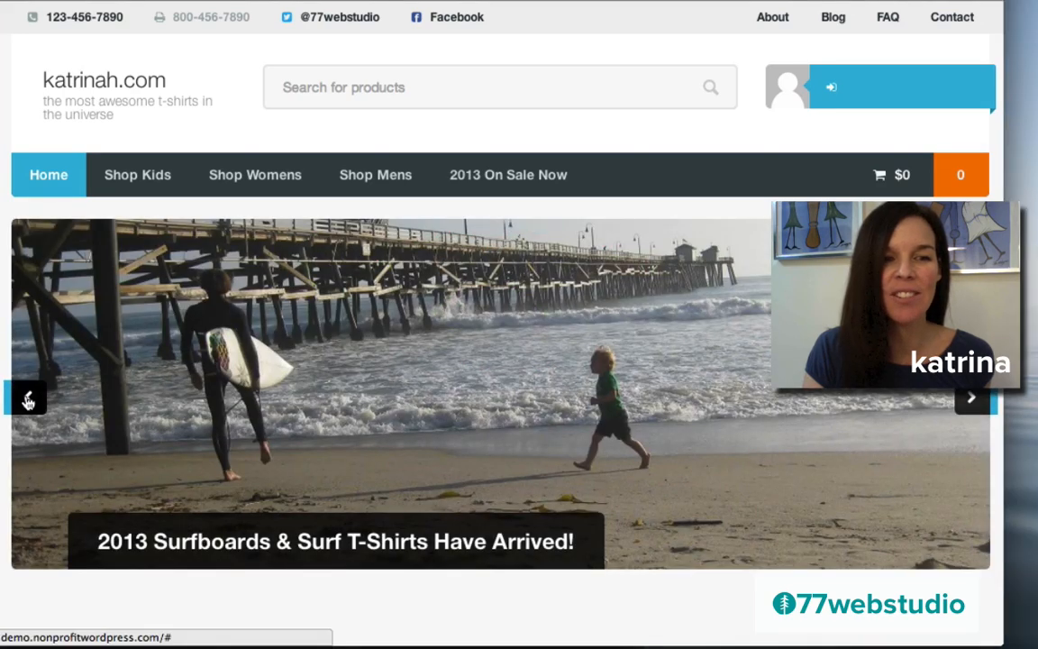
click(30, 403)
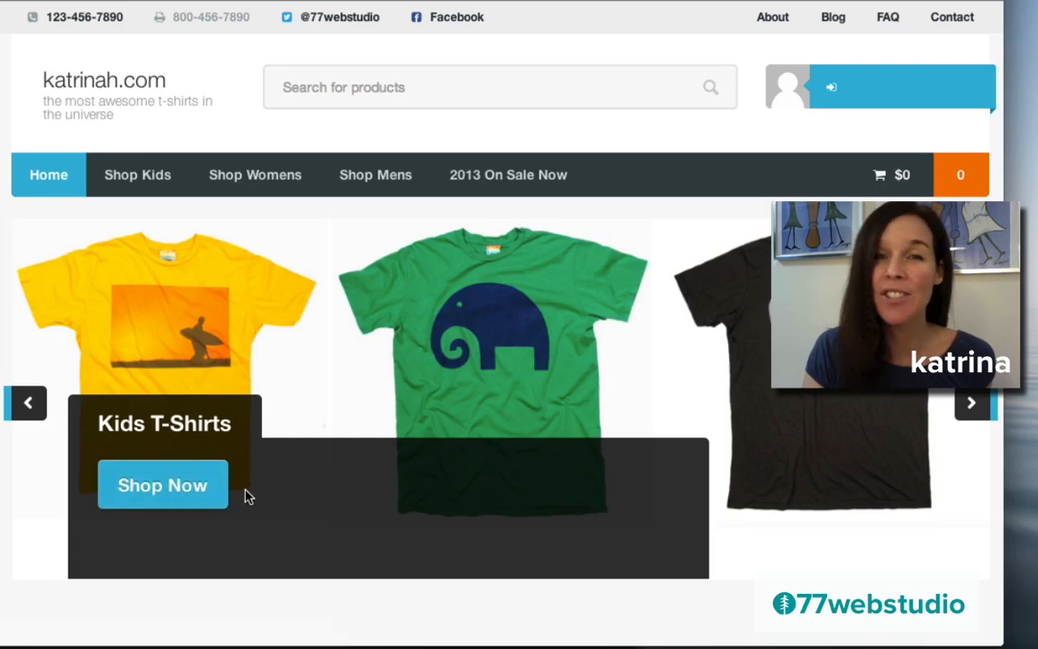
click(29, 403)
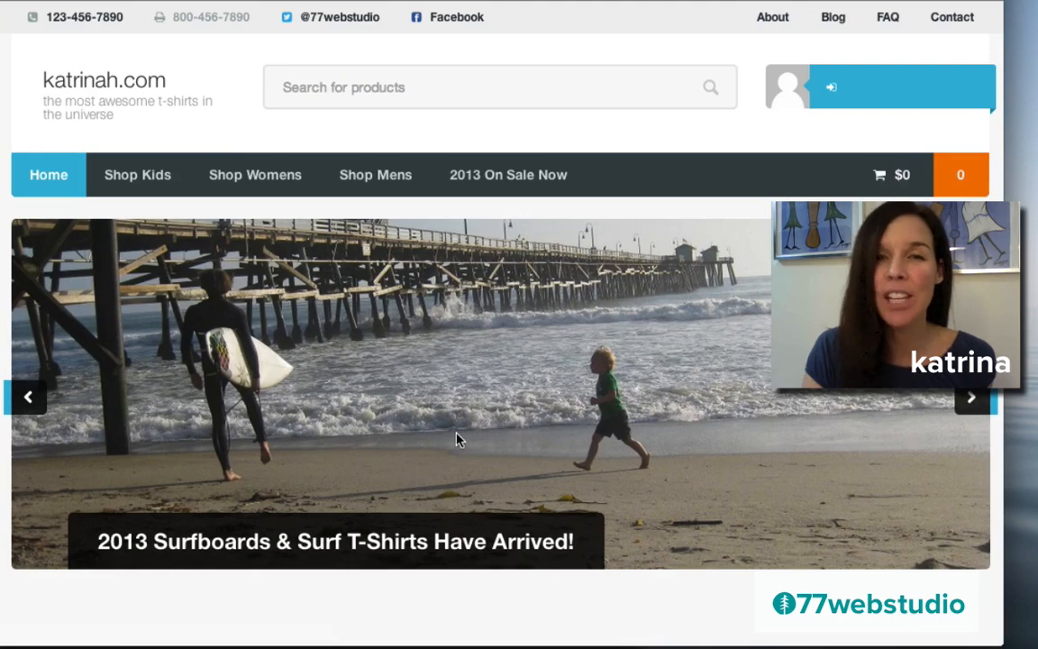
scroll(457, 439, down, 5)
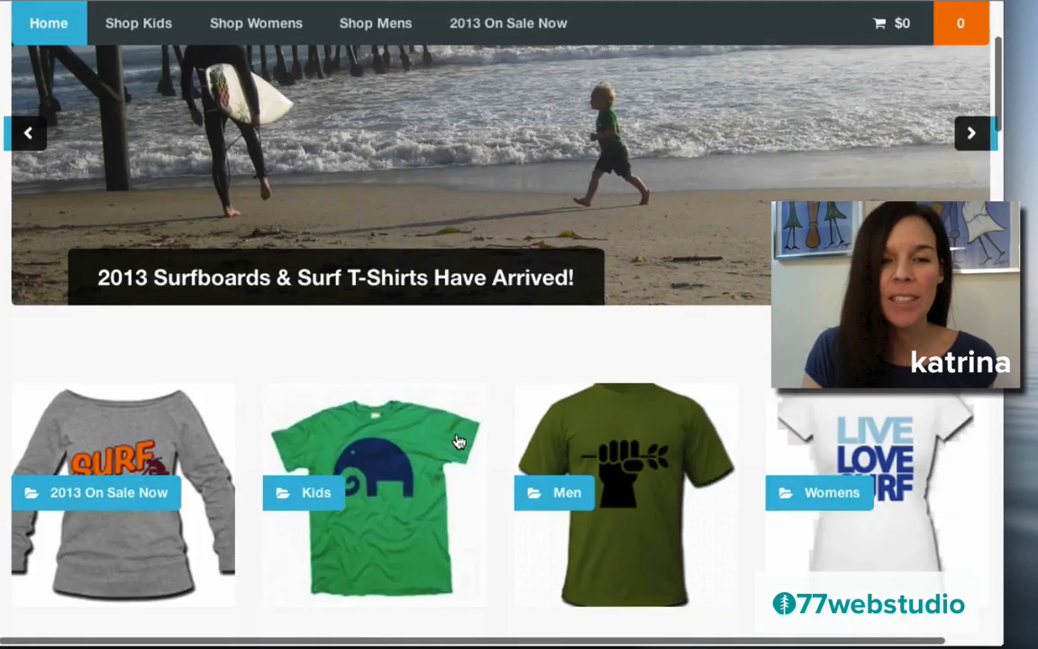
scroll(459, 440, down, 3)
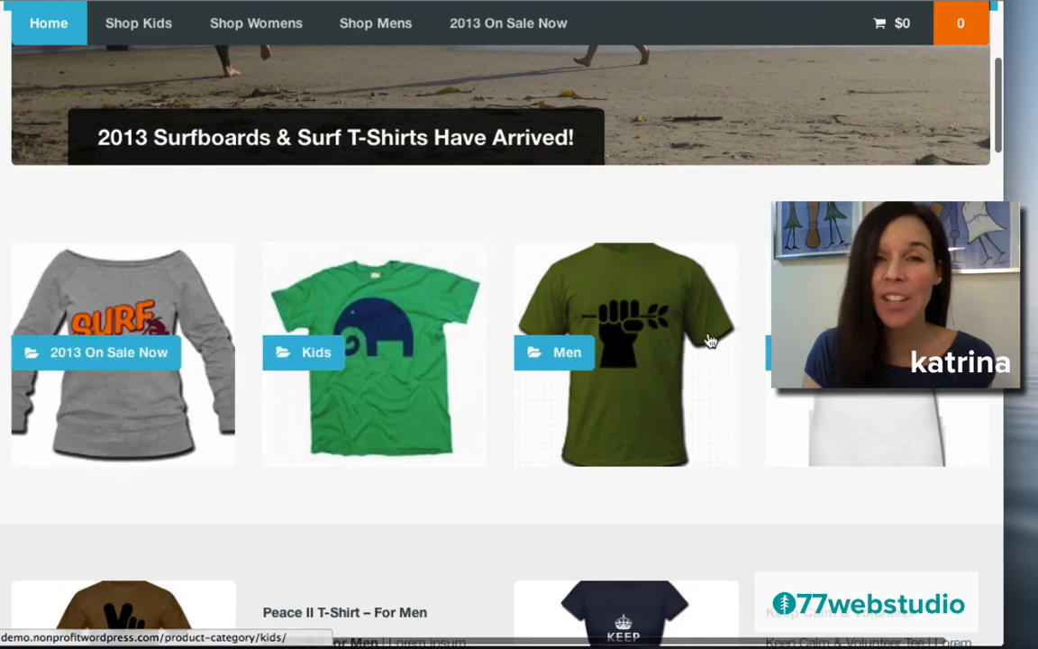
scroll(484, 468, down, 5)
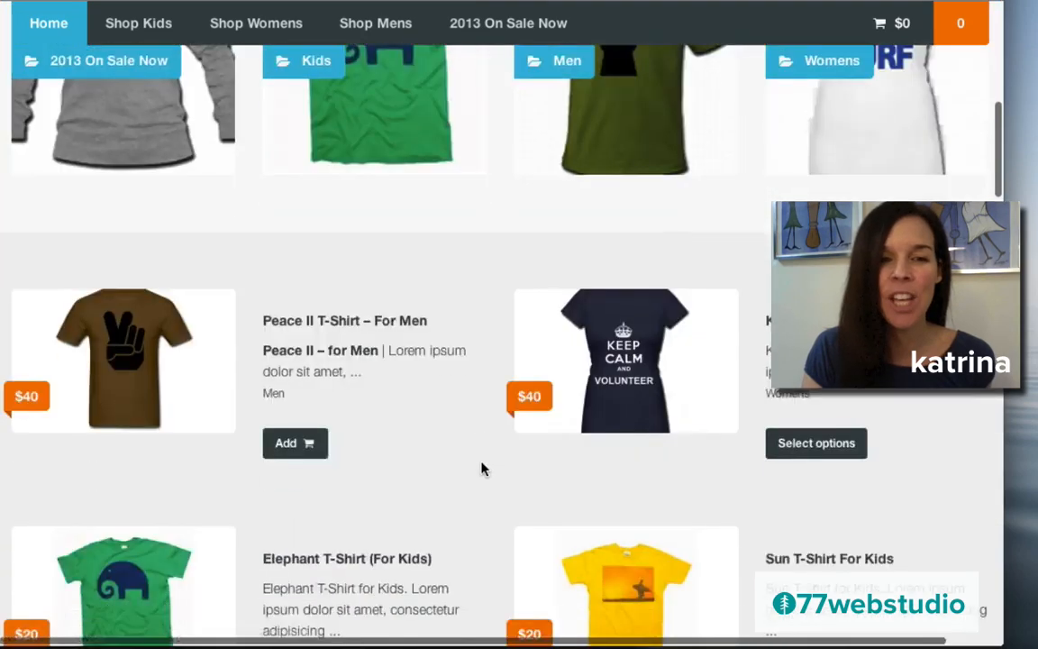
scroll(482, 468, down, 2)
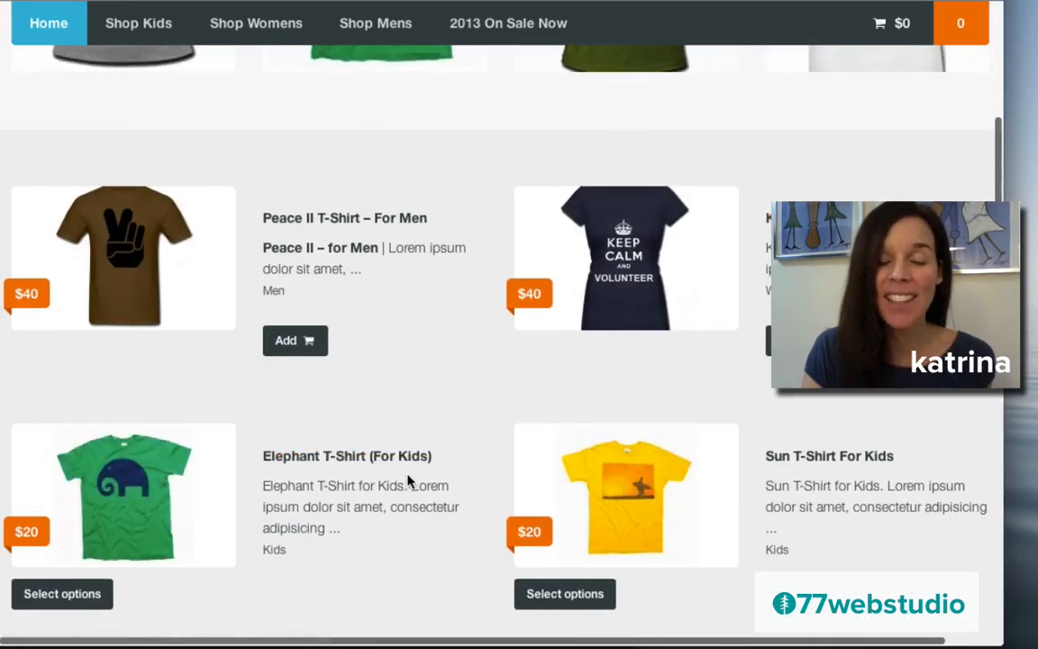
scroll(408, 482, down, 5)
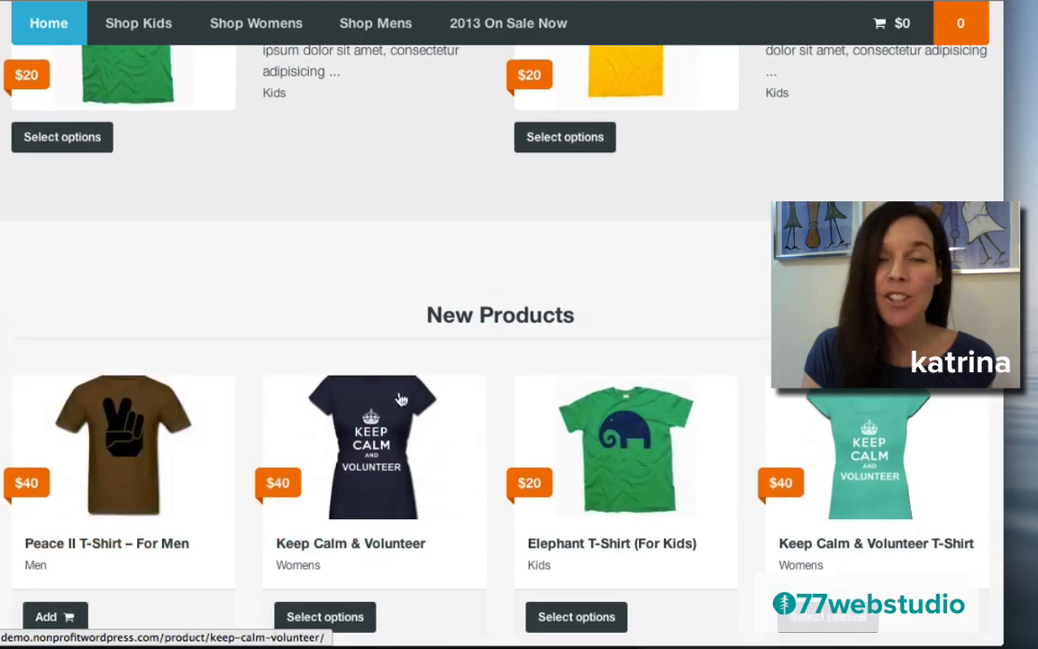
scroll(403, 399, down, 8)
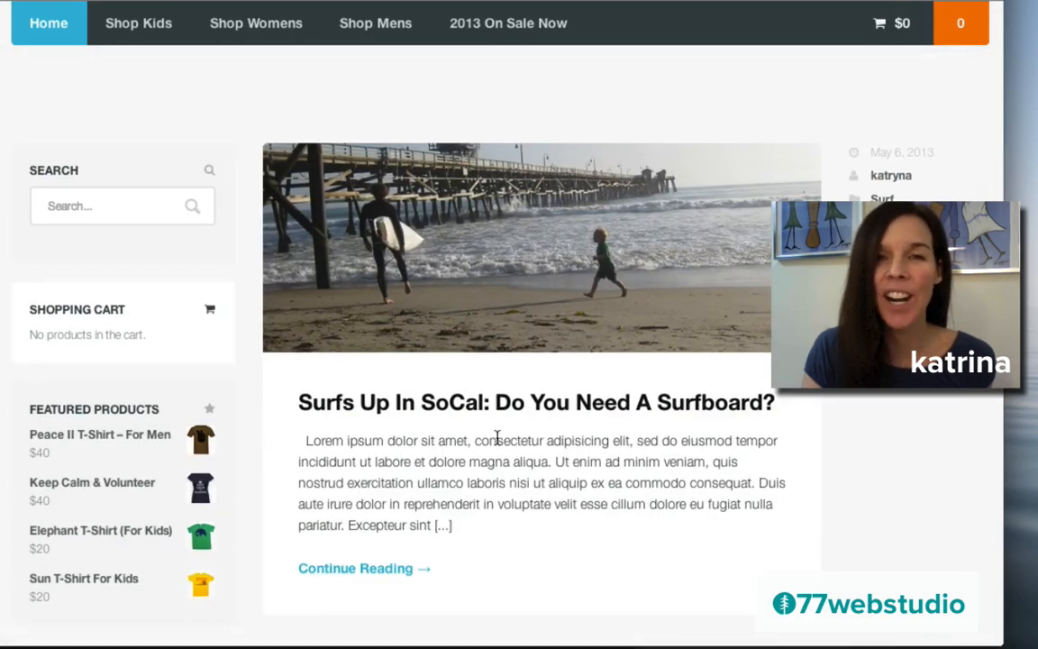
scroll(121, 378, down, 1)
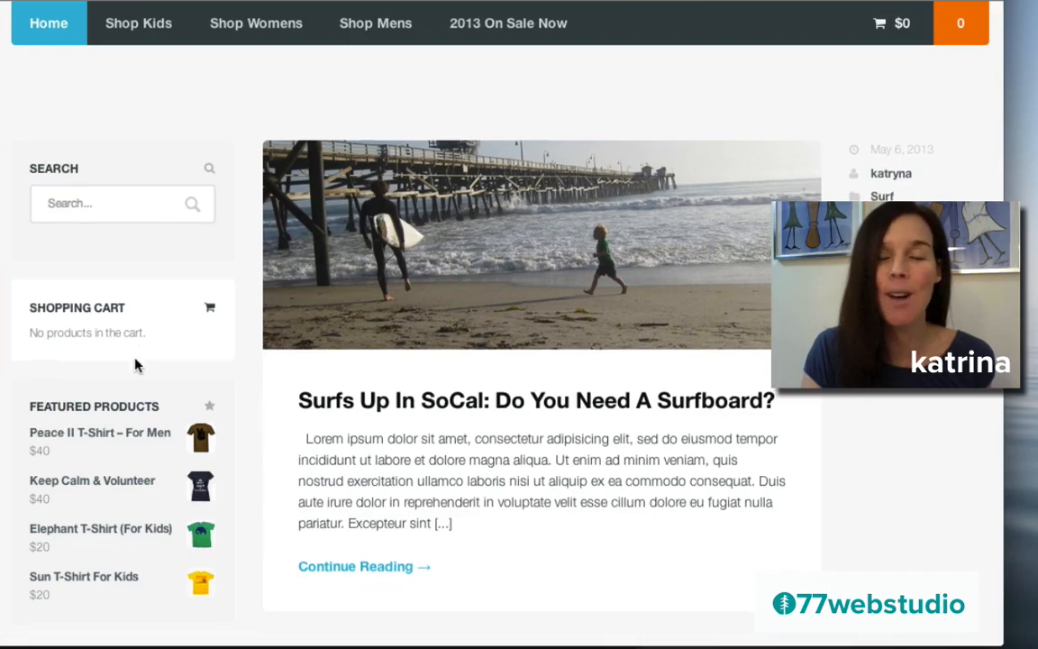
scroll(481, 428, down, 15)
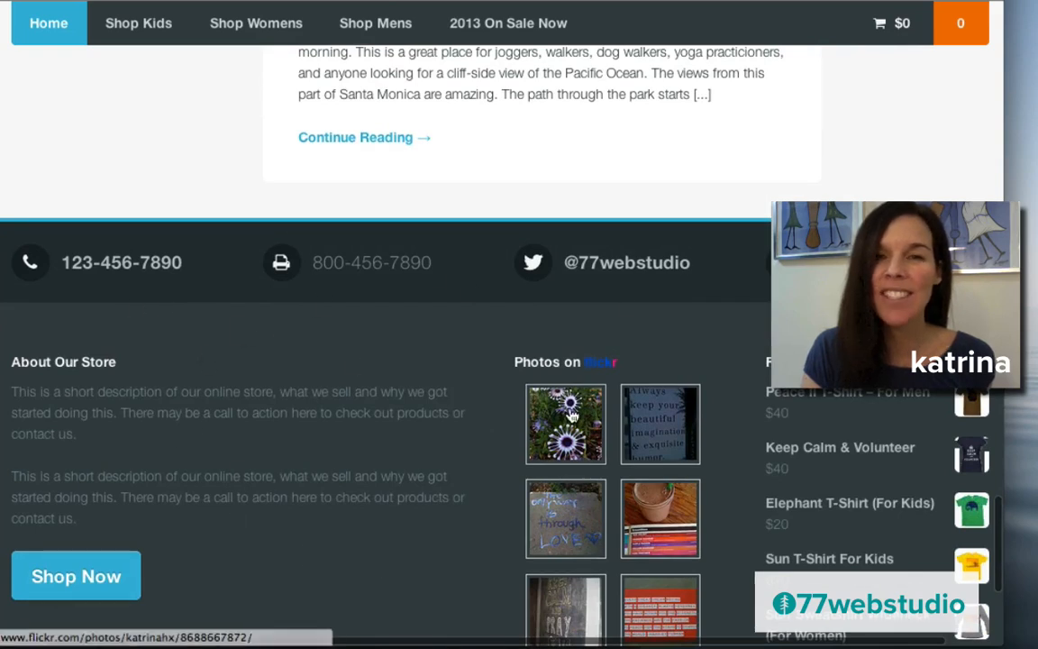
scroll(478, 424, up, 1)
scroll(444, 424, down, 3)
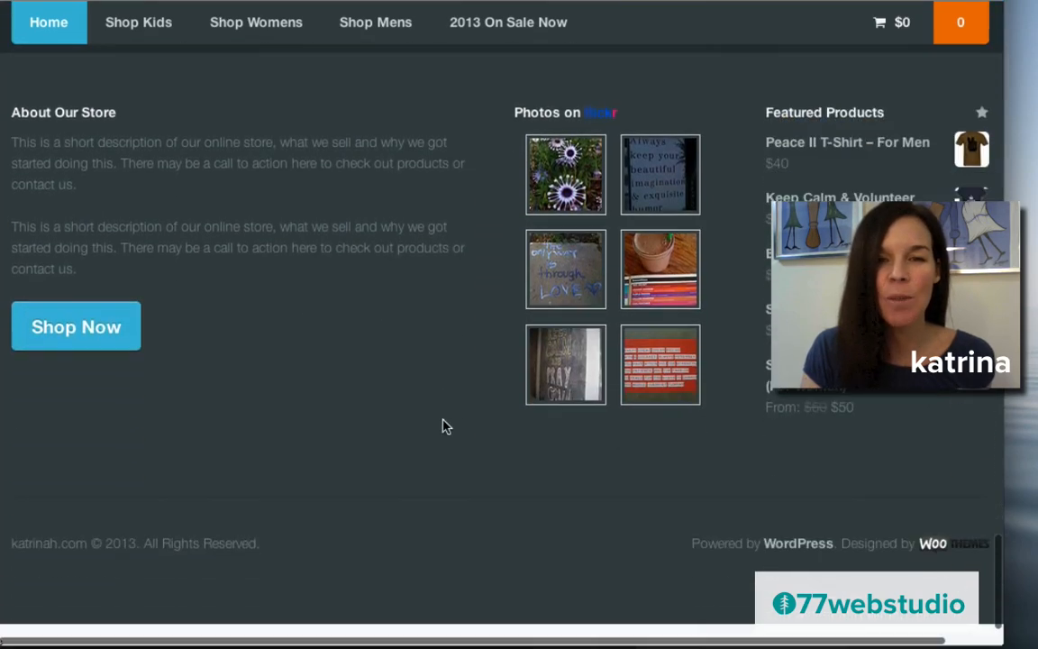
scroll(445, 426, up, 5)
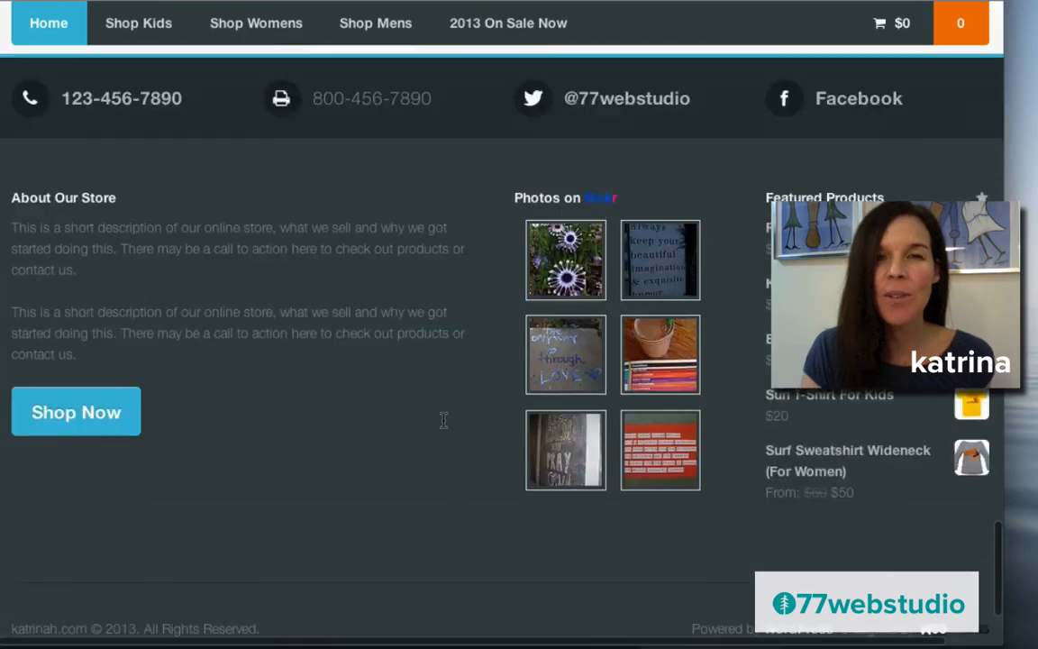
scroll(443, 426, up, 3)
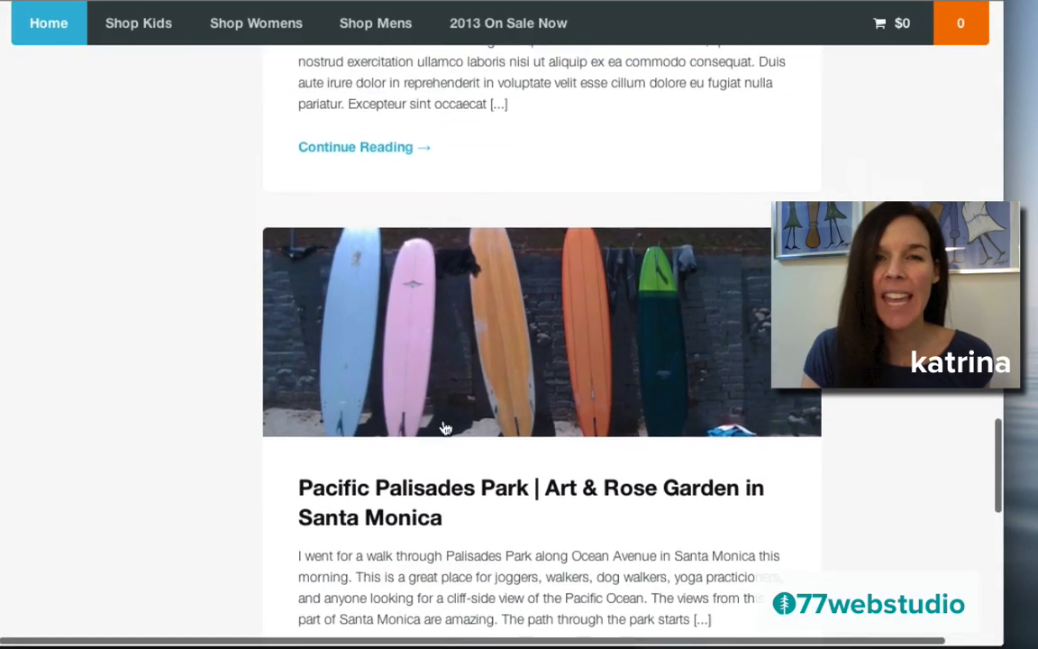
scroll(444, 428, up, 3)
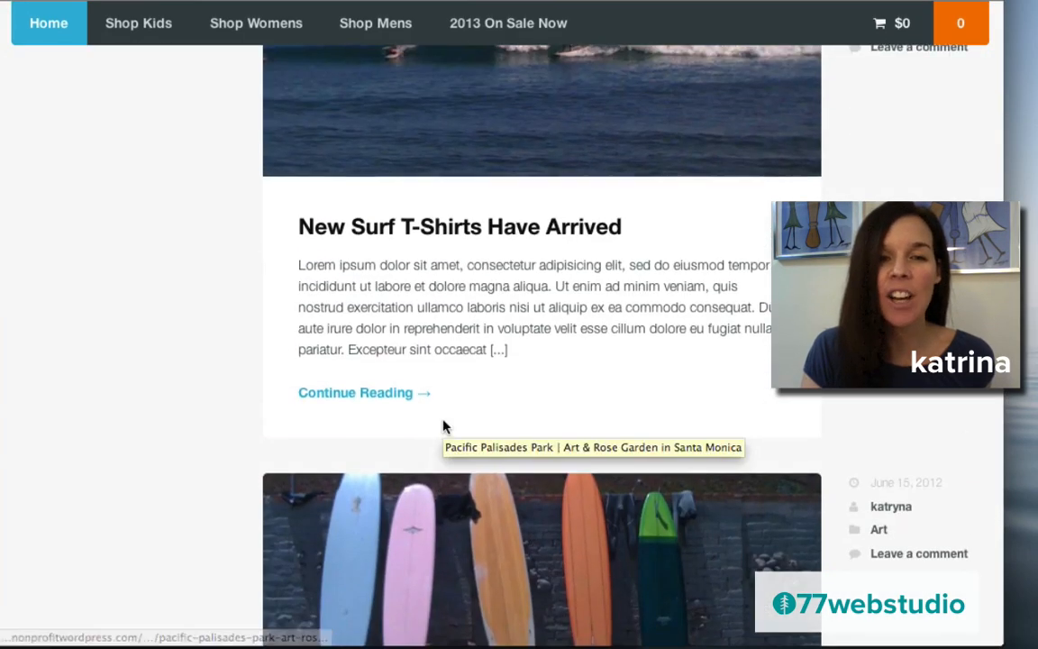
scroll(442, 426, up, 6)
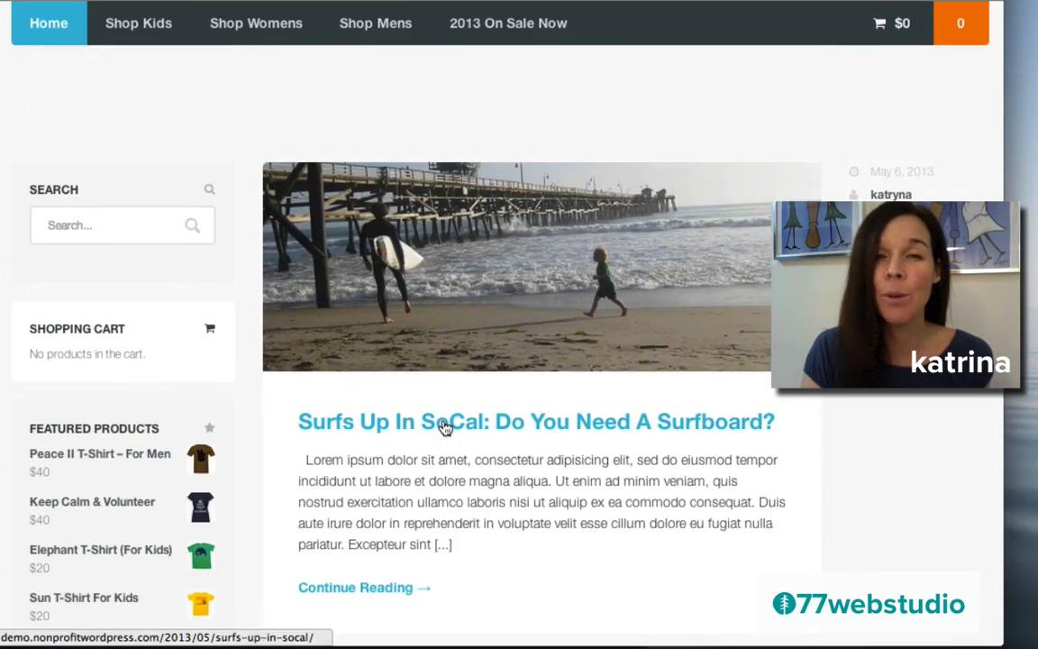
scroll(443, 426, up, 5)
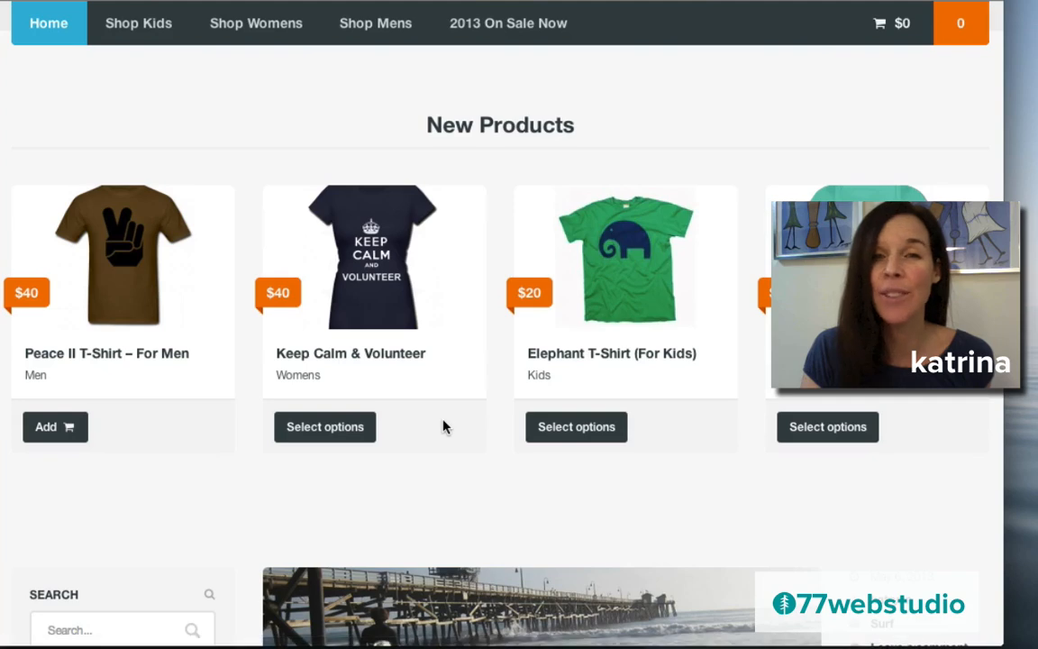
scroll(443, 426, up, 10)
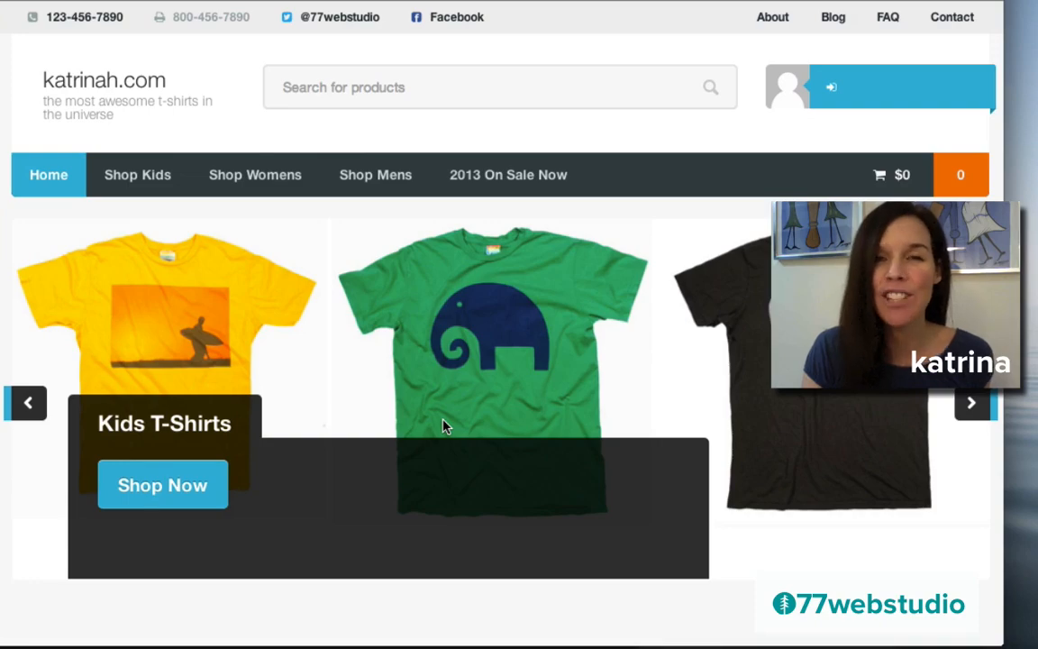
scroll(442, 426, down, 10)
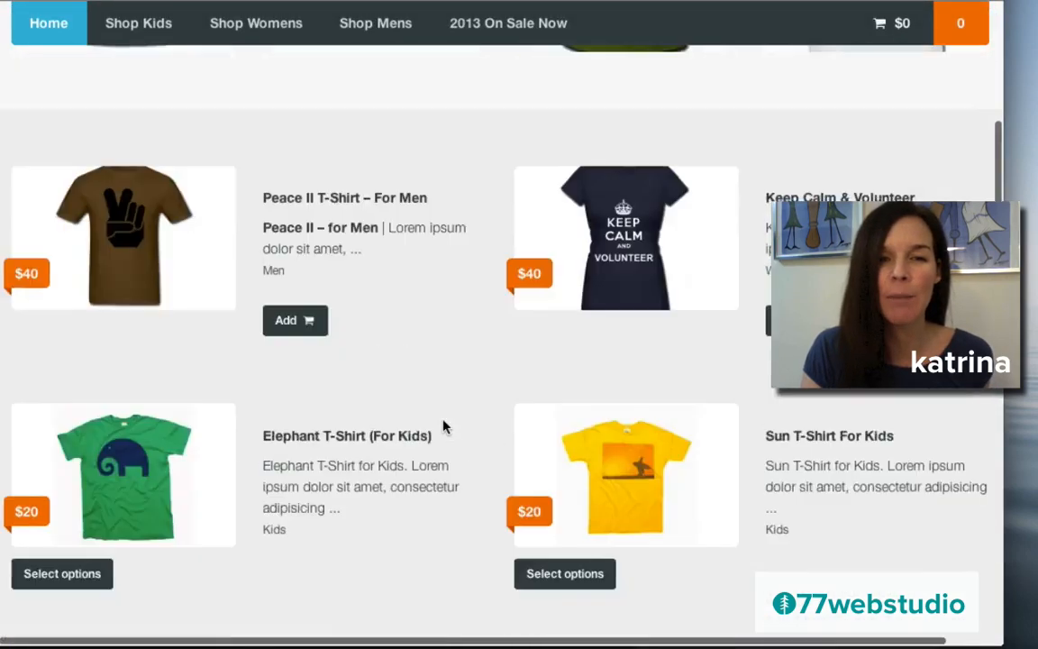
scroll(443, 426, down, 5)
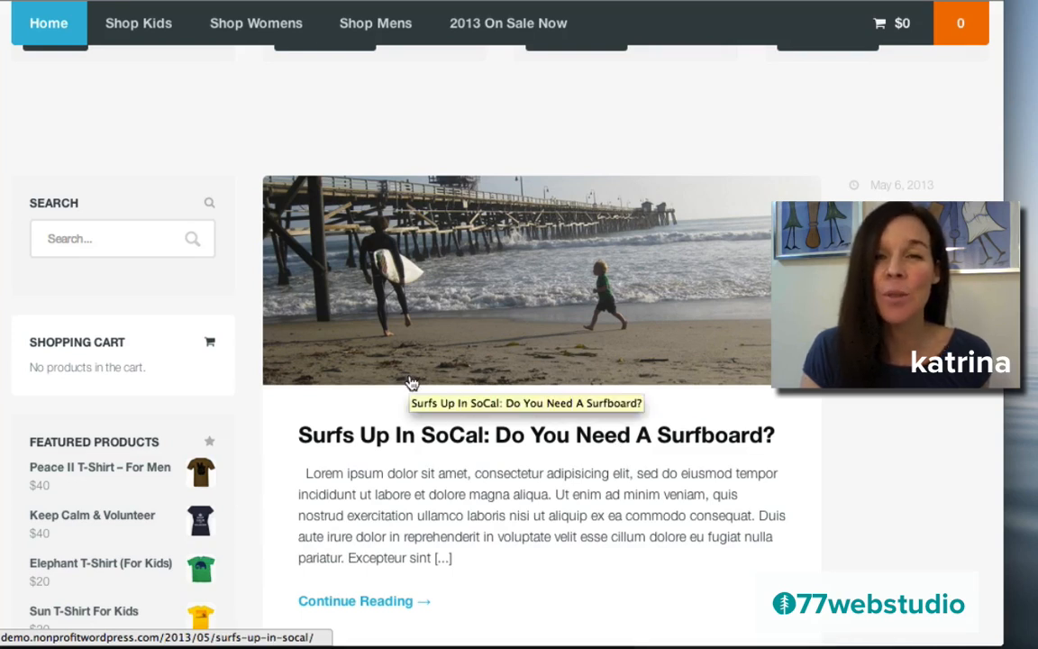
scroll(410, 382, down, 1)
scroll(410, 382, up, 5)
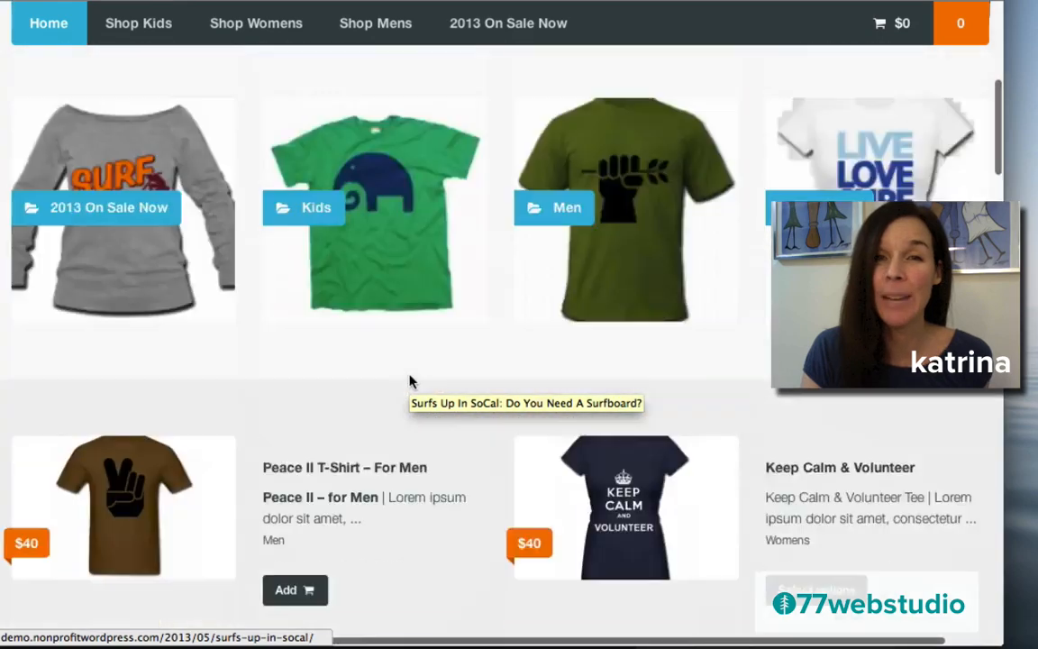
scroll(410, 382, up, 6)
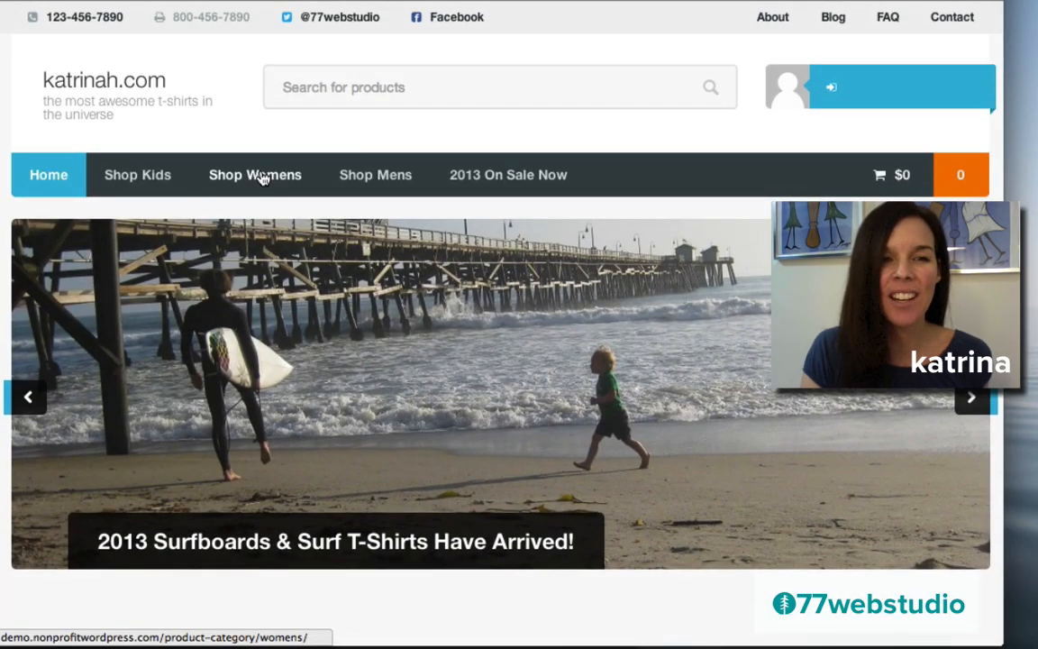
- Browse the Womens category and open the Faith Hope Love Sweatshirt product page
click(262, 179)
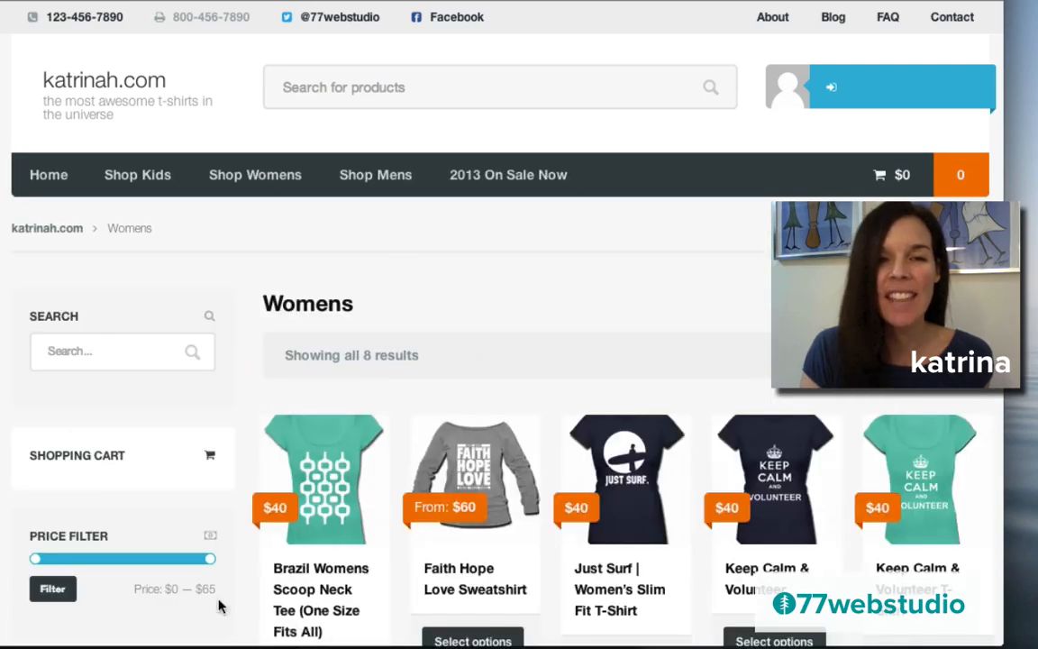
scroll(570, 349, down, 2)
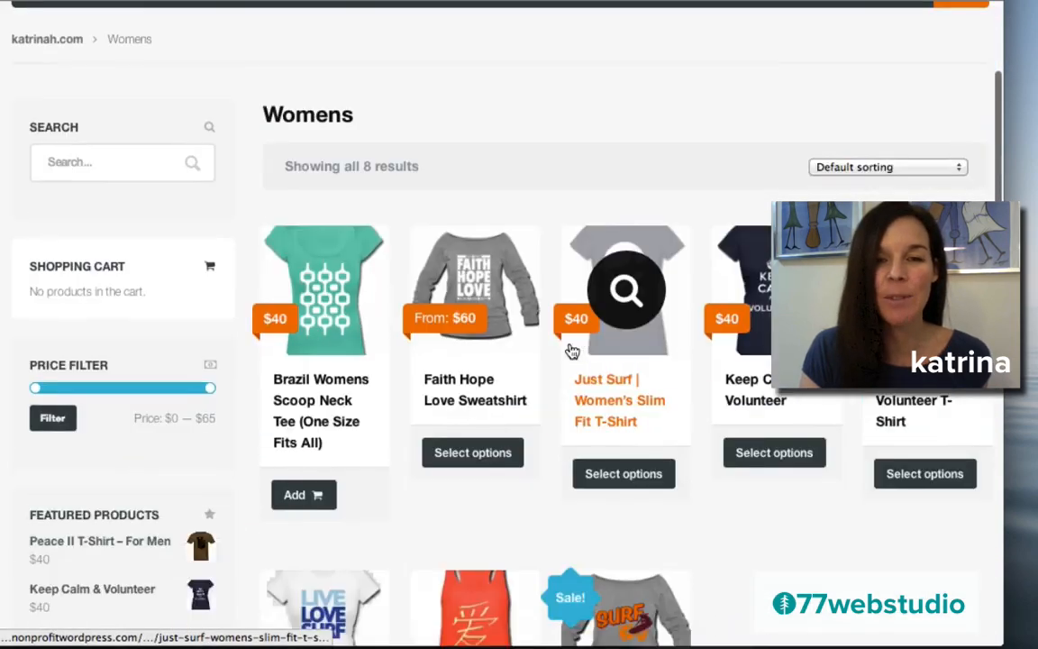
scroll(572, 350, down, 2)
scroll(572, 350, up, 3)
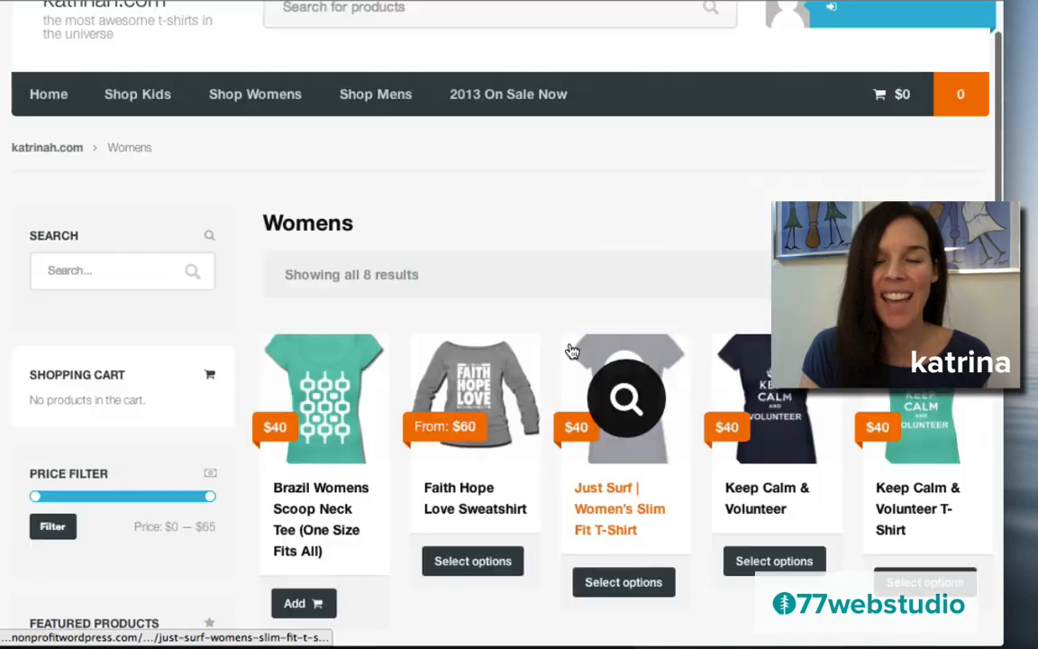
scroll(571, 349, up, 1)
click(472, 435)
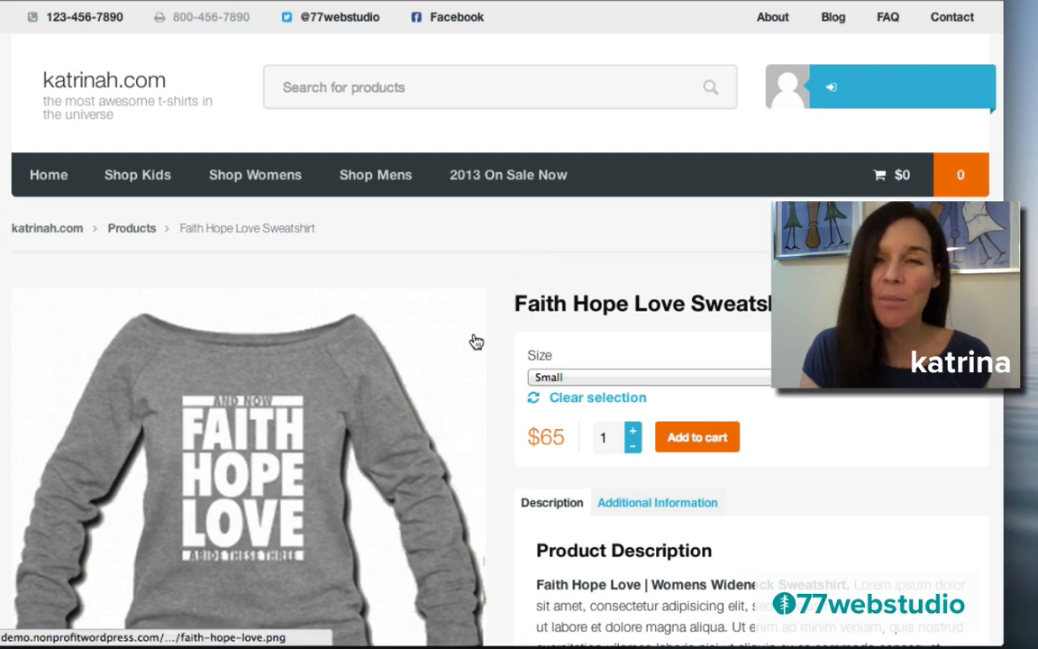
scroll(473, 340, down, 4)
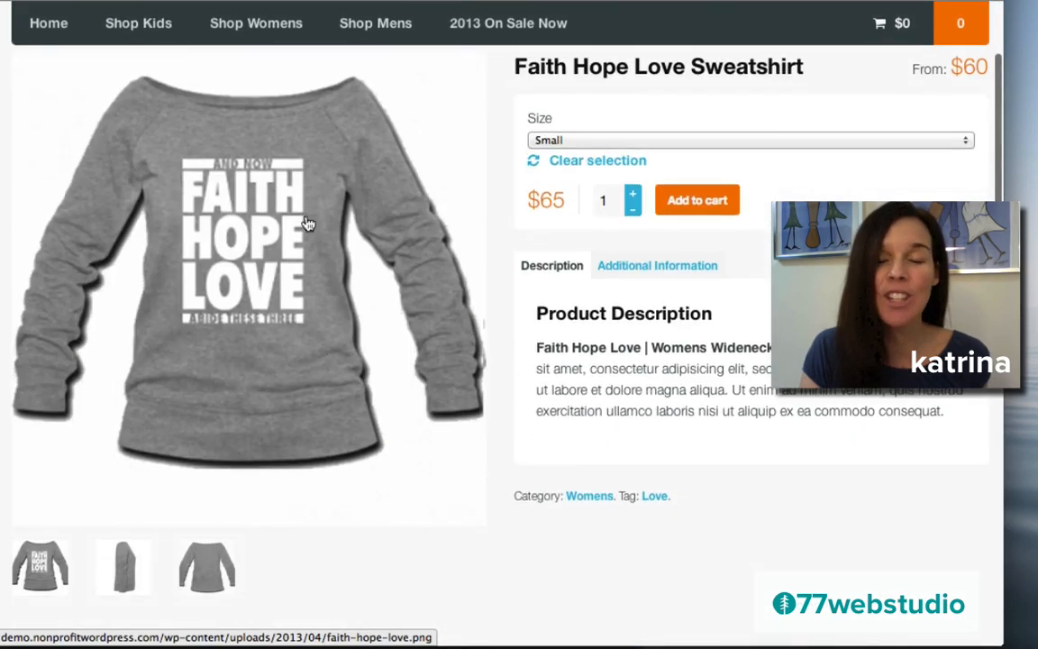
click(274, 271)
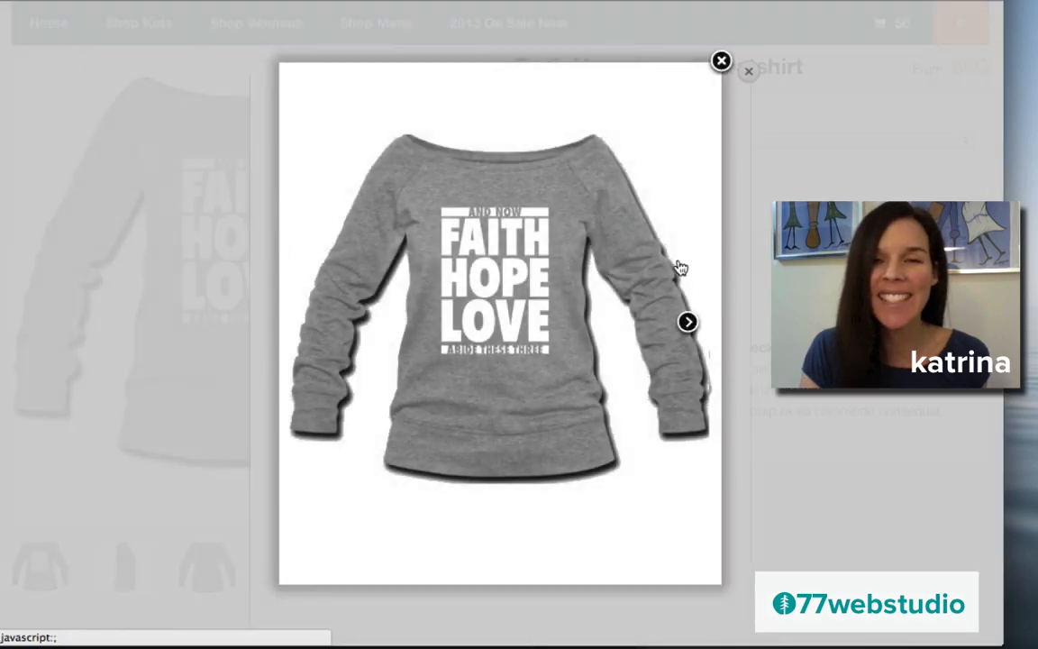
click(687, 322)
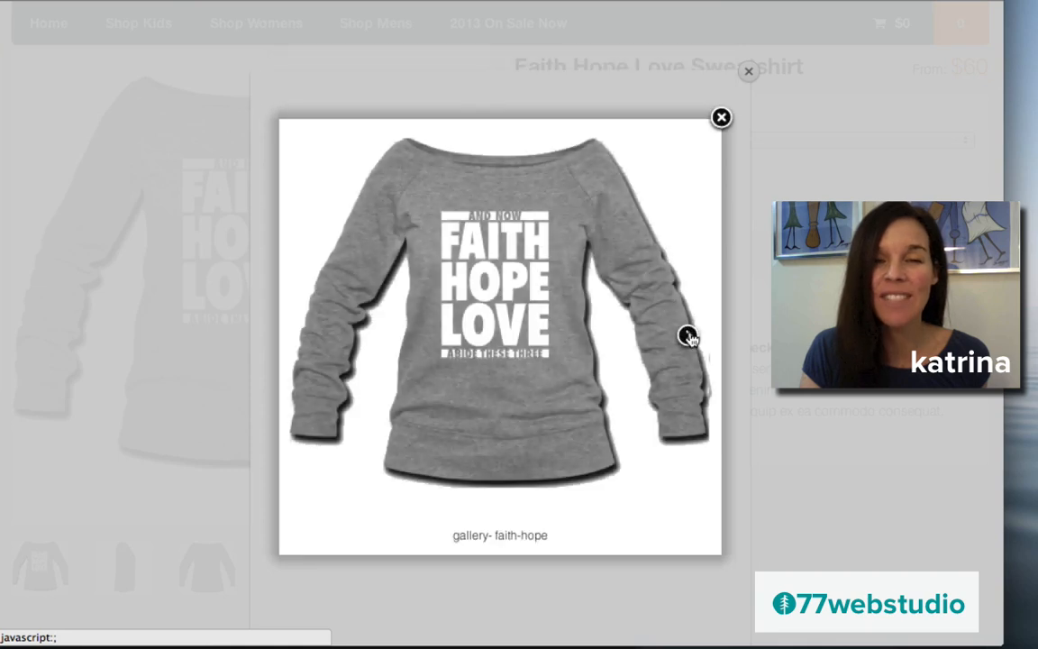
click(688, 336)
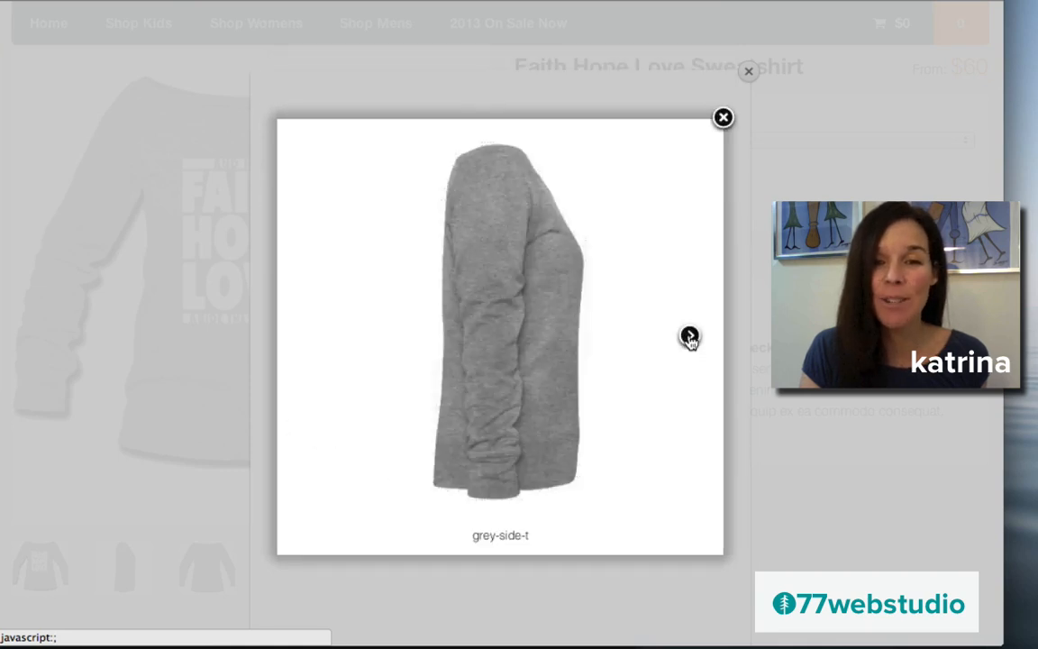
click(688, 336)
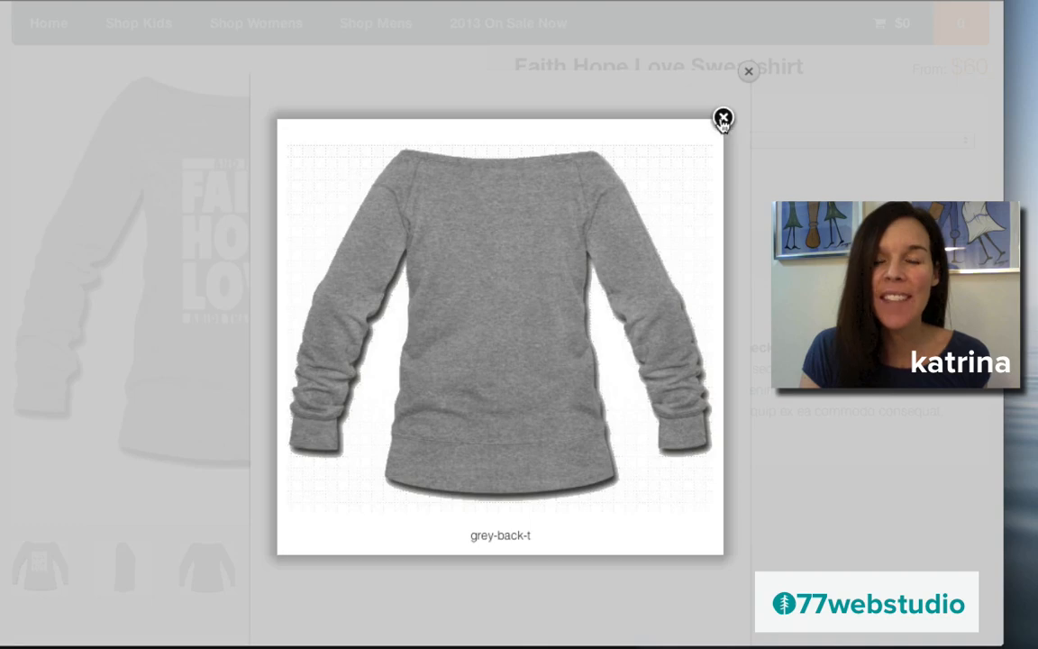
click(723, 120)
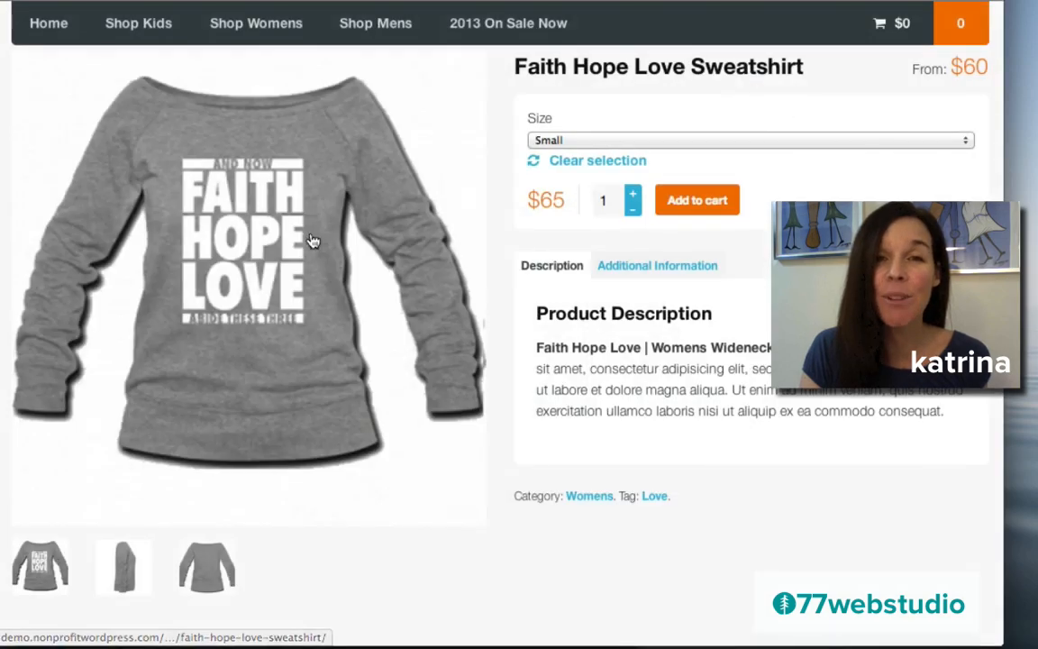
- Check the sizes under Additional Information, then add the Small sweatshirt ($65) to the cart
scroll(682, 261, up, 3)
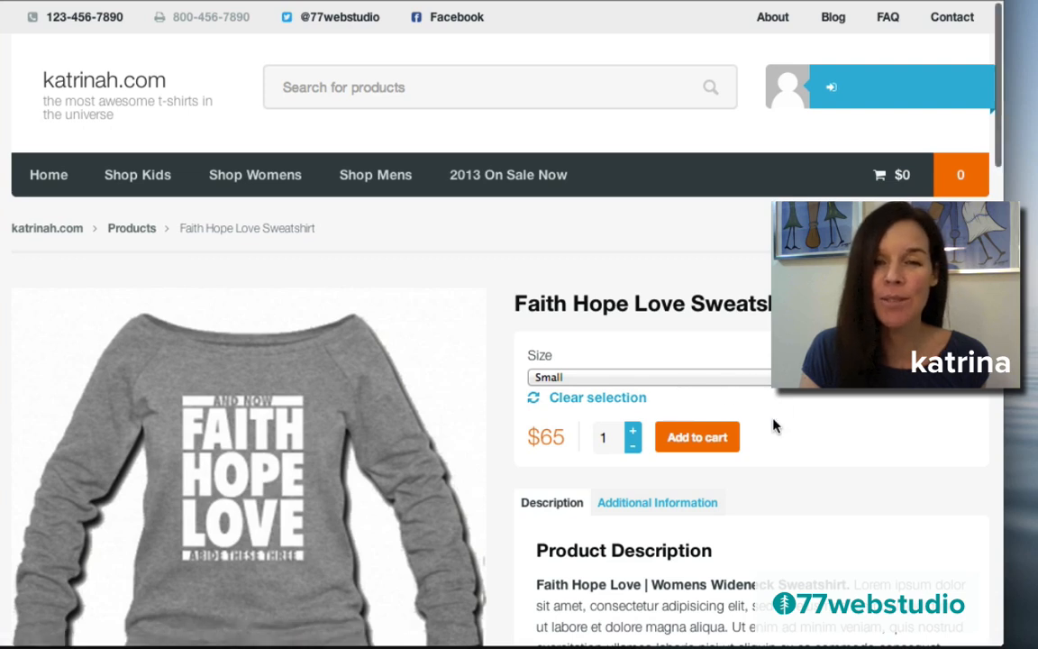
scroll(776, 423, down, 3)
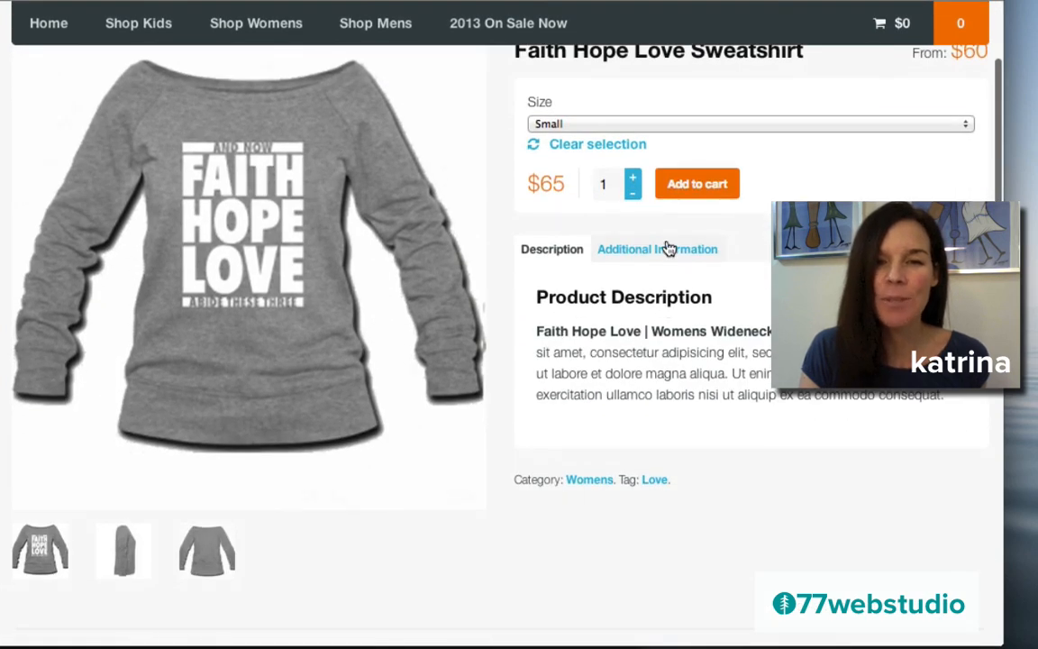
click(667, 252)
scroll(666, 254, up, 3)
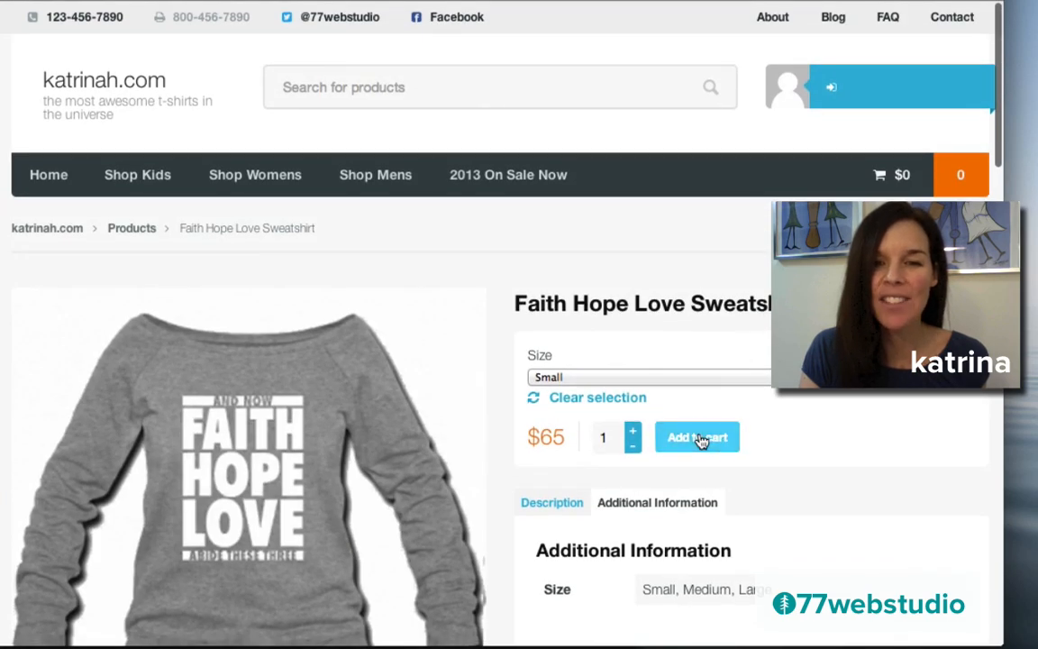
click(697, 437)
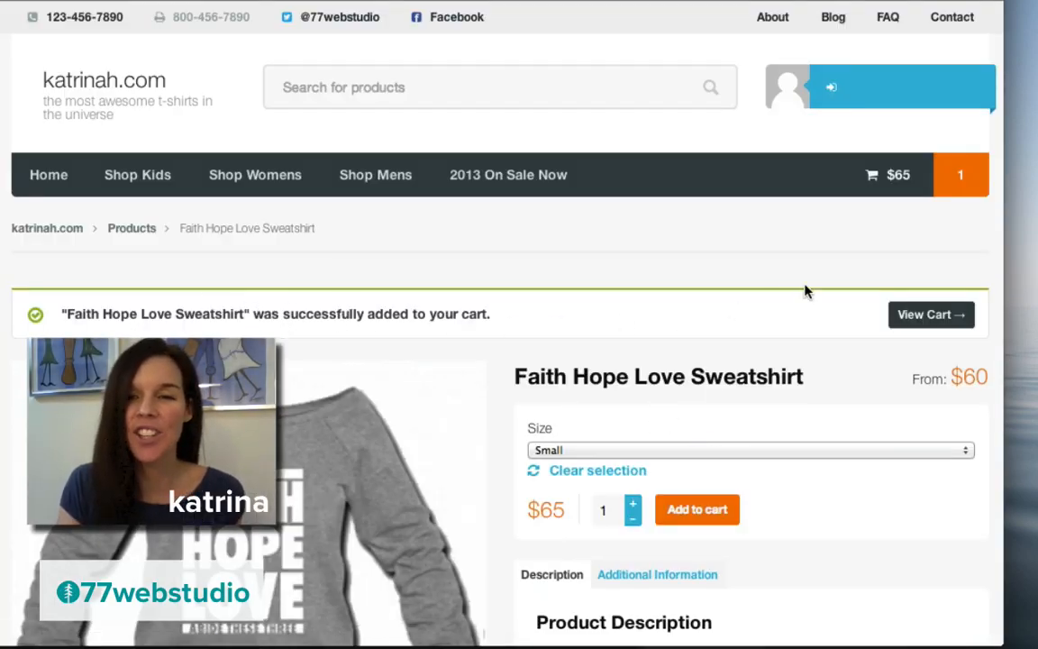
- Open the cart and review the Small sweatshirt at $65 with free shipping
click(912, 319)
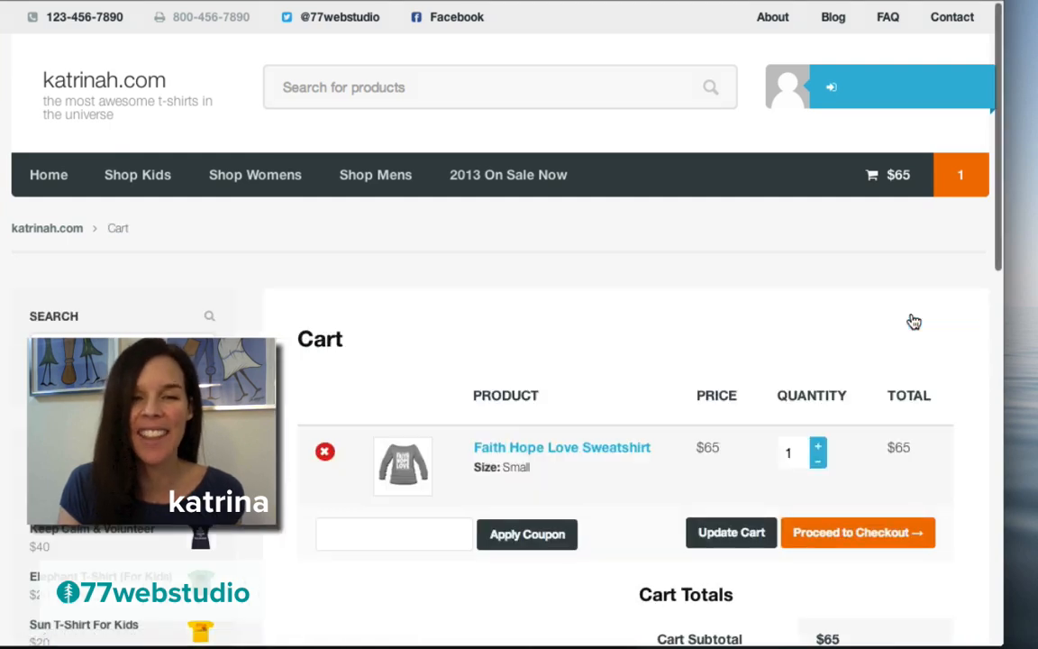
scroll(639, 343, down, 3)
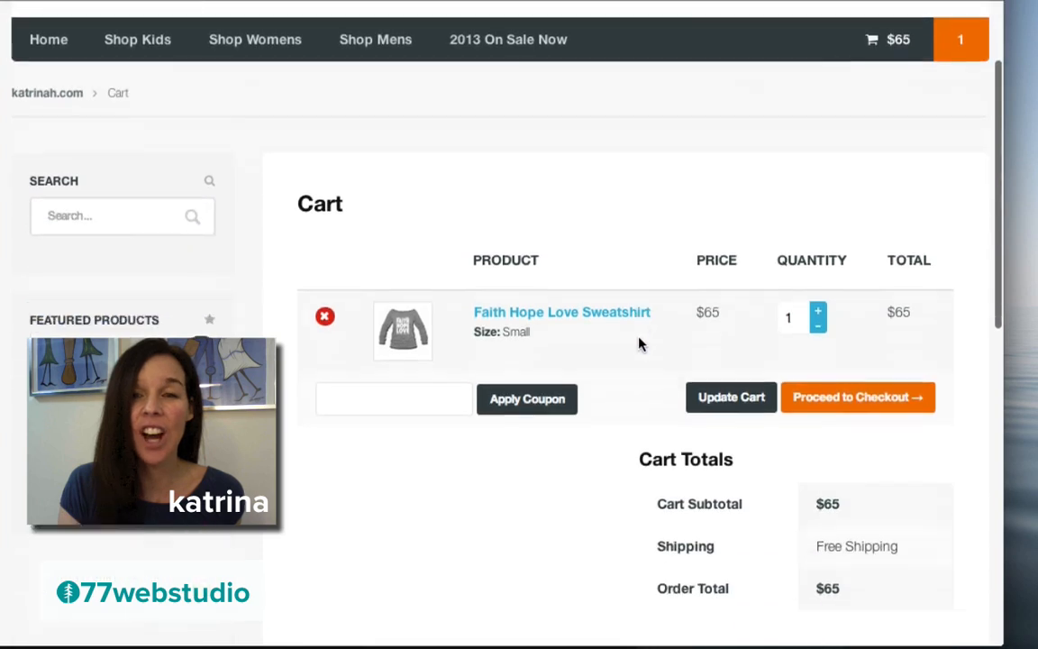
scroll(639, 343, down, 3)
scroll(639, 343, up, 3)
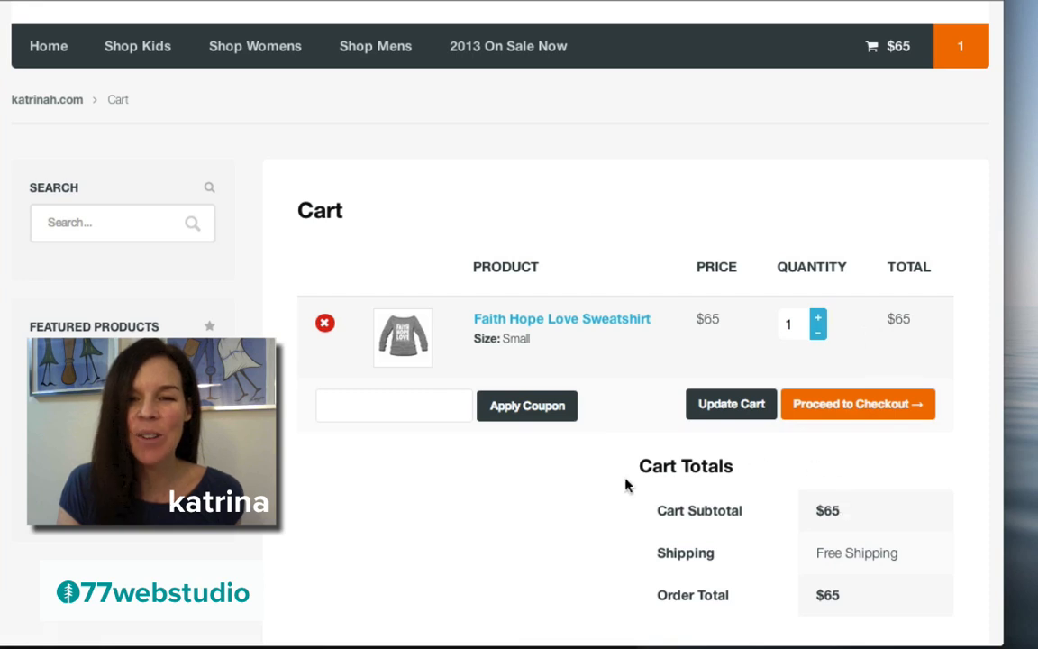
scroll(625, 484, down, 2)
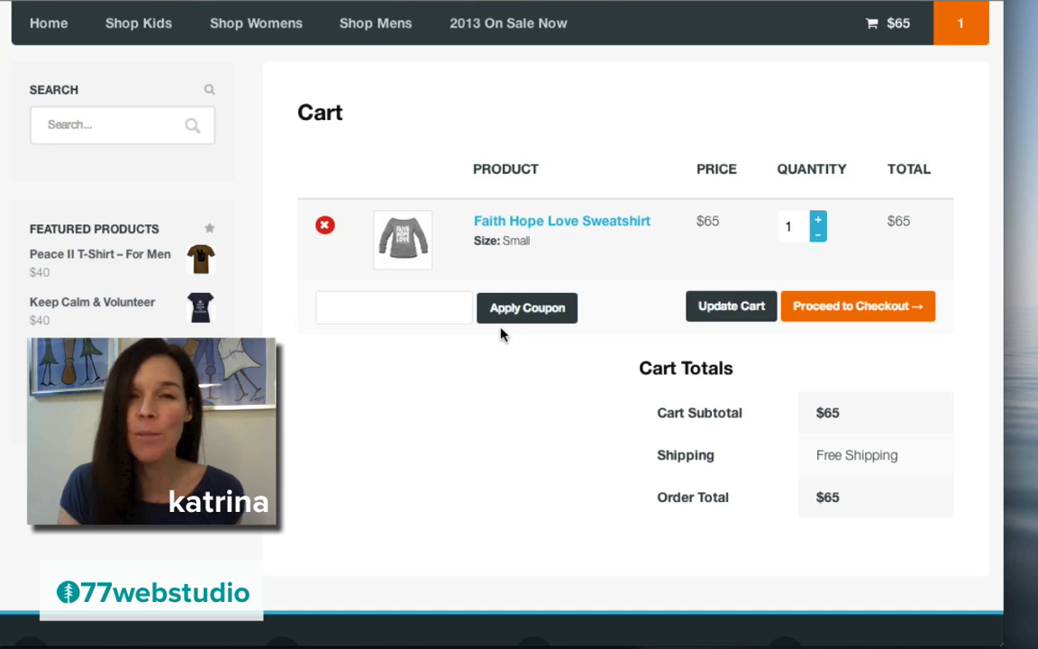
- Apply coupon code summerfun for $5 off, bringing the cart total to $60
click(417, 307)
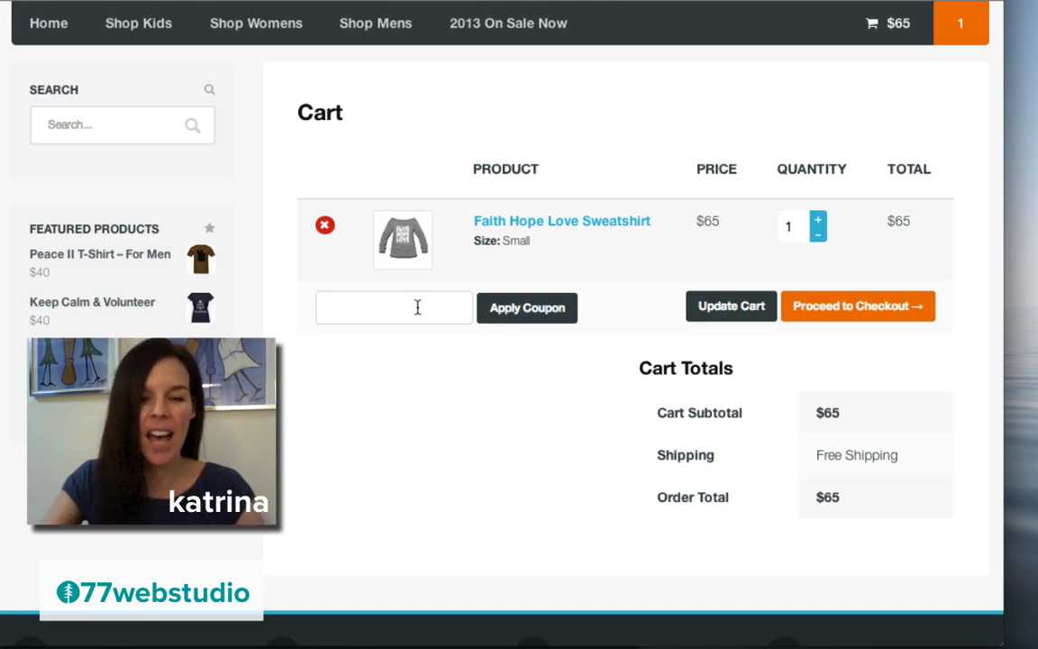
text(su)
click(386, 341)
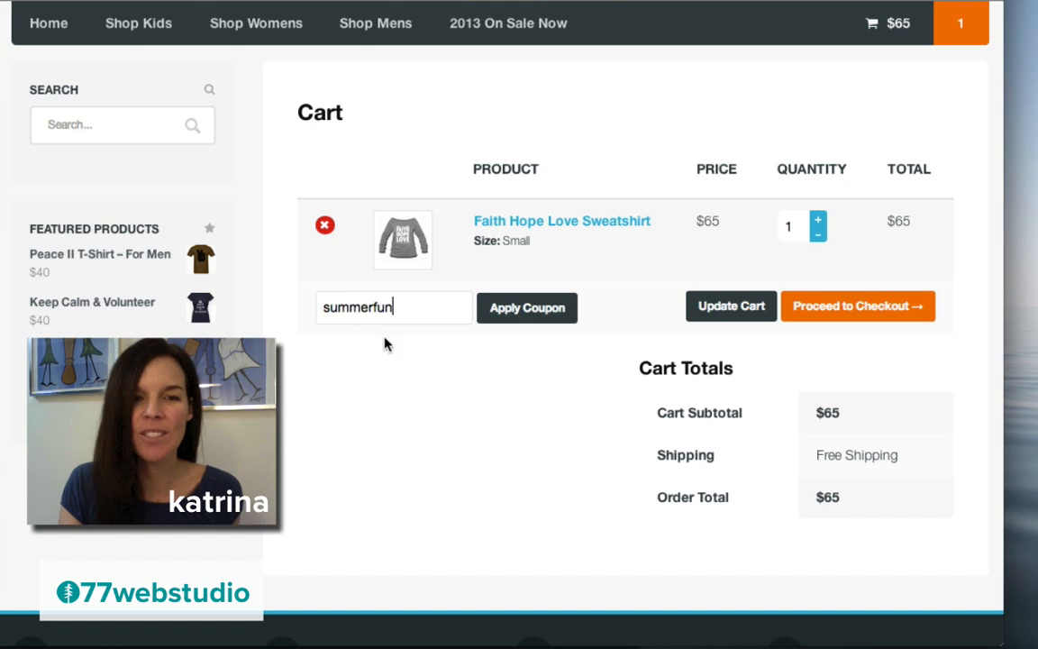
click(519, 308)
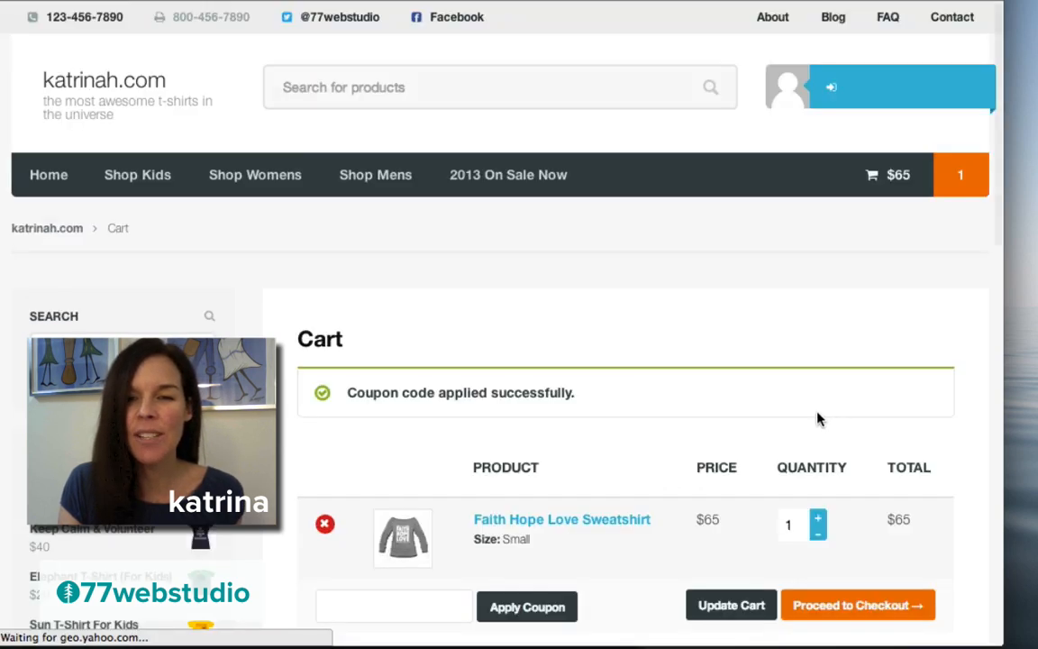
scroll(737, 419, down, 5)
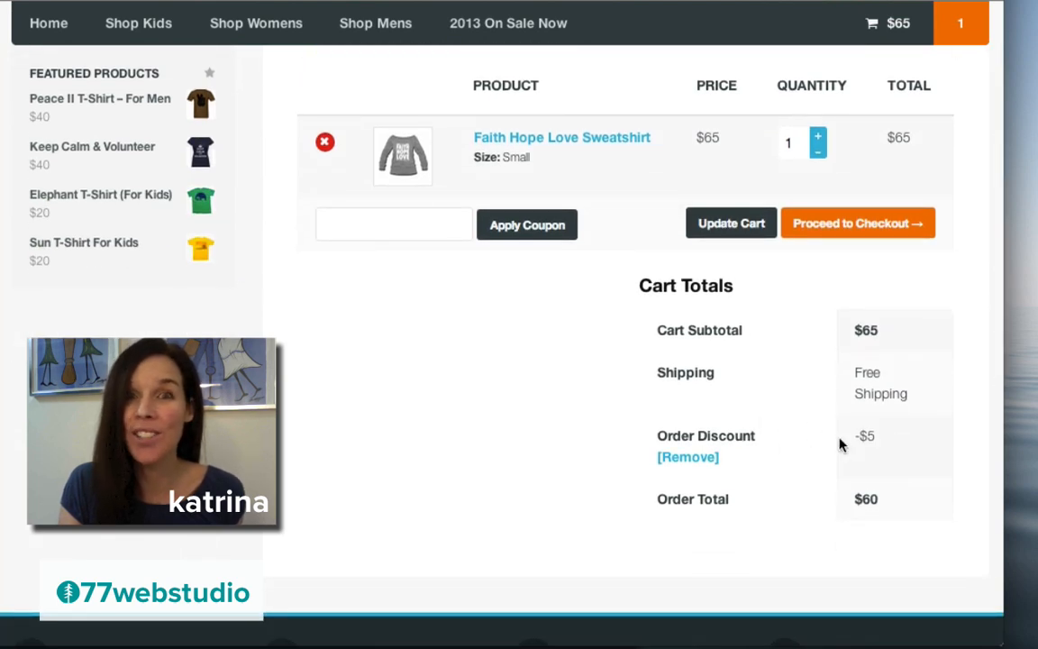
scroll(611, 406, up, 3)
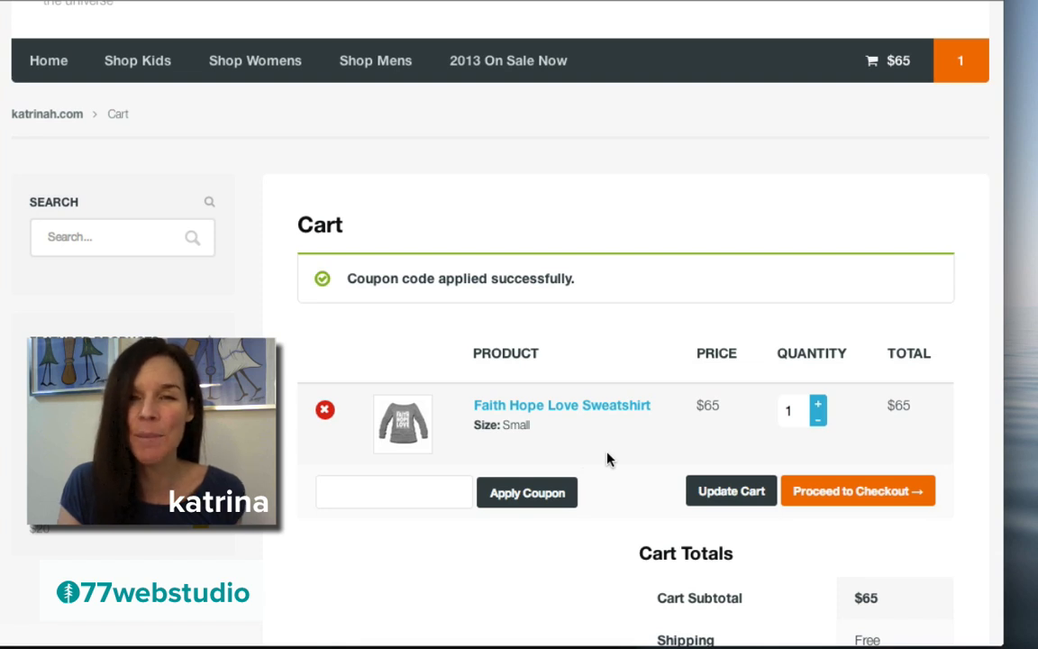
- Go to checkout and review the billing details and PayPal payment for the $60 order
click(839, 500)
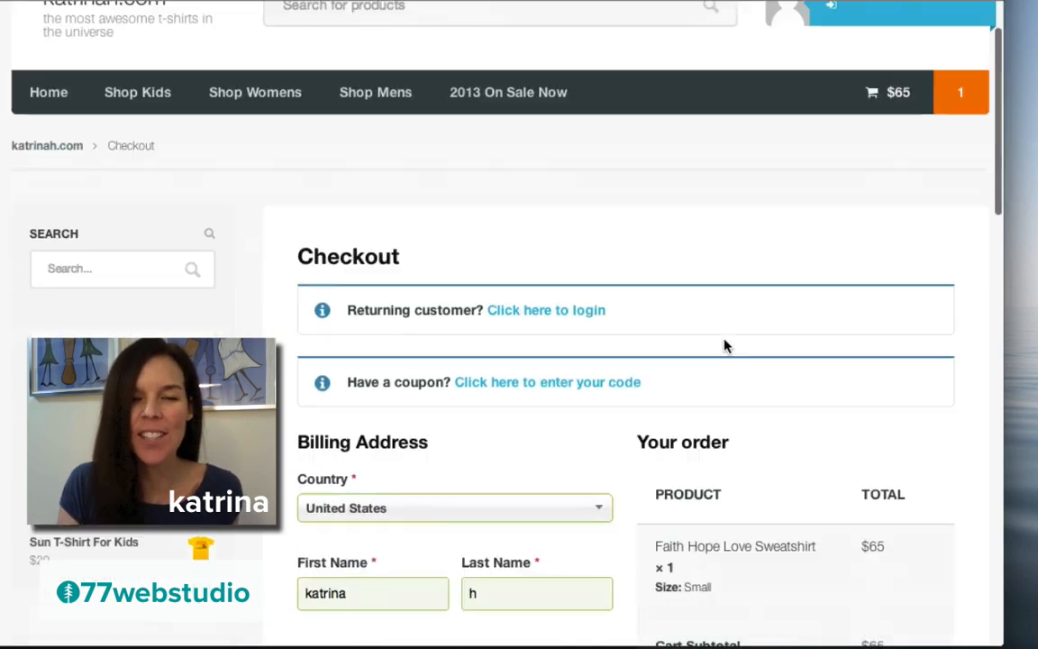
scroll(722, 346, down, 5)
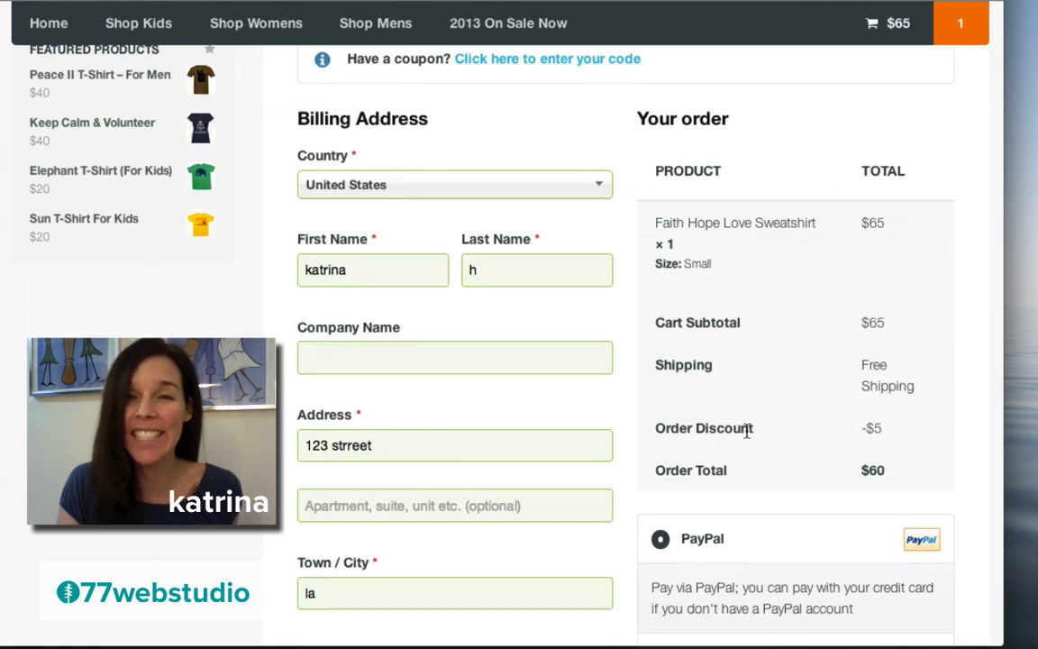
scroll(747, 433, down, 3)
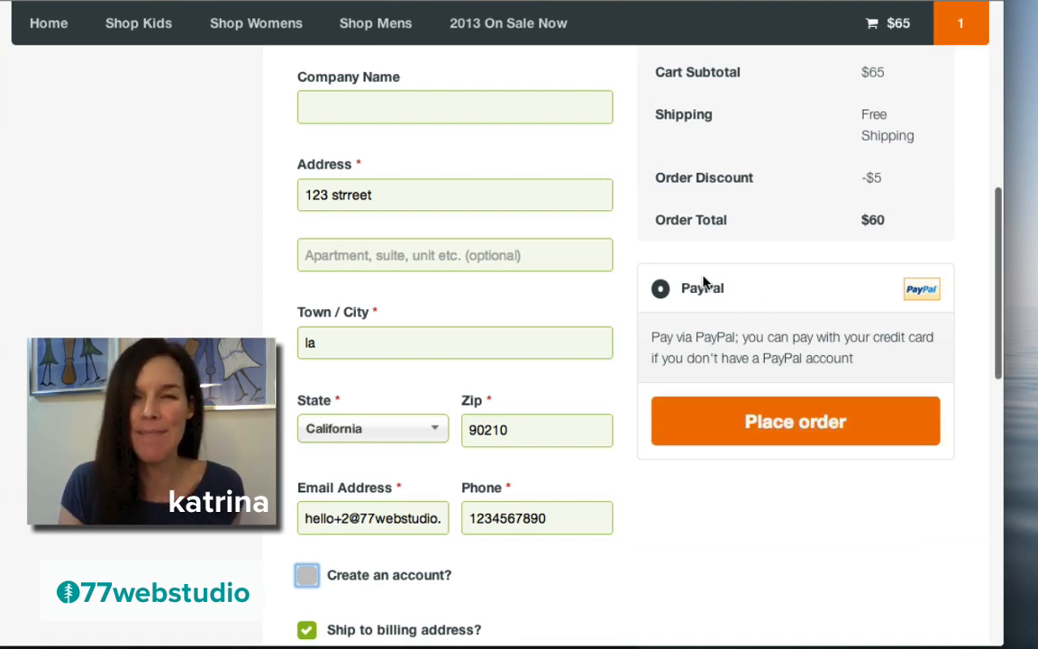
- Place the $60 order via PayPal and choose to pay by debit or credit card
click(788, 426)
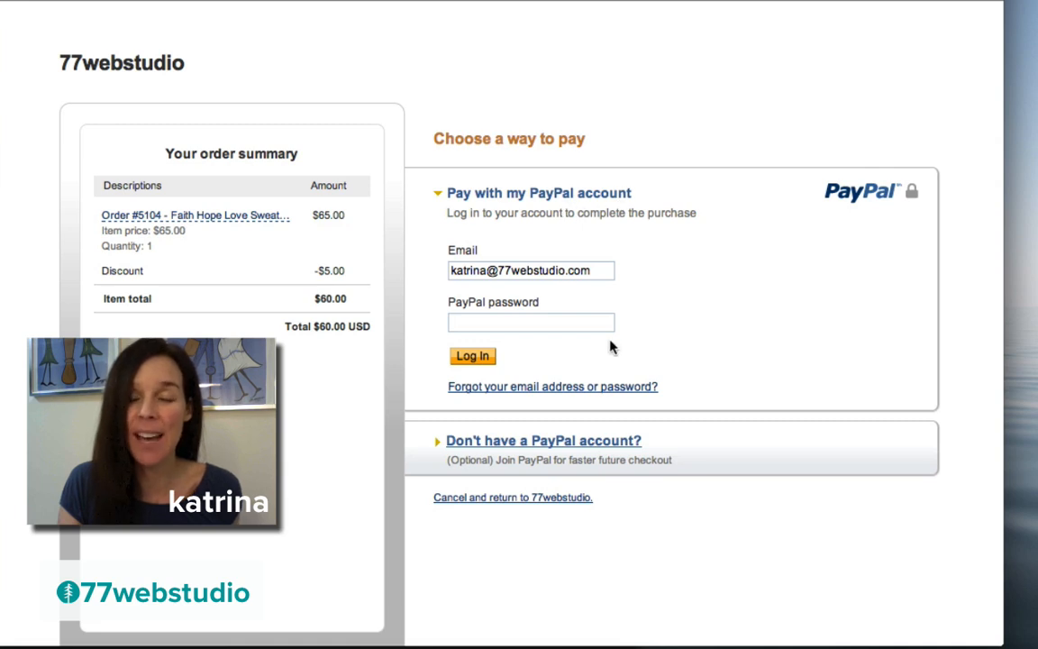
click(531, 449)
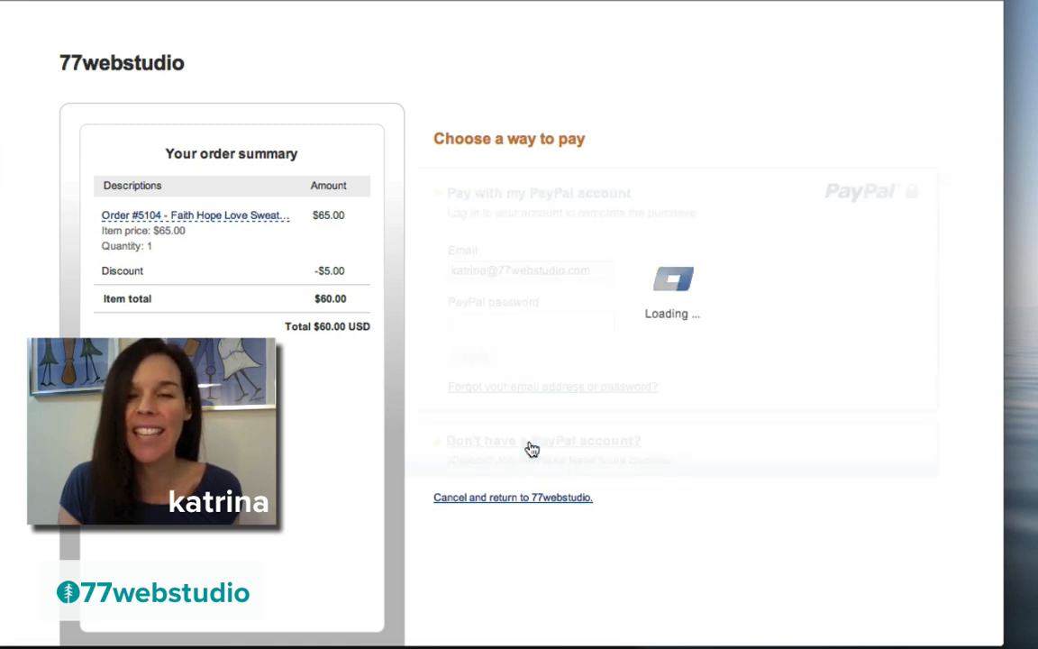
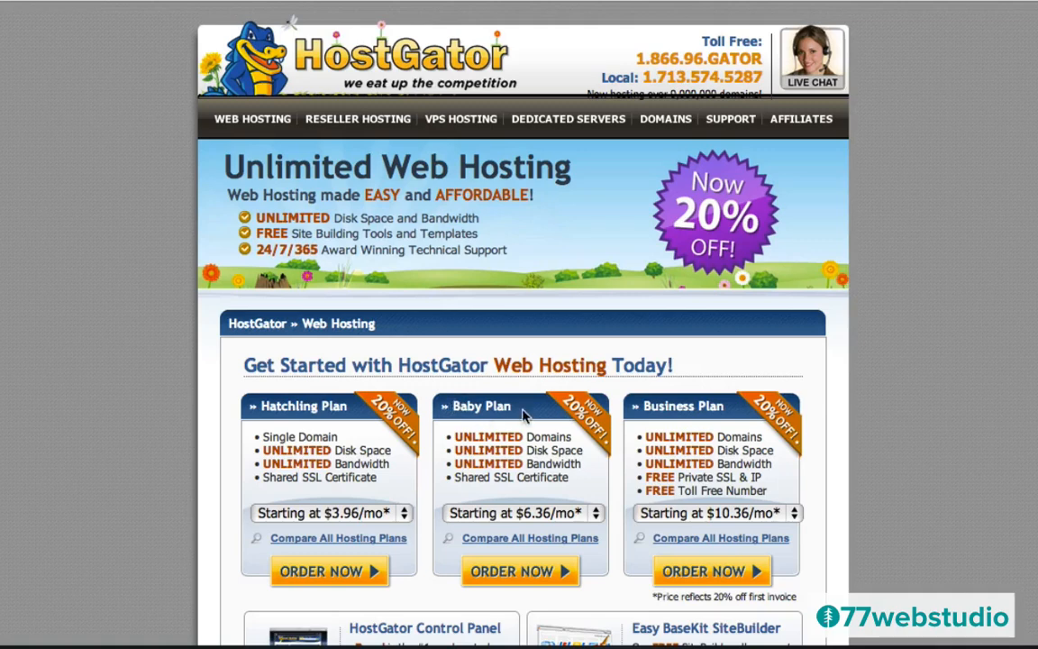
- Order the Baby hosting plan and start entering a domain on Step 1
click(515, 571)
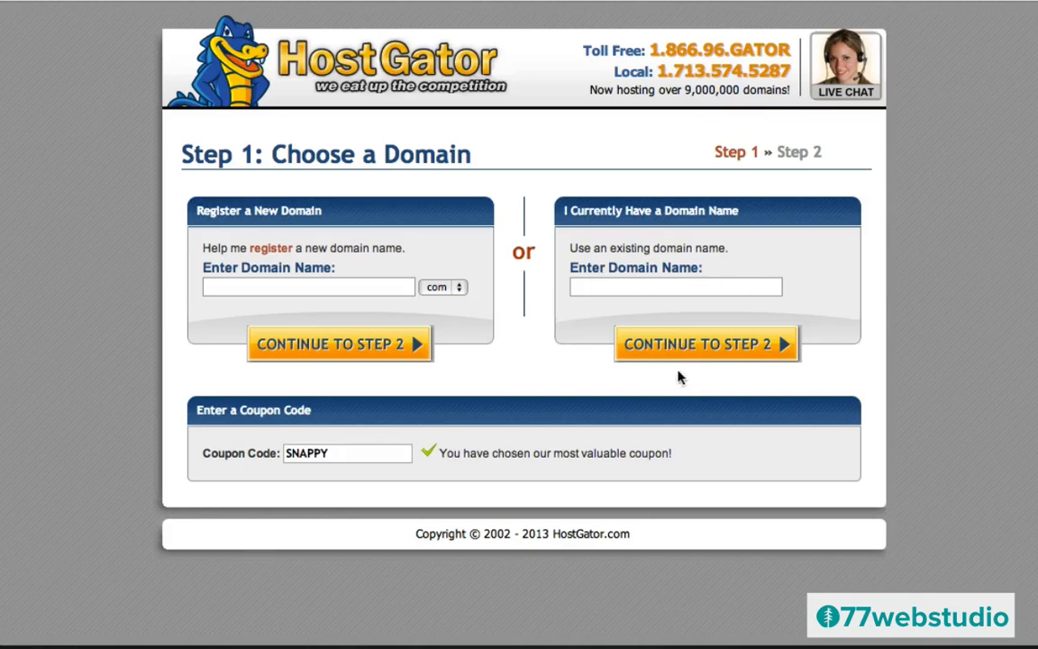
click(248, 287)
- Replace the SNAPPY coupon with wpcoupon25 and enter dhjfuigpog as the new domain to register
double_click(326, 455)
text(wp)
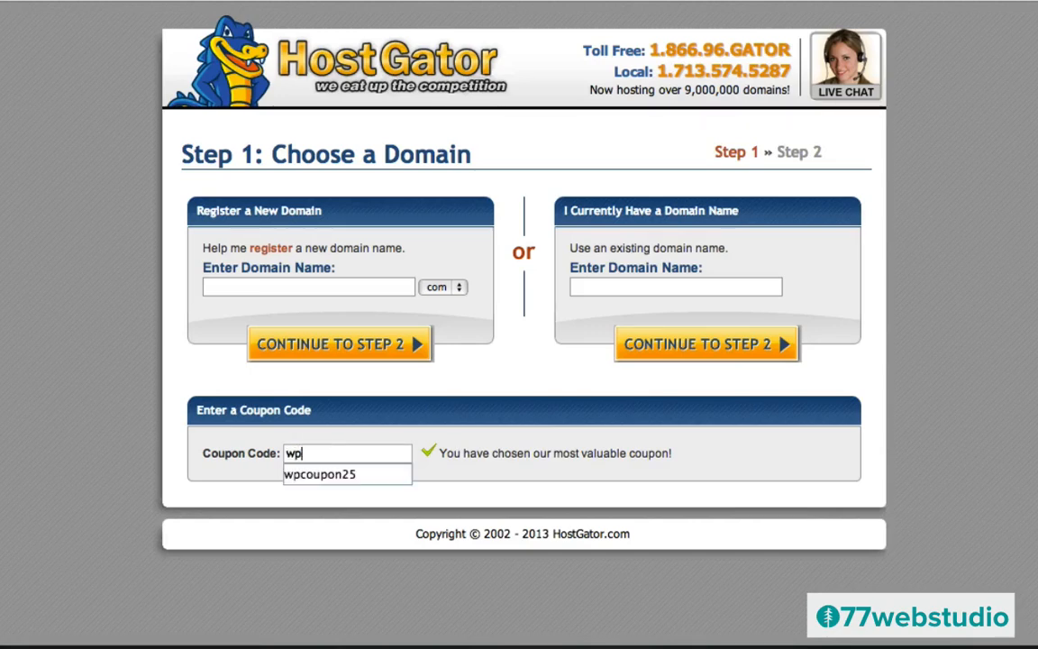
key(Down)
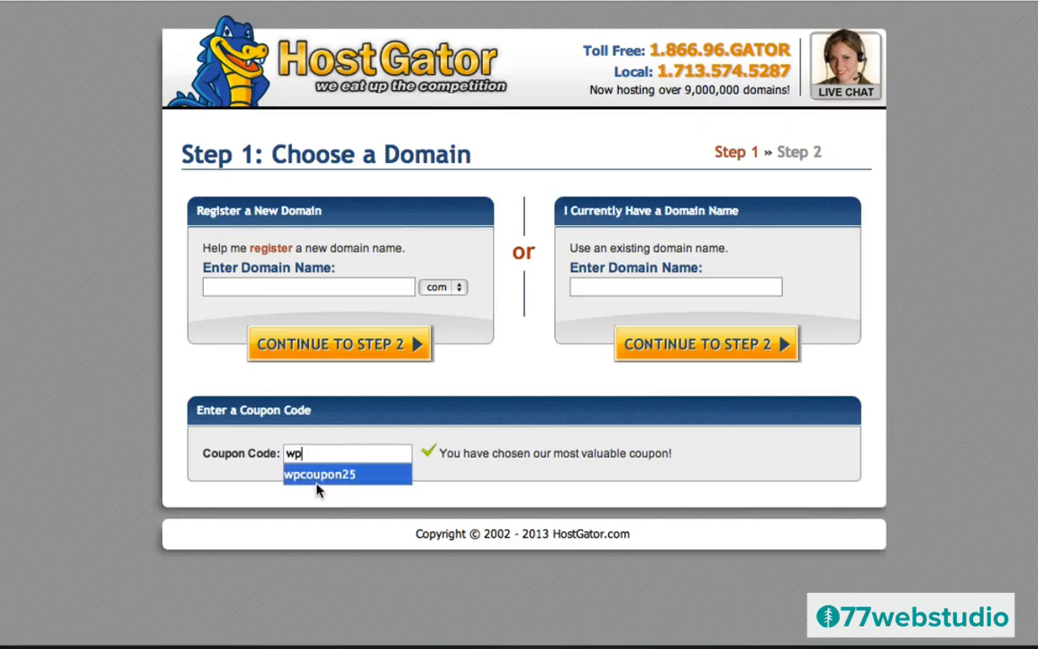
click(316, 475)
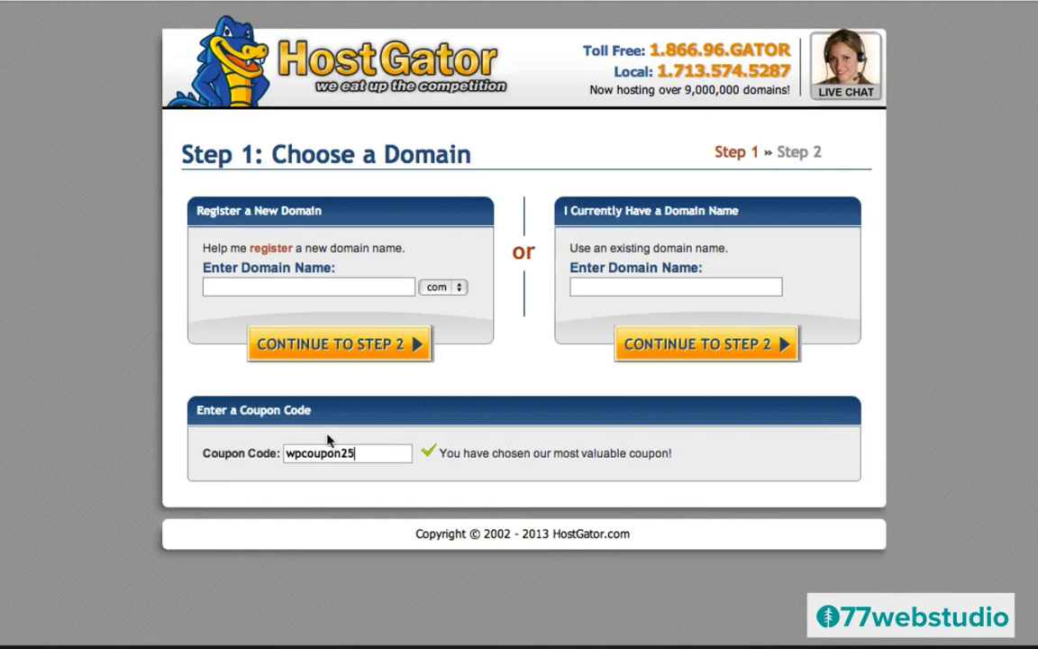
click(223, 288)
text(dh)
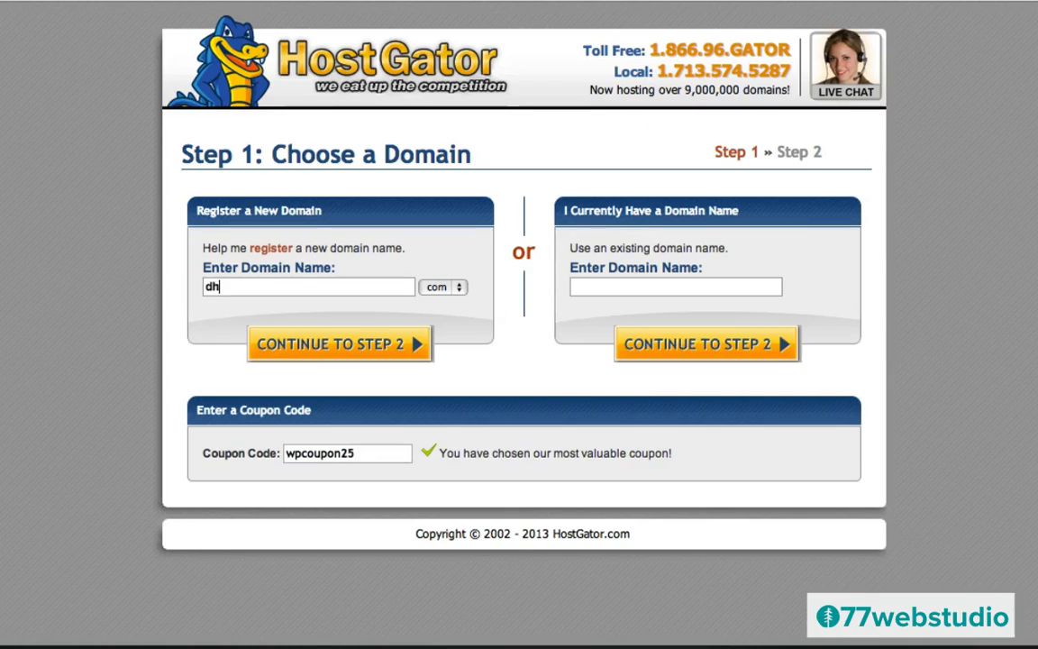
text(jfuigpog)
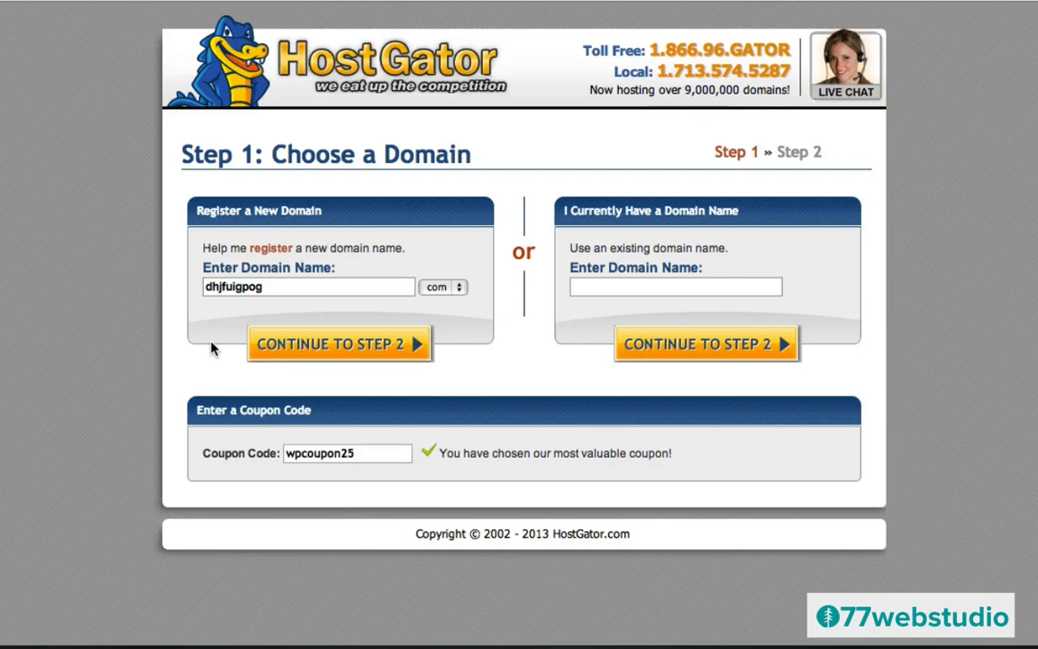
- On the billing step, set the billing cycle to 1 Month and scroll down to Hosting Addons
click(332, 349)
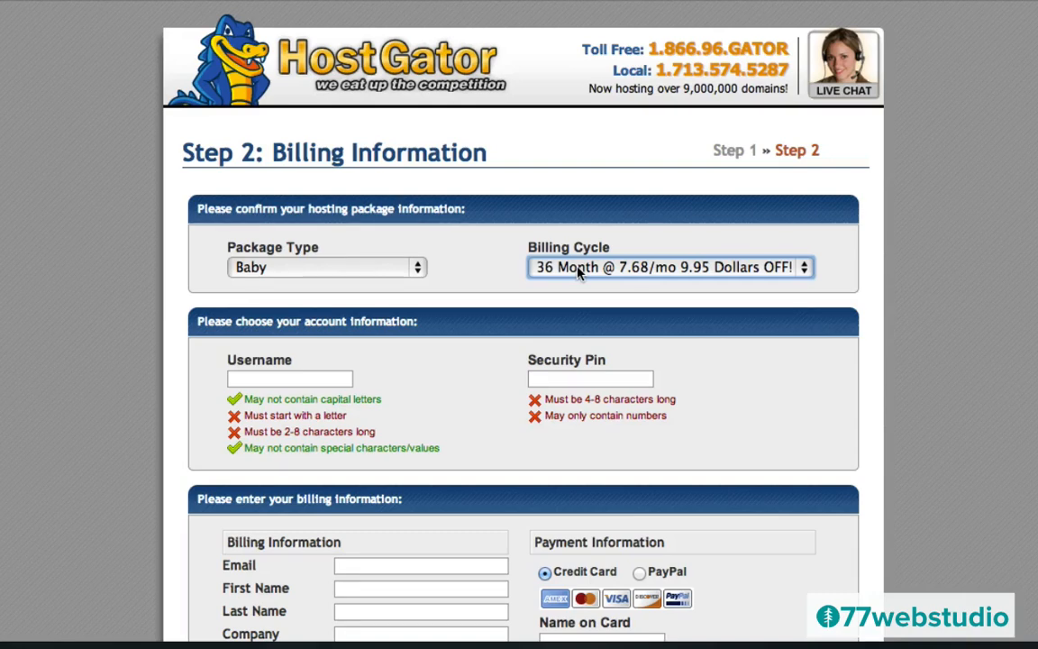
click(578, 268)
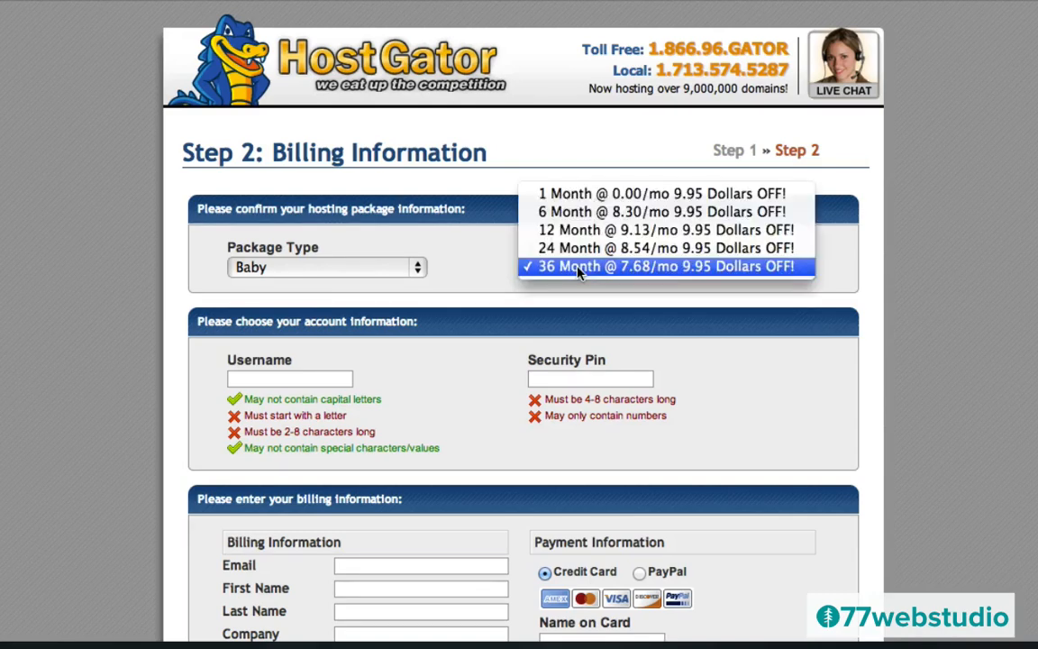
click(563, 197)
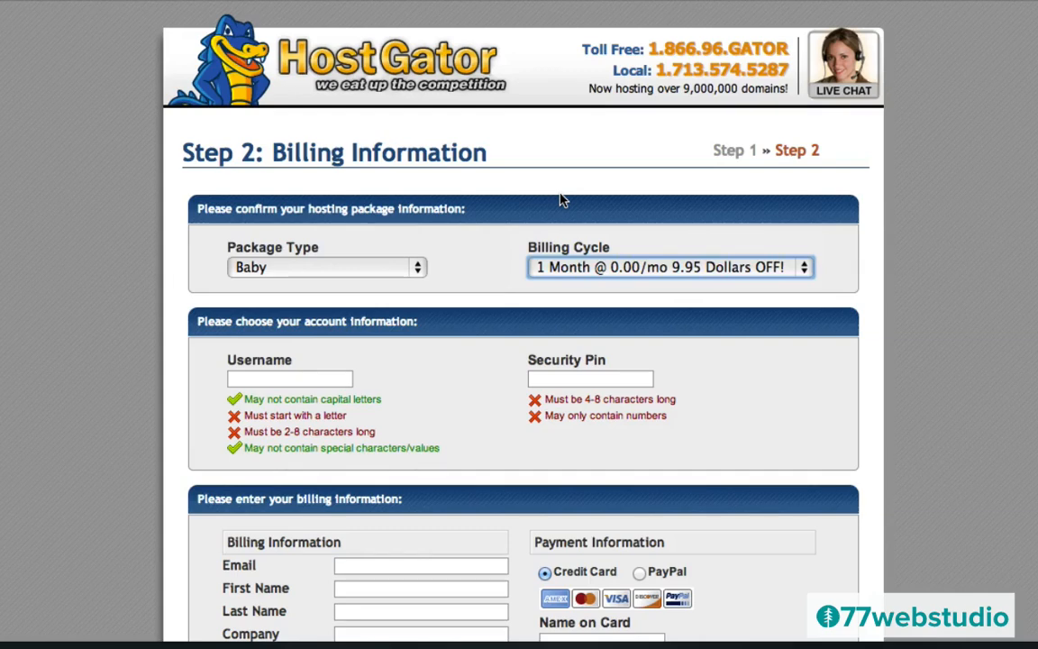
scroll(454, 338, down, 3)
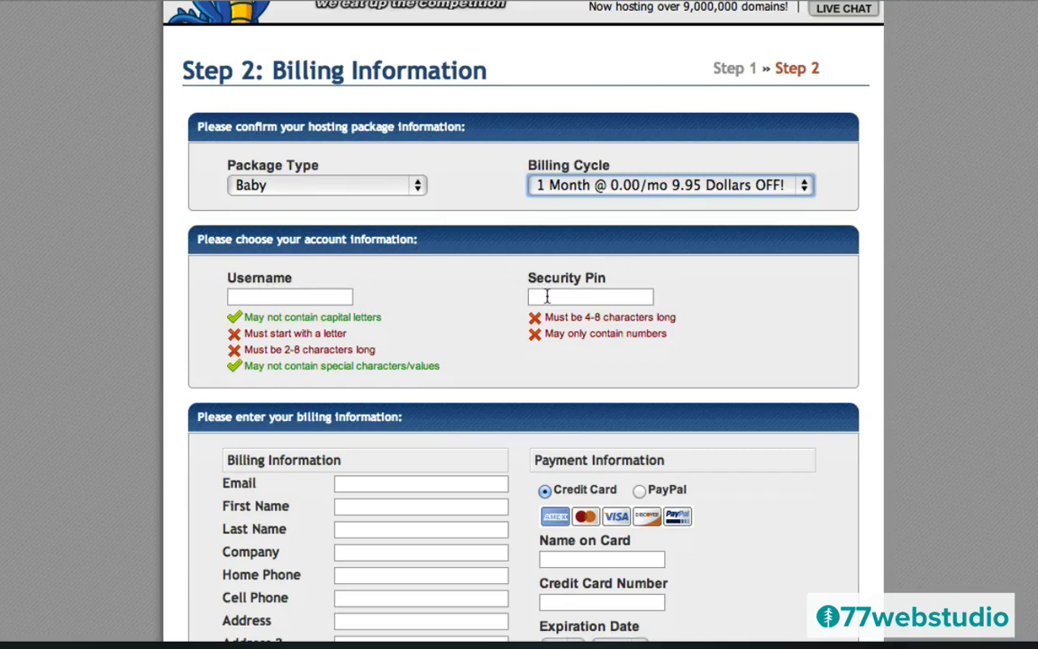
scroll(419, 315, down, 10)
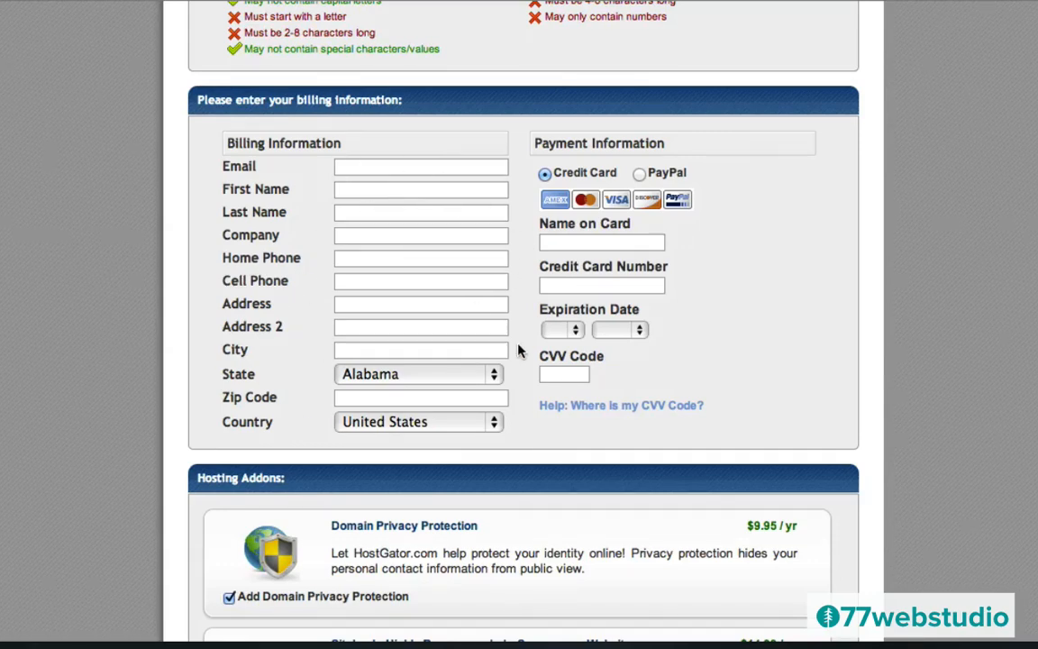
scroll(518, 350, down, 12)
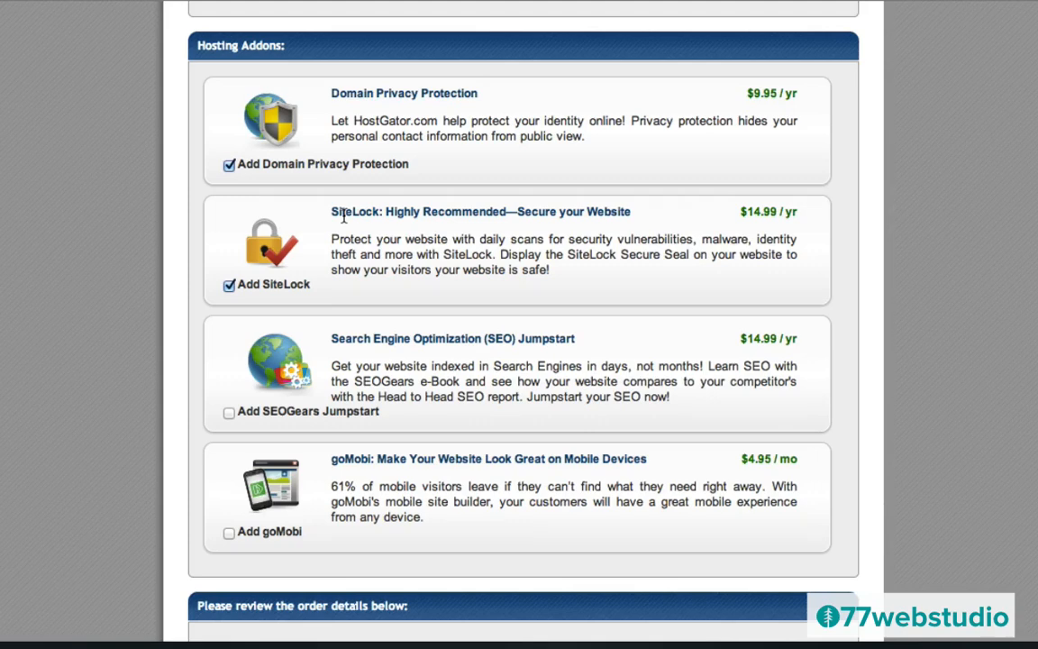
- Uncheck the SiteLock add-on, bringing the total due to $22.91
click(229, 286)
- Toggle Domain Privacy Protection off and on to compare totals, leaving it checked at $22.91
click(228, 166)
scroll(354, 371, down, 5)
scroll(356, 371, down, 1)
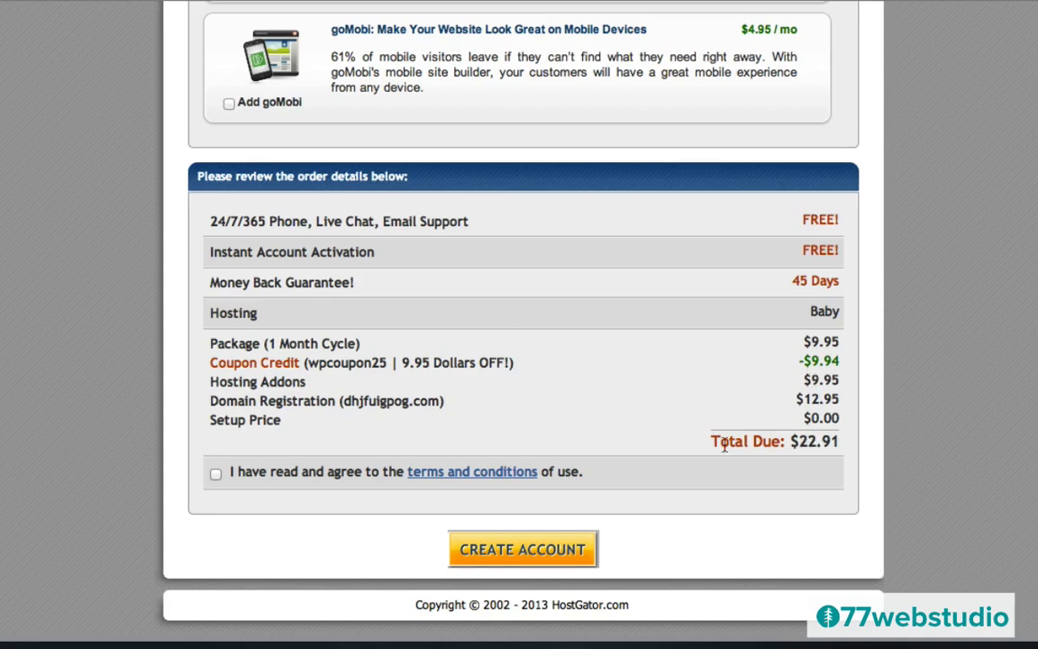
scroll(580, 213, up, 2)
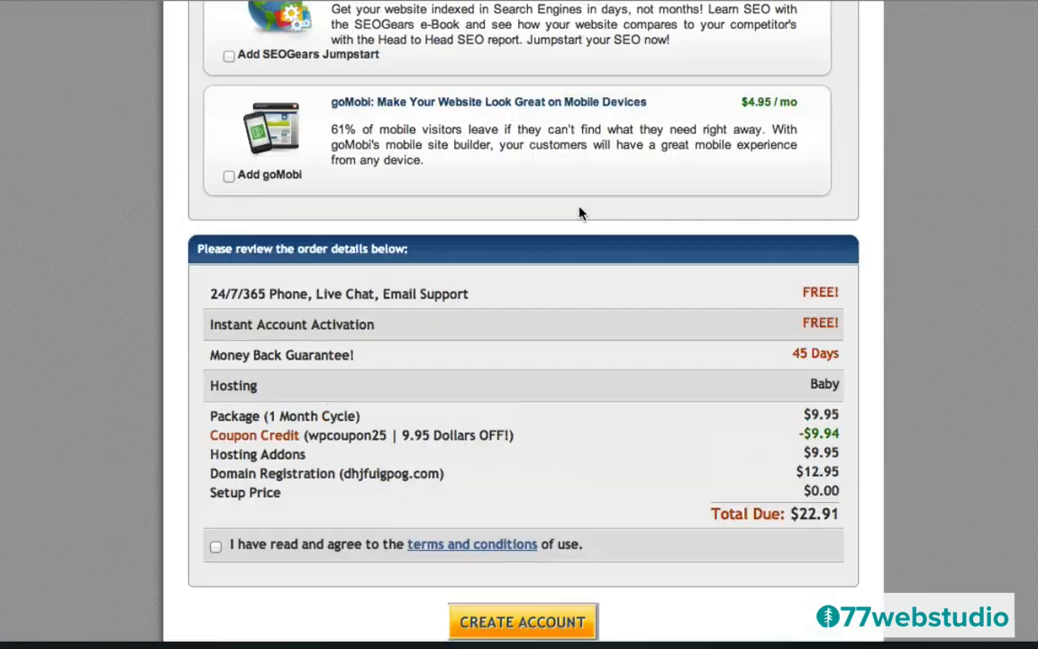
scroll(579, 213, up, 10)
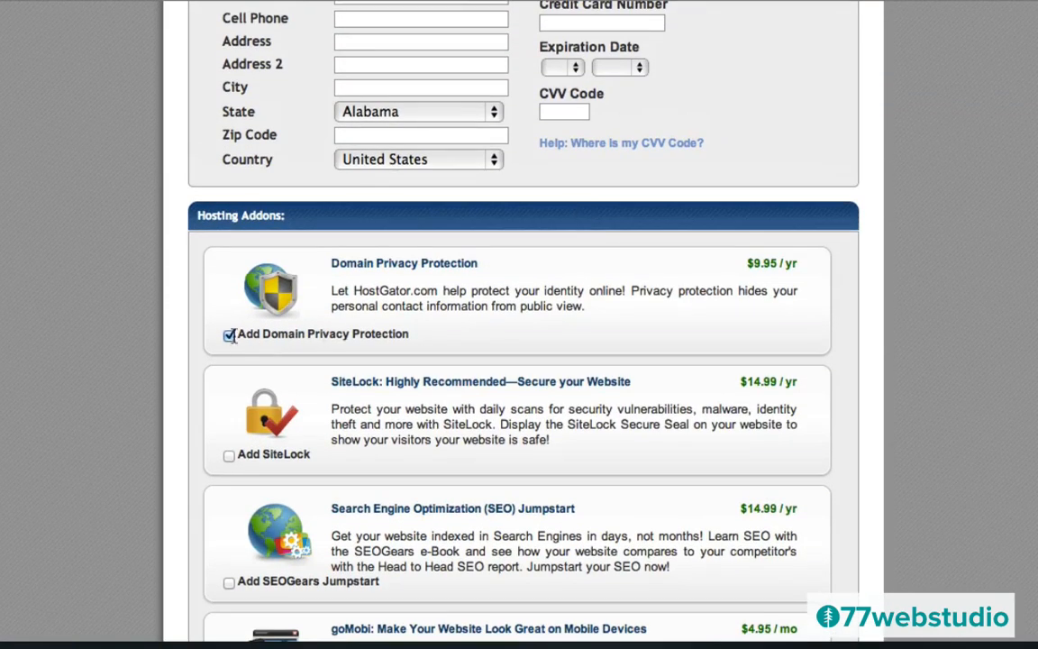
click(230, 335)
scroll(620, 461, down, 10)
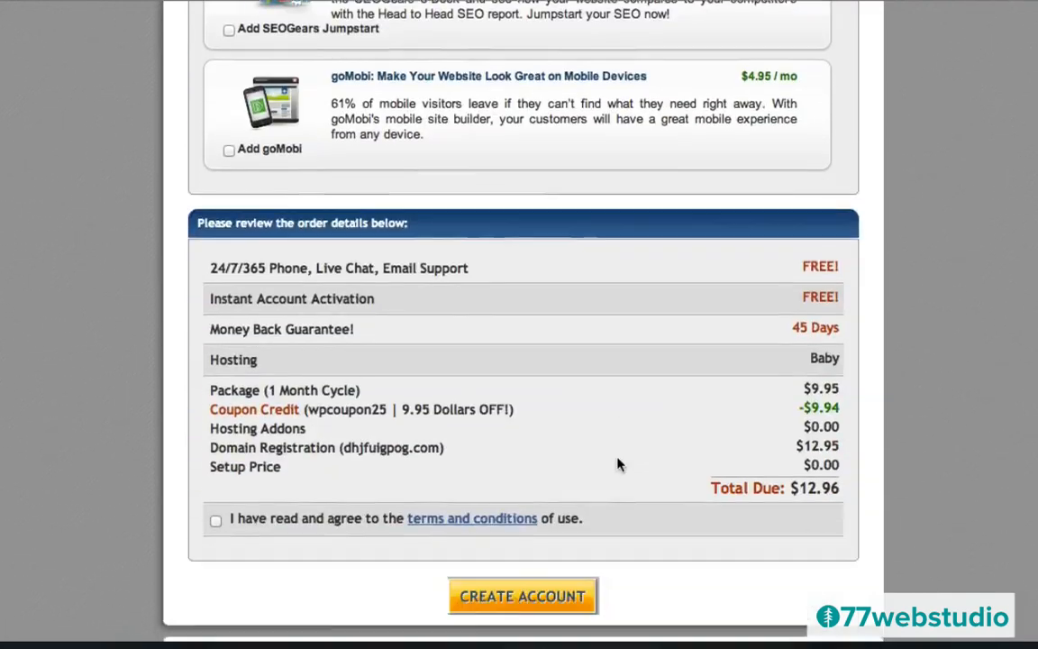
scroll(618, 464, down, 1)
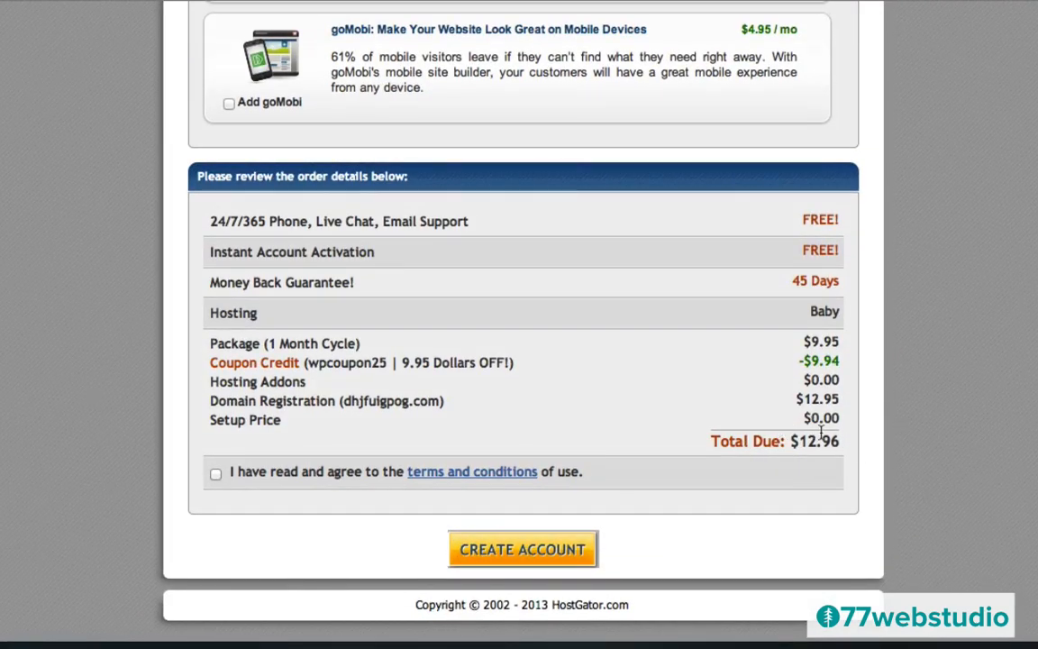
scroll(536, 272, up, 10)
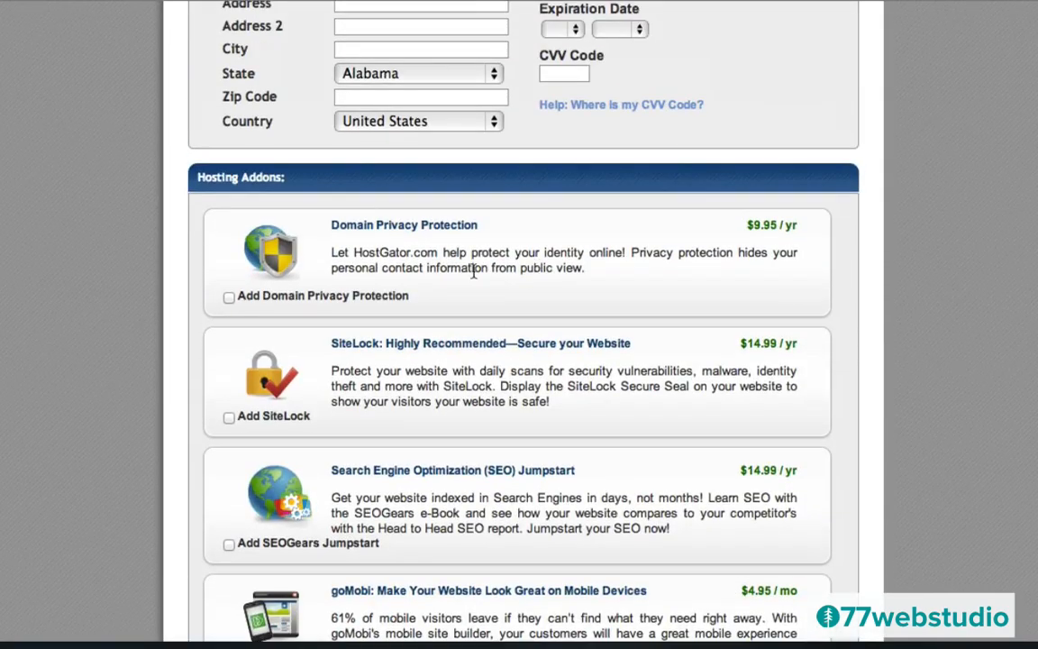
click(229, 298)
scroll(663, 495, down, 10)
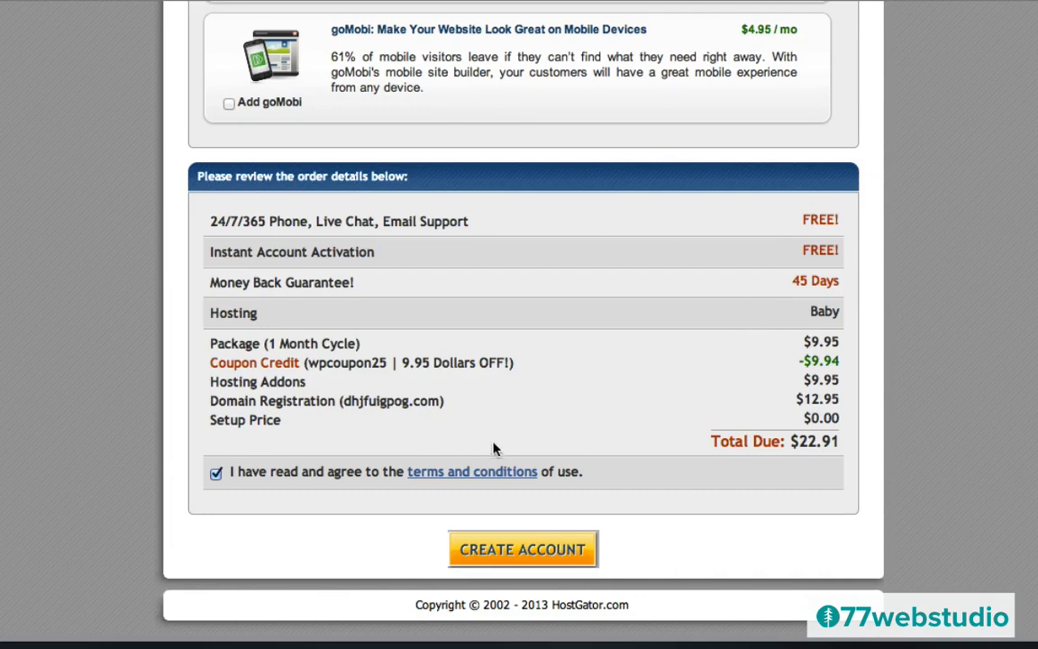
- Create the account, then open HostGator's Your Account Info email and select the control panel password
click(535, 551)
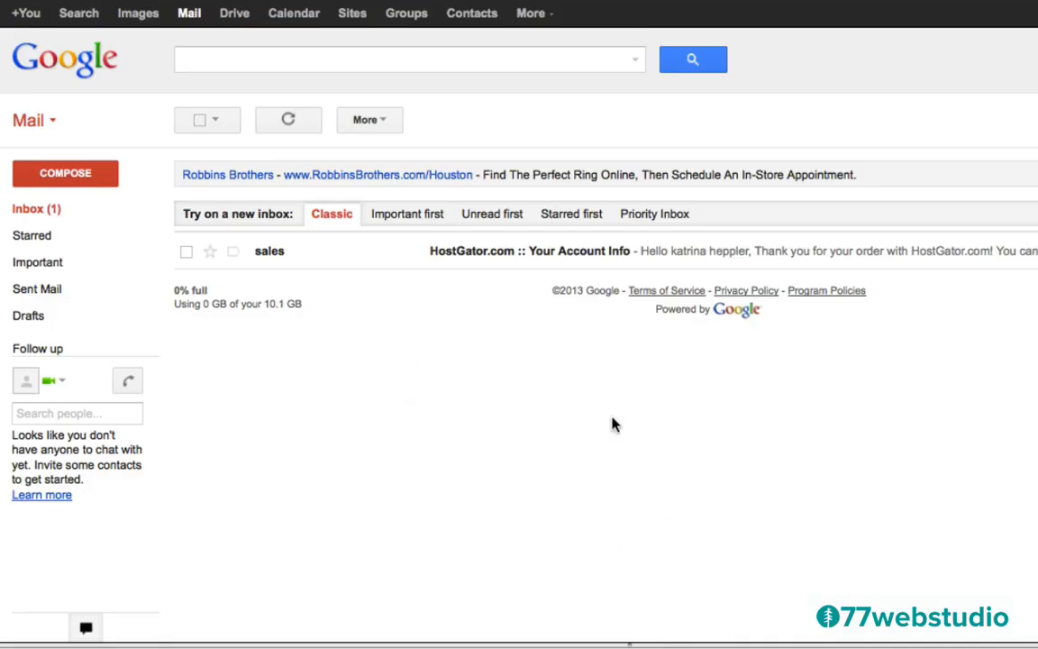
click(463, 257)
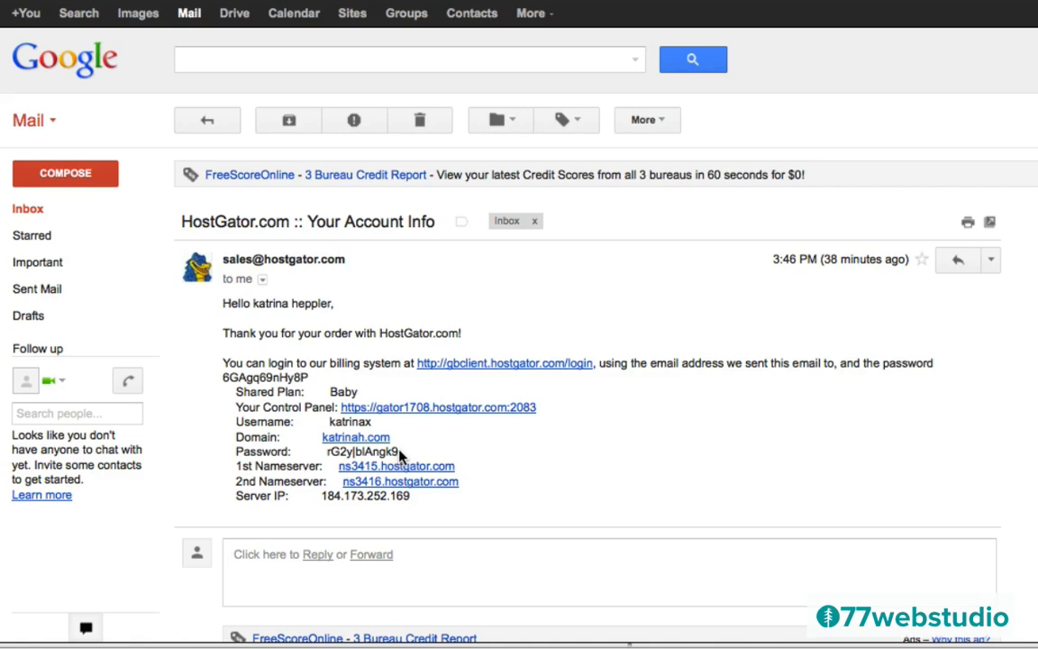
drag(399, 455, 329, 459)
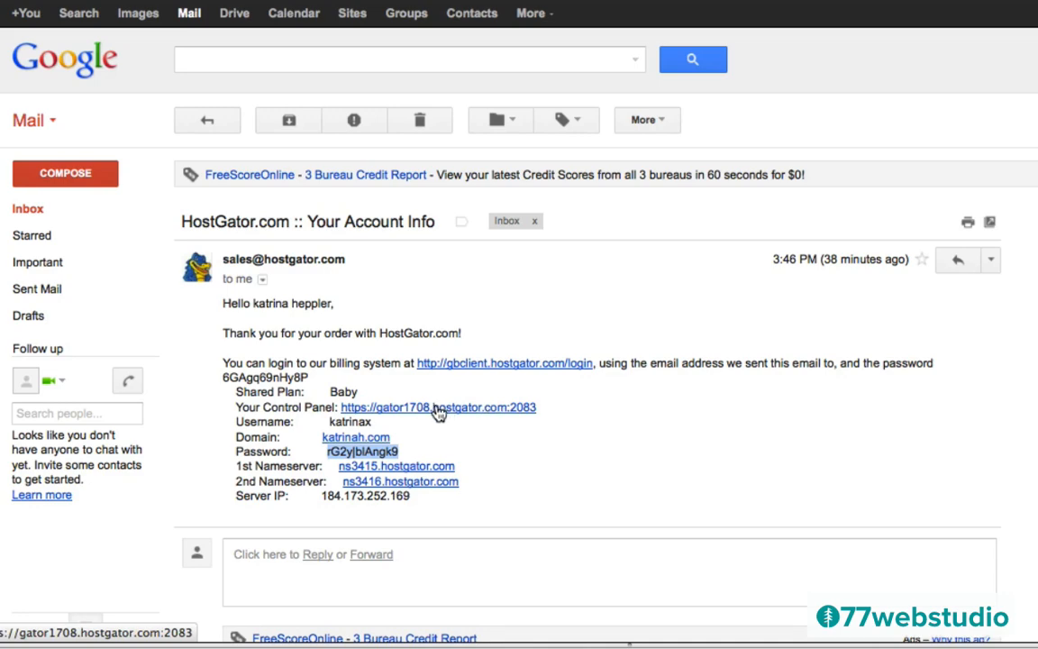
- Follow the Your Control Panel link from the email and log in to cPanel
click(436, 407)
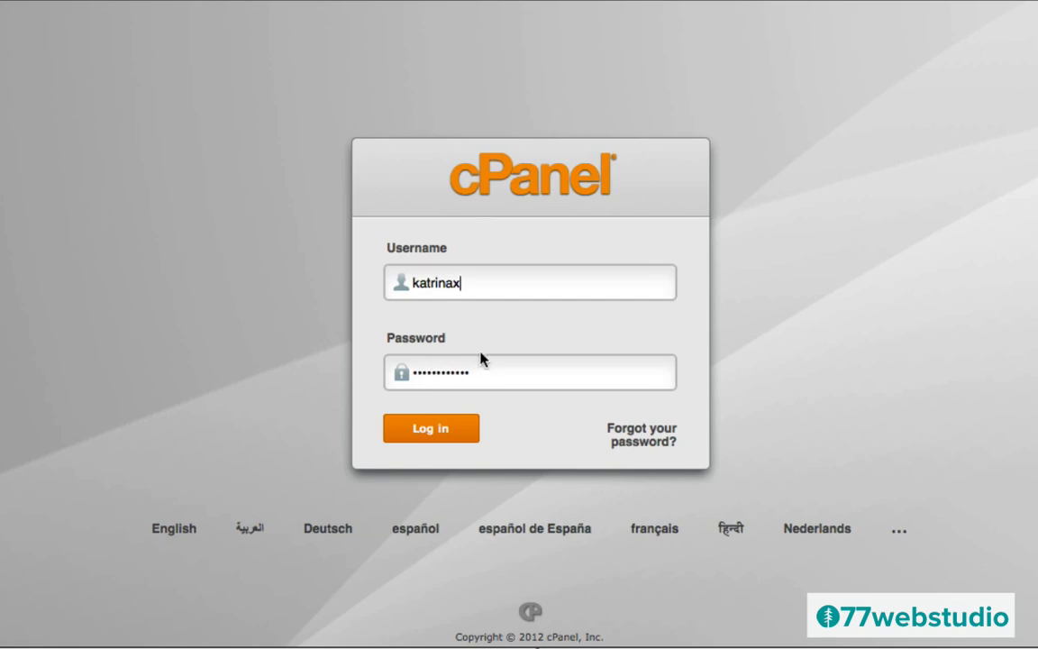
click(429, 431)
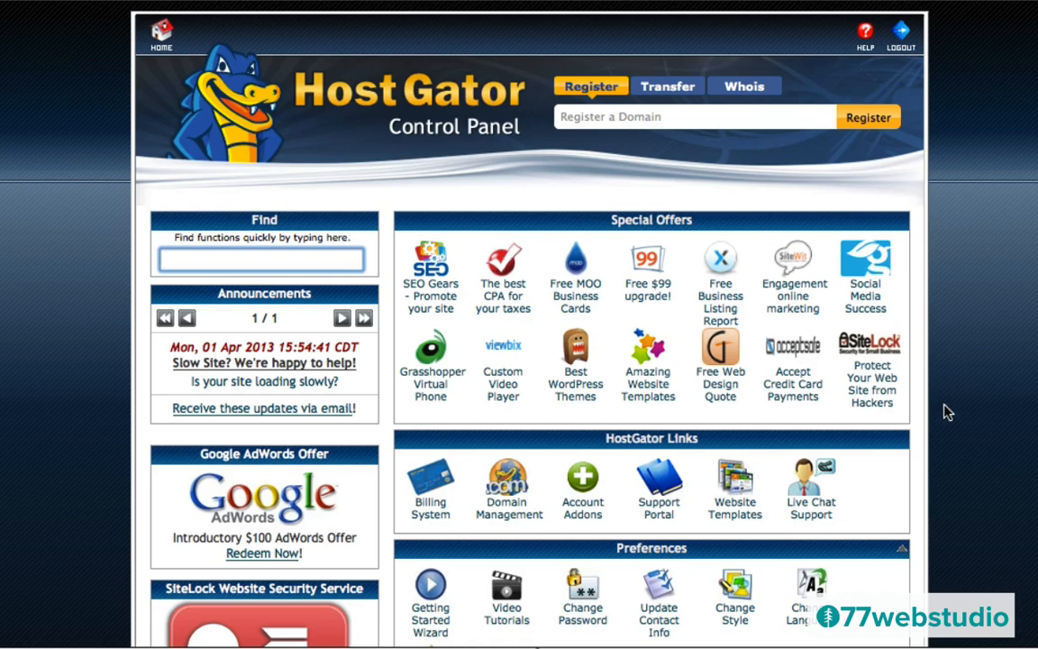
- Scroll to Software/Services in cPanel and launch QuickInstall
scroll(946, 412, down, 5)
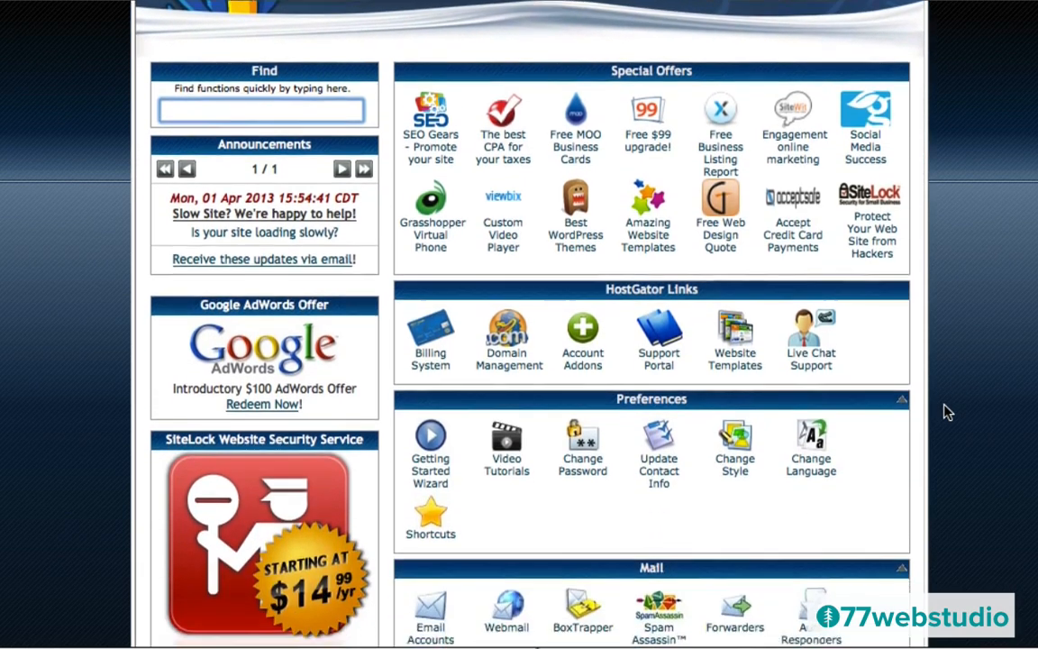
scroll(946, 412, down, 10)
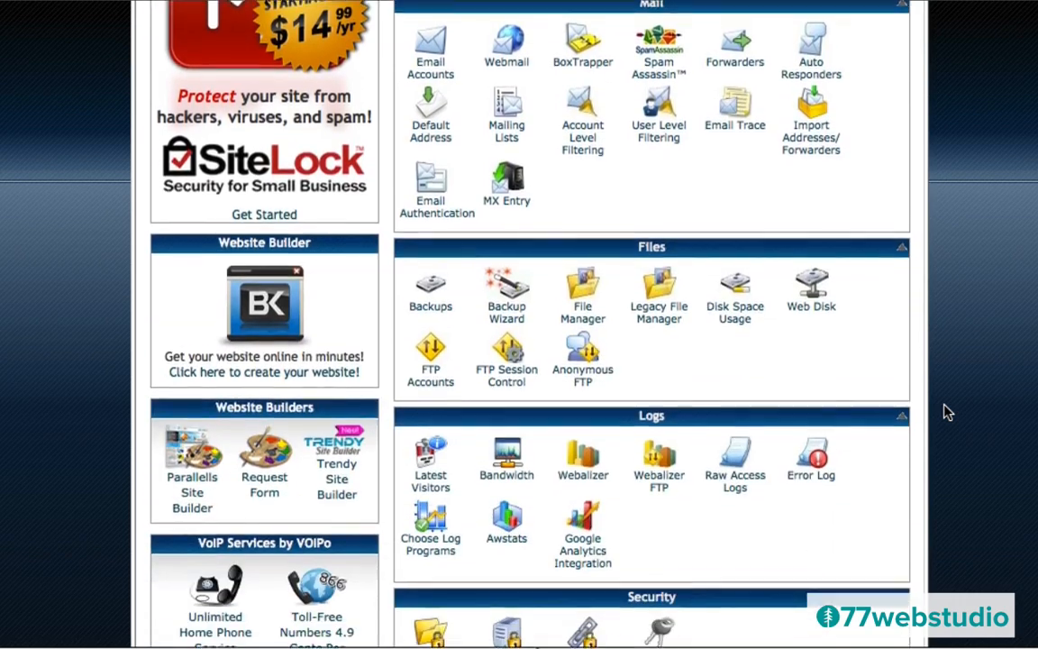
scroll(946, 412, down, 7)
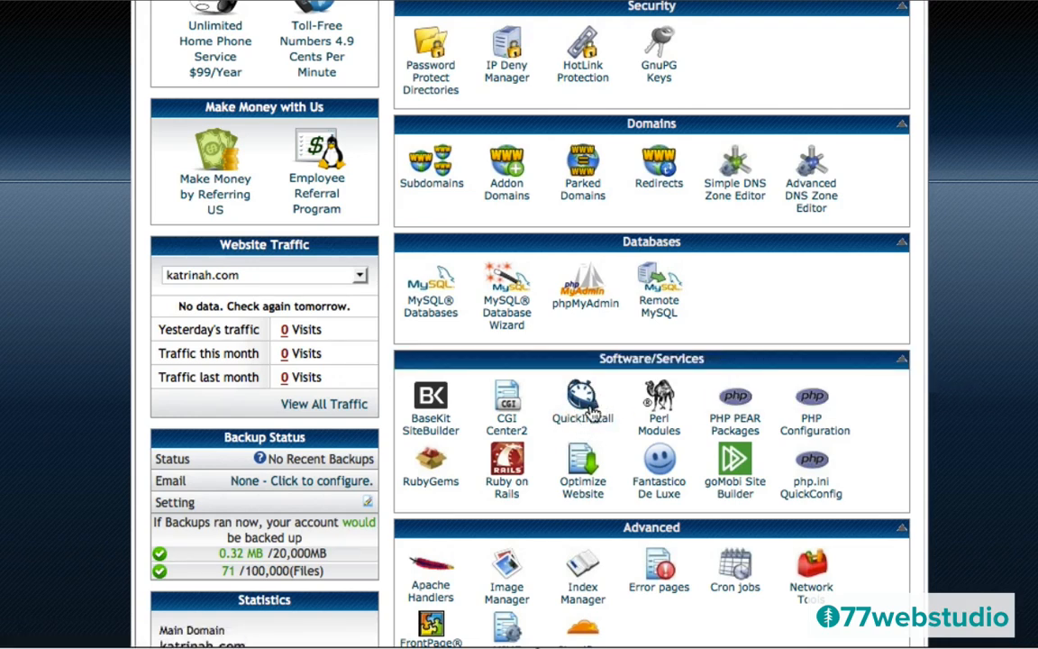
click(581, 416)
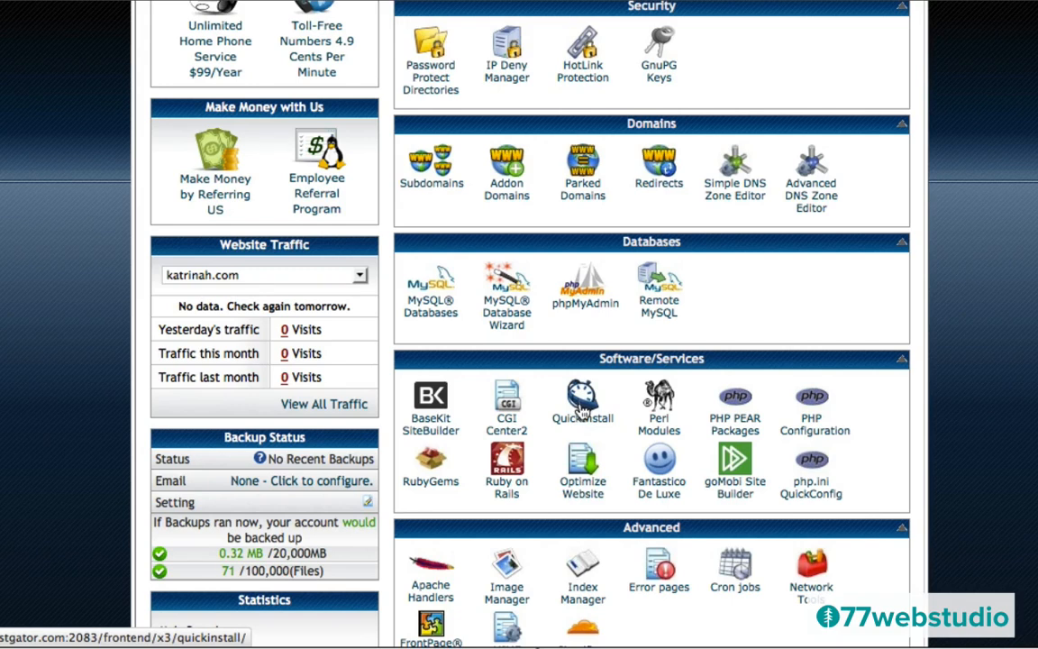
click(582, 405)
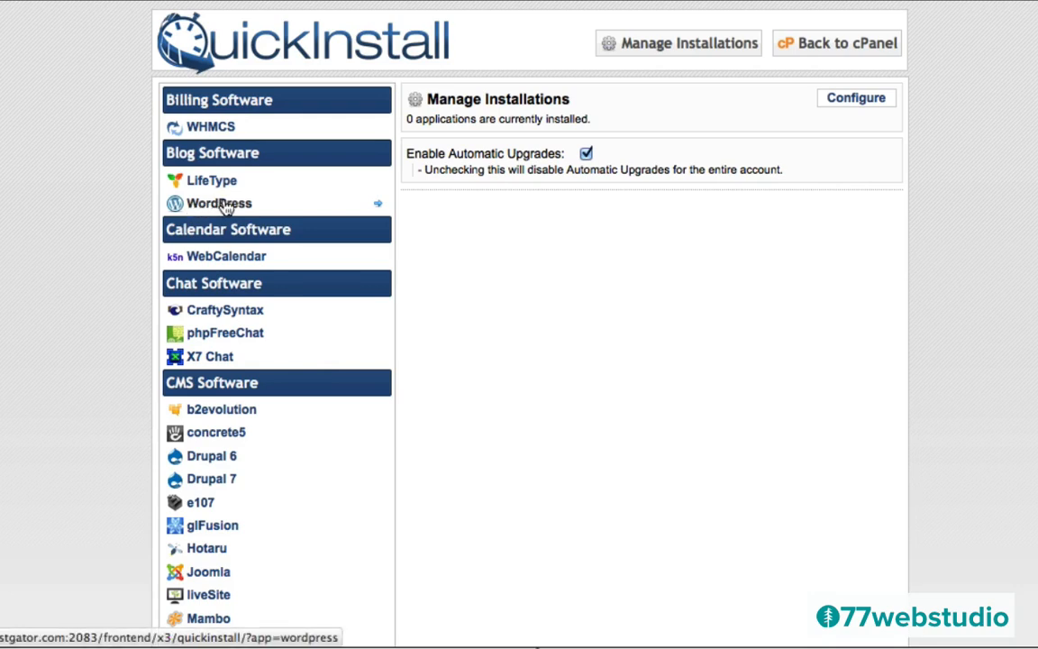
- Select WordPress under Blog Software to view its version 3.5.1 details
click(200, 206)
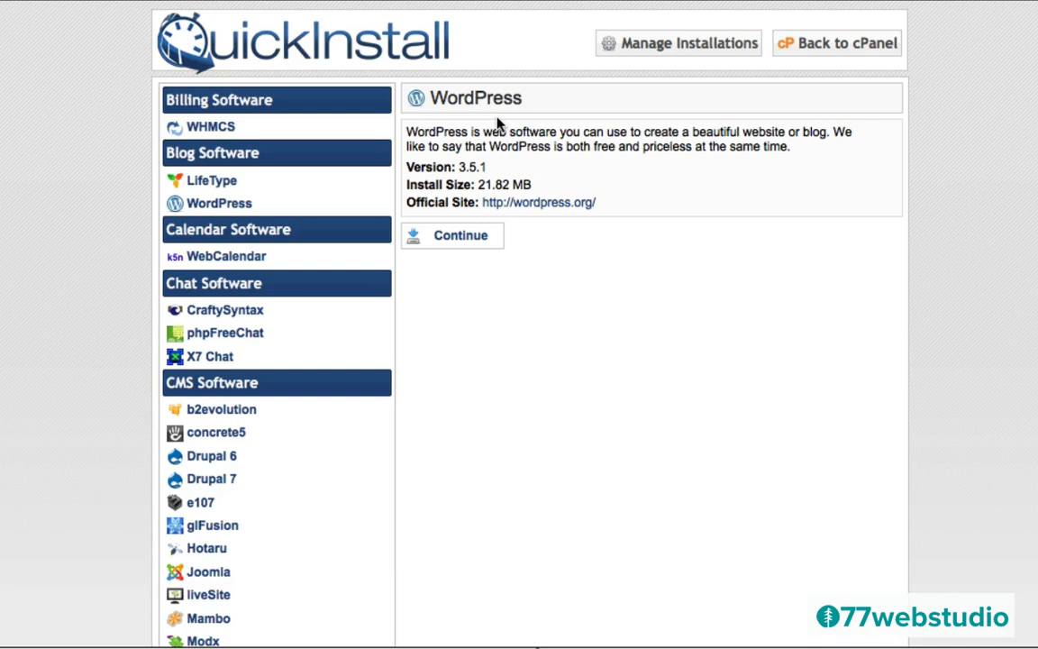
- Fill the WordPress install form with the suggested admin e-mail, blog title katrinah.com and an admin username
click(451, 241)
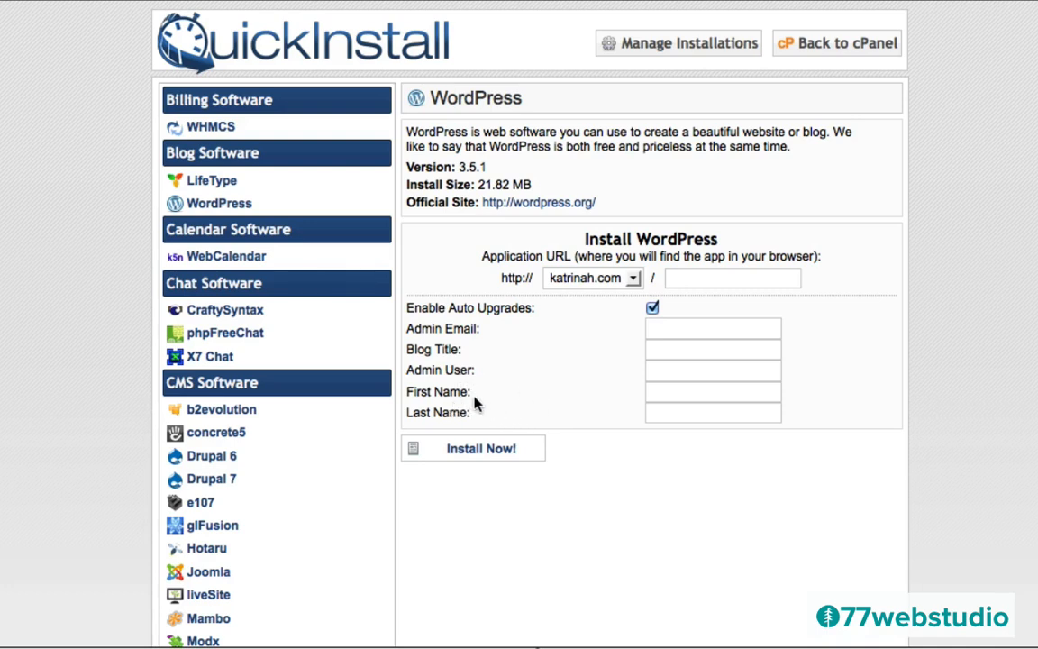
click(690, 330)
text(hello)
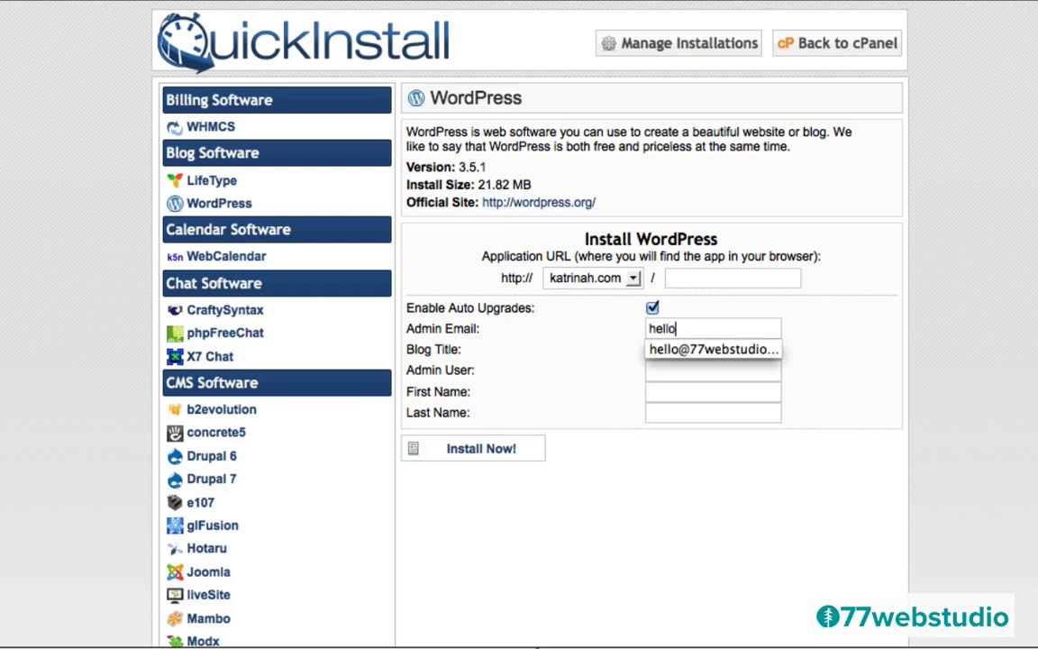
key(Down)
key(Tab)
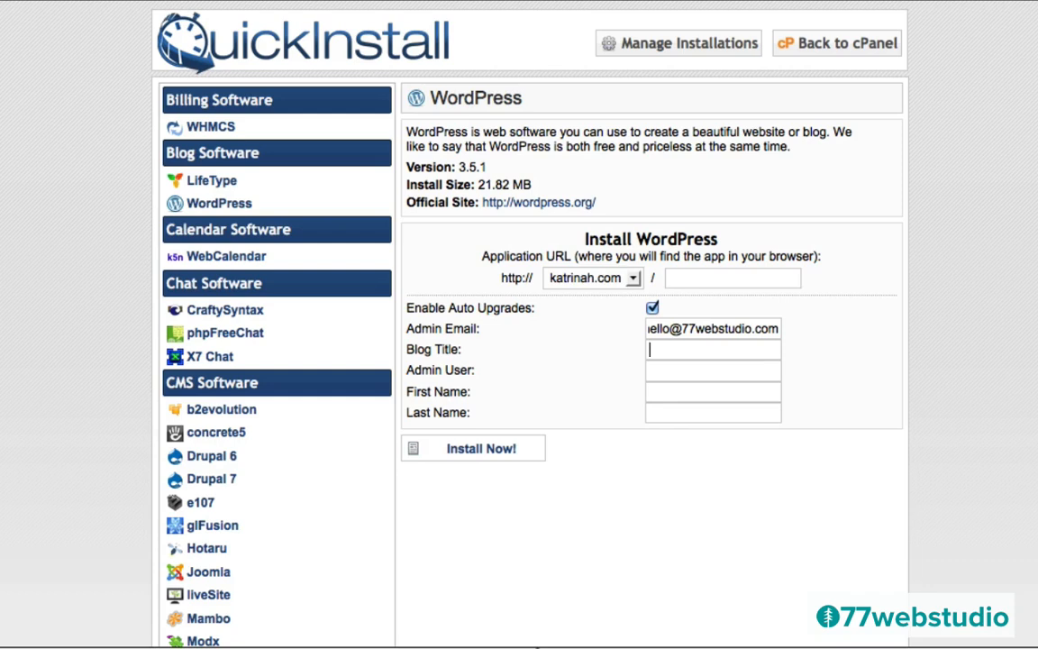
text(katrinah.com)
key(Tab)
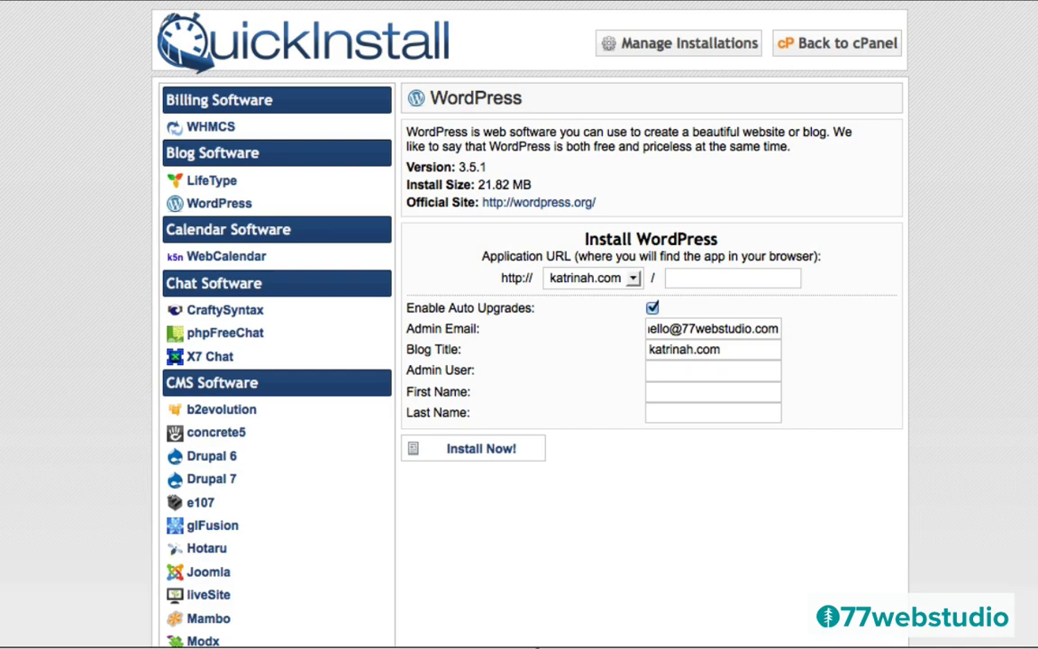
text(katrinah)
- Run the QuickInstall of WordPress on katrinah.com and copy the generated admin password
click(470, 457)
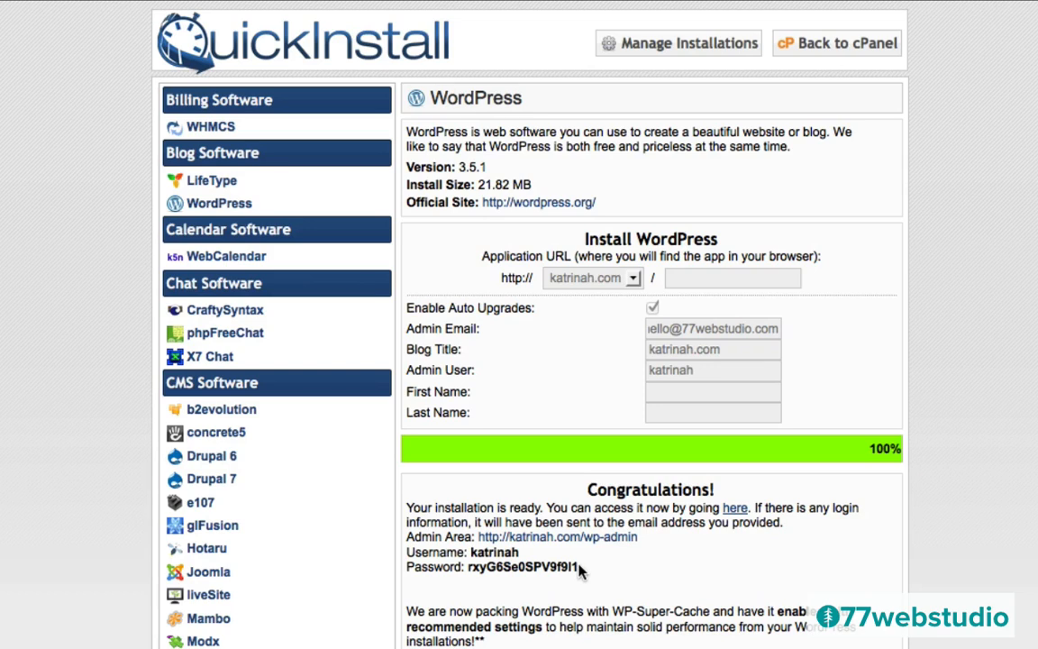
drag(579, 569, 467, 566)
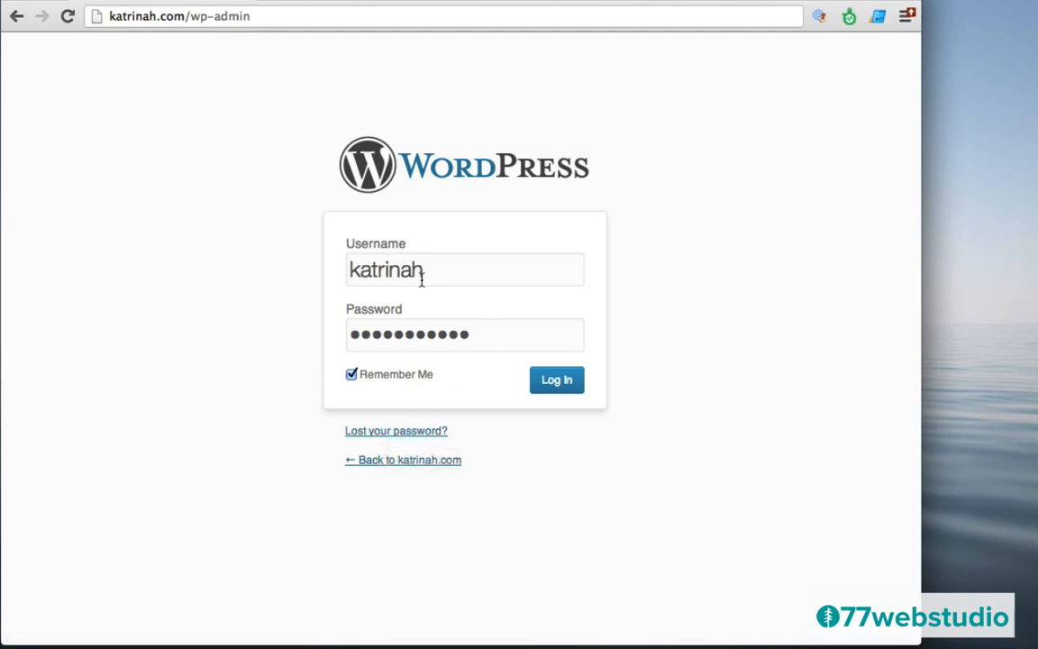
- Log in to the katrinah.com admin and dismiss the Welcome to WordPress panel on the Dashboard
click(557, 383)
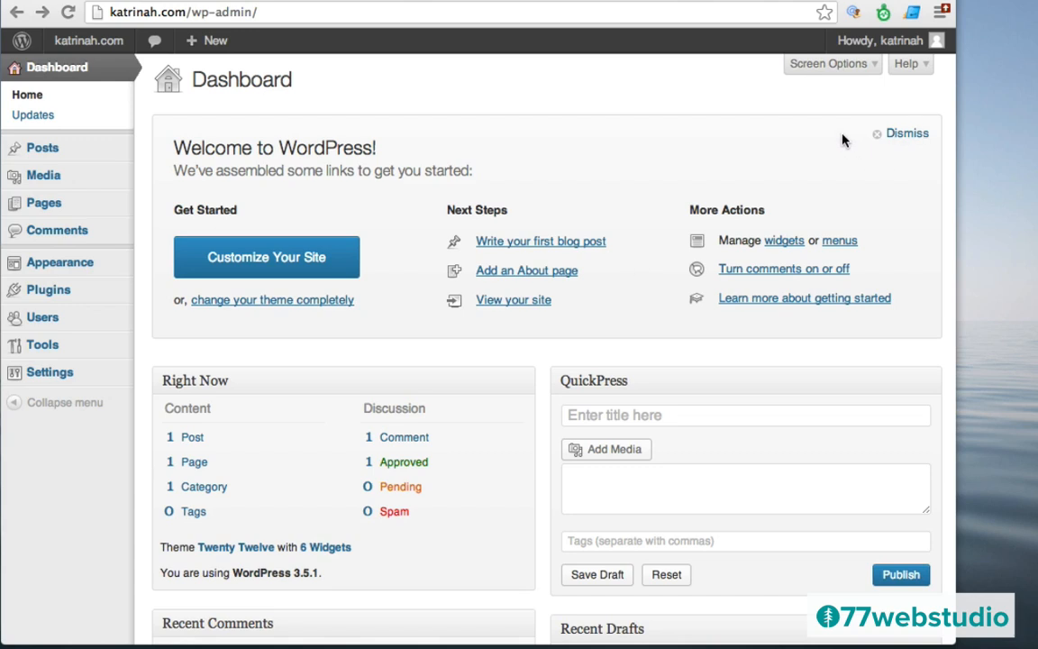
click(895, 135)
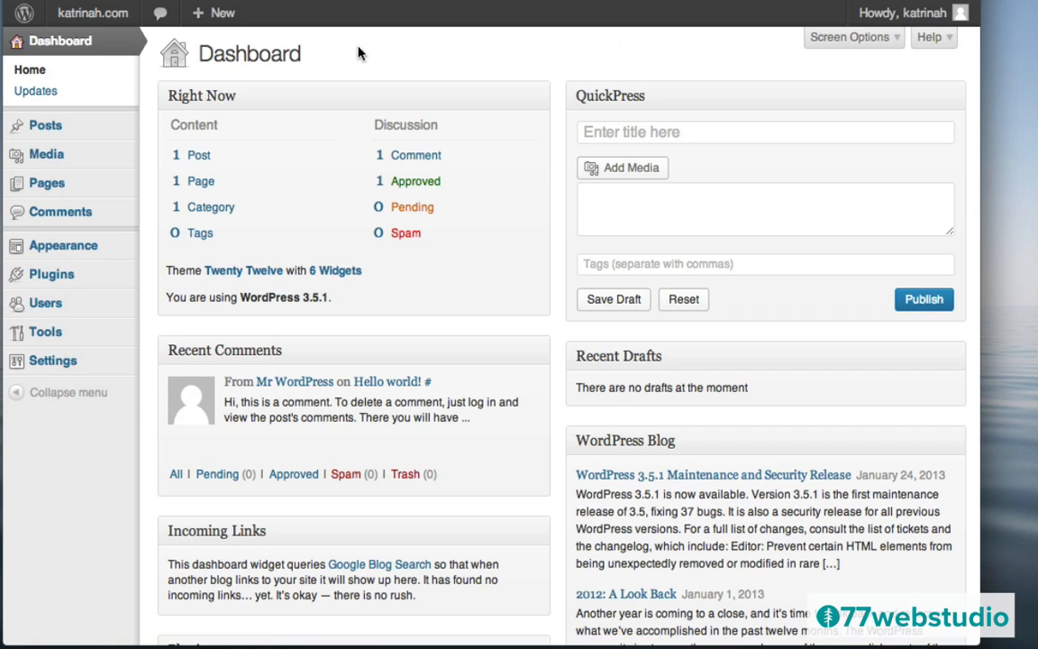
mouse_move(86, 23)
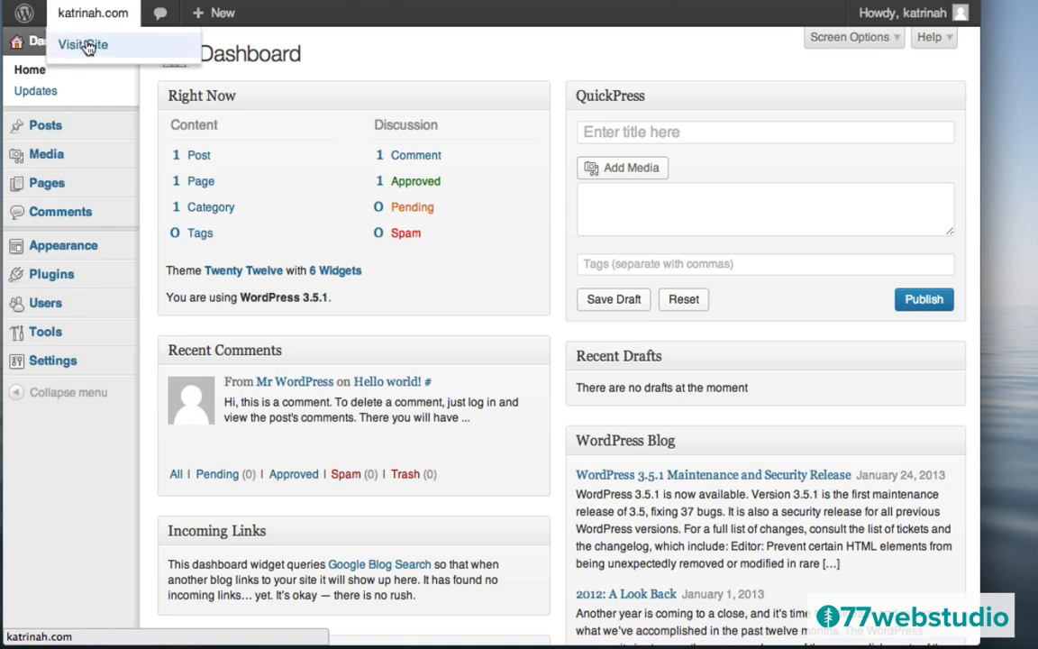
- Visit the katrinah.com front page and look over the default Hello world! post
click(88, 45)
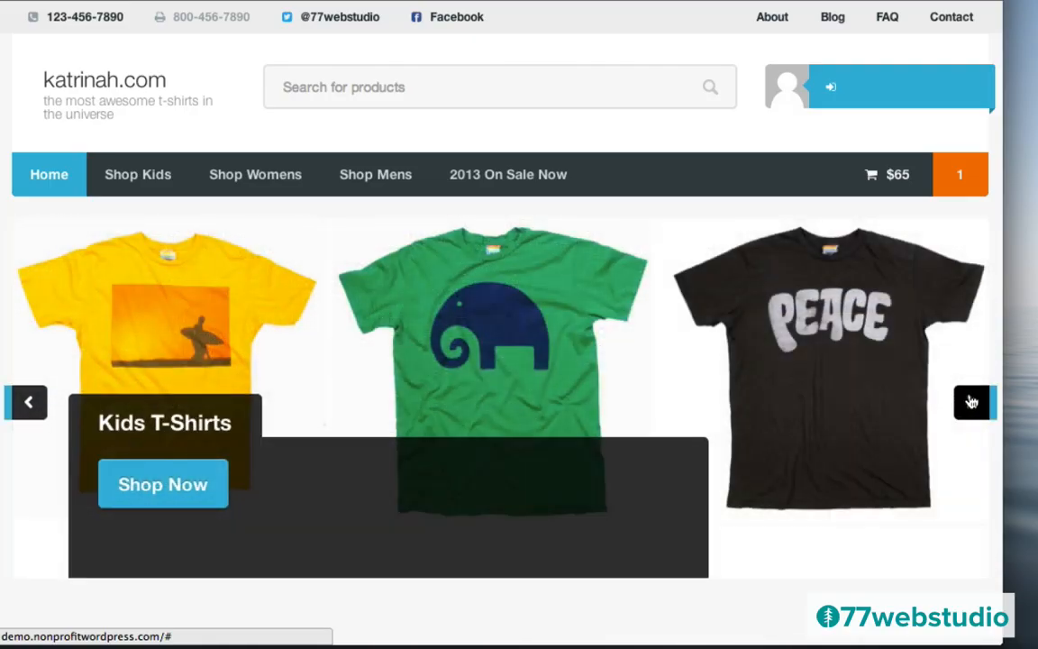
scroll(972, 402, down, 5)
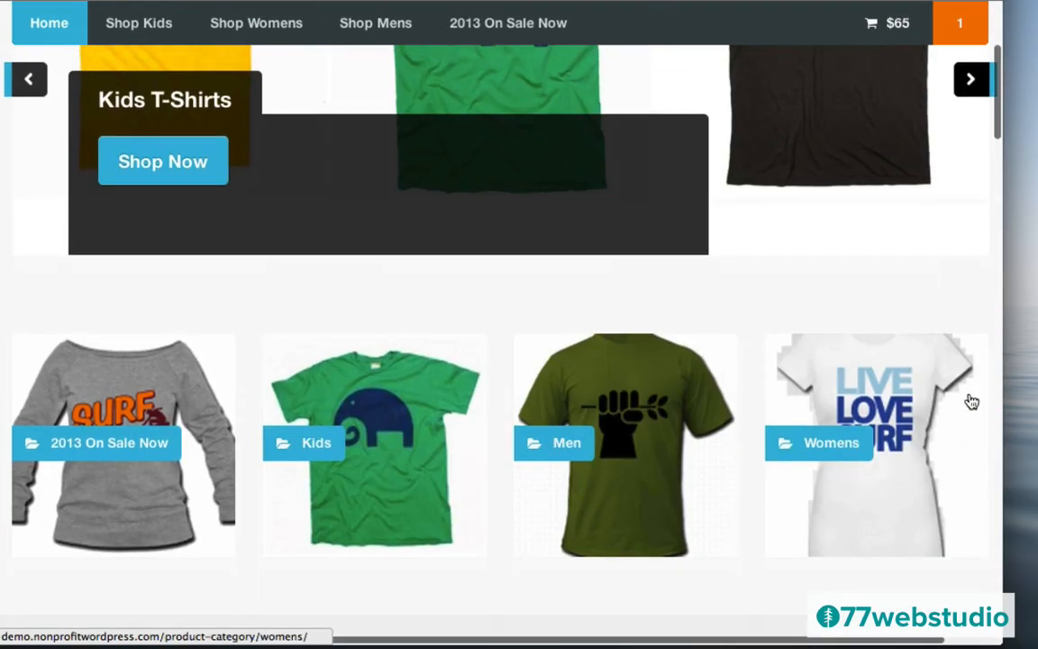
scroll(972, 402, up, 2)
scroll(971, 402, up, 3)
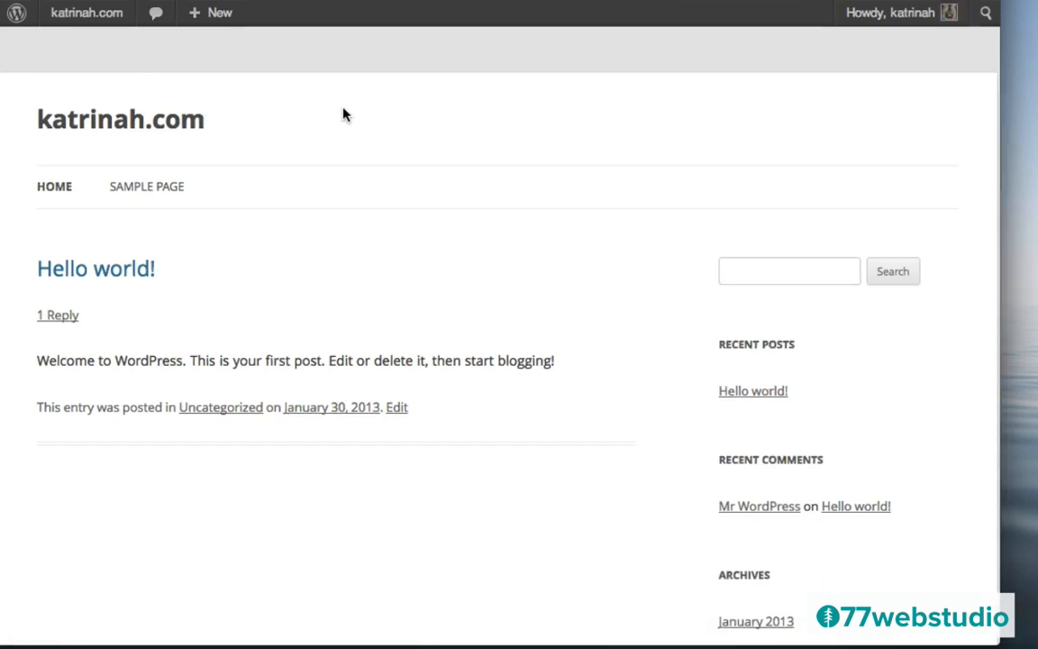
mouse_move(58, 22)
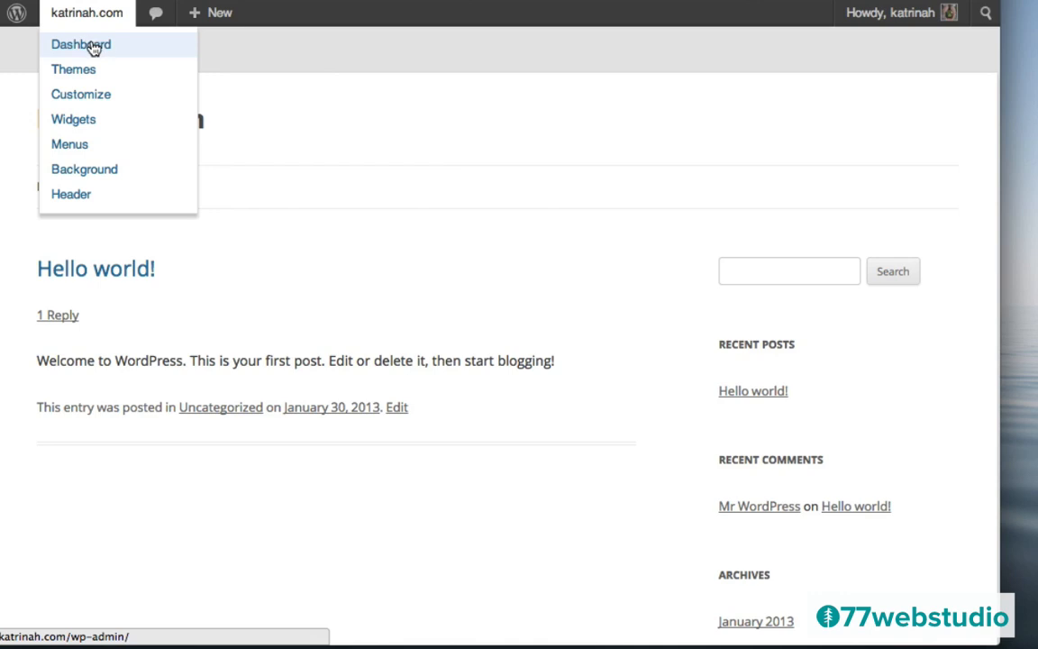
- Return to the admin Dashboard and go to Appearance > Themes, where Twenty Twelve is active
click(94, 49)
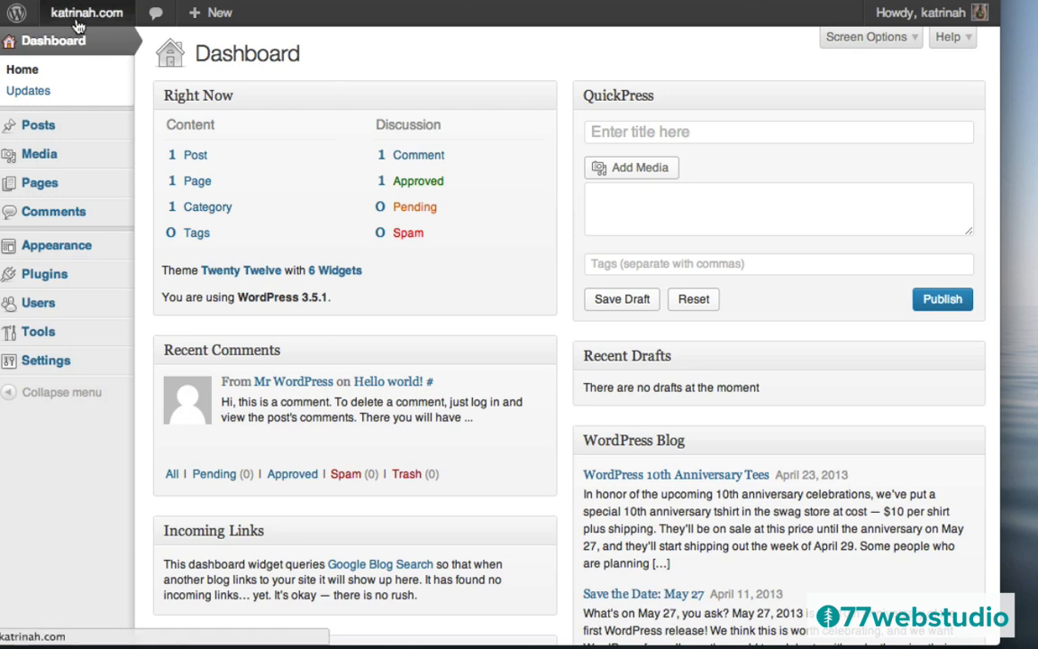
mouse_move(36, 251)
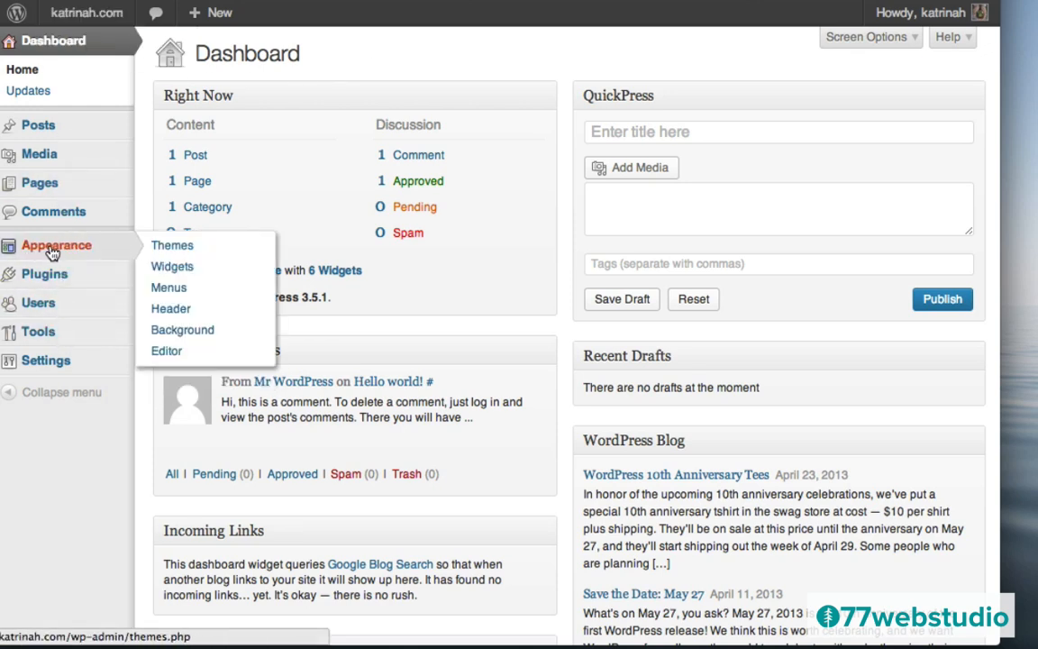
click(52, 255)
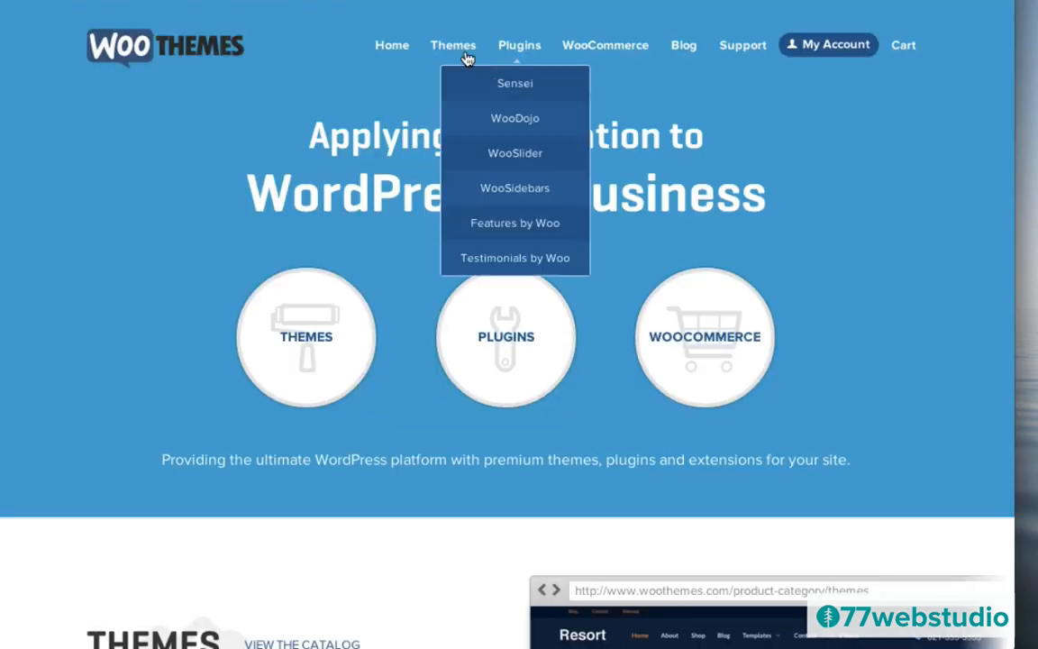
- Filter the WooThemes All Themes catalog to WooCommerce themes and open the Superstore page
mouse_move(453, 51)
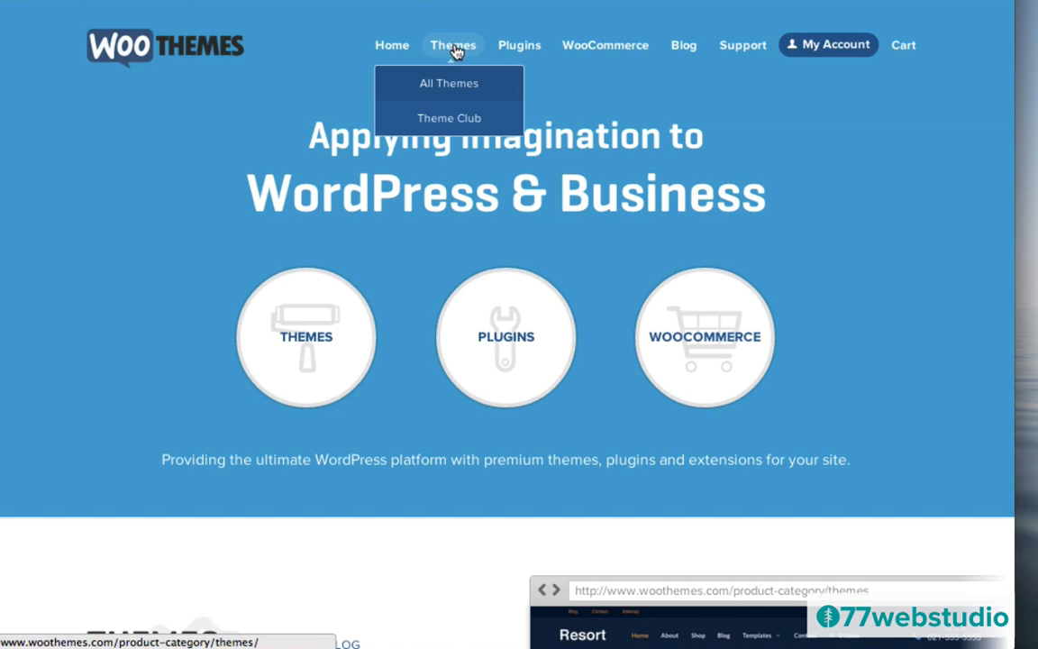
click(456, 52)
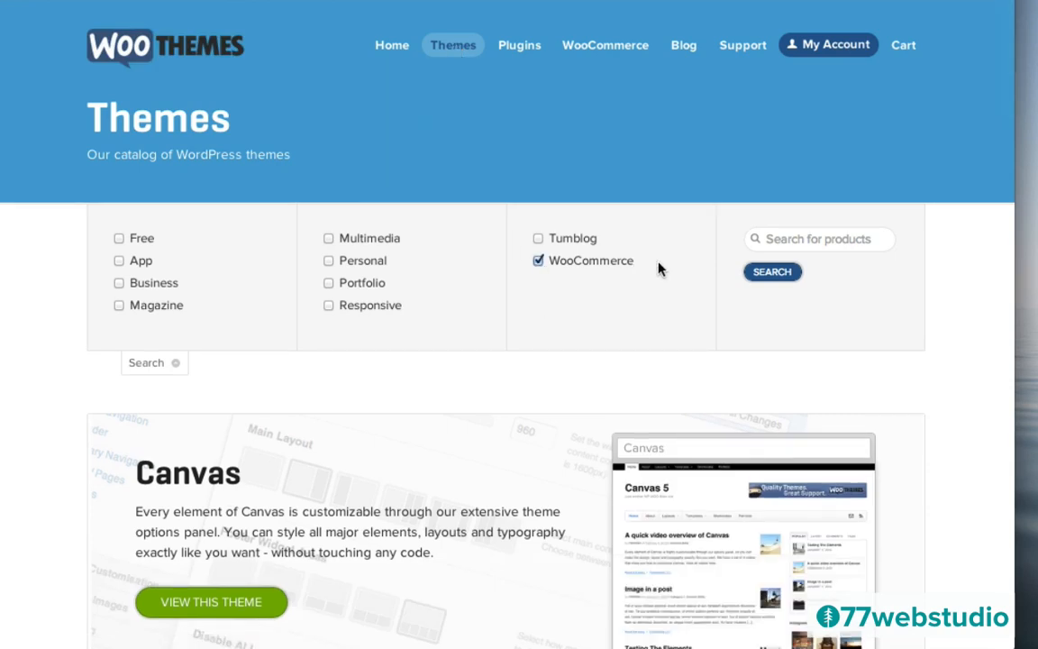
click(772, 272)
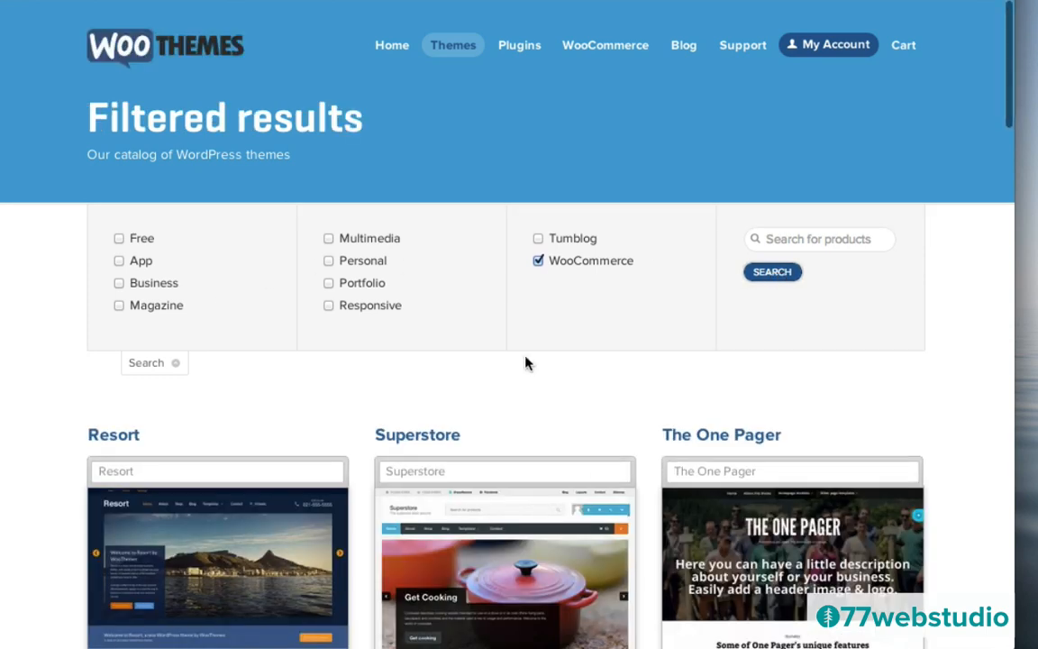
scroll(51, 405, down, 8)
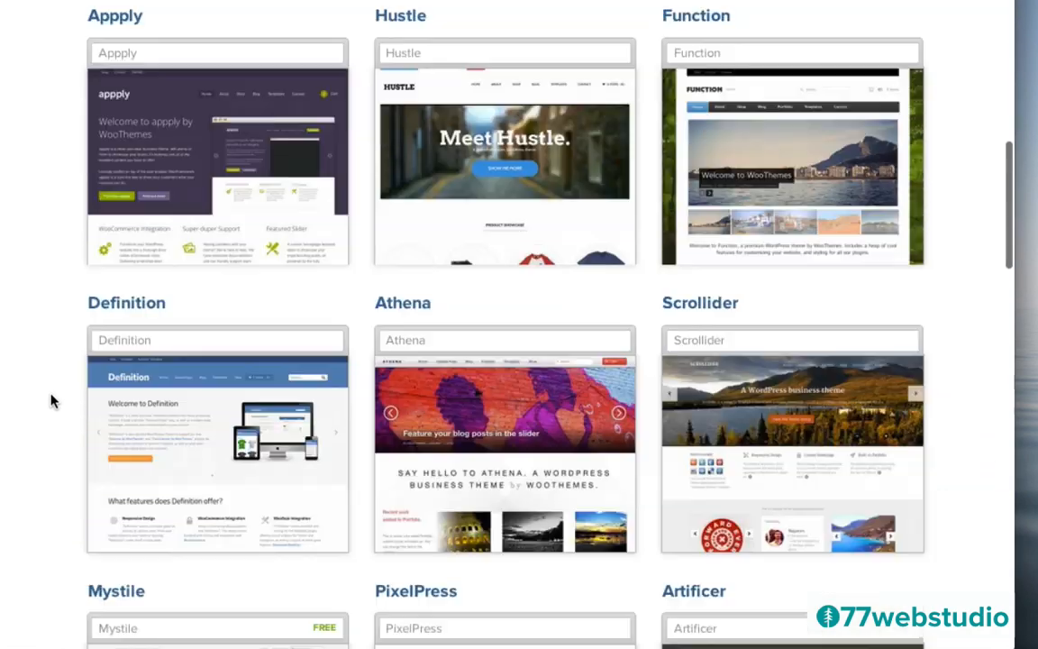
scroll(51, 401, down, 4)
scroll(52, 401, down, 4)
scroll(52, 401, up, 4)
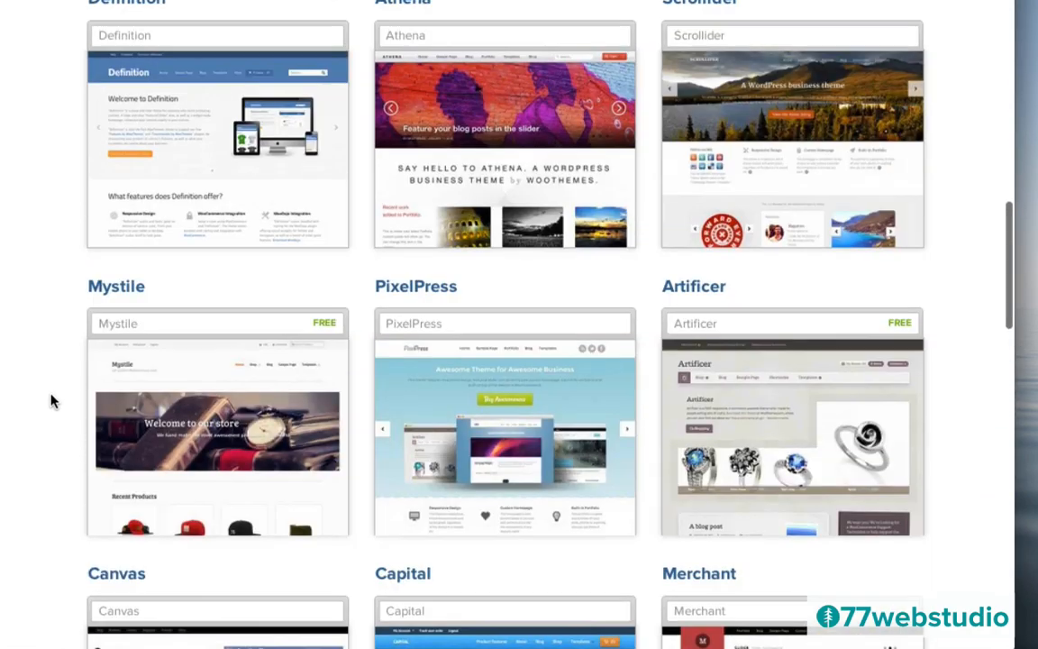
scroll(51, 401, up, 10)
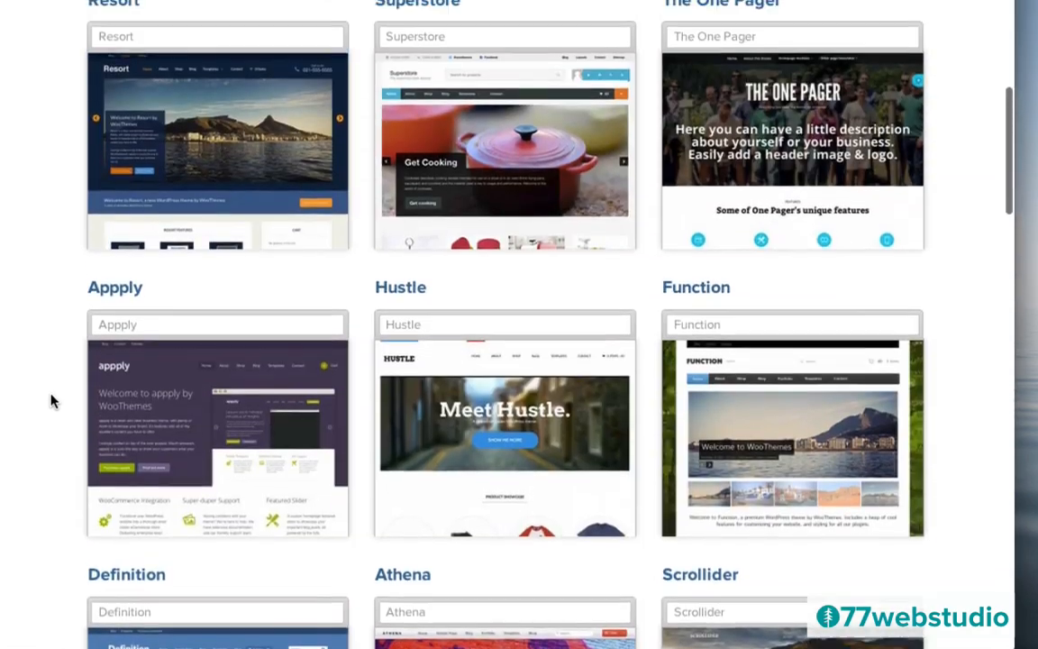
scroll(51, 401, up, 1)
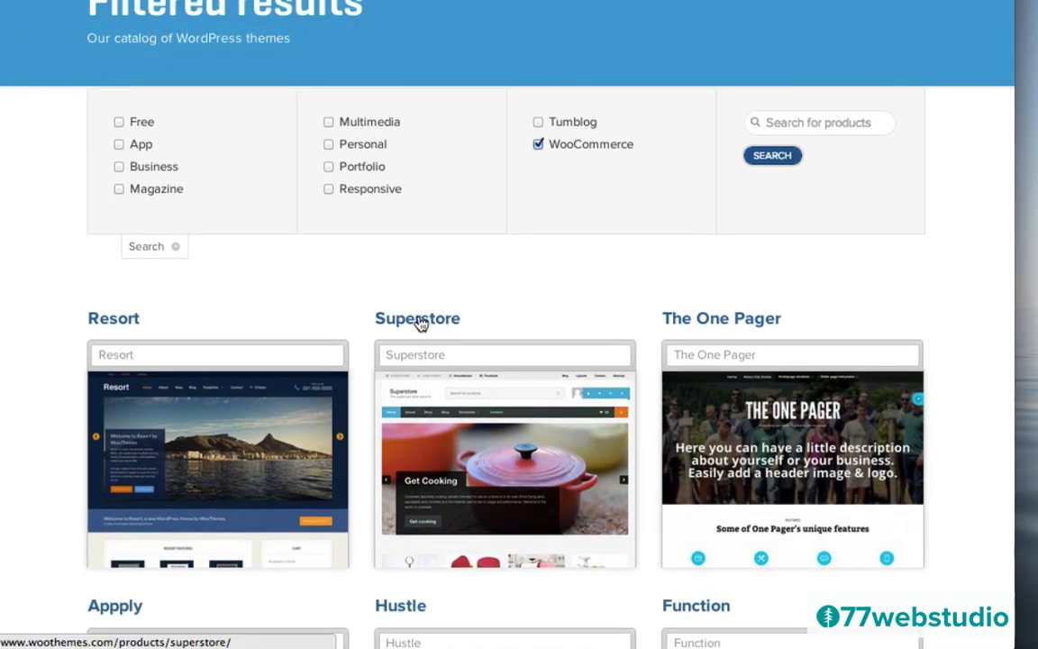
click(421, 323)
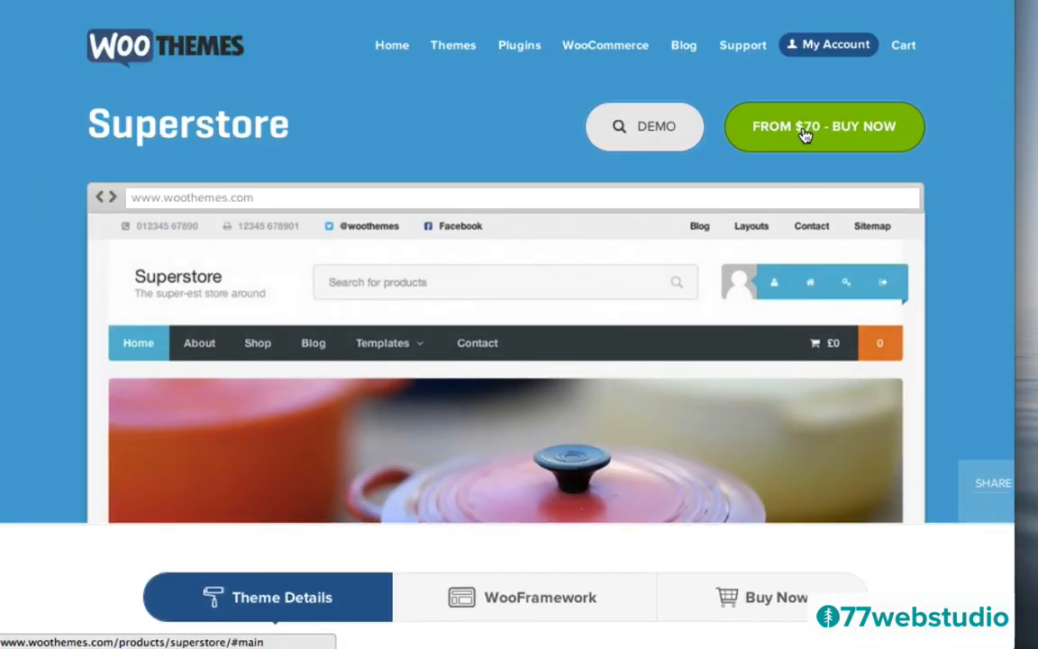
- Add Superstore's Standard package with One Year (Free!) support to the cart for $70
click(805, 133)
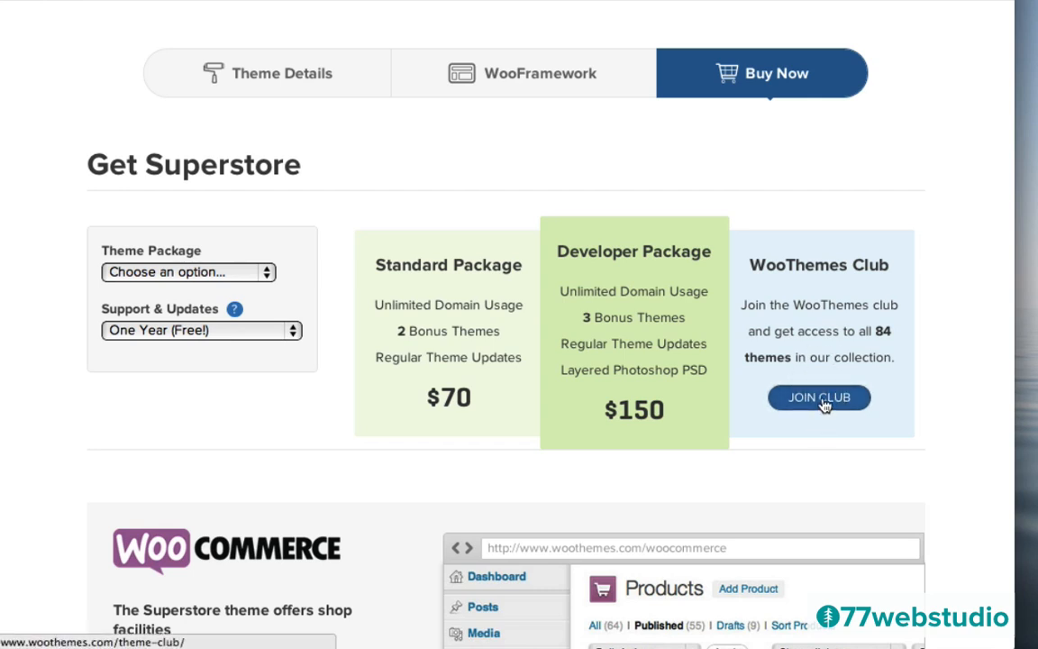
click(162, 271)
click(148, 311)
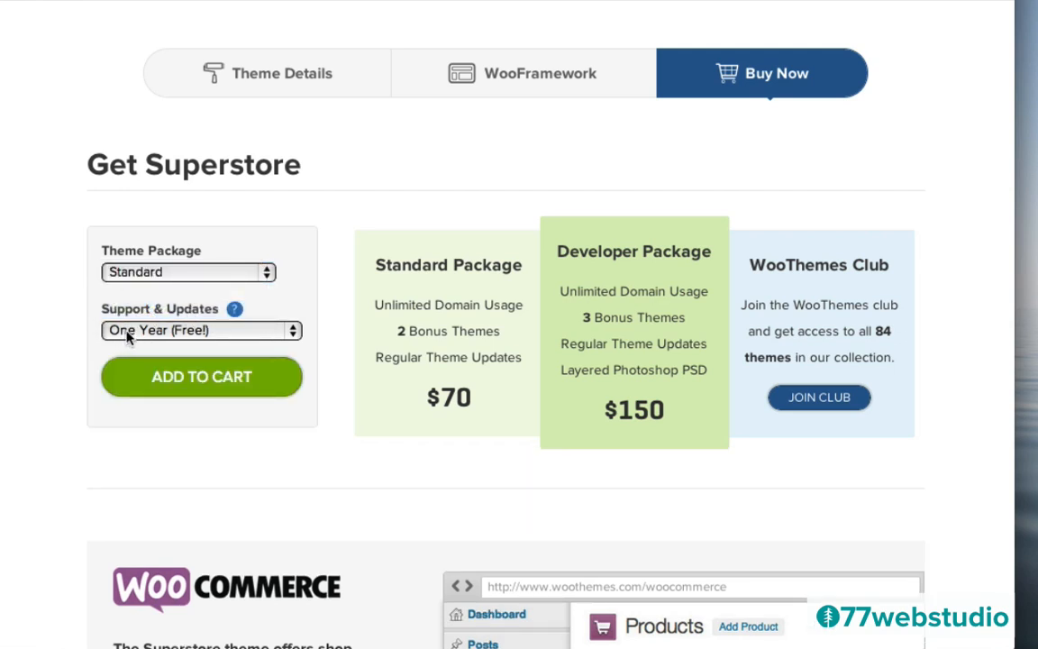
click(196, 383)
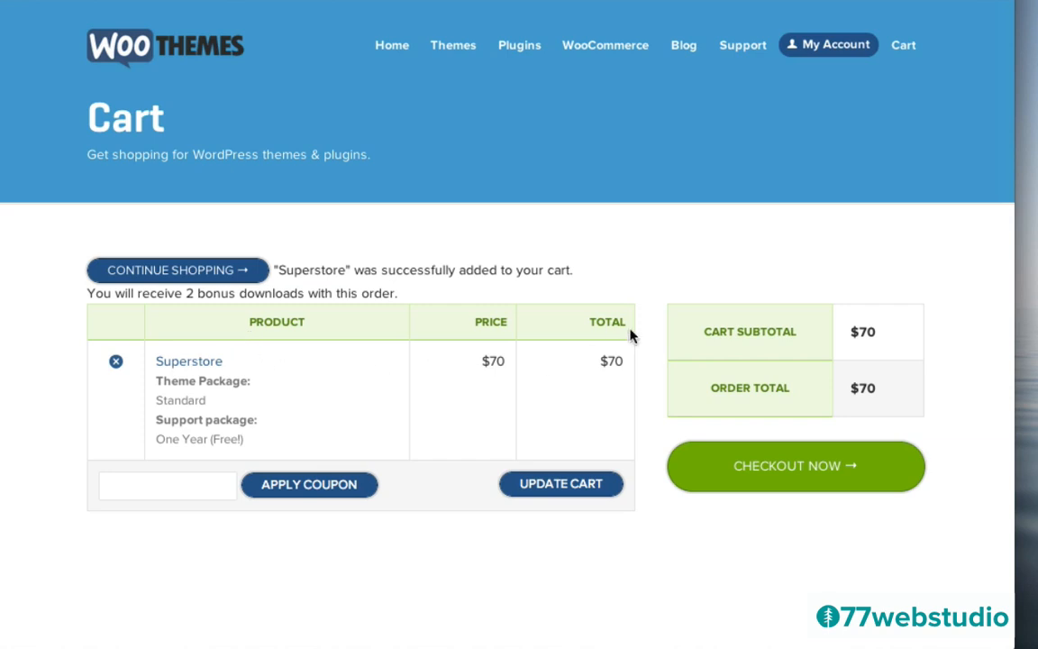
- Proceed to checkout for the $70 Superstore order, review the form, then go to My Account
click(806, 469)
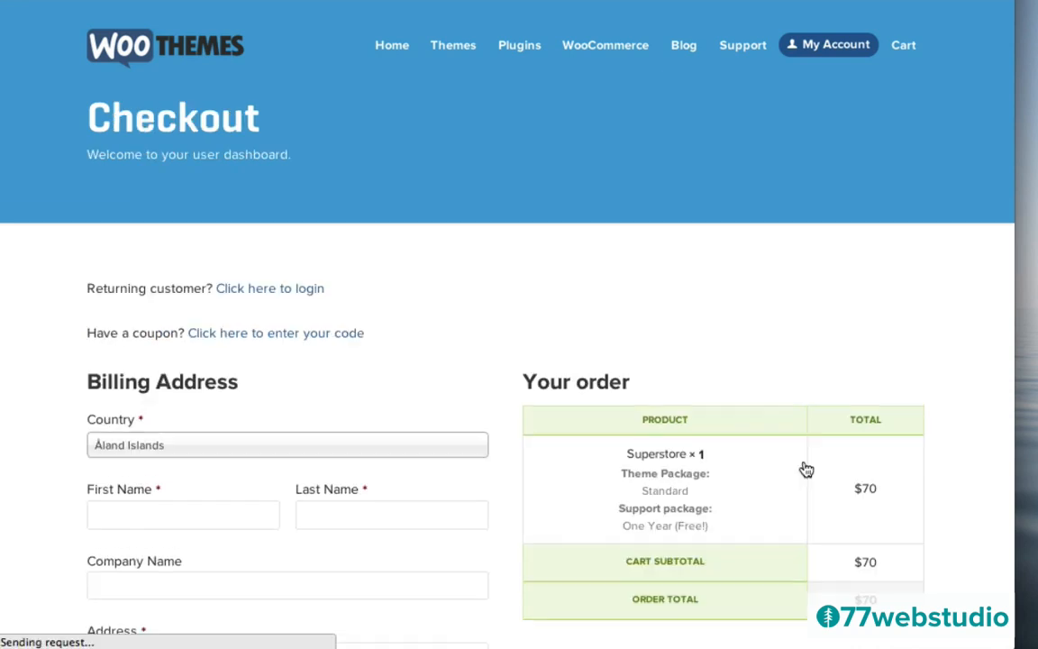
scroll(454, 382, down, 5)
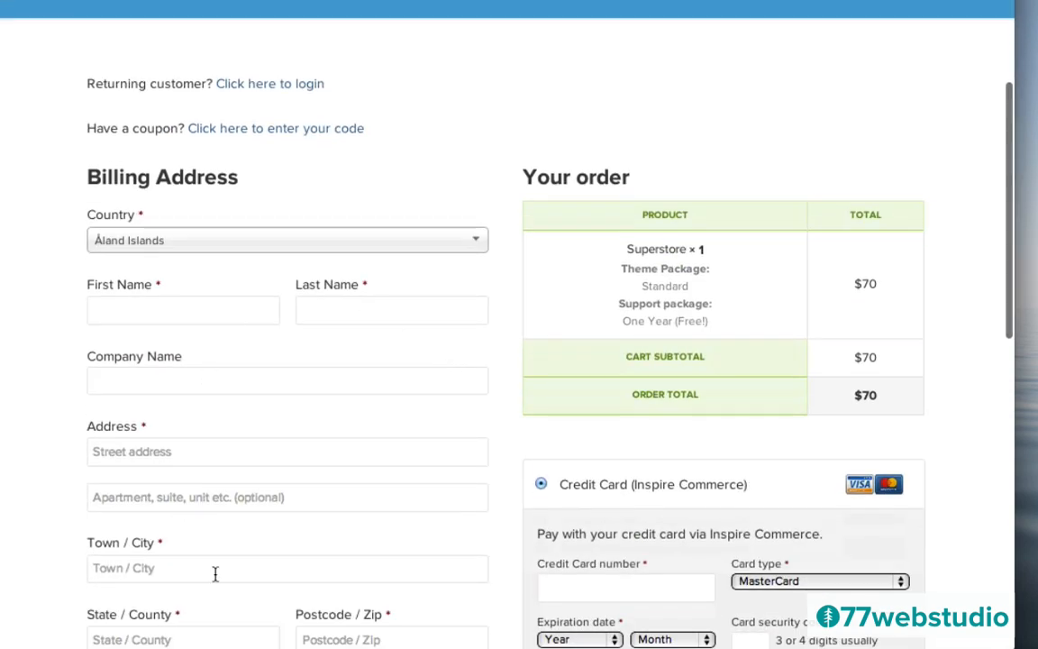
scroll(706, 364, down, 9)
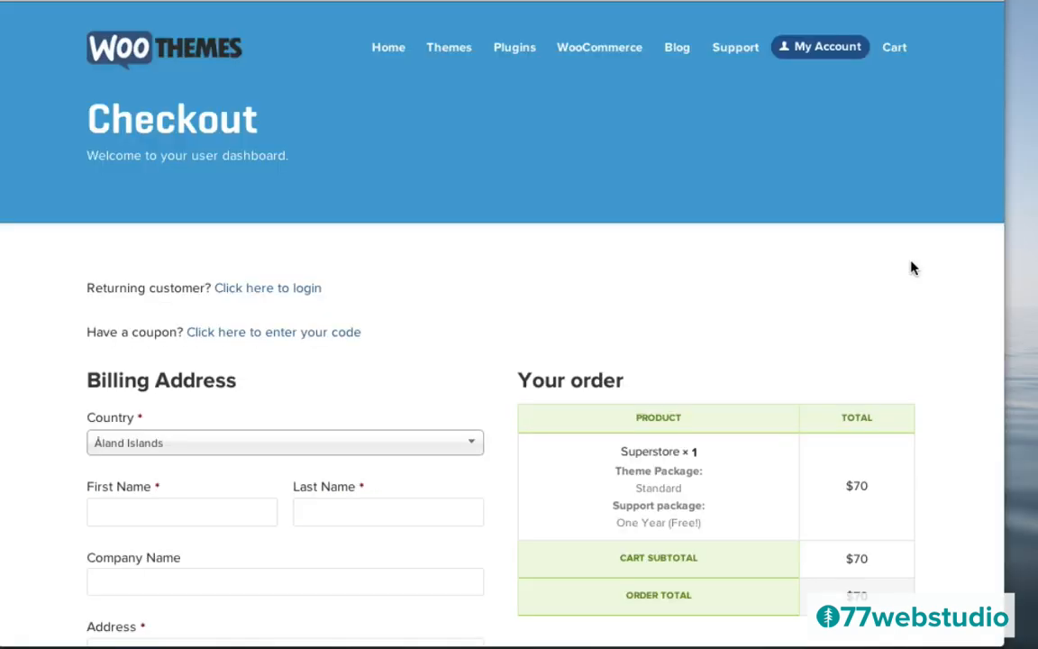
scroll(911, 268, down, 5)
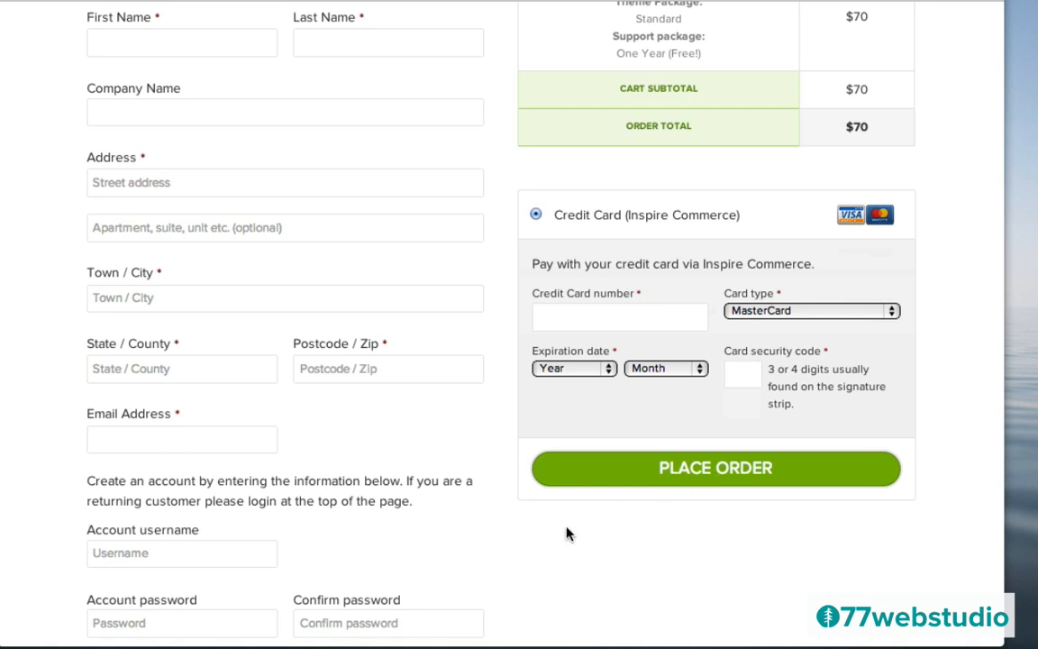
scroll(528, 545, down, 3)
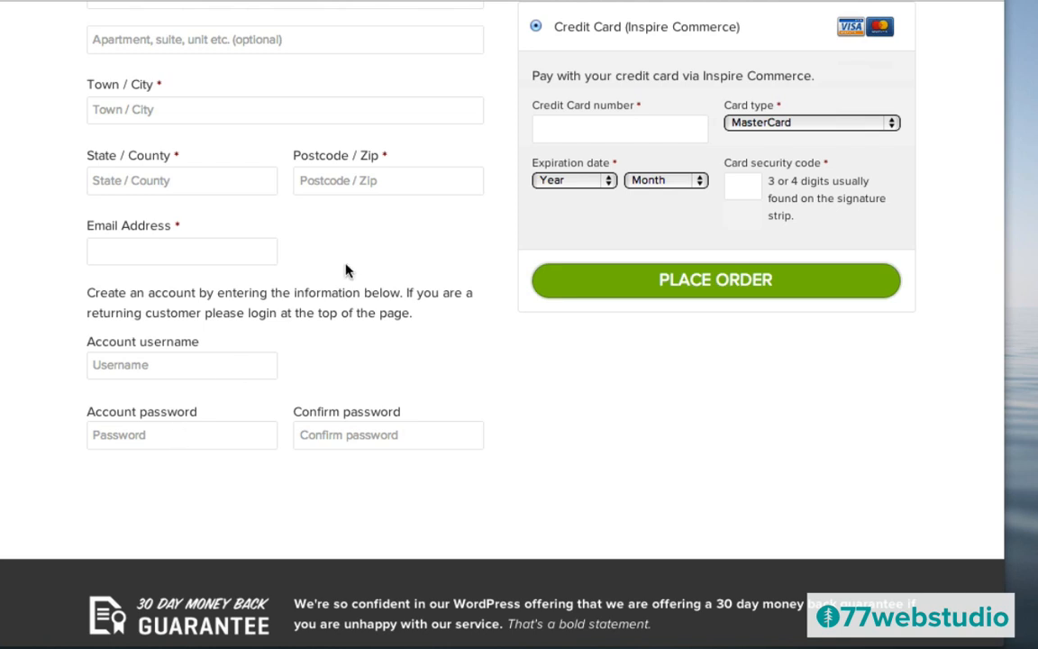
scroll(345, 269, up, 10)
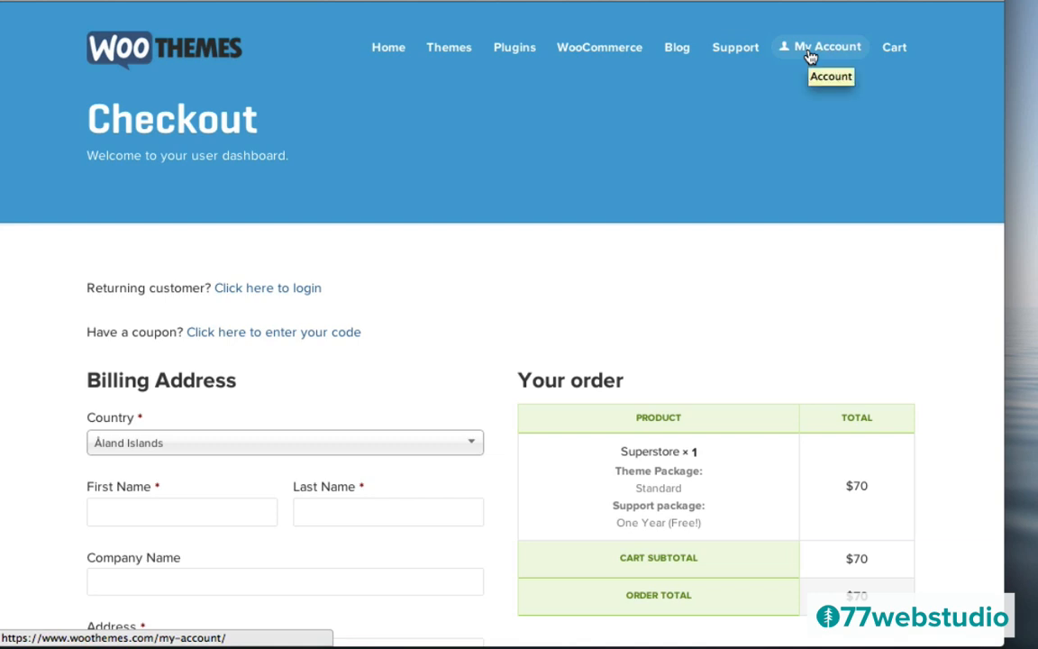
click(808, 55)
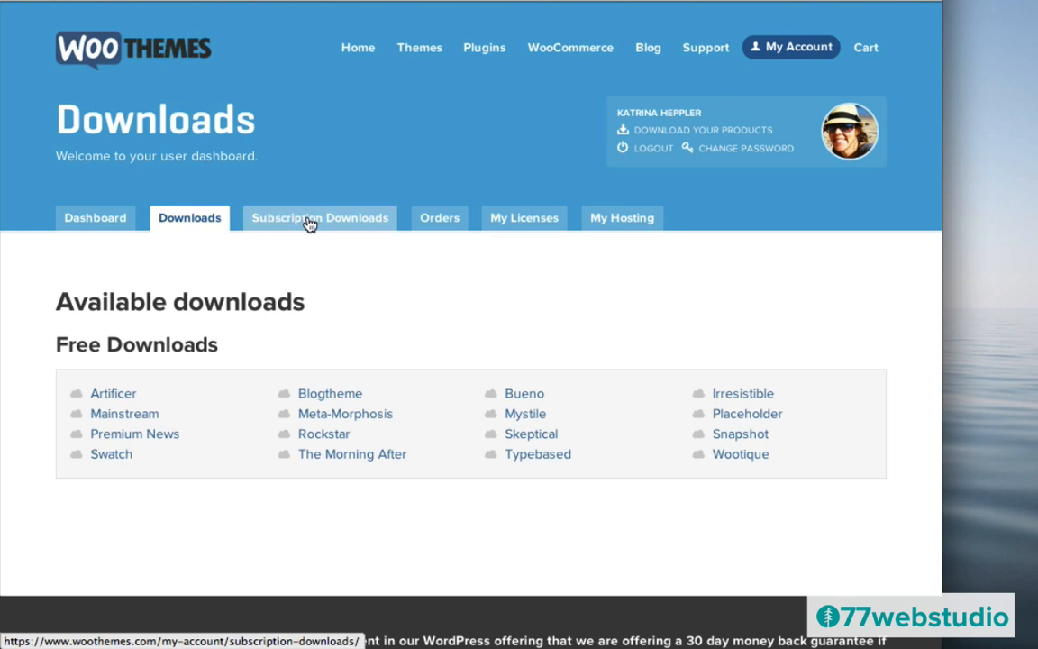
- Open Subscription Downloads to list Standard Club themes including Superstore 1.0.6
click(310, 224)
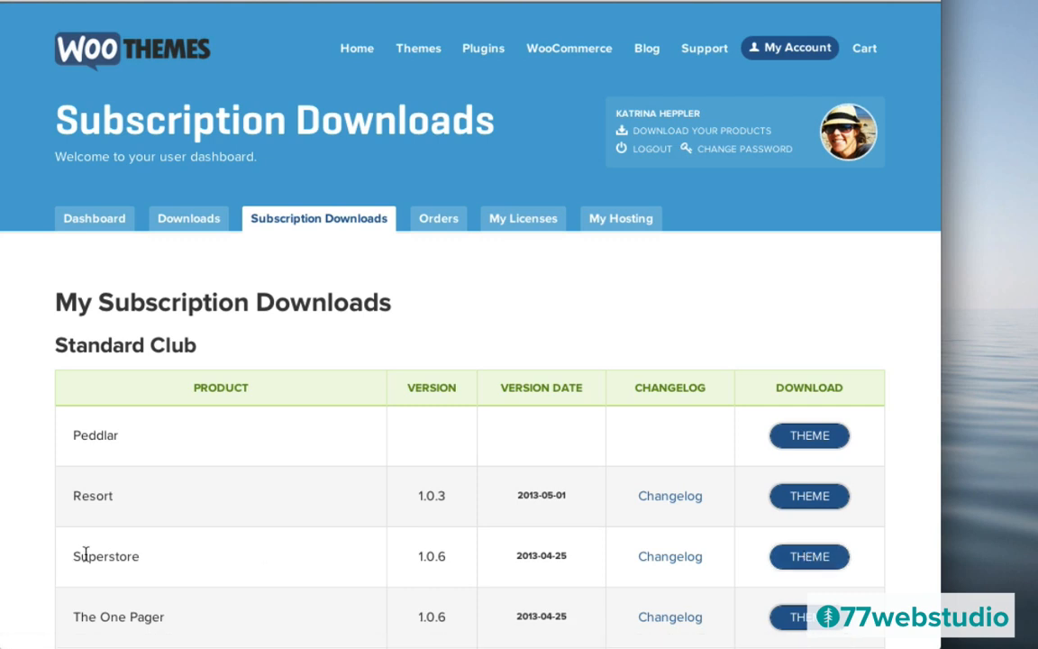
- Download the Superstore theme and move superstore (1).zip onto the desktop
click(811, 558)
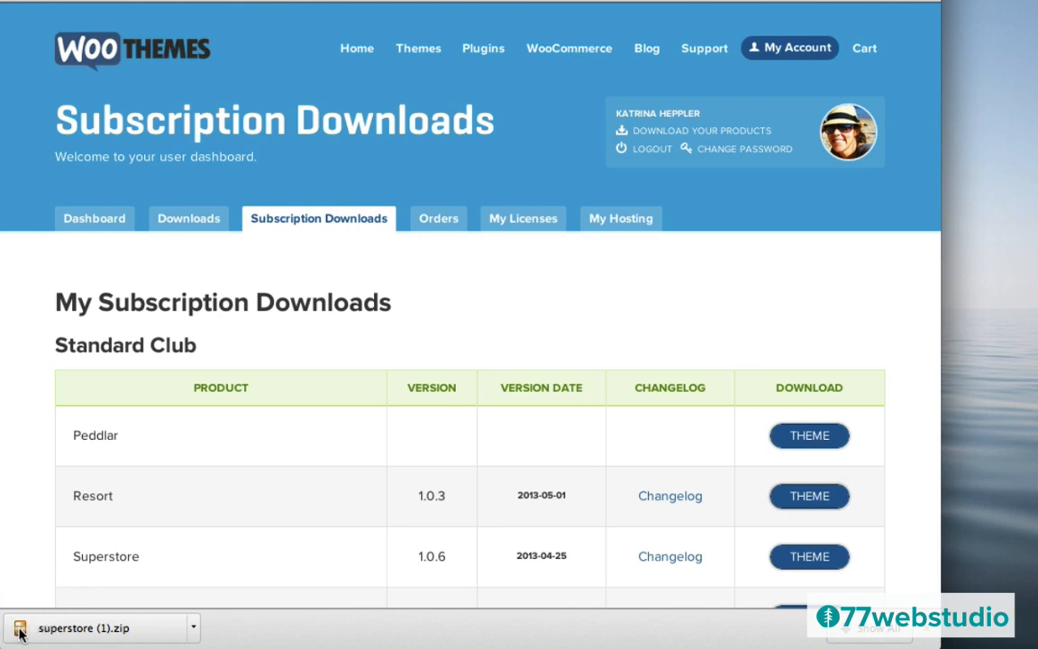
drag(54, 628, 1037, 176)
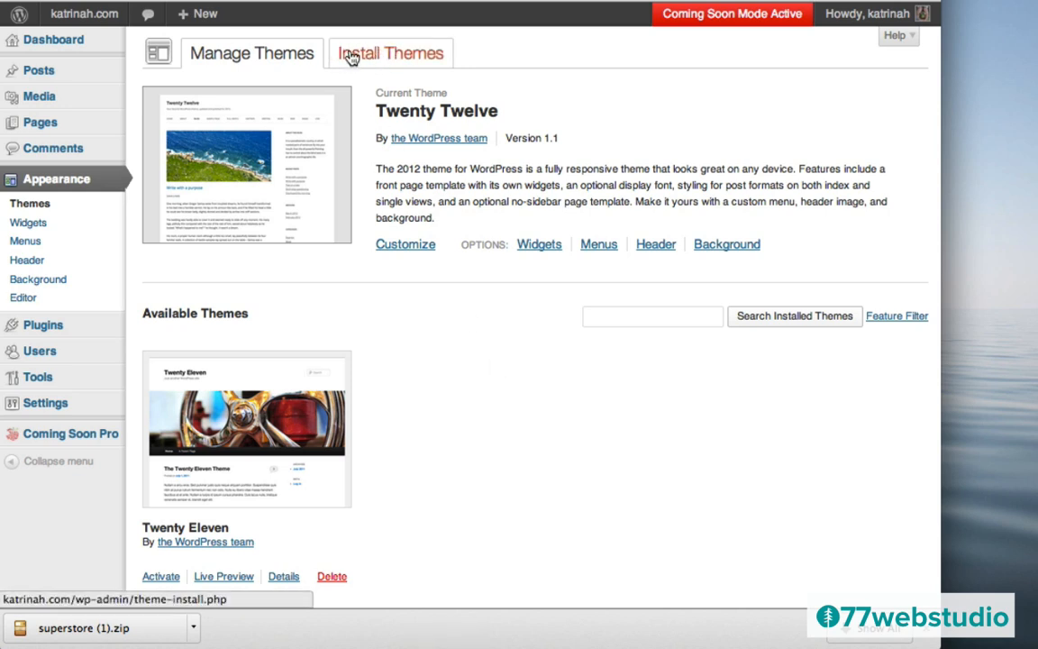
- Upload superstore (1).zip under Install Themes, install it and activate Superstore 1.0.6
click(389, 55)
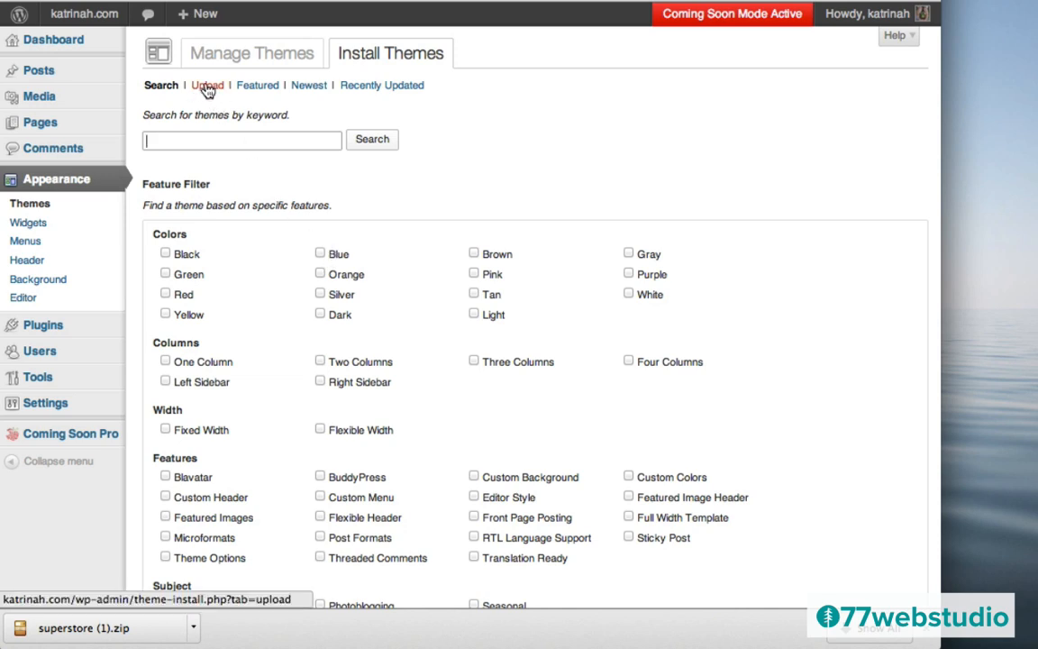
click(206, 87)
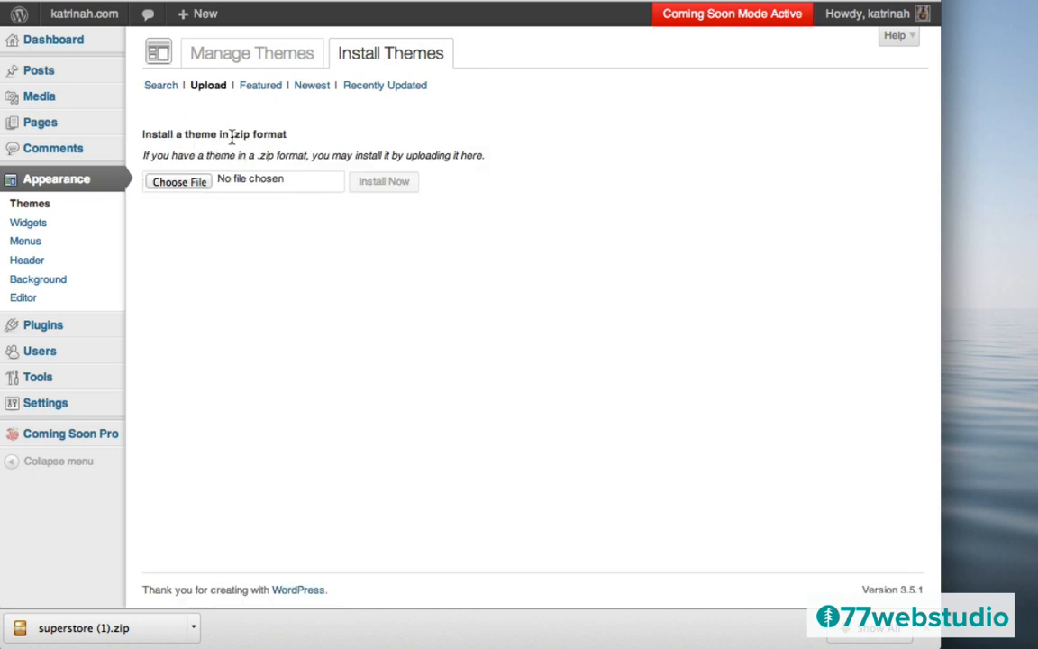
click(182, 184)
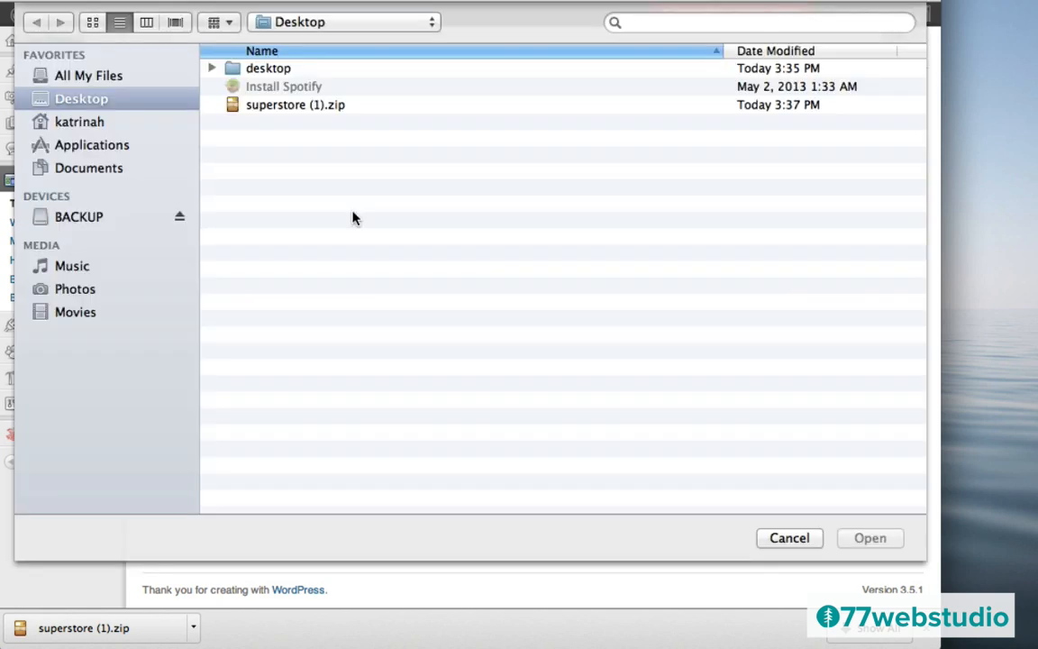
click(273, 105)
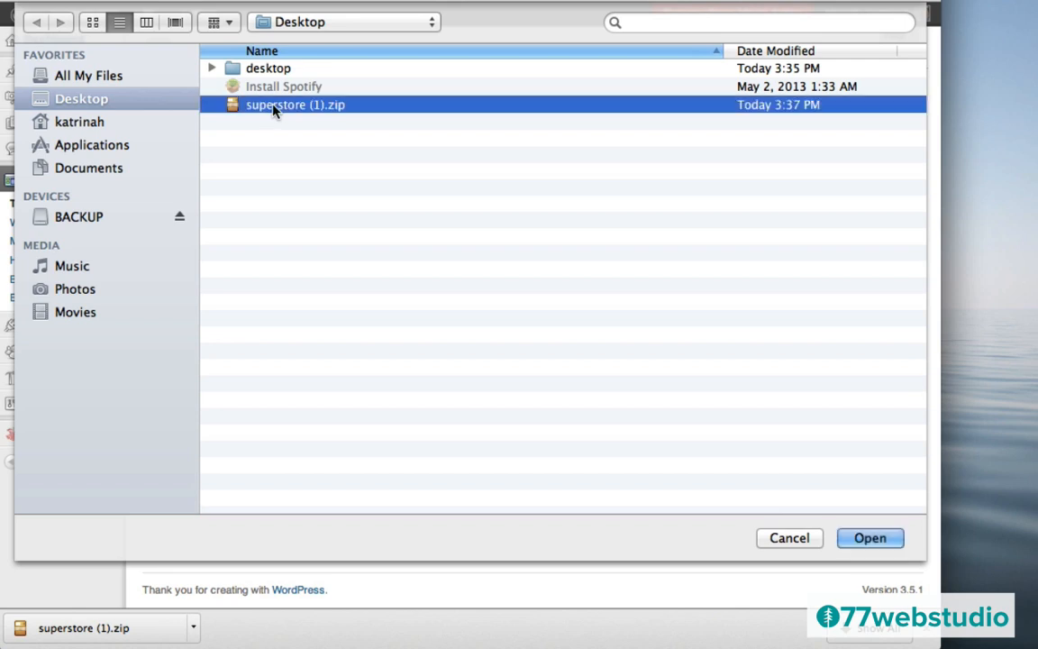
click(871, 538)
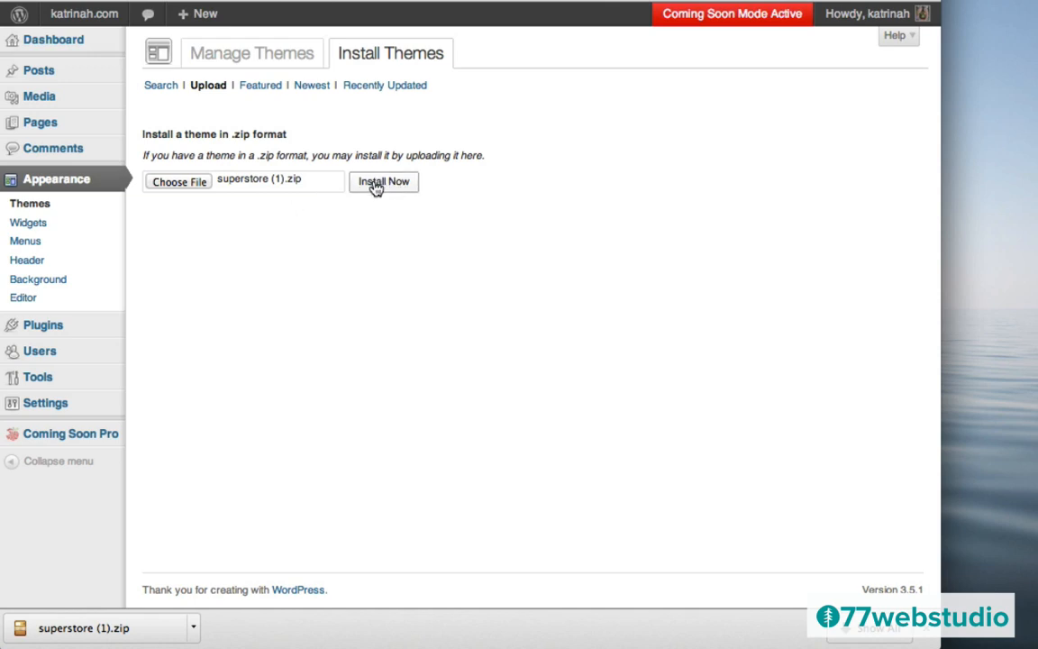
click(376, 183)
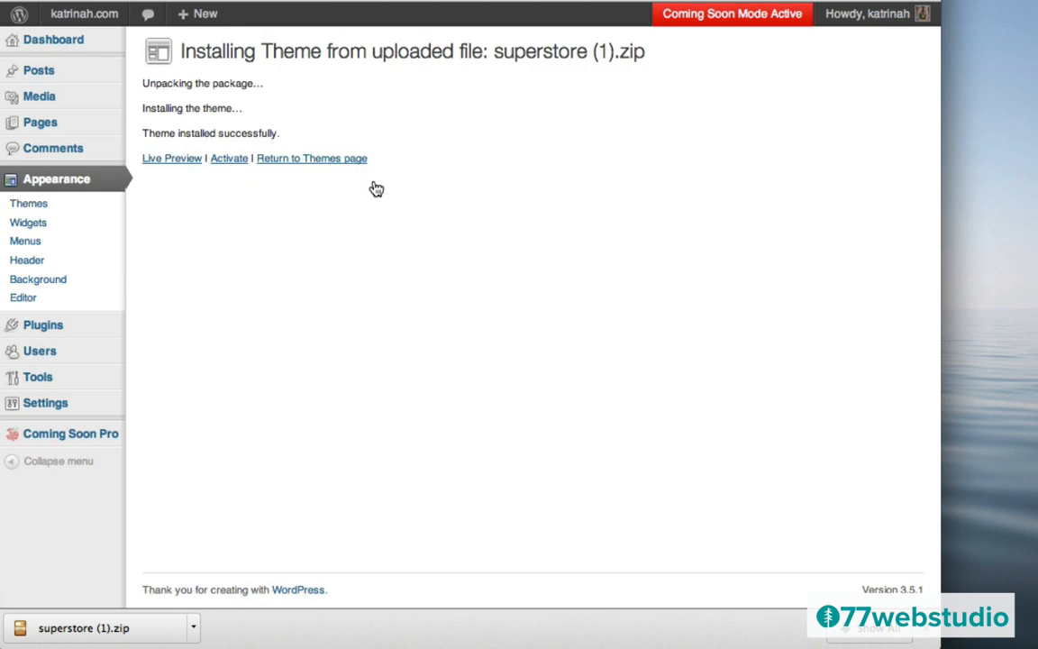
click(228, 161)
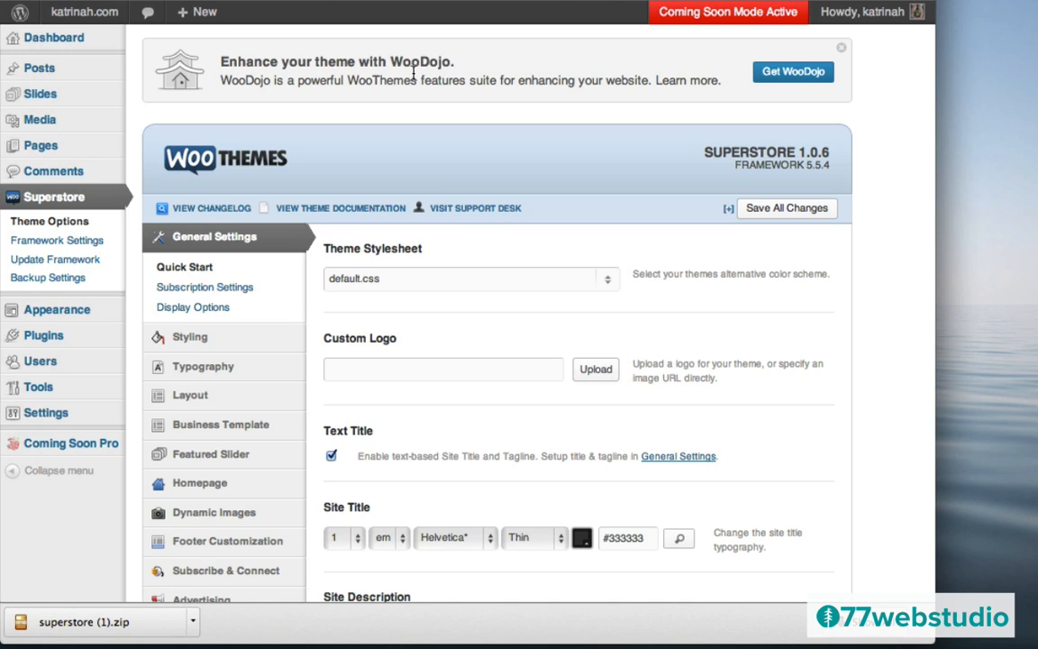
- Download the free WooDojo plugin from WooThemes and save woodojo (3).zip to the desktop
click(794, 72)
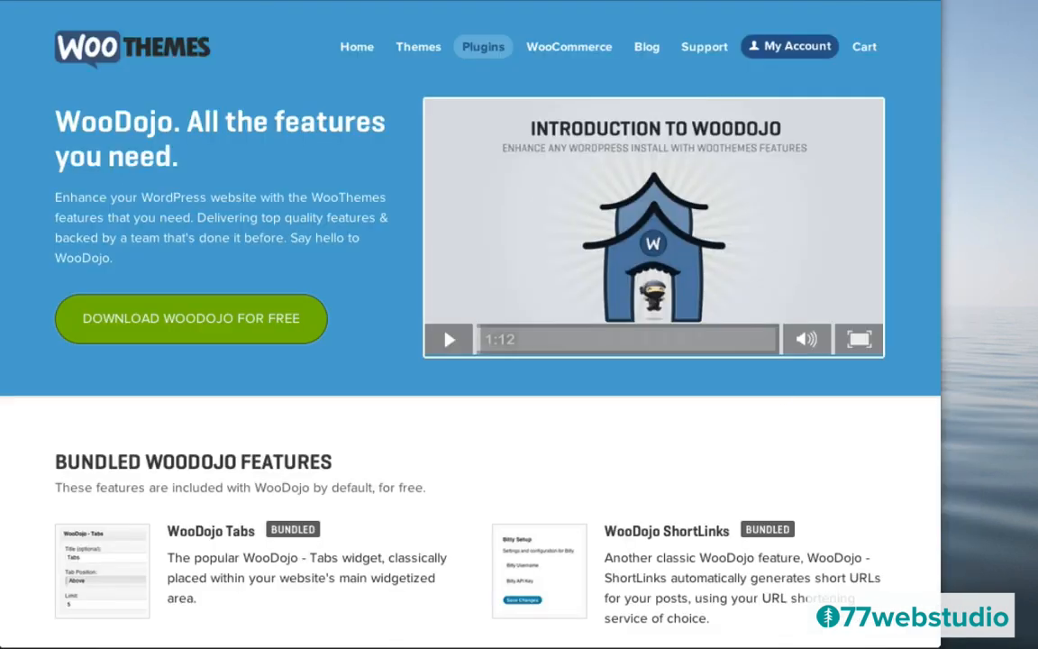
click(188, 322)
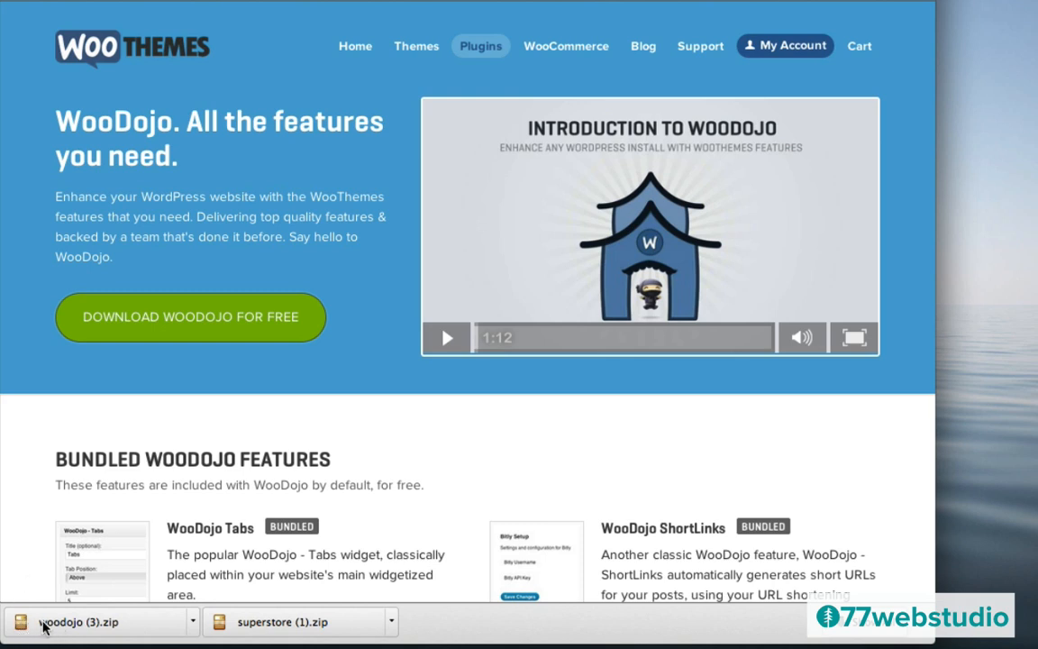
drag(21, 621, 1035, 359)
- Go to Plugins > Add New in WordPress admin and switch to uploading a plugin zip
click(468, 0)
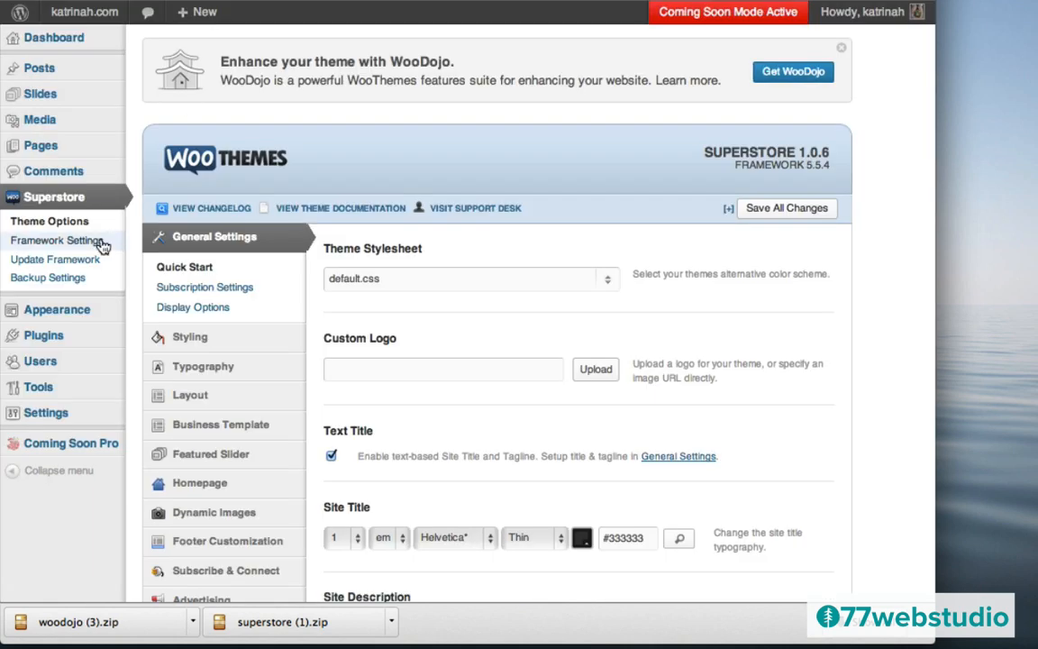
mouse_move(41, 341)
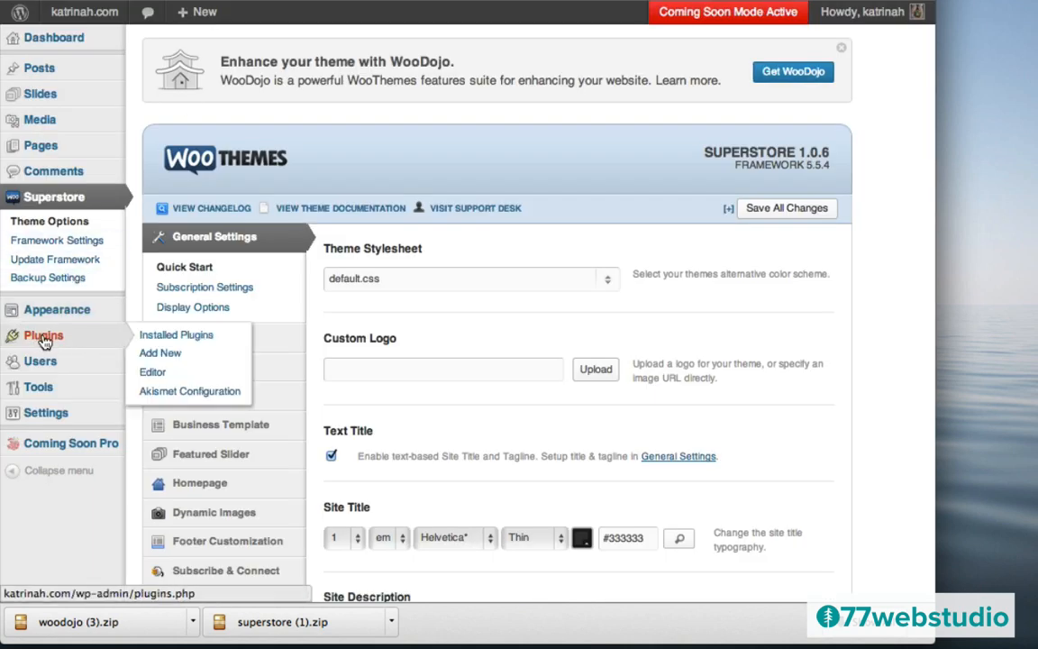
click(43, 337)
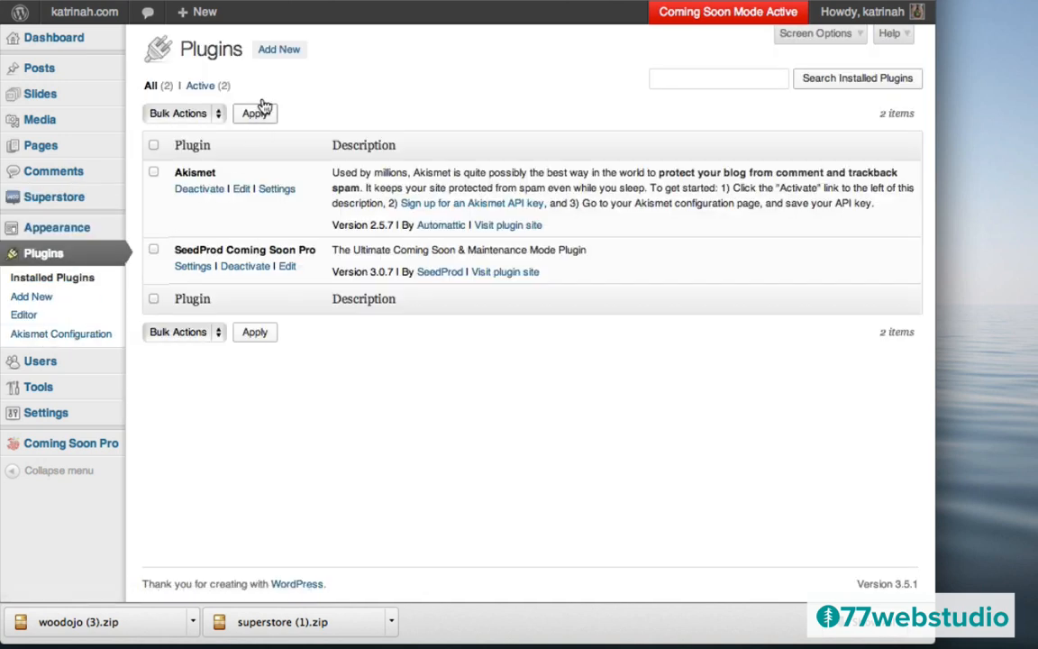
click(278, 52)
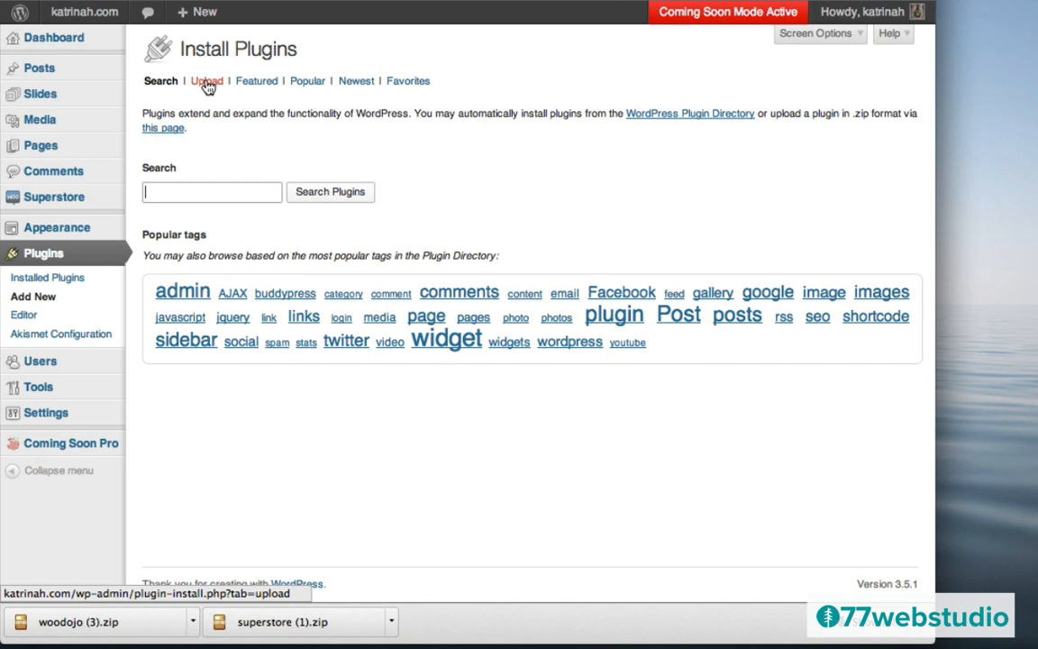
click(206, 82)
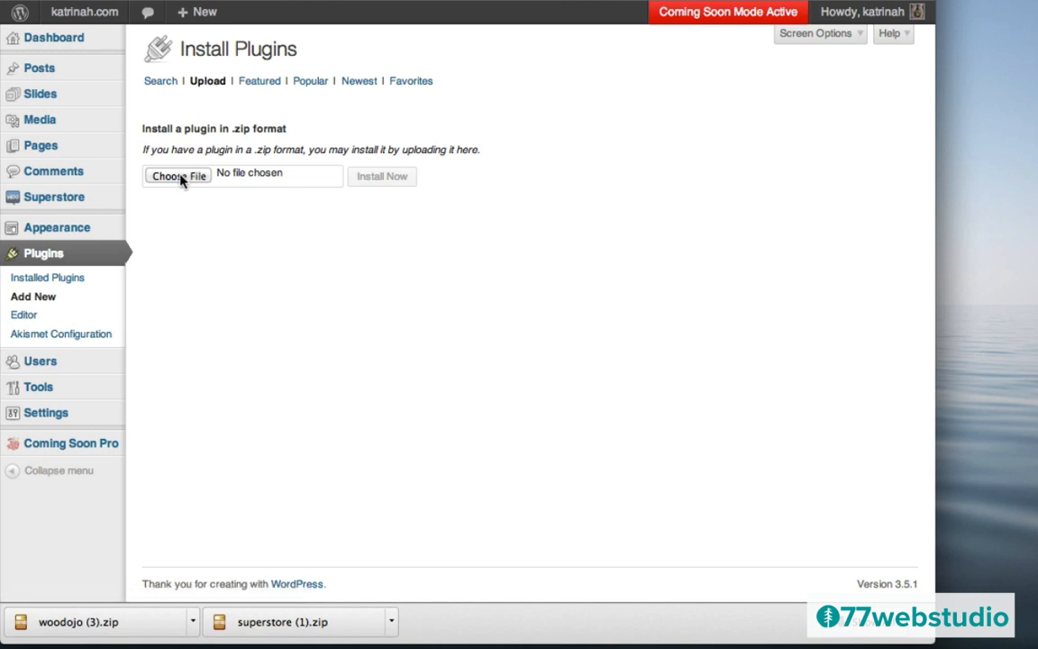
- Upload woodojo (3).zip, install it, and activate the WooDojo 1.5.2 plugin
click(180, 177)
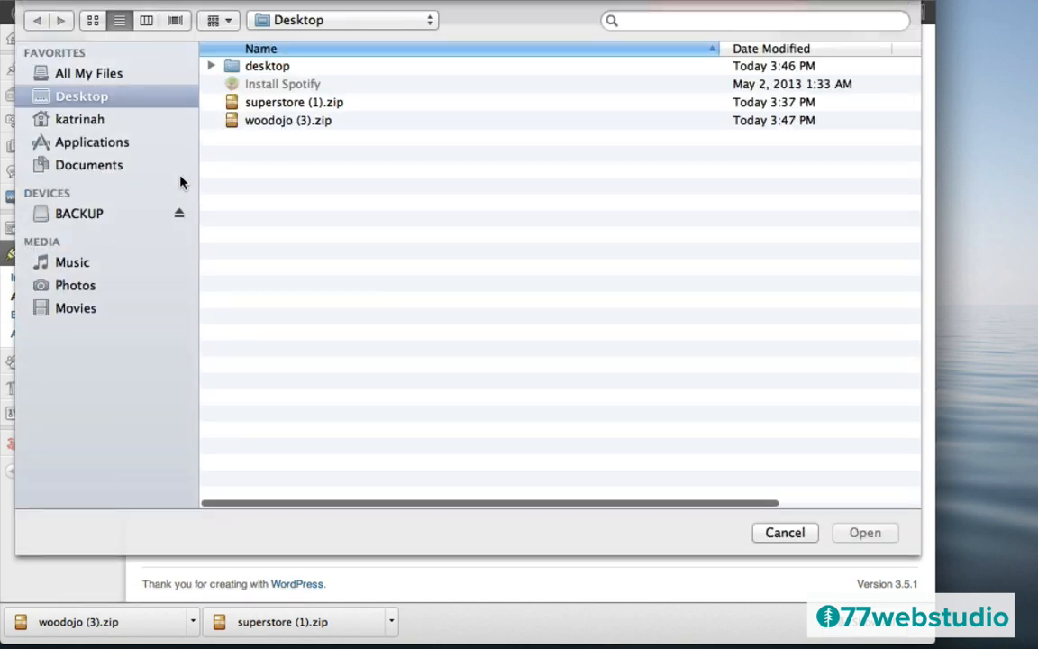
click(259, 122)
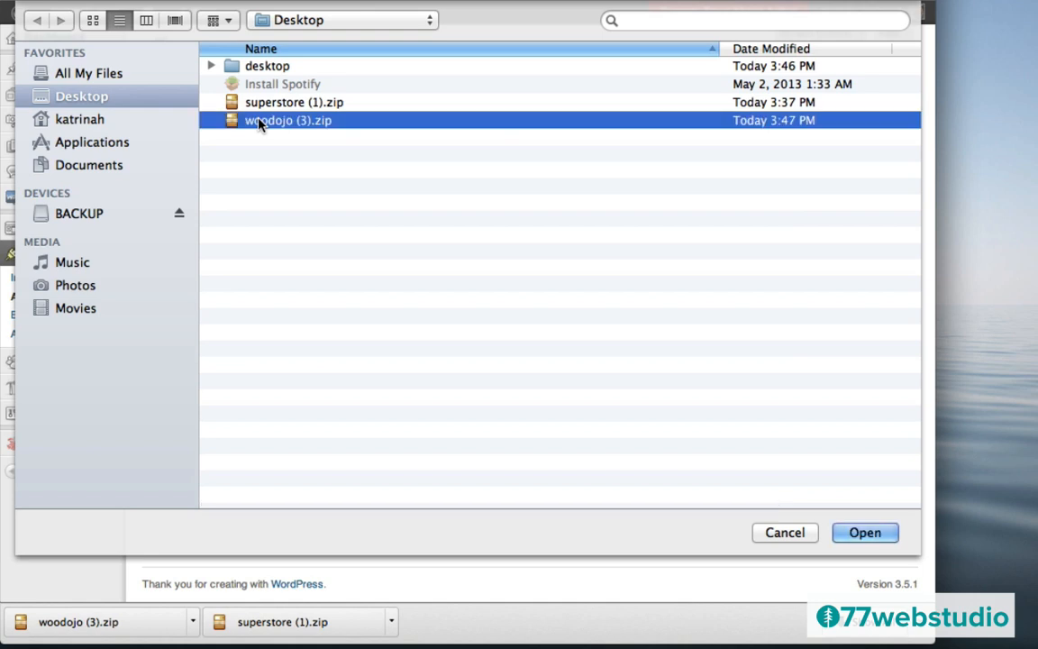
click(863, 534)
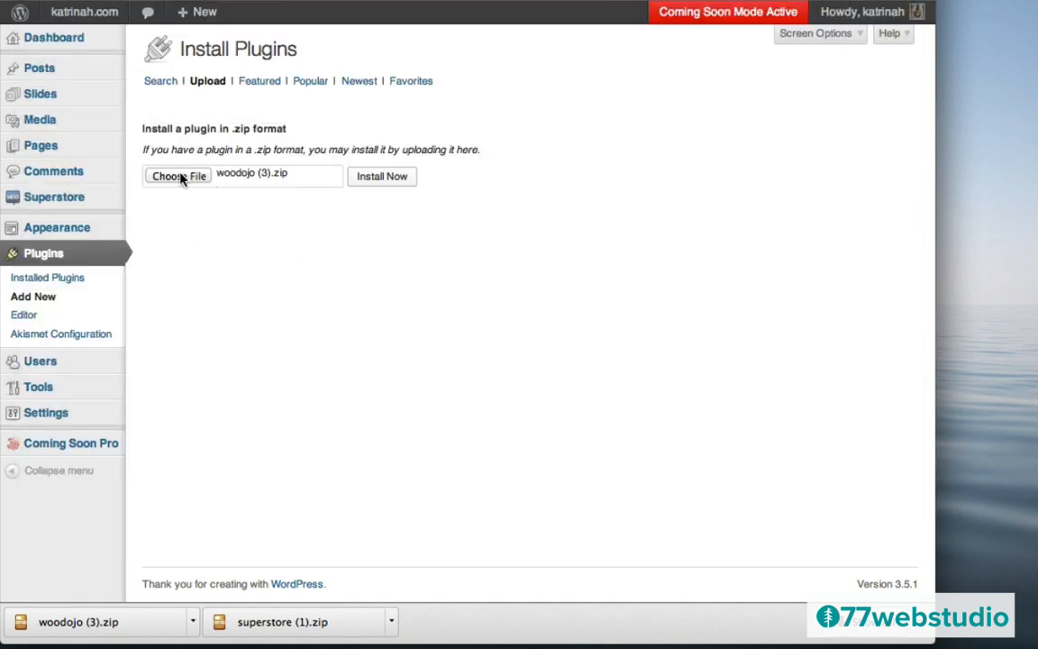
click(374, 178)
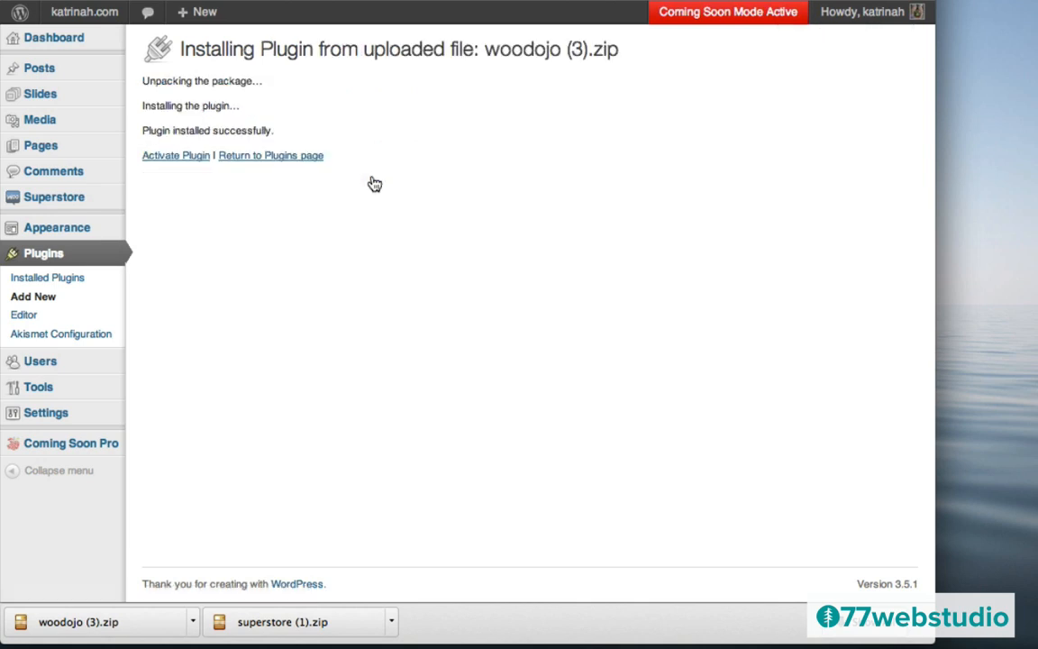
click(167, 159)
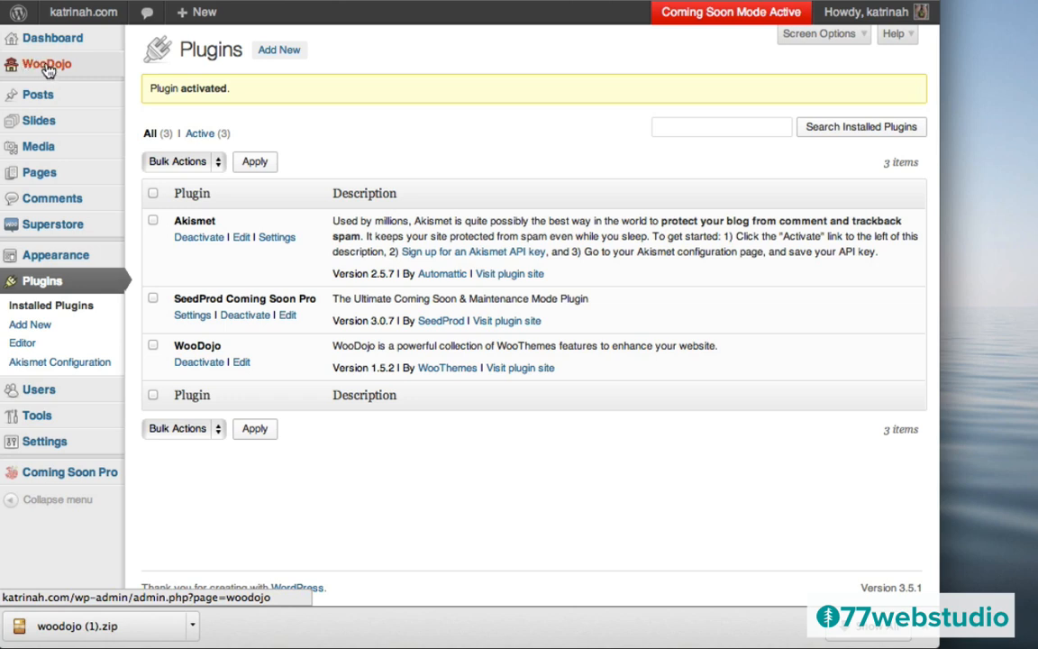
- On the WooDojo page, download and activate WooCommerce from the WordPress Plugins list
click(47, 64)
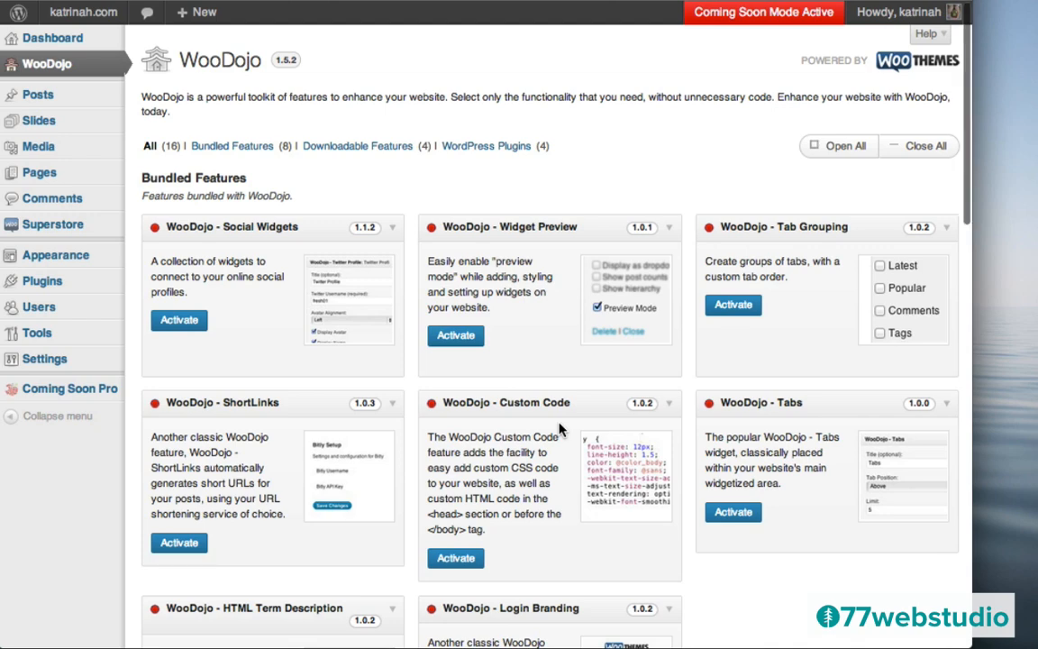
scroll(560, 431, down, 5)
scroll(560, 431, down, 12)
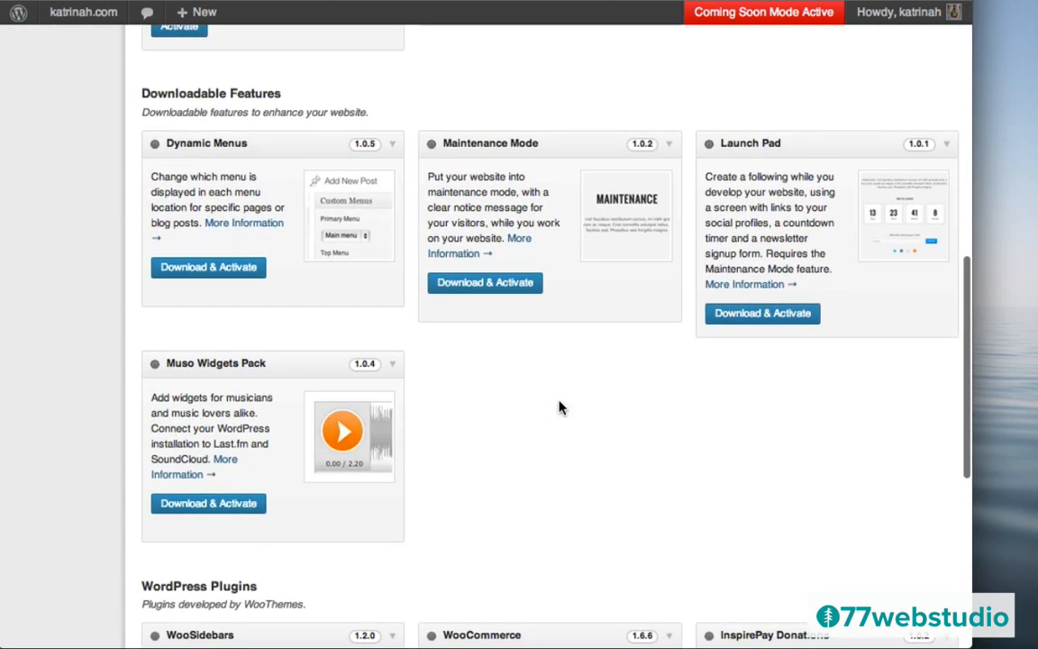
scroll(560, 391, down, 10)
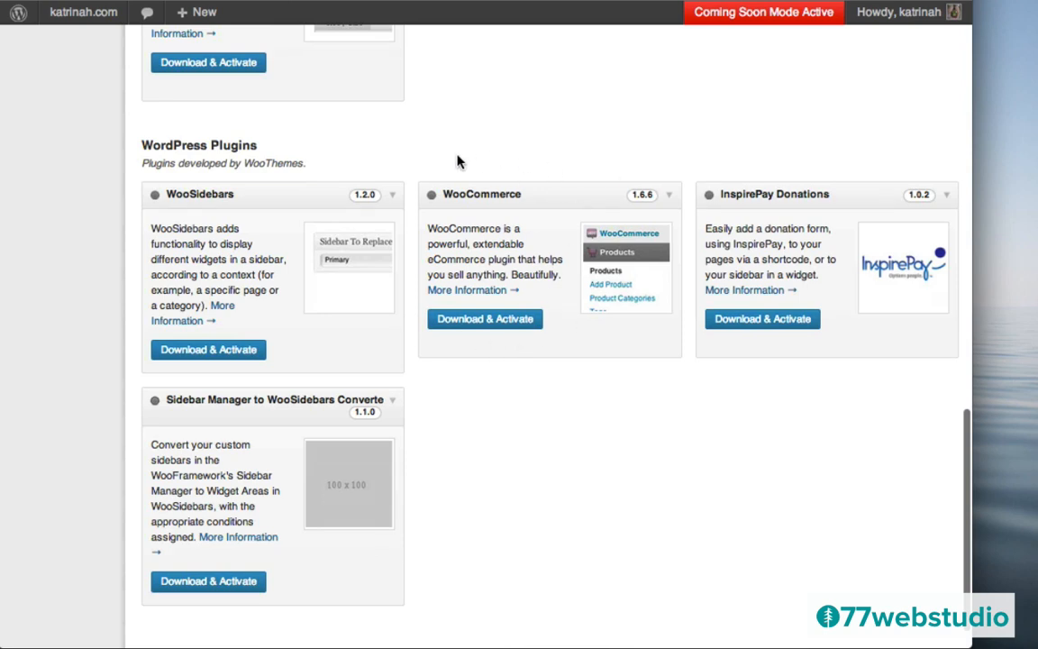
click(484, 321)
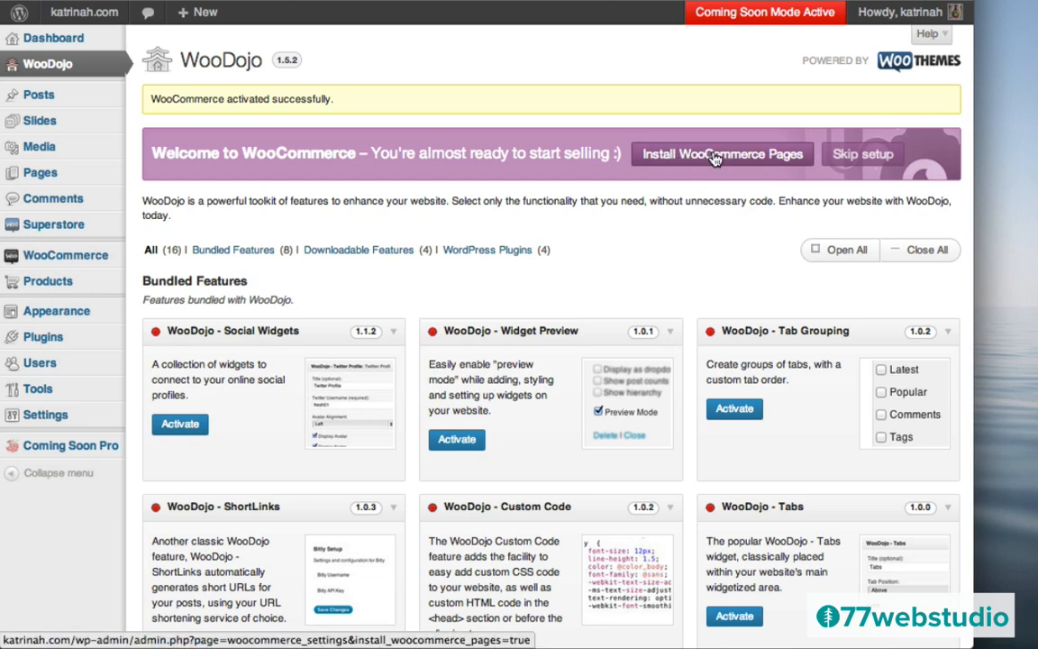
- Install the WooCommerce pages and review the Shop, Cart, Checkout and My Account page assignments
click(716, 158)
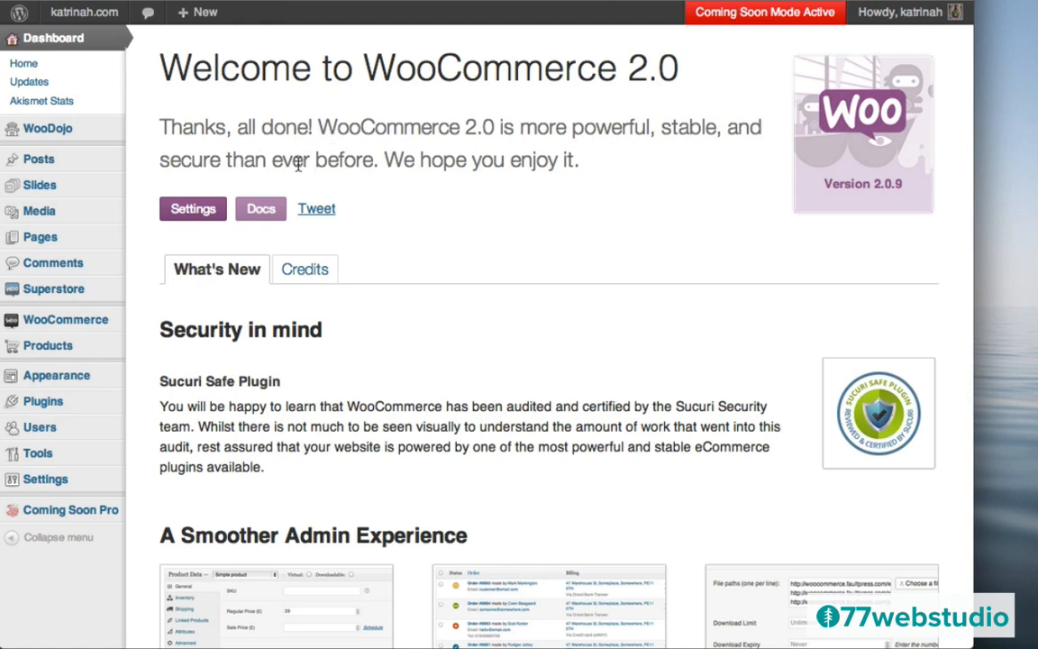
click(190, 212)
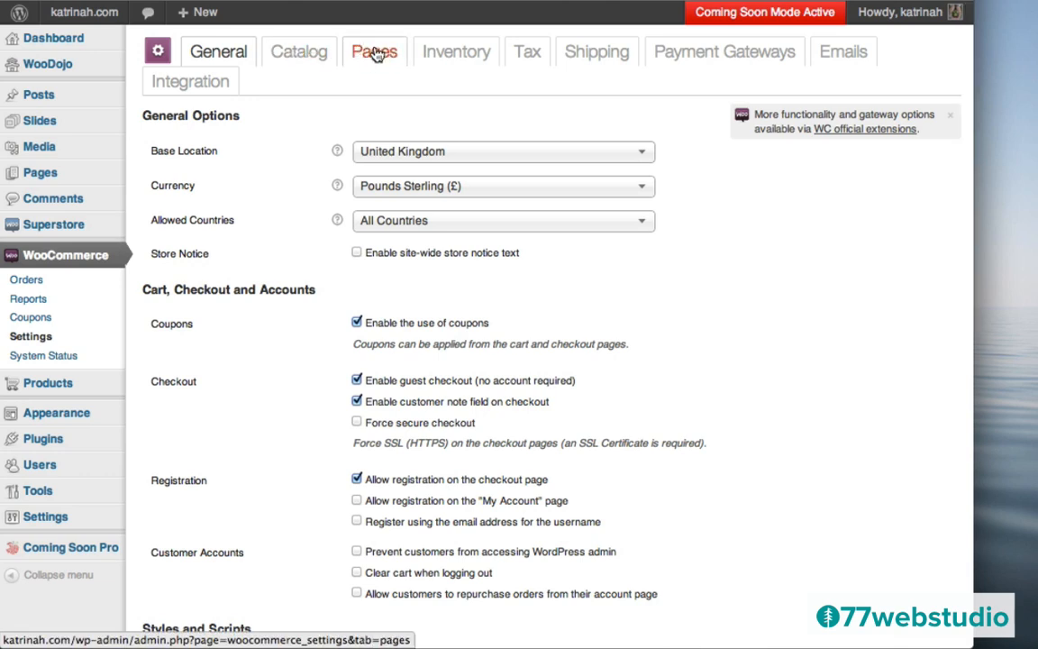
click(376, 54)
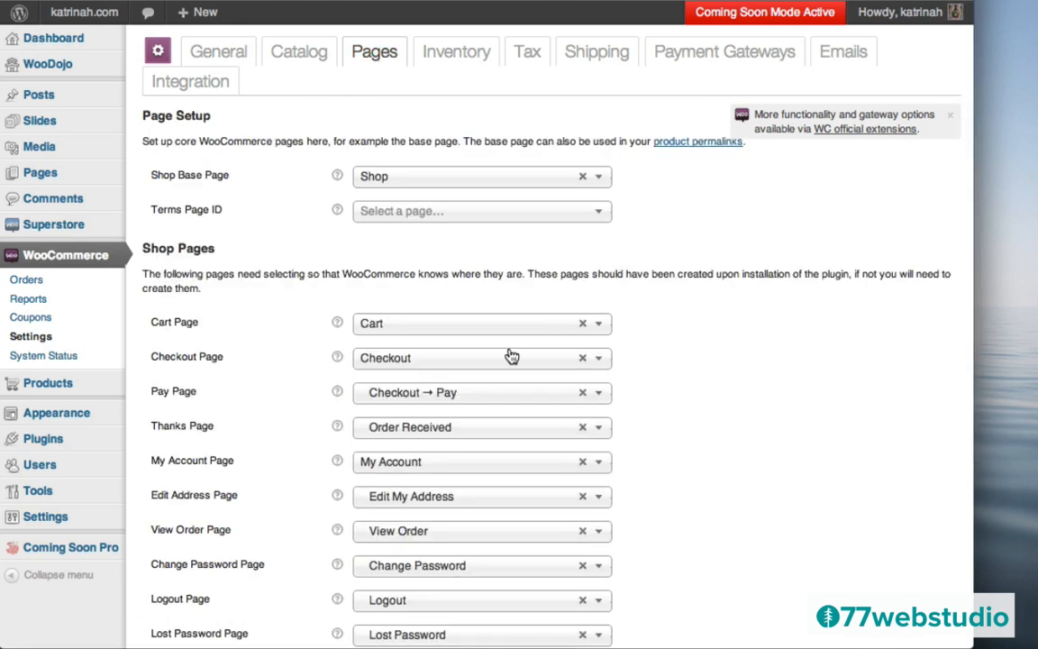
scroll(695, 389, down, 4)
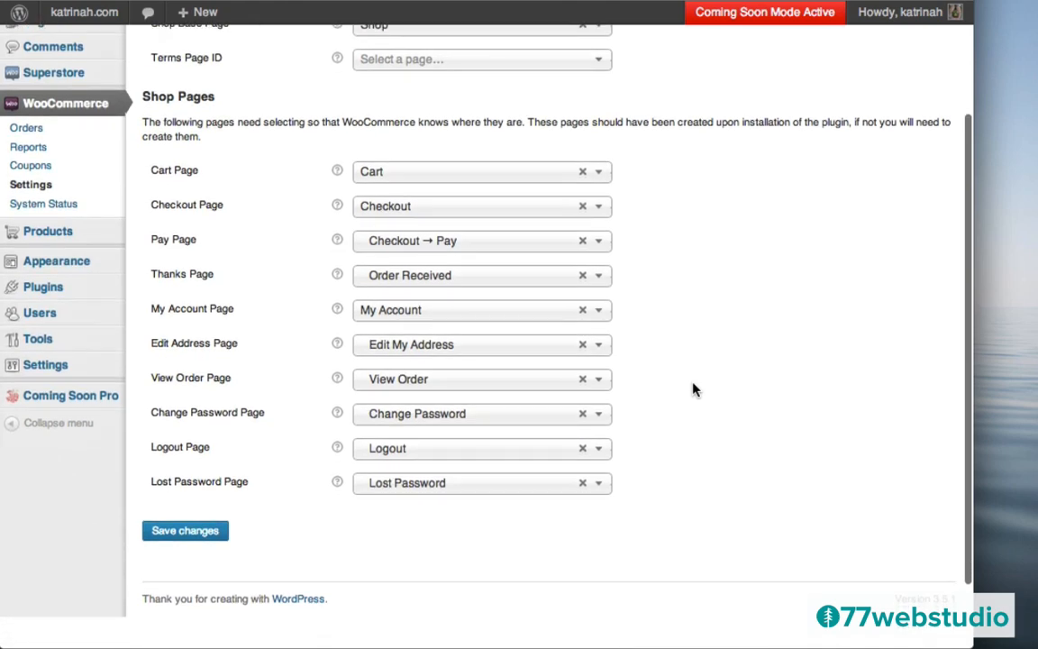
scroll(695, 389, up, 3)
scroll(695, 390, down, 1)
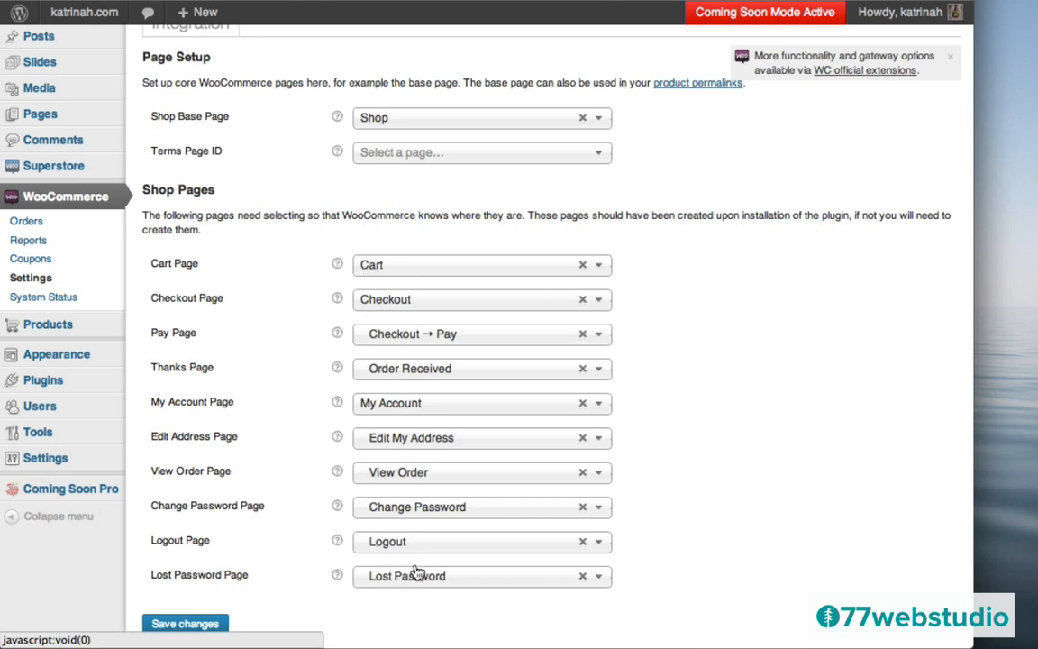
scroll(412, 559, up, 2)
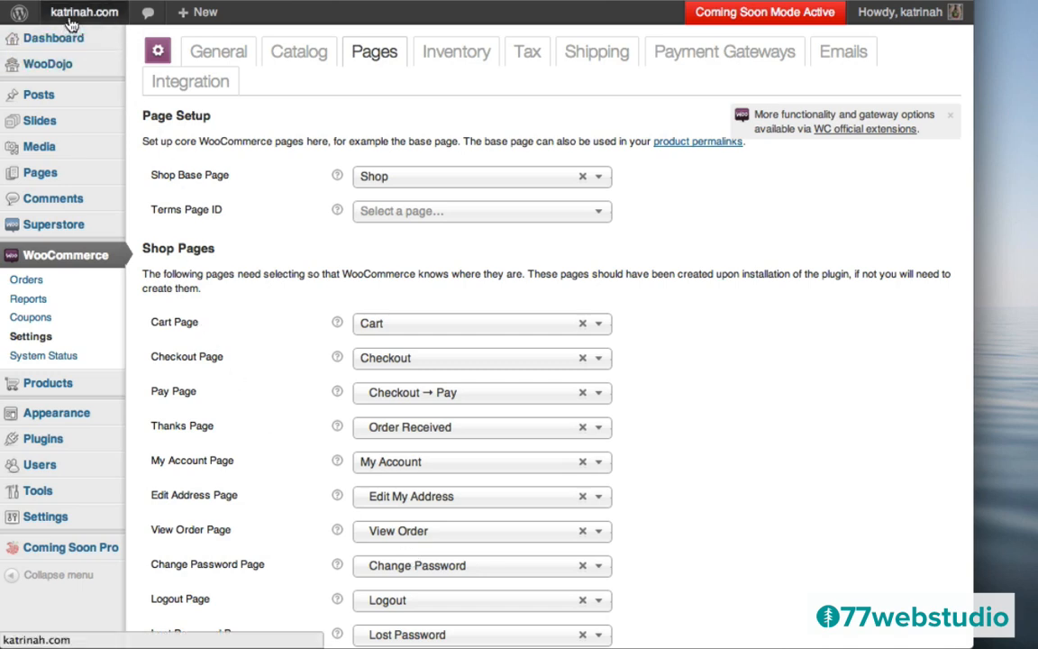
- Visit the katrinah.com front page and scroll through the Superstore t-shirt storefront
mouse_move(88, 23)
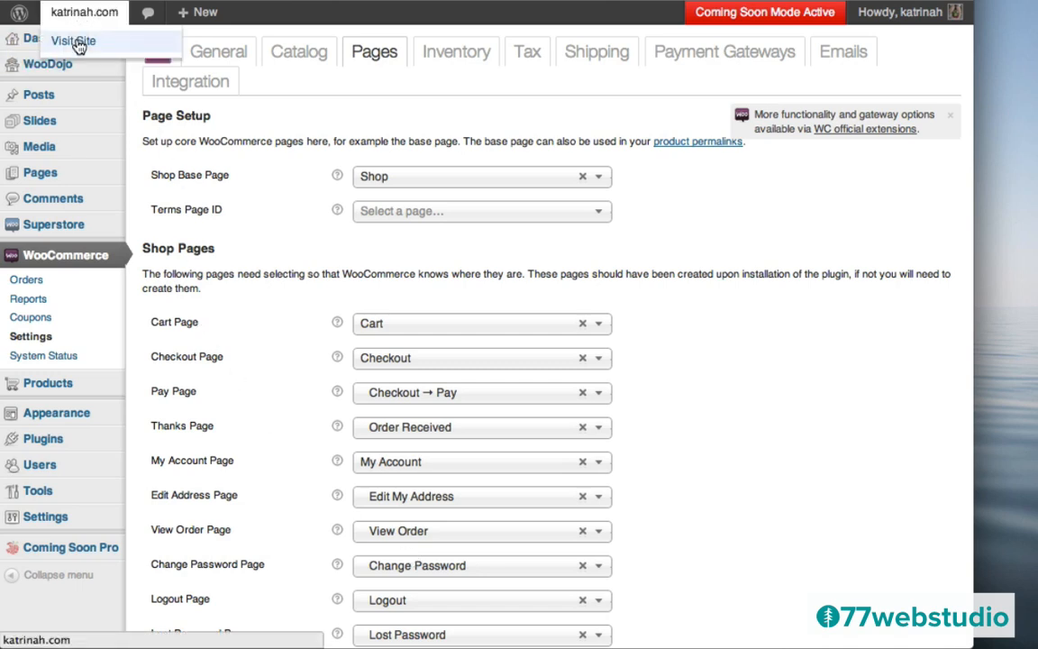
click(78, 45)
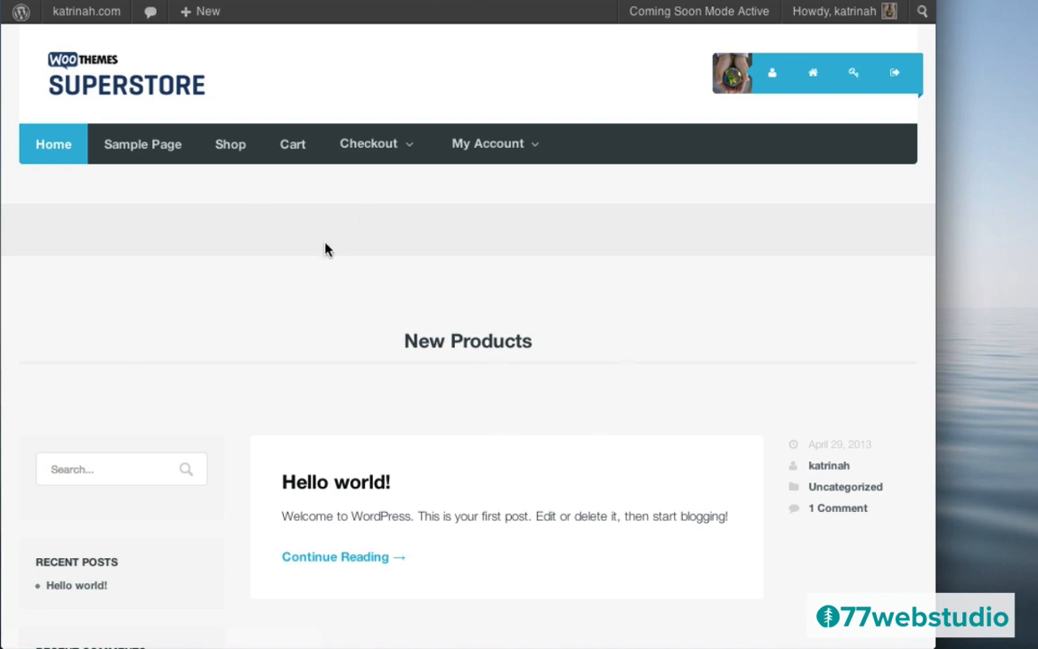
scroll(603, 390, down, 10)
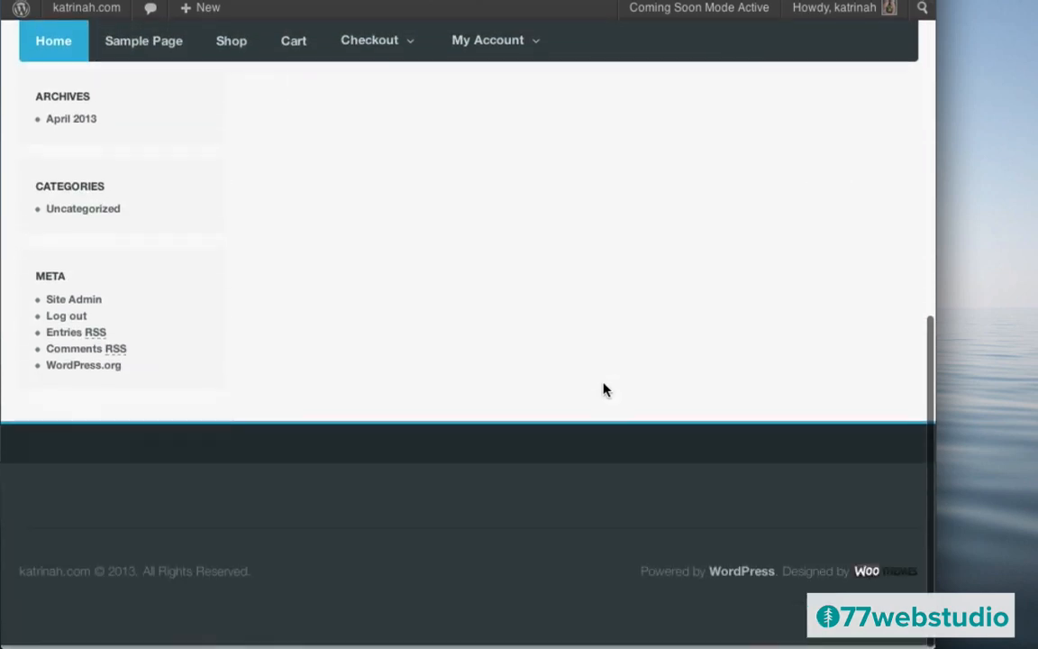
scroll(603, 390, up, 10)
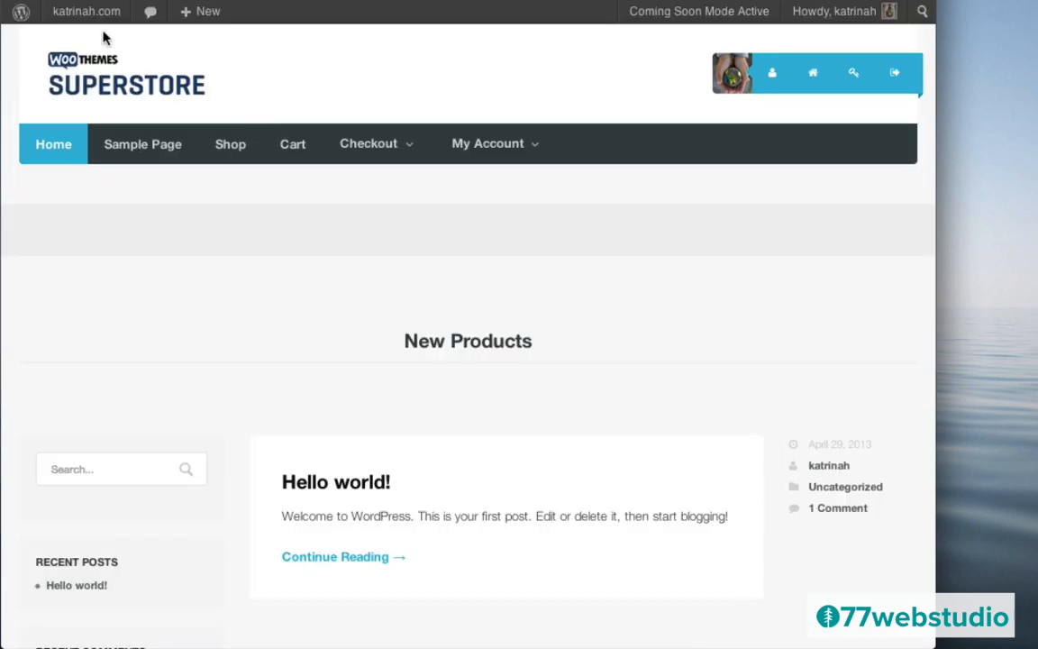
- Return to the Dashboard and open Superstore Theme Options on the General Settings page
mouse_move(69, 16)
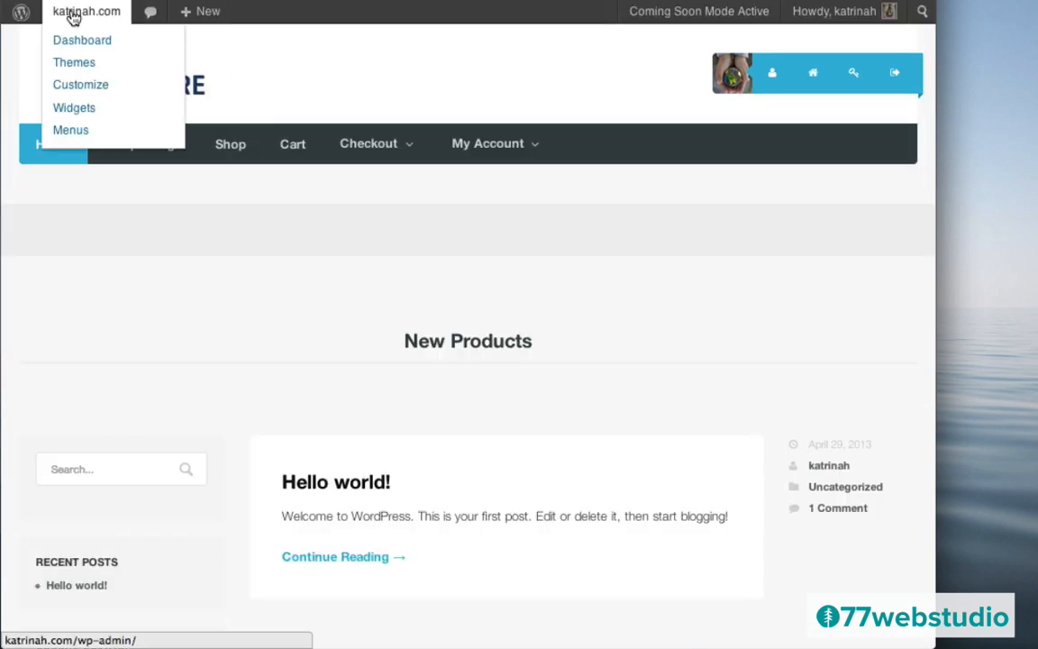
click(72, 47)
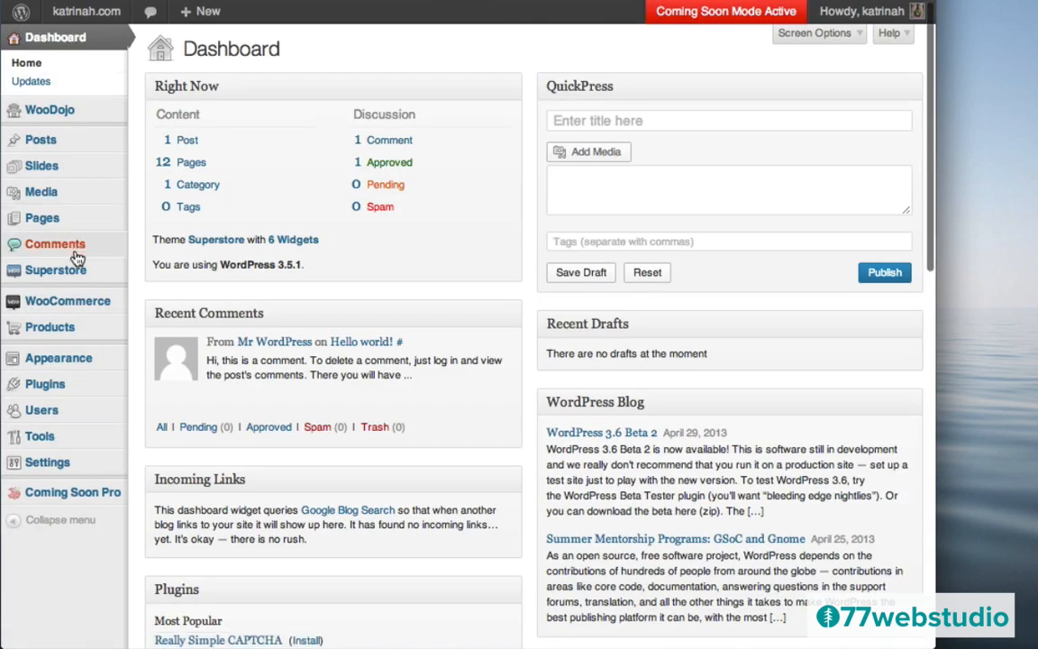
mouse_move(57, 271)
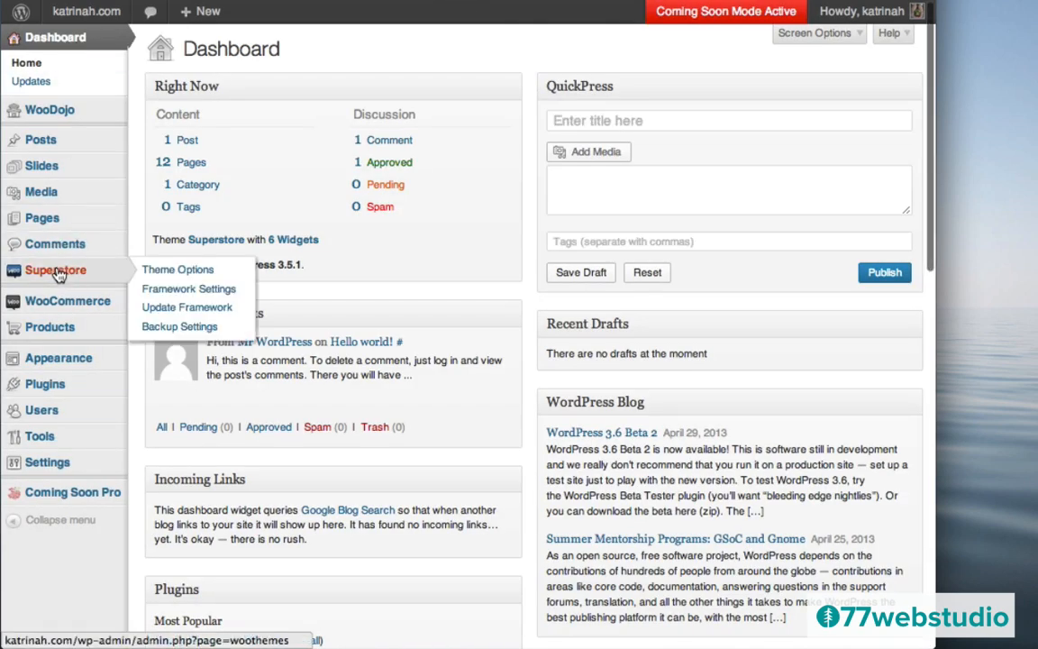
click(166, 273)
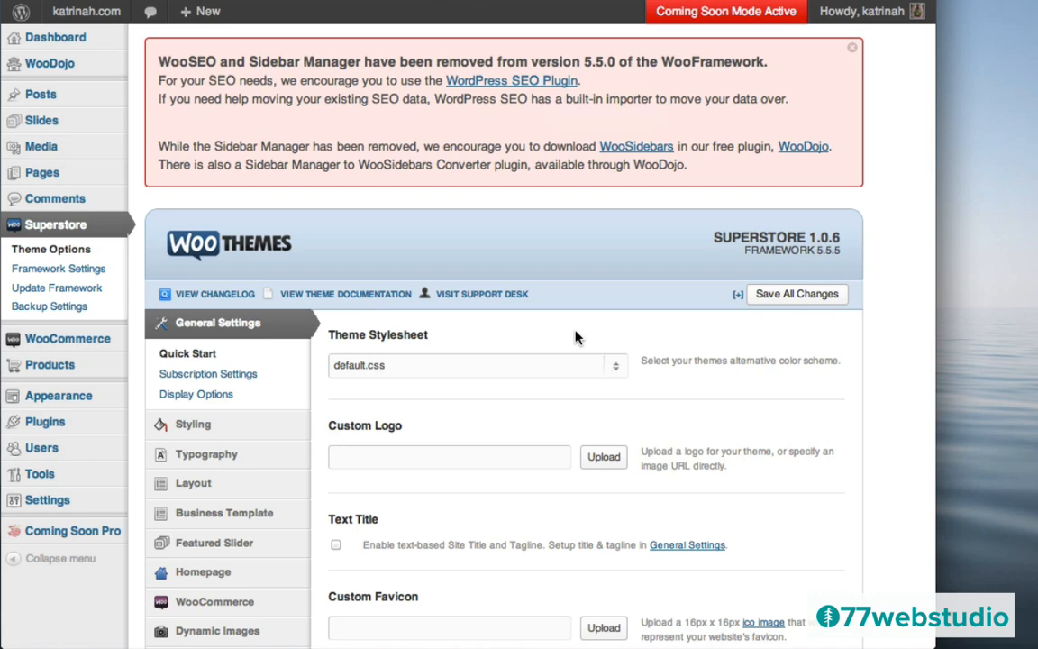
scroll(577, 341, down, 4)
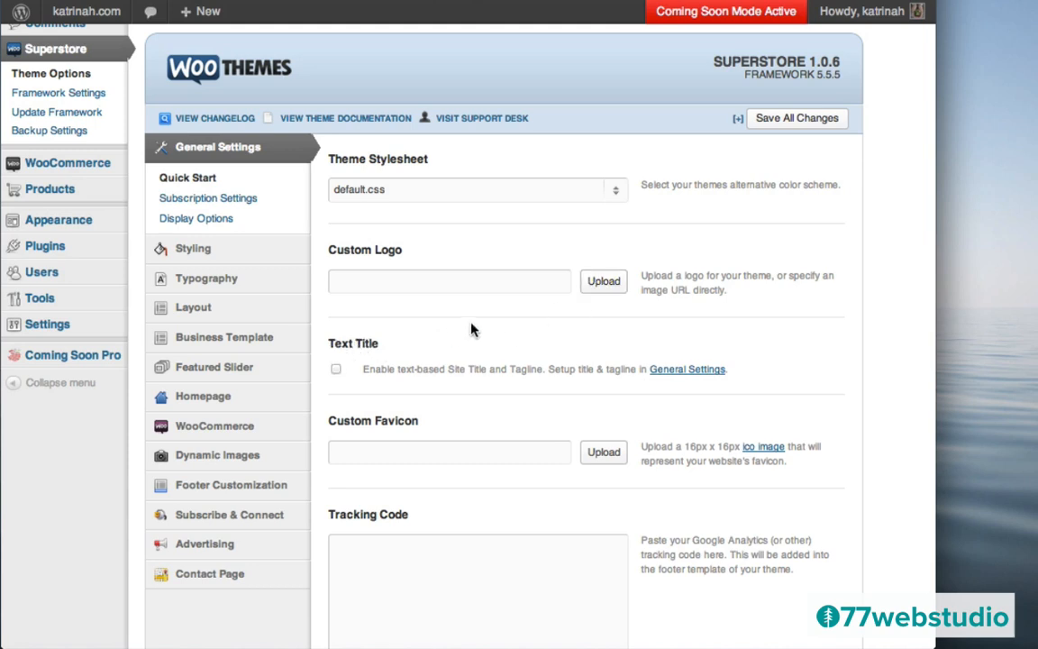
- Enable the Text Title and Site Description options and save all Superstore changes
click(337, 370)
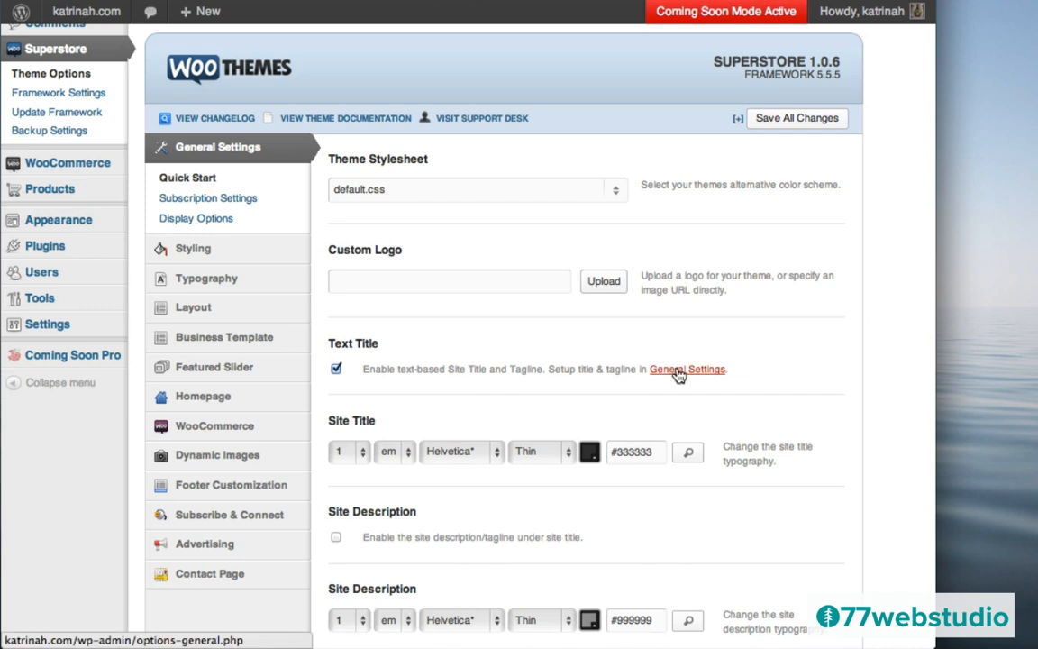
scroll(823, 361, down, 5)
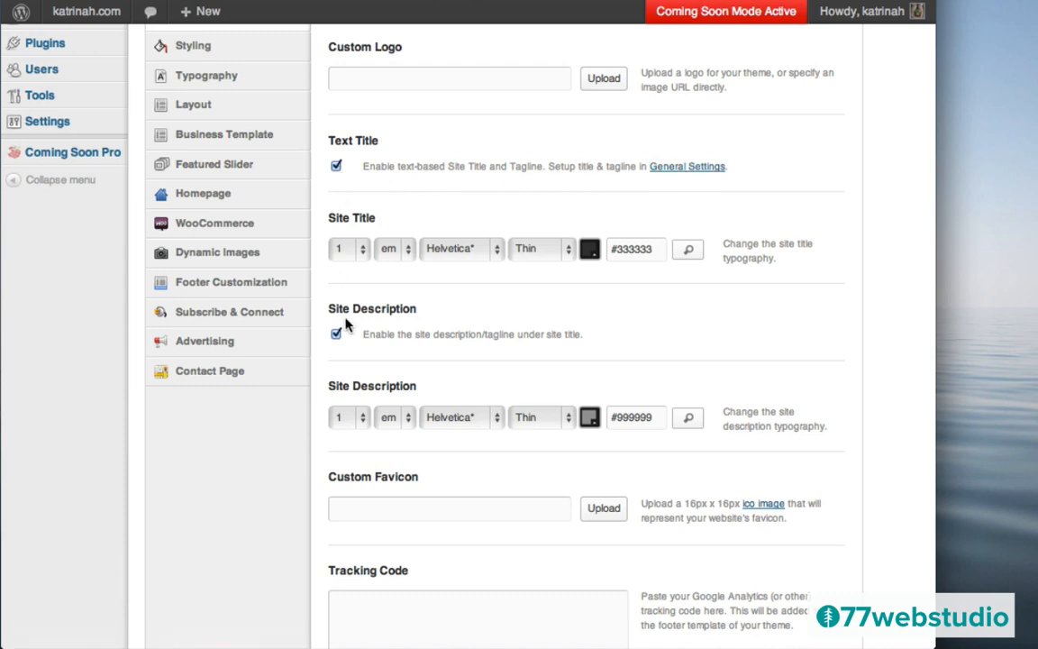
scroll(857, 123, up, 5)
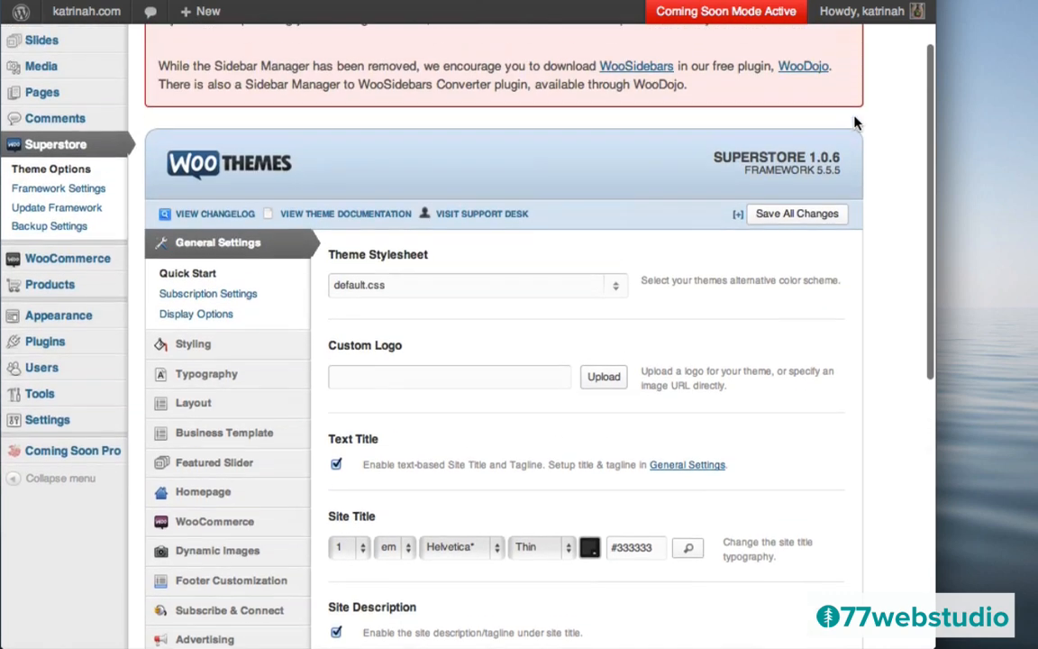
click(797, 226)
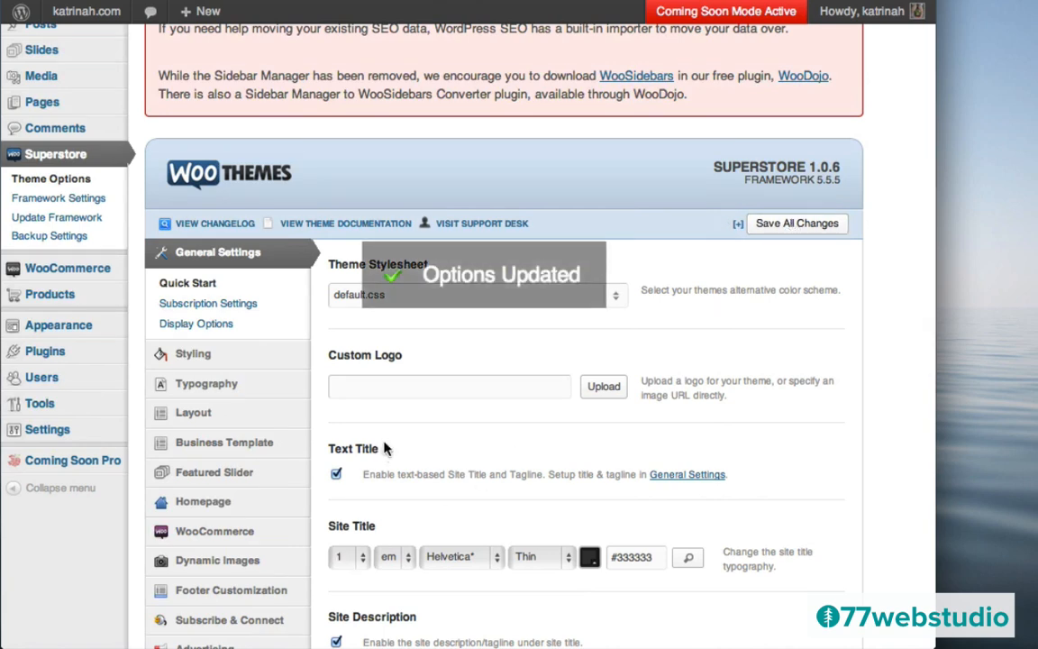
- In Settings > General, replace the tagline with 'the most awesome t-shirts in the universe' and save
click(675, 479)
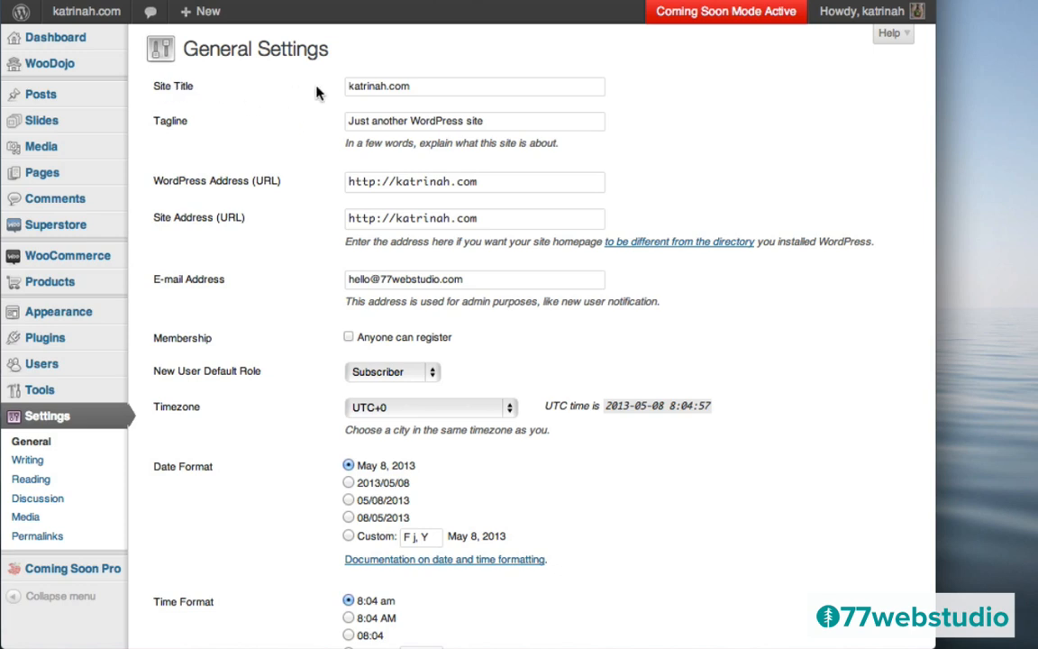
drag(416, 86, 335, 85)
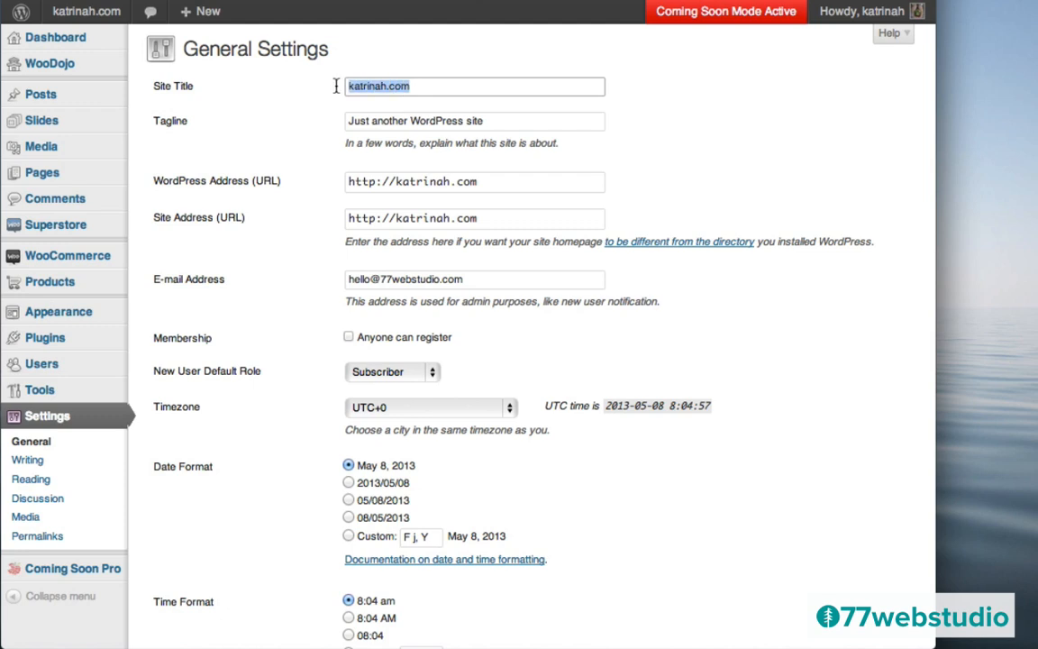
click(292, 132)
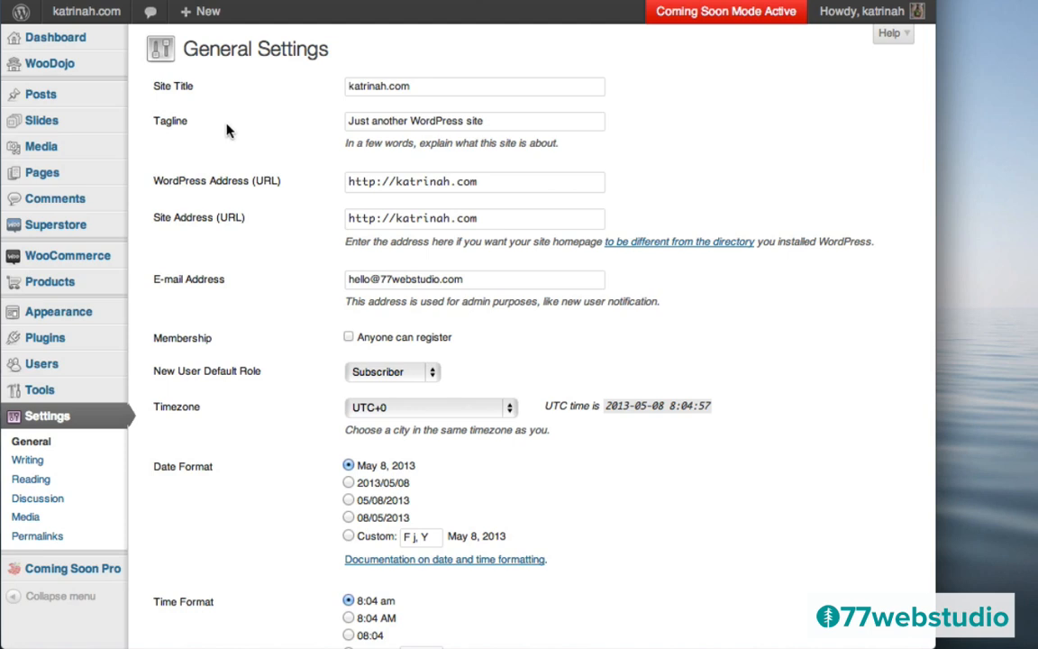
click(487, 124)
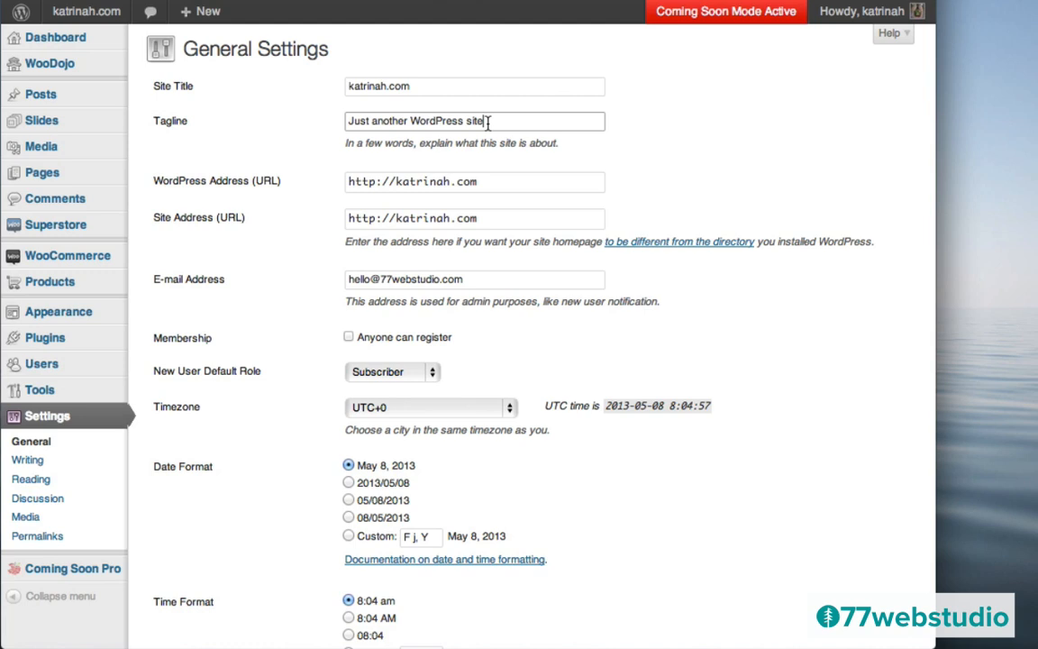
drag(487, 124, 319, 124)
key(BackSpace)
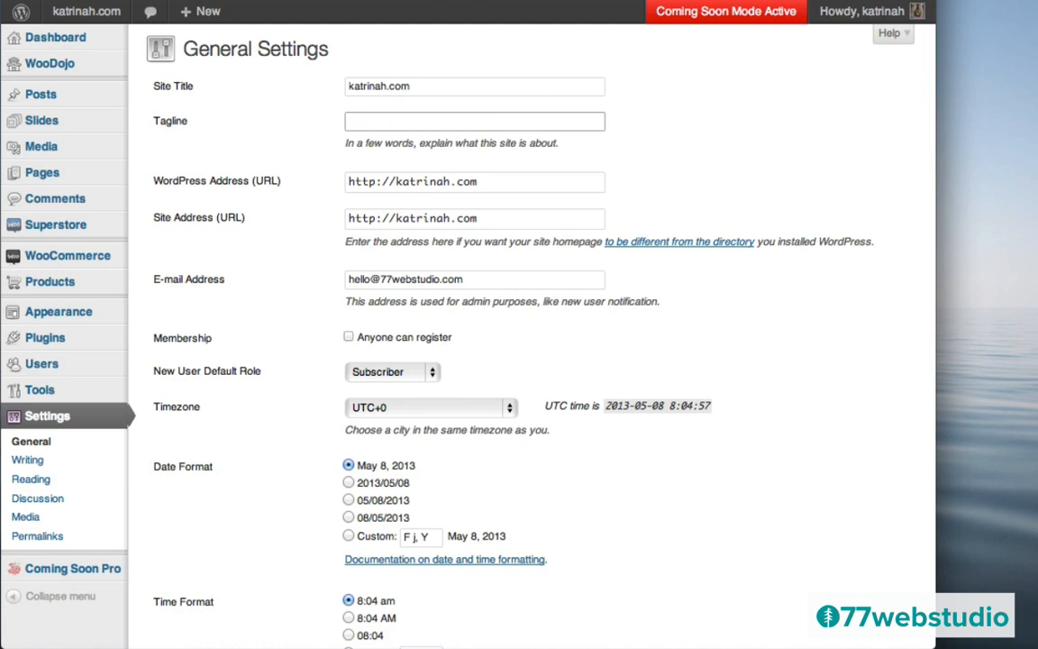
text(the most awesome t-shirts in the universe)
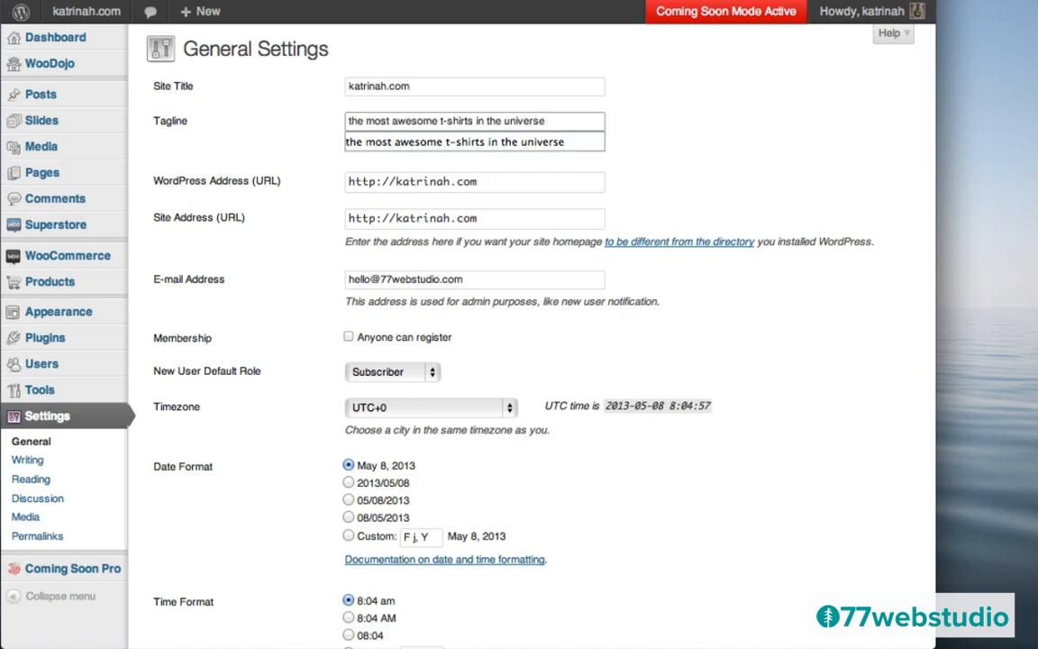
click(279, 112)
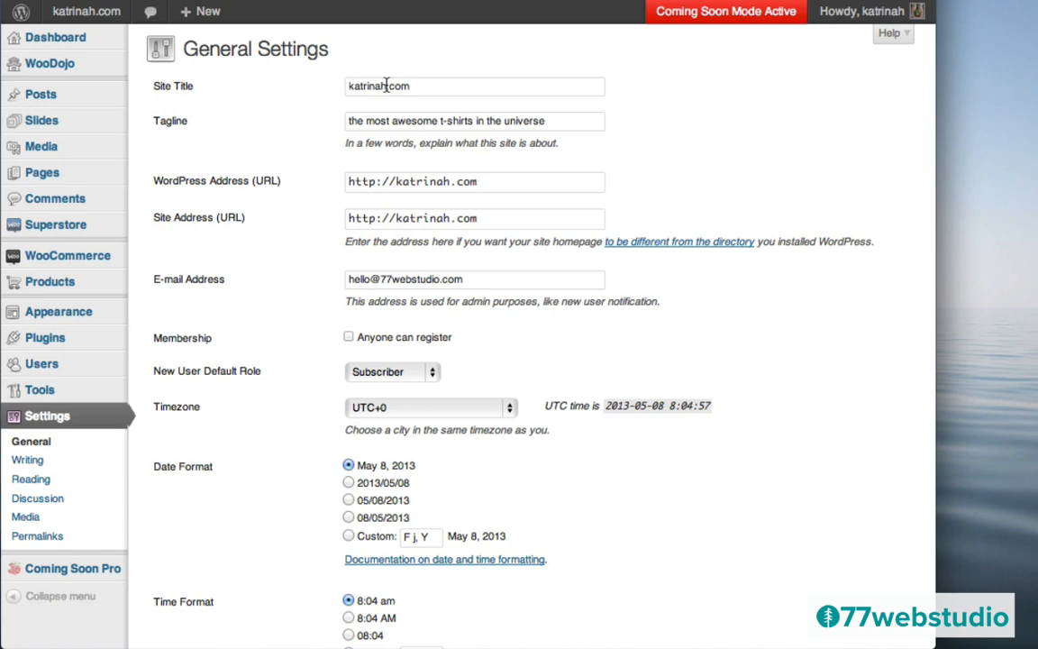
scroll(308, 259, down, 5)
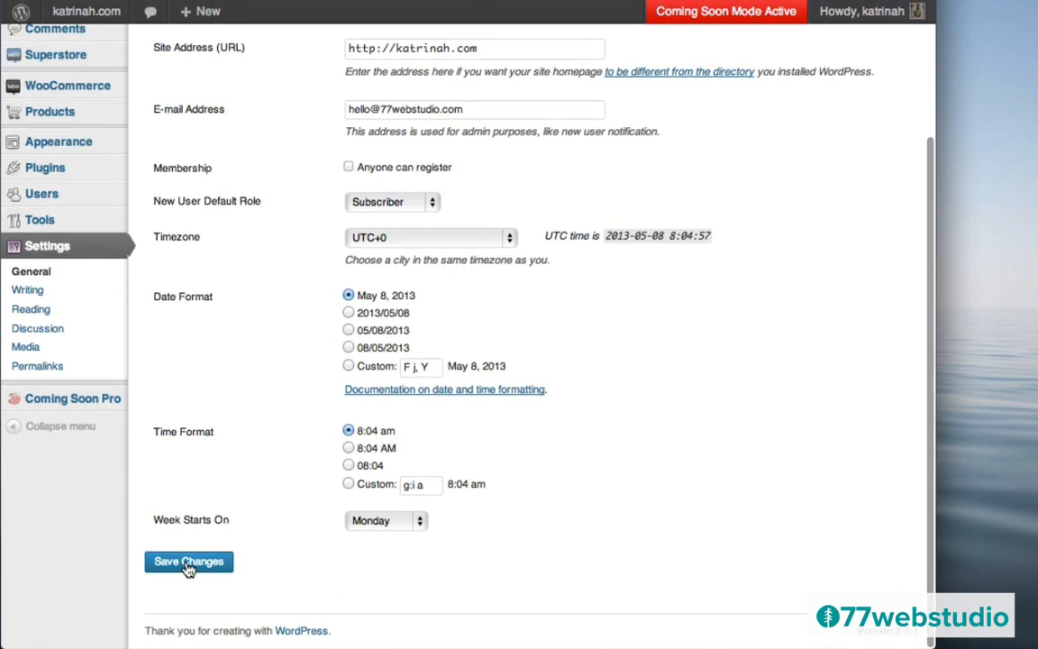
click(188, 565)
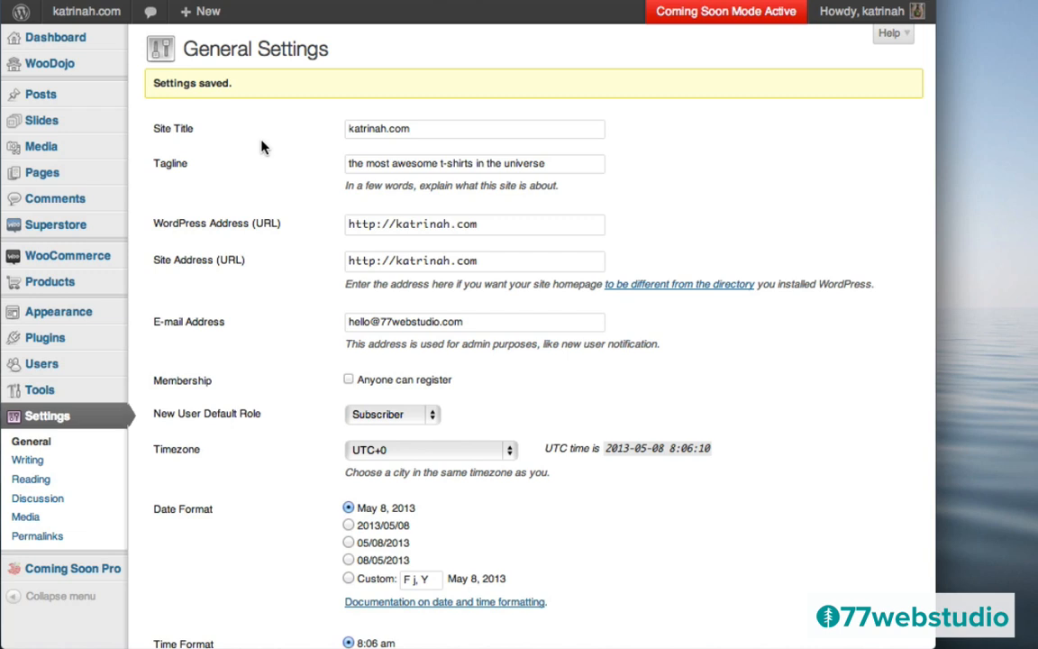
mouse_move(38, 122)
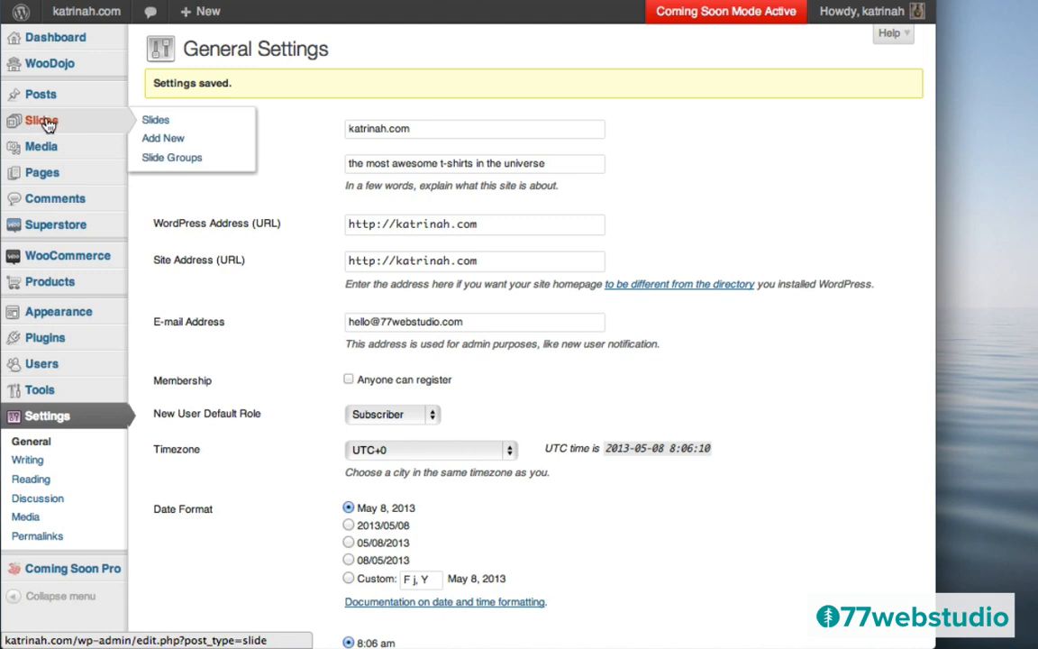
- Add a new slide and paste the title '2013 Surfboards & Surf T-Shirts Have Arrived!'
click(47, 125)
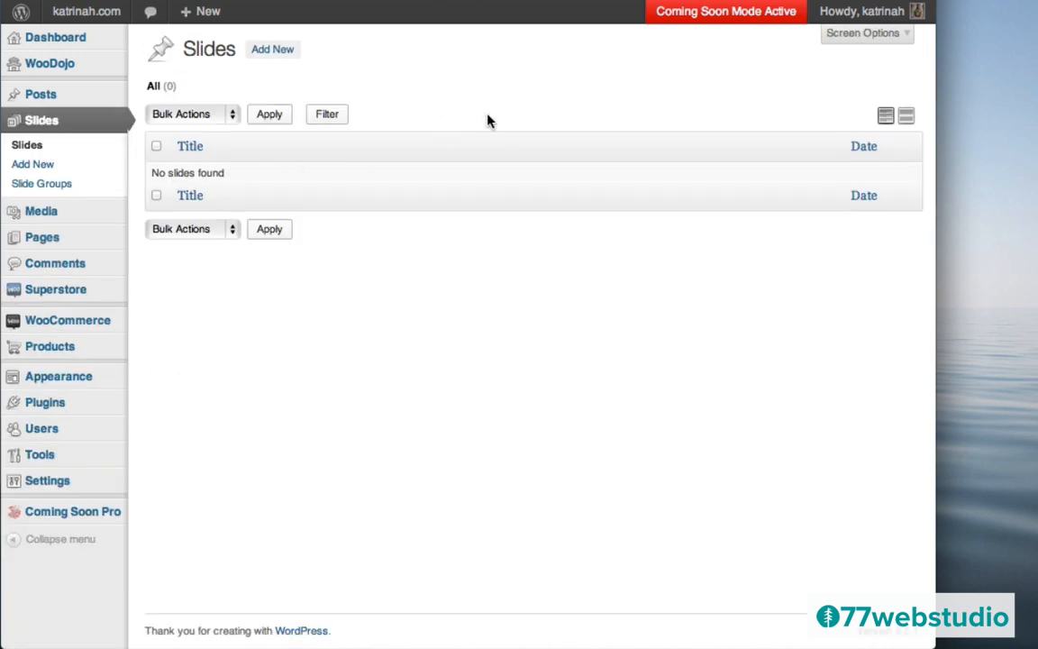
click(267, 55)
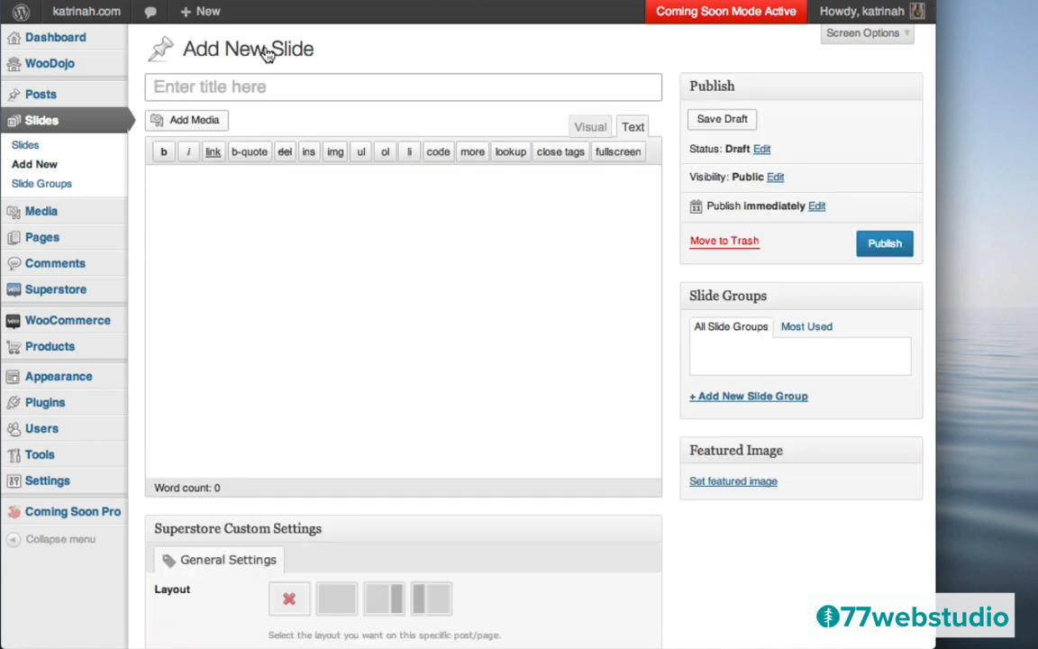
click(291, 85)
text(2013 Surfboards & Surf T-Shirts Have Arrived!)
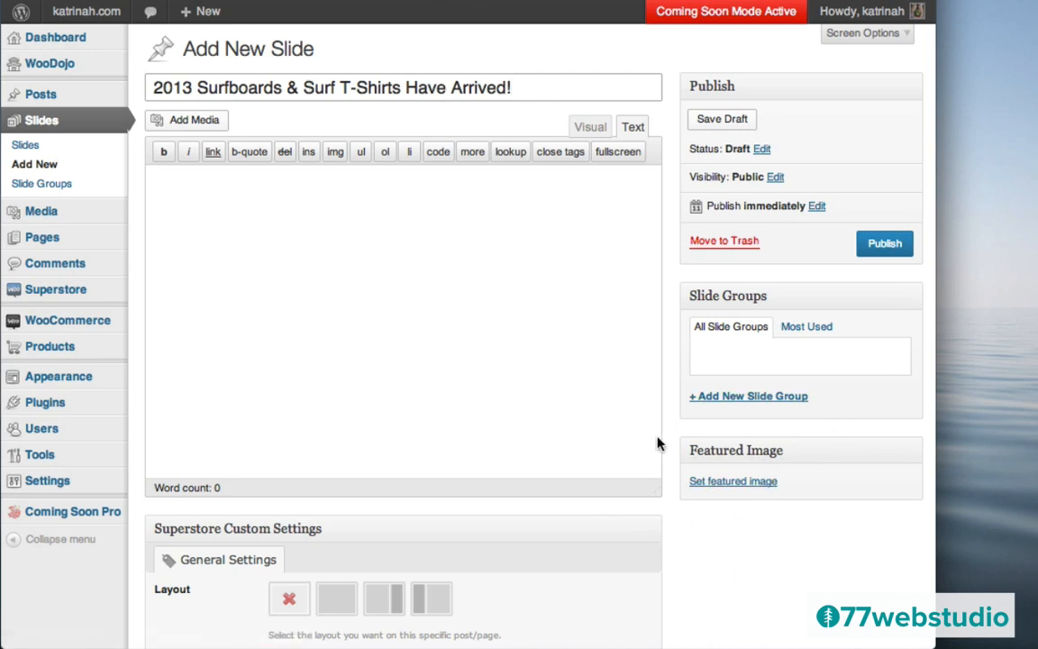
- Upload slider-beach.jpg as the featured image, using the slide title as its title and alt text
click(731, 484)
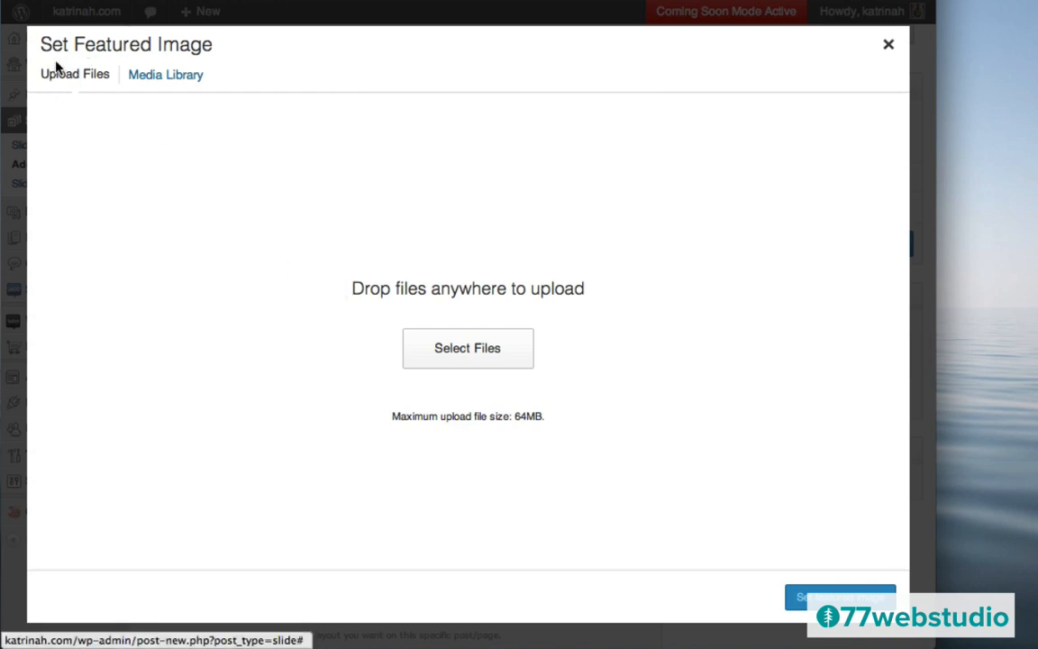
click(469, 350)
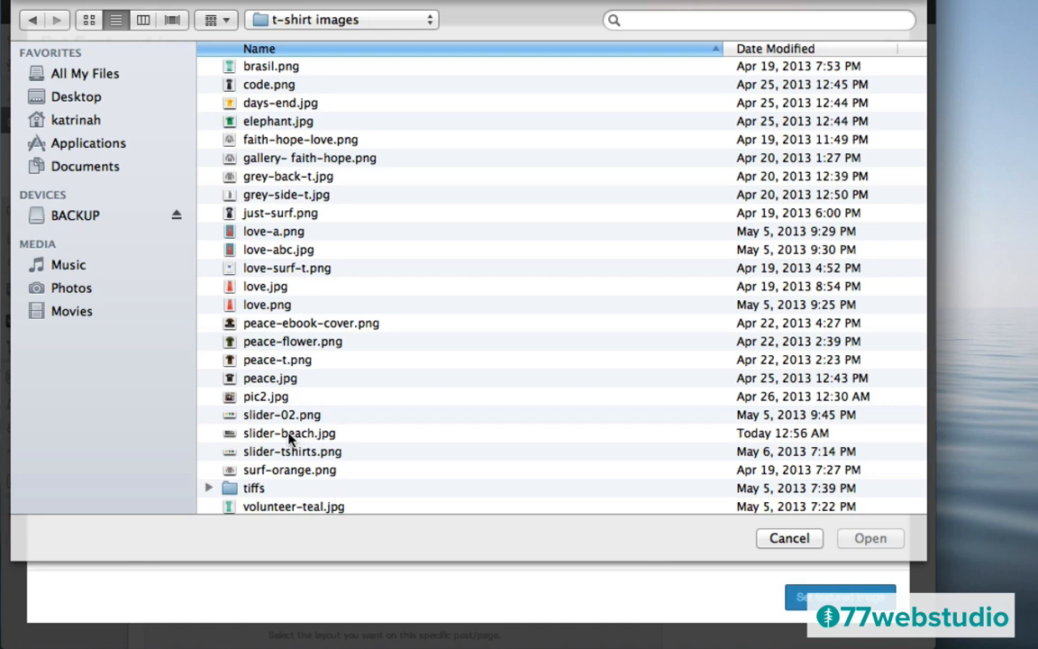
click(292, 437)
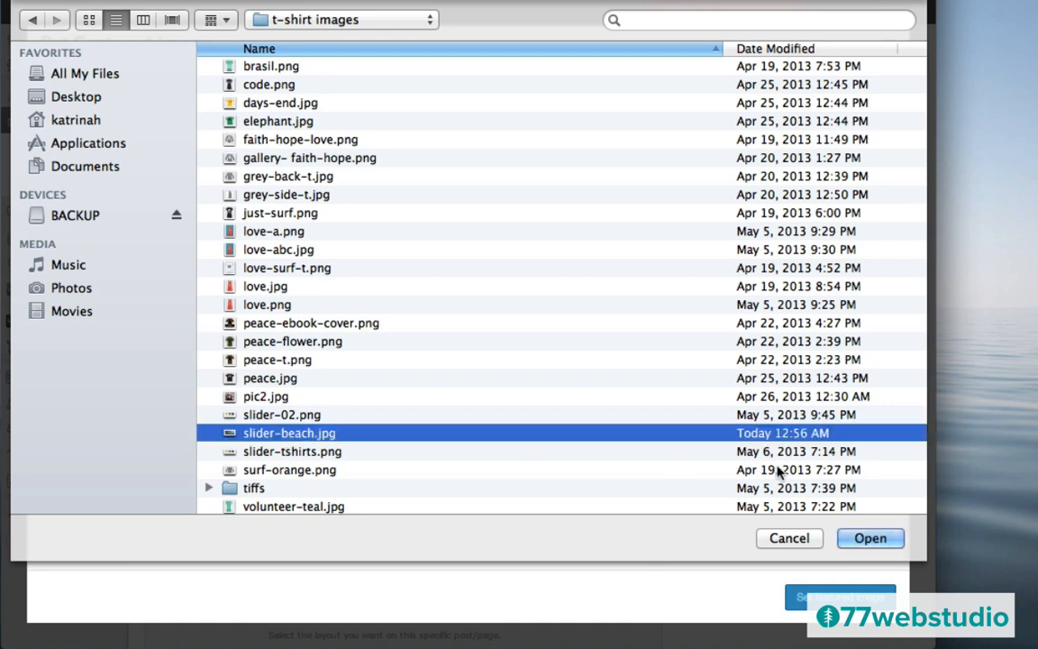
click(867, 538)
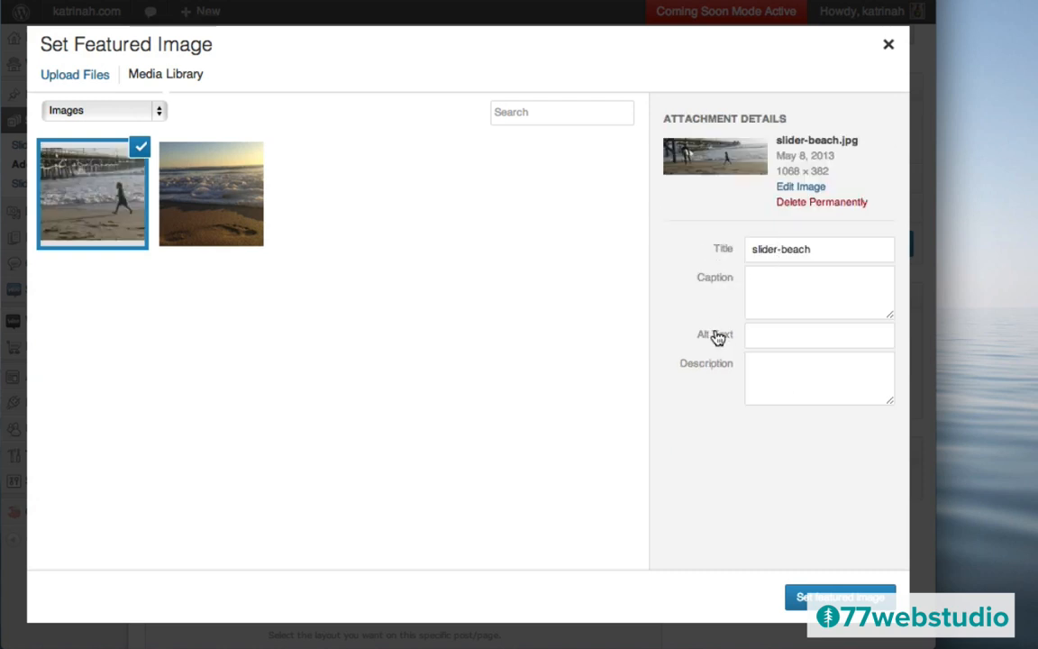
triple_click(766, 250)
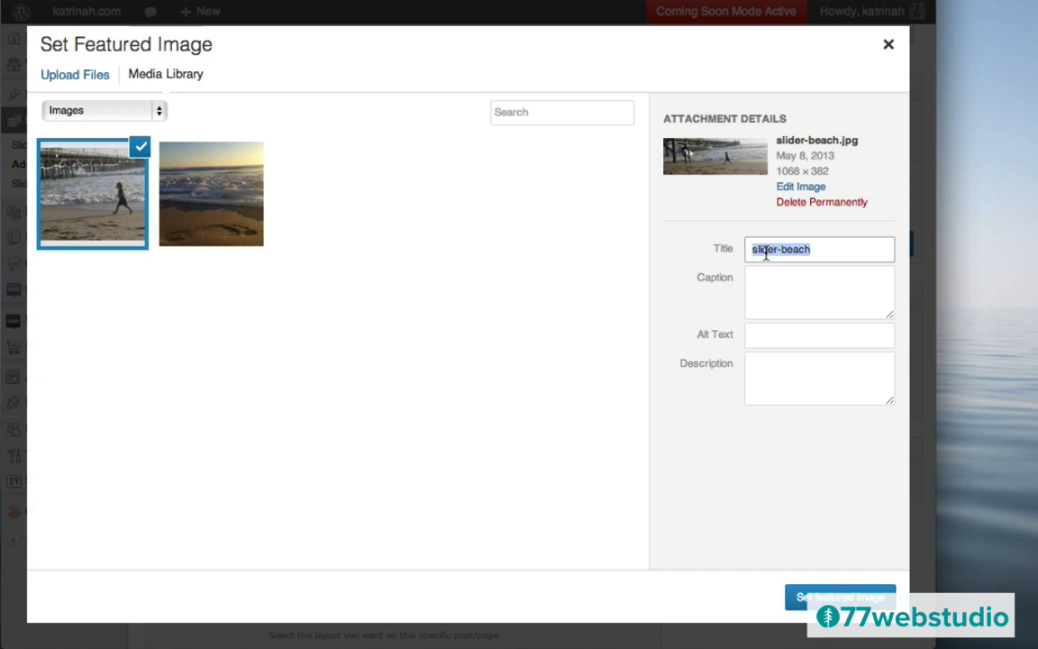
text(2013 Surfboards & Surf T-Shirts Have Arrived!)
click(774, 340)
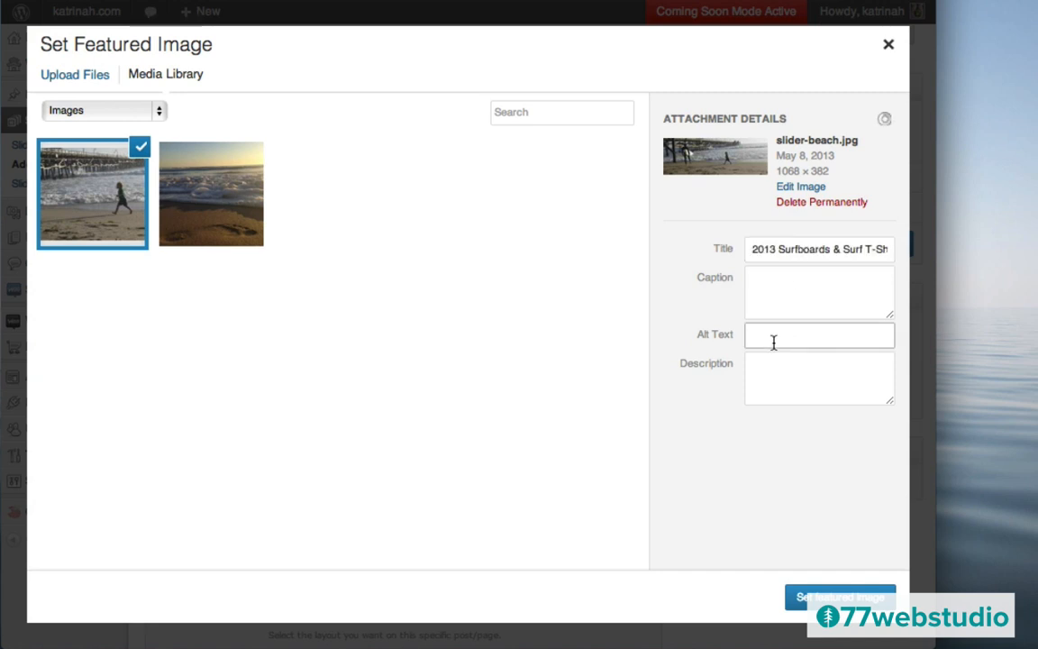
text(2013 Surfboards & Surf T-Shirts Have Arrived!)
click(825, 597)
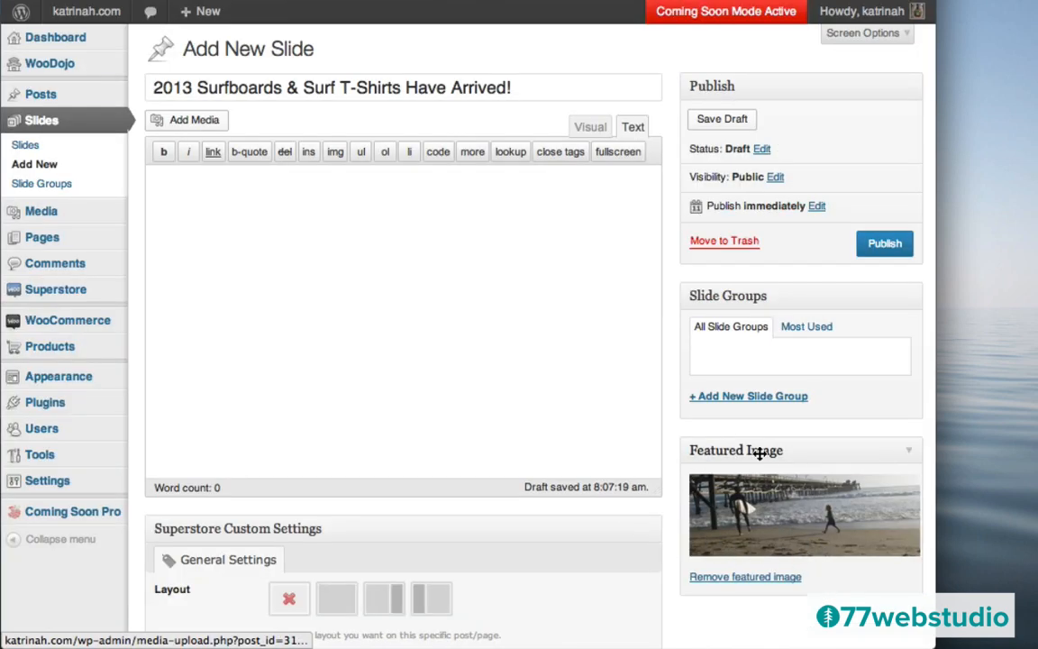
- Publish the surf slide and begin a second new slide at its title field
click(884, 244)
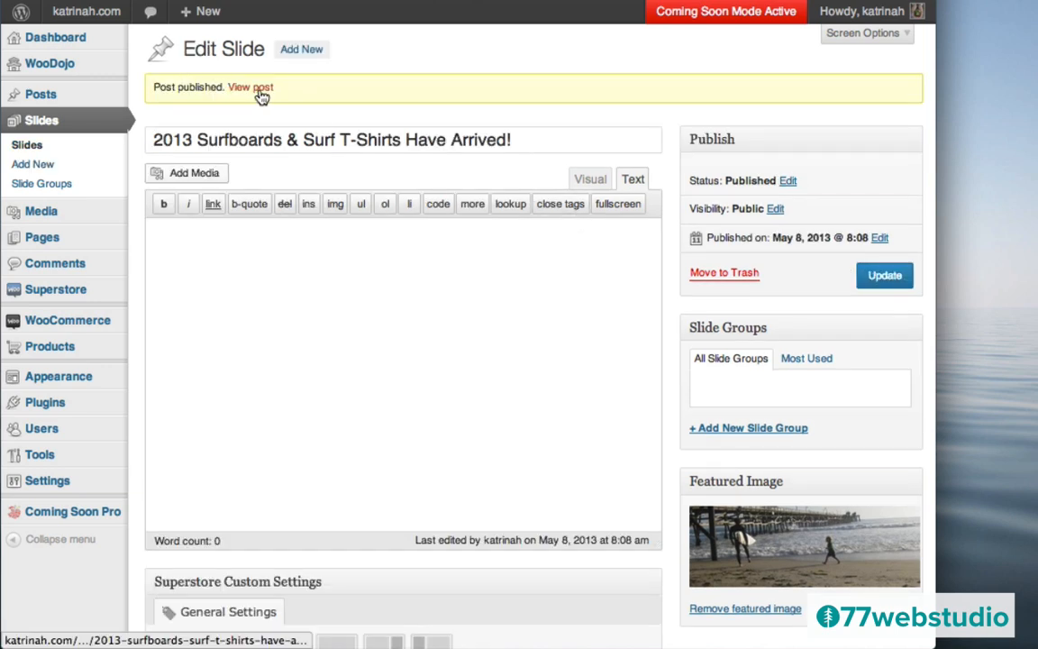
click(303, 54)
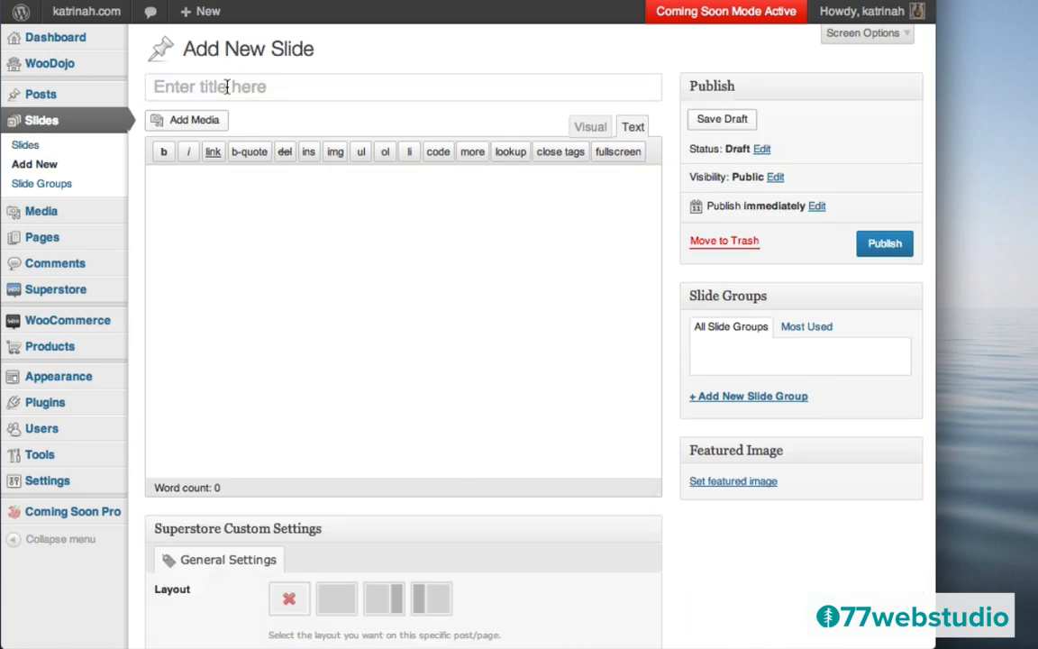
click(189, 87)
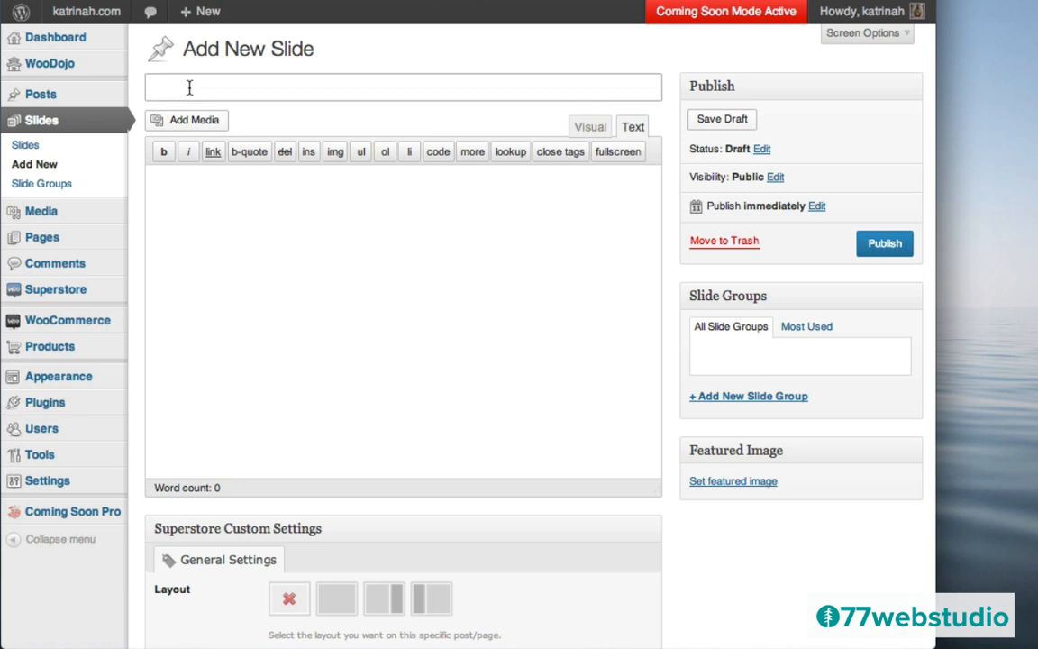
- Title the slide 'Kids T-Shirts' and upload slider-tshirts.png as its featured image
text(Kids T-Shirts)
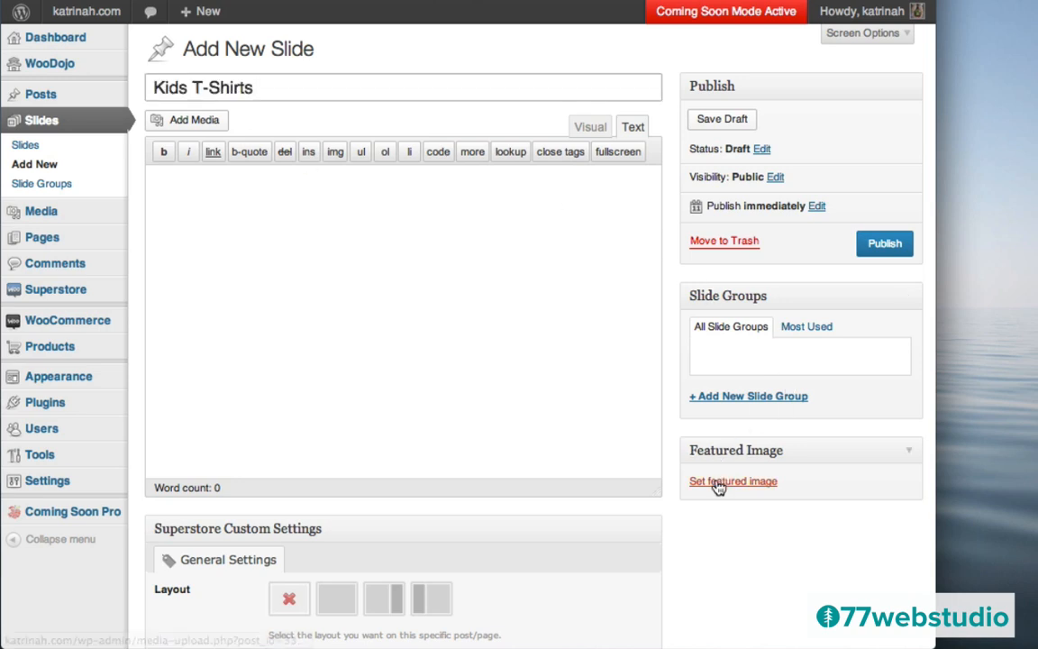
click(718, 483)
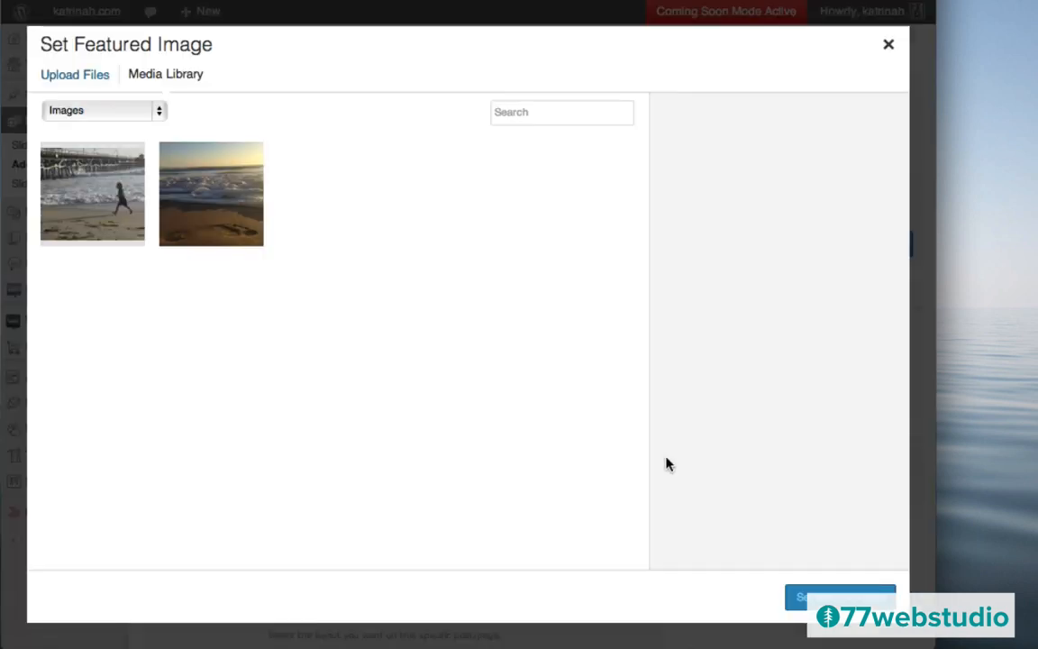
click(68, 76)
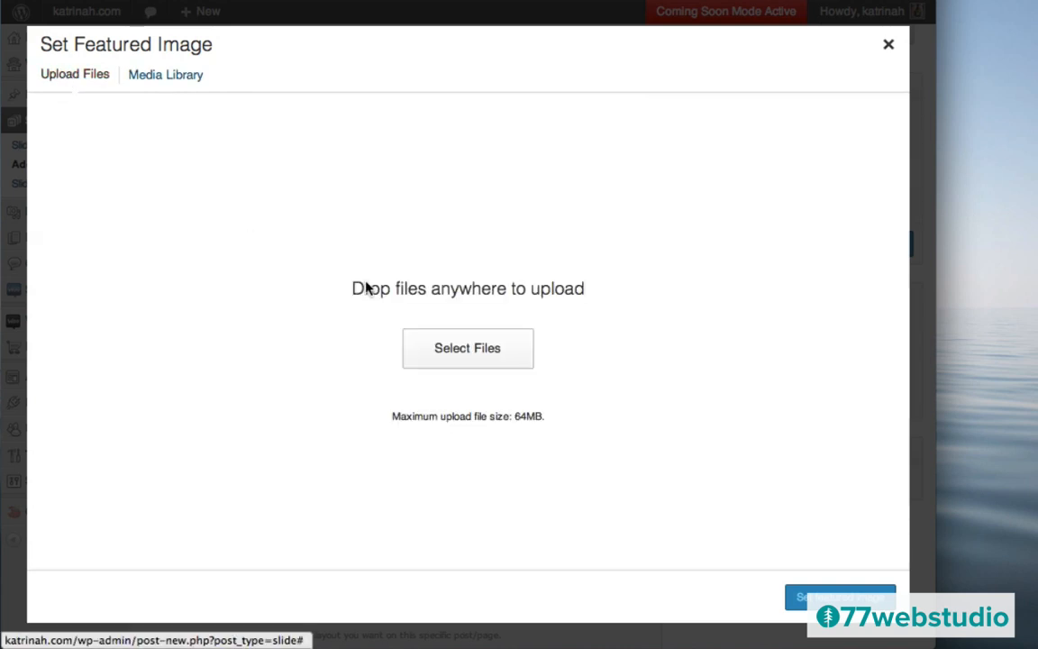
click(445, 354)
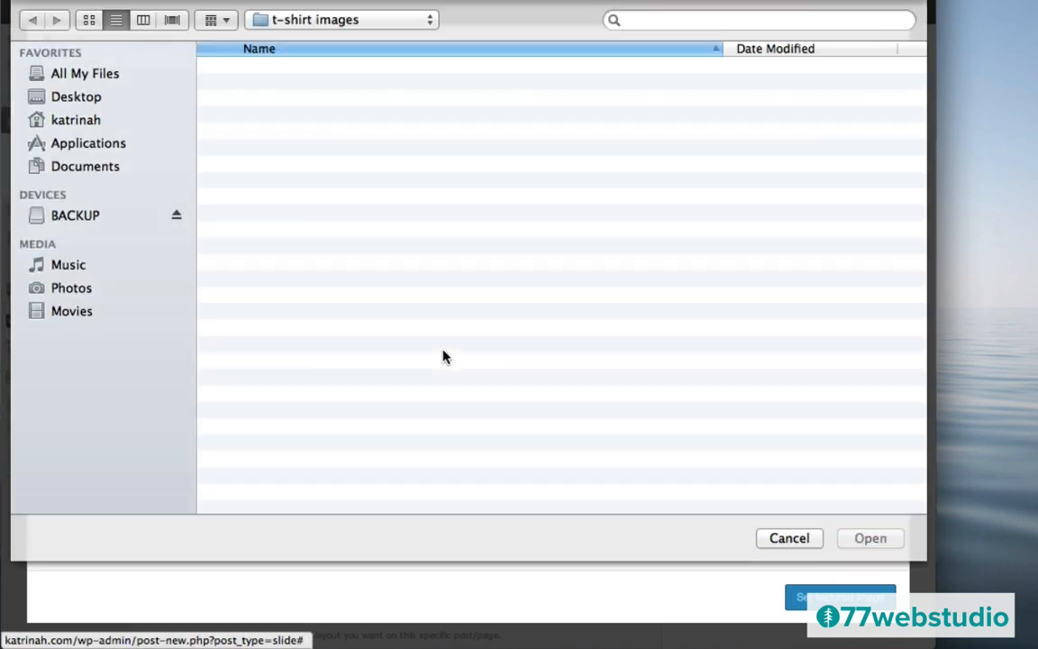
click(262, 454)
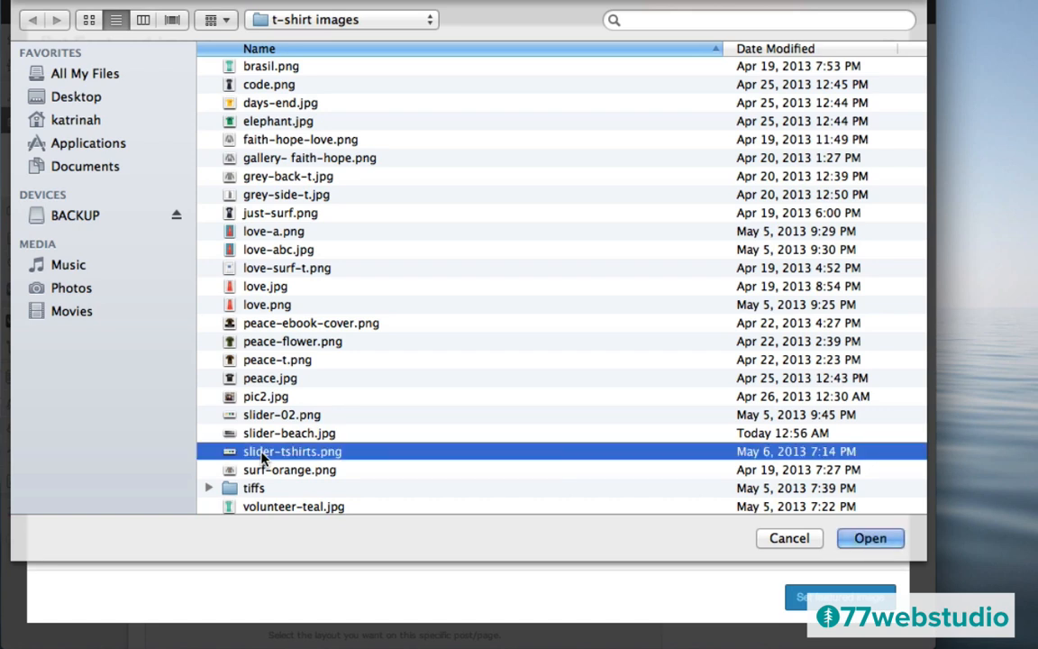
click(870, 538)
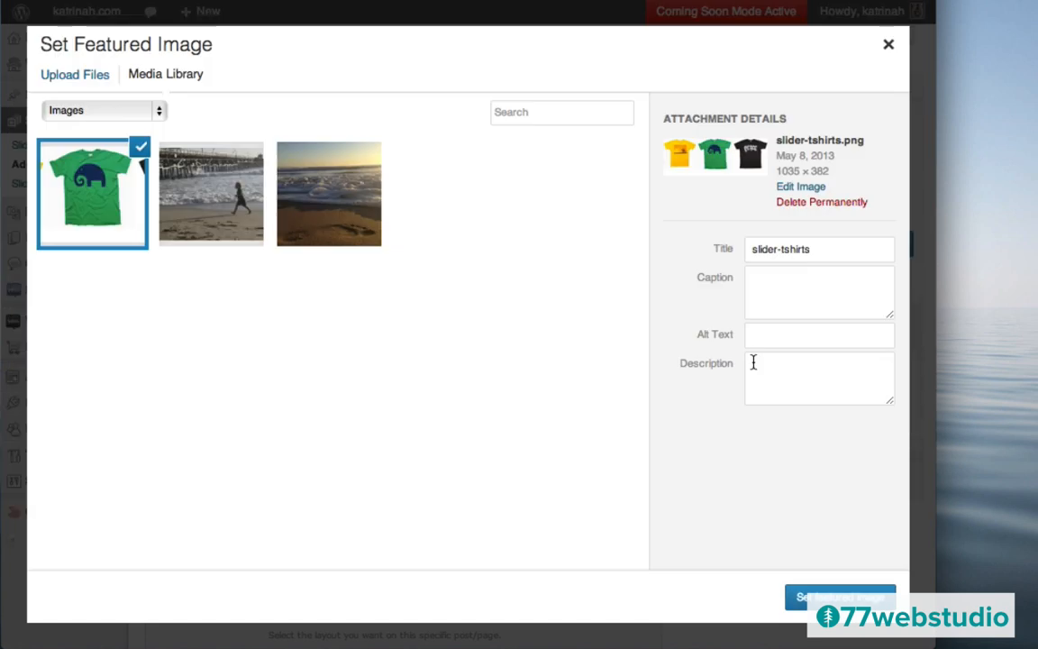
- Rename the image 'Kids T-Shirts', give it matching alt text, and set it as featured image
triple_click(770, 253)
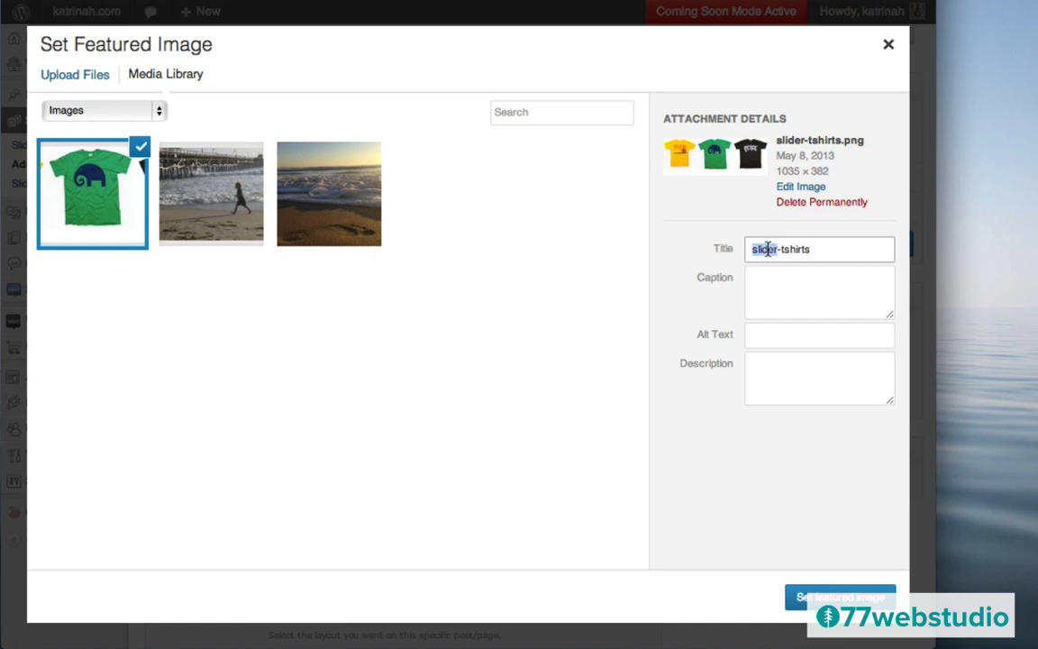
text(Kids T-Shirts)
click(786, 338)
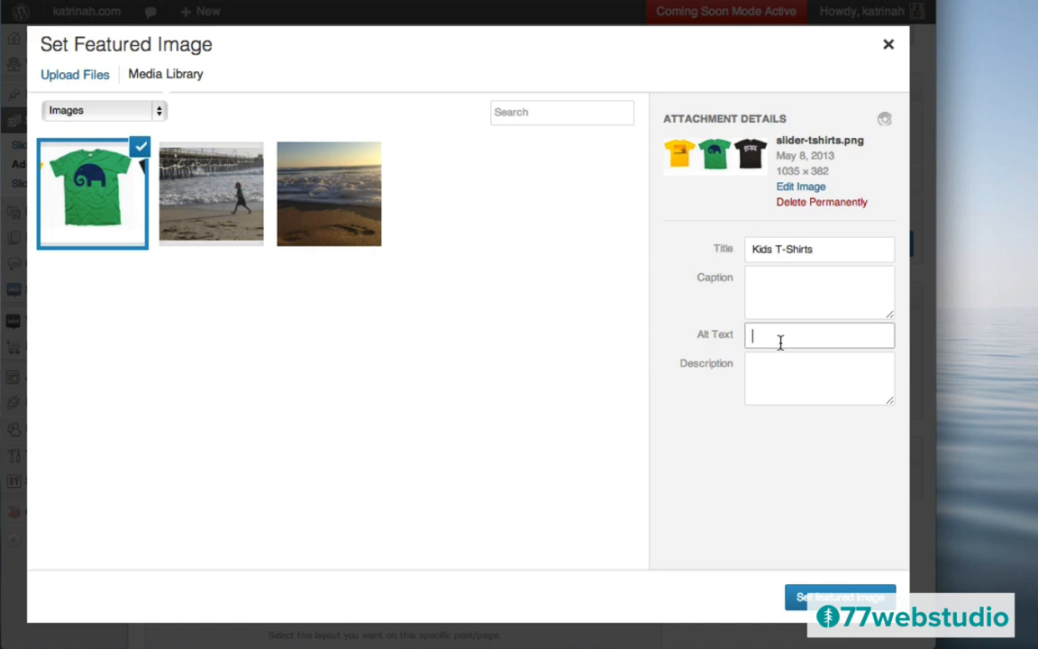
text(Kids T-Shirts)
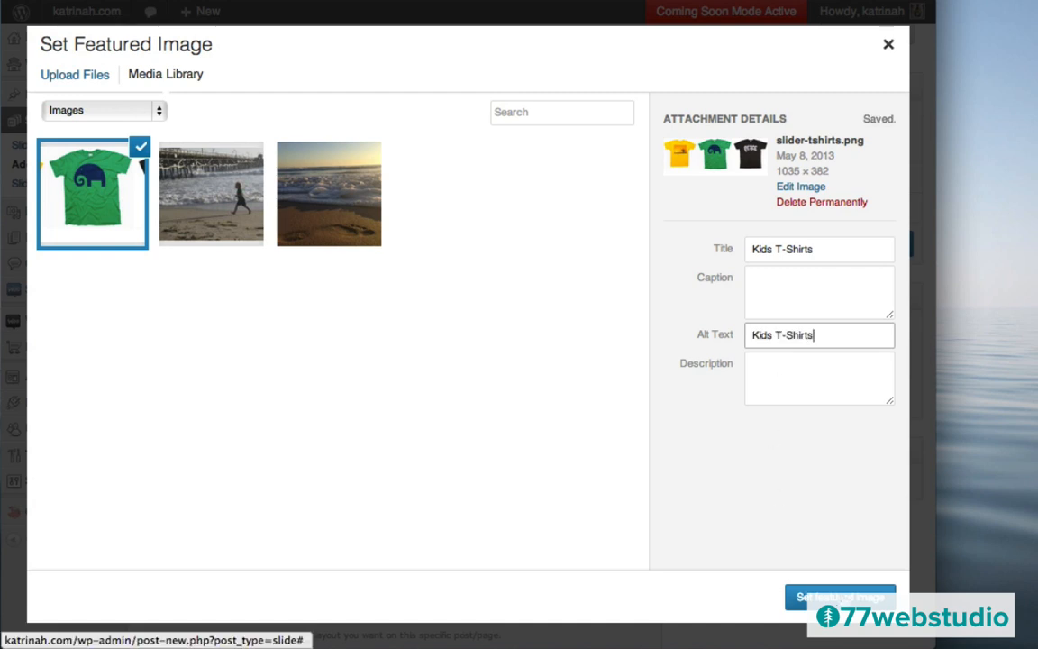
click(840, 597)
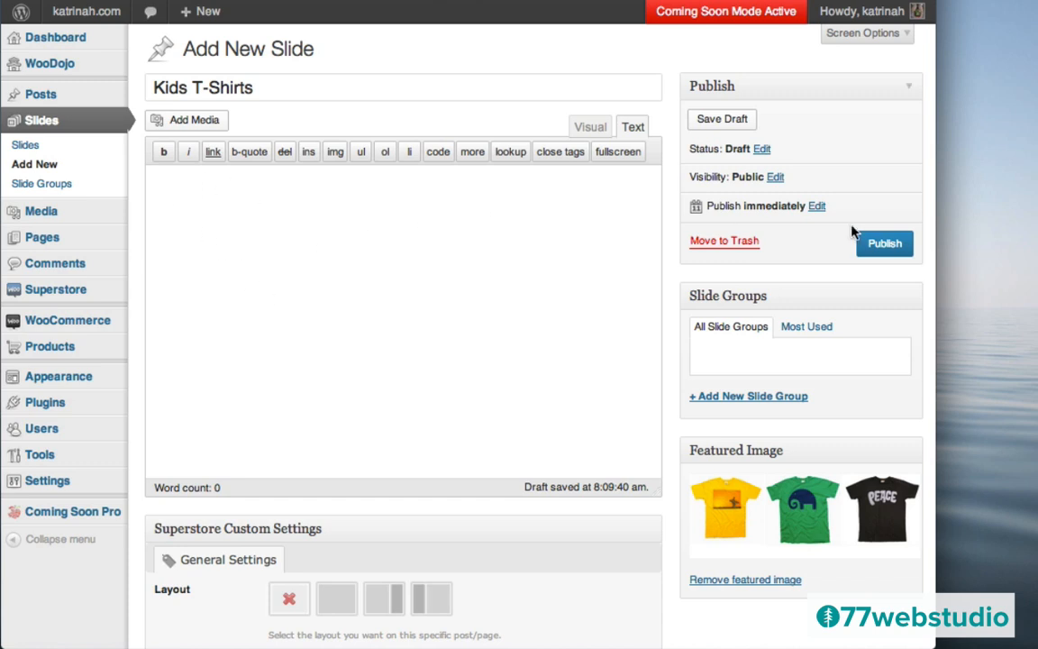
- Publish the Kids T-Shirts slide and view the live katrinah.com front page
click(879, 245)
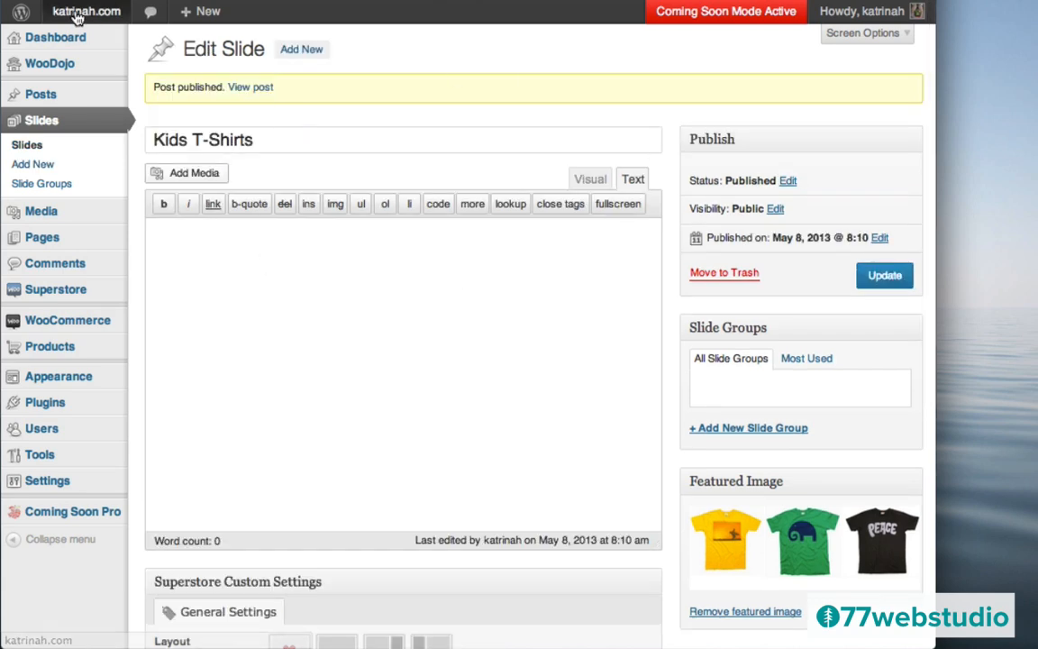
mouse_move(79, 17)
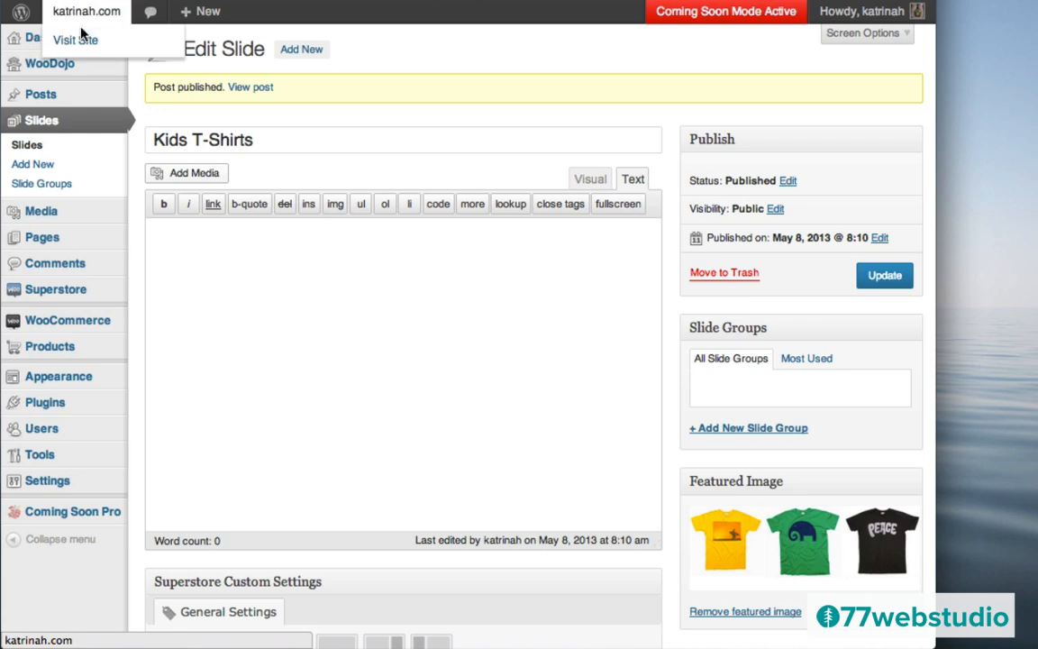
click(81, 40)
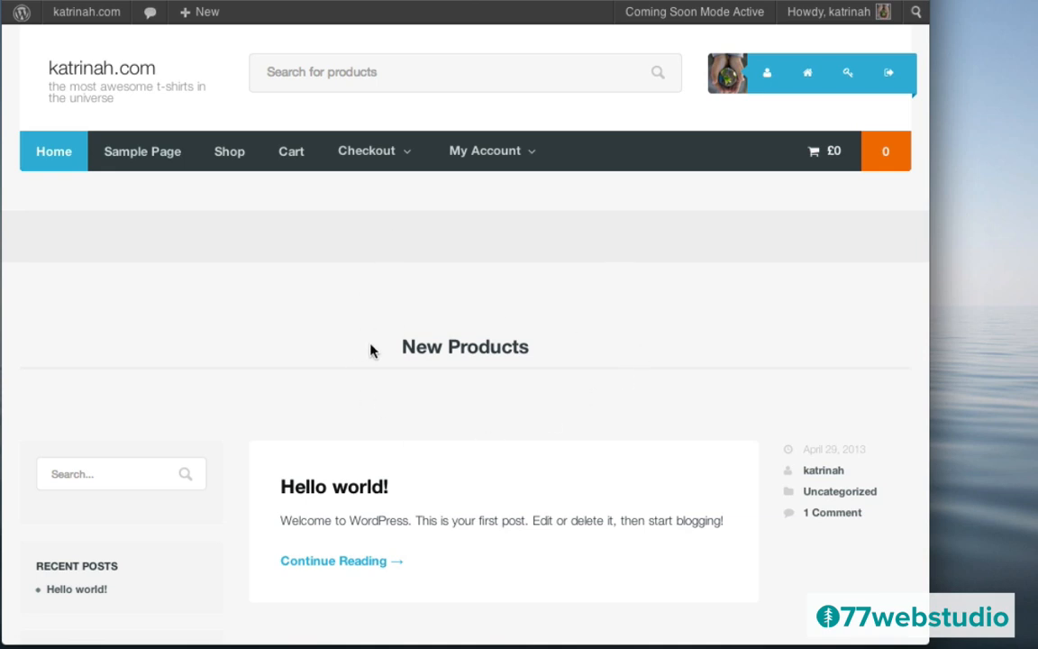
- Go back to the admin dashboard and open Superstore's Theme Options General Settings
mouse_move(69, 18)
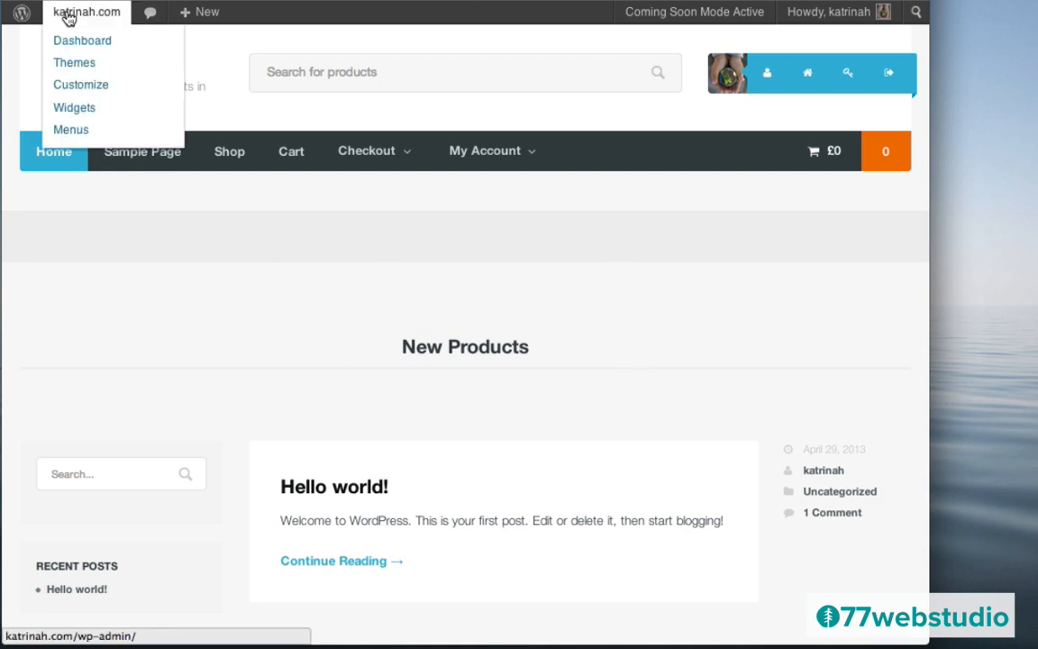
click(77, 45)
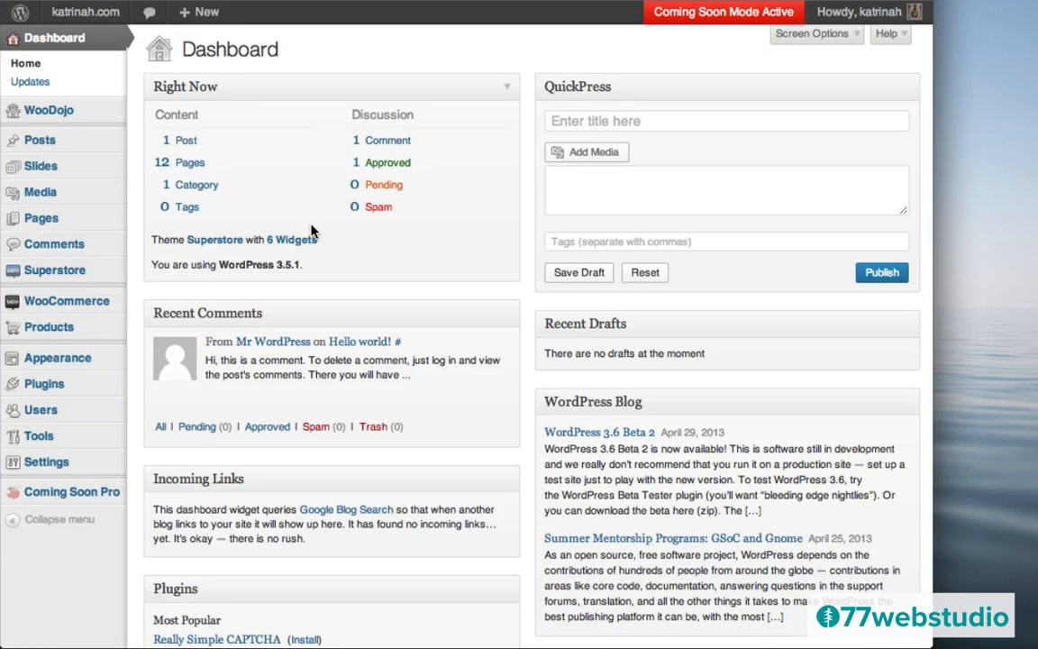
mouse_move(56, 278)
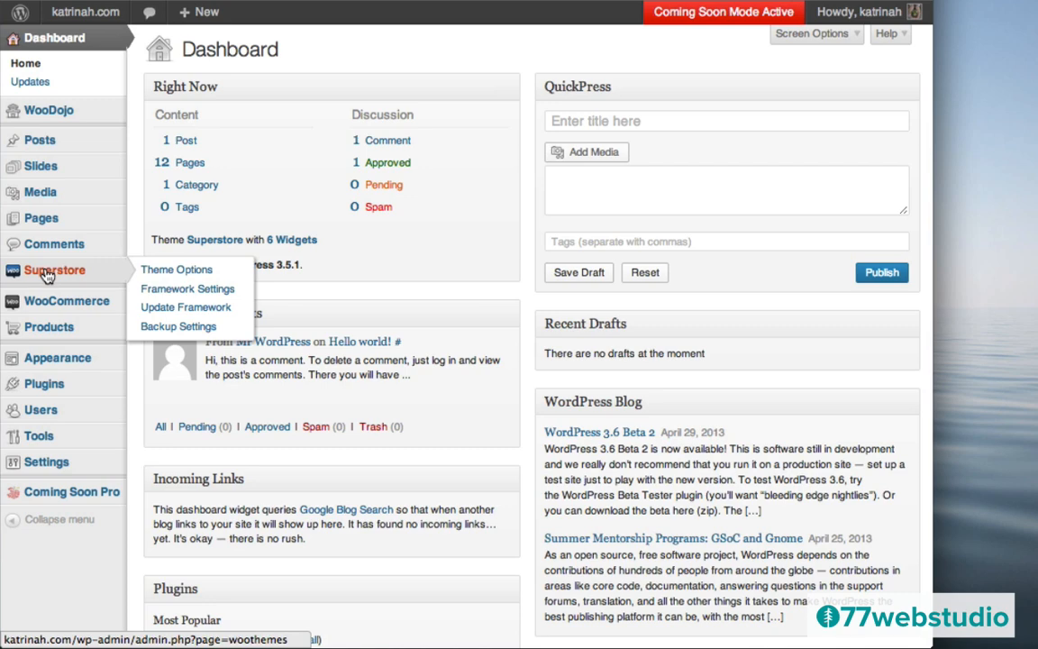
click(47, 276)
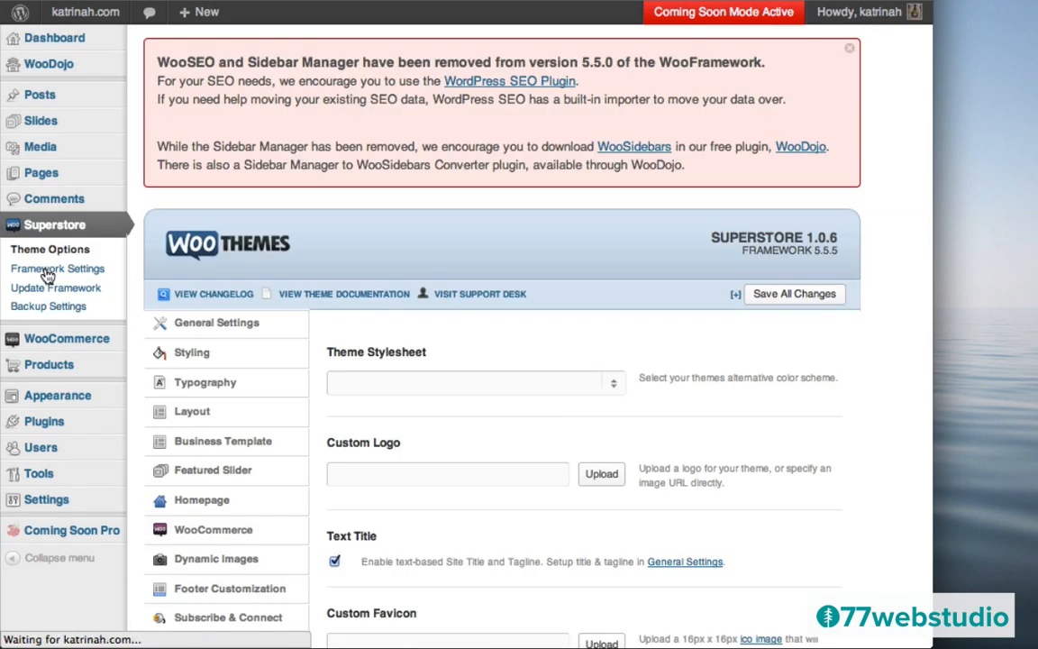
scroll(482, 358, down, 5)
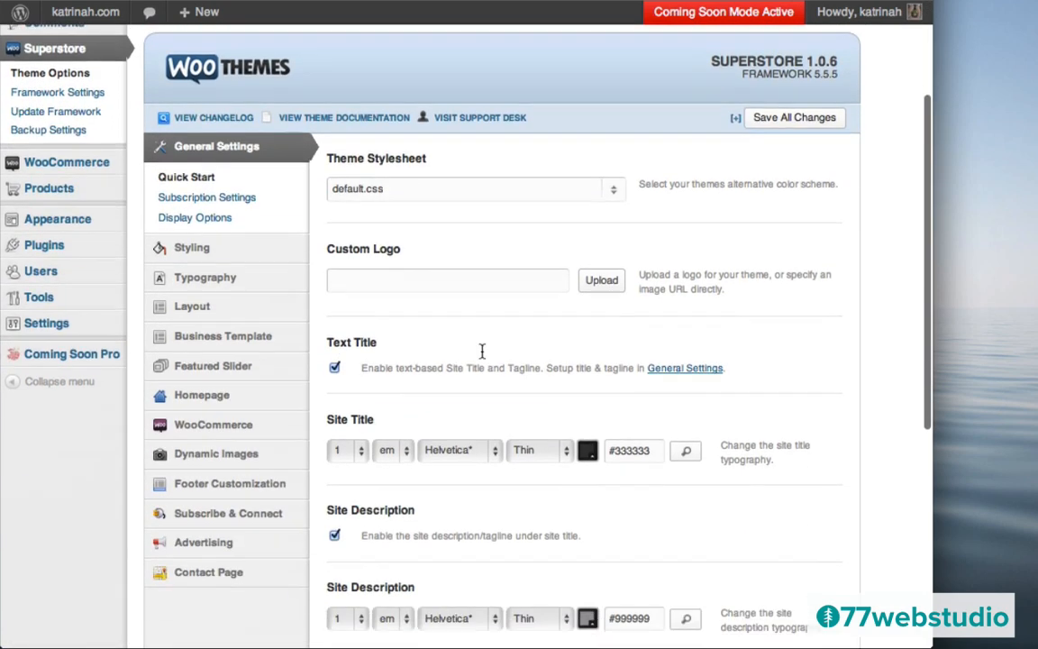
scroll(482, 352, up, 1)
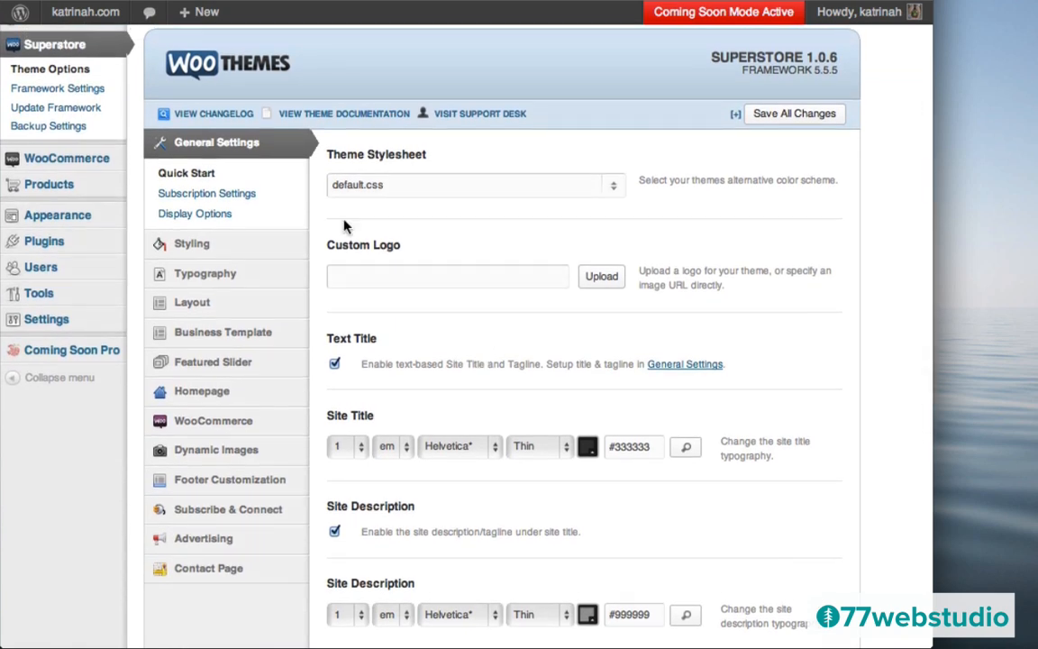
mouse_move(221, 410)
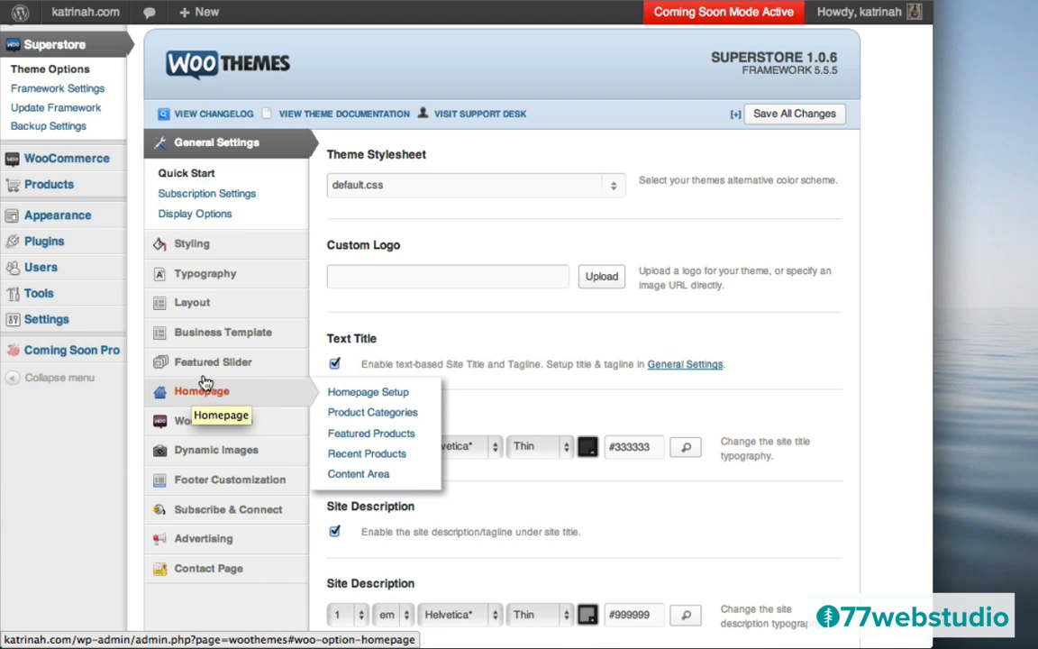
mouse_move(208, 363)
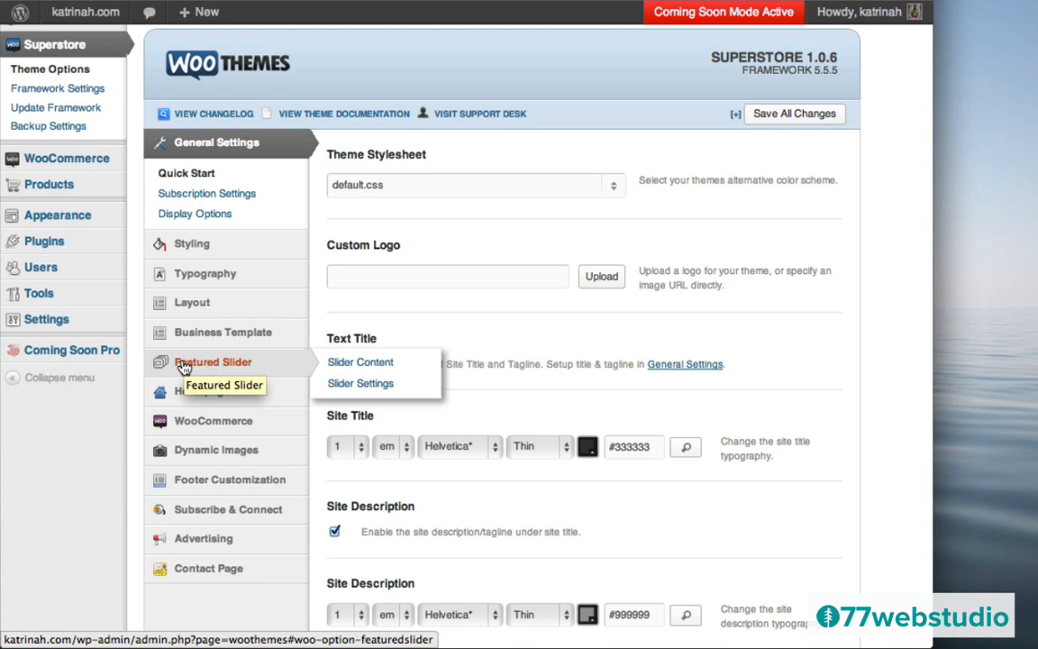
- Enable the featured slider with 2 slides, no slide group, and Newest to oldest order
click(183, 365)
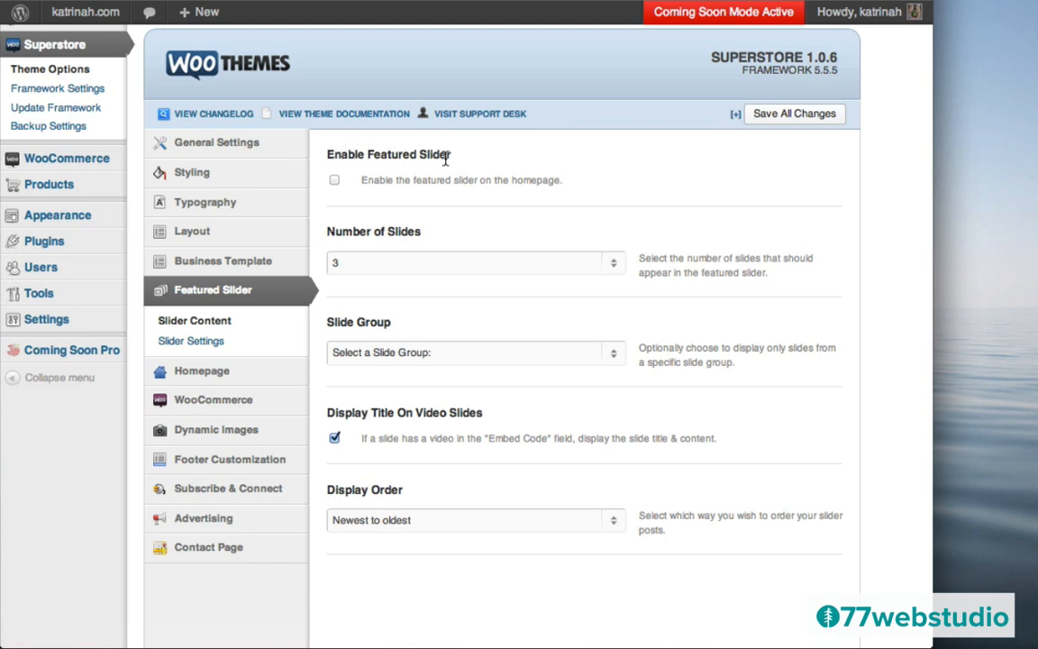
click(334, 182)
click(612, 264)
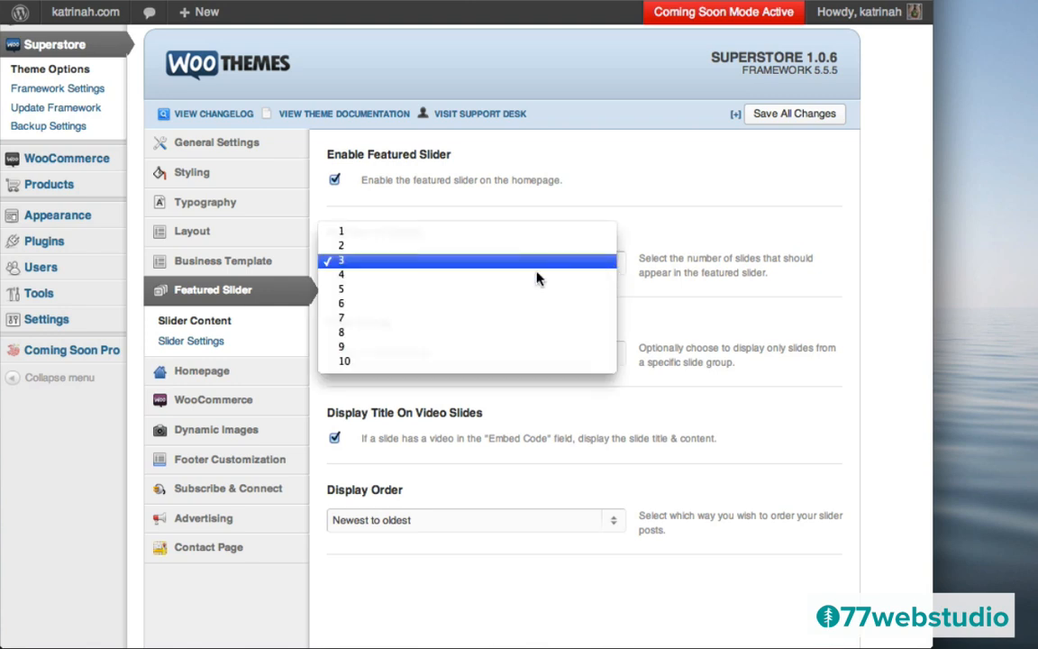
click(478, 245)
click(365, 264)
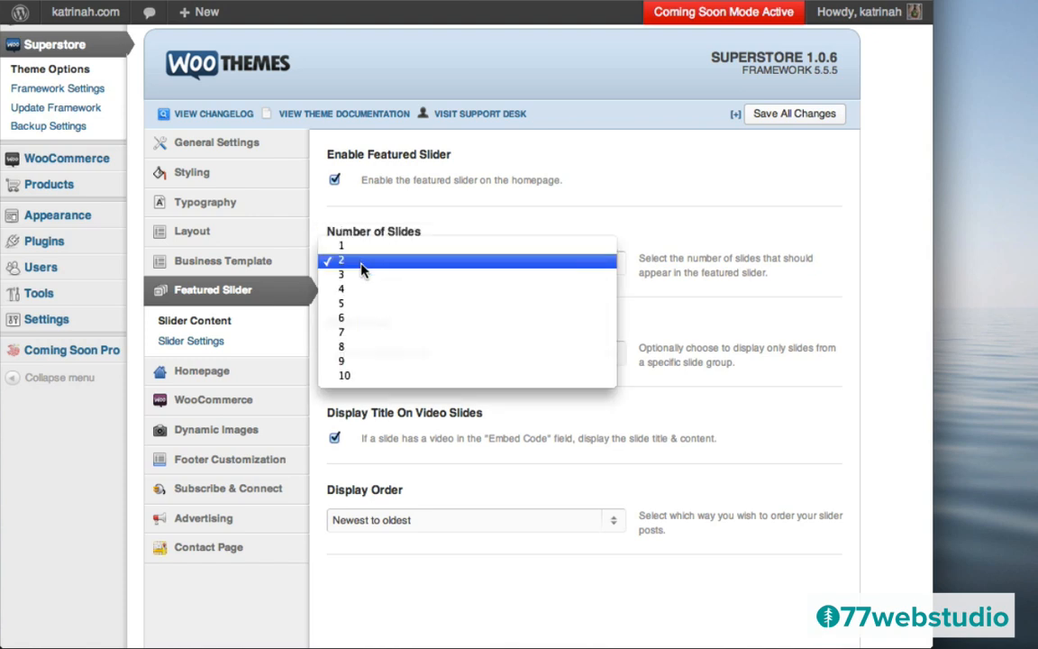
click(496, 205)
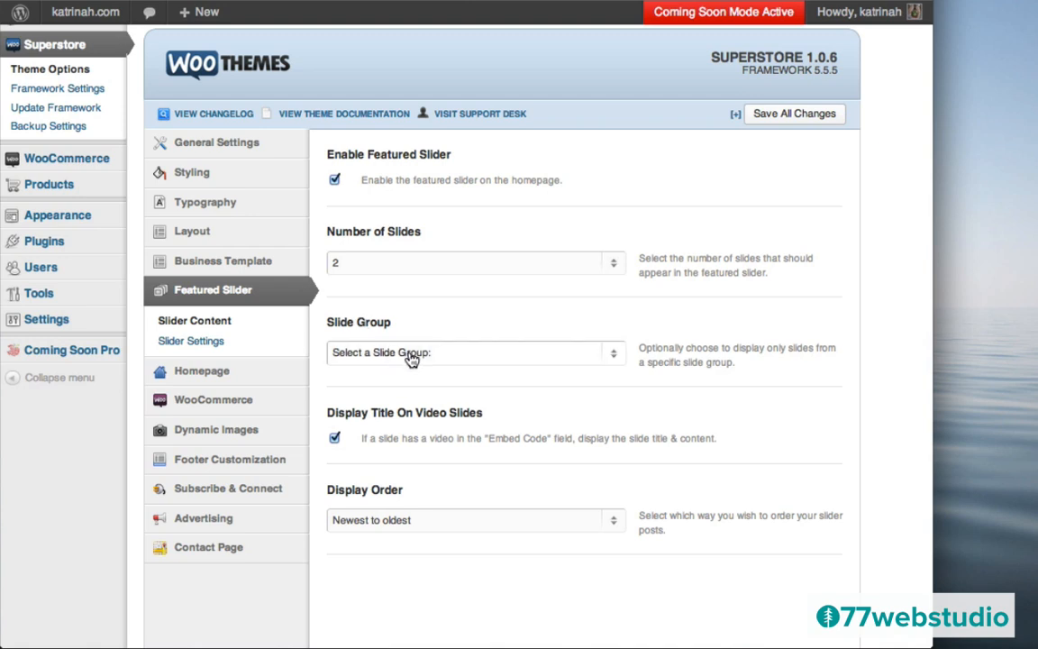
click(410, 356)
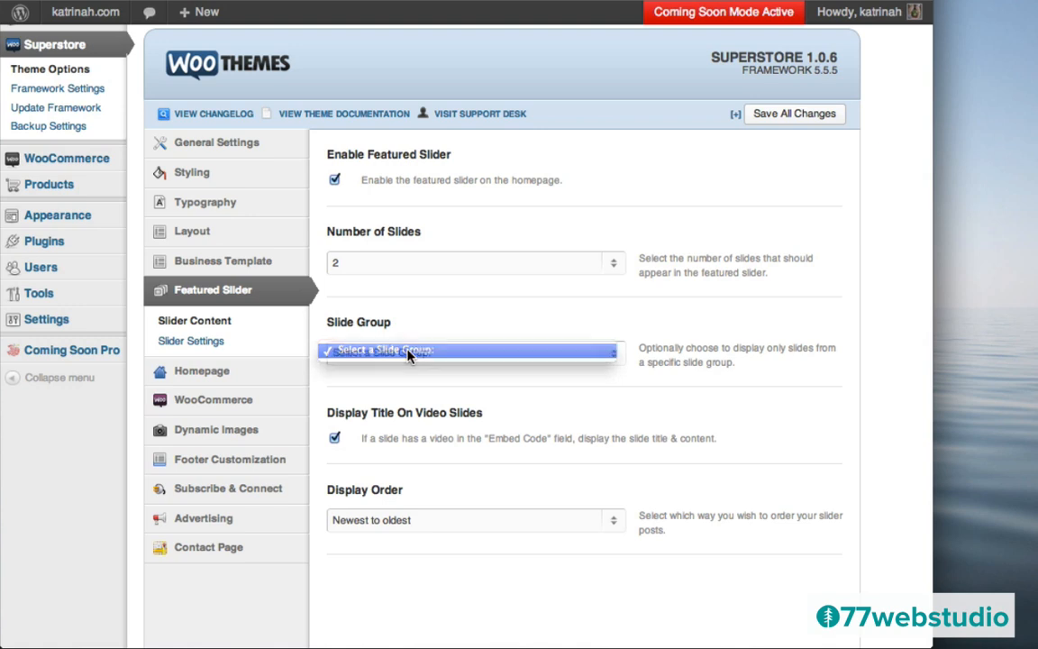
click(410, 357)
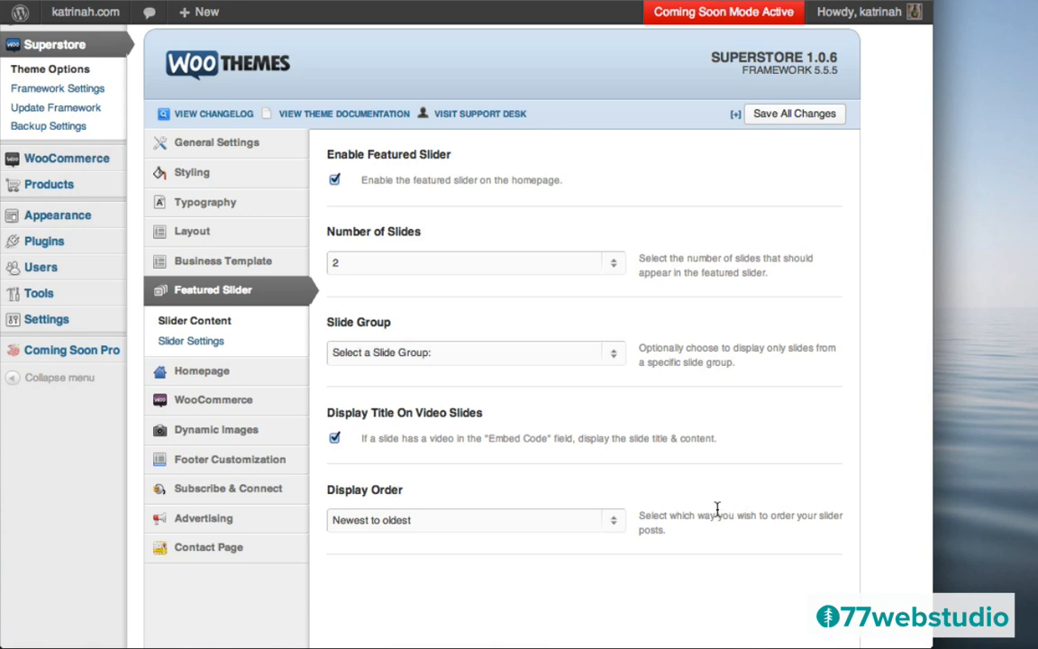
click(440, 522)
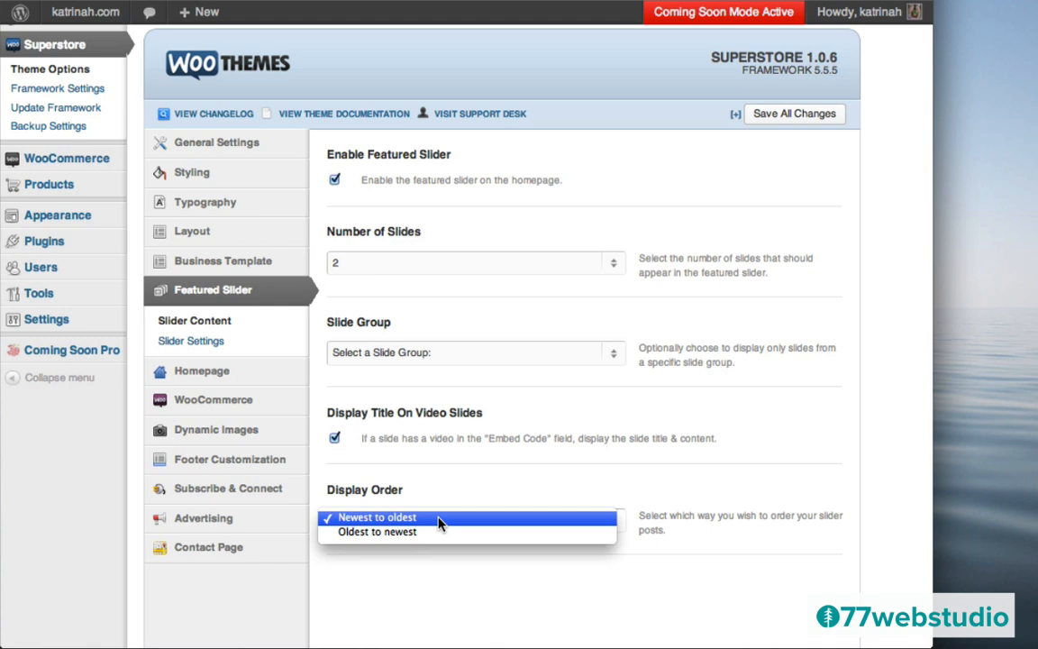
click(441, 520)
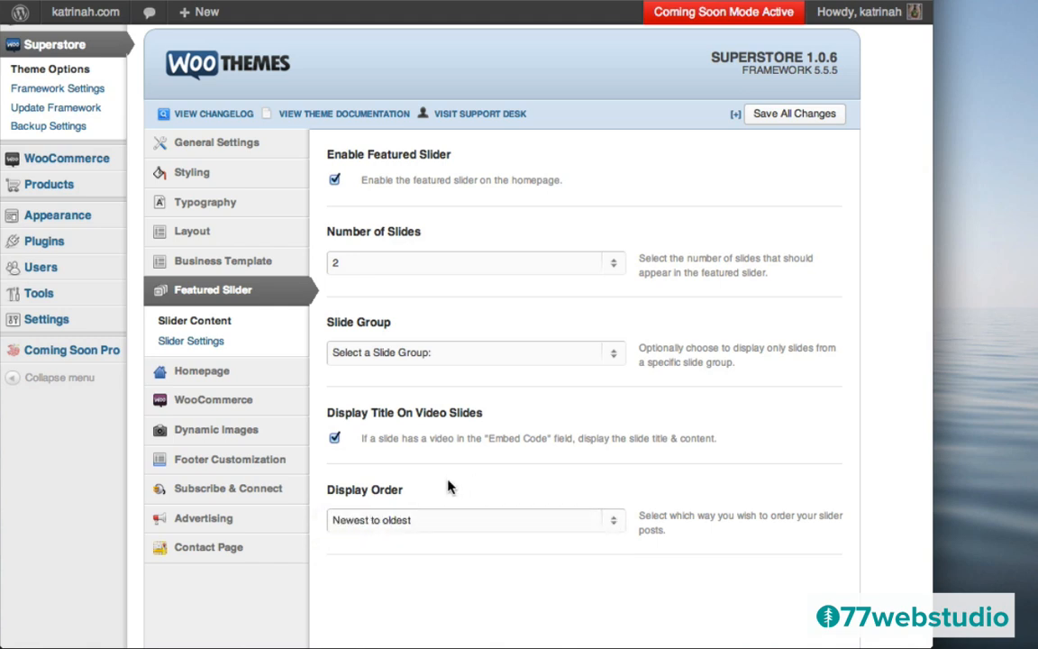
- Save all theme option changes and bring up the Homepage setup options
click(777, 115)
mouse_move(170, 377)
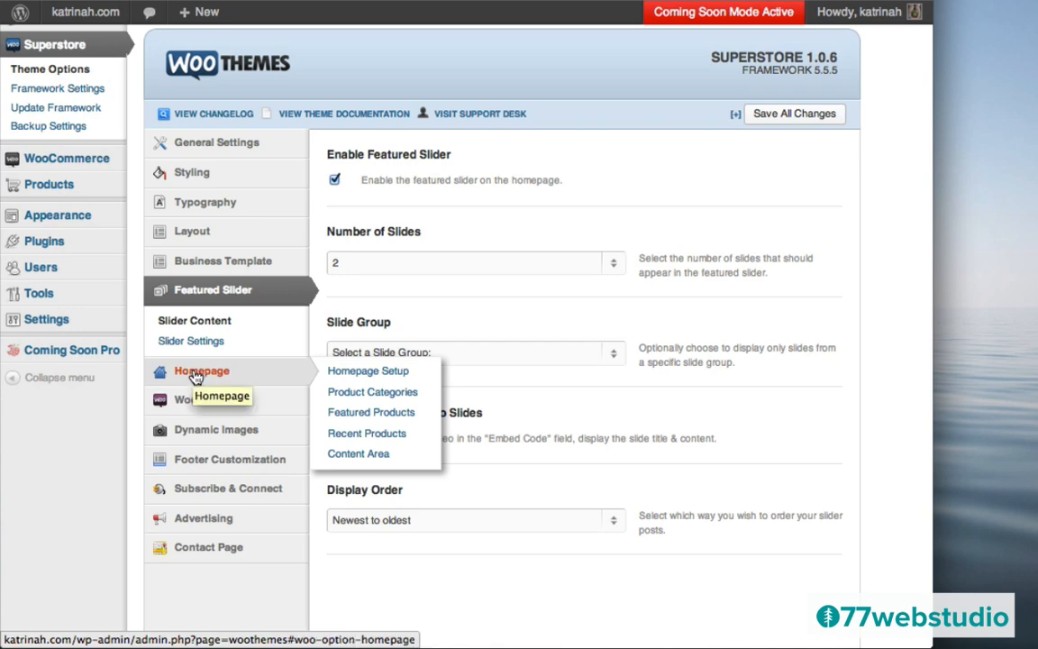
click(196, 377)
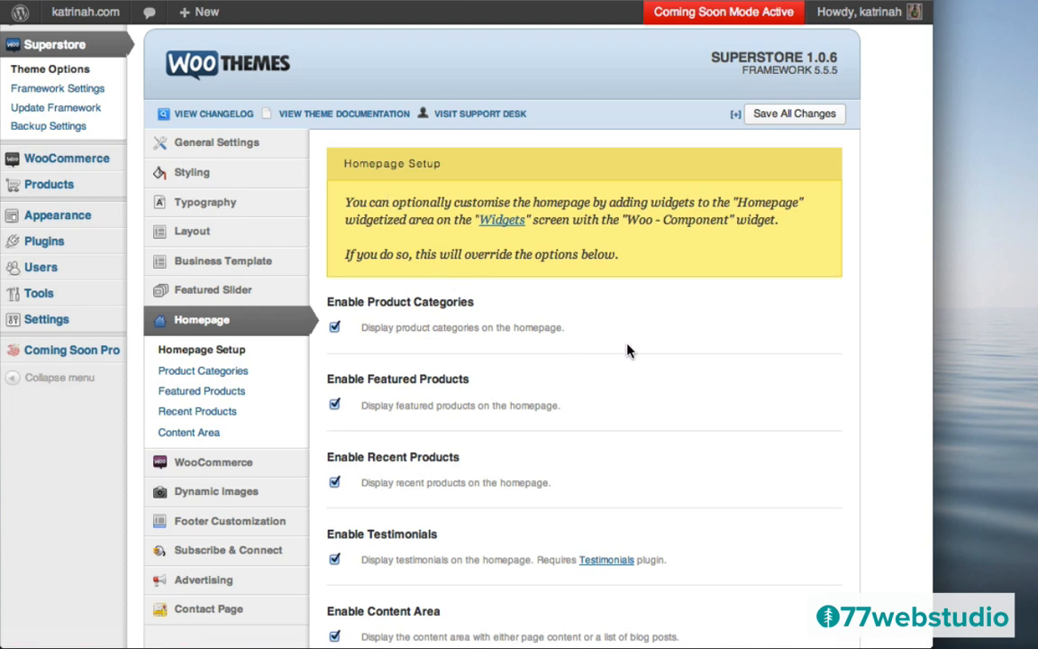
- Untick Enable Testimonials in the Superstore Homepage options and save all changes
scroll(629, 351, down, 3)
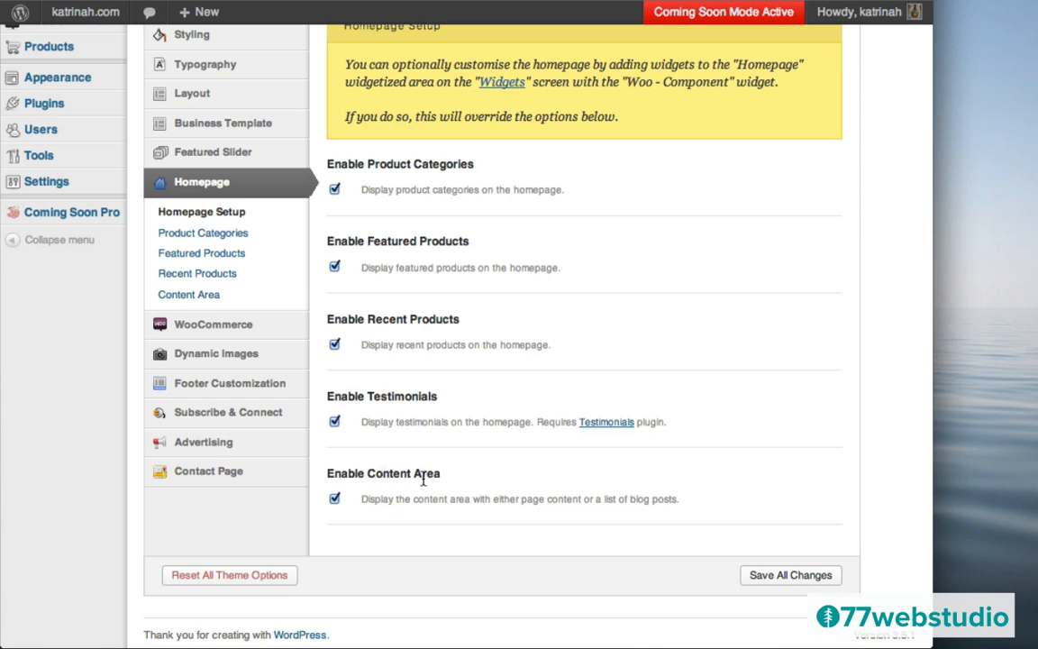
scroll(618, 354, up, 2)
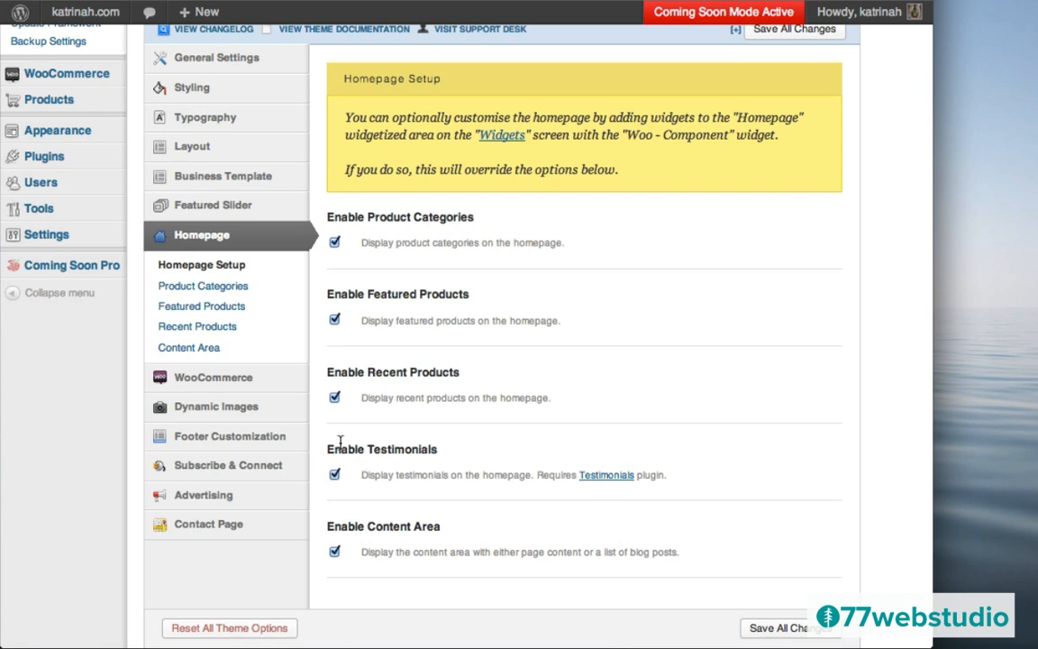
click(334, 476)
click(335, 478)
scroll(695, 309, up, 2)
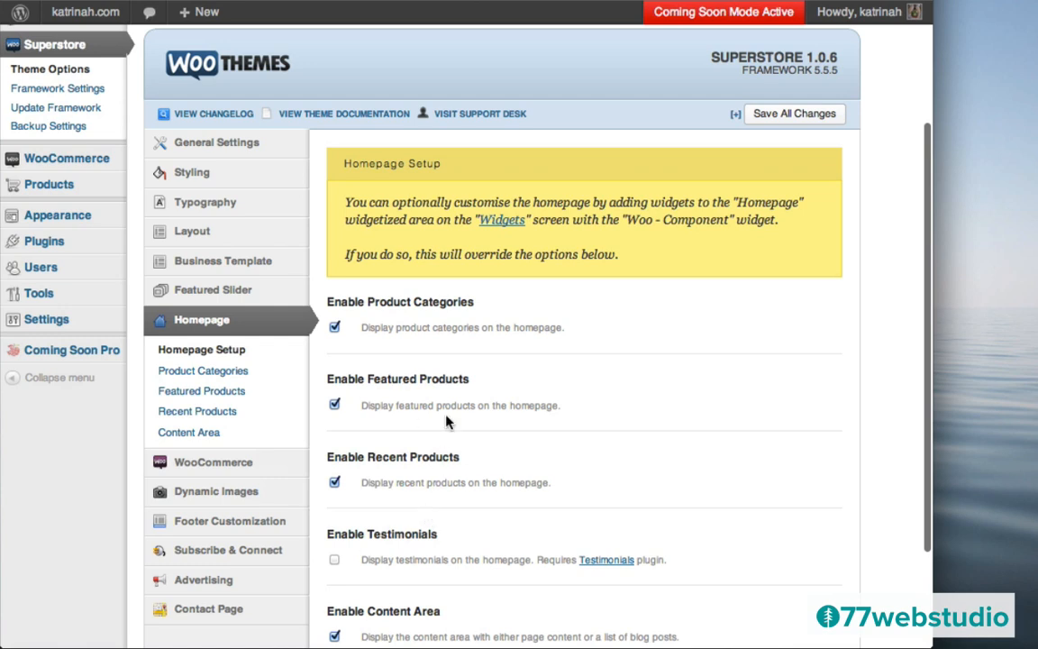
click(786, 117)
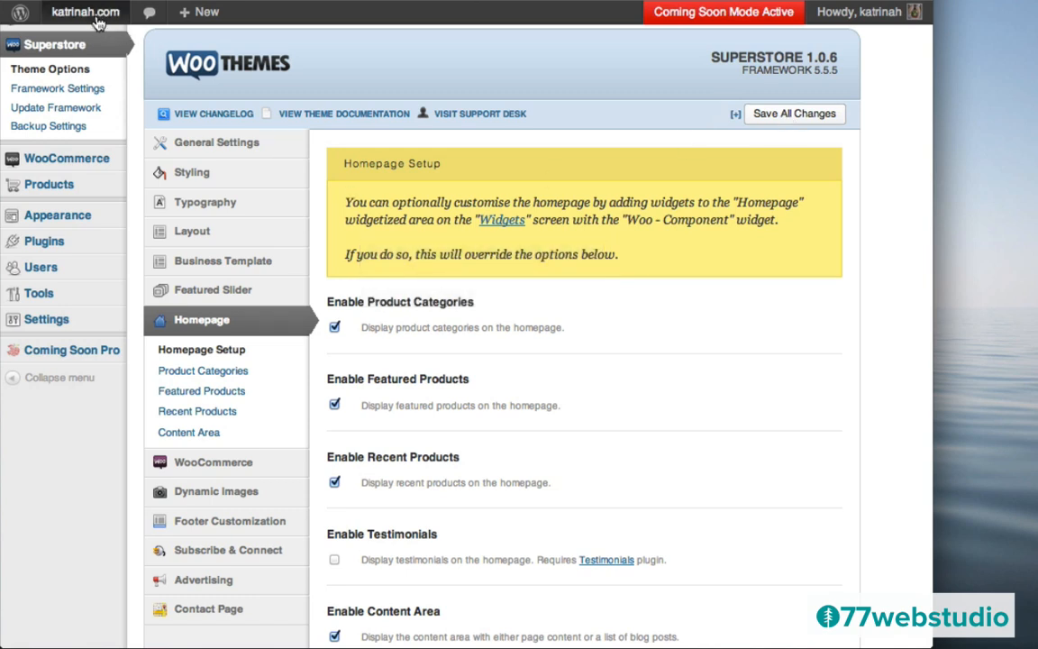
- Visit the live site, advance the slider, and scroll through the New Products section and footer
mouse_move(72, 18)
click(78, 43)
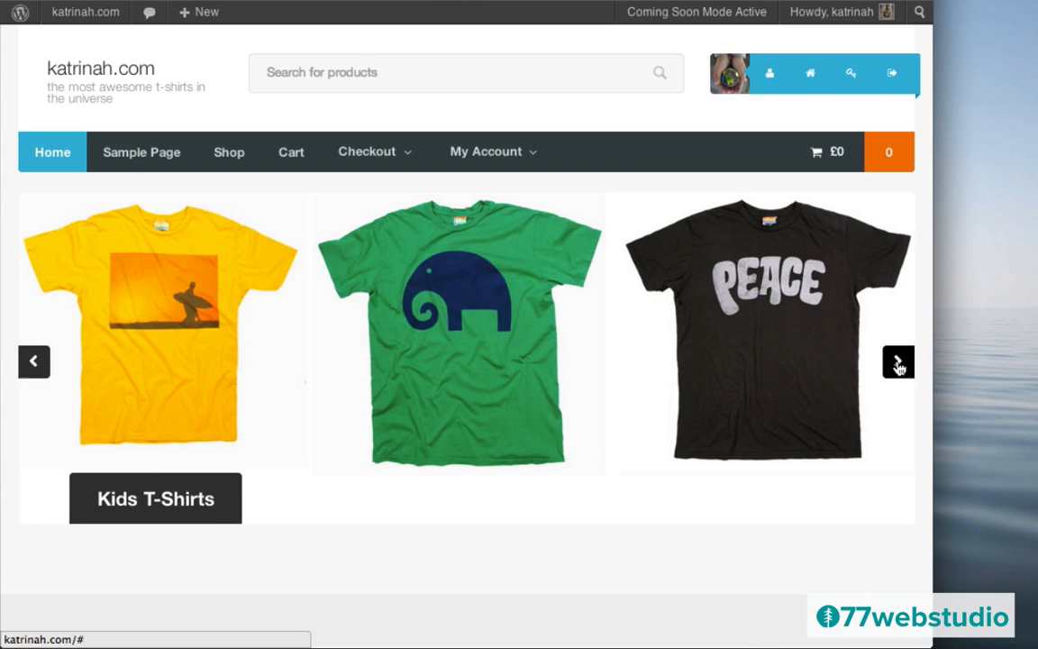
click(899, 363)
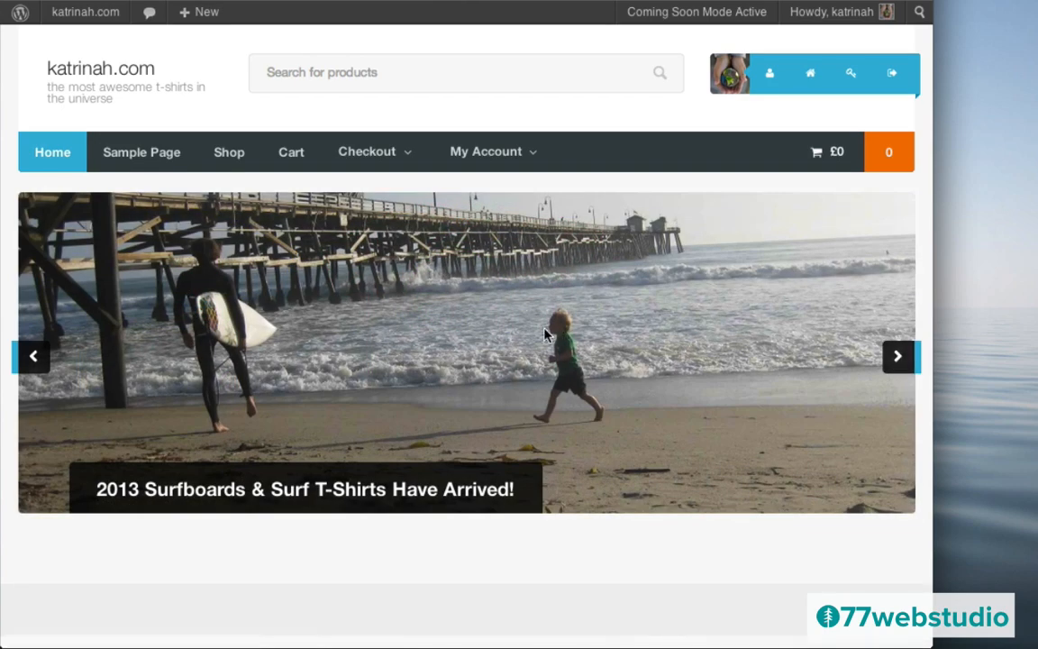
scroll(496, 332, down, 5)
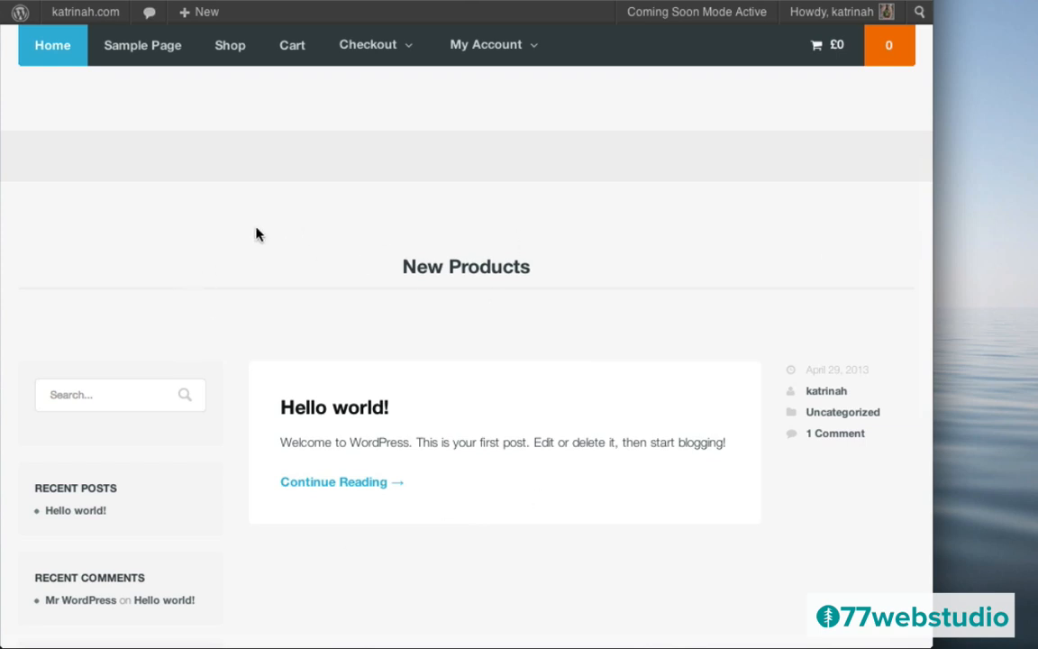
scroll(602, 301, down, 7)
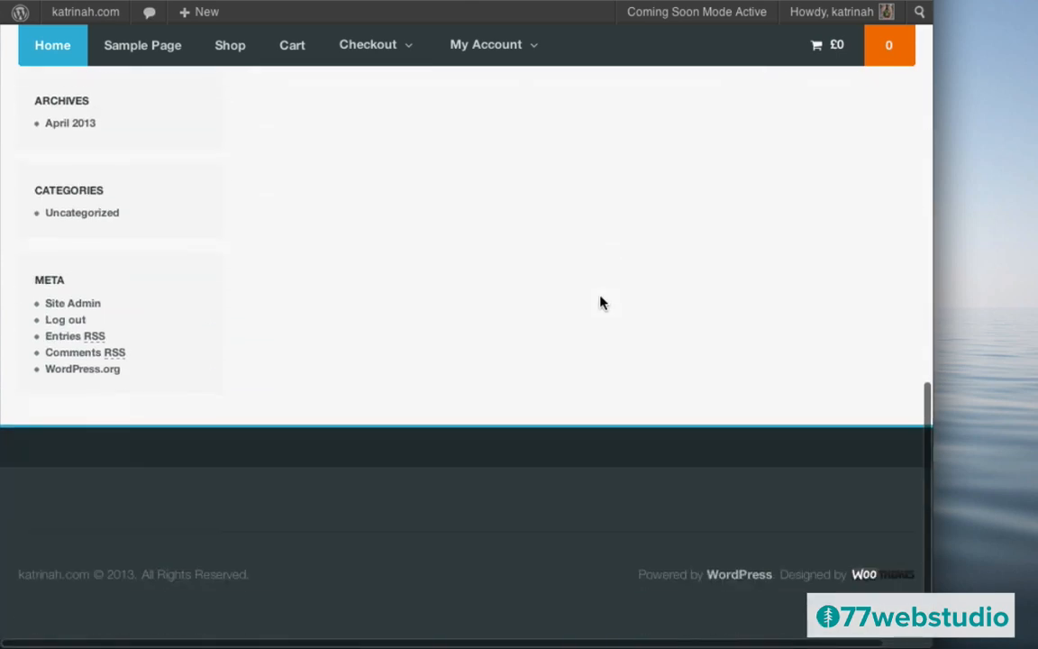
scroll(602, 303, up, 12)
scroll(602, 303, down, 5)
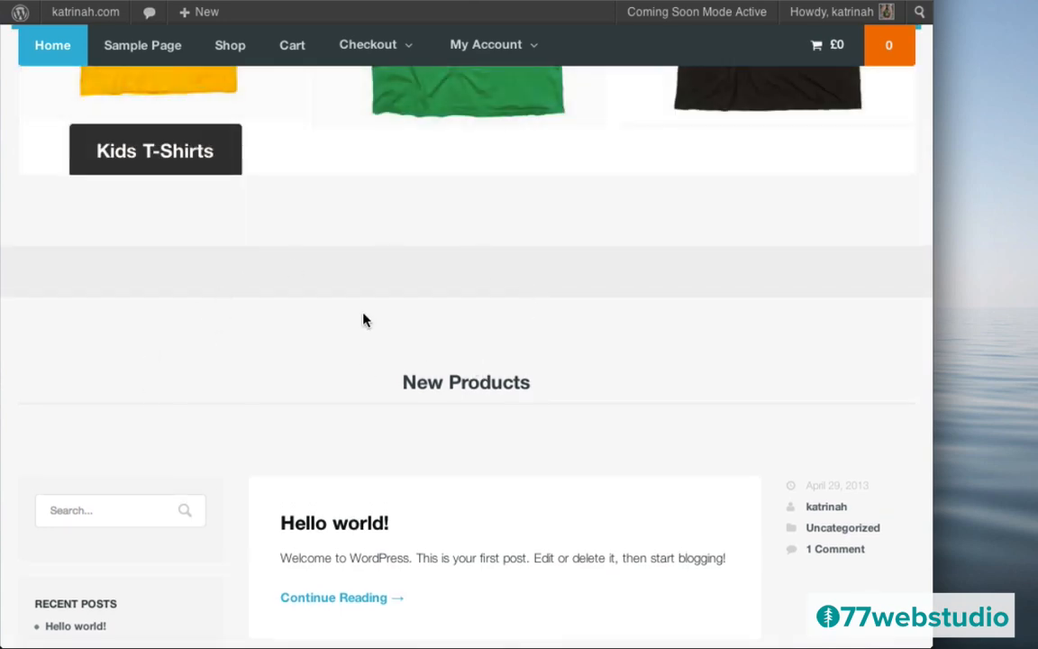
scroll(364, 320, up, 5)
mouse_move(61, 18)
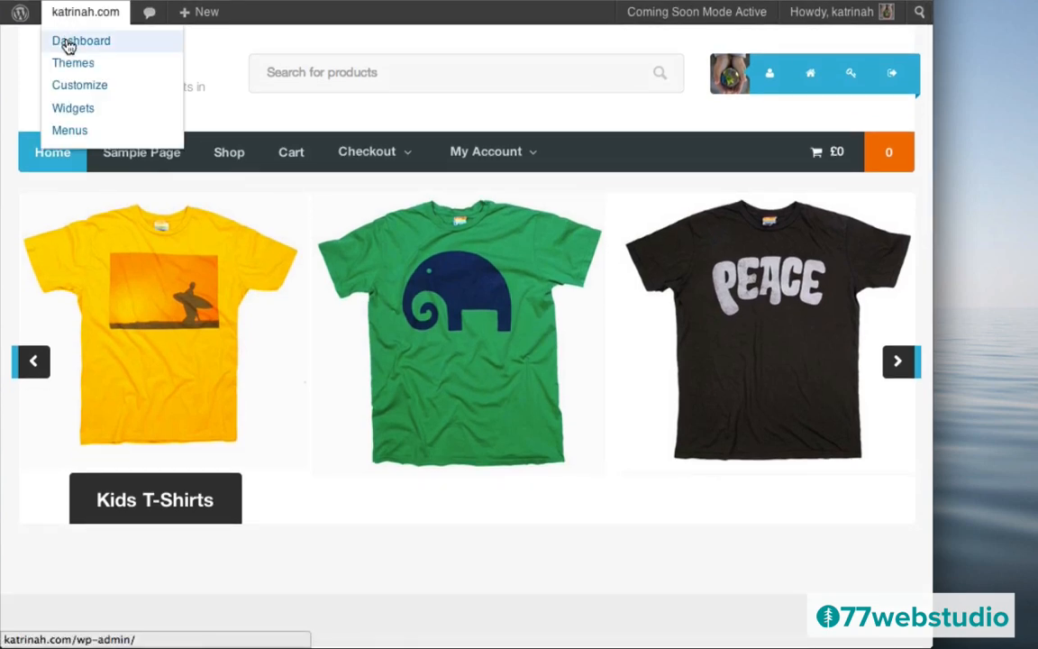
- From the dashboard, add a new product titled 'Peace II T-Shirt – For Men'
click(69, 45)
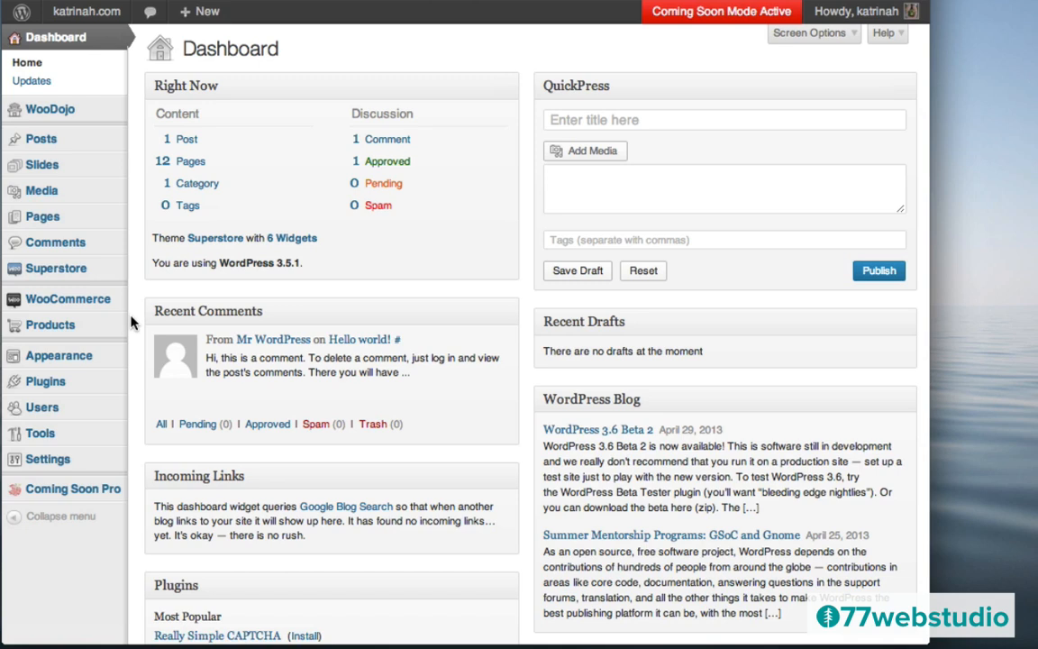
mouse_move(46, 323)
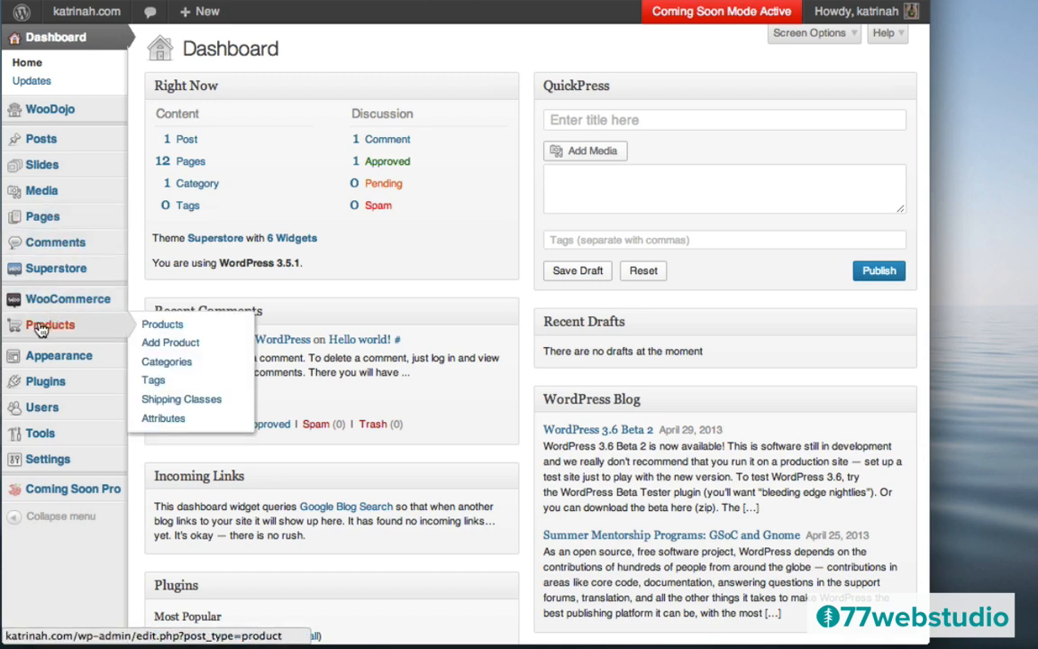
click(45, 328)
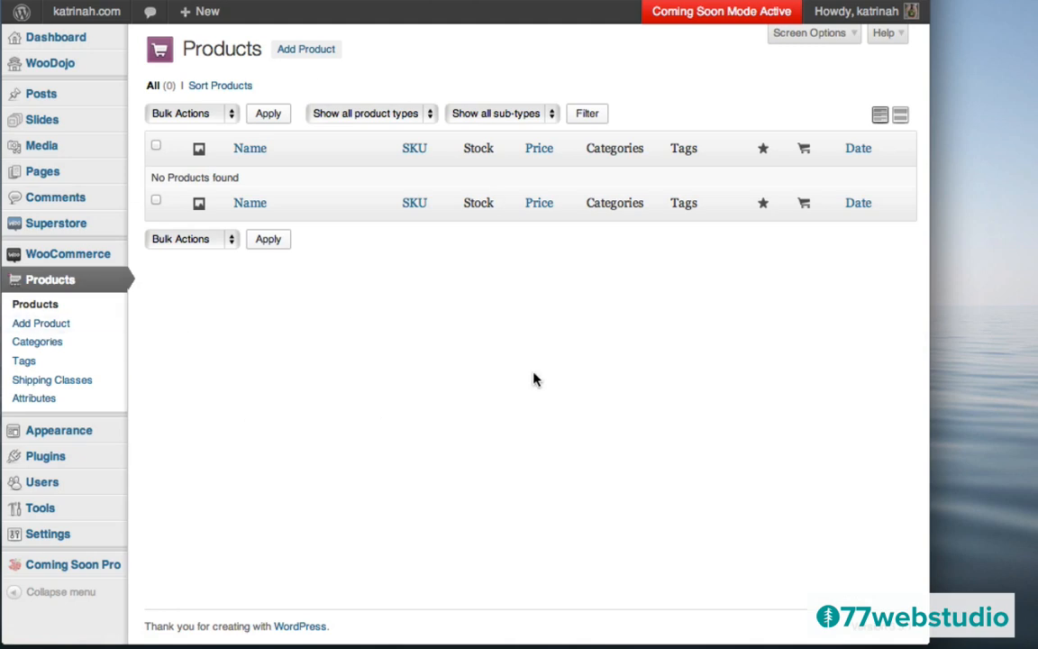
click(304, 51)
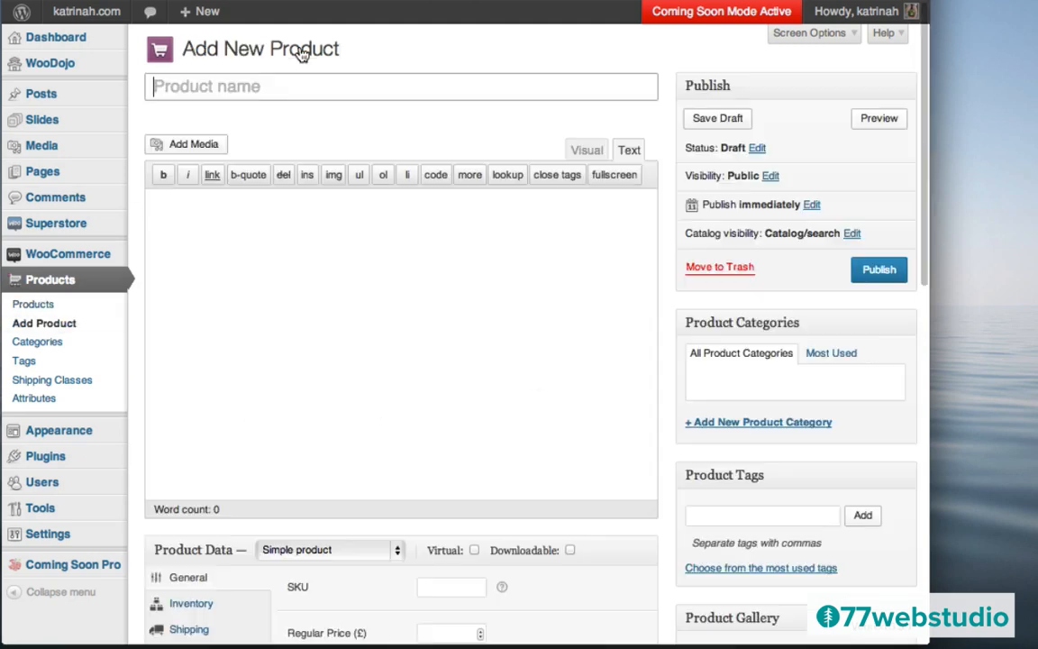
click(201, 84)
text(Peace II T-Shirt – For Men)
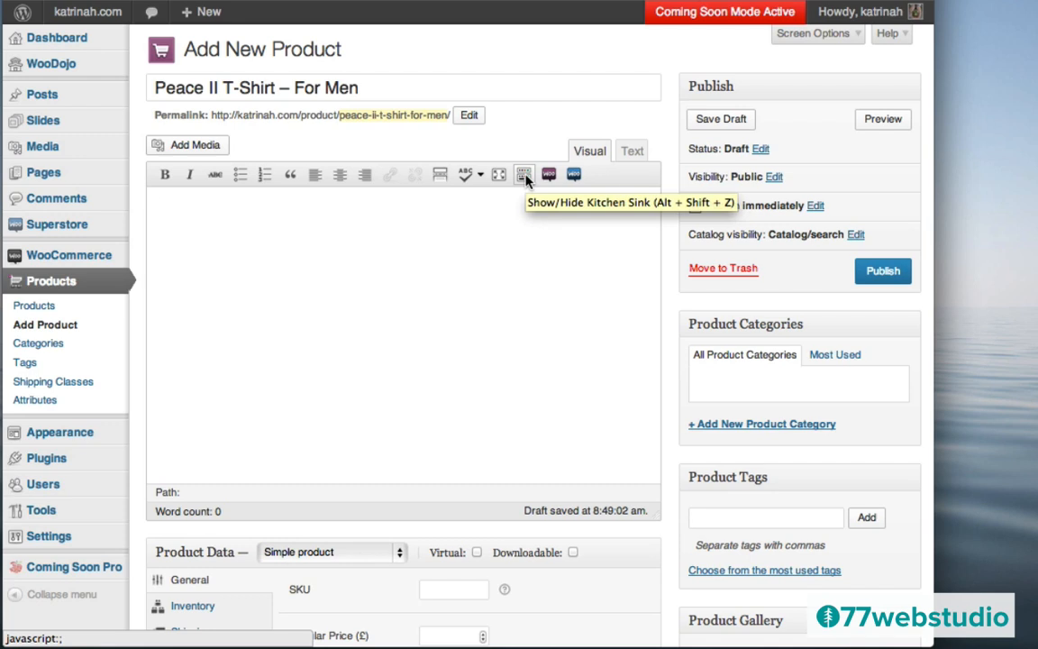
- Paste the Lorem ipsum description and make its lead-in 'Peace II – for Men' bold
click(525, 176)
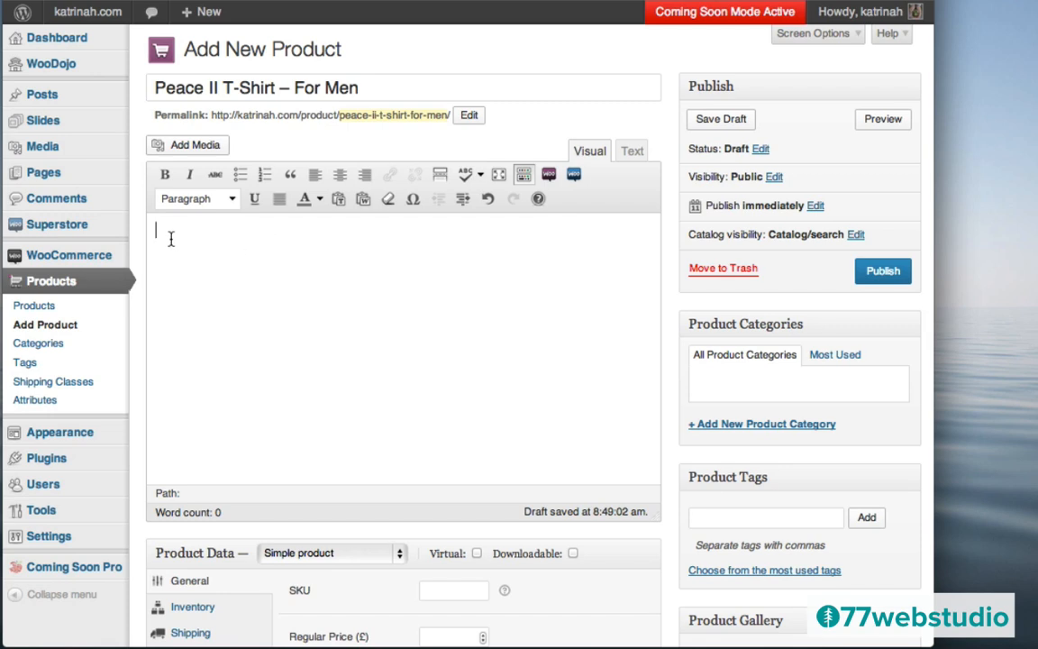
text(Peace II – for Men | Lorem ipsum dolor sit amet, consectetur adipisicing elit, sed do eiusmod tempor incididunt ut labore et dolore magna aliqua. Ut enim ad minim veniam, quis nostrud exercitation ullamco laboris nisi ut aliquip ex ea commodo consequat.)
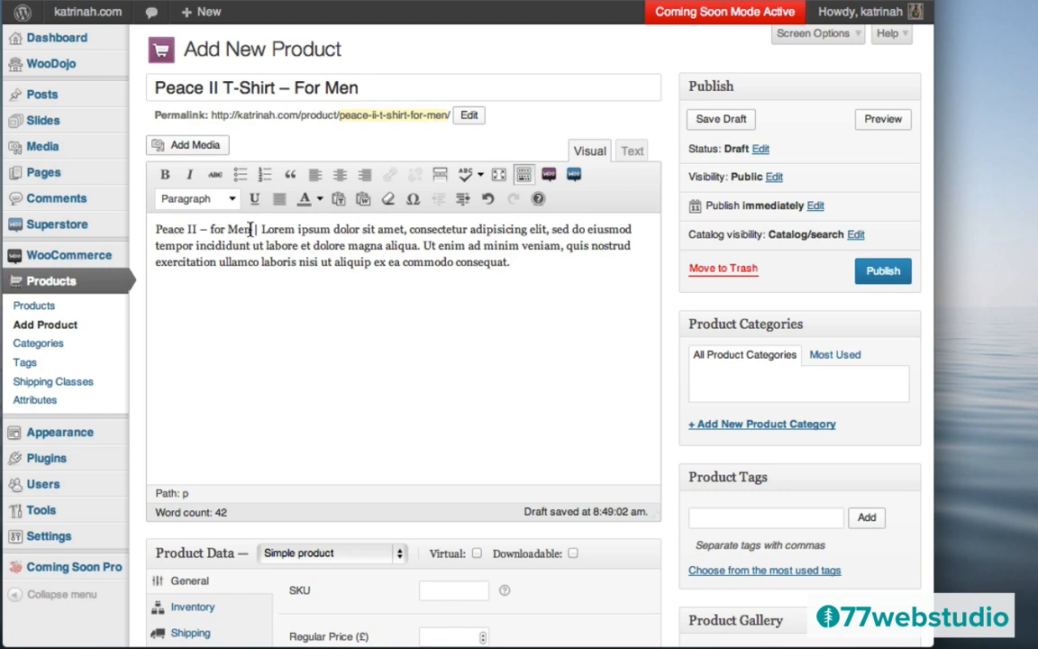
drag(251, 229, 156, 229)
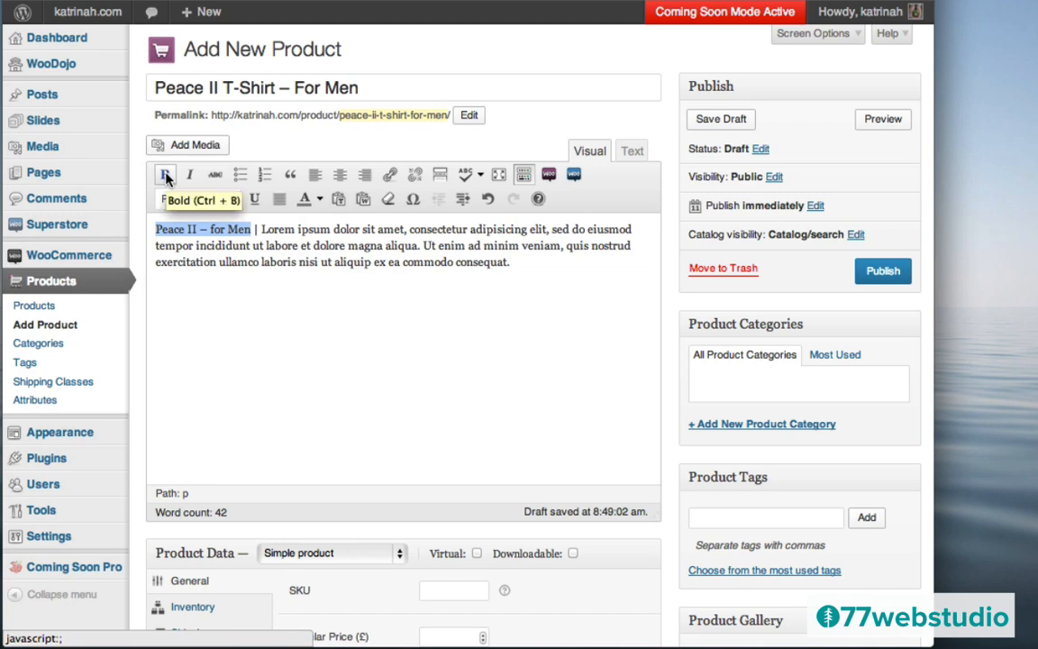
click(166, 176)
click(250, 255)
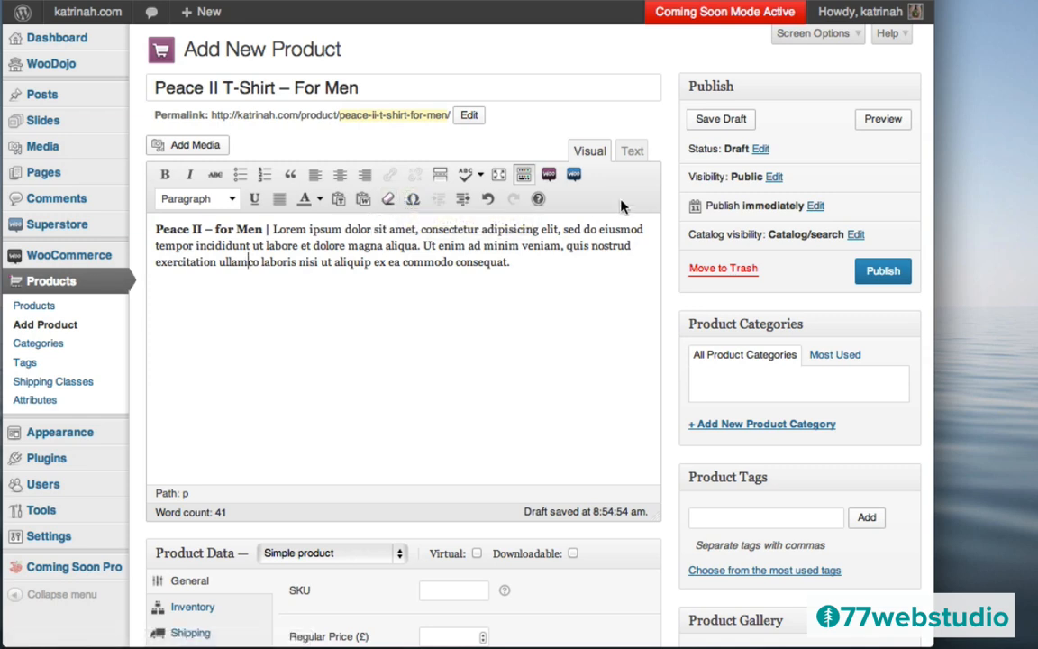
- Check the strong tag in the Text view, then return to the Visual editor
click(633, 154)
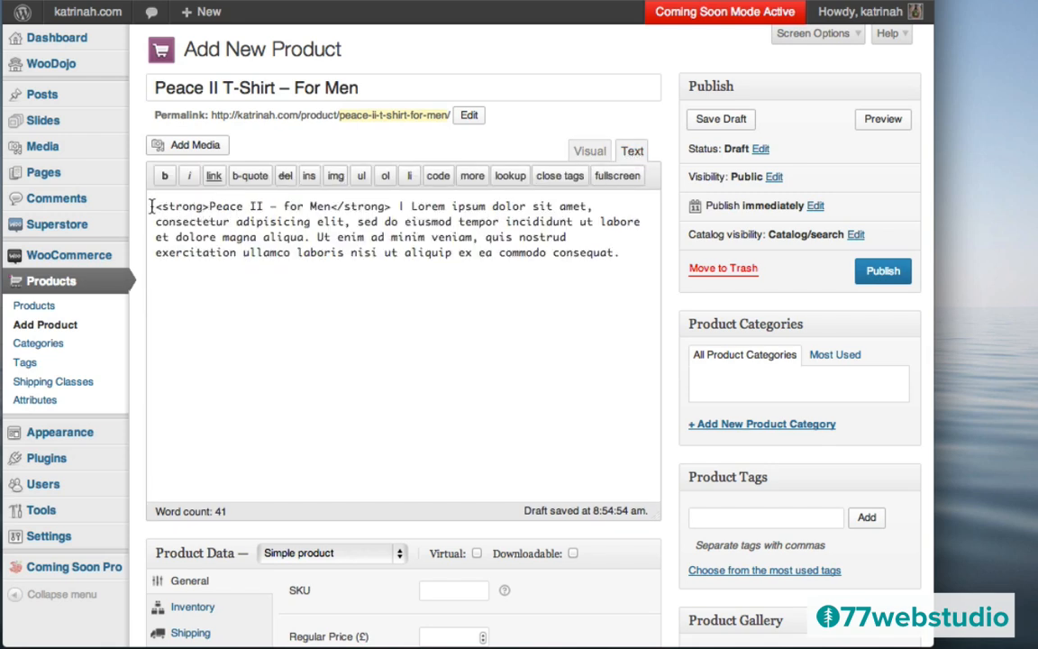
drag(156, 207, 207, 206)
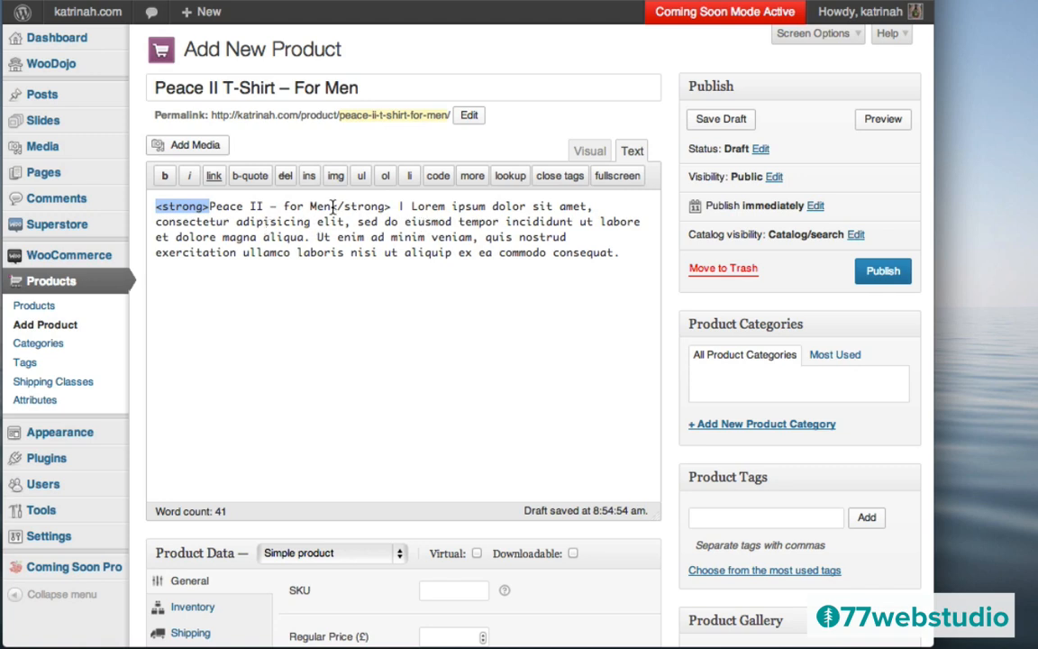
click(580, 151)
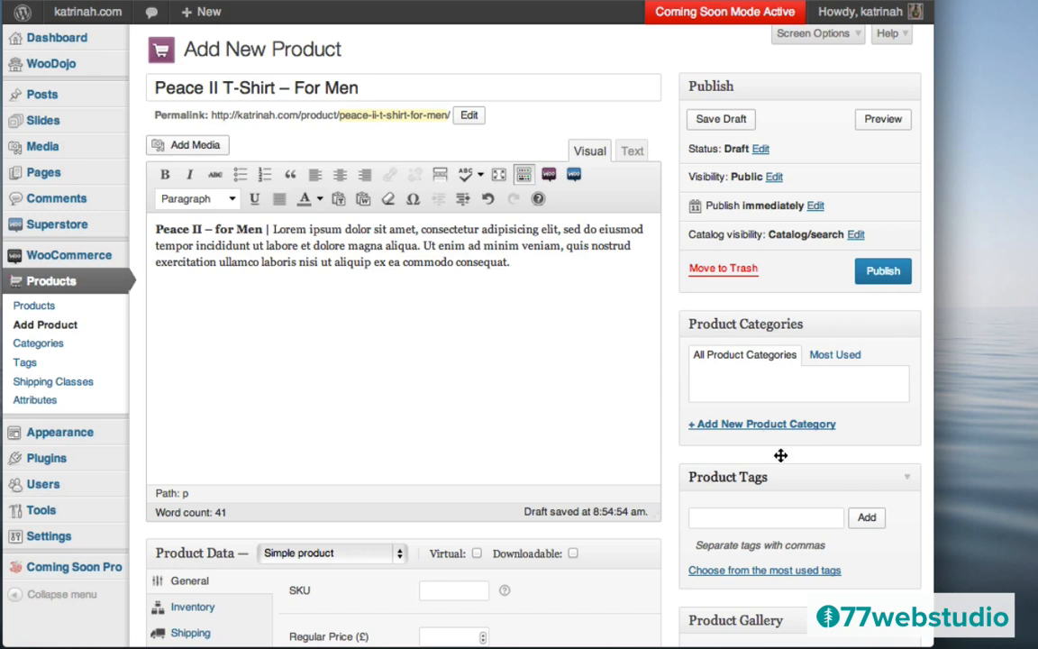
- Create a new Mens product category and assign it to the product
click(725, 425)
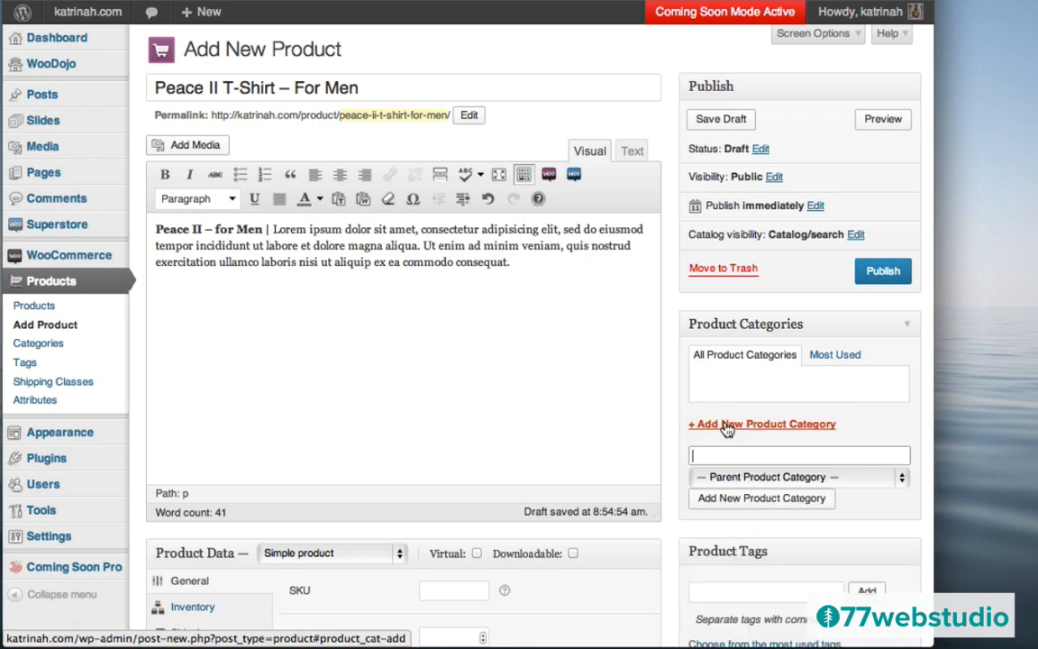
text(Mens)
click(745, 501)
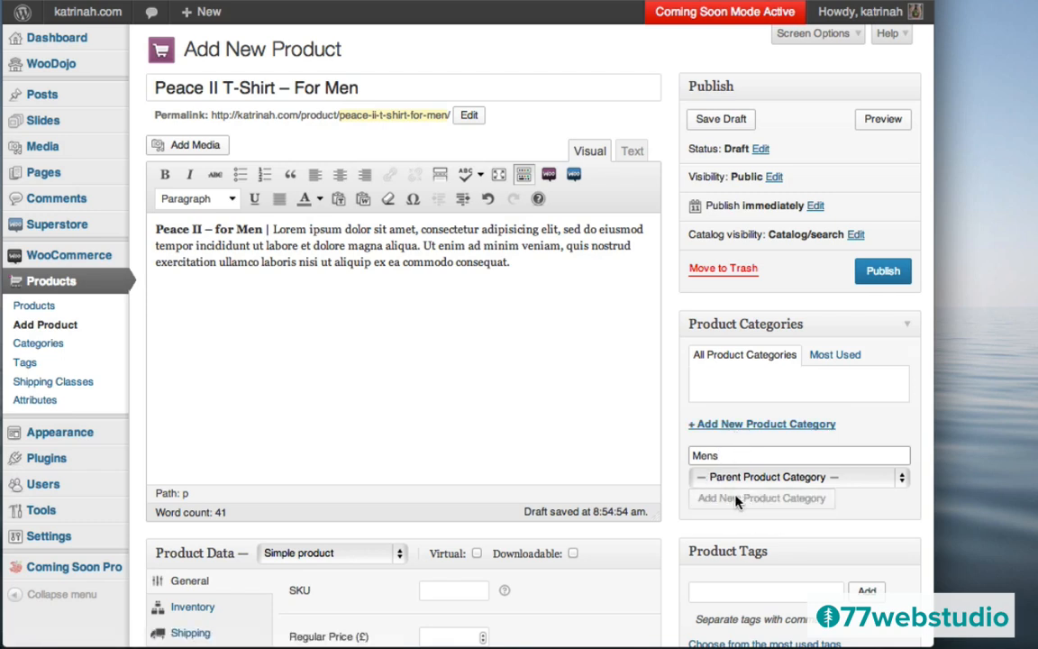
scroll(680, 466, down, 4)
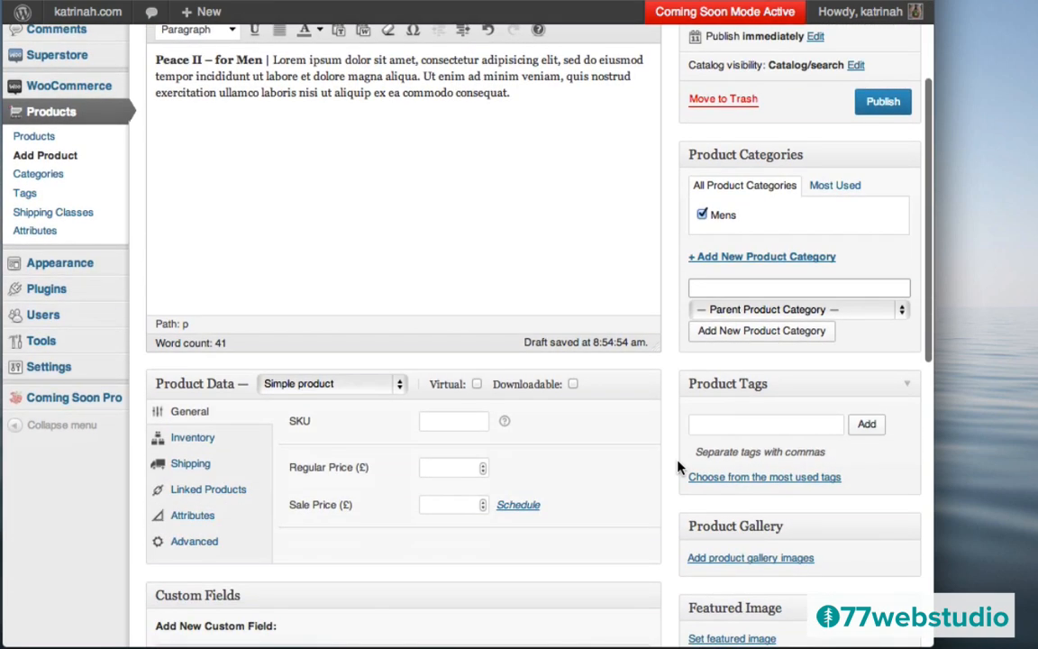
- Add Peace as a product tag
click(707, 423)
text(Peace)
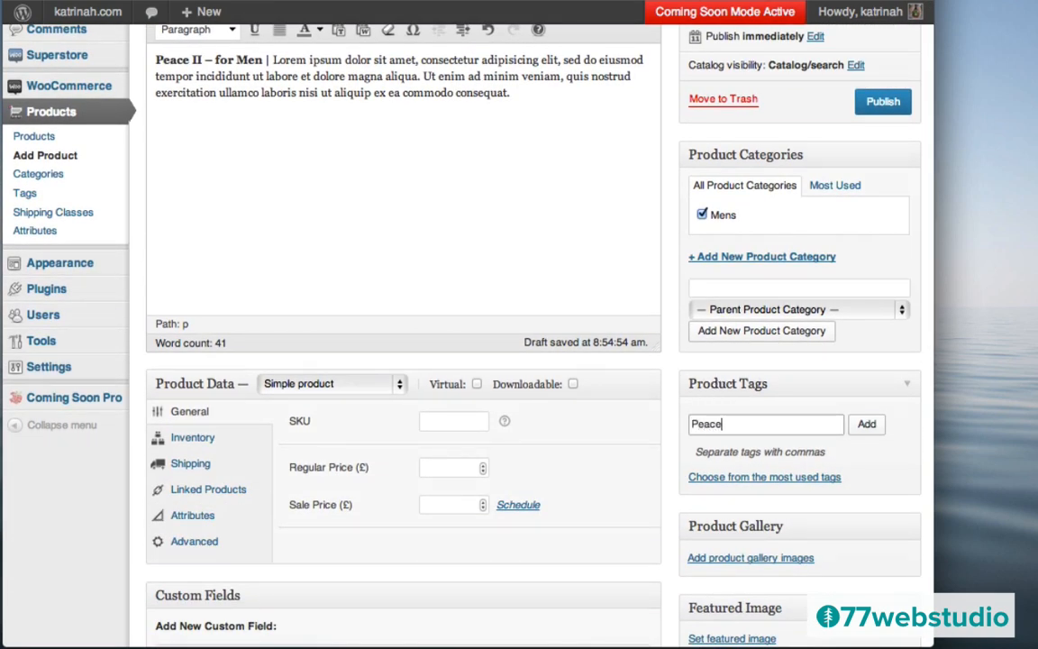
click(867, 424)
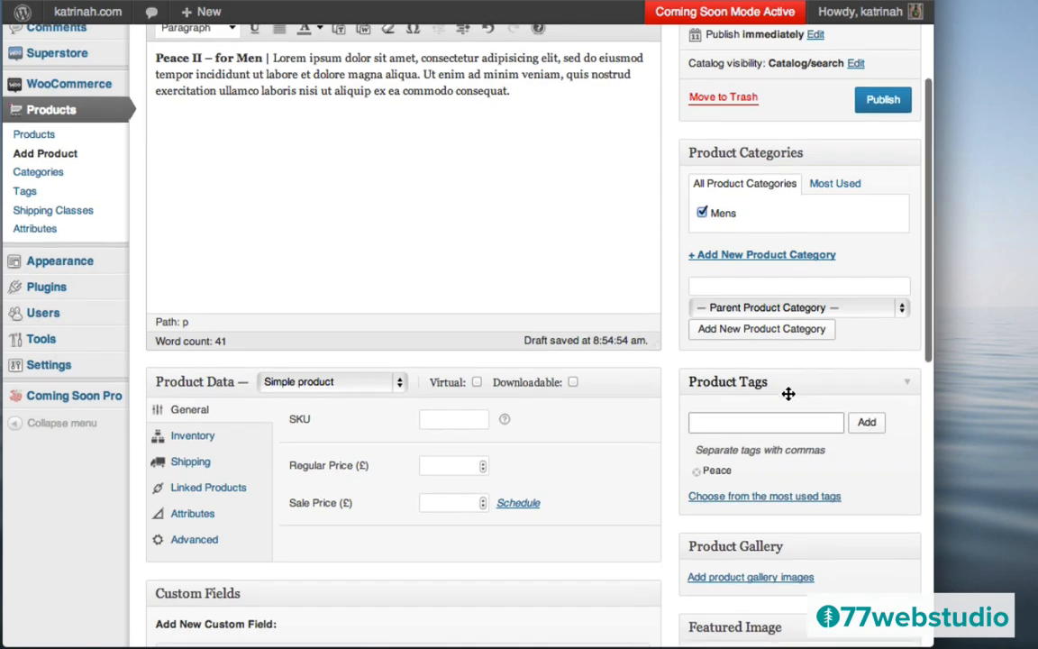
scroll(788, 397, down, 5)
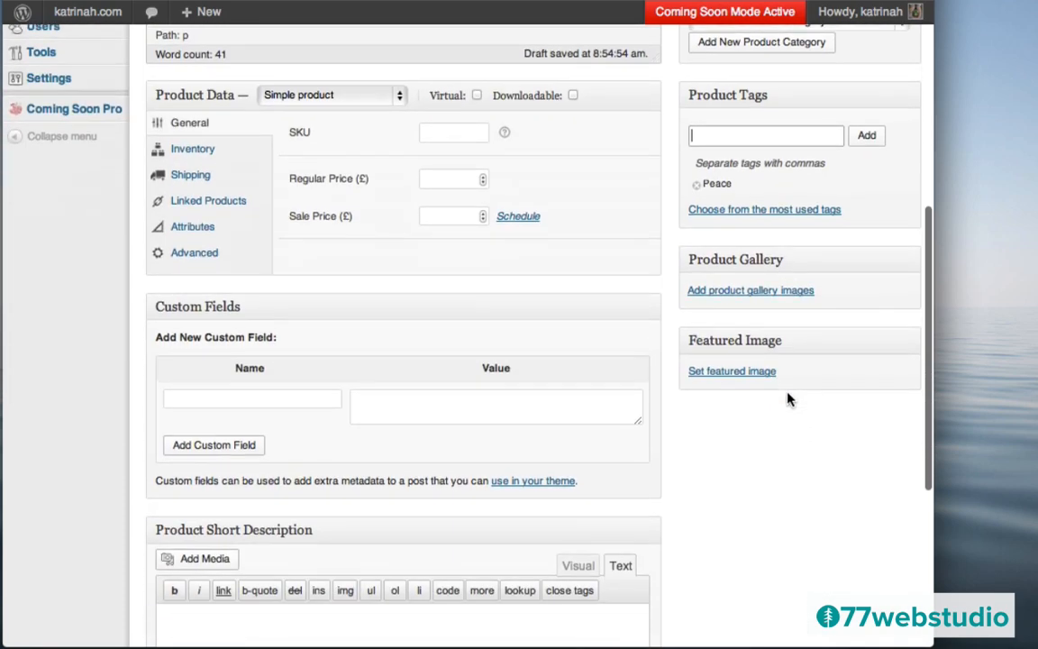
- Upload peace-t.png from the computer as the featured image candidate
click(721, 373)
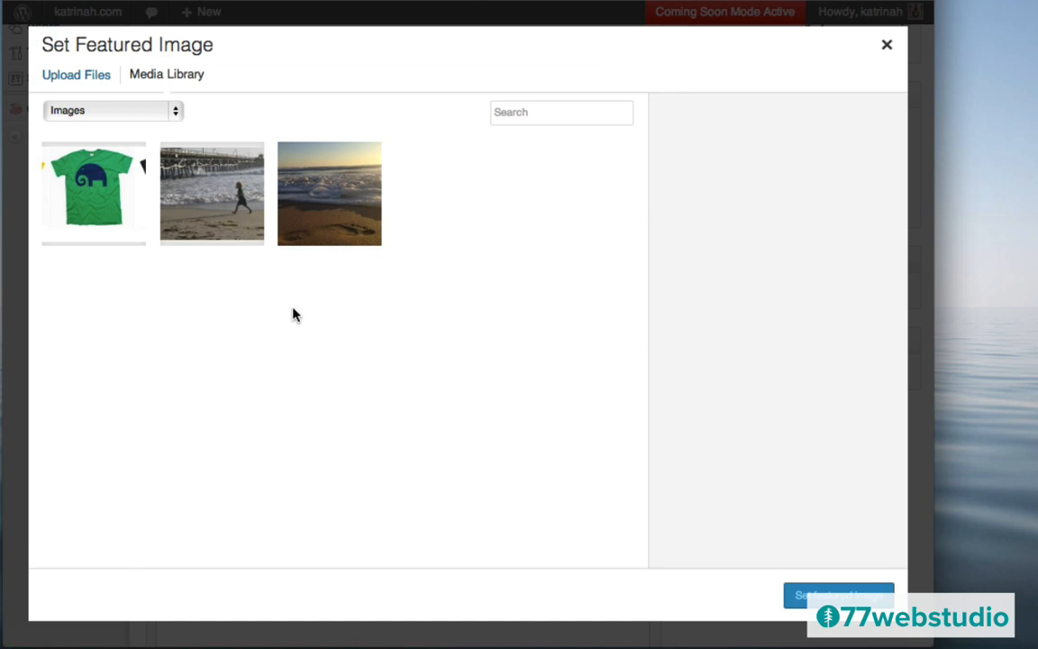
click(68, 80)
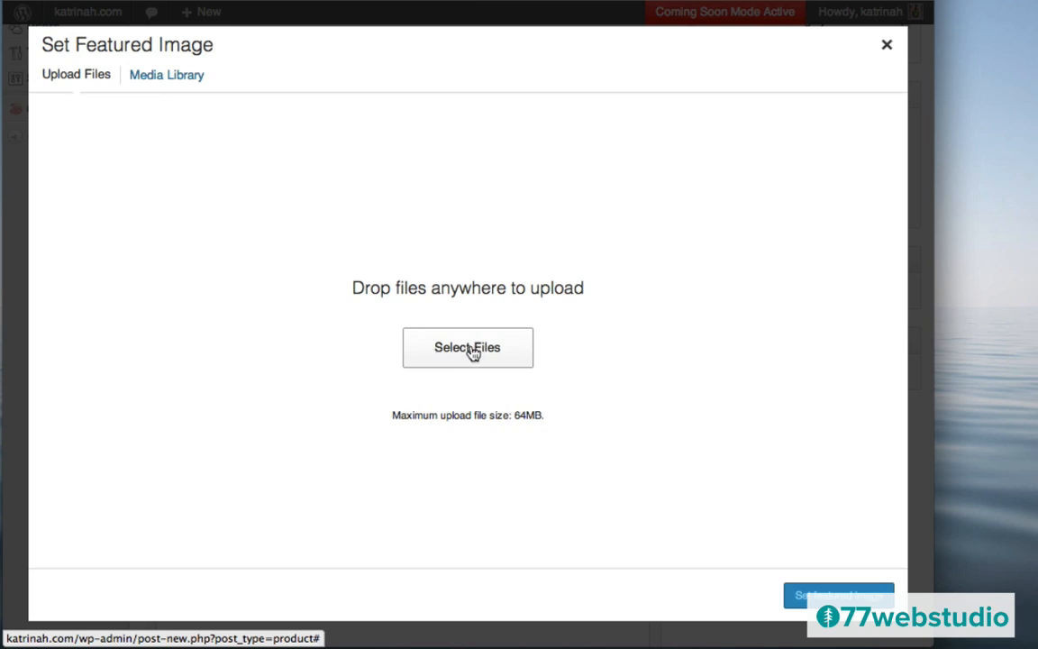
click(473, 351)
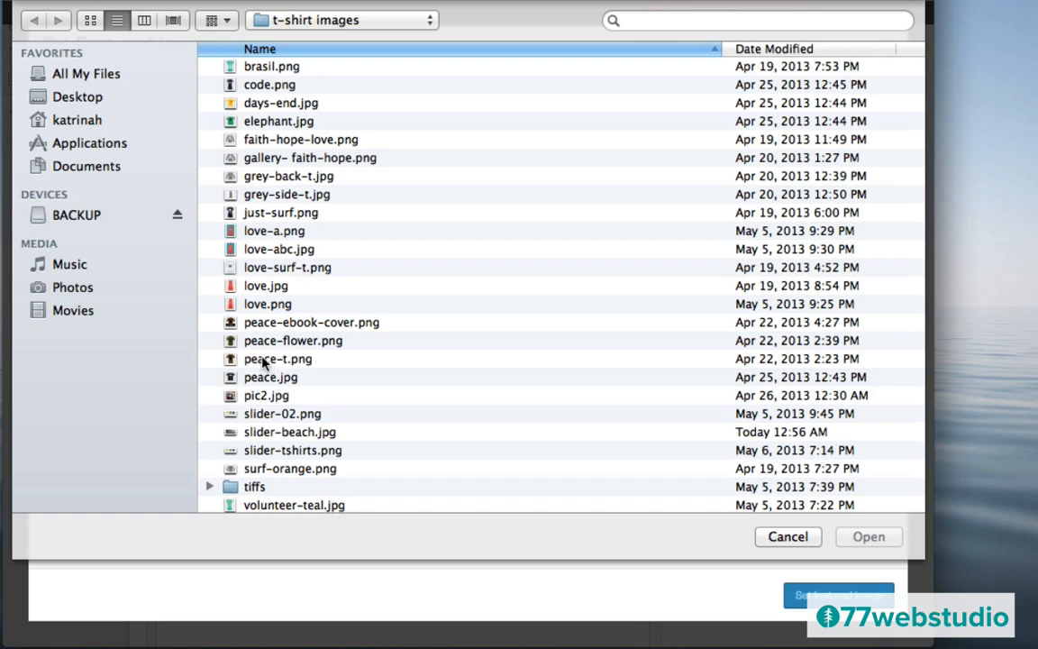
click(263, 362)
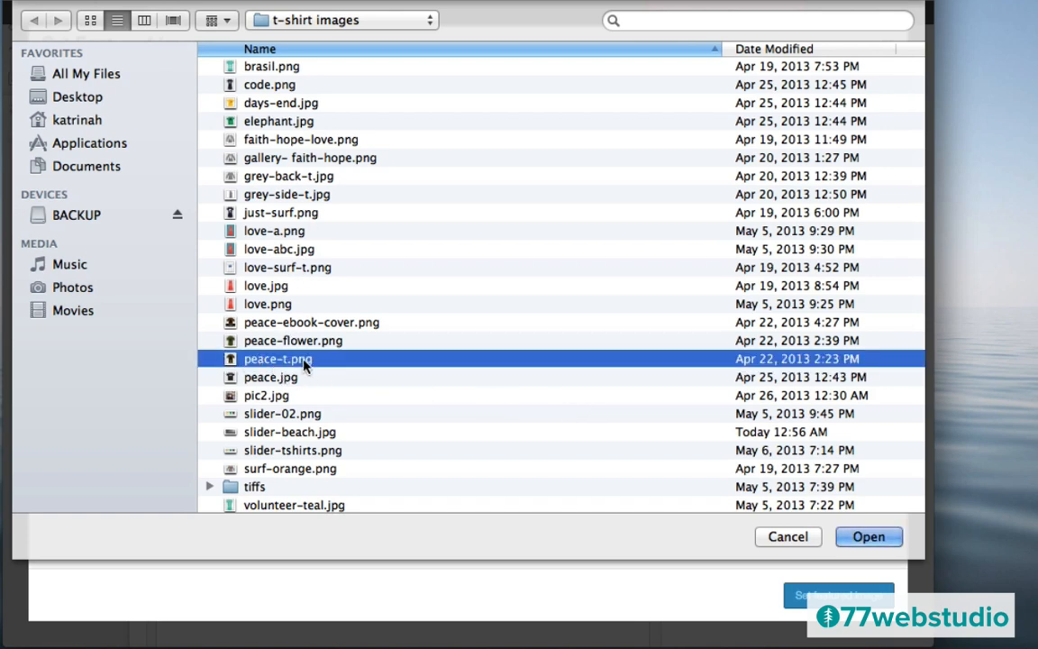
click(863, 537)
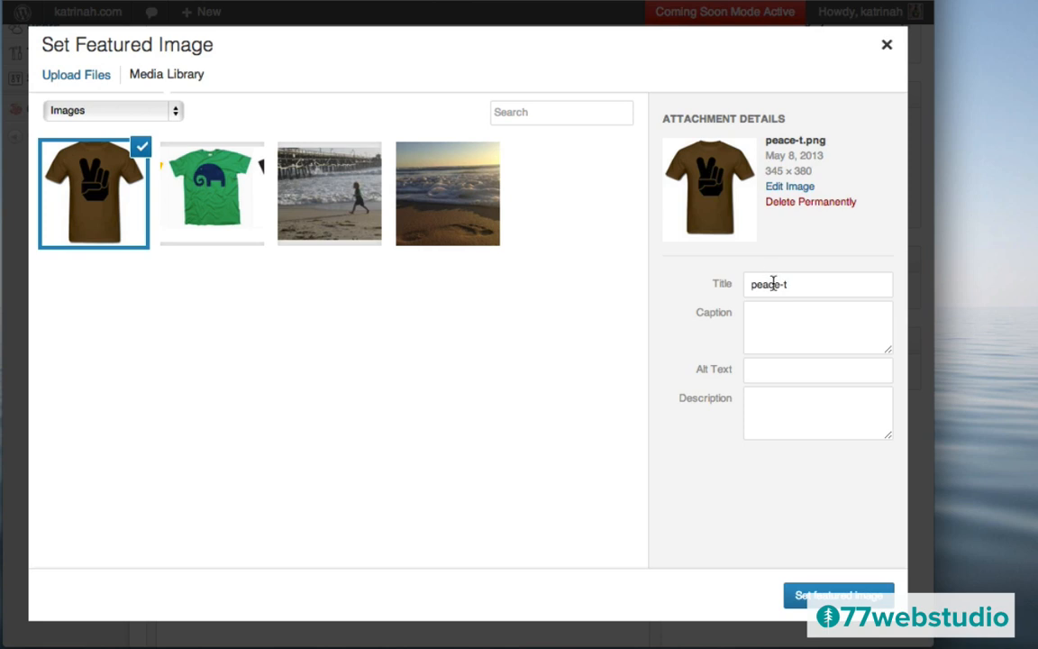
- Give the image title and alt text 'Peace T-Shirt For Men' and set it as featured image
double_click(770, 284)
triple_click(770, 284)
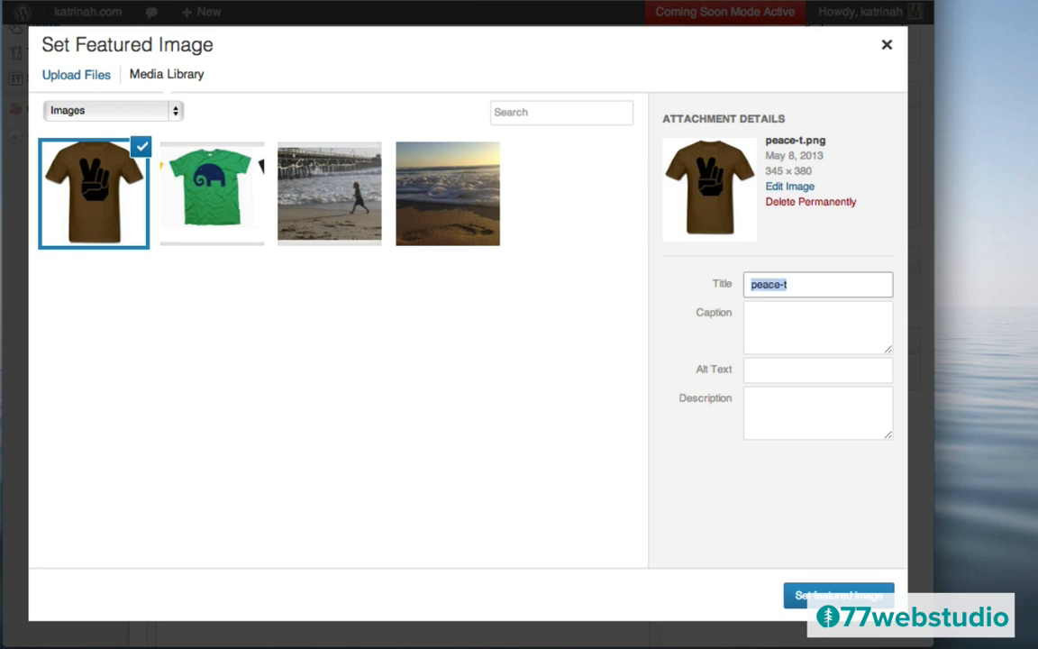
text(Peace T-Shir)
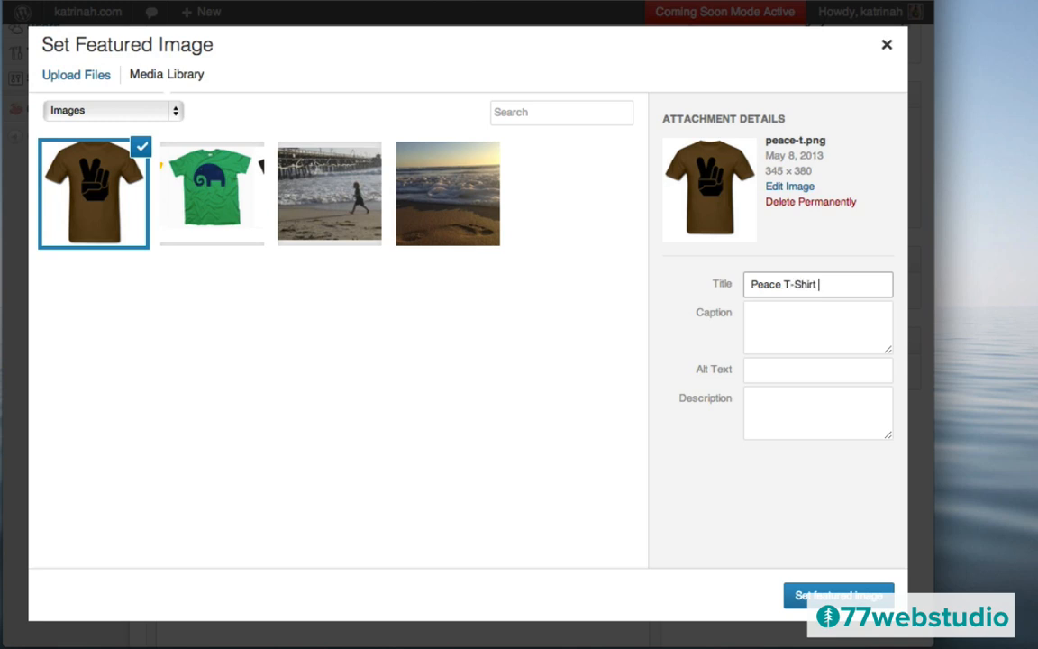
text(t For Men)
key(ctrl+a)
key(ctrl+c)
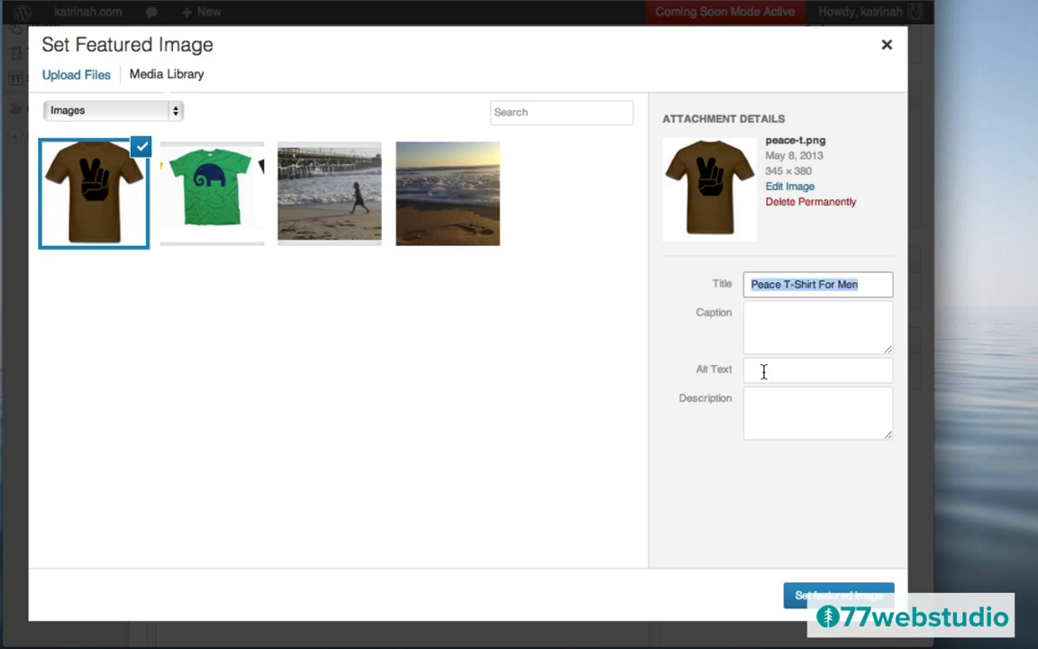
click(764, 370)
key(ctrl+v)
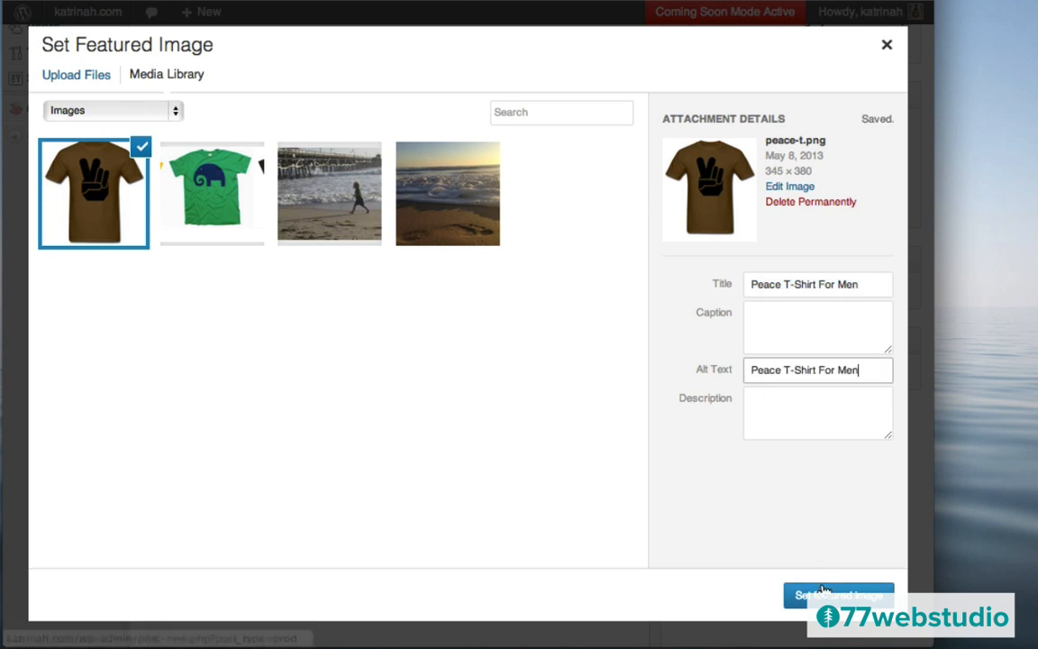
click(824, 597)
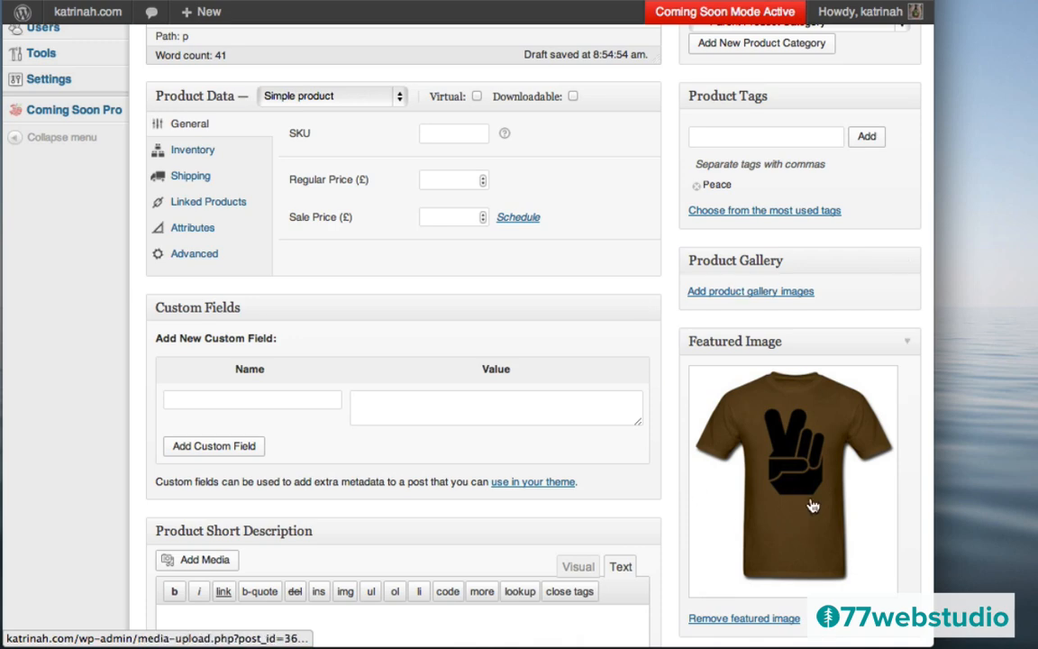
- Save the Peace II T-Shirt product as a draft and open the product type dropdown
scroll(767, 329, up, 10)
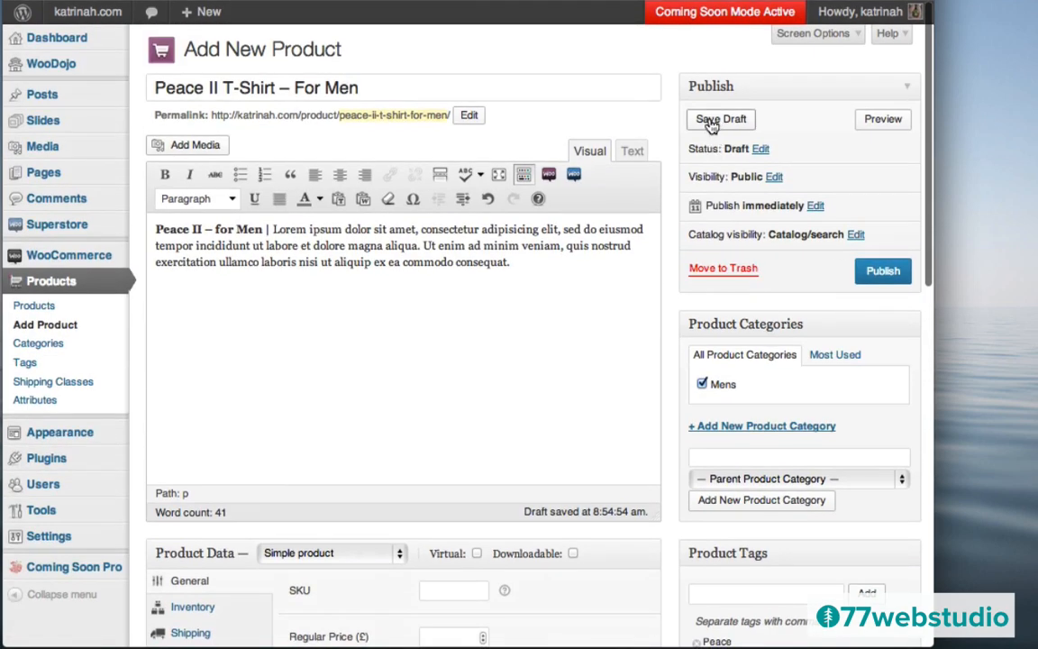
click(712, 121)
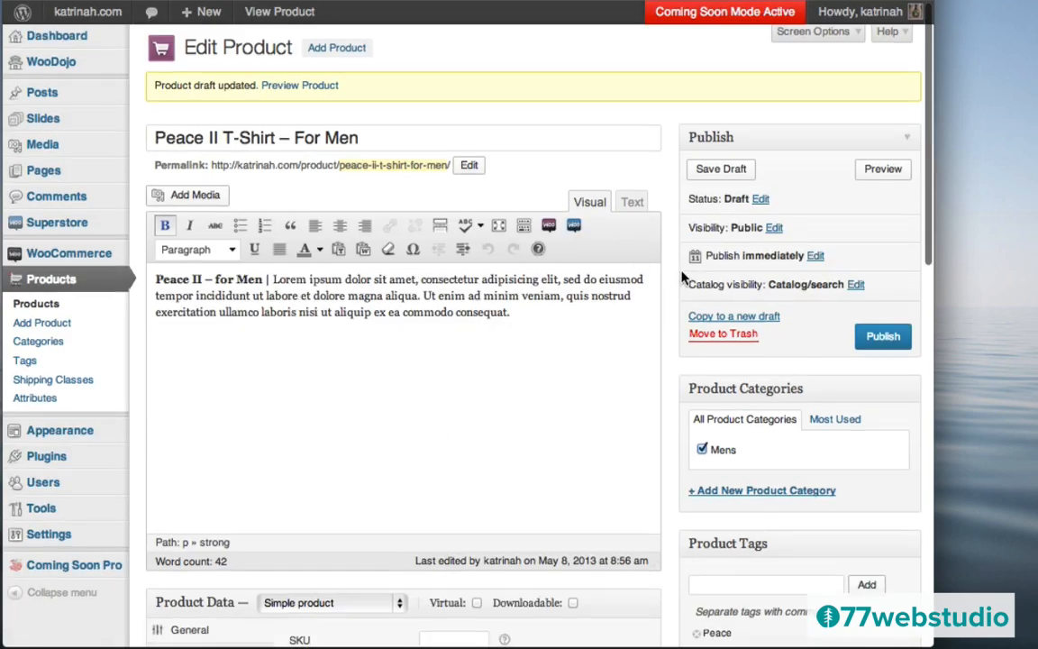
scroll(682, 278, down, 5)
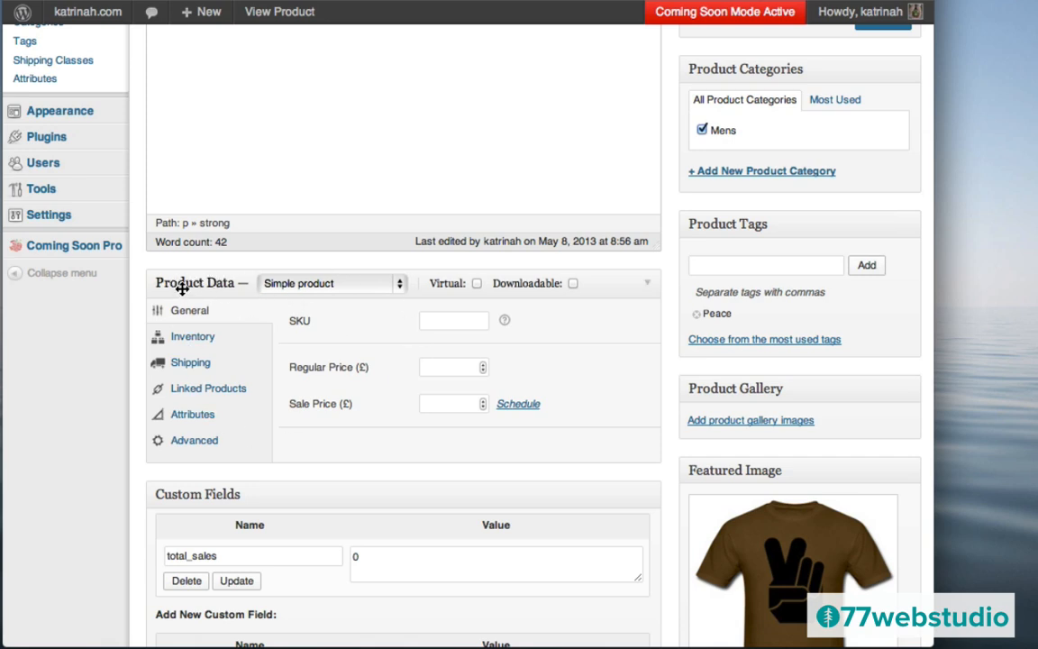
click(309, 287)
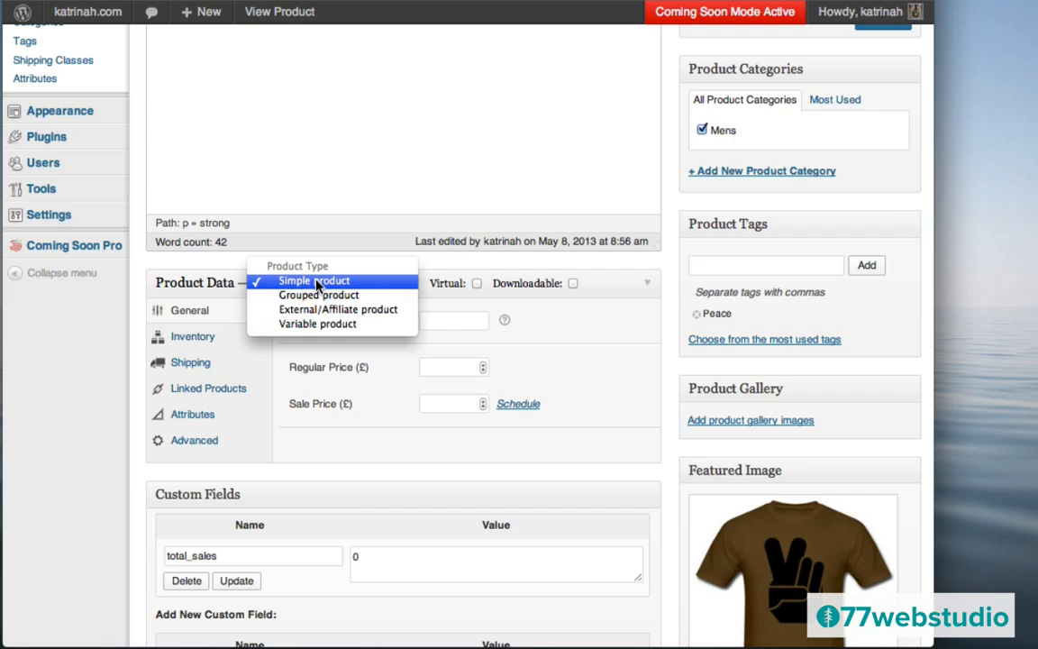
click(317, 281)
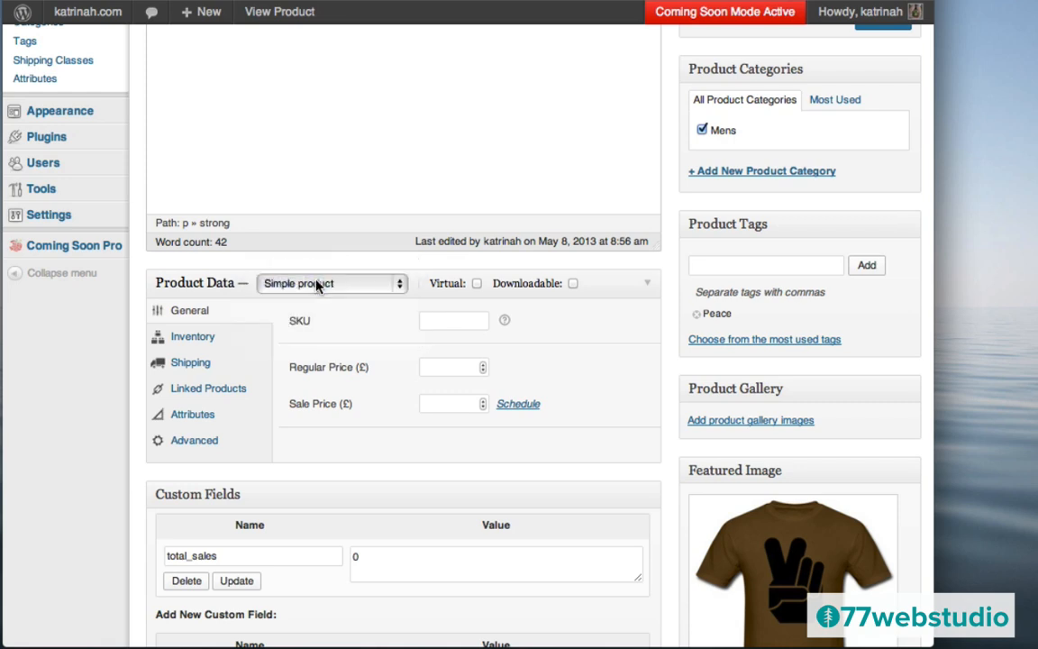
click(316, 284)
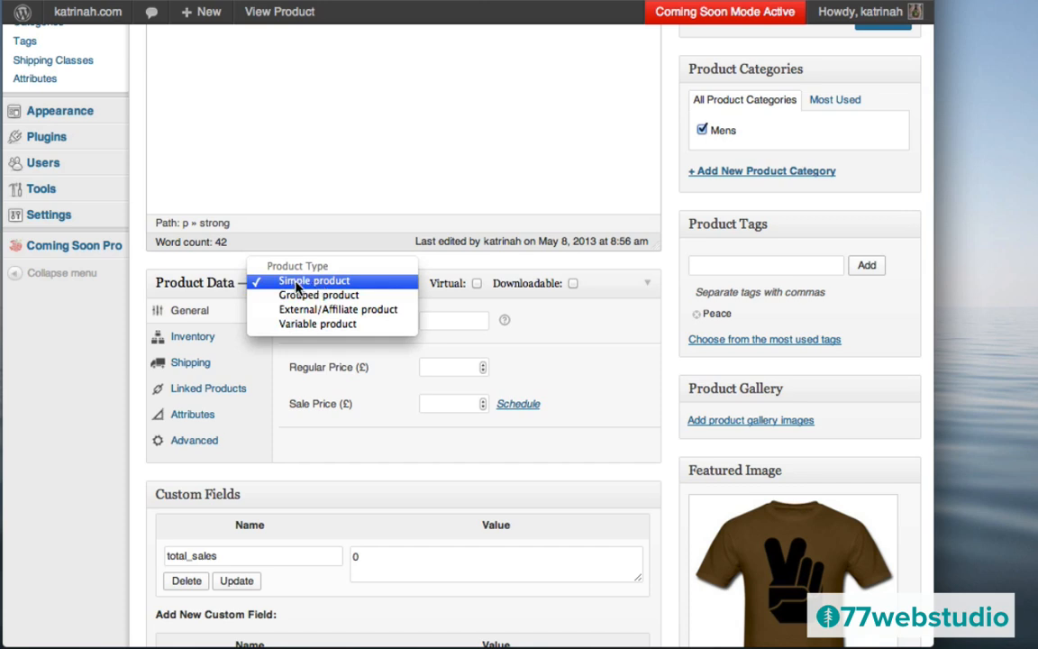
click(297, 283)
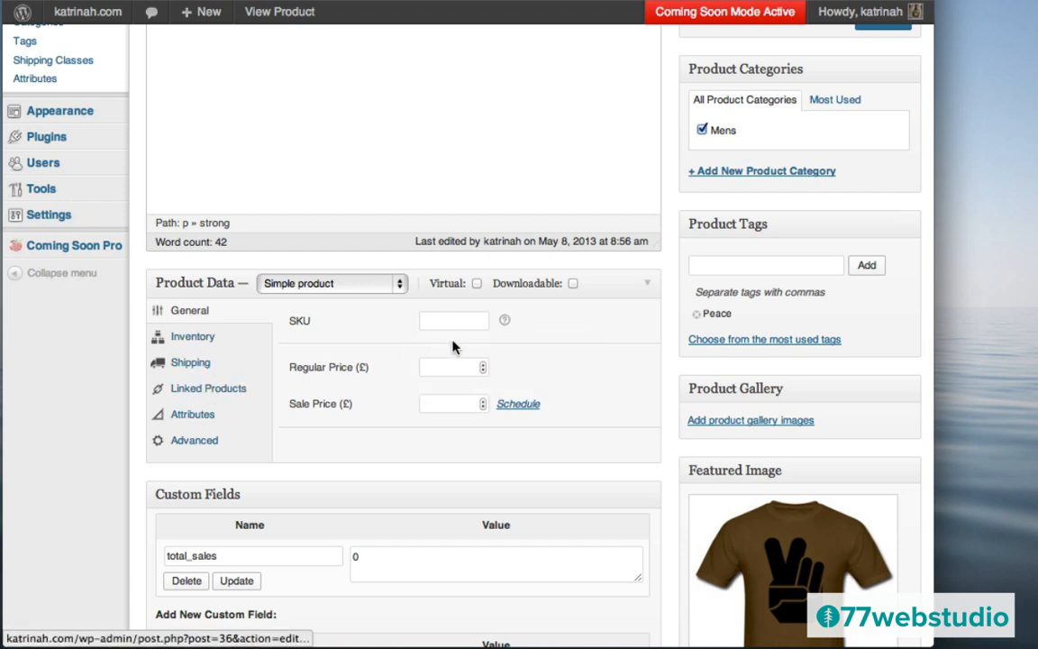
mouse_move(504, 326)
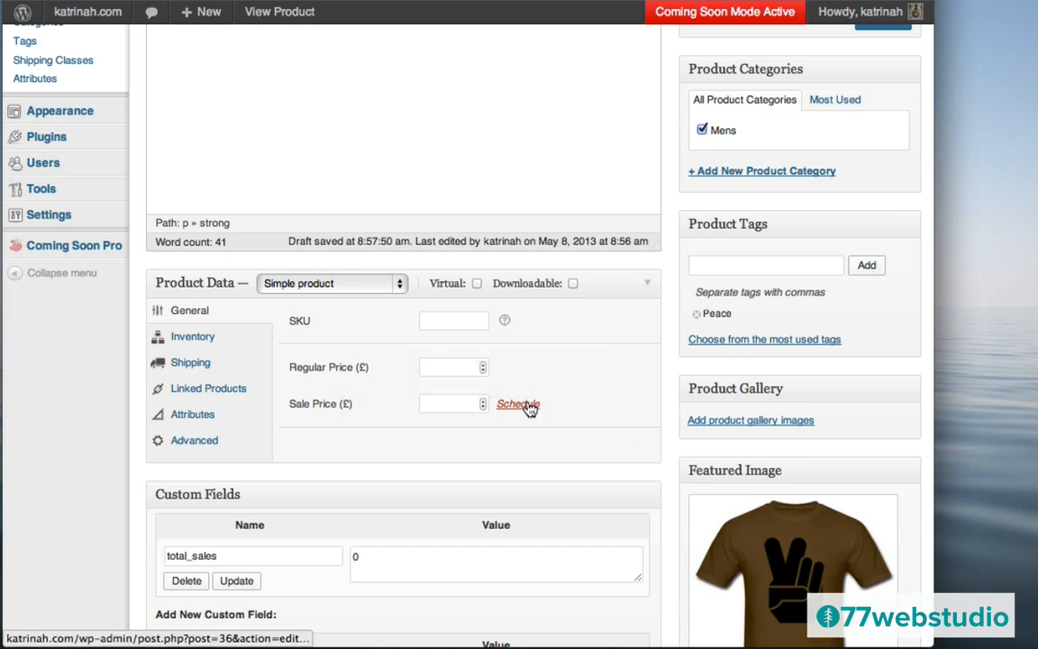
- Set the regular price to 40 and the sale price to 35
click(439, 365)
text(4)
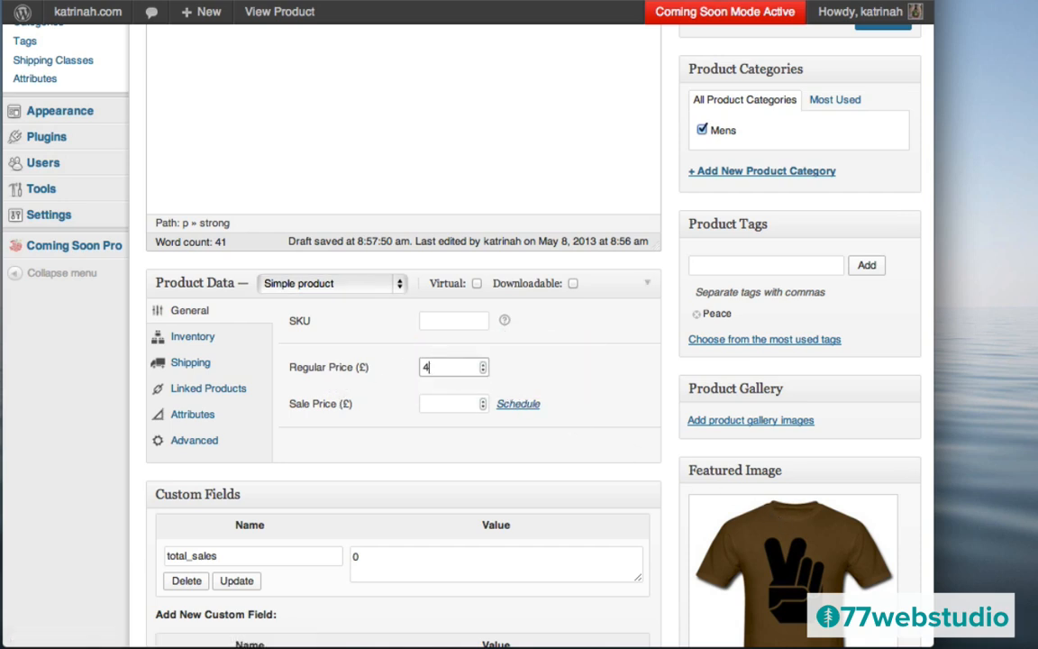
text(0)
click(379, 388)
click(435, 403)
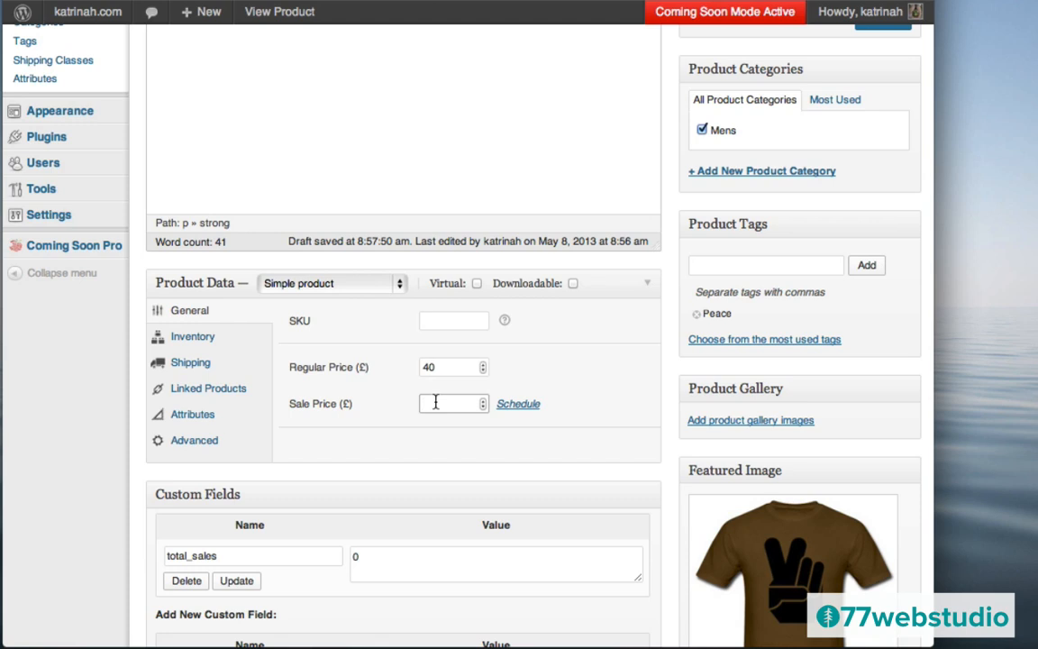
text(35)
- Schedule the sale from 9 May to 12 May 2013 and check the Inventory settings
click(518, 405)
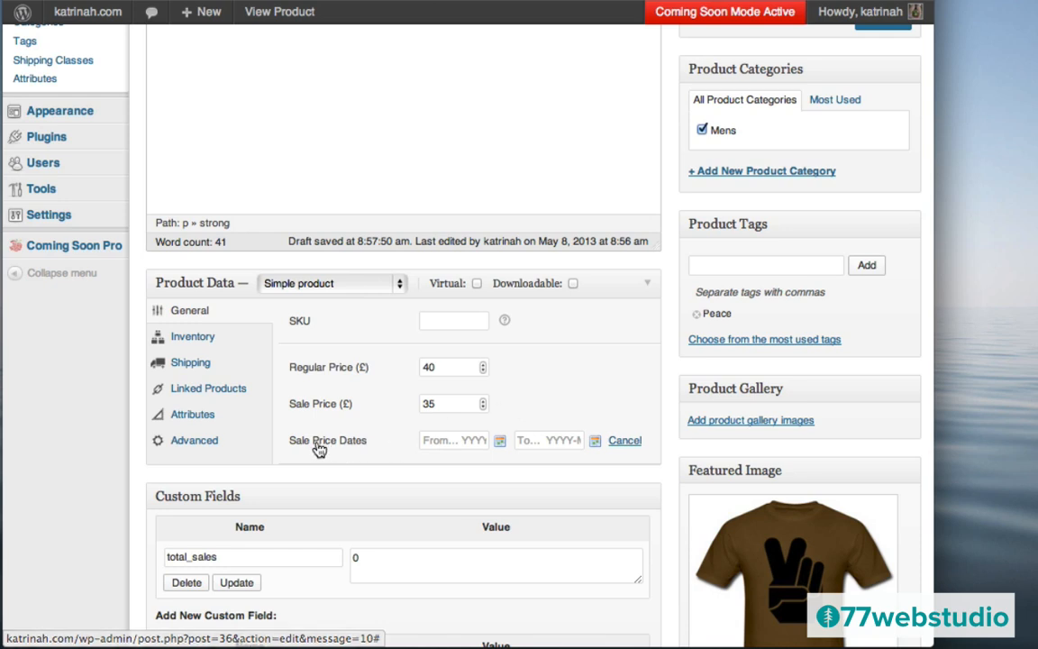
click(501, 442)
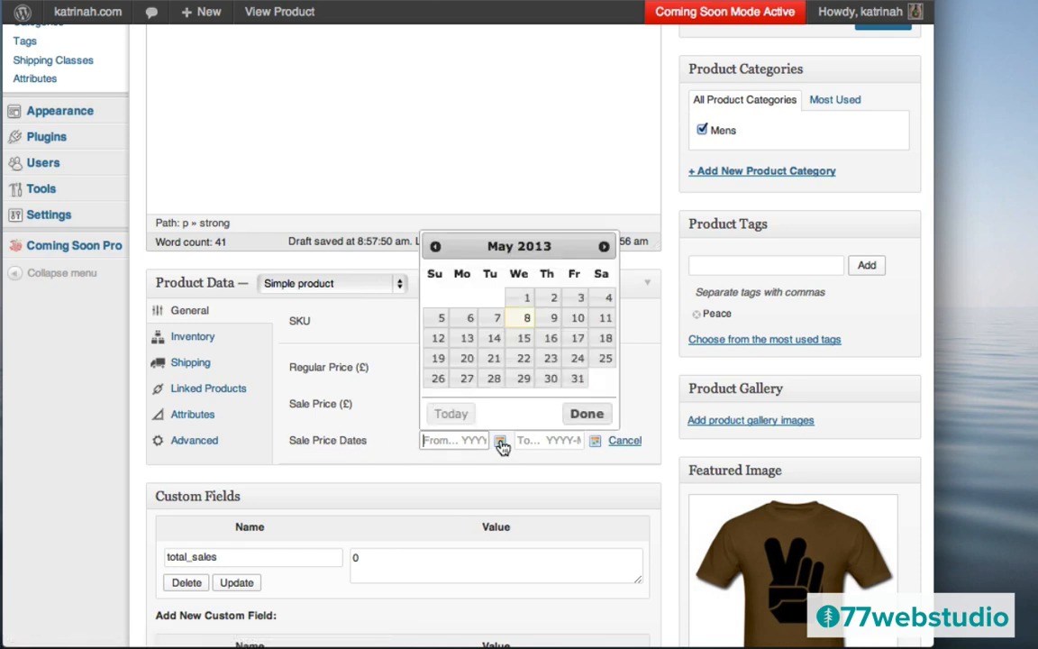
click(550, 320)
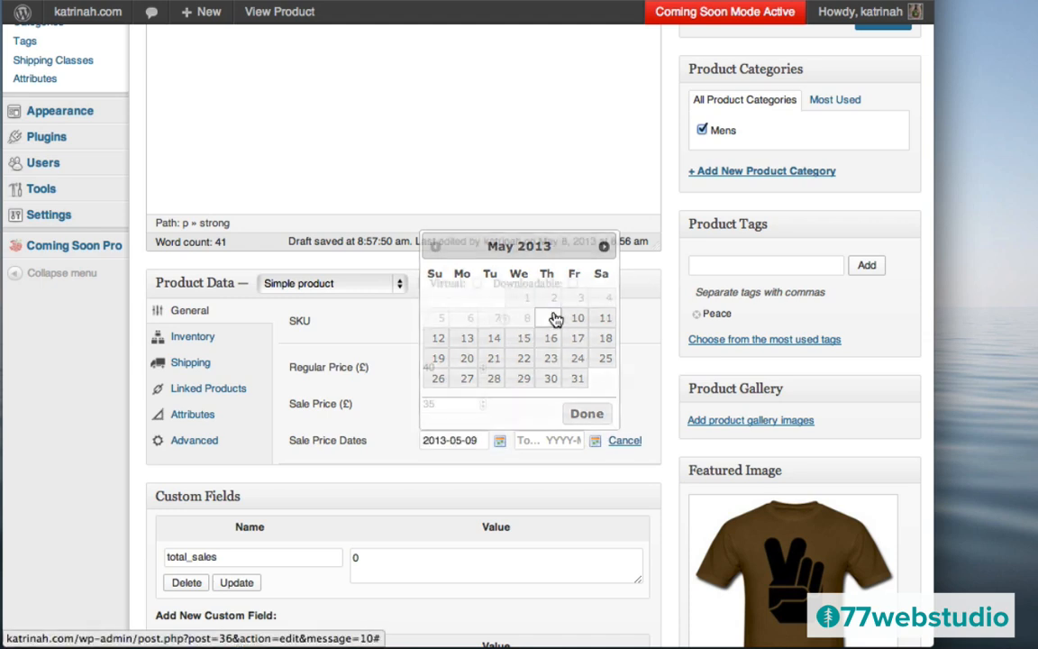
click(595, 441)
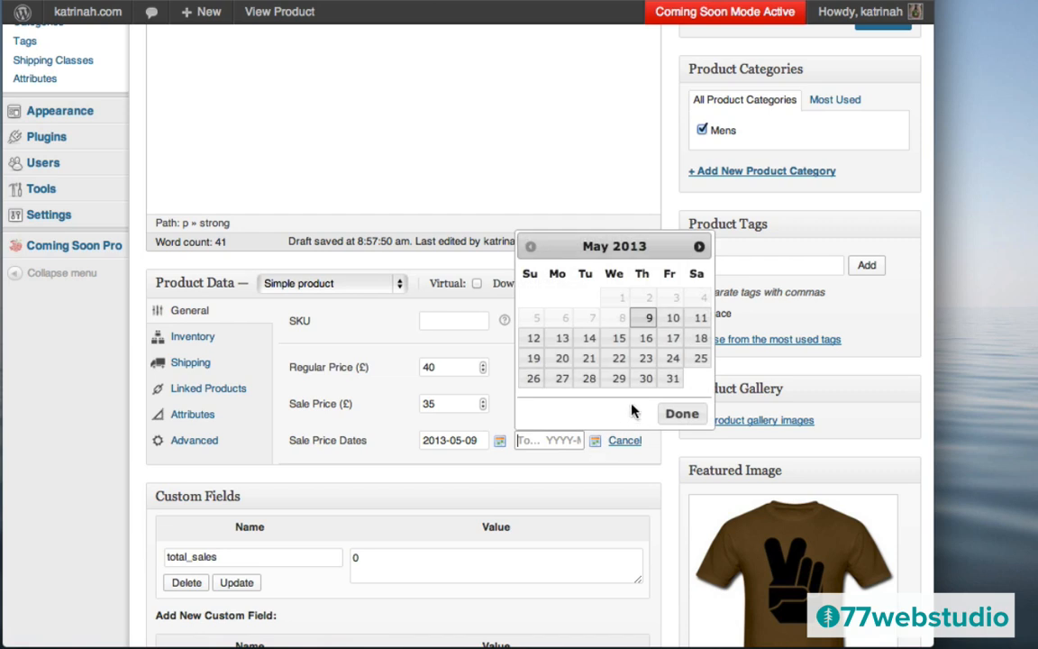
click(533, 339)
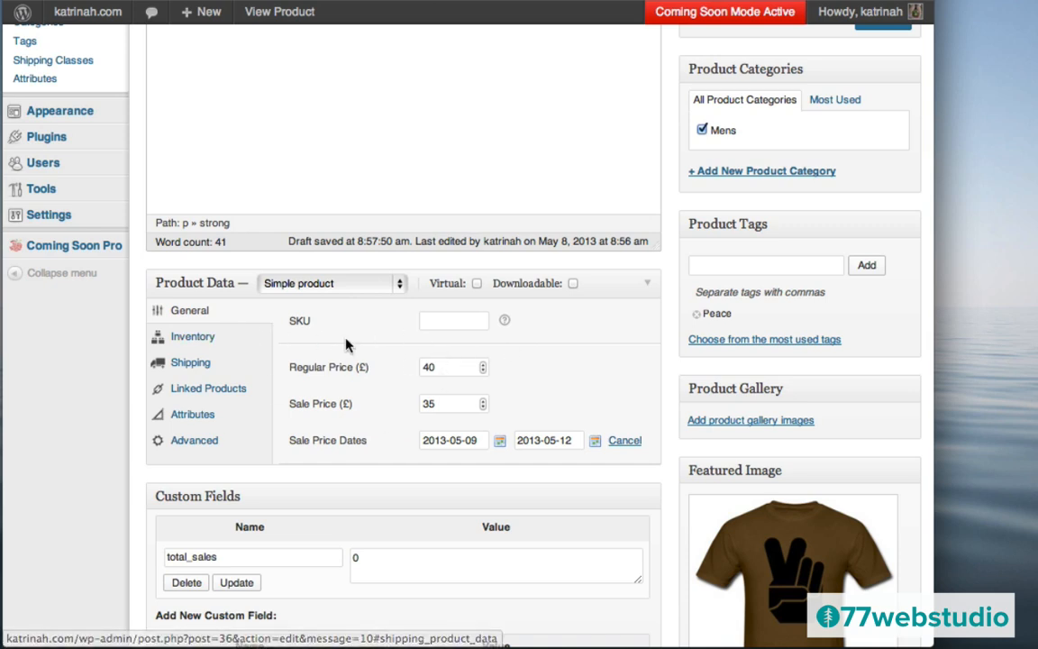
click(189, 343)
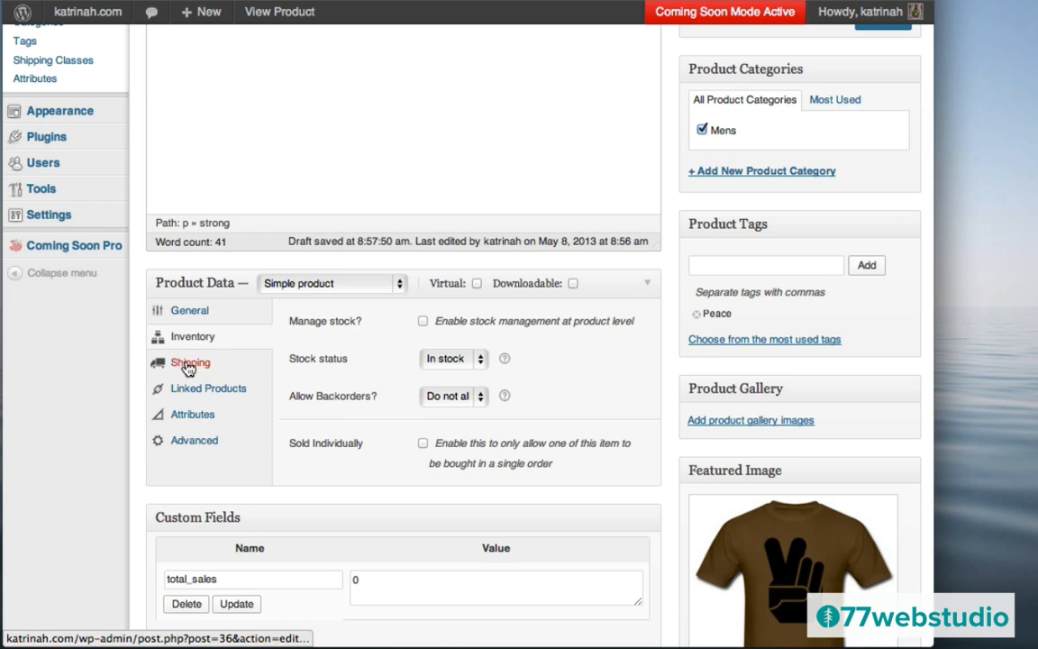
- Look over the Shipping and Linked Products tabs, then bring up the Attributes tab
click(189, 365)
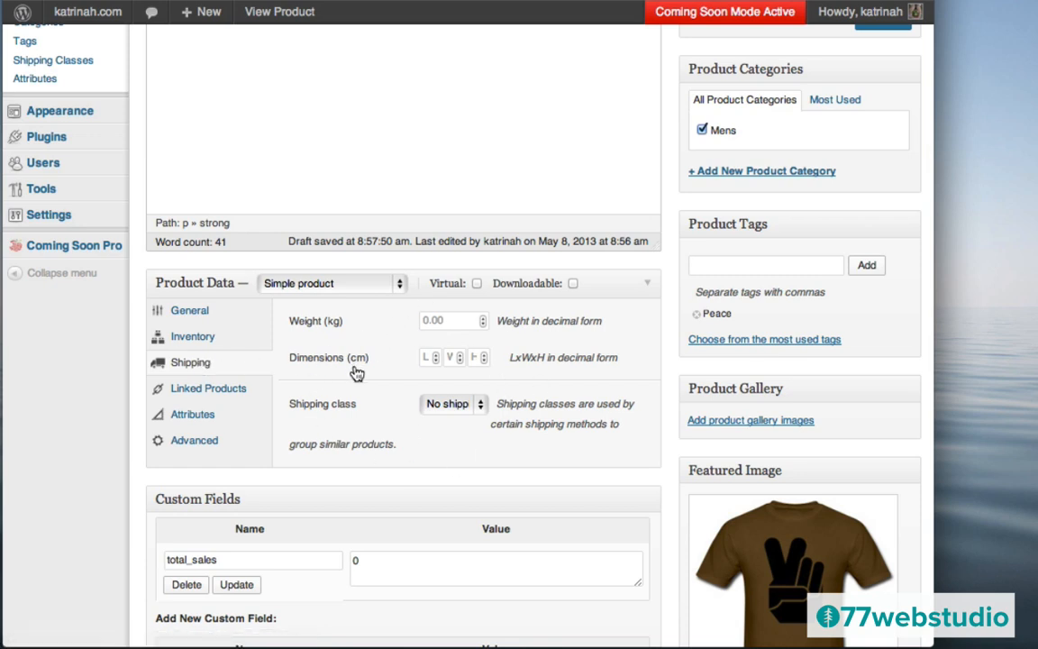
click(188, 395)
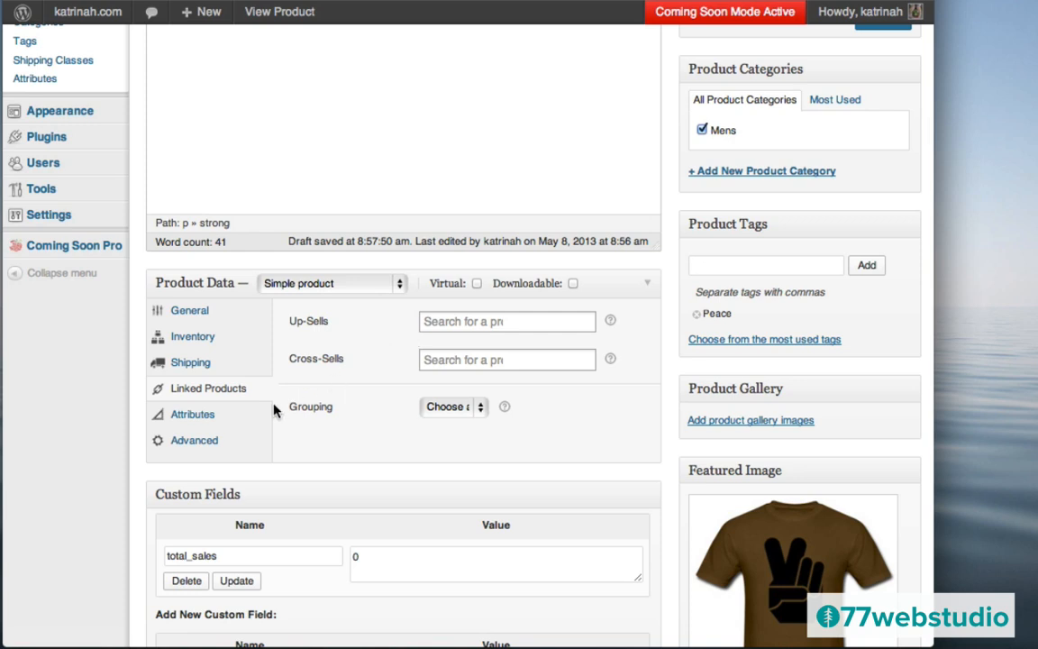
click(182, 421)
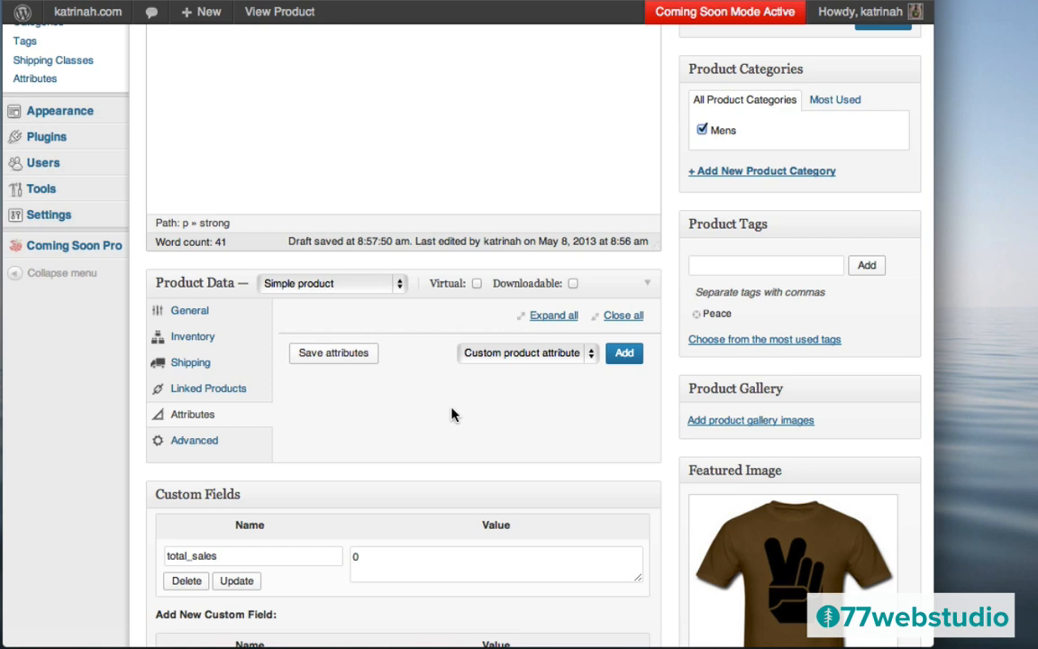
- Add a custom Size attribute 'One Size Fits All', visible on the product page, and save it
click(625, 353)
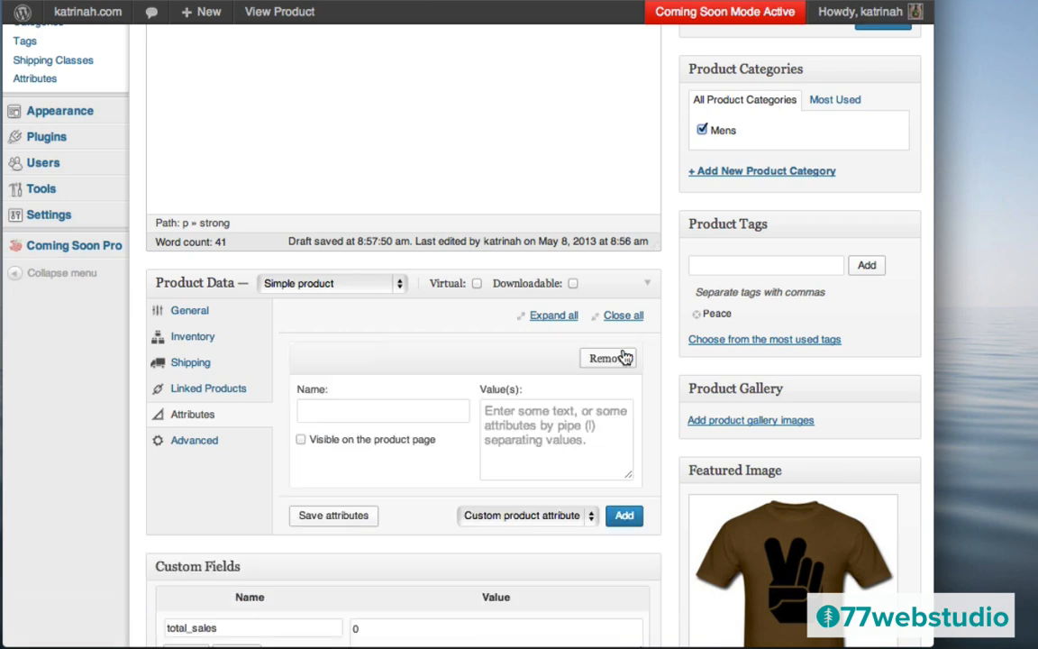
click(347, 412)
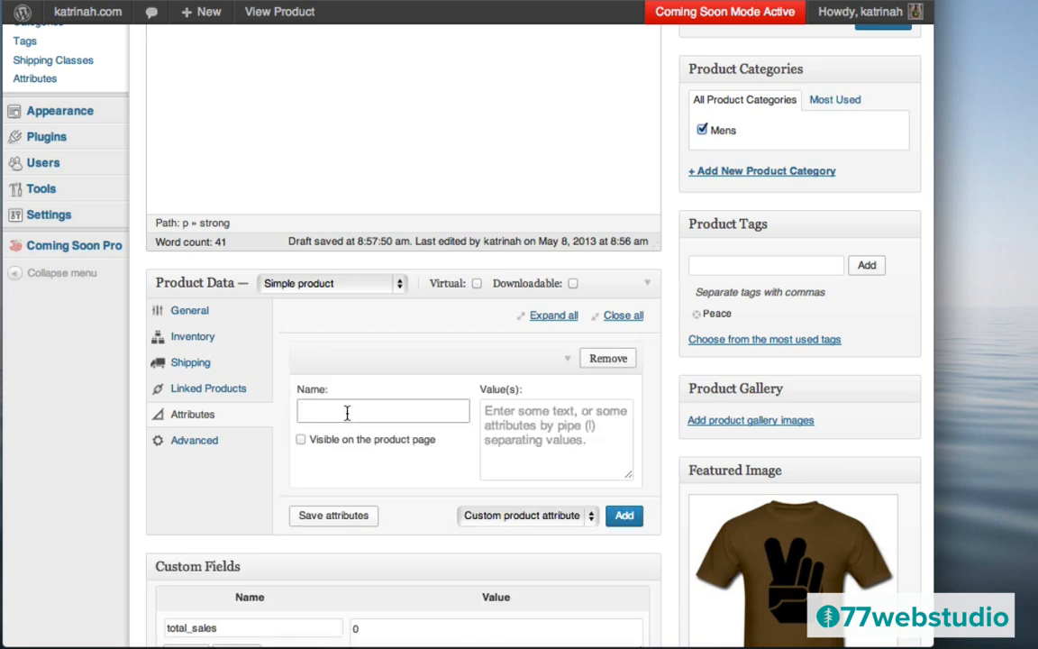
text(S)
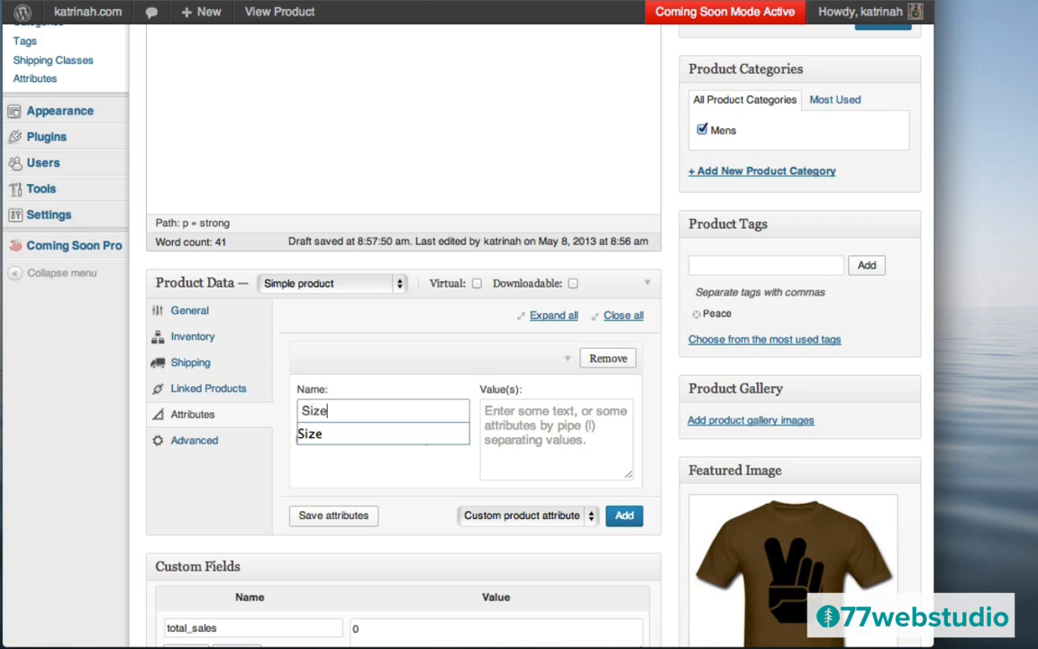
text(ize)
click(529, 426)
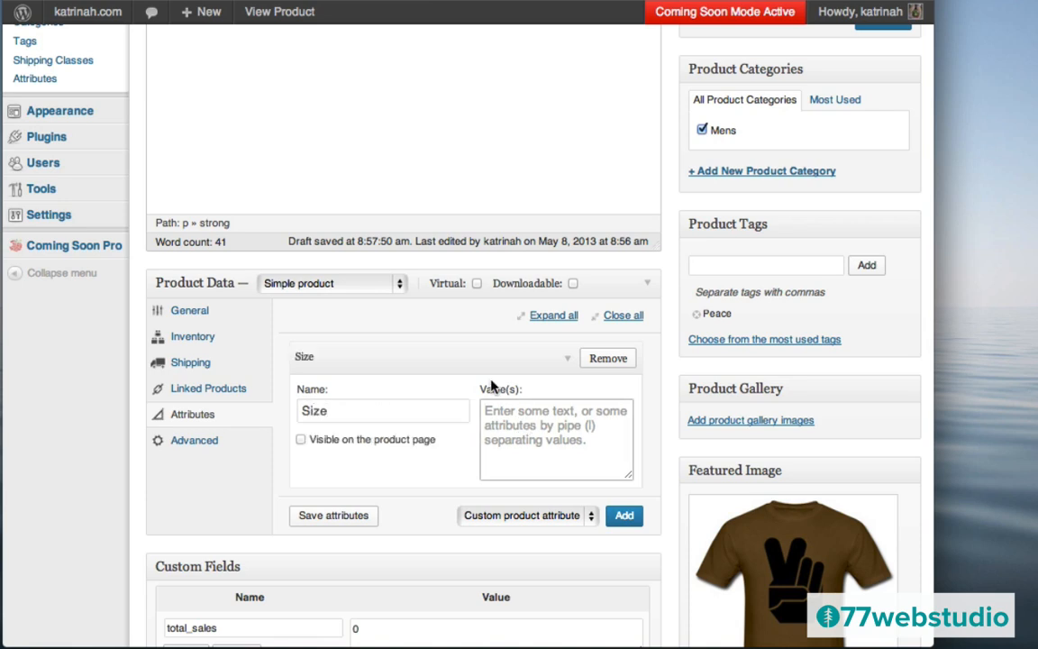
text(One )
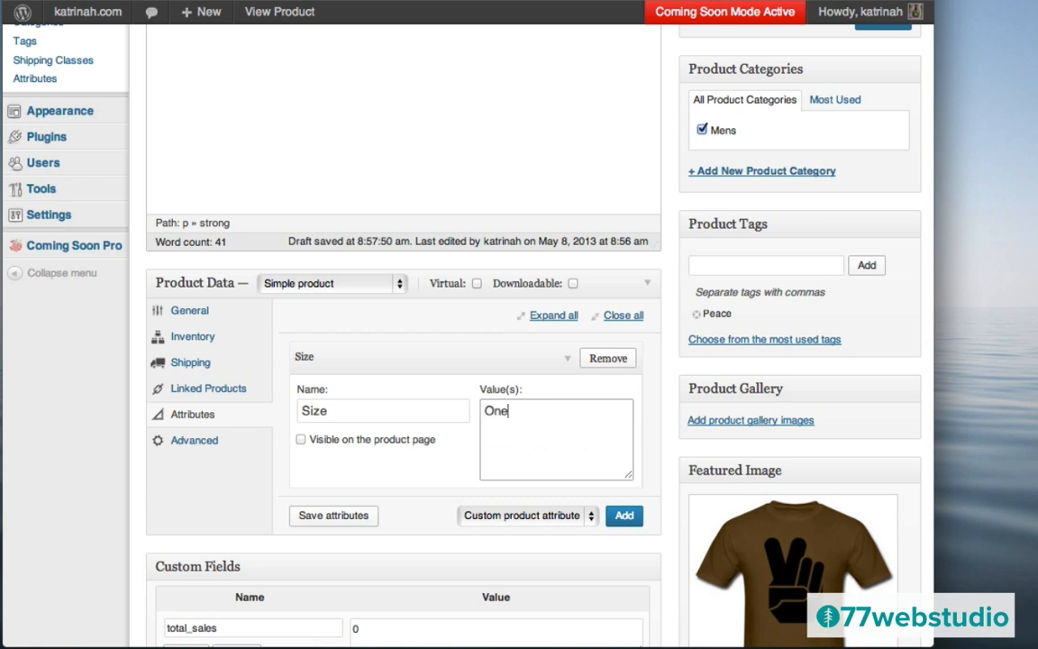
text(Size Fo)
key(BackSpace)
key(BackSpace)
text(its Al)
click(331, 518)
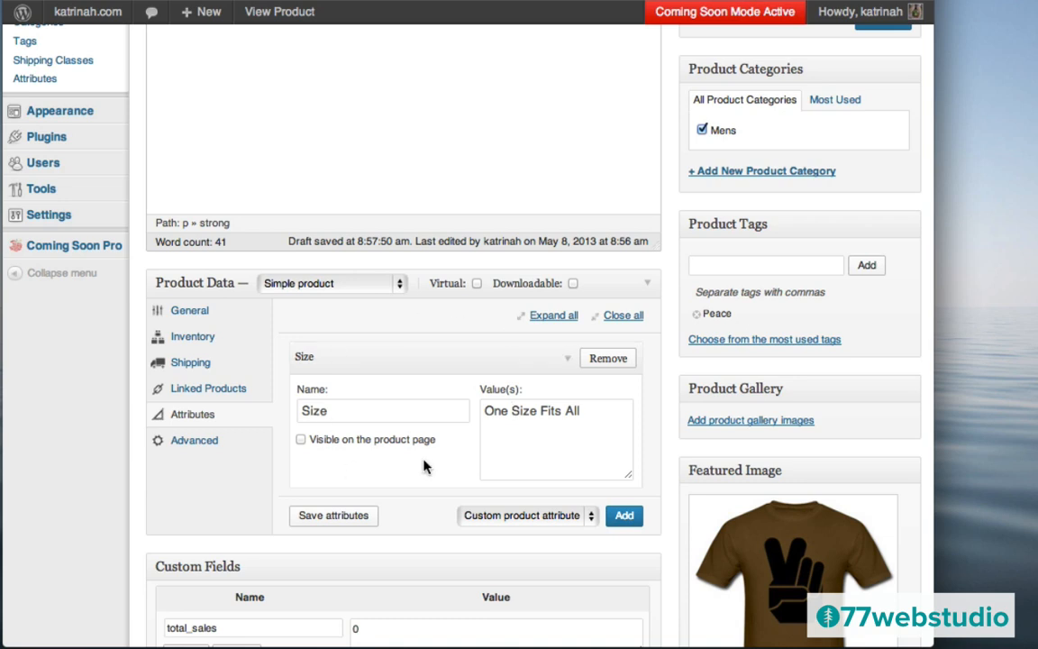
click(302, 440)
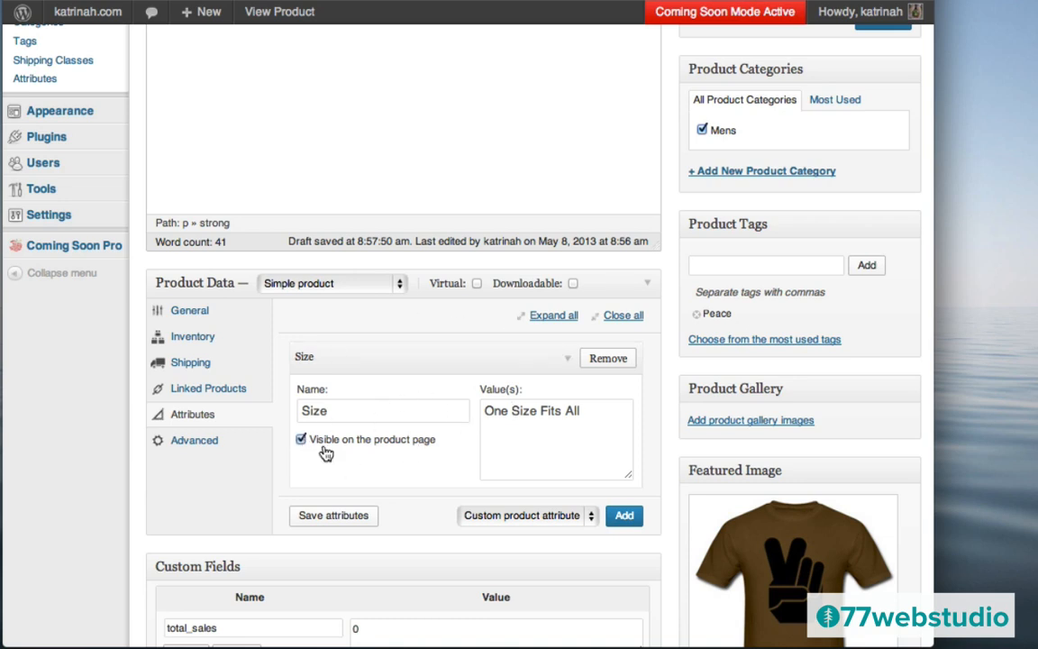
click(341, 522)
- Publish the Peace II T-Shirt – For Men, then start a blank new product
scroll(475, 360, up, 3)
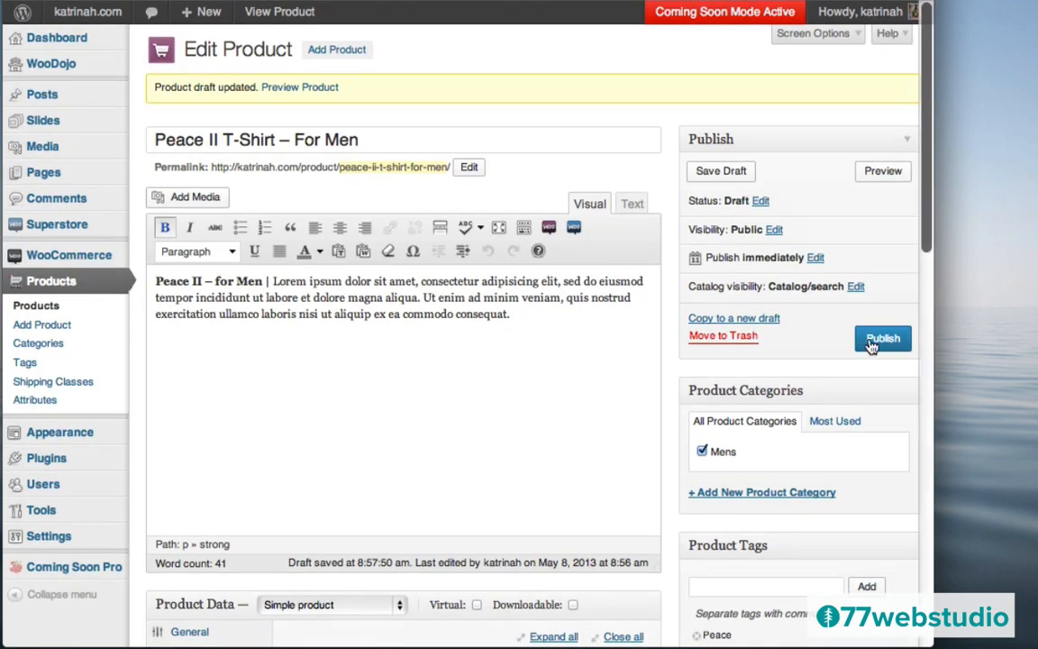
click(877, 342)
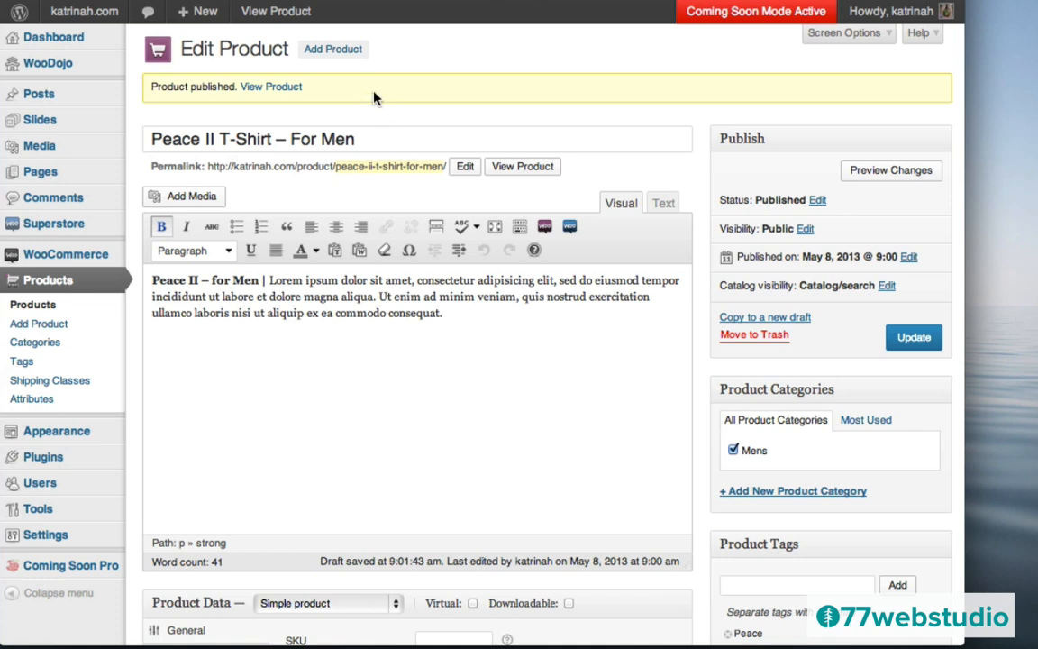
click(338, 55)
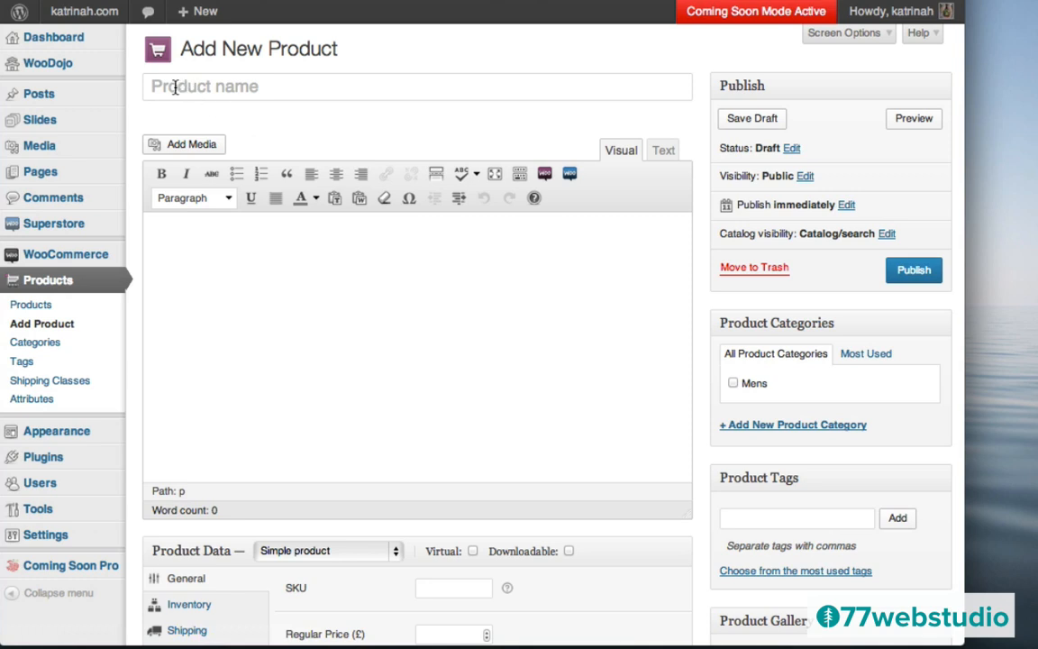
- Title the product 'Faith Hope Love Sweatshirt', paste the Lorem ipsum description and bold its first sentence
click(176, 87)
text(Faith Hope Love Sweatshirt)
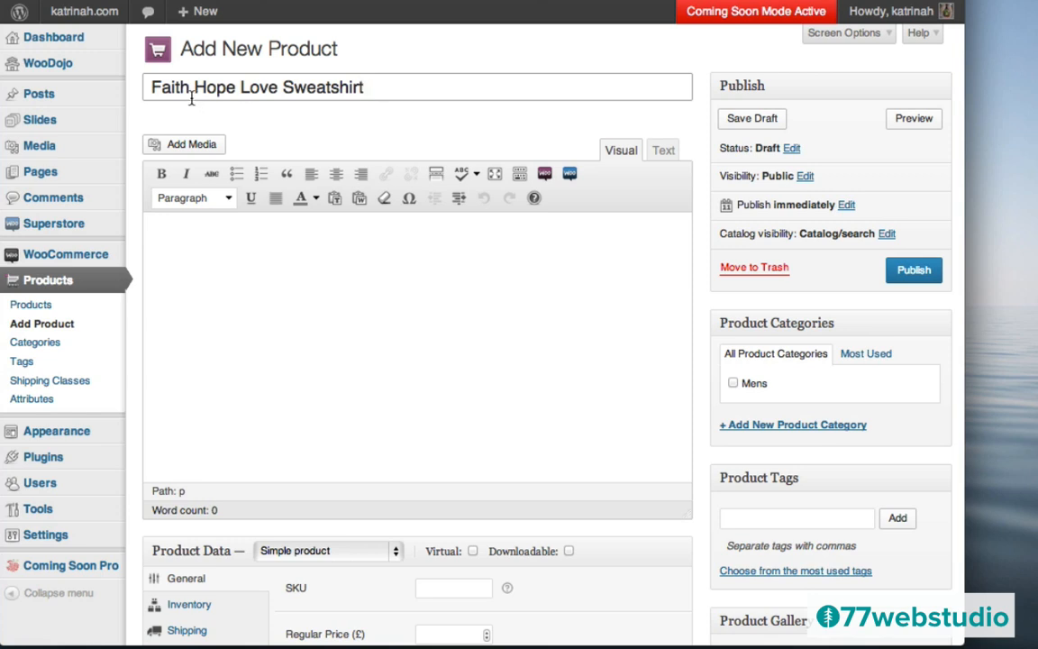
click(192, 264)
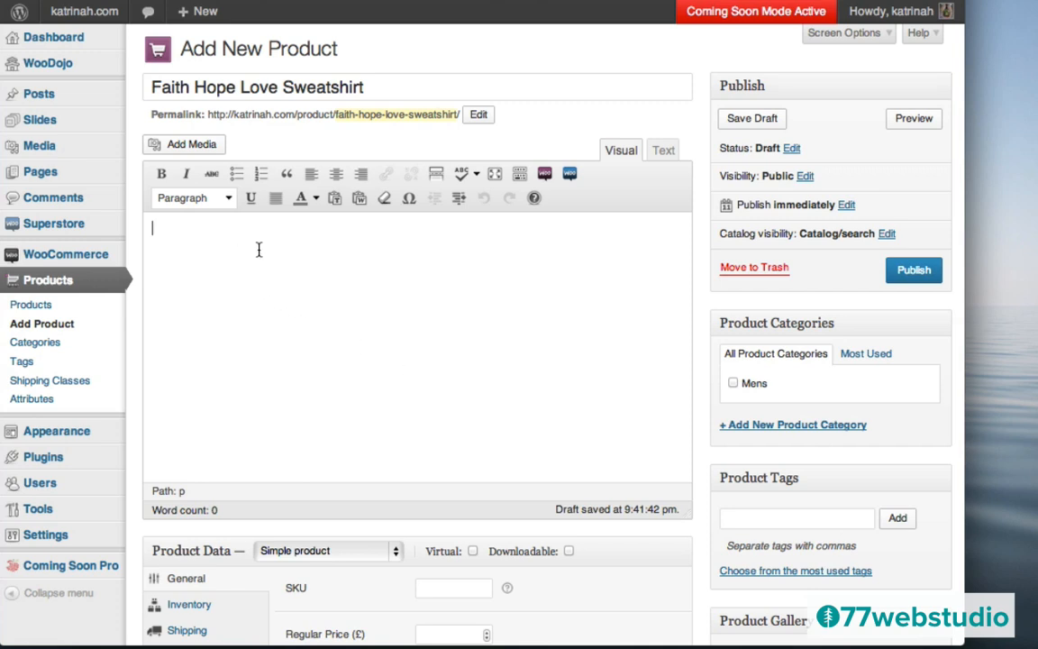
text(Faith Hope Love | Womens Wideneck Sweatshirt. Lorem ipsum dolor sit amet, consectetur adipisicing elit, sed do eiusmod tempor incididunt ut labore et dolore magna aliqua. Ut enim ad minim veniam, quis nostrud exercitation ullamco laboris nisi ut aliquip ex ea commodo consequat.)
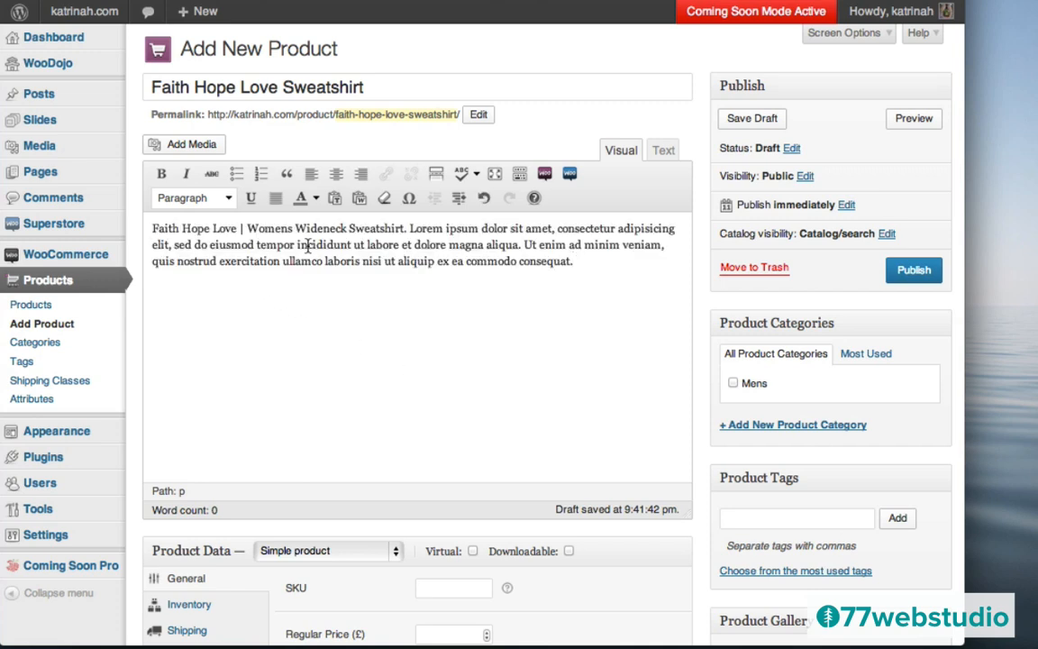
click(407, 231)
drag(408, 229, 149, 225)
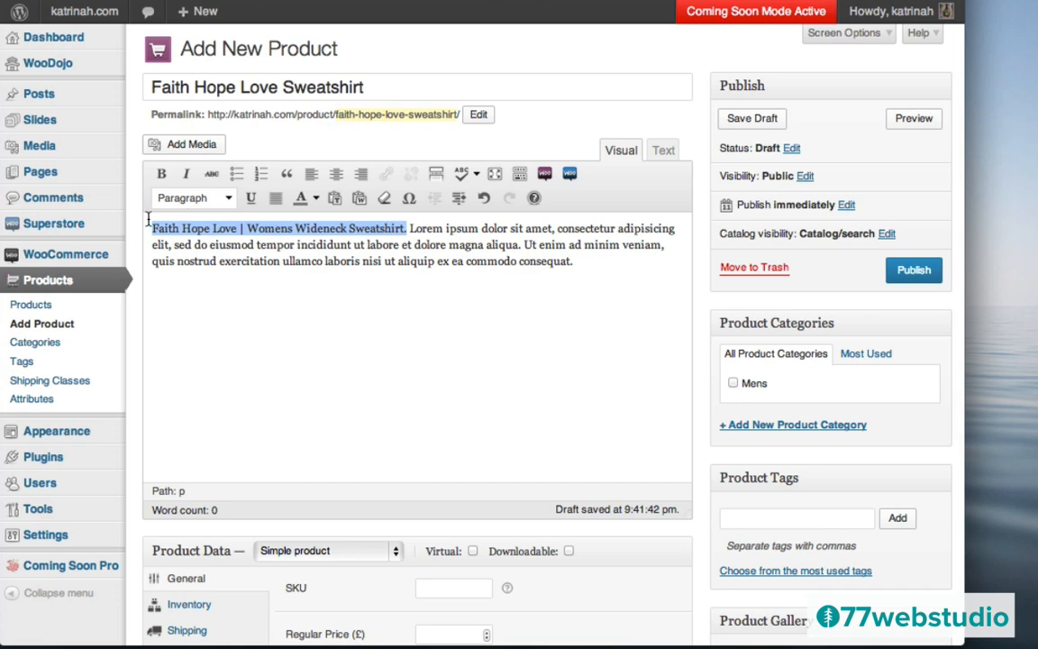
click(164, 176)
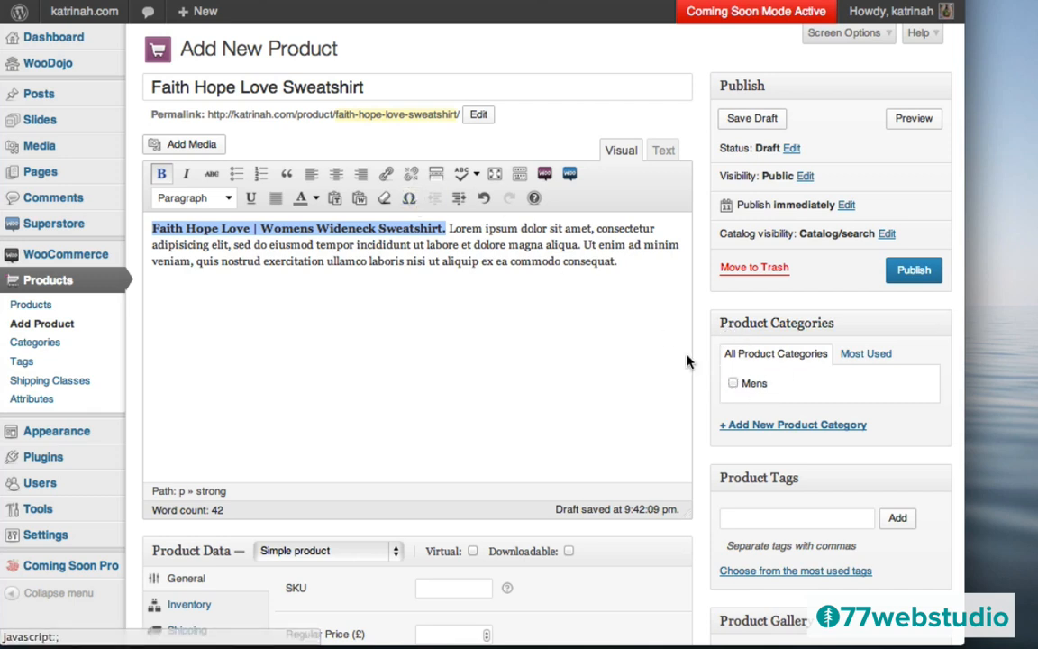
- Create the new Womens product category and assign the sweatshirt to it
click(762, 428)
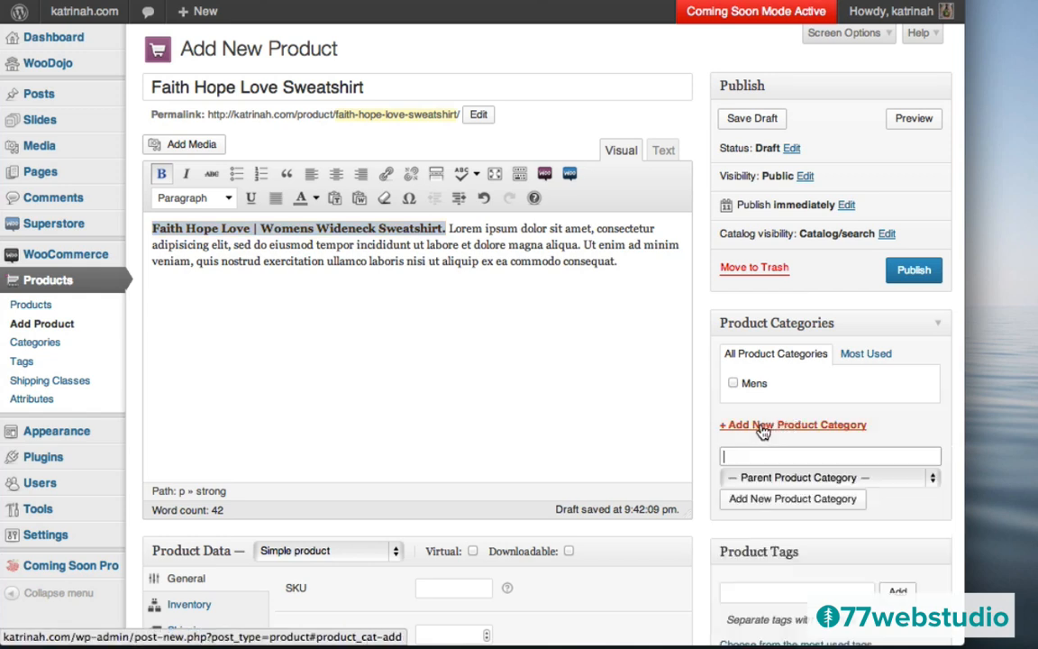
text(Womens)
click(767, 505)
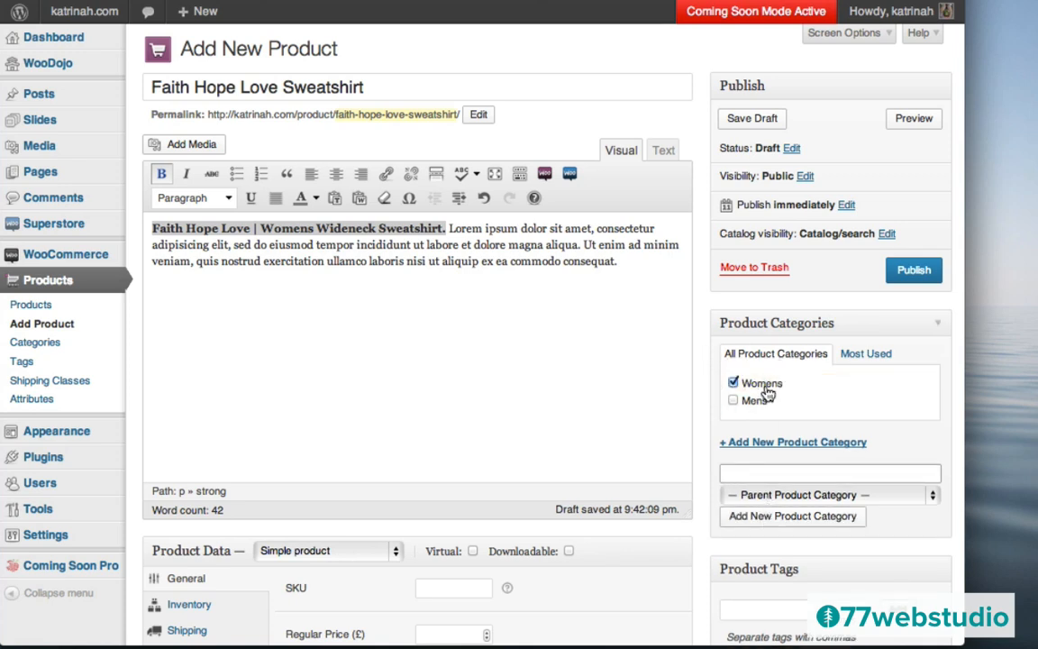
scroll(701, 414, down, 3)
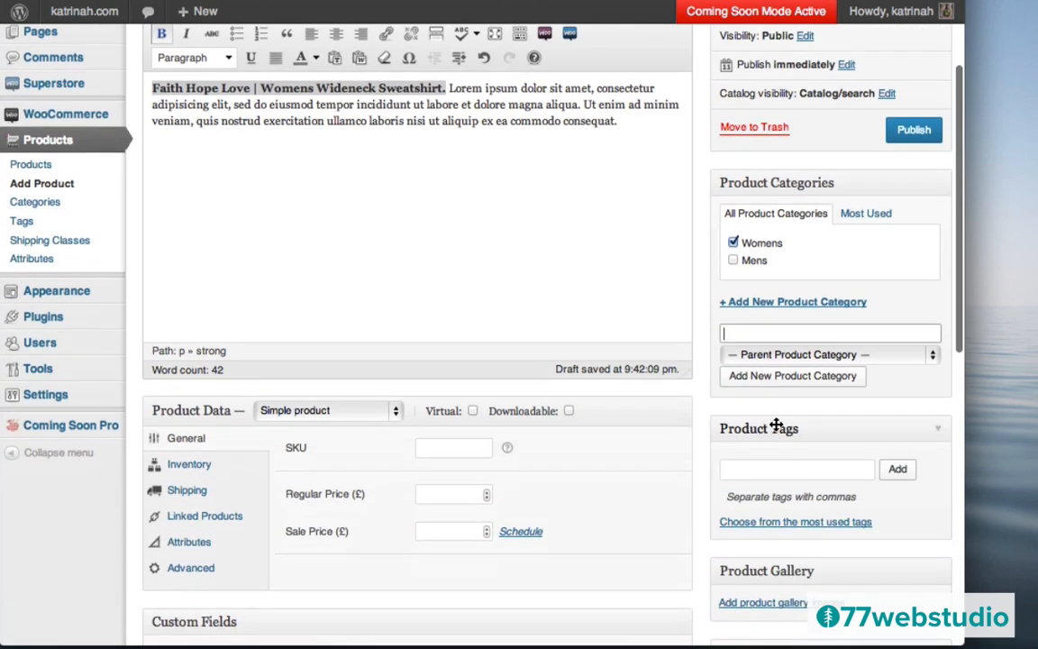
scroll(780, 435, up, 3)
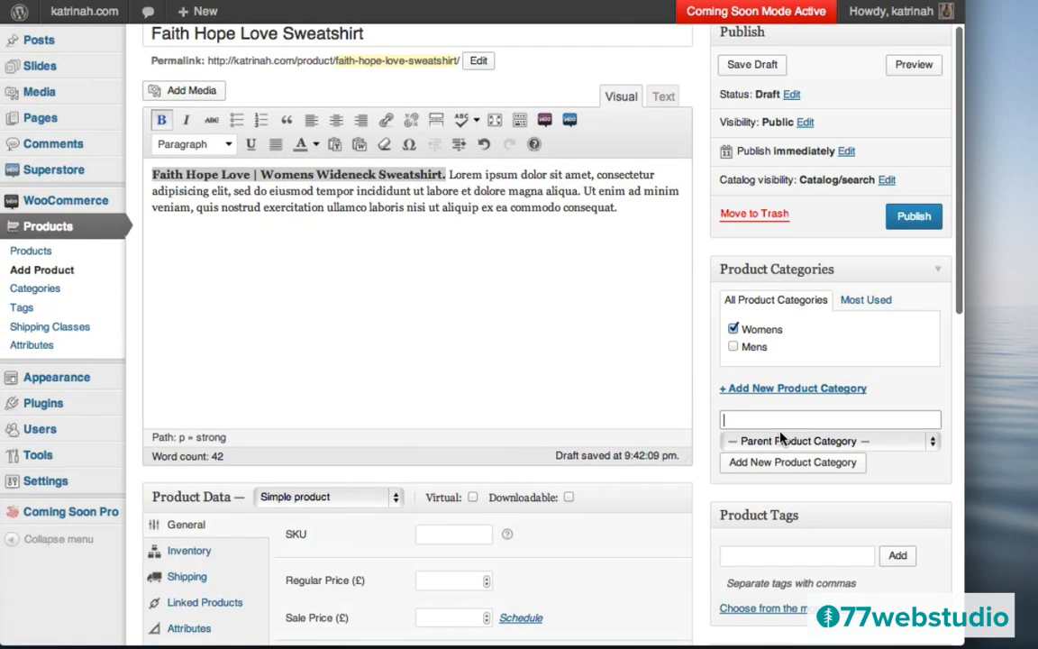
scroll(781, 436, down, 1)
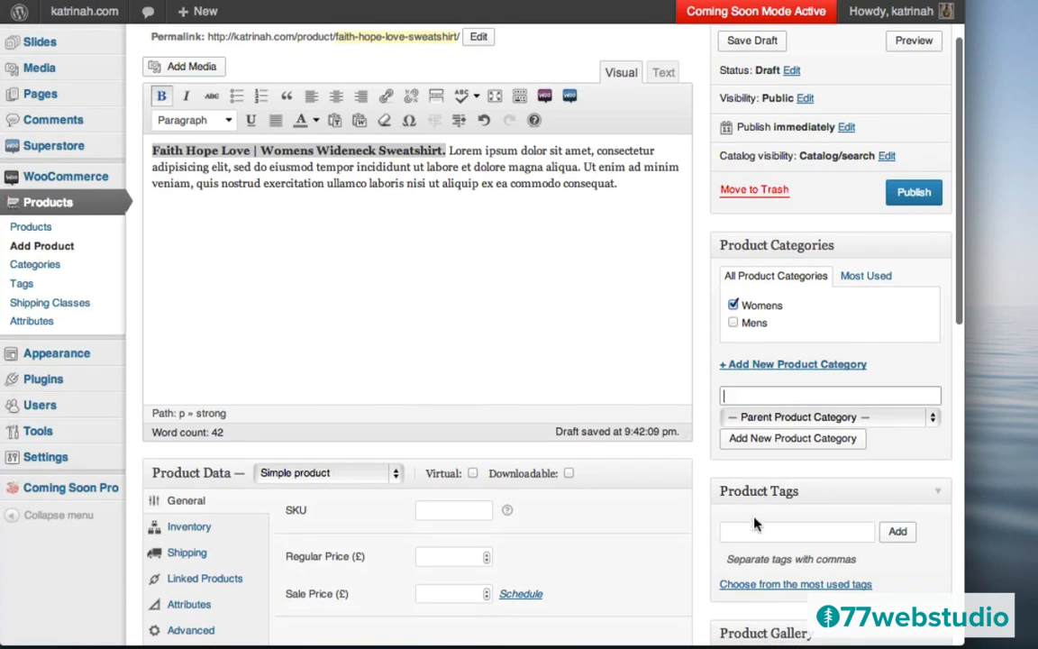
- Tag the product Love, Faith and Sweatshirt
click(745, 532)
text(Love, Faith)
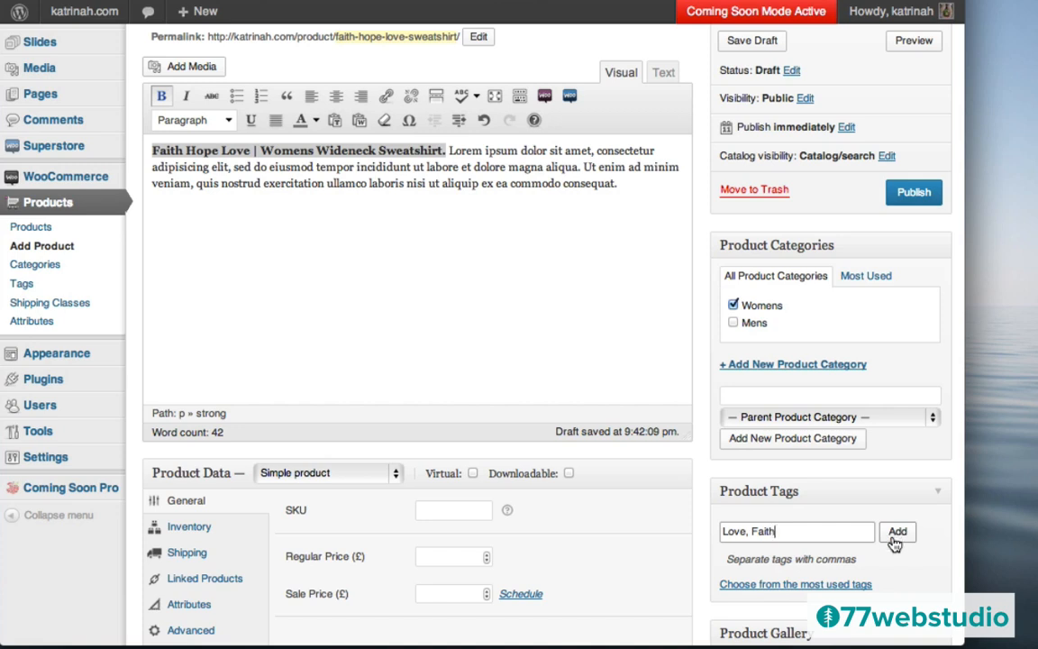
text(, Sweats)
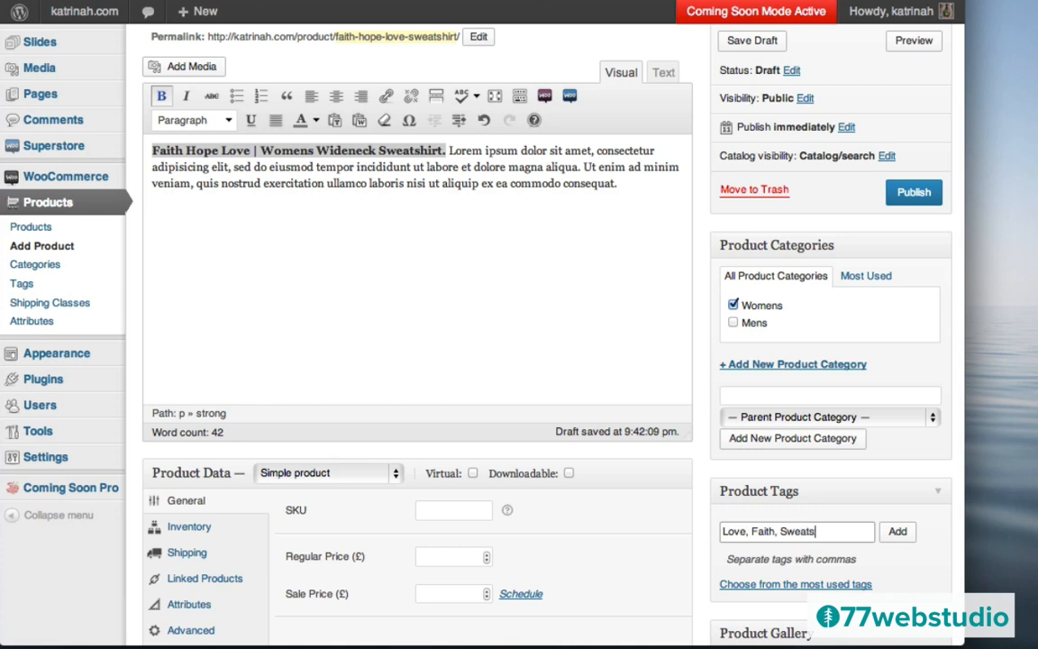
text(hirt)
click(899, 534)
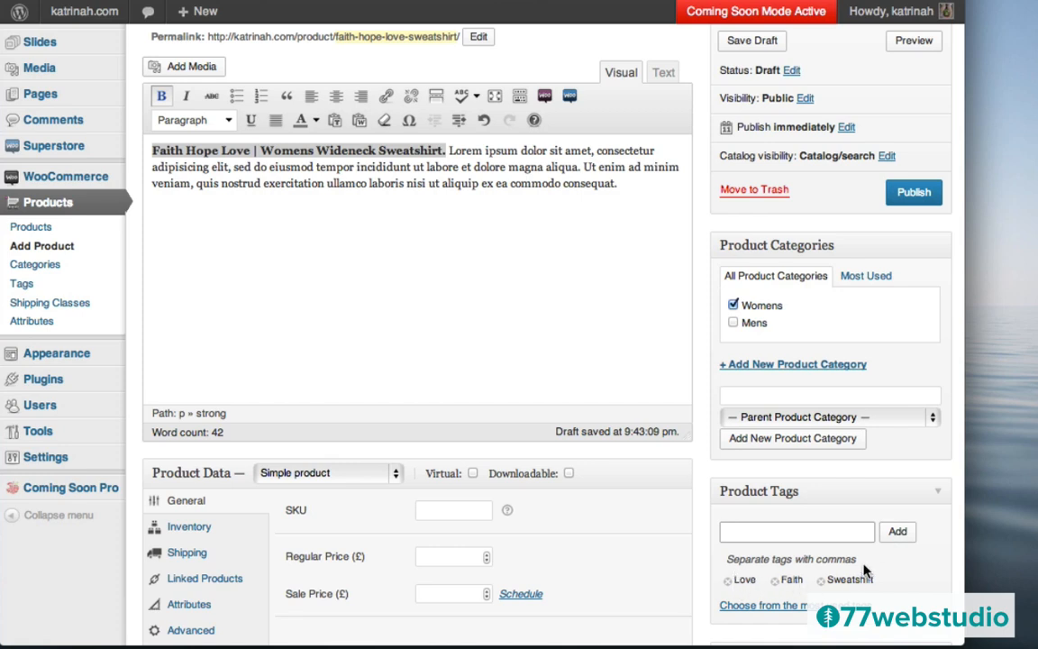
scroll(563, 371, up, 2)
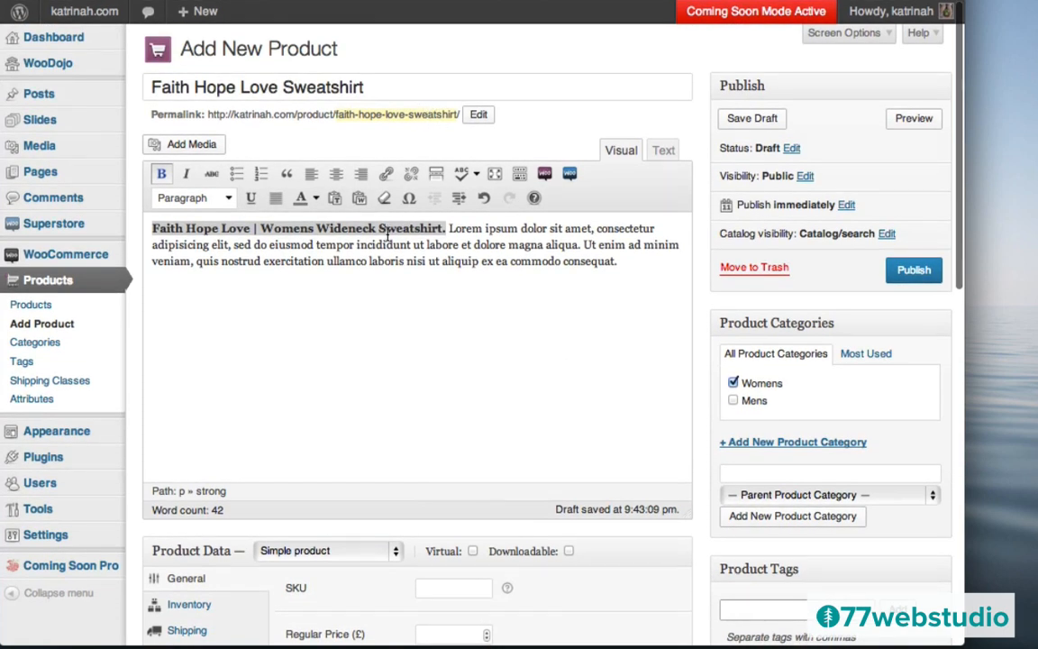
click(777, 601)
scroll(696, 463, down, 1)
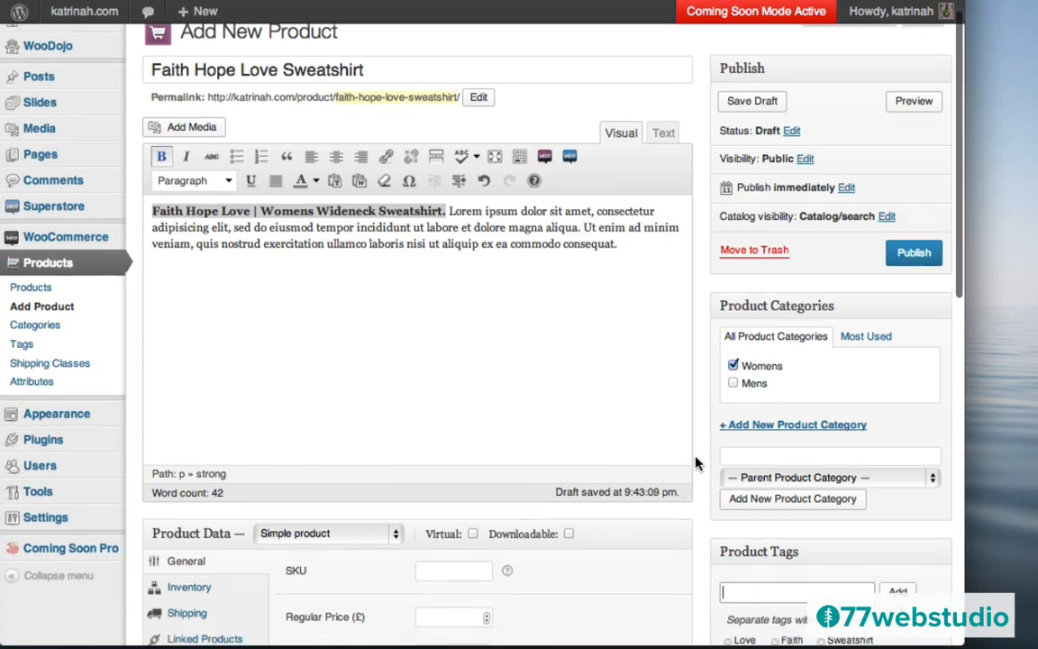
scroll(695, 463, down, 5)
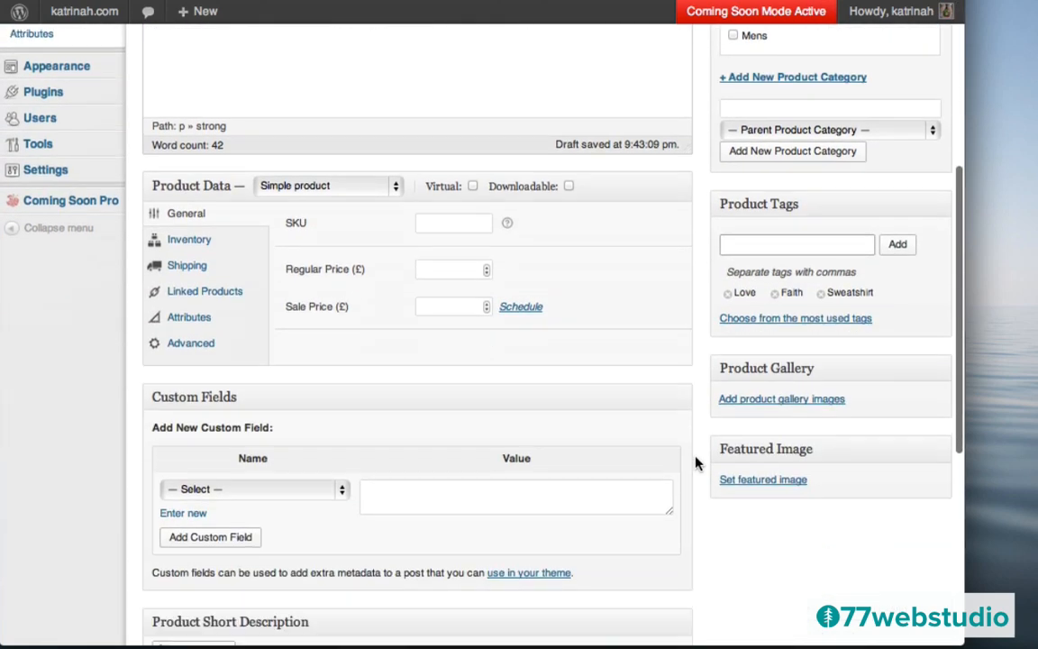
click(757, 481)
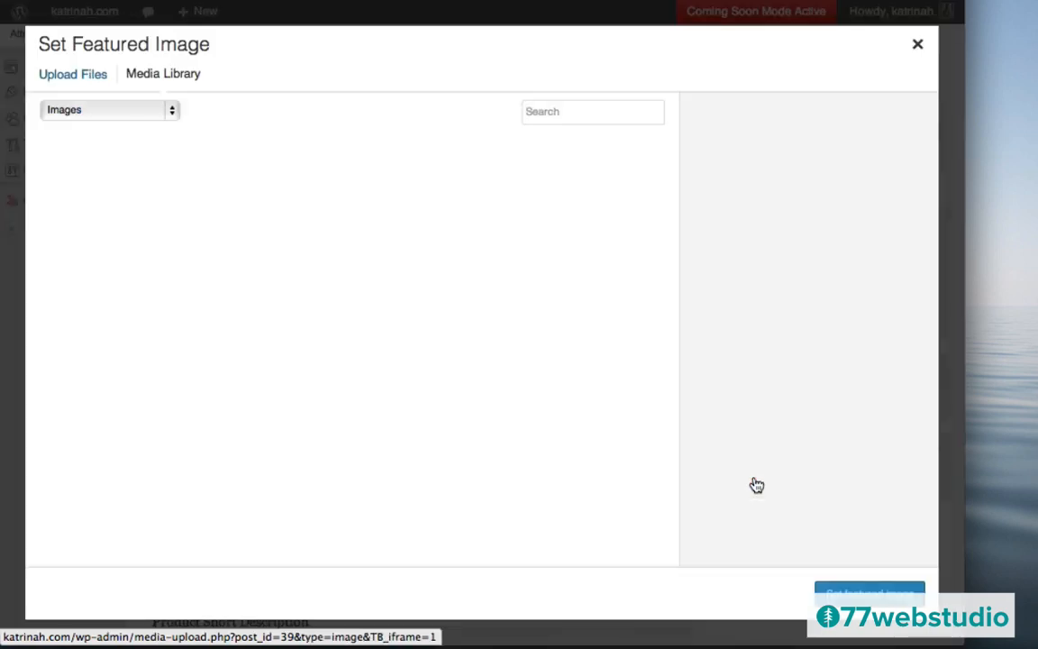
- Upload faith-hope-love.png from the computer as the featured-image candidate
click(54, 77)
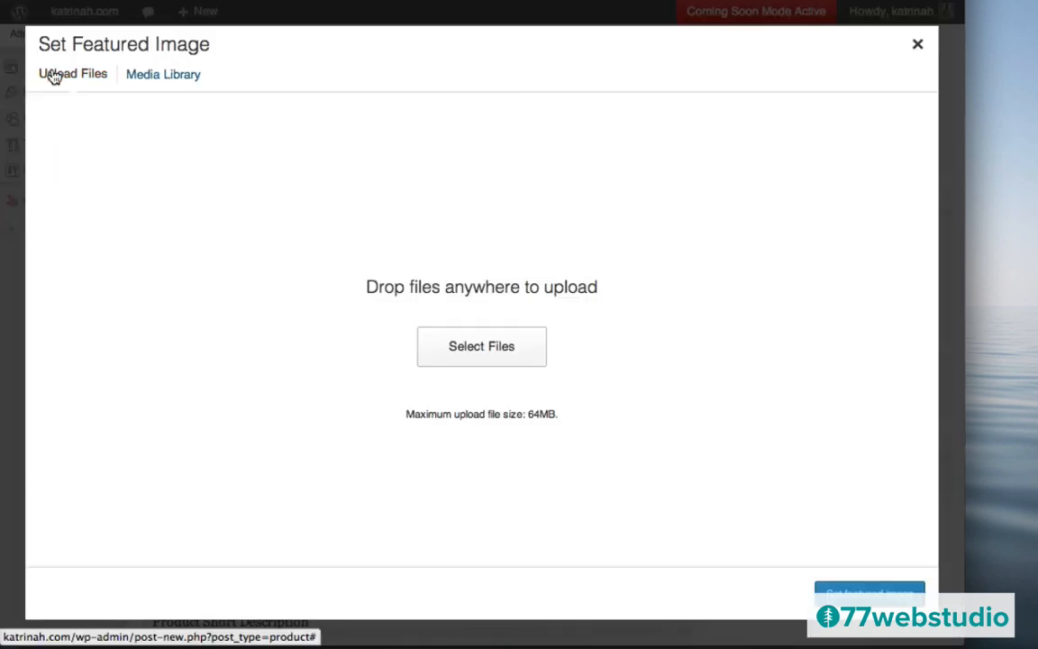
click(472, 353)
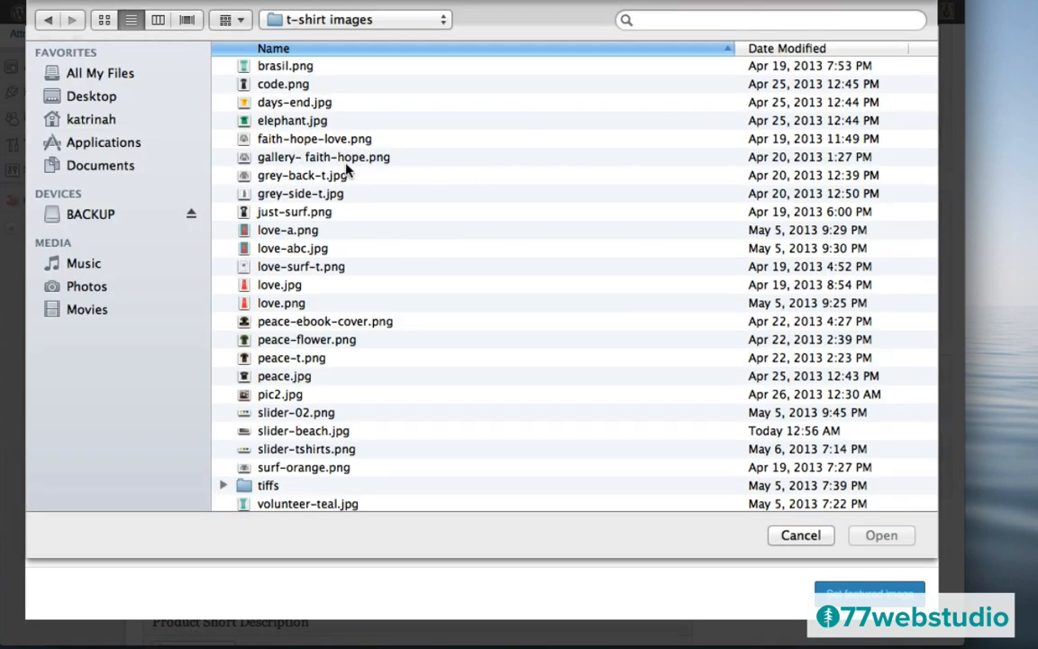
click(270, 140)
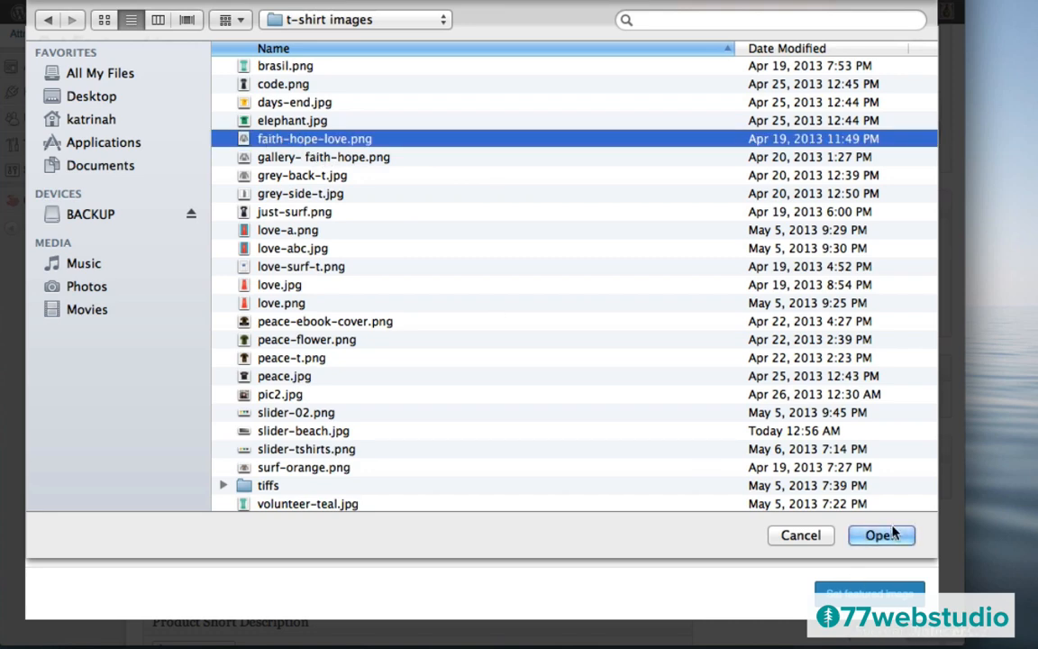
click(879, 535)
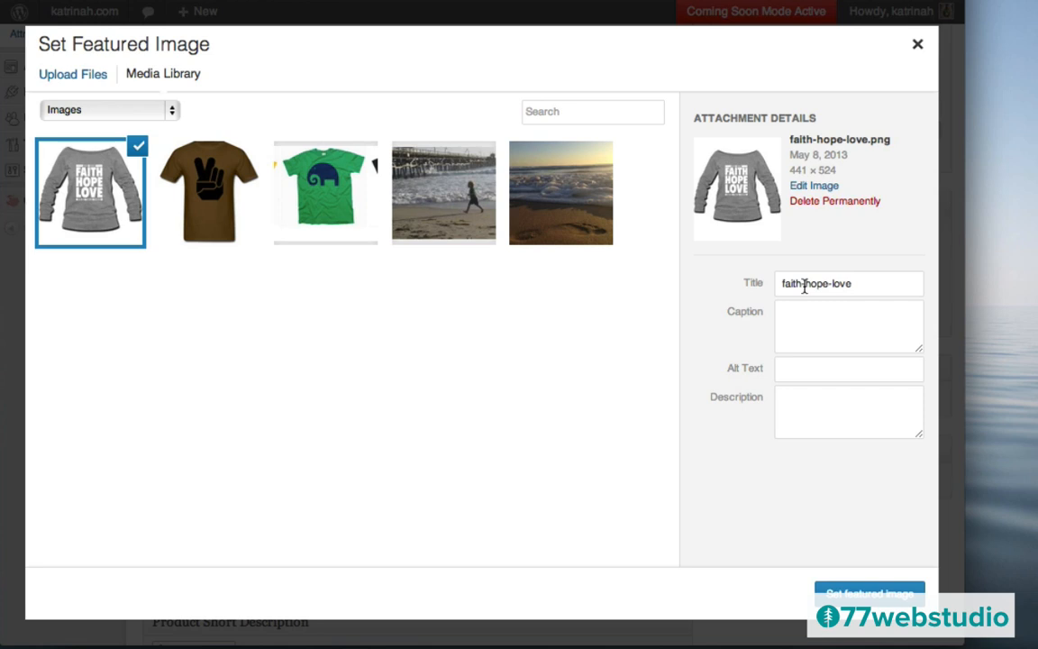
- Give the image title and alt text 'Faith Hope Love Sweatshirt' and set it as featured image
triple_click(804, 284)
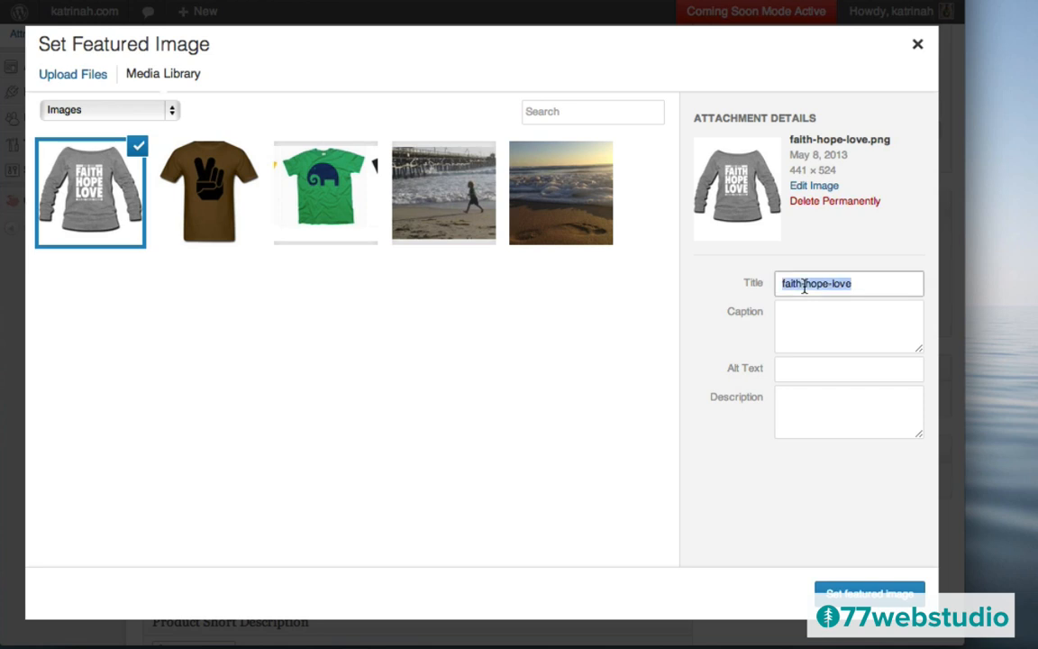
text(Faith )
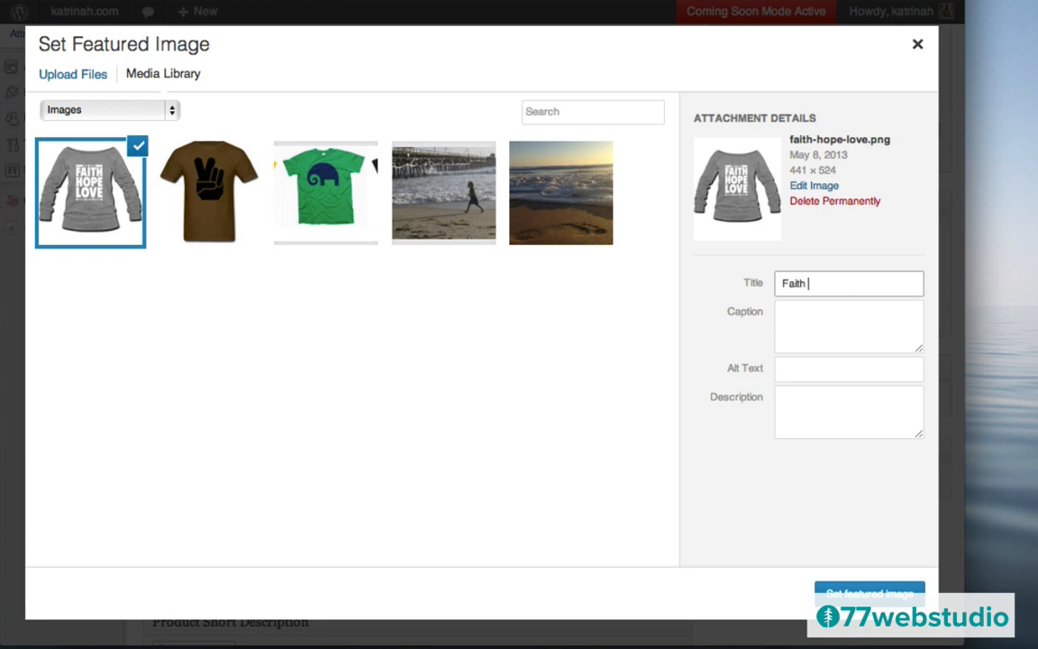
text(Hope Love Sweatshirt)
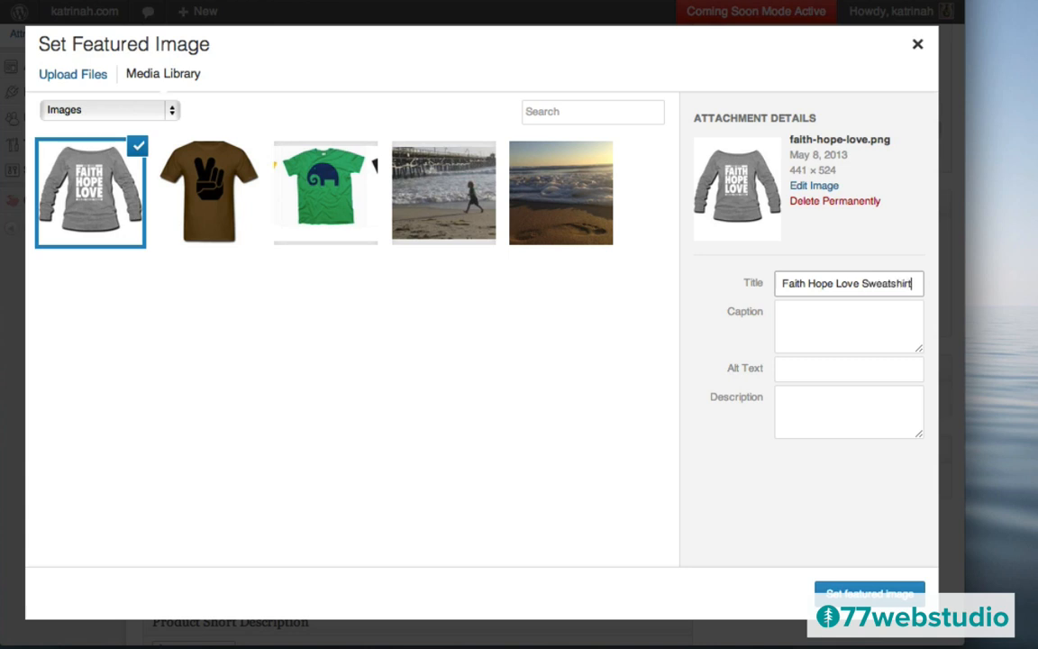
key(super+a)
key(ctrl+c)
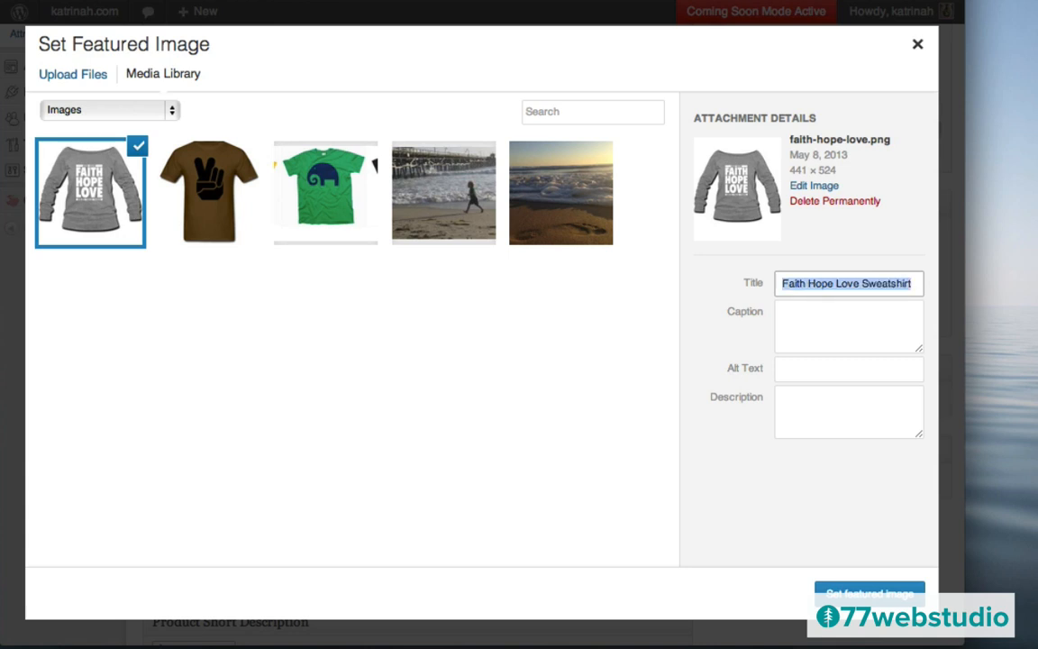
click(802, 371)
key(ctrl+v)
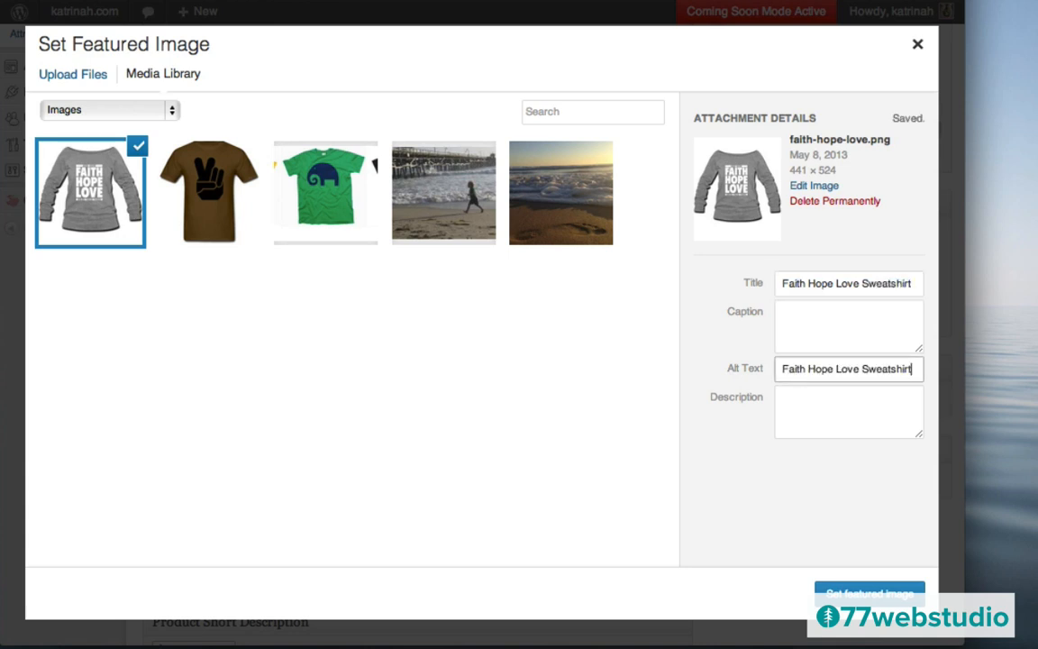
click(749, 520)
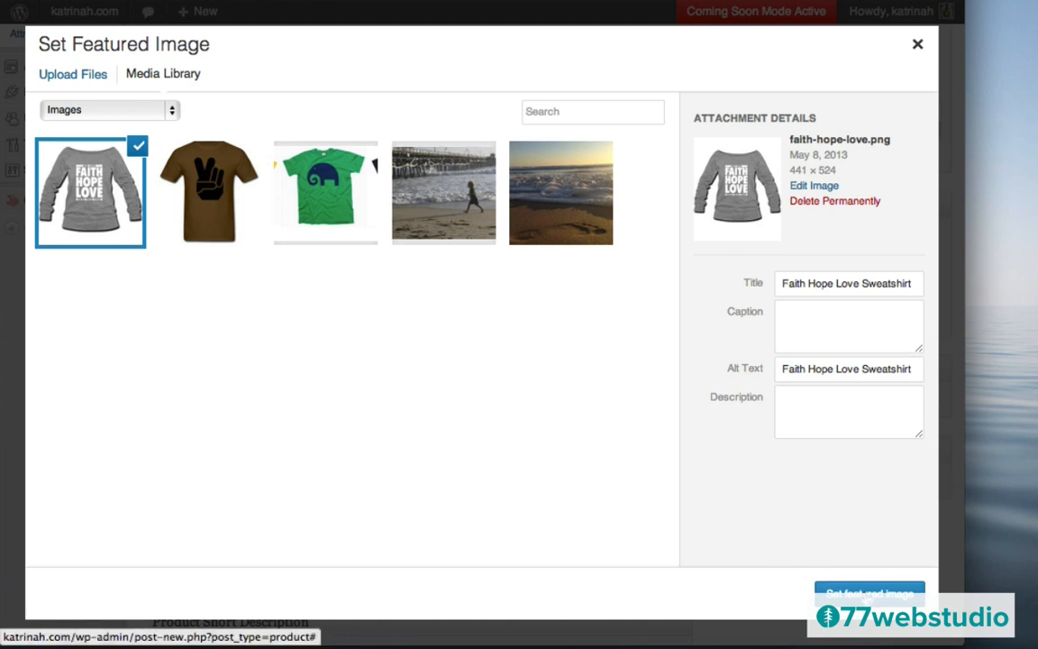
click(867, 594)
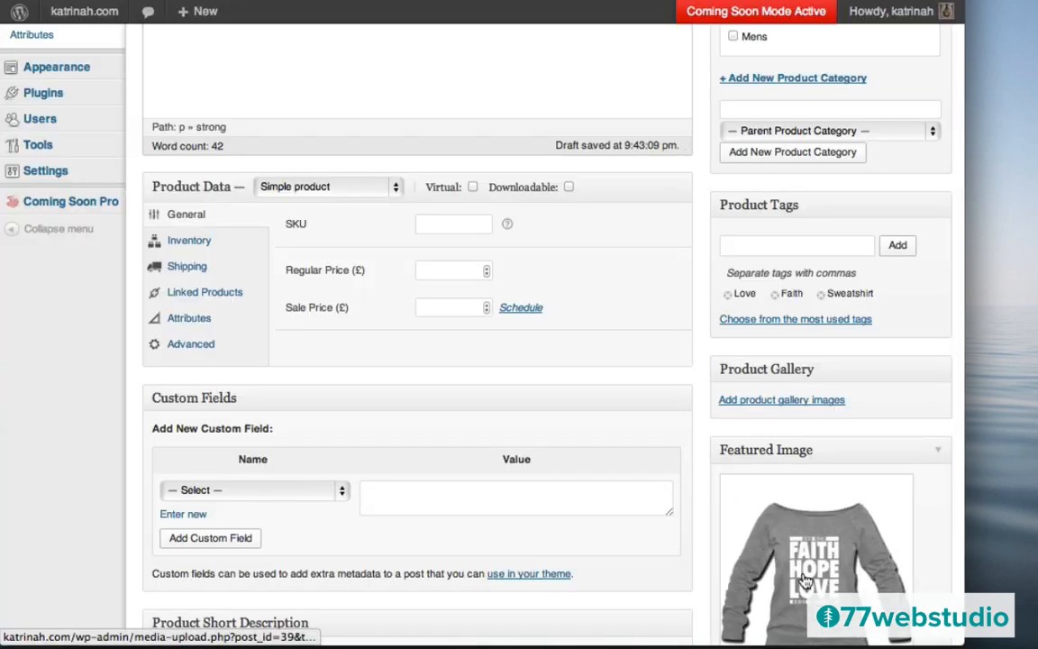
- Save the Faith Hope Love Sweatshirt product as a draft from the Publish box
scroll(686, 389, up, 5)
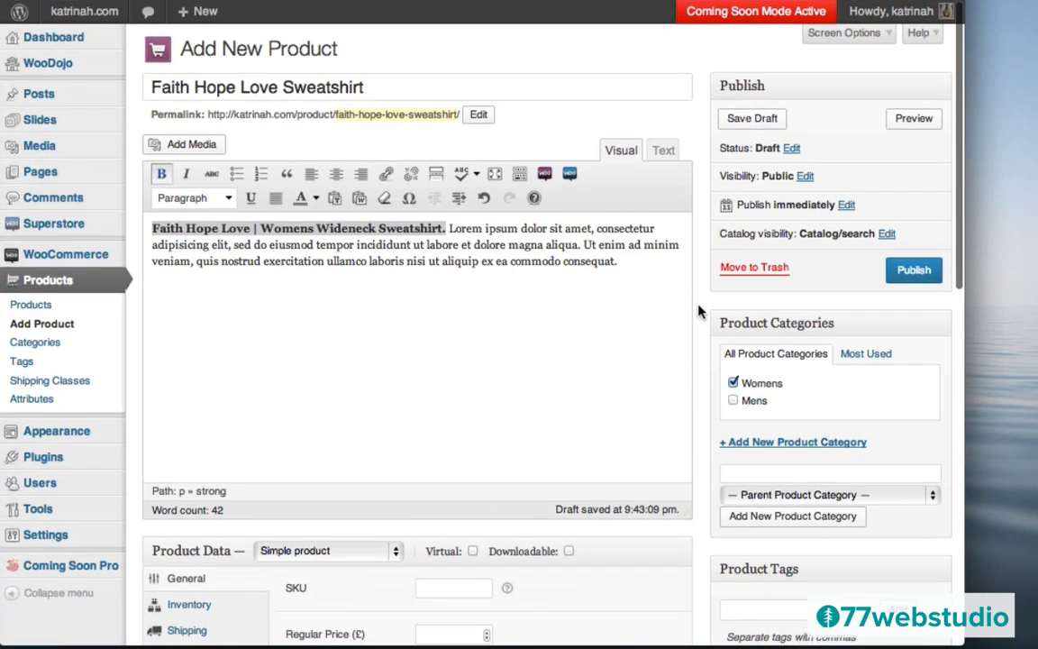
click(746, 125)
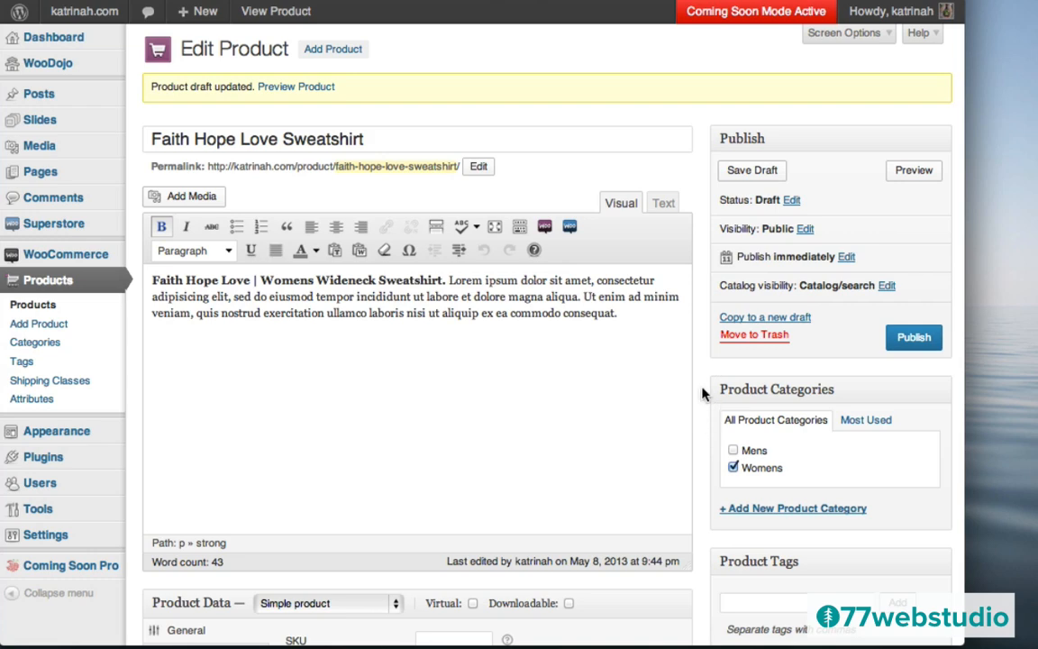
scroll(703, 394, down, 8)
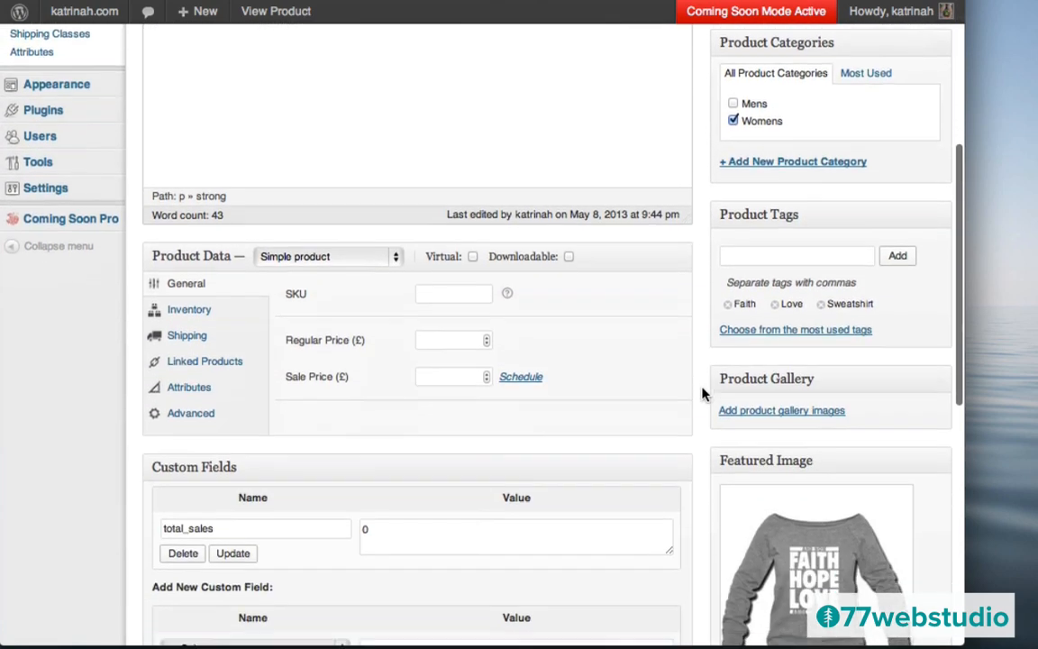
scroll(703, 394, down, 2)
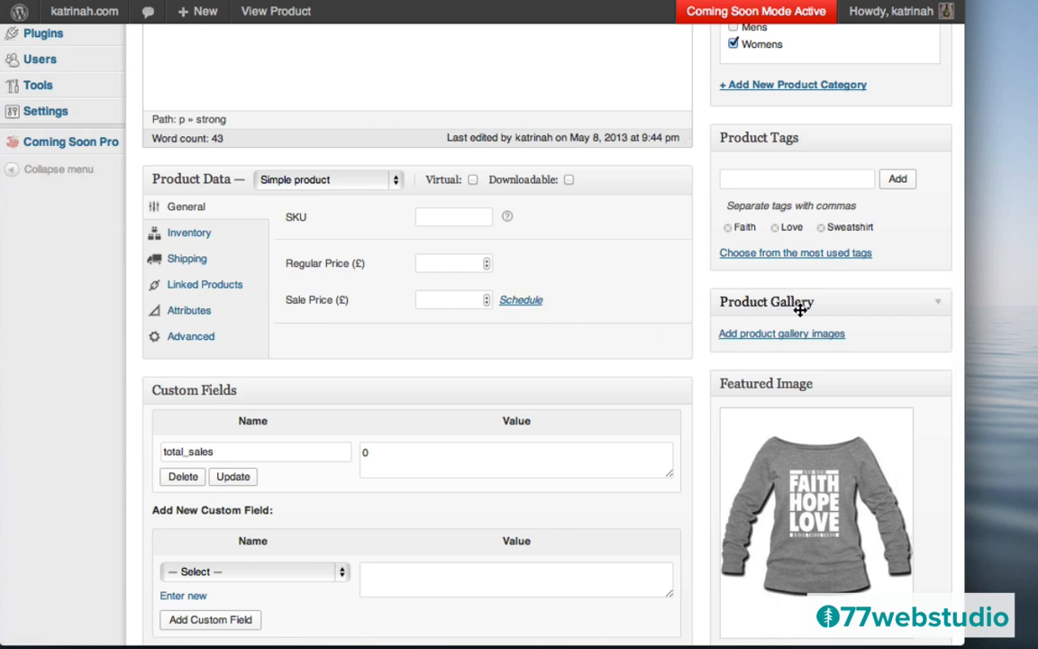
- Upload gallery- faith-hope.png through the product gallery image picker
click(758, 334)
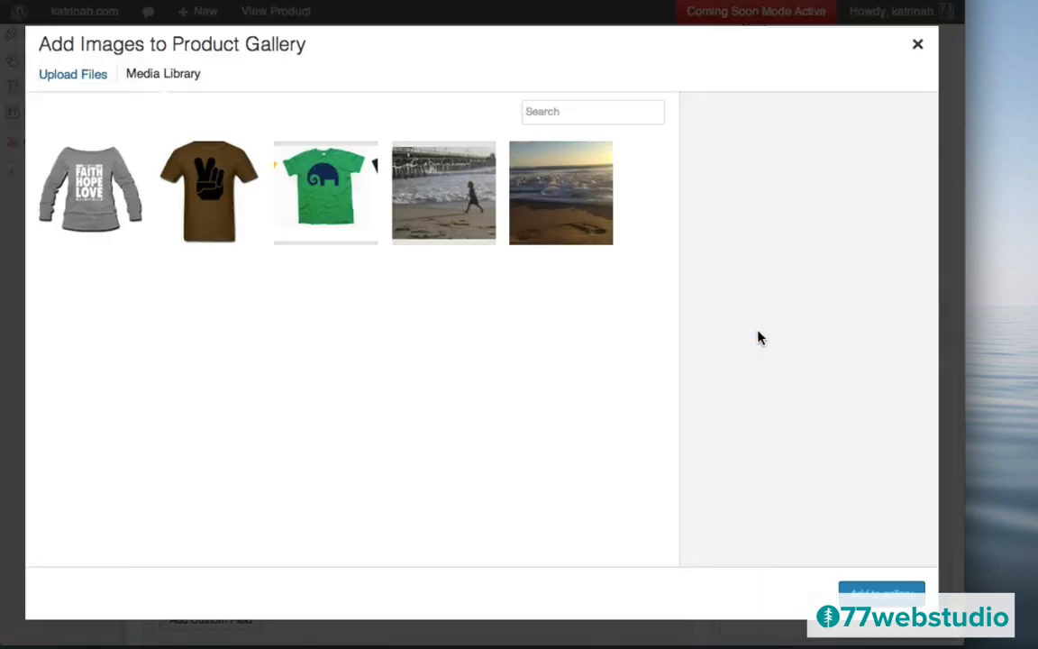
click(64, 80)
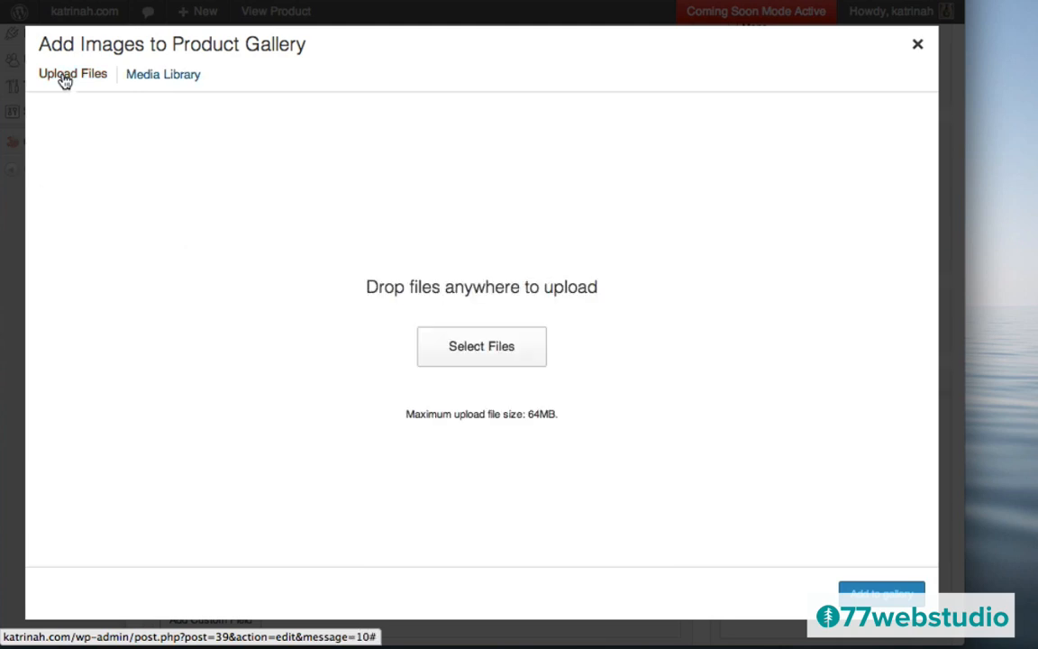
click(481, 351)
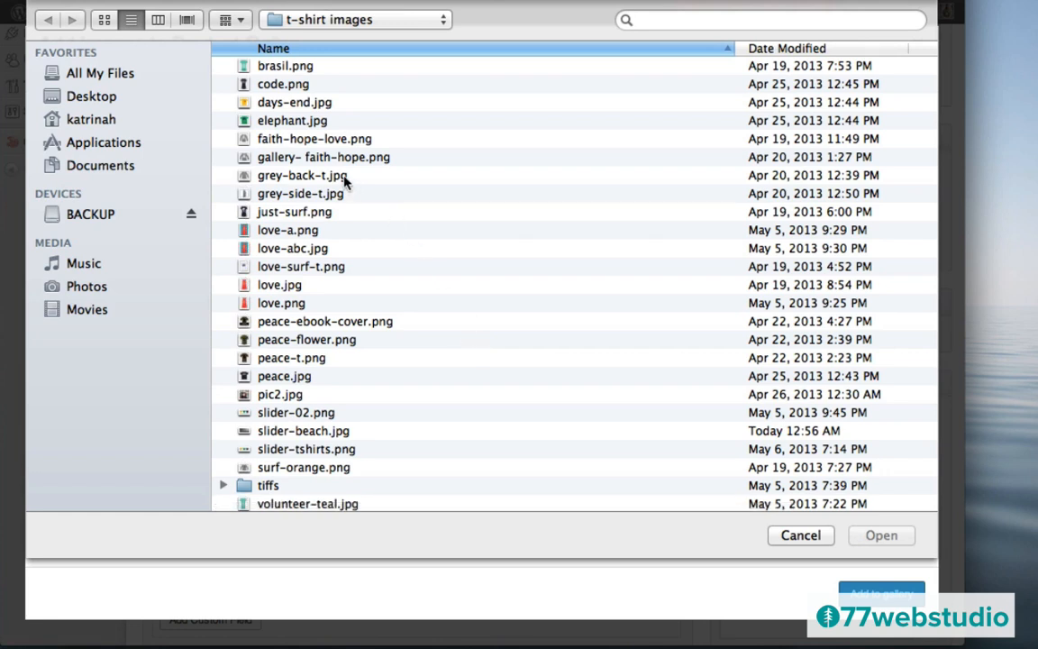
click(275, 158)
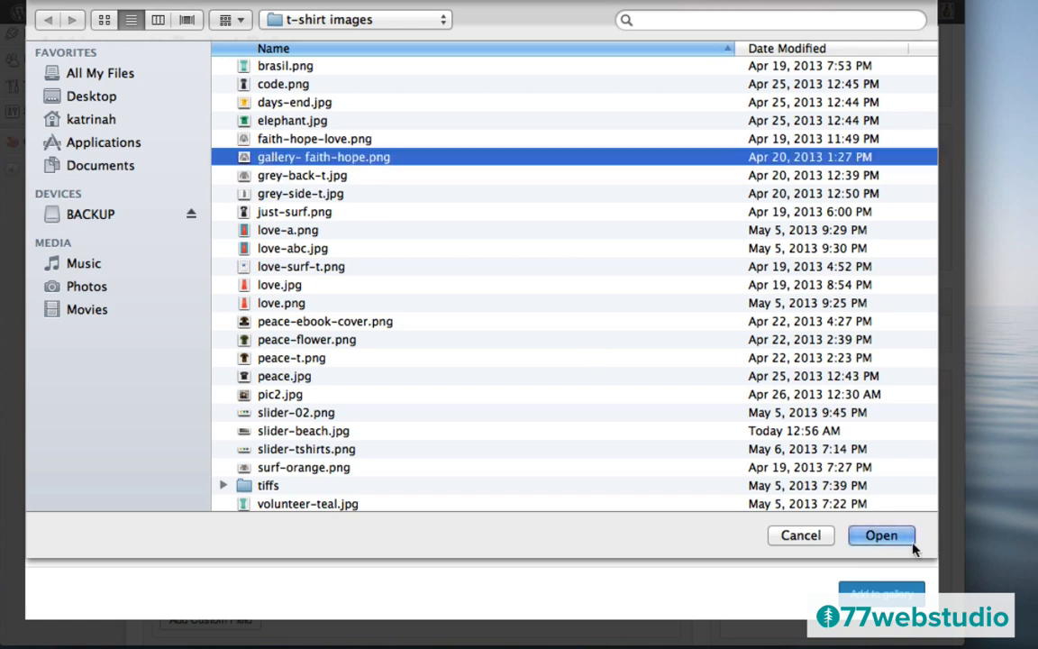
click(882, 537)
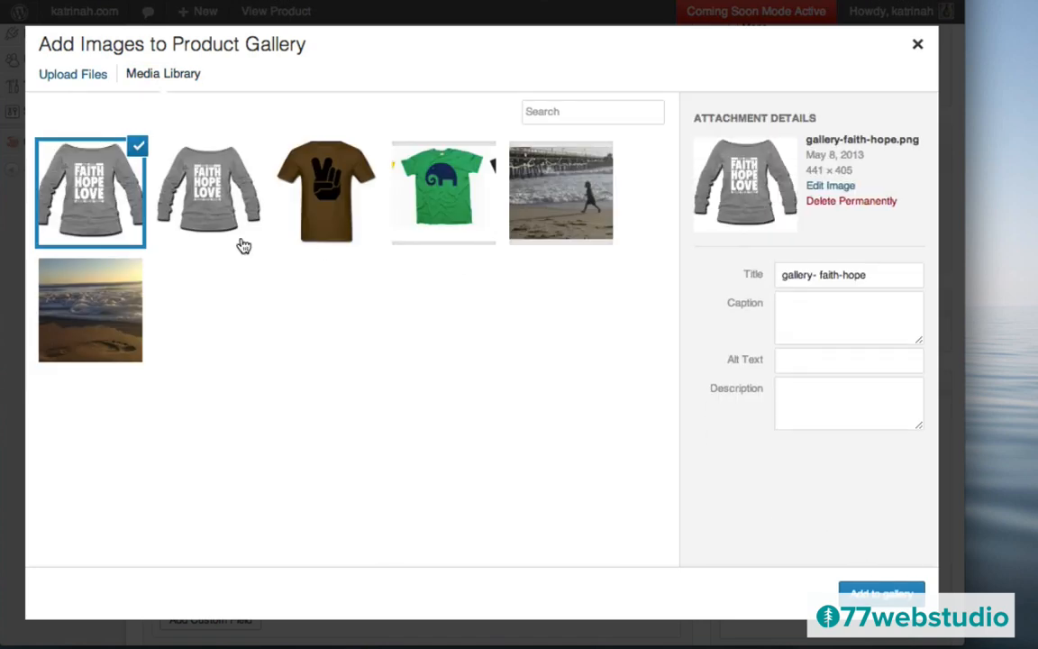
- Set the gallery image's title and alt text to 'Faith Hope Love Sweatshirt' and add it to the gallery
click(811, 283)
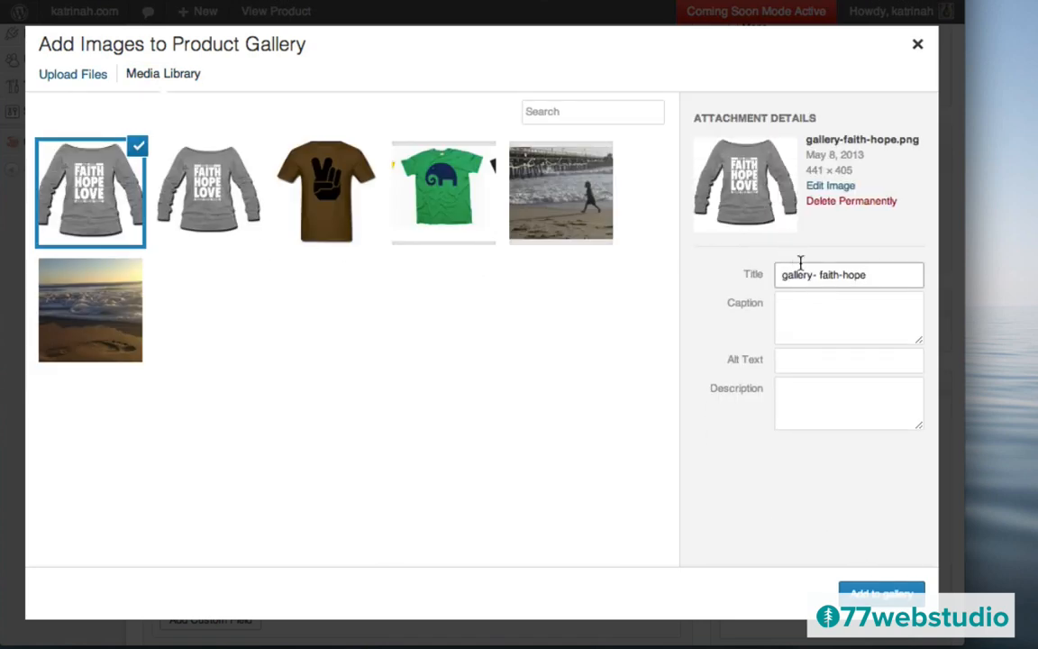
triple_click(800, 264)
text(Faith Hope Love Sweatshirt)
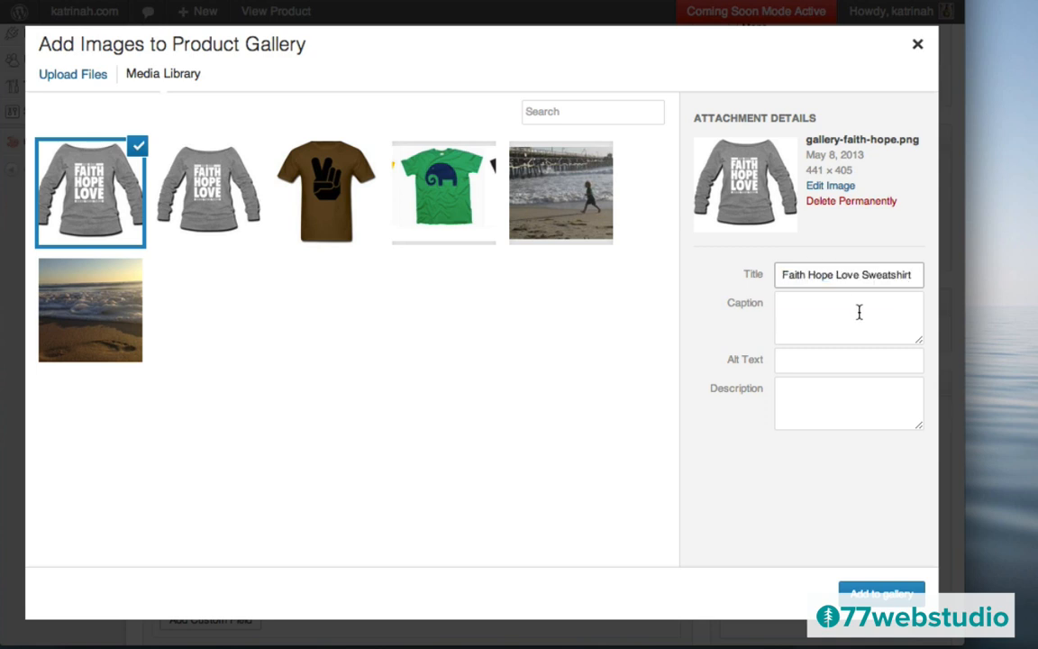
click(804, 362)
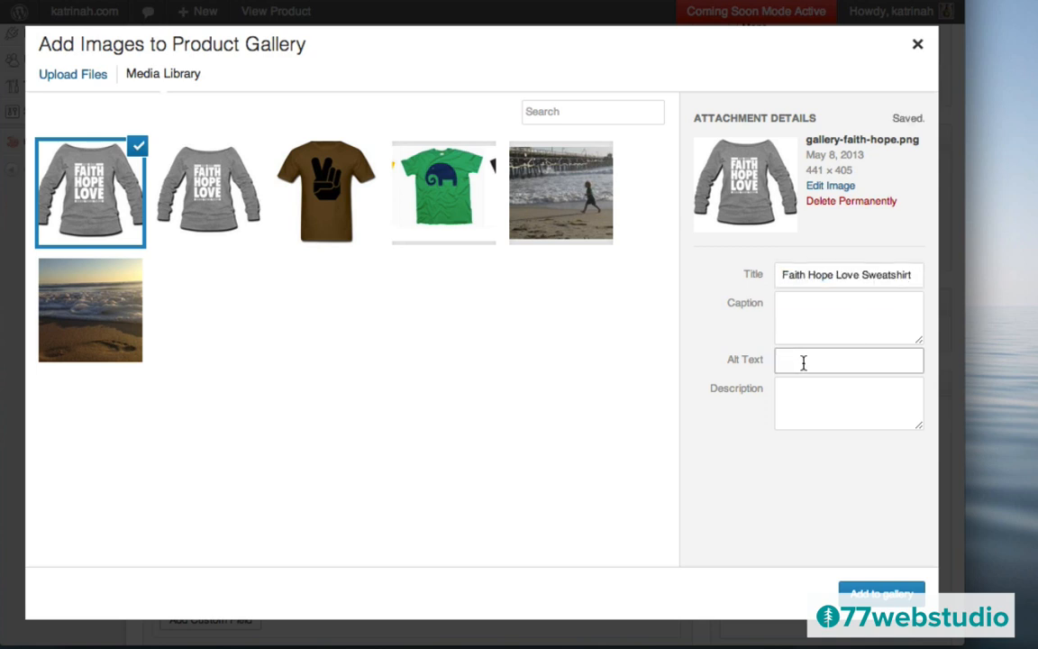
text(Faith Hope Love Sweatshirt)
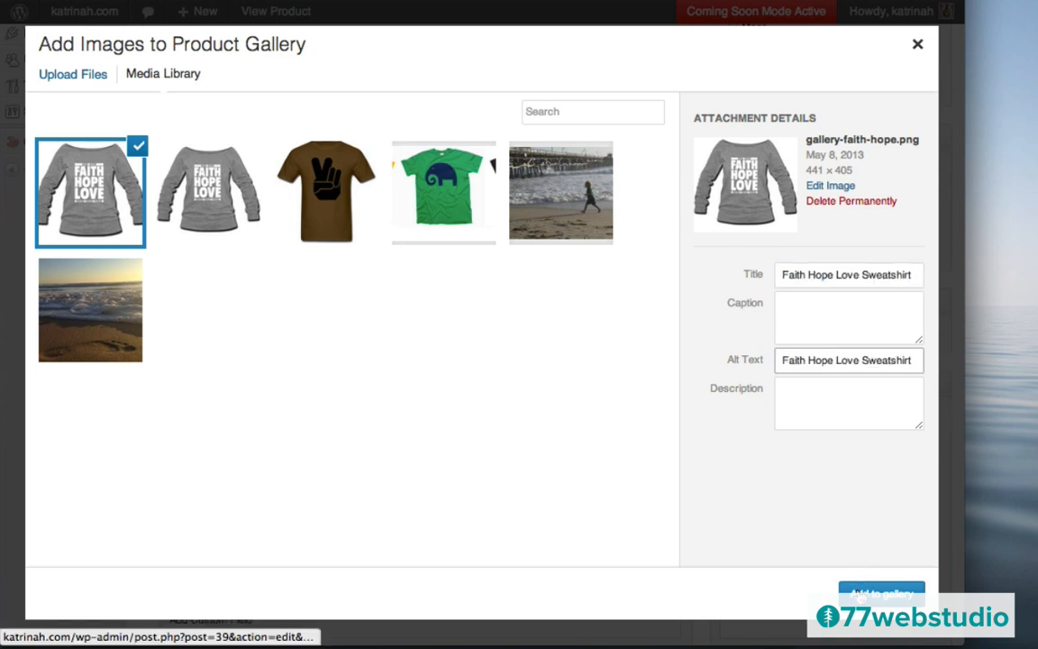
click(882, 592)
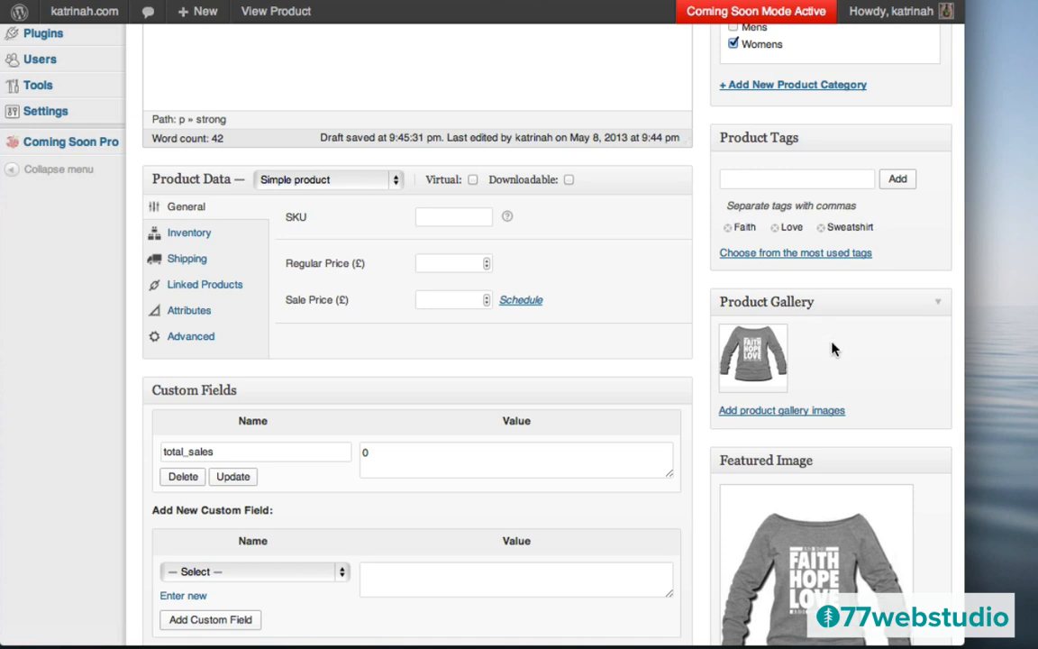
- Reopen the Add Images to Product Gallery picker
click(756, 414)
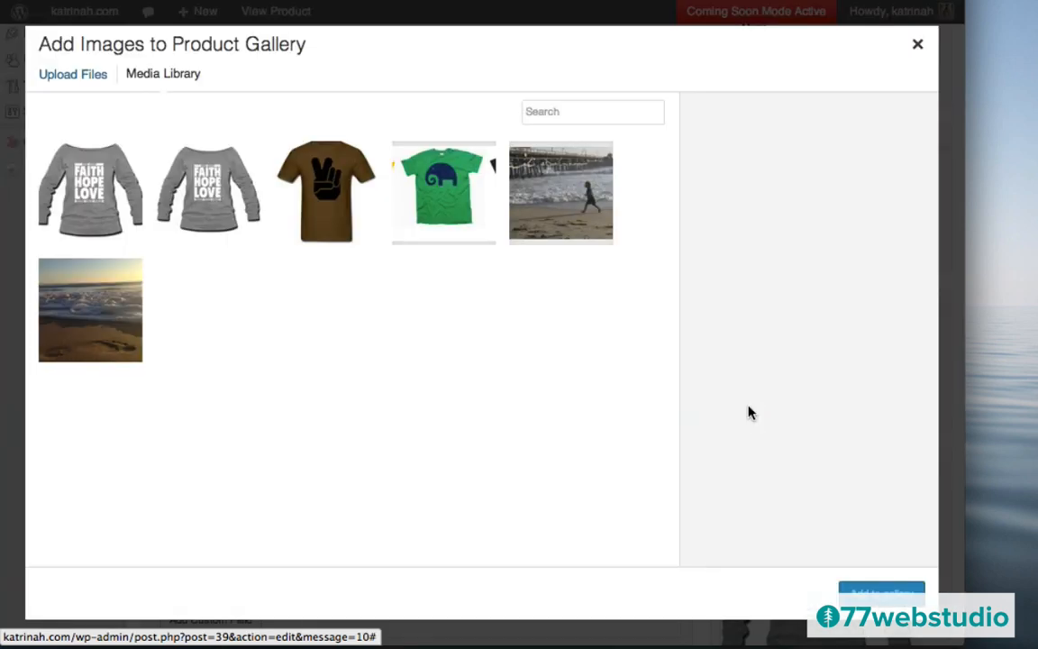
- Upload grey-back-t.jpg and grey-side-t.jpg together from the computer
click(61, 76)
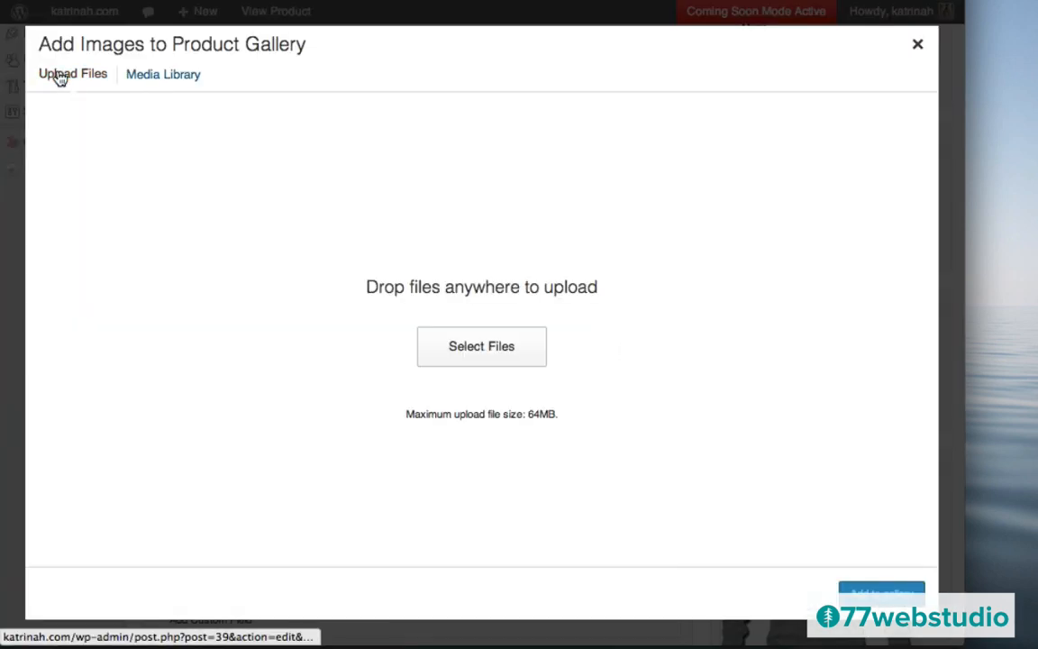
click(496, 352)
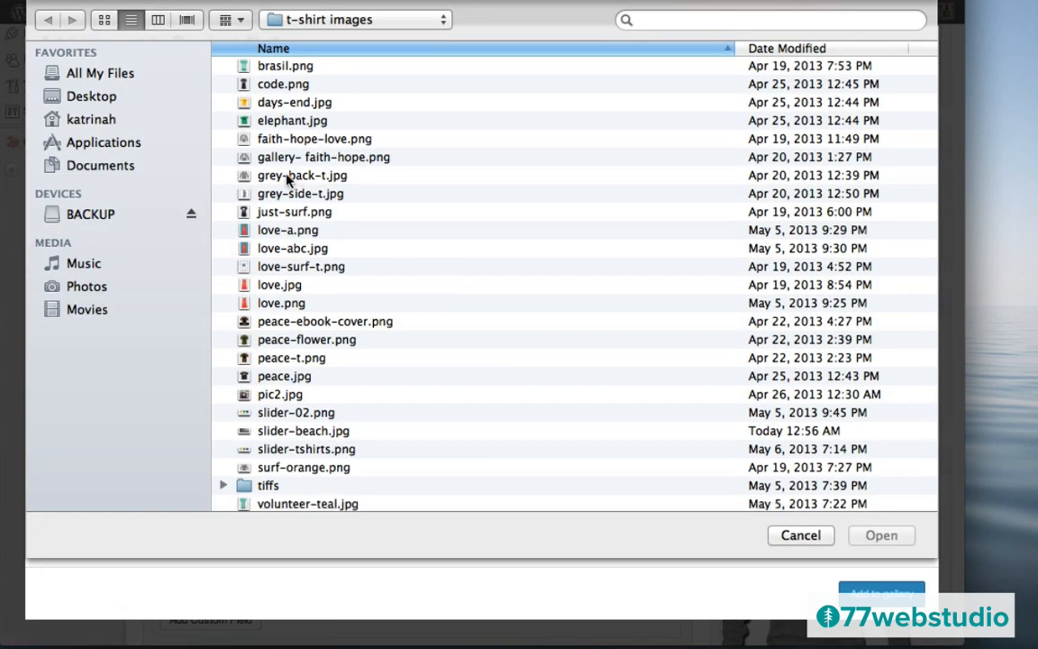
click(289, 176)
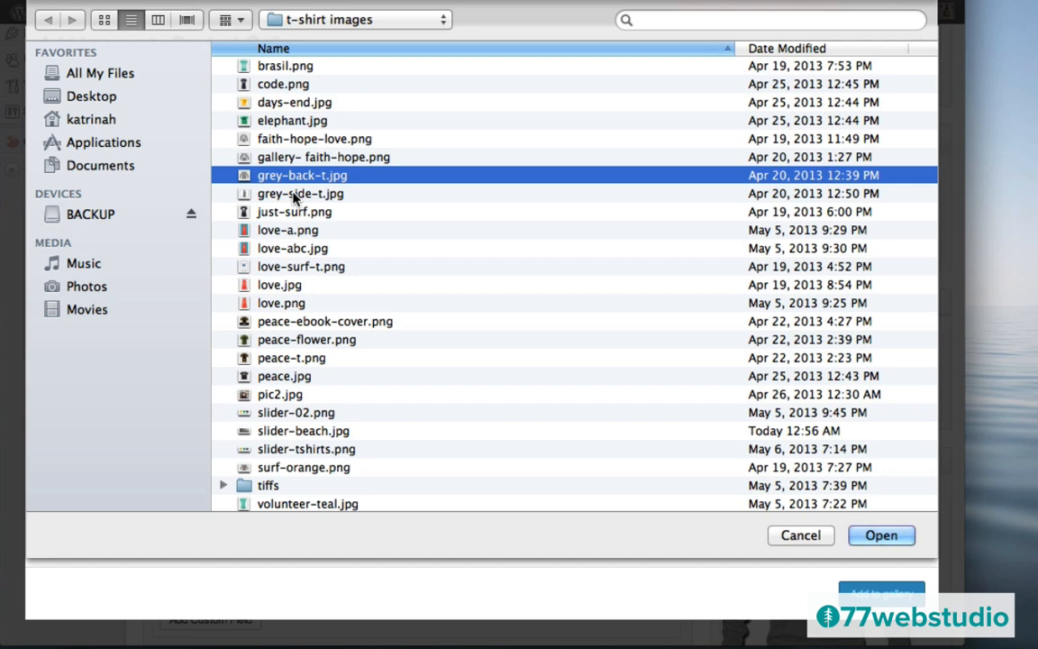
shift+click(296, 193)
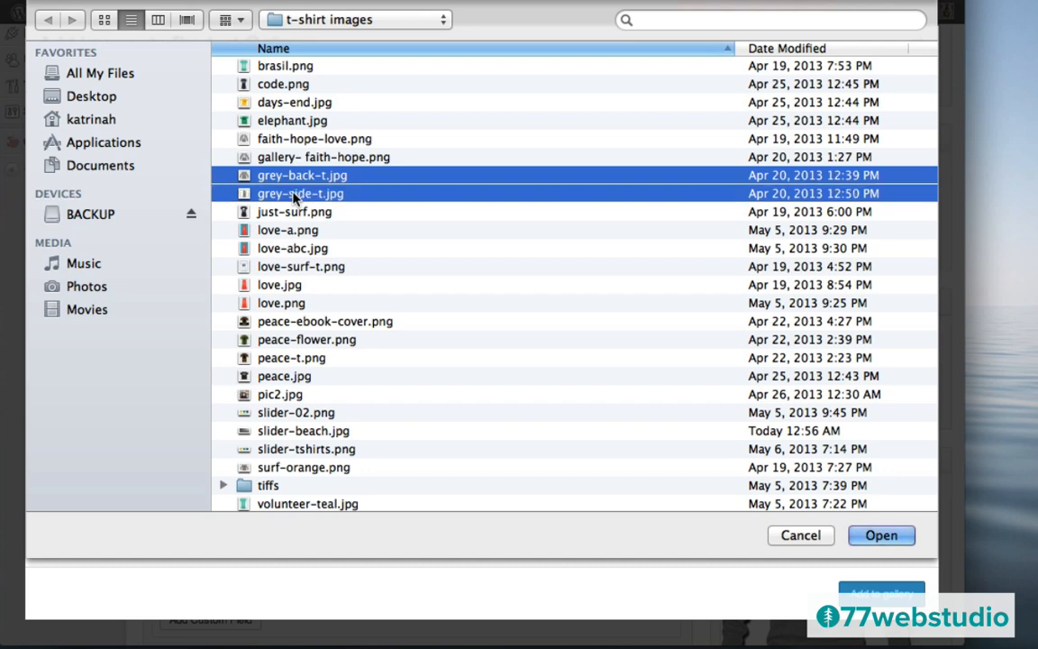
click(872, 538)
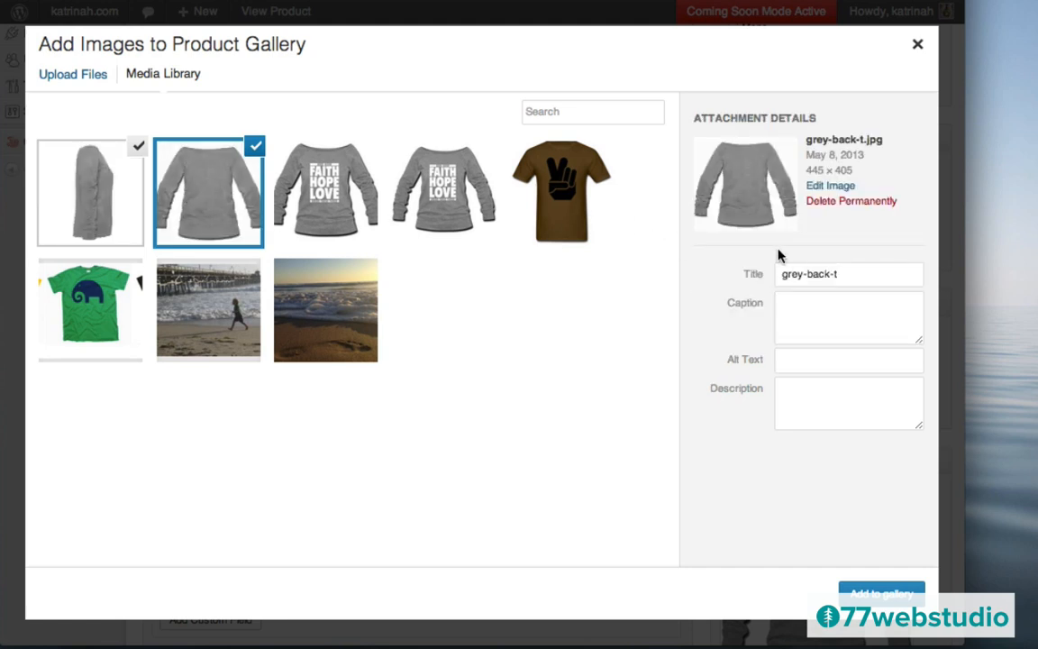
- Set the back-view image's title and alt text to 'Faith Hope Love Sweatshirt (Back)'
click(802, 274)
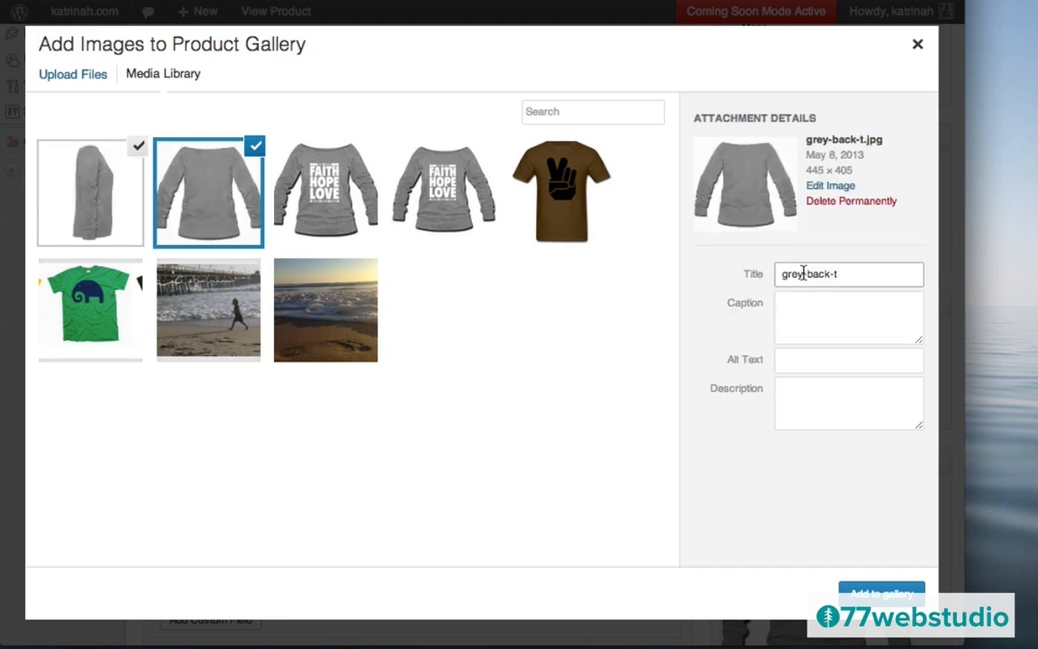
key(super+a)
text(Faith Hope Love Sweatshirt (Back))
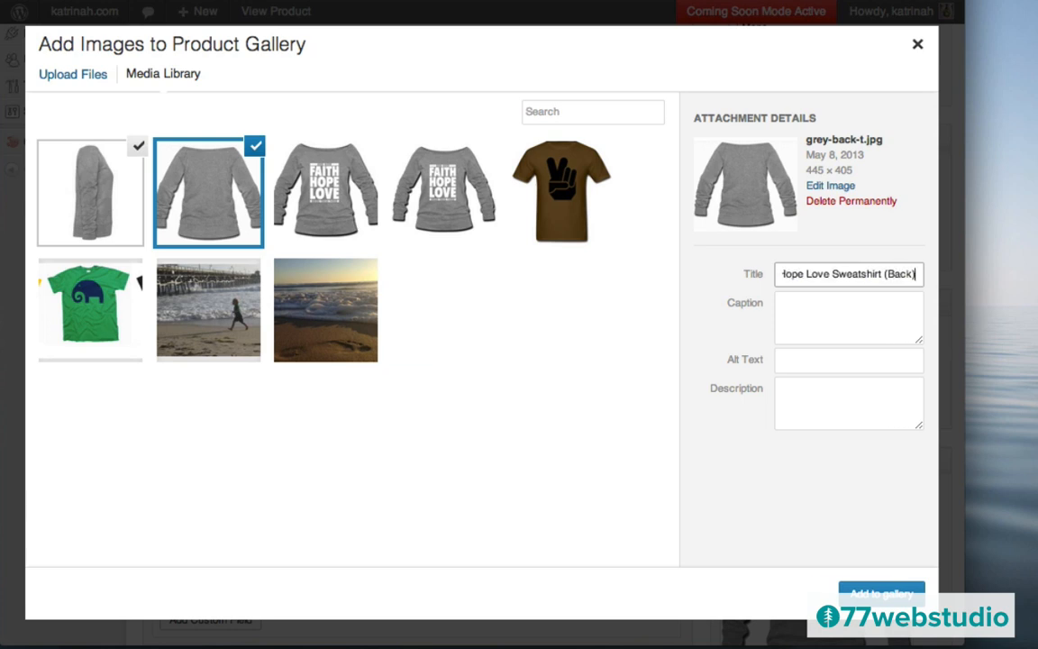
key(super+a)
key(super+c)
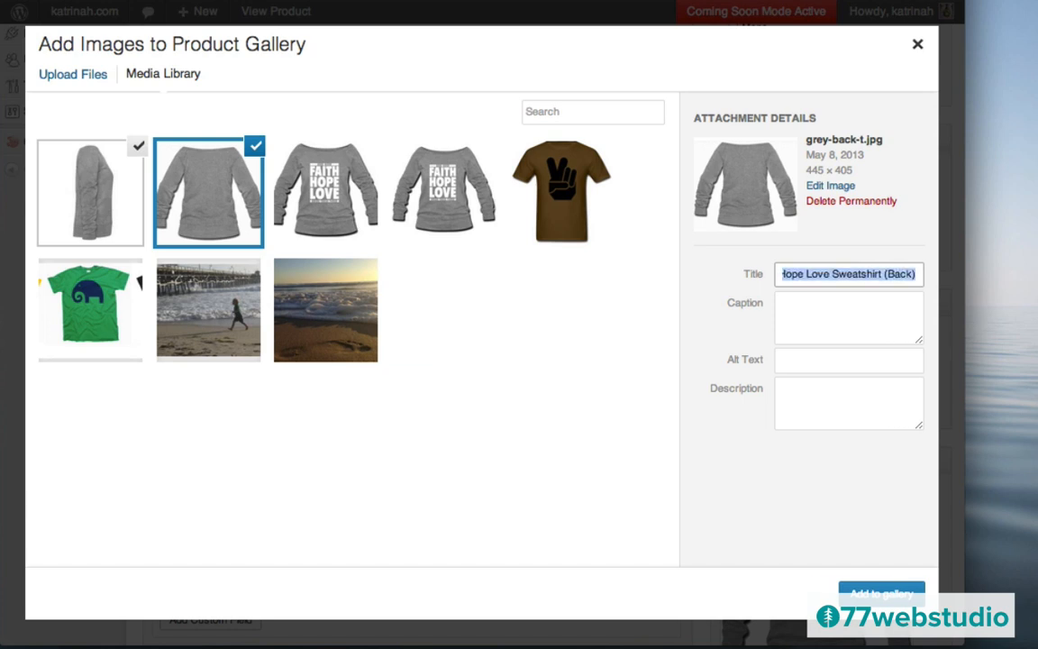
click(804, 363)
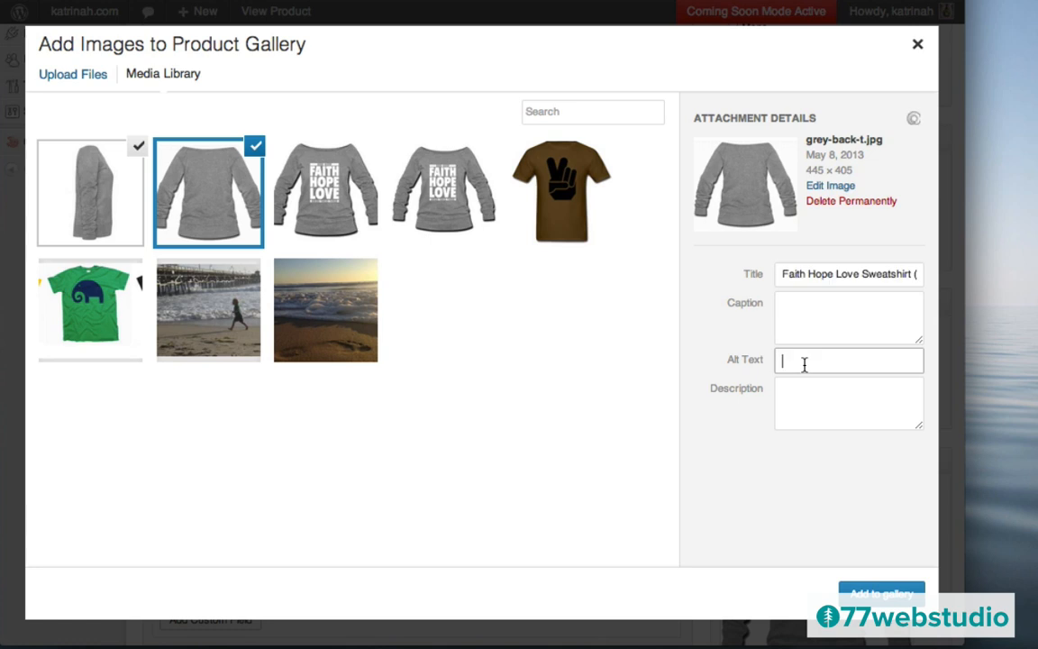
key(super+v)
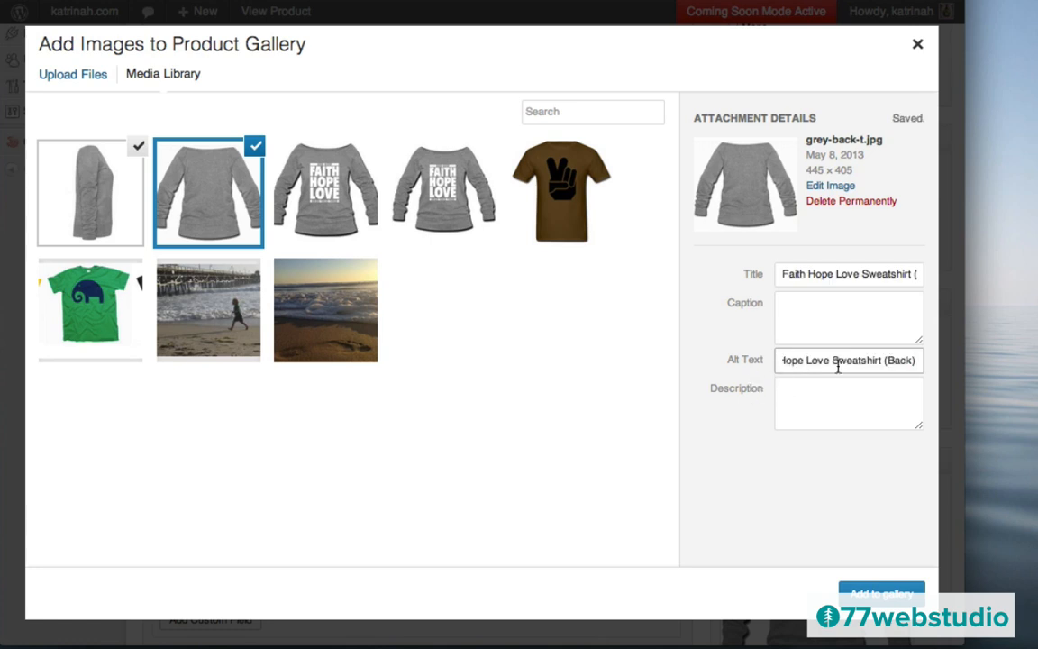
- Select the side-view image and set its title and alt text to 'Faith Hope Love Sweatshirt (Side)'
click(86, 190)
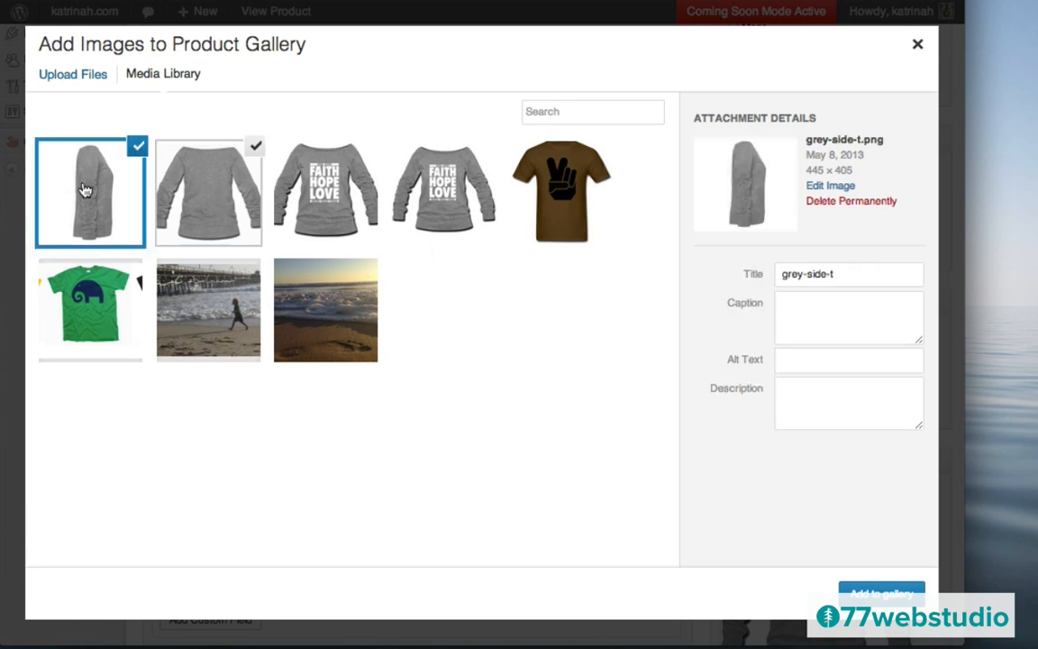
click(825, 273)
key(super+a)
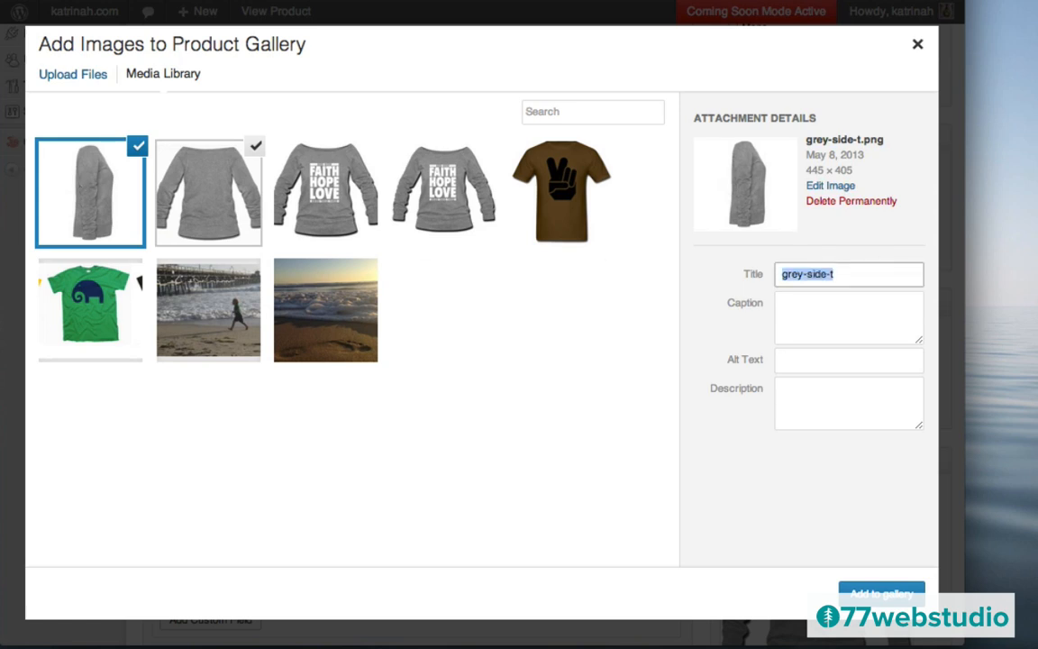
key(super+v)
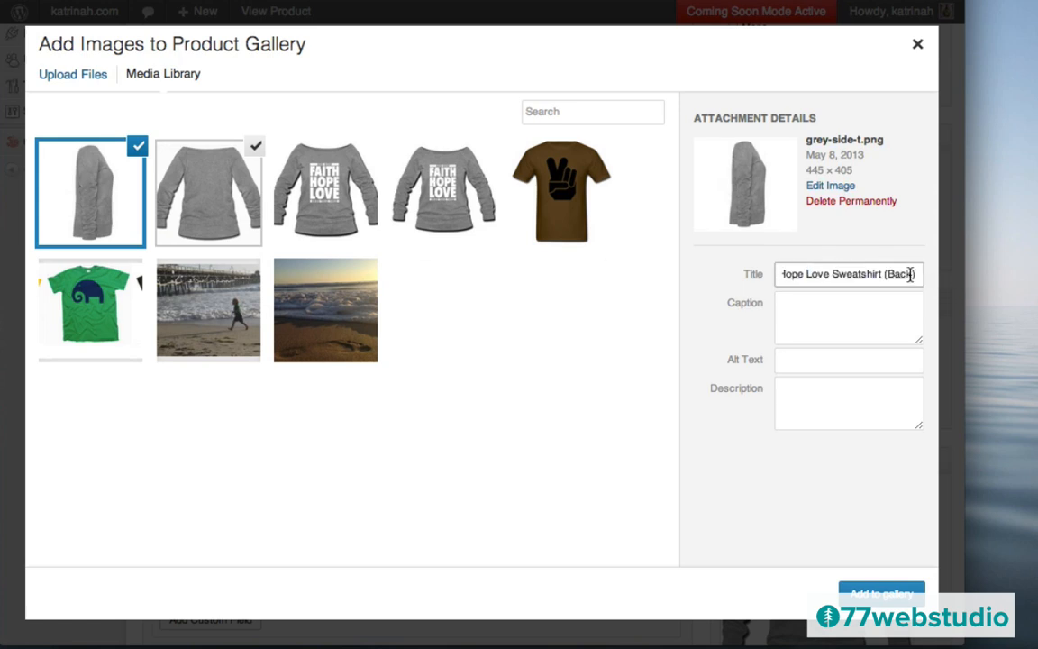
key(BackSpace)
key(BackSpace)
key(BackSpace)
key(BackSpace)
key(BackSpace)
text(Side))
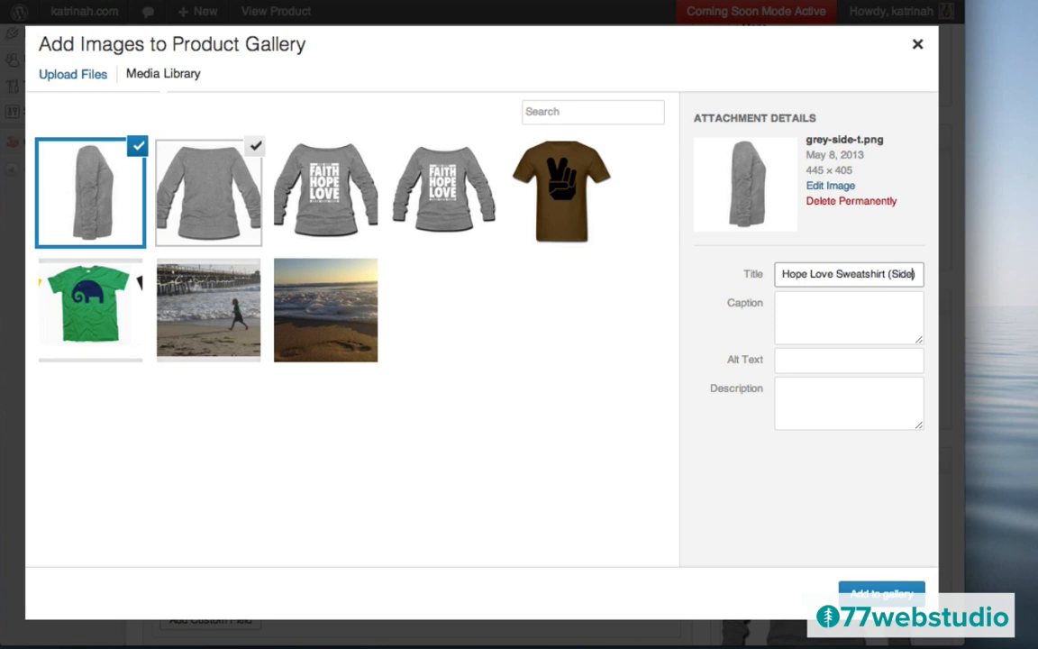
key(super+a)
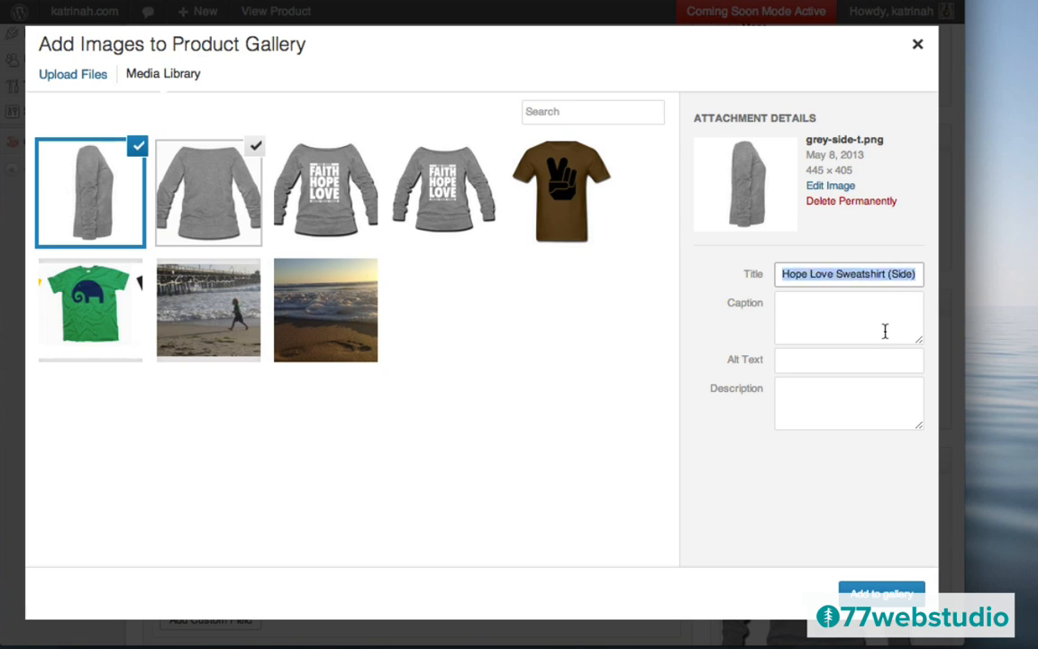
click(850, 361)
text(Faith Hope Love Sweatshirt (Side))
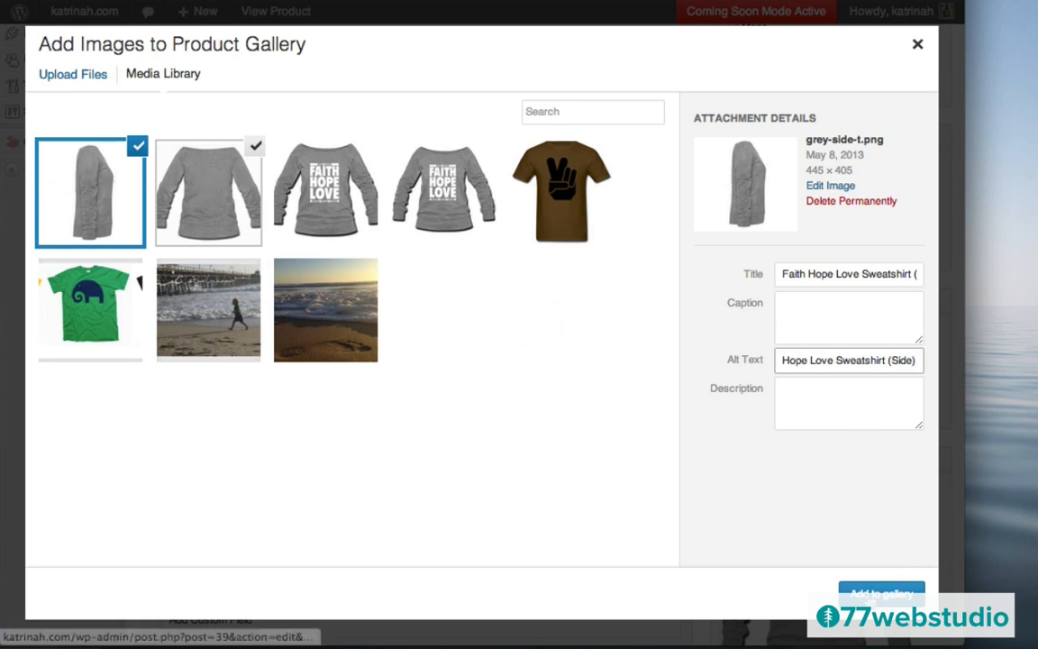
- Add the selected images to the product gallery and save the product as a draft
click(874, 590)
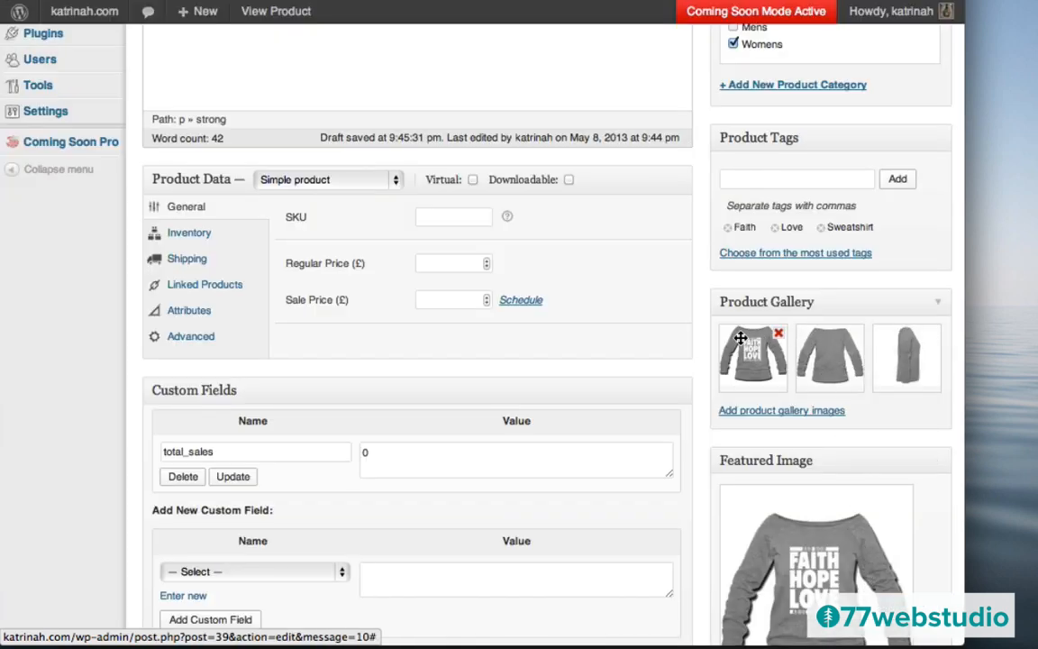
mouse_move(817, 364)
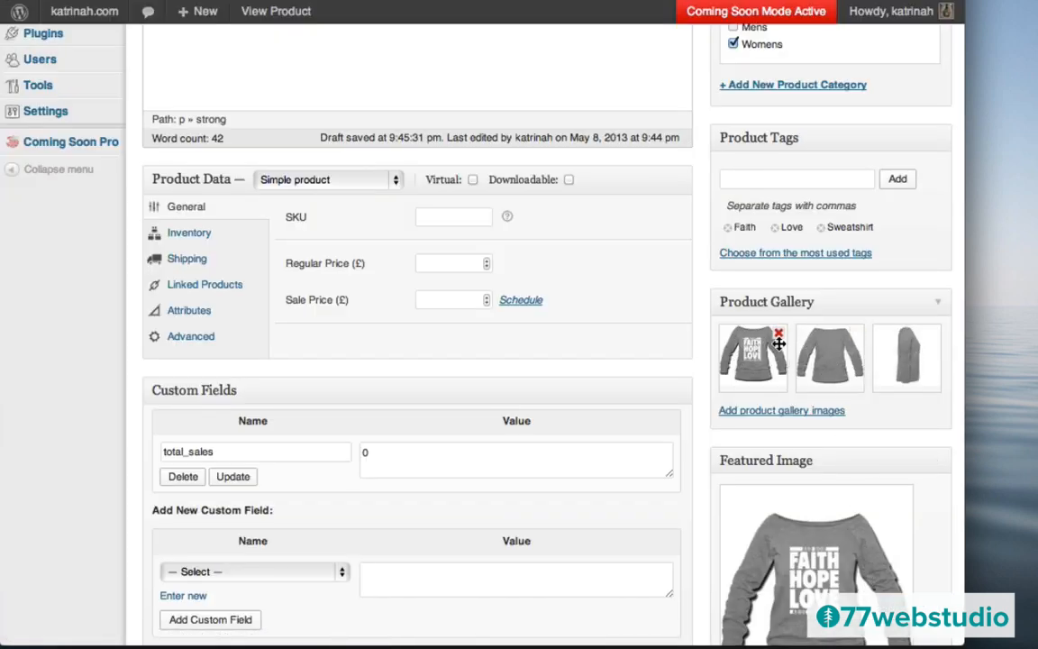
scroll(682, 244, up, 5)
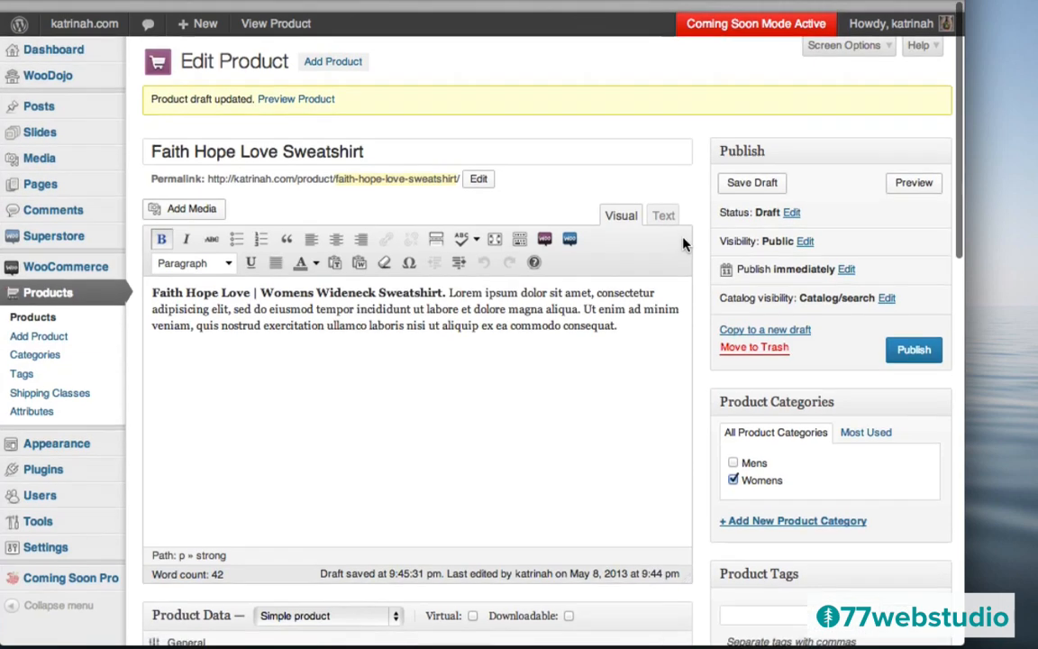
click(752, 170)
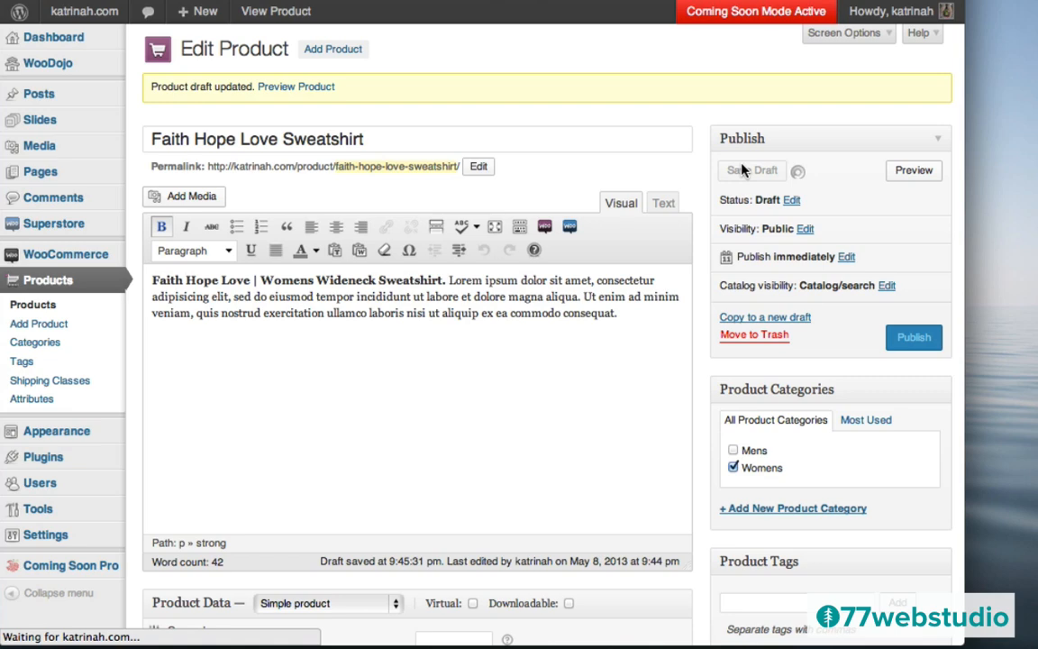
scroll(689, 404, down, 4)
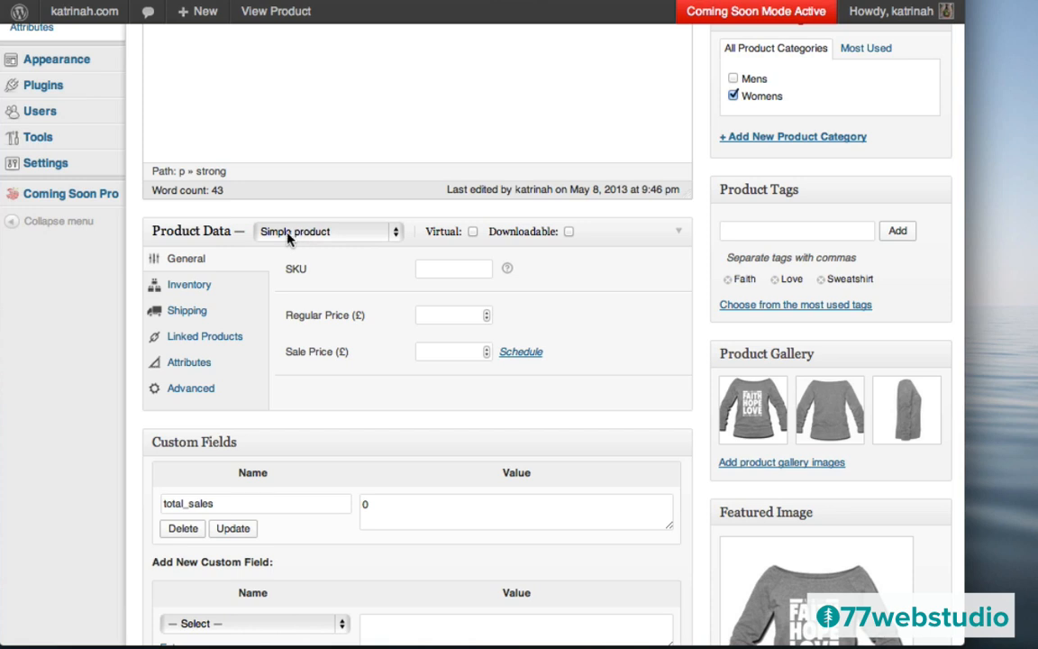
- Set the Product Data type to 'Variable product' and switch to the Attributes section
click(288, 232)
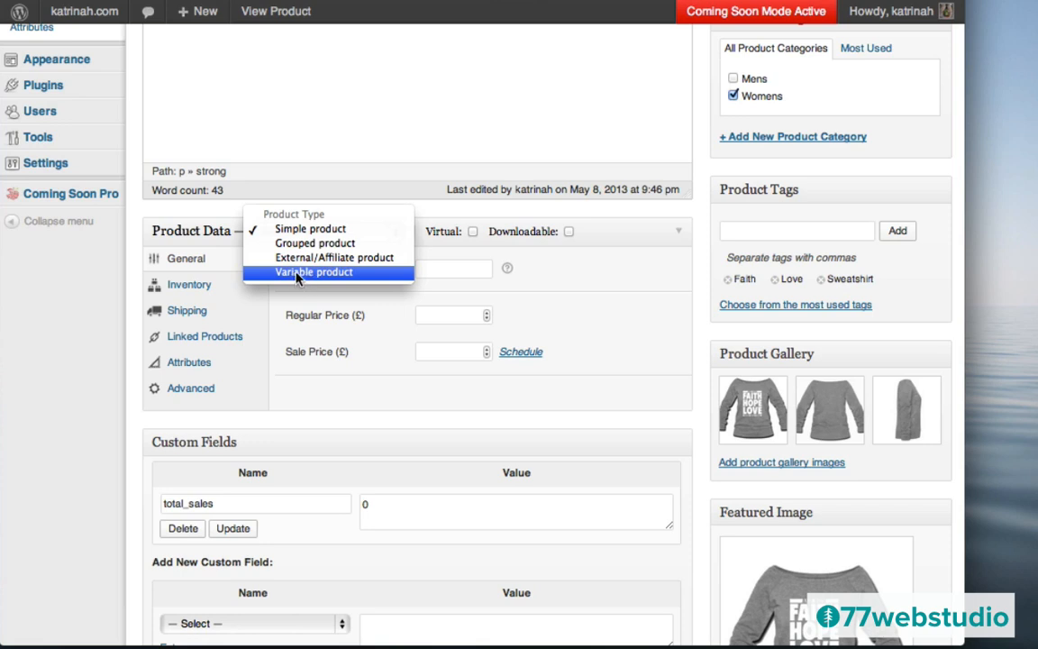
click(297, 273)
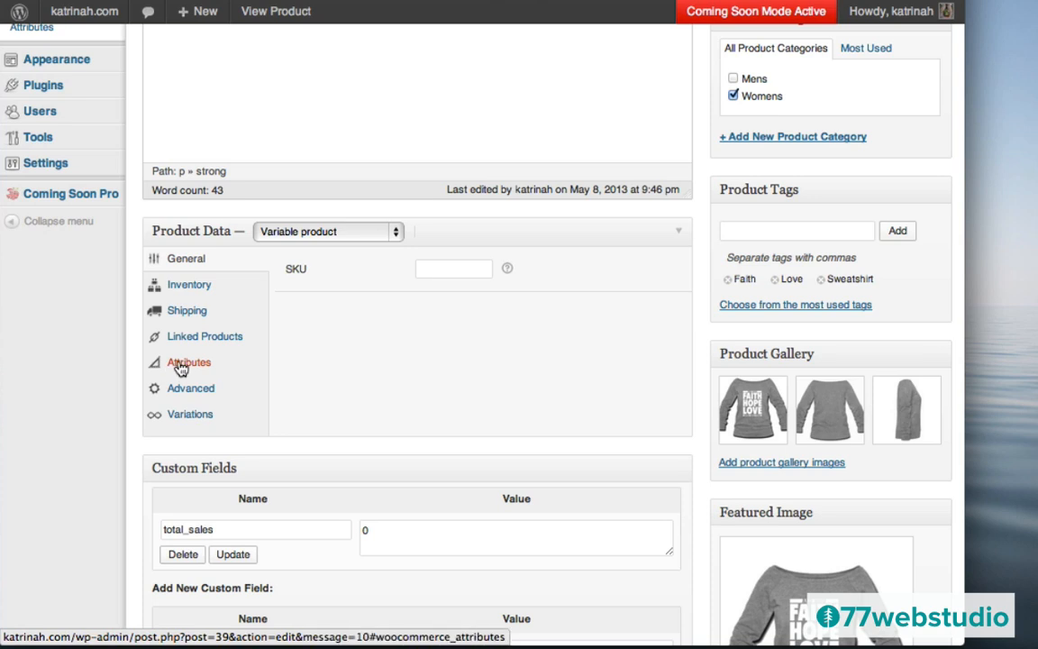
click(181, 368)
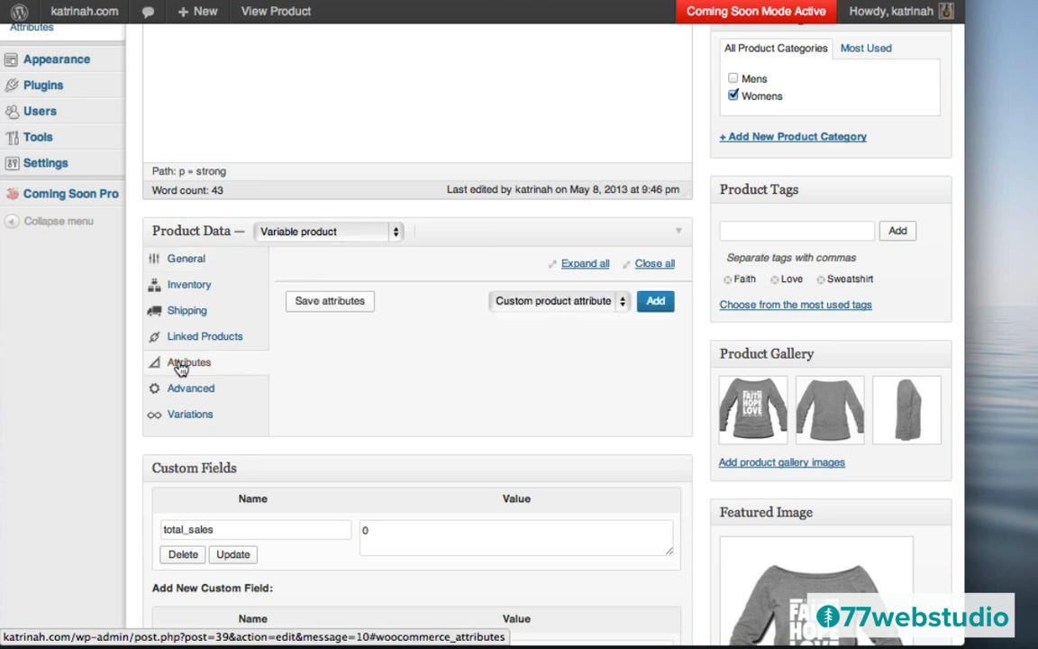
- Add a custom 'Size' attribute with values Small | Medium | Large, visible and used for variations
click(656, 303)
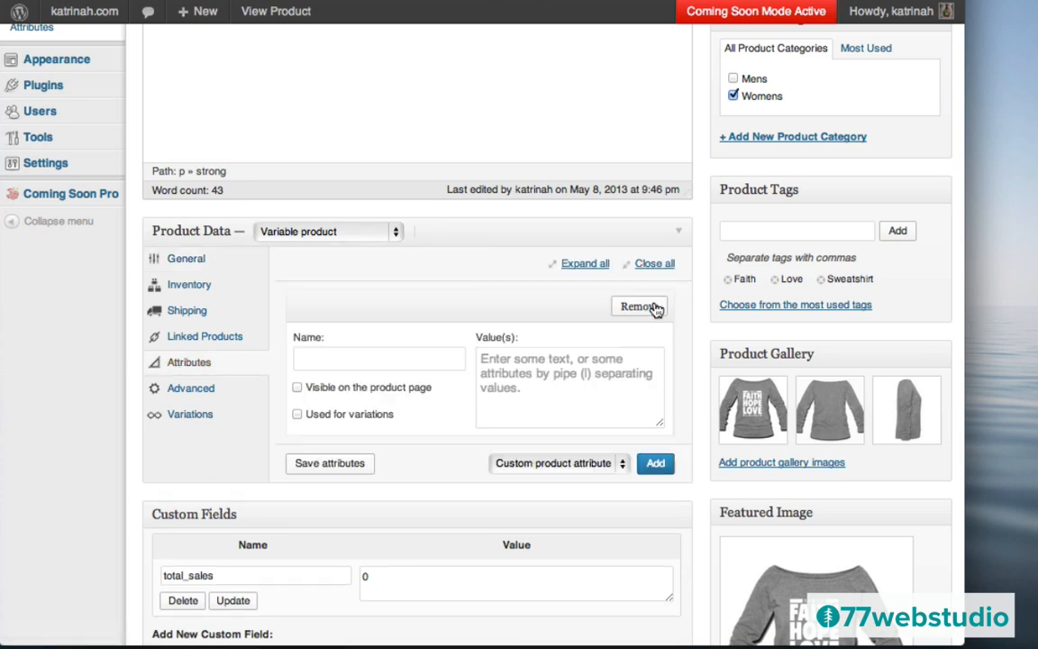
click(323, 363)
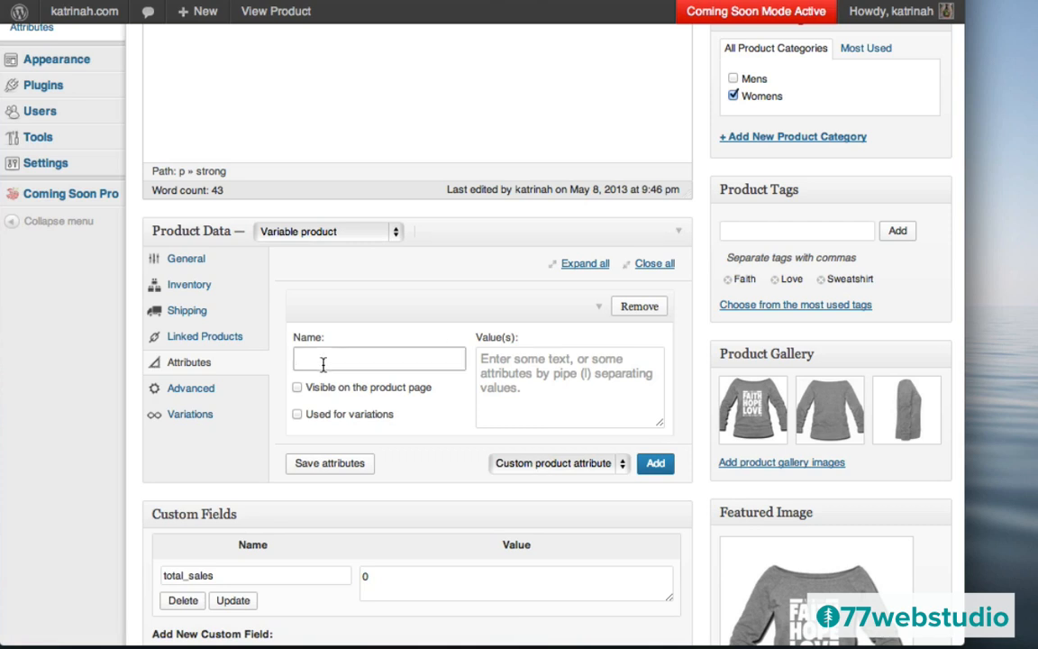
text(Size)
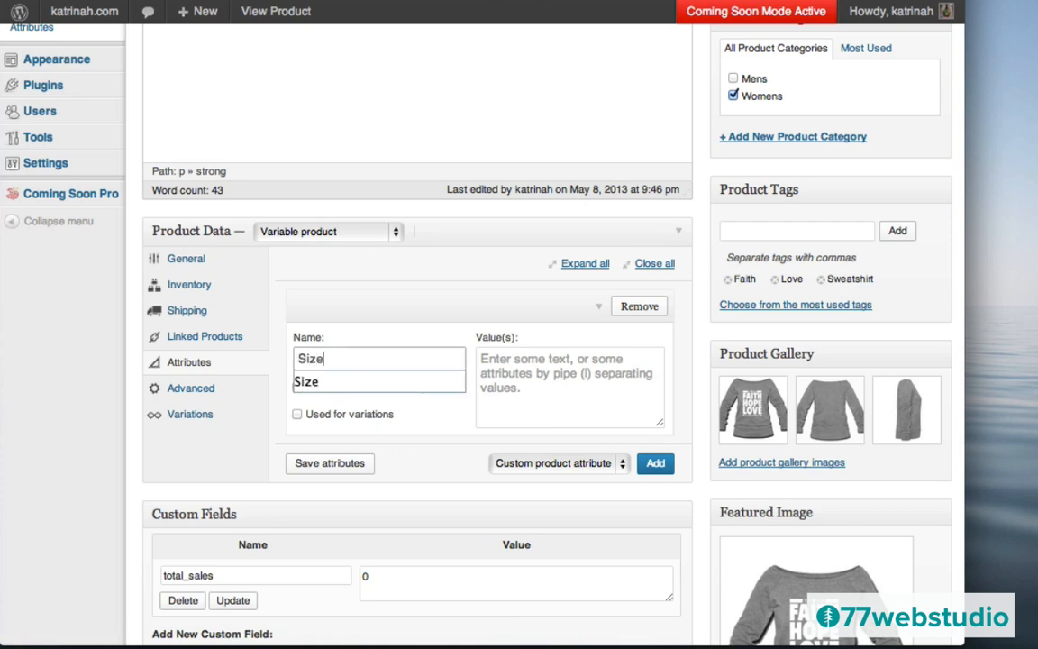
click(307, 381)
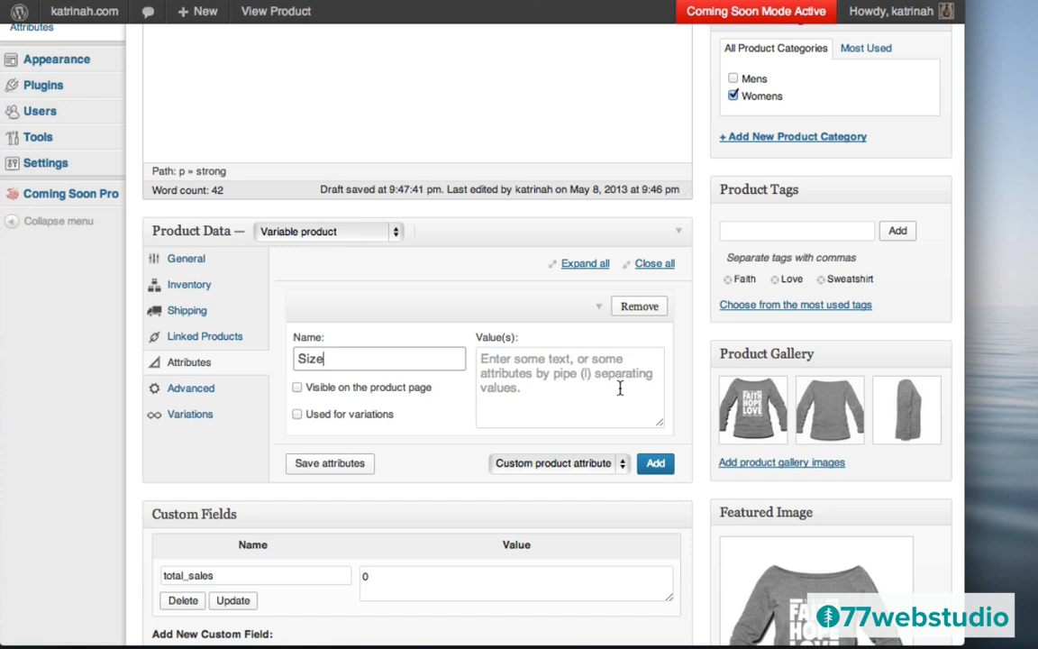
click(550, 372)
text(Small )
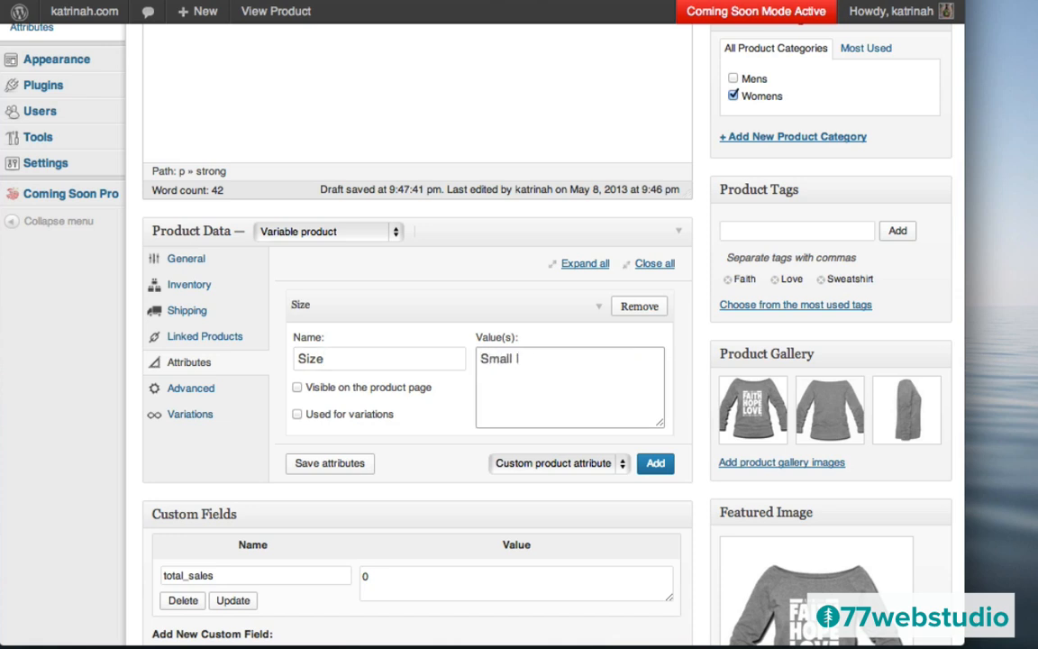
text(| Medium | Large)
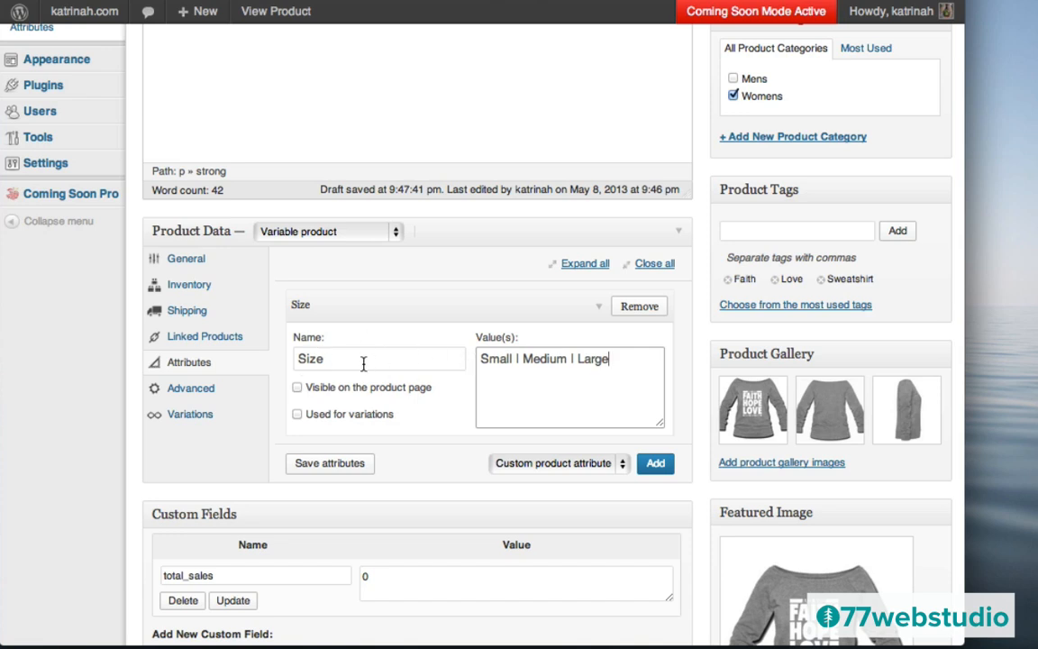
click(298, 388)
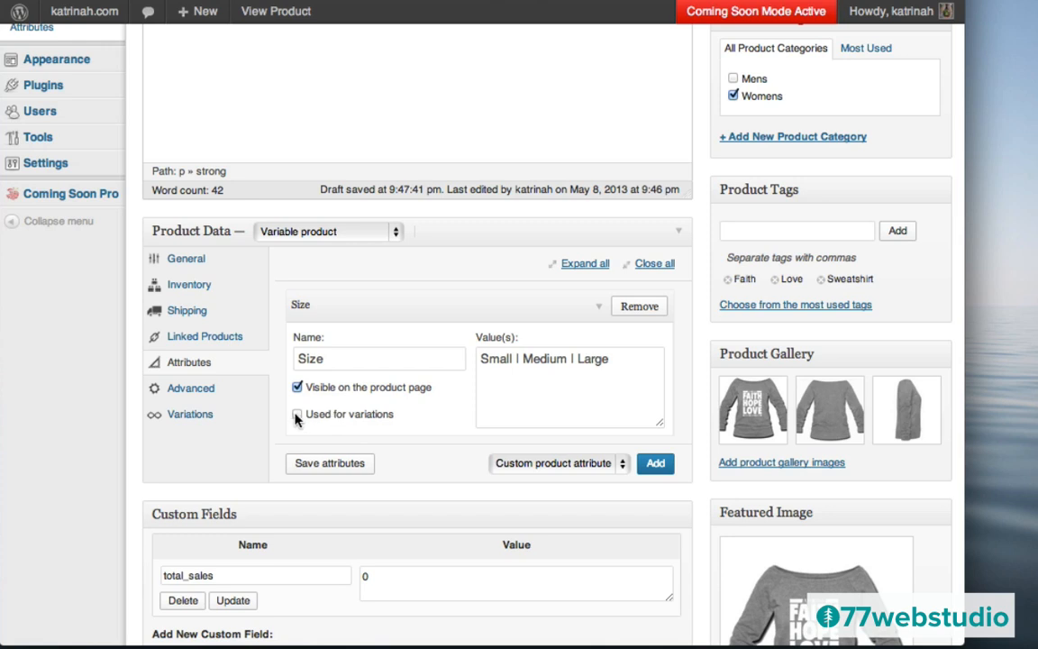
click(296, 414)
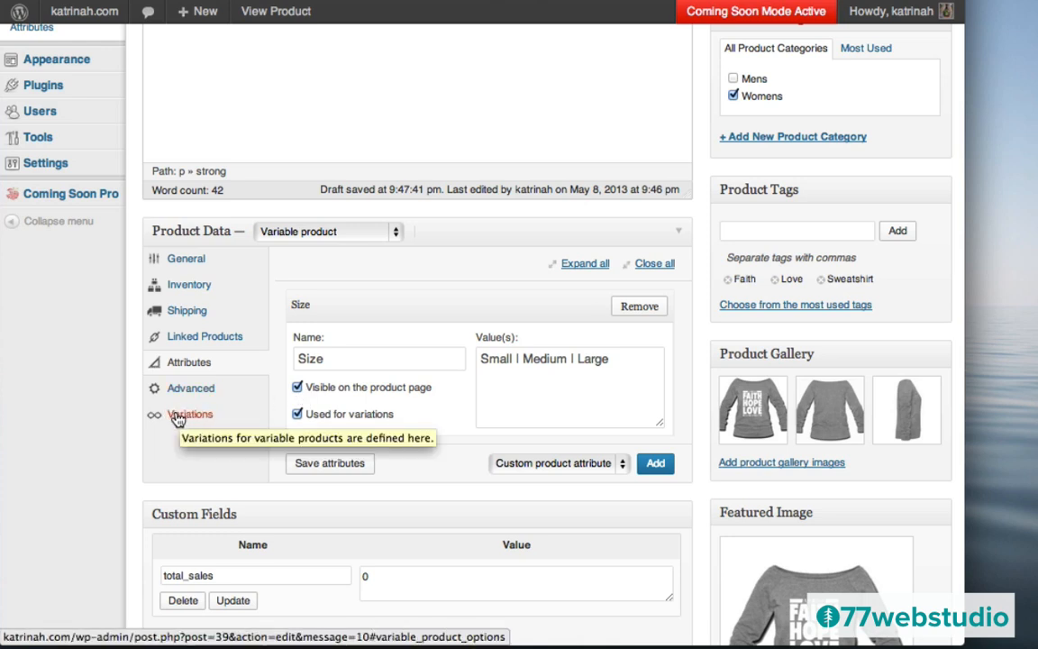
- Set the product's default size selection to Small under Variations
click(179, 419)
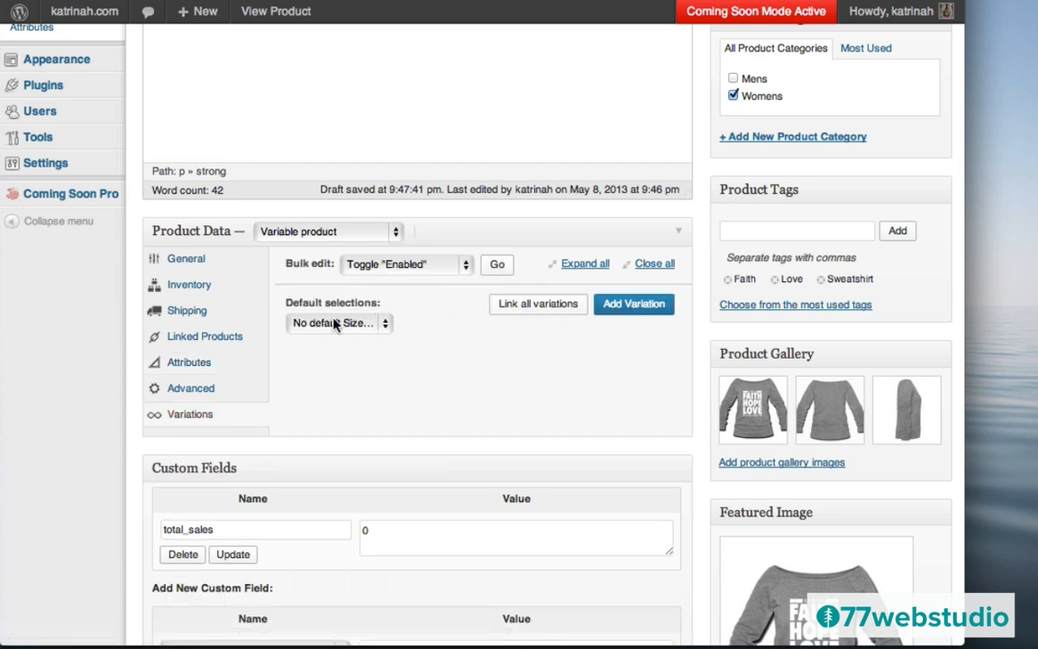
click(324, 326)
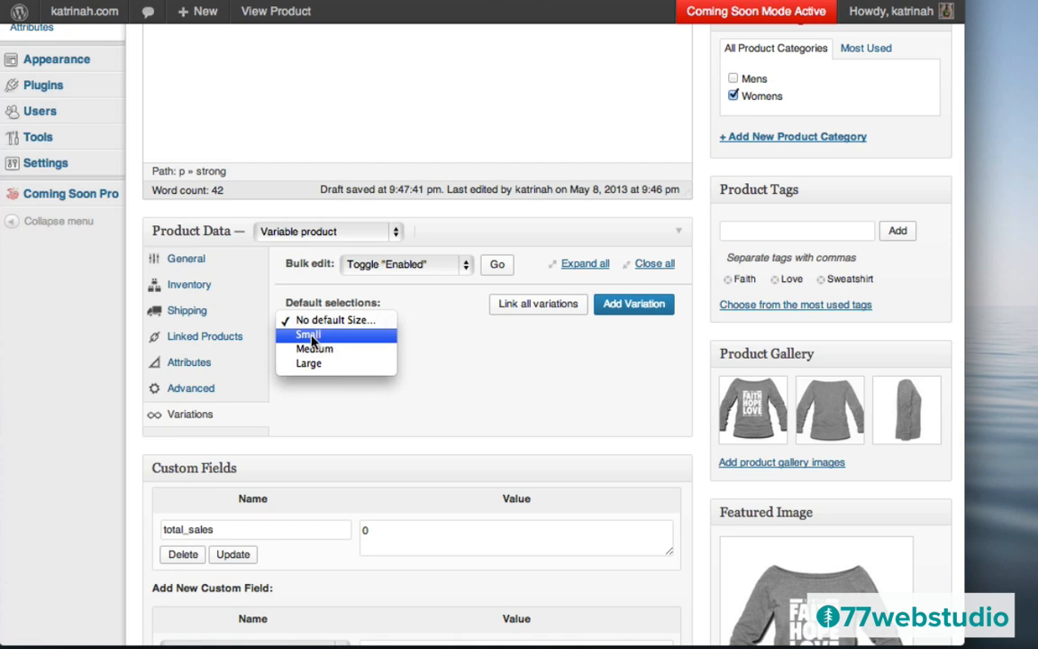
click(309, 336)
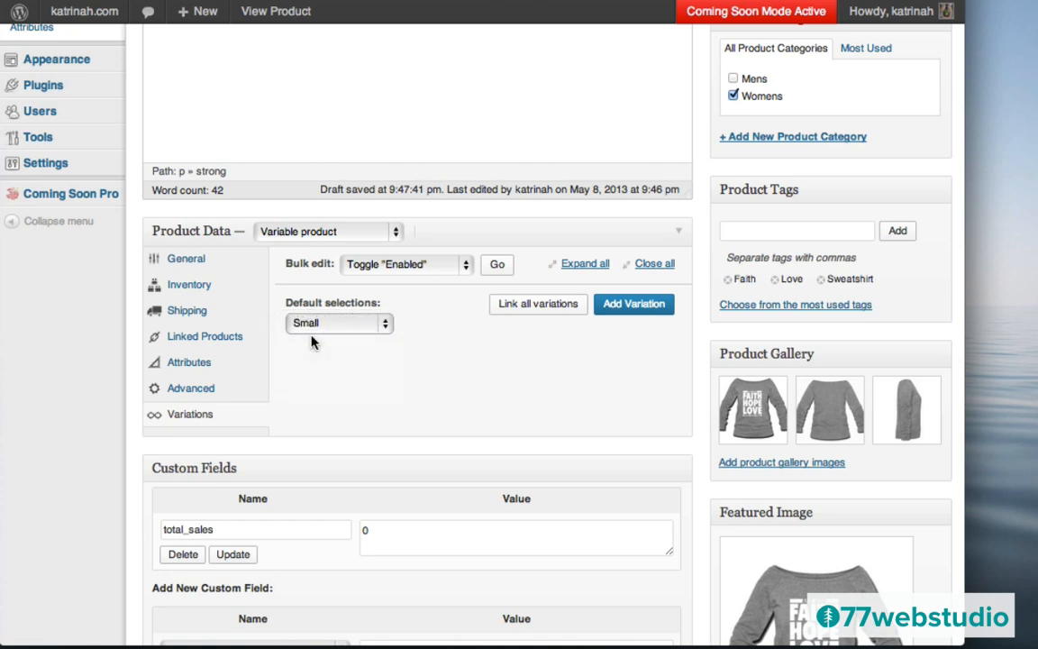
- Add a Small variation with a regular price of 40
click(631, 306)
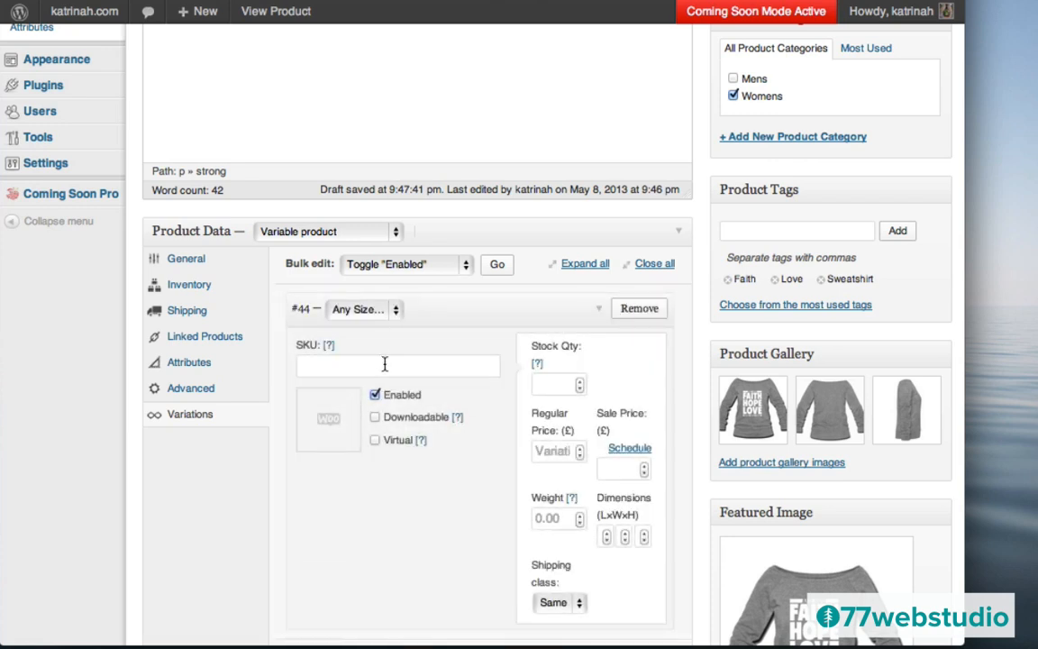
click(356, 311)
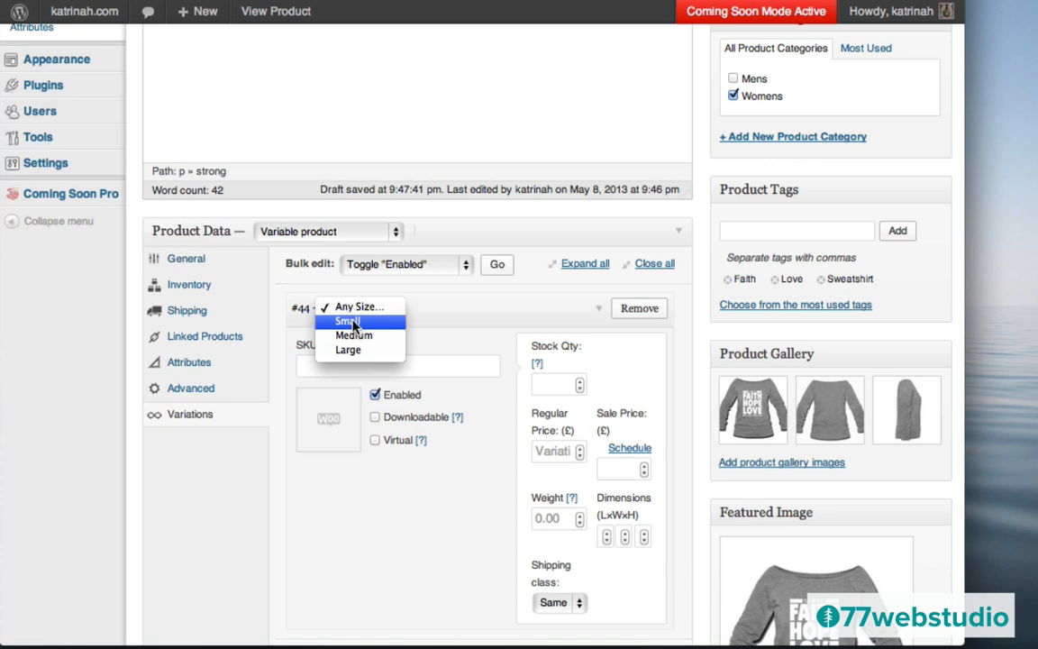
click(351, 322)
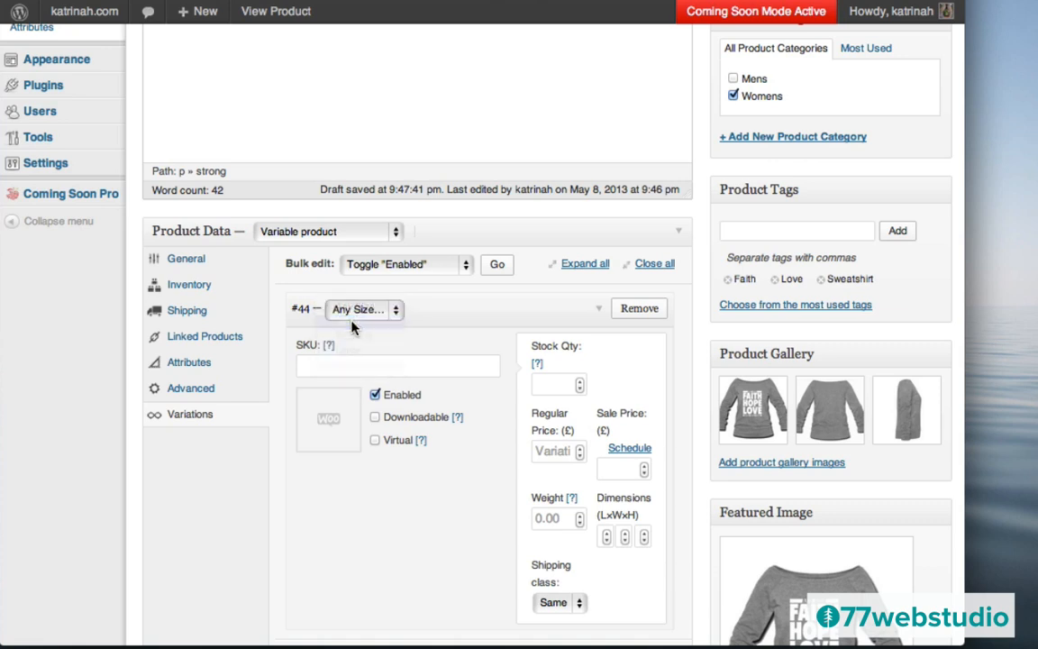
click(554, 452)
text(40)
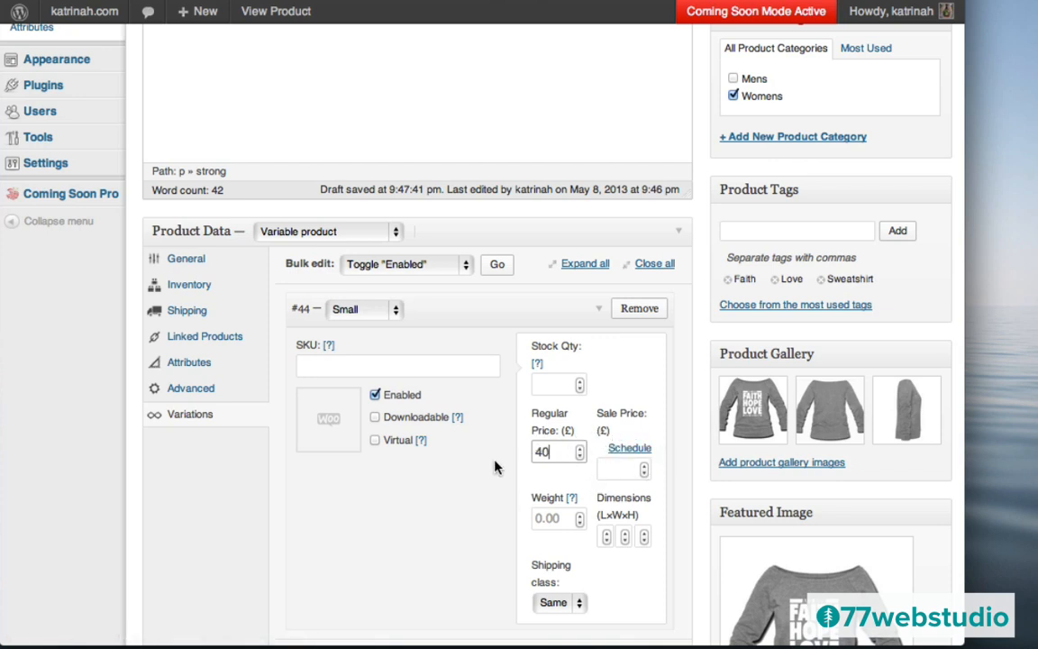
scroll(494, 467, down, 3)
scroll(495, 467, down, 3)
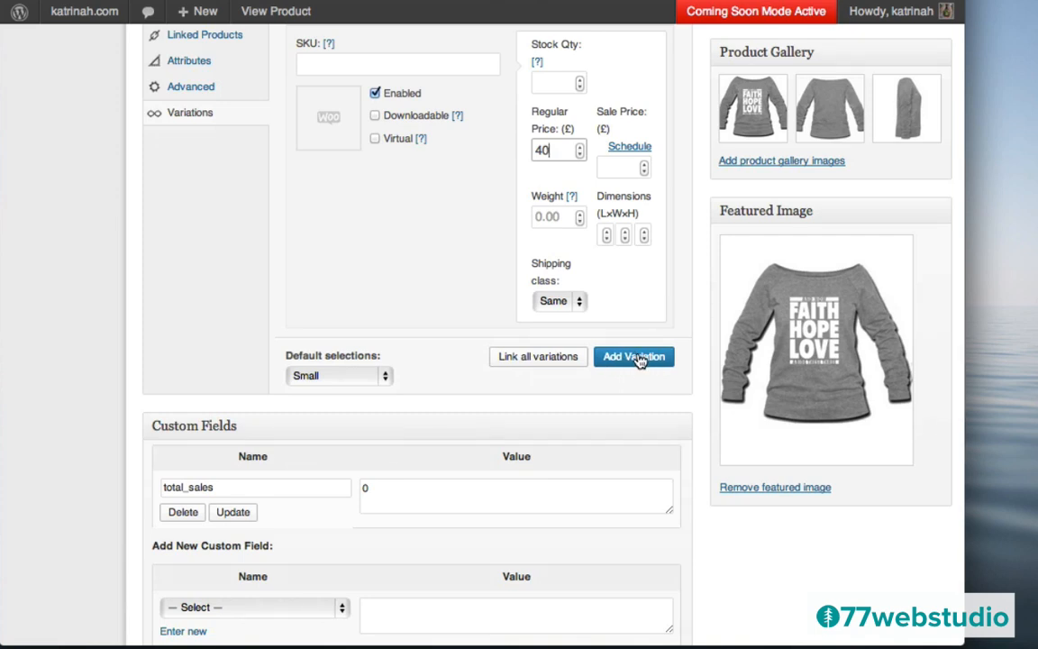
- Add a Medium variation with a regular price of 40
click(640, 359)
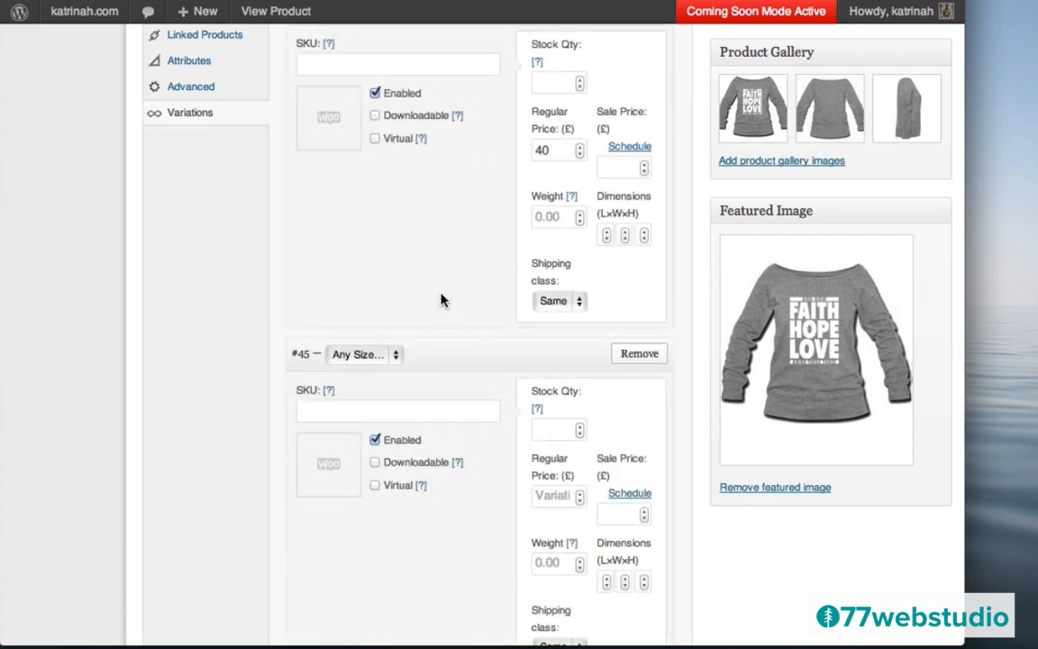
scroll(441, 299, up, 3)
scroll(441, 299, down, 3)
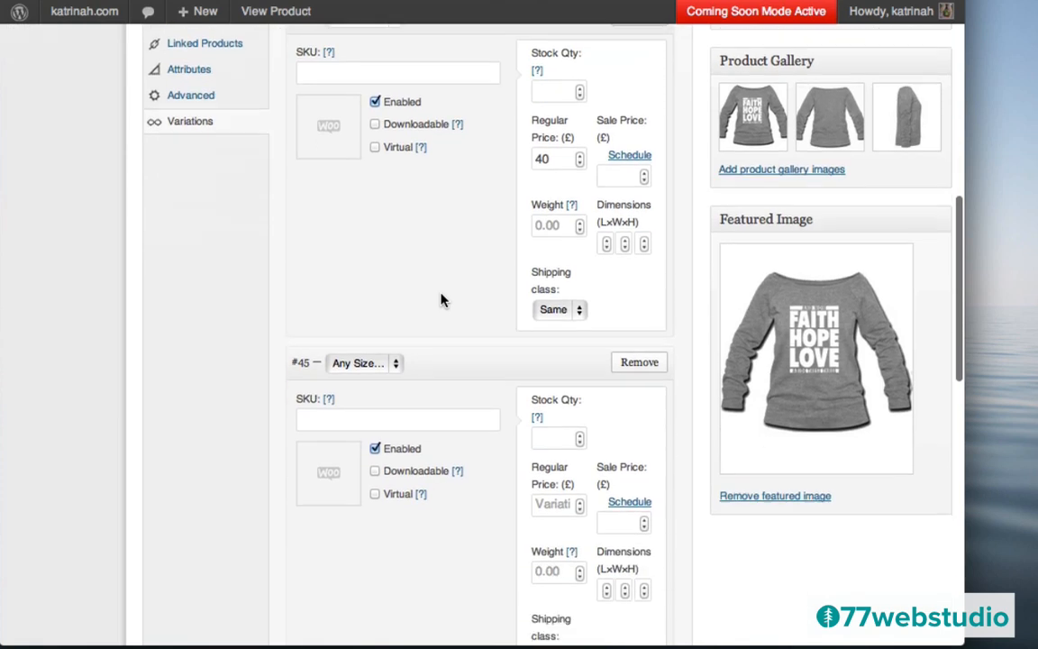
click(348, 362)
click(352, 388)
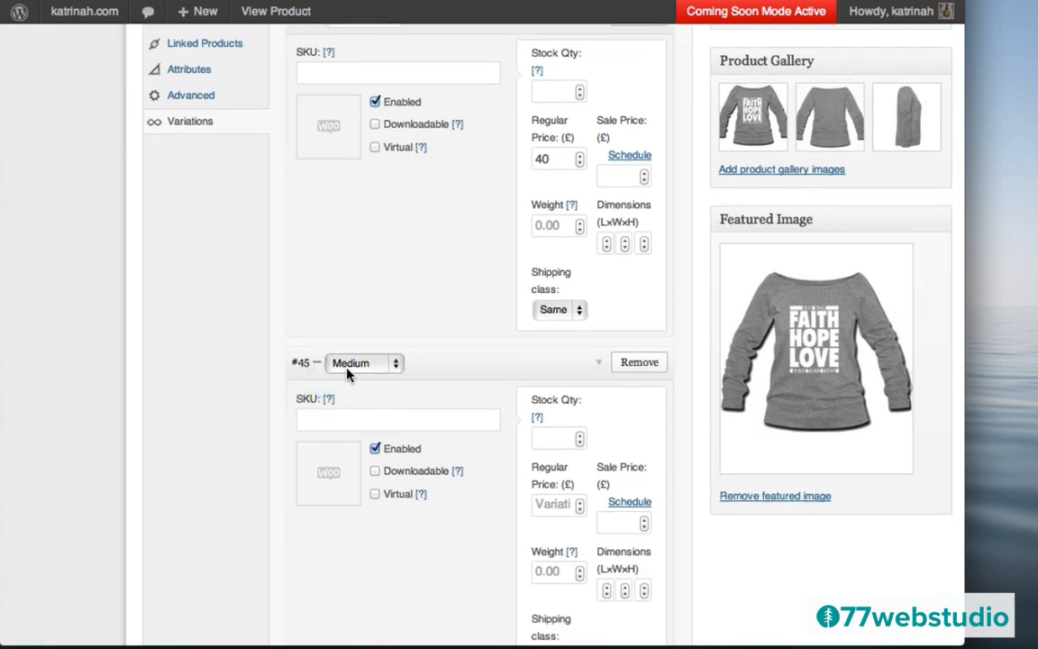
scroll(470, 357, down, 3)
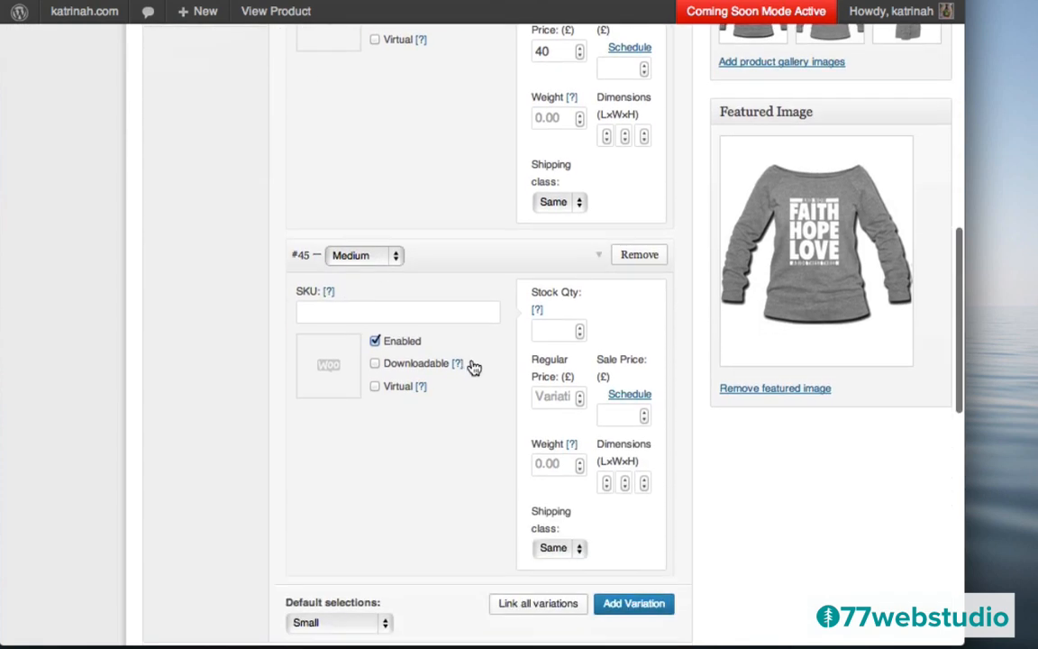
click(543, 394)
text(40)
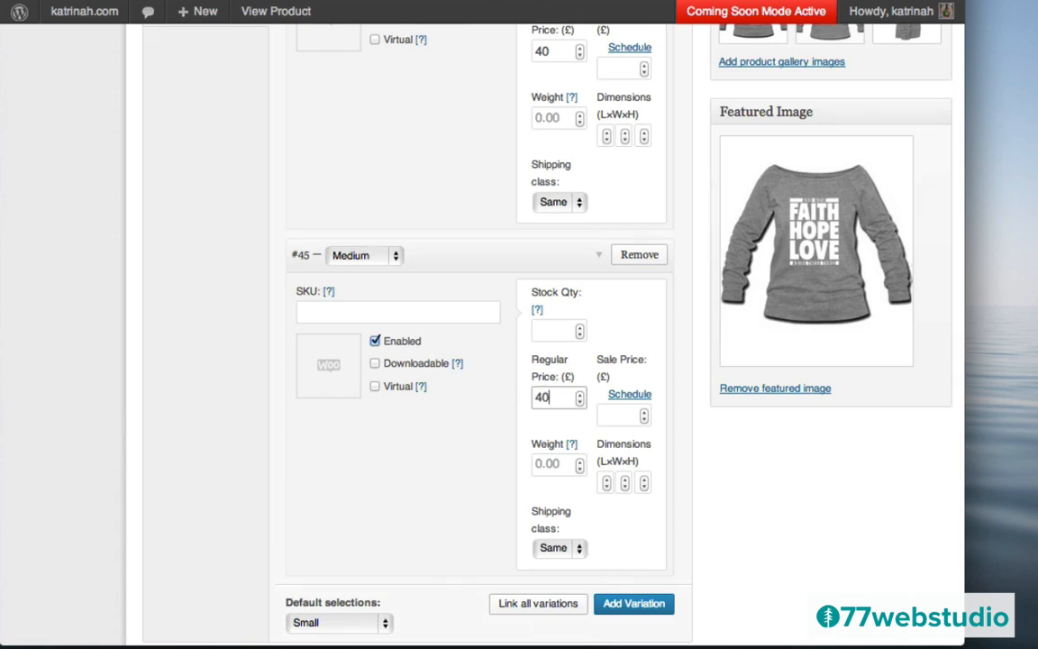
scroll(482, 475, down, 3)
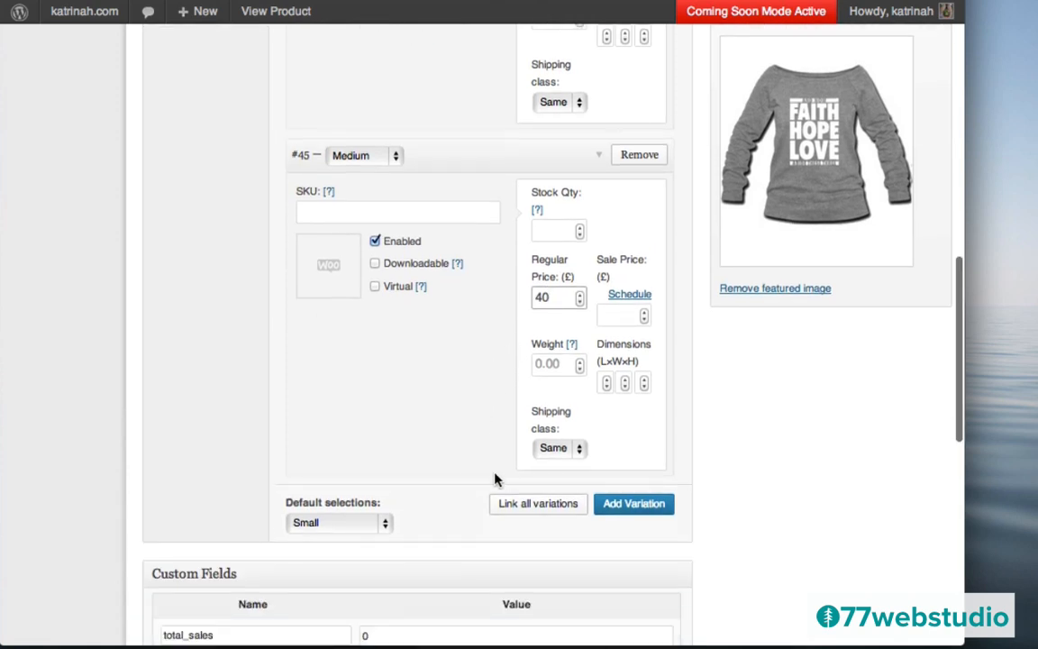
- Add a Large variation with a regular price of 45
click(632, 505)
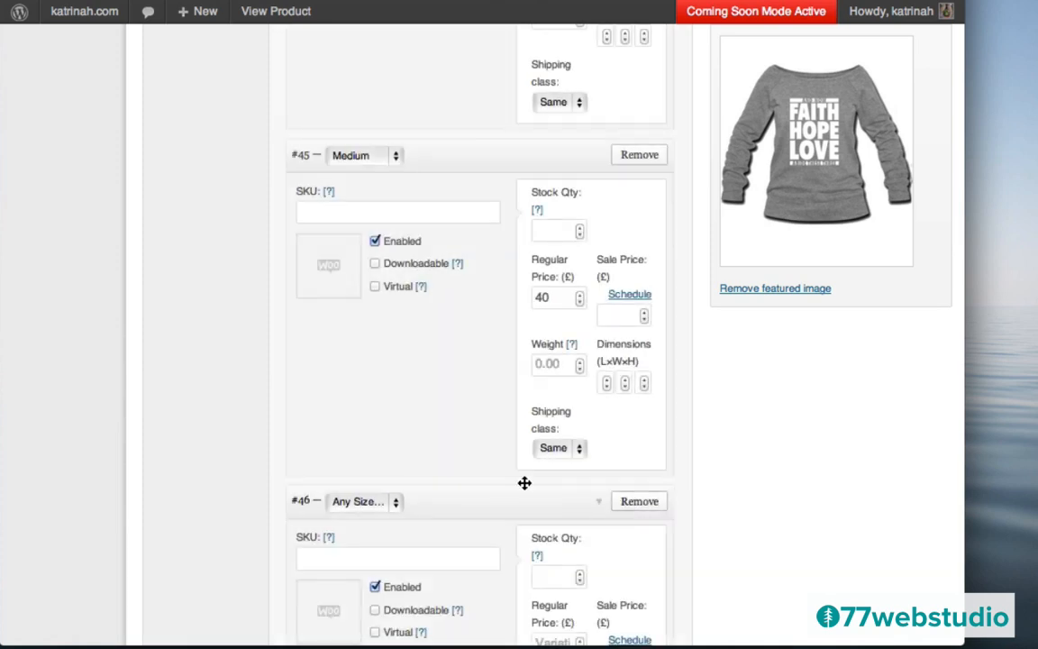
click(355, 505)
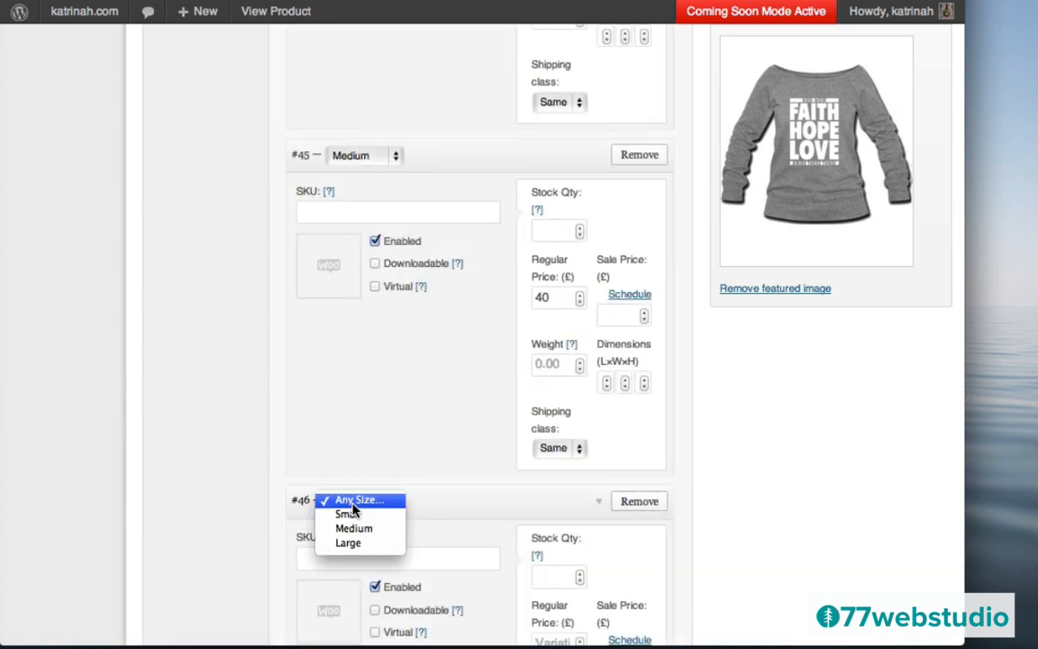
click(352, 545)
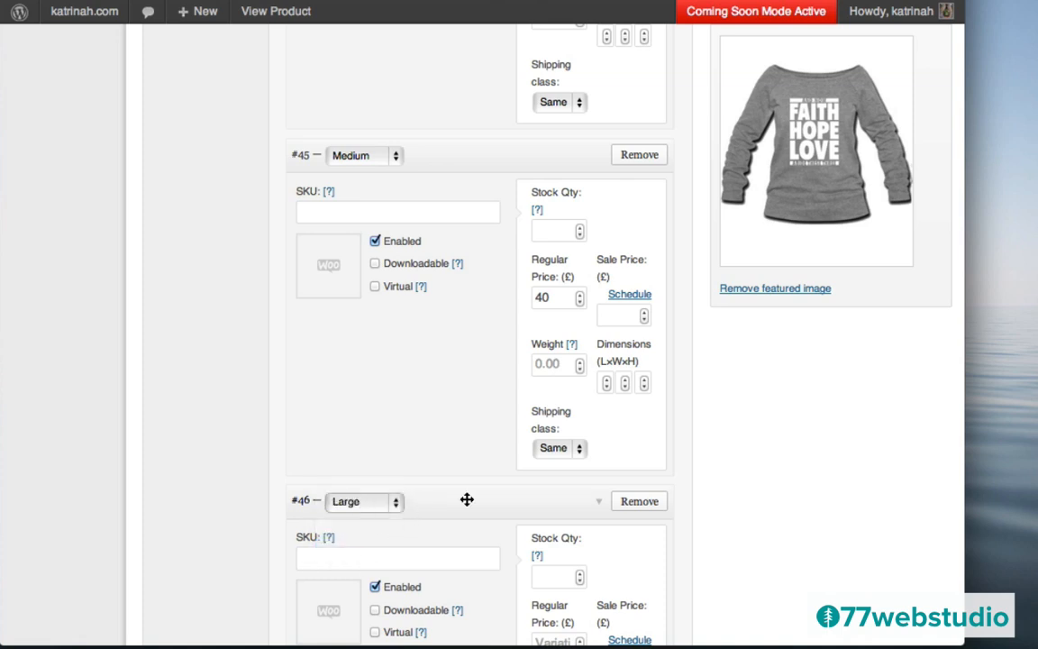
scroll(498, 491, down, 5)
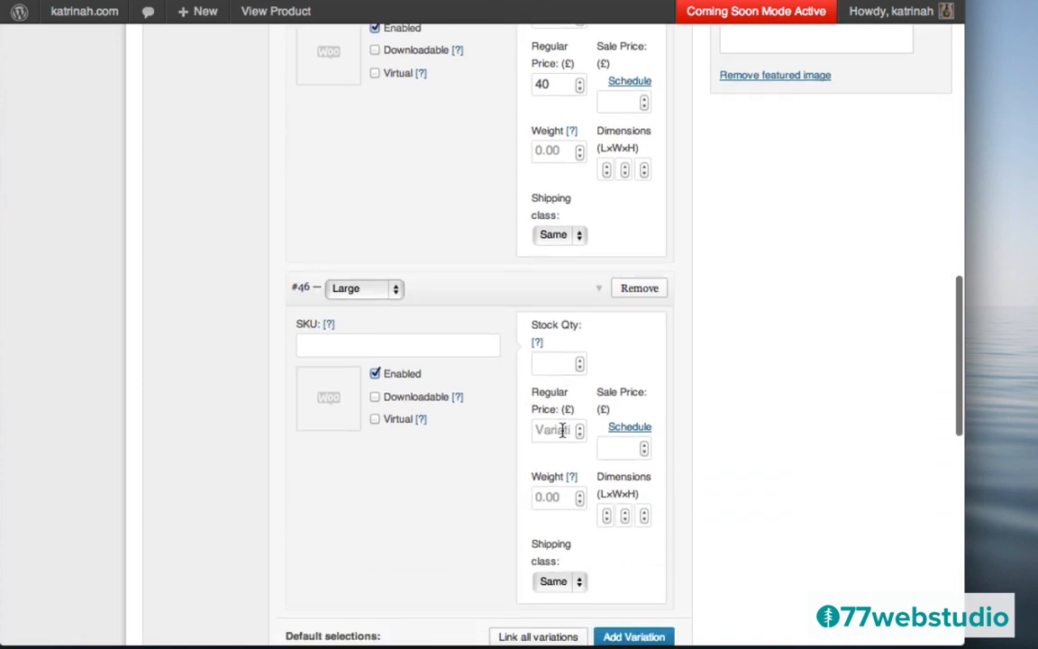
click(562, 430)
text(45)
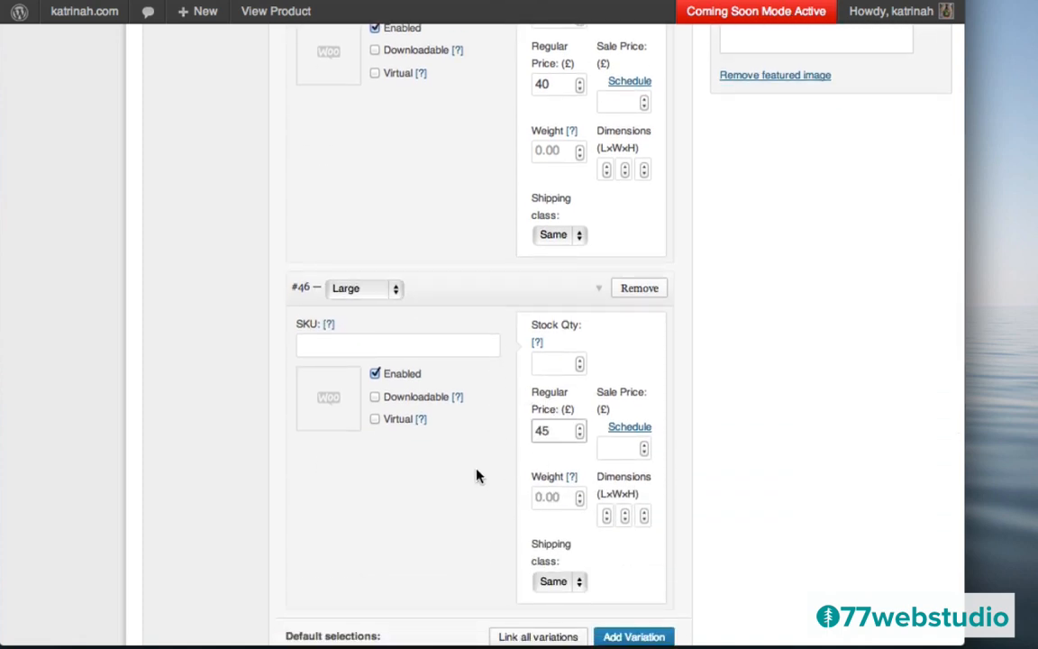
click(472, 480)
scroll(482, 140, up, 1)
scroll(483, 140, up, 5)
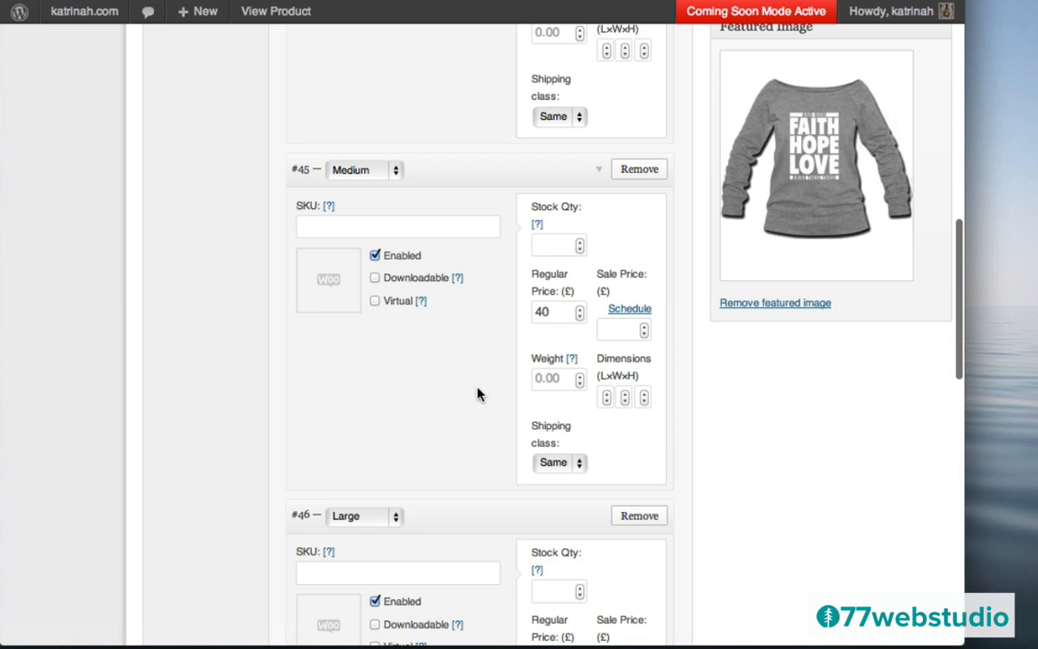
scroll(478, 394, down, 5)
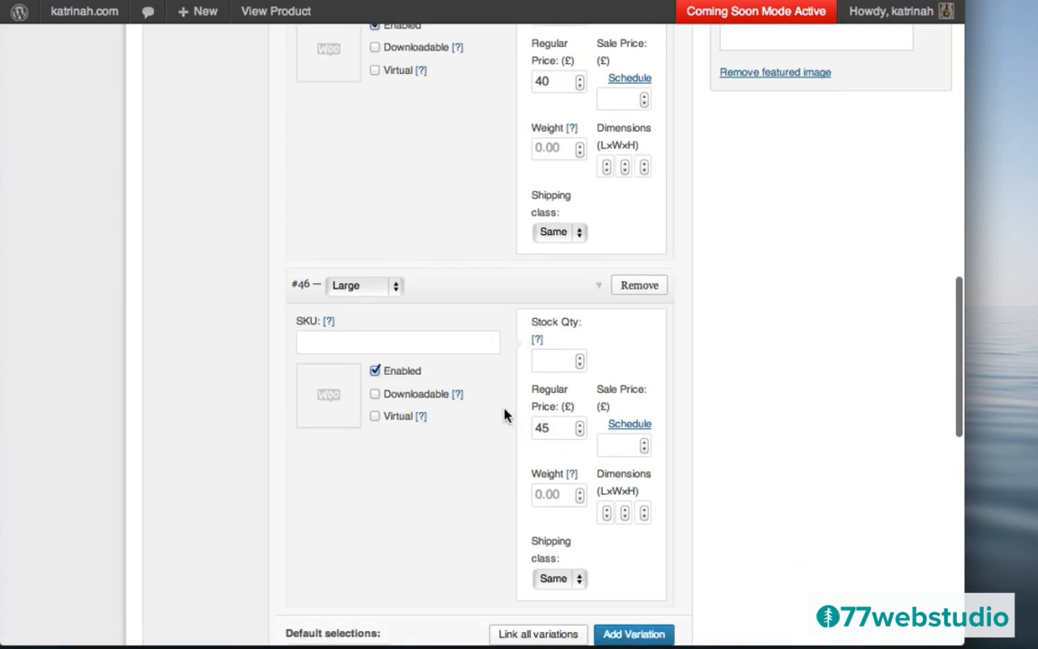
scroll(505, 416, down, 5)
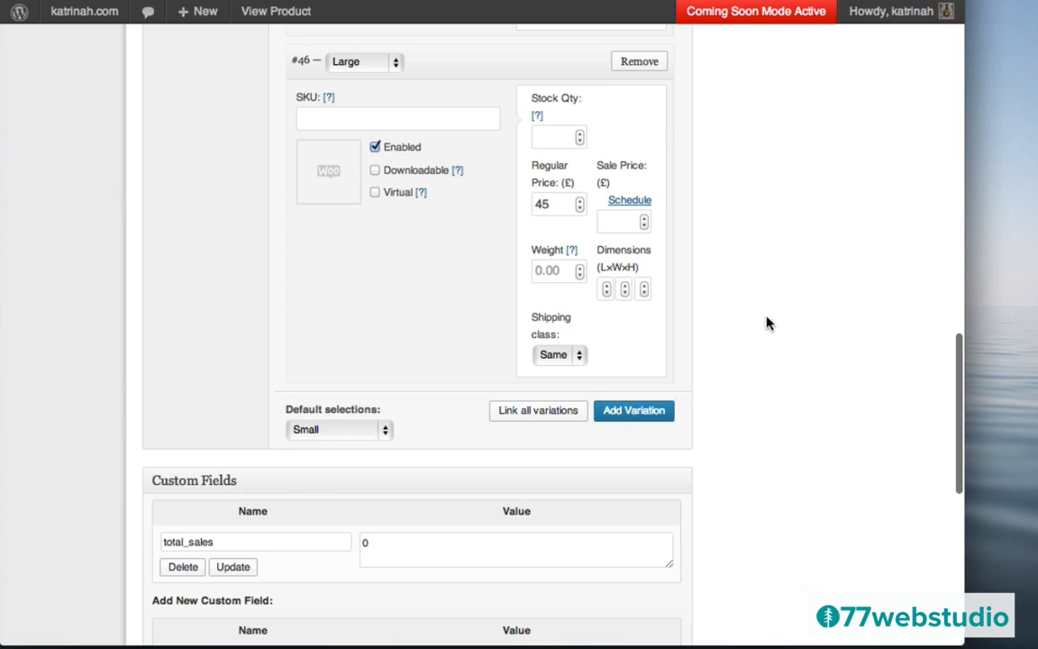
scroll(768, 323, up, 20)
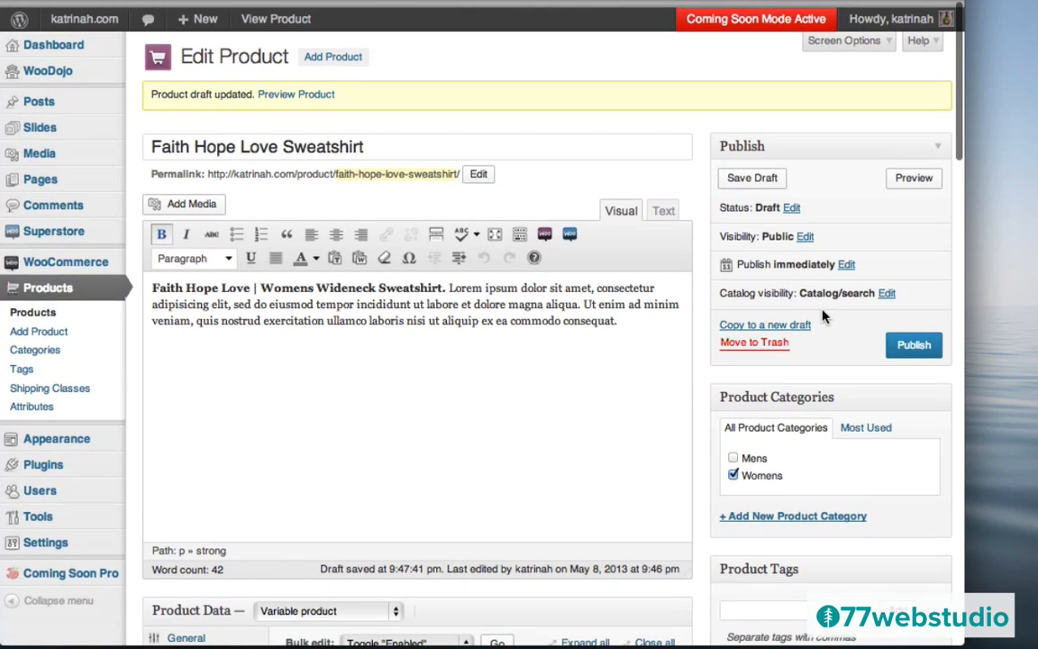
- Publish the sweatshirt, go to its live product page, and enlarge the main image
click(914, 341)
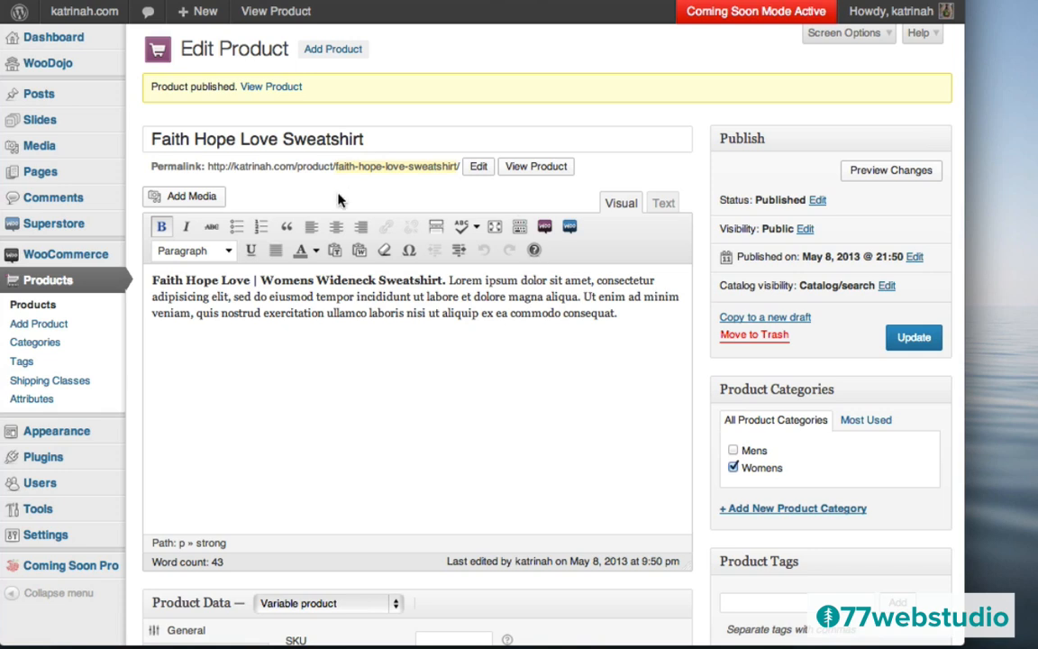
click(266, 88)
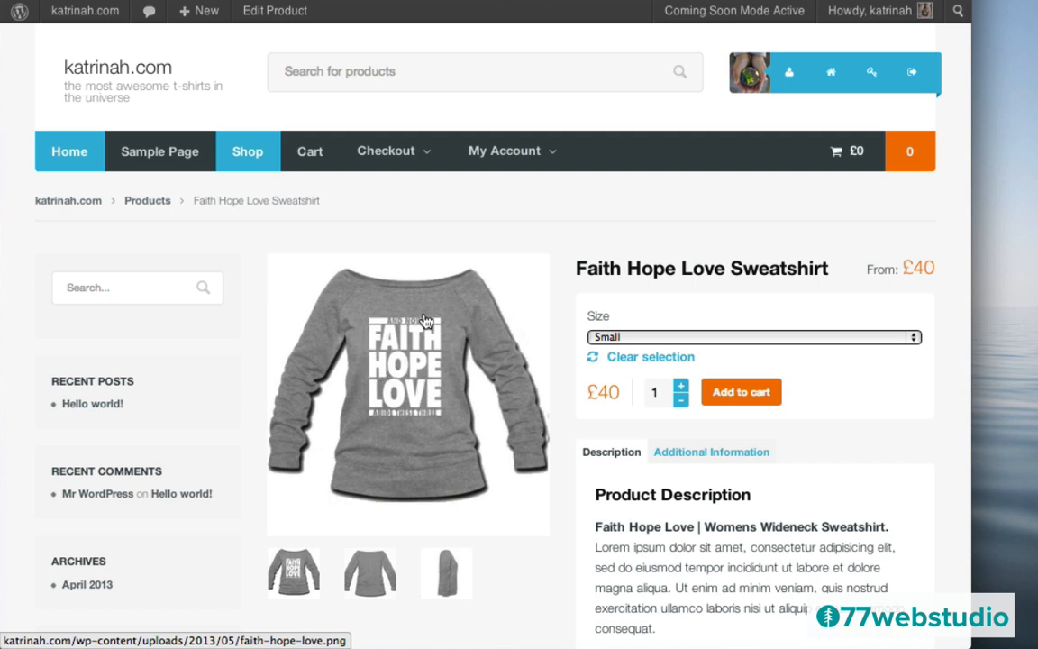
click(410, 367)
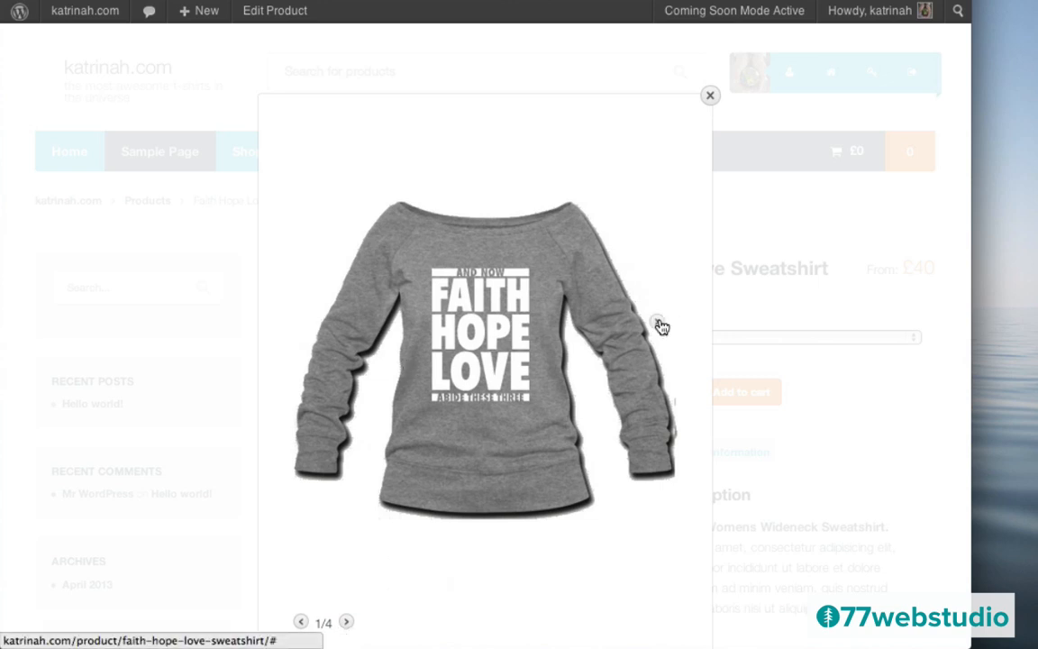
mouse_move(448, 454)
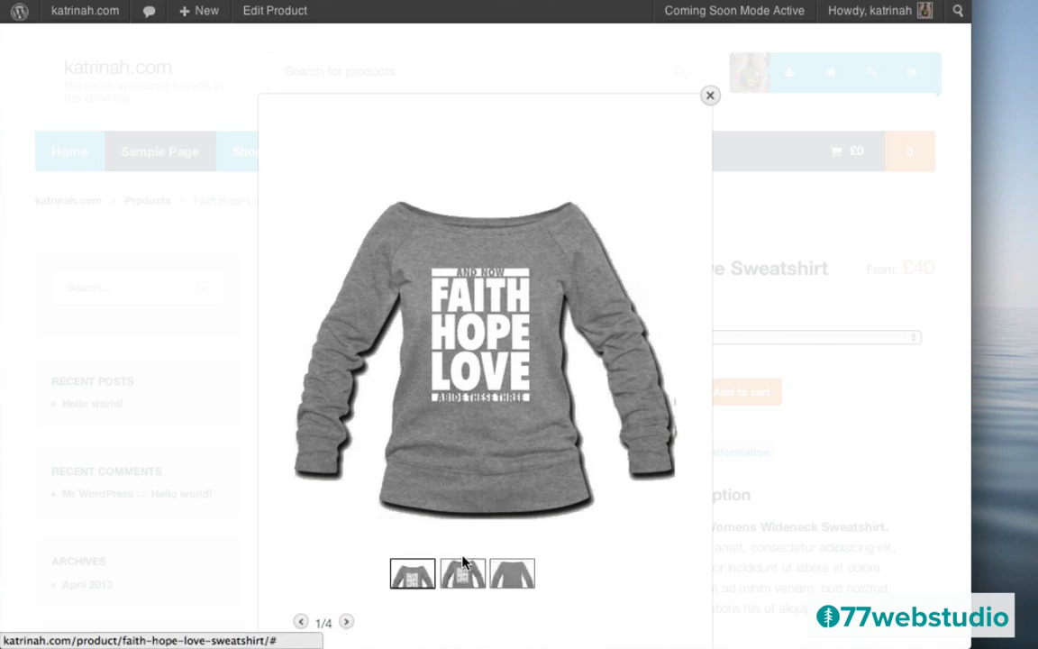
click(659, 325)
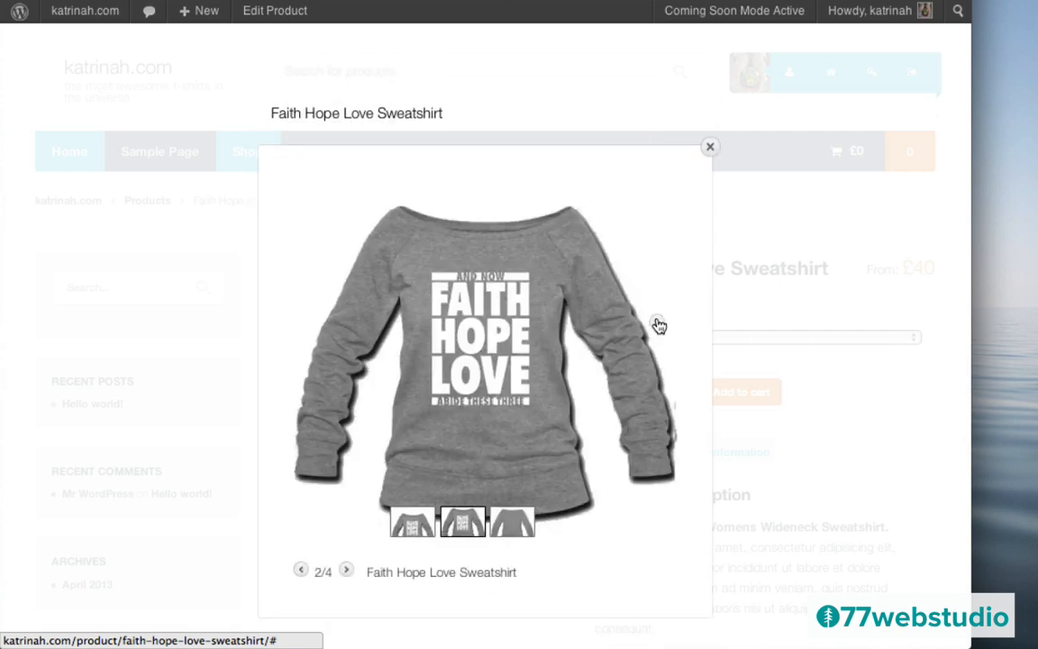
click(658, 326)
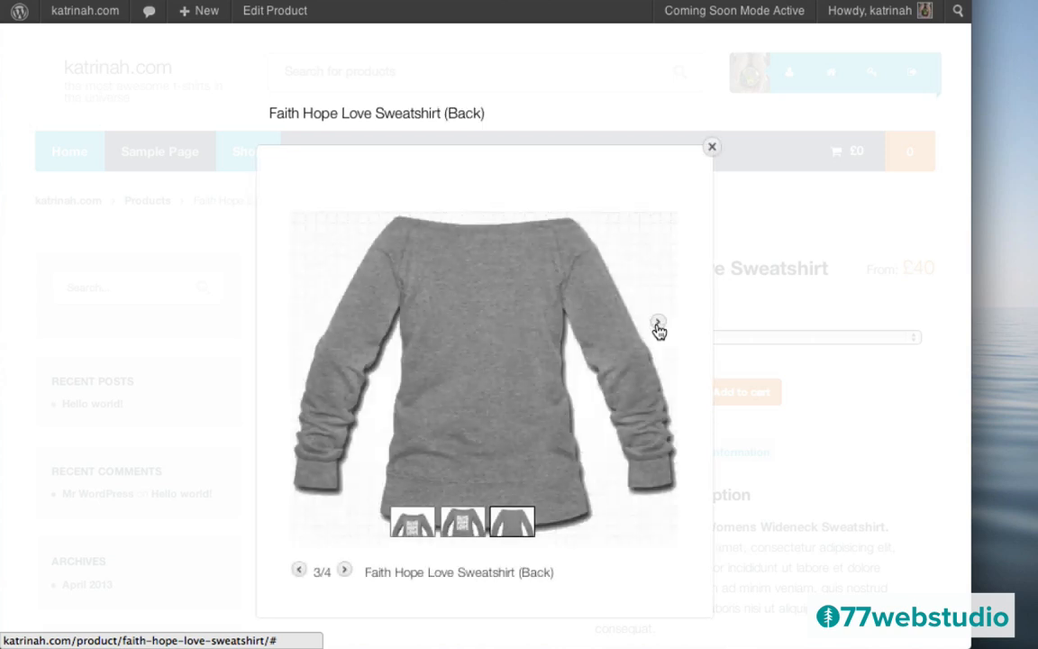
click(659, 326)
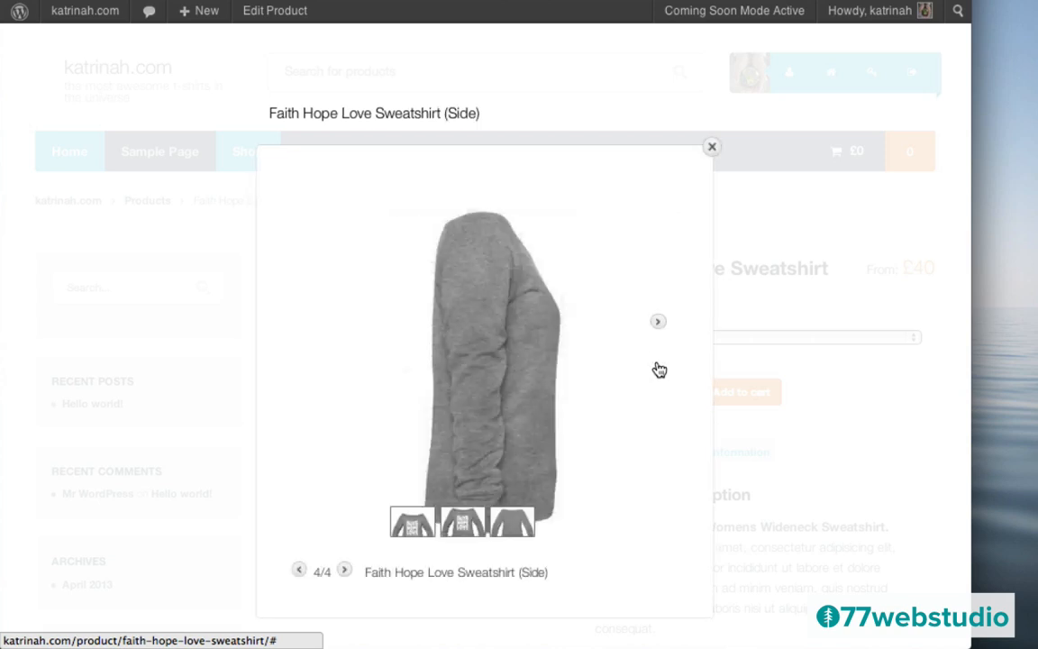
click(314, 326)
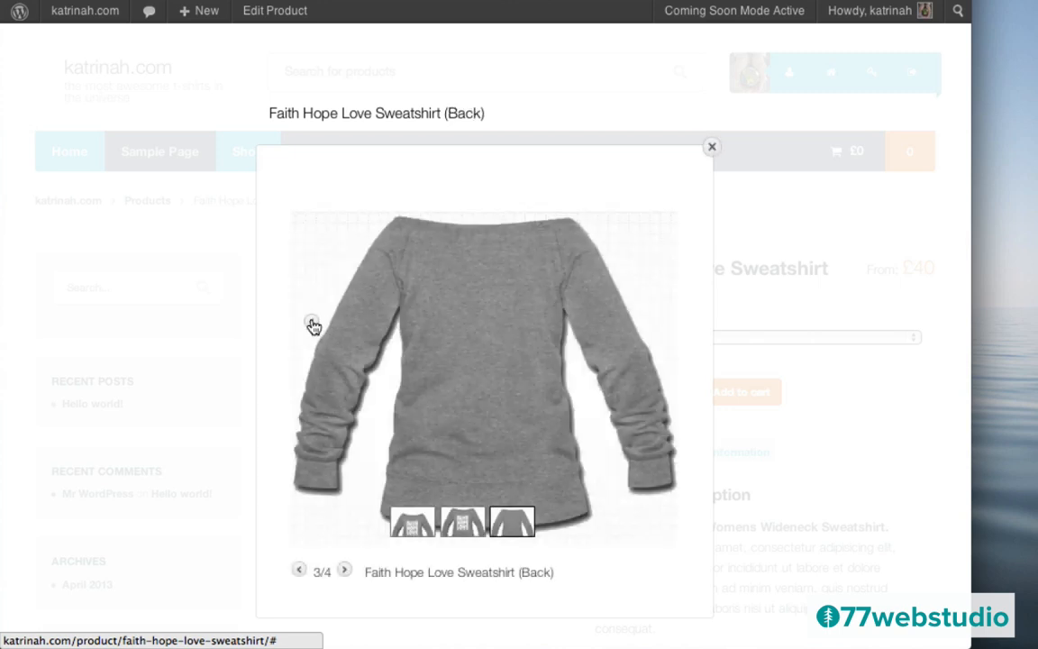
click(313, 326)
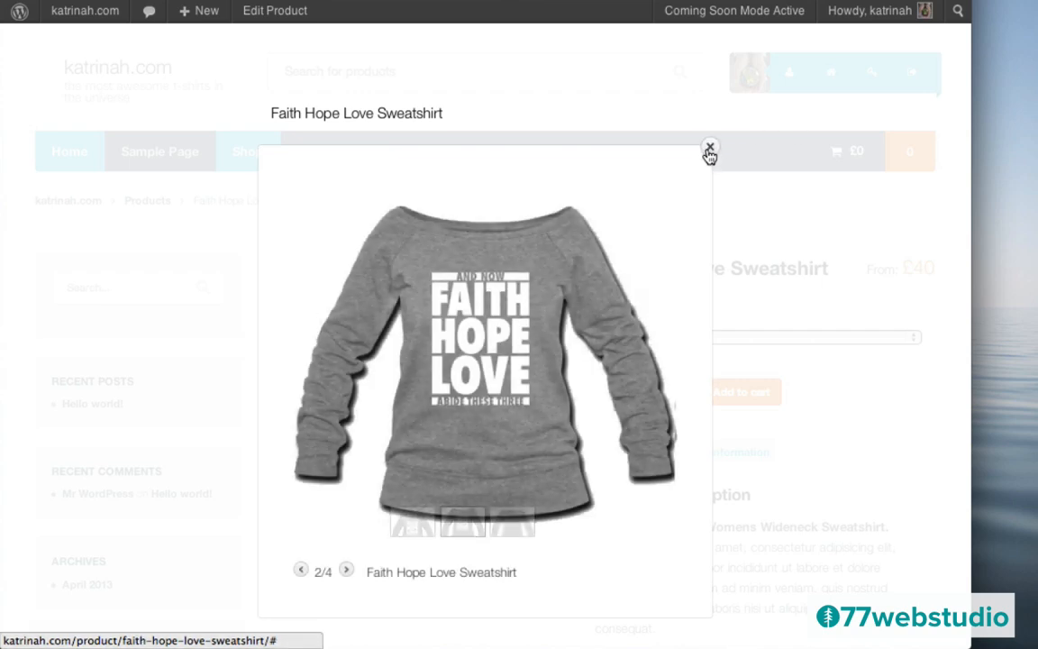
click(709, 150)
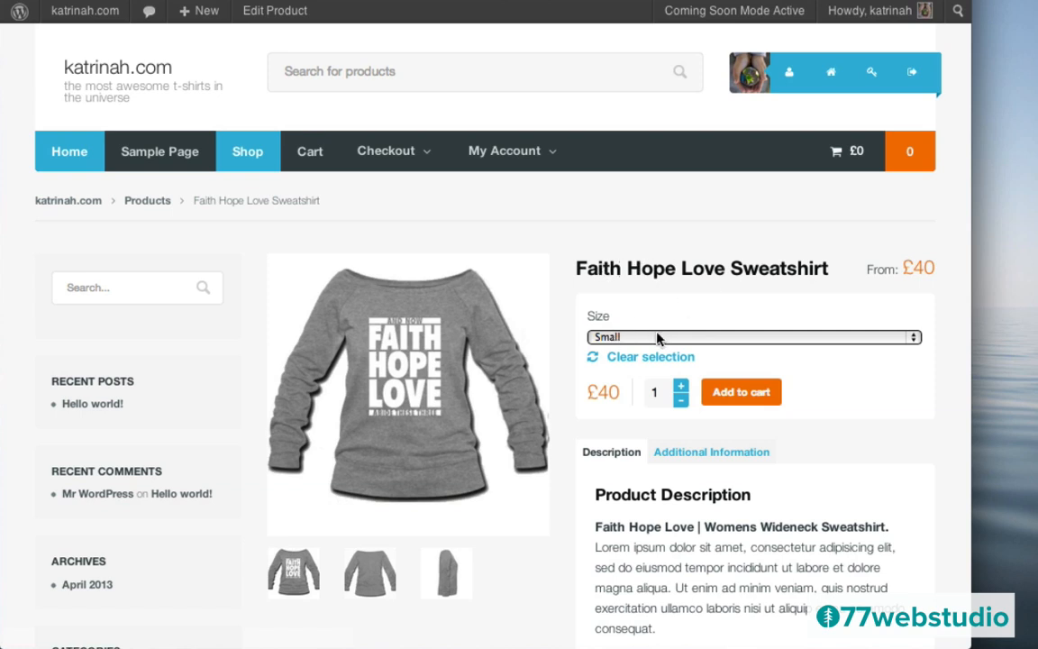
- Switch the size between Large (£45) and Small (£40), ending on Large
click(620, 339)
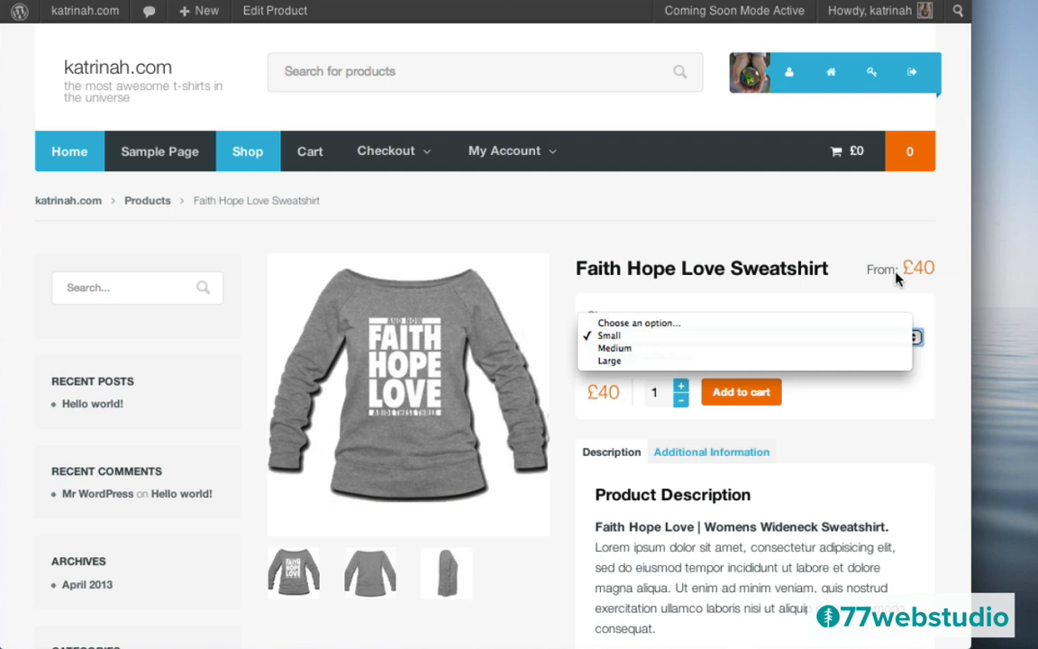
click(609, 362)
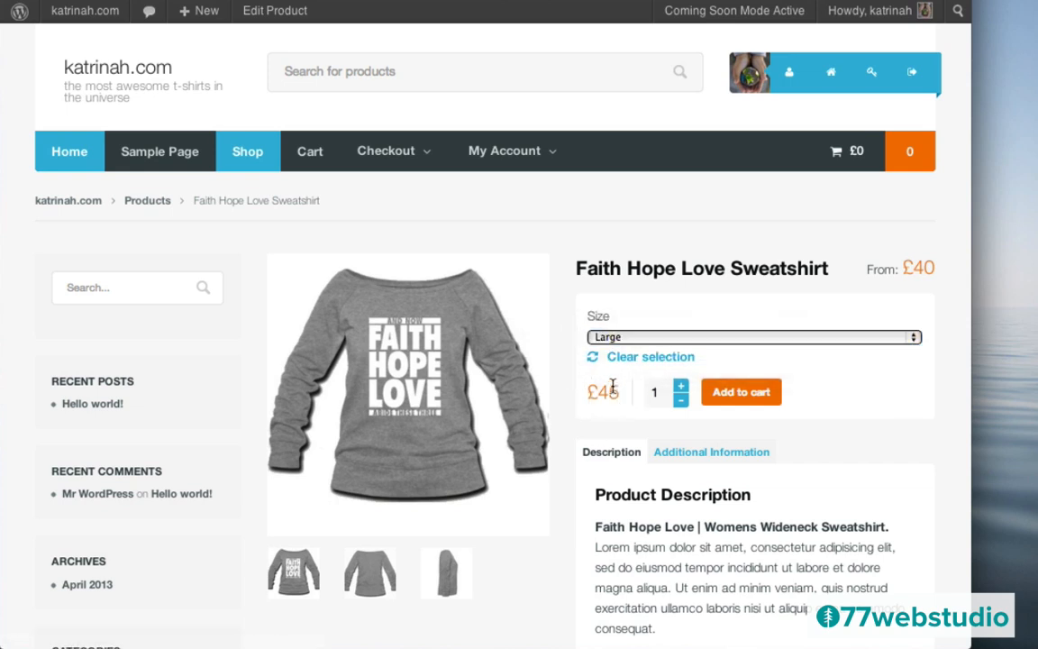
click(609, 337)
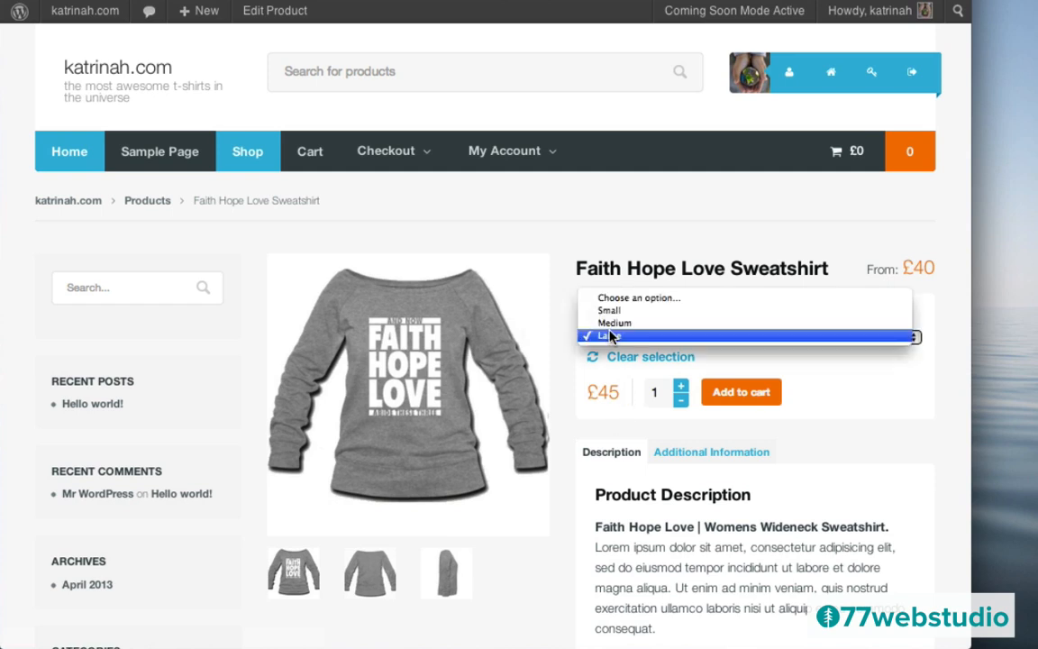
click(609, 310)
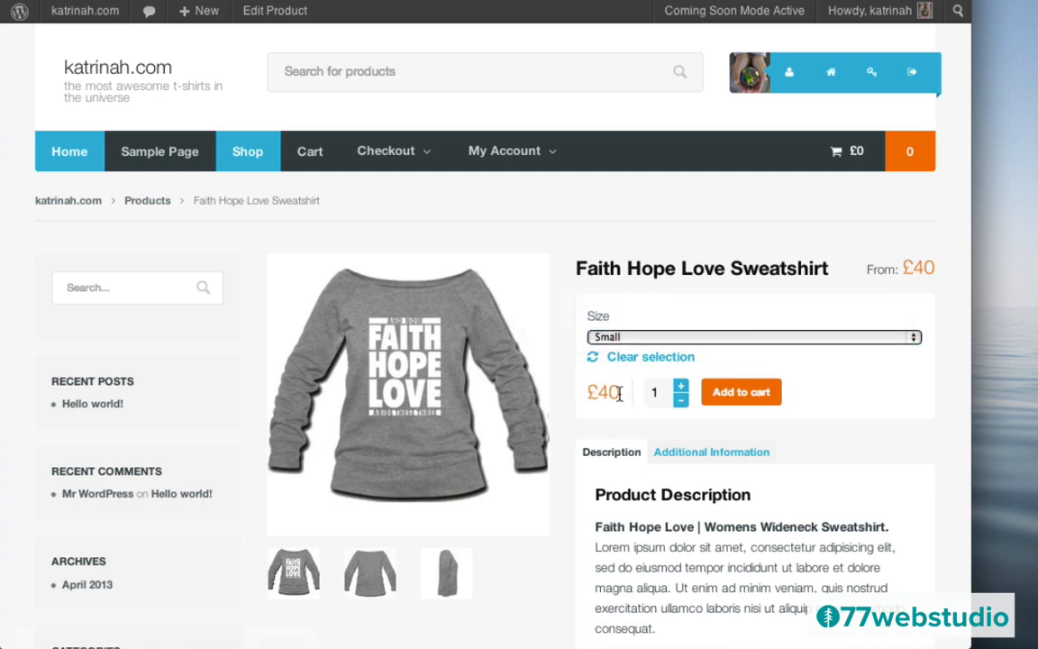
click(611, 338)
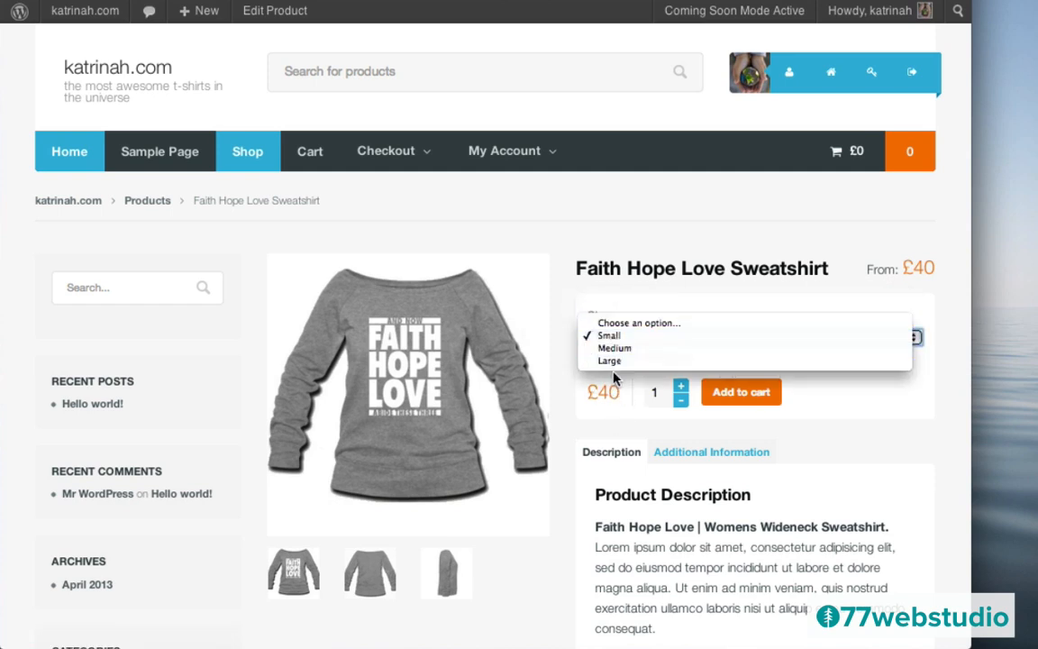
click(611, 361)
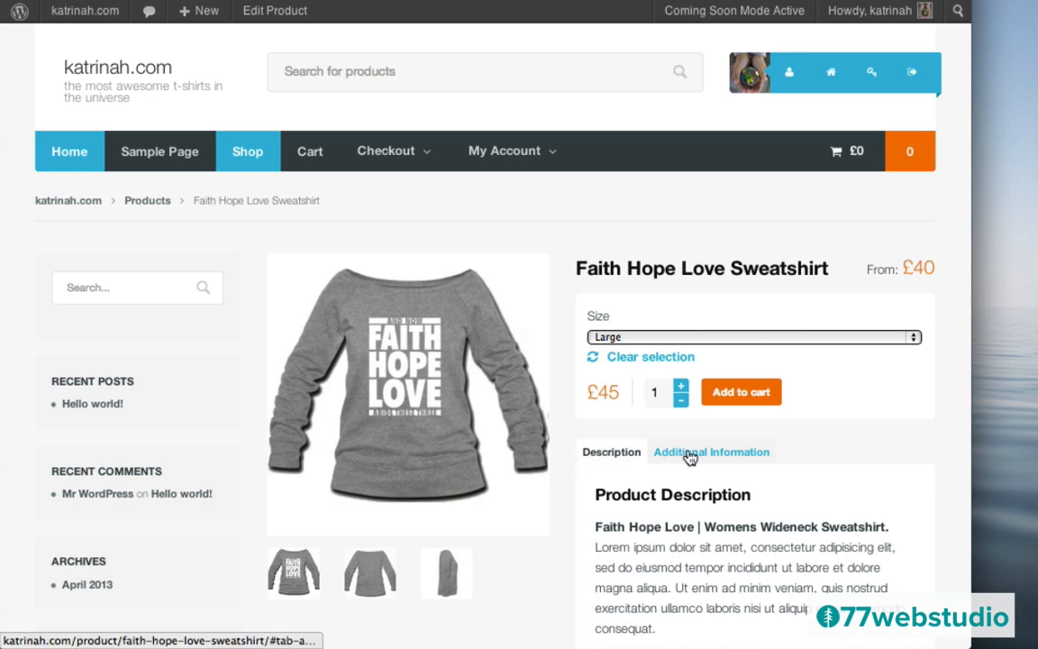
scroll(718, 505, down, 5)
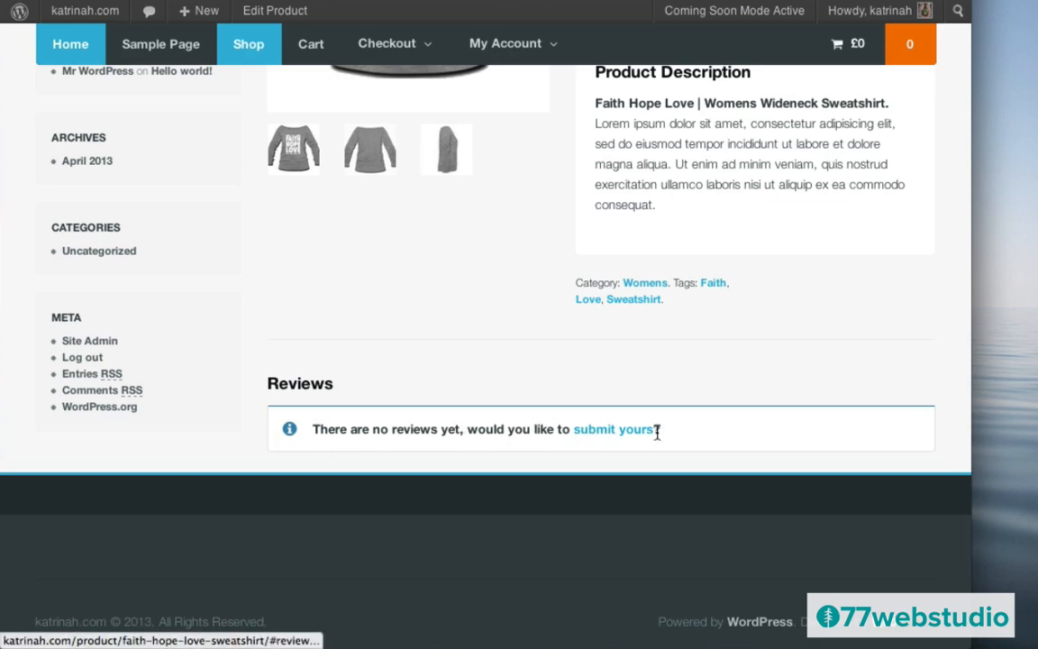
scroll(461, 324, up, 5)
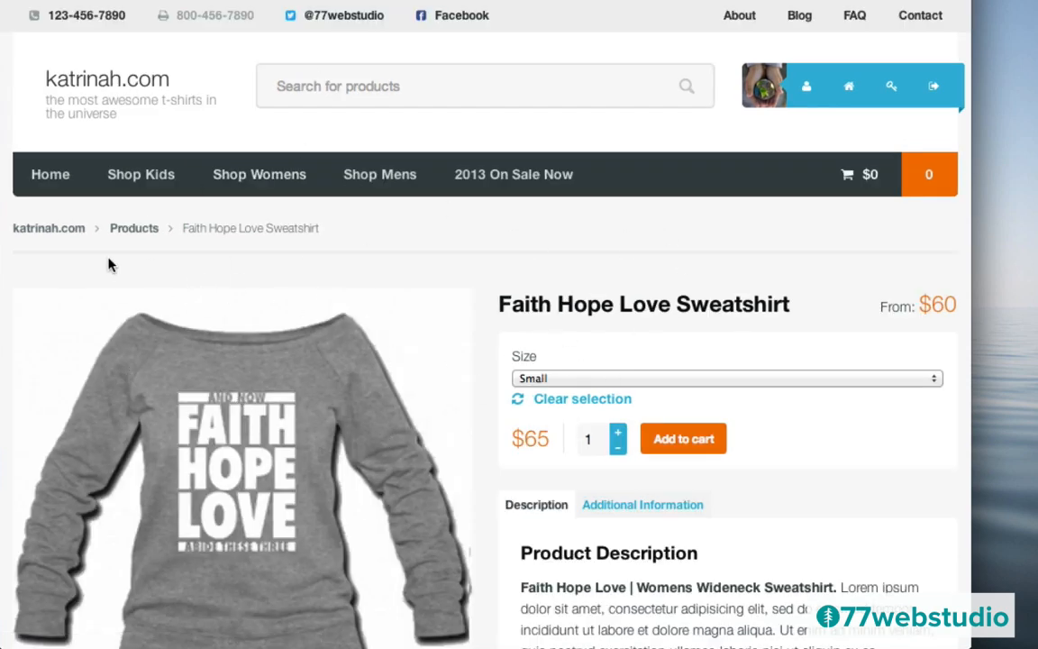
- Scroll through the demo store's sweatshirt page to study its full-width layout
scroll(508, 394, down, 5)
scroll(507, 394, up, 4)
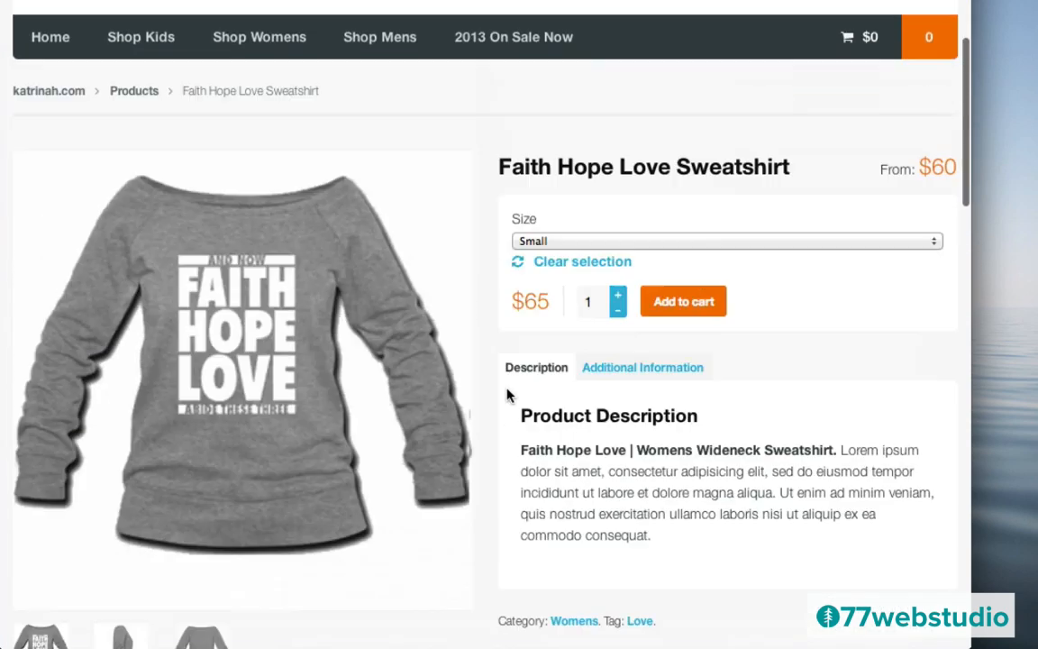
scroll(508, 393, up, 3)
scroll(507, 394, down, 1)
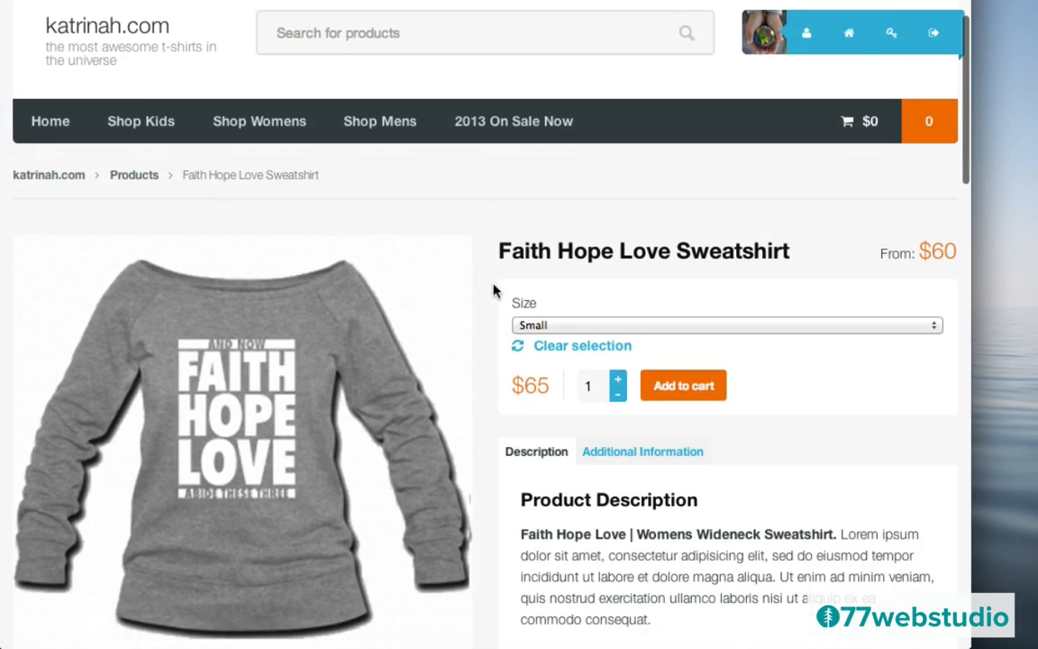
scroll(518, 377, down, 5)
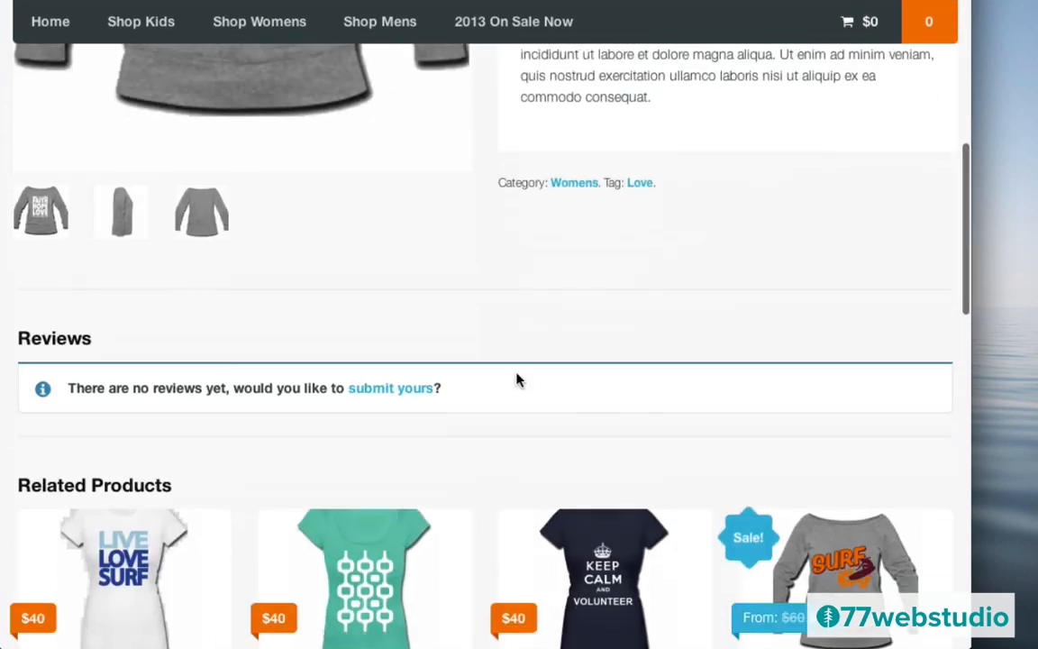
scroll(518, 379, down, 1)
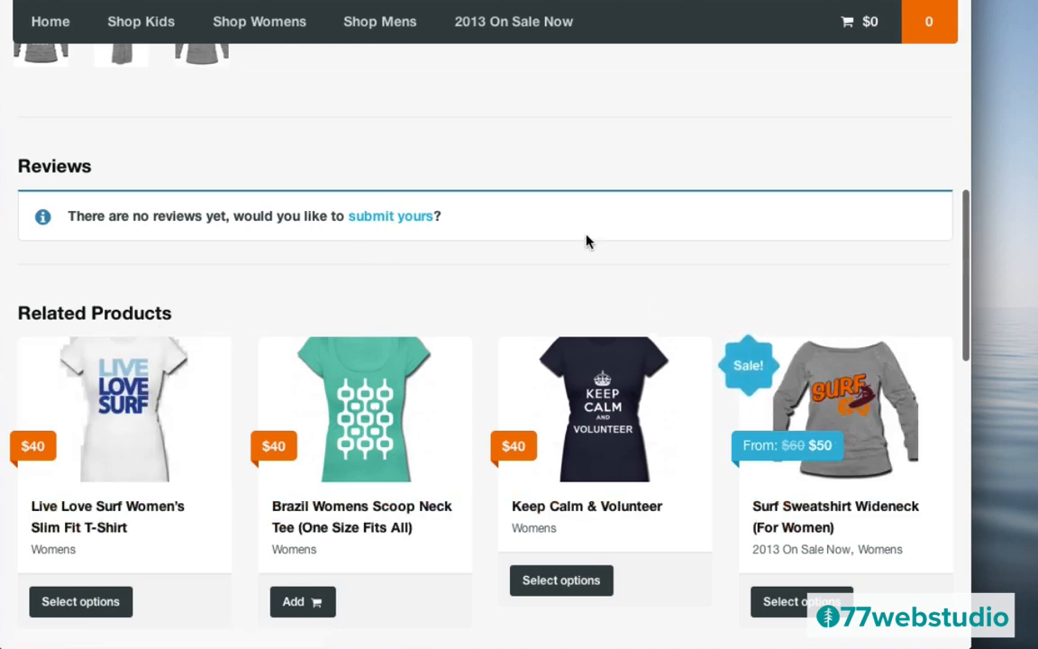
scroll(585, 241, up, 10)
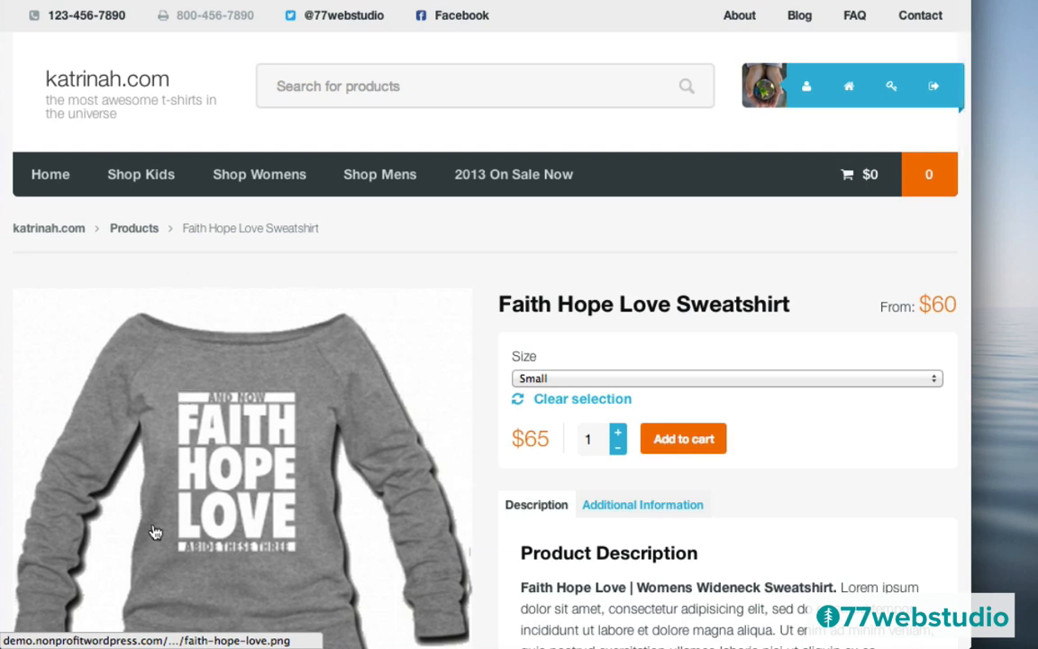
scroll(363, 419, down, 5)
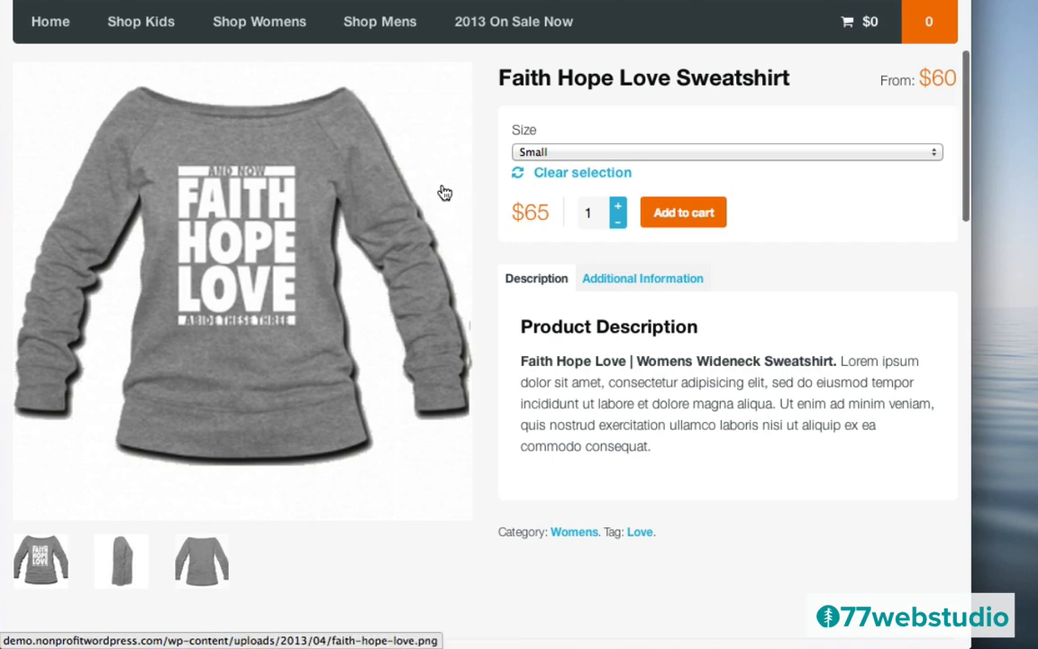
scroll(446, 192, up, 5)
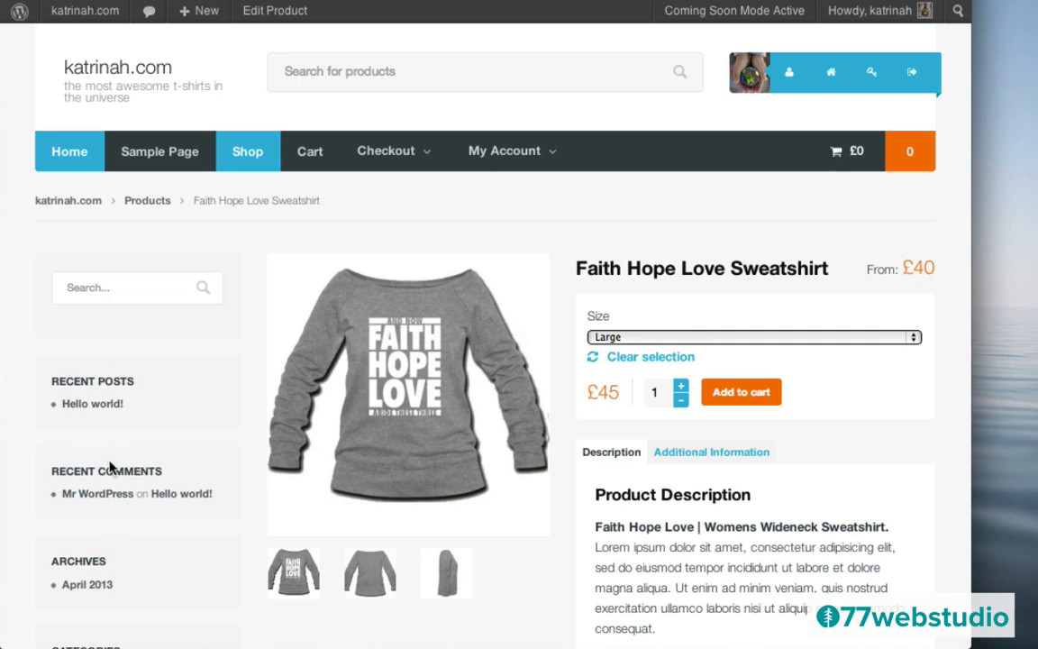
- Edit the product, choose the full-width Superstore layout option, and update it
click(272, 13)
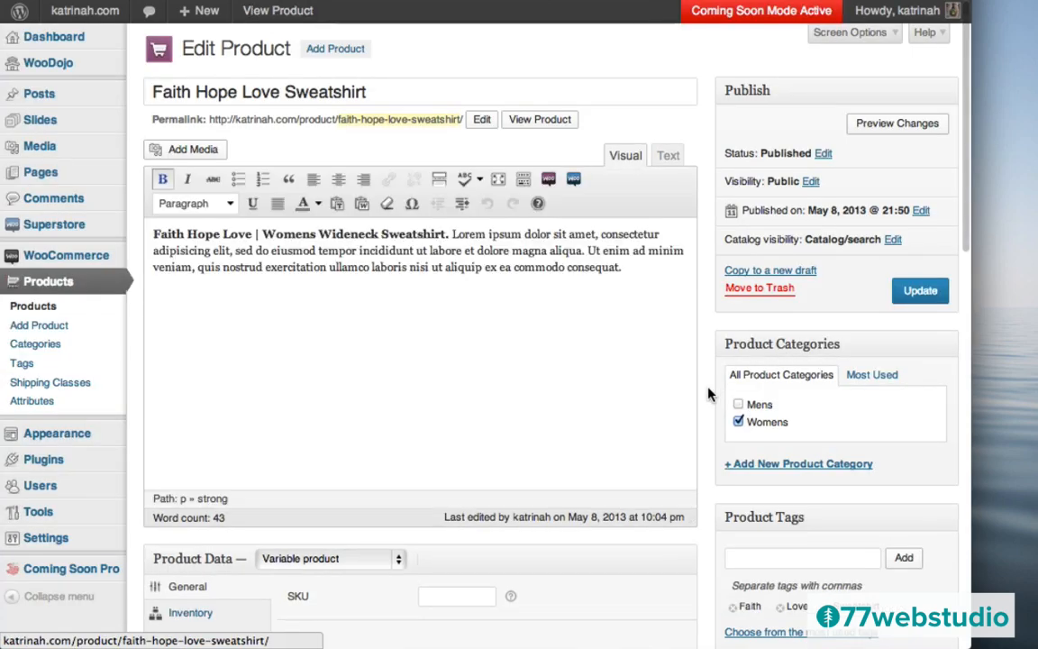
scroll(709, 389, down, 8)
scroll(710, 394, down, 5)
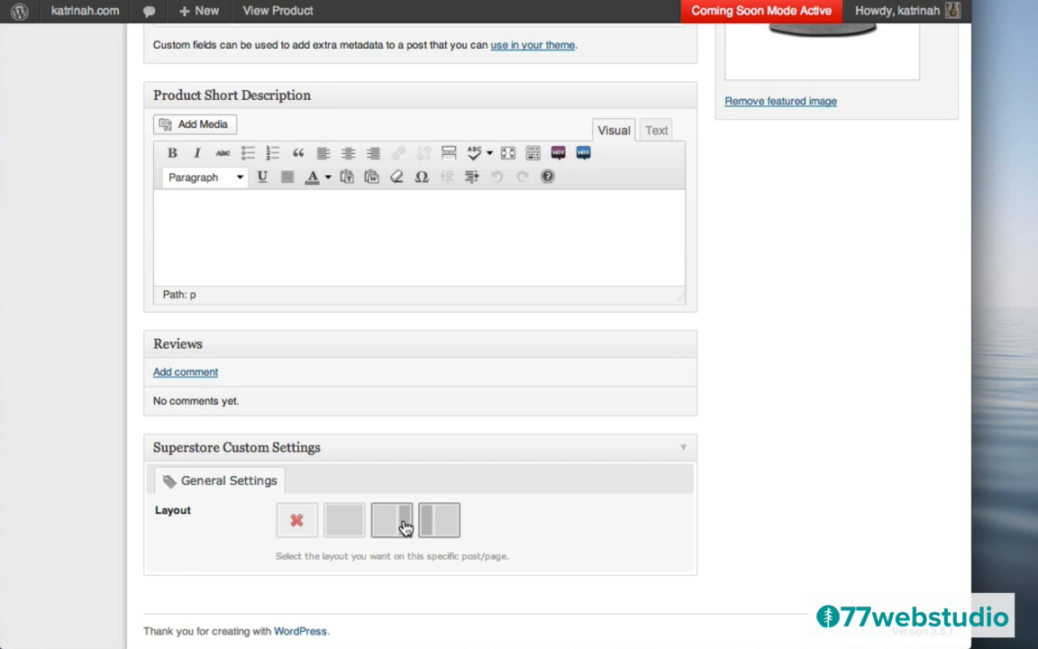
click(344, 523)
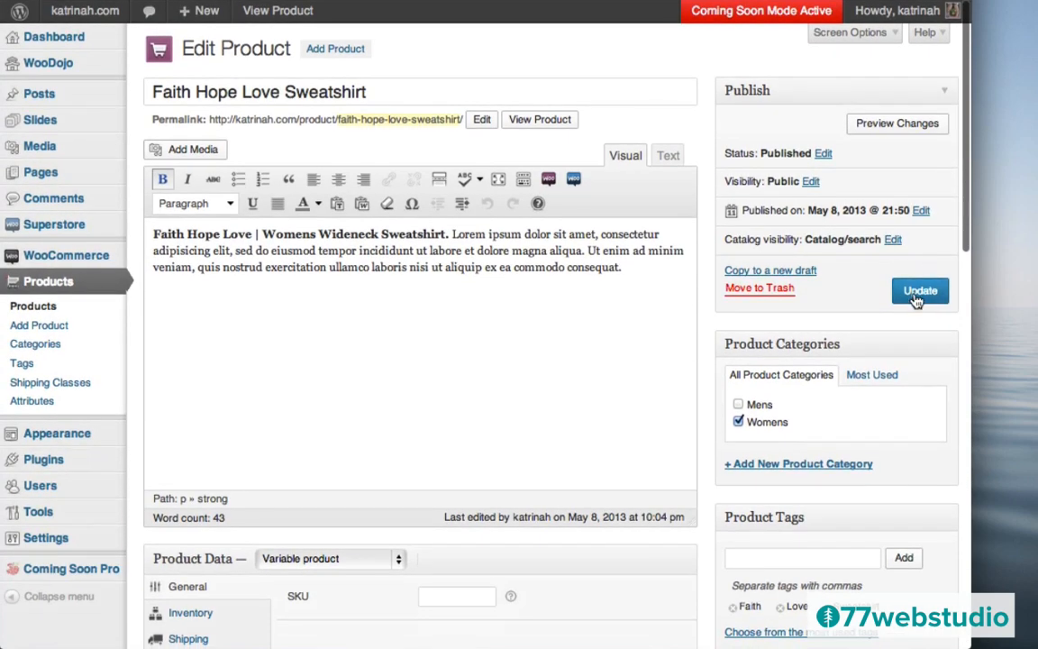
click(915, 294)
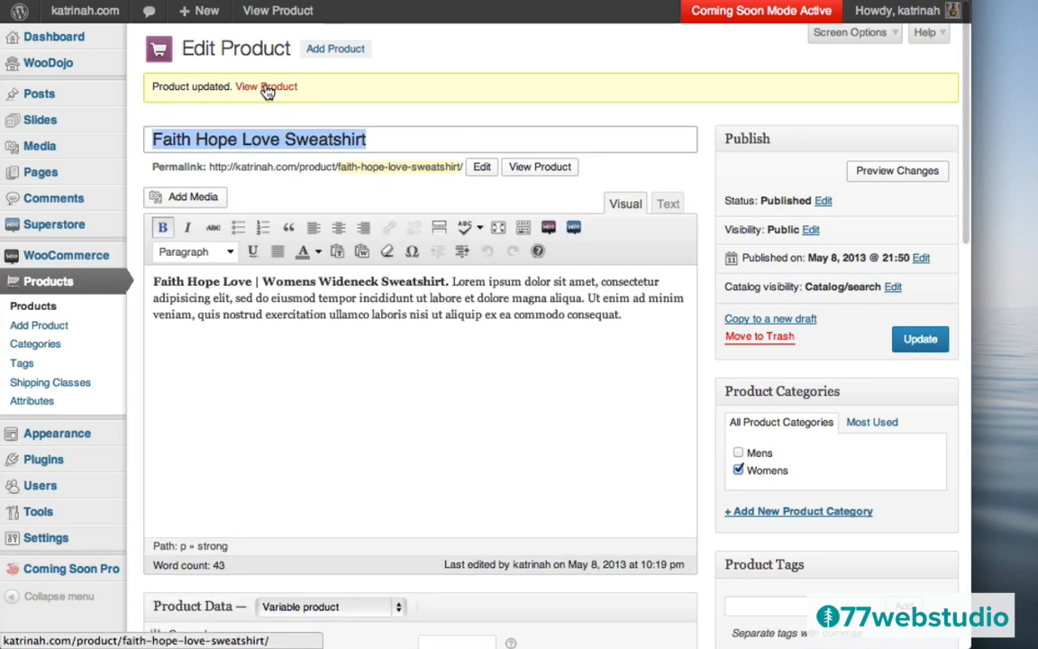
- View the updated product on the storefront and scroll through its sidebar-free layout
click(266, 87)
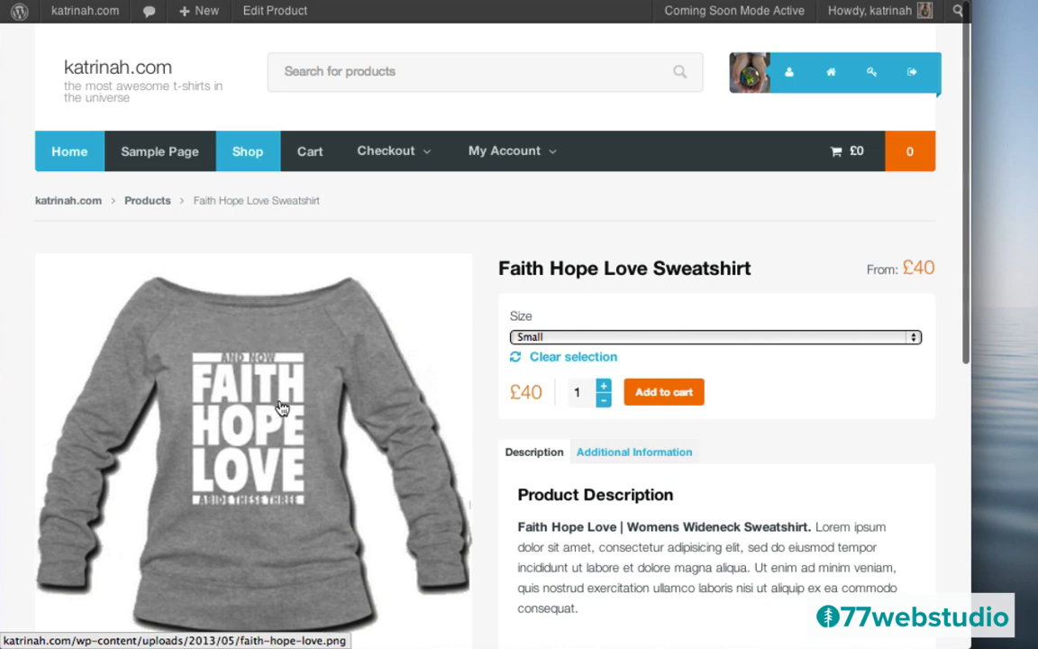
scroll(331, 431, down, 4)
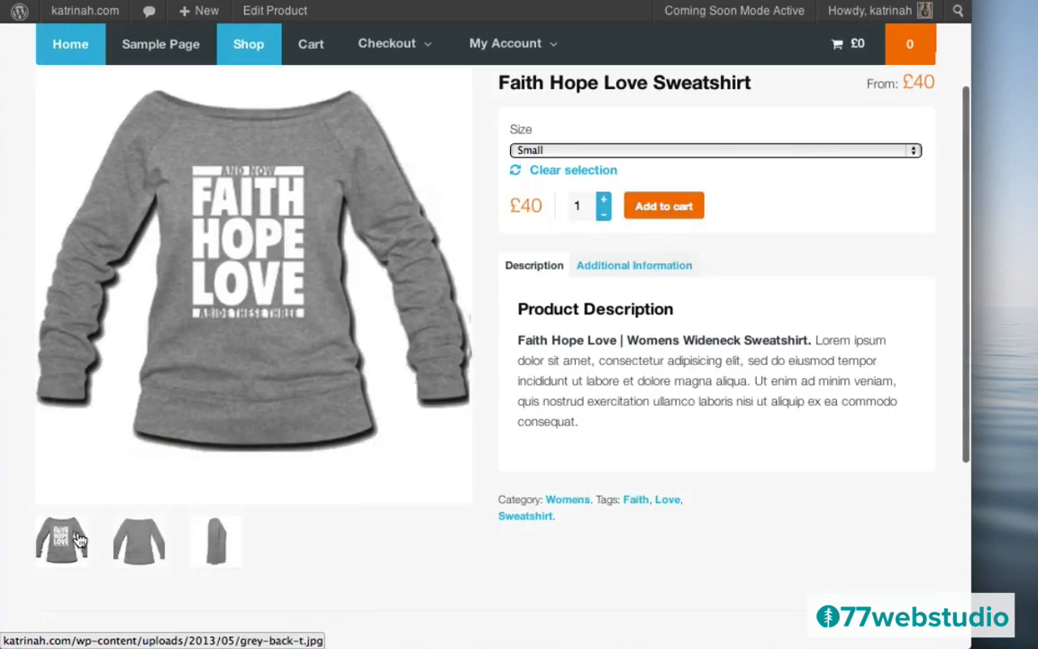
scroll(523, 320, up, 4)
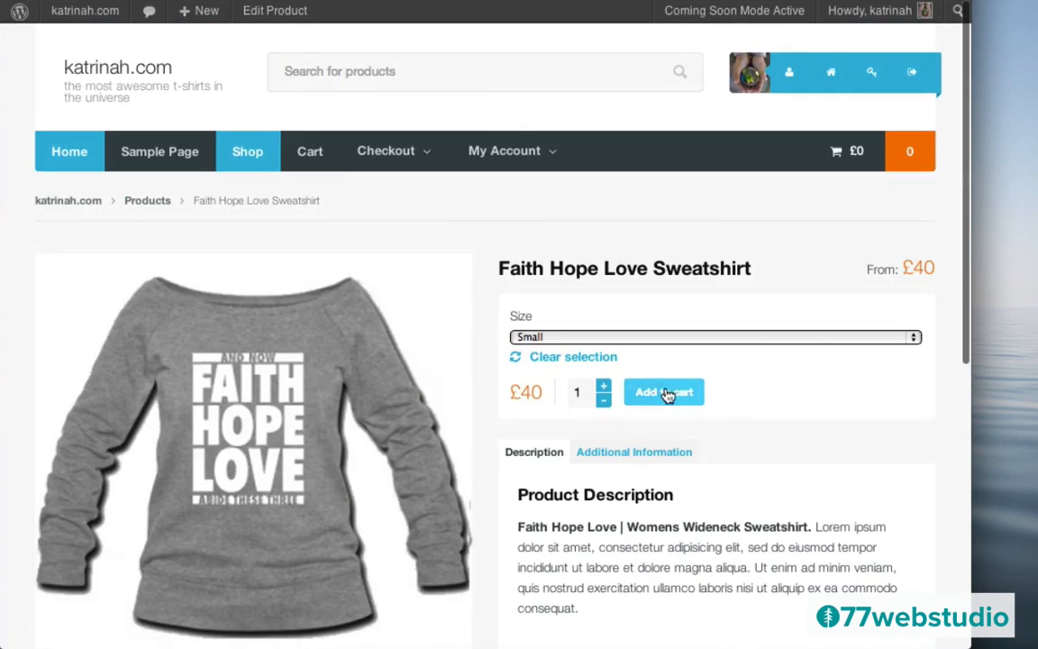
scroll(665, 394, down, 10)
scroll(665, 394, up, 10)
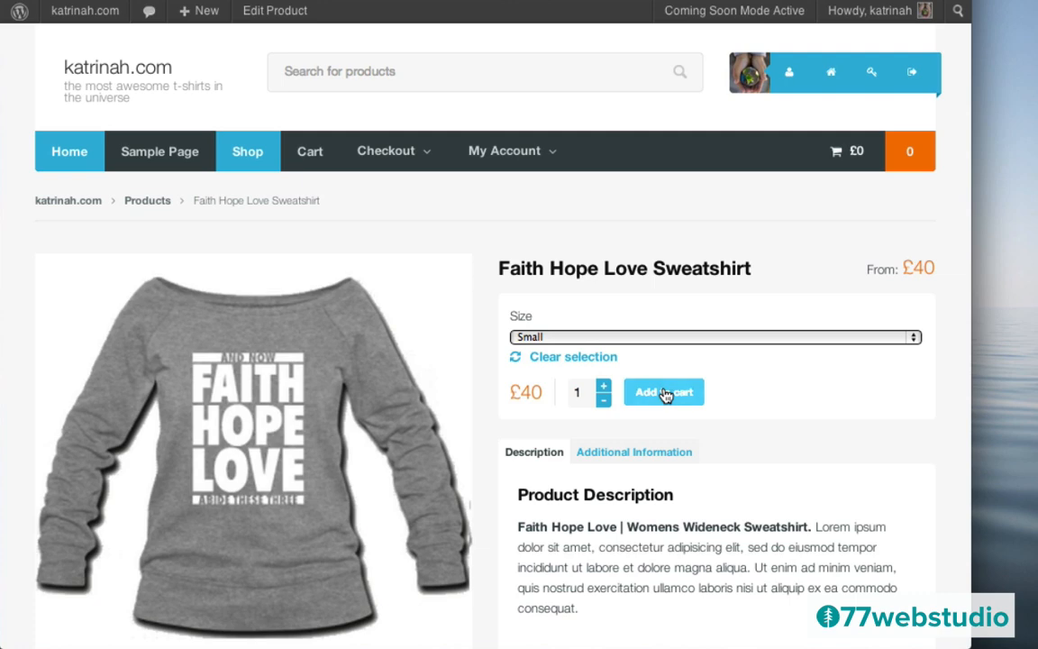
scroll(664, 394, down, 5)
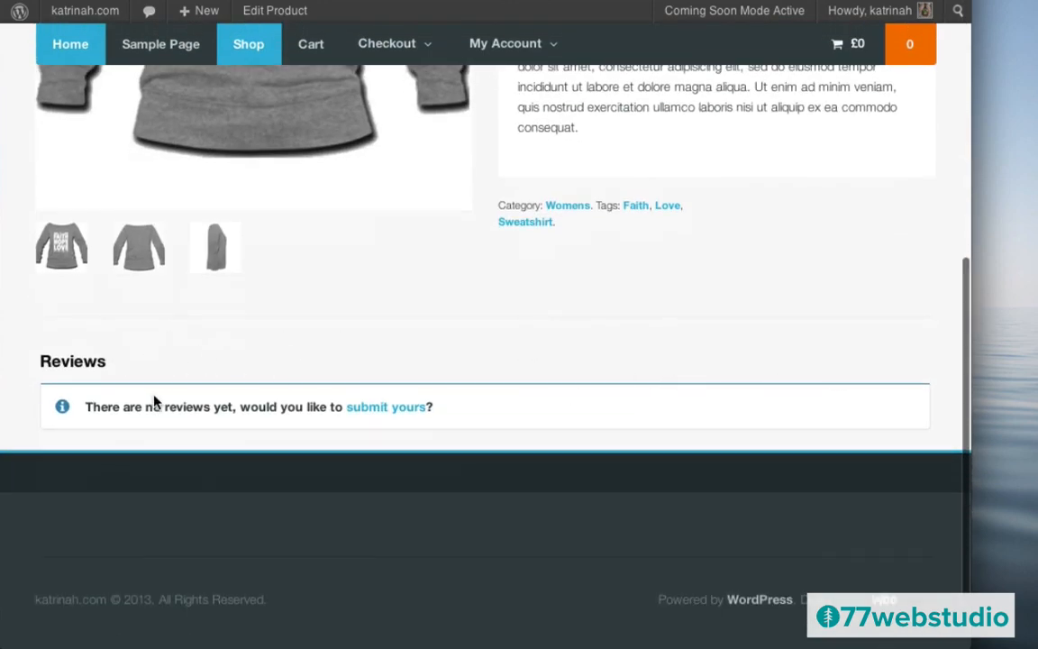
scroll(783, 305, up, 5)
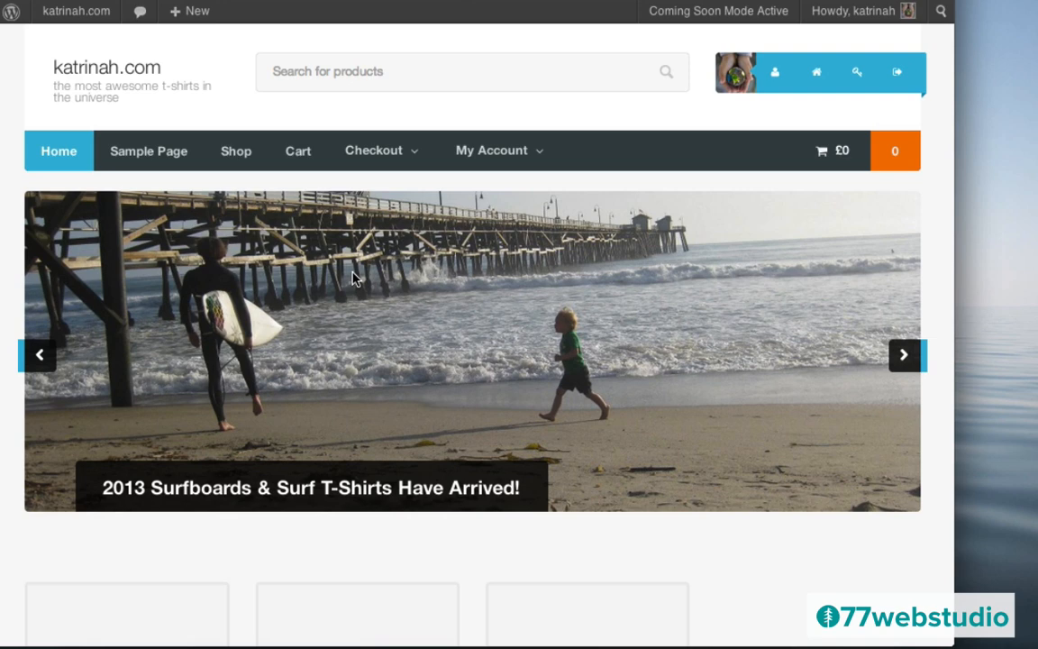
- Scroll the homepage to New Products, where Faith Hope Love Sweatshirt appears beside Peace II T-Shirt
scroll(398, 364, down, 7)
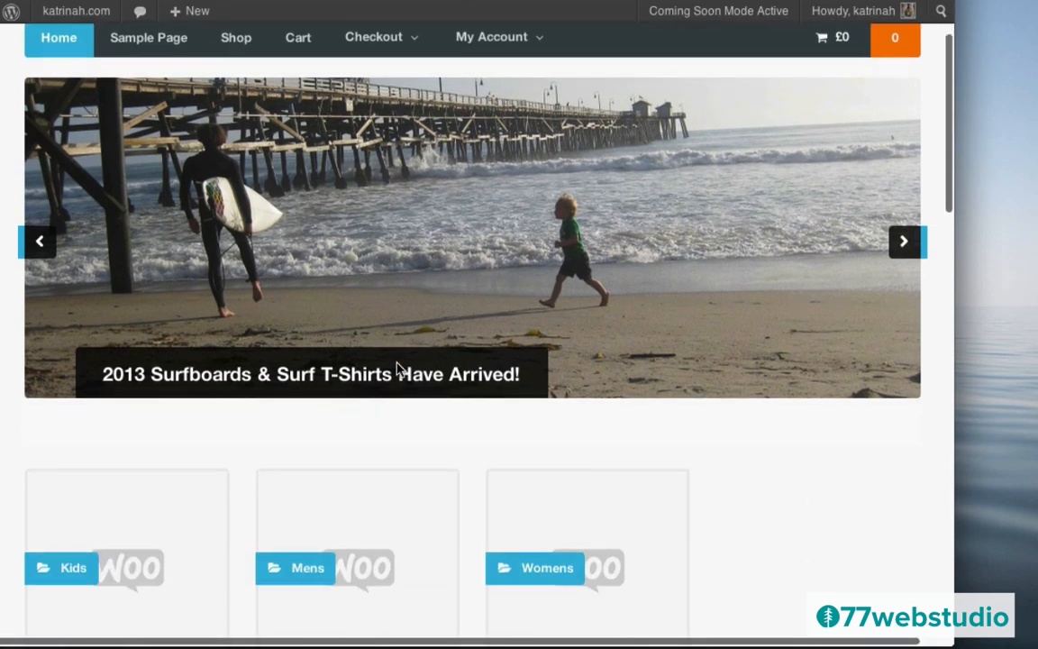
scroll(399, 368, down, 1)
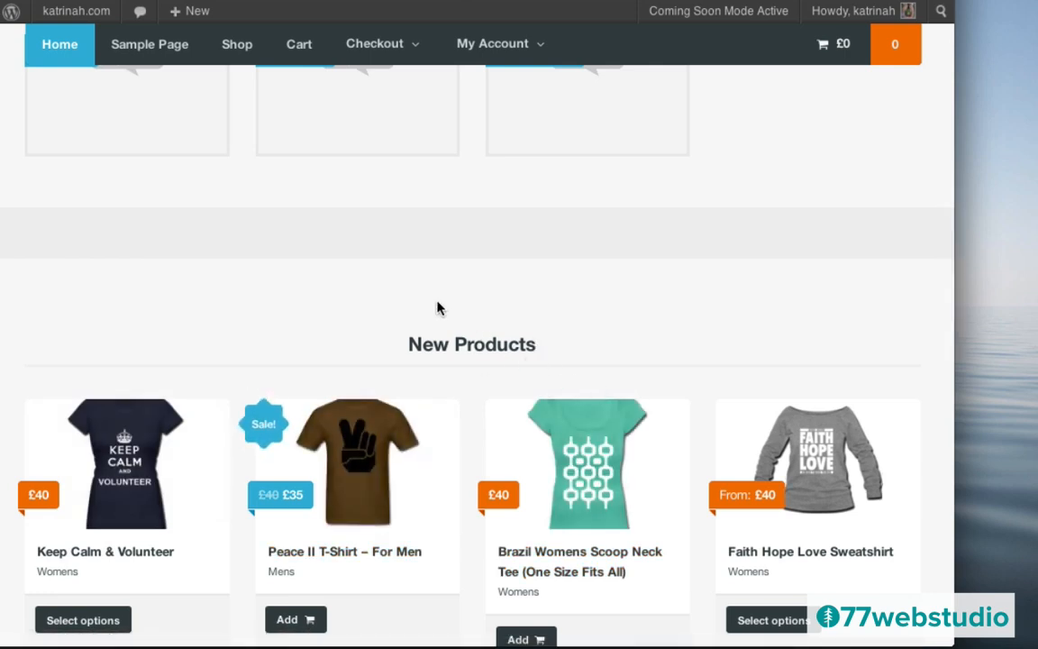
scroll(442, 309, down, 5)
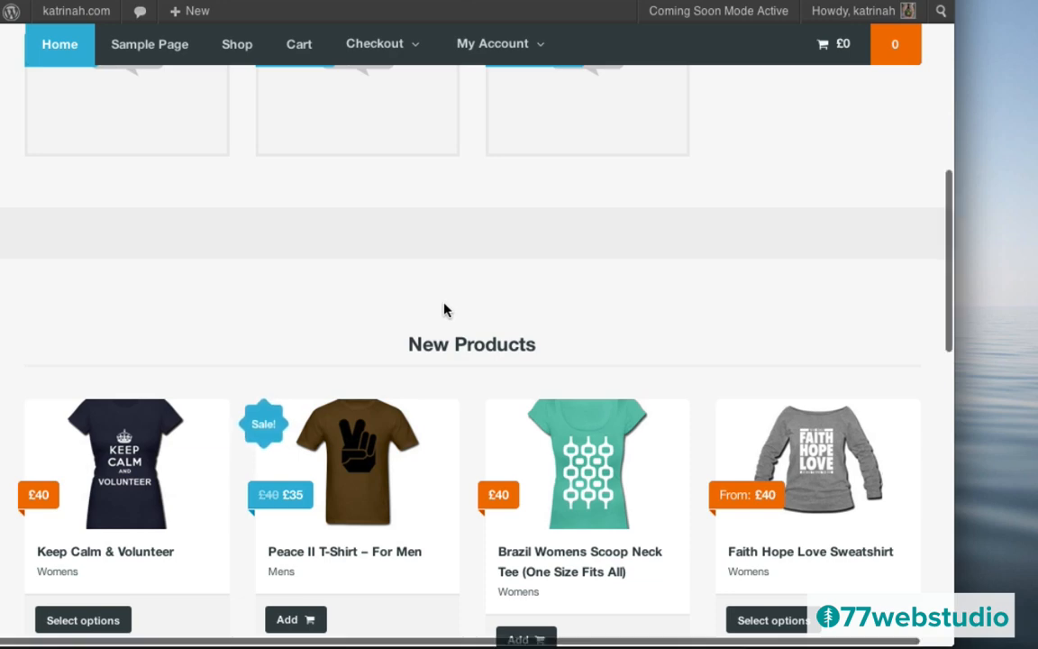
scroll(443, 310, down, 1)
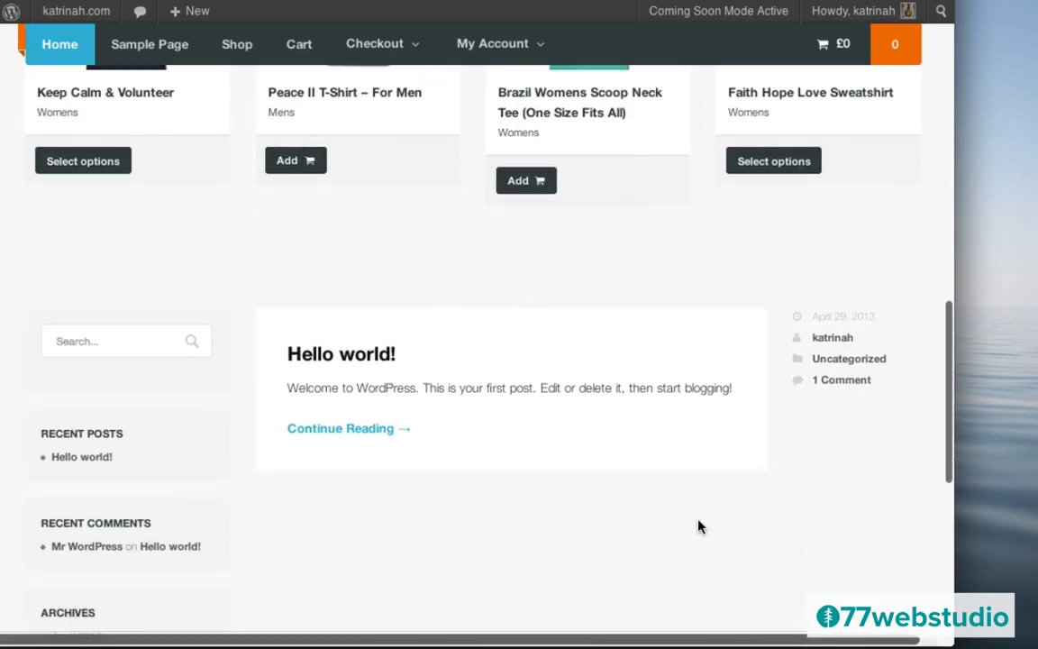
scroll(678, 482, down, 6)
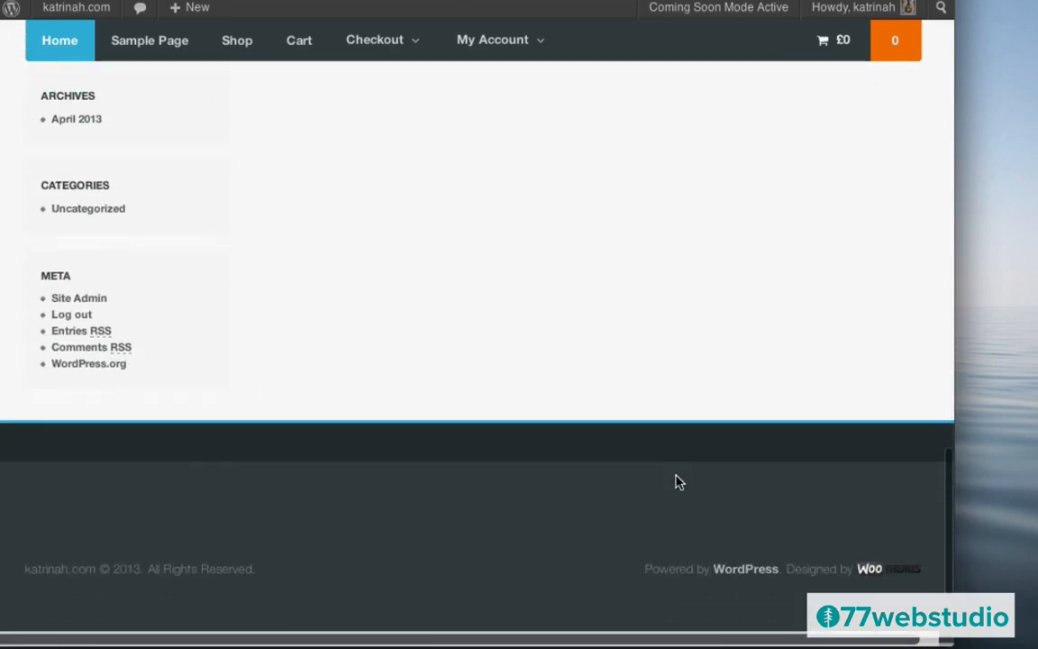
scroll(679, 482, up, 4)
scroll(507, 297, up, 5)
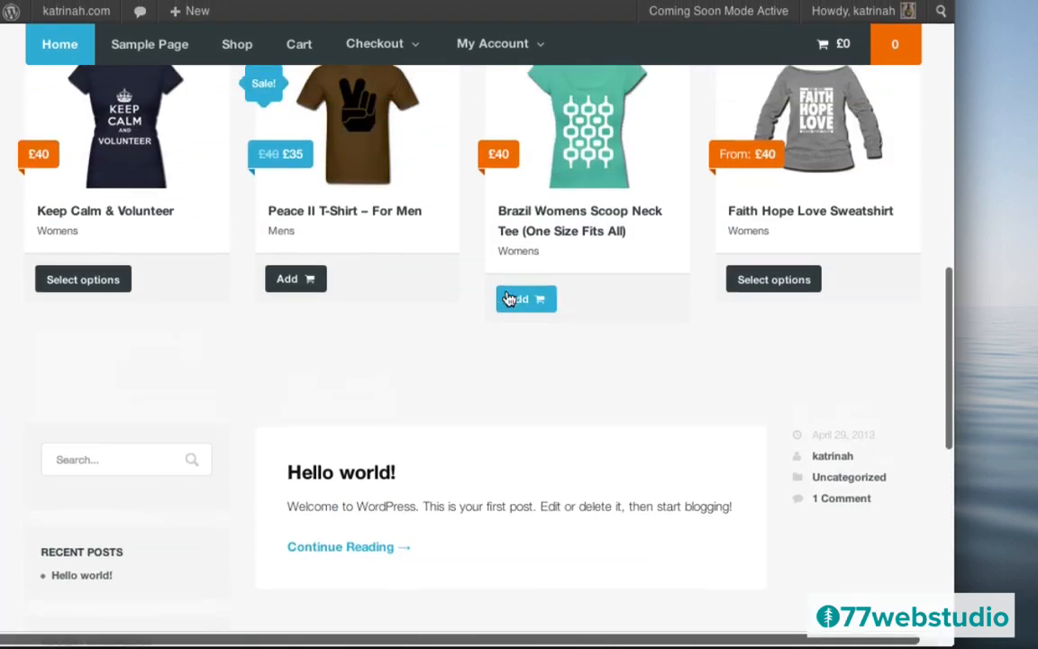
scroll(508, 296, up, 2)
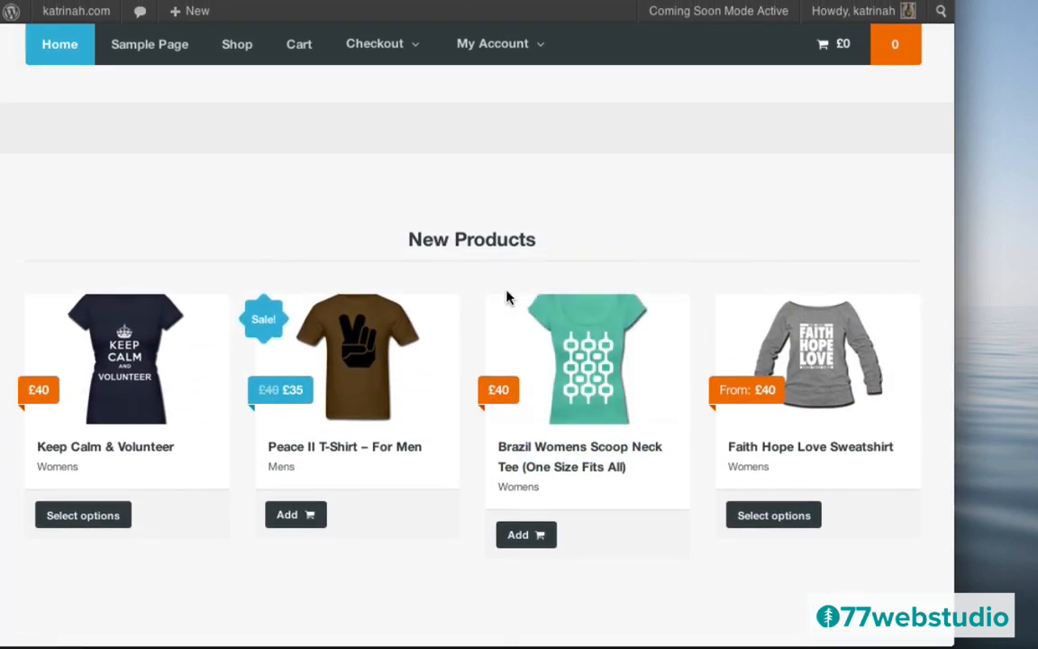
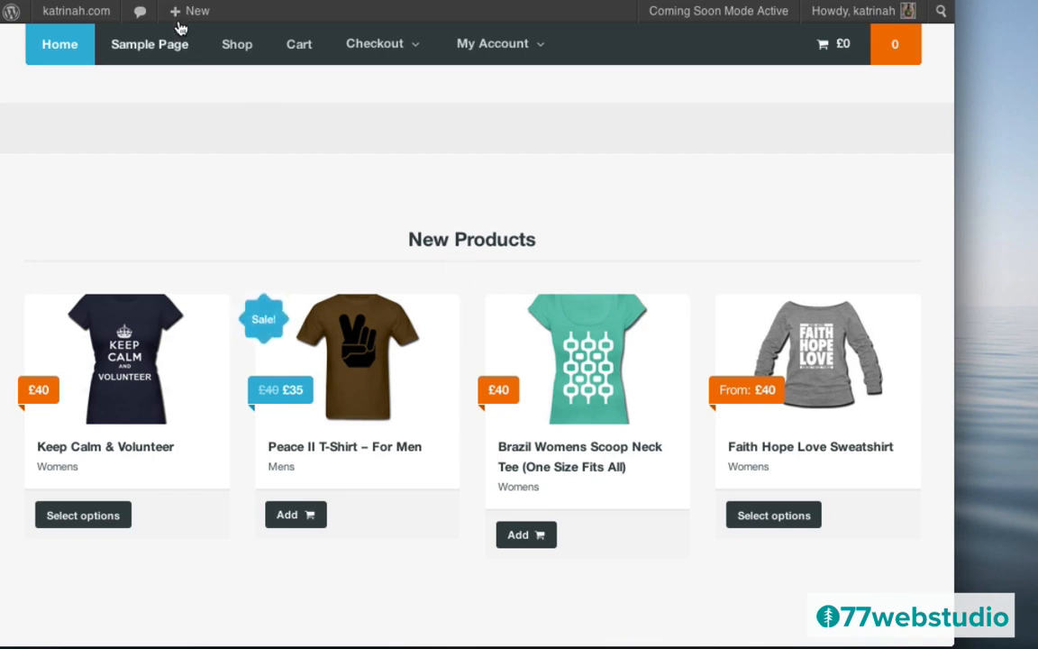
- From the shop's home page, bring up the admin bar's + New menu of content types
mouse_move(191, 14)
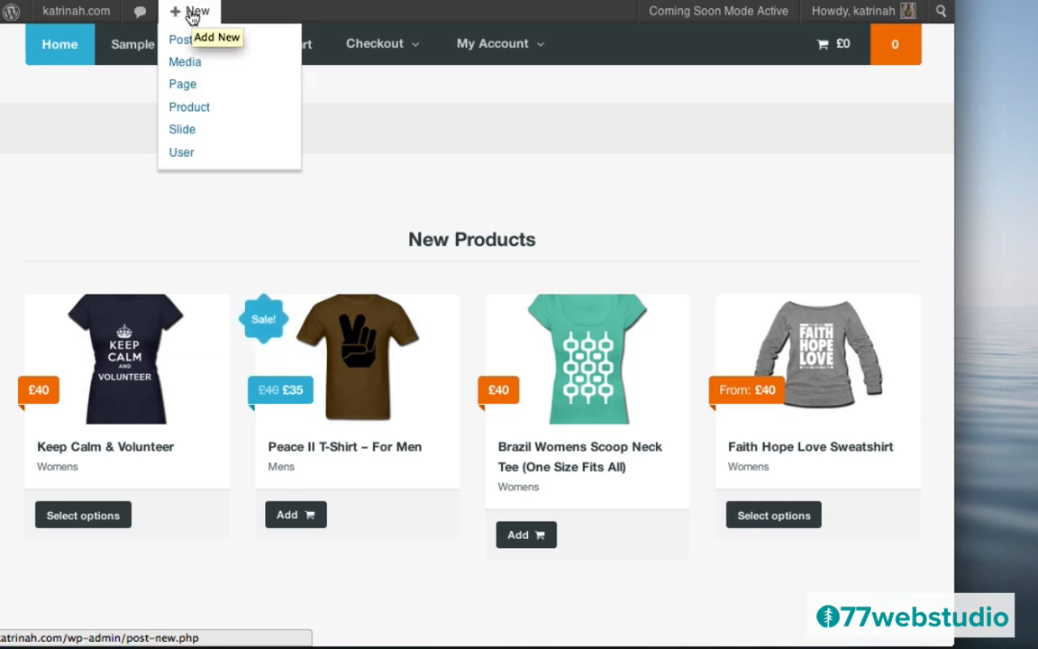
- Start a new product titled 'Just Surf | Women's Slim Fit T-Shirt' with a pasted description
click(193, 109)
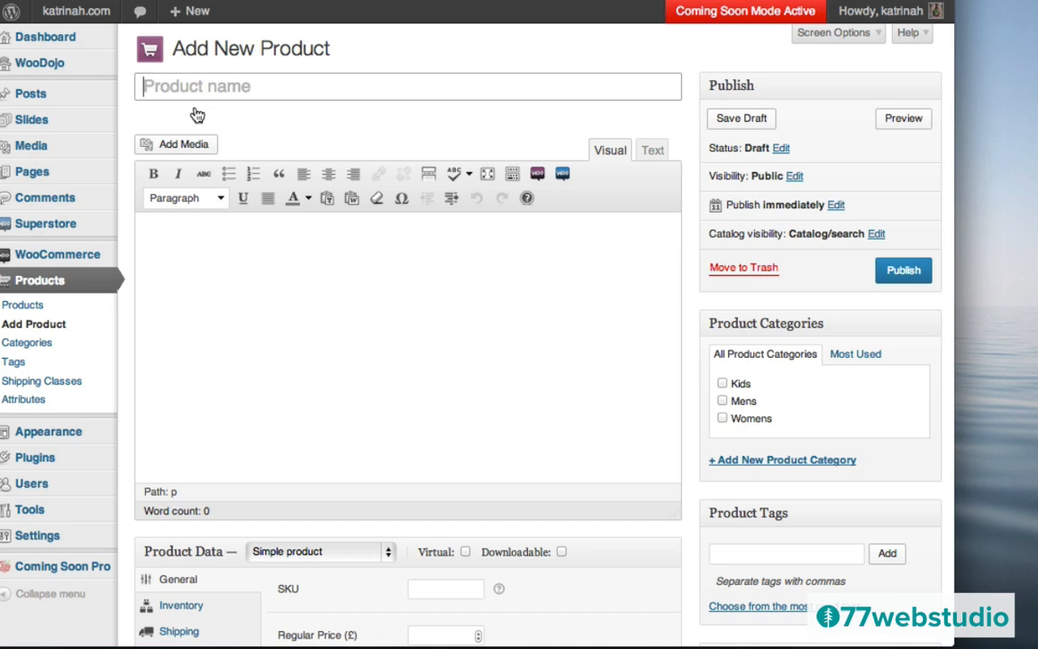
text(Just Surf | Women’s Slim Fit T-Shirt)
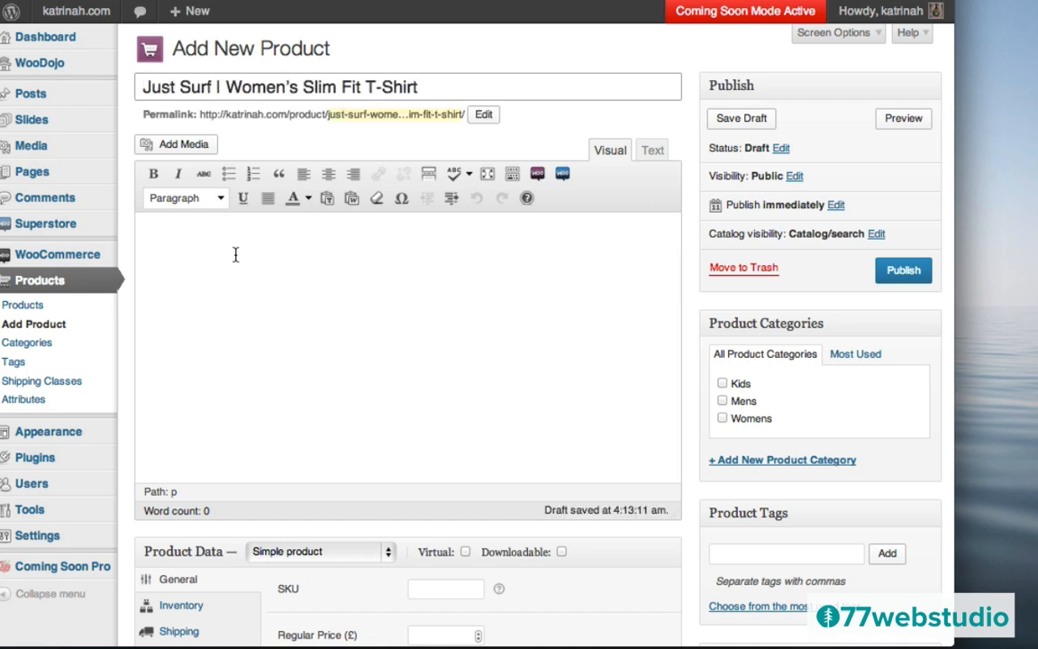
click(243, 248)
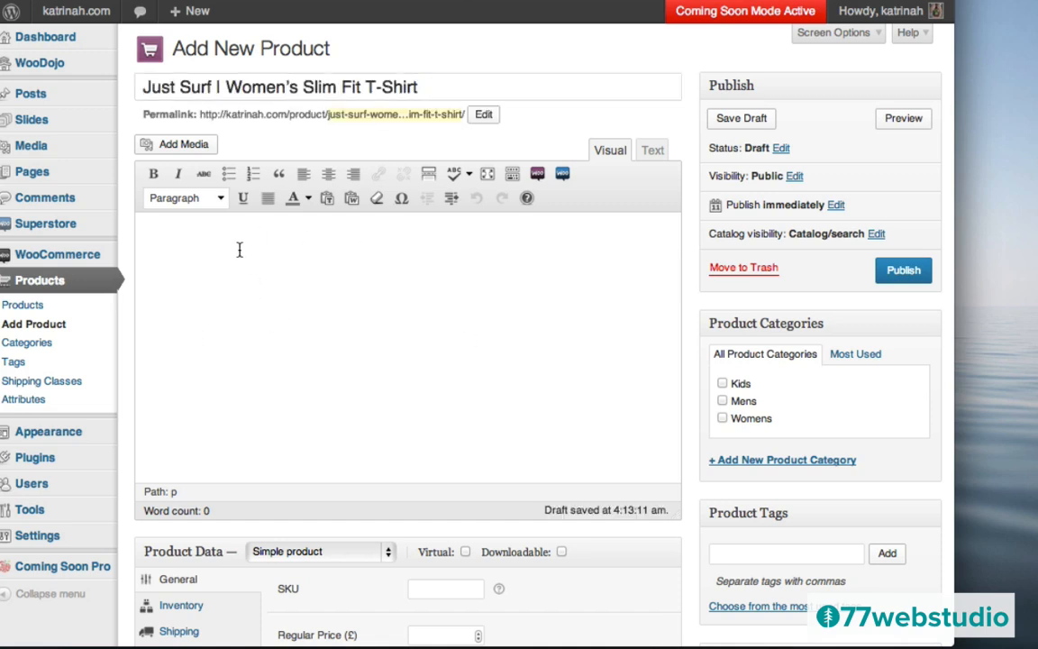
text(Just Surf | Women’s Slim Fit T-Shirt. Lorem ipsum dolor sit amet, consectetur adipisicing elit, sed do eiusmod tempor incididunt ut labore et dolore magna aliqua. Ut enim ad minim veniam, quis nostrud exercitation ullamco laboris nisi ut aliquip ex ea commodo consequat.)
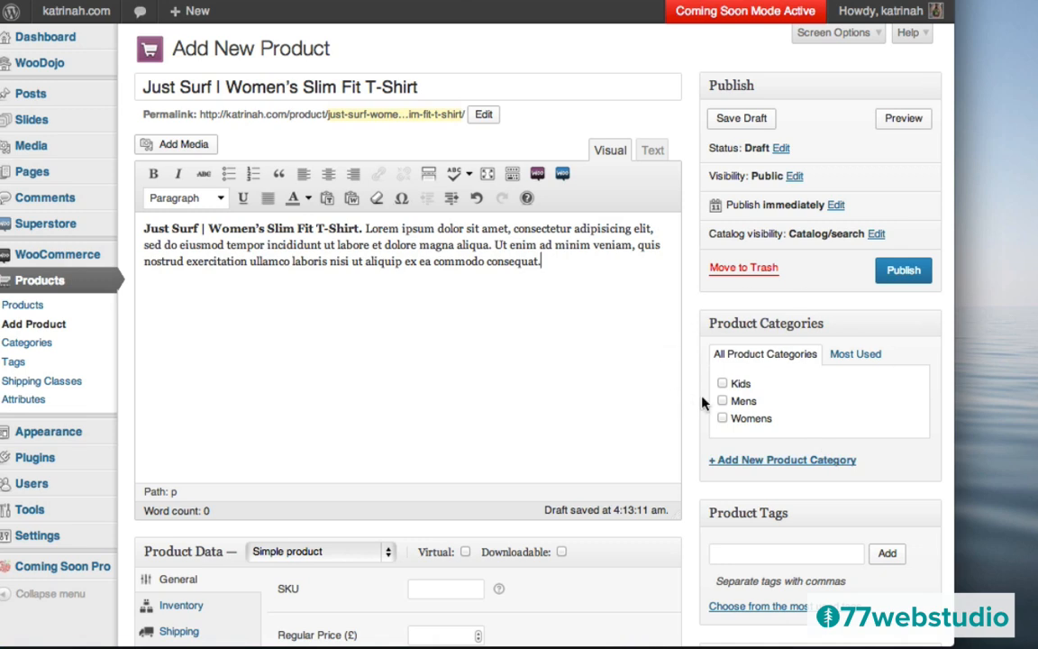
- File the product under the Womens category and tag it Surf
click(723, 420)
click(725, 553)
text(S)
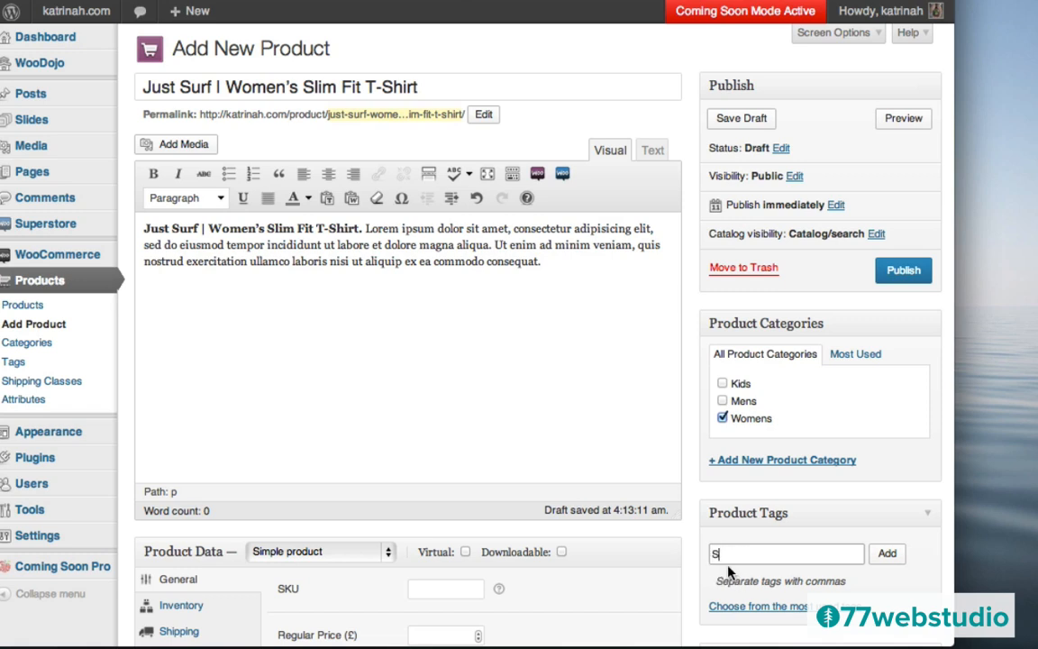
text(Uurf)
click(887, 554)
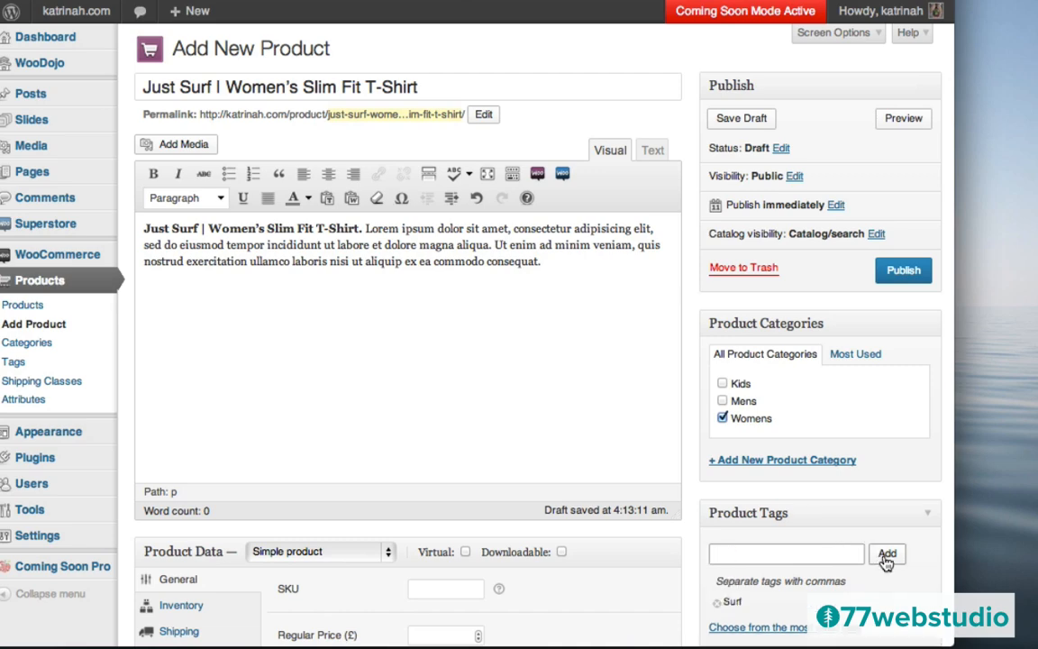
scroll(809, 506, down, 5)
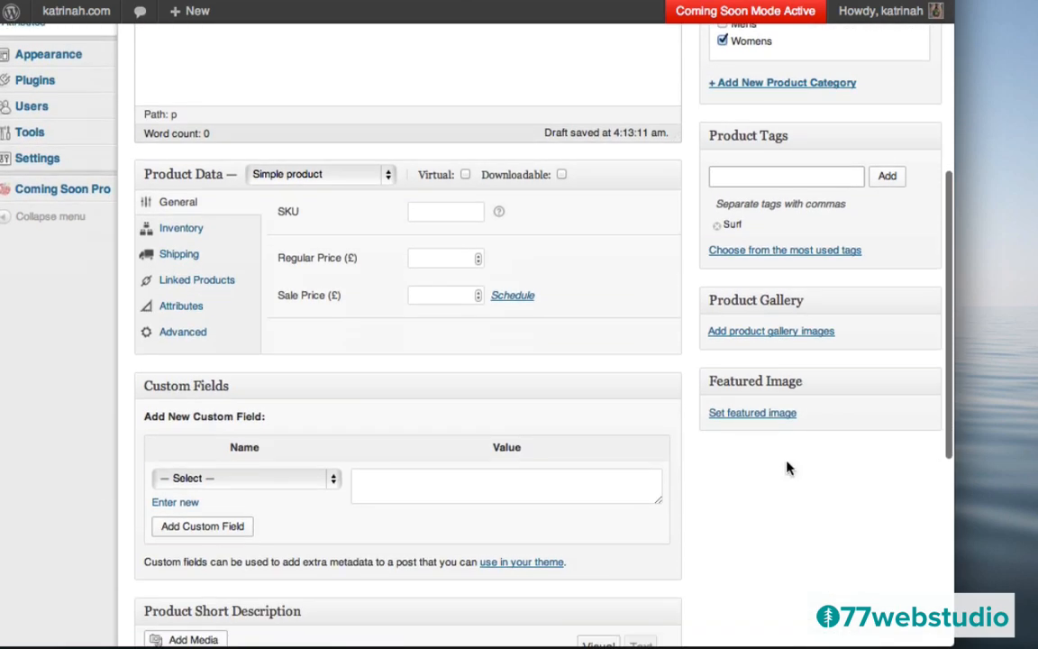
- Upload just-surf.png to the media library from the featured image picker
click(749, 413)
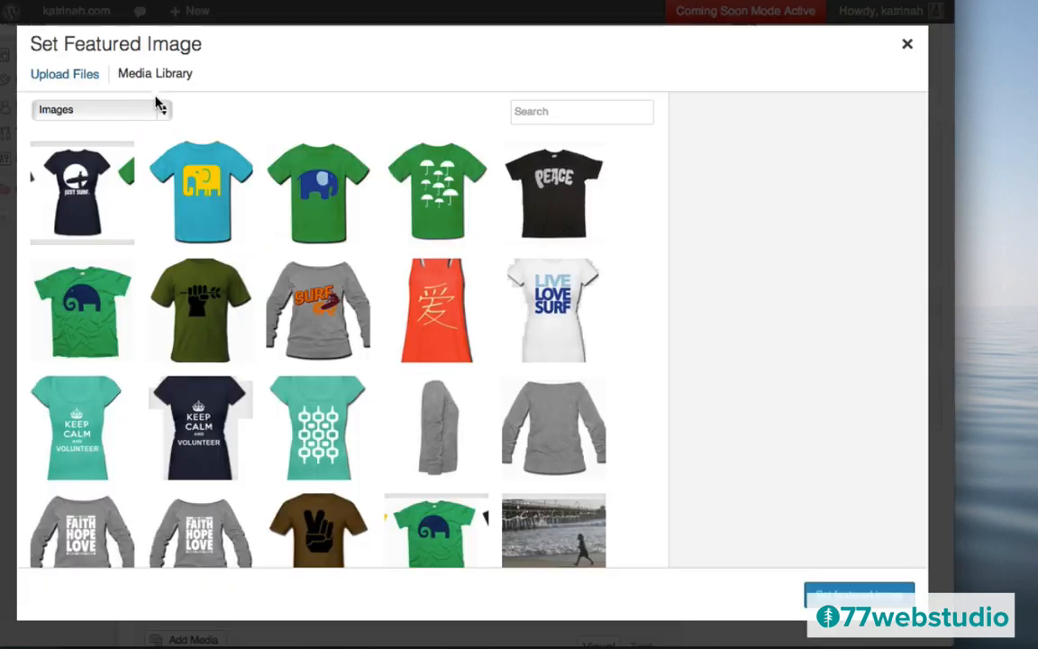
click(52, 78)
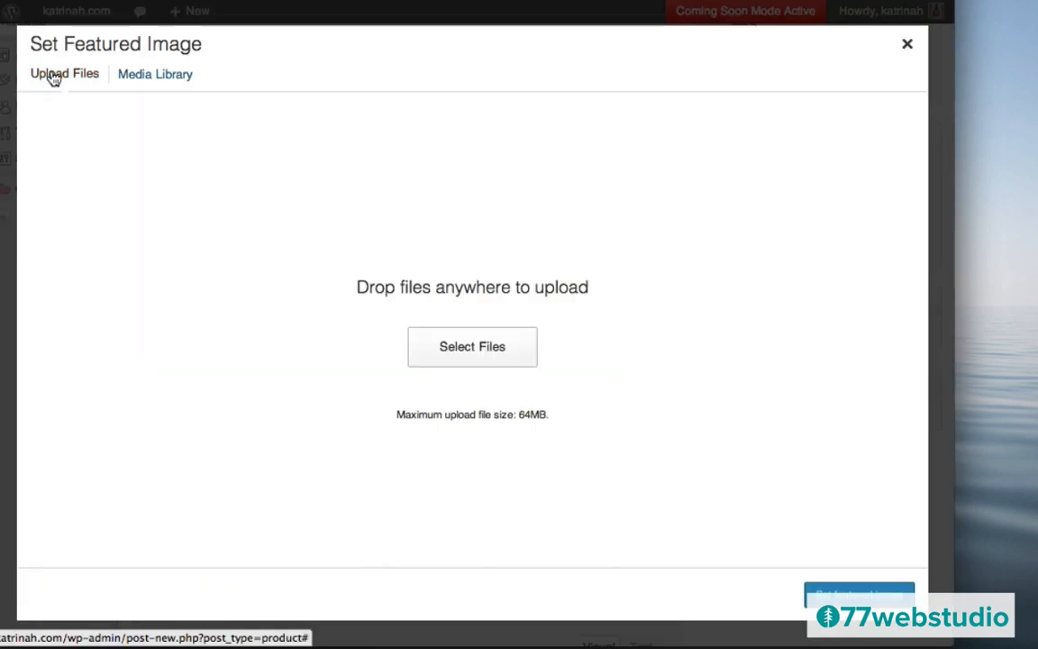
click(467, 351)
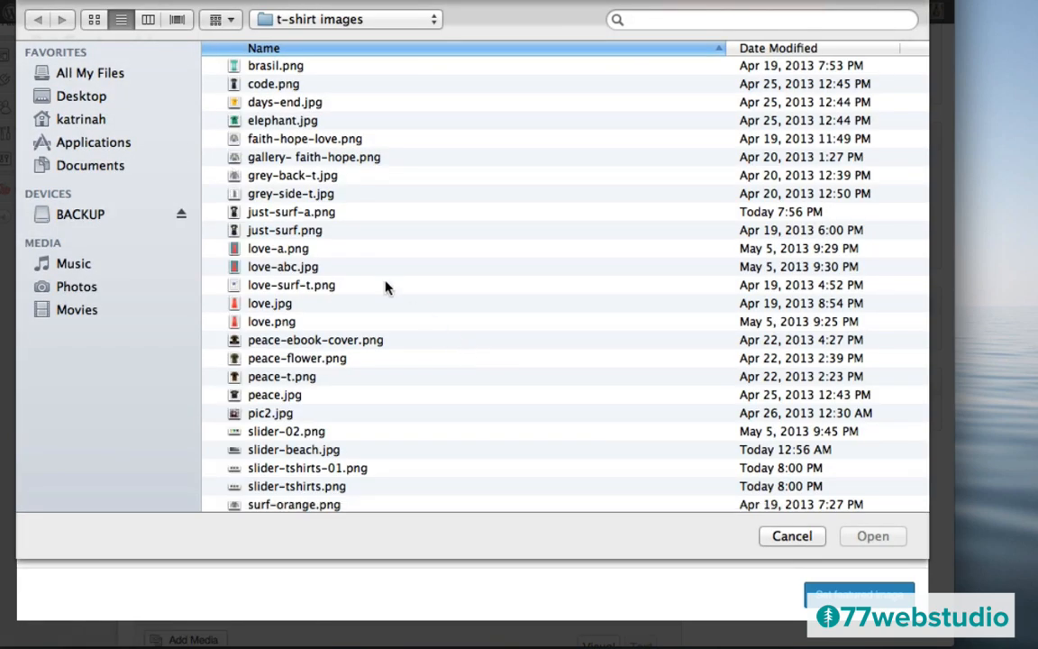
click(293, 231)
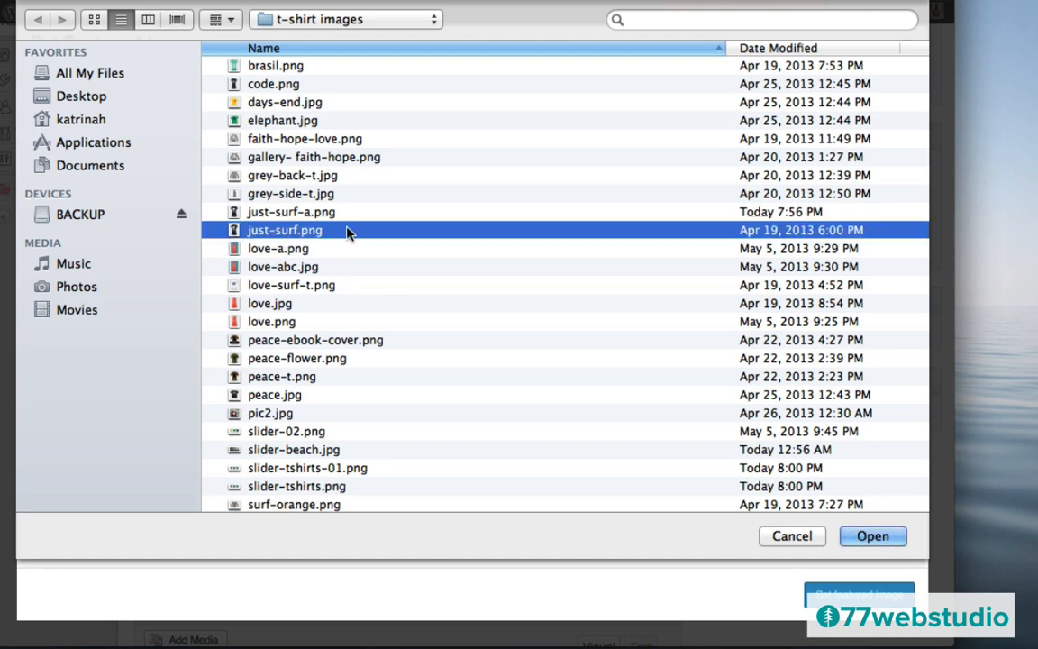
click(873, 537)
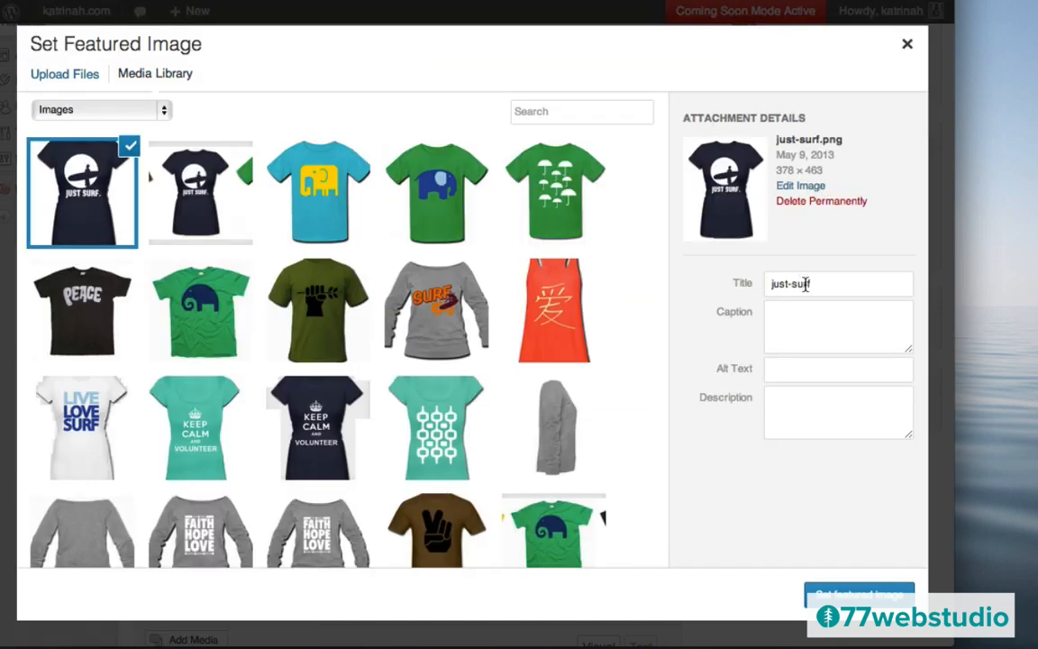
- Give the image the title and alt text 'Just Surf Tee' and set it as featured
drag(811, 284, 770, 284)
text(Just Surf Tee)
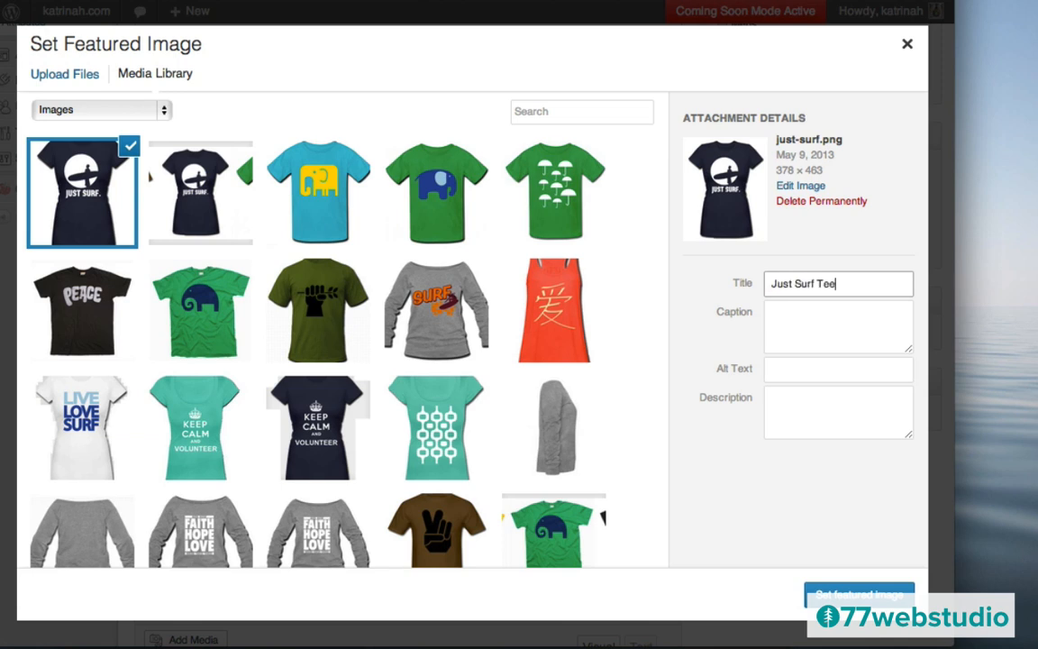
click(792, 372)
text(Just Surf Tee)
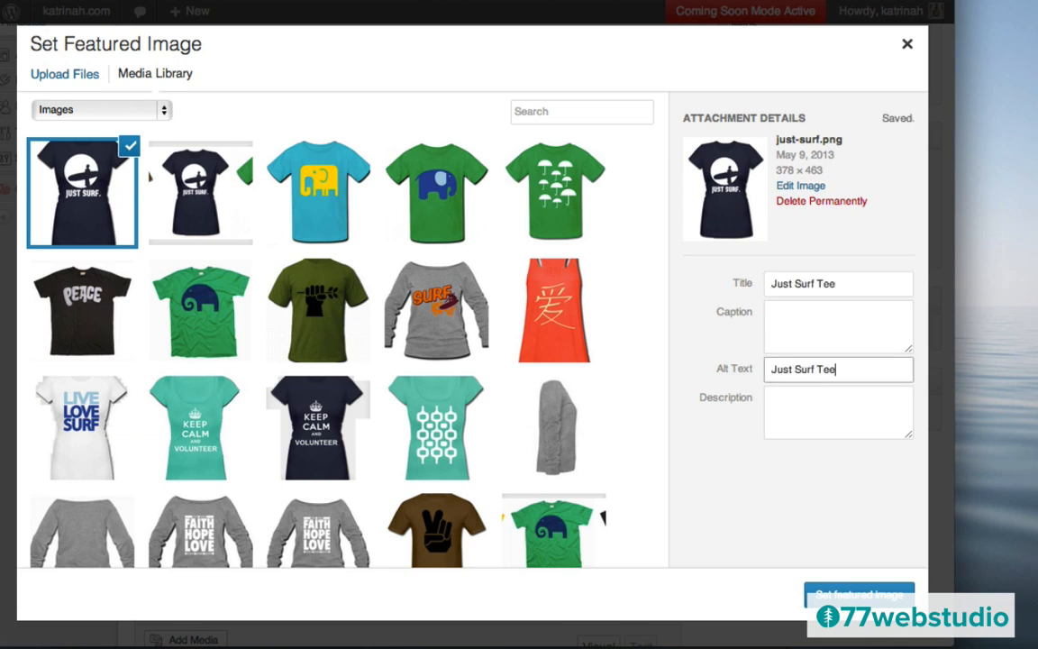
click(856, 595)
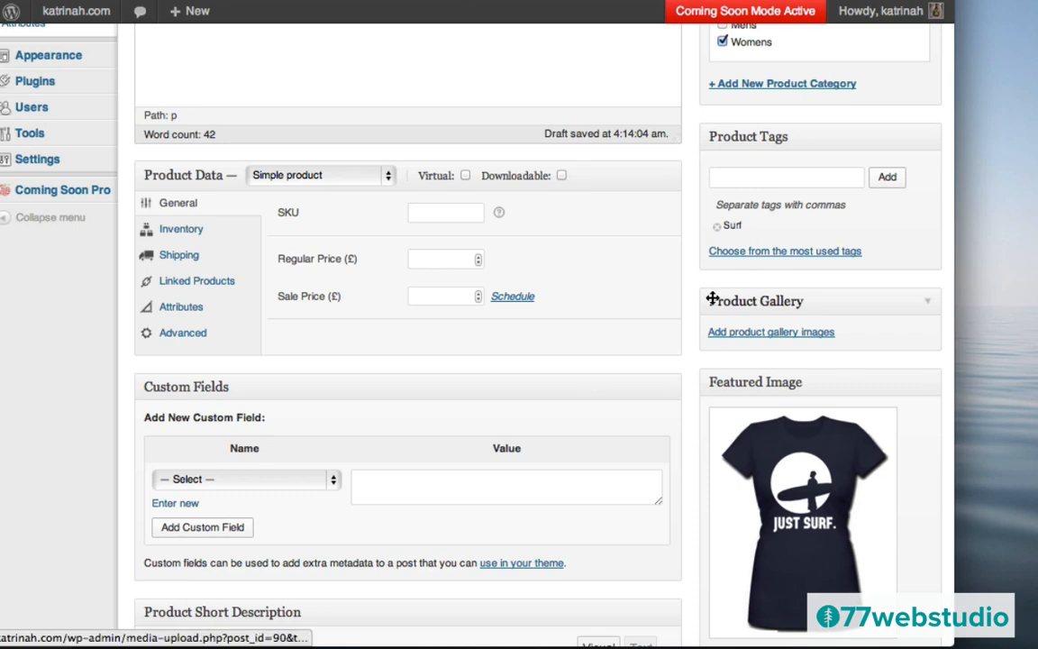
scroll(707, 342, up, 5)
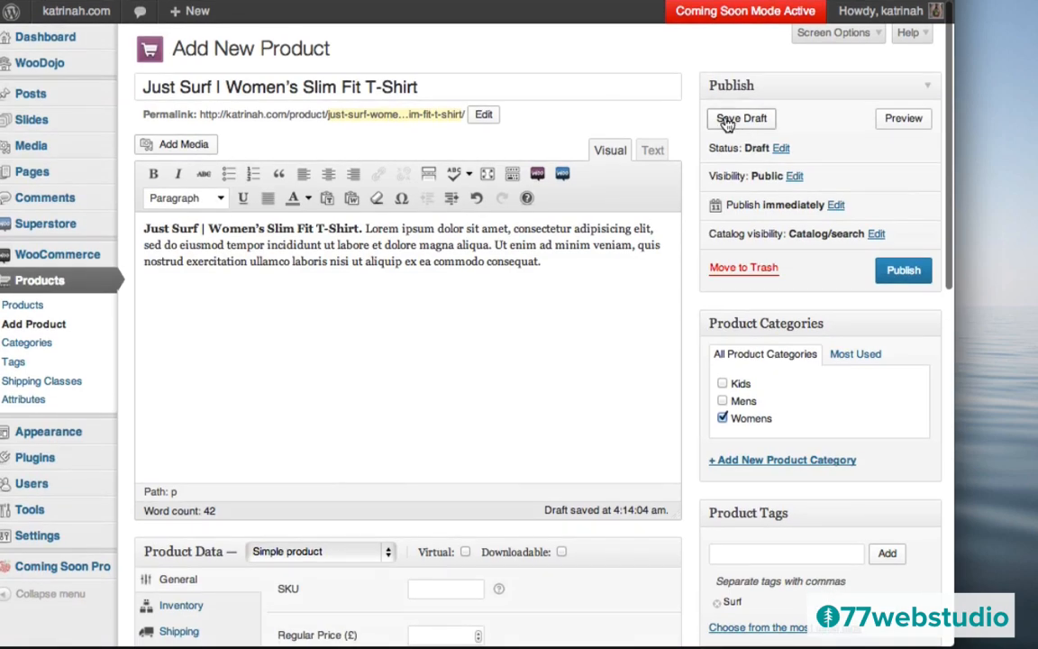
- Save the product as a draft
click(734, 124)
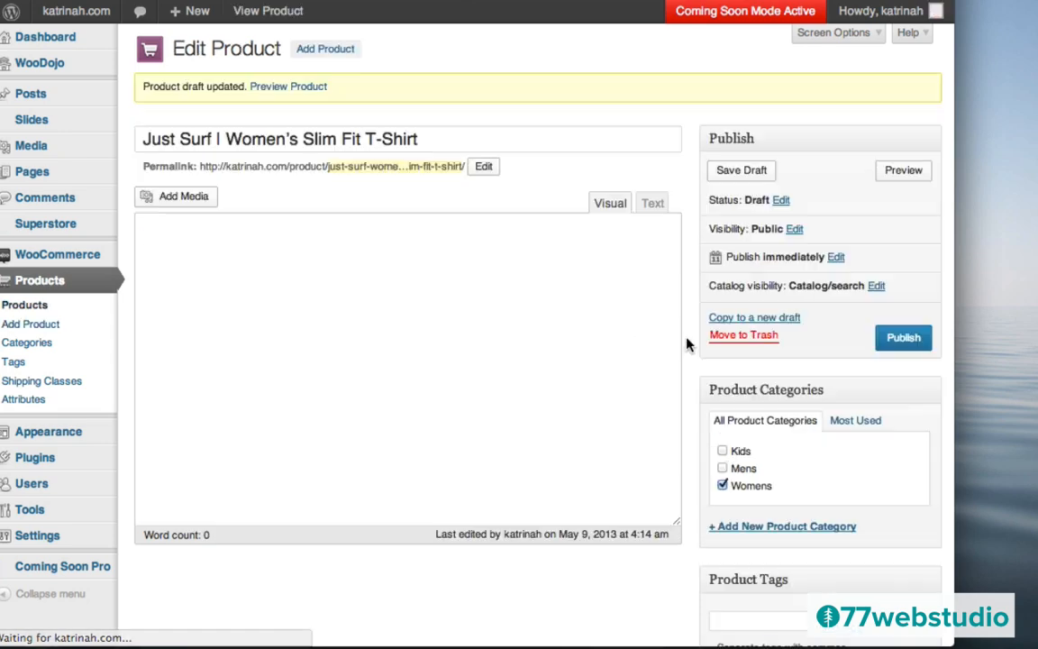
scroll(686, 346, down, 5)
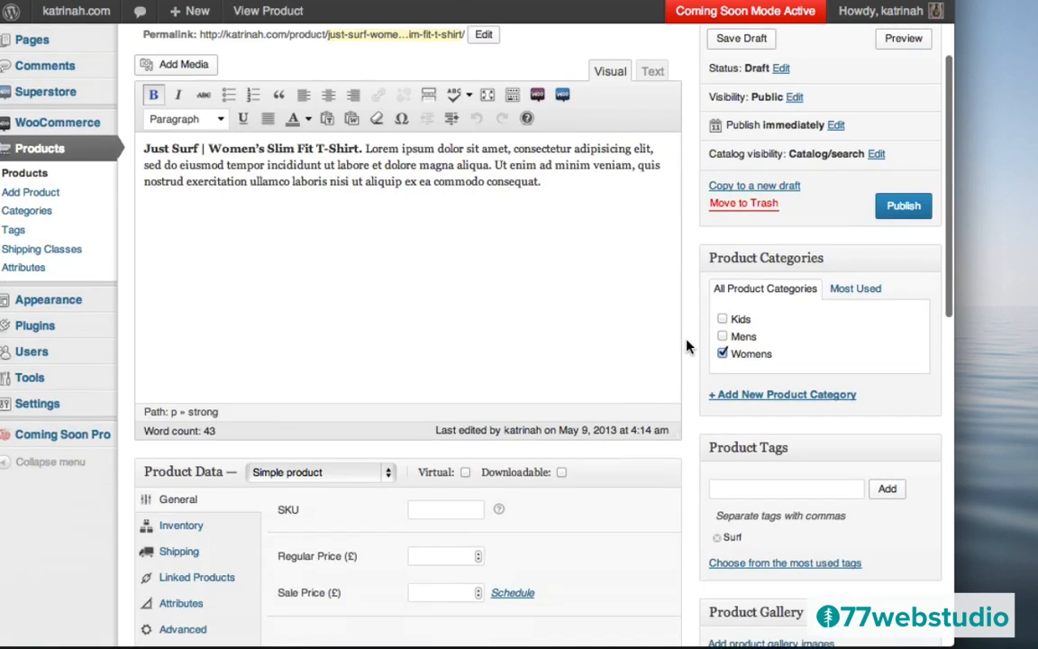
scroll(368, 143, up, 1)
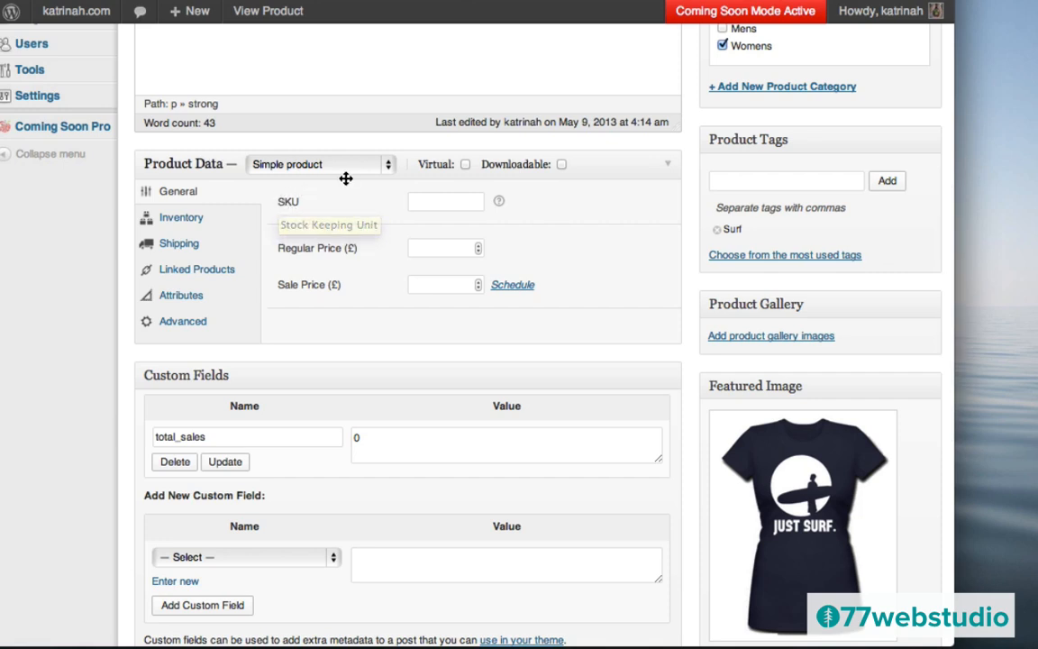
- Change the product type to Variable product and show its Attributes settings
click(317, 170)
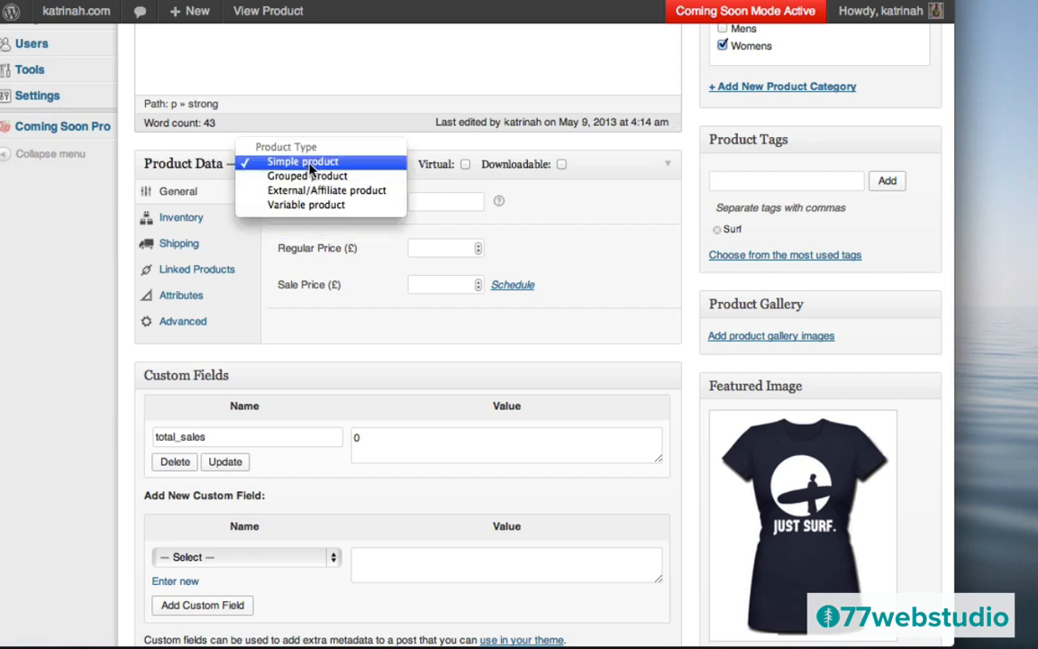
click(307, 205)
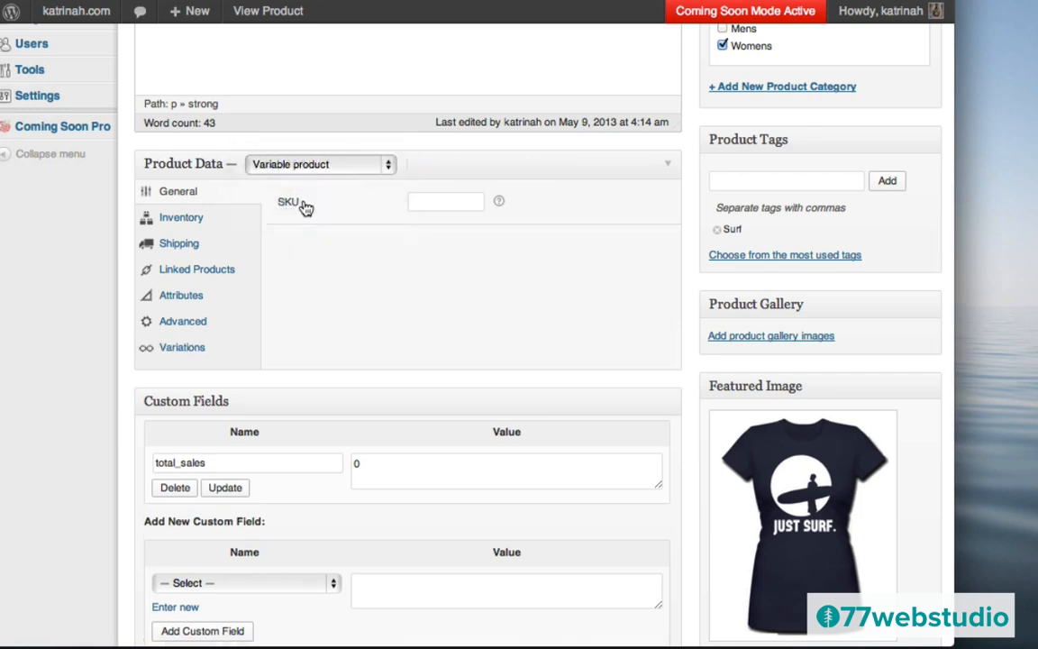
click(179, 300)
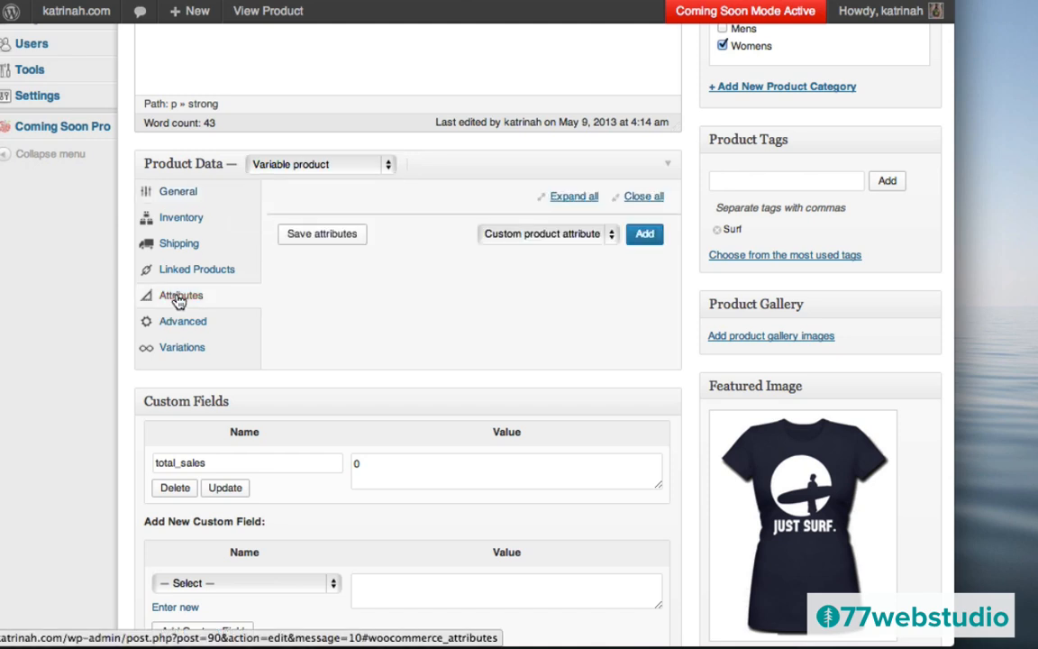
- Add and save a visible Size attribute with values 'Small | Medium', then add another blank attribute
click(645, 235)
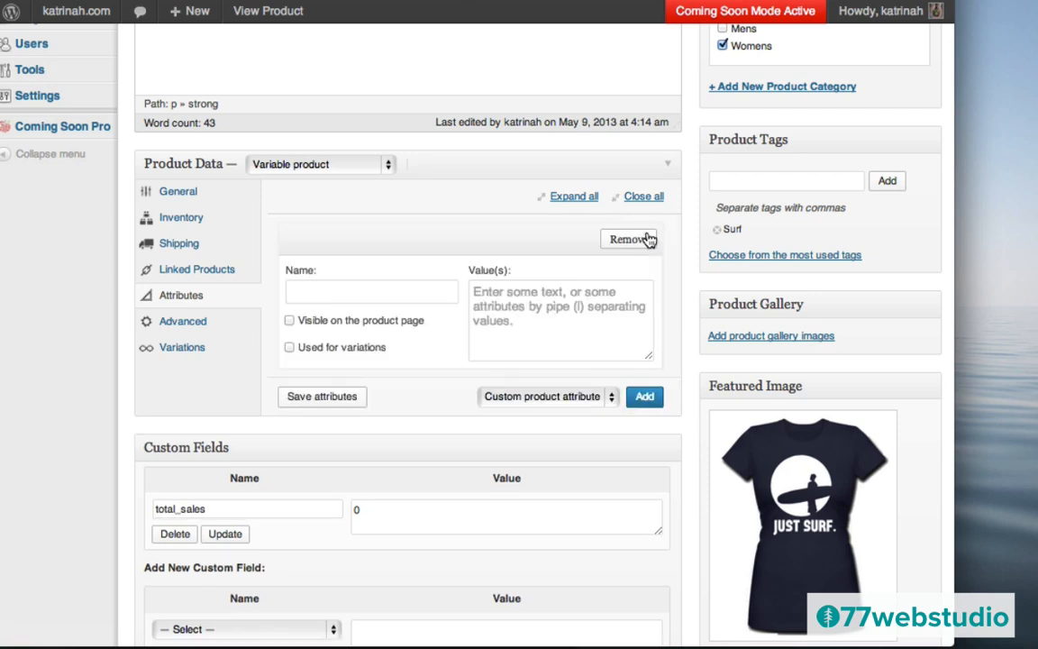
click(376, 290)
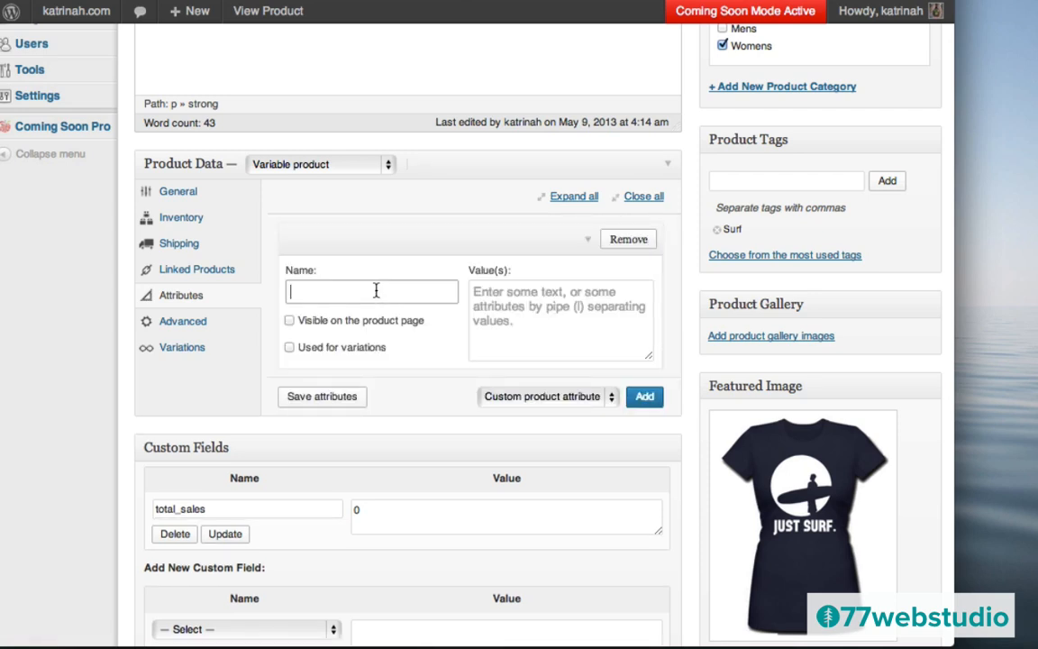
text(Sizes)
key(BackSpace)
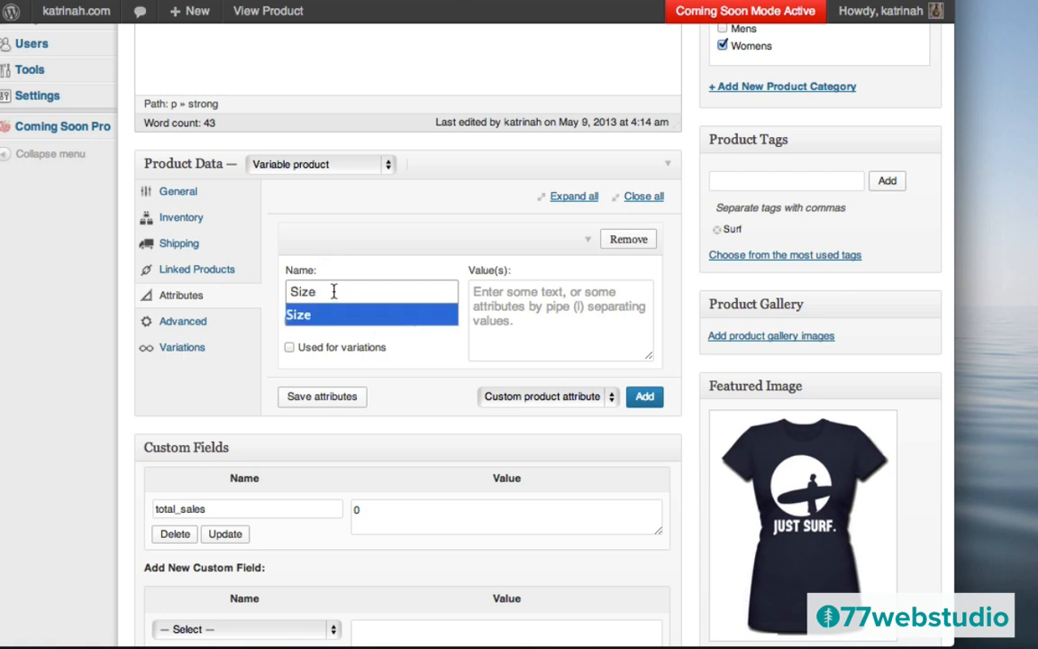
click(485, 301)
text(Sma)
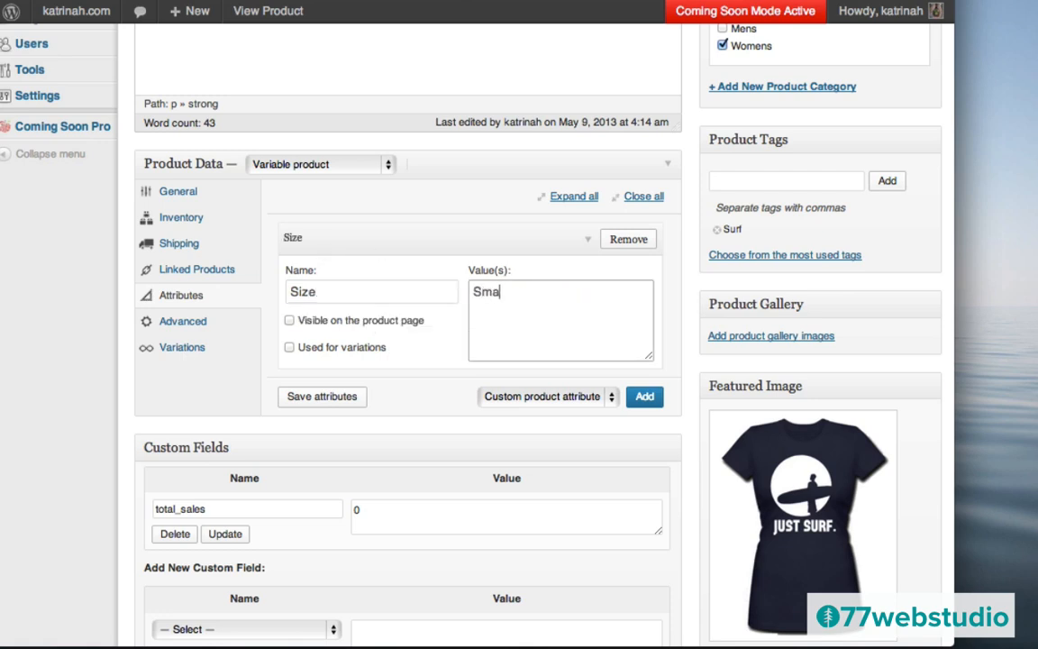
text(ll | Meidum)
key(BackSpace)
key(BackSpace)
key(BackSpace)
key(BackSpace)
text(dium)
click(290, 322)
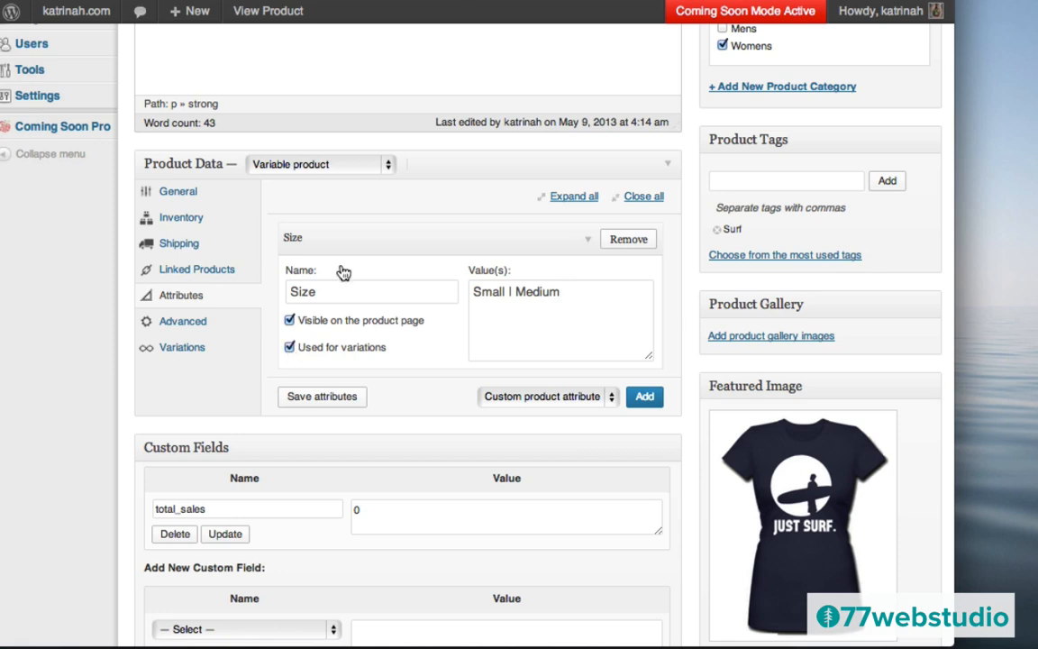
click(309, 403)
click(645, 398)
- Add and save a visible Color attribute with values 'Navy | White | Orange', then show Variations
click(331, 444)
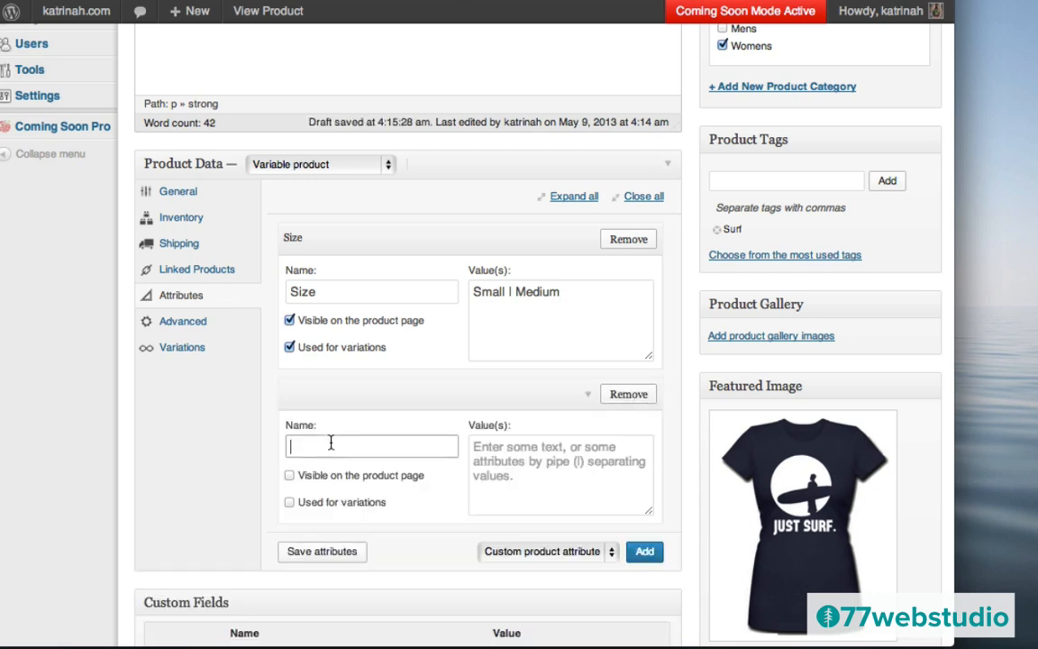
text(Color)
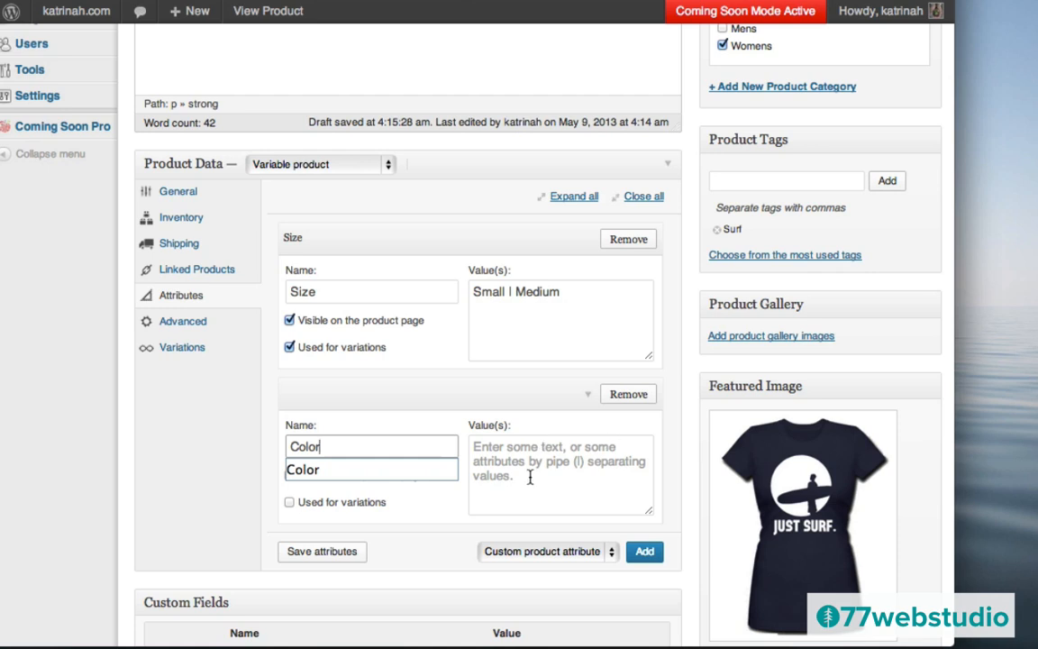
click(530, 478)
text(Navy |)
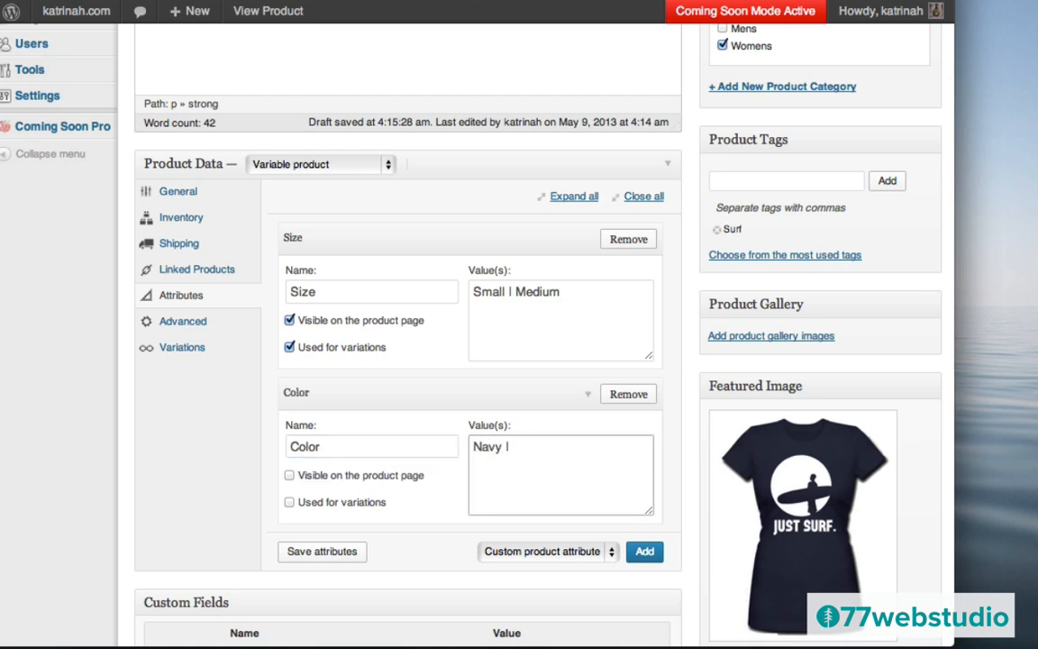
text( White)
text(|orange)
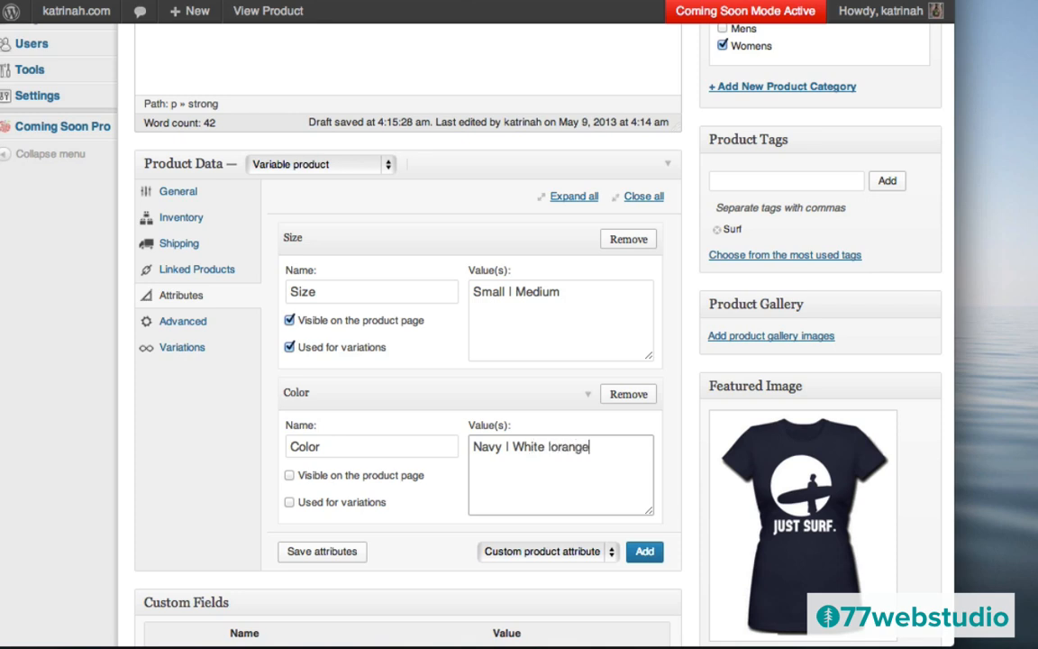
key(BackSpace)
key(BackSpace)
key(BackSpace)
key(BackSpace)
key(BackSpace)
text(Orange)
click(289, 476)
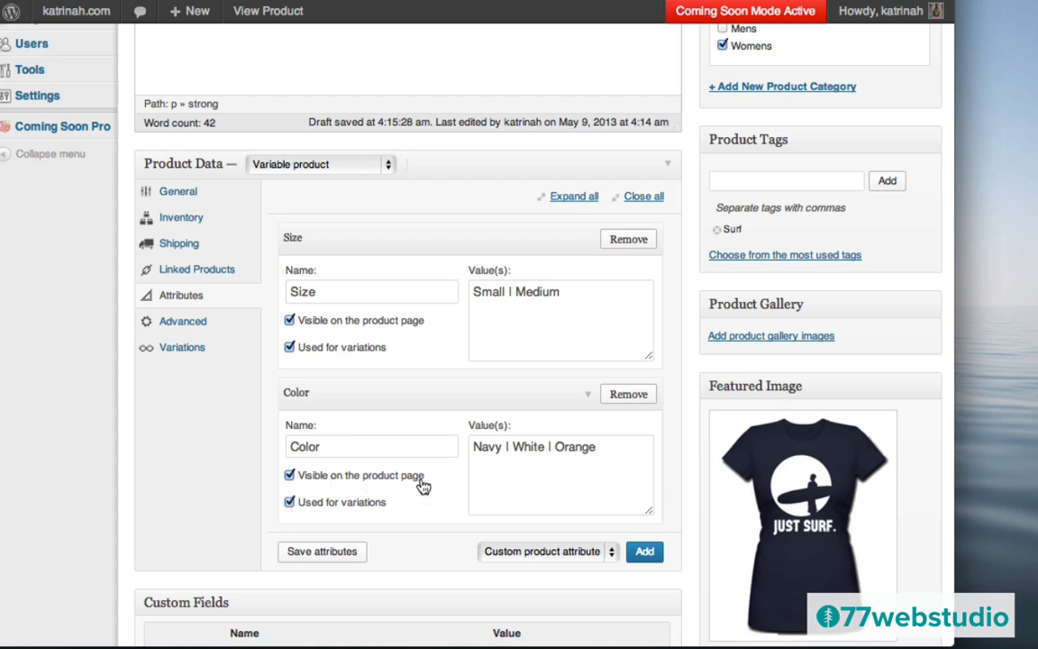
click(323, 553)
click(177, 353)
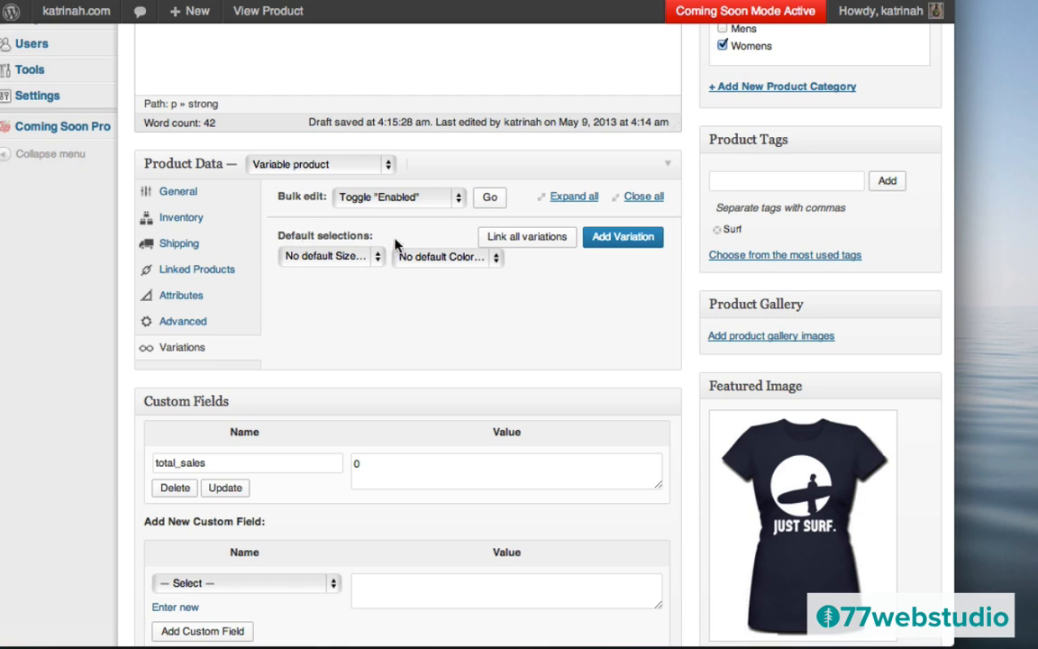
- Make Small and Navy the default size and colour selections
click(310, 259)
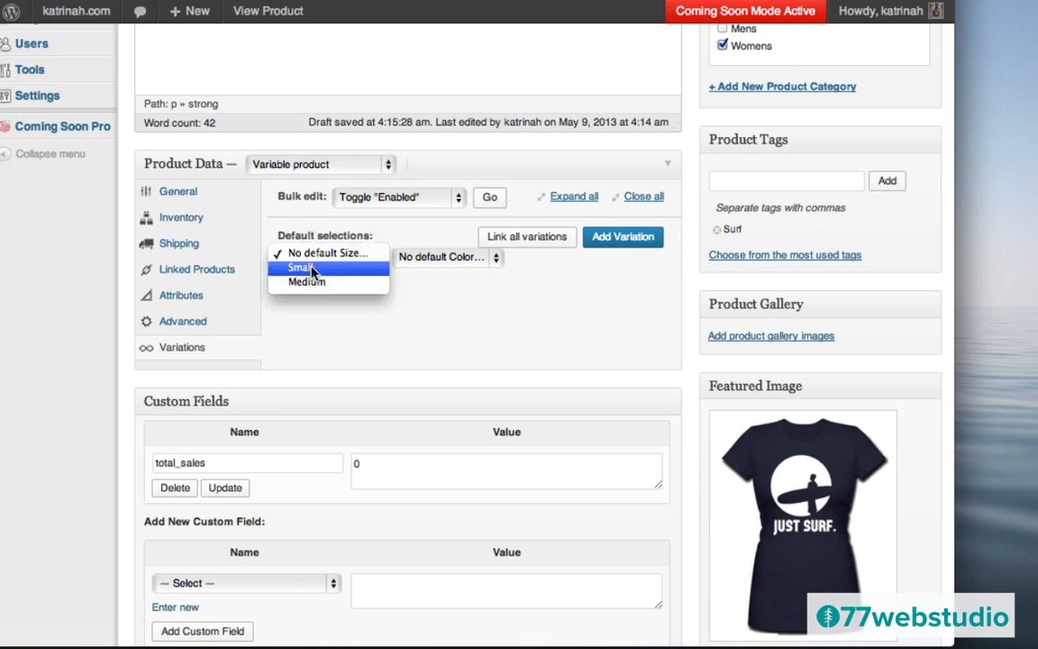
click(312, 269)
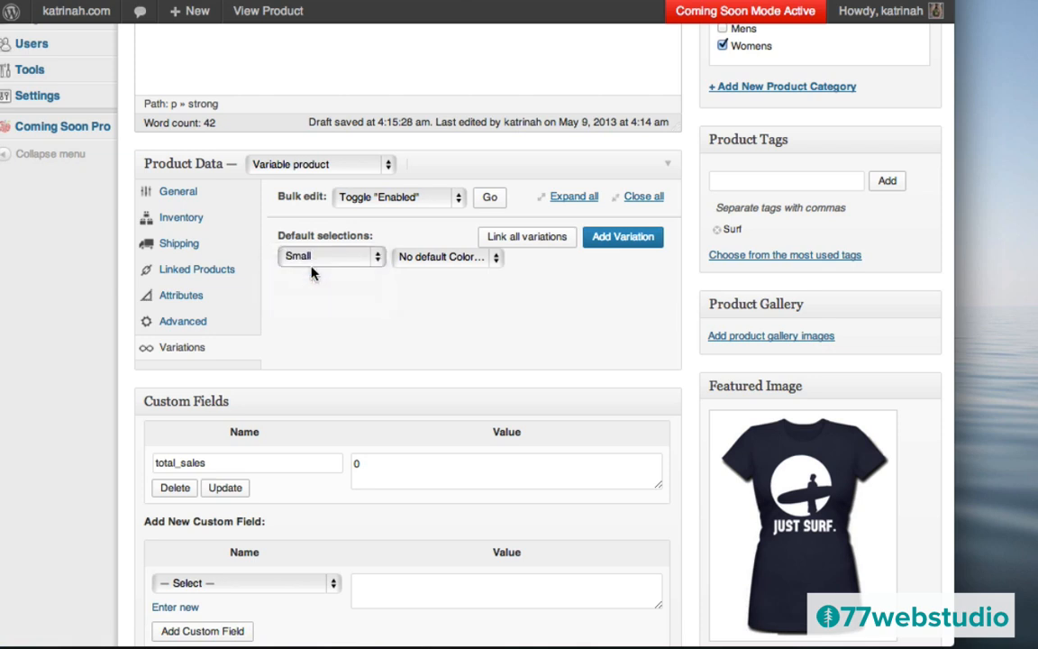
click(440, 257)
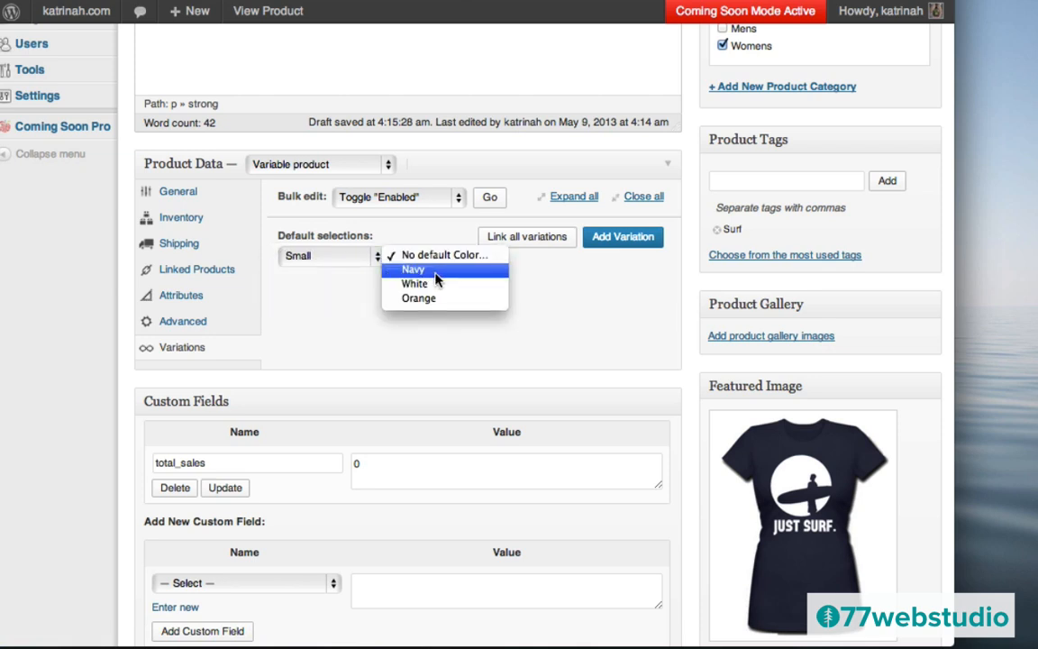
click(436, 270)
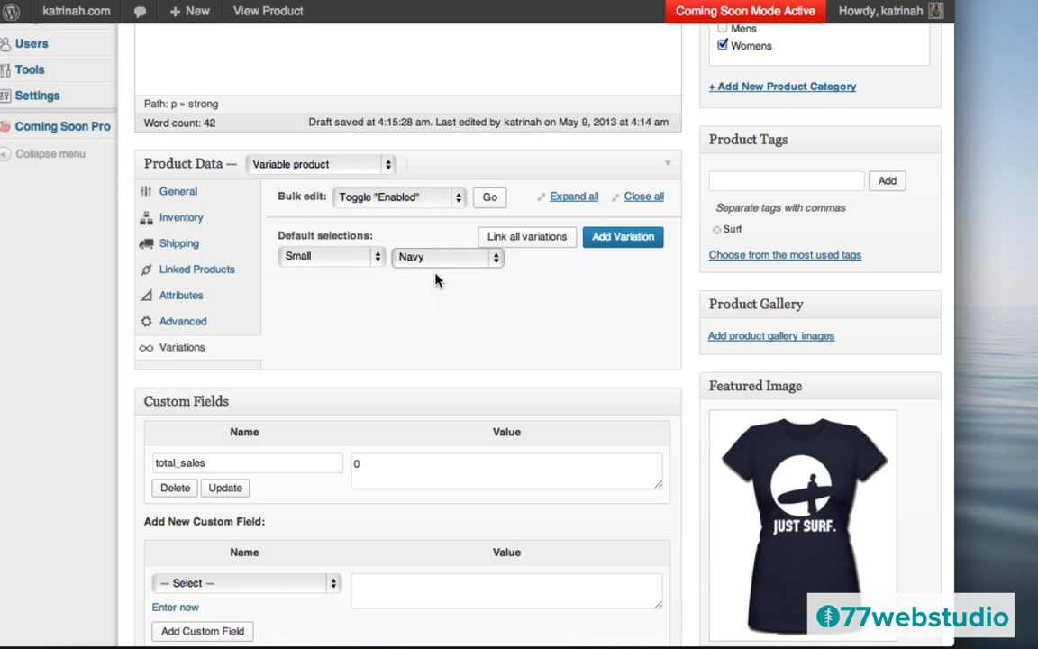
- Add a Small Navy variation with a regular price of 40
click(621, 238)
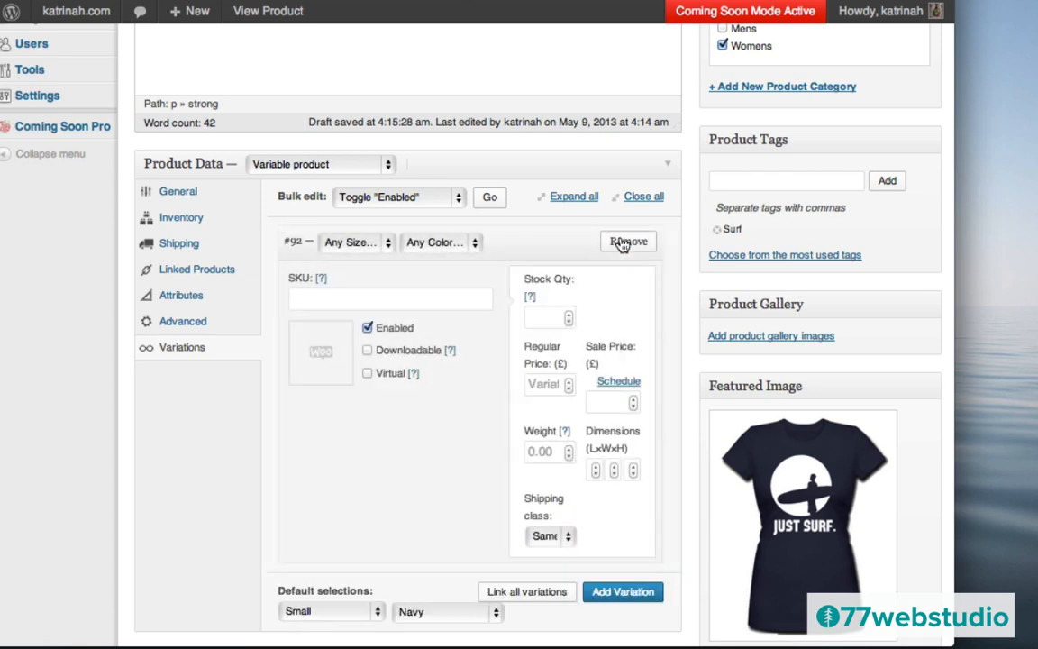
click(350, 246)
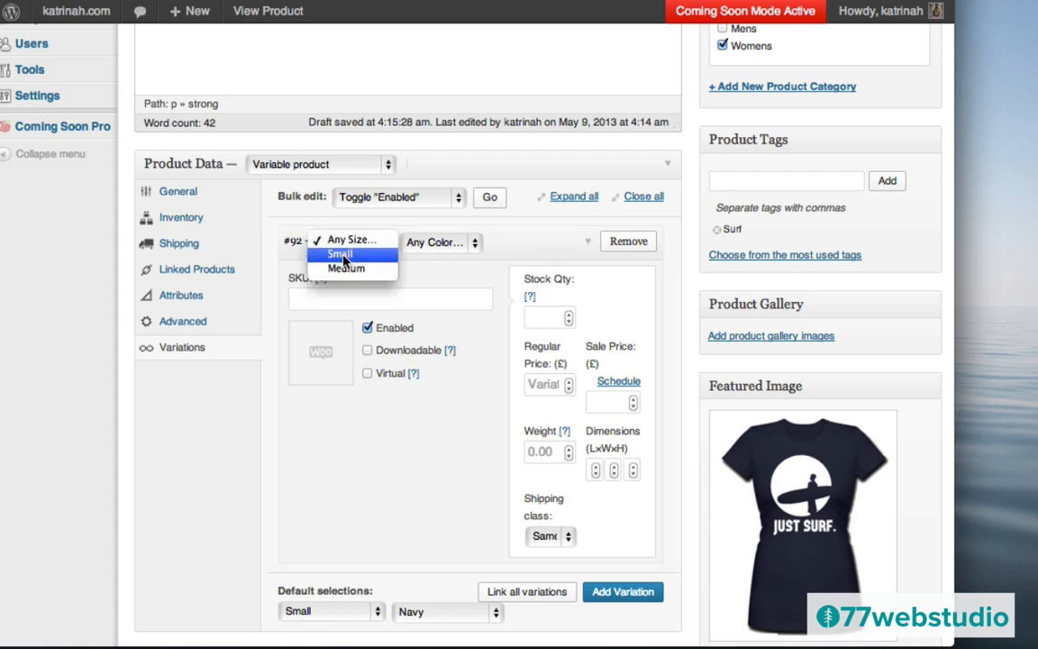
click(343, 255)
click(441, 242)
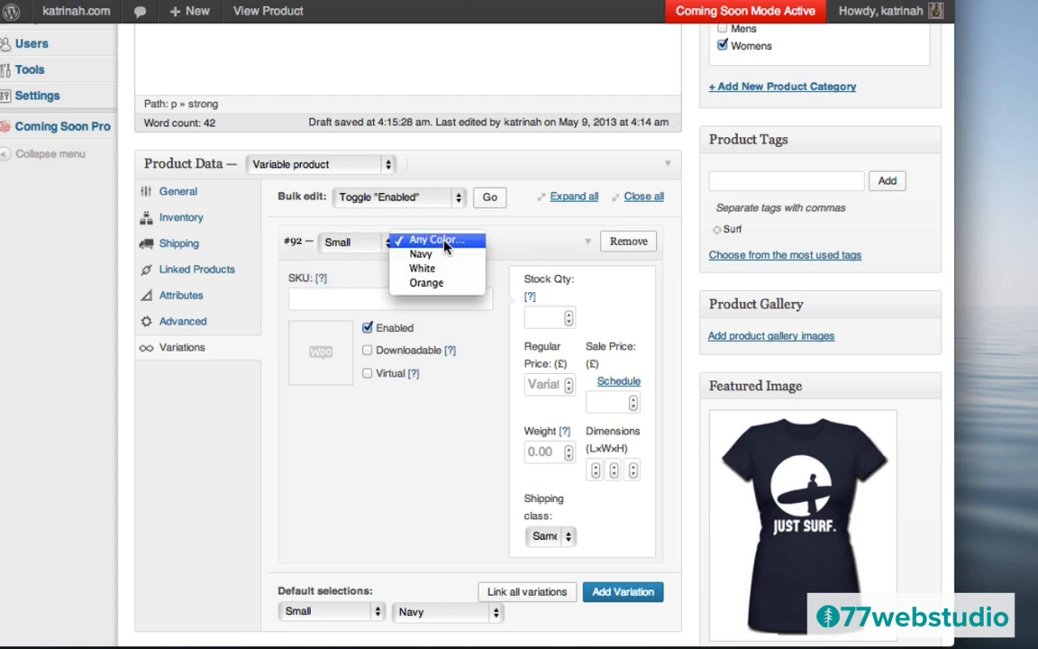
click(435, 257)
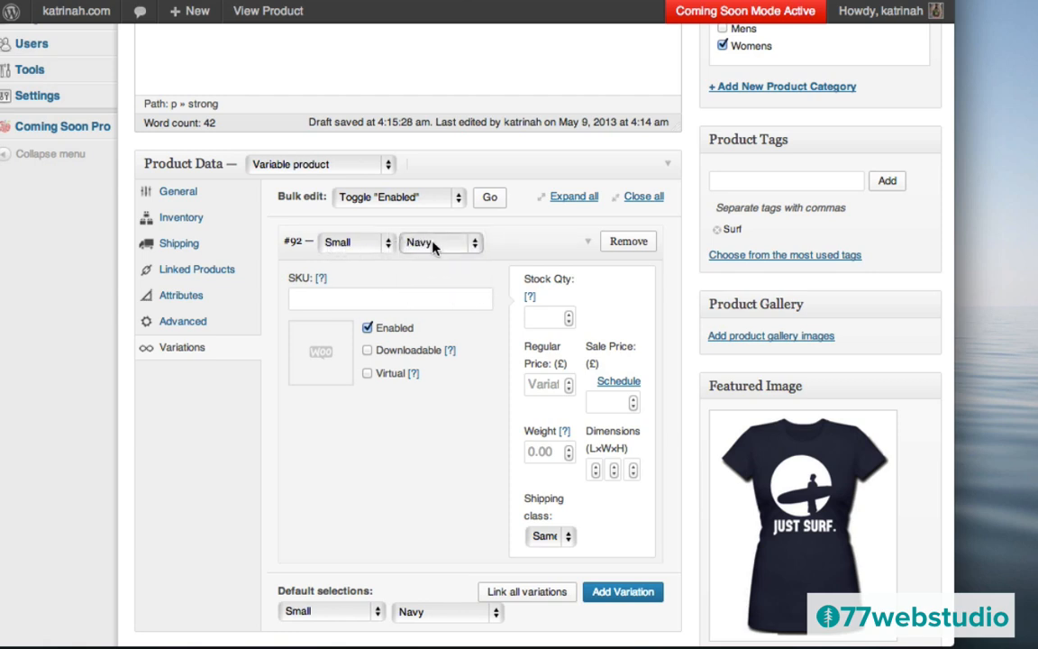
click(541, 388)
text(40)
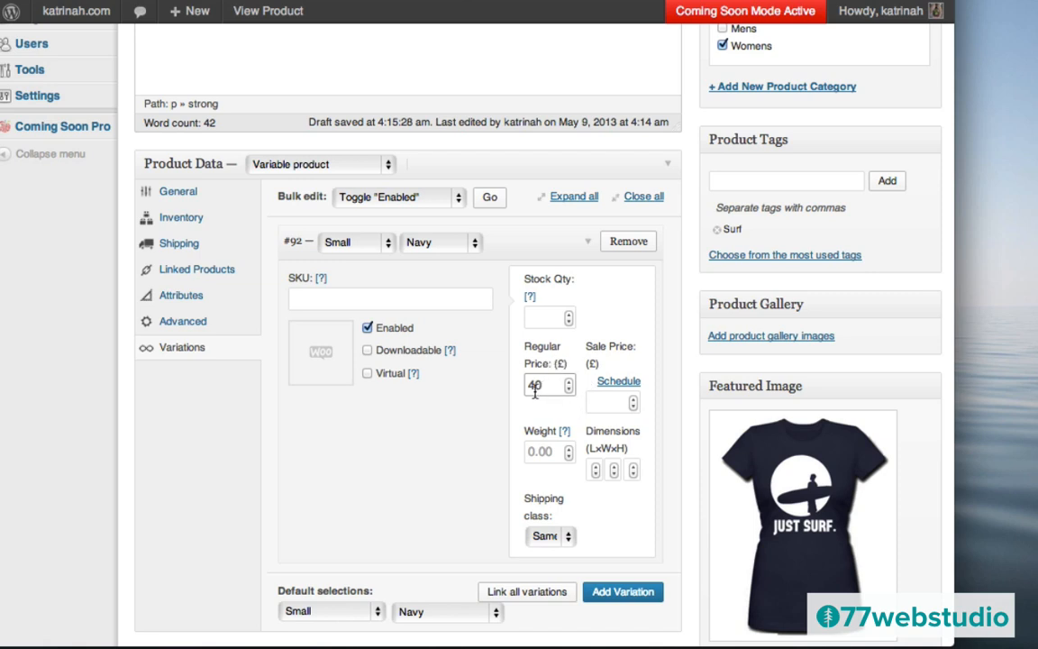
scroll(471, 424, down, 3)
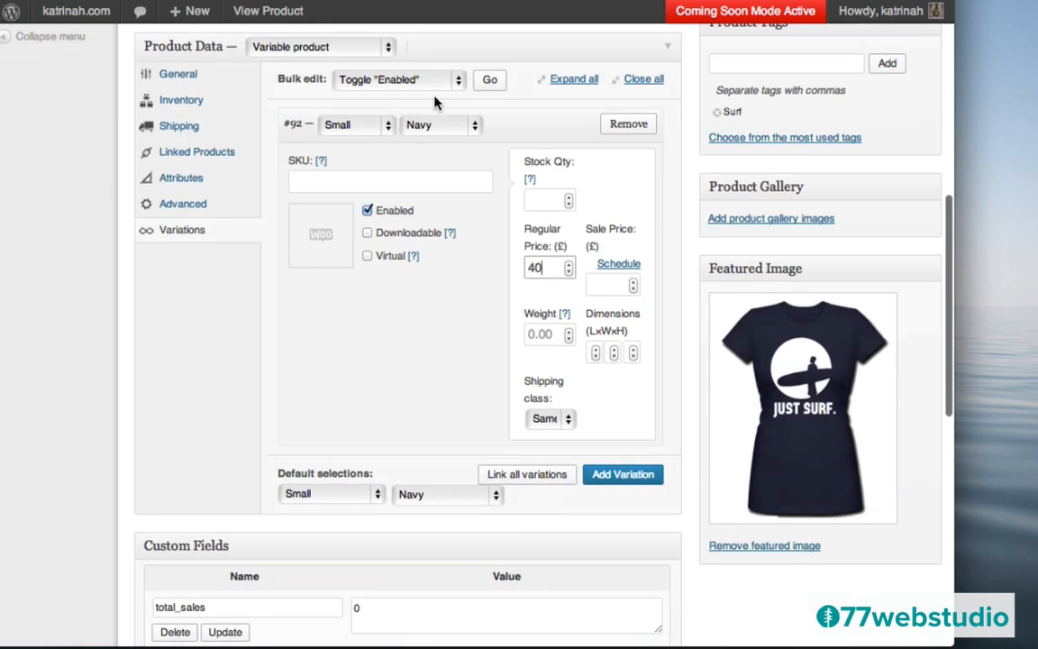
- Add a Small White variation with a regular price of 40
click(620, 478)
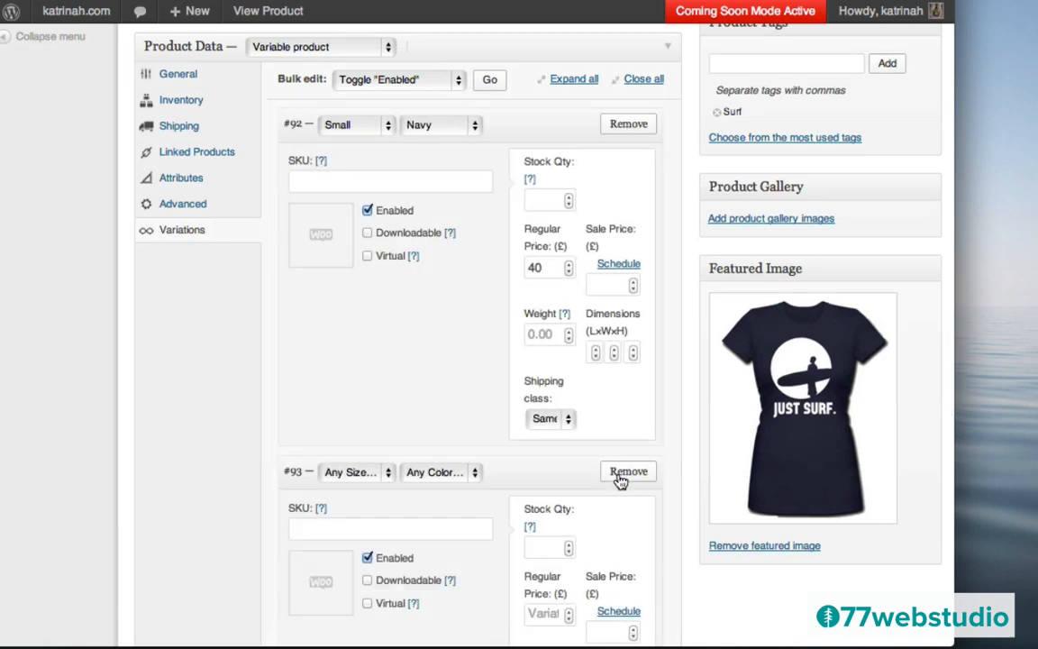
click(342, 475)
click(340, 487)
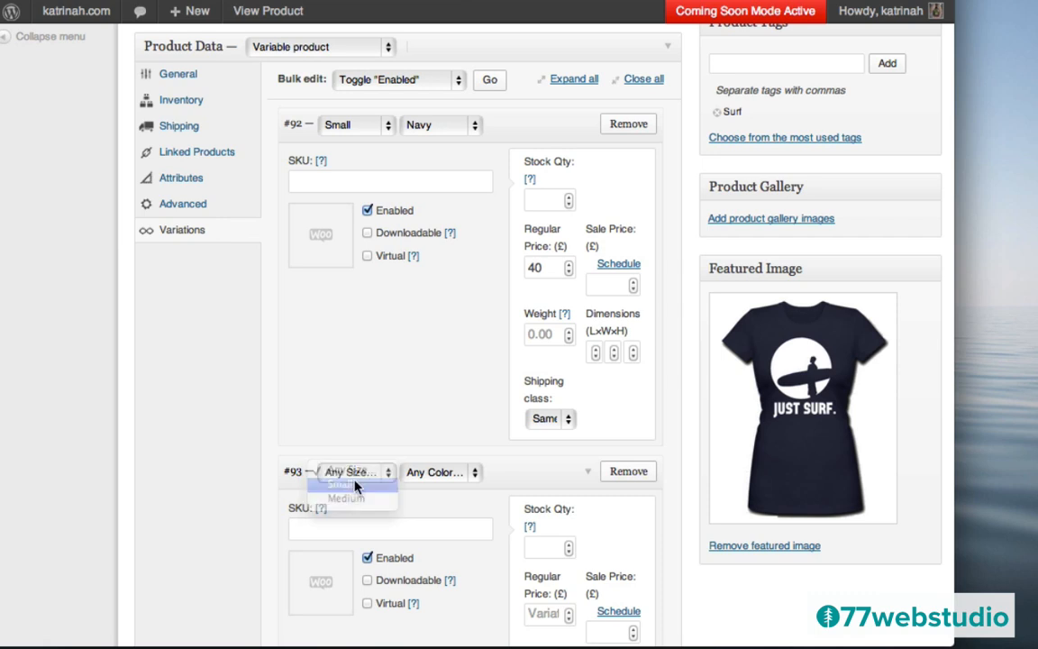
click(450, 472)
click(424, 498)
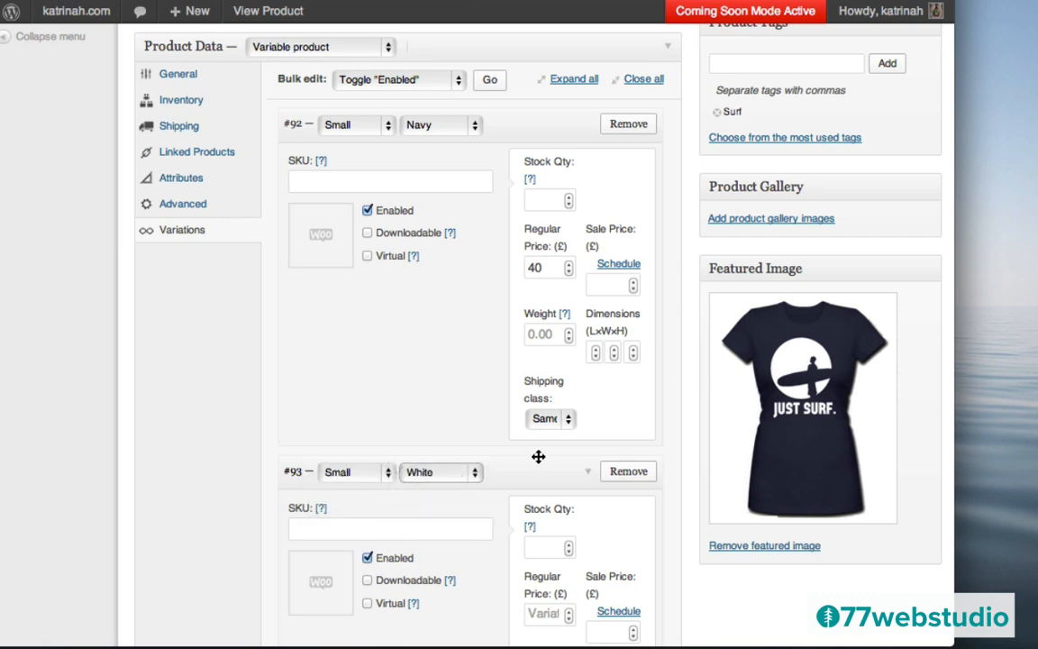
scroll(538, 455, down, 4)
click(538, 451)
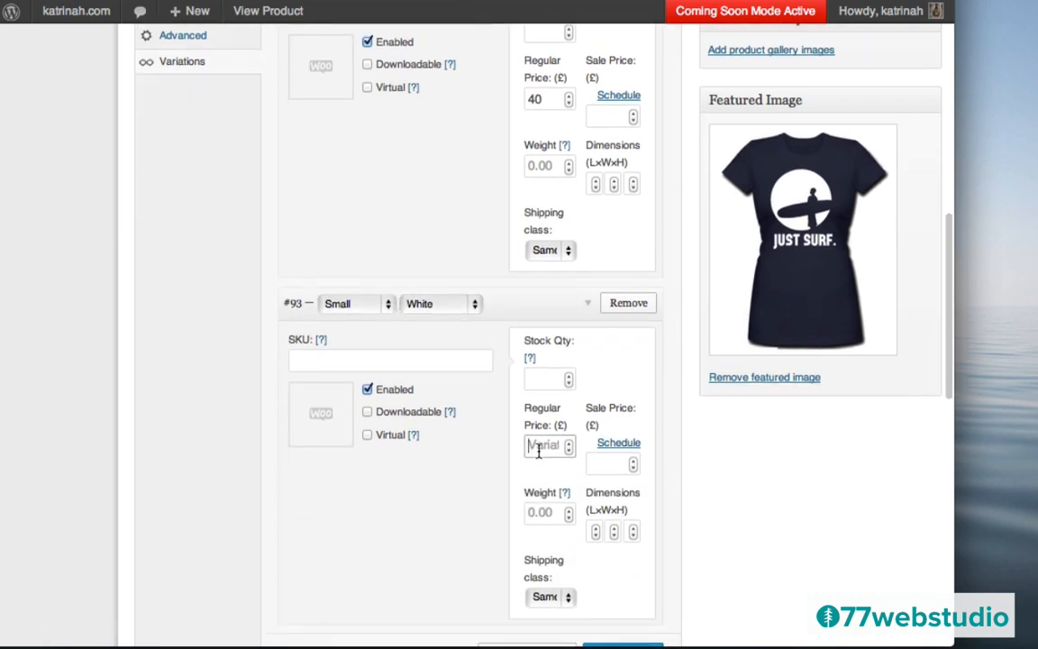
text(40)
scroll(484, 460, down, 5)
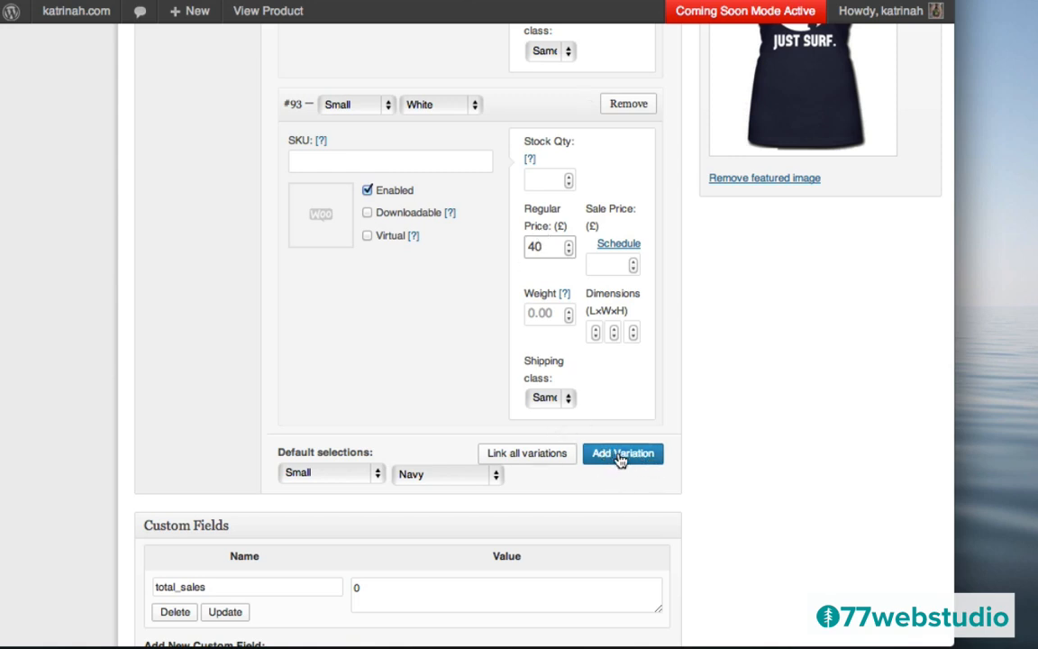
- Add Small Orange and Medium Navy variations, each with a regular price of 40
click(591, 462)
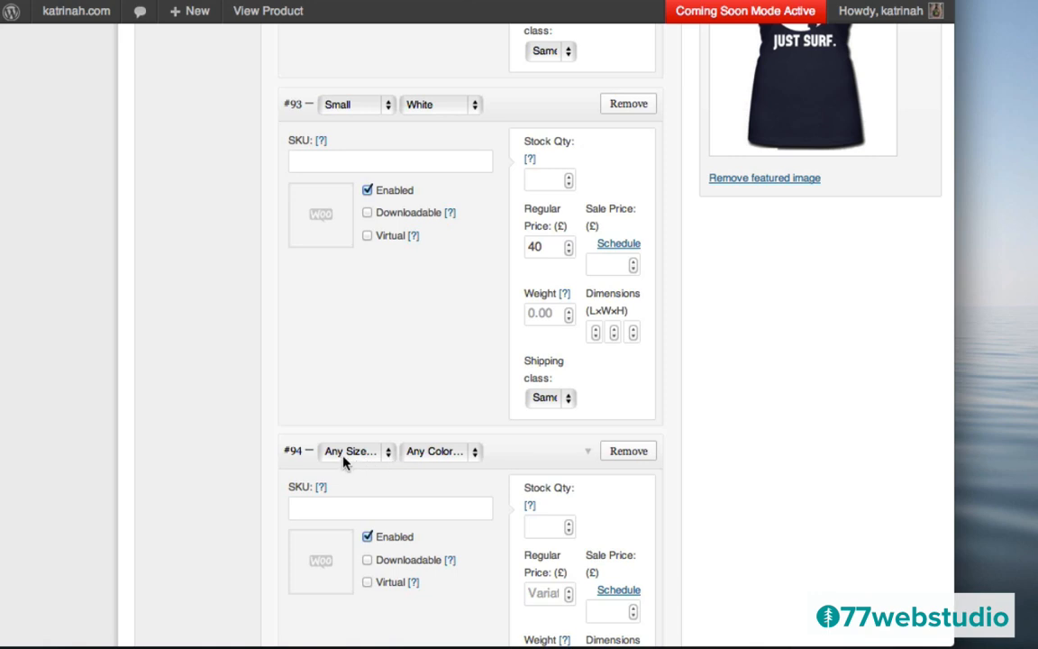
click(341, 456)
click(347, 463)
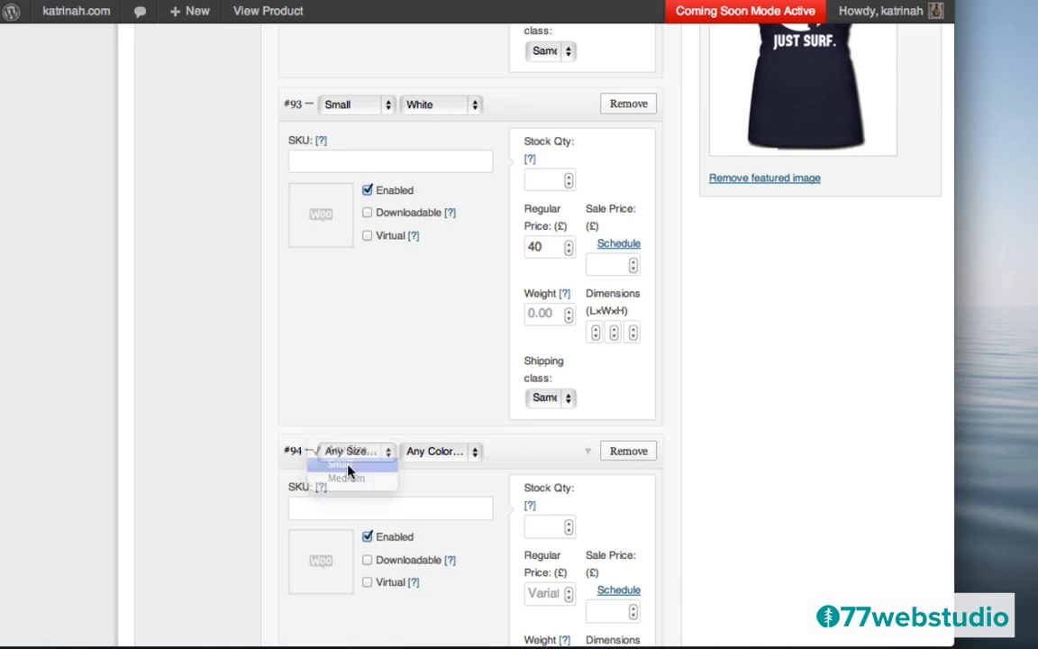
click(438, 453)
click(439, 494)
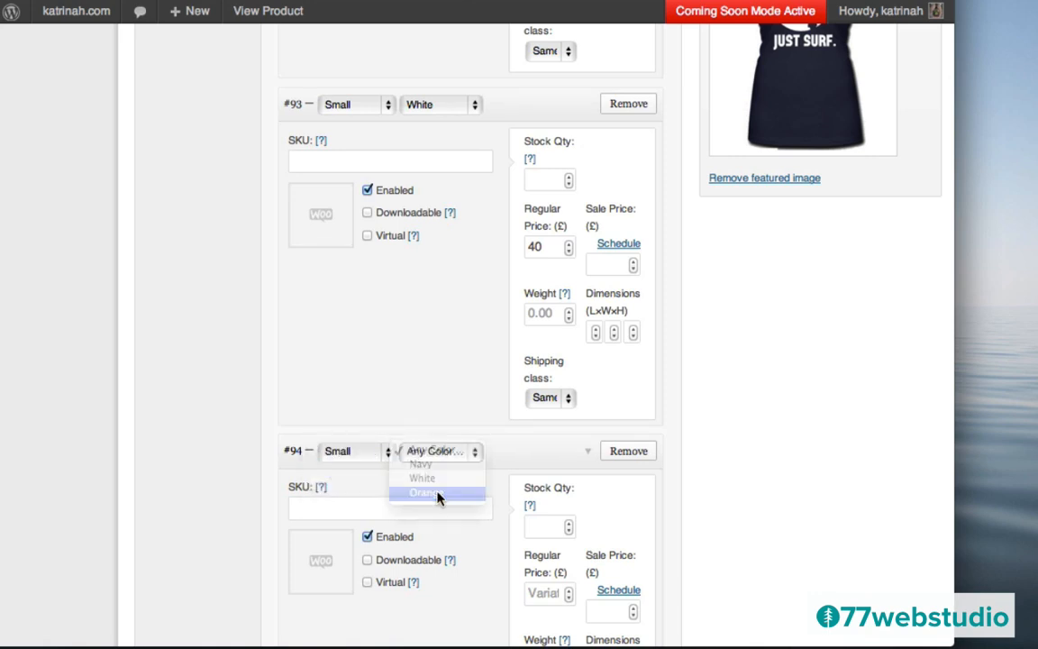
click(543, 595)
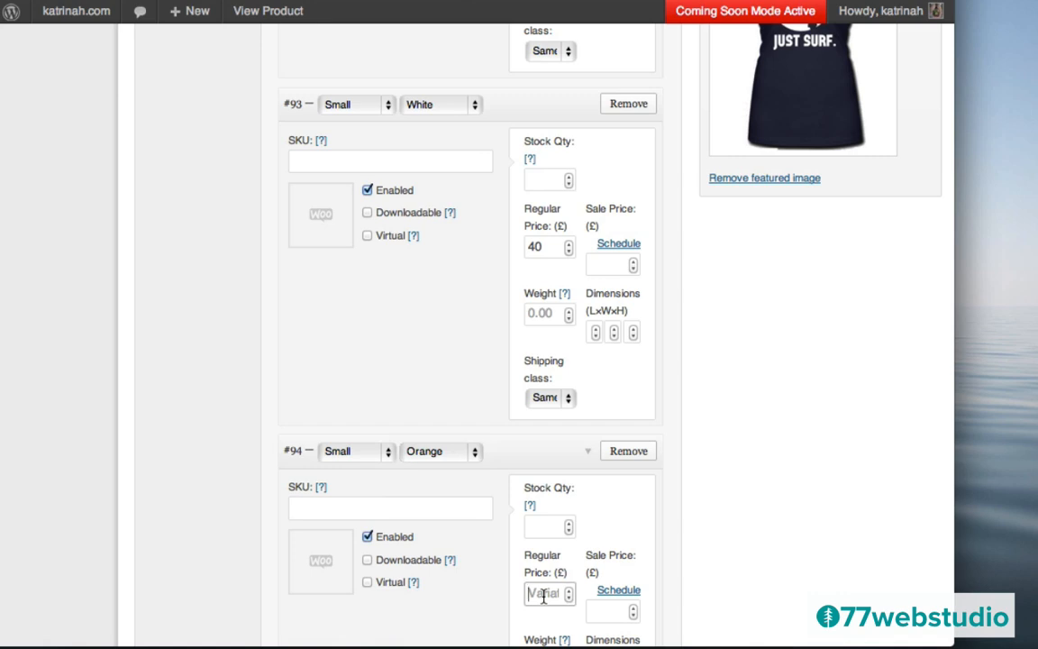
text(40)
scroll(692, 527, down, 5)
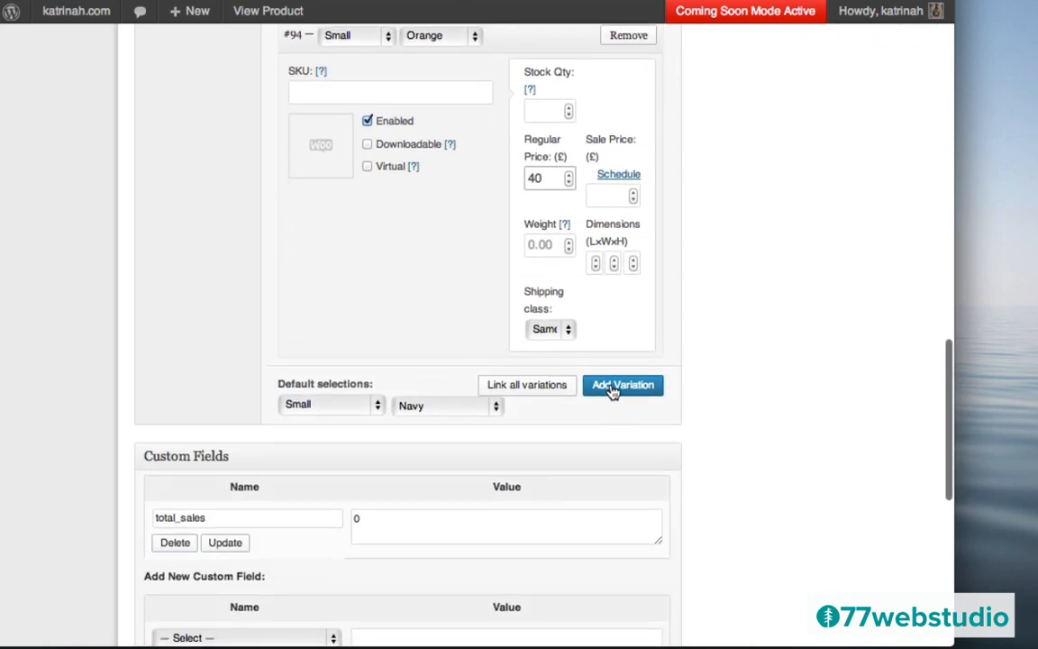
click(613, 390)
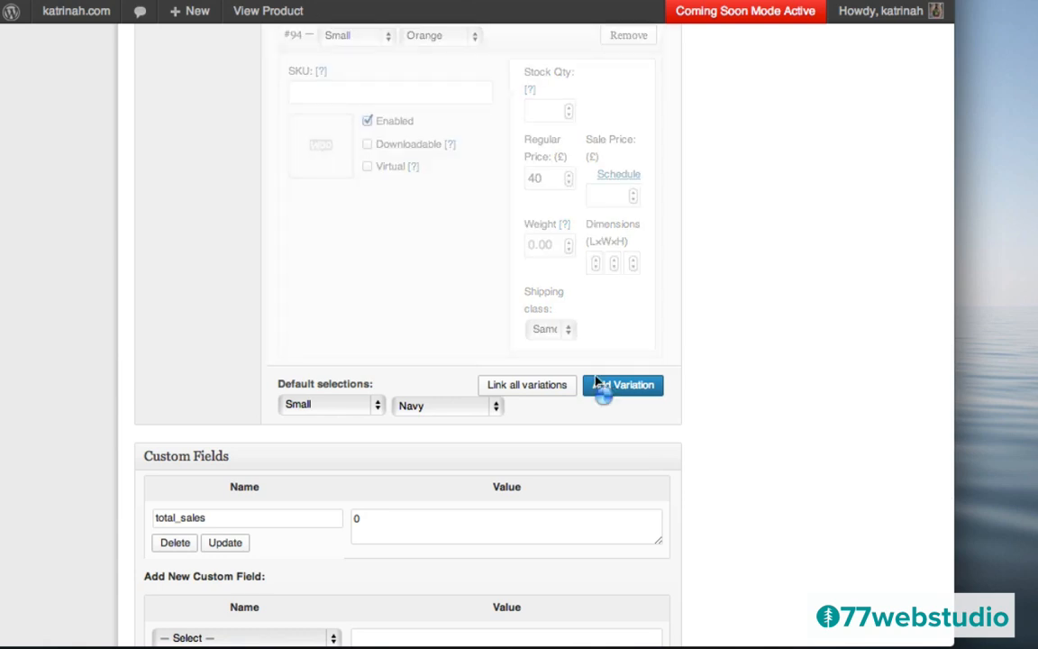
click(350, 384)
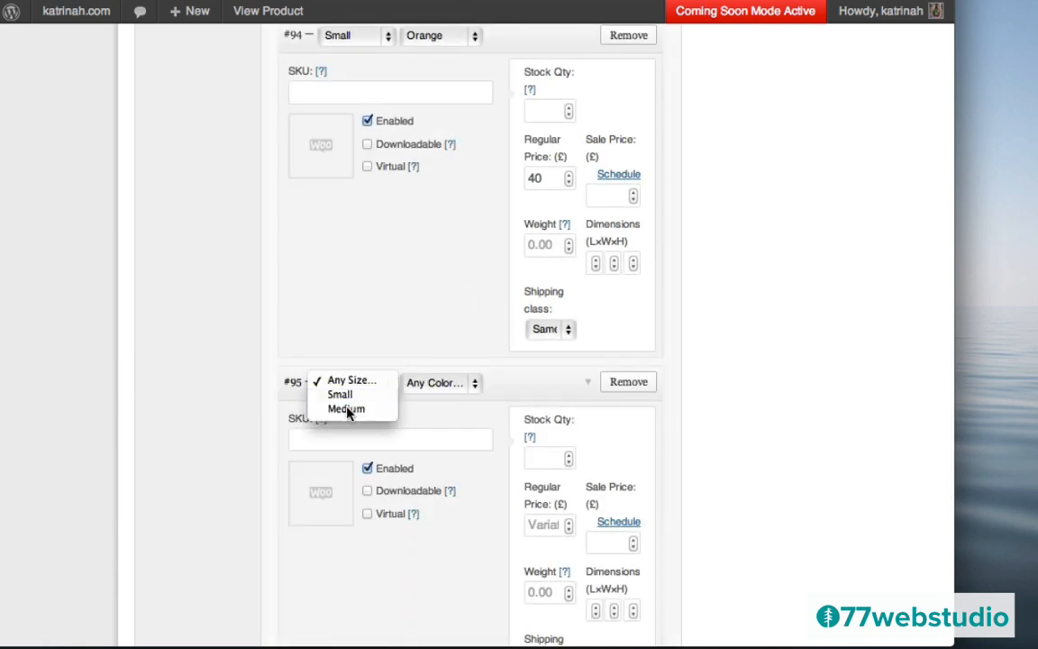
click(348, 409)
click(421, 384)
click(421, 394)
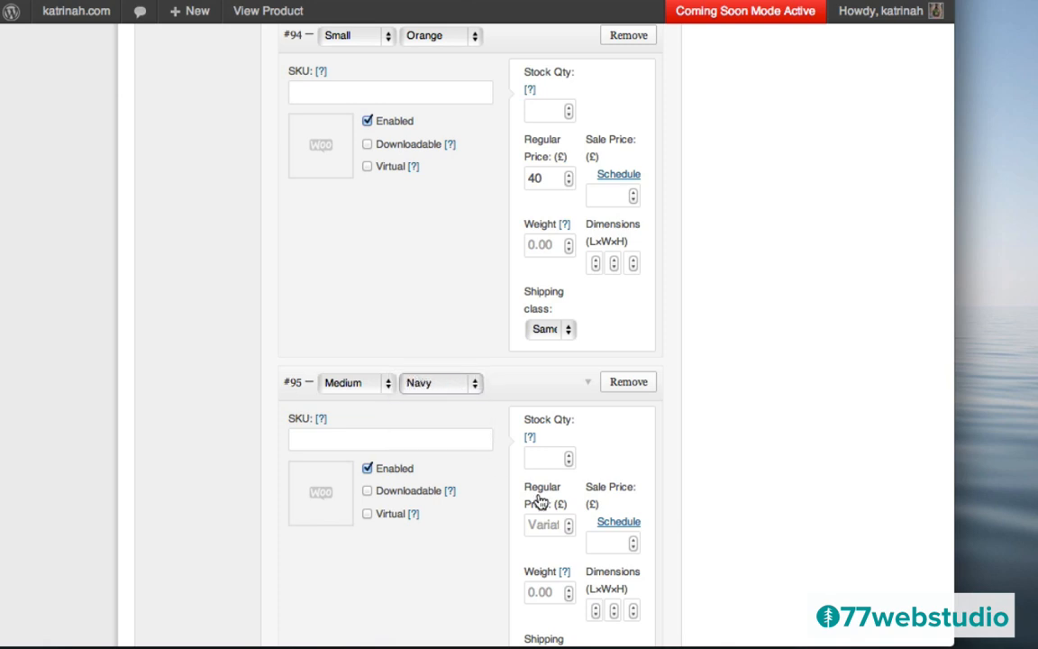
click(544, 528)
text(40)
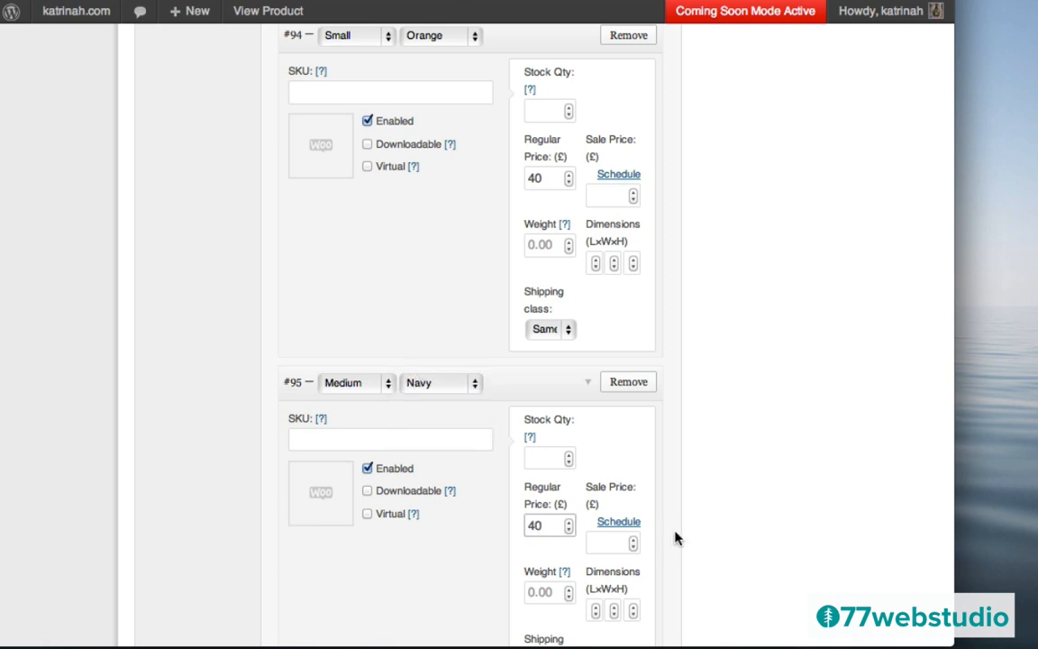
scroll(686, 537, down, 5)
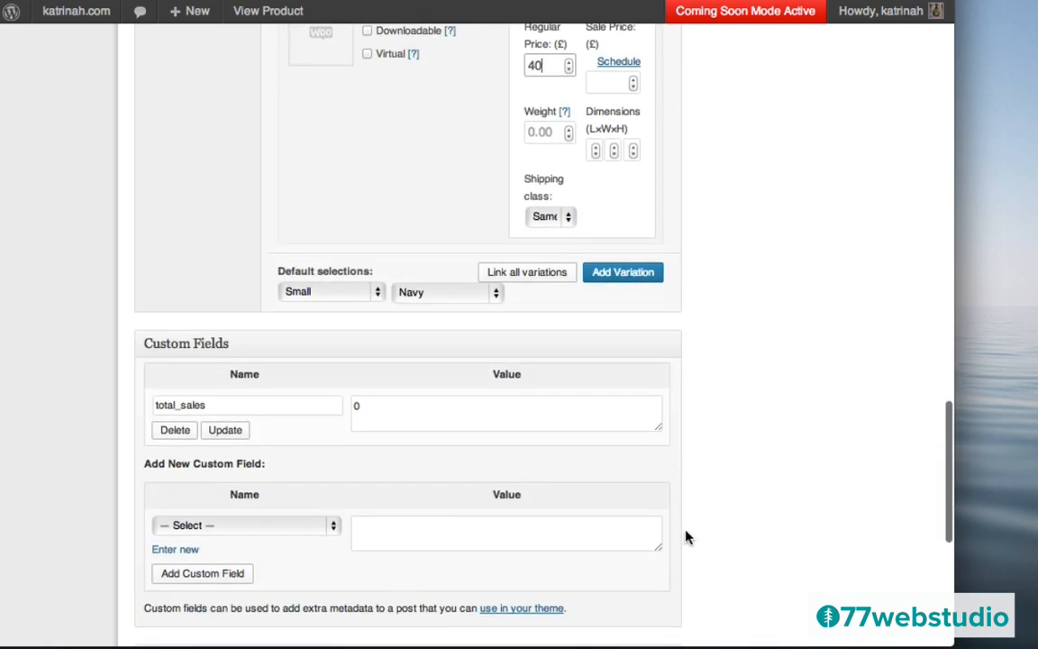
- Add Medium White and Medium Orange variations, each with a regular price of 40
click(607, 273)
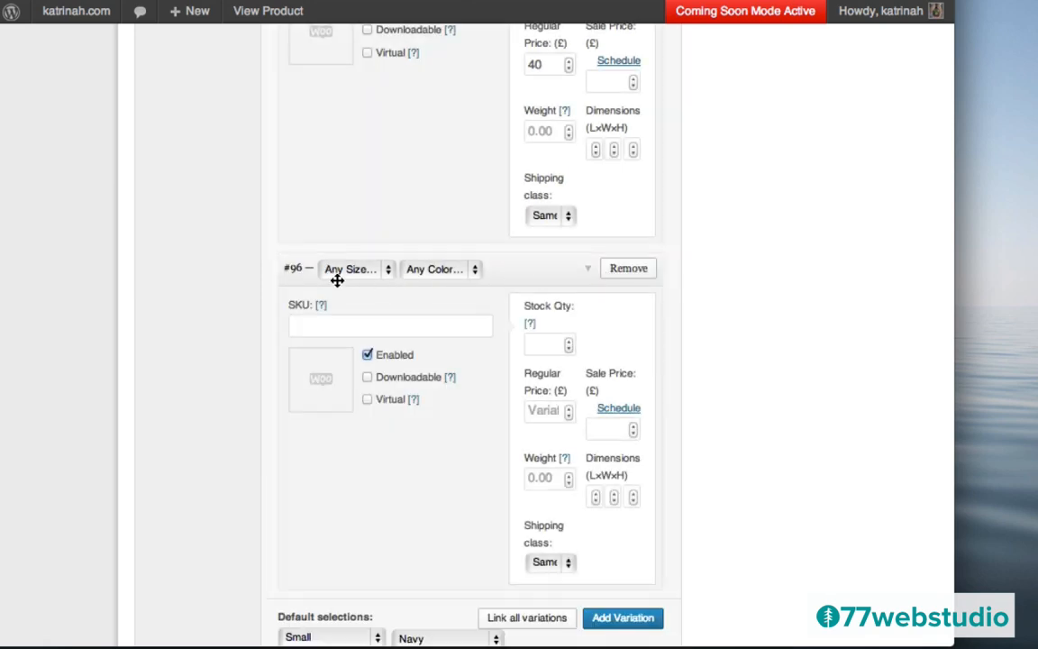
click(337, 280)
click(339, 295)
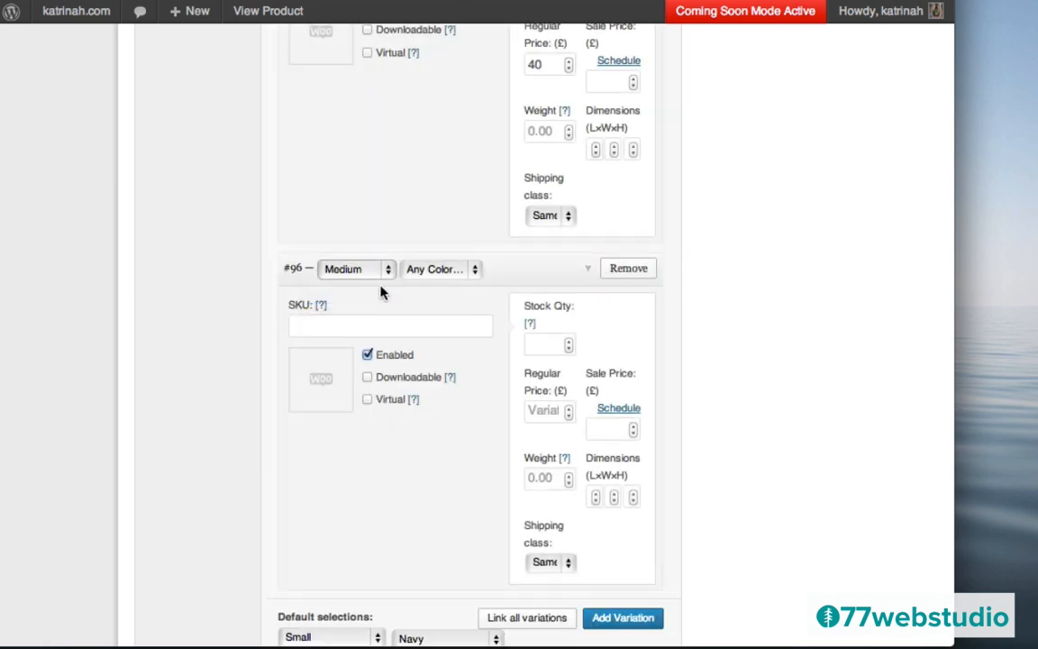
click(436, 274)
click(441, 294)
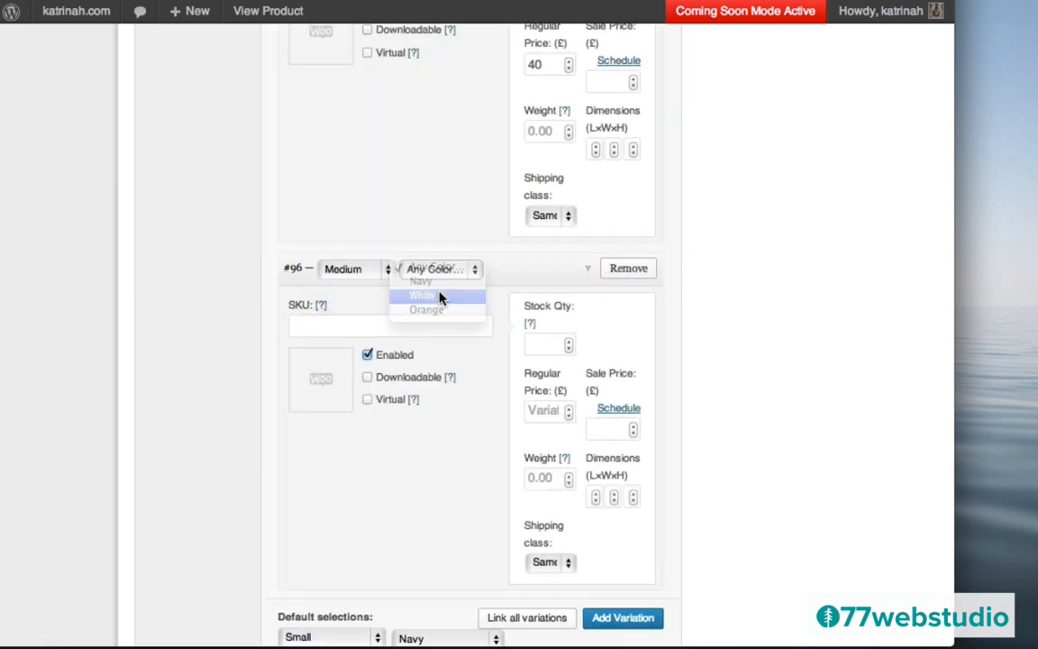
click(534, 411)
text(40)
scroll(761, 421, down, 5)
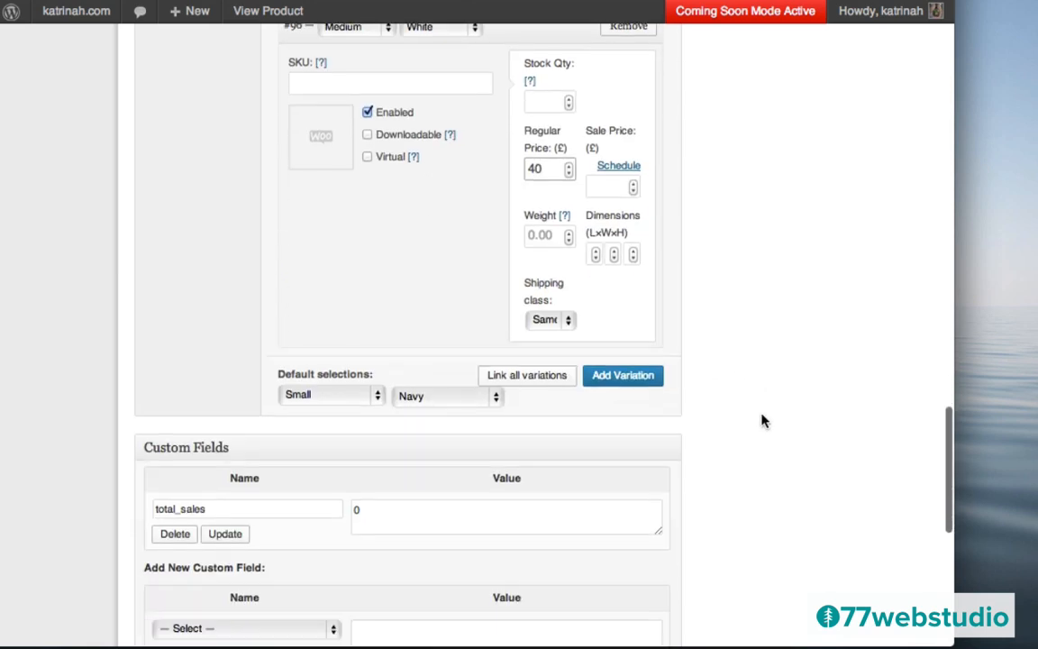
click(604, 382)
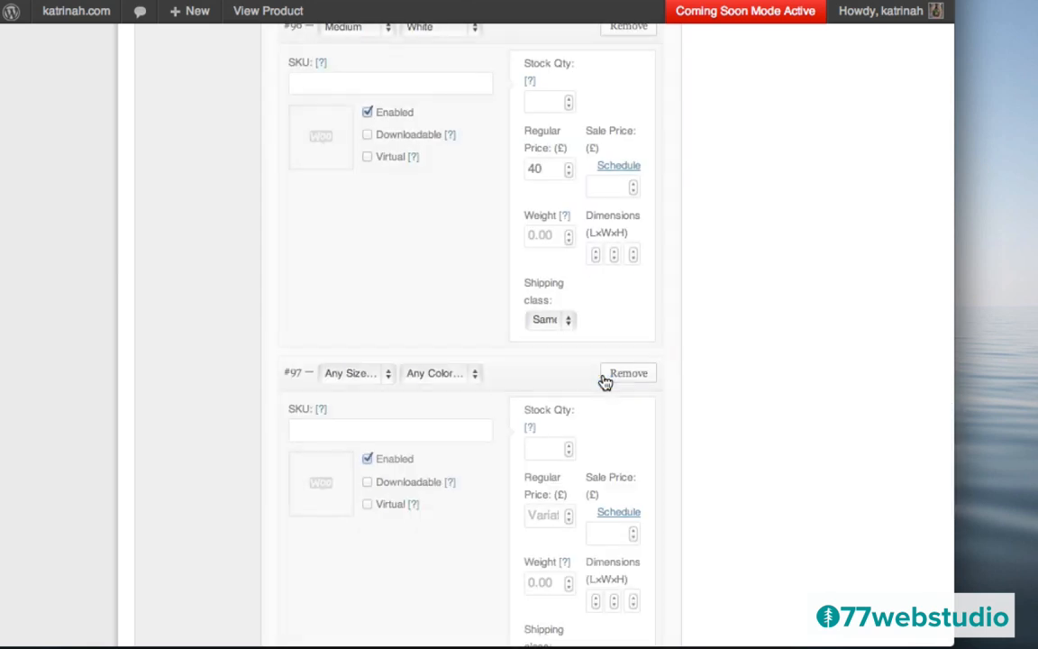
click(335, 374)
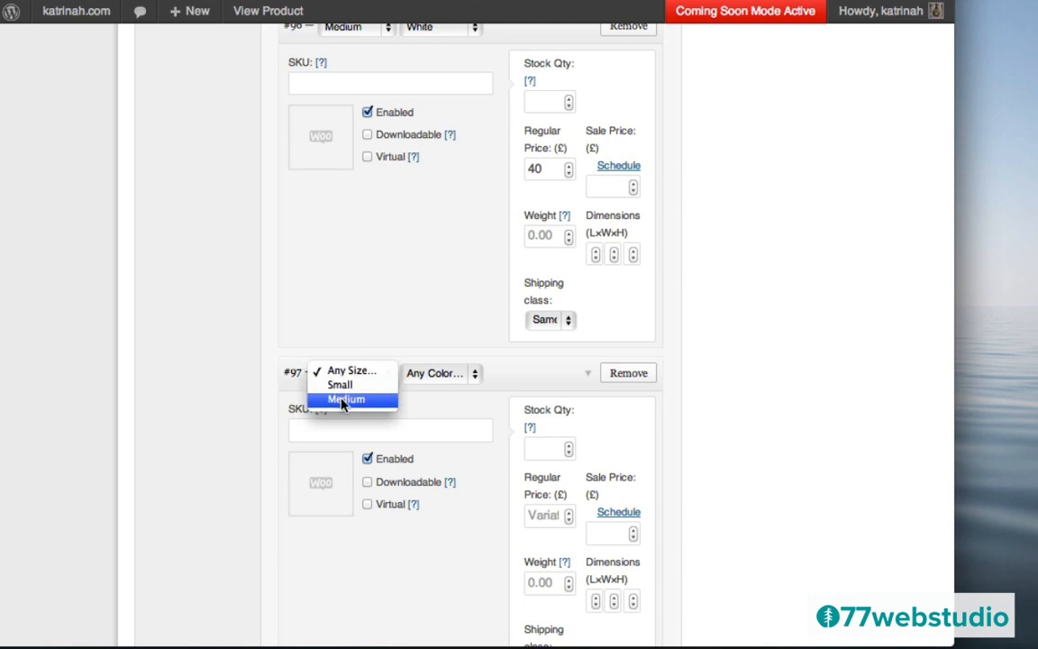
click(345, 400)
click(429, 382)
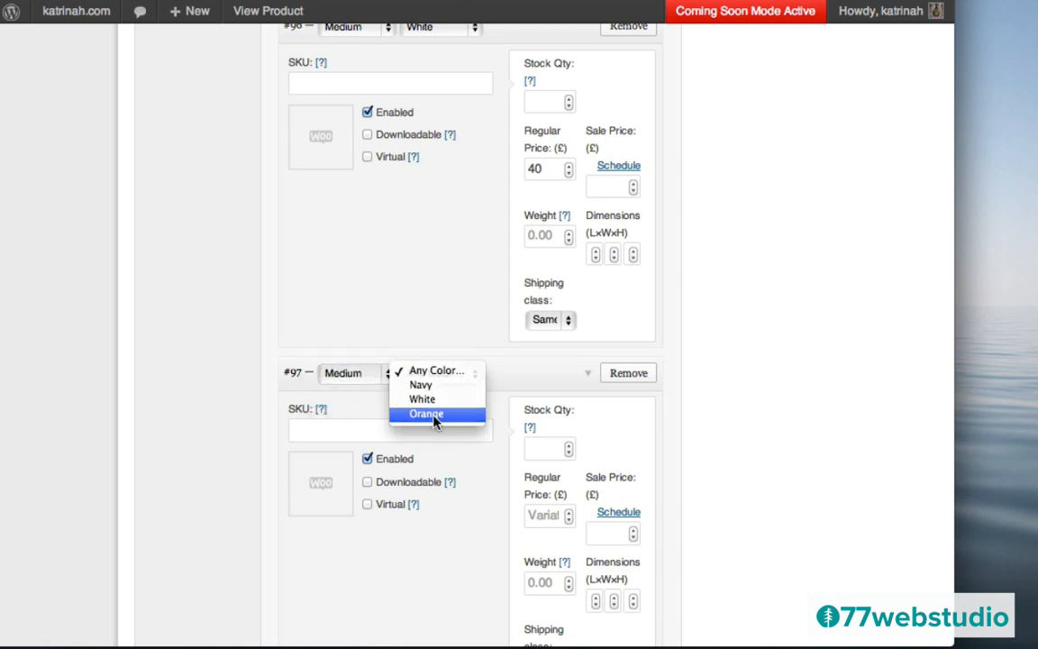
click(435, 419)
click(539, 517)
text(40)
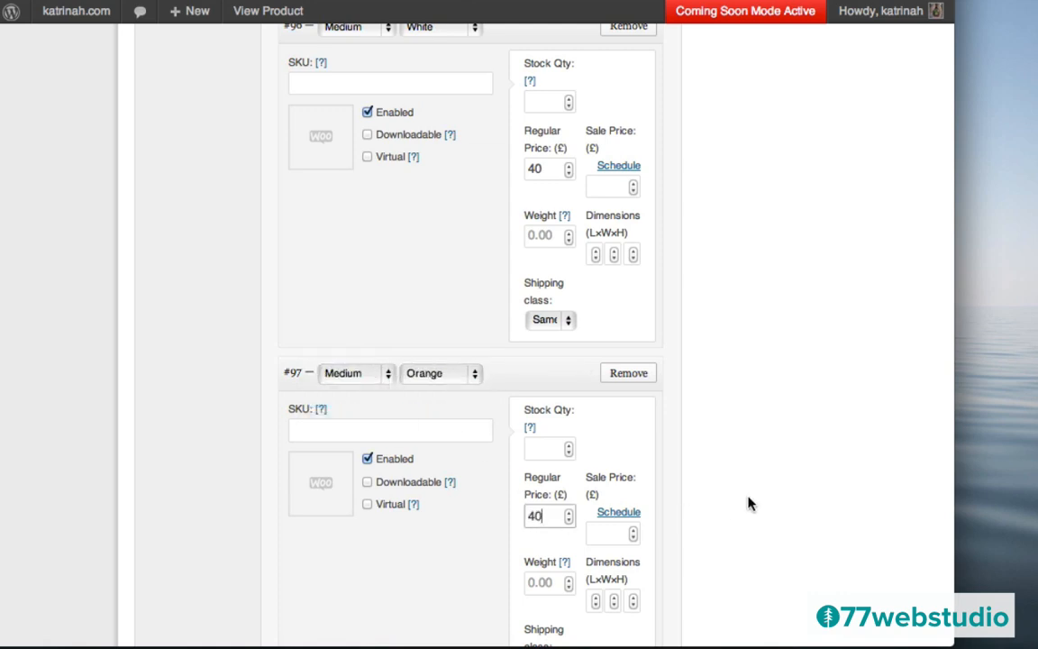
scroll(748, 503, down, 5)
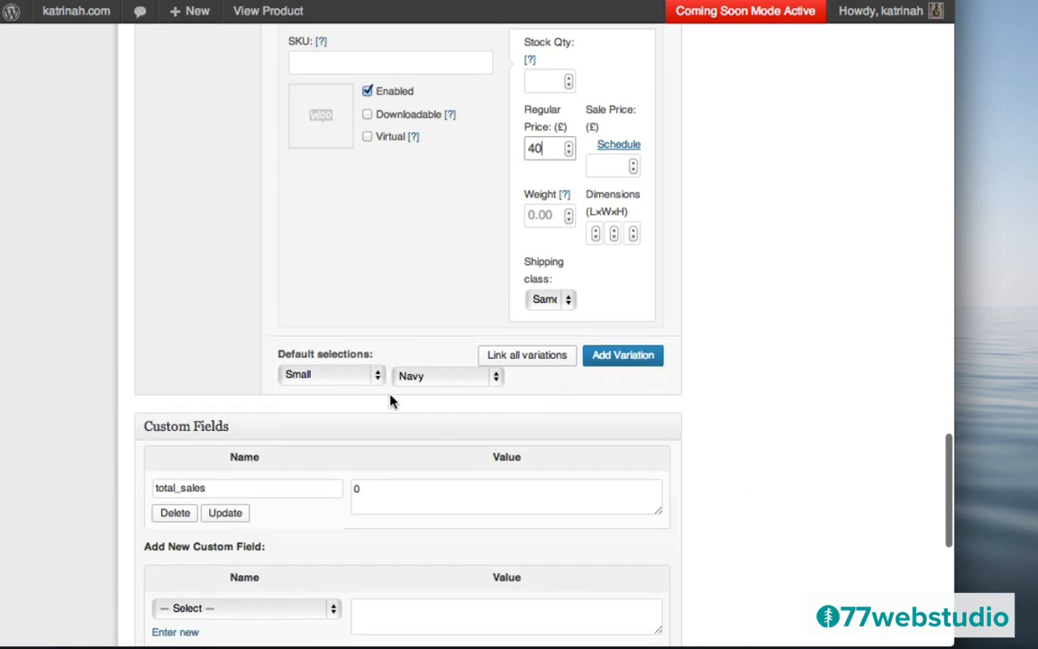
- Pick the second Superstore layout for the T-shirt and publish the product
scroll(753, 434, down, 8)
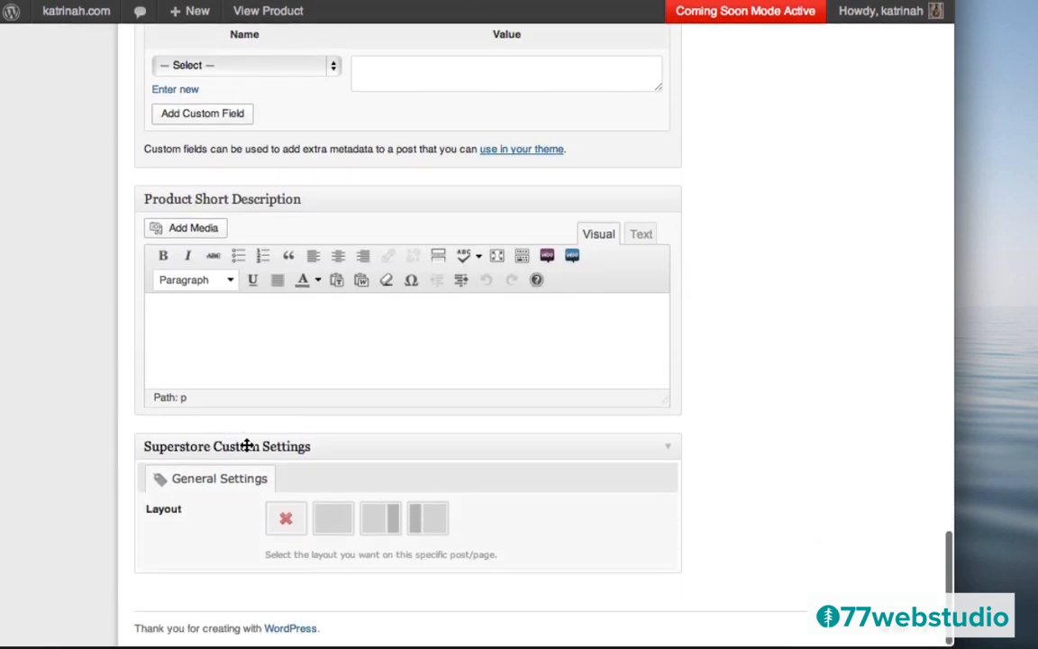
click(333, 528)
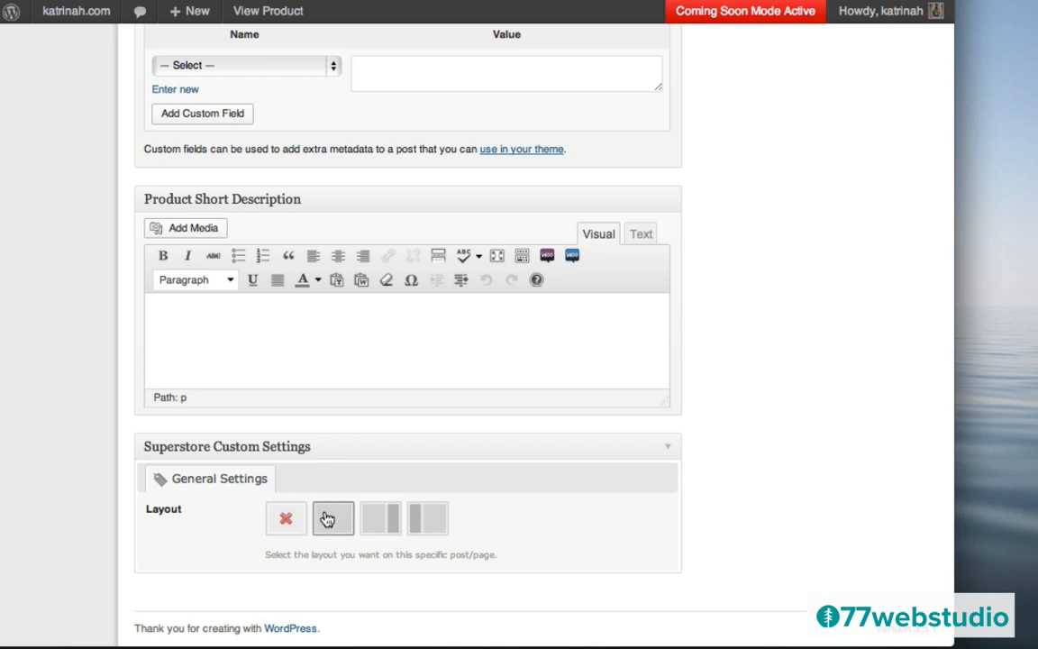
scroll(801, 261, up, 20)
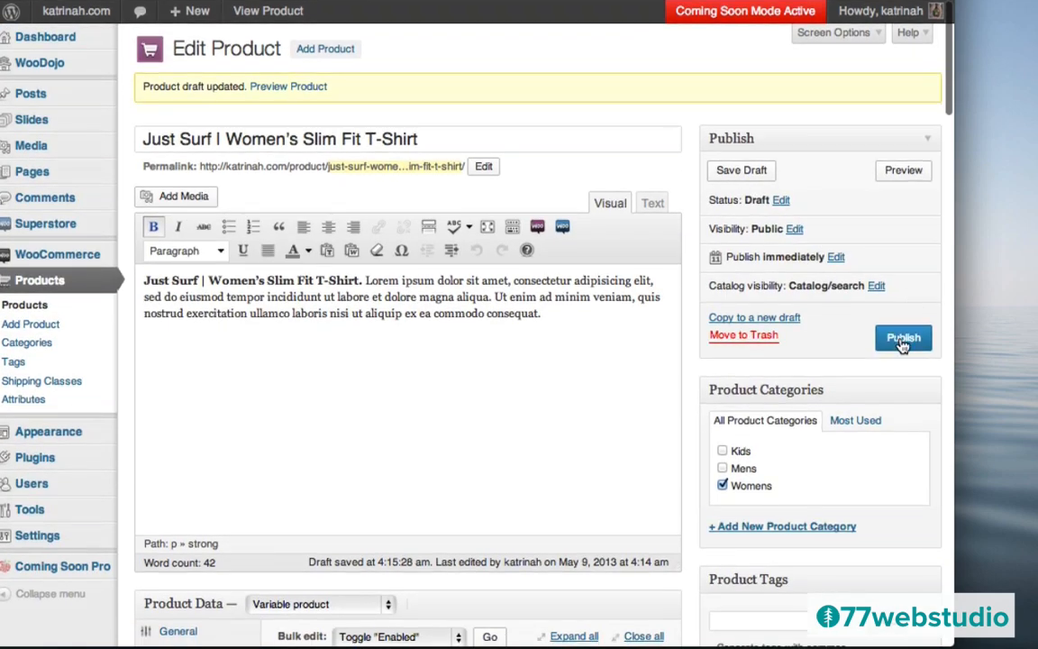
click(901, 339)
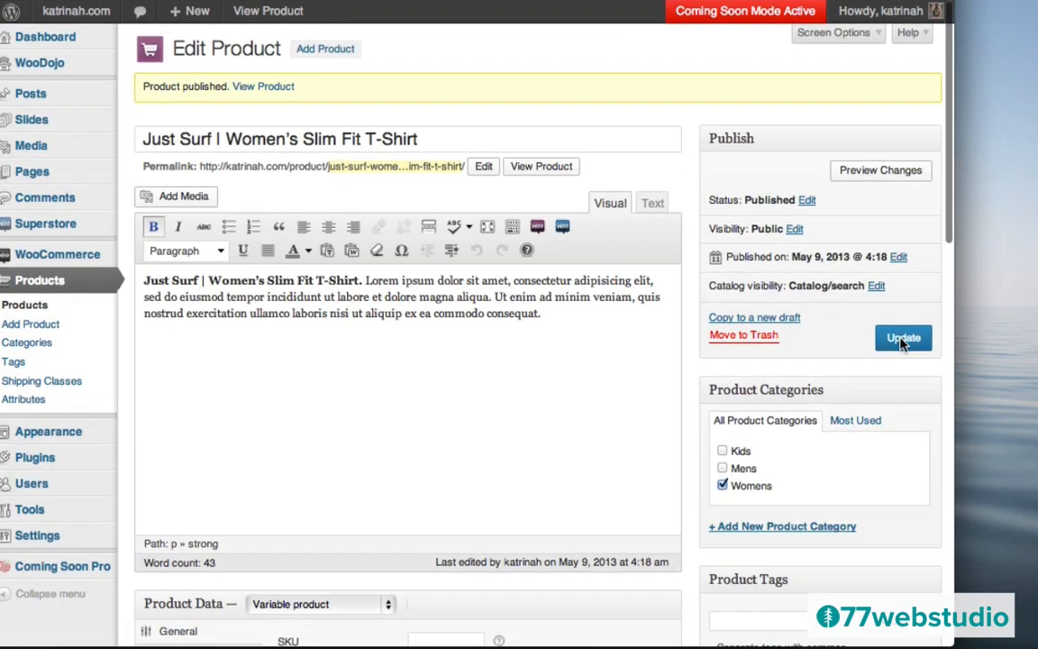
- Open the live product page and preview its enlarged product image
click(265, 87)
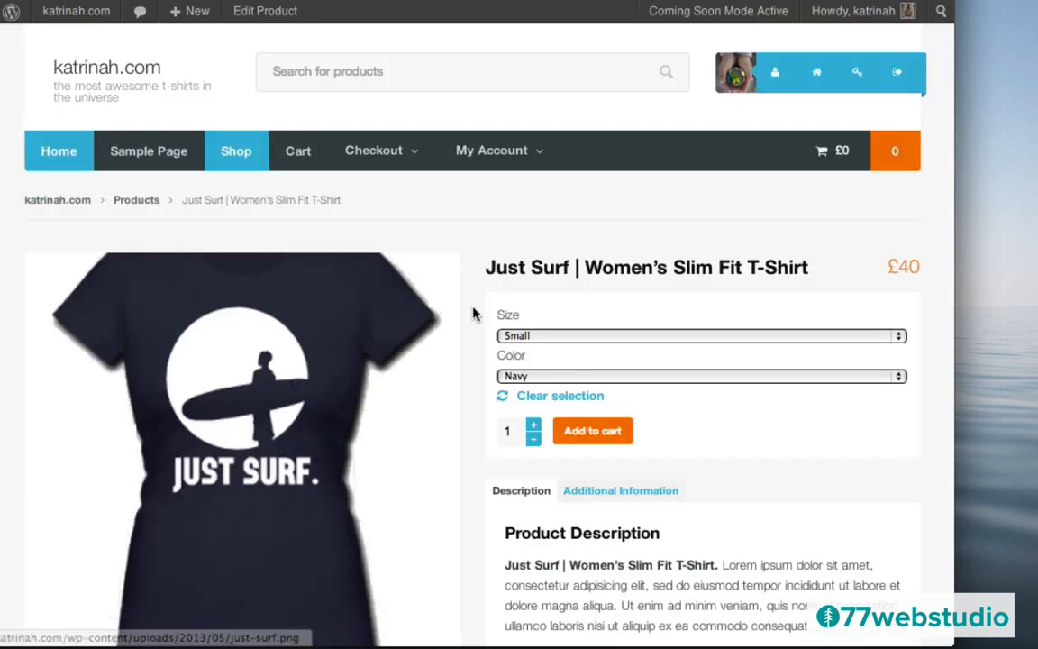
click(236, 403)
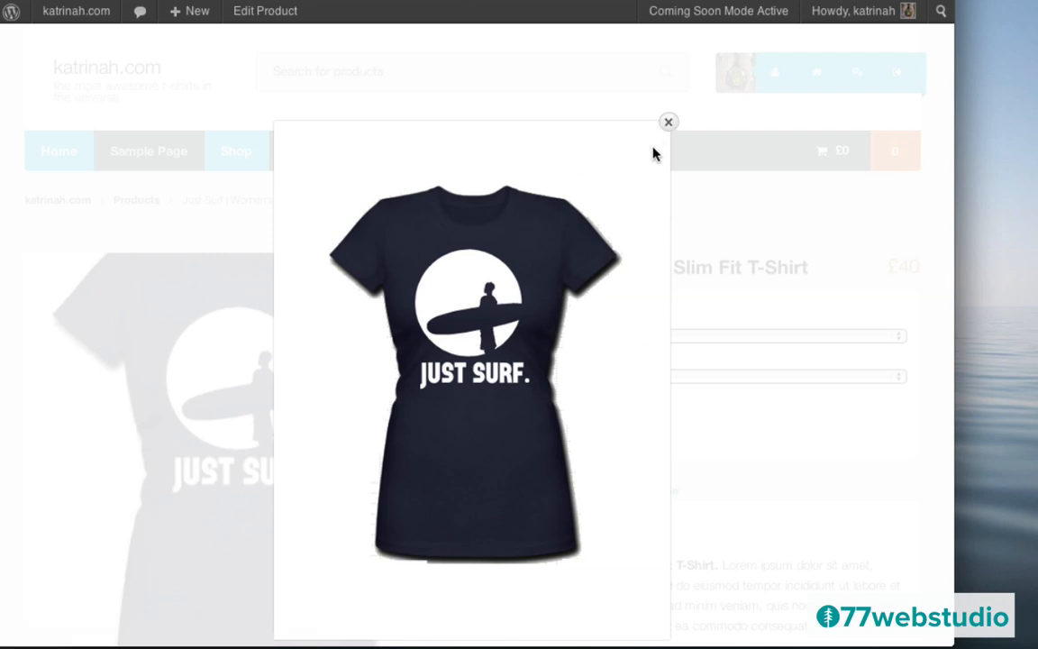
click(668, 123)
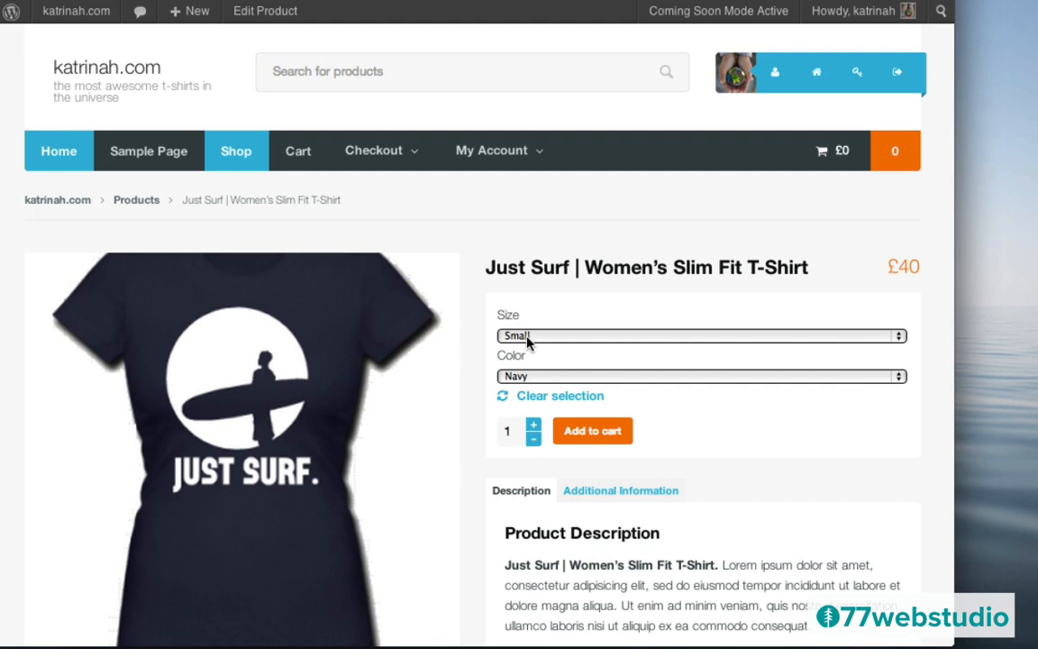
- Check the Size and Color choices, leaving Small and Navy selected
click(528, 336)
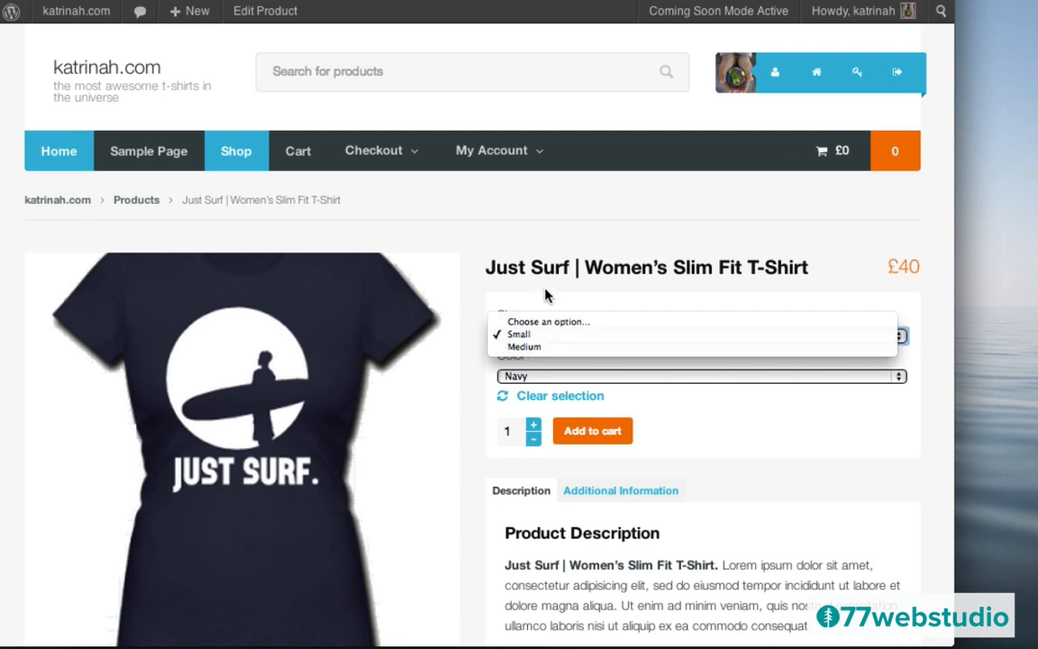
click(545, 296)
click(527, 378)
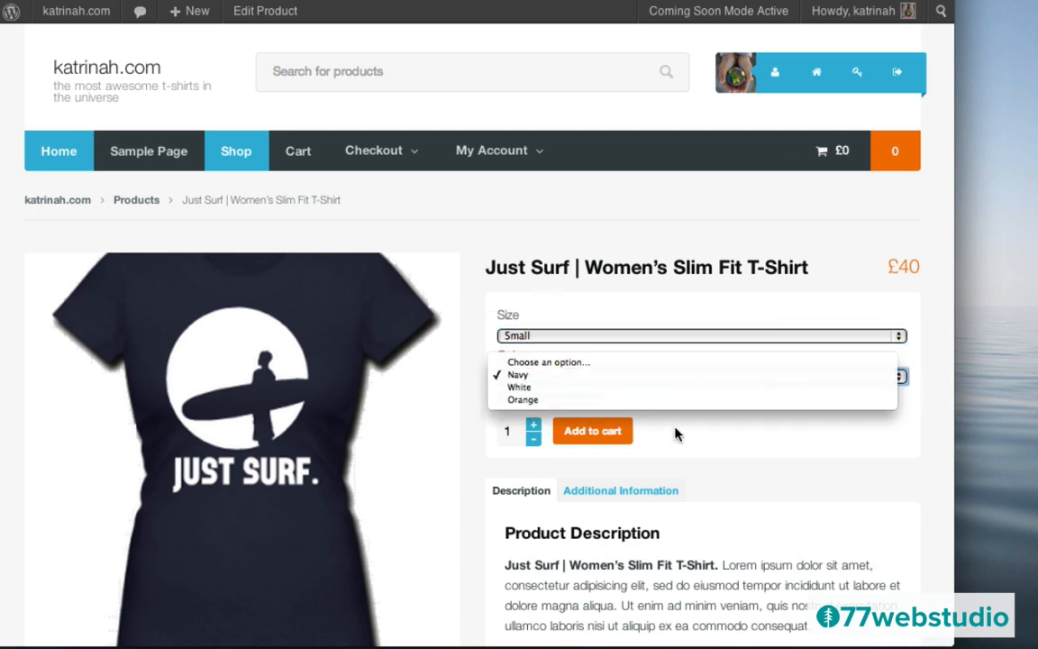
click(694, 449)
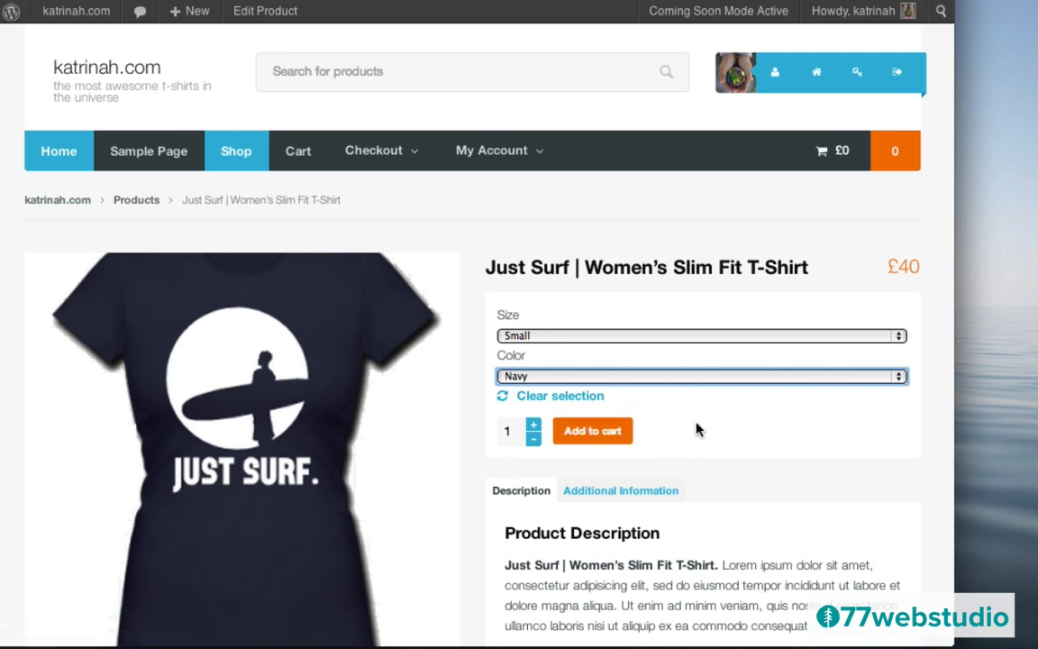
- Check the Just Surf Additional Information tab (sizes Small, Medium; colours Navy, White, Orange) and the Related Products below it
scroll(695, 428, down, 4)
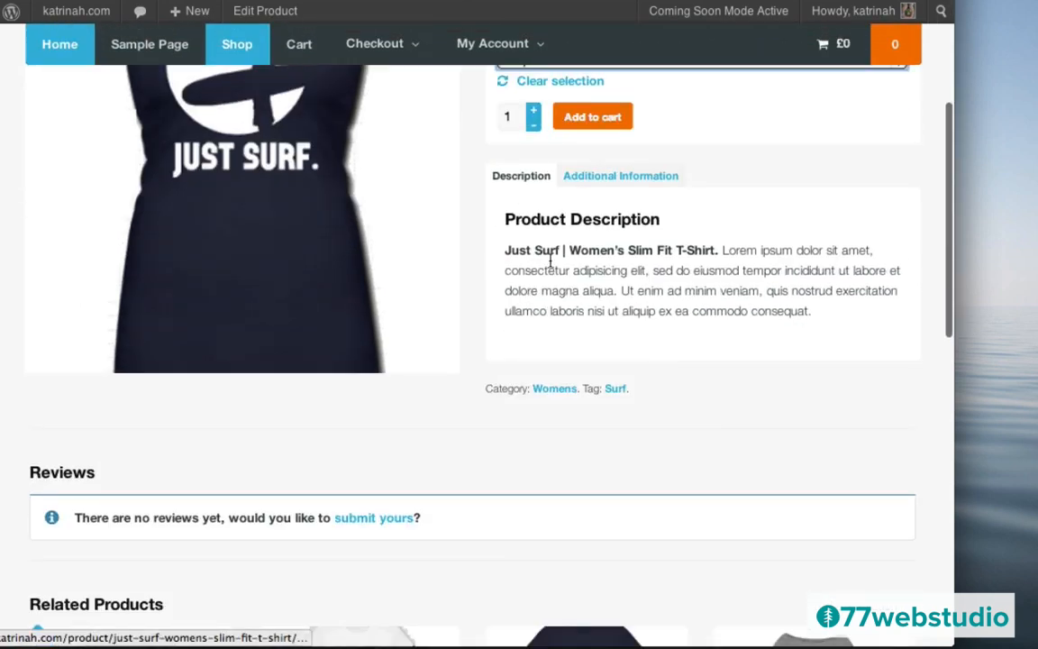
click(615, 180)
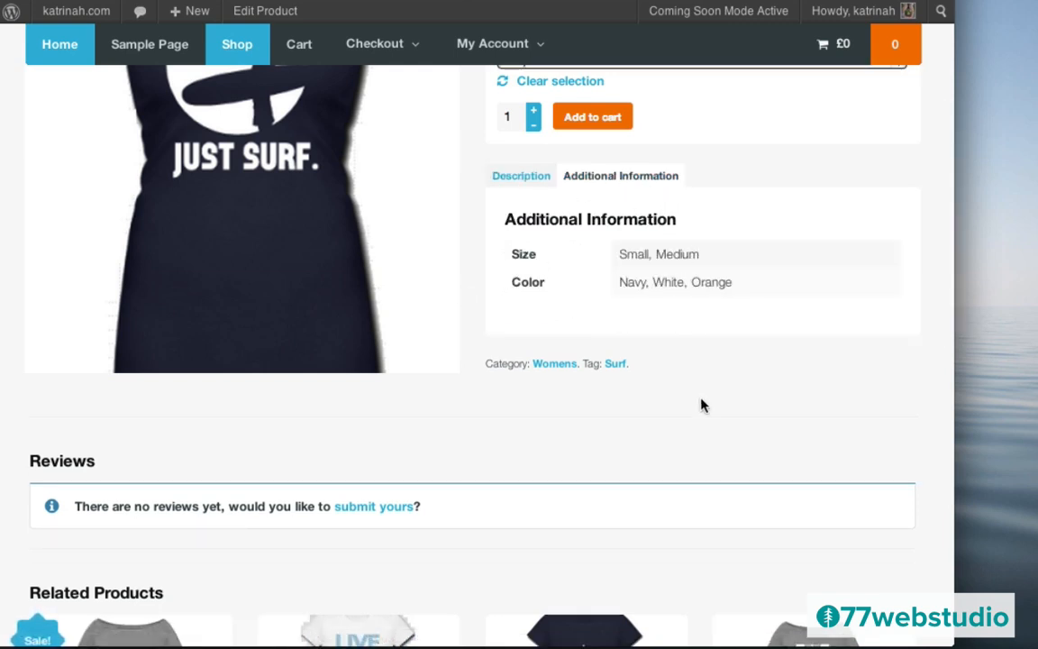
scroll(702, 404, down, 4)
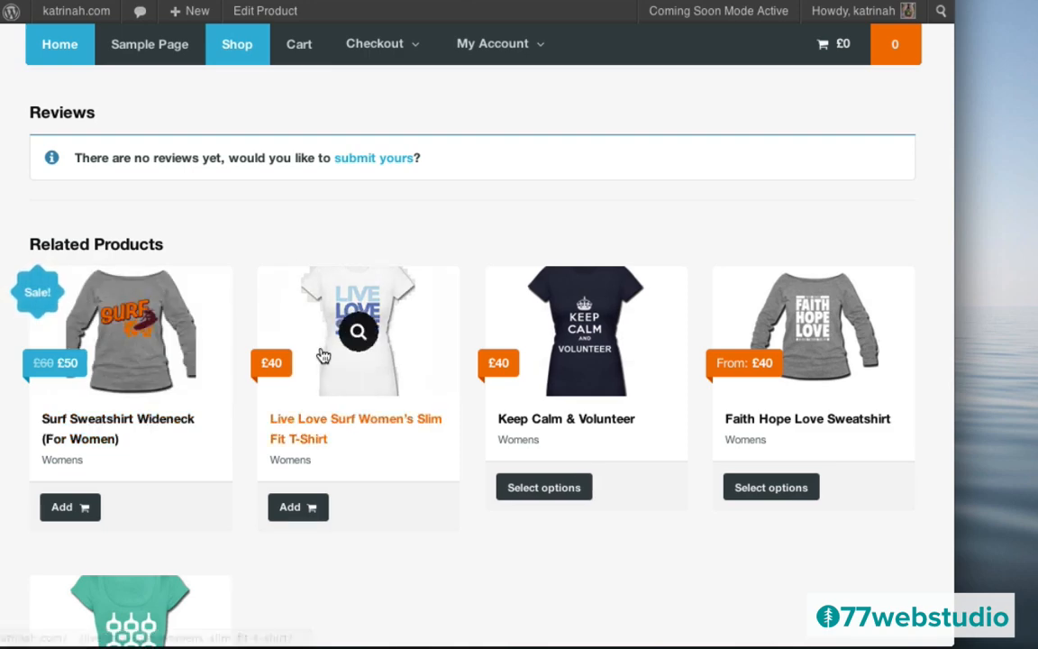
scroll(406, 520, down, 3)
scroll(406, 521, down, 4)
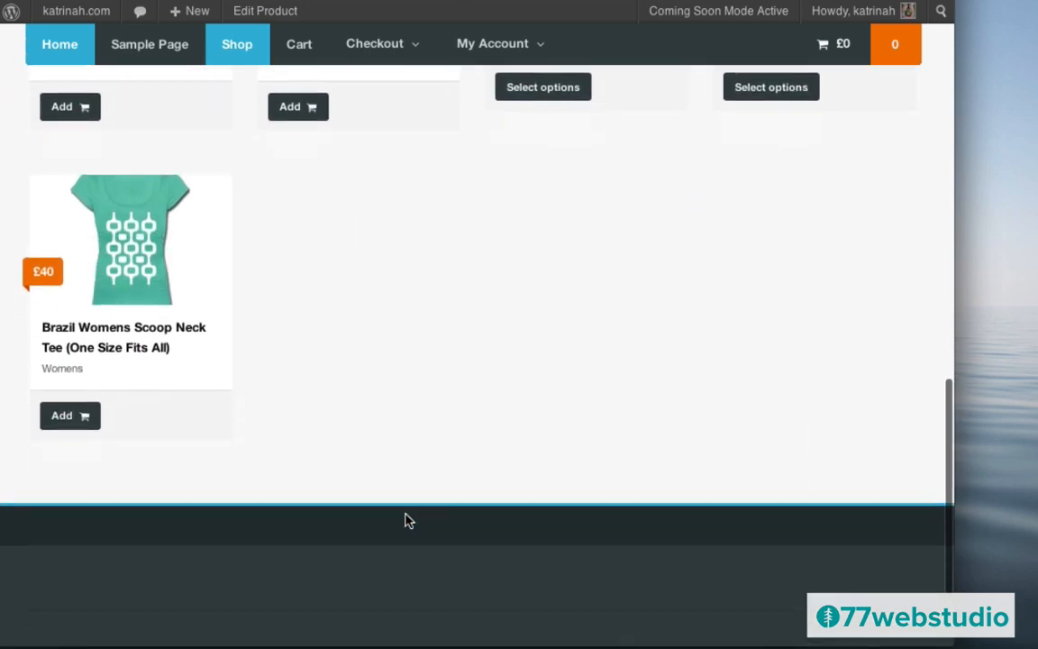
scroll(405, 521, up, 10)
scroll(407, 521, up, 4)
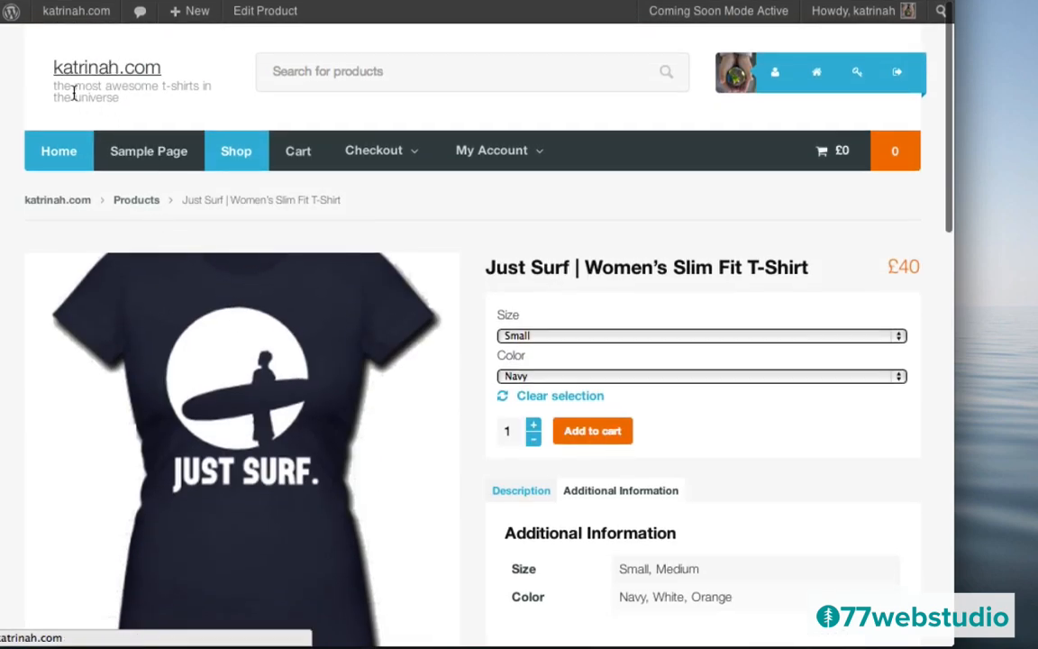
- Go to the home page and look over its T-shirt slider and category boxes
click(53, 155)
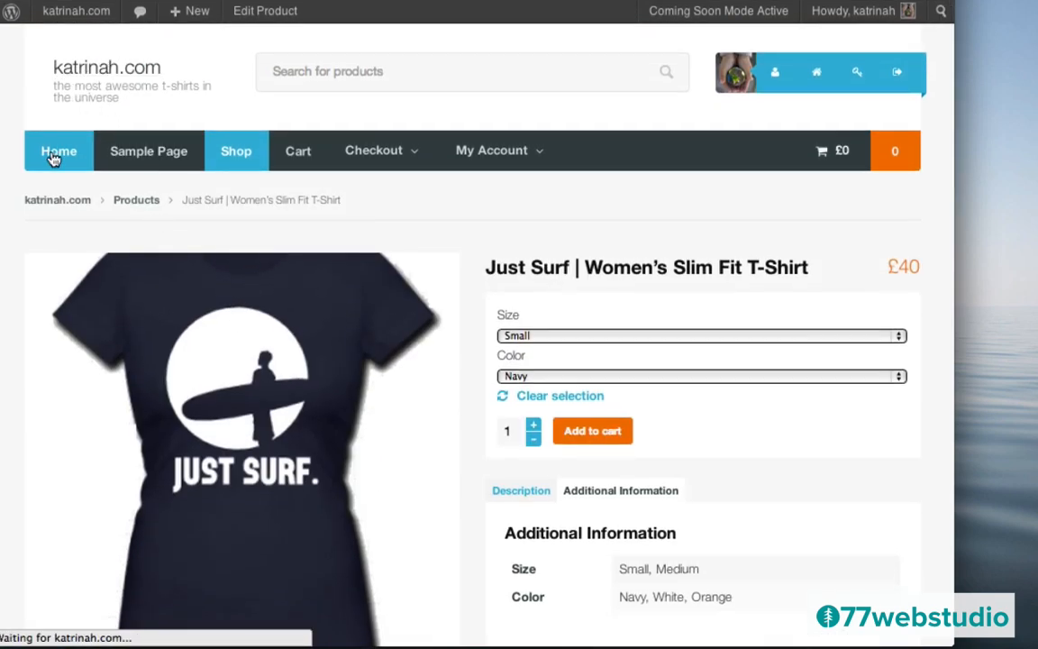
scroll(369, 286, down, 4)
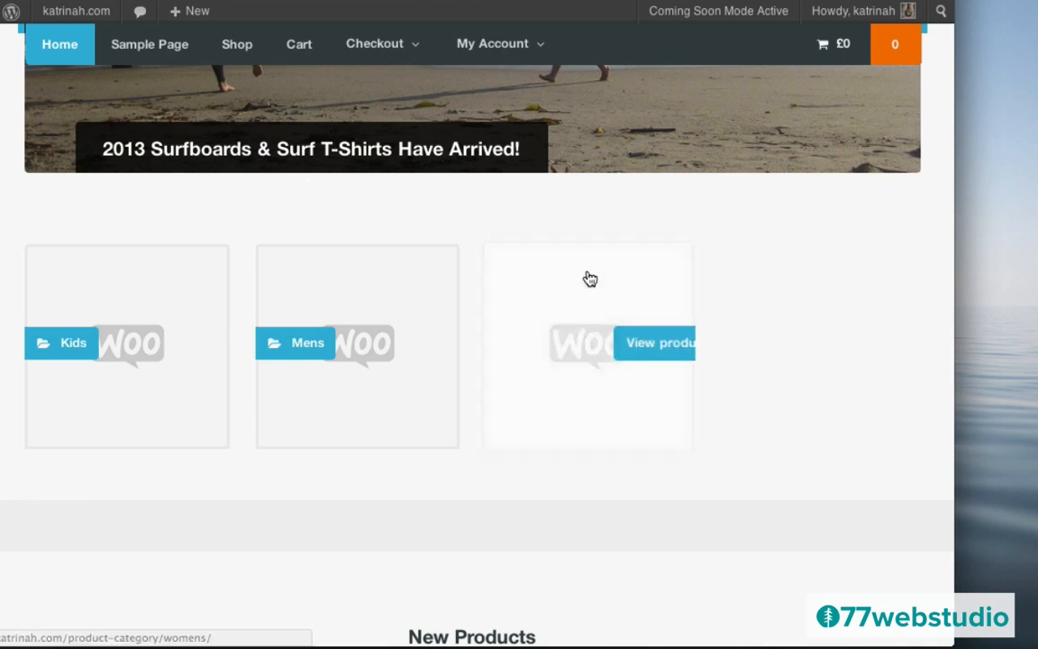
mouse_move(183, 275)
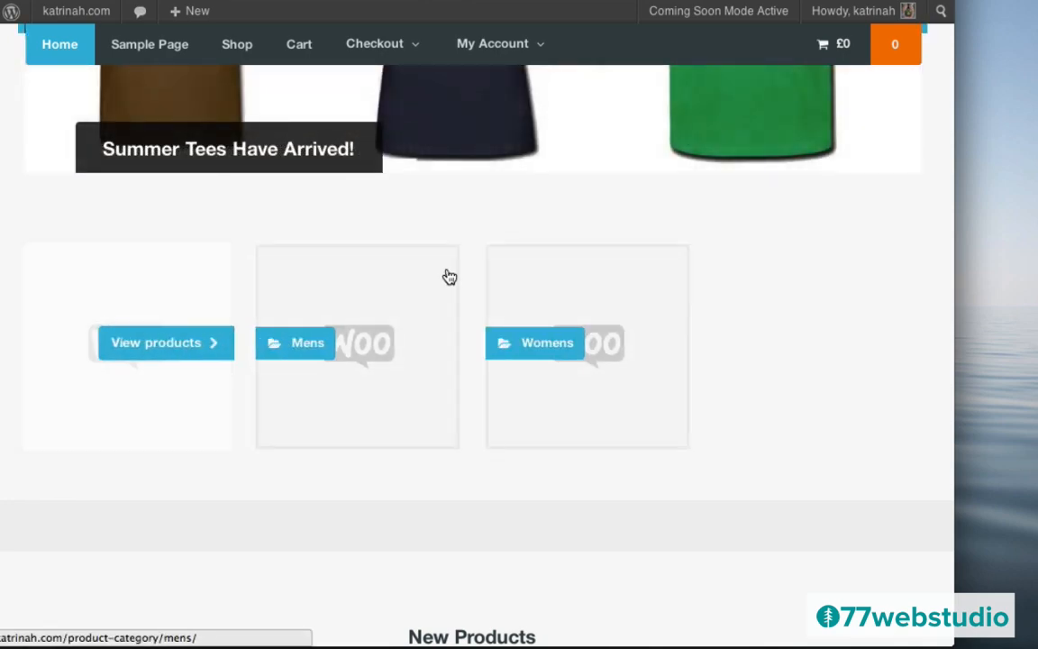
scroll(311, 217, up, 5)
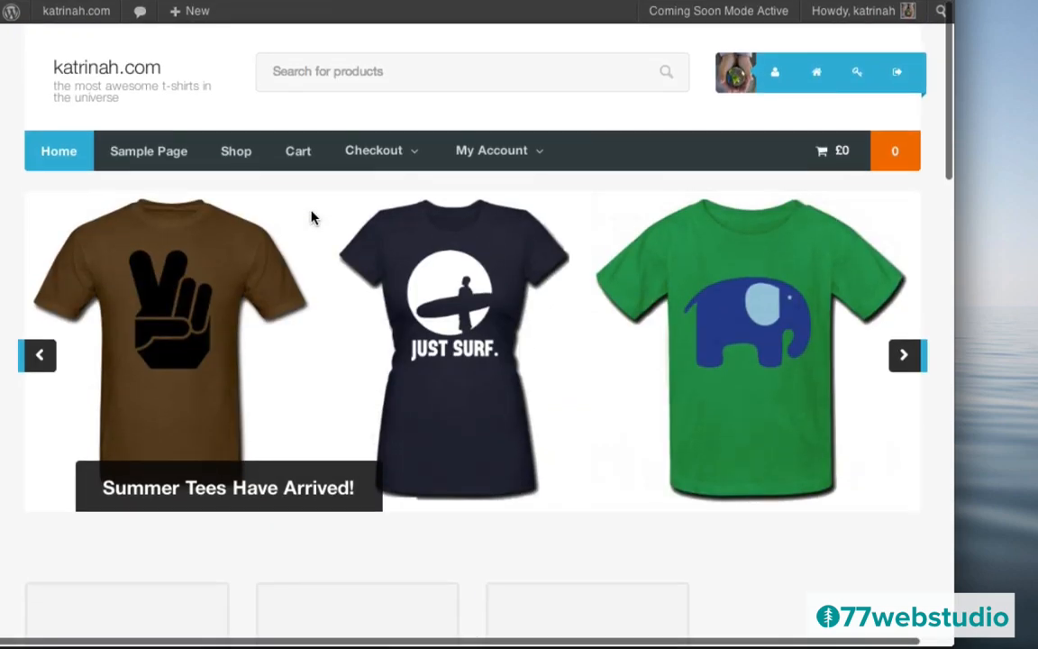
- Open Products > Categories from the Dashboard, keeping the new category's display type at Default
mouse_move(46, 12)
click(62, 39)
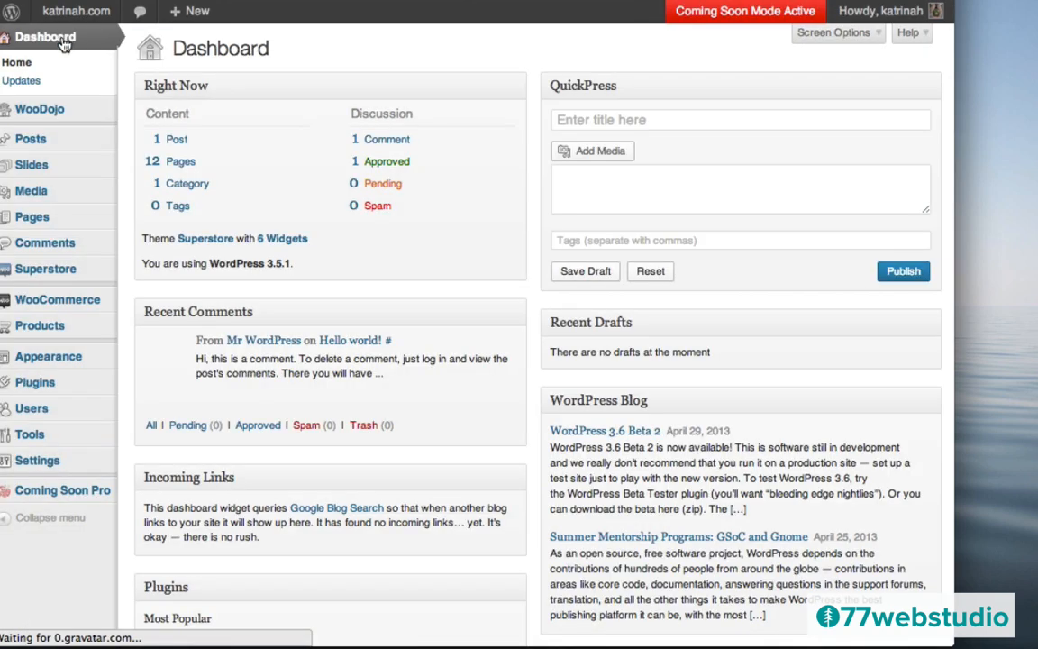
mouse_move(51, 329)
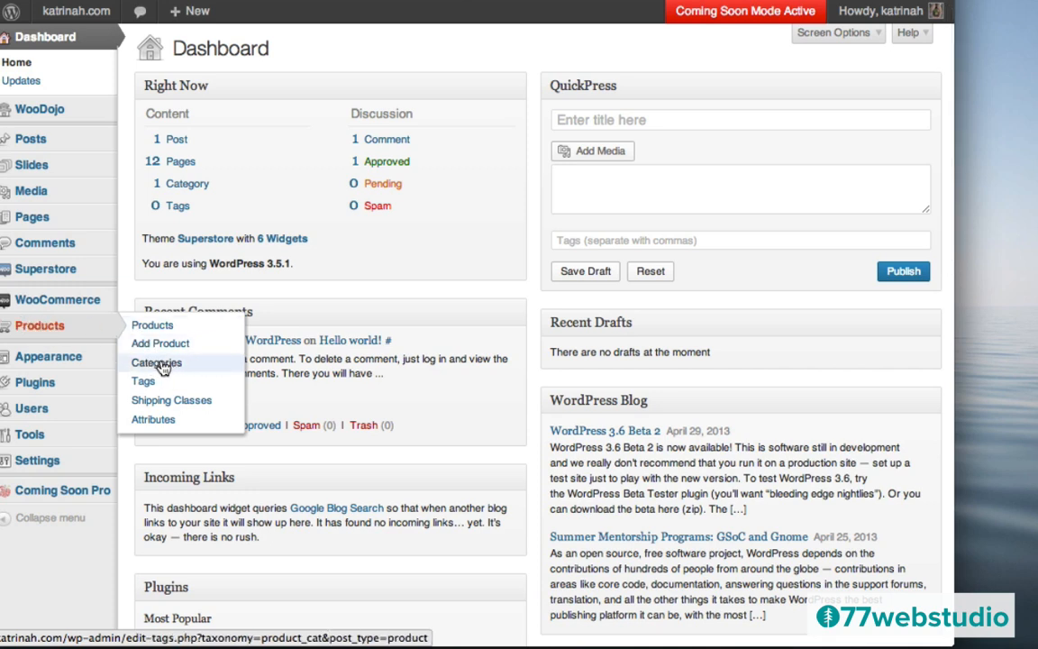
click(159, 364)
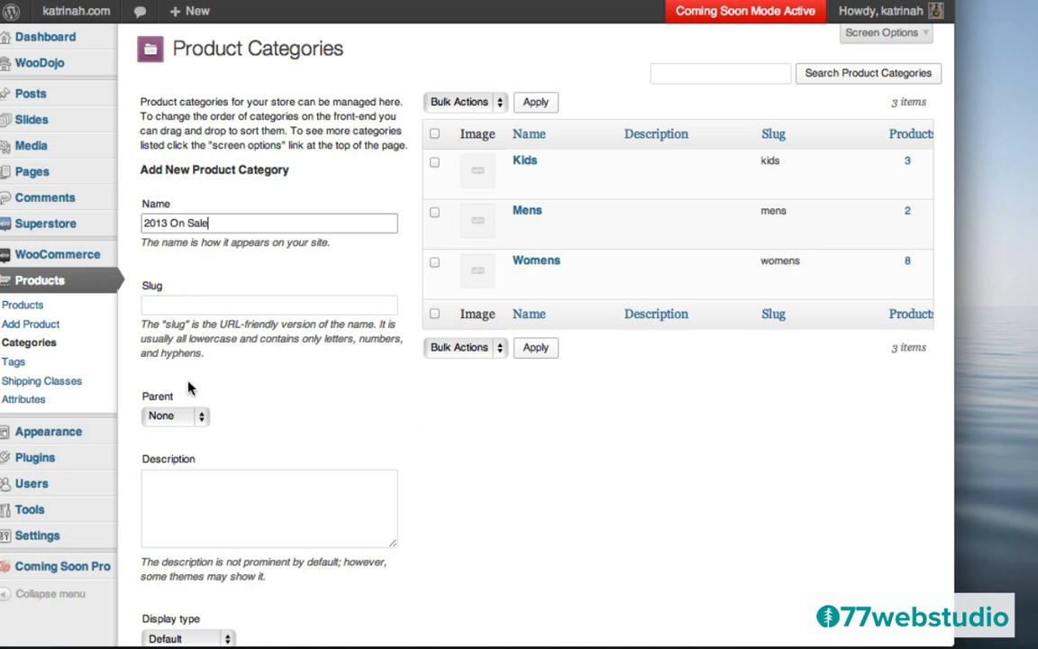
scroll(300, 407, down, 5)
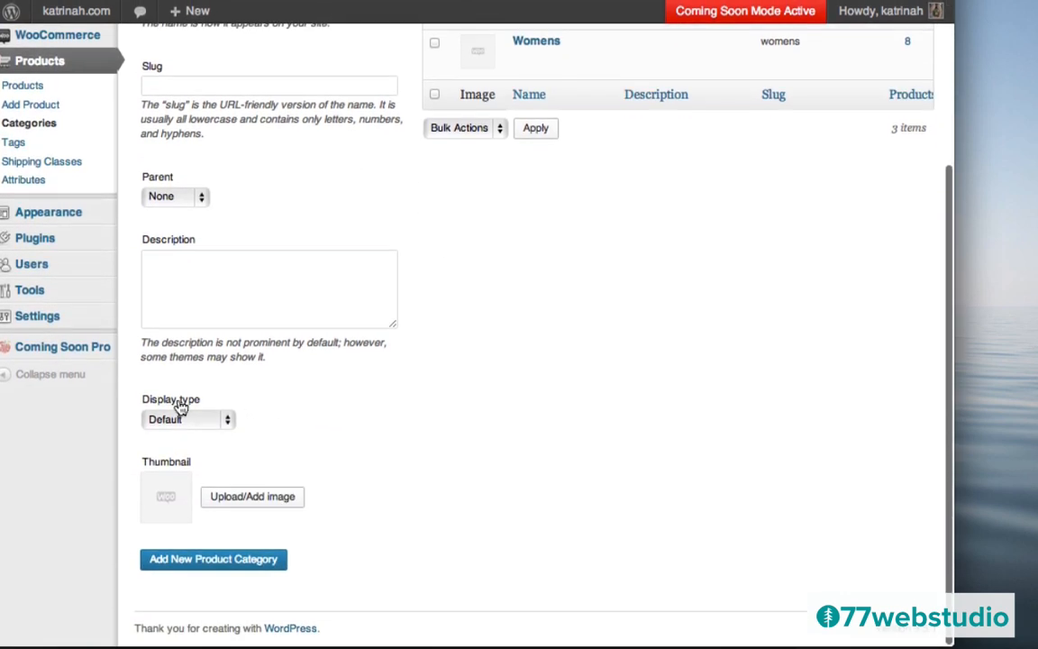
click(164, 420)
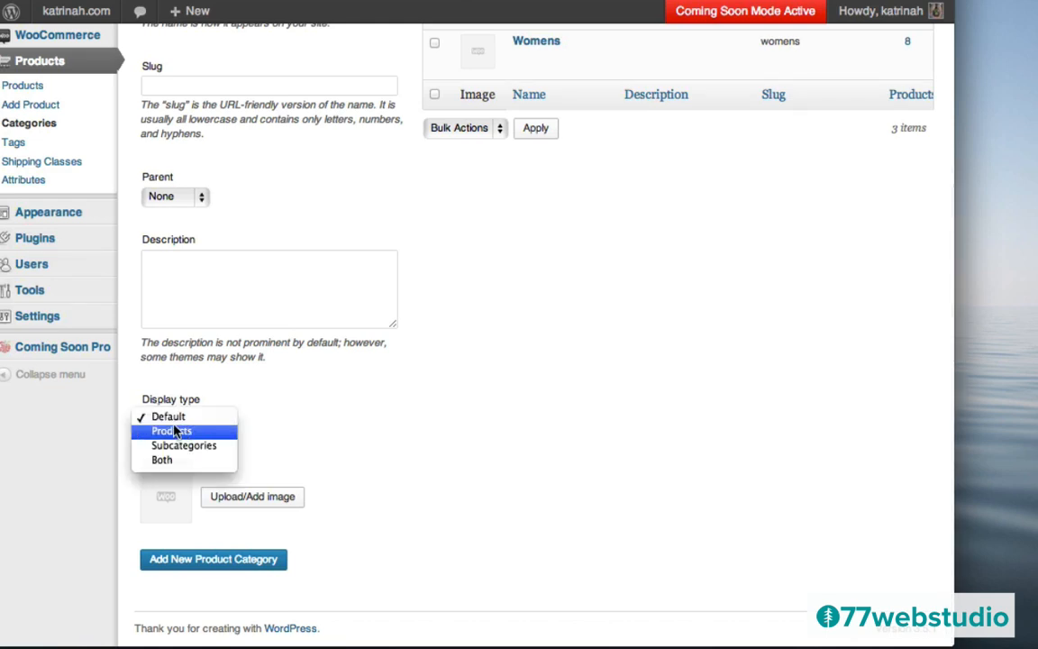
click(172, 420)
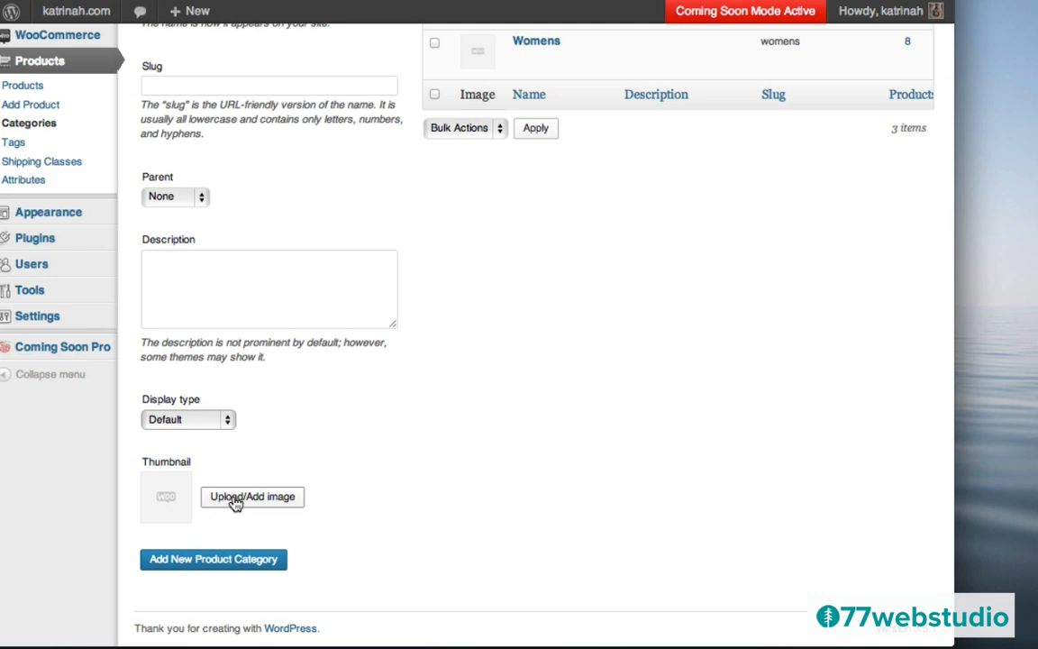
- Use the grey SURF sweatshirt image as thumbnail and add the 2013 On Sale category (slug 2013-on-sale)
click(235, 501)
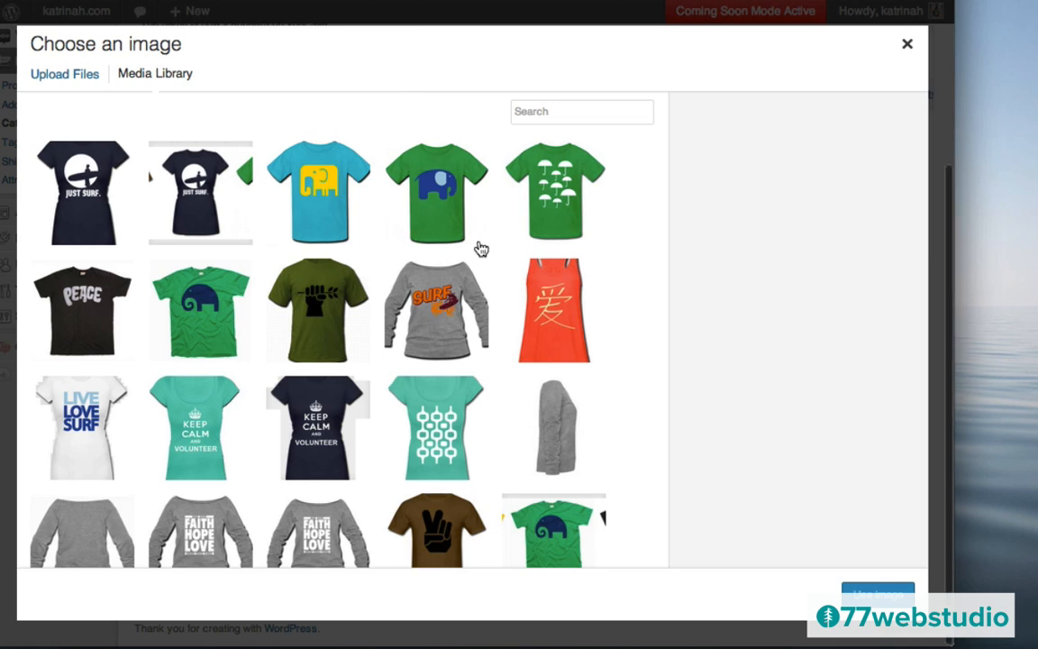
scroll(478, 248, down, 5)
scroll(475, 248, up, 5)
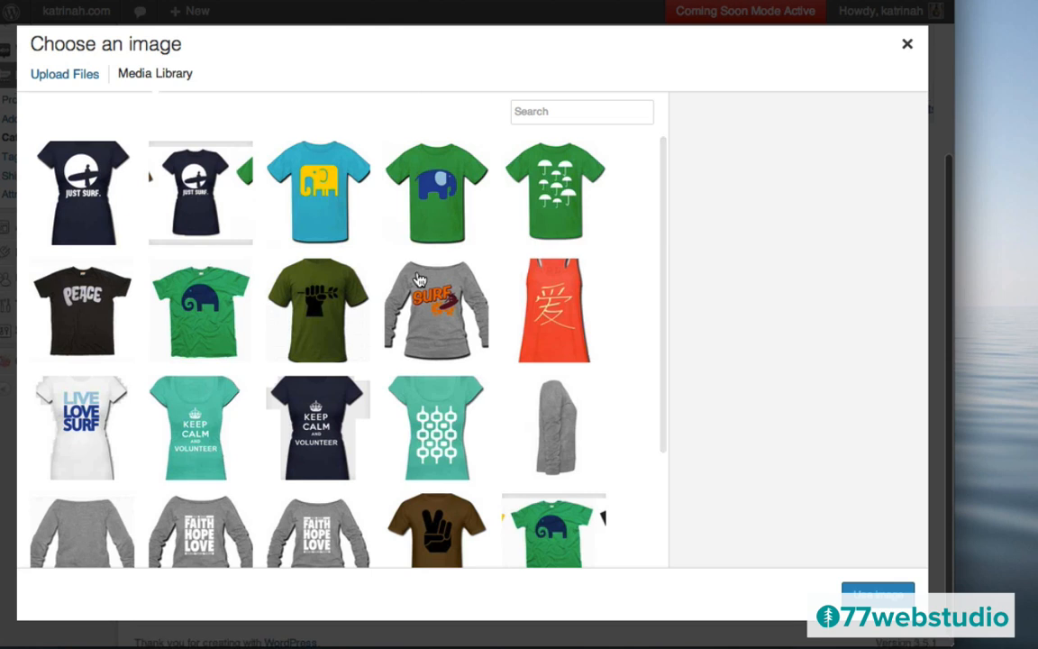
click(427, 299)
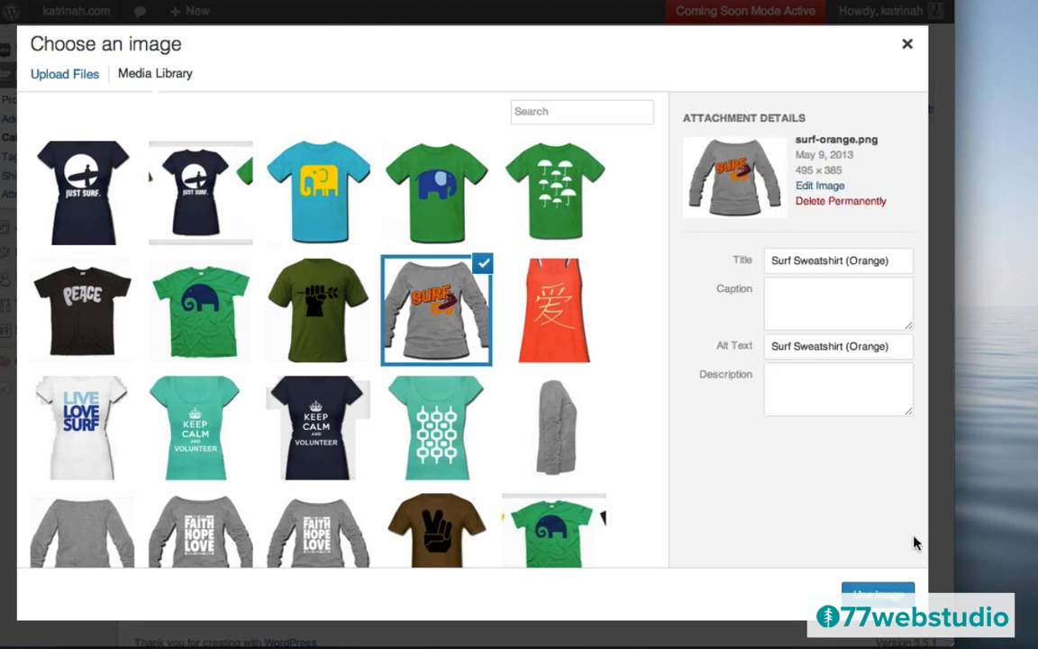
click(879, 595)
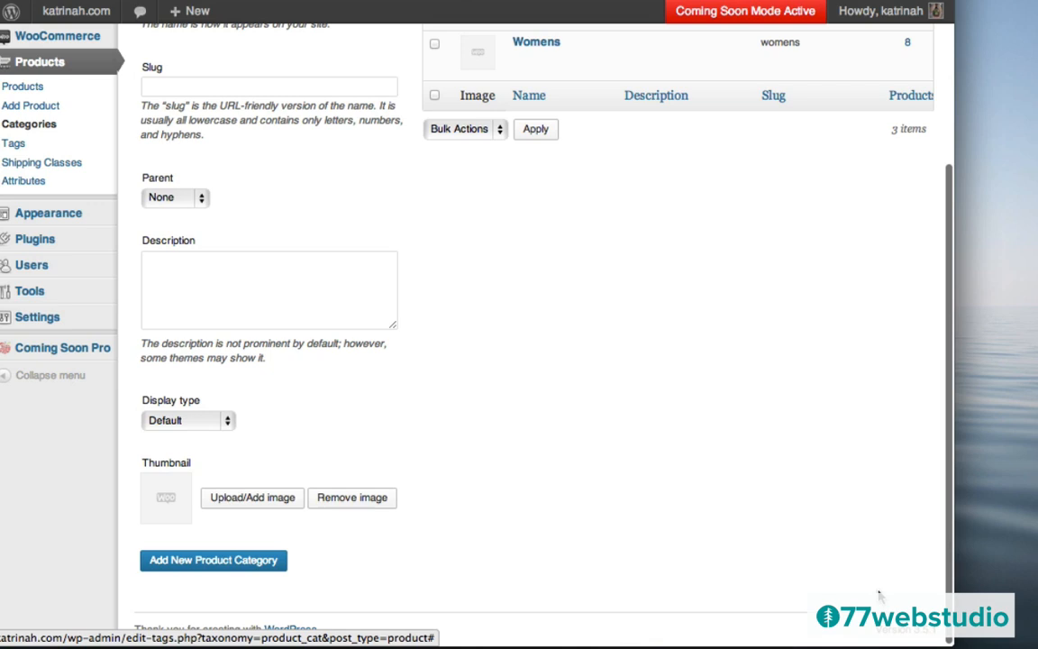
click(209, 562)
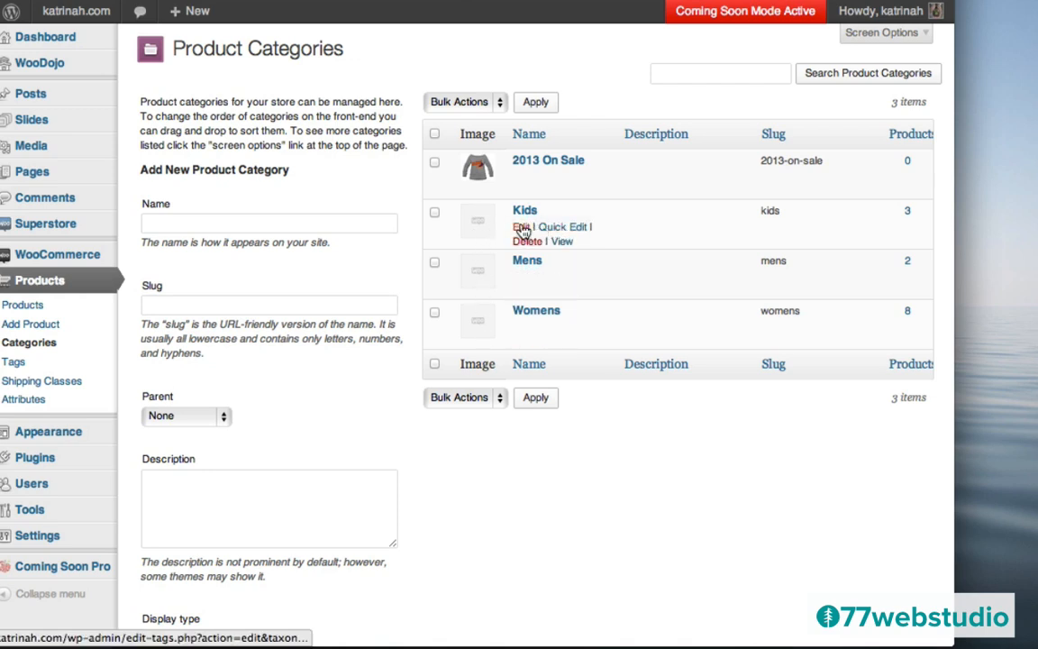
- Give the Kids category the green elephant tee as its thumbnail
click(522, 230)
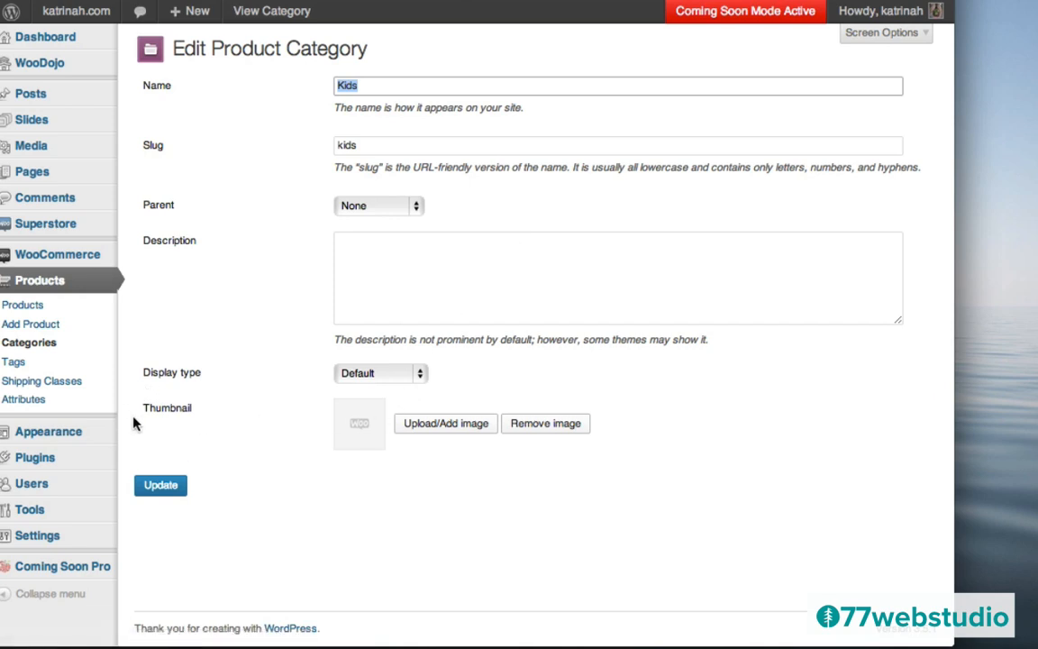
click(442, 429)
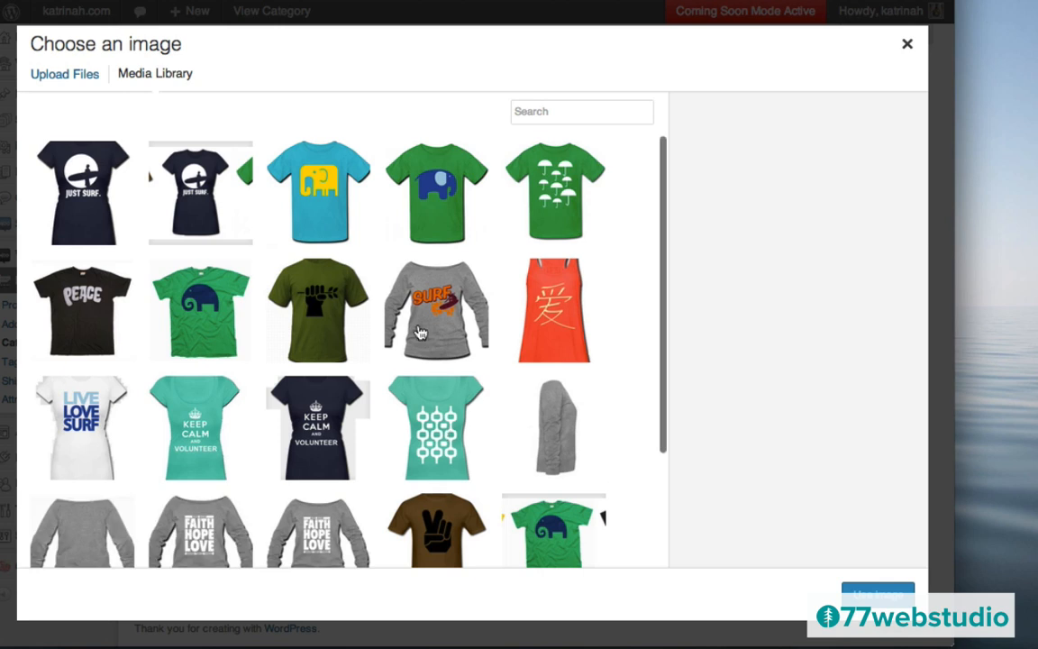
click(390, 171)
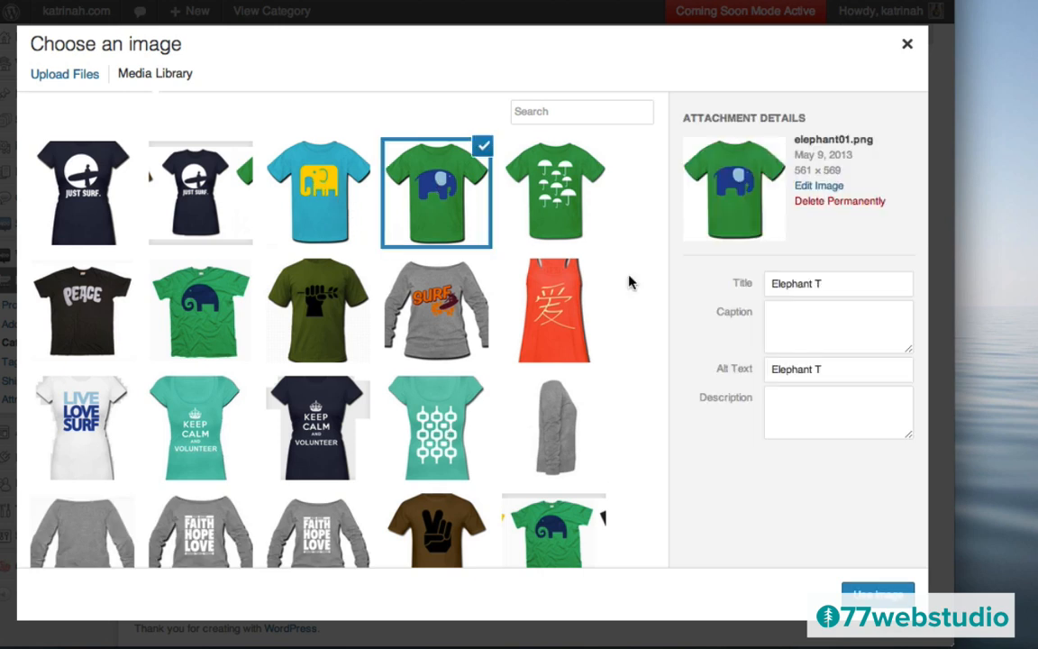
click(878, 594)
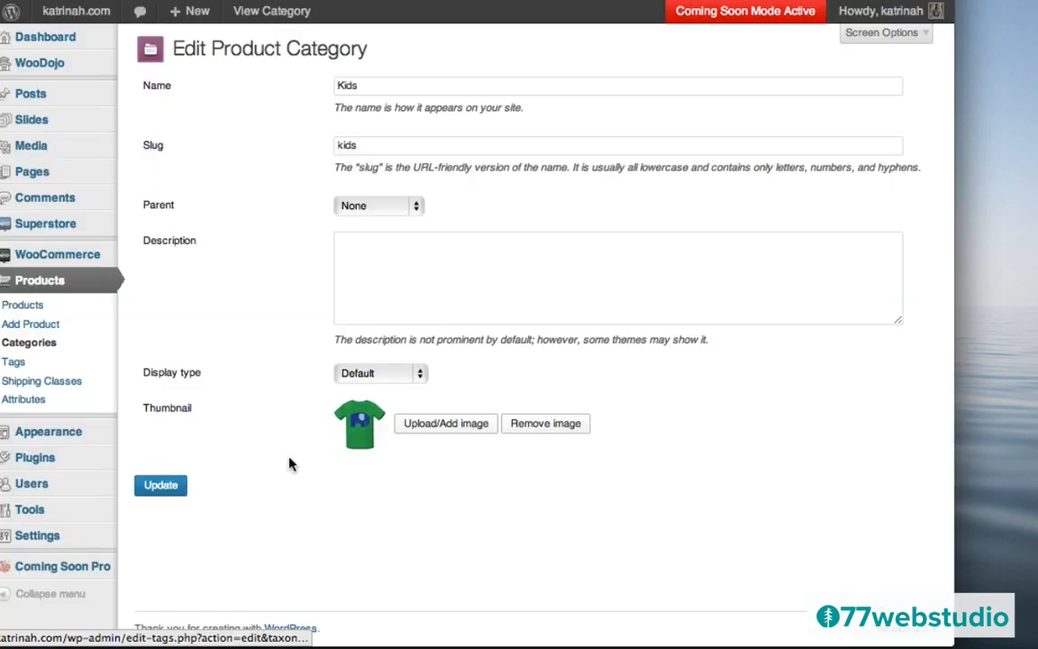
click(159, 488)
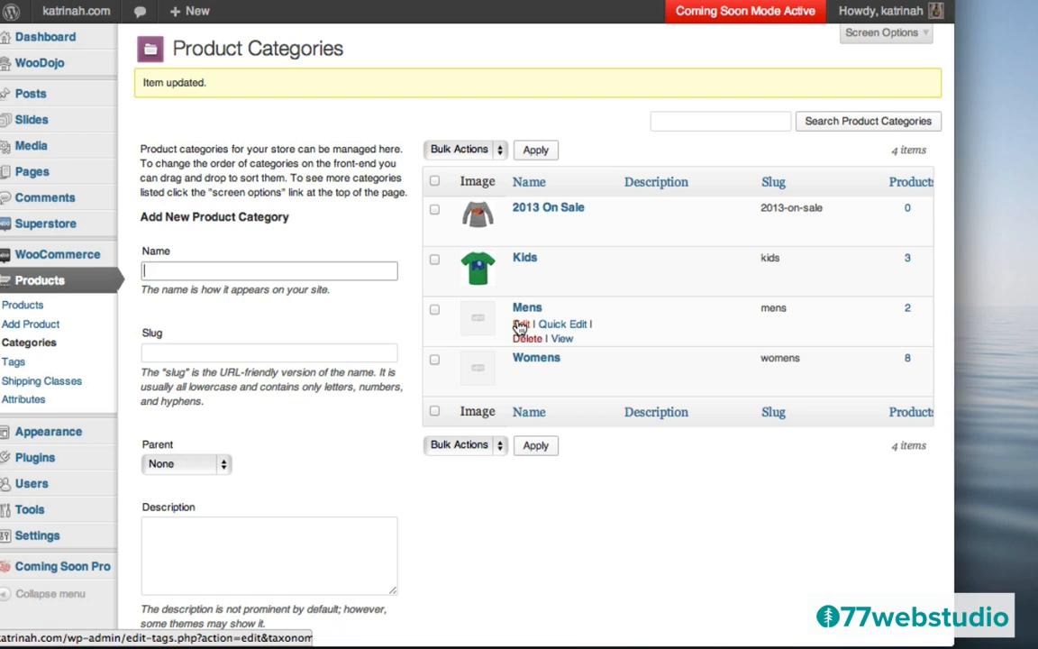
- Give the Mens category the olive peace-flower tee as its thumbnail
click(521, 324)
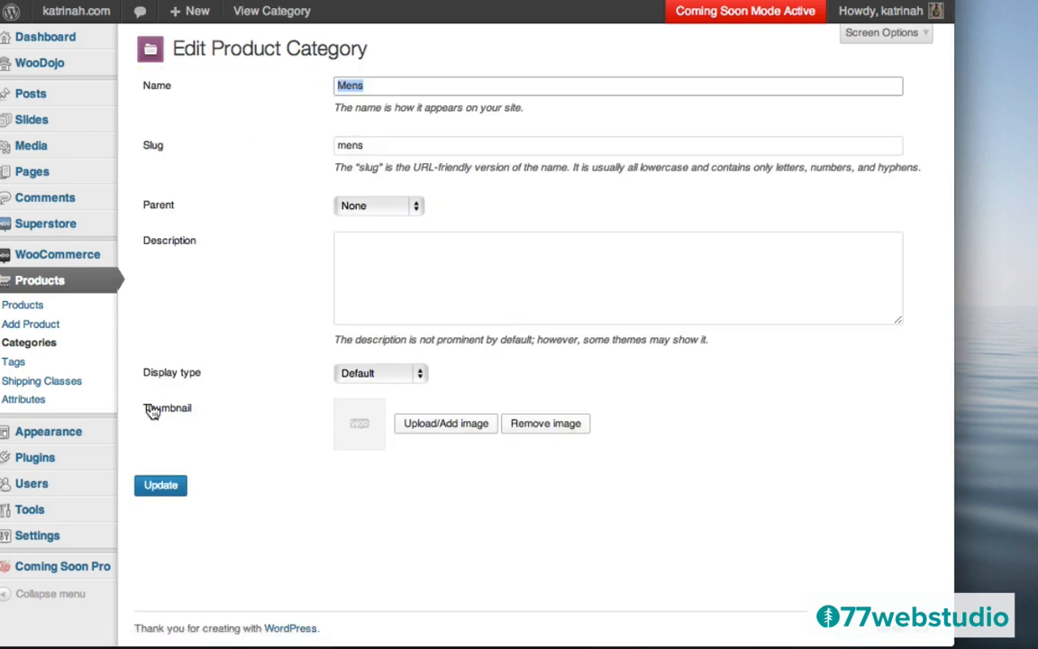
click(455, 425)
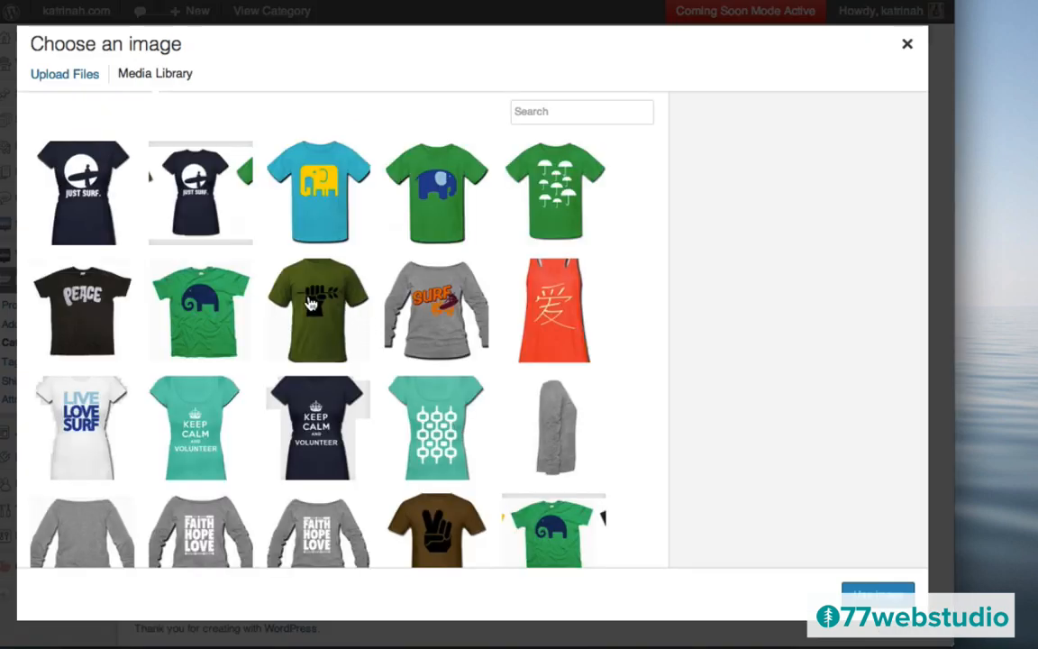
click(311, 305)
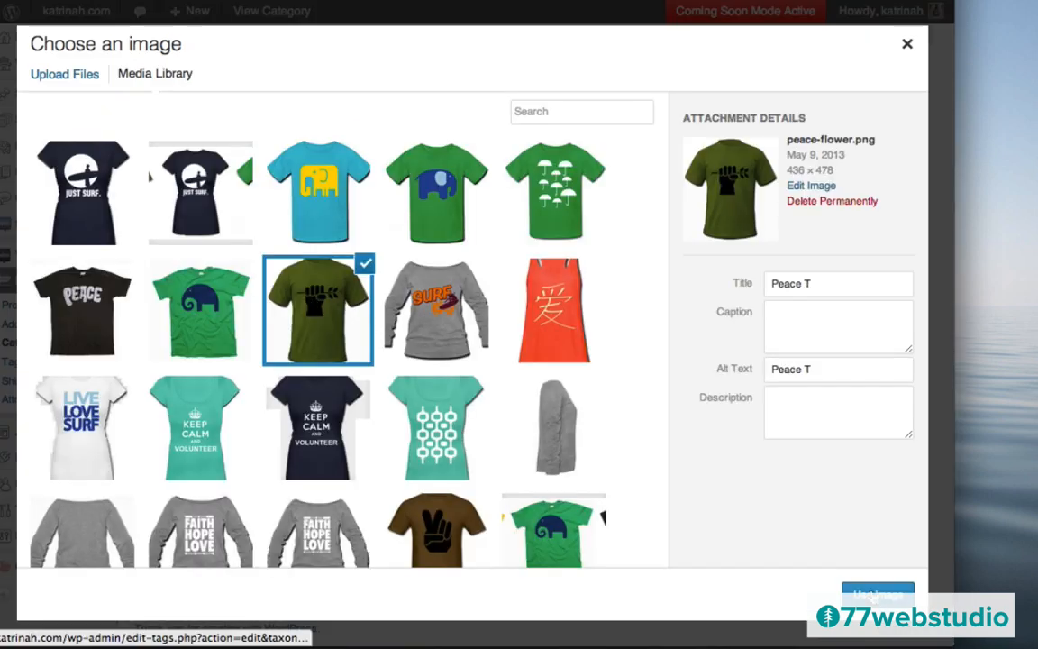
click(906, 592)
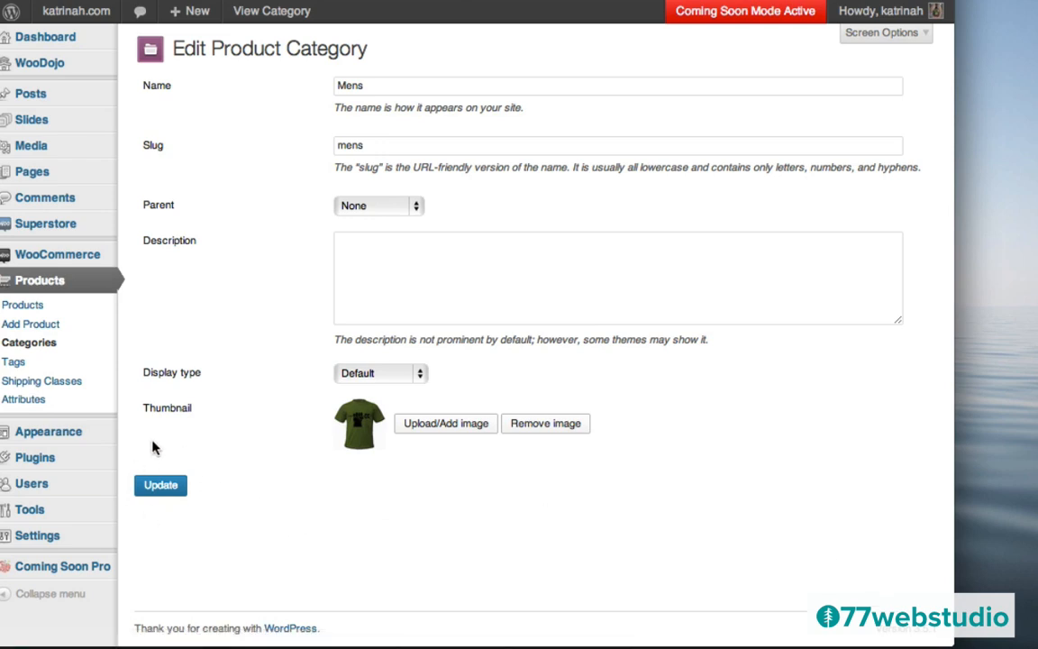
click(163, 486)
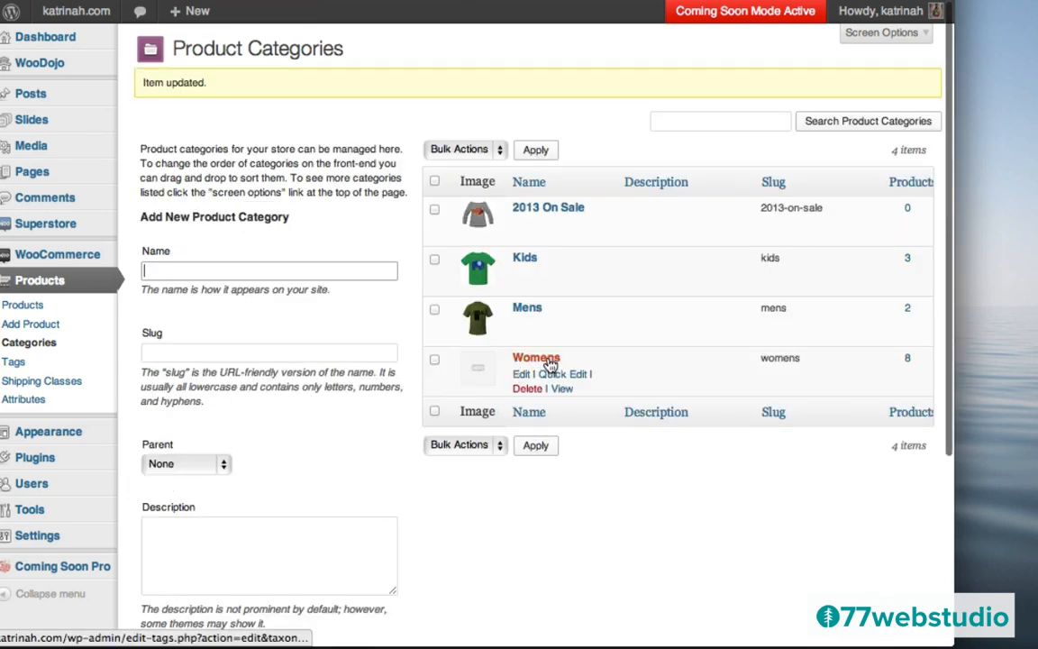
- Give the Womens category the Keep Calm & Volunteer tee as its thumbnail
click(521, 378)
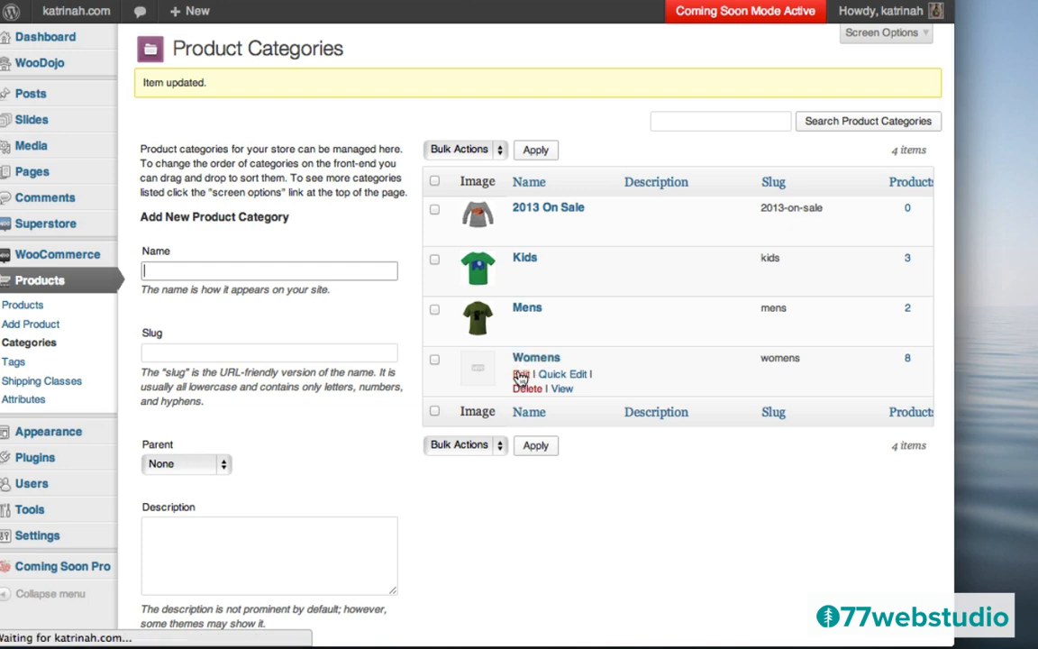
click(427, 427)
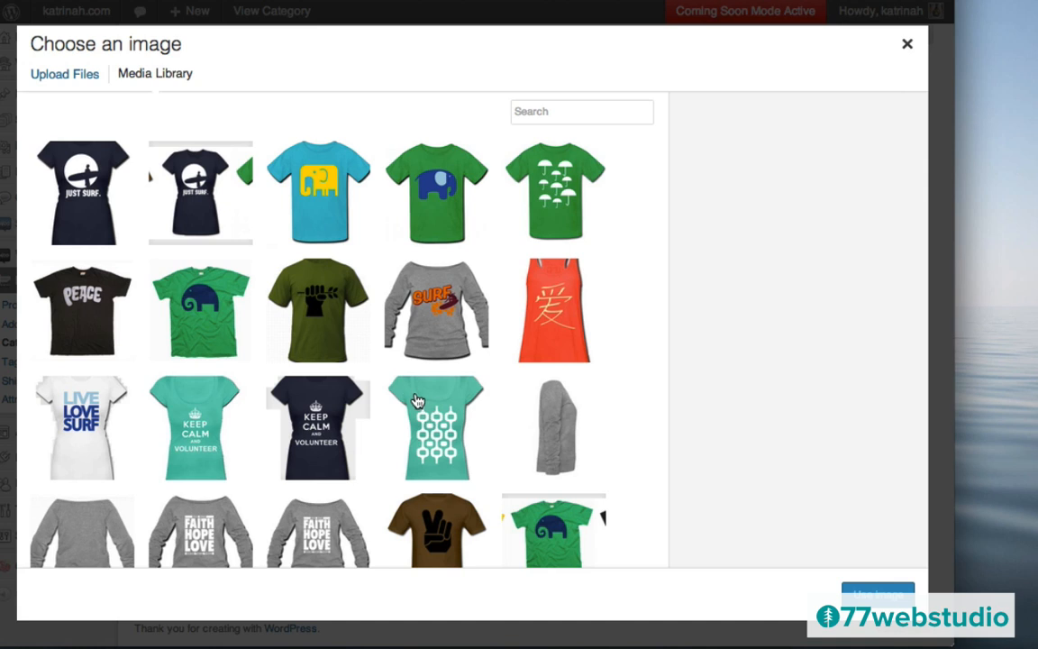
click(288, 390)
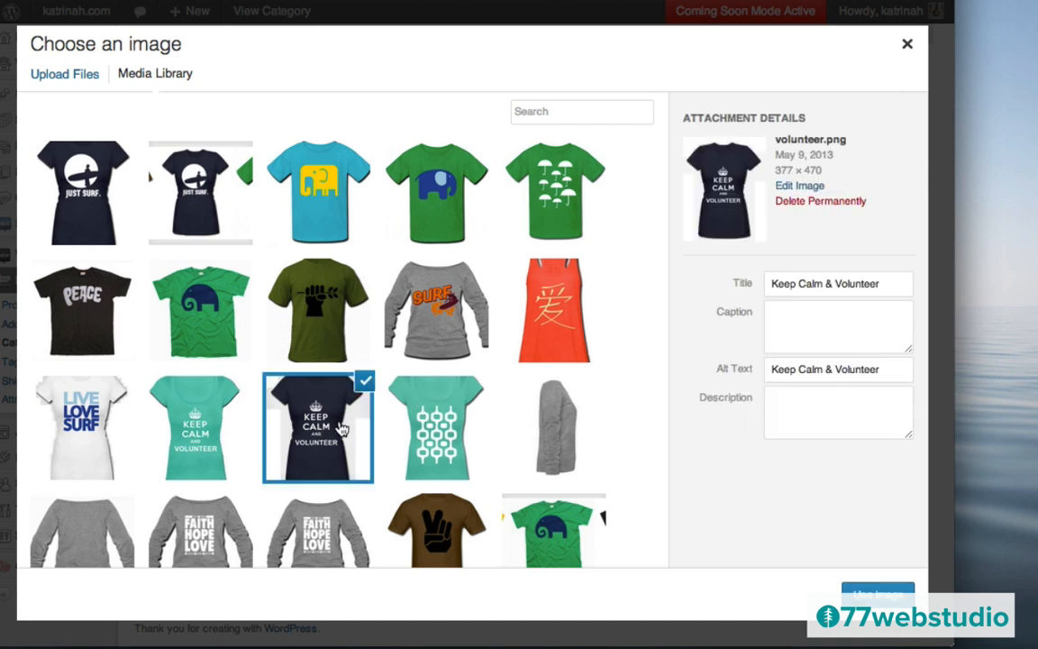
click(876, 593)
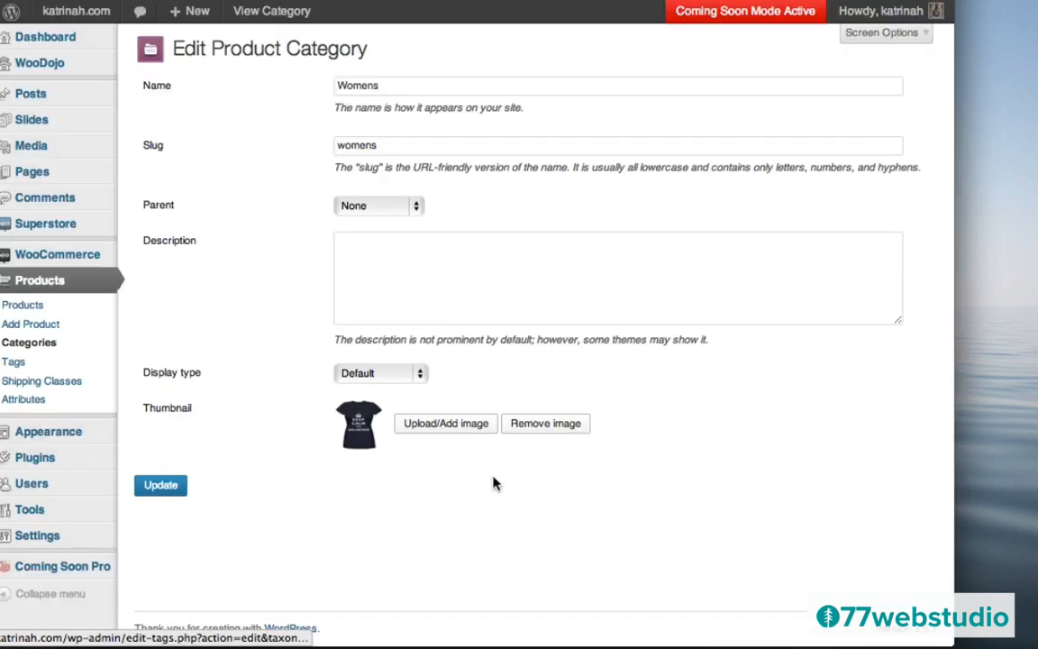
click(155, 488)
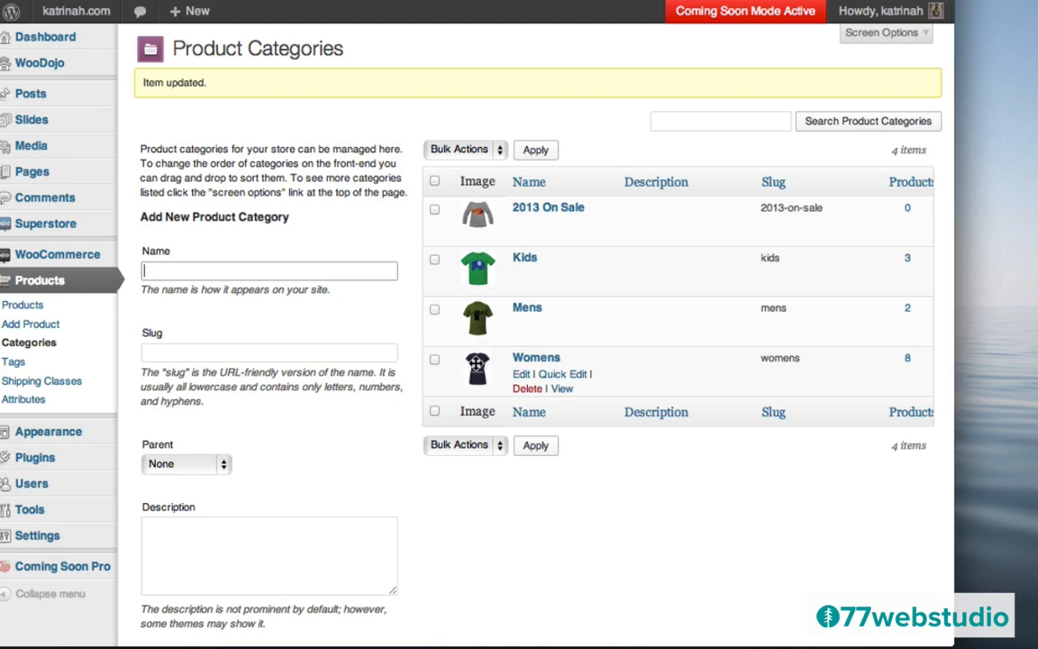
- Visit the storefront and scroll to the Kids, Mens and Womens tiles showing their new tee images
mouse_move(63, 15)
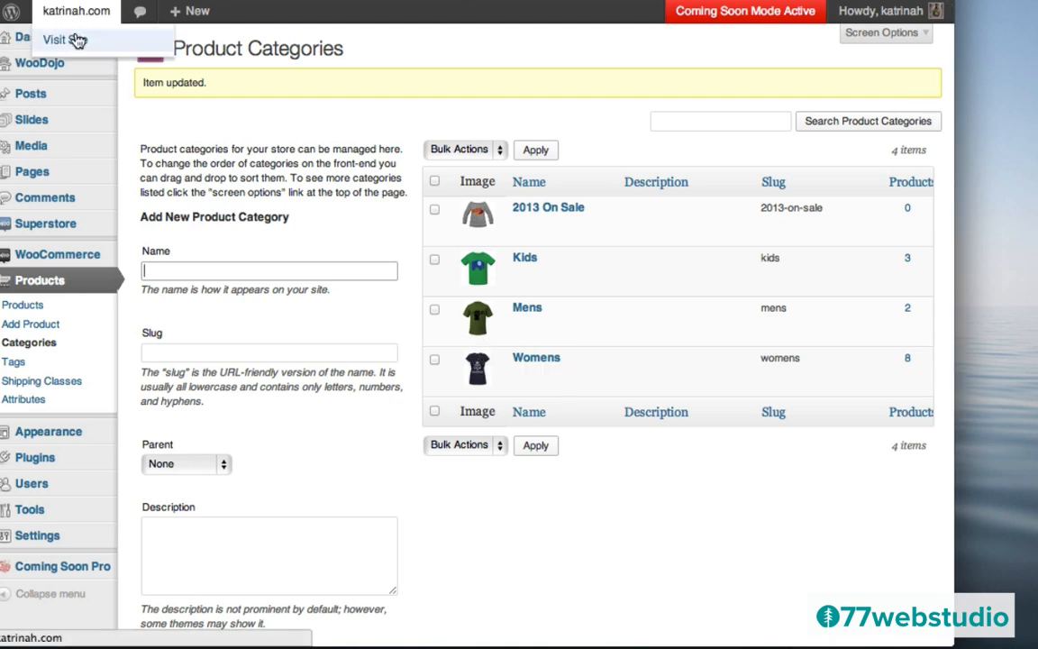
click(78, 41)
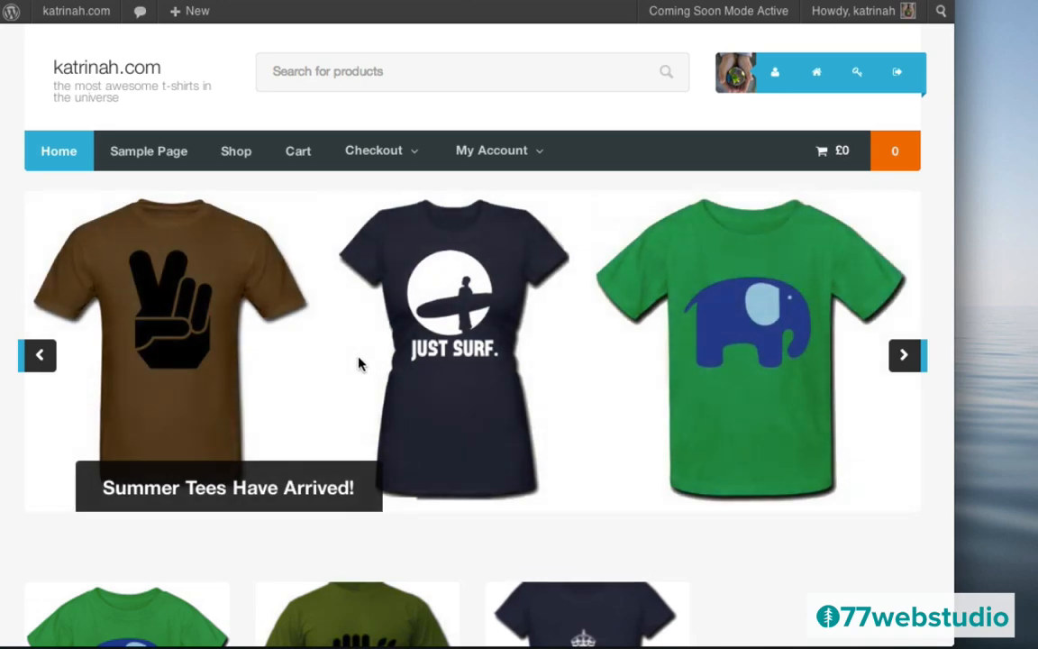
scroll(361, 365, down, 5)
scroll(360, 365, down, 1)
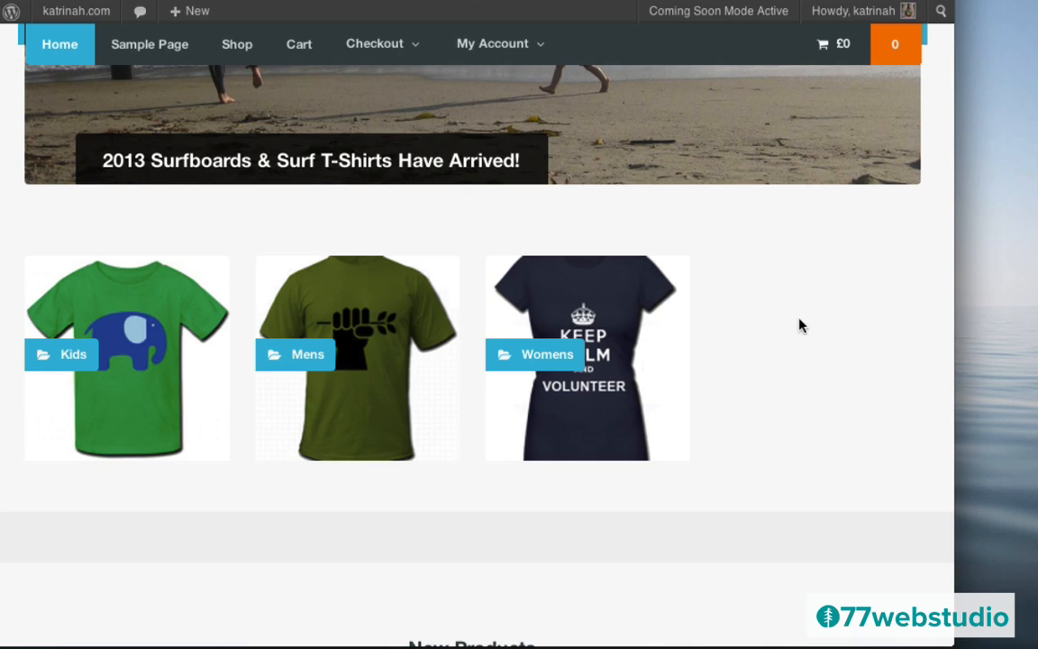
scroll(800, 324, up, 5)
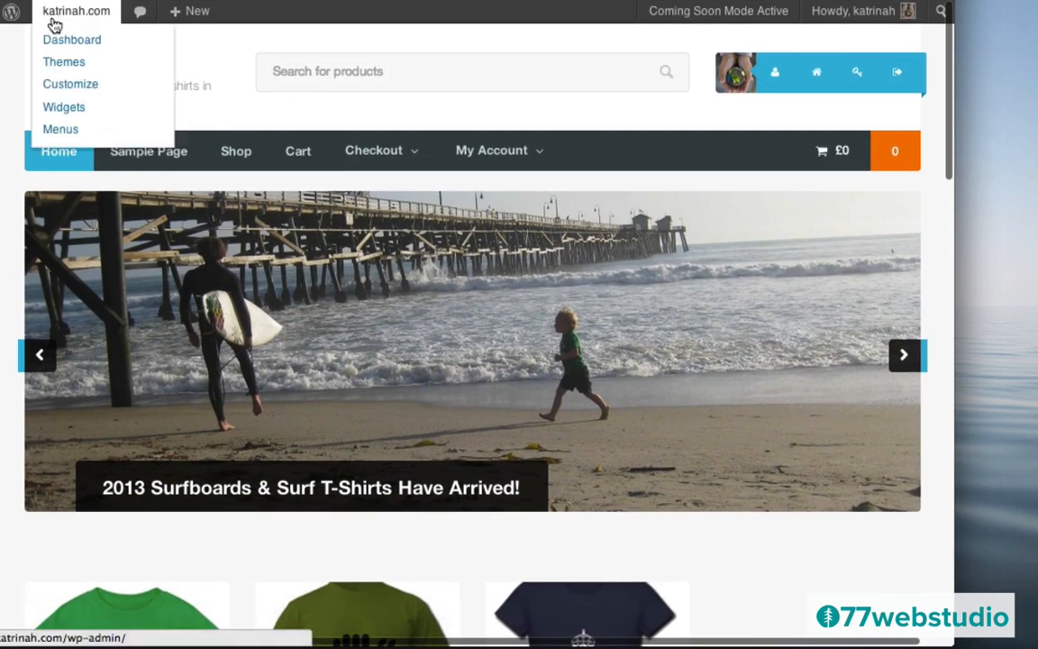
- Open the Superstore theme options from the admin dashboard
click(57, 39)
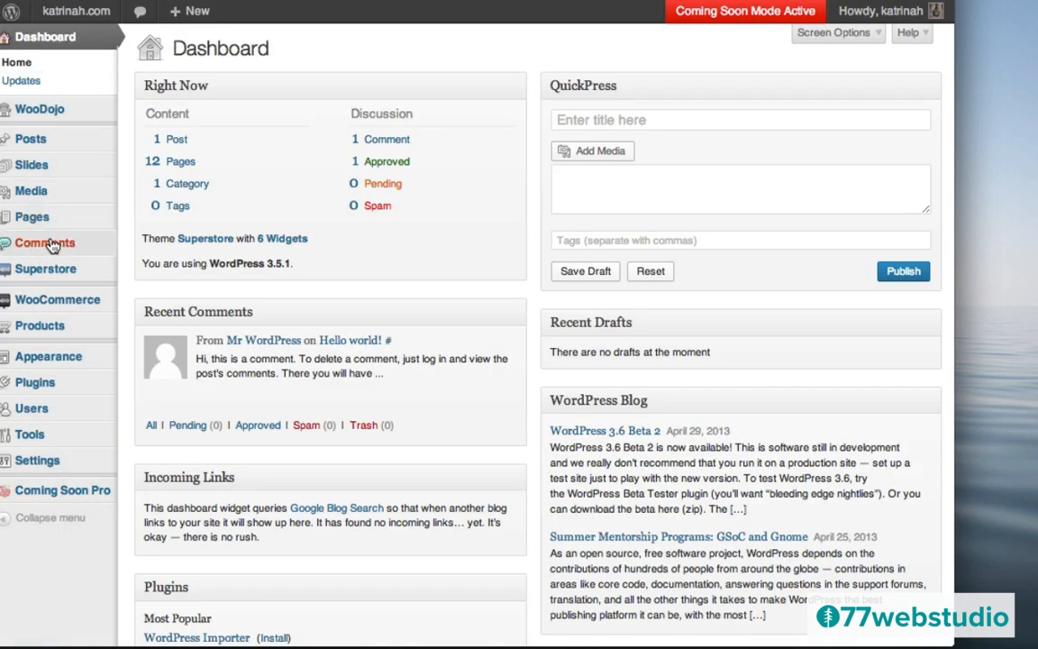
mouse_move(33, 270)
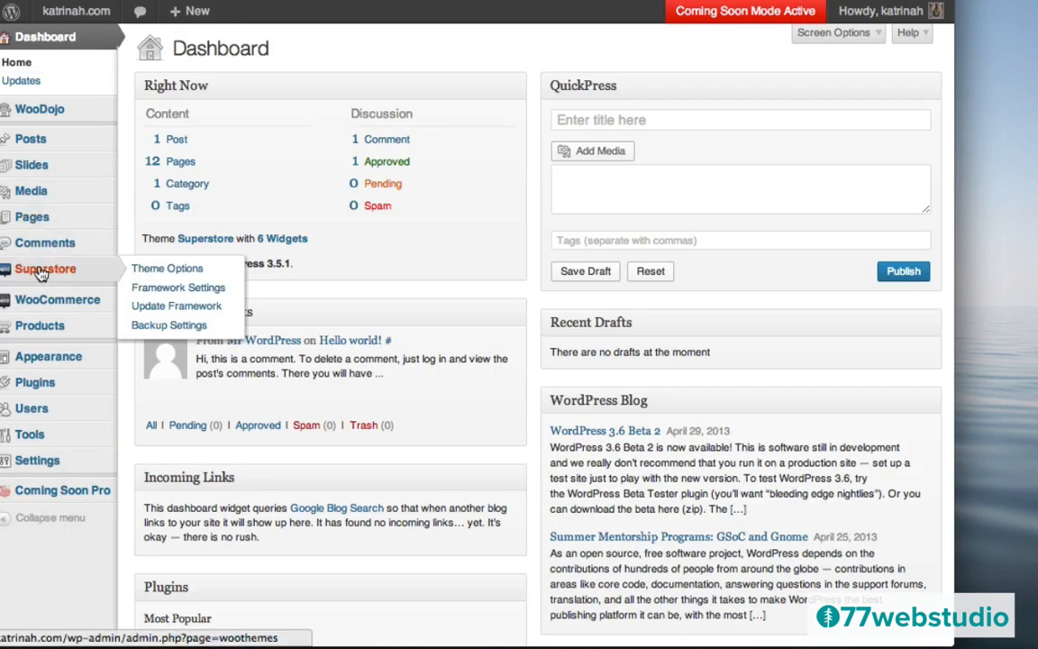
click(41, 274)
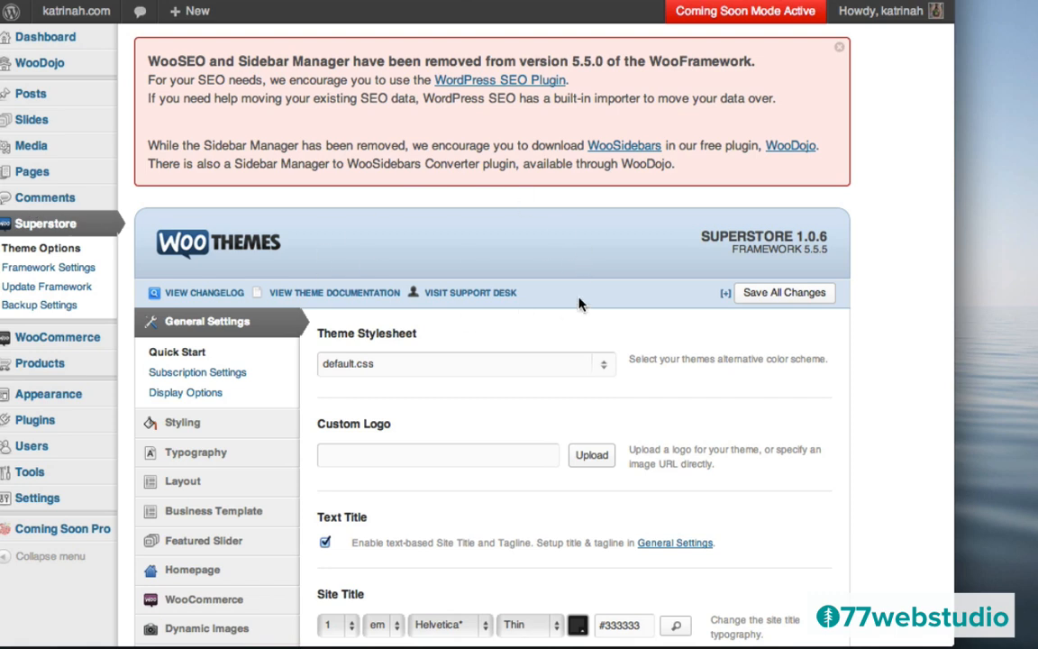
- Save Homepage > Product Categories with Number of Product Categories kept at 4
scroll(487, 379, down, 5)
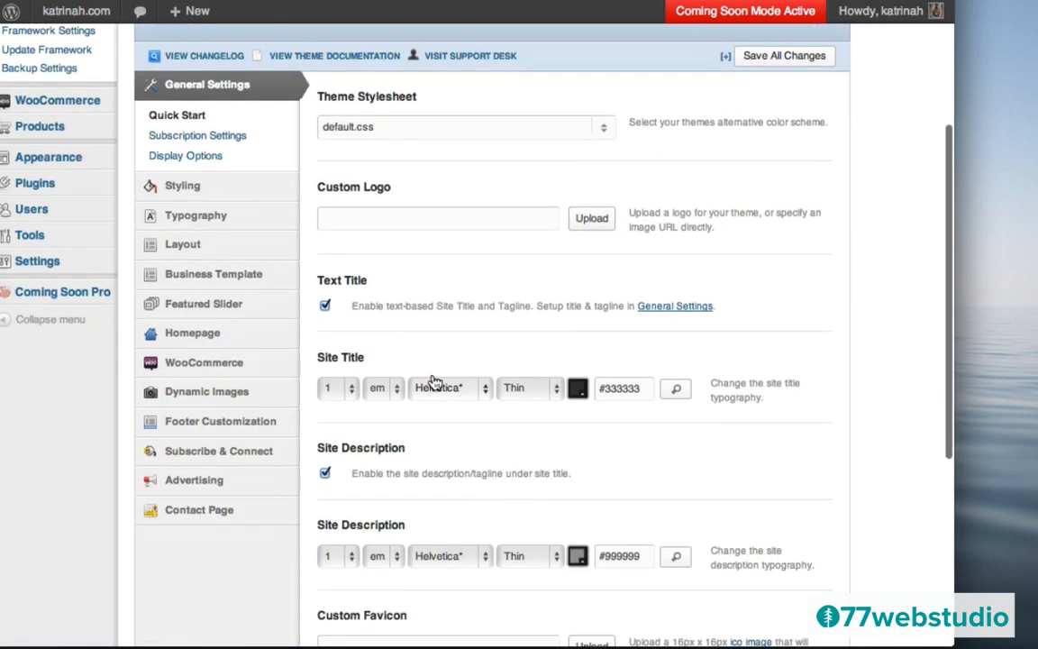
mouse_move(233, 330)
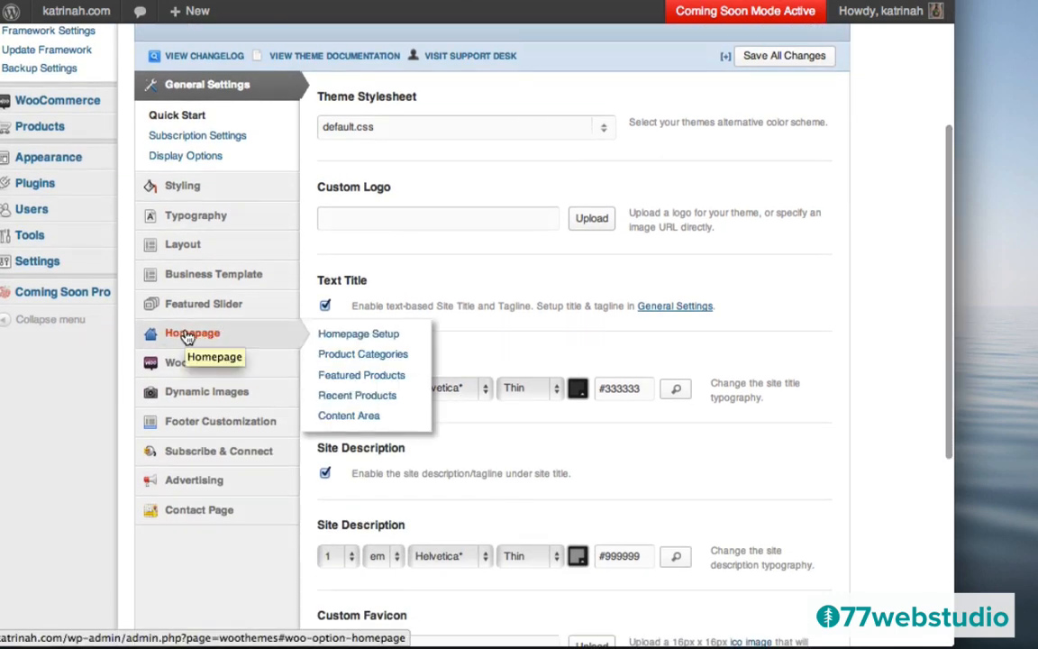
click(187, 335)
scroll(185, 338, up, 2)
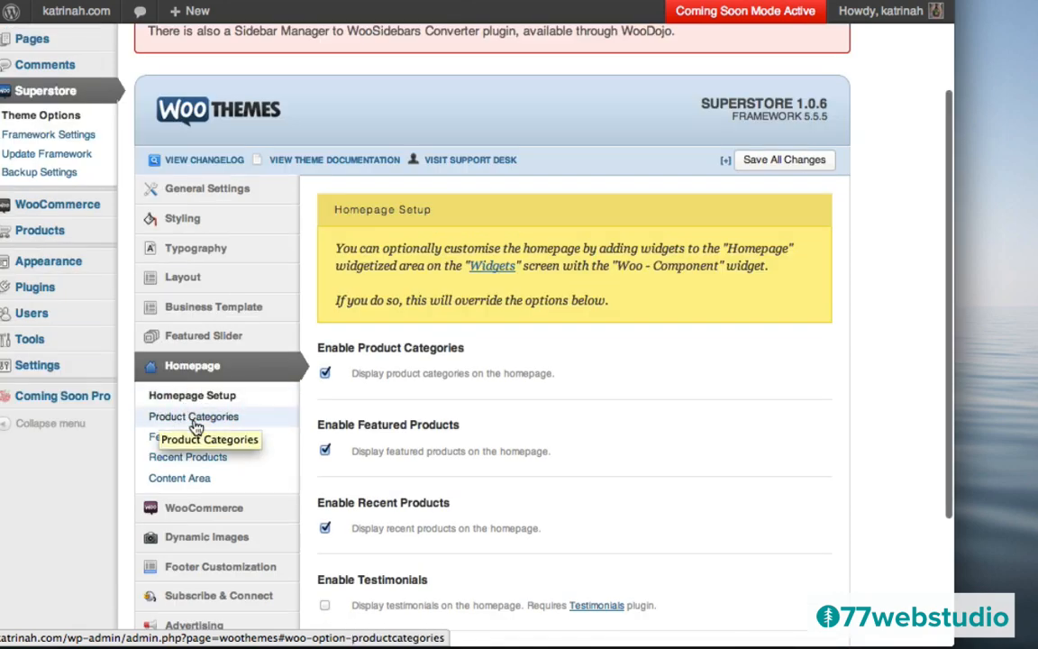
click(194, 420)
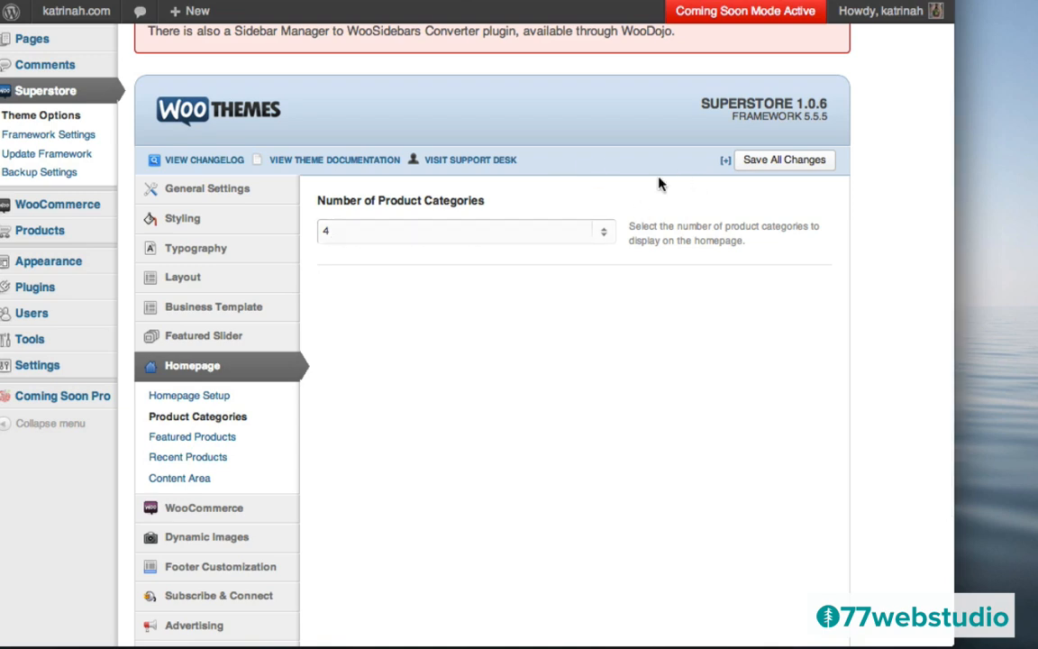
click(764, 162)
scroll(385, 288, up, 3)
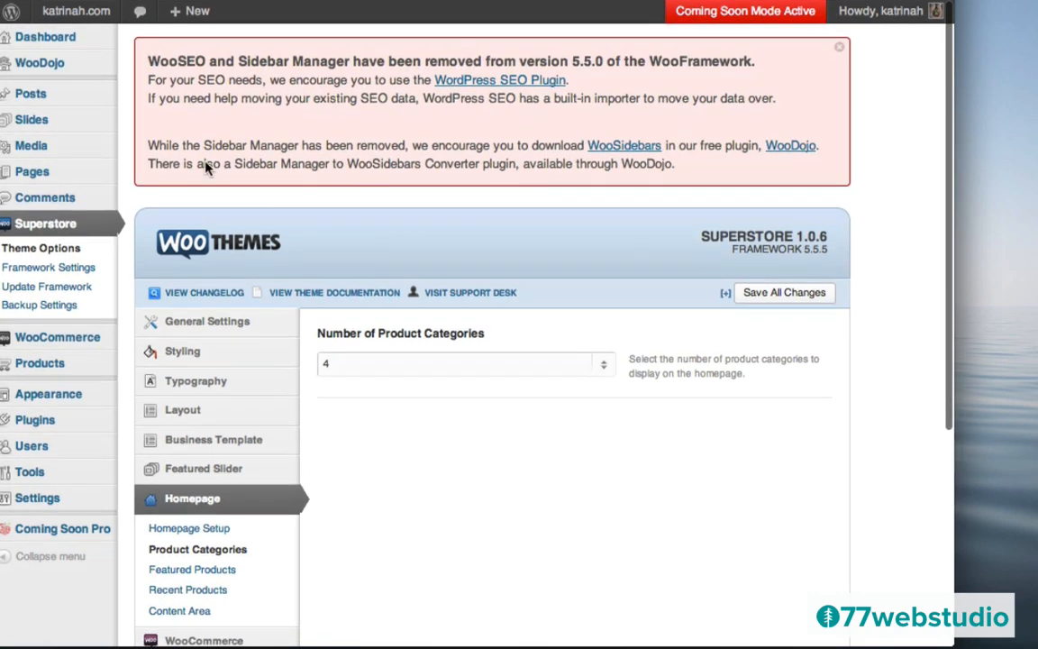
mouse_move(42, 365)
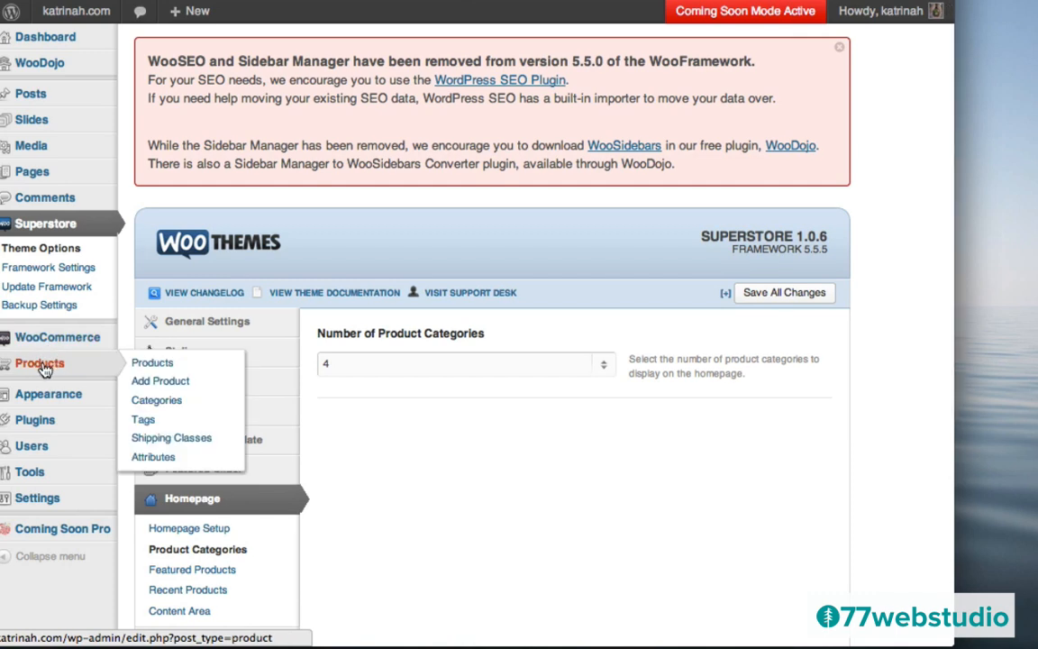
- Quick-edit Surf Sweatshirt Wideneck (For Women) to add 2013 On Sale, then sort products by date
click(44, 370)
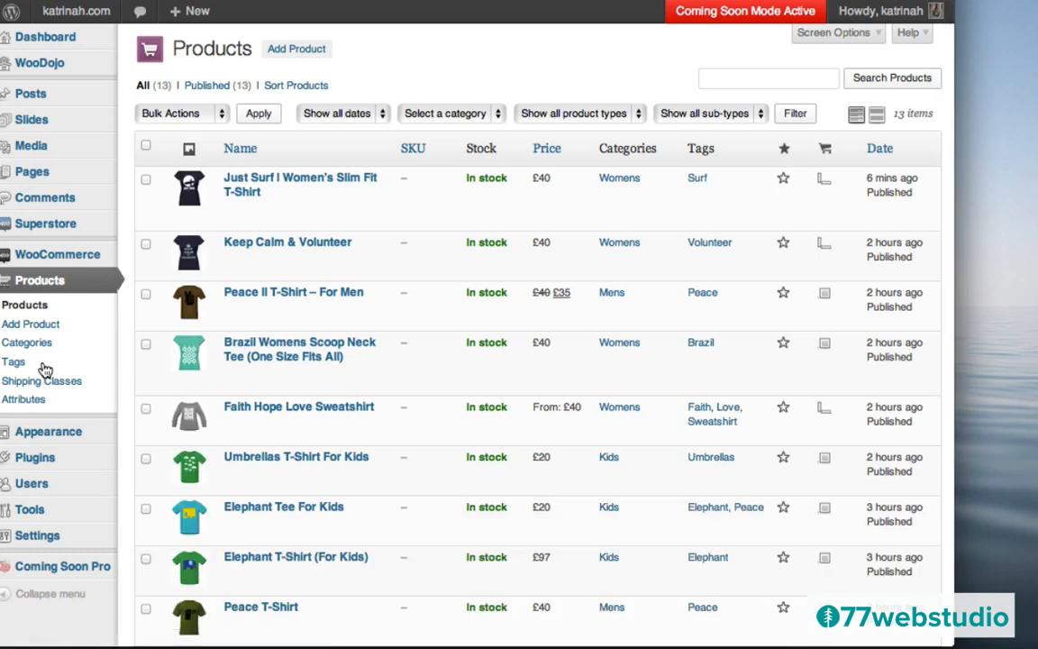
scroll(382, 295, down, 3)
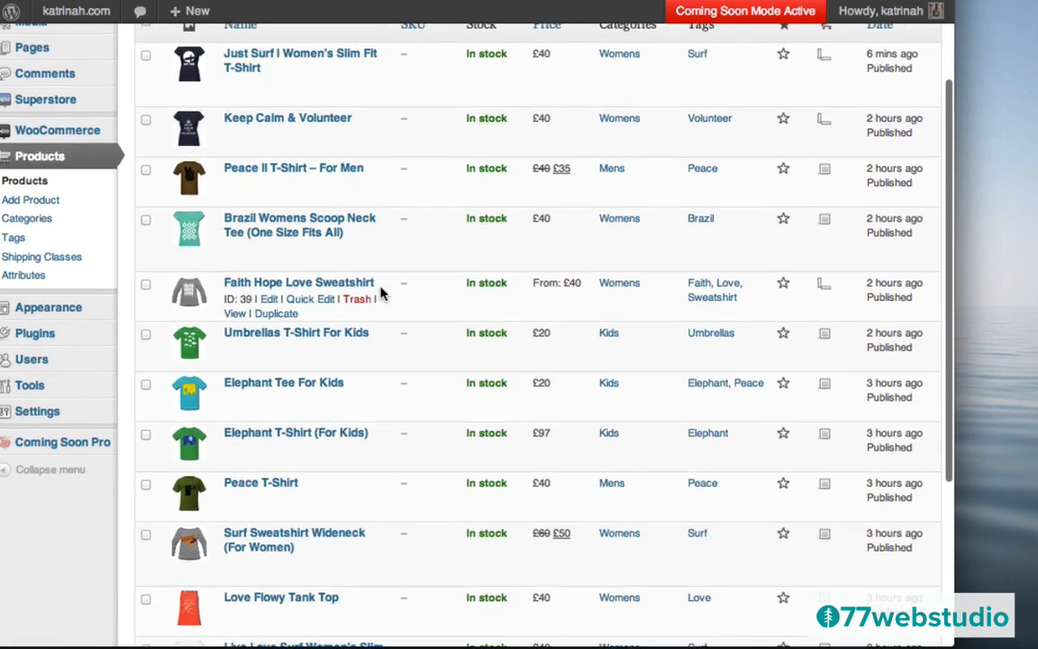
scroll(382, 295, down, 4)
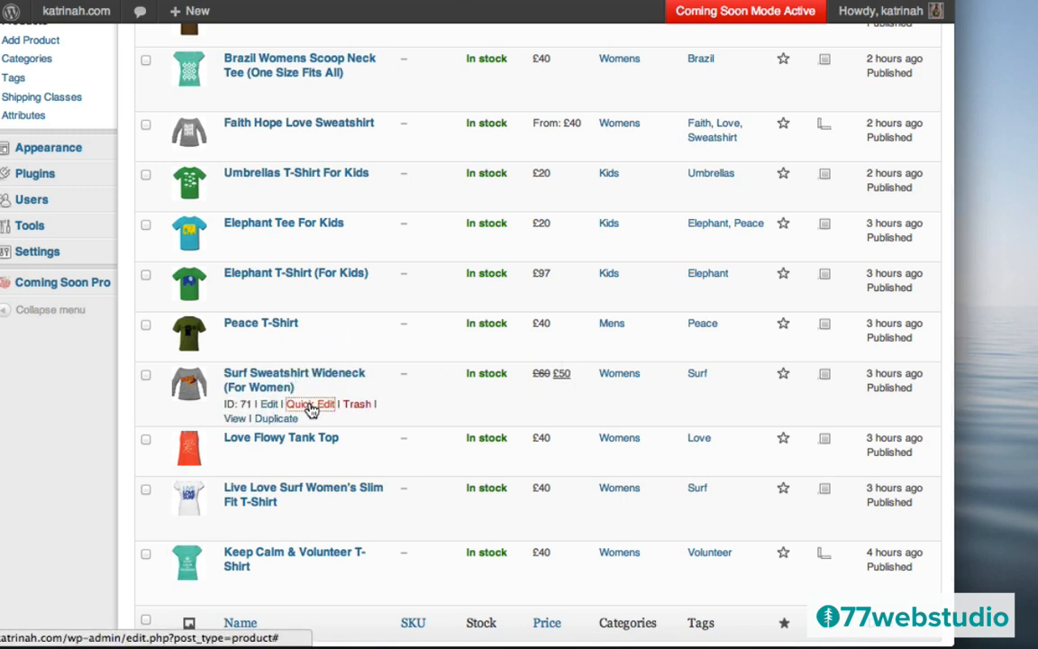
click(311, 409)
scroll(695, 479, down, 1)
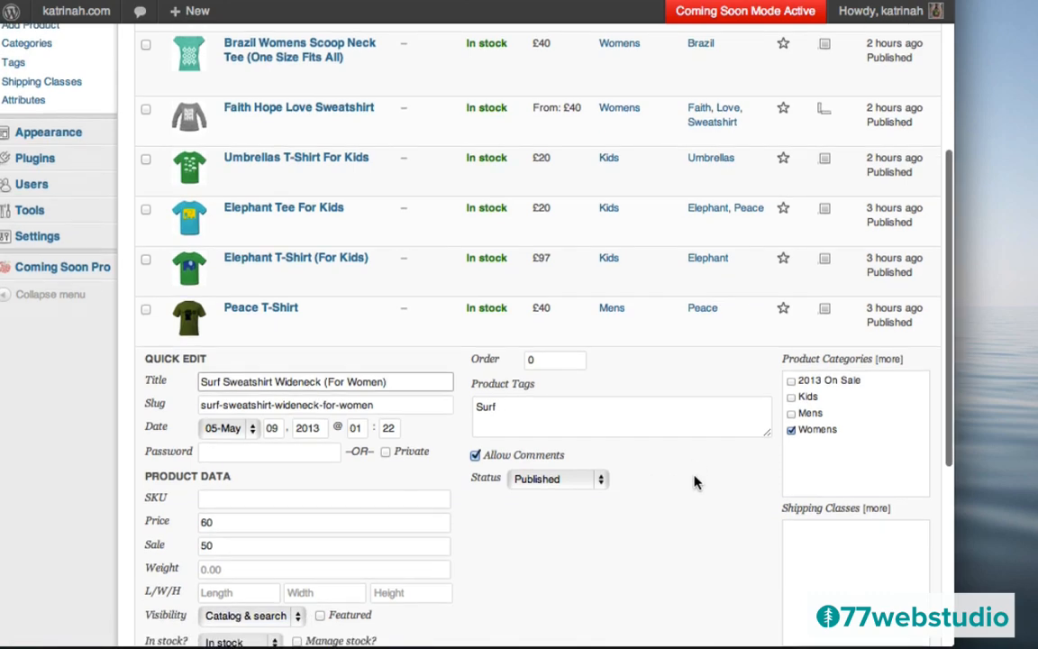
scroll(695, 482, down, 3)
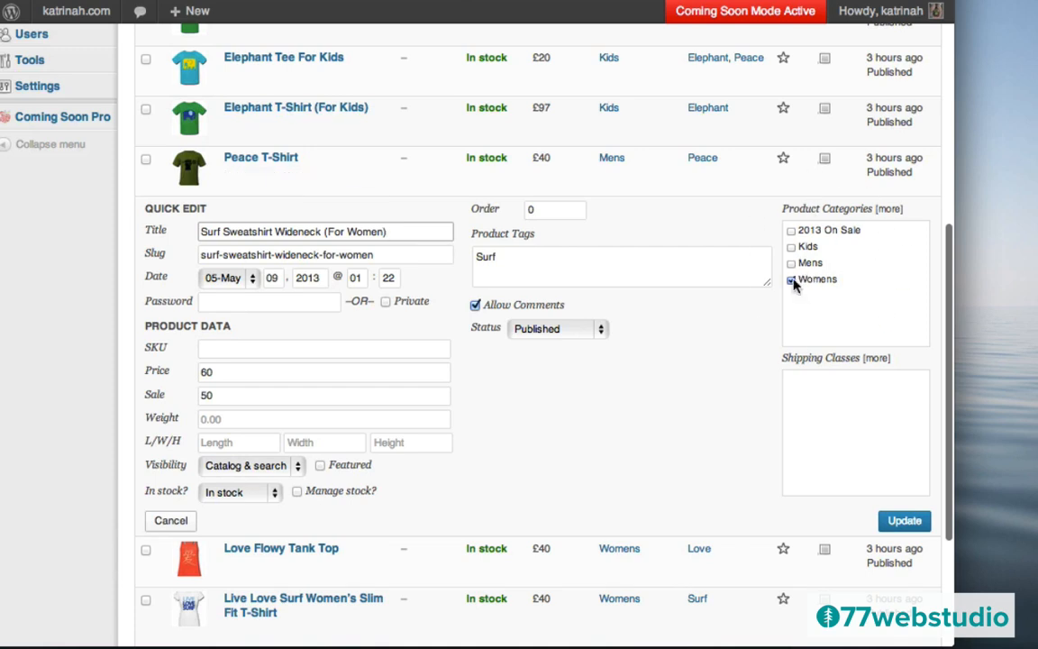
click(791, 231)
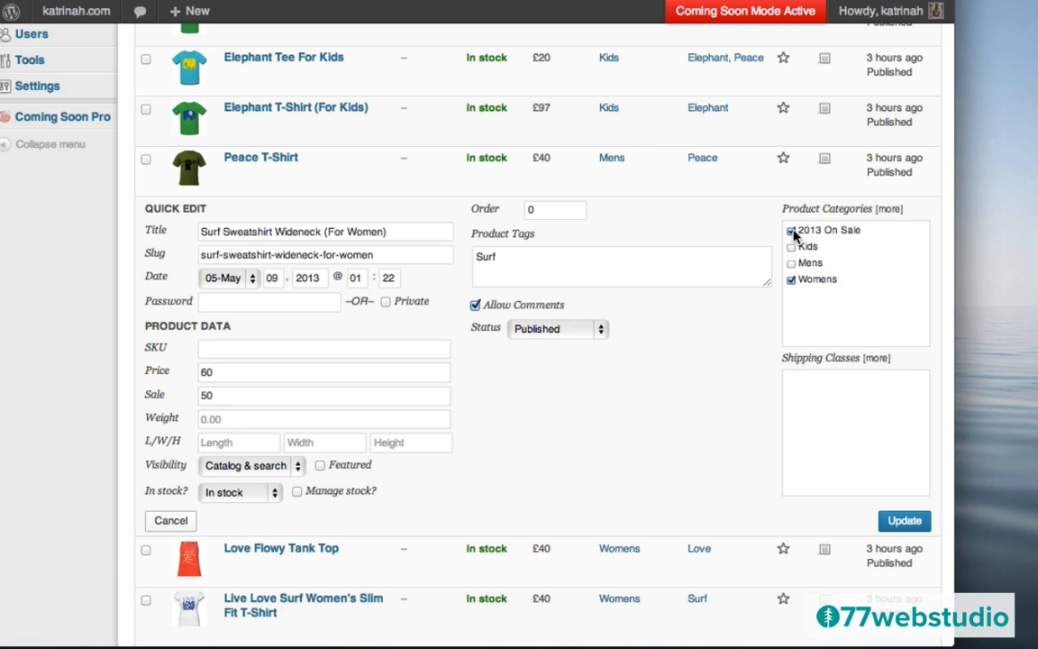
click(897, 523)
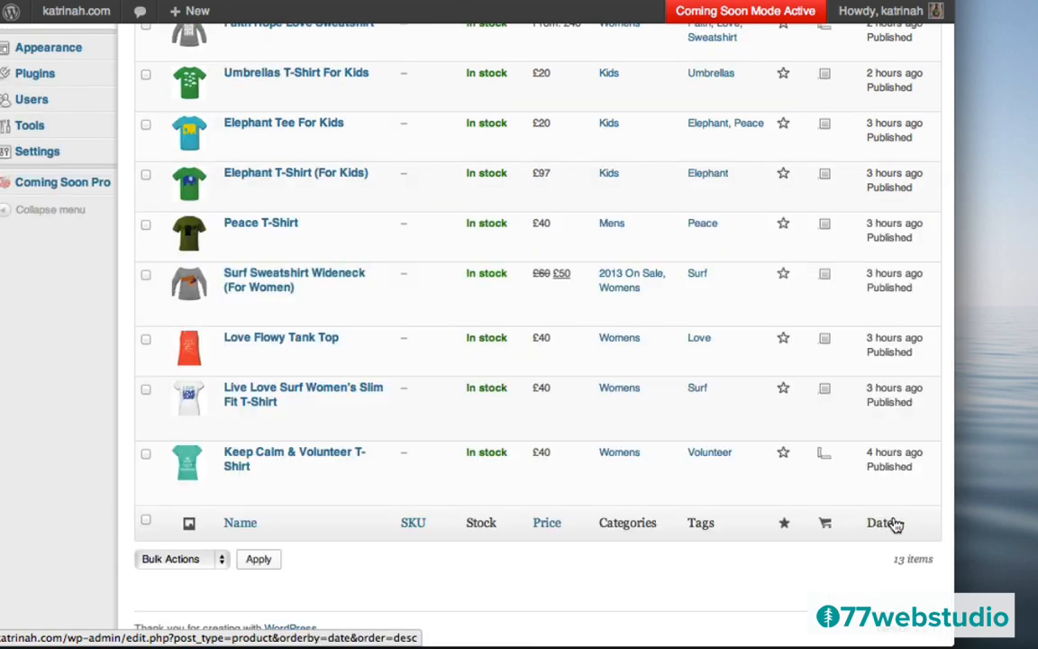
click(895, 523)
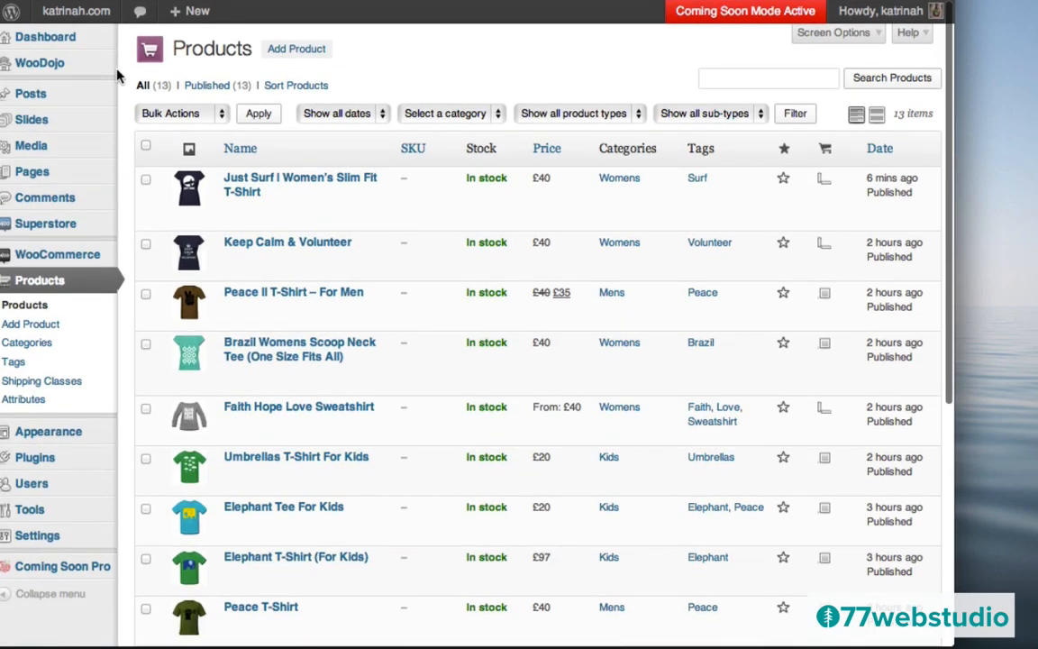
- Visit the storefront and check the four category tiles, led by 2013 On Sale, and New Products
mouse_move(52, 9)
click(76, 41)
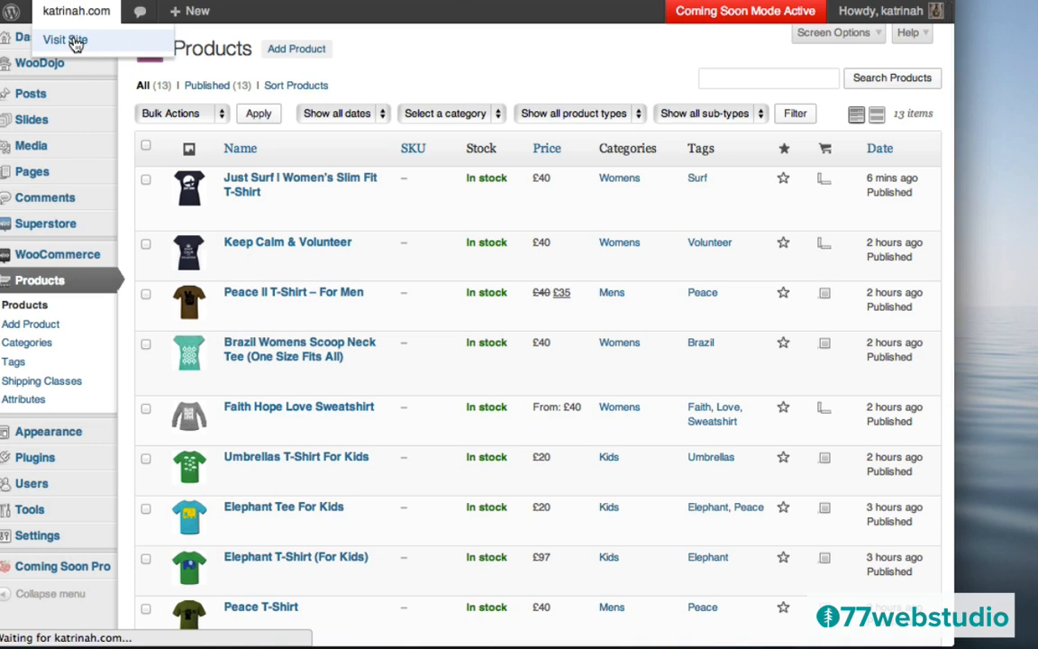
scroll(424, 394, down, 5)
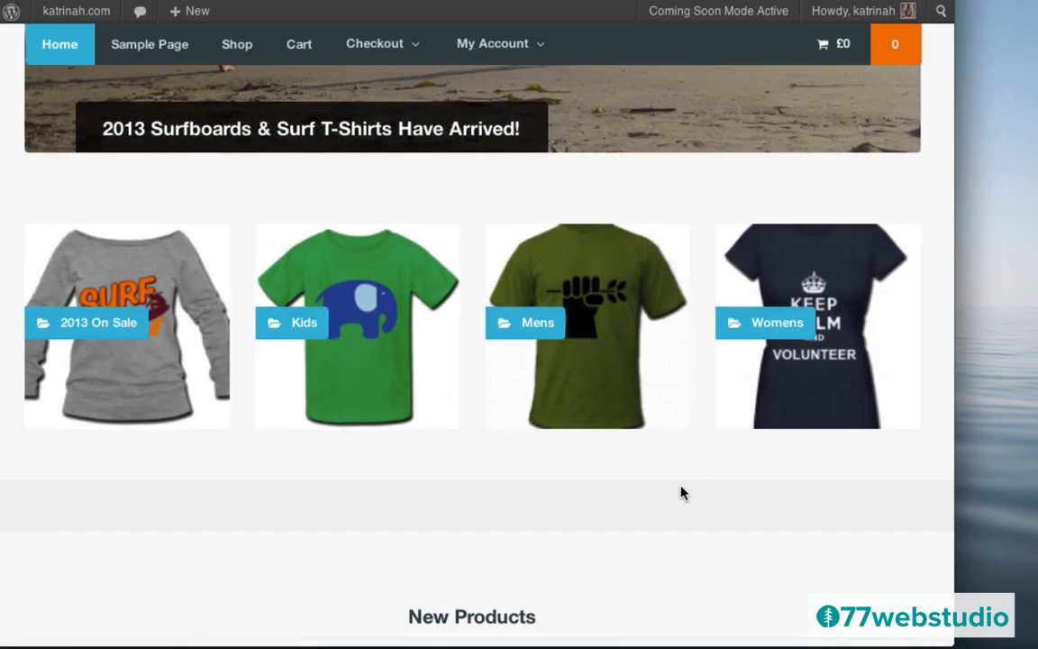
scroll(681, 491, down, 3)
scroll(681, 491, down, 3)
scroll(683, 493, up, 2)
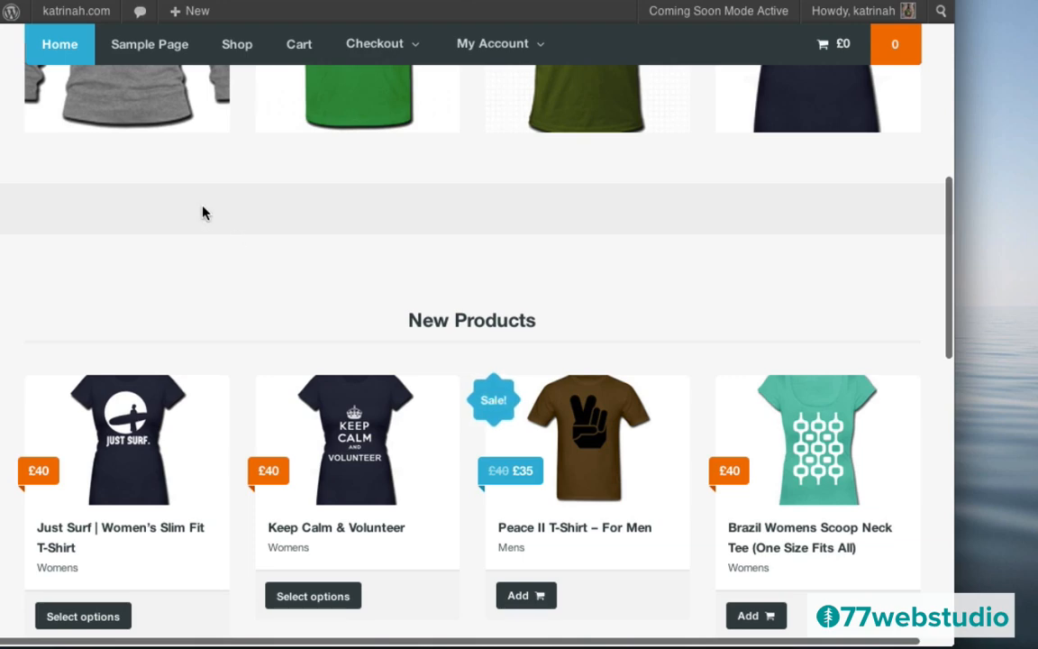
scroll(322, 221, up, 5)
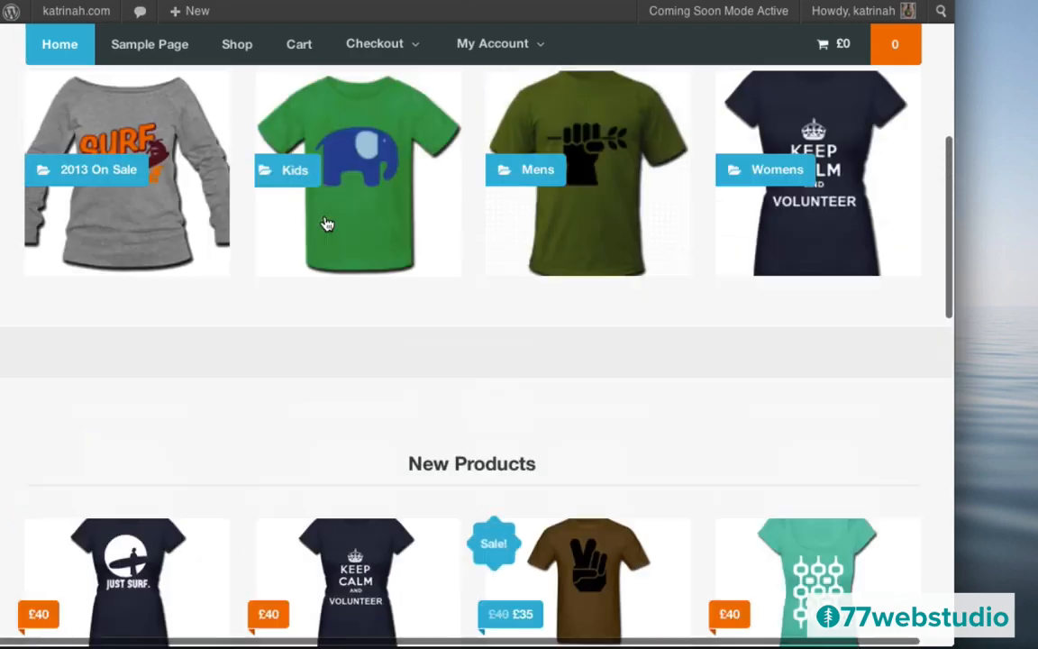
scroll(324, 221, up, 1)
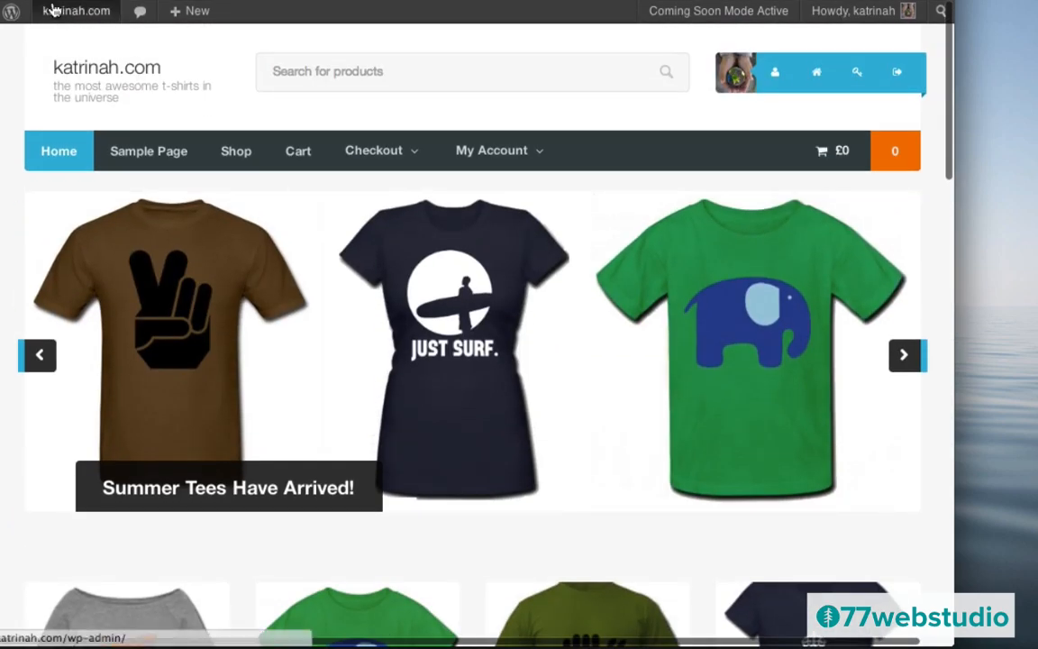
- Open All Products and mark the Just Surf t-shirt as featured via Quick Edit
mouse_move(62, 19)
click(58, 41)
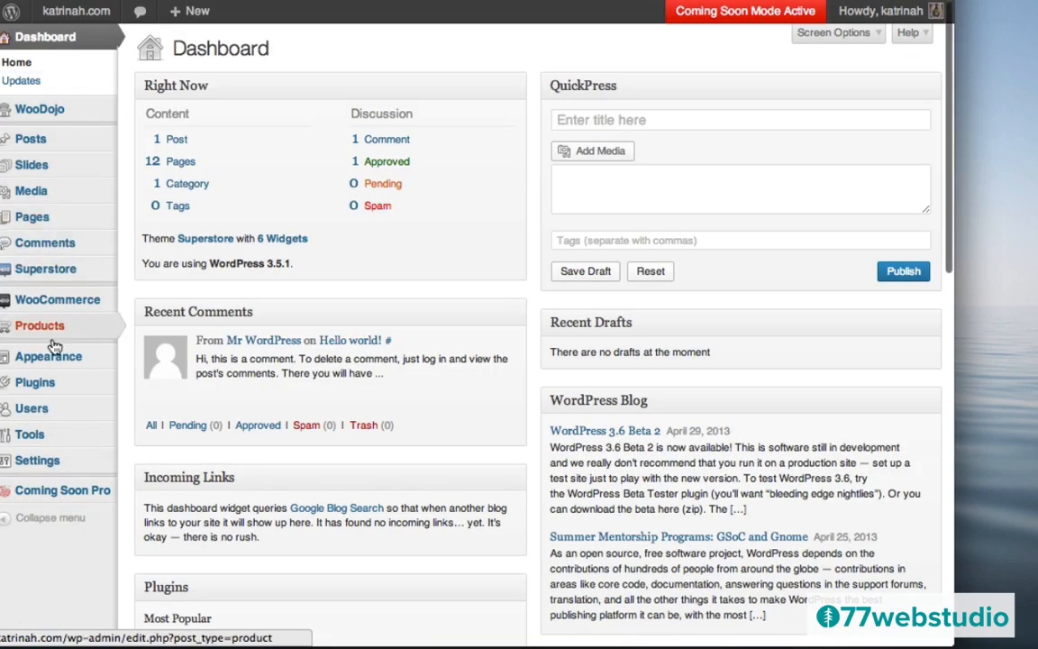
mouse_move(47, 329)
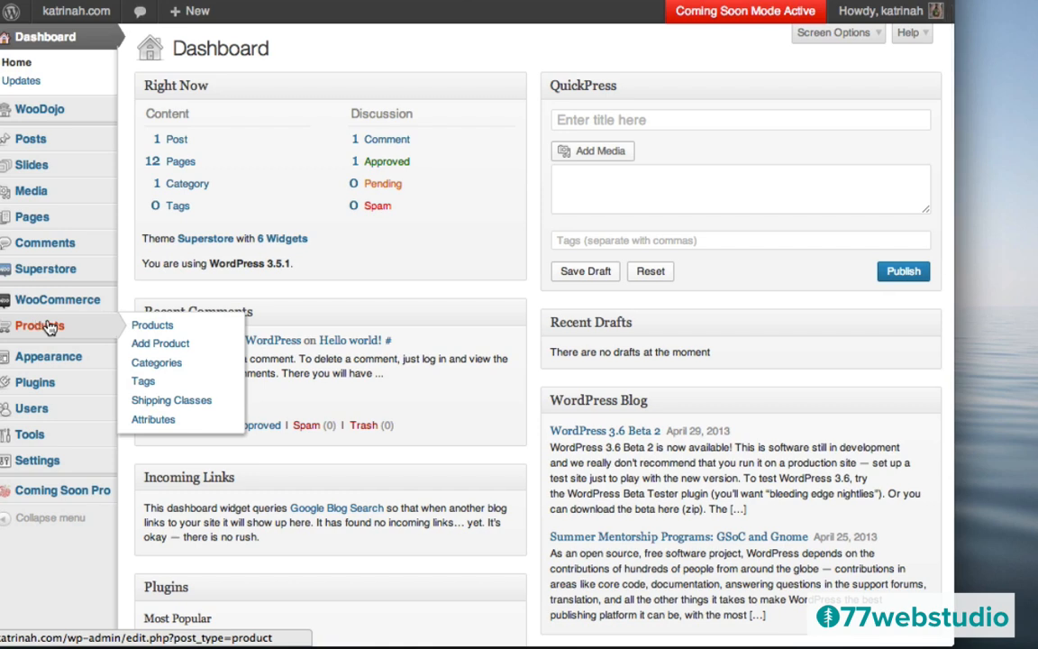
click(49, 328)
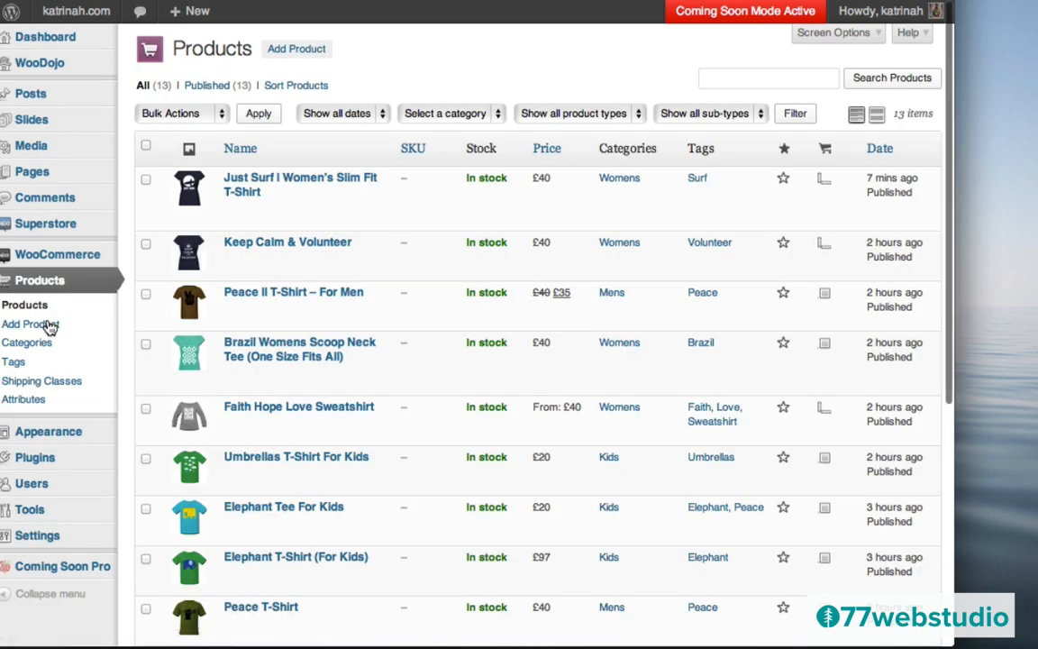
mouse_move(363, 270)
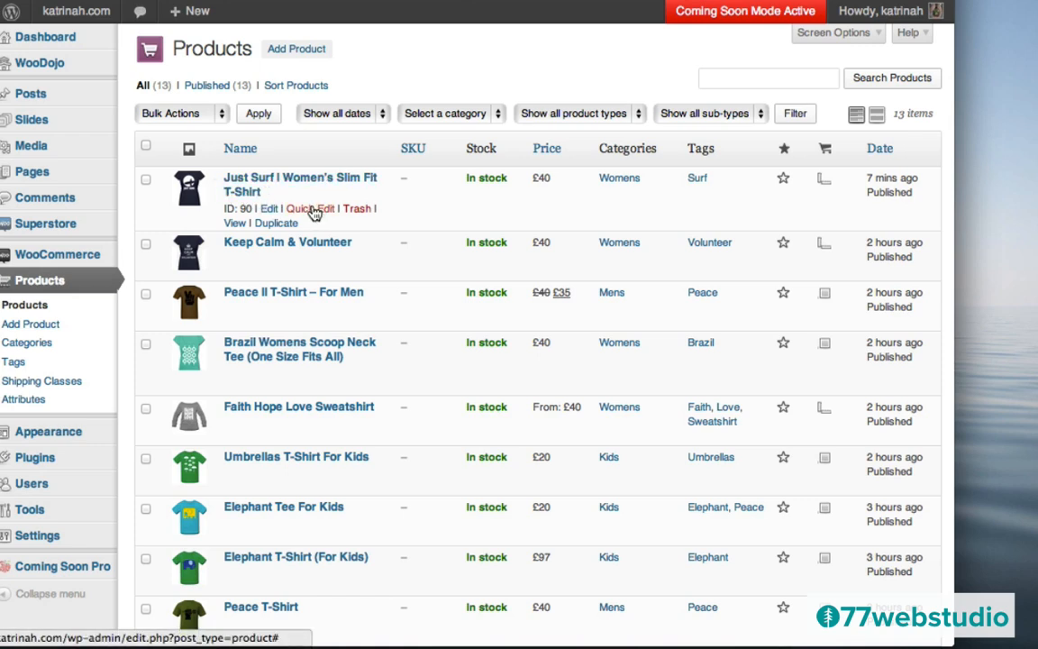
click(315, 211)
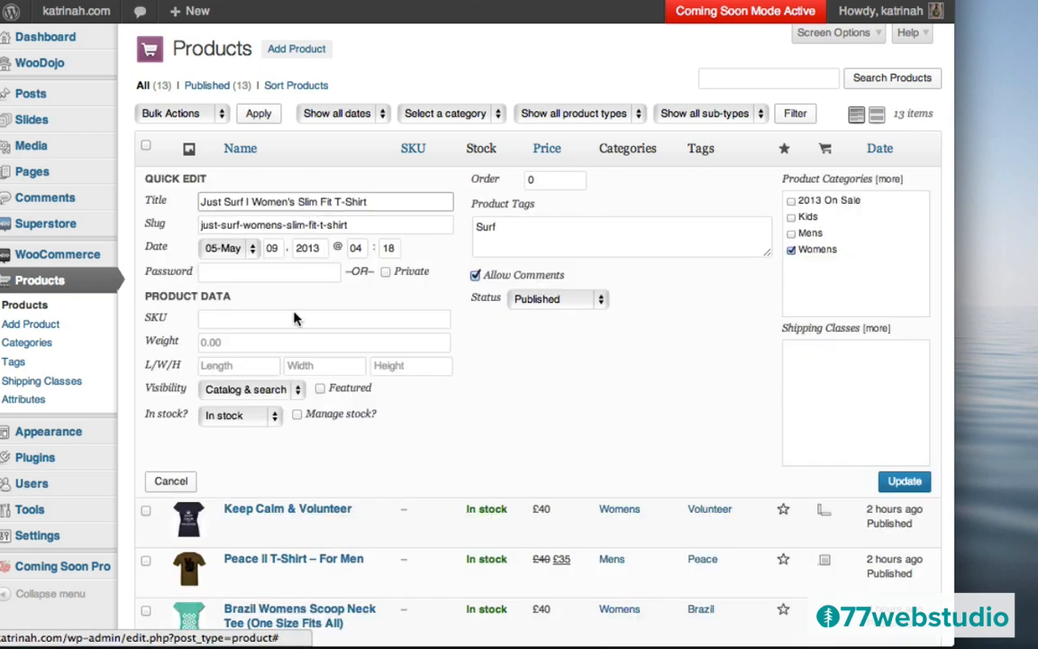
click(320, 389)
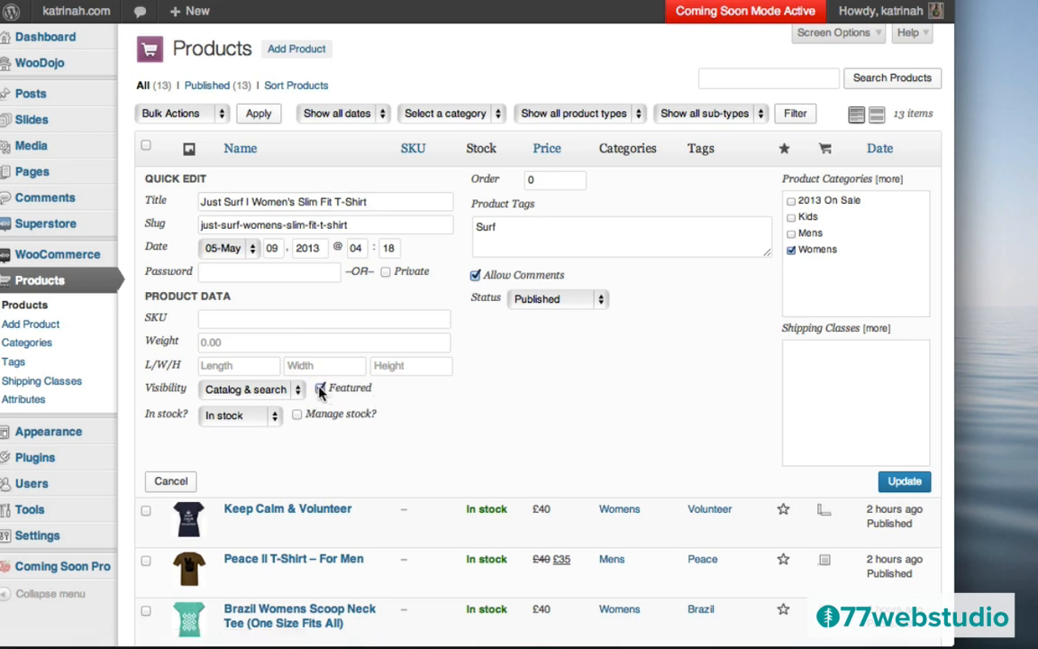
click(899, 482)
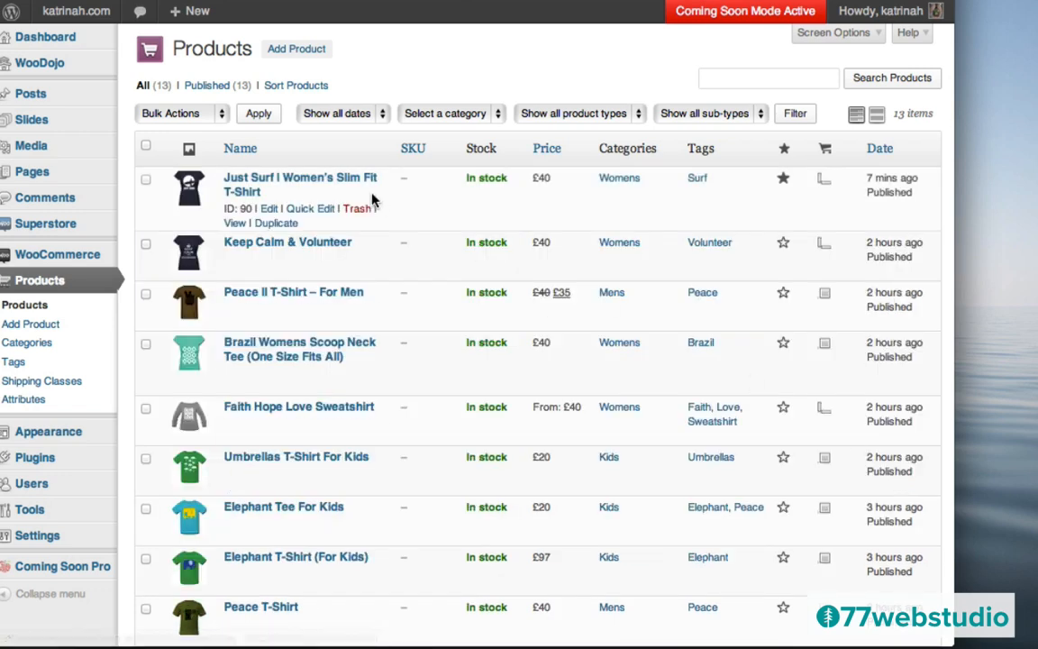
- Mark Keep Calm & Volunteer as featured and save it
mouse_move(265, 277)
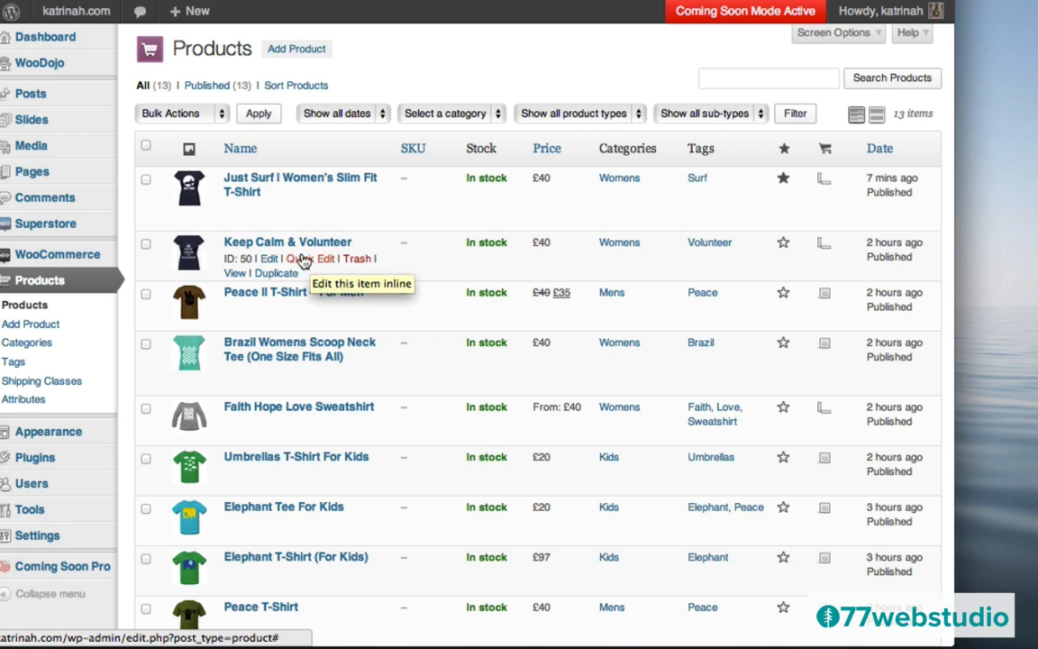
click(300, 259)
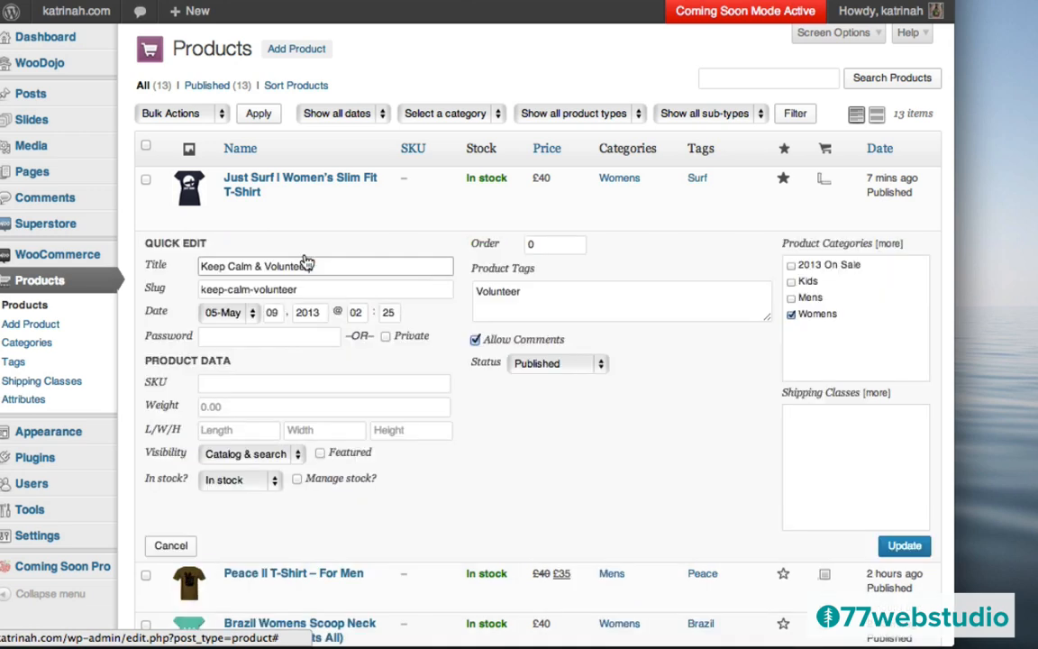
click(320, 454)
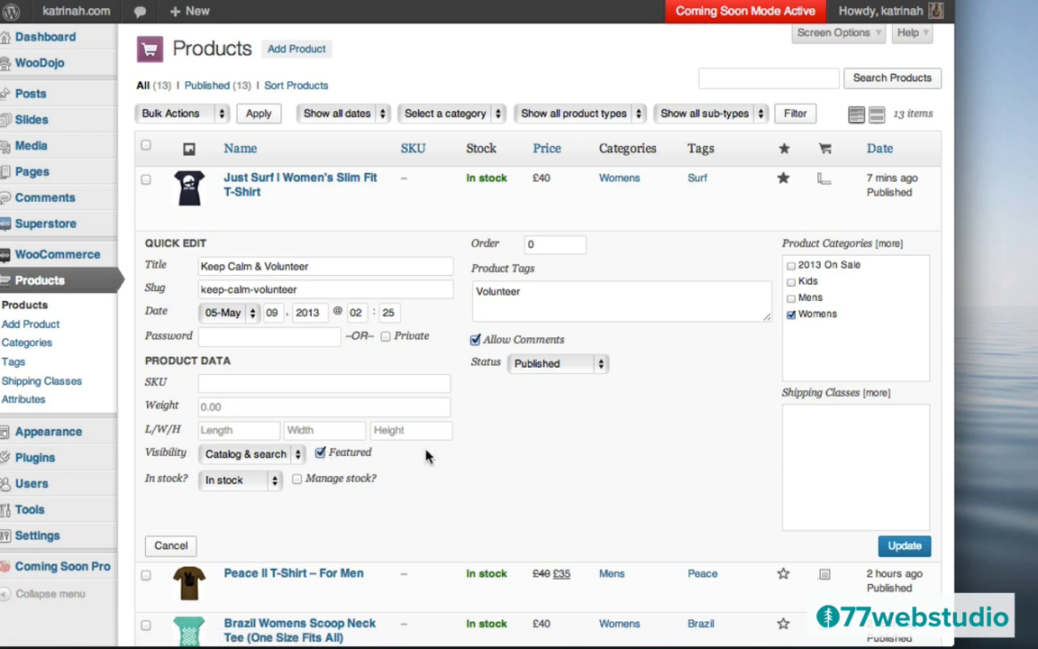
click(900, 547)
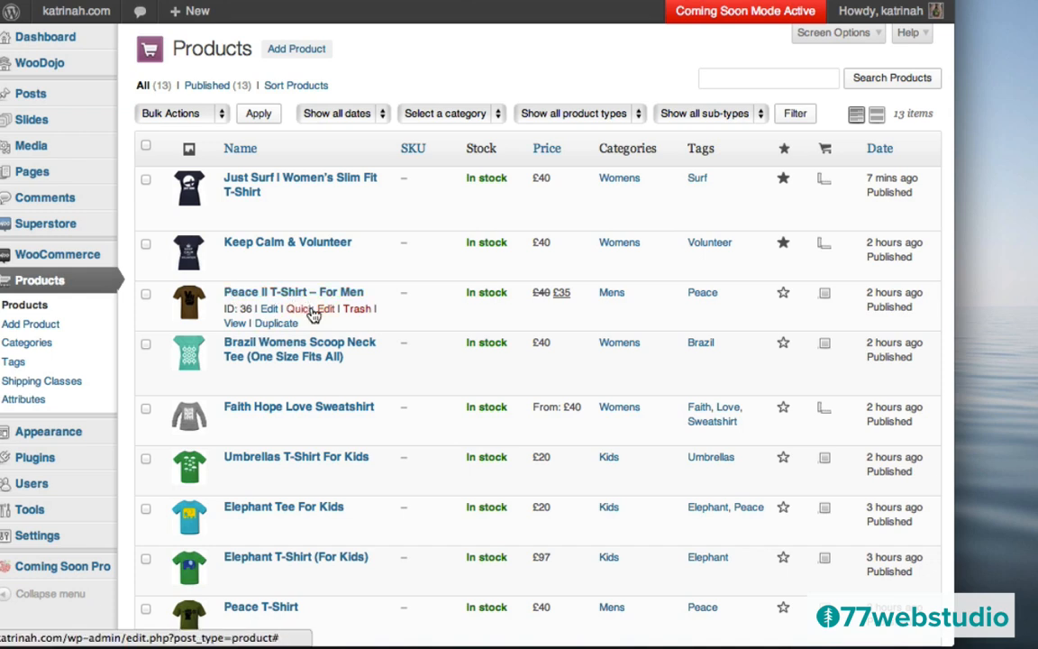
- Tick Featured for Peace II T-Shirt – For Men and the Brazil Womens Scoop Neck Tee
click(312, 311)
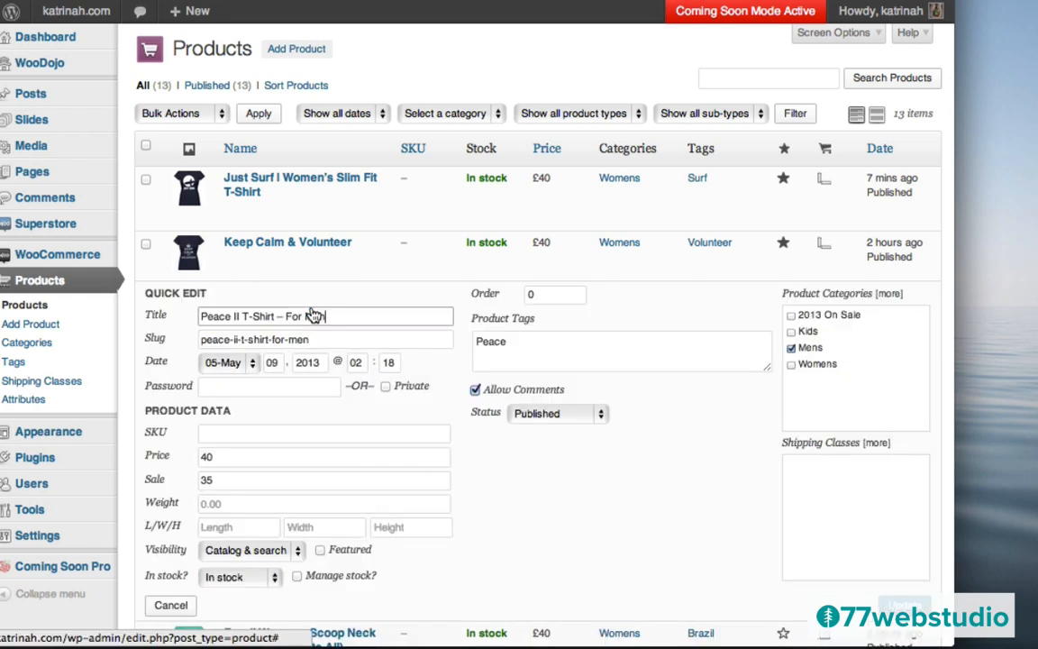
click(320, 550)
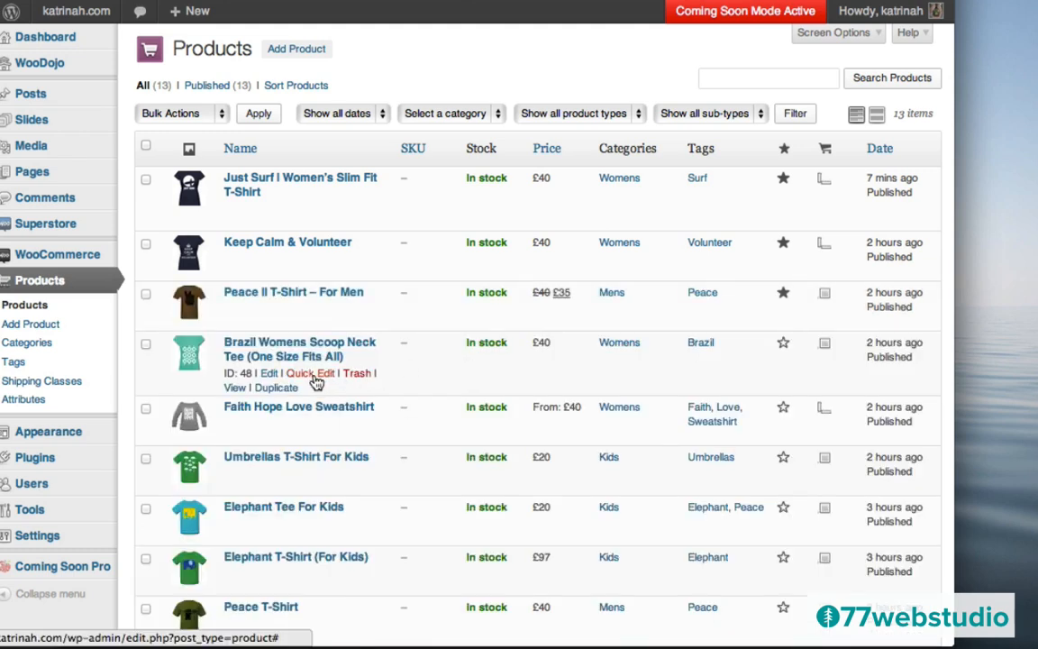
click(303, 383)
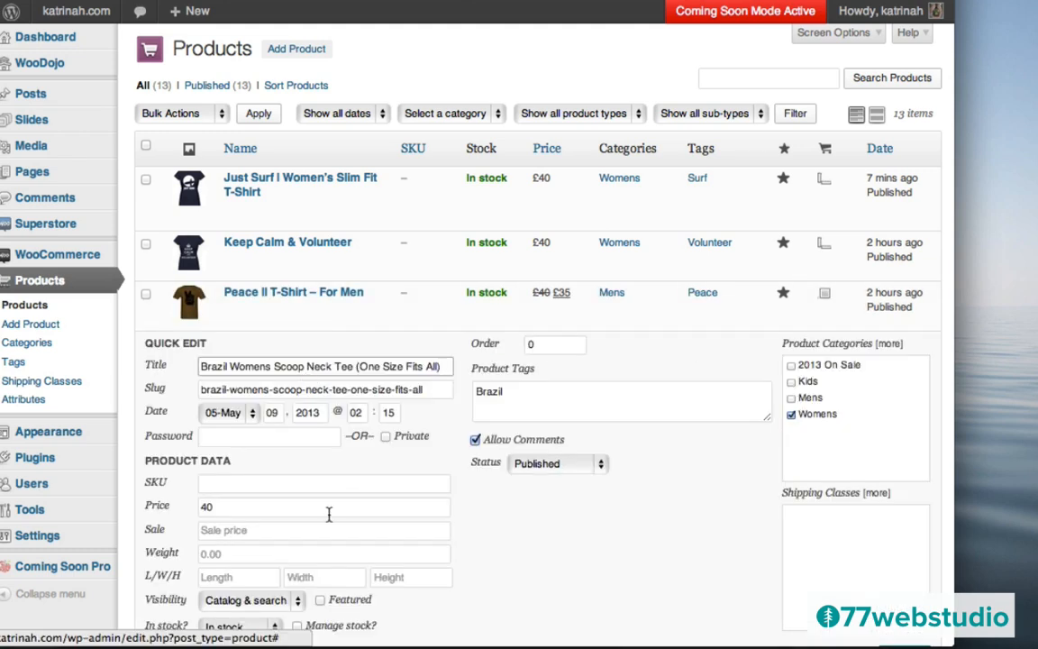
click(321, 601)
scroll(702, 463, down, 5)
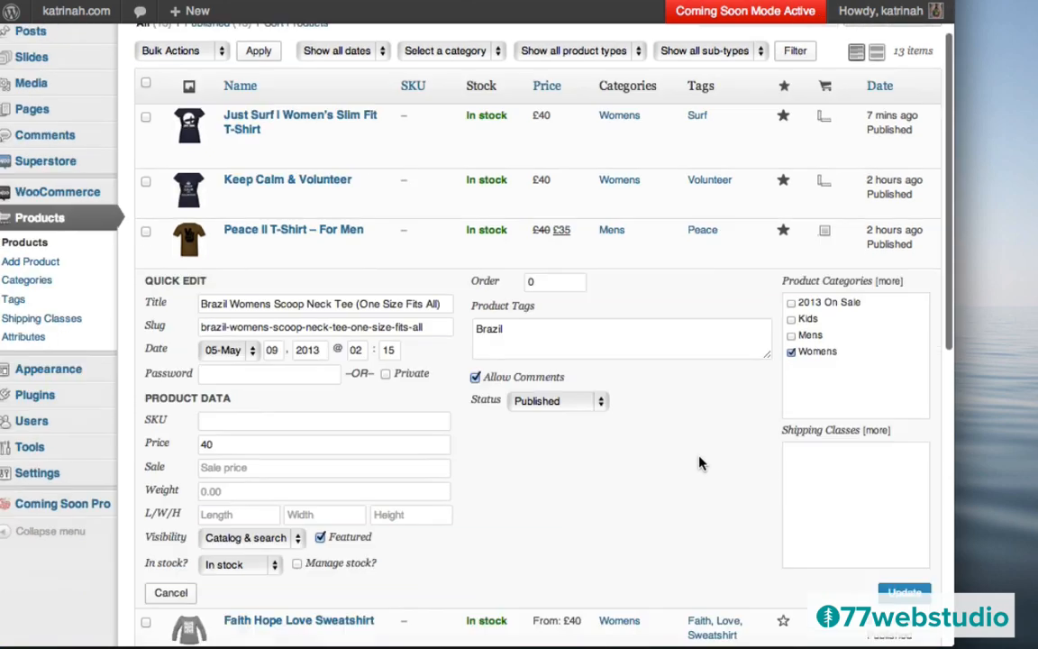
click(905, 462)
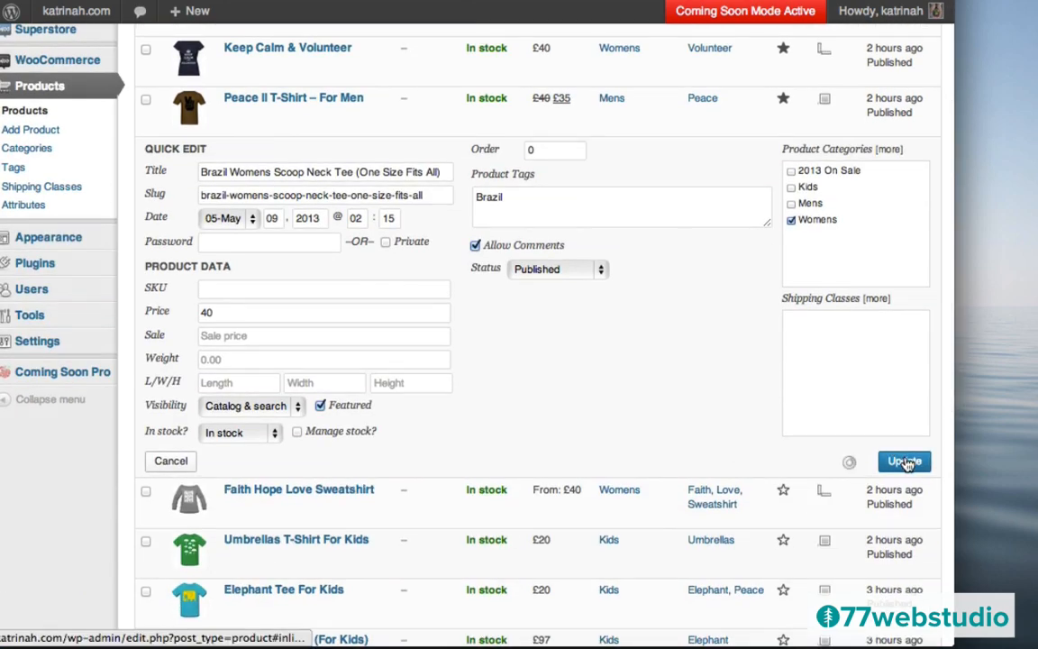
scroll(403, 246, up, 5)
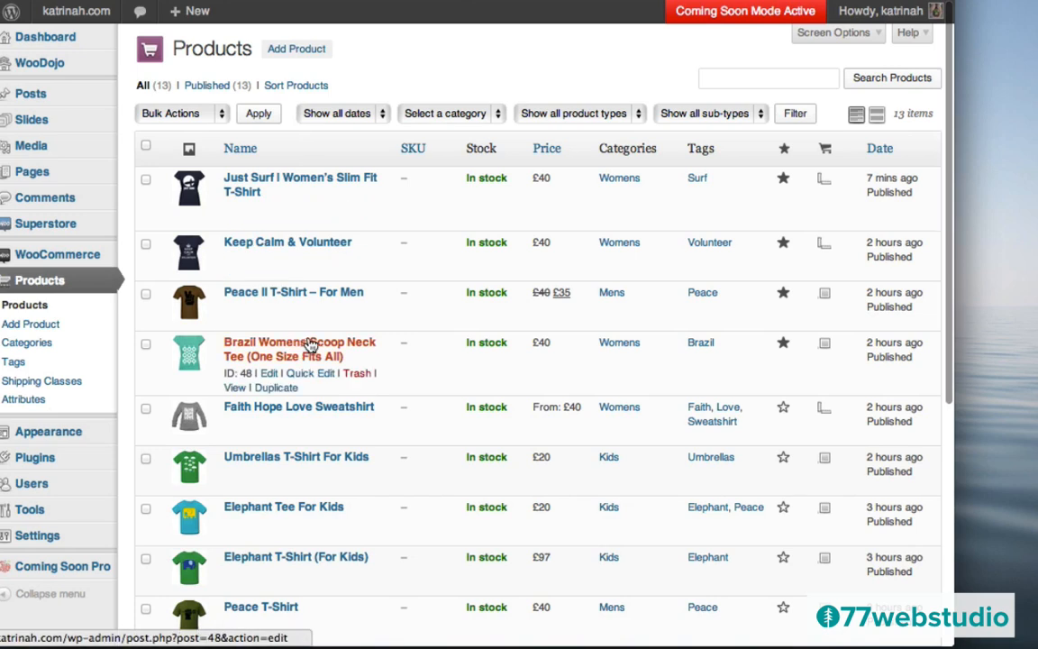
mouse_move(72, 22)
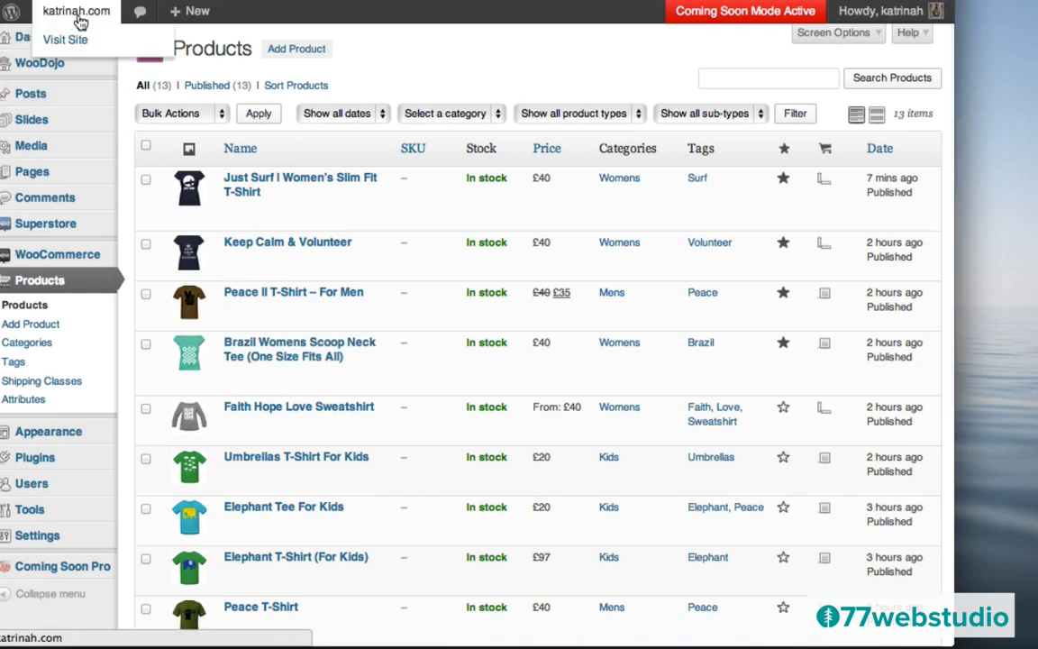
- Visit the live storefront and scroll through its featured tees and the Hello world post
click(69, 40)
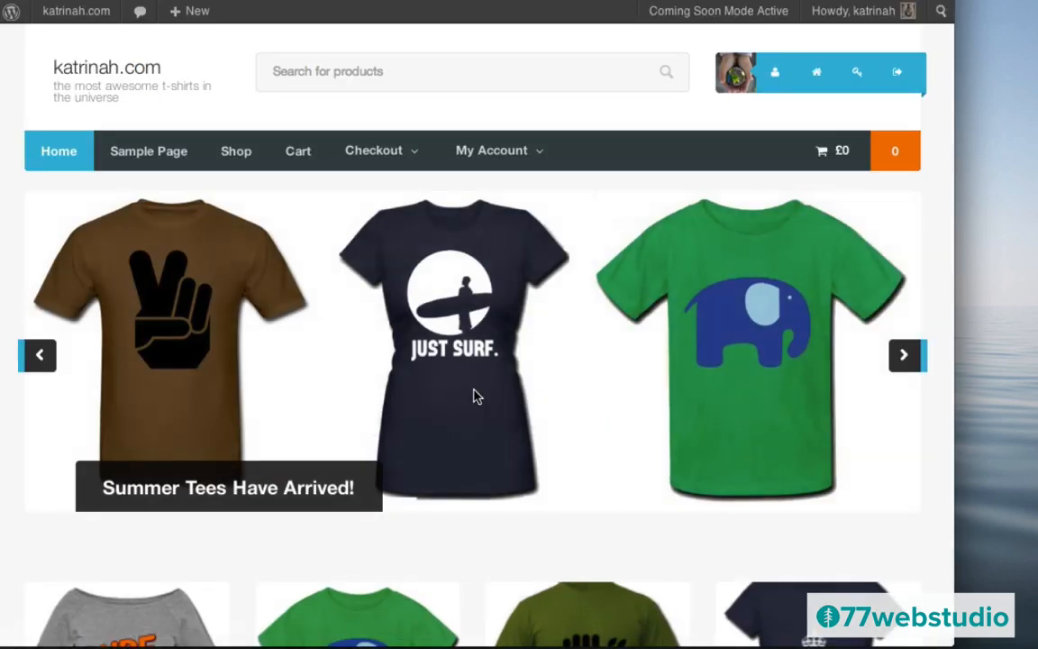
scroll(484, 410, down, 5)
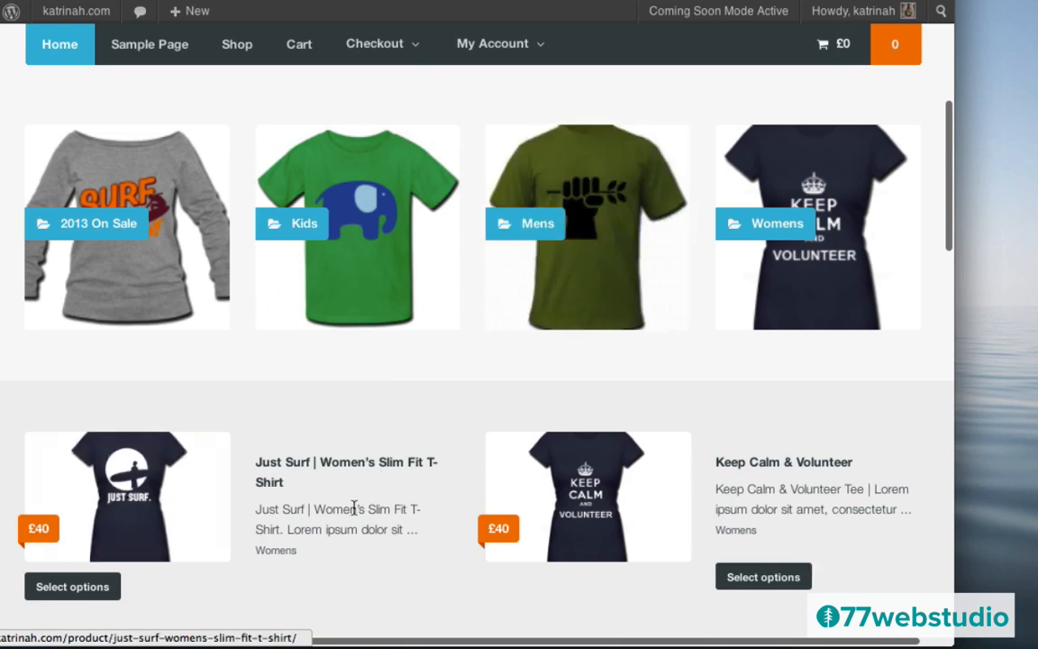
scroll(354, 506, down, 3)
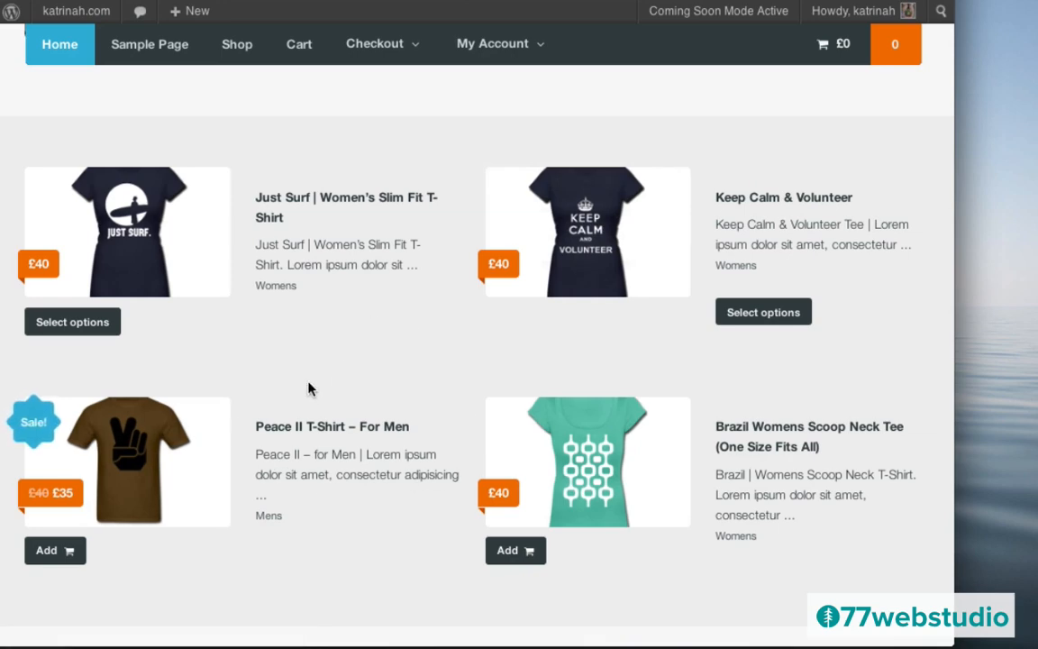
scroll(309, 388, down, 5)
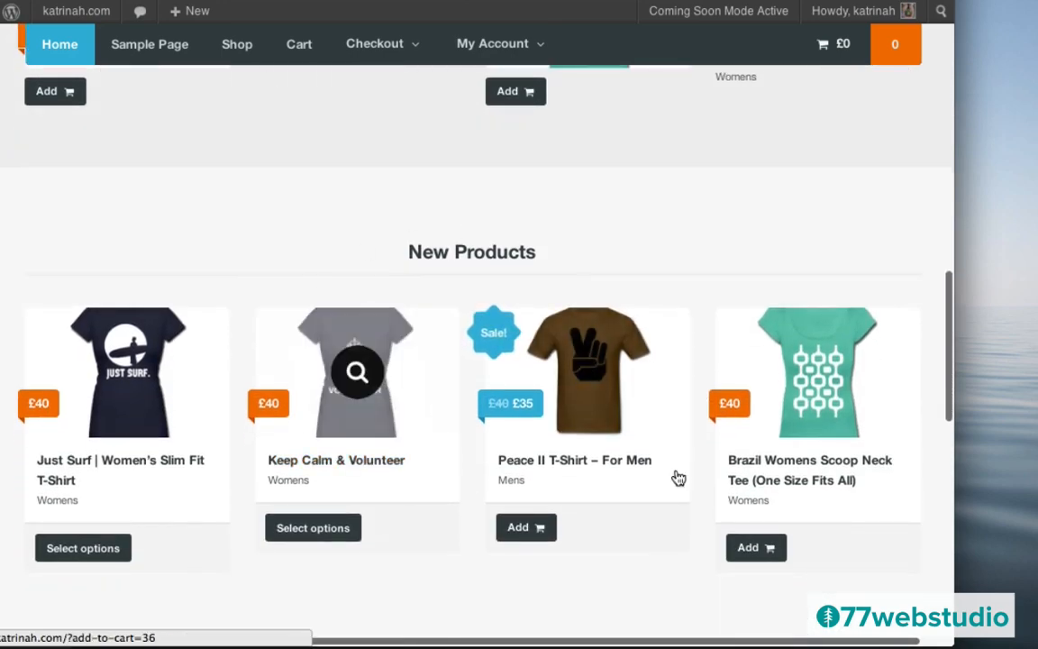
scroll(459, 423, down, 5)
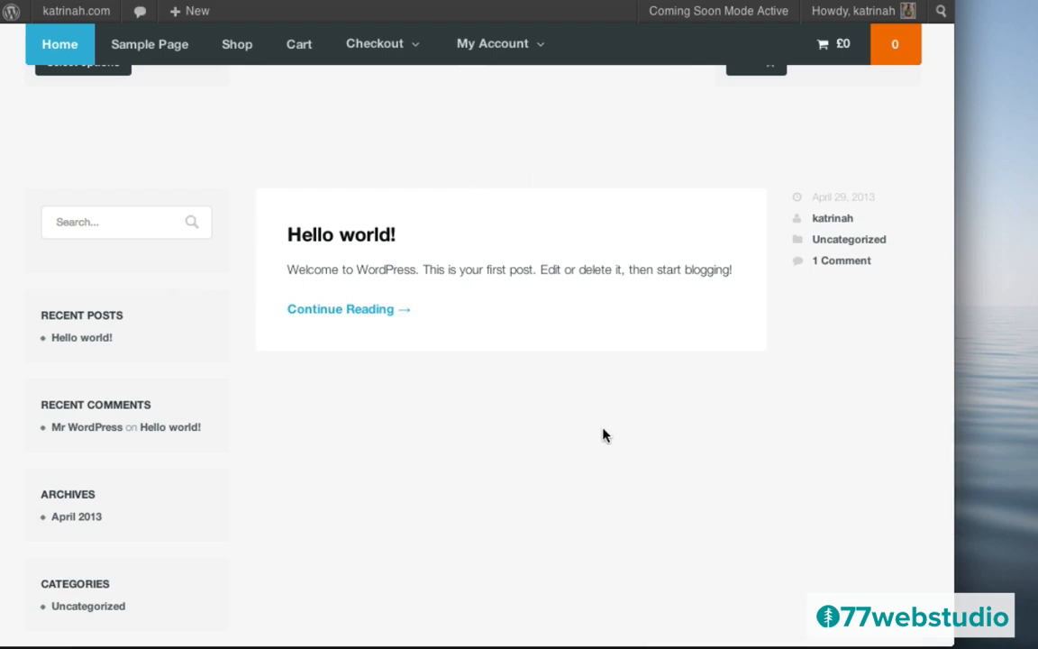
scroll(548, 438, down, 3)
scroll(550, 440, up, 3)
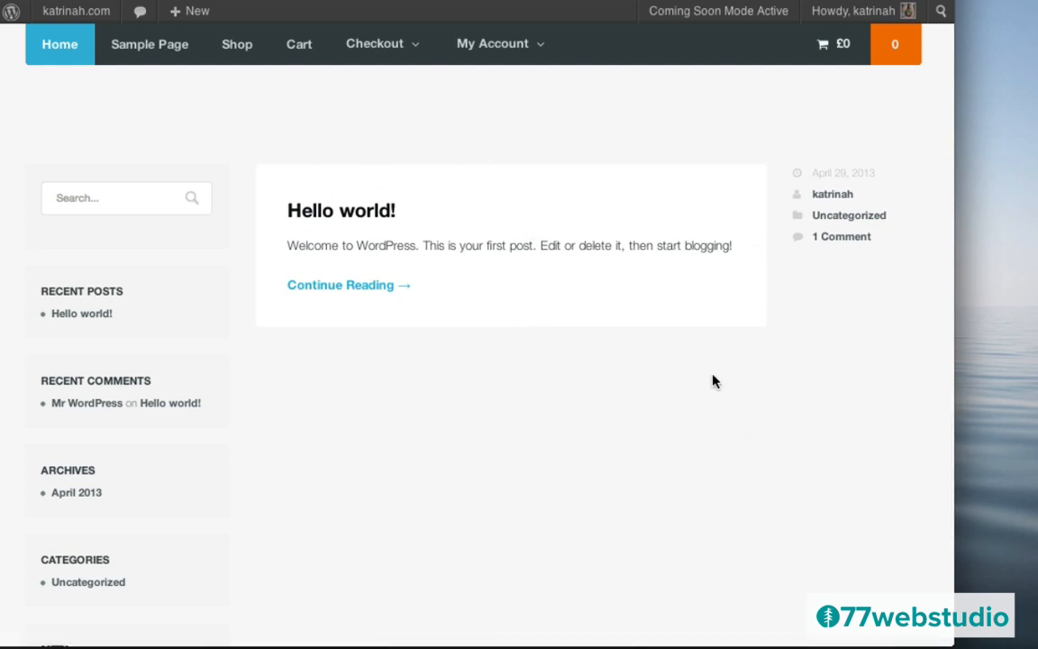
scroll(431, 475, down, 5)
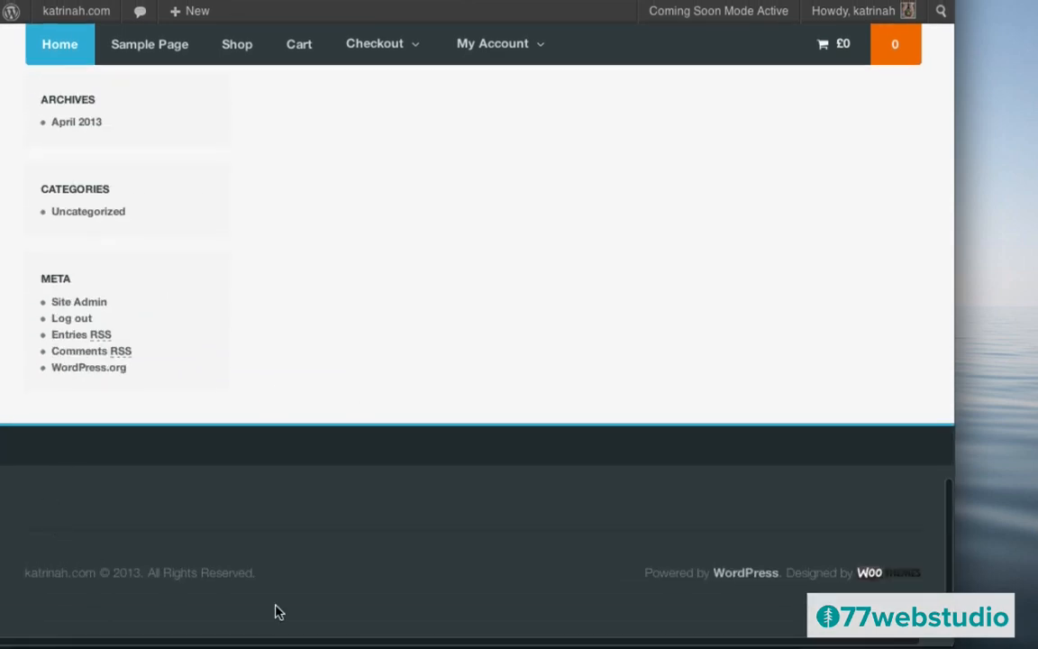
scroll(429, 283, up, 15)
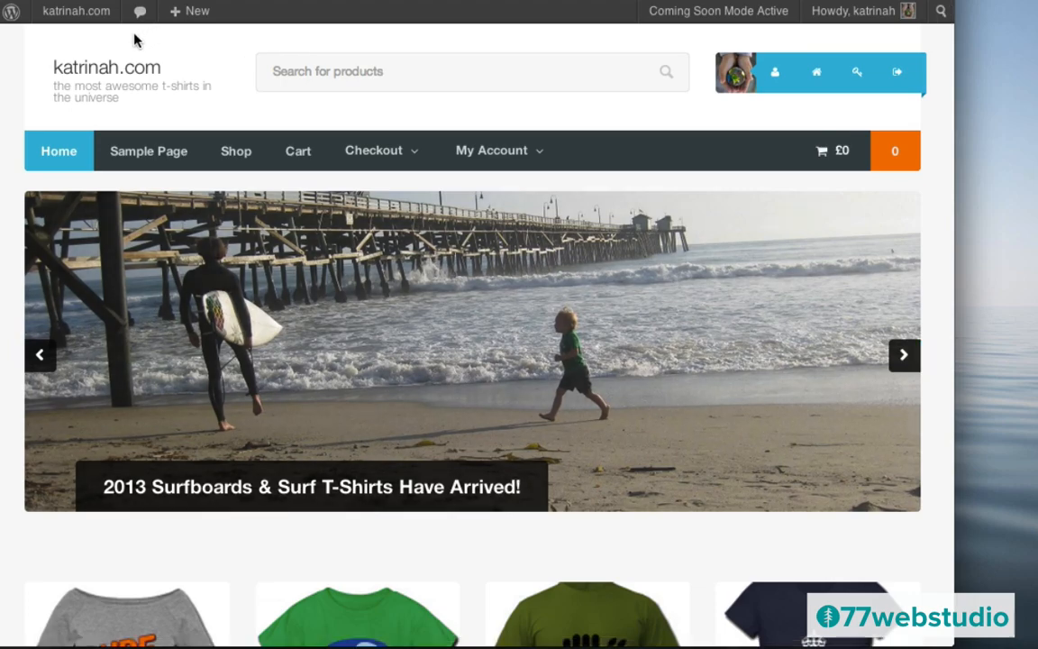
scroll(383, 430, down, 3)
scroll(385, 429, down, 15)
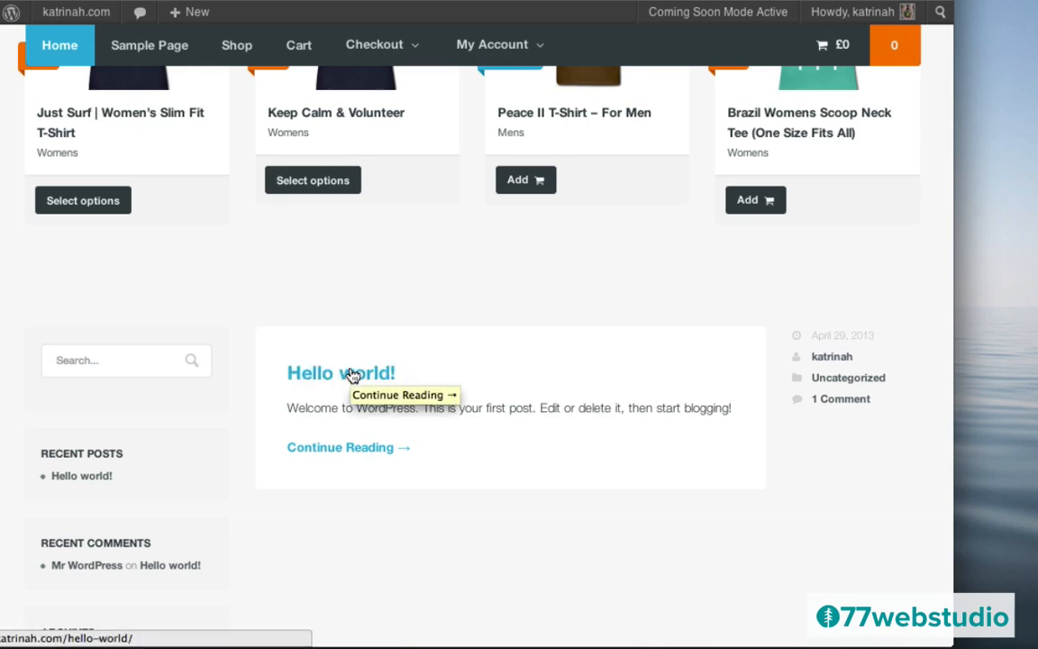
scroll(352, 373, up, 10)
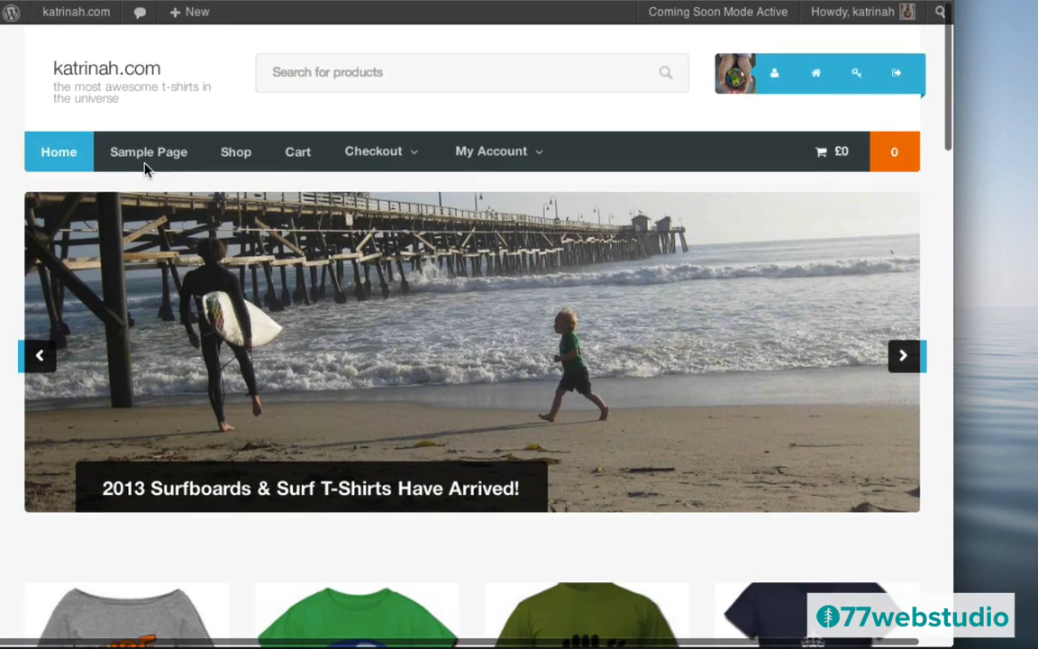
- Start a new post titled 'Surfs Up In SoCal: Do You Need A Surfboard?' with pasted lorem ipsum body
mouse_move(57, 10)
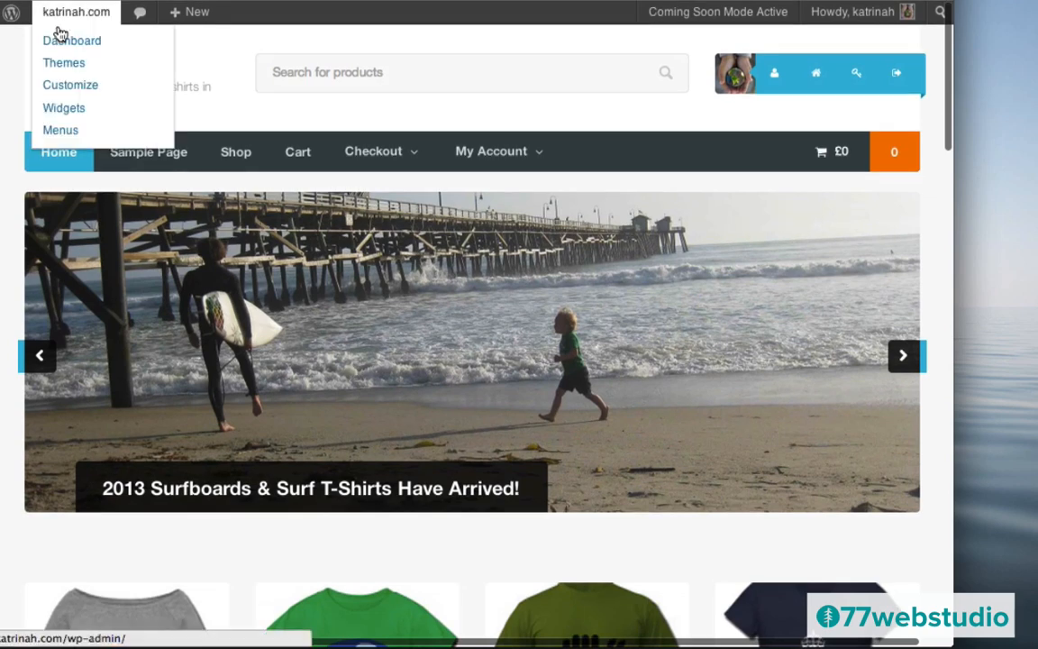
click(59, 39)
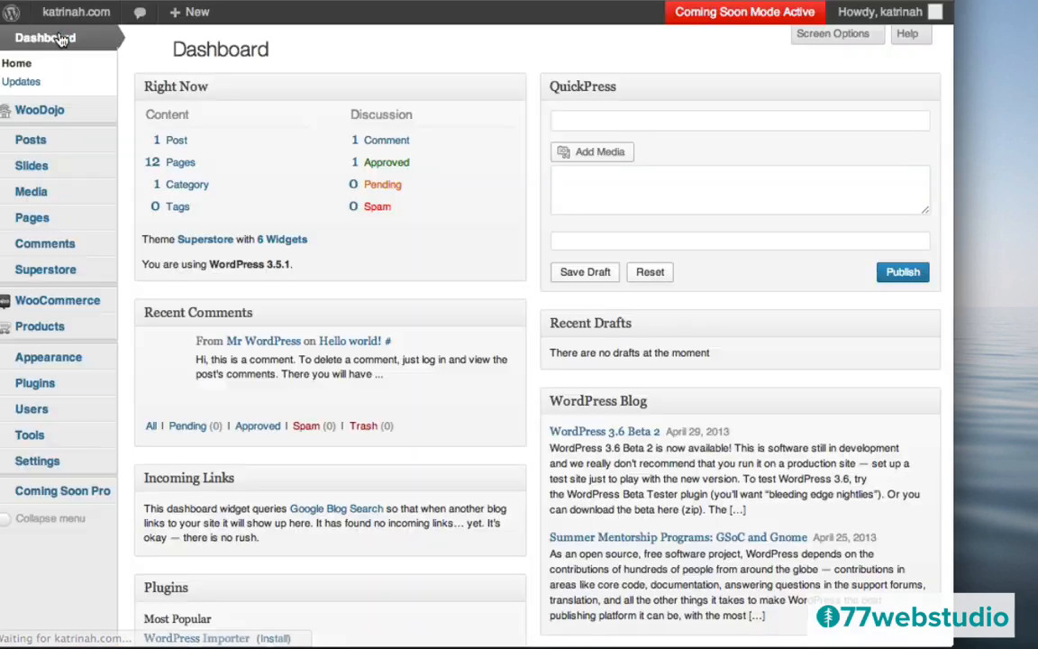
mouse_move(195, 14)
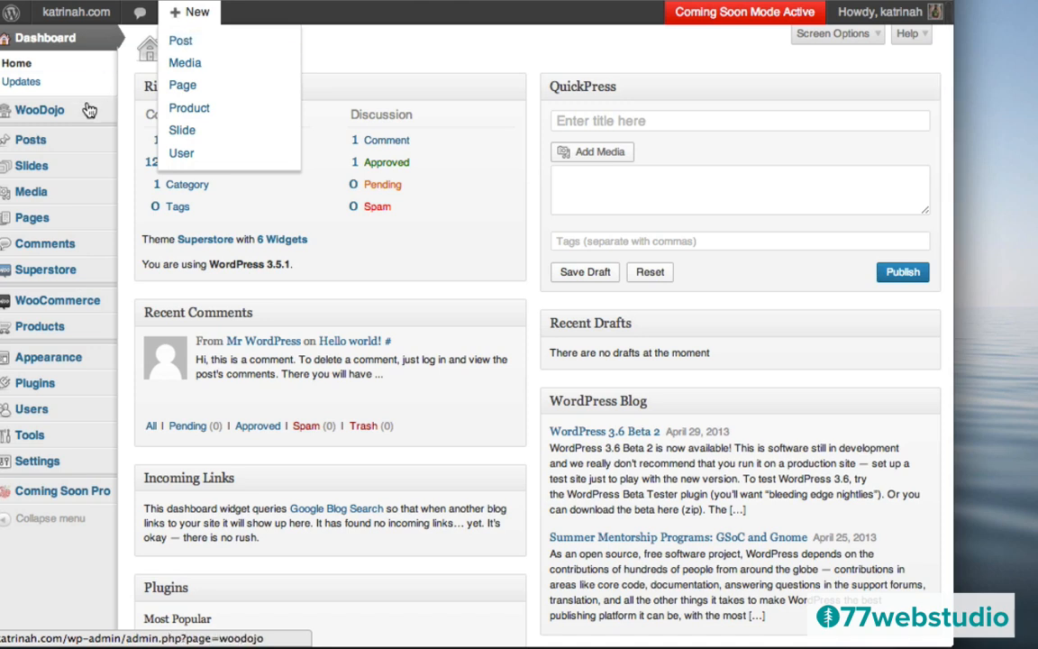
mouse_move(31, 143)
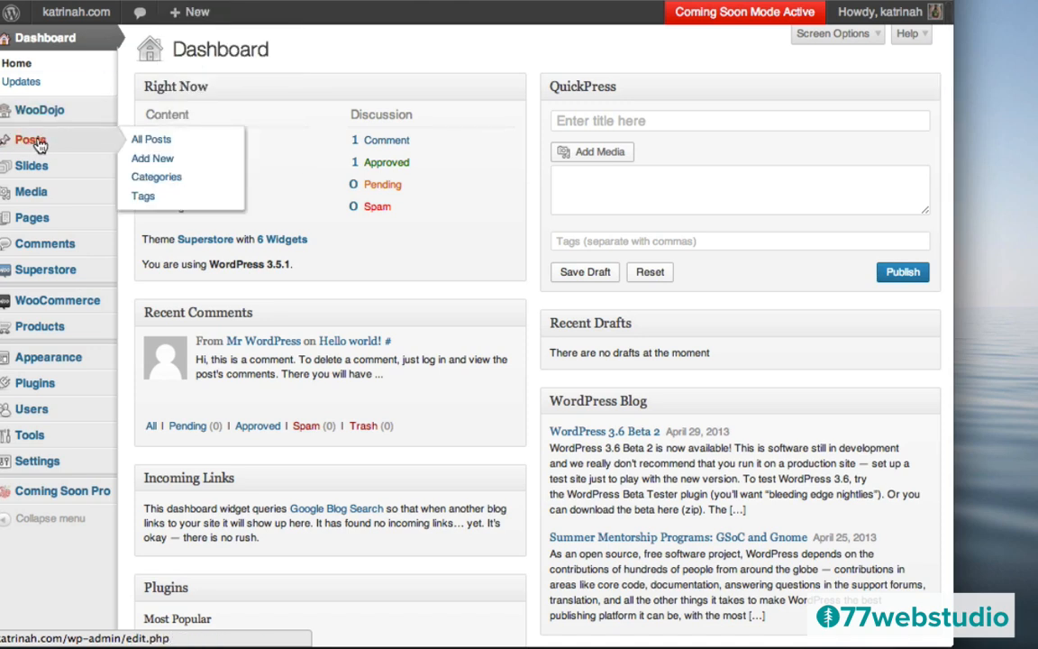
click(33, 143)
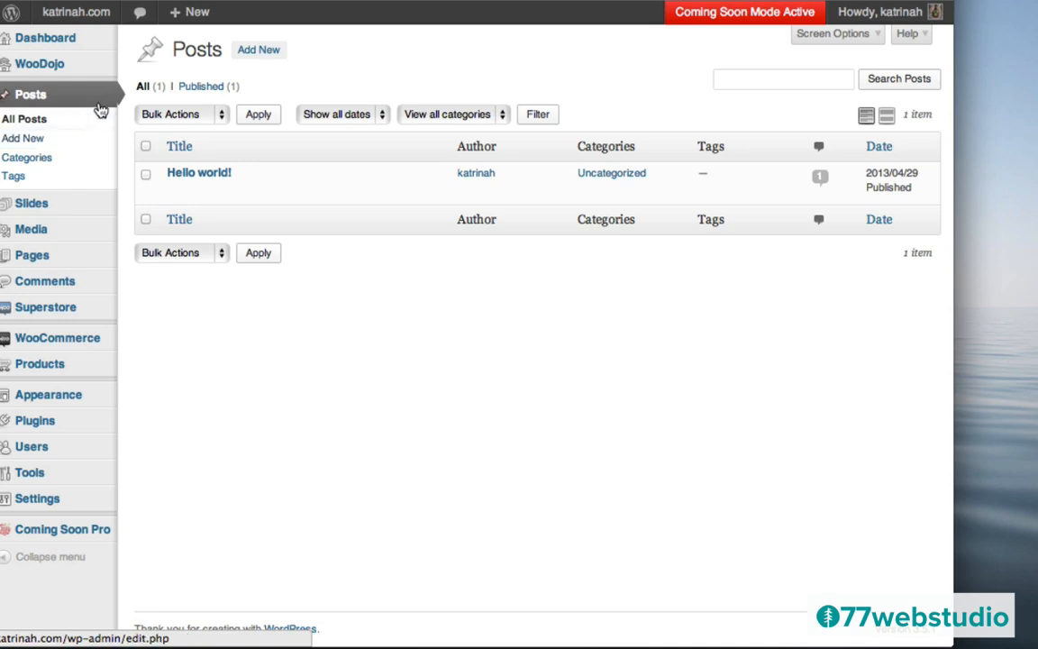
click(259, 56)
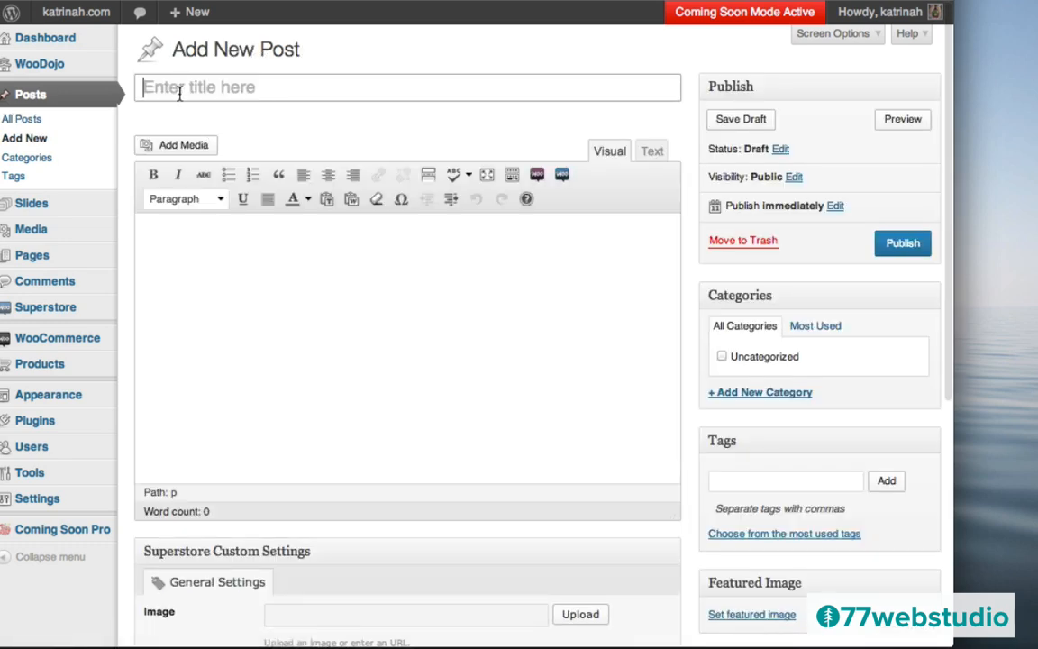
text(Surfs Up In SoCal: Do You Need A Surfboard?)
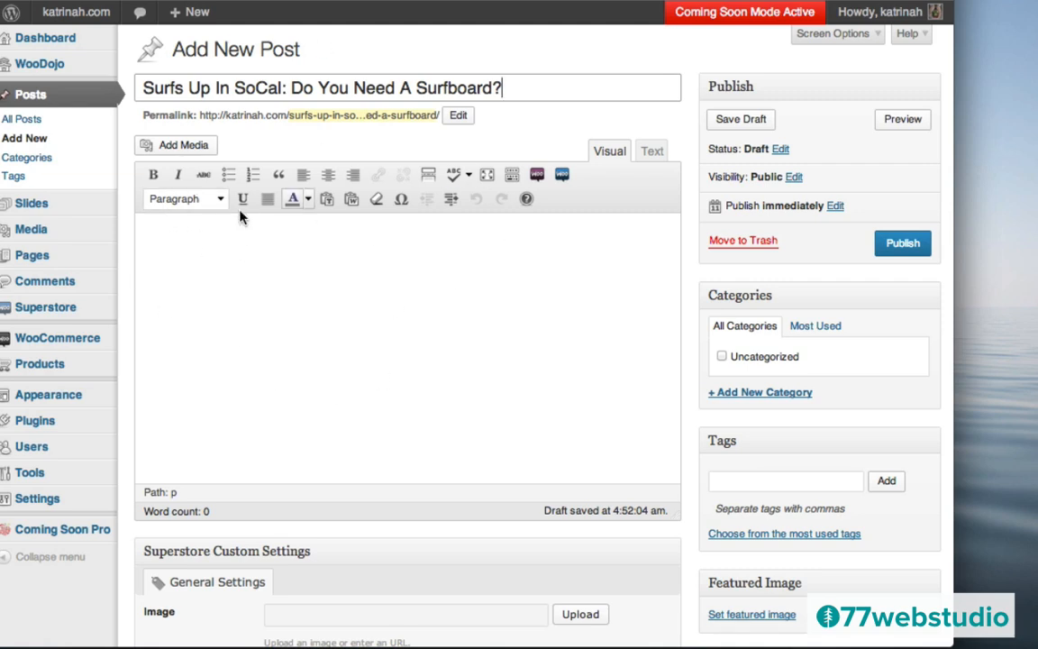
click(210, 228)
text(Lorem ipsum dolor sit amet, consectetur adipisicing elit, sed do eiusmod tempor incididunt ut labore et dolore magna aliqua. Ut enim ad minim veniam, quis nostrud exercitation ullamco laboris nisi ut aliquip ex ea commodo consequat. Duis aute irure dolor in reprehenderit in voluptate velit esse cillum dolore eu fugiat nulla pariatur. Excepteur sint occaecat cupidatat non proident, sunt in culpa qui officia deserunt mollit anim id est laborum.  Lorem ipsum dolor sit amet, consectetur adipisicing elit, sed do eiusmod tempor incididunt ut labore et dolore magna aliqua. Ut enim ad minim veniam, quis nostrud exercitation ullamco laboris nisi ut aliquip ex ea commodo consequat. Duis aute irure dolor in reprehenderit in voluptate velit esse cillum dolore eu fugiat nulla pariatur. Excepteur sint occaecat cupidatat non proident, sunt in culpa qui officia deserunt mollit anim id est laborum.)
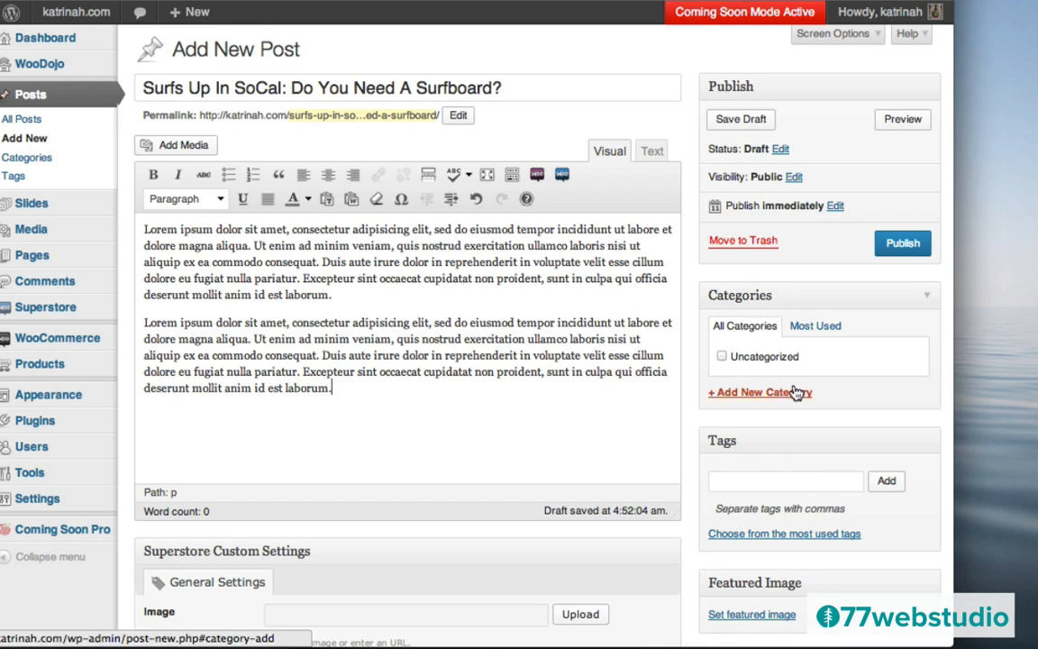
- Assign a new Blog category and the Surfboard tag, and add a blank line above the text
click(746, 393)
text(Blog)
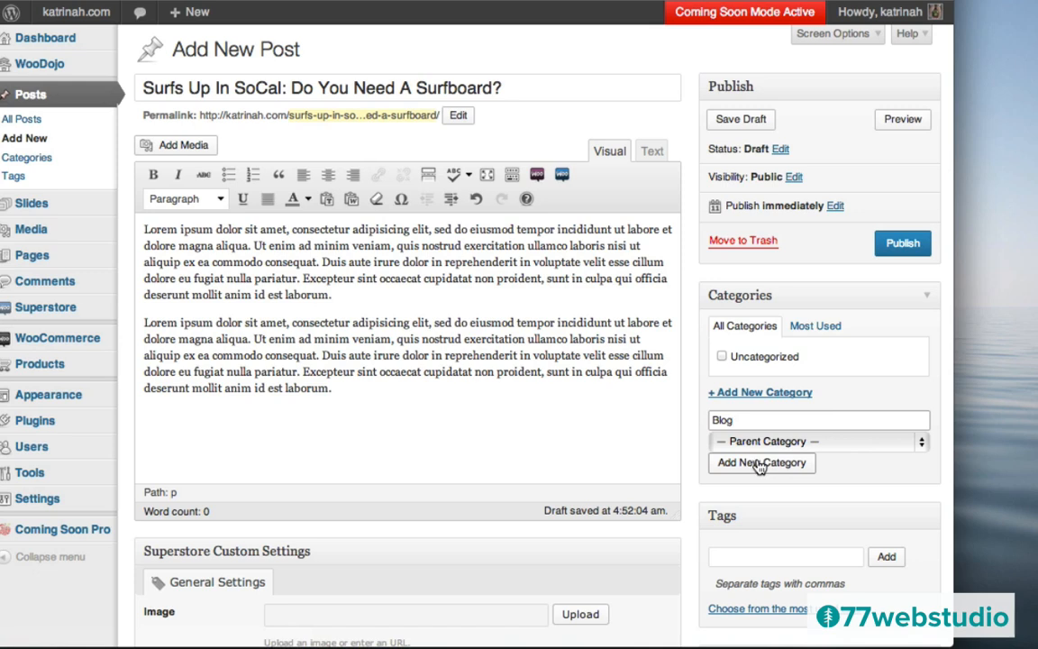
click(761, 463)
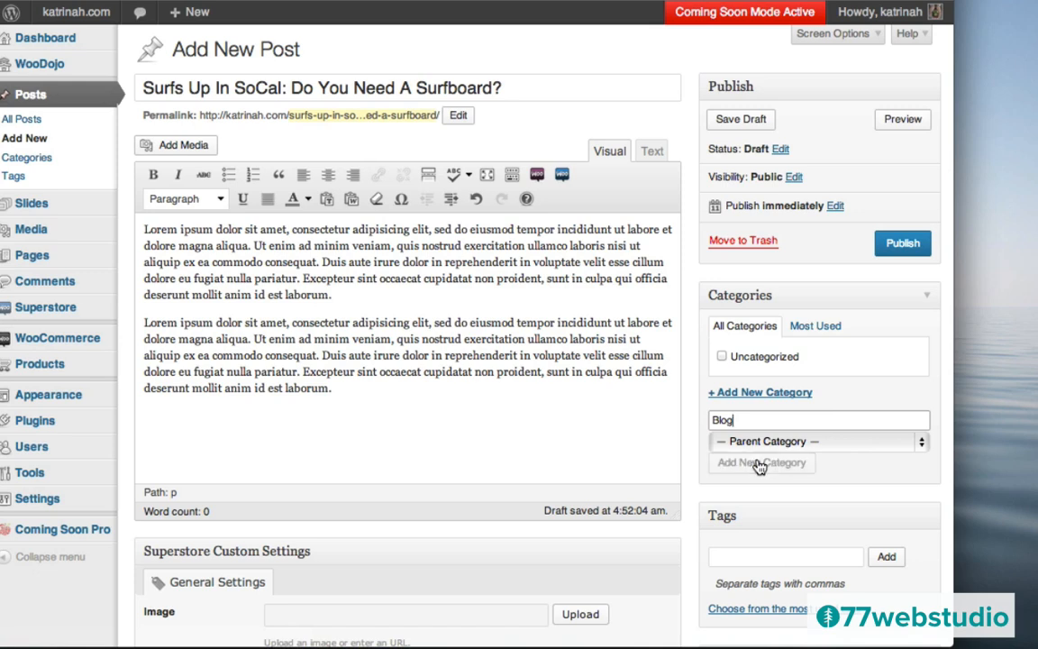
click(732, 577)
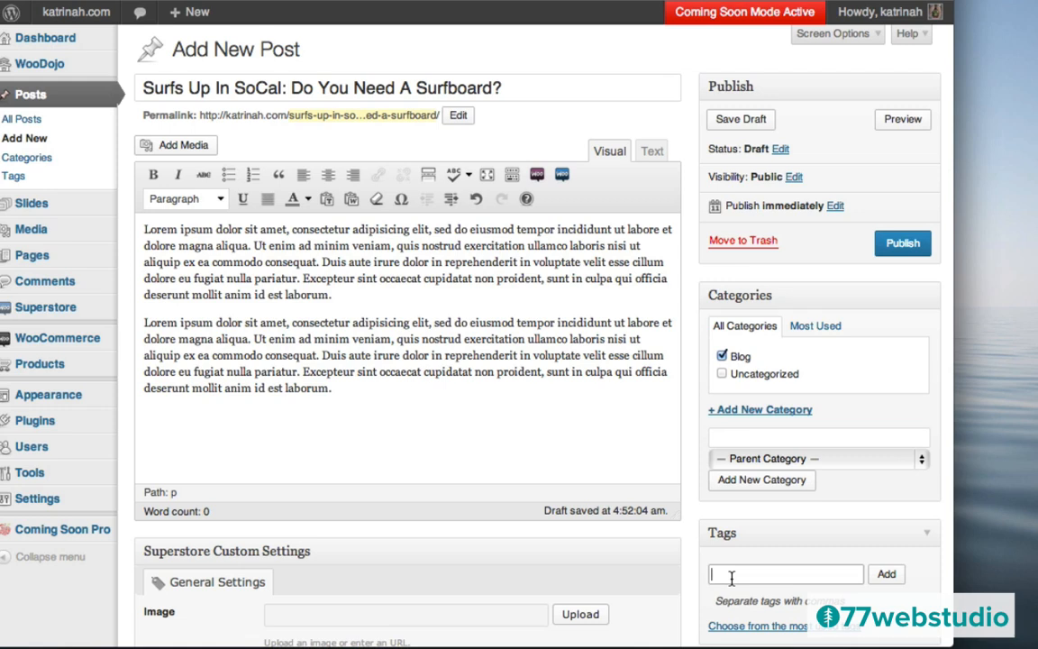
text(Surfboard)
click(887, 576)
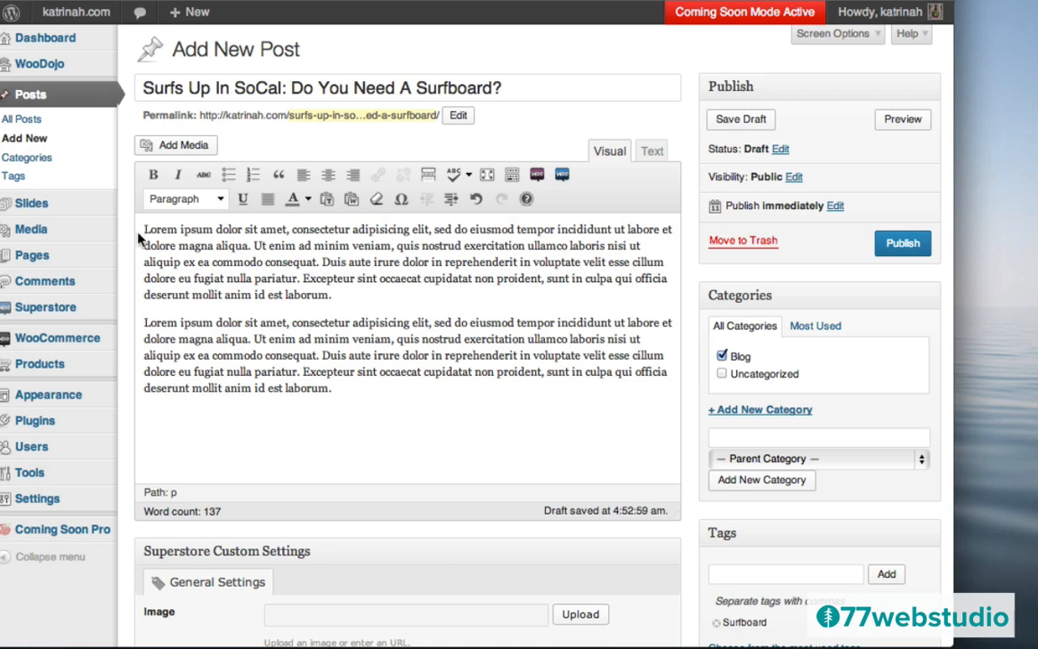
key(Return)
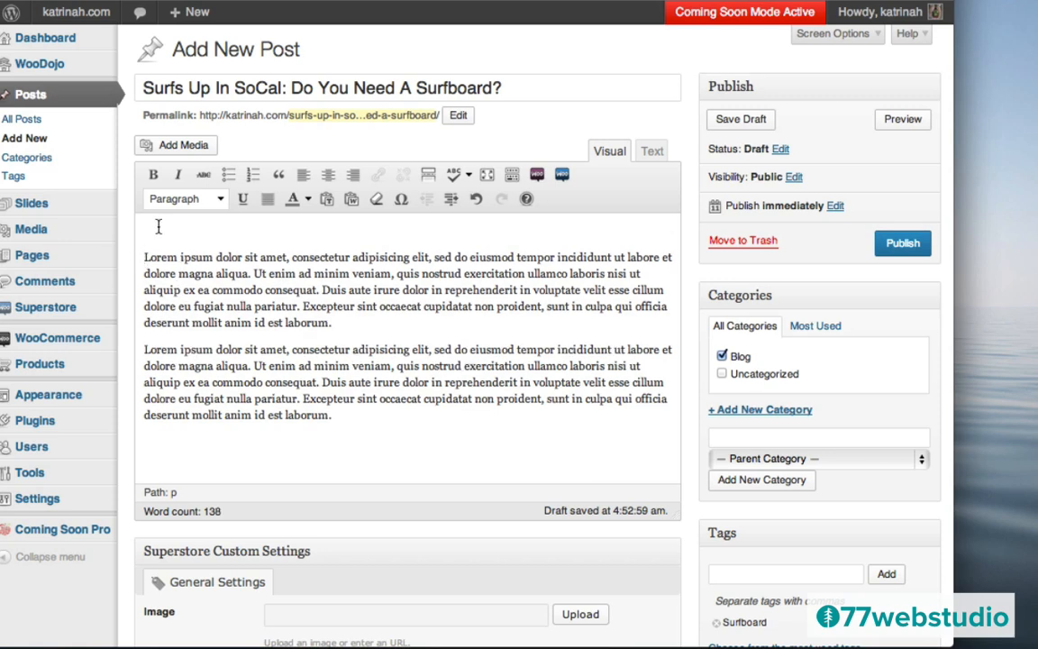
- Insert slider-beach.jpg into the post centred, linked to None, at Large 1024 × 366
click(183, 150)
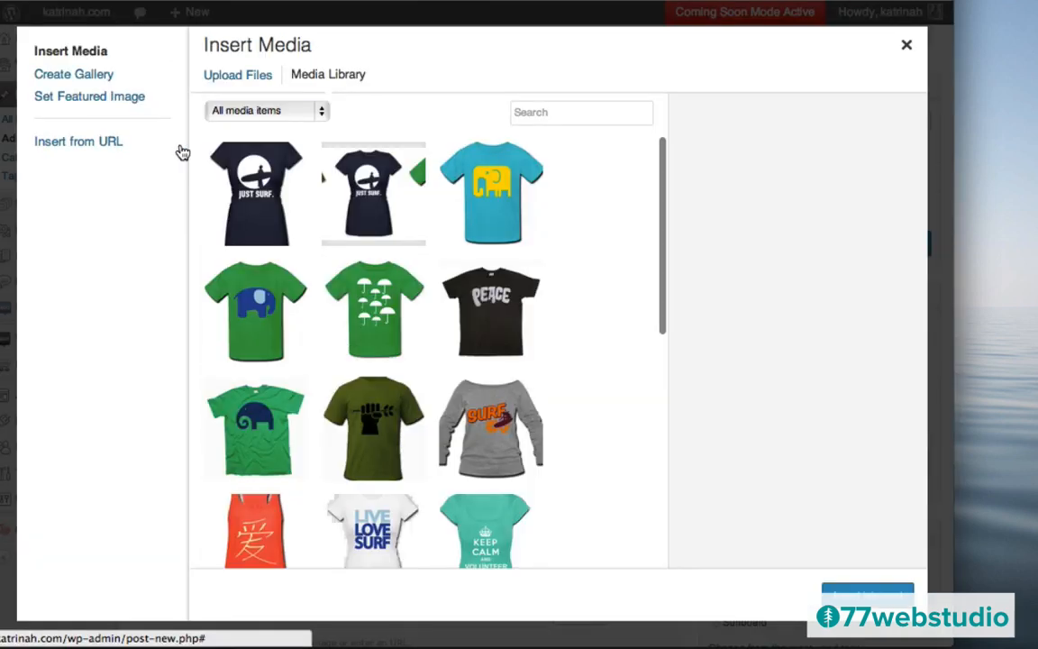
scroll(495, 351, down, 3)
scroll(493, 351, down, 6)
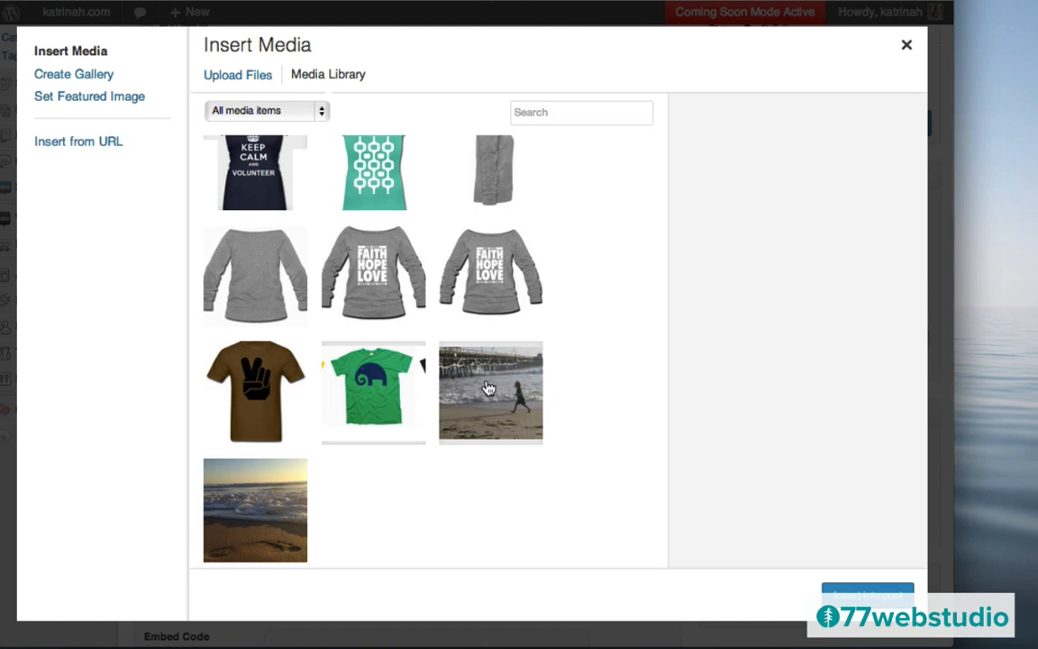
click(487, 380)
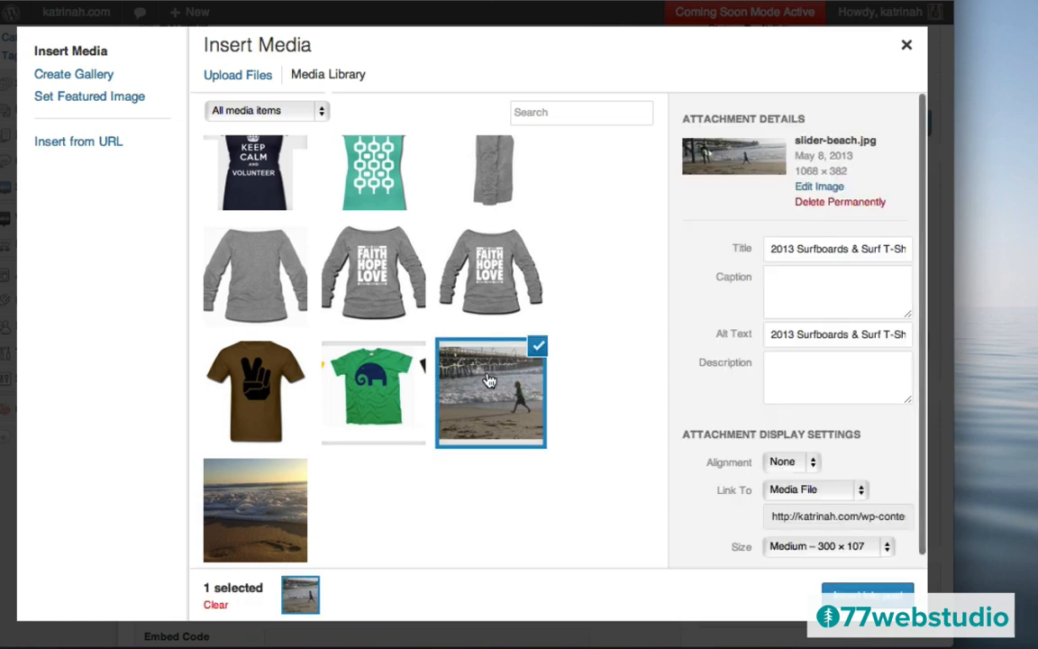
scroll(848, 360, down, 1)
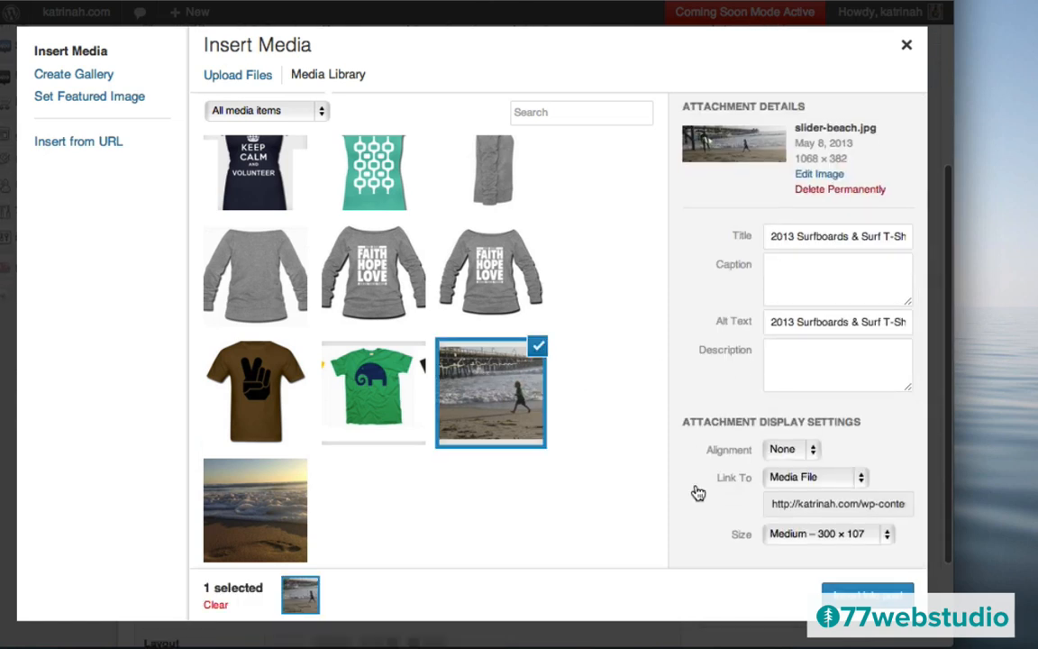
click(798, 452)
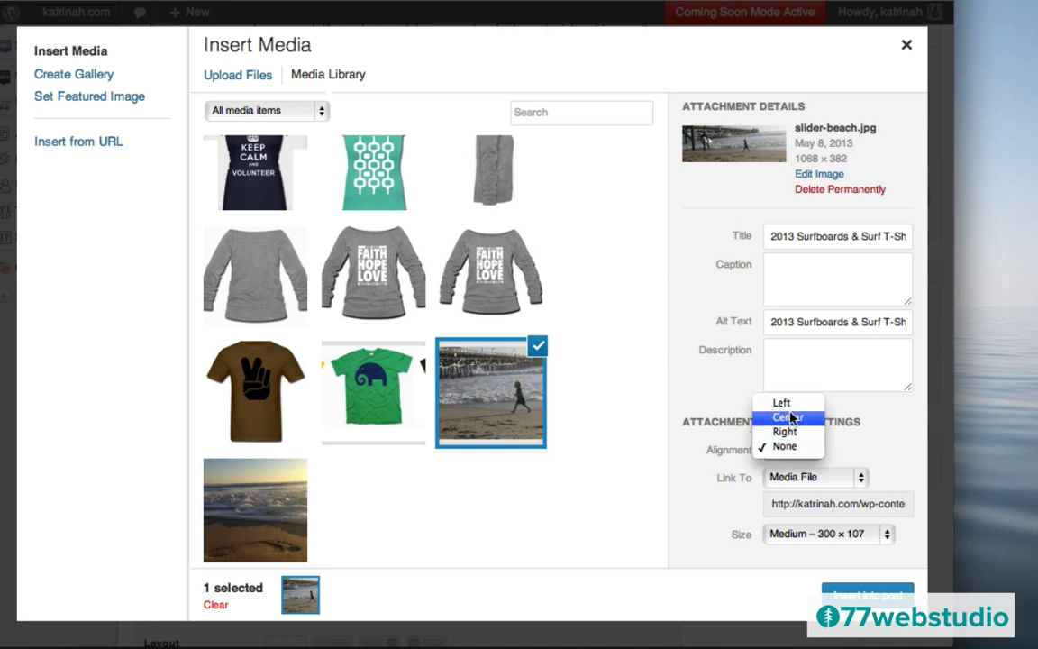
click(790, 418)
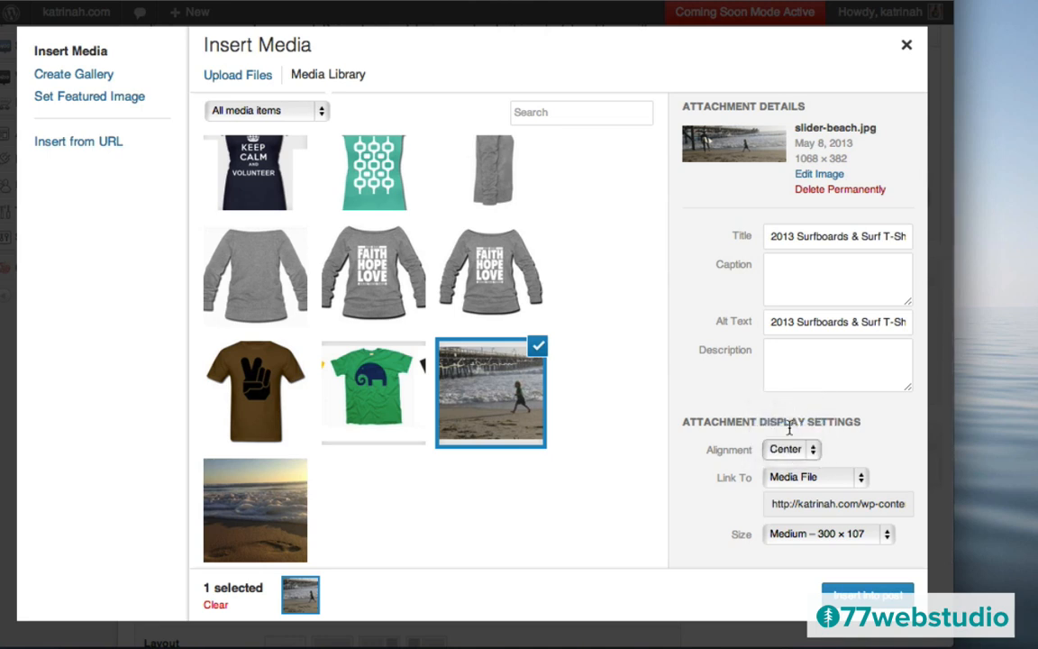
click(789, 477)
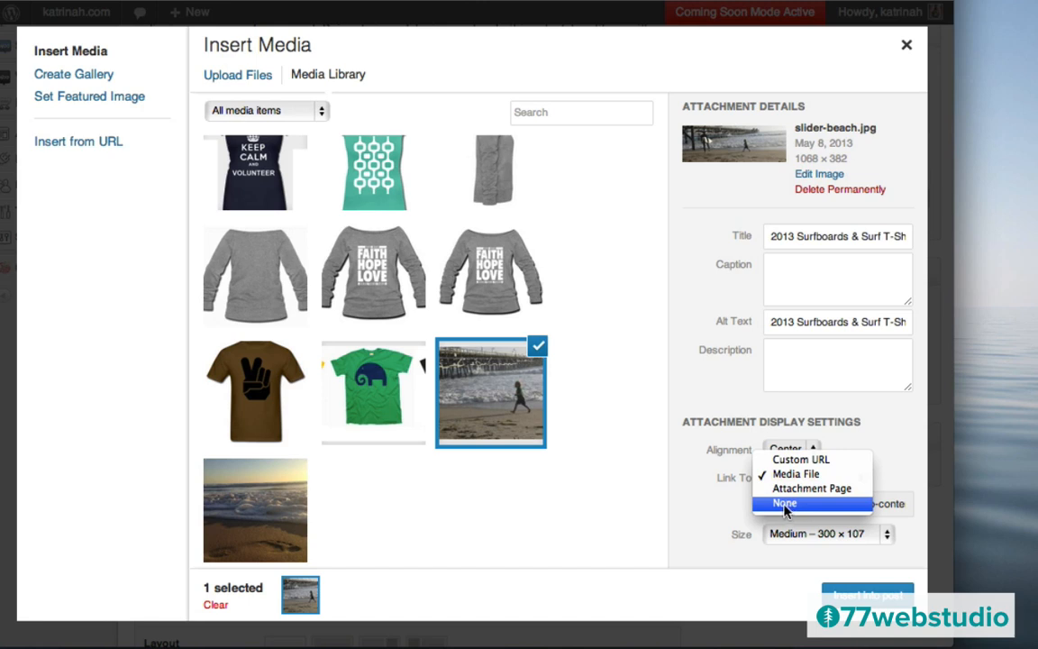
click(784, 502)
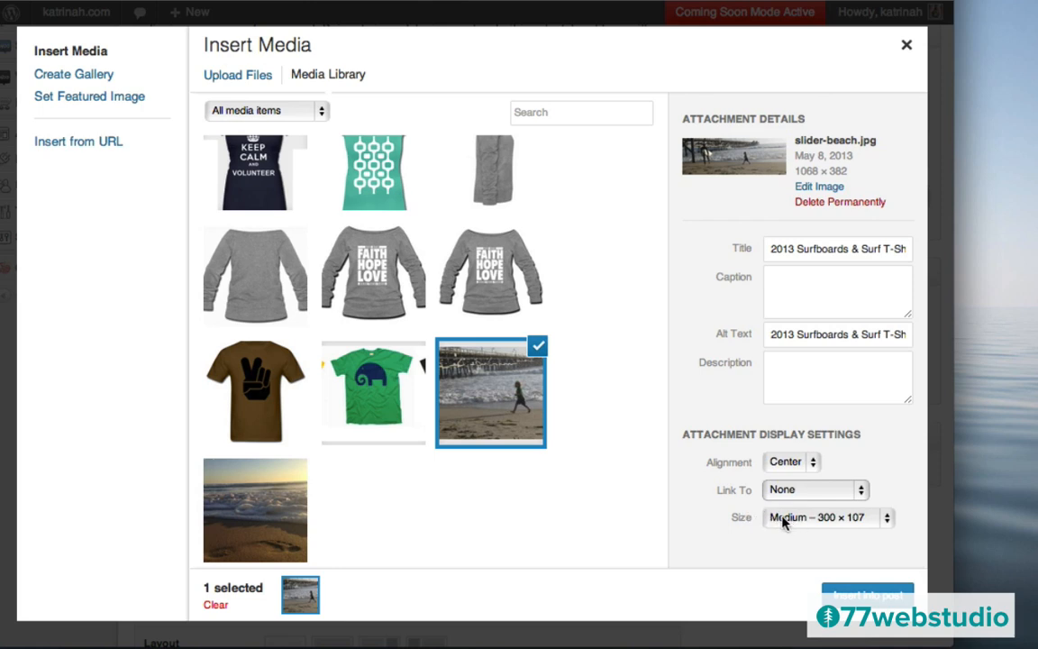
click(782, 521)
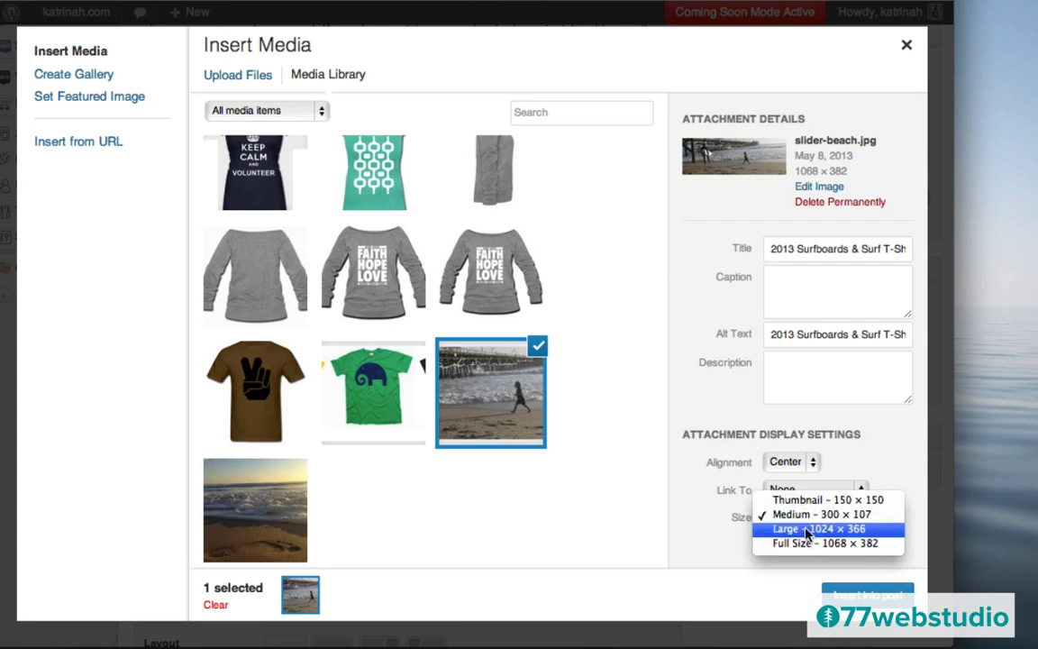
click(806, 532)
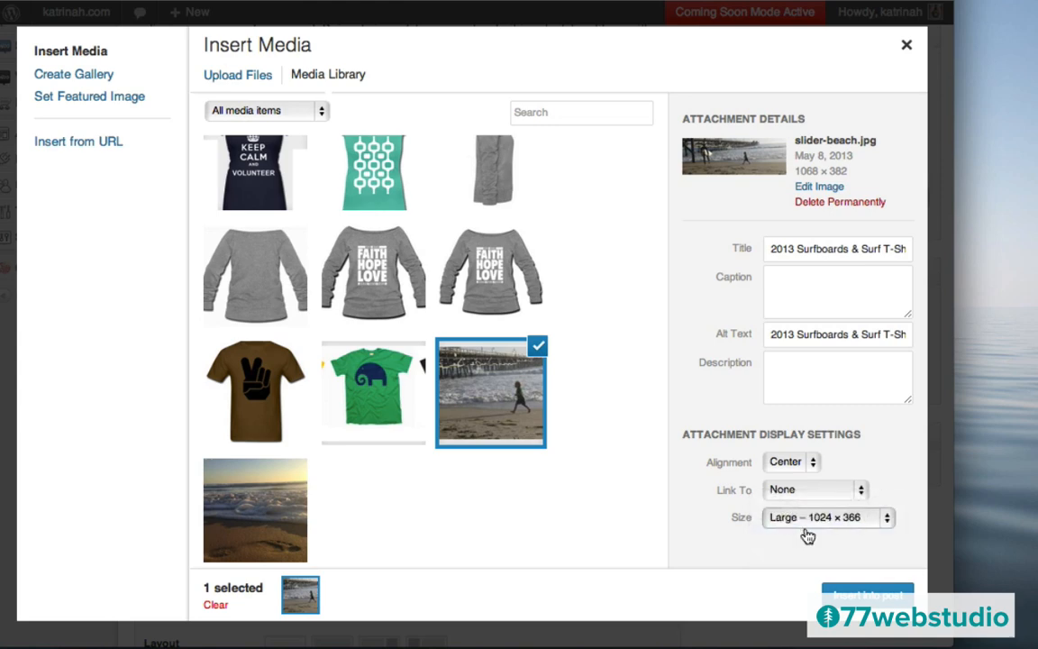
click(861, 596)
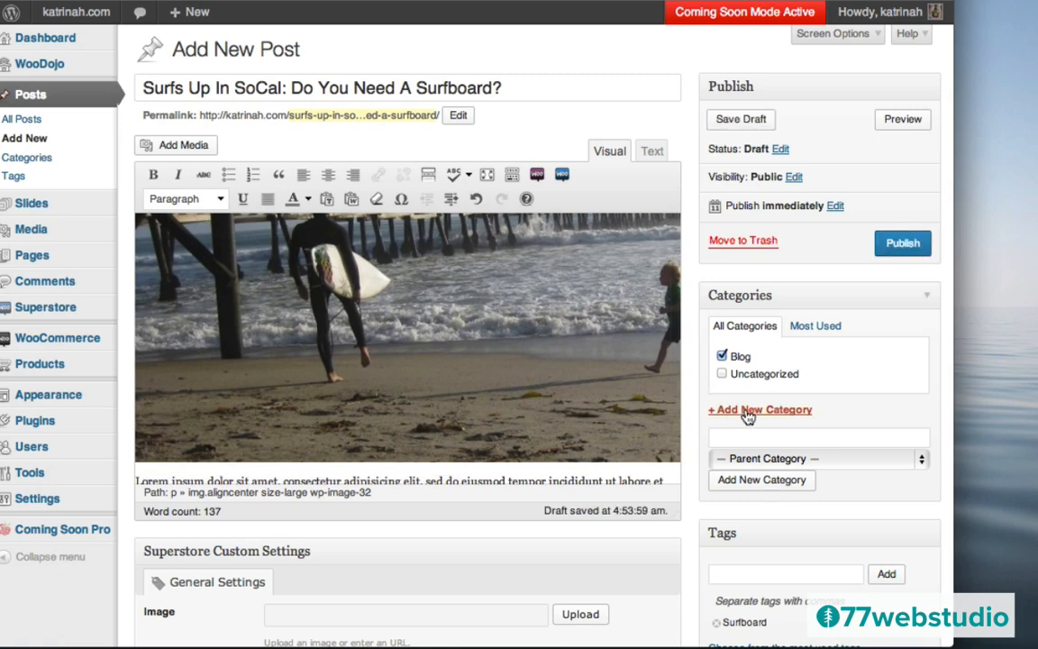
- Set slider-beach.jpg from the Media Library as the post's featured image
scroll(746, 417, down, 5)
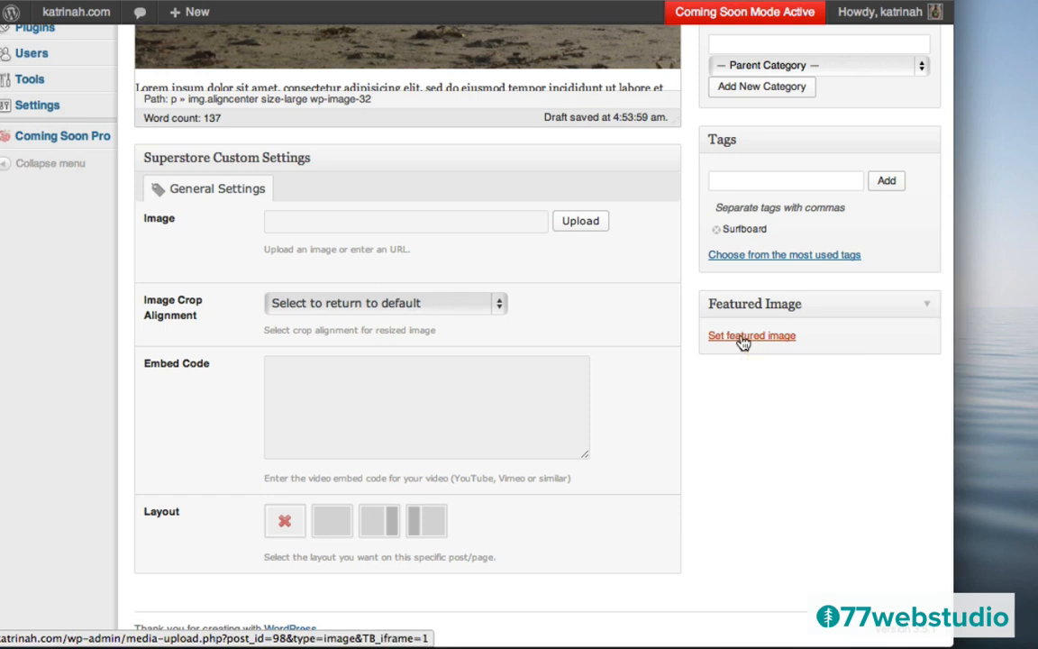
click(743, 340)
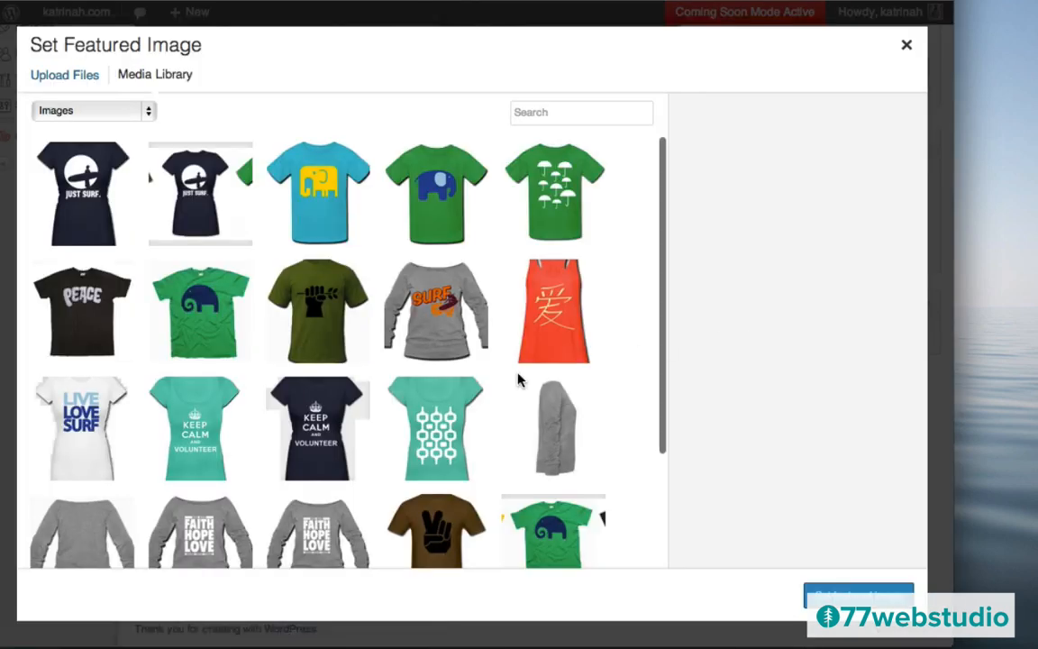
scroll(519, 380, down, 3)
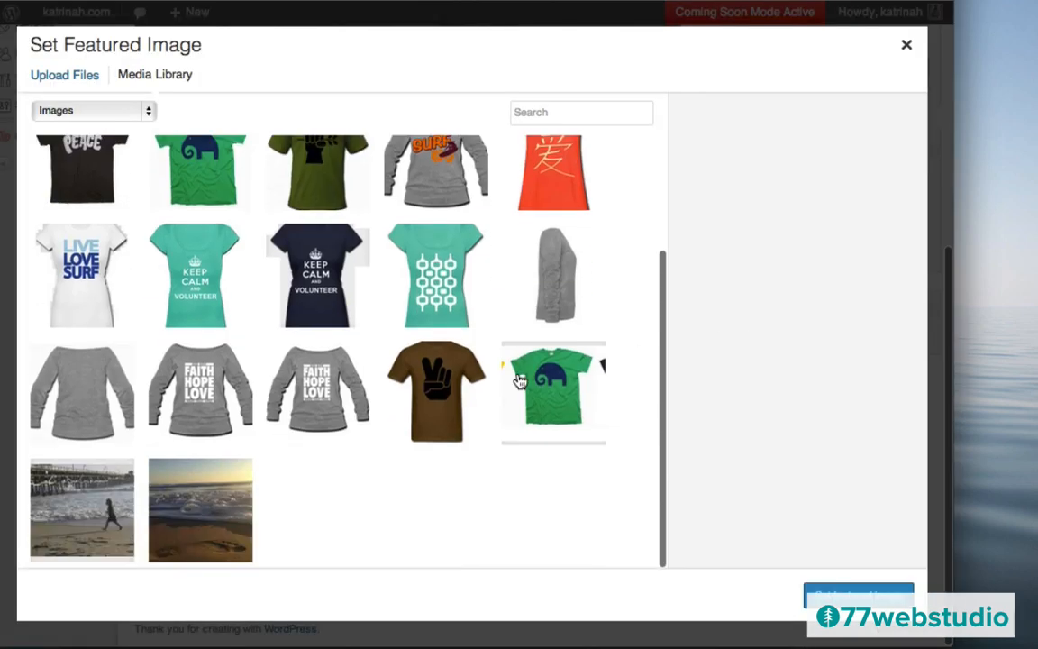
click(80, 502)
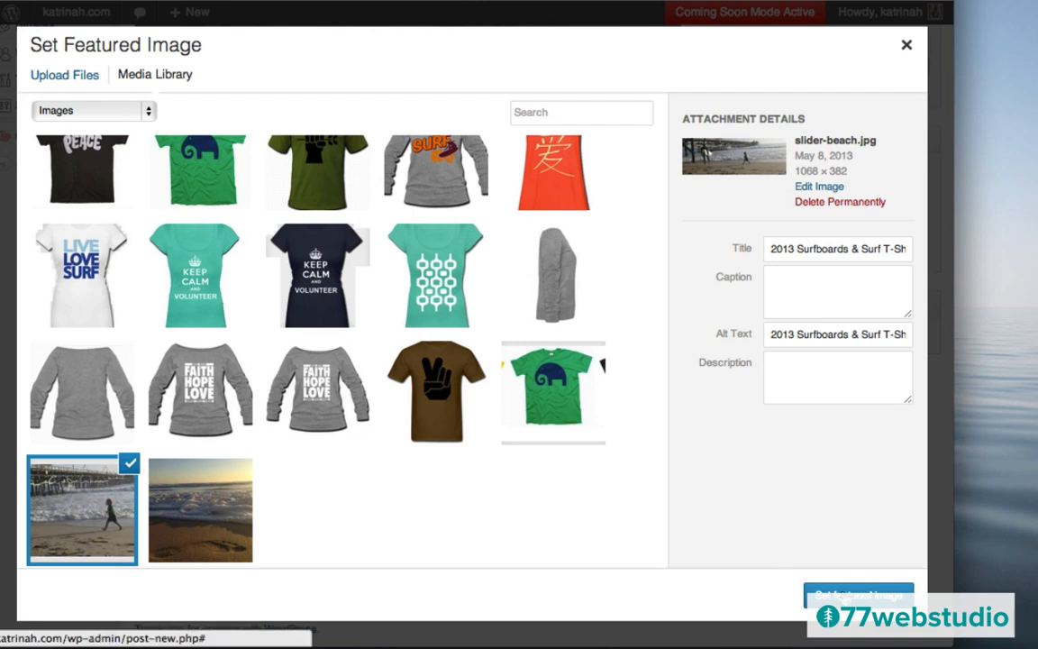
click(842, 597)
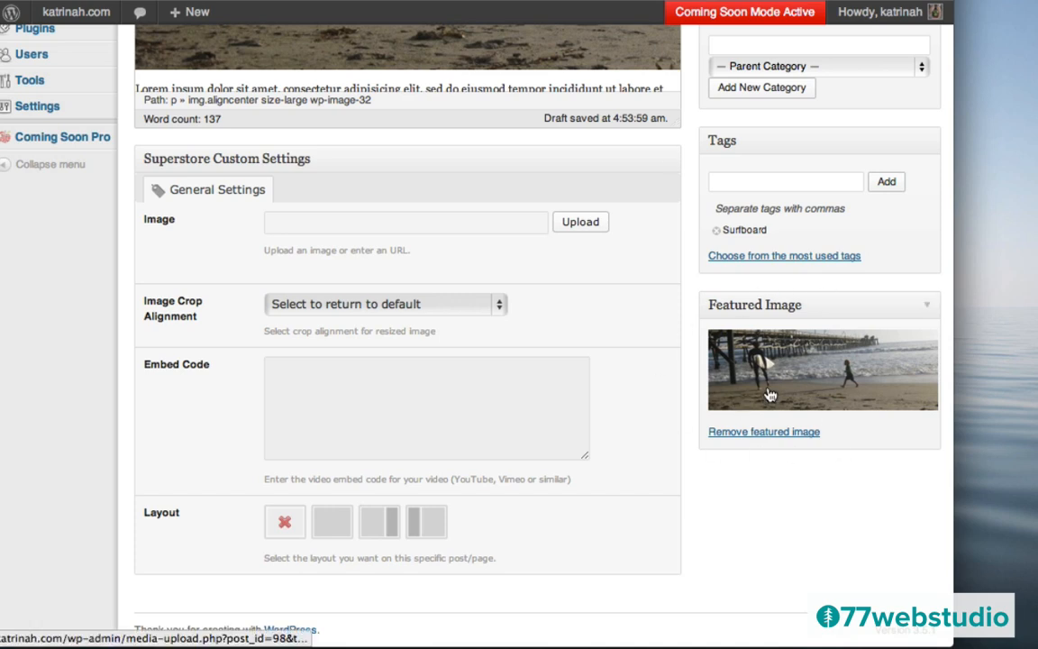
scroll(660, 387, down, 2)
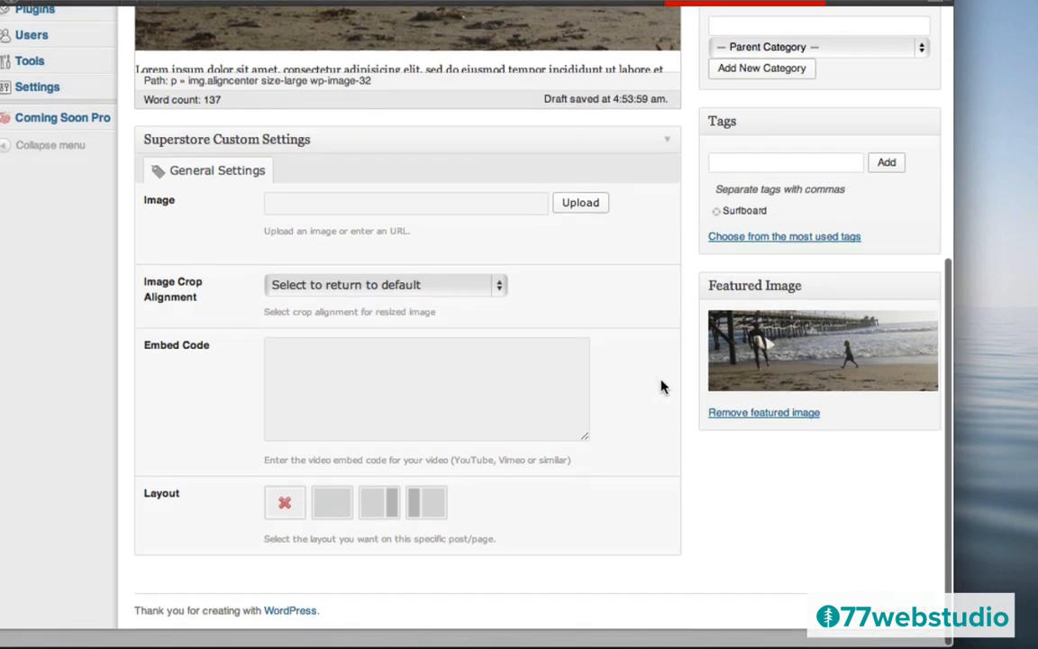
scroll(660, 384, up, 2)
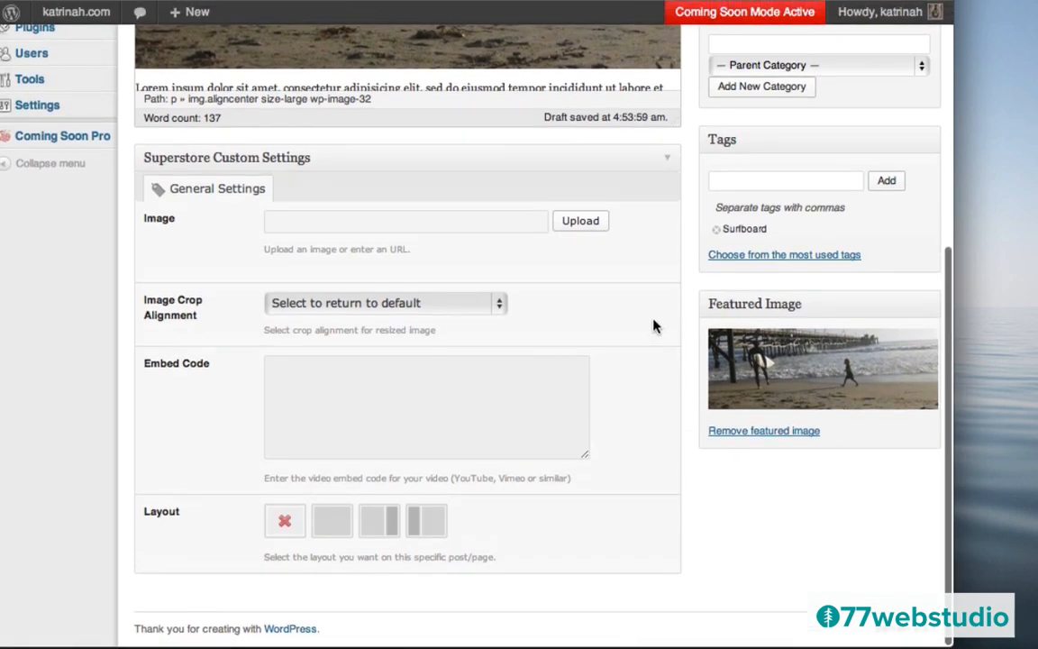
scroll(671, 298, up, 10)
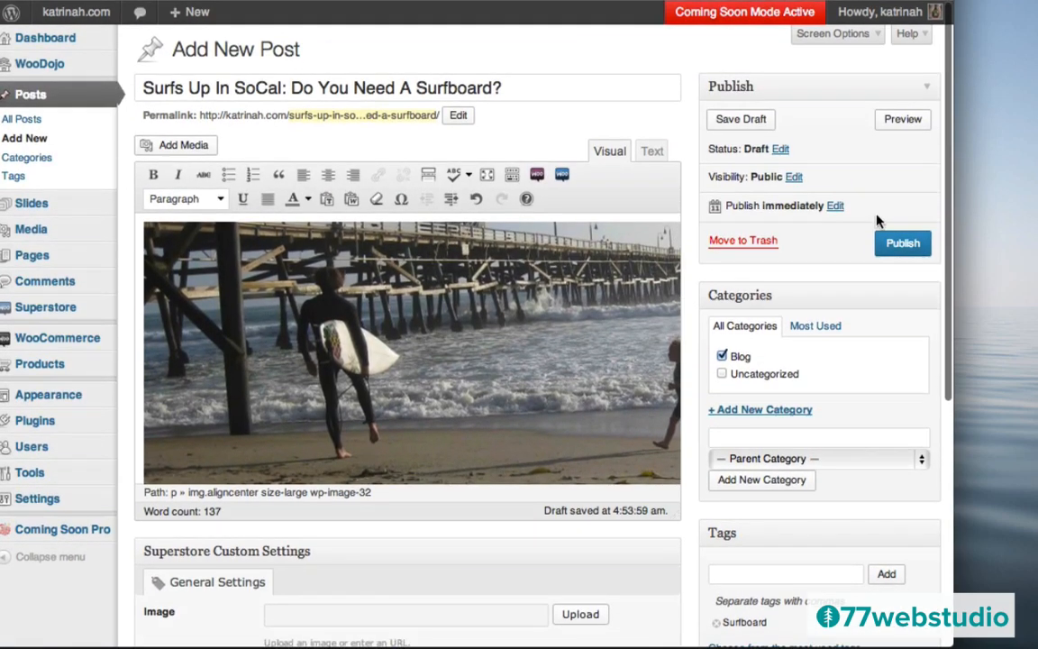
- Publish the Surfs Up In SoCal post and view it on the live site
click(901, 242)
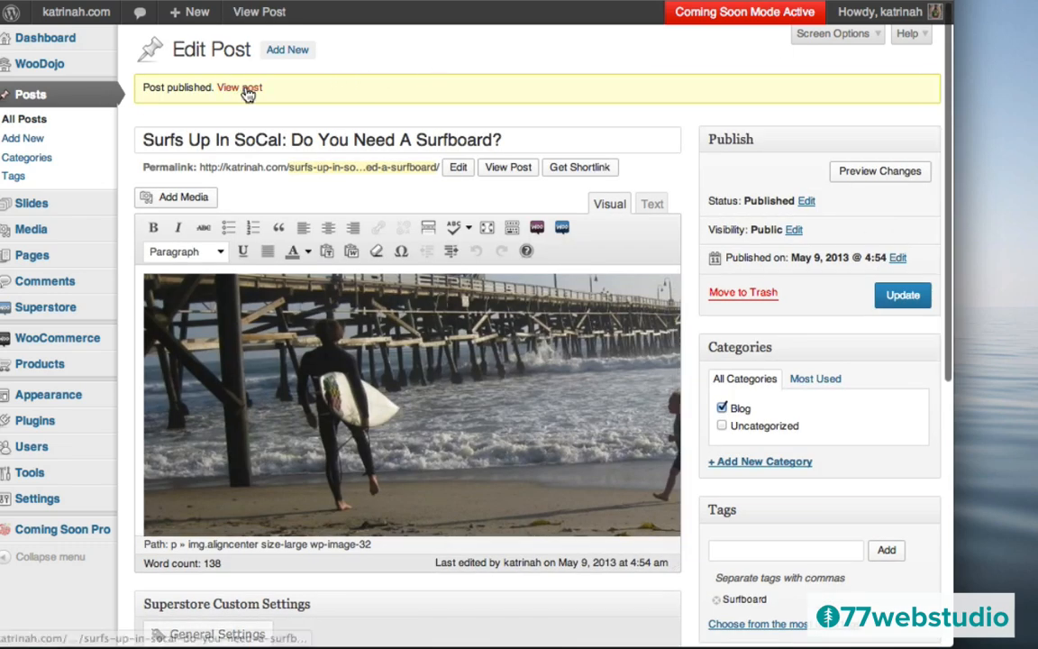
click(240, 88)
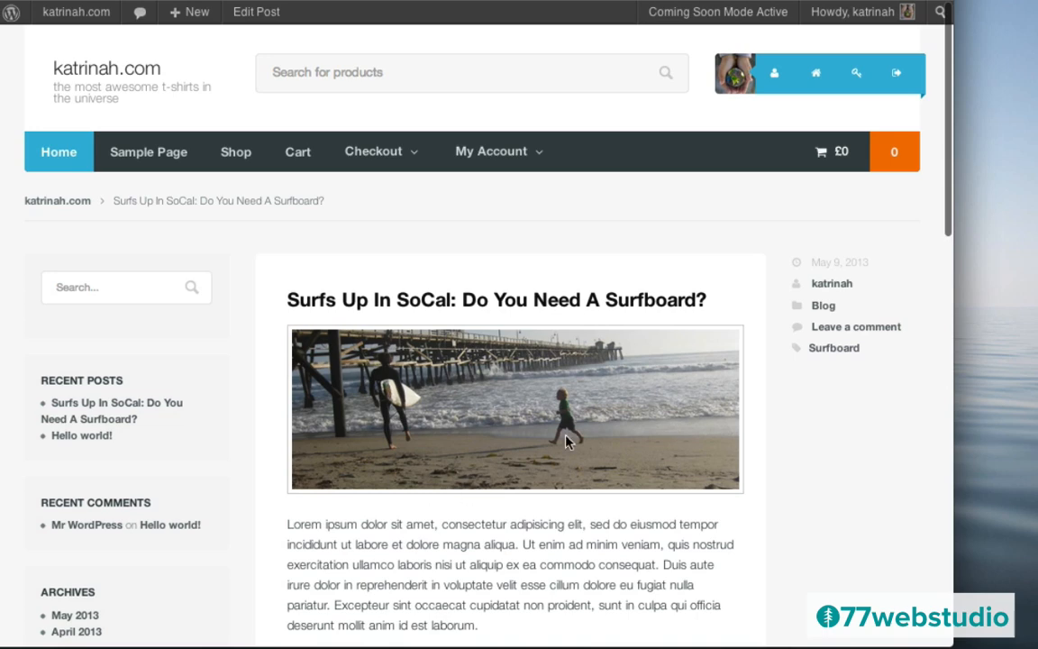
scroll(491, 369, down, 3)
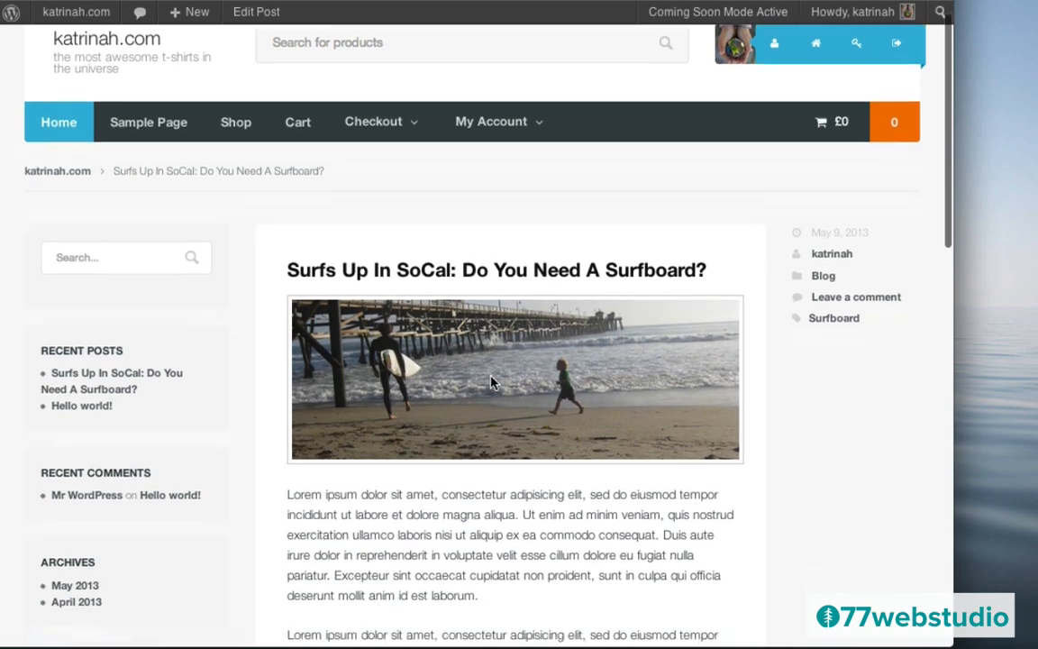
scroll(490, 375, up, 3)
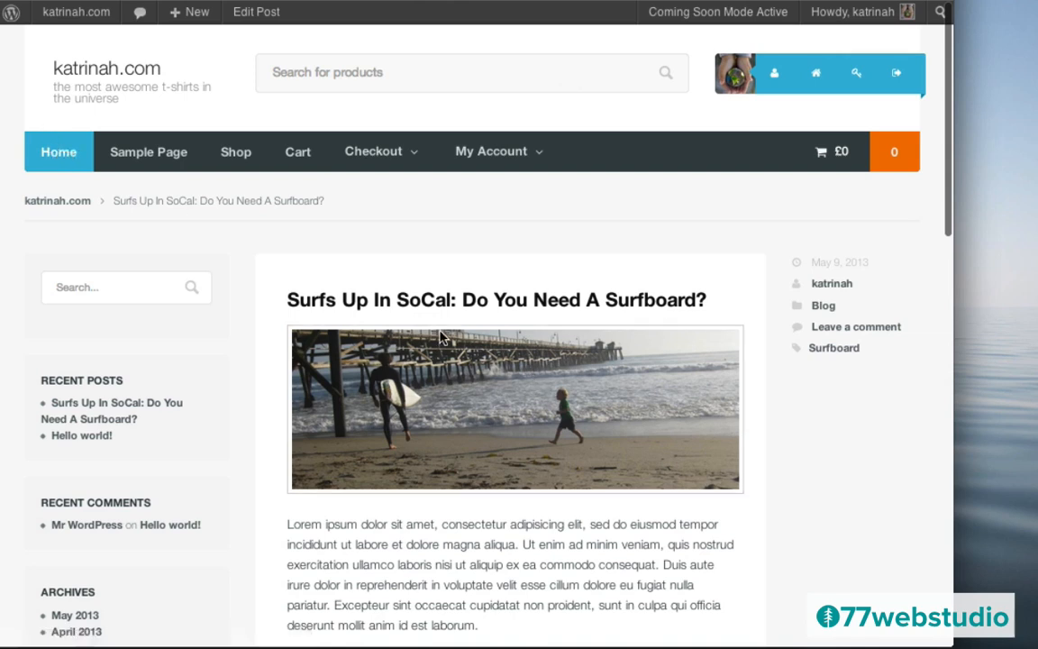
- Find the post on the site's home page, then open and scroll through its post page
click(64, 159)
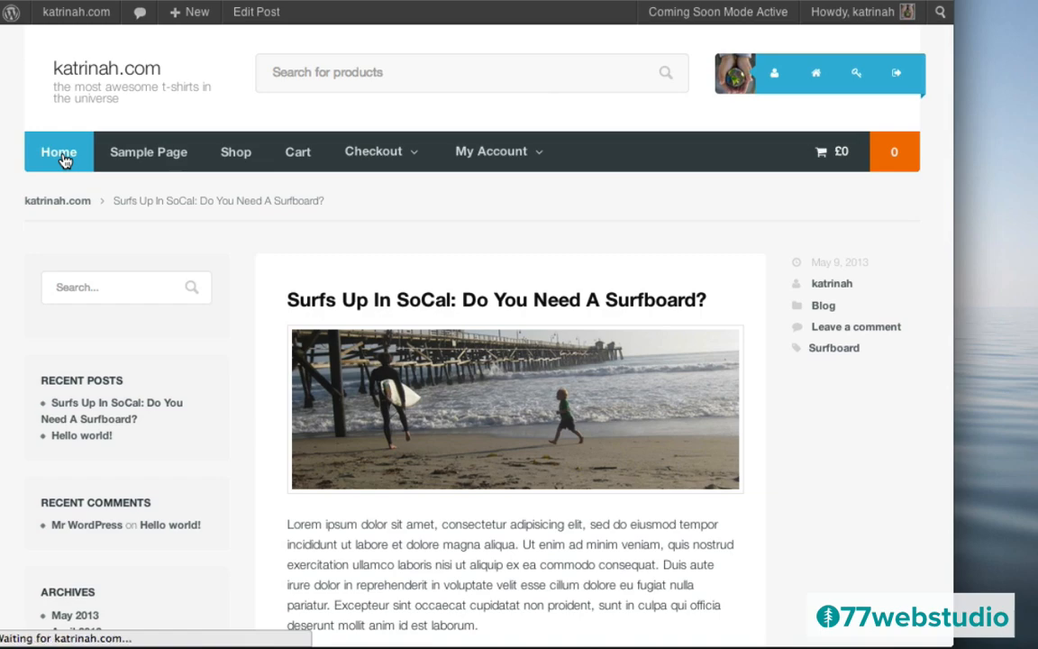
scroll(424, 401, down, 12)
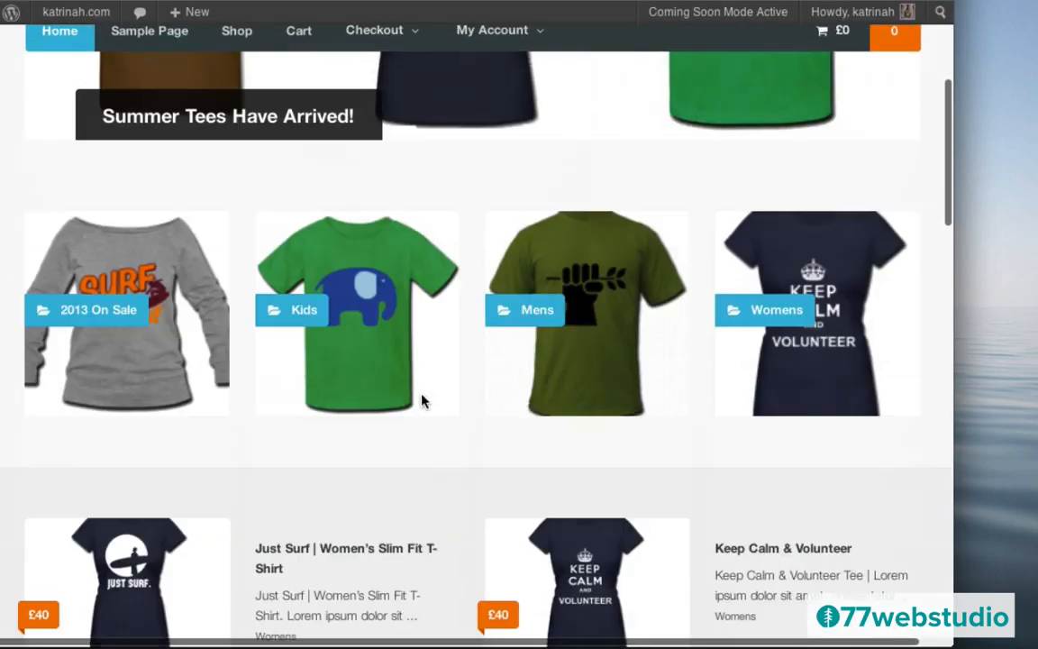
scroll(424, 401, down, 4)
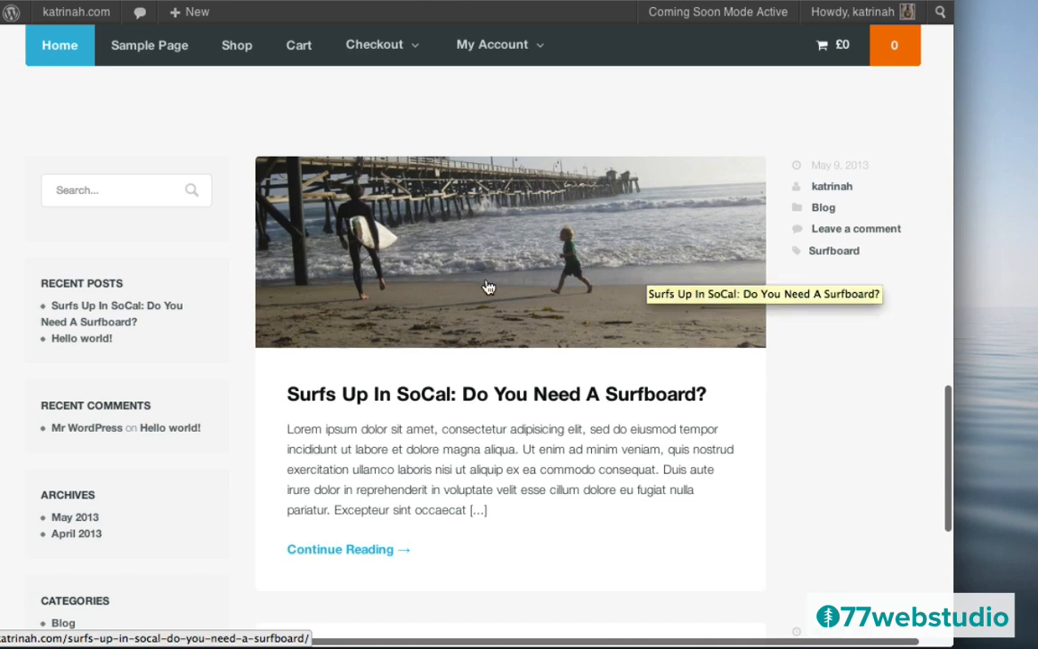
click(415, 402)
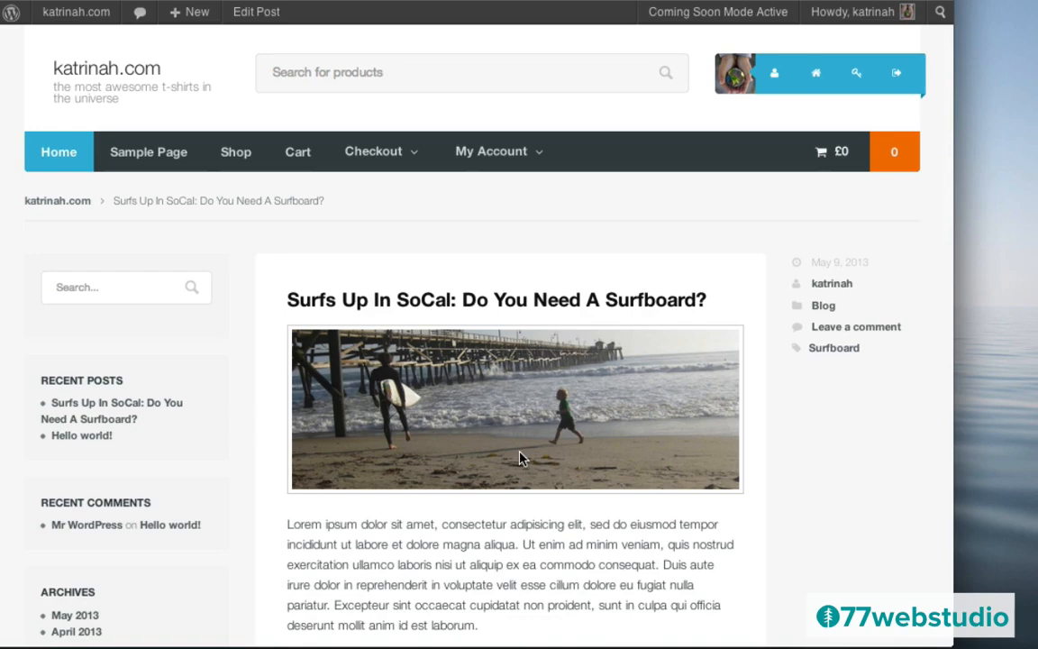
scroll(519, 454, down, 4)
scroll(519, 453, up, 4)
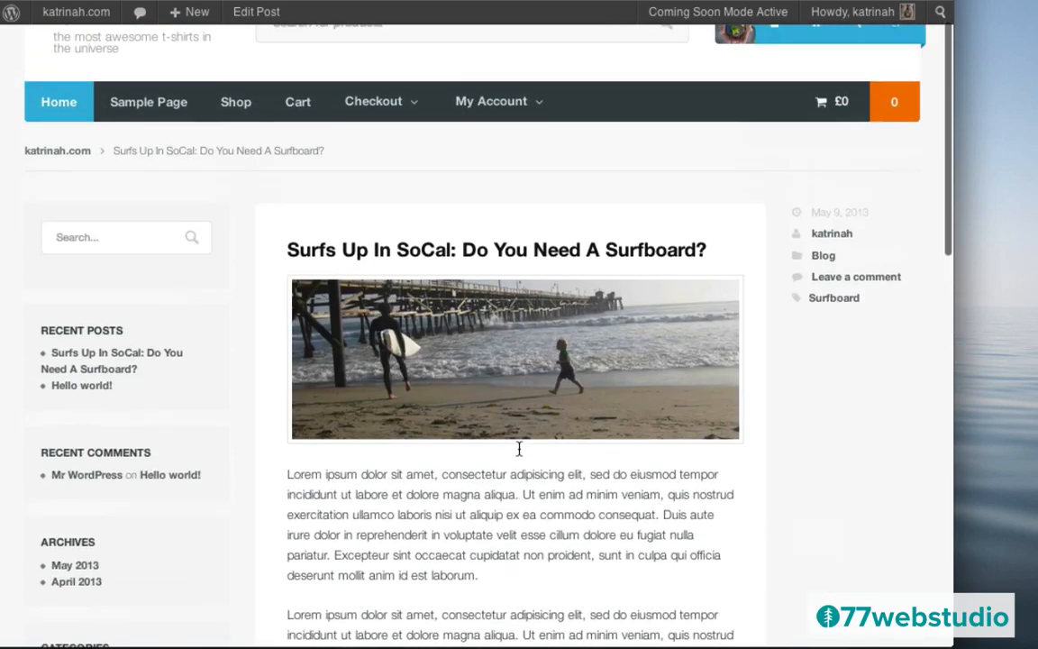
scroll(519, 454, down, 6)
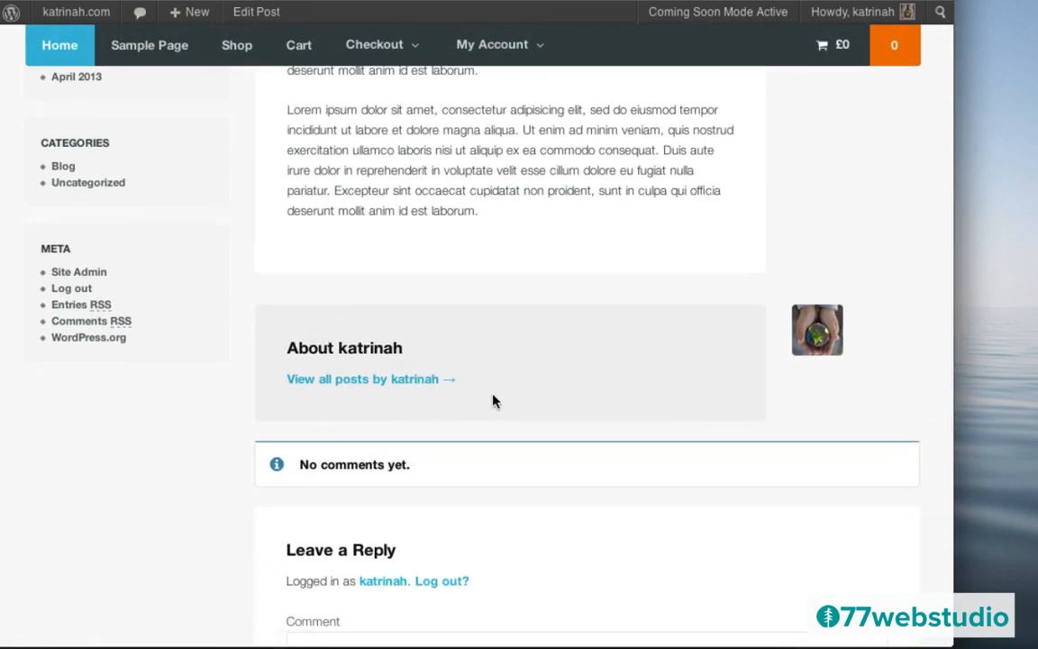
scroll(492, 400, down, 5)
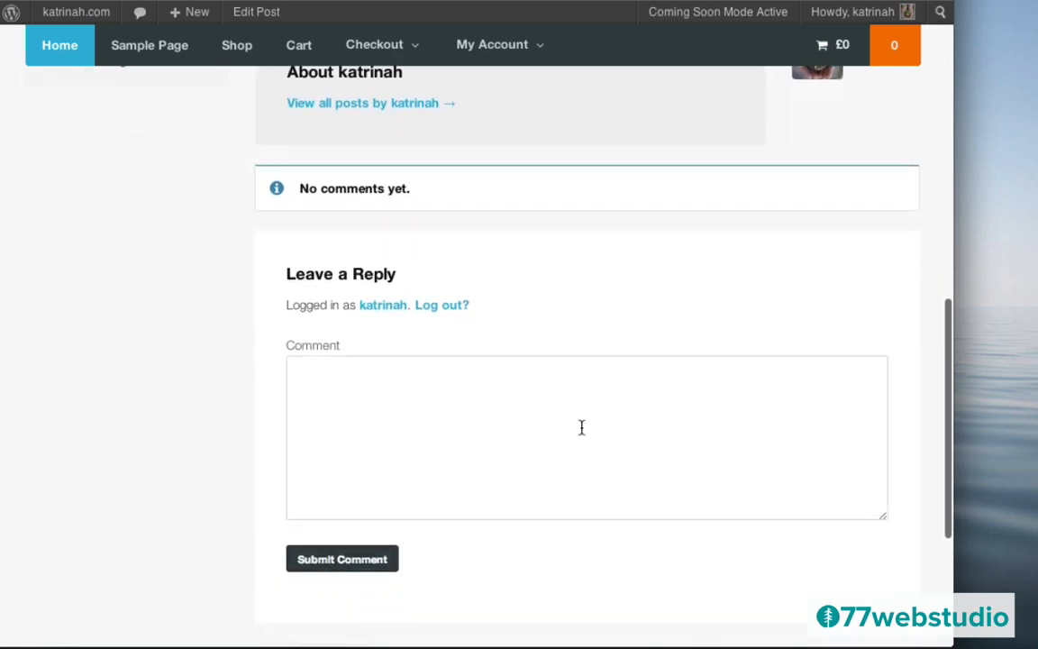
scroll(494, 391, up, 10)
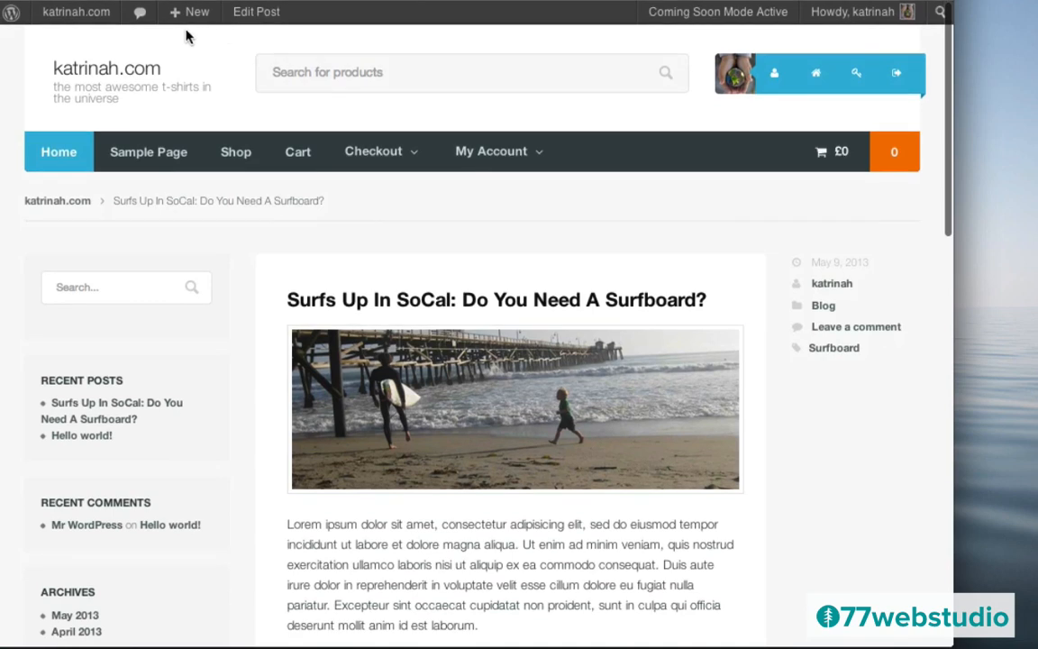
mouse_move(178, 18)
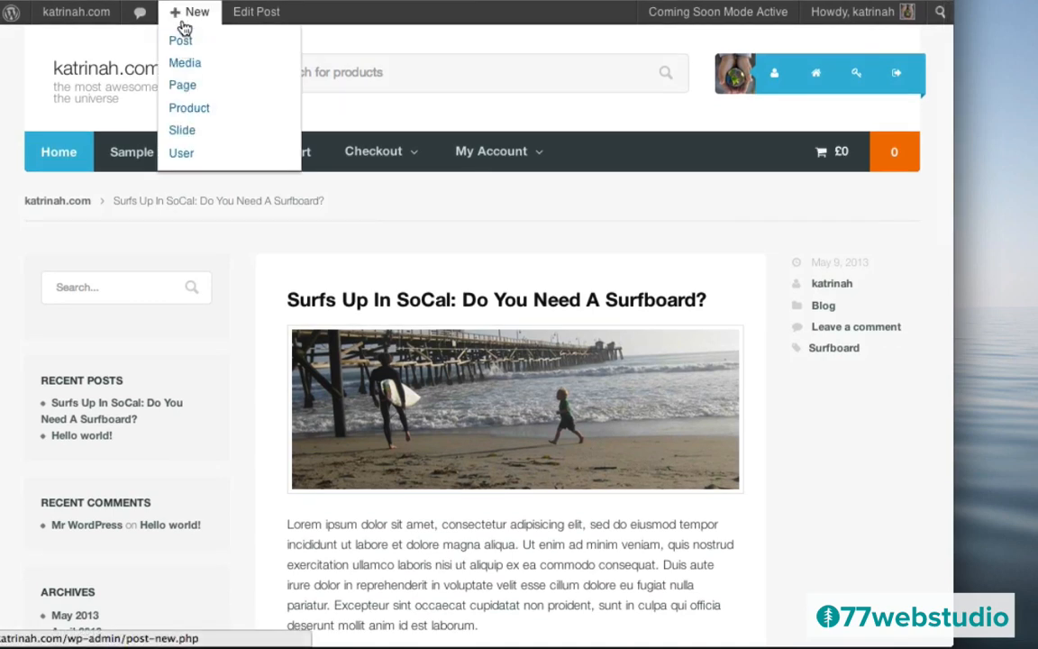
- Start a post titled 'New Surf T-Shirts Have Arrived' with a pasted Lorem ipsum paragraph, then open Add Media
click(181, 42)
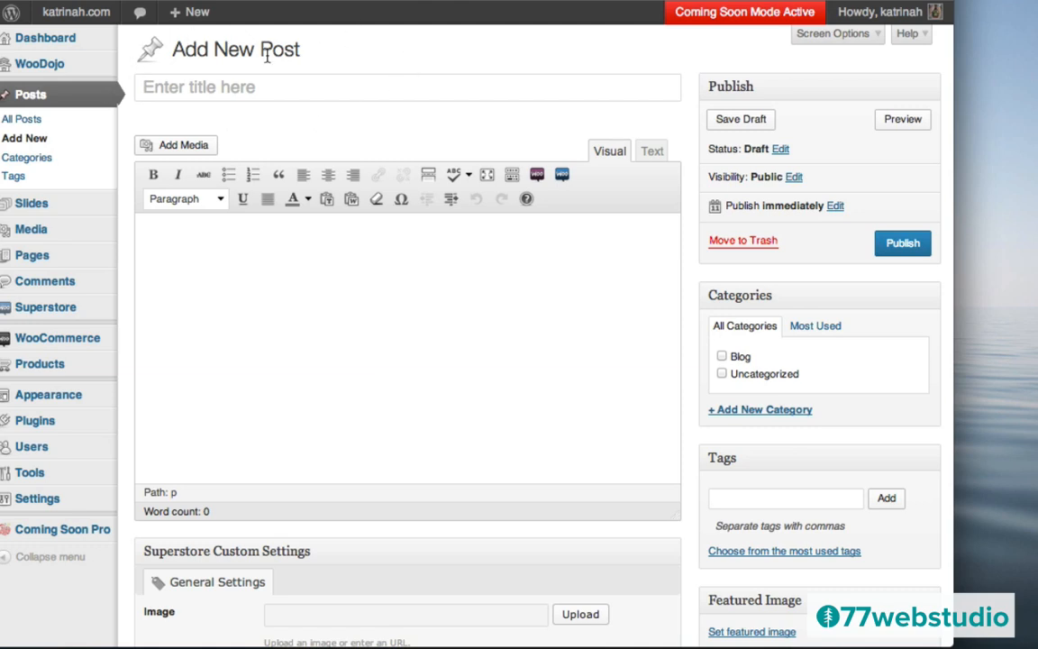
click(176, 90)
text(New Surf T-Shirts Have Arrived)
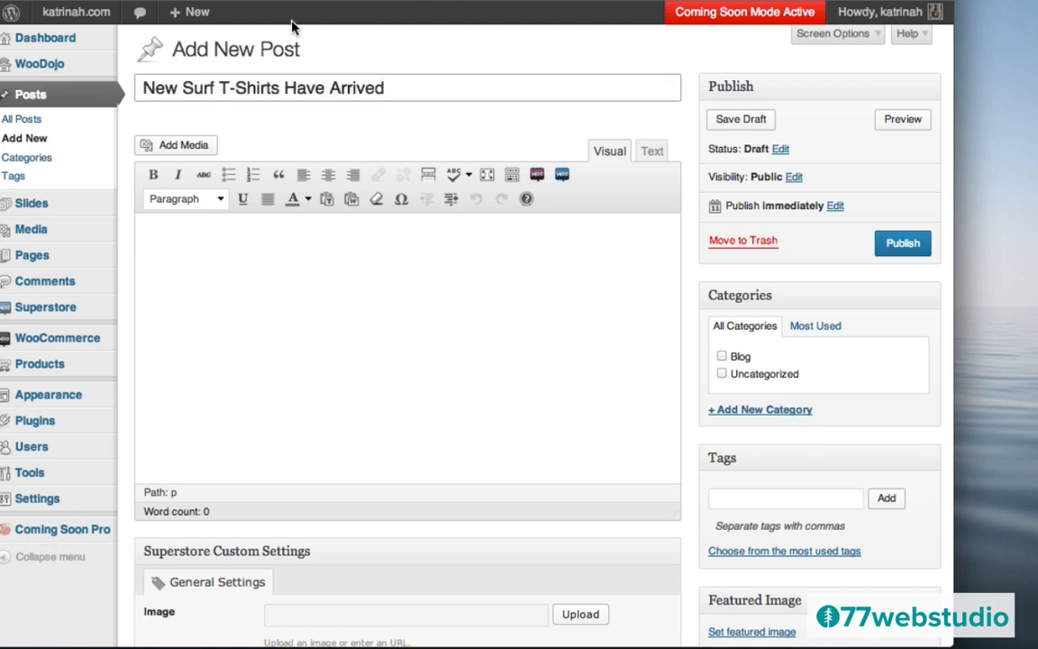
click(248, 245)
text(Lorem ipsum dolor sit amet, consectetur adipisicing elit, sed do eiusmod tempor incididunt ut labore et dolore magna aliqua. Ut enim ad minim veniam, quis nostrud exercitation ullamco laboris nisi ut aliquip ex ea commodo consequat. Duis aute irure dolor in reprehenderit in voluptate velit esse cillum dolore eu fugiat nulla pariatur. Excepteur sint occaecat cupidatat non proident, sunt in culpa qui officia deserunt mollit anim id est laborum.)
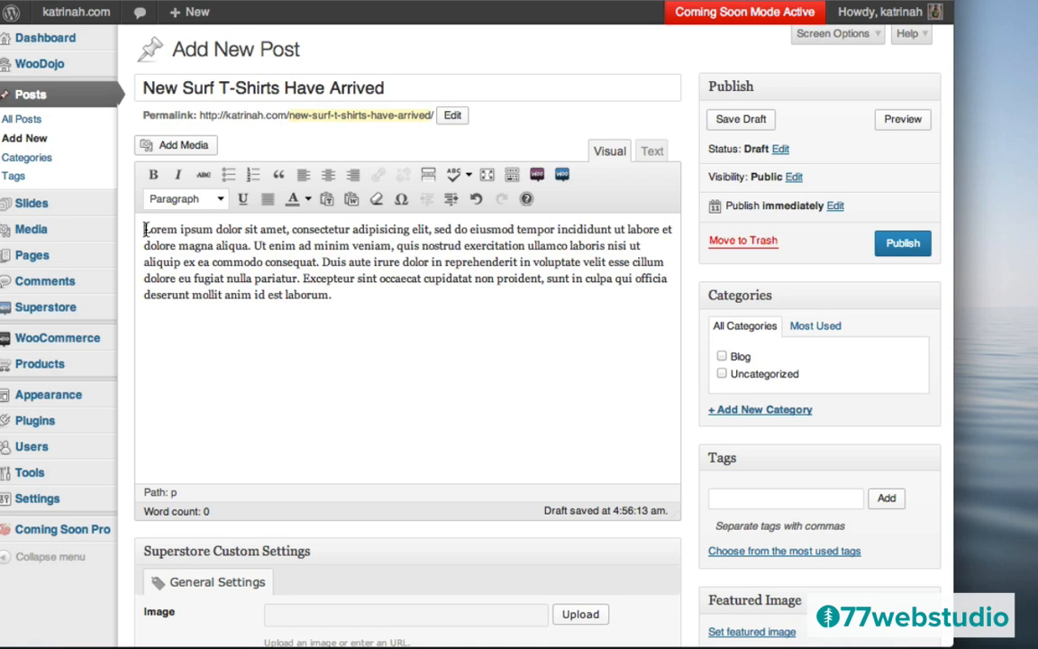
key(Return)
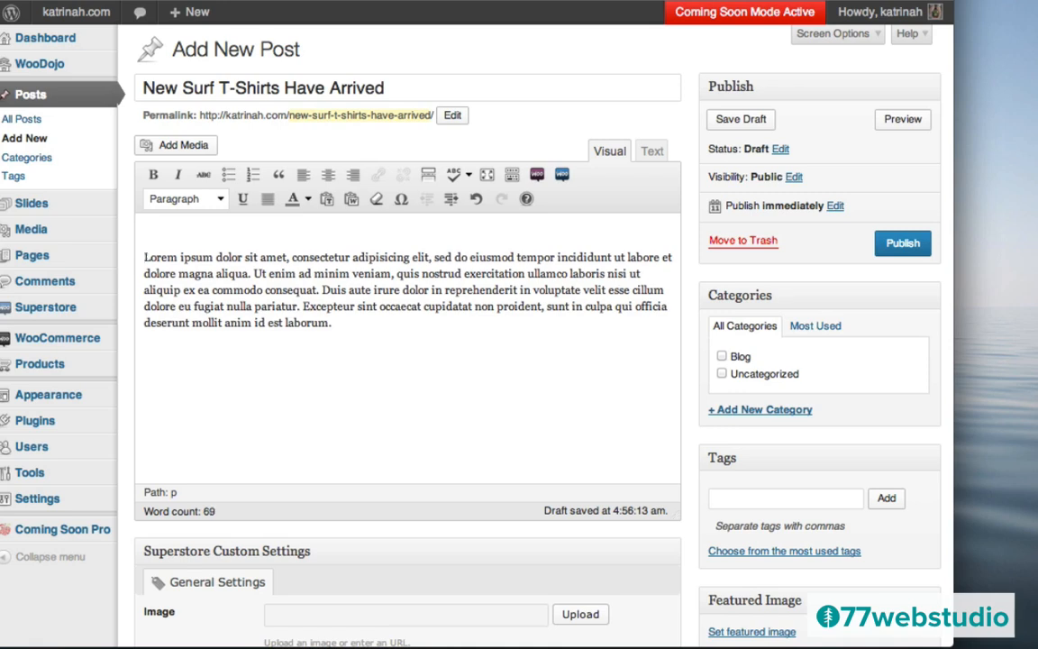
click(173, 148)
click(247, 226)
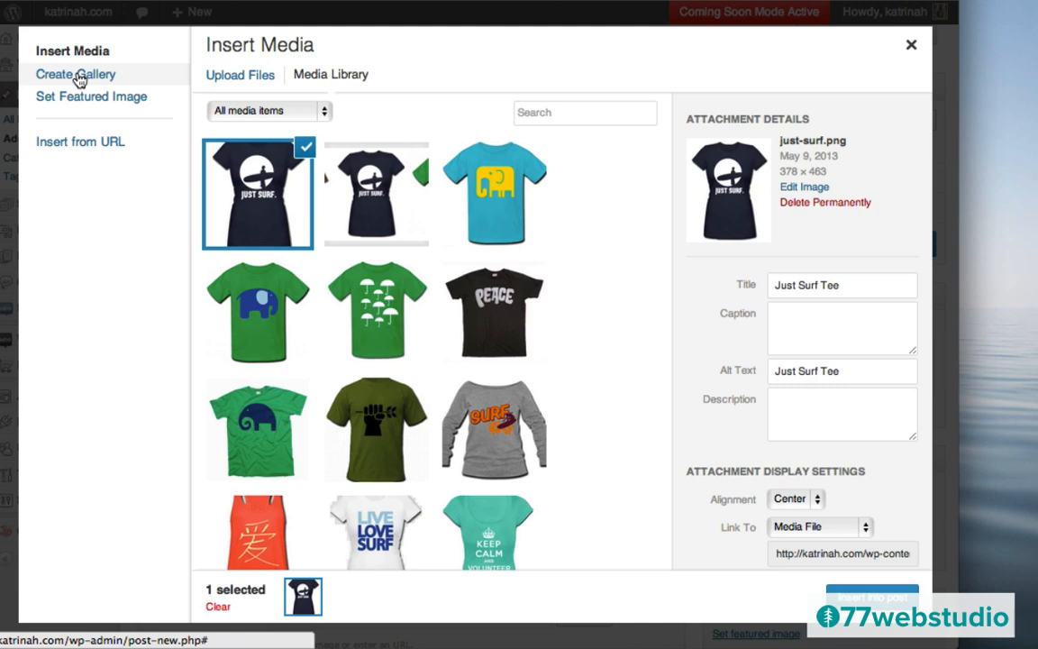
- Insert a 3-column gallery of the Peace T, Just Surf and Keep Calm tees, in that order
click(79, 78)
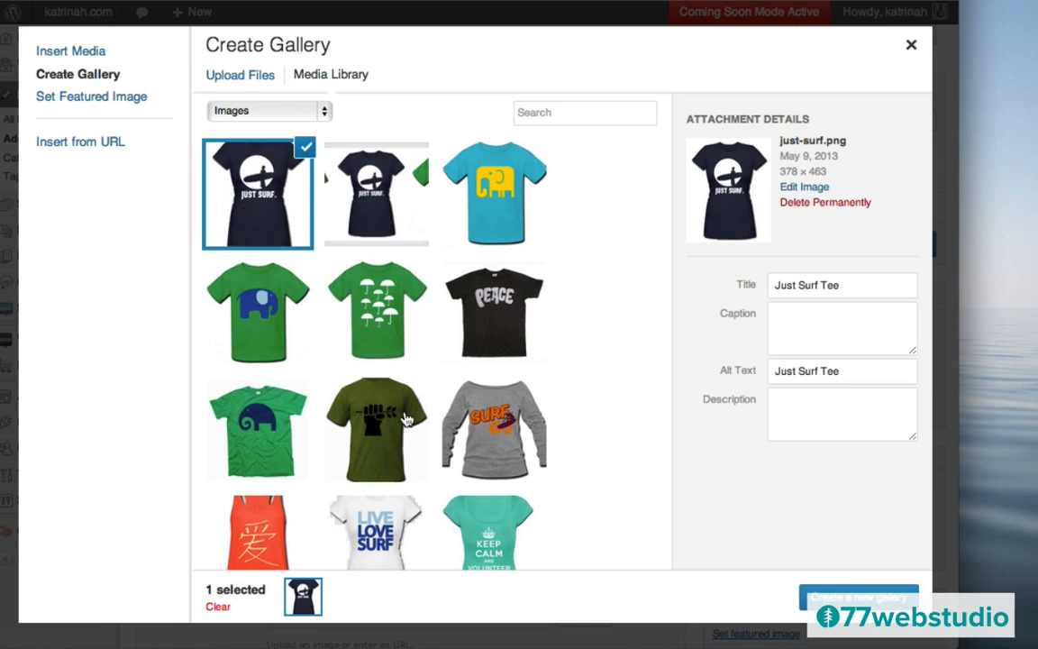
click(347, 397)
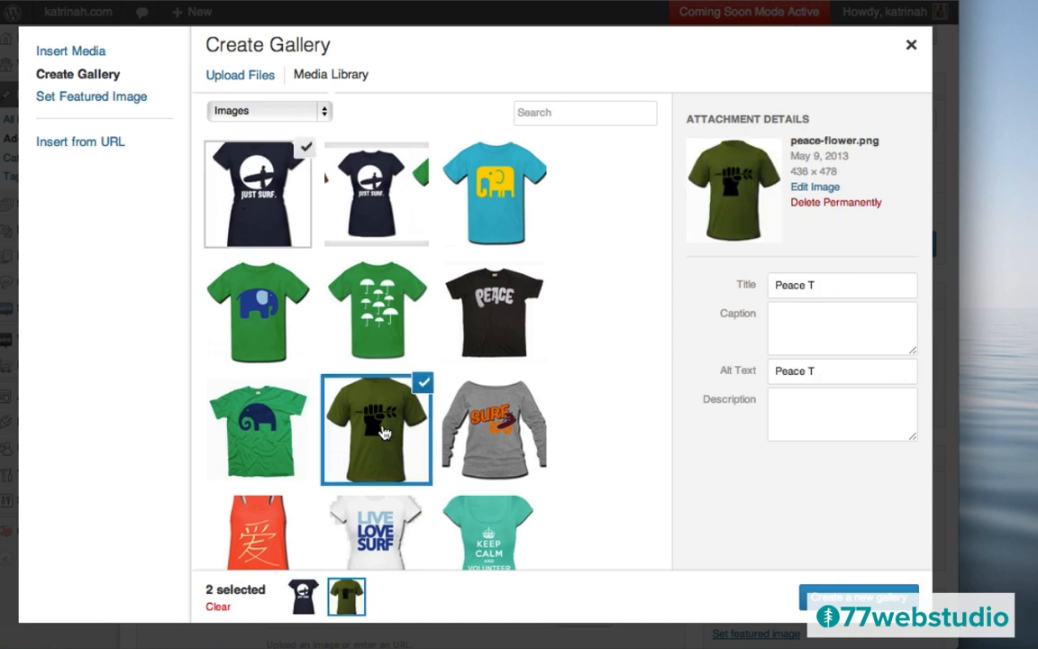
click(485, 530)
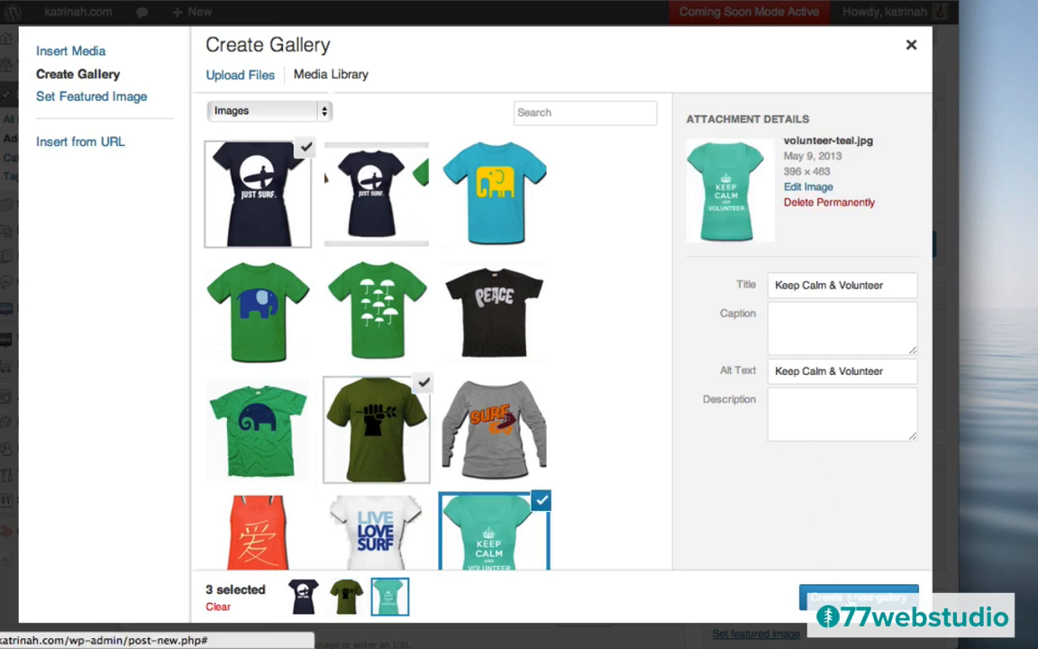
click(858, 596)
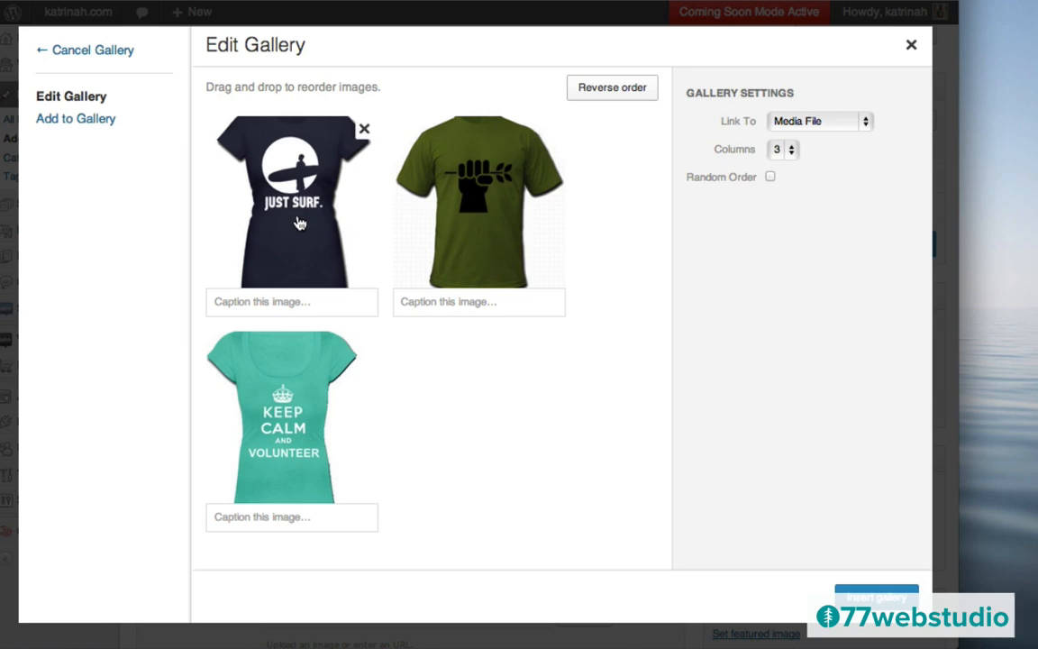
drag(293, 219, 284, 420)
drag(289, 226, 552, 216)
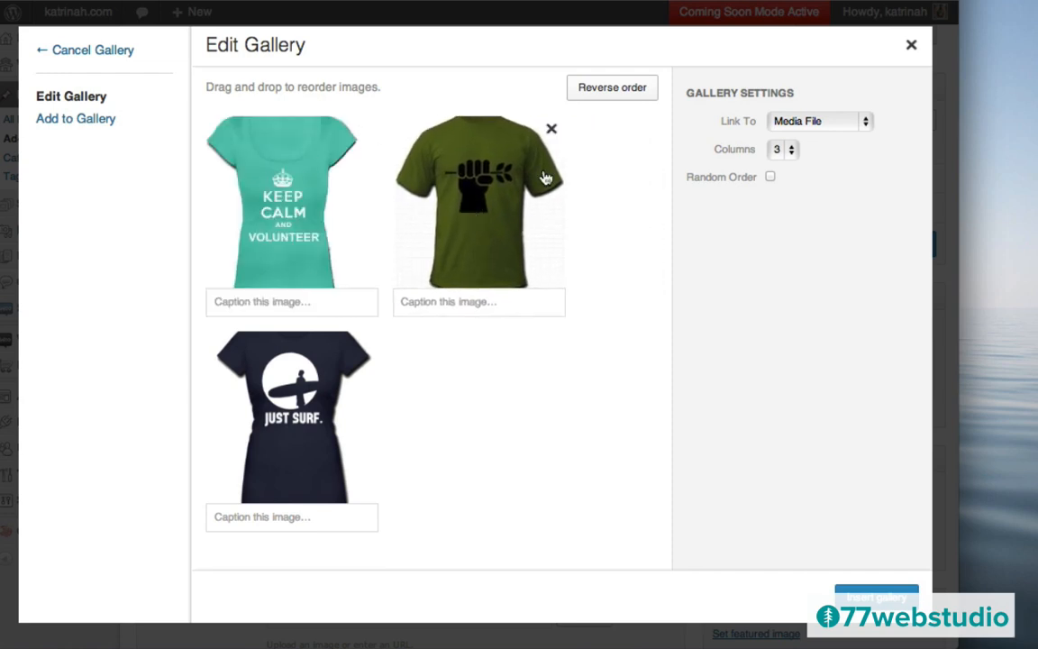
drag(277, 173, 432, 167)
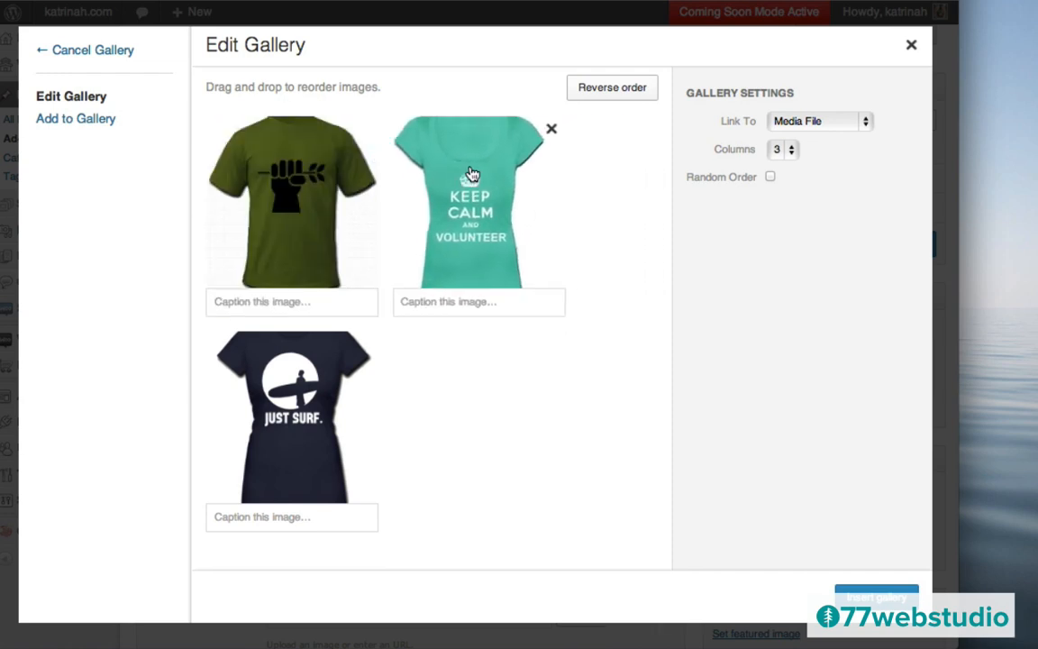
drag(275, 356, 516, 176)
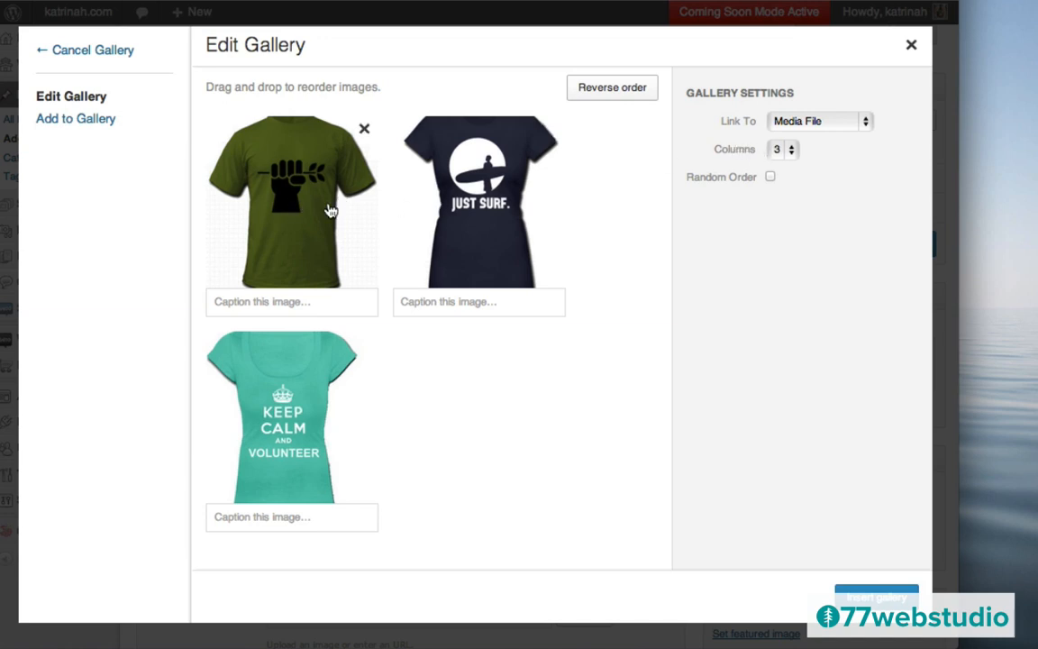
click(780, 155)
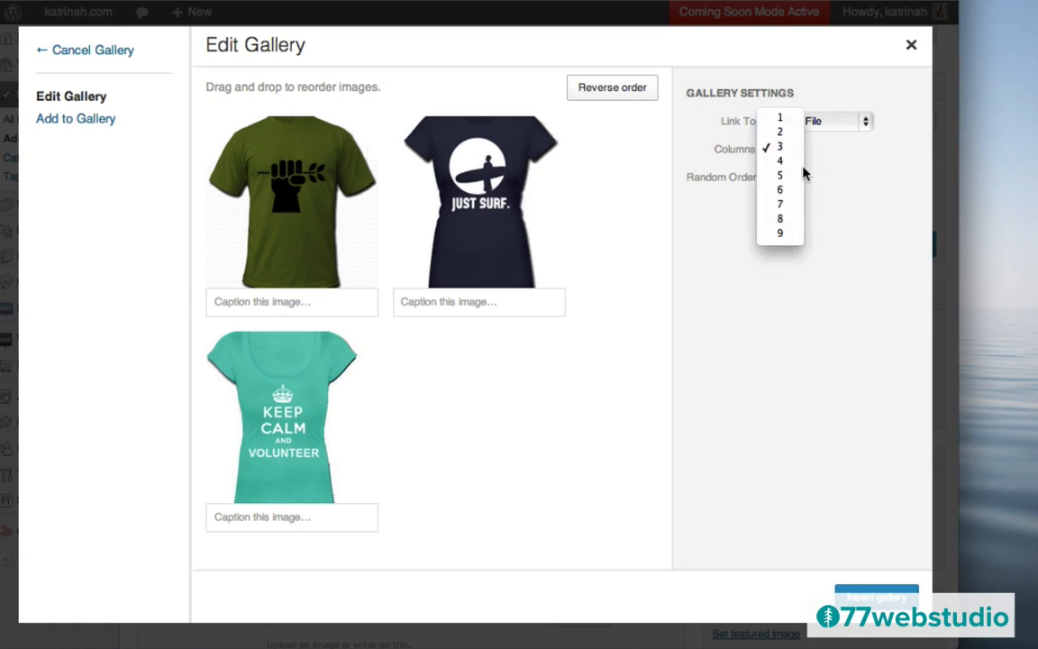
click(859, 185)
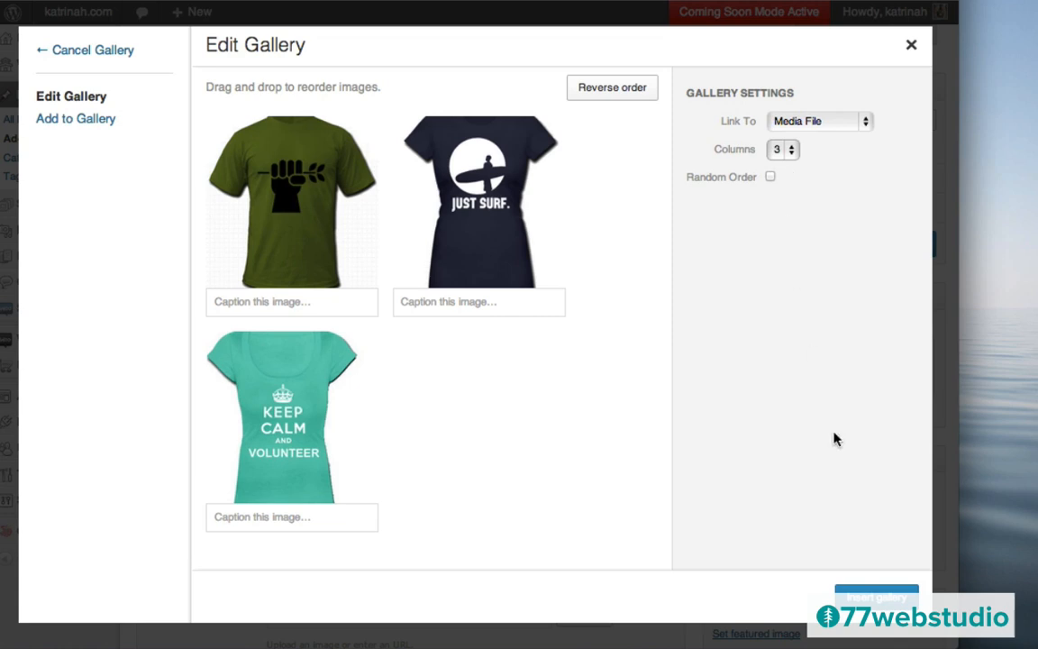
click(870, 598)
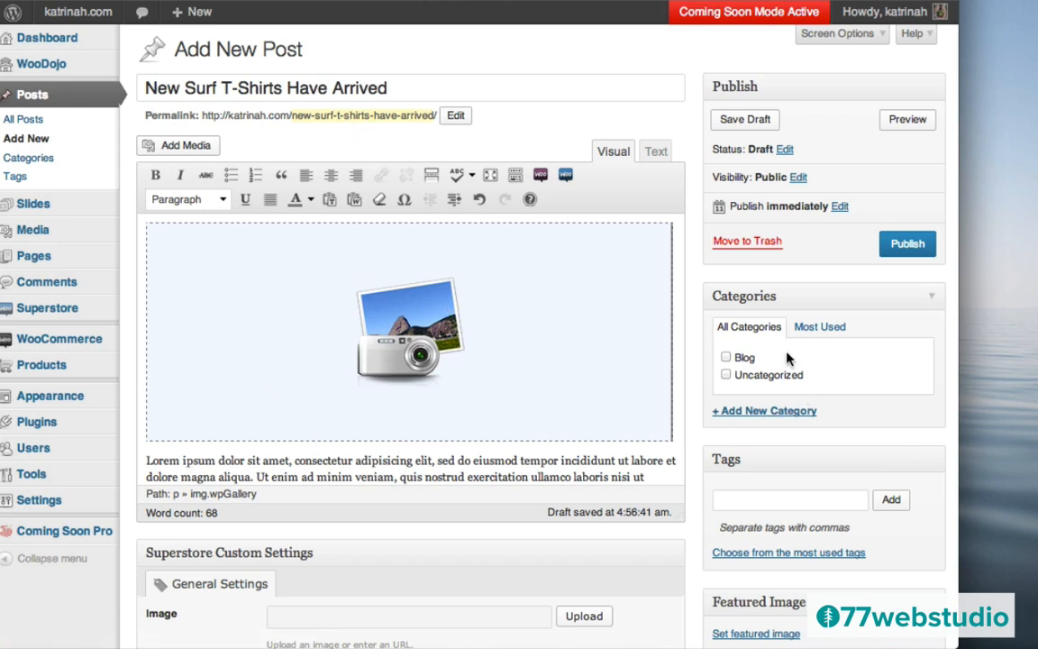
- Tick the Blog category and add the Surf T-Shirts tag to the post
click(726, 358)
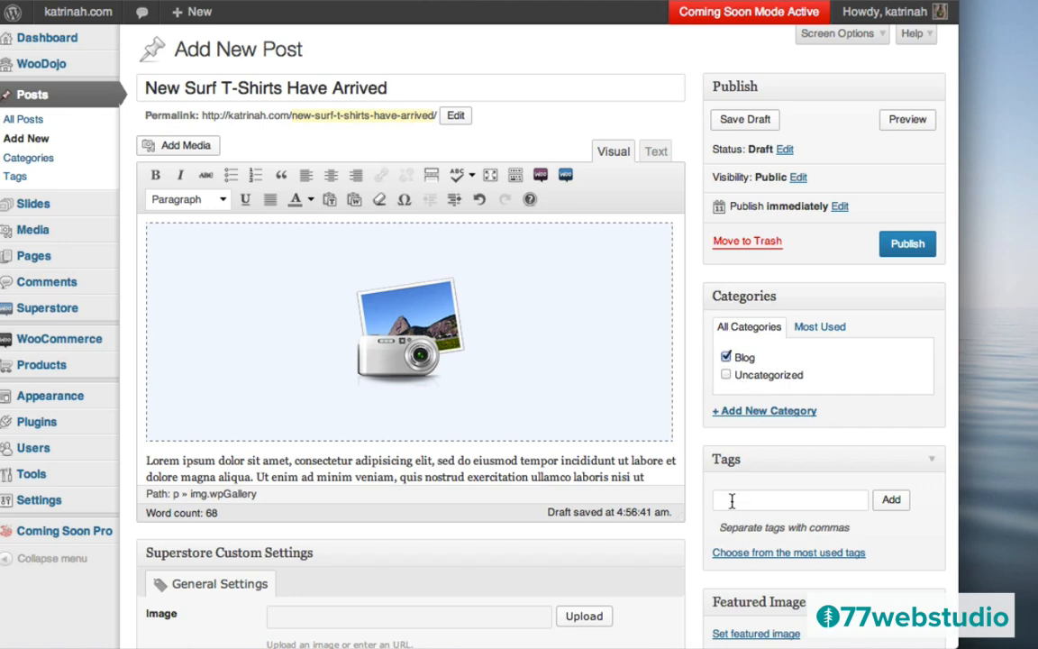
click(731, 501)
text(Surf)
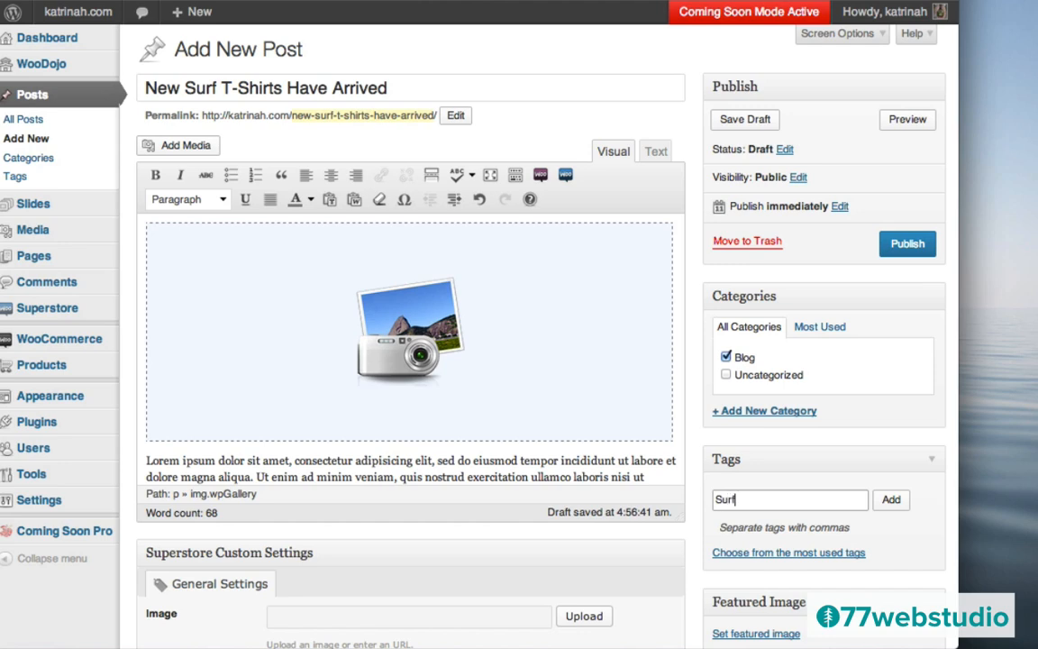
text( T-Shirts)
click(888, 500)
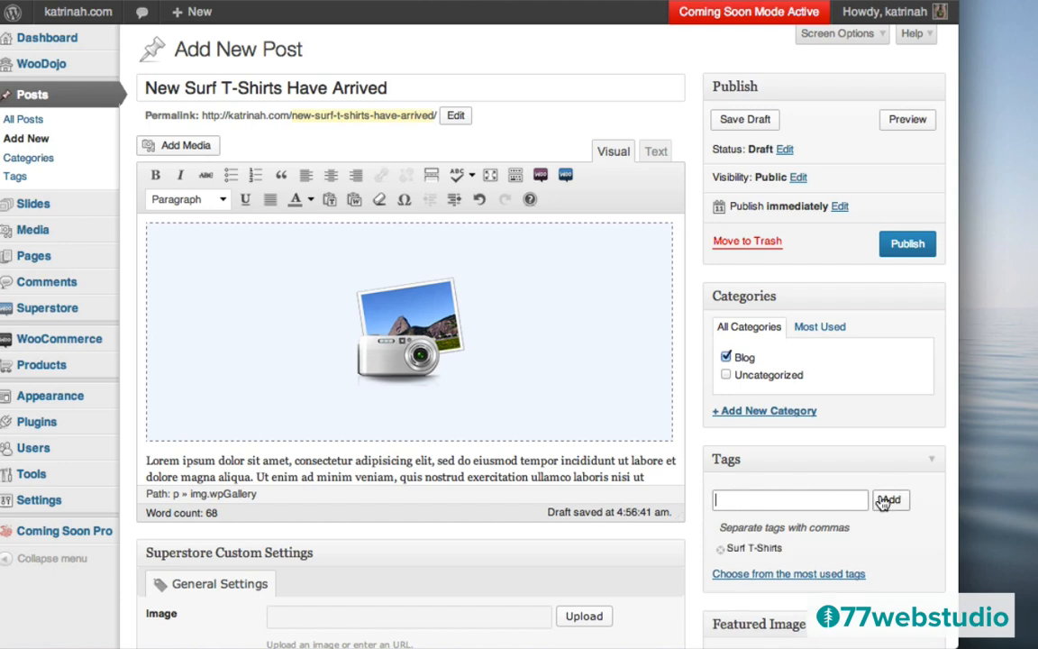
scroll(724, 442, down, 2)
scroll(723, 442, down, 2)
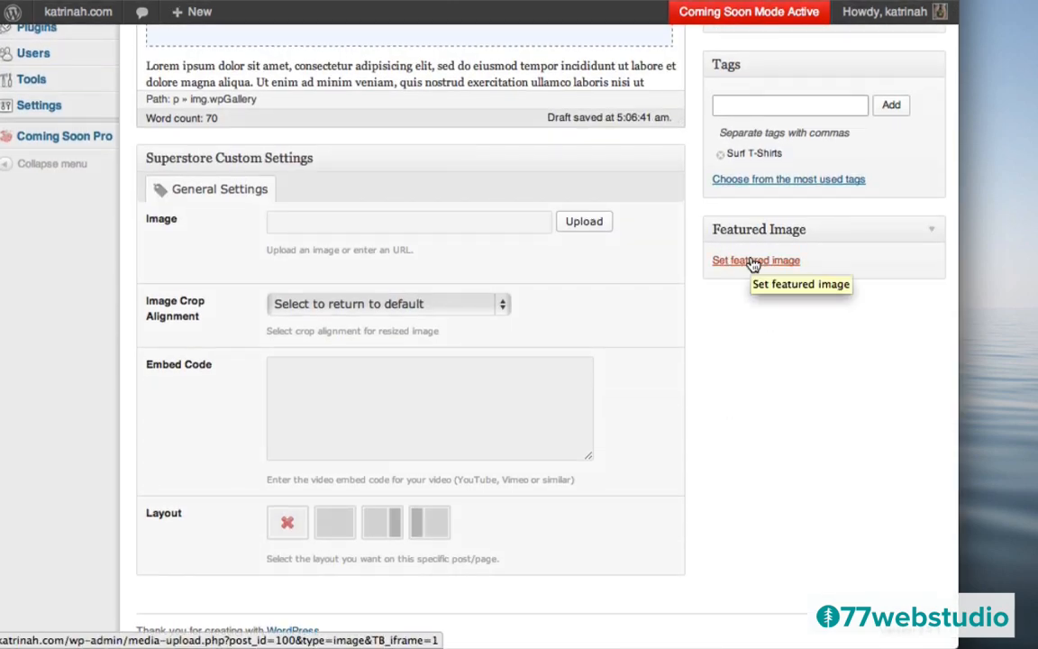
- Upload waves.jpg from the t-shirt images folder through the featured image picker
click(753, 261)
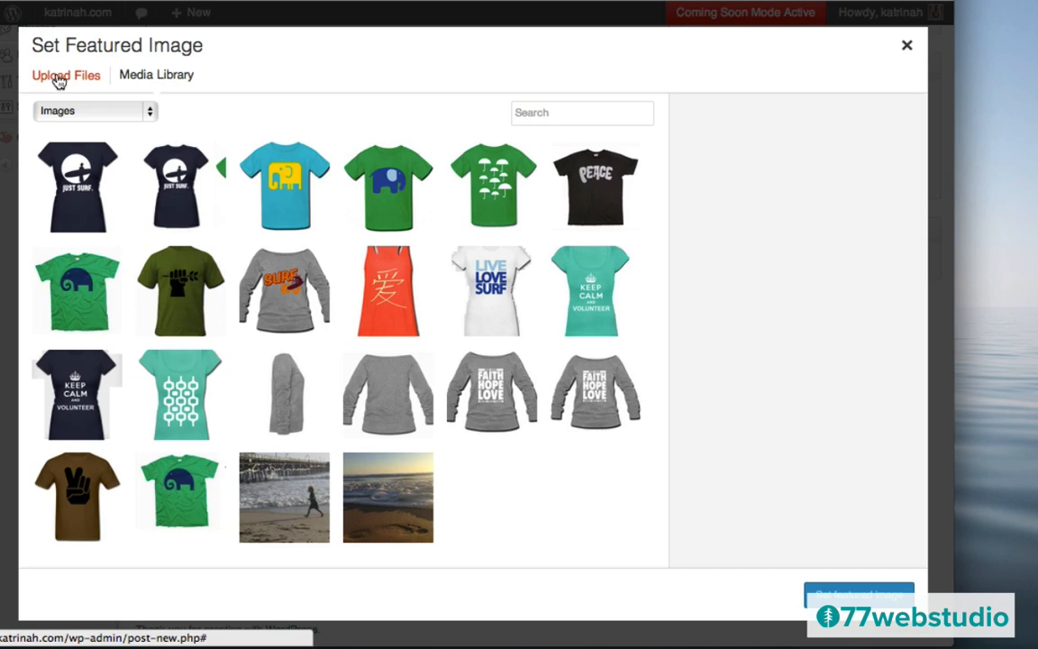
click(57, 79)
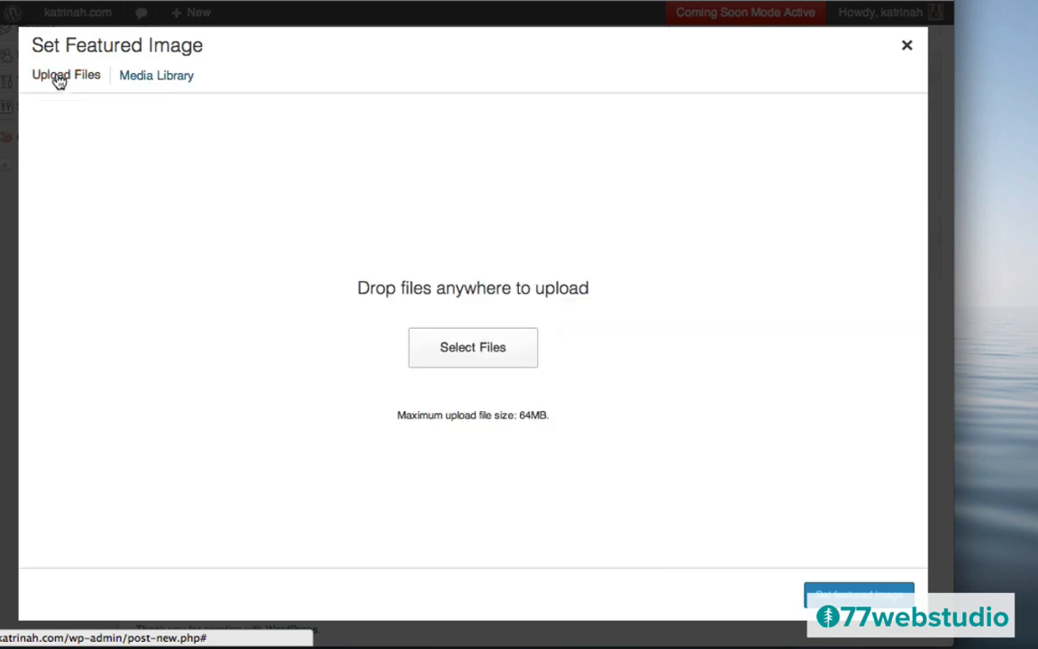
click(466, 346)
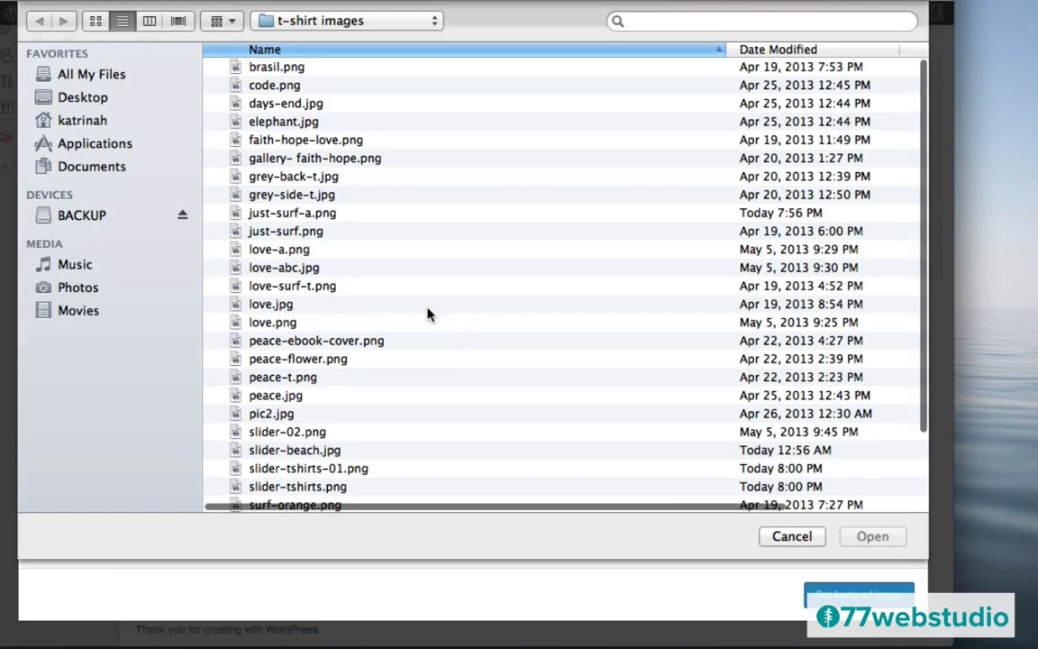
scroll(329, 260, down, 5)
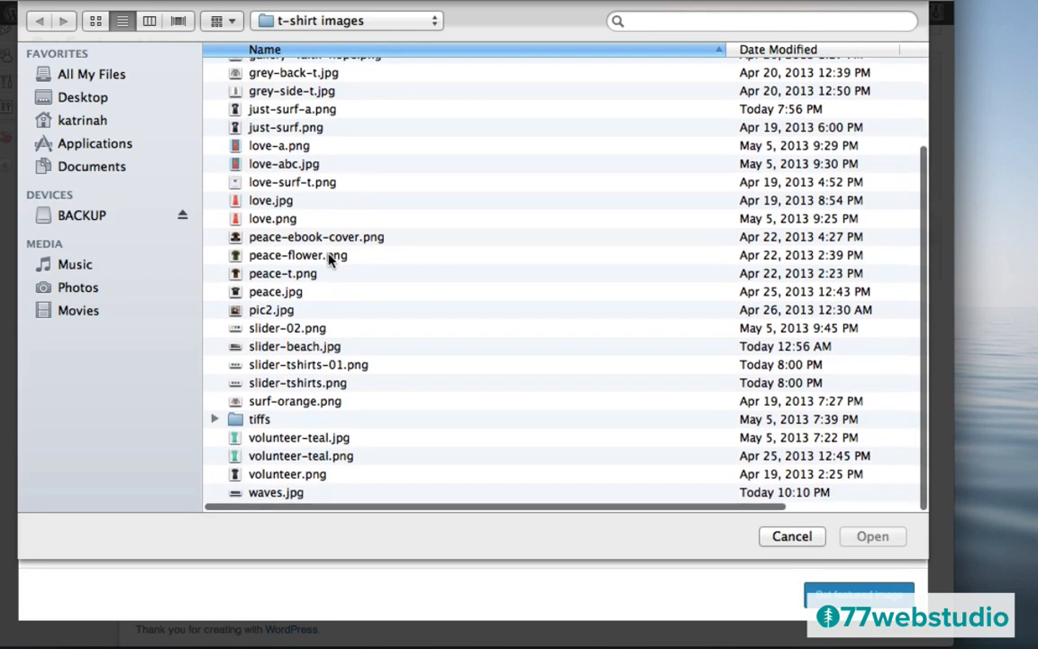
click(261, 484)
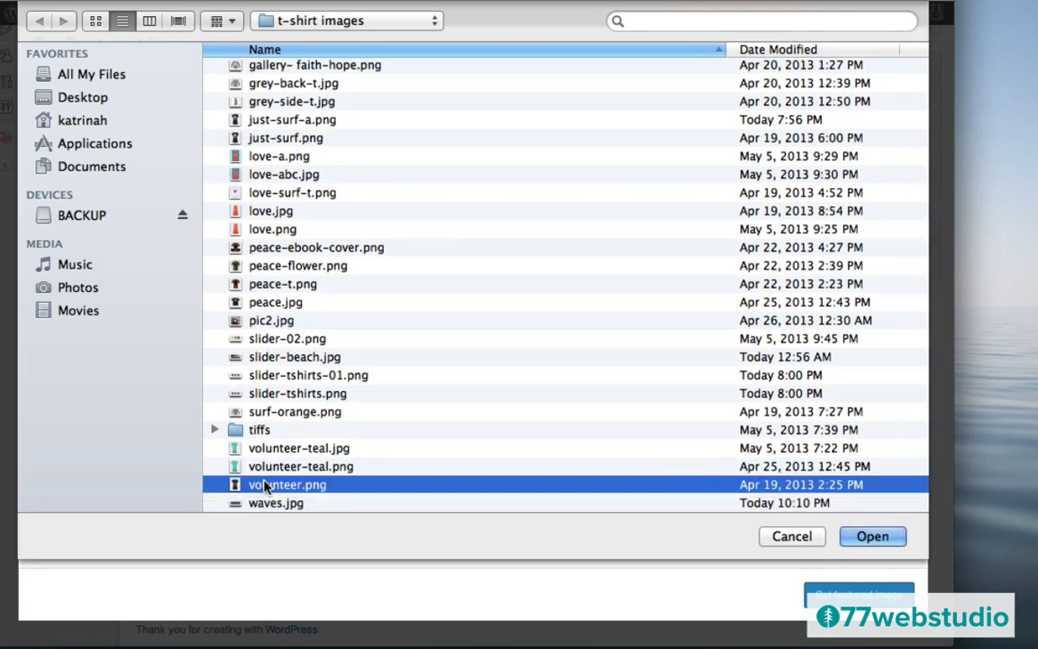
key(Down)
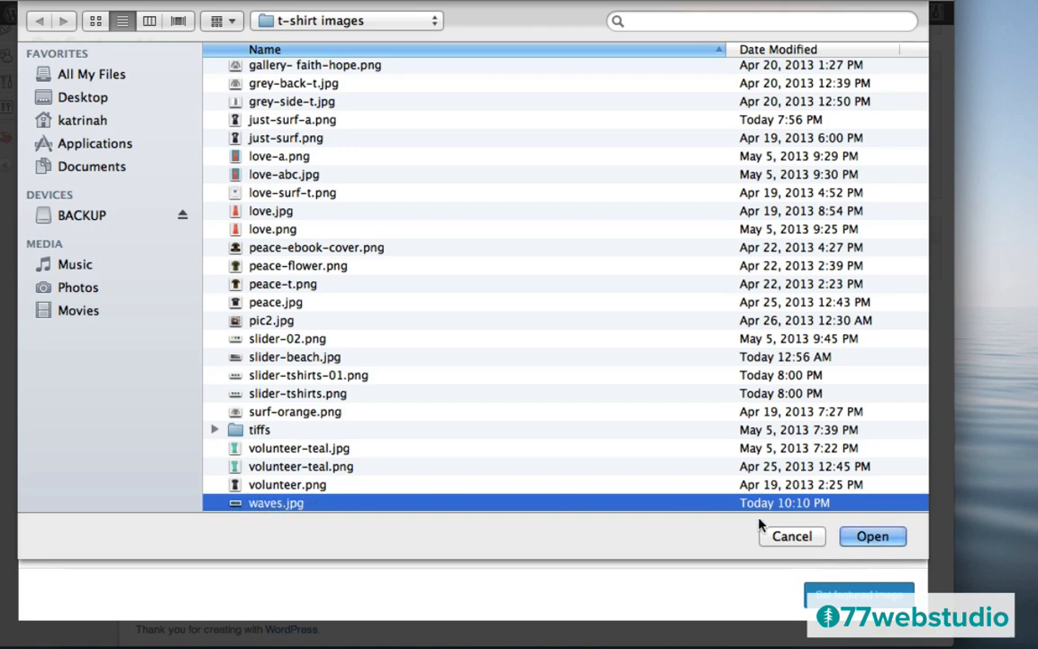
click(870, 539)
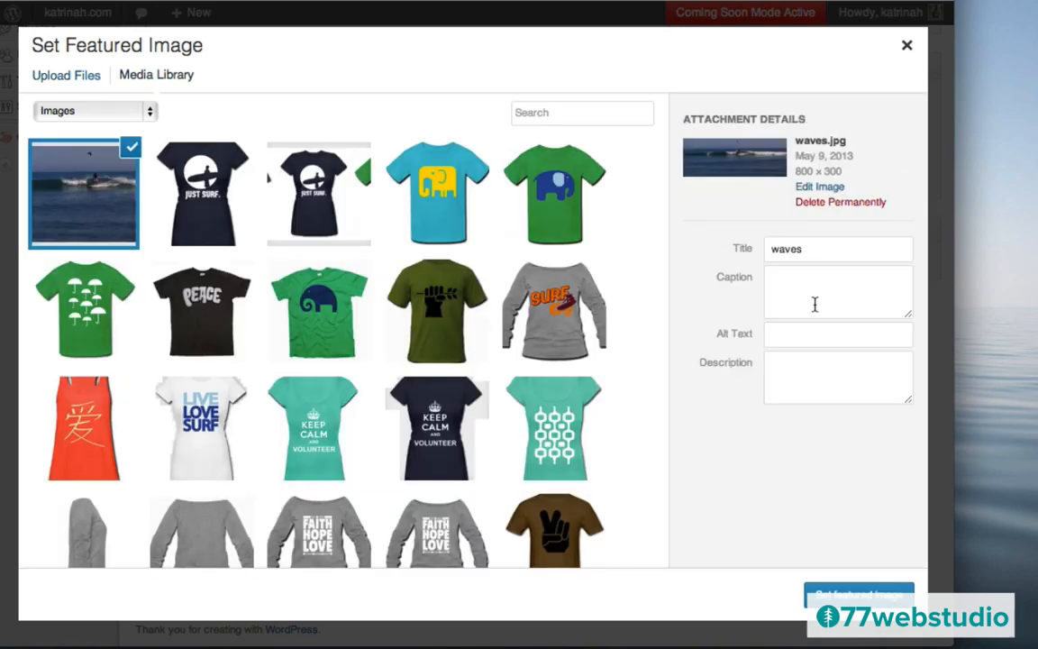
- Title and alt-text the image 'Waves', set it as featured image, and publish the post
click(799, 251)
double_click(799, 250)
text(Wave)
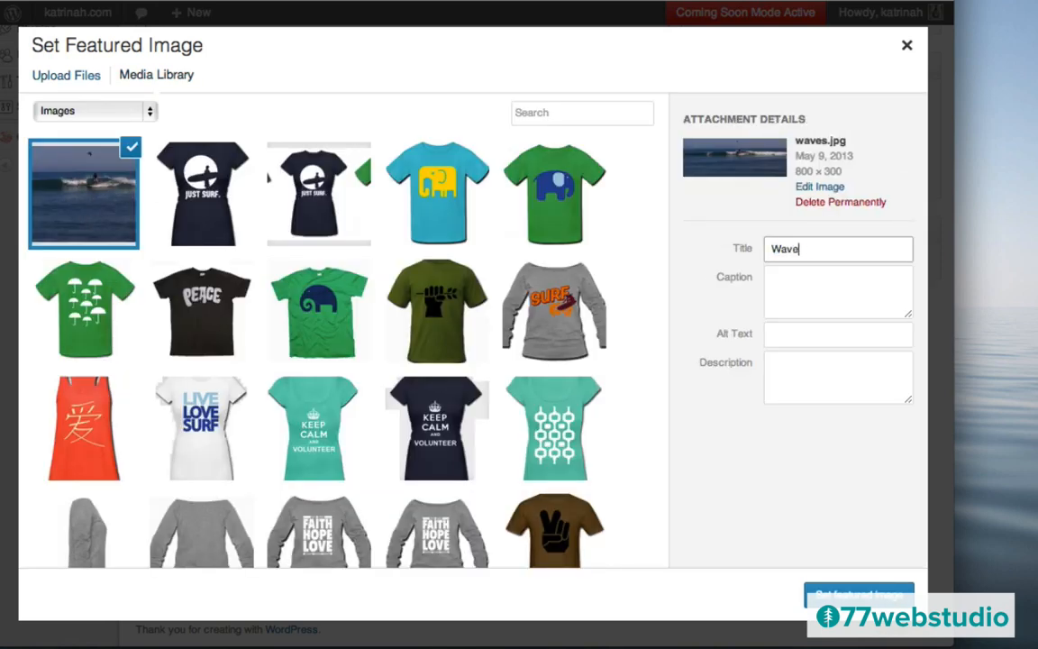
text(s)
key(Tab)
key(Tab)
key(Tab)
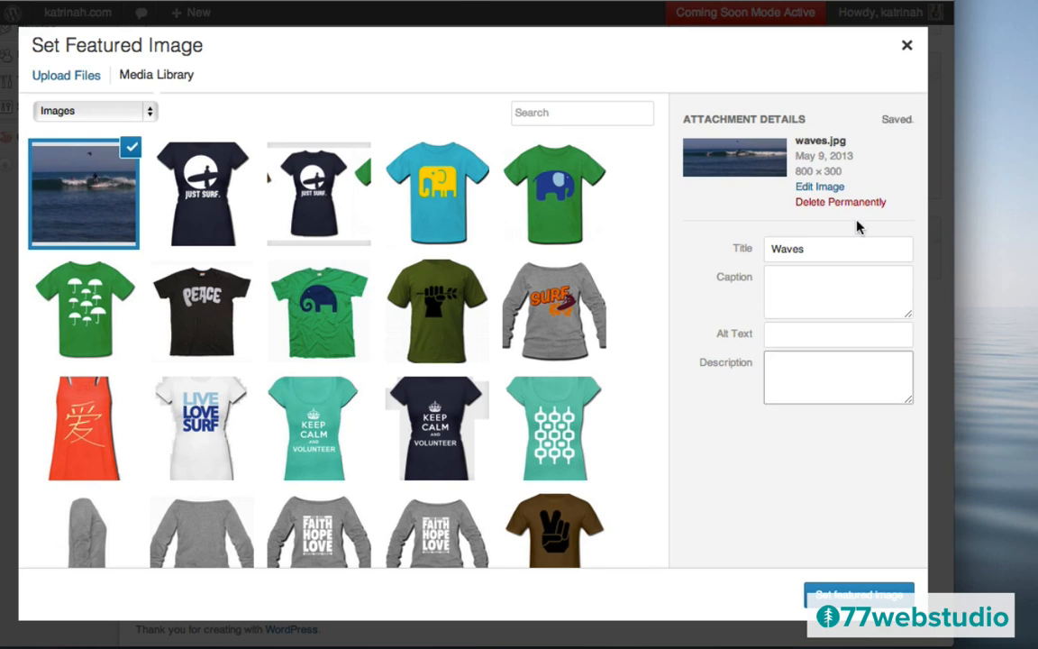
click(783, 330)
text(Waves)
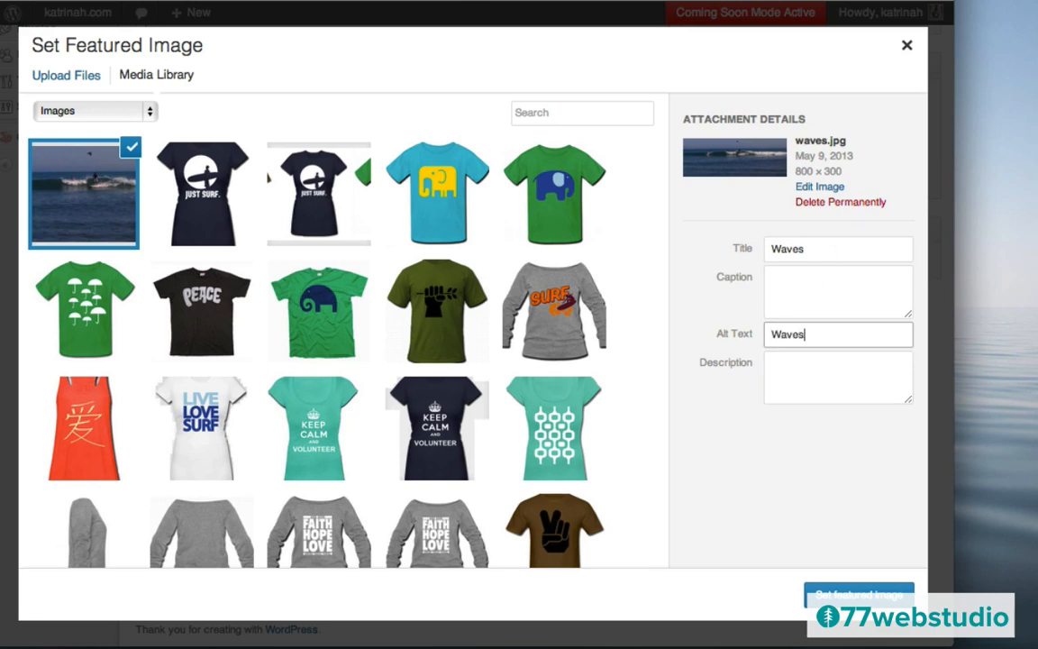
click(859, 594)
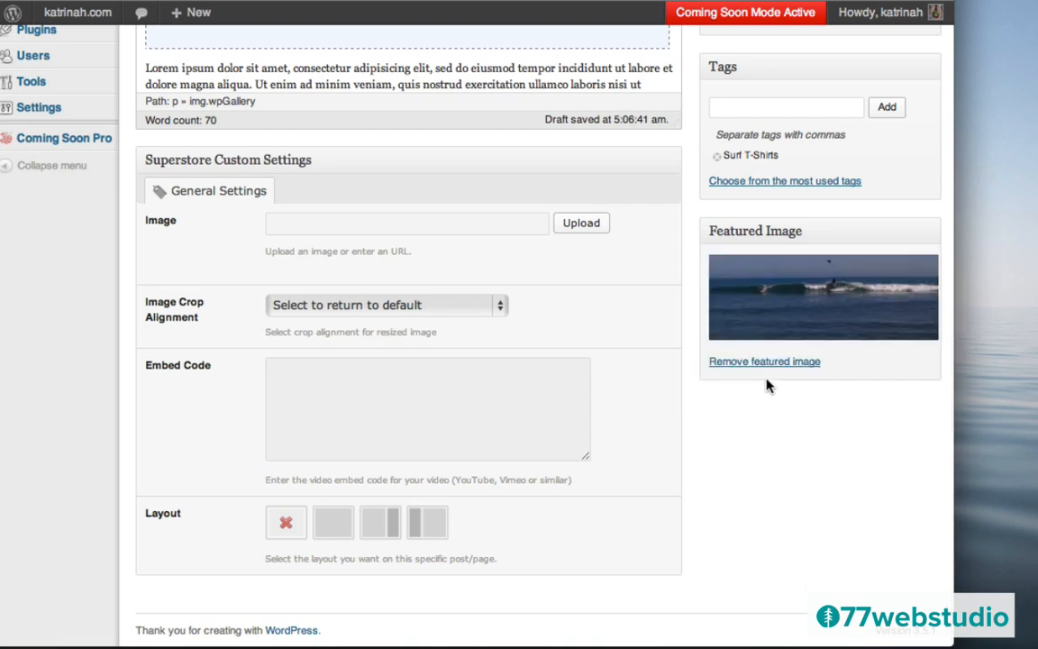
scroll(767, 386, up, 5)
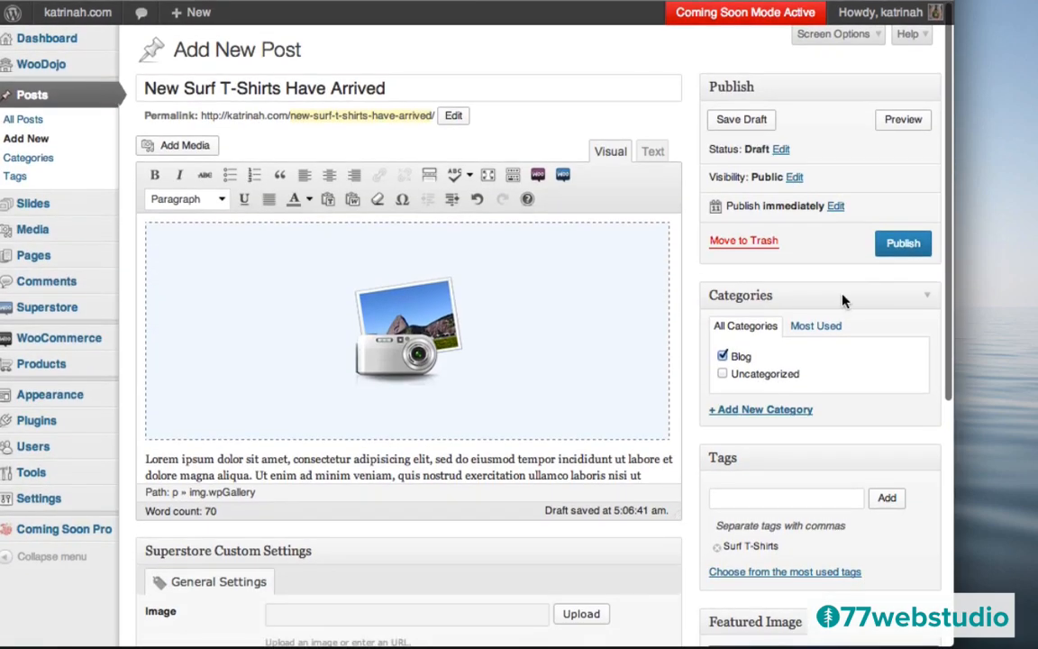
click(904, 245)
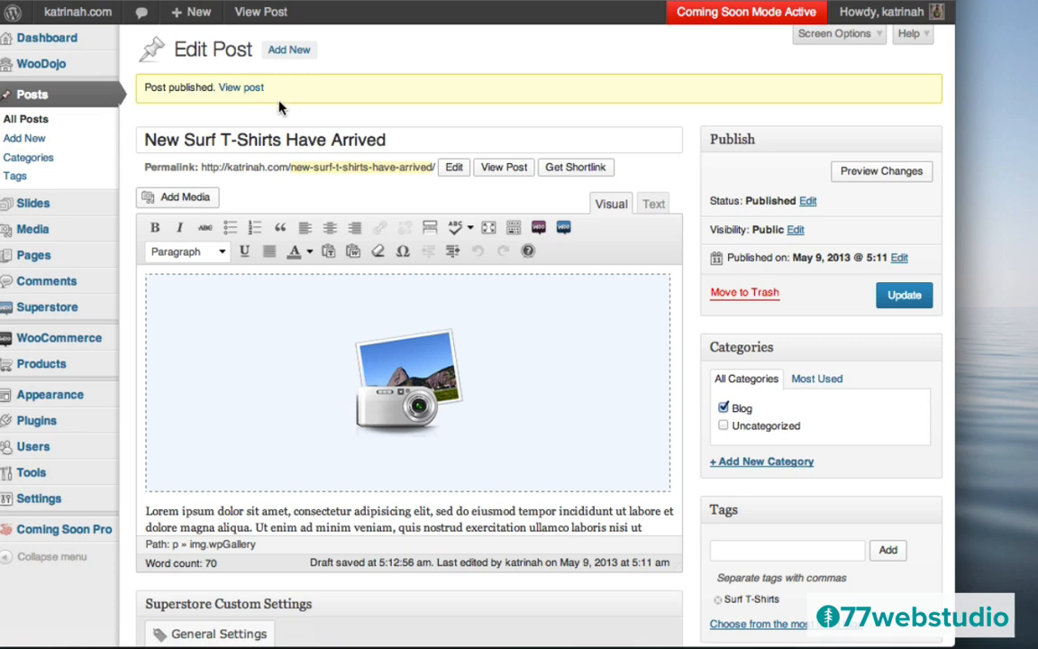
- Search the plugin directory for 'jetpack', install Jetpack by WordPress.com, and activate it
mouse_move(40, 428)
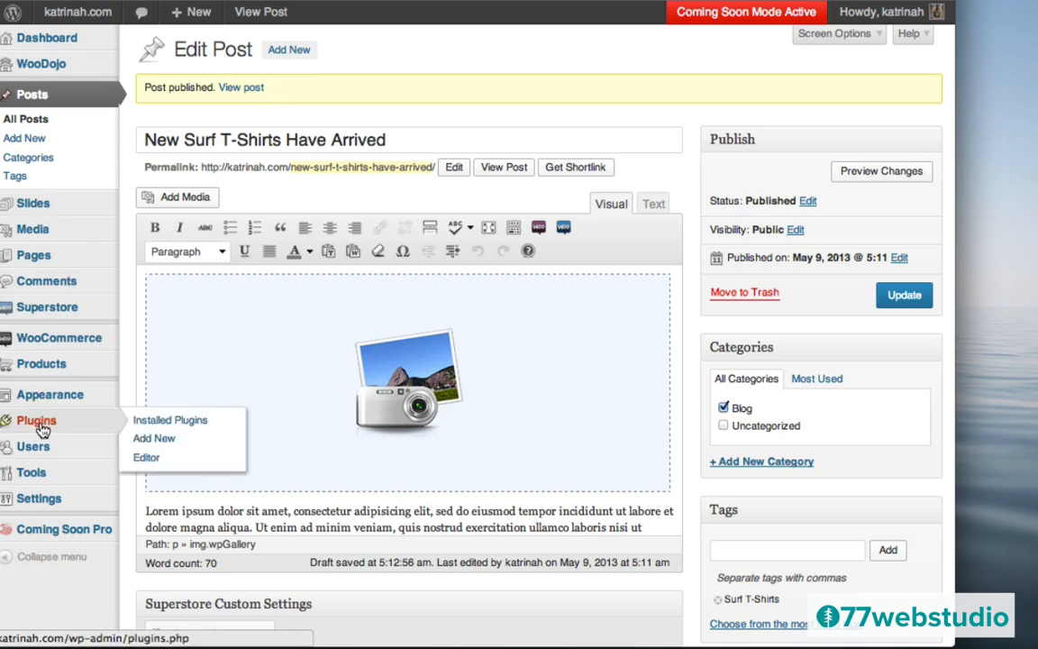
click(40, 426)
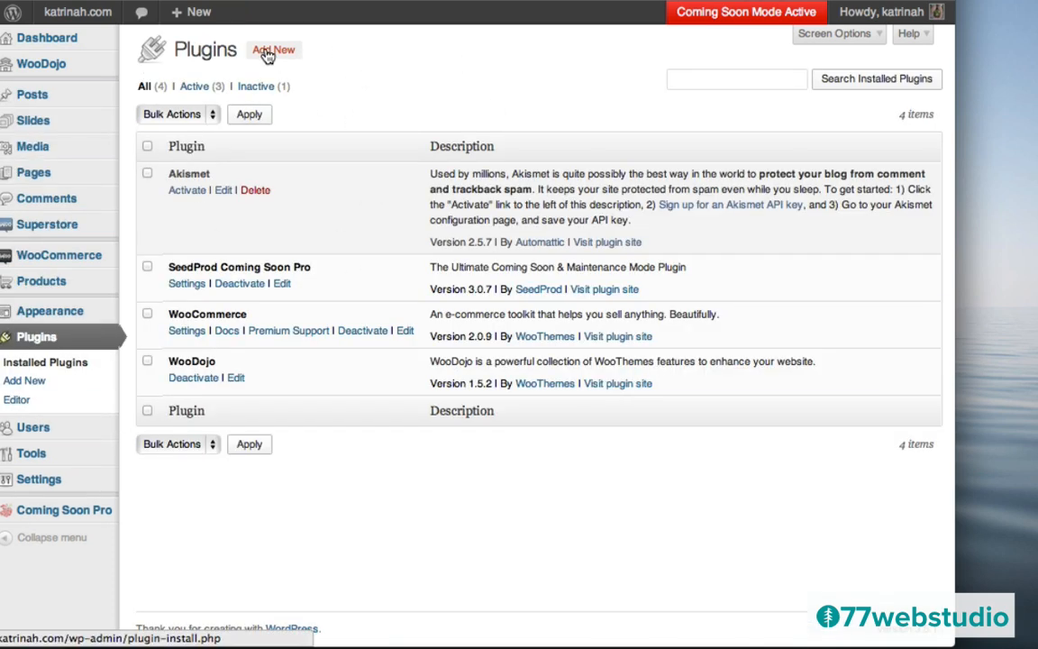
click(272, 50)
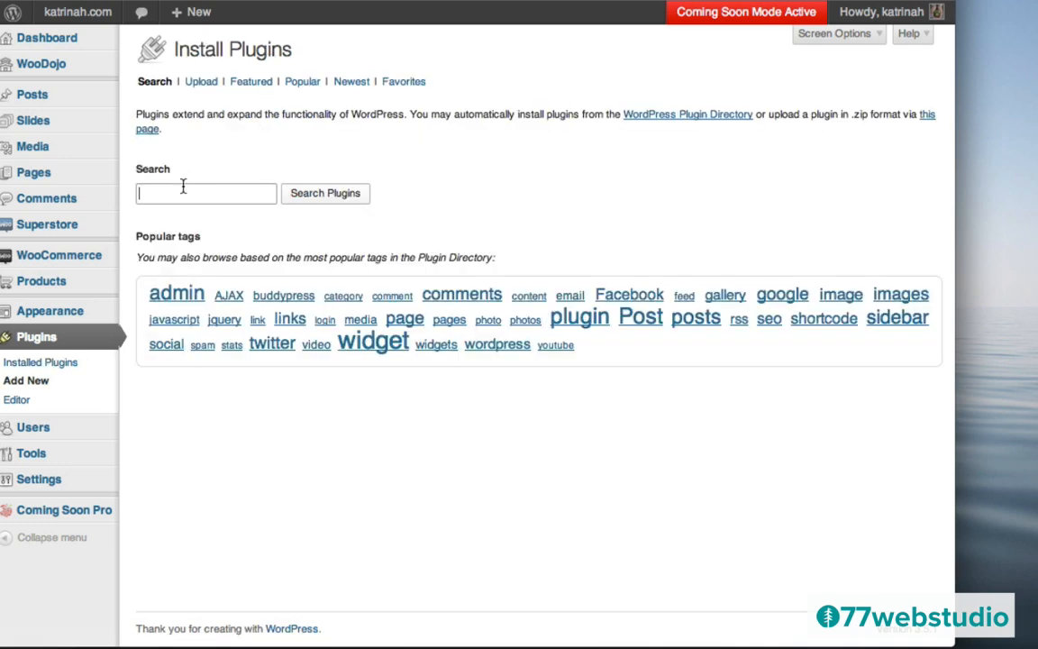
text(Jet)
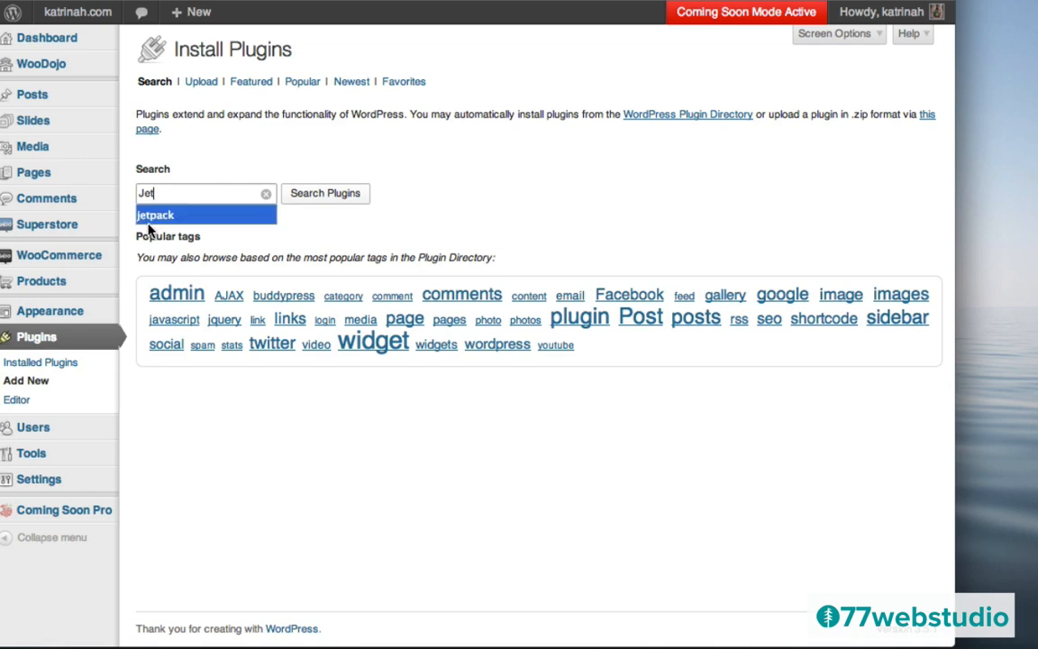
click(203, 217)
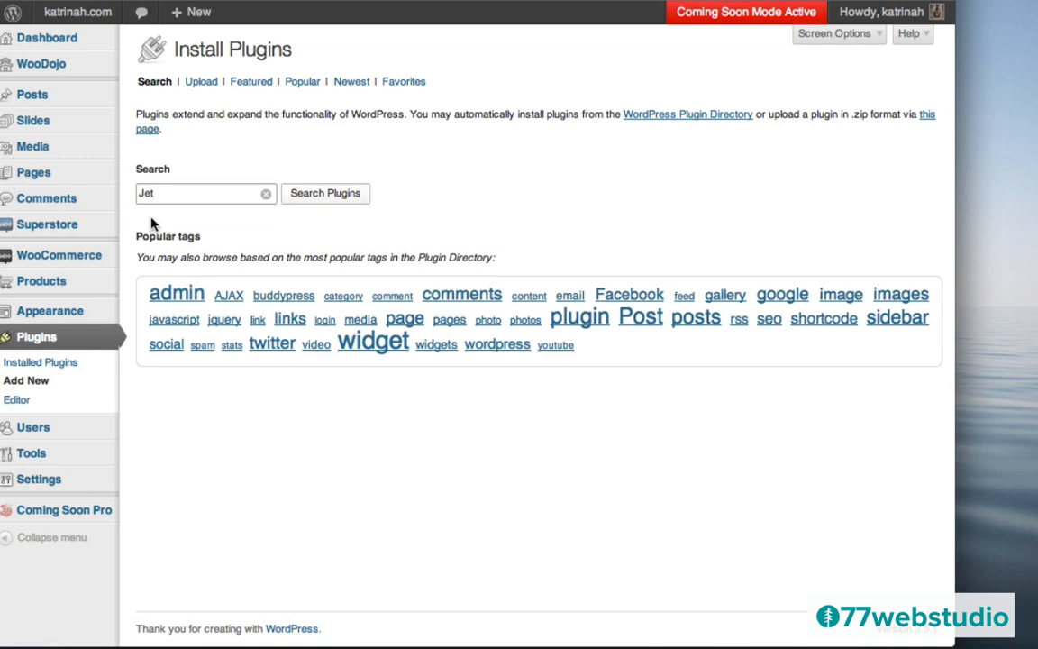
click(317, 198)
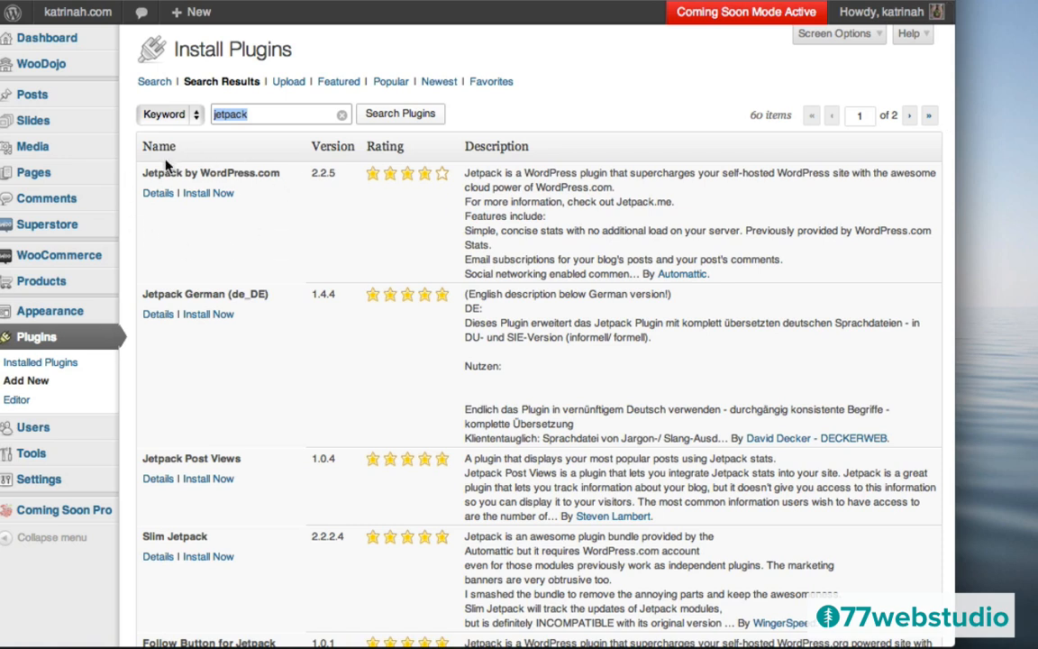
click(208, 195)
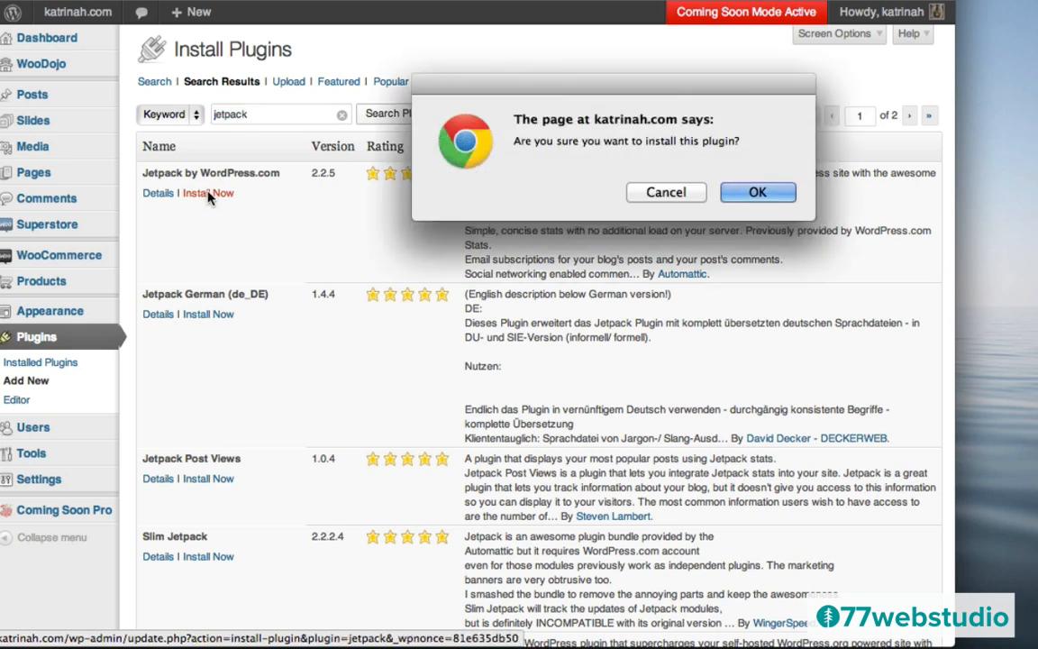
click(757, 194)
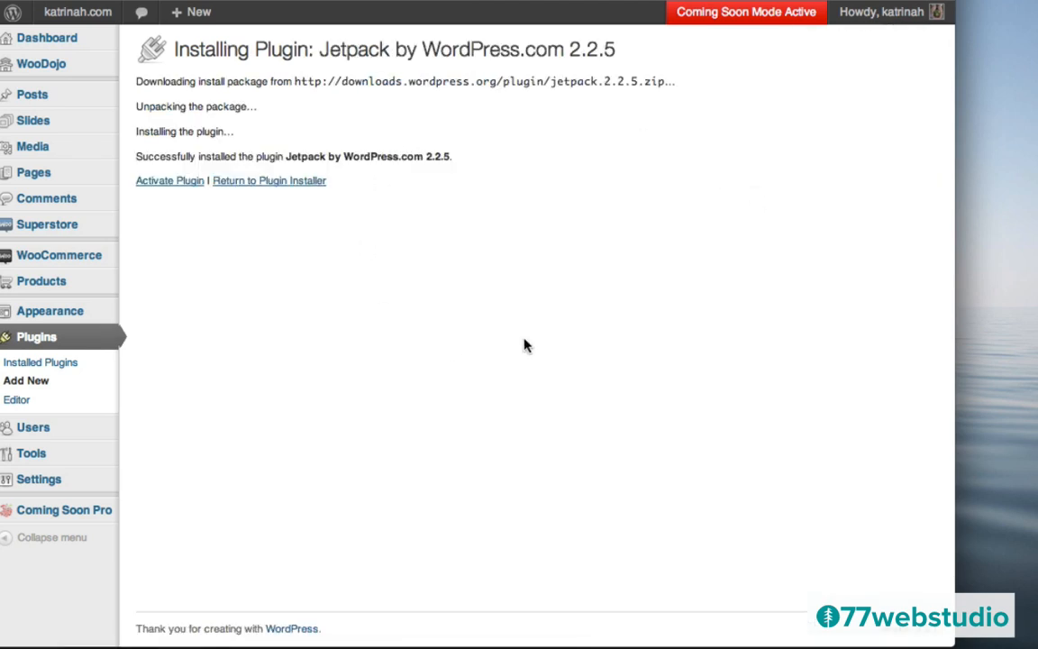
click(168, 182)
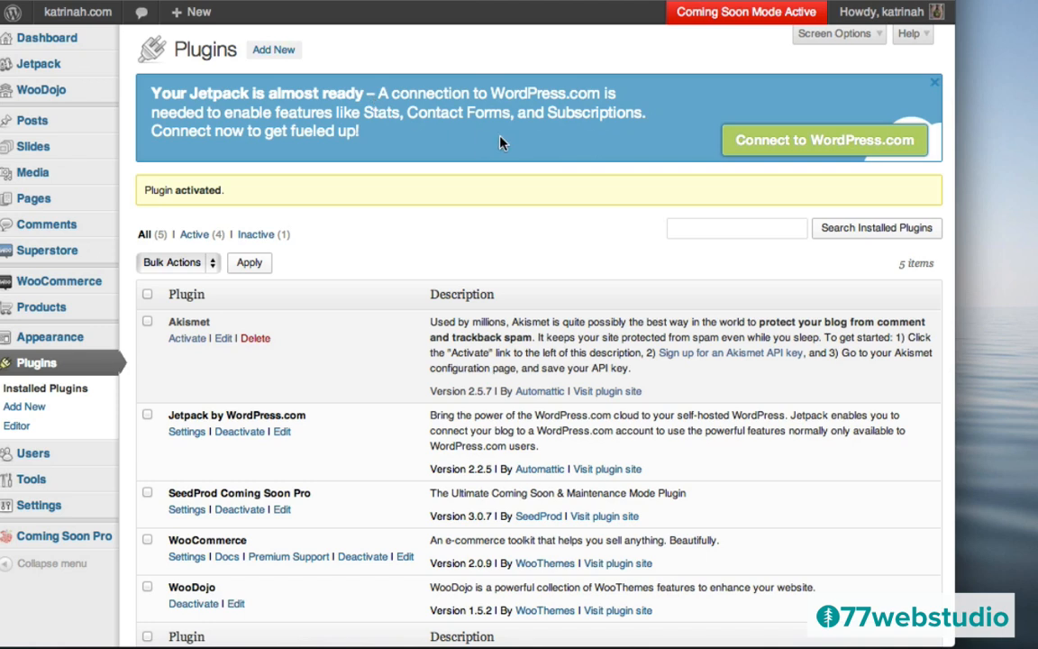
- Sign in with the WordPress.com username and password and authorize the Jetpack connection
click(810, 147)
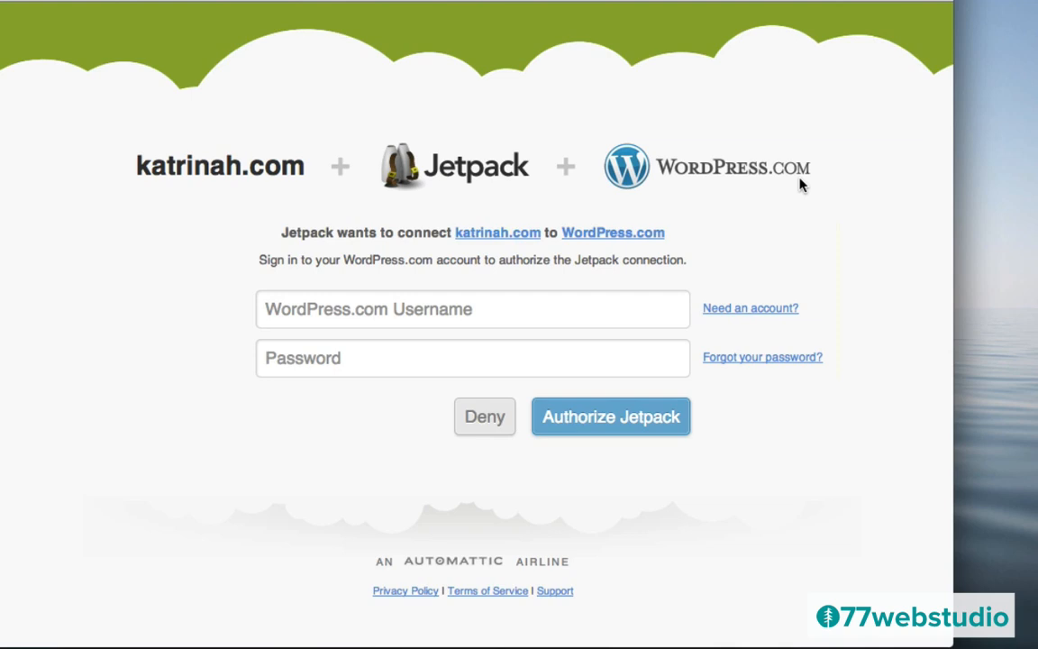
click(731, 311)
click(309, 310)
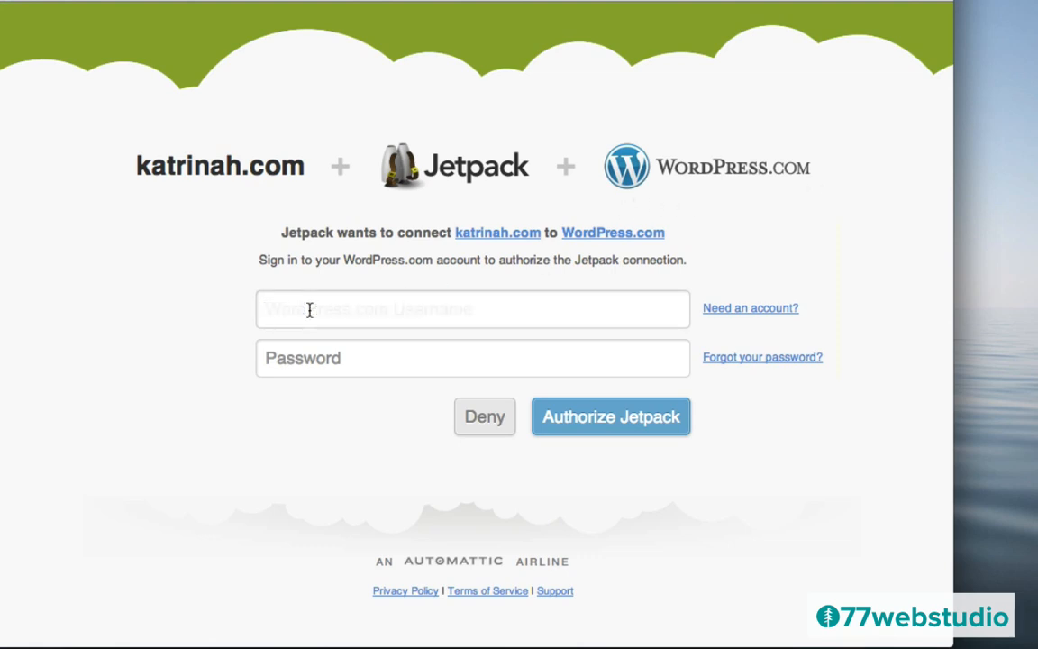
text(nonprofitwp)
click(293, 359)
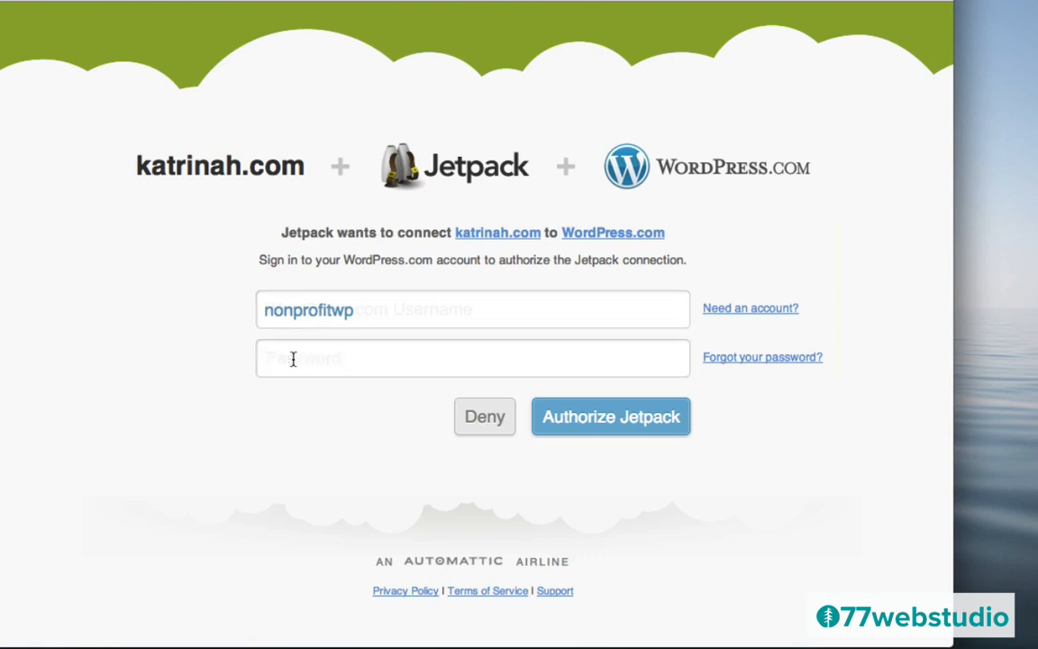
text(••••••••••)
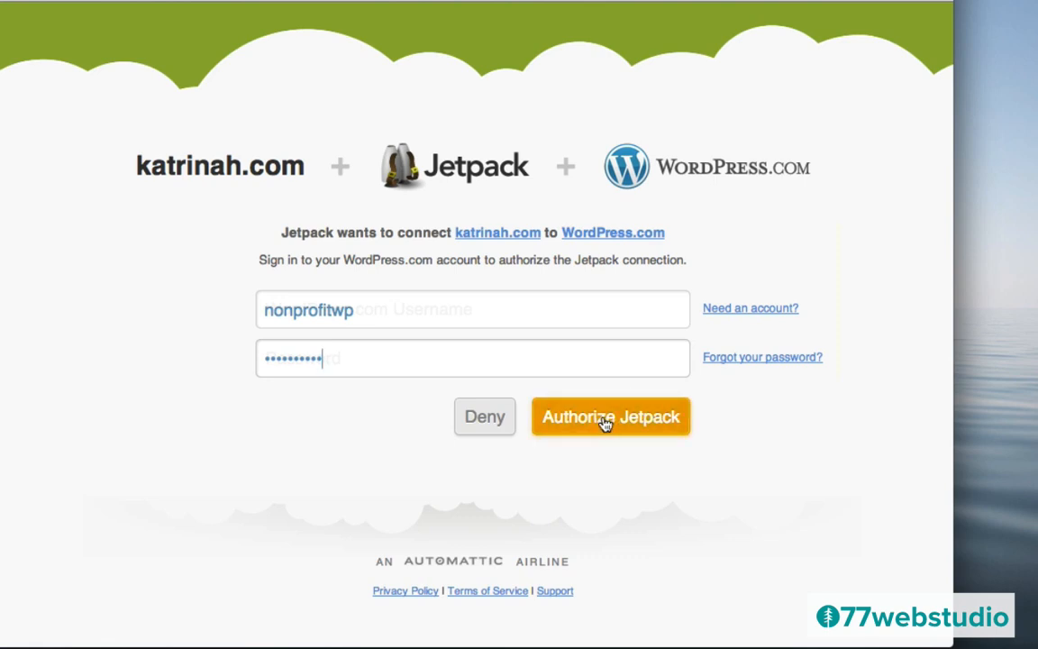
click(606, 424)
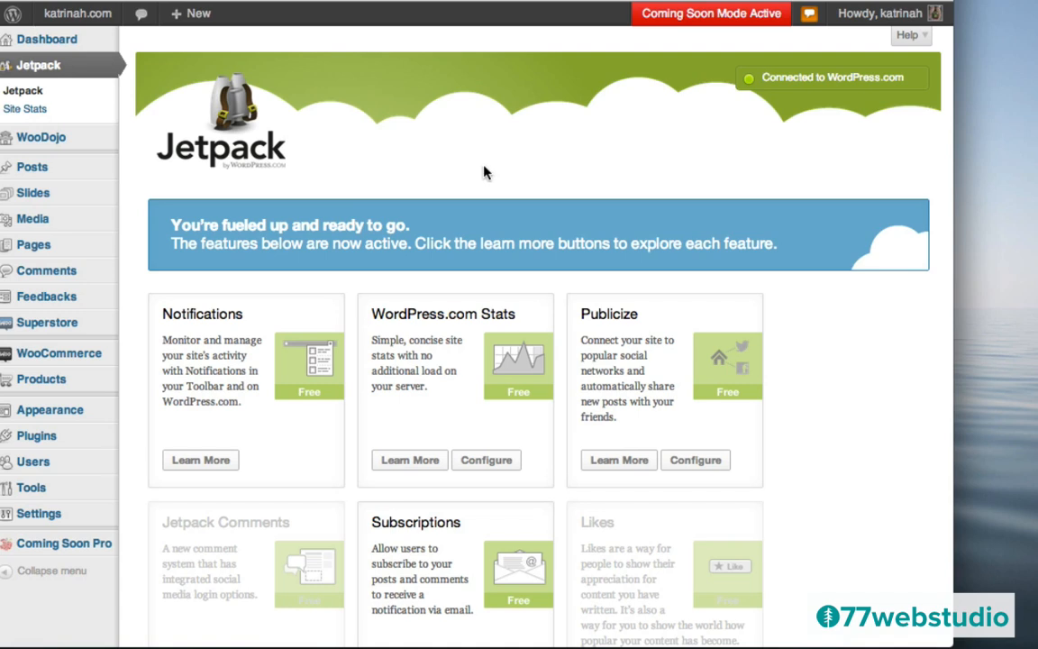
- Activate Jetpack's Carousel feature
scroll(852, 382, down, 5)
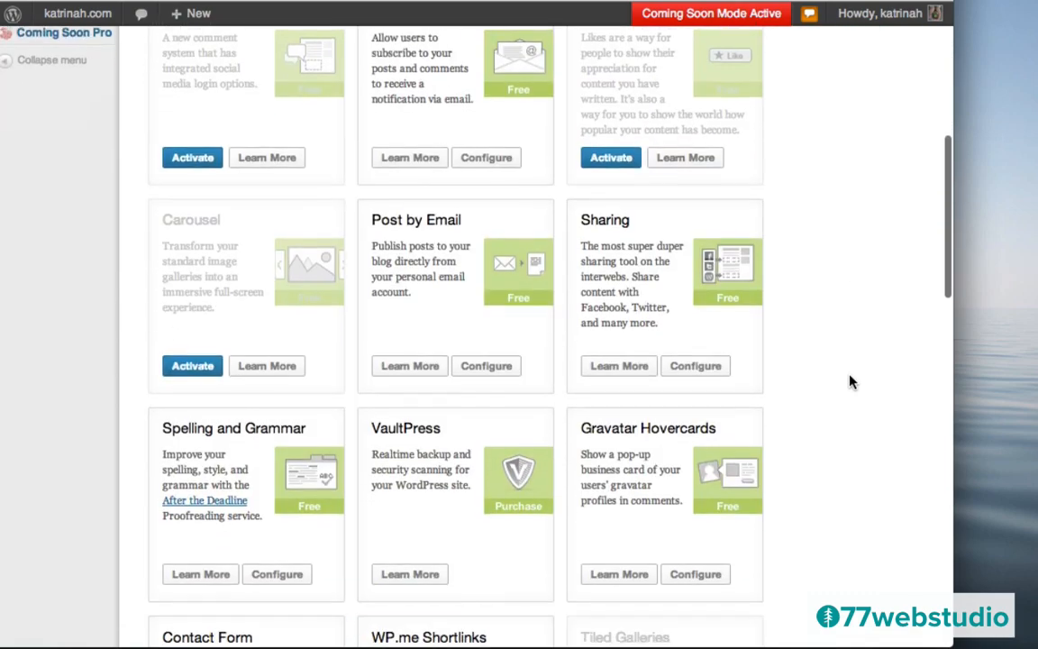
scroll(852, 383, down, 10)
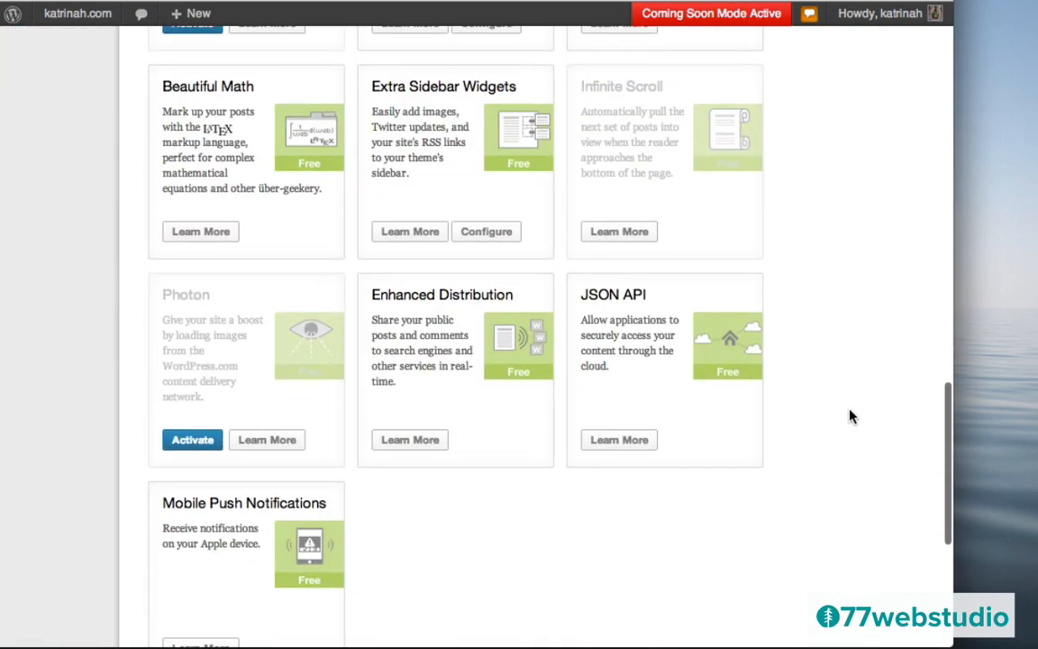
scroll(851, 416, down, 2)
scroll(852, 416, up, 15)
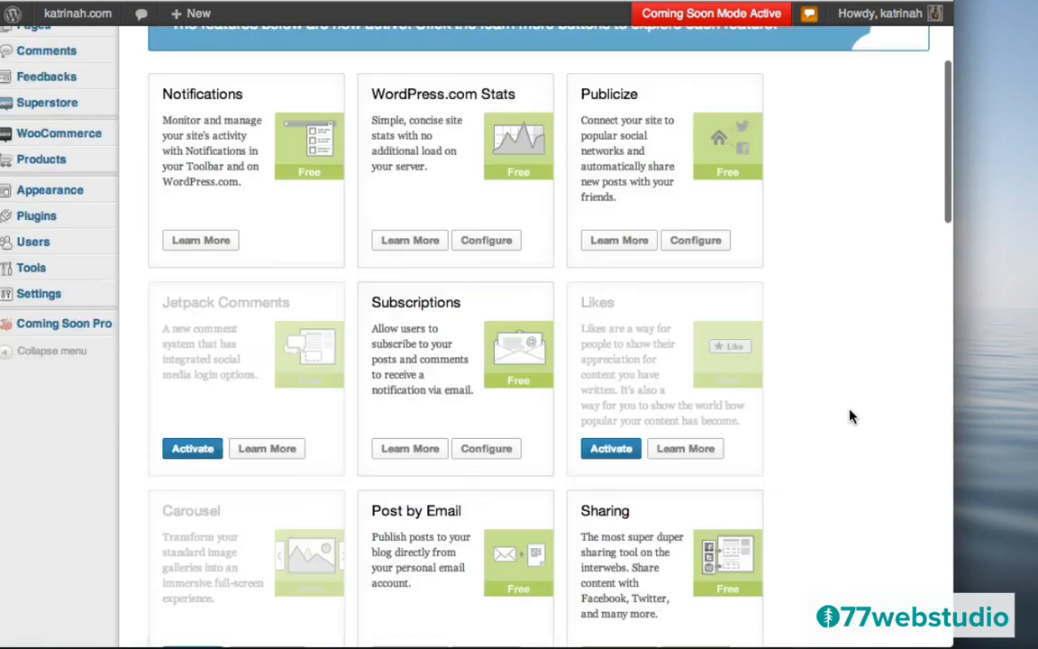
scroll(852, 416, up, 3)
scroll(851, 416, down, 3)
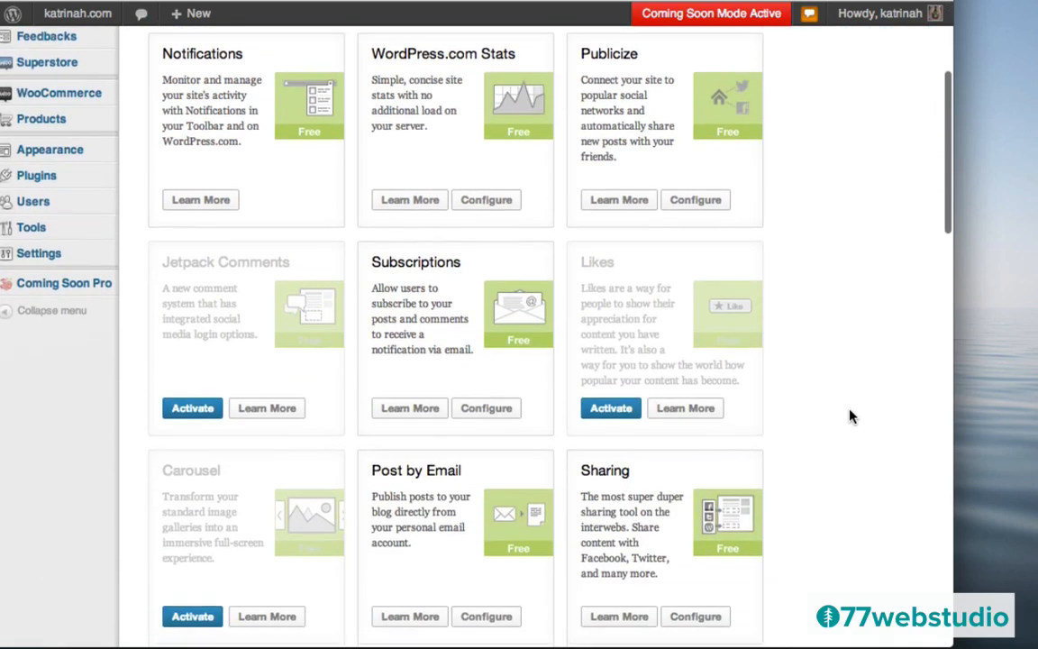
scroll(851, 416, down, 3)
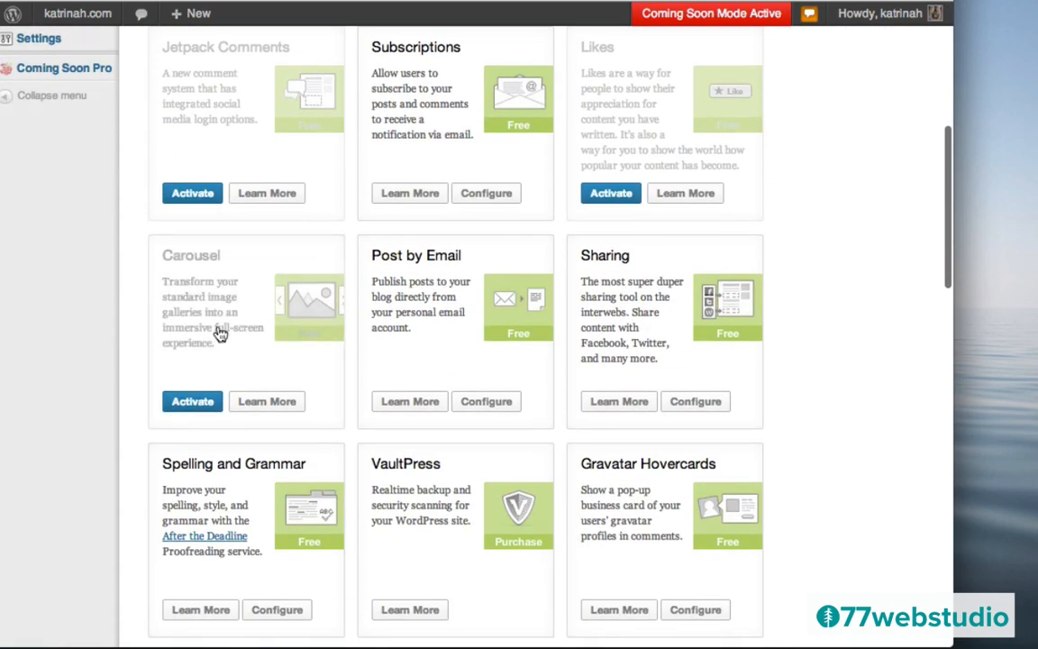
click(184, 410)
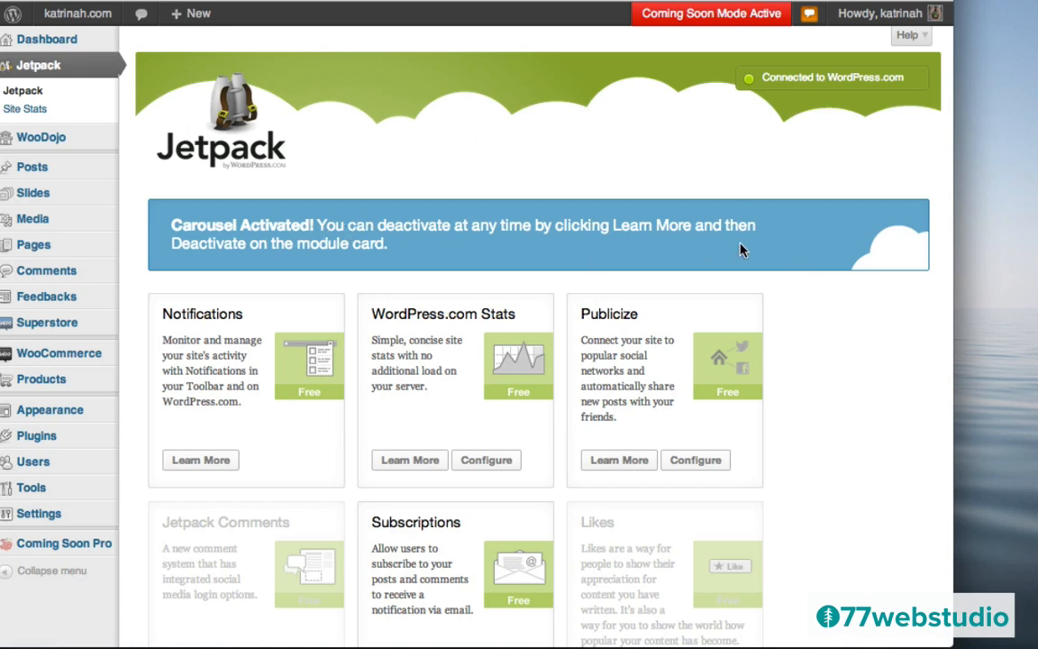
- Activate Jetpack Comments from its Learn More details
scroll(805, 360, down, 5)
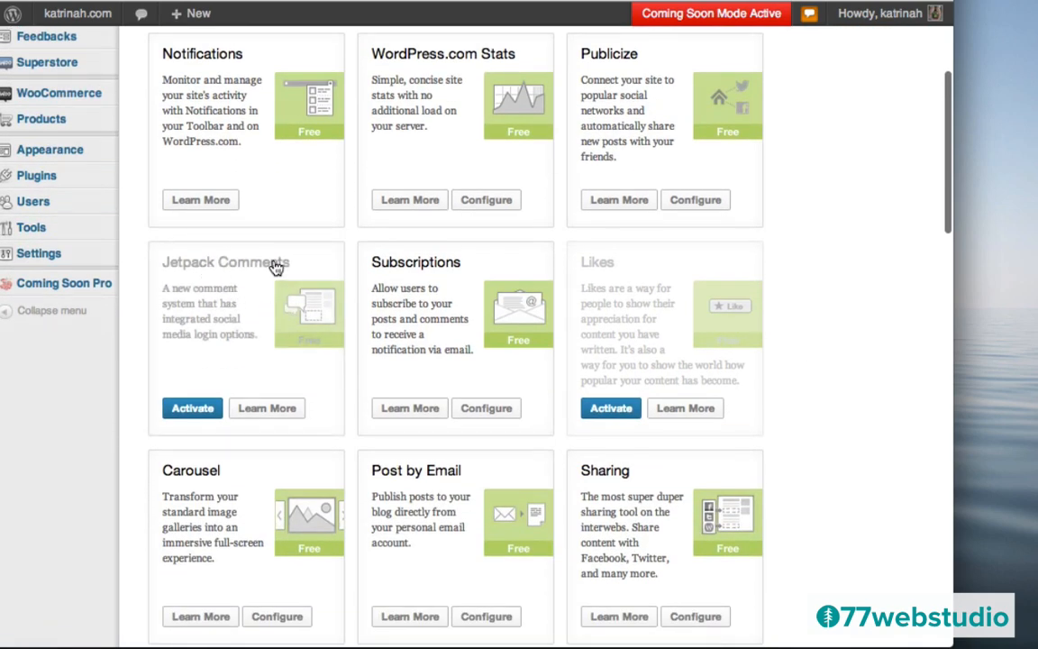
click(273, 408)
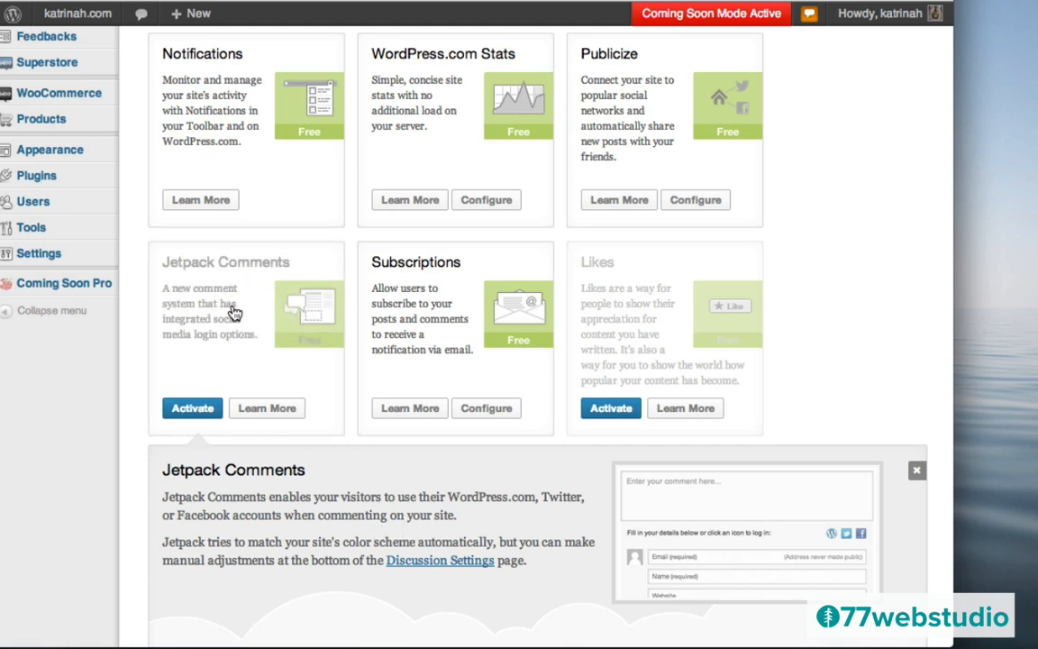
click(190, 410)
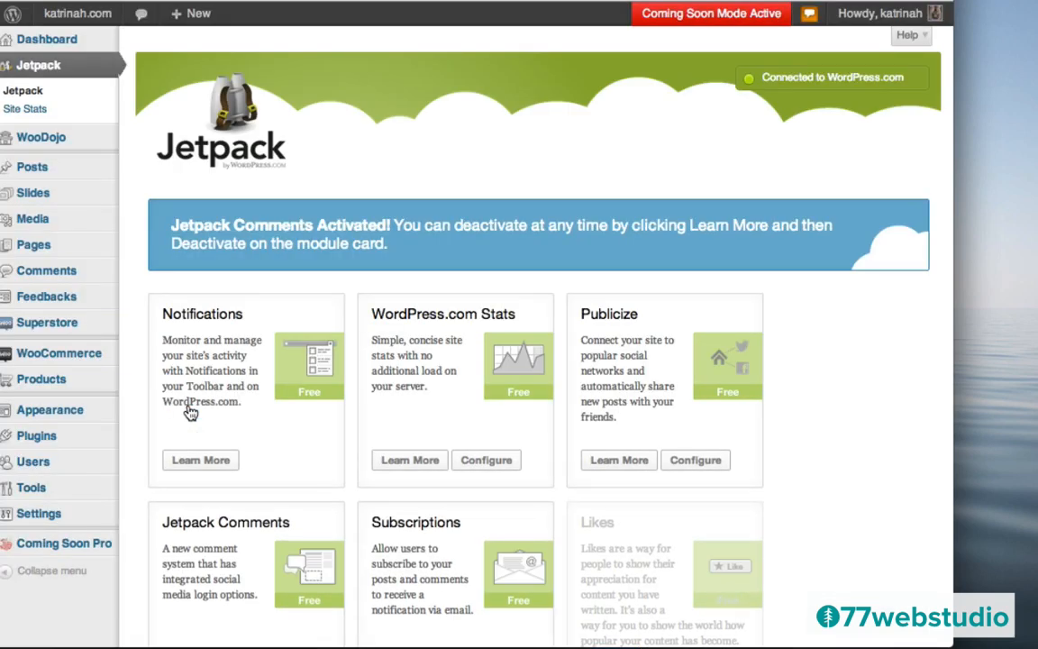
mouse_move(78, 18)
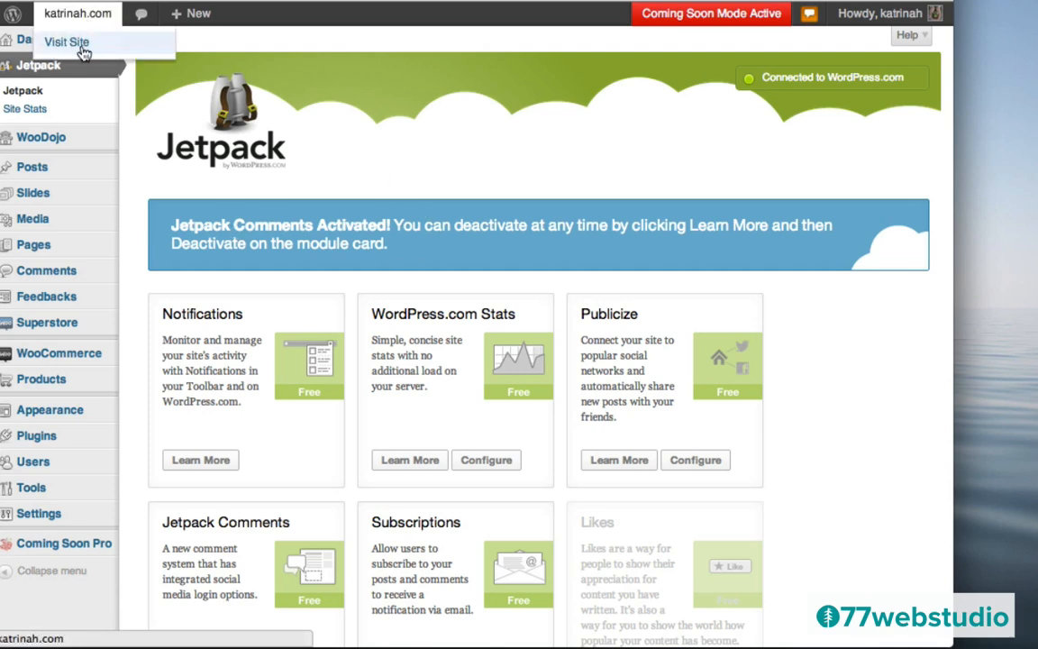
- Open the New Surf T-Shirts Have Arrived post on the live site
click(77, 52)
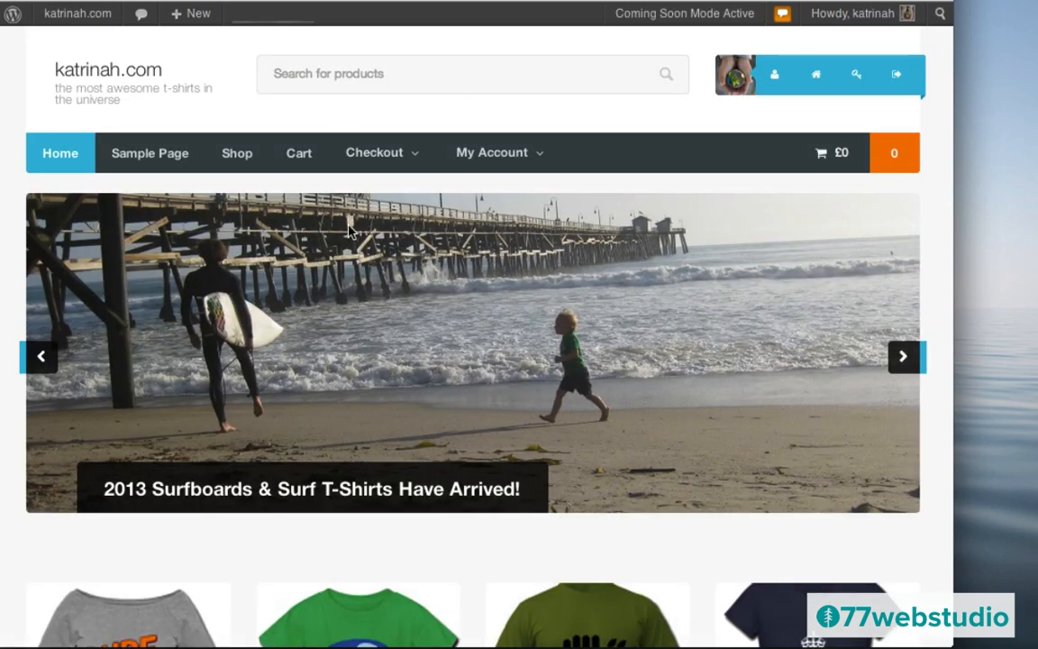
scroll(473, 327, down, 5)
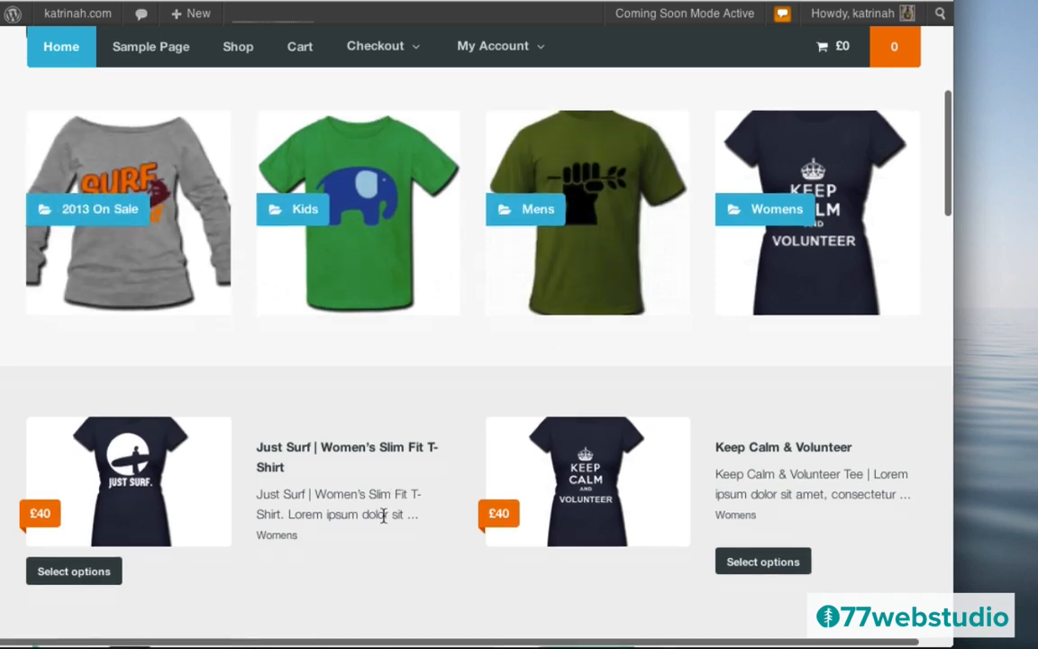
scroll(385, 521, down, 4)
scroll(385, 521, down, 3)
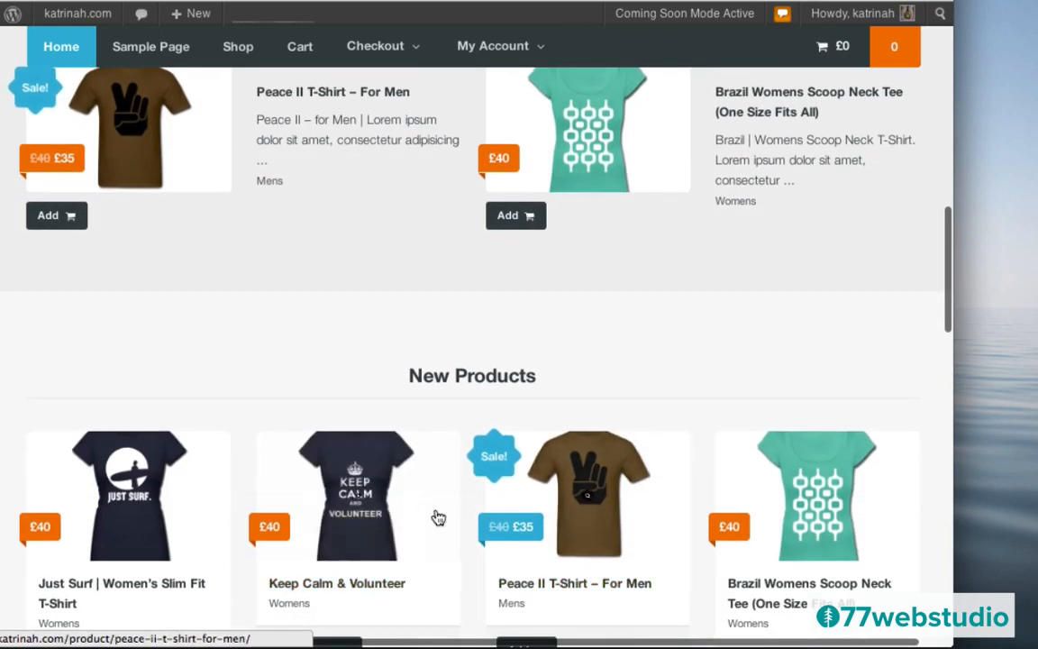
scroll(451, 516, down, 5)
scroll(462, 520, down, 3)
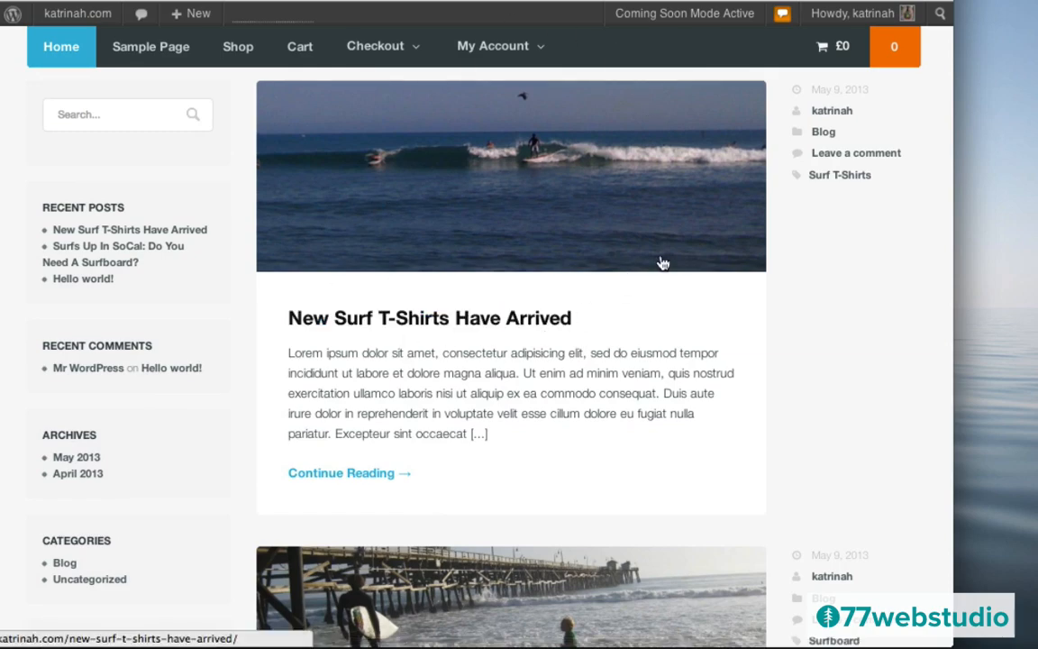
scroll(641, 336, down, 3)
scroll(641, 336, down, 3)
scroll(641, 336, up, 3)
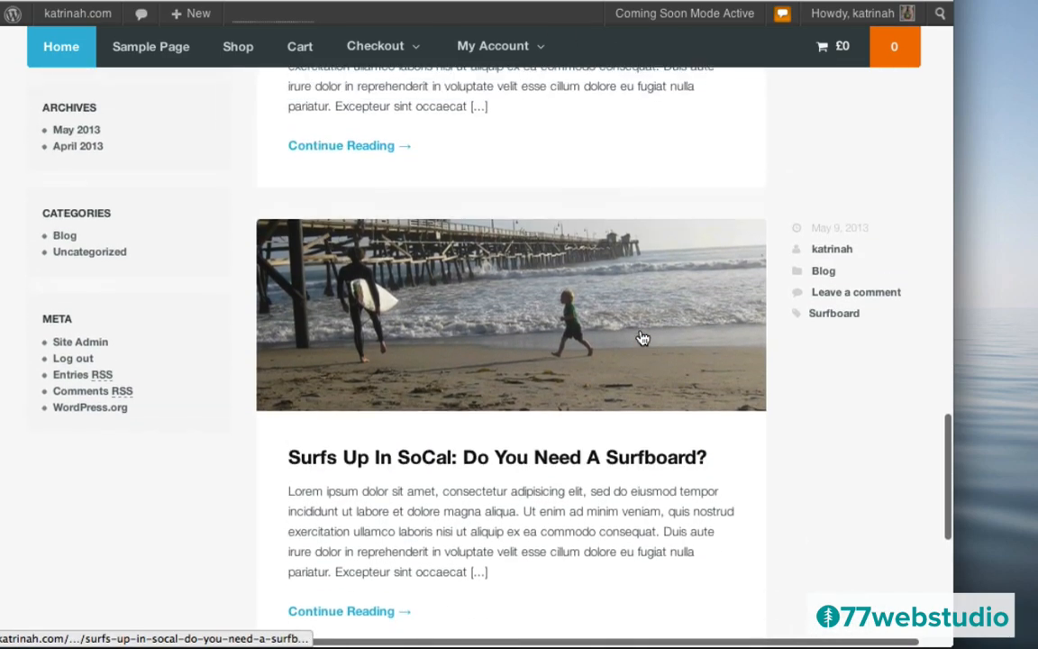
scroll(642, 336, up, 5)
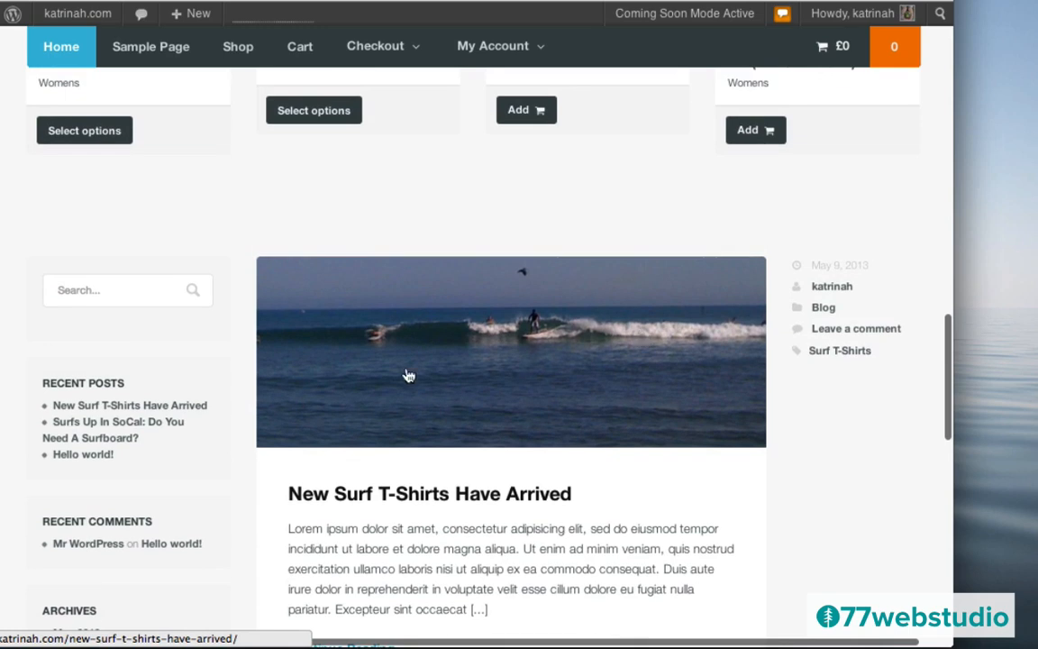
click(374, 496)
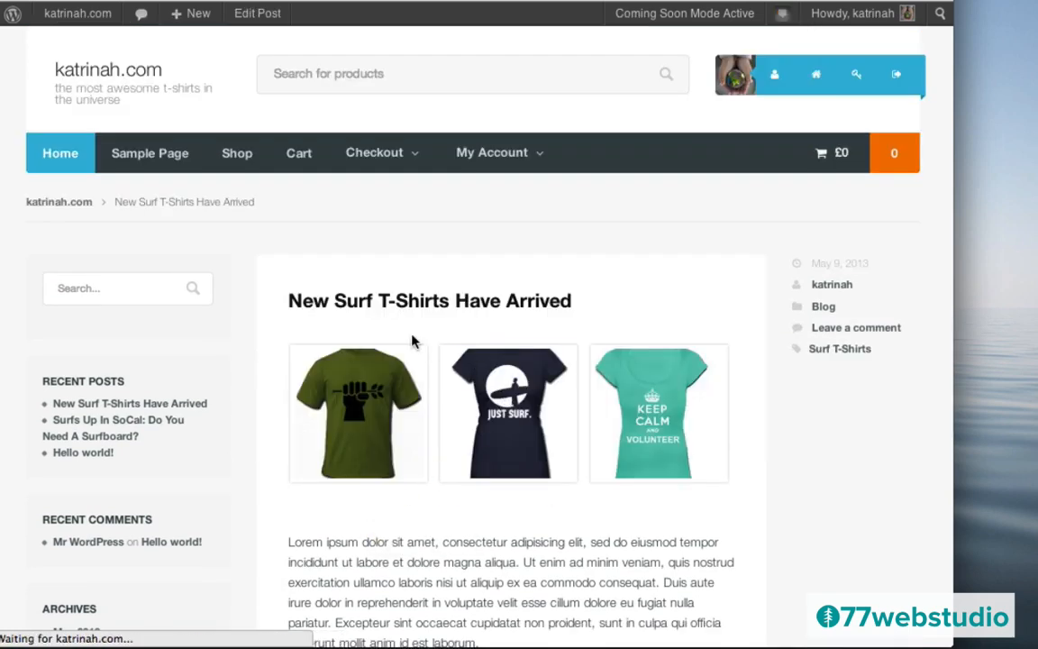
- Open the Peace T image in the carousel, step forward two images and back, then close it
click(352, 406)
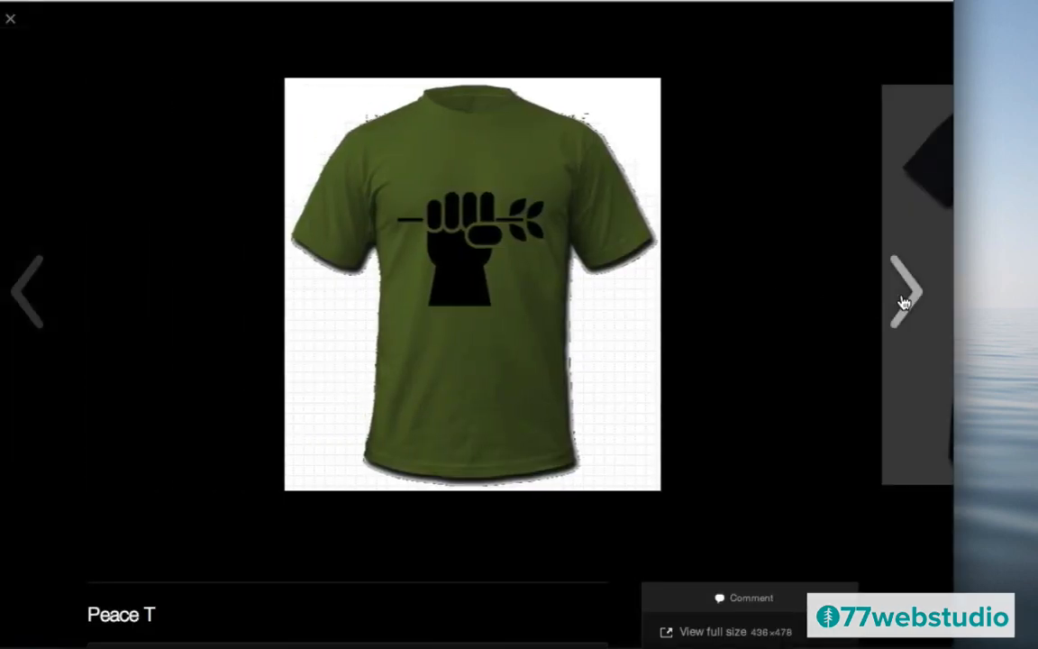
click(904, 302)
click(903, 302)
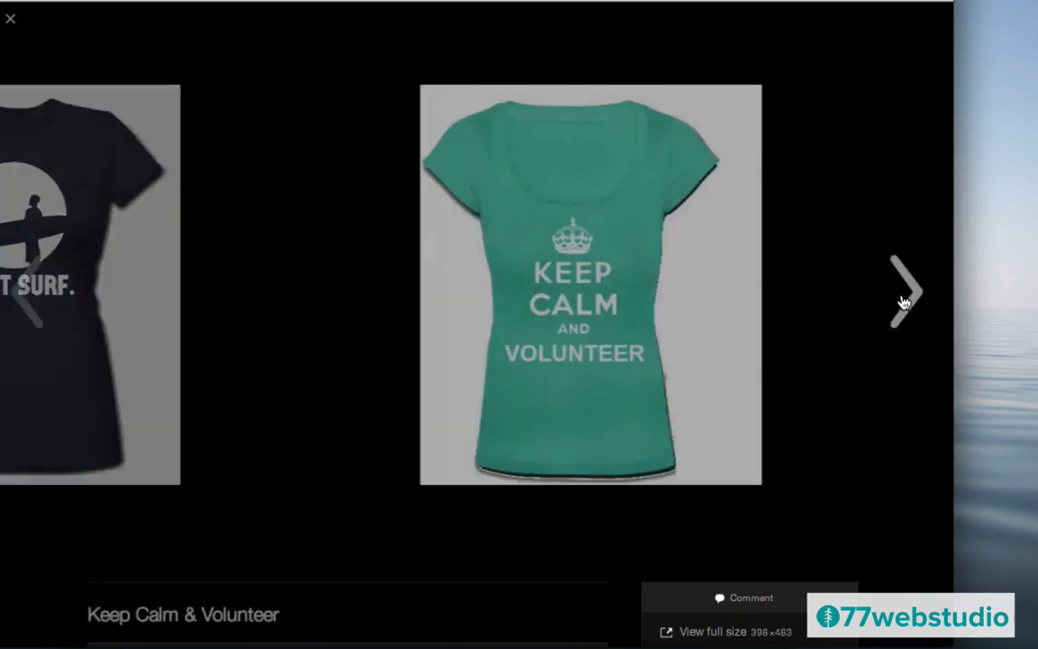
click(36, 291)
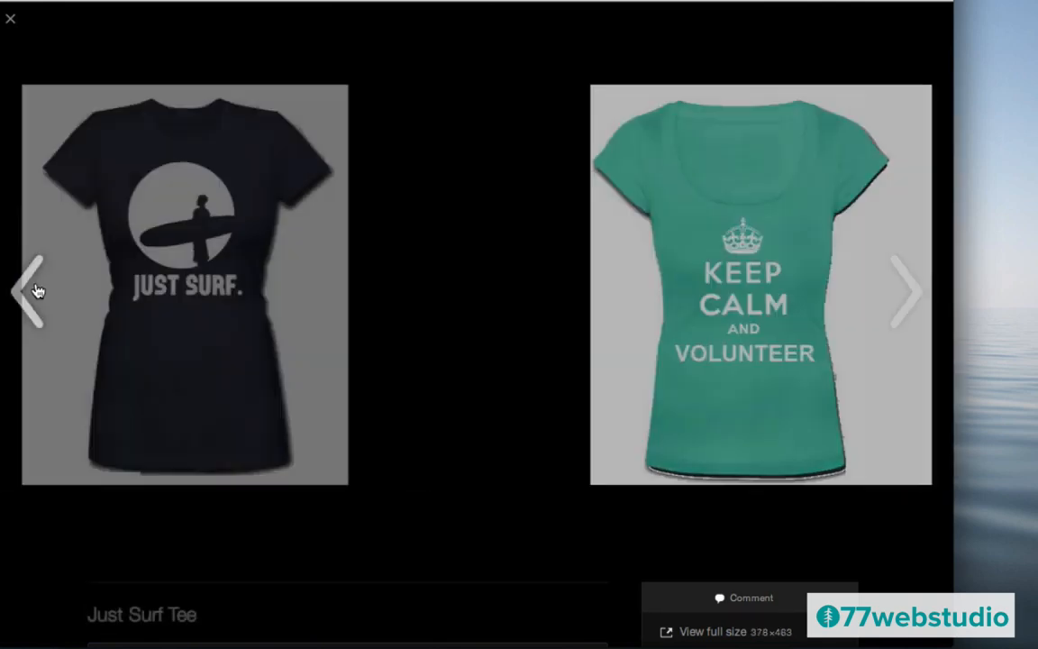
click(36, 291)
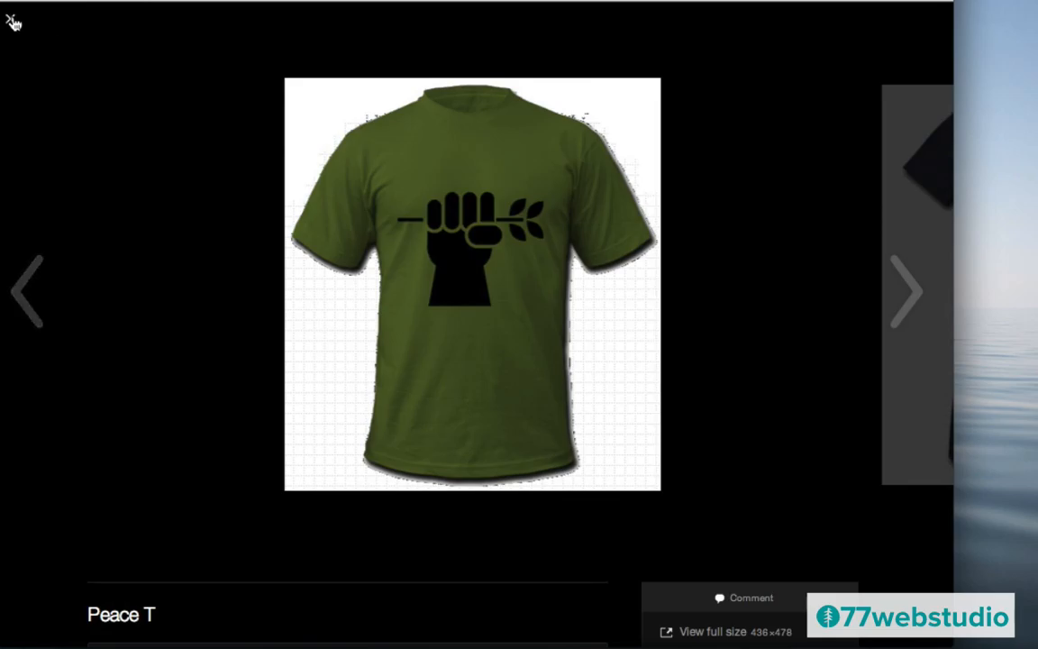
click(12, 19)
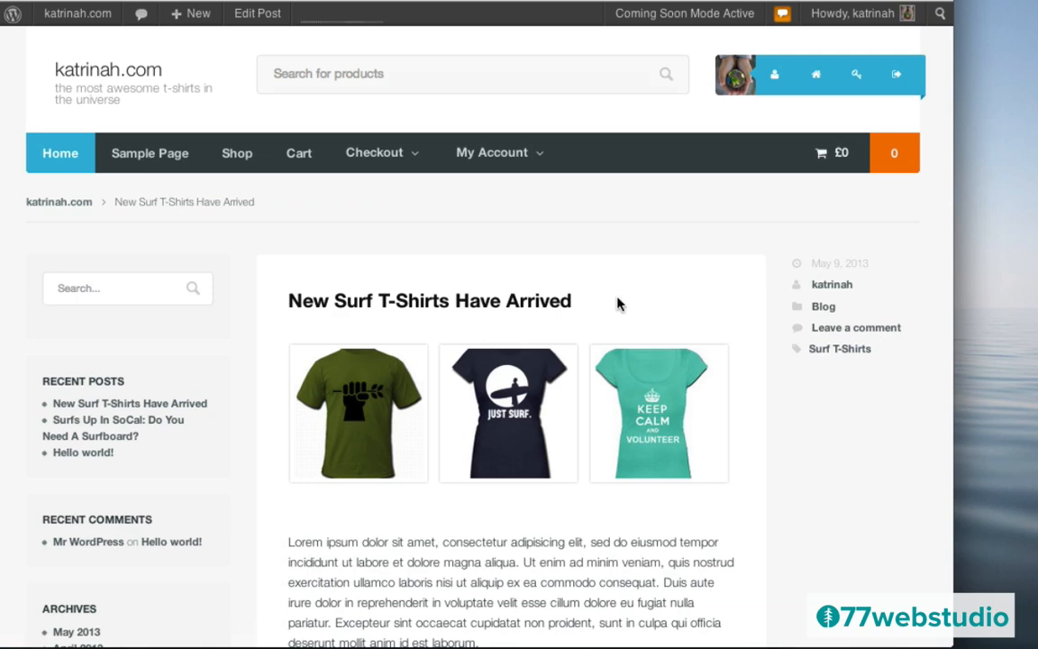
- Check the author box, expand the Leave a Reply comment form, and bring up the Howdy account menu
scroll(618, 304, down, 10)
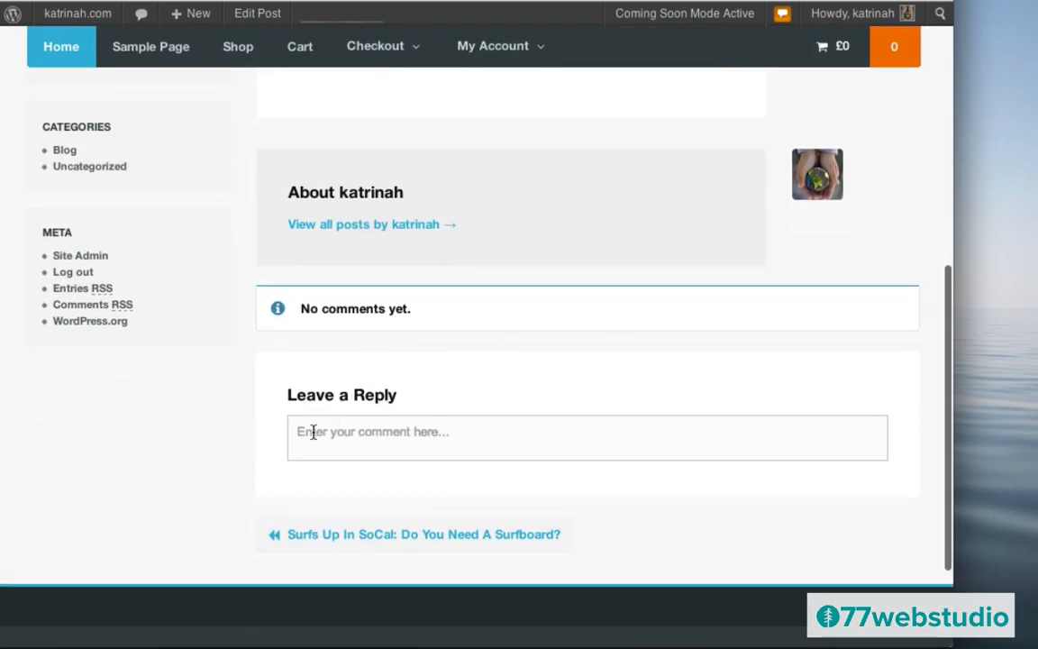
click(313, 432)
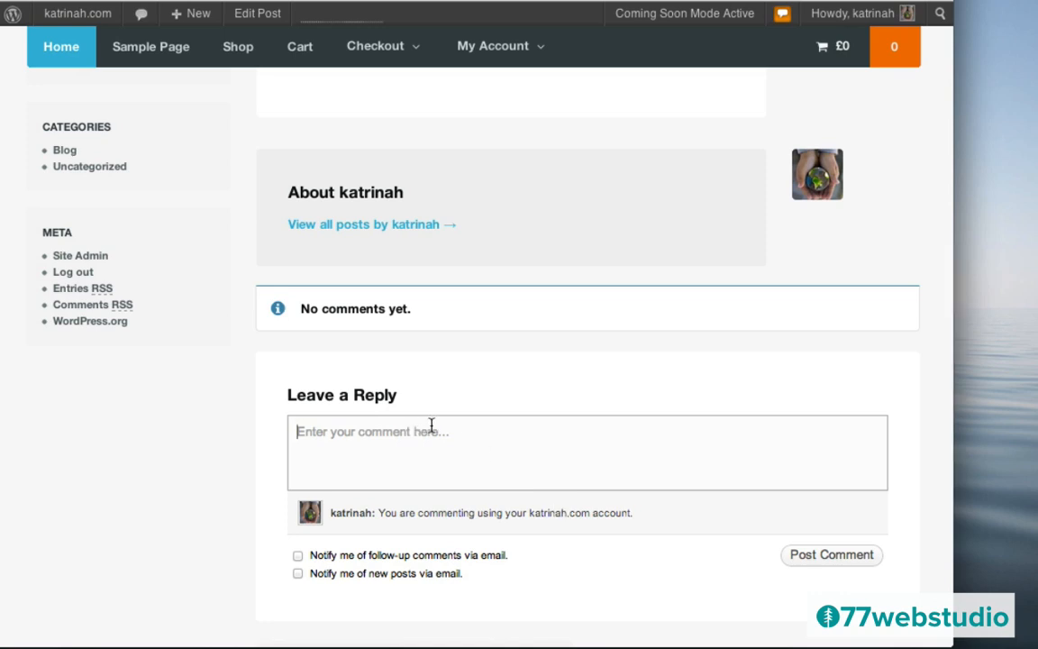
scroll(506, 397, up, 3)
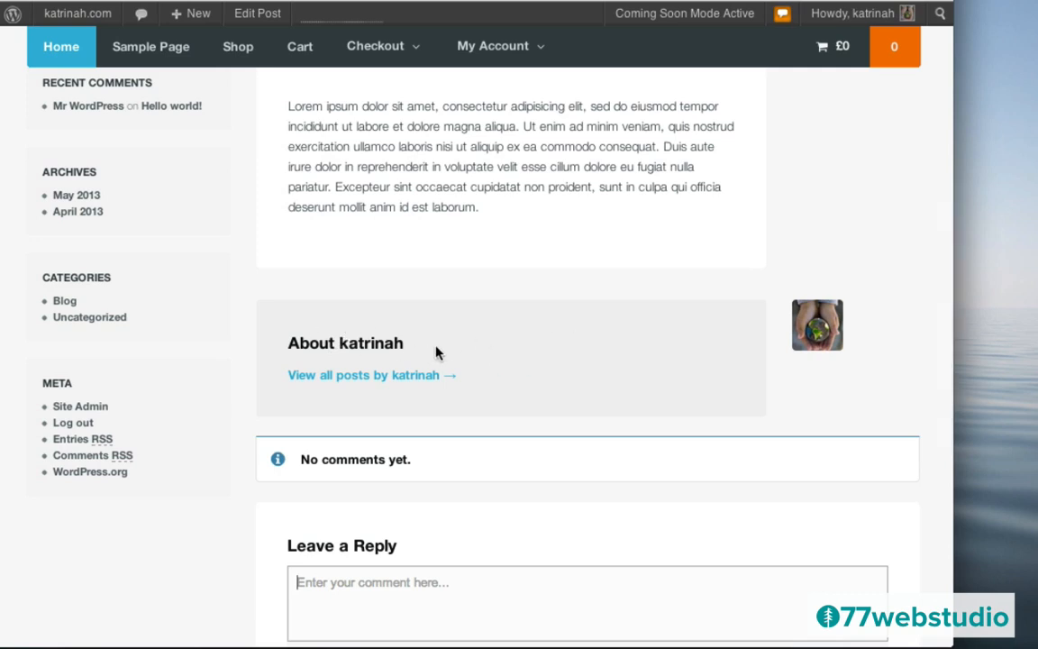
mouse_move(865, 14)
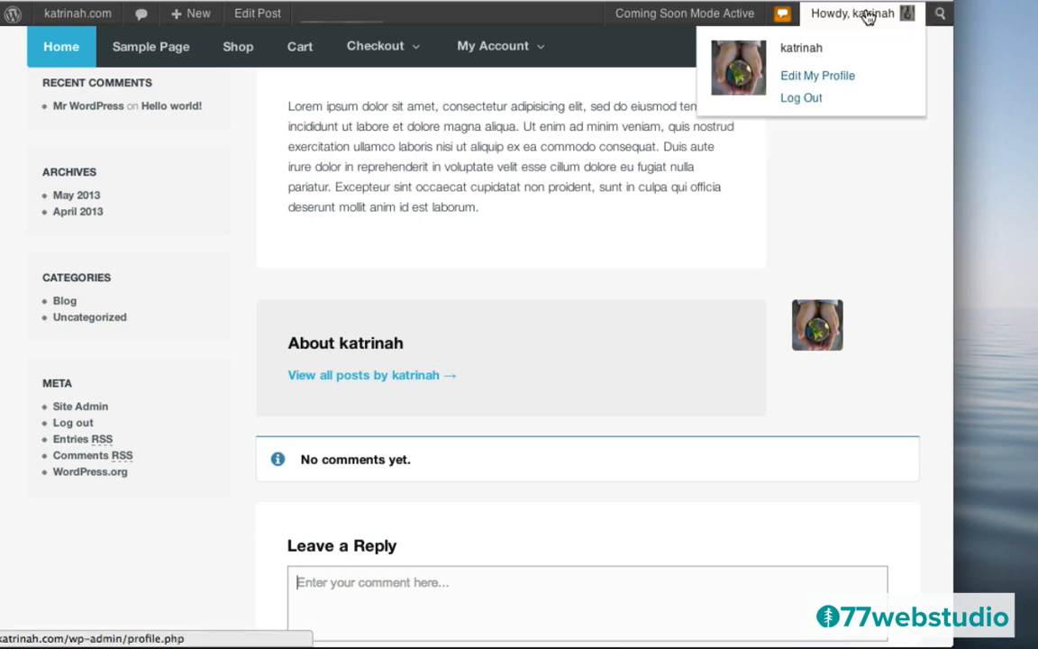
- Paste a bio inviting readers to 77webstudio.com into Biographical Info and update the profile
click(814, 77)
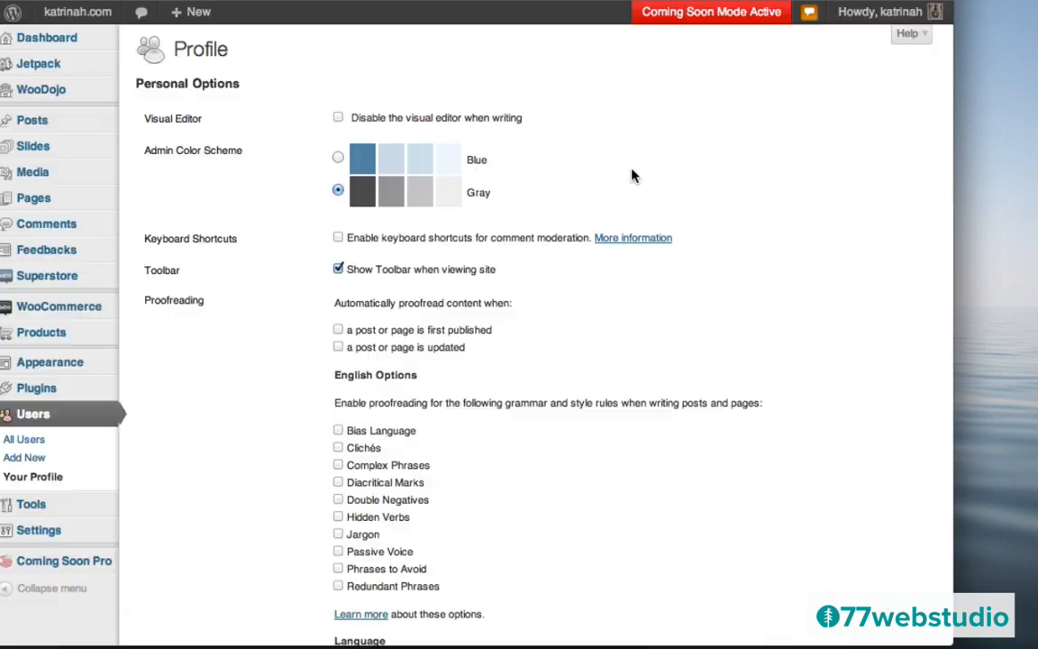
scroll(633, 176, down, 5)
scroll(633, 176, down, 10)
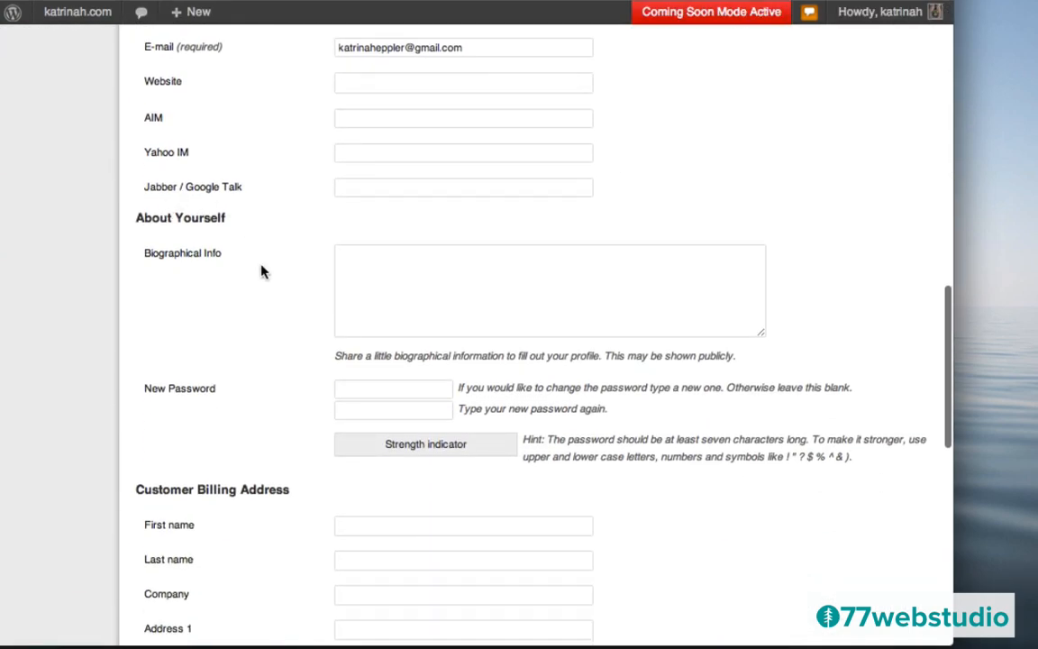
click(386, 250)
text(This is my bio and something about me. My bio will show up in the "author" section on any blog posts I write. Please visit my website 77webstudio.com.)
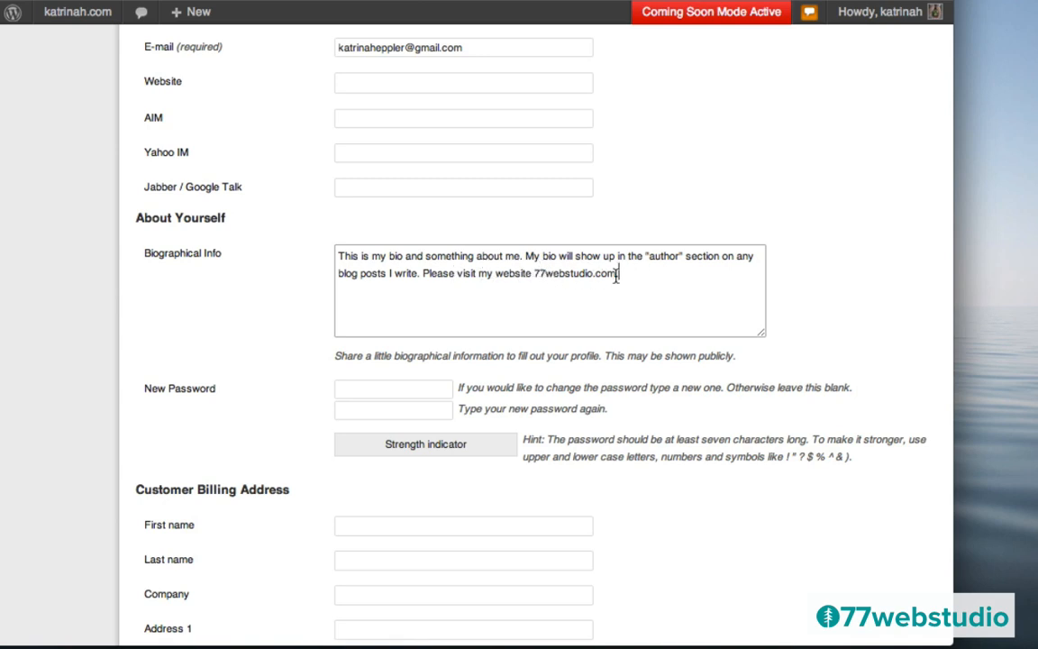
click(351, 307)
scroll(297, 287, down, 6)
scroll(297, 287, up, 3)
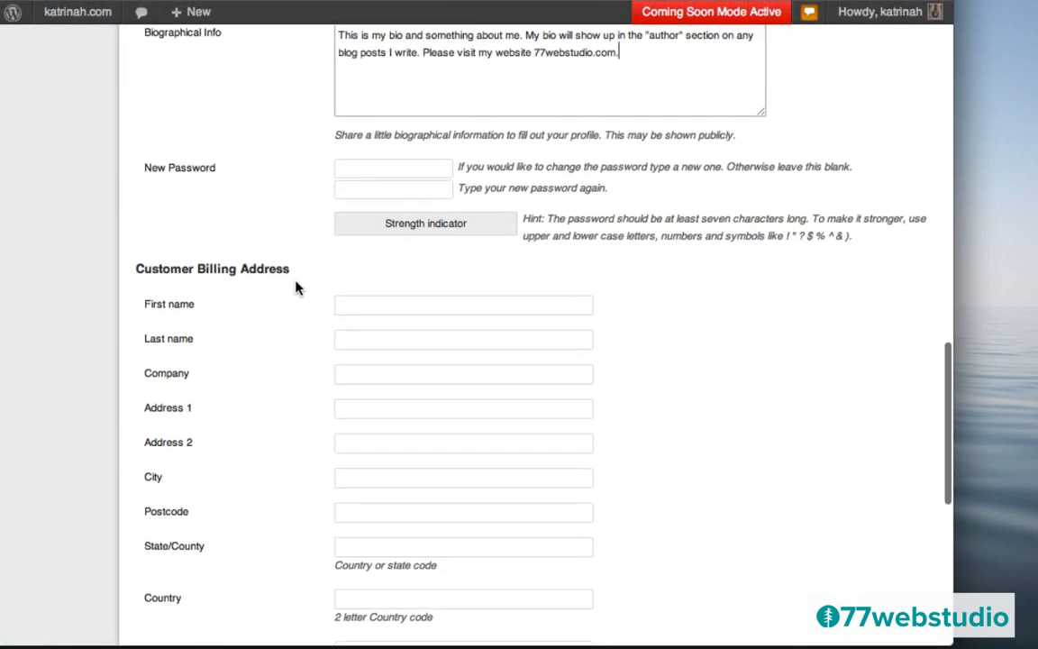
scroll(298, 288, down, 6)
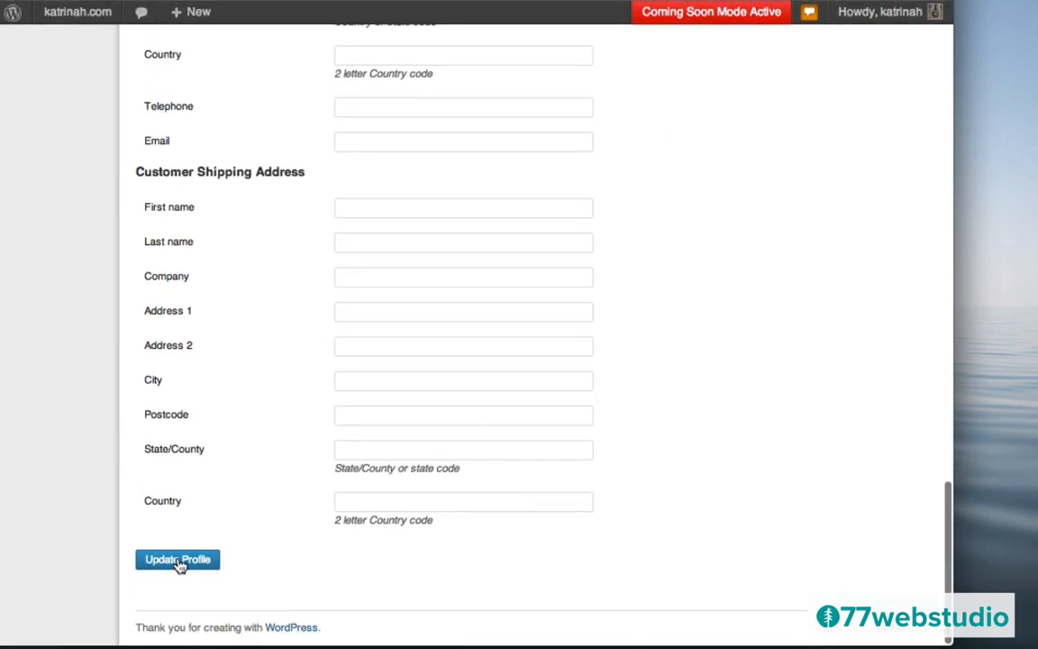
click(177, 560)
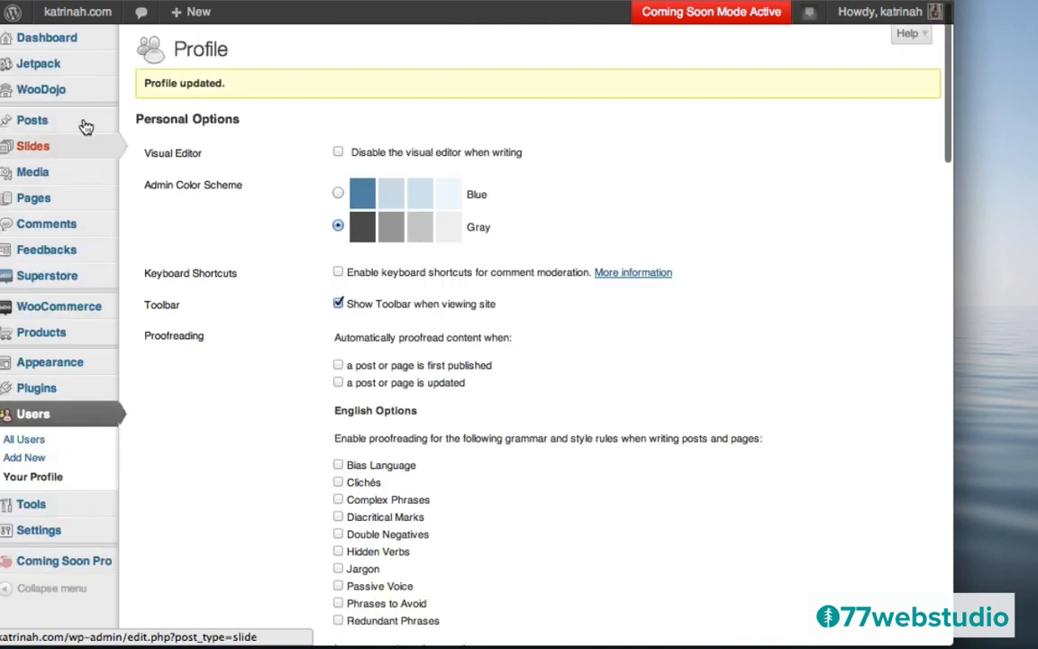
- Reopen the New Surf T-Shirts Have Arrived post and check the new bio in its author box
click(79, 42)
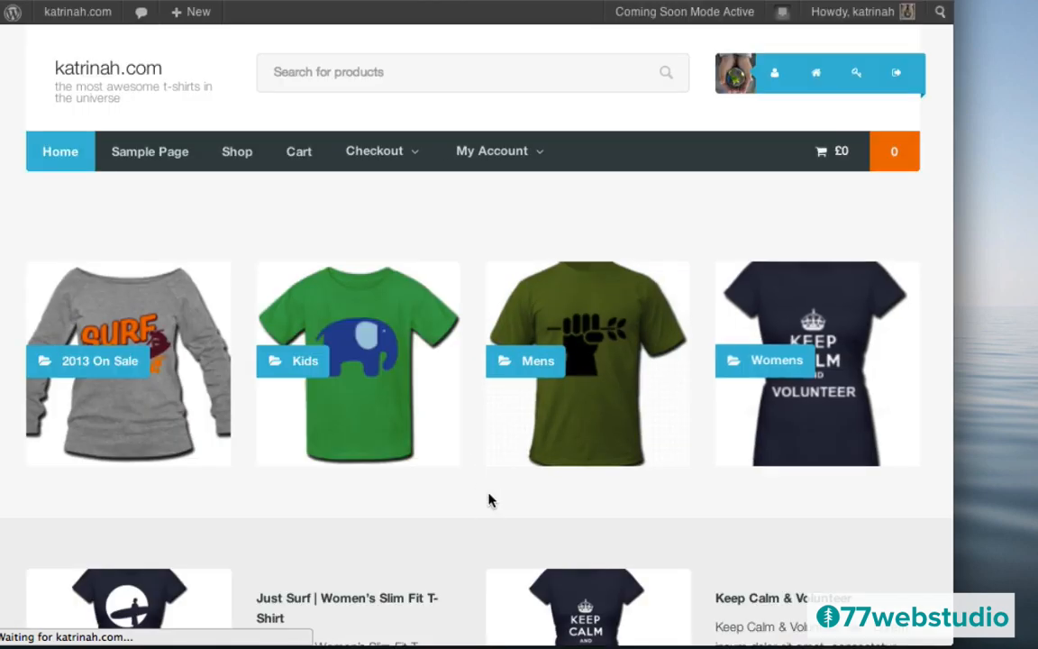
scroll(490, 499, down, 10)
scroll(490, 500, down, 8)
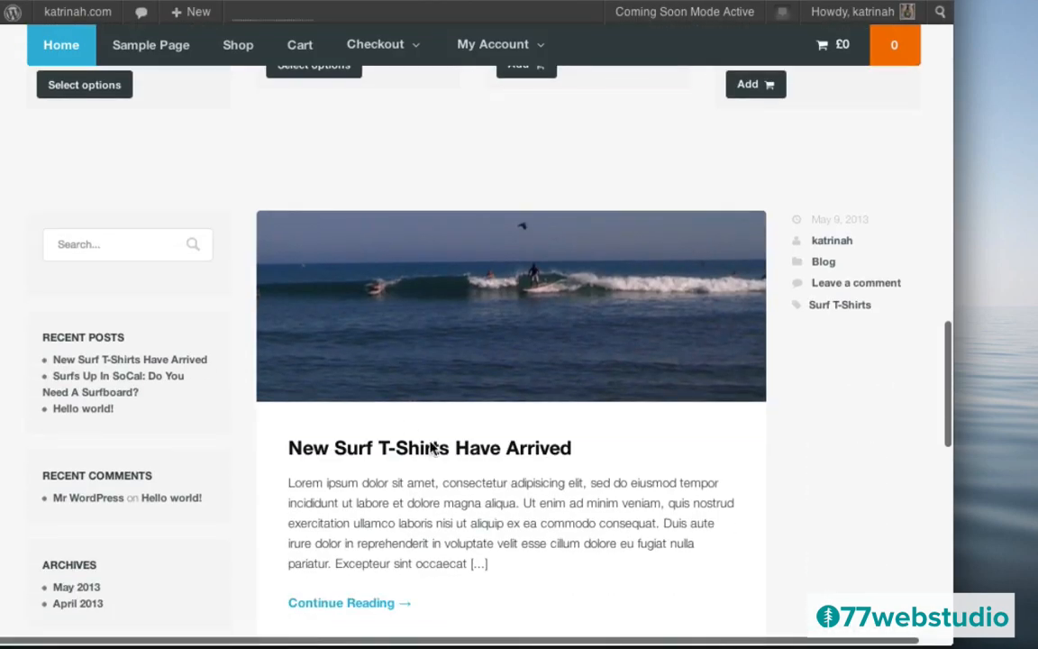
click(383, 453)
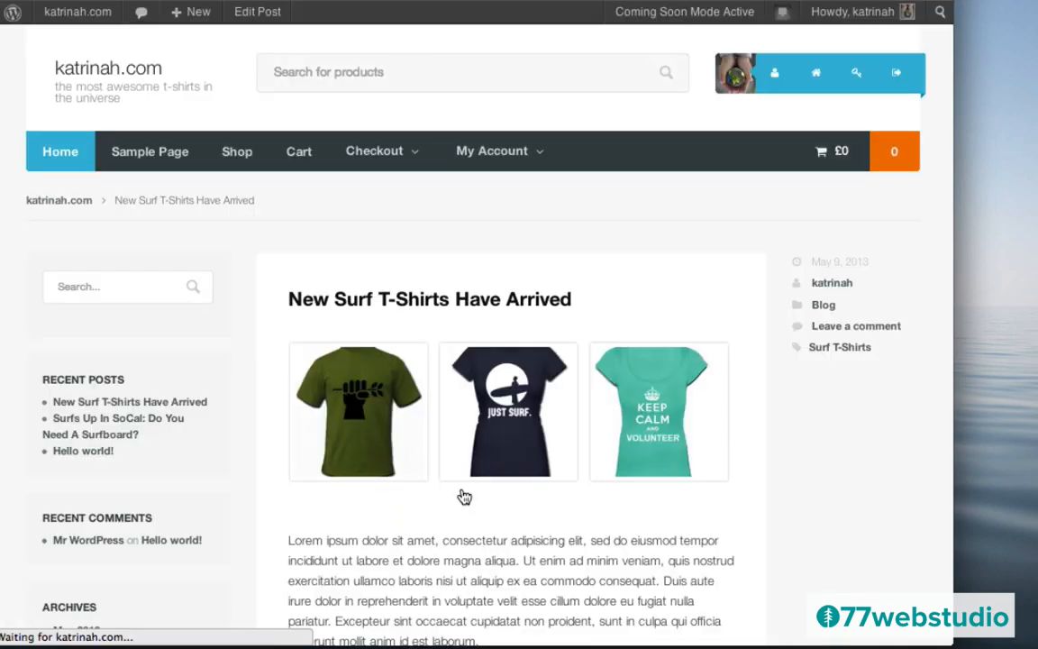
scroll(463, 495, down, 3)
scroll(465, 491, down, 4)
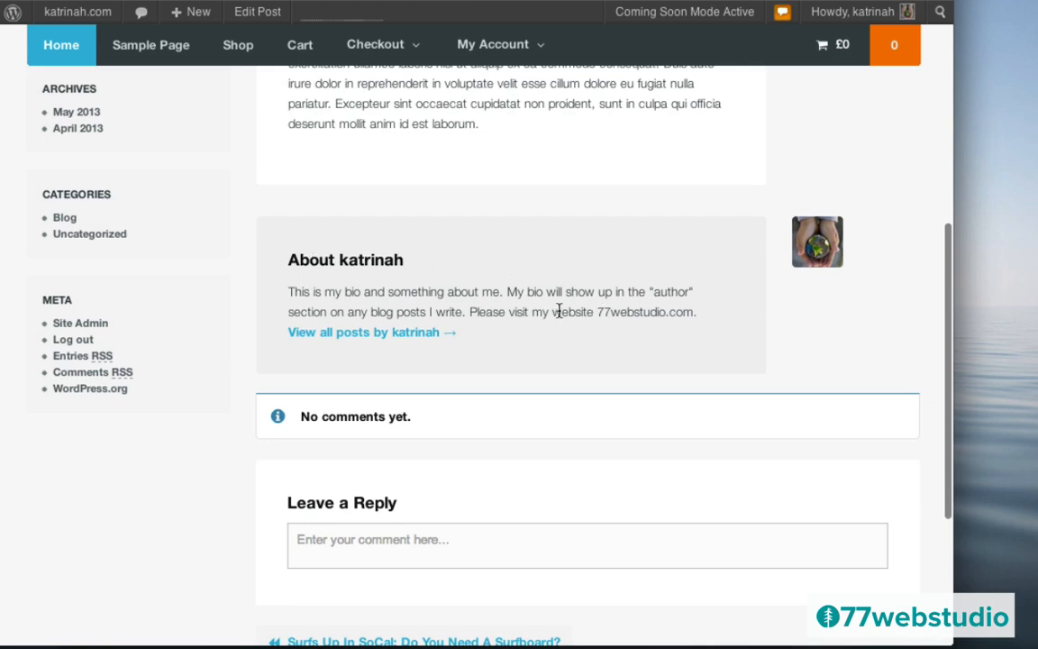
scroll(559, 310, down, 1)
scroll(558, 310, down, 3)
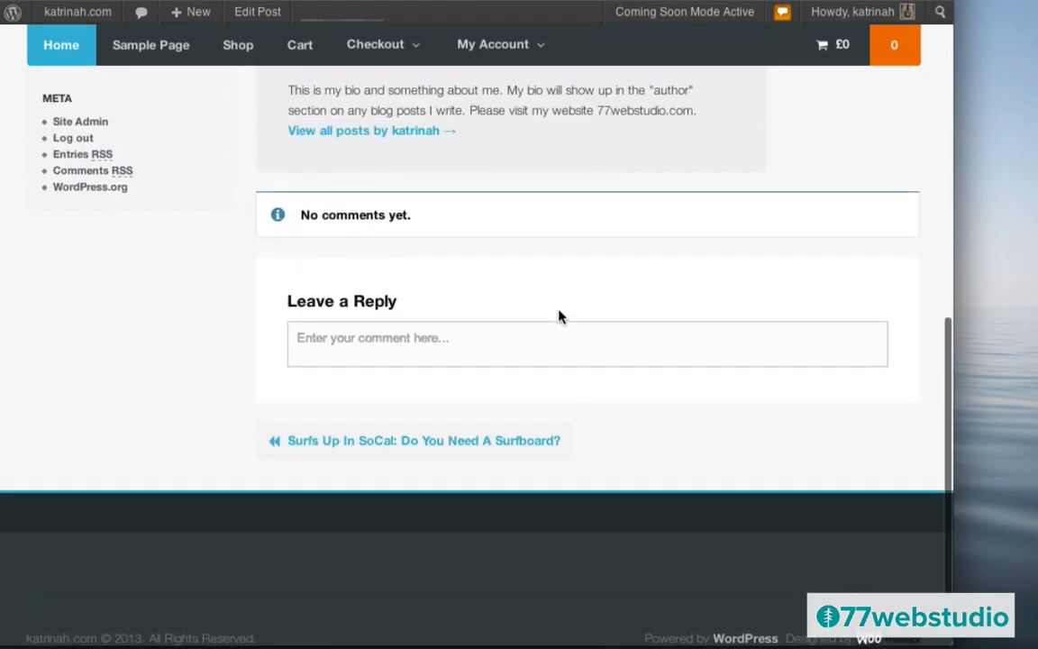
scroll(559, 310, up, 15)
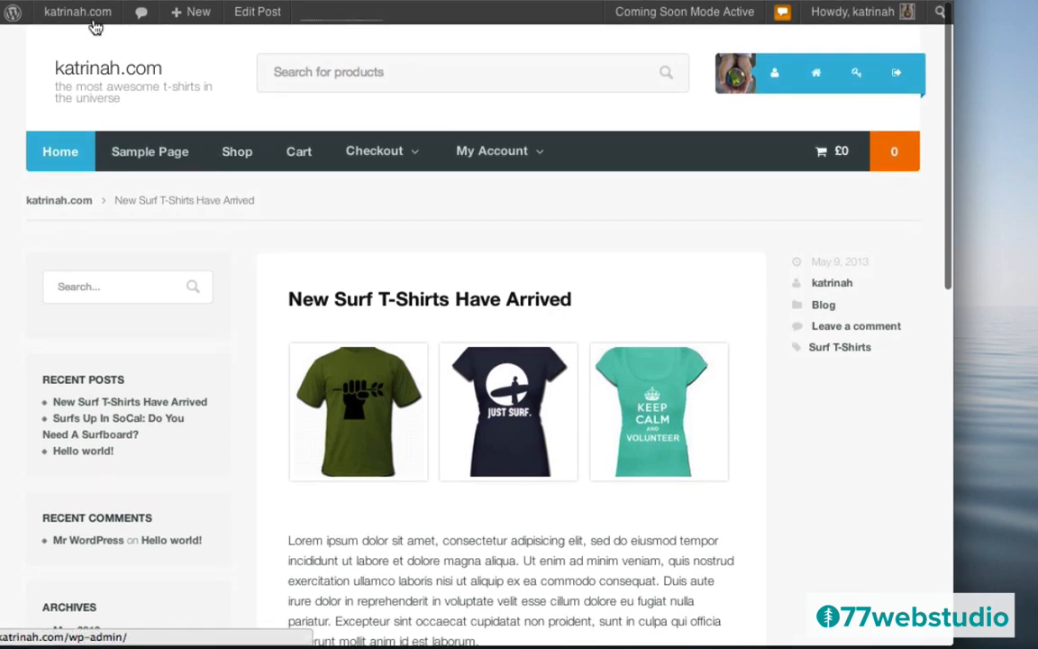
mouse_move(68, 23)
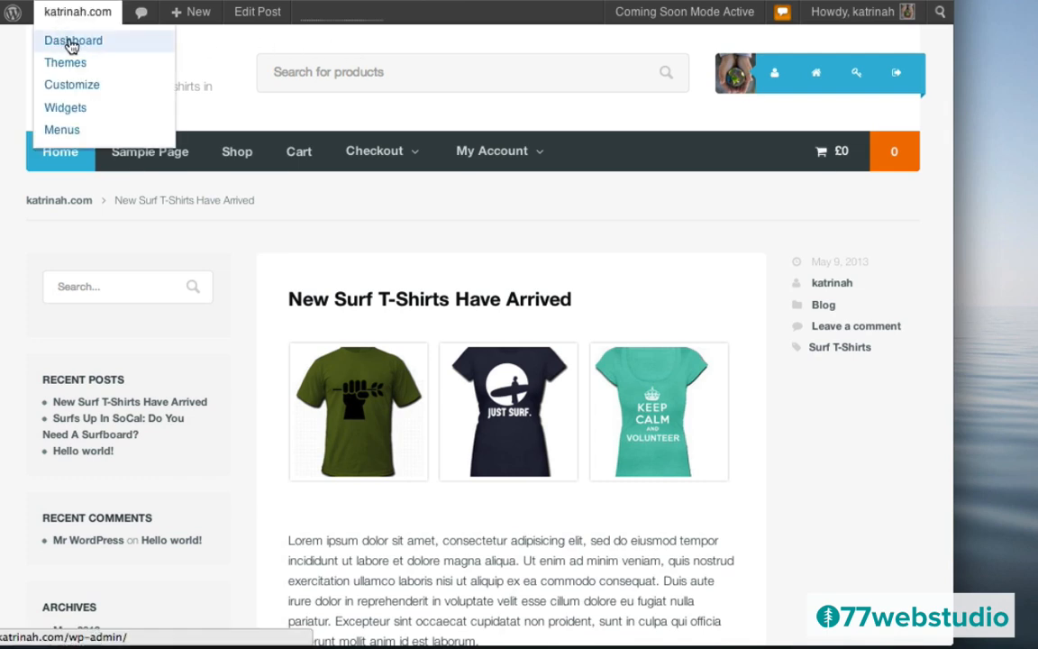
- Go to the dashboard and open the Superstore Theme Options at General Settings
click(72, 47)
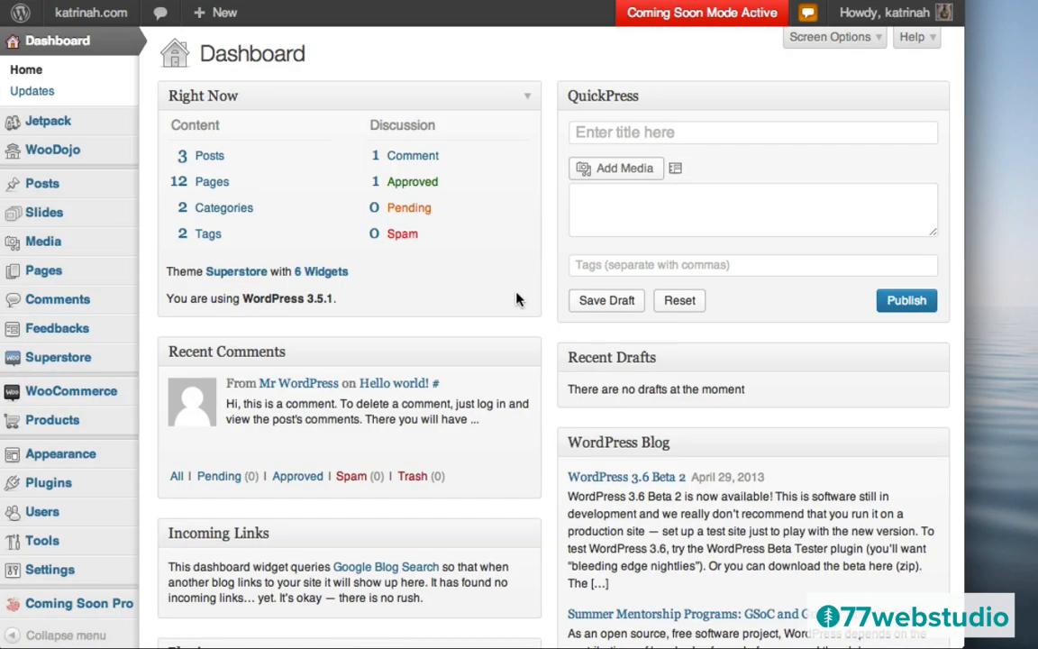
mouse_move(46, 359)
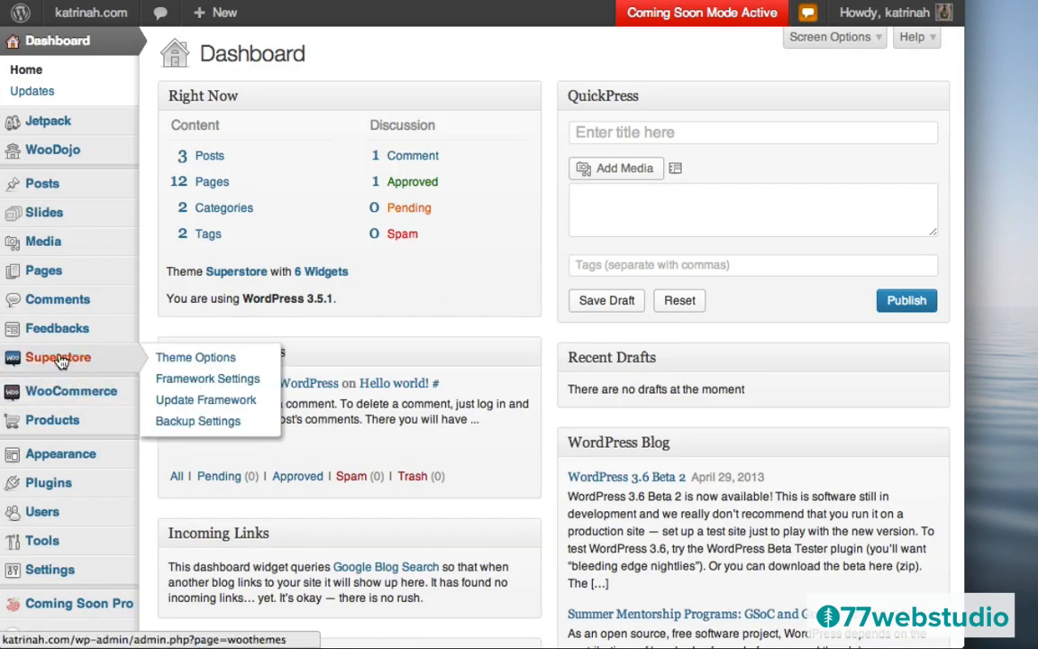
click(60, 361)
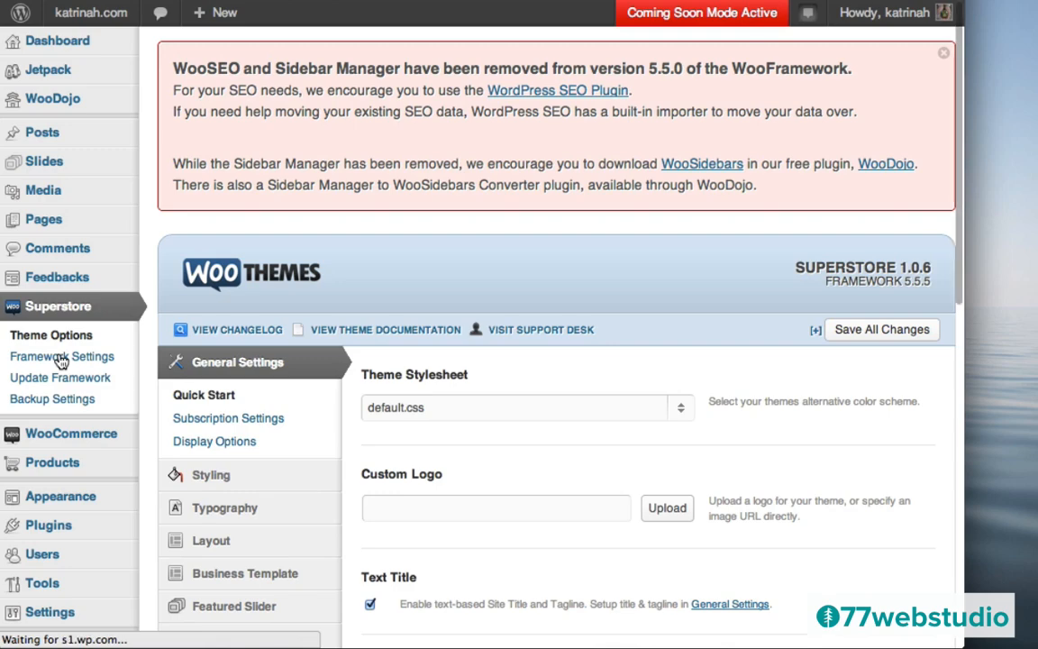
scroll(530, 293, down, 5)
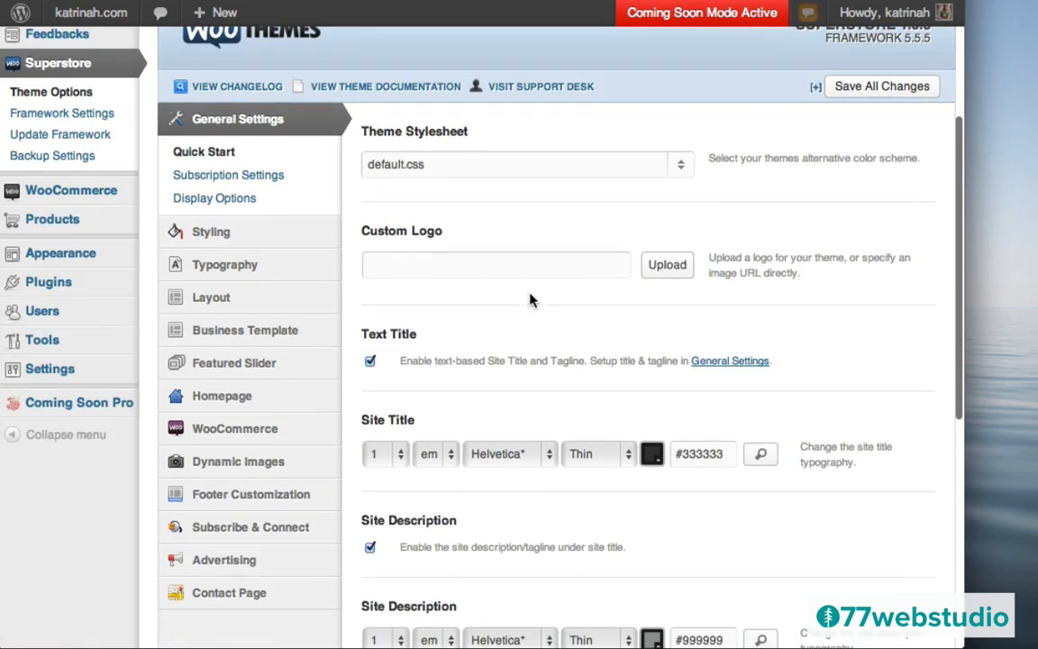
scroll(530, 297, down, 3)
scroll(532, 301, up, 1)
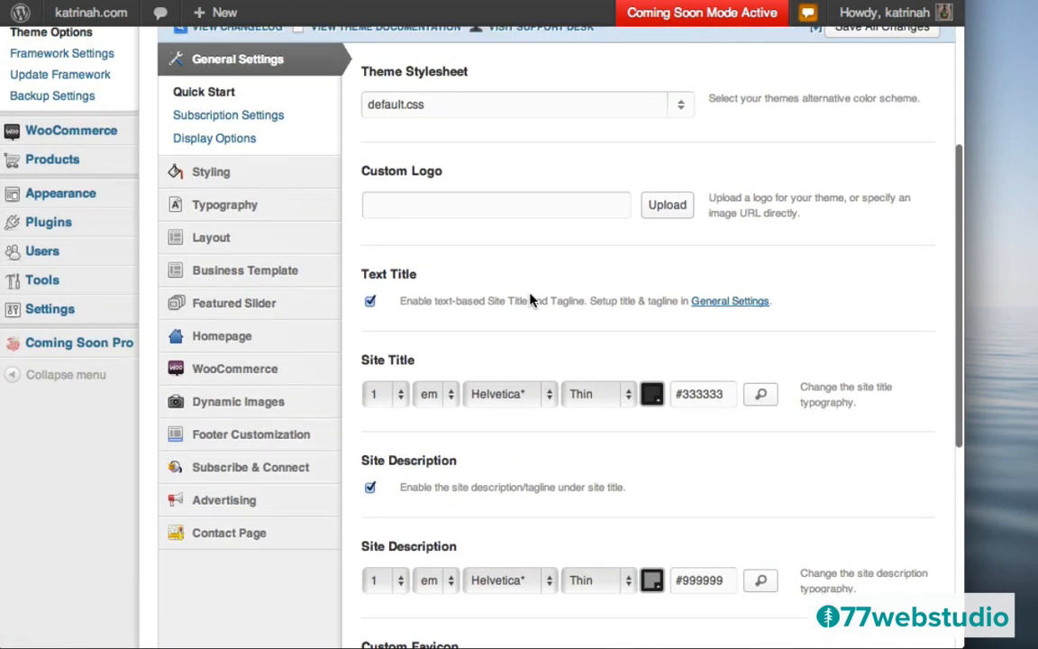
mouse_move(231, 468)
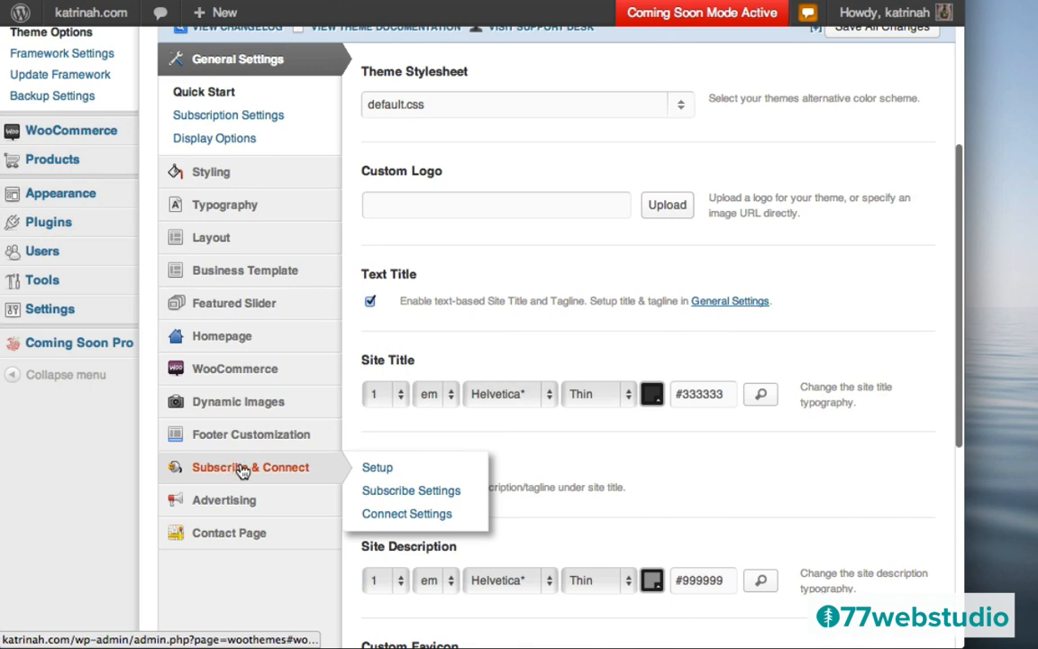
- Set the Subscribe & Connect title to 'Connect on the web', save, and open Subscribe Settings
click(378, 469)
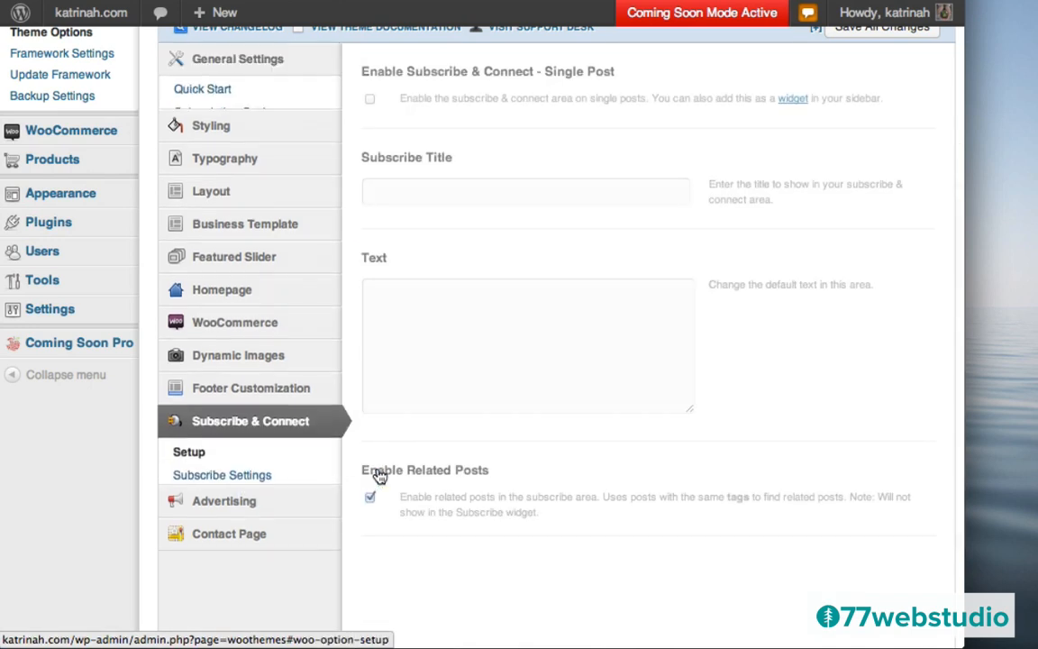
scroll(520, 189, up, 1)
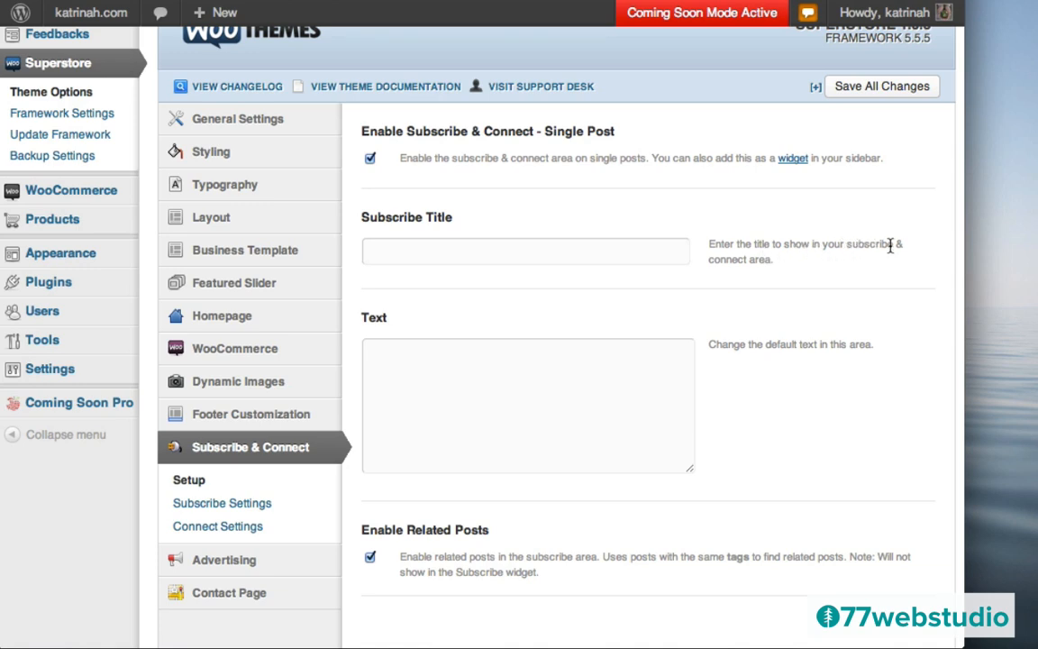
click(461, 254)
text(Conne)
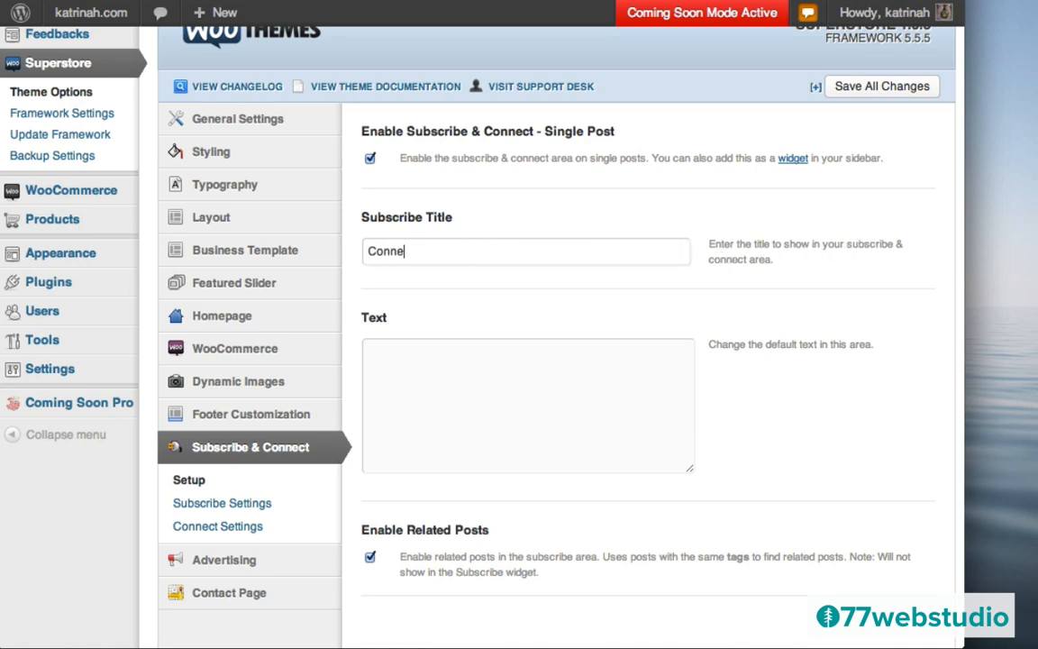
text(ct on the web)
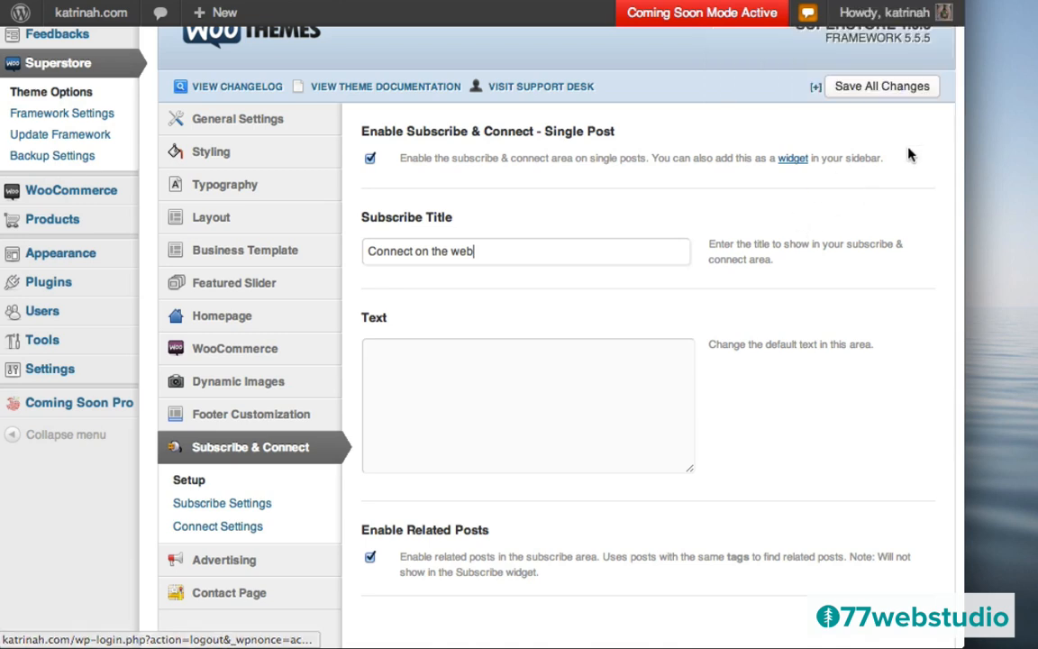
click(868, 91)
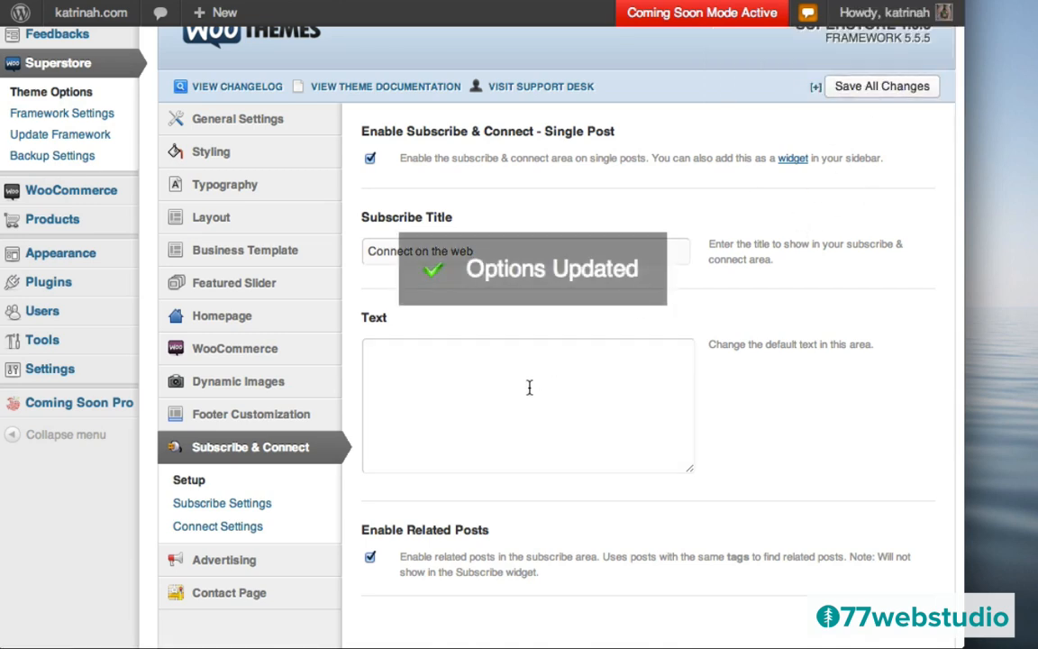
click(207, 508)
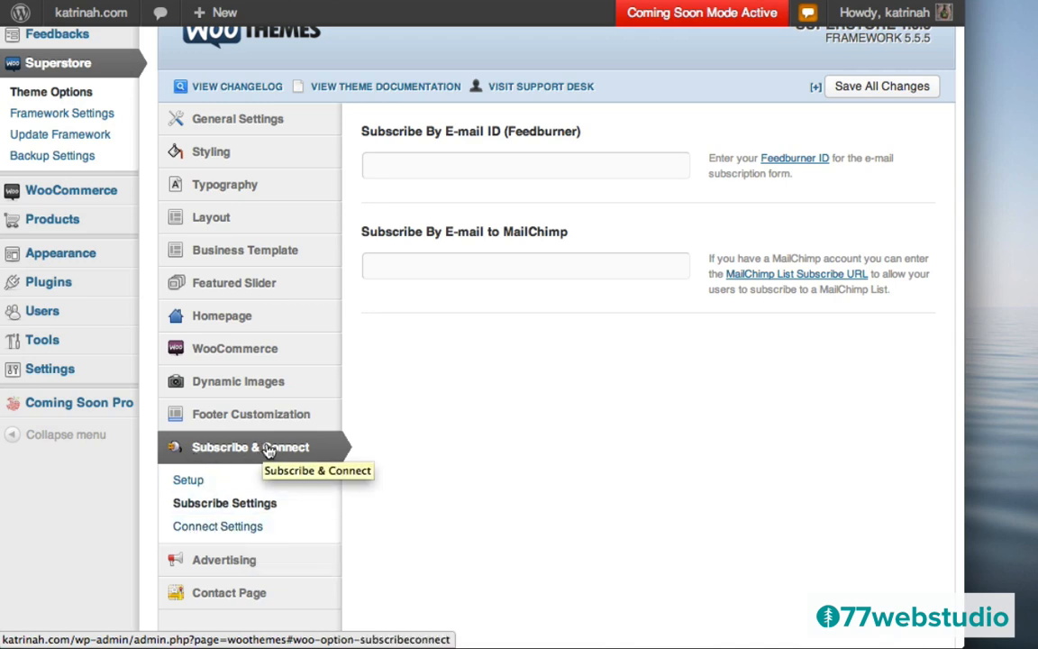
- In Connect Settings, disable the RSS icon and enter the Twitter and Facebook profile URLs
click(214, 528)
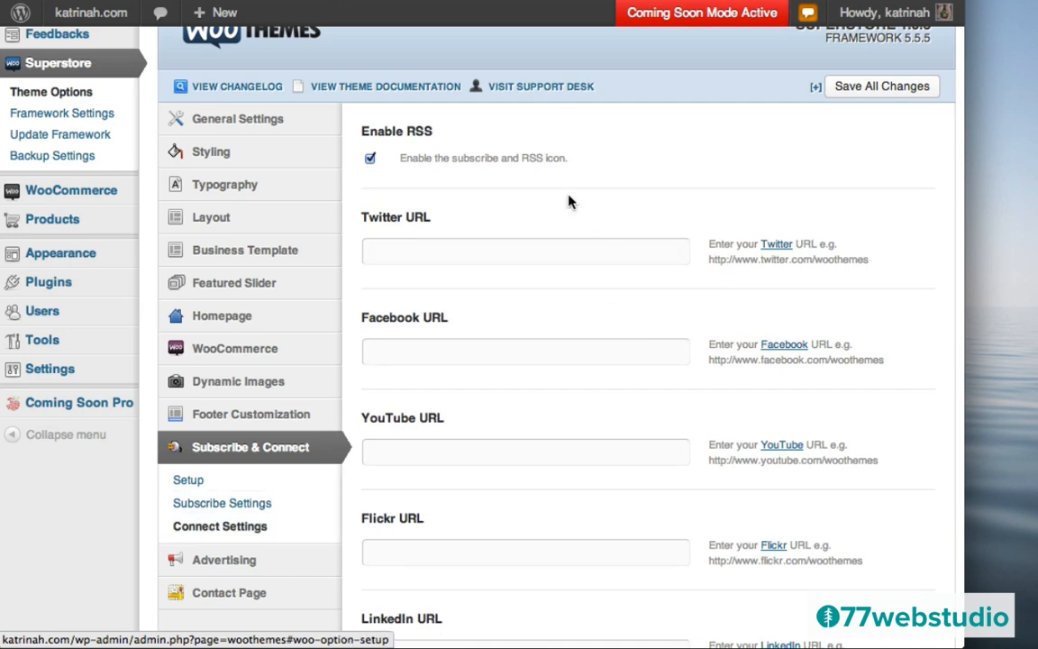
click(370, 159)
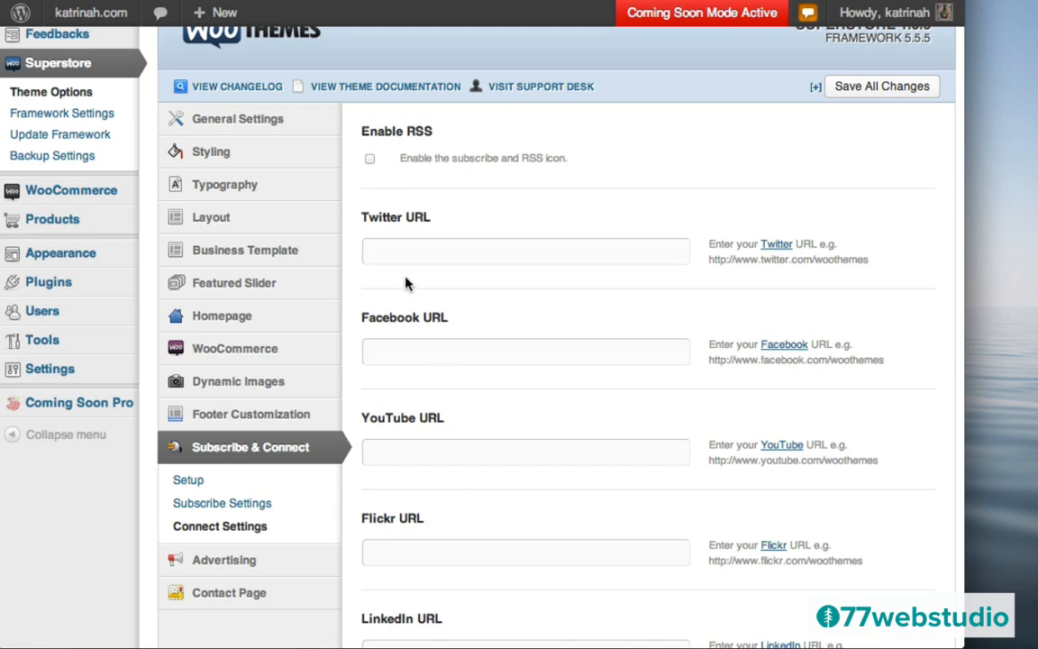
click(391, 252)
text(http://twitter.com/77webstudio)
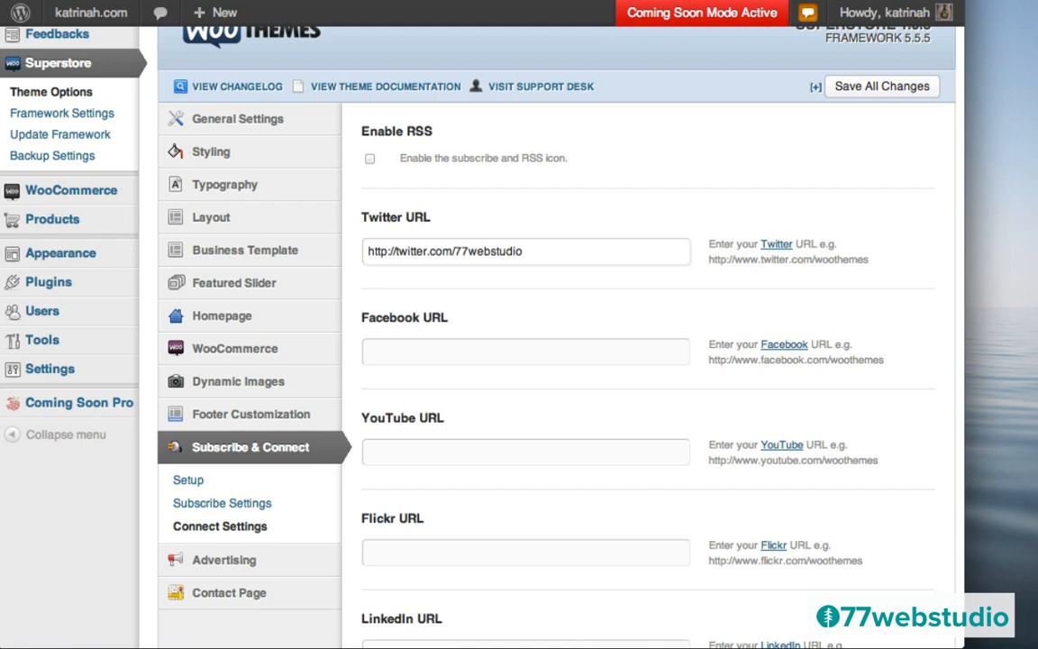
click(408, 352)
text(http:/)
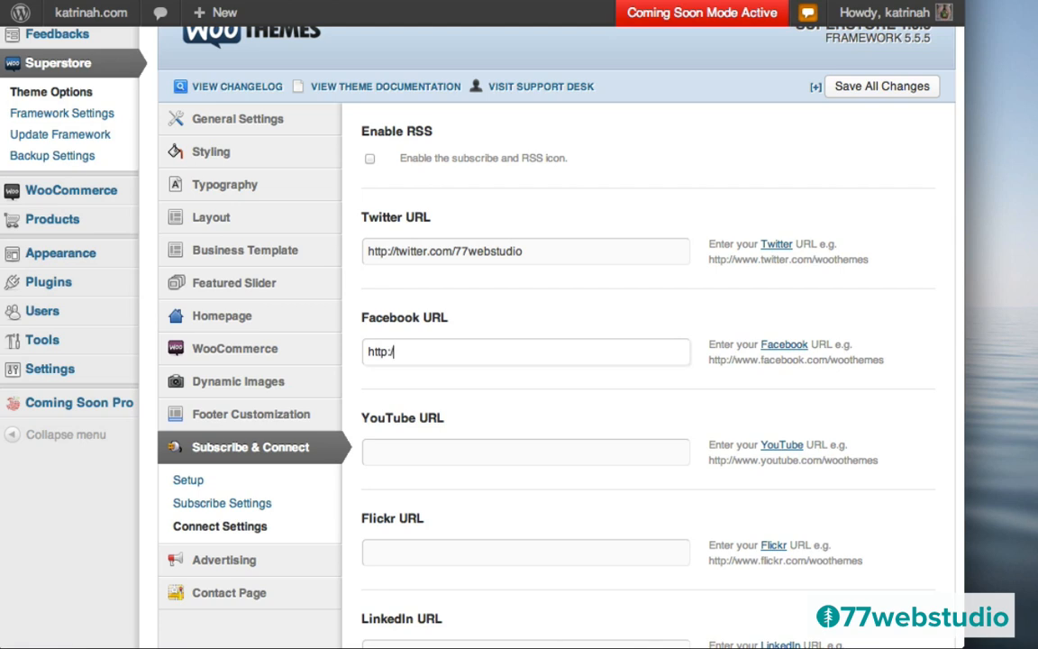
text(/facebook.com/)
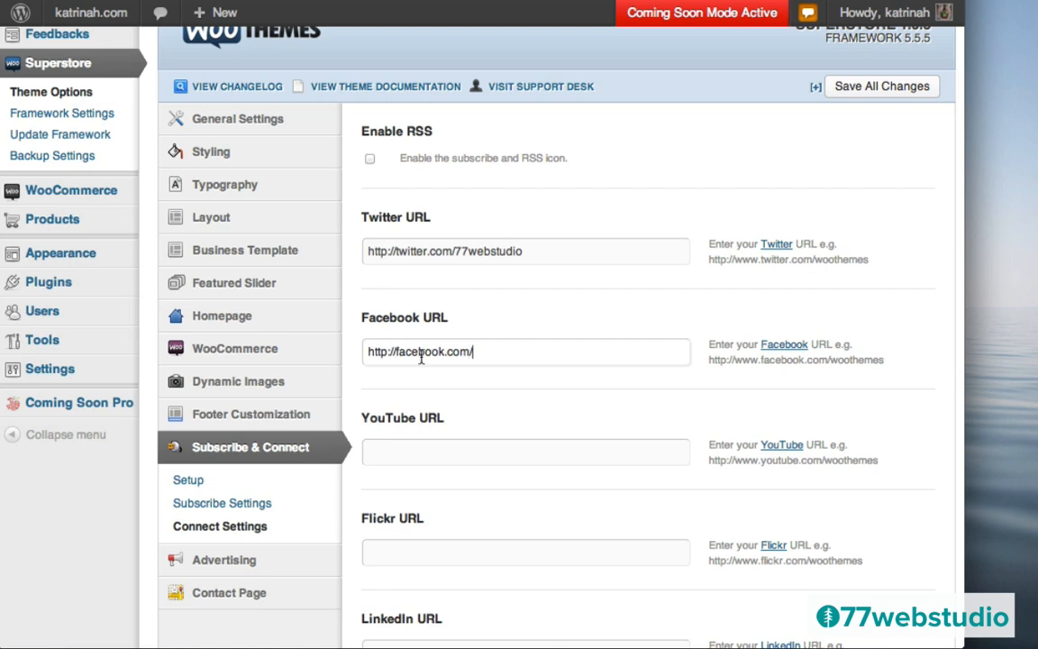
- Enter the 77webstudio YouTube URL by editing the pasted Twitter address
click(400, 450)
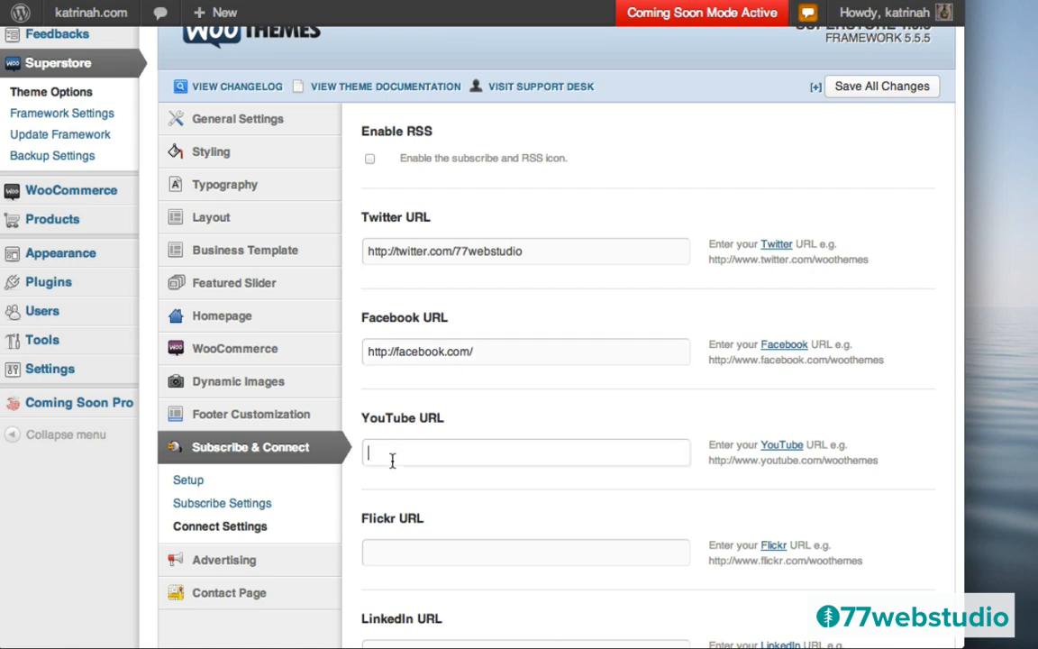
text(http://twitter.com/77webstudio)
click(423, 451)
key(BackSpace)
key(BackSpace)
key(BackSpace)
key(BackSpace)
key(BackSpace)
key(BackSpace)
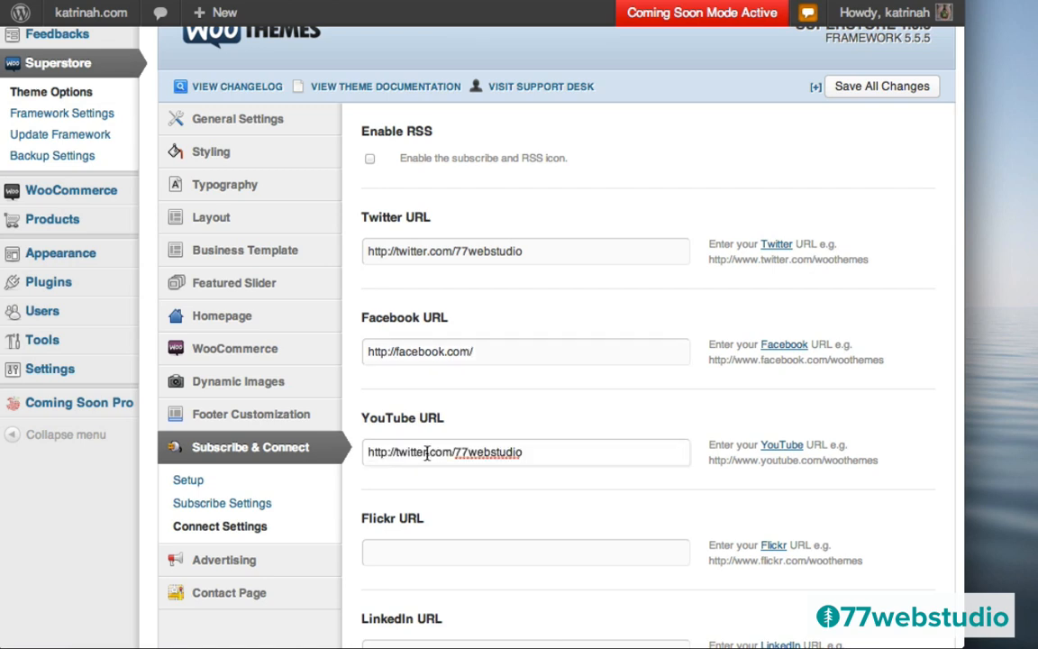
key(BackSpace)
text(youtube)
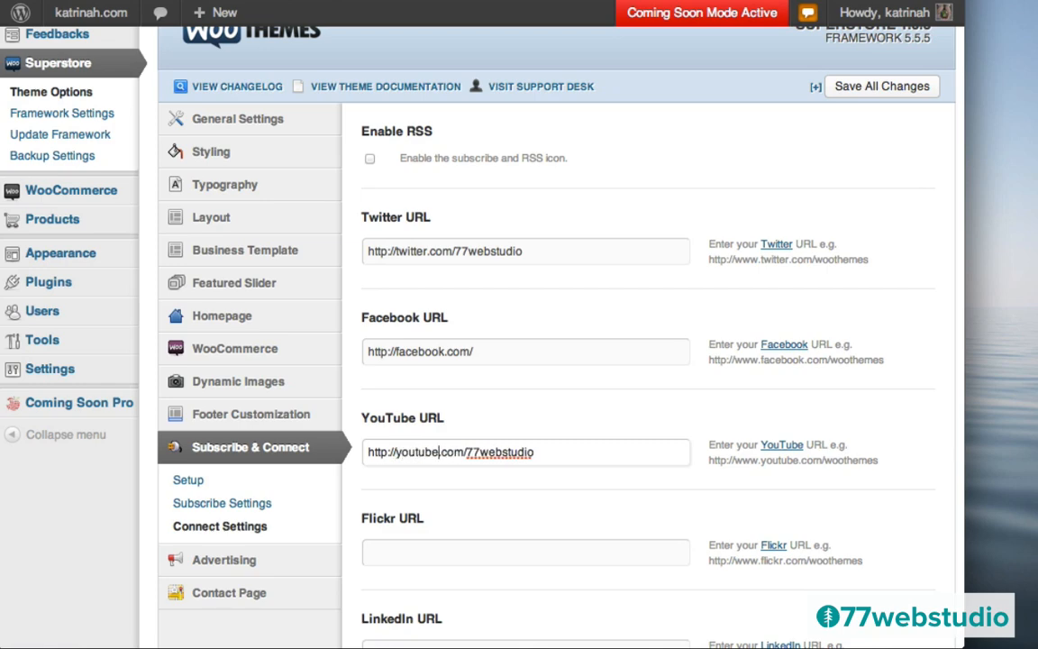
- Save all changes to the Connect Settings
scroll(609, 519, down, 5)
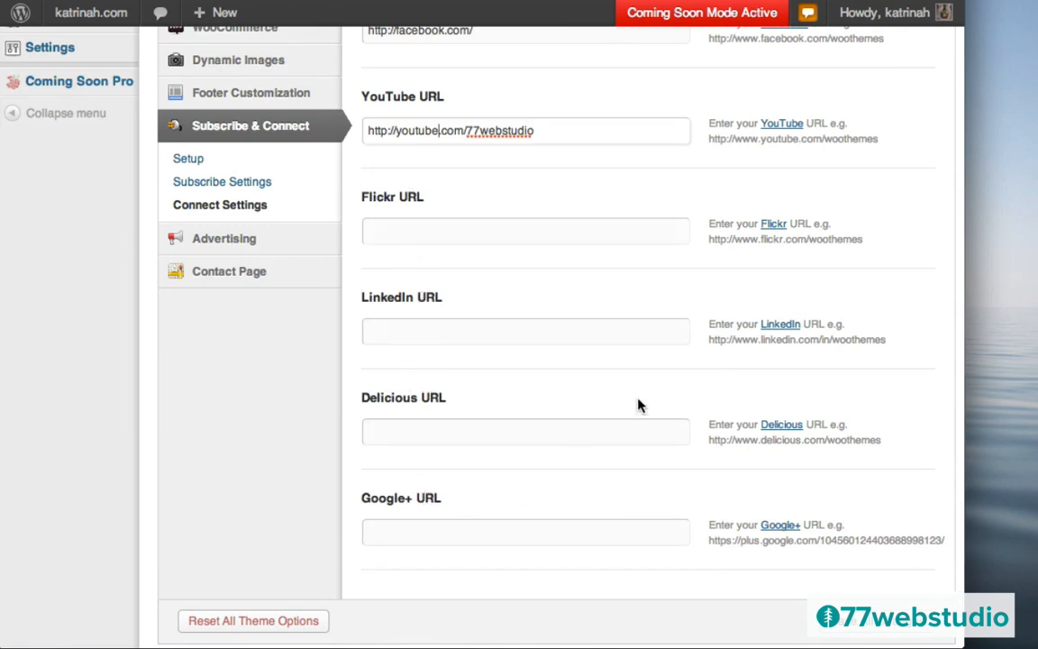
scroll(483, 235, down, 1)
scroll(483, 235, up, 10)
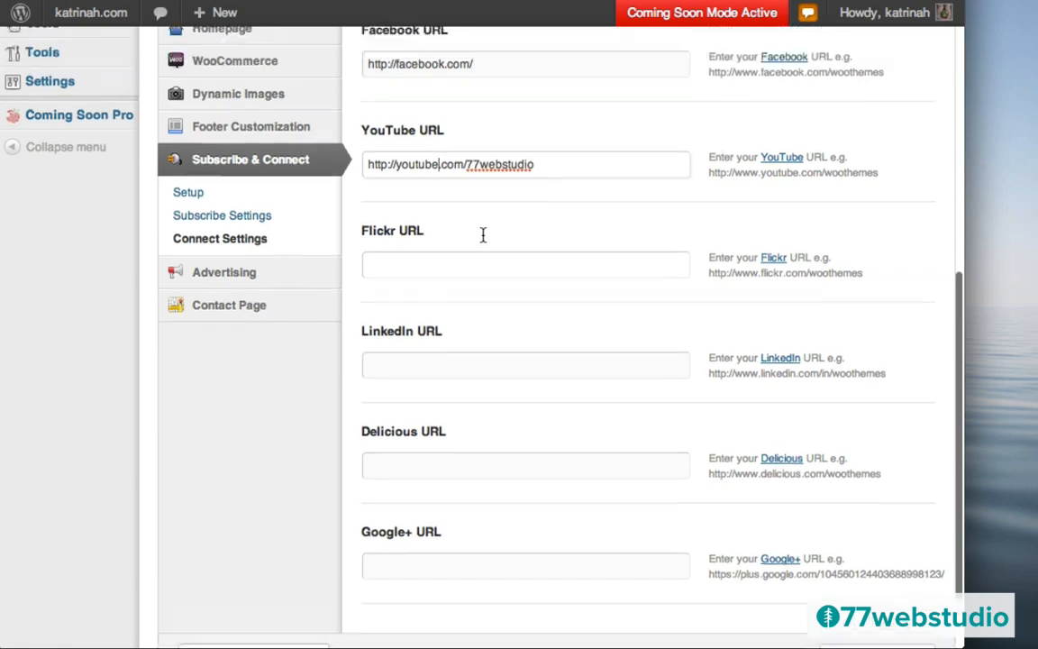
click(870, 240)
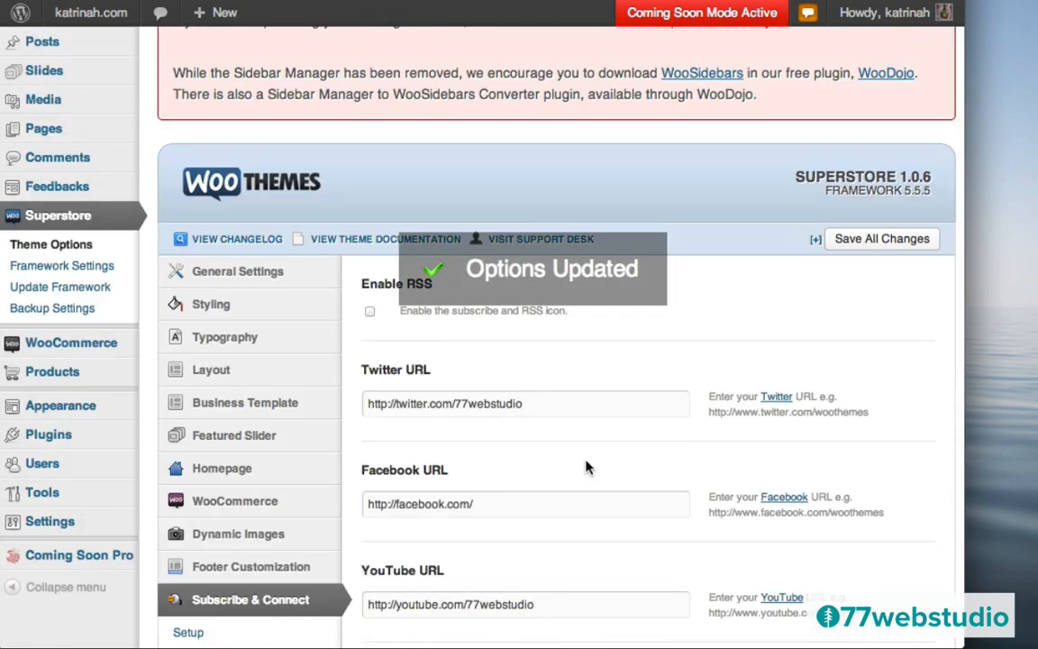
scroll(586, 464, down, 2)
scroll(584, 467, down, 5)
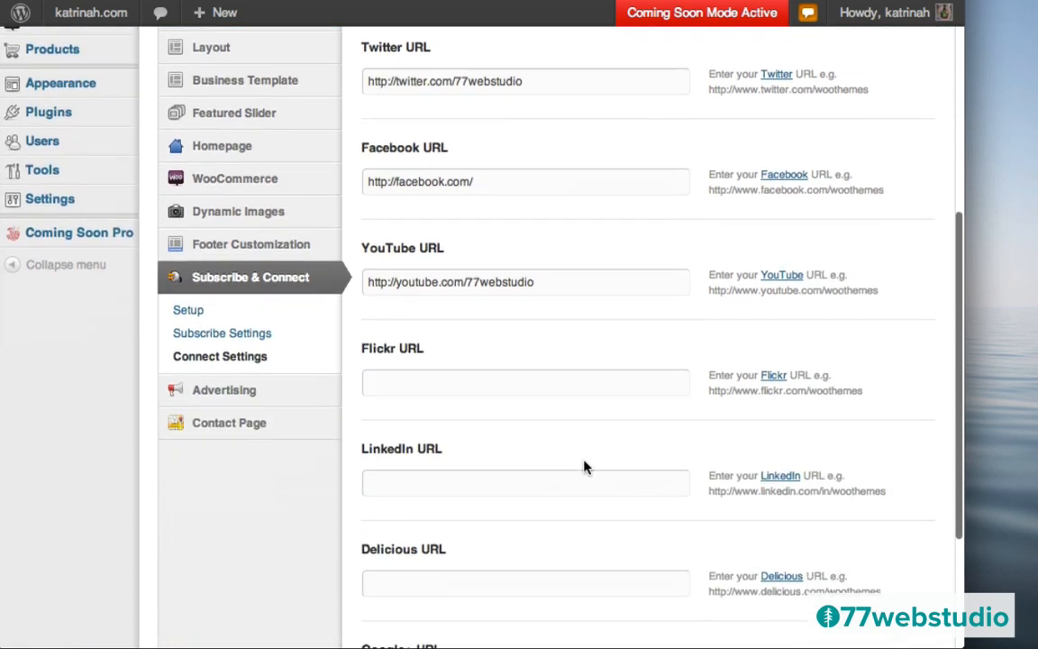
mouse_move(254, 382)
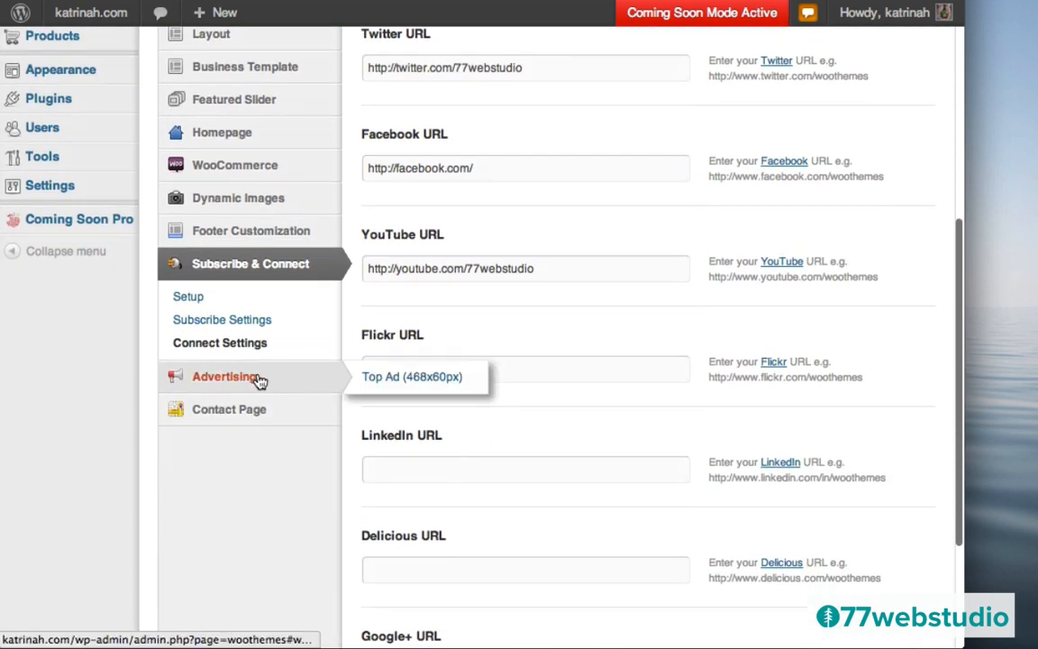
- Review the Advertising options in the Superstore theme settings
click(222, 382)
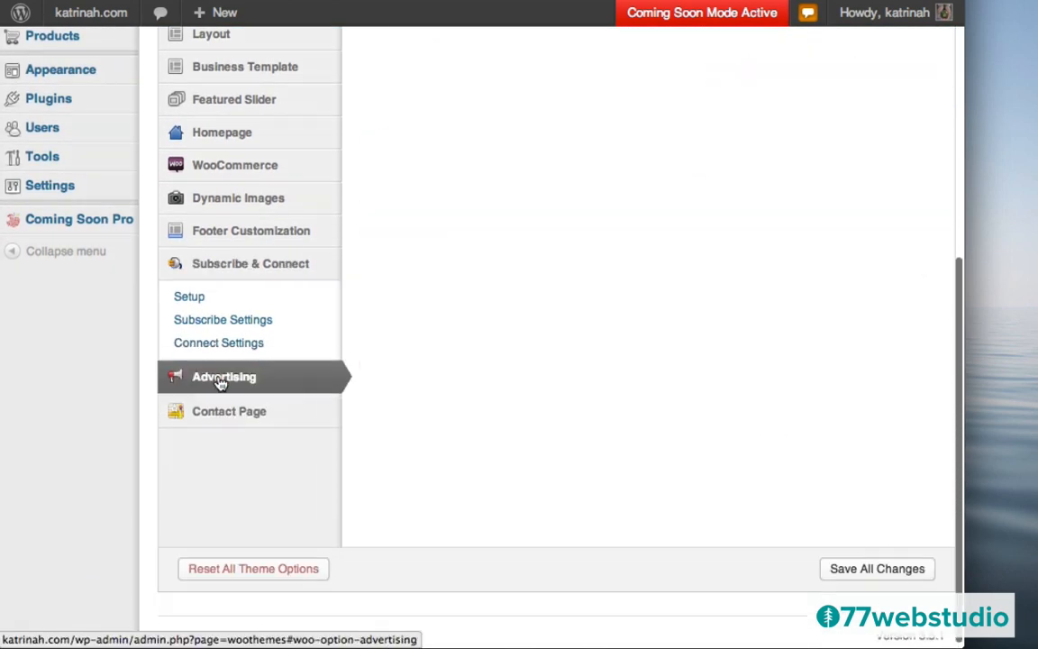
scroll(587, 308, up, 5)
scroll(589, 306, up, 1)
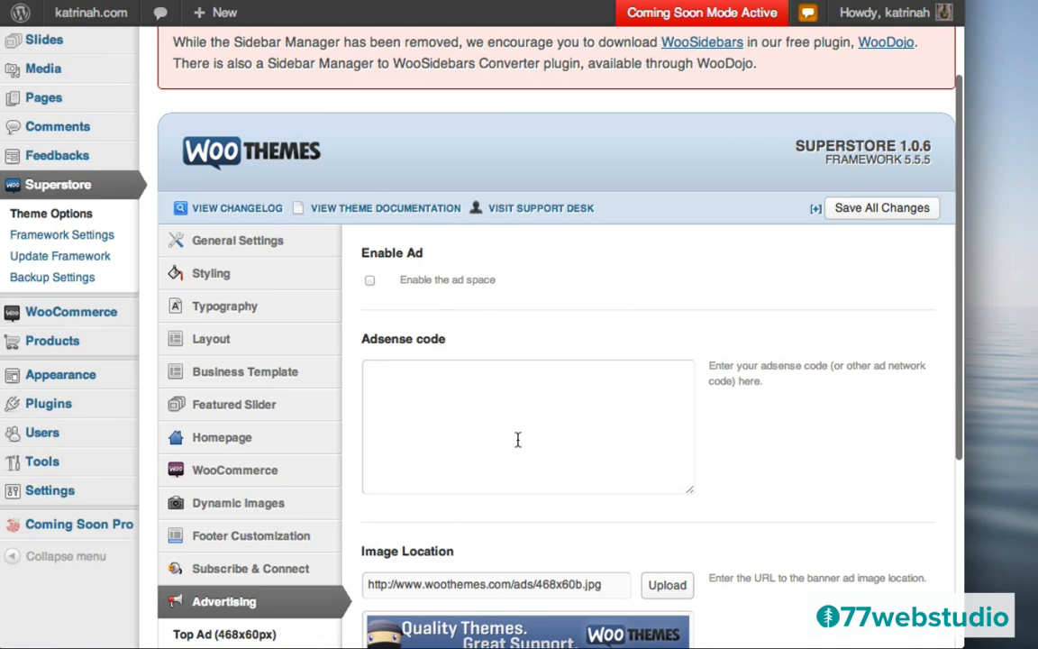
scroll(516, 438, down, 4)
- Bring up the Contact Page's Contact Information settings
mouse_move(207, 378)
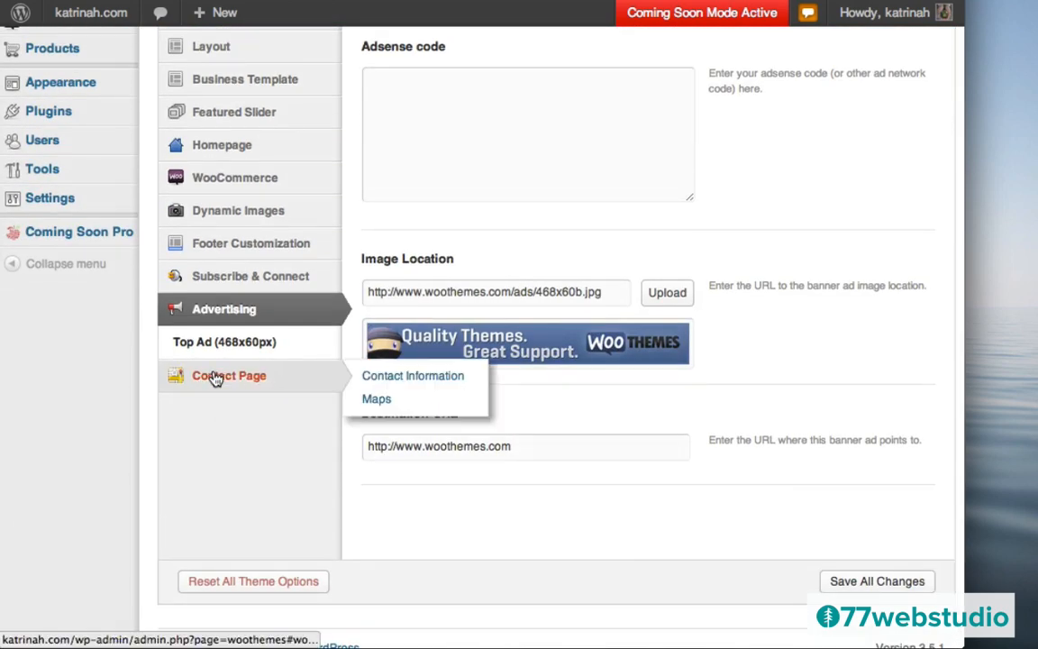
click(213, 377)
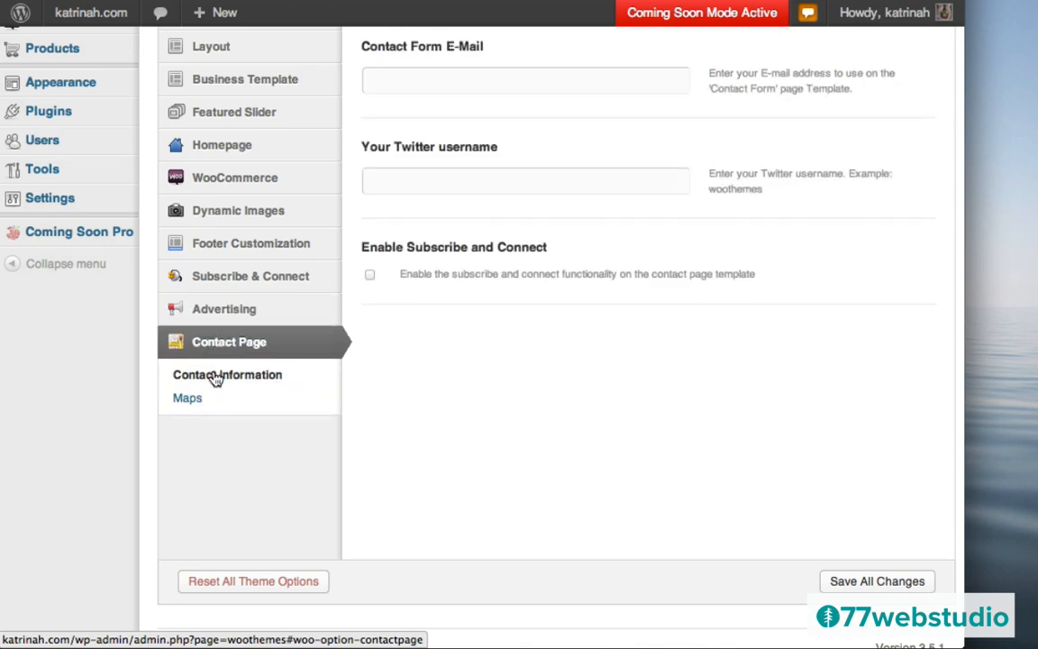
scroll(471, 330, up, 3)
scroll(470, 330, up, 1)
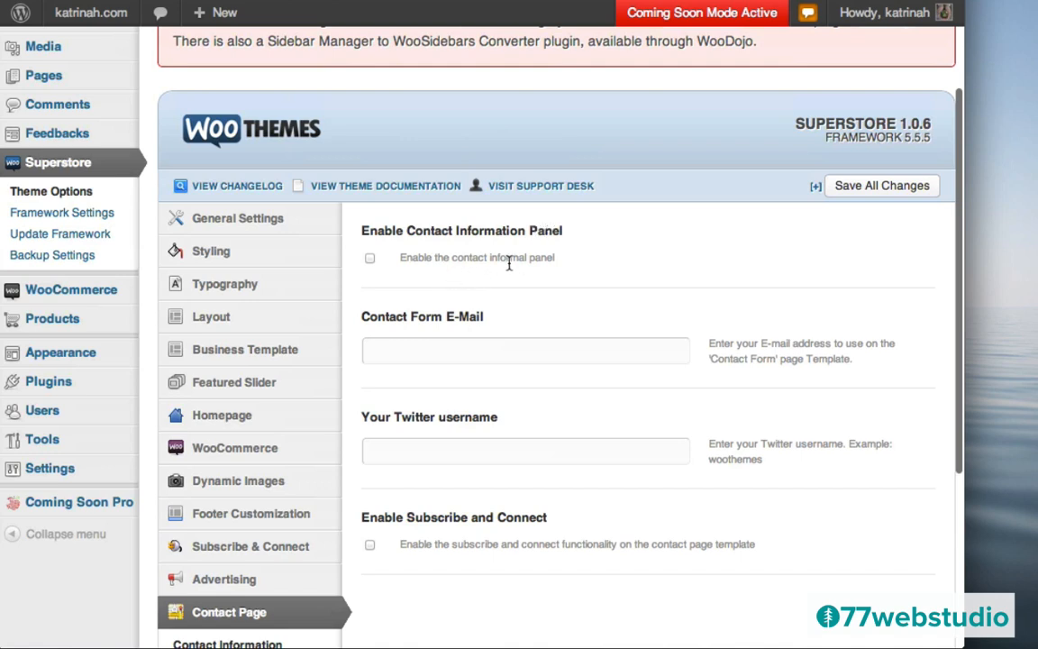
- Enable the contact information panel and enter the contact telephone and fax numbers
click(369, 259)
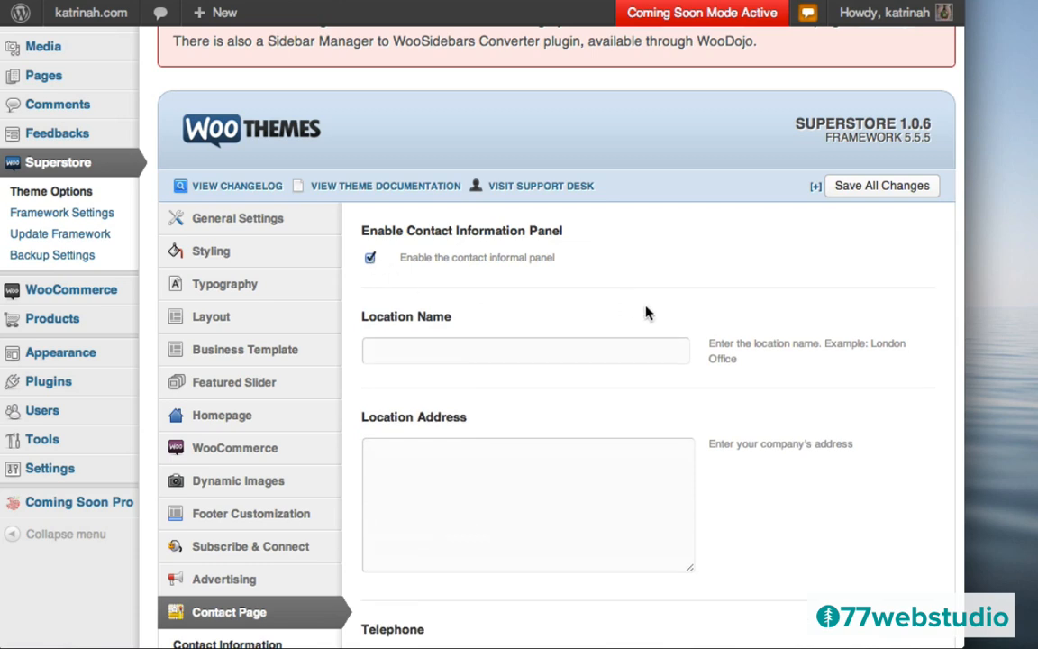
scroll(647, 311, down, 3)
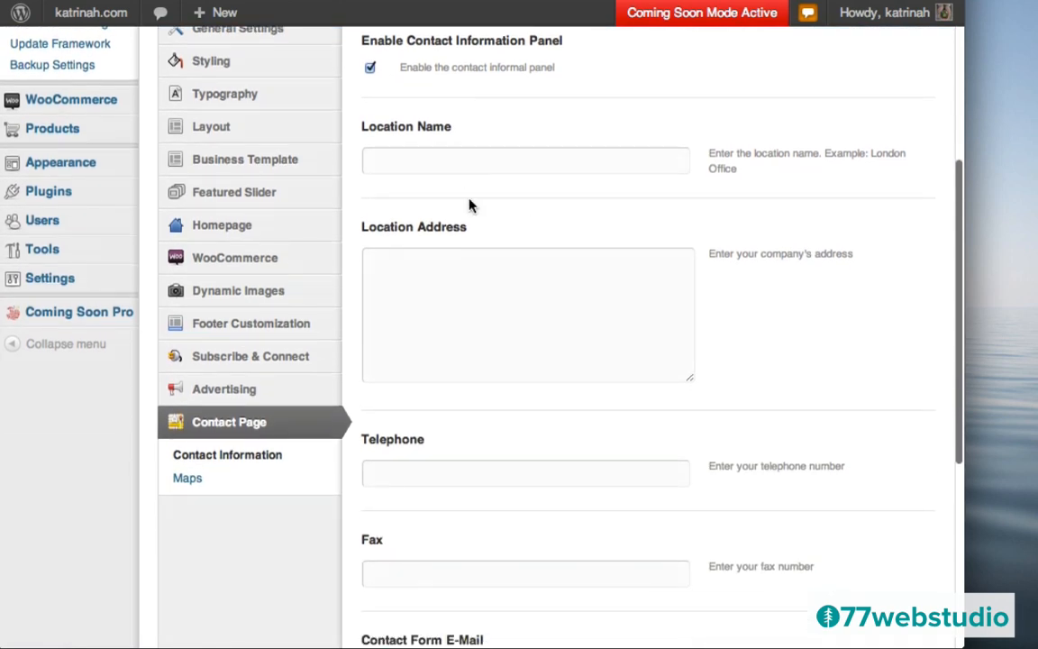
scroll(630, 455, down, 2)
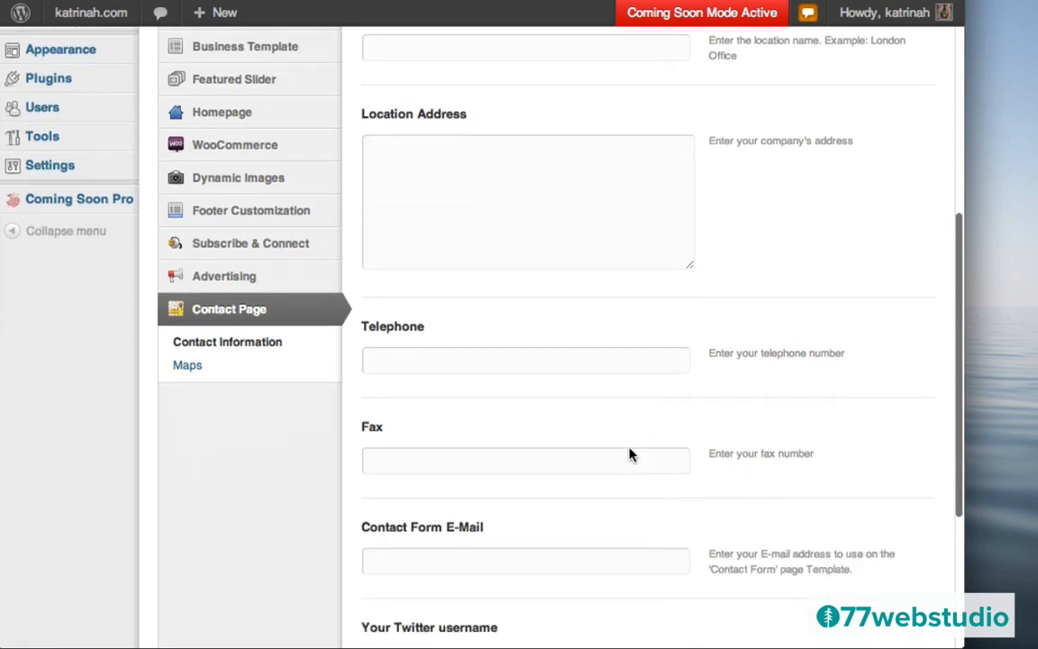
scroll(630, 455, down, 1)
scroll(558, 406, down, 2)
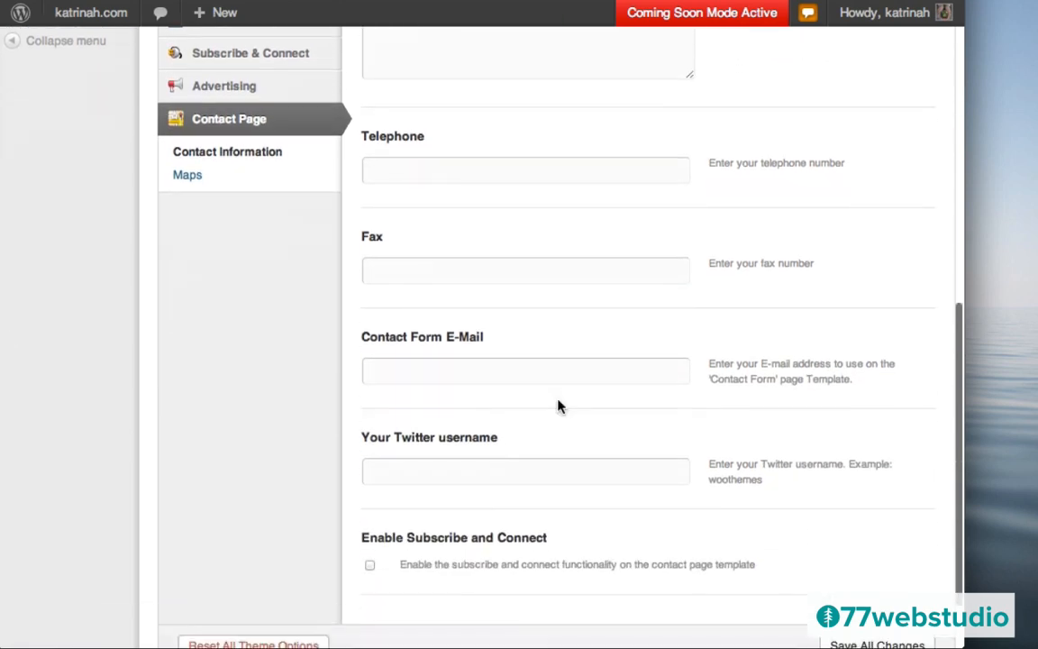
click(429, 166)
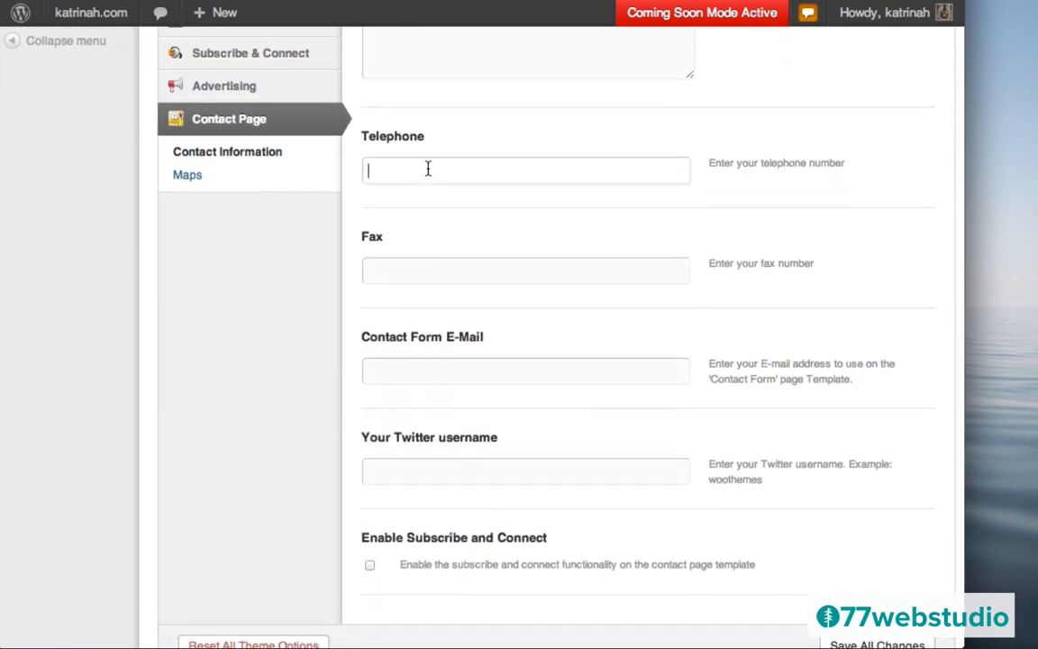
text(800-123-4567)
click(419, 273)
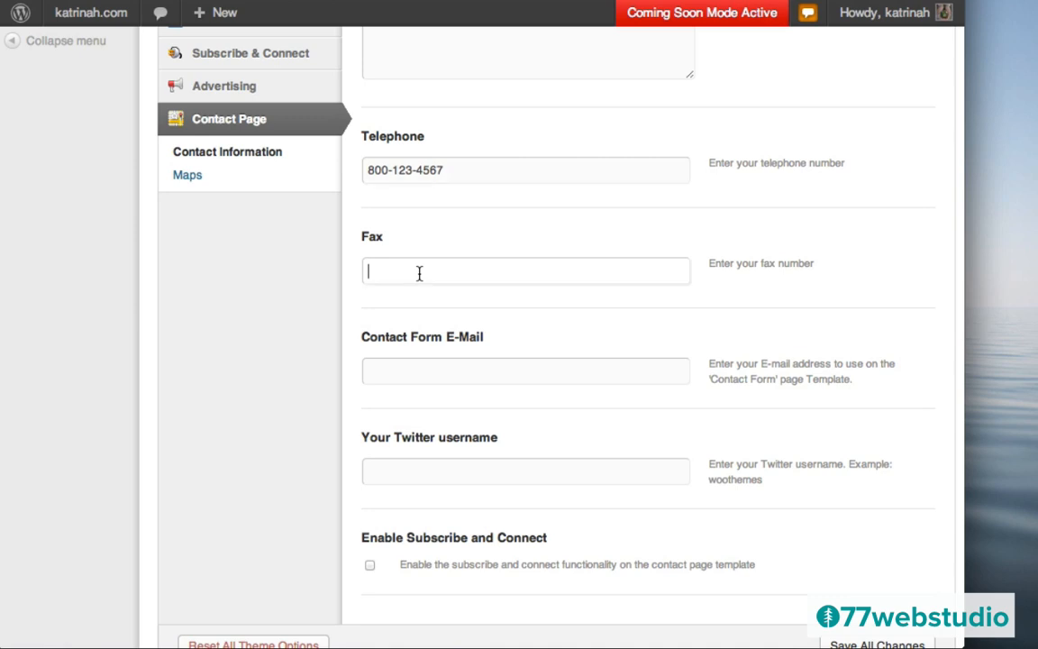
- Enter the contact-form e-mail address and Twitter username, and turn on Subscribe and Connect
click(401, 370)
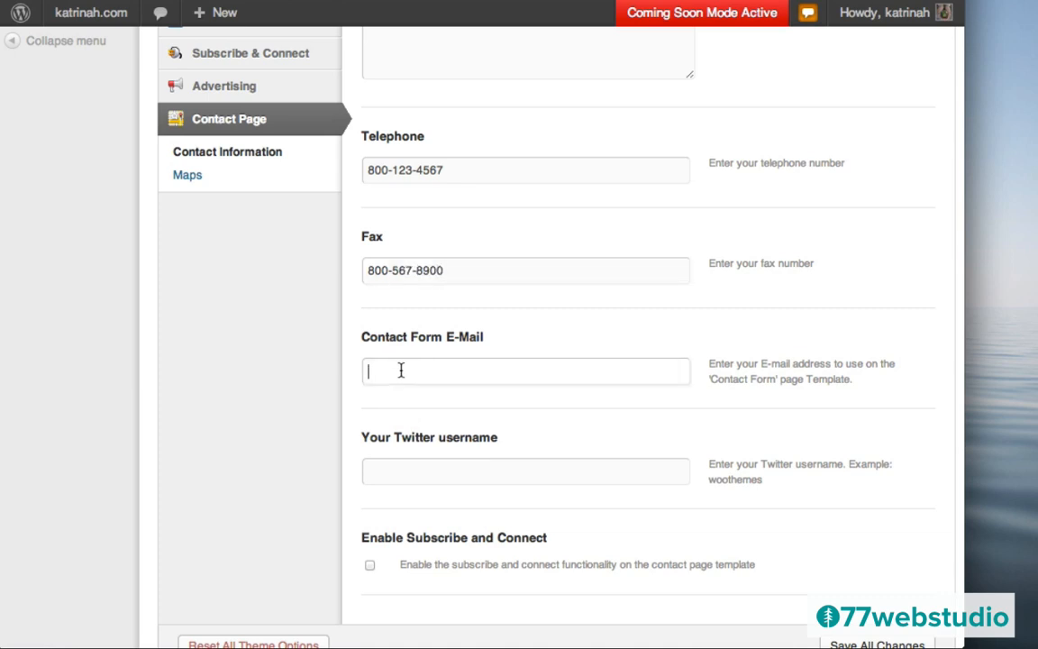
click(402, 475)
text(77webs)
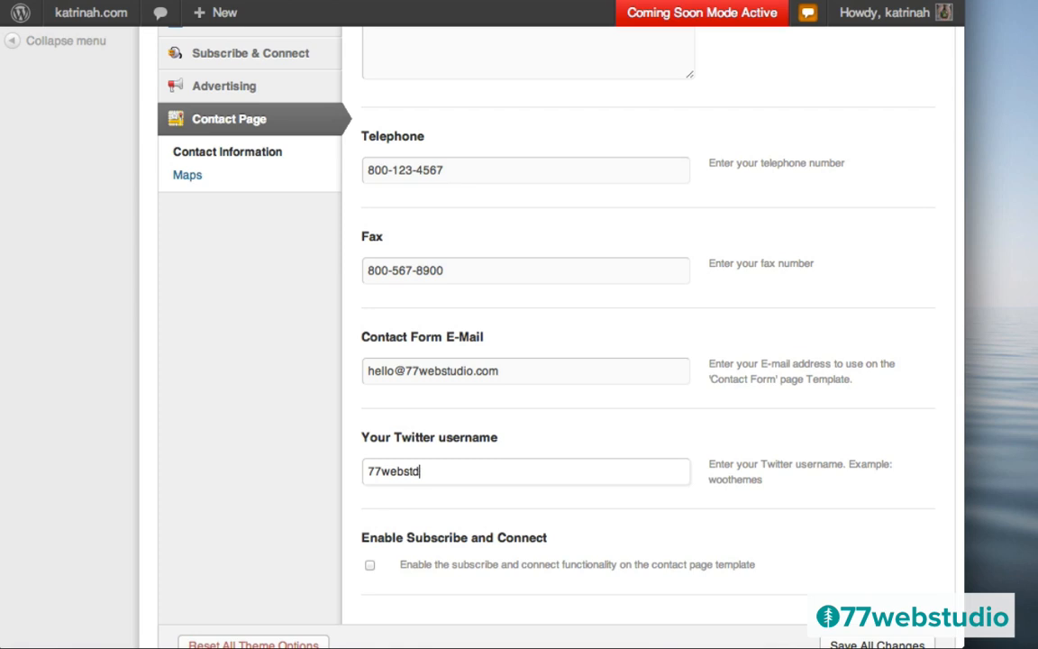
text(tudio)
click(369, 565)
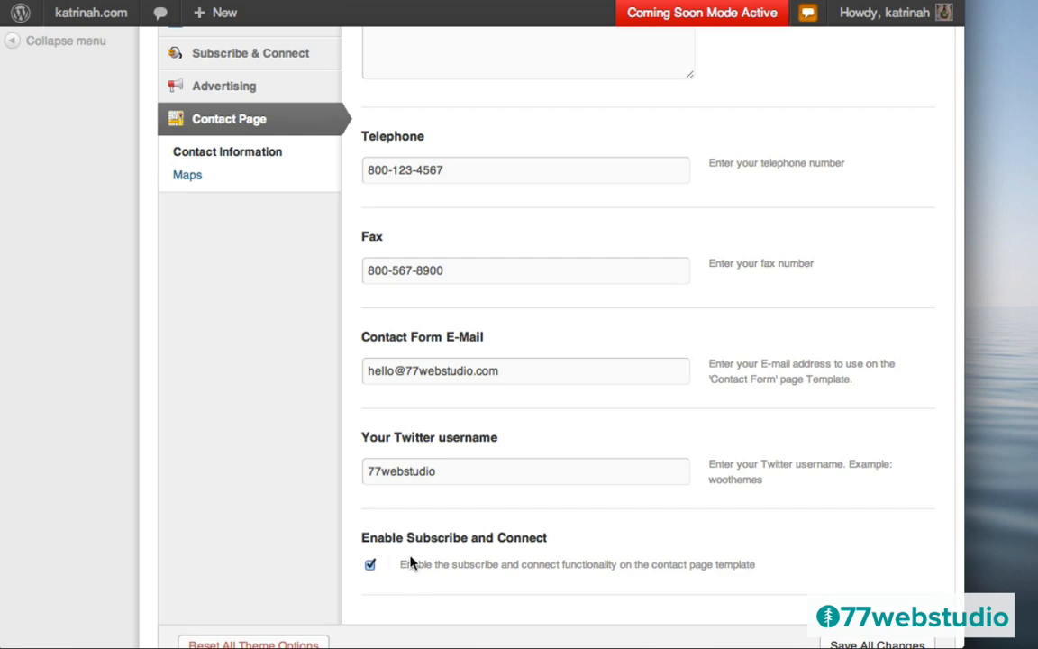
scroll(594, 484, up, 10)
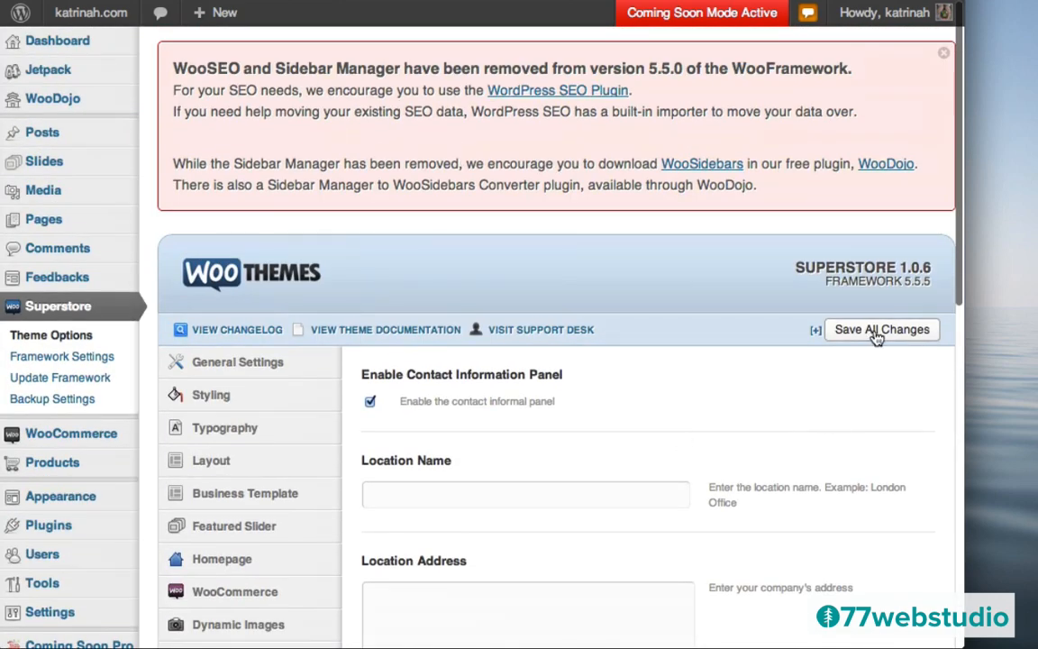
- Save the Contact Page settings, then review the Maps options (map height 250, zoom level 9)
click(871, 331)
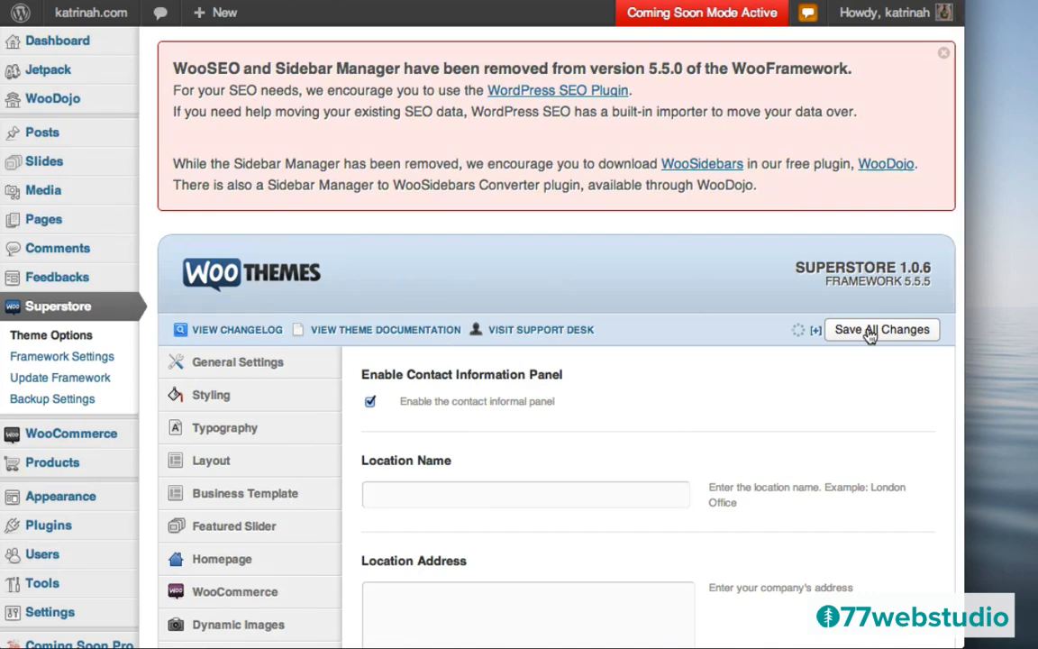
scroll(577, 468, down, 5)
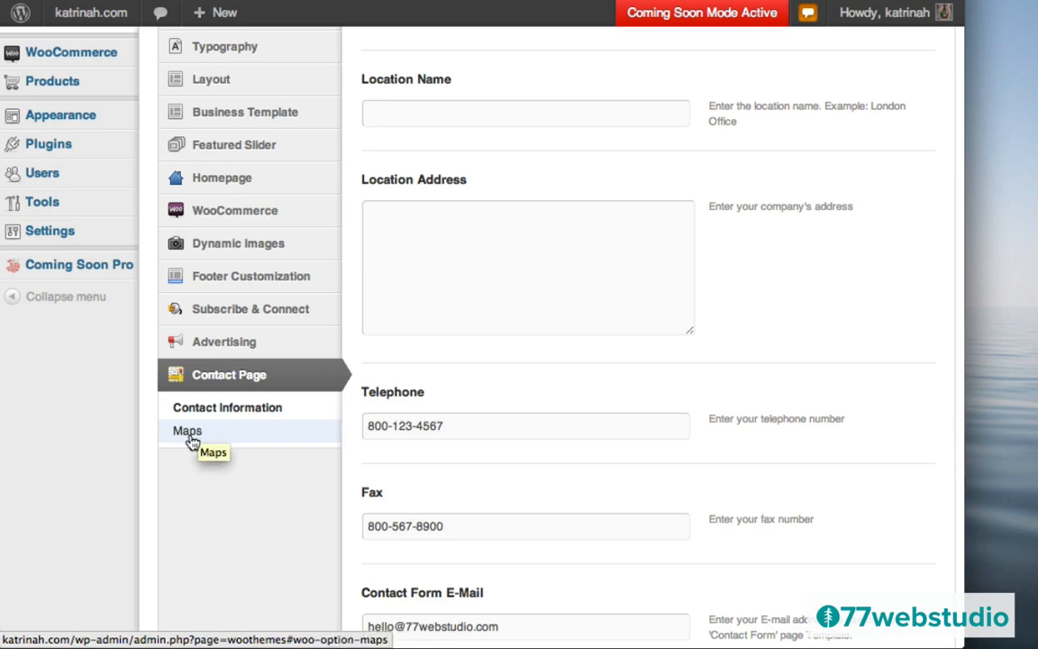
click(189, 436)
scroll(540, 336, up, 5)
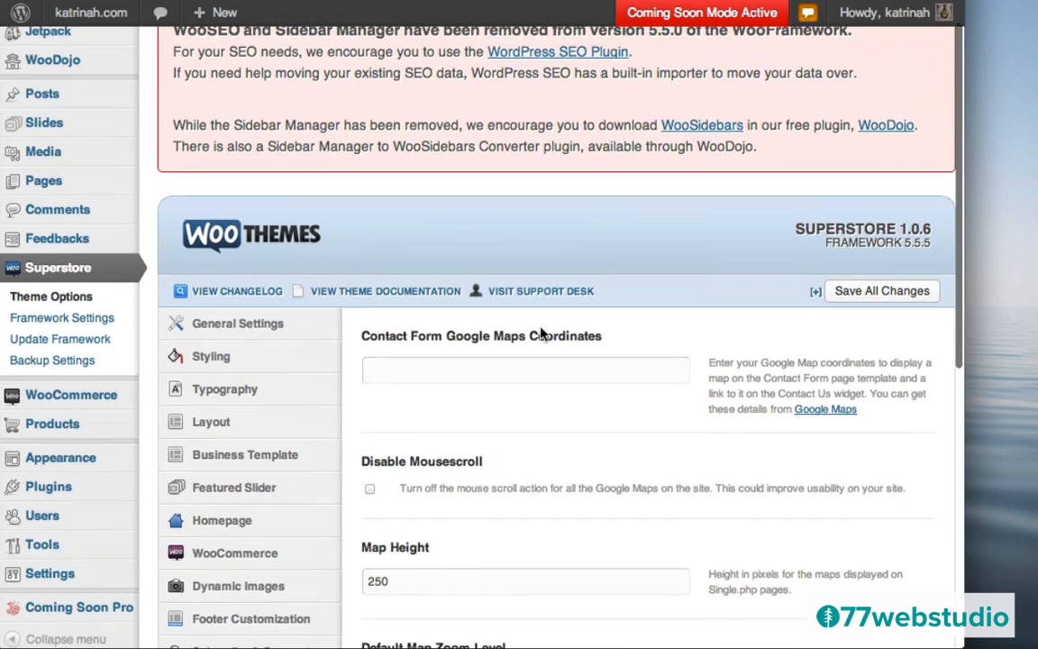
scroll(540, 335, down, 2)
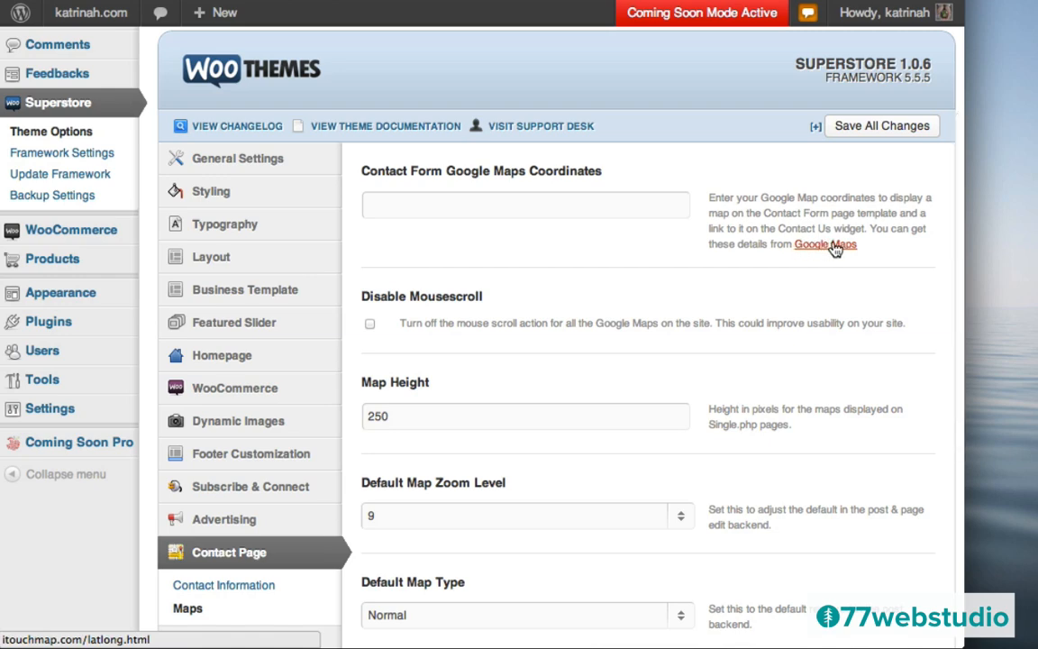
scroll(586, 401, down, 8)
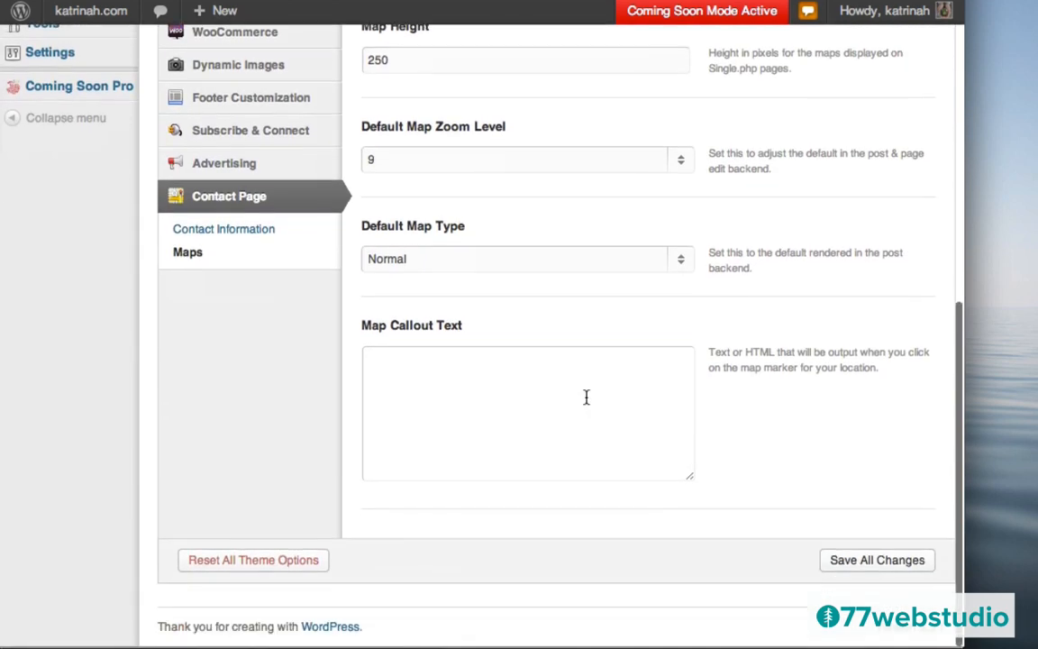
scroll(586, 399, up, 13)
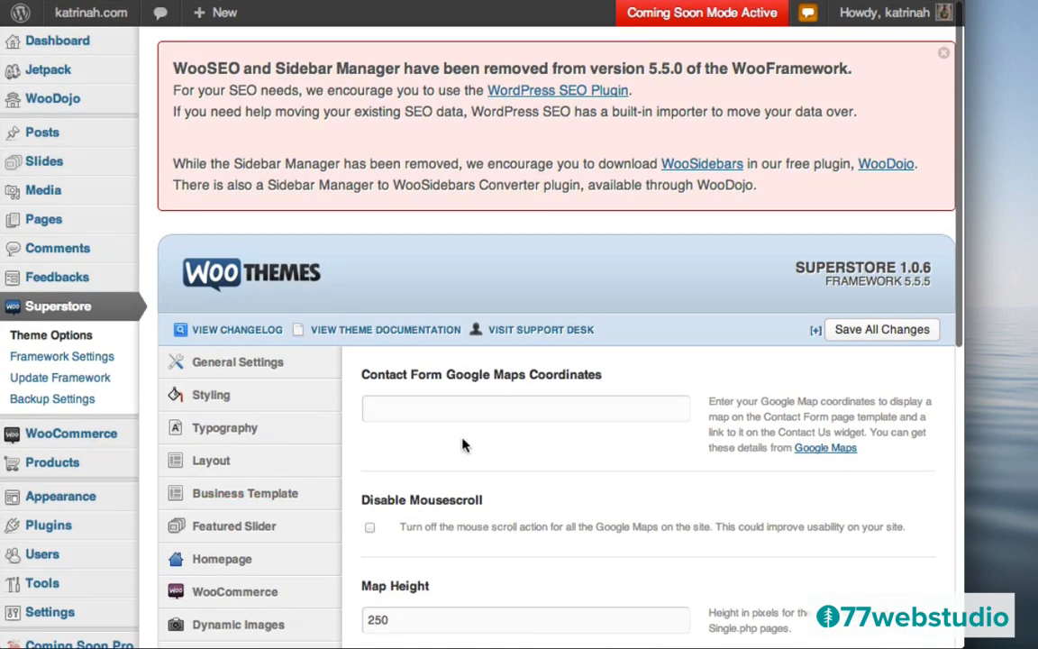
mouse_move(90, 13)
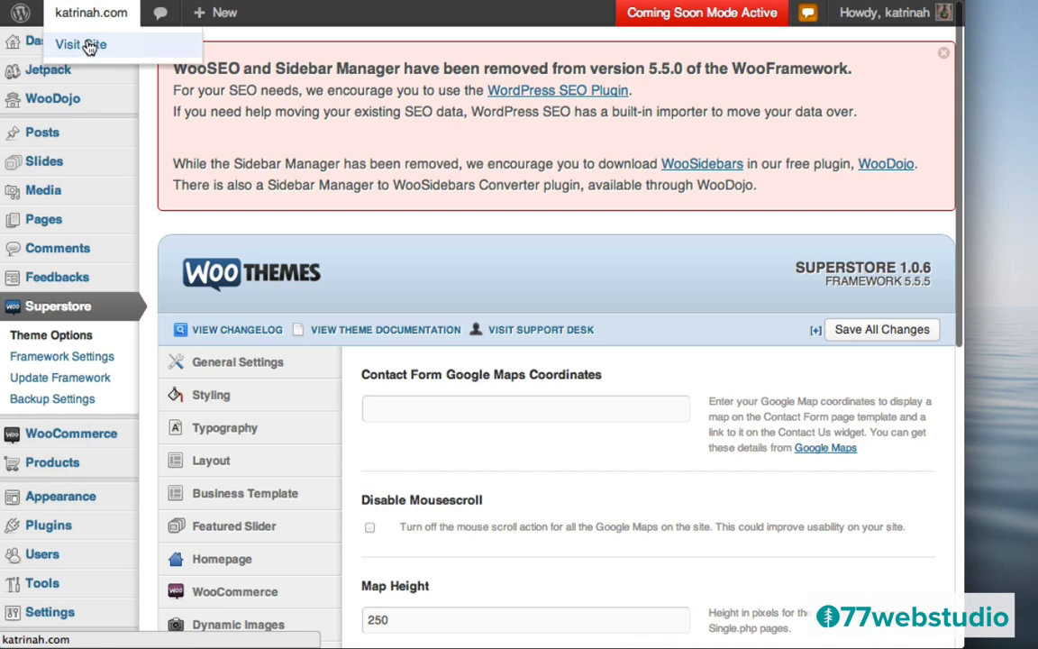
- Open the live katrinah.com site and check the new phone, fax and Twitter details in the footer
click(89, 45)
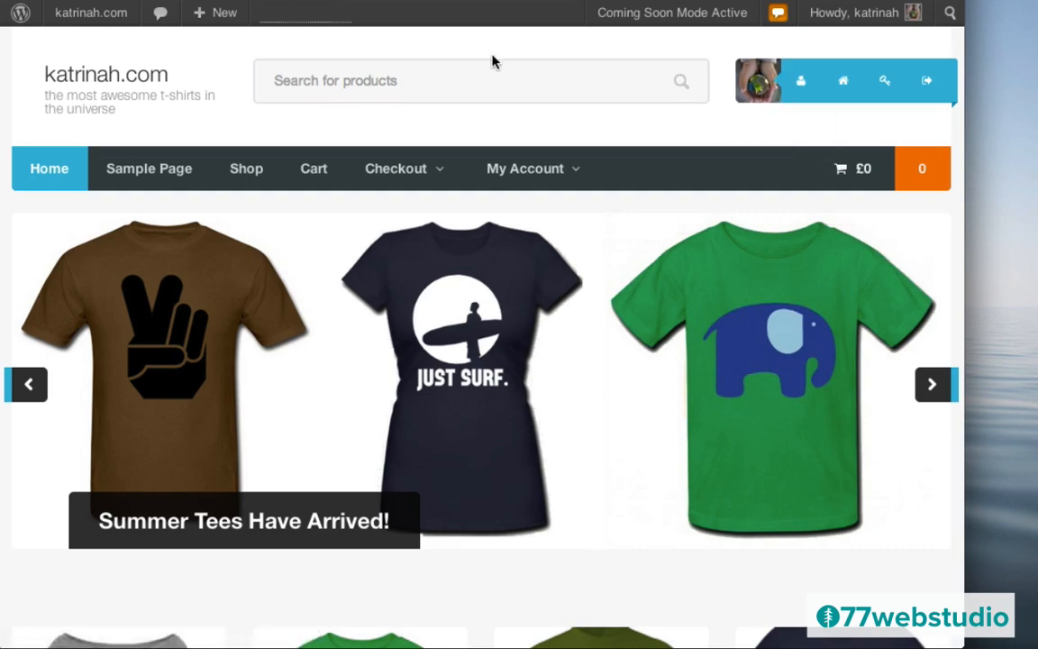
scroll(495, 378, down, 10)
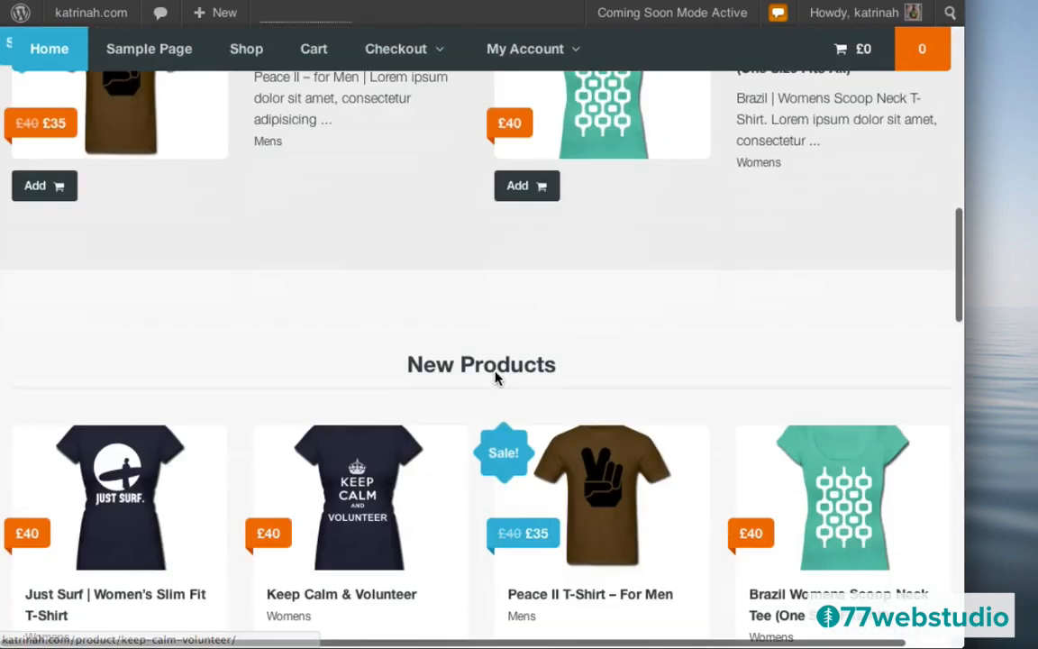
scroll(495, 379, down, 15)
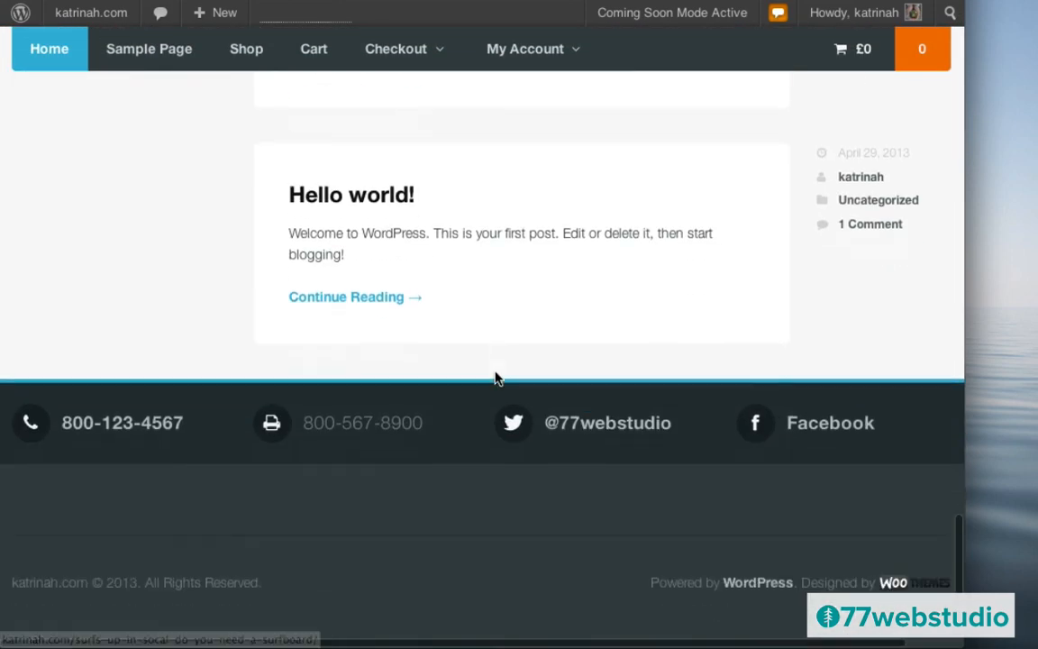
scroll(494, 378, down, 1)
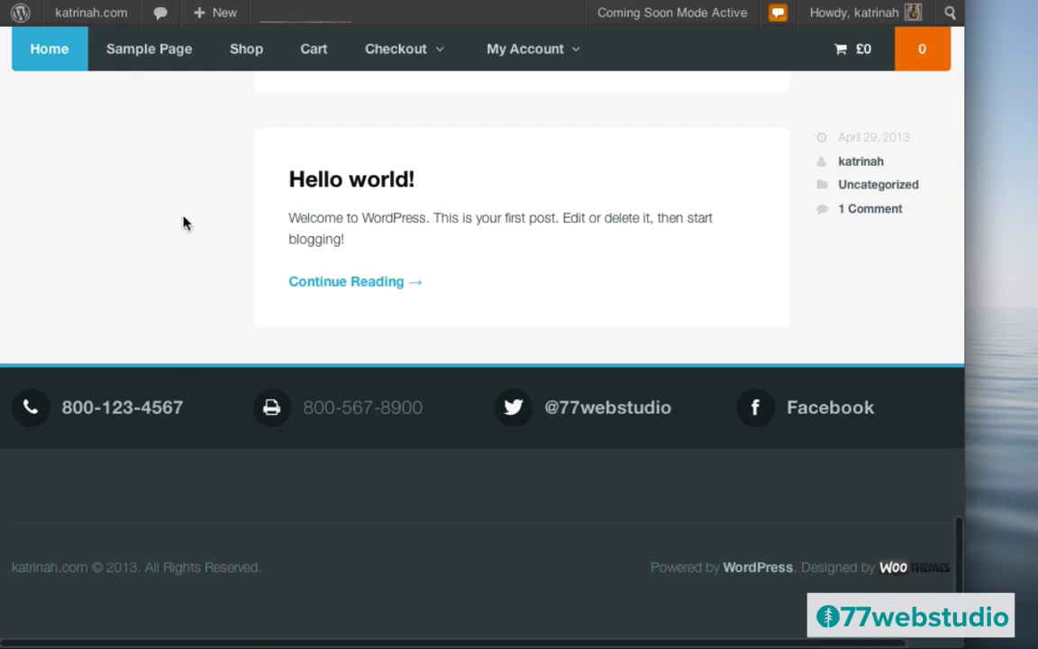
scroll(183, 222, up, 10)
scroll(184, 224, up, 10)
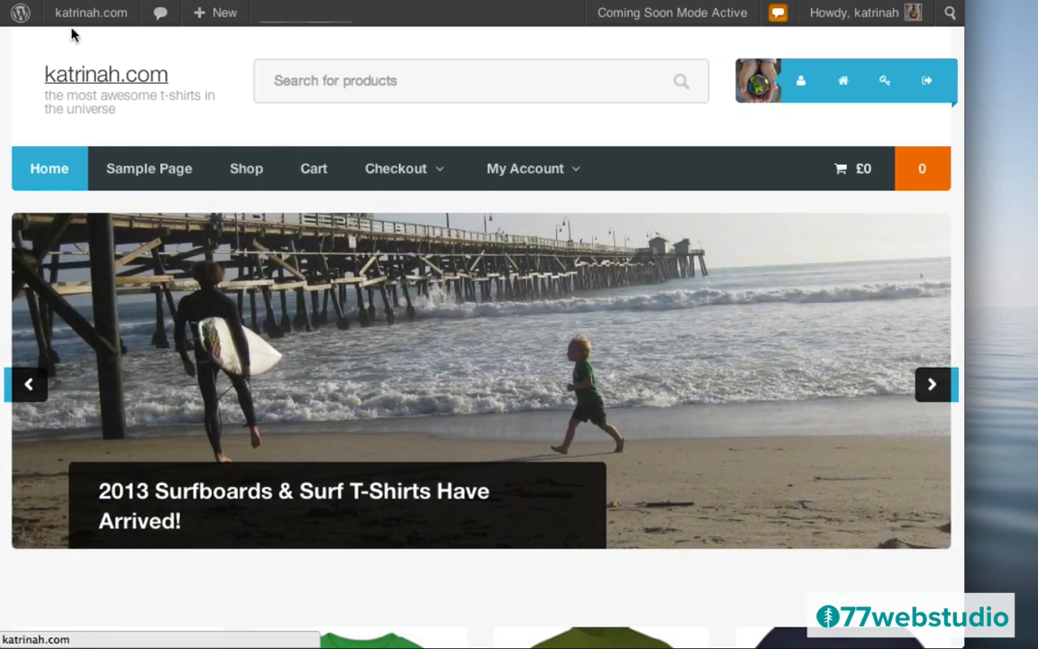
mouse_move(61, 14)
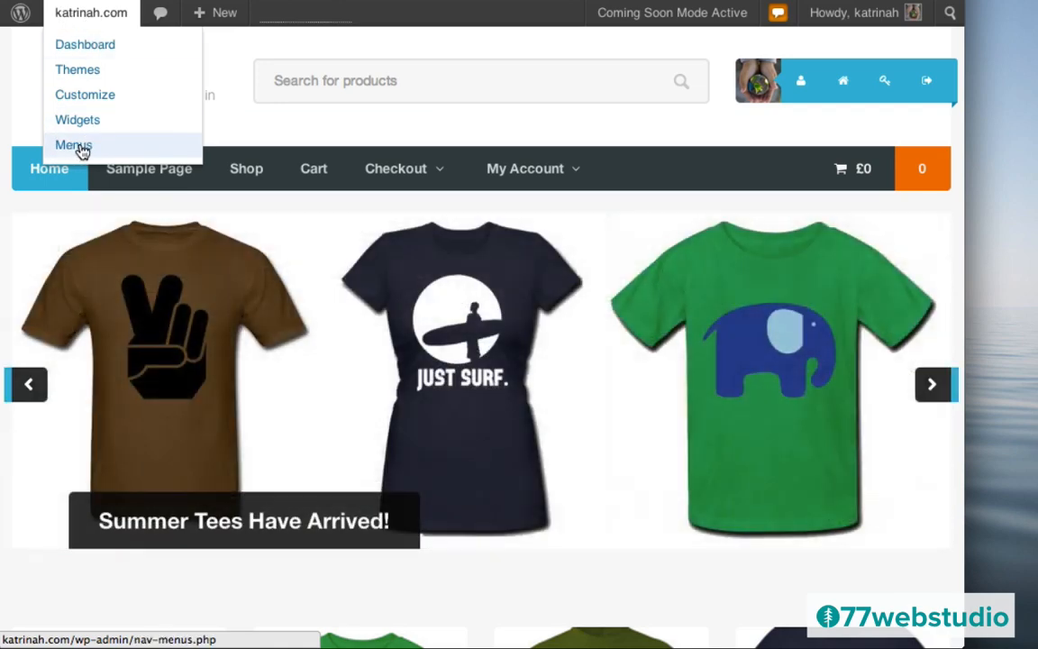
- Go to Appearance > Menus and create a menu named Menu
click(77, 151)
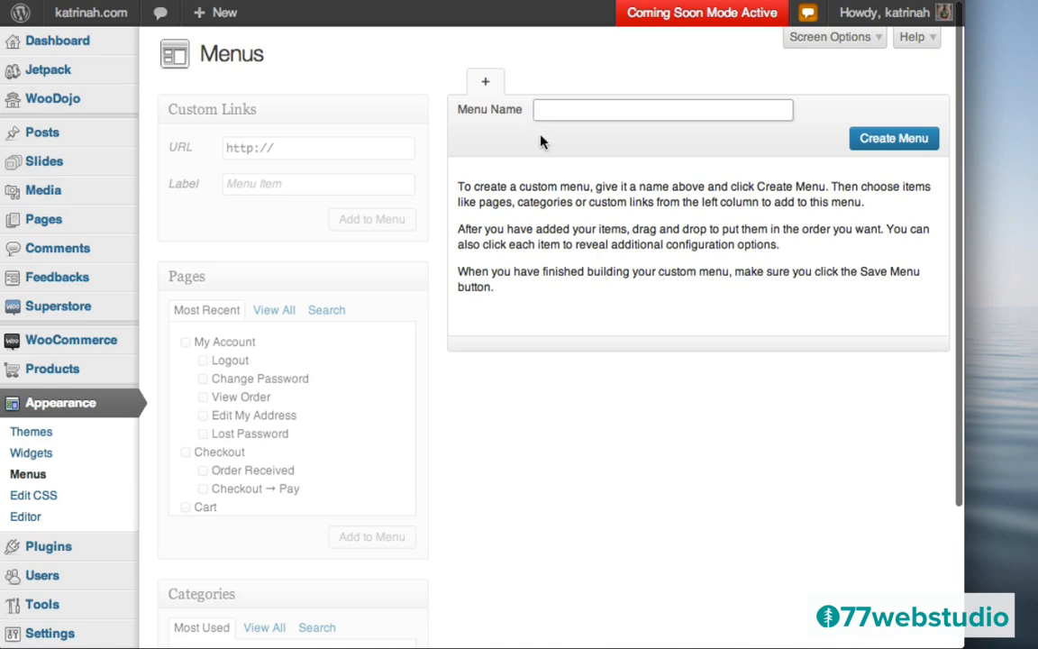
click(559, 106)
text(Menu)
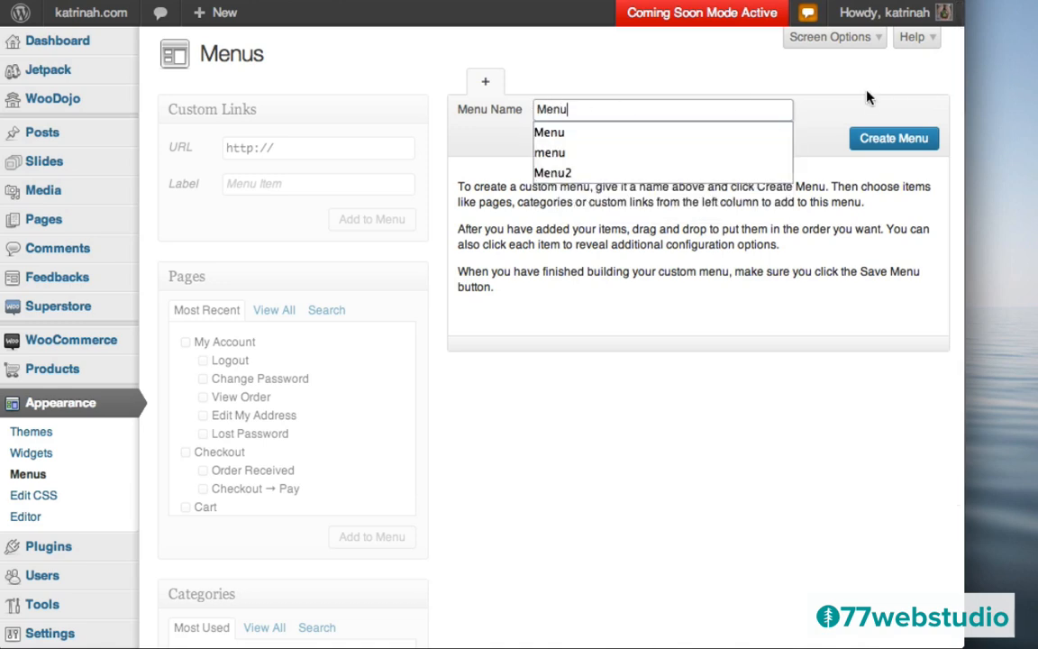
click(867, 92)
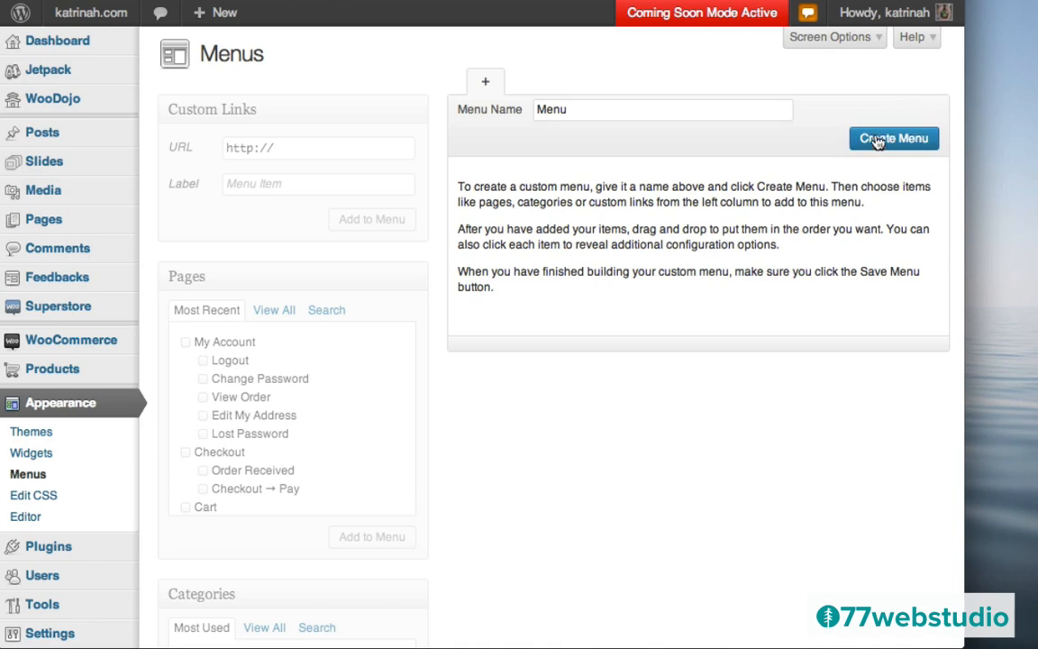
click(876, 140)
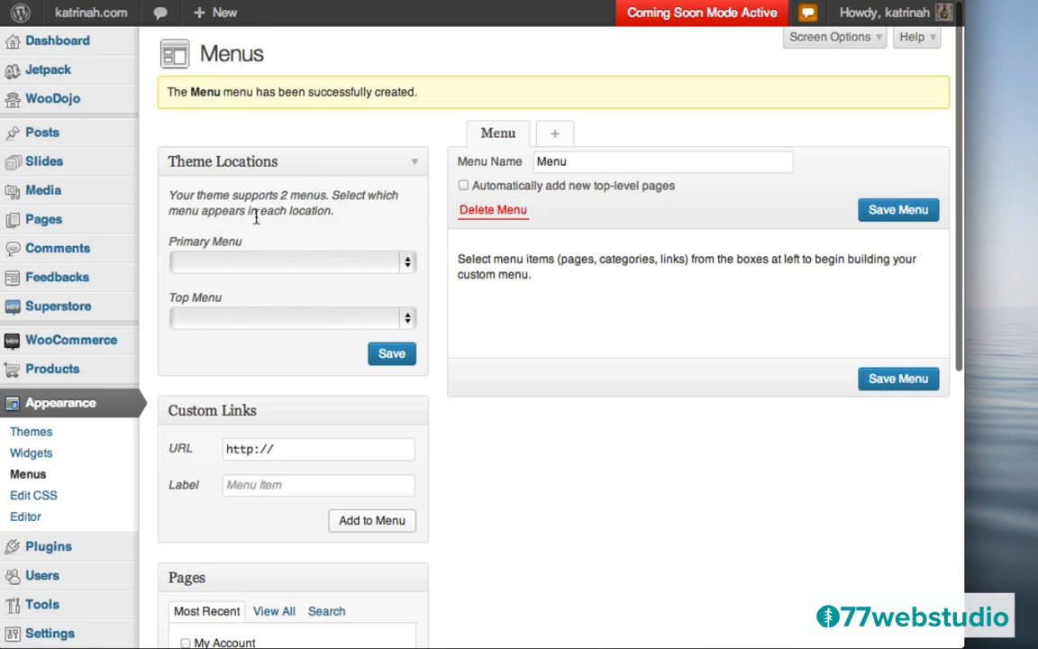
- Create a second menu named Top Menu
click(559, 137)
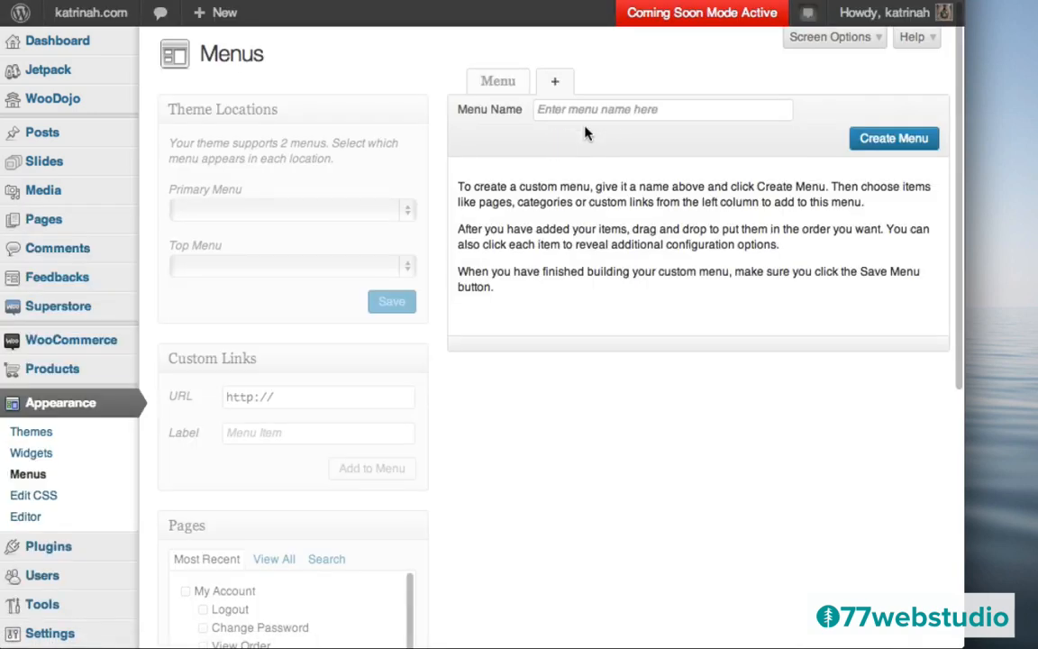
click(559, 109)
text(Top Menu)
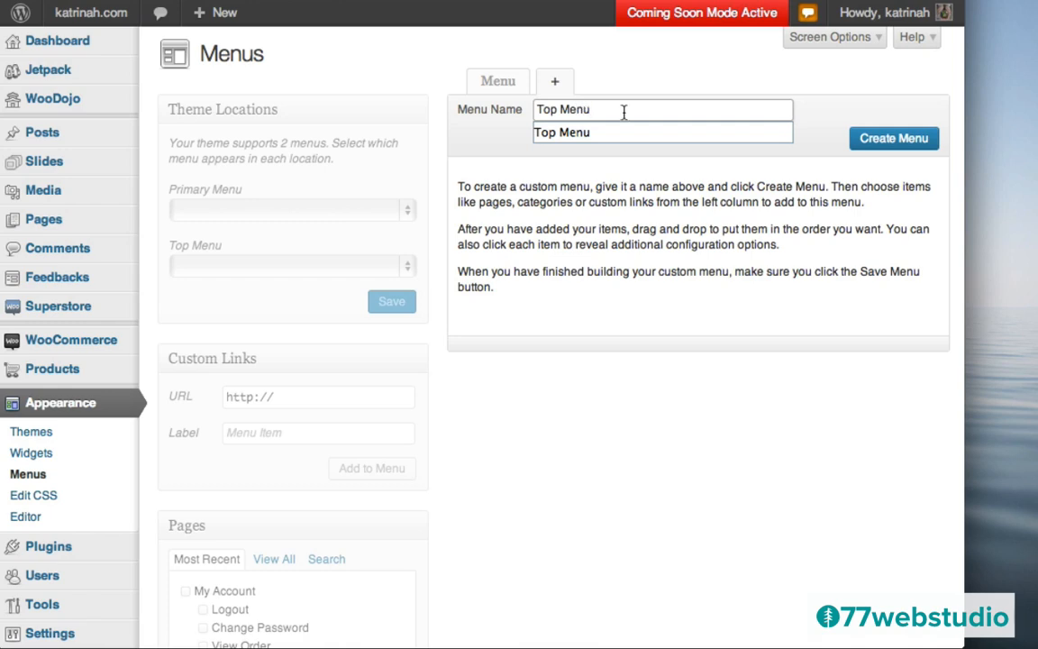
click(867, 138)
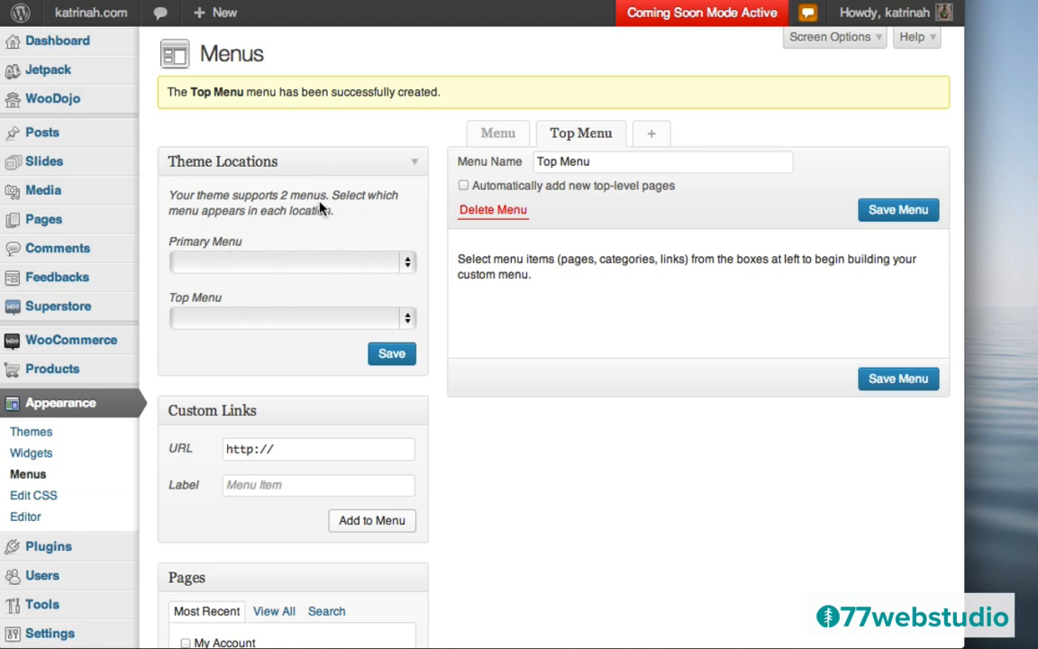
- Assign Menu to the primary location and Top Menu to the Top Menu location, then edit Menu
click(234, 264)
click(222, 277)
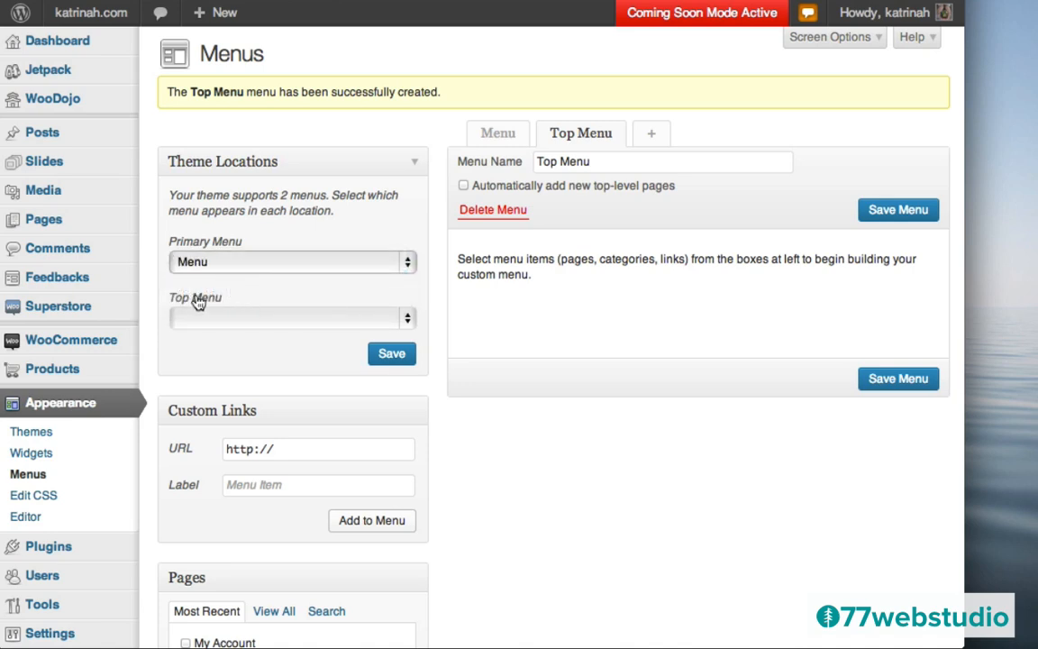
click(239, 317)
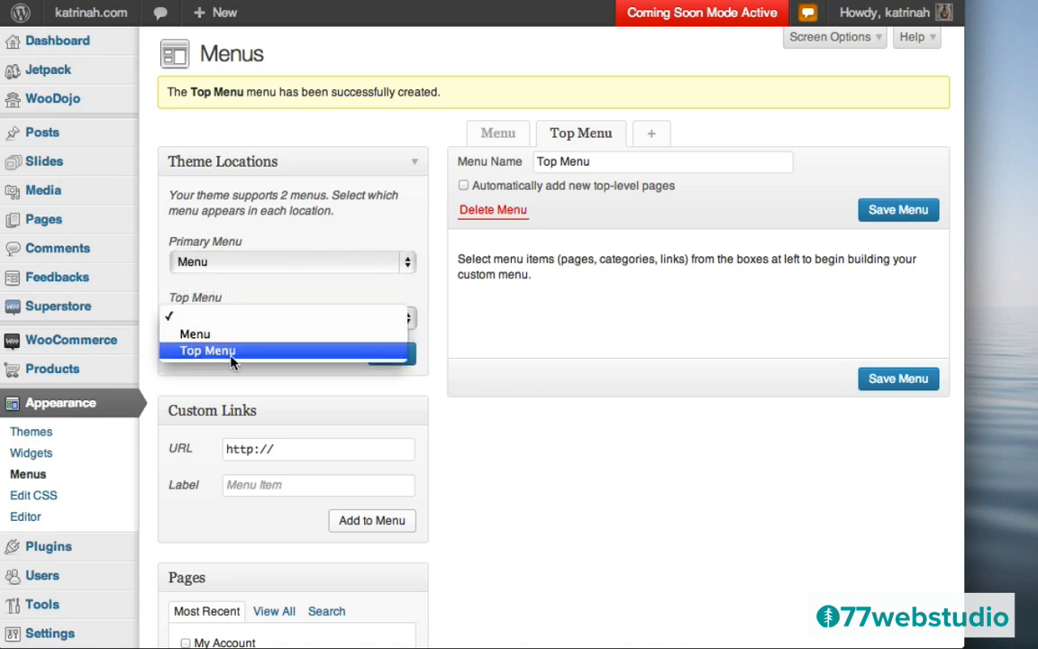
click(231, 352)
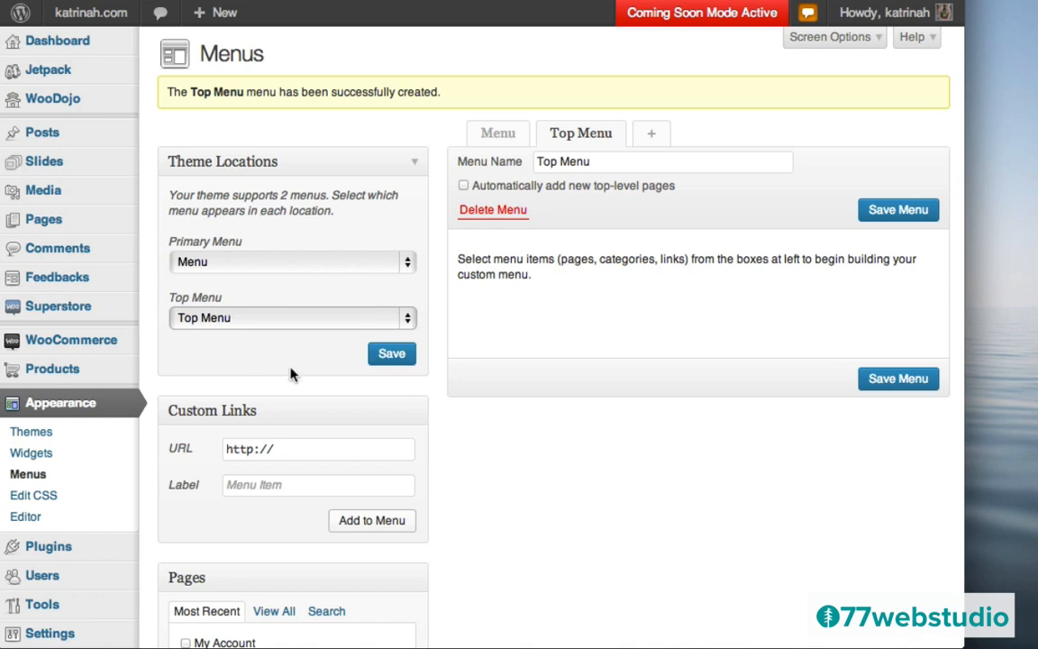
click(392, 355)
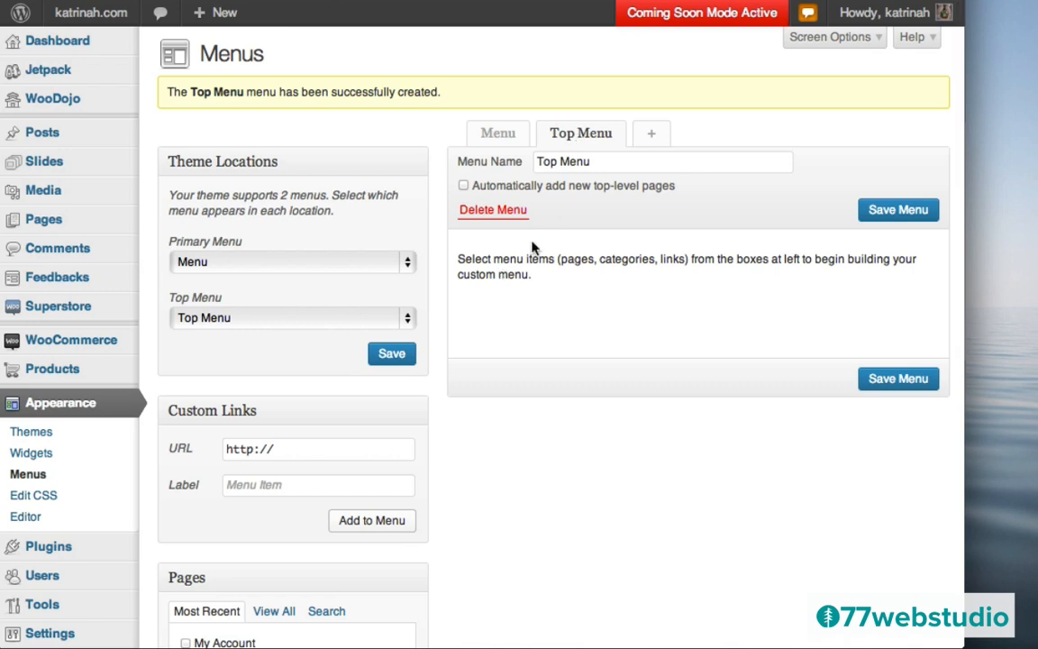
click(498, 136)
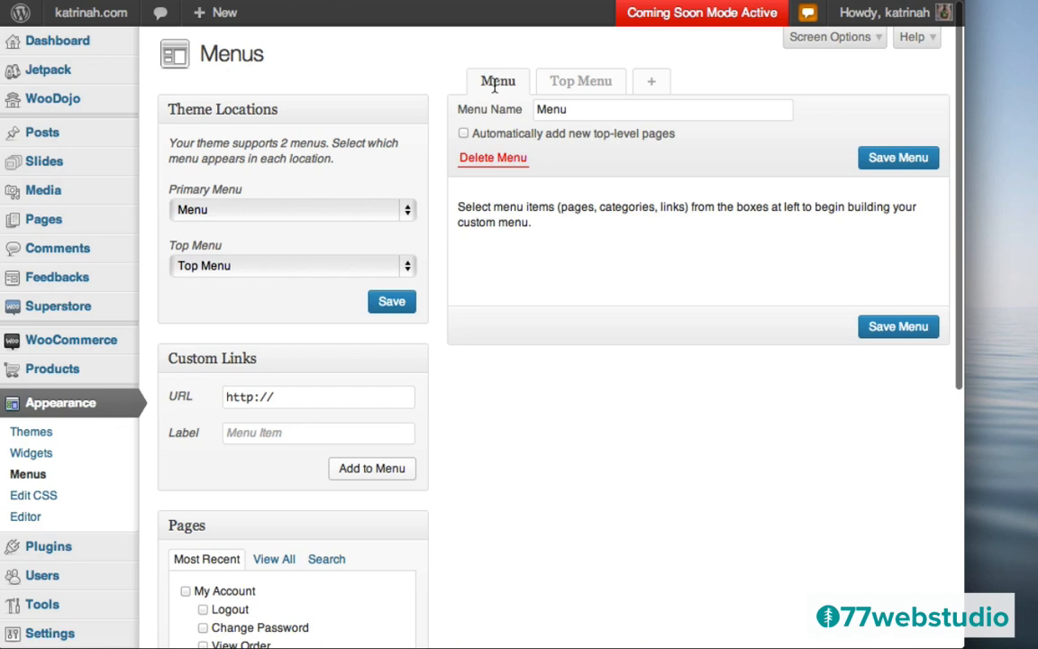
click(301, 397)
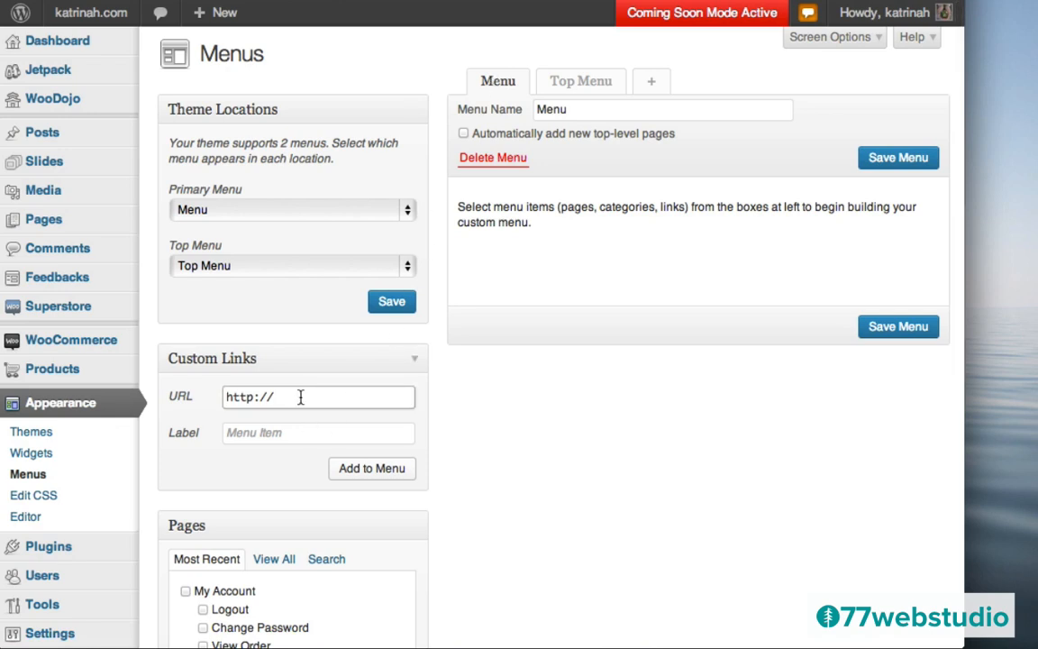
text(katrinah.com)
click(268, 434)
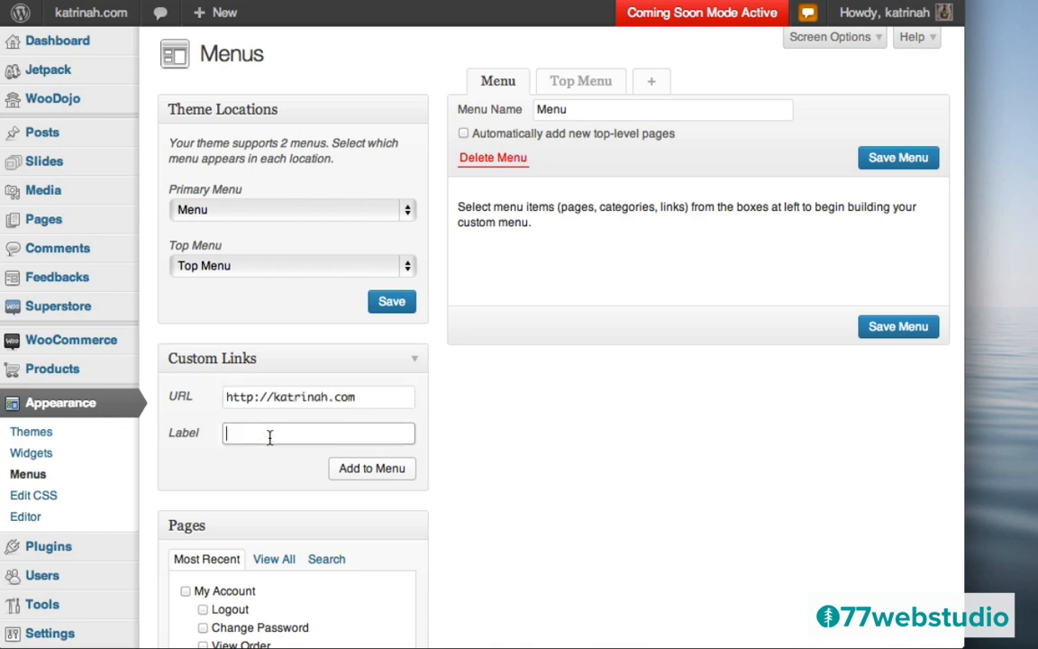
text(Home)
click(366, 472)
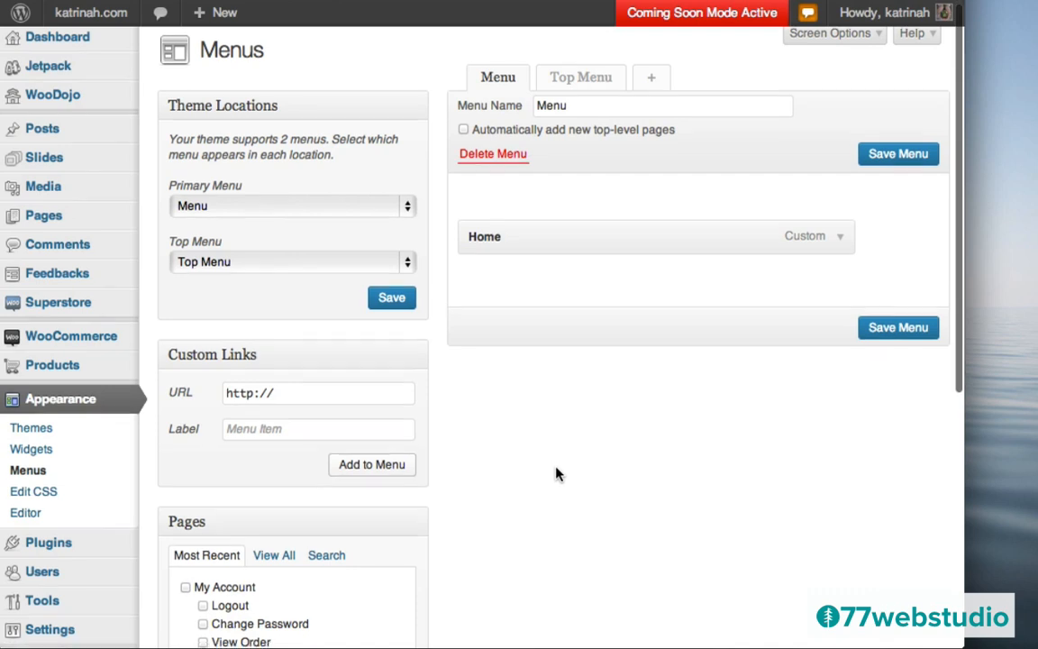
scroll(556, 473, down, 10)
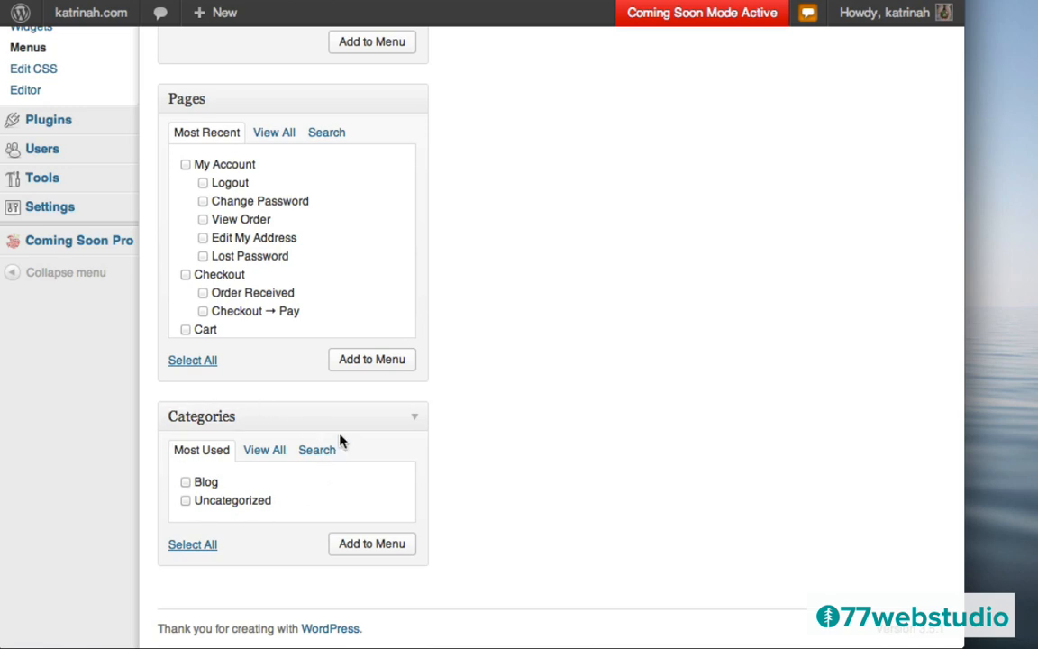
scroll(480, 353, up, 4)
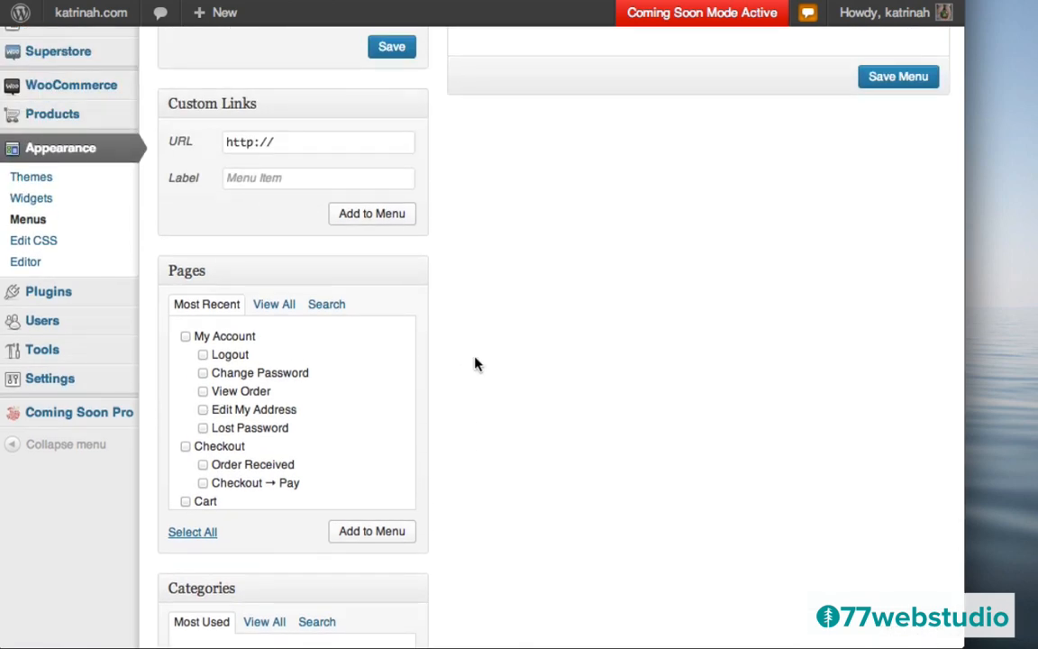
scroll(478, 364, up, 6)
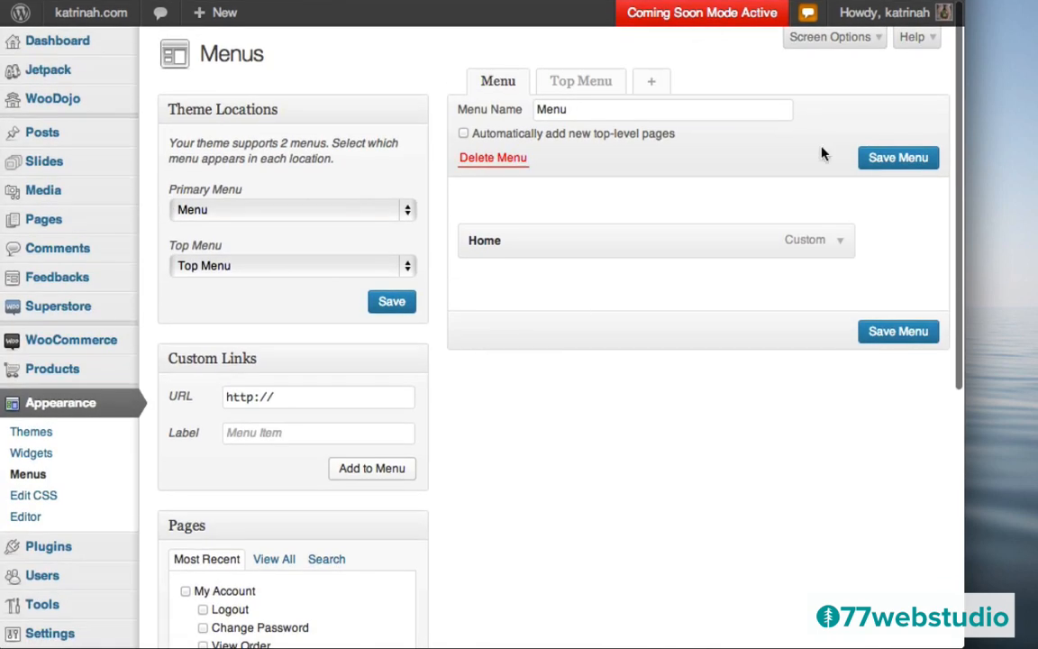
- Switch on the Product Categories box in the Menus Screen Options
click(822, 39)
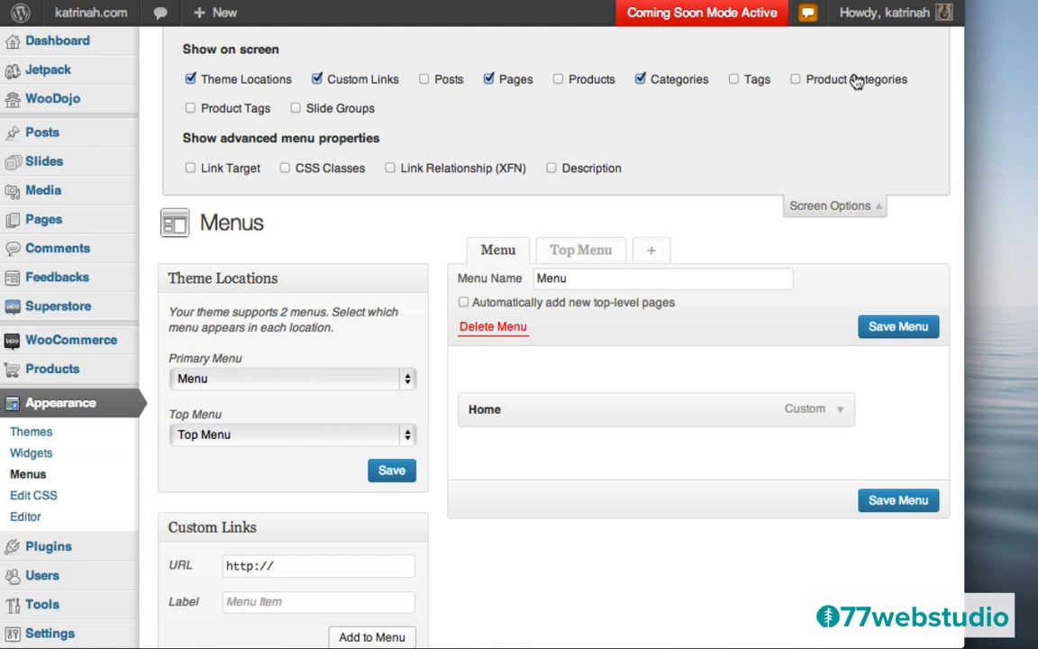
click(796, 79)
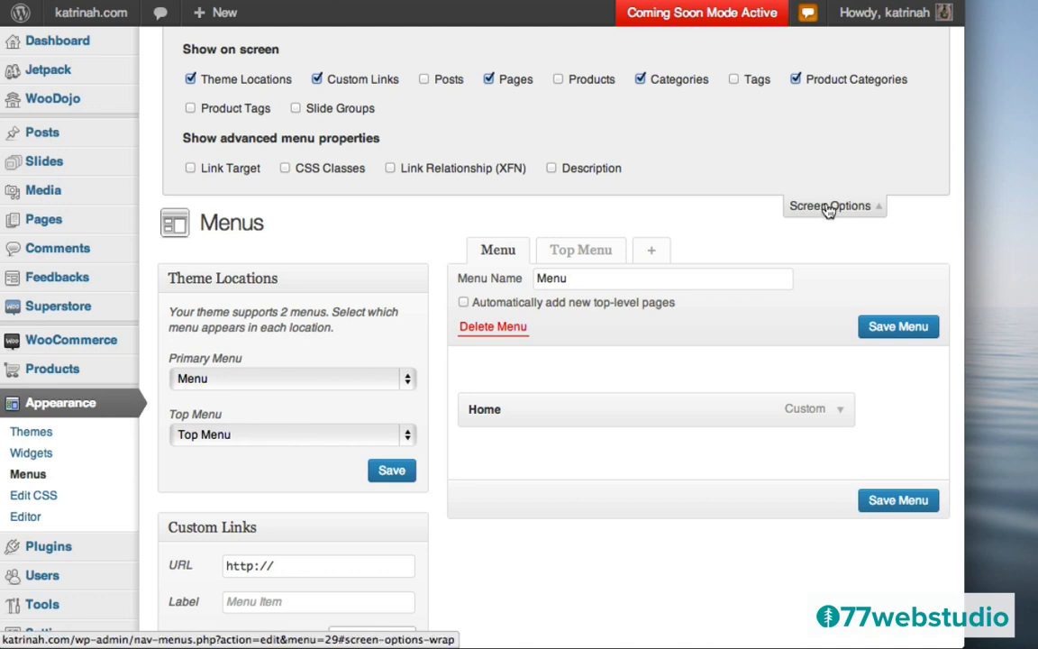
click(829, 206)
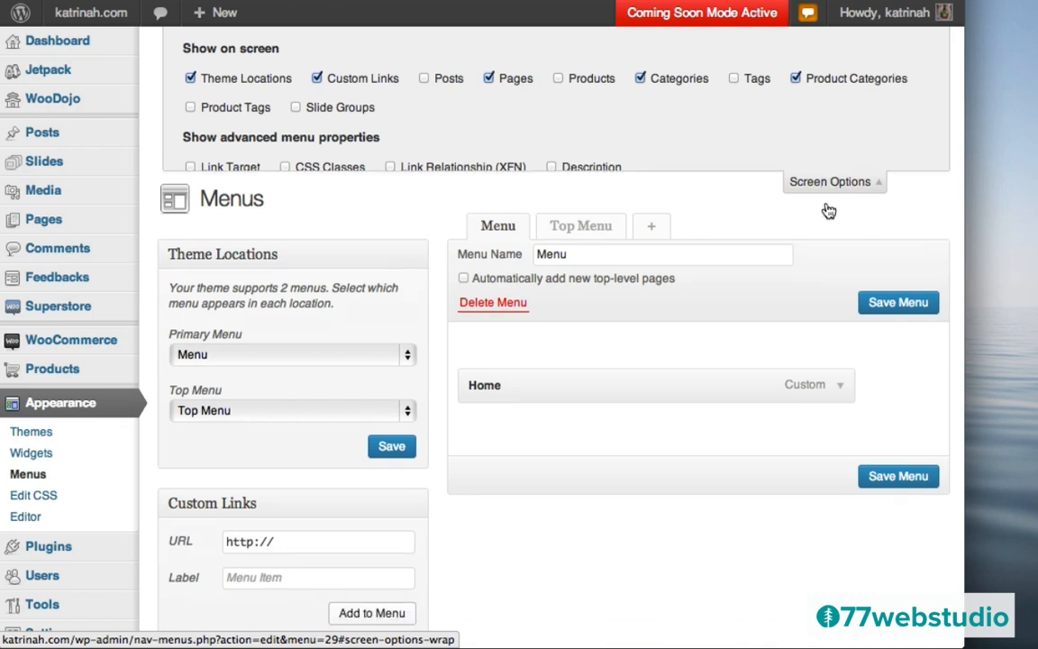
- Add the Womens, Kids, Mens and 2013 On Sale product categories to Menu
scroll(624, 392, down, 3)
scroll(623, 394, down, 10)
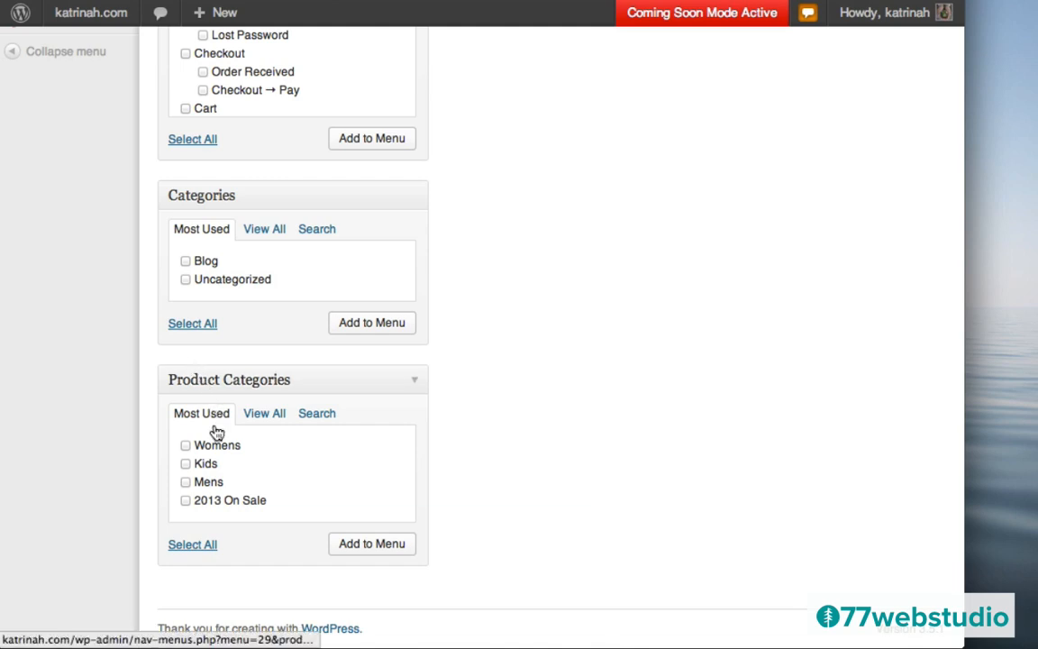
click(186, 445)
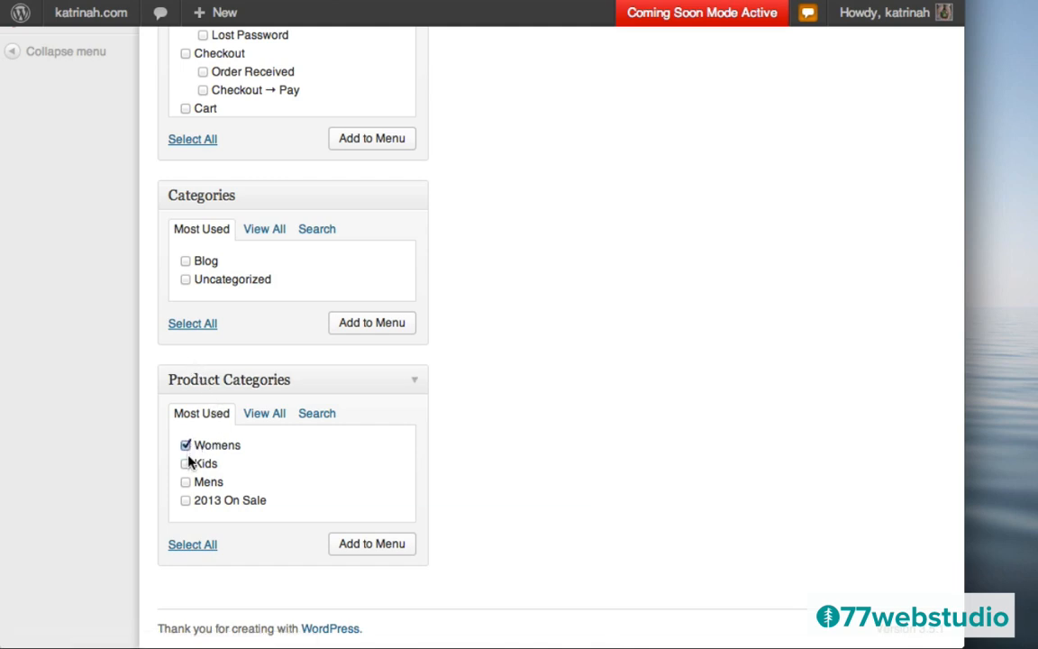
click(186, 501)
click(374, 545)
scroll(646, 220, up, 10)
scroll(647, 220, up, 2)
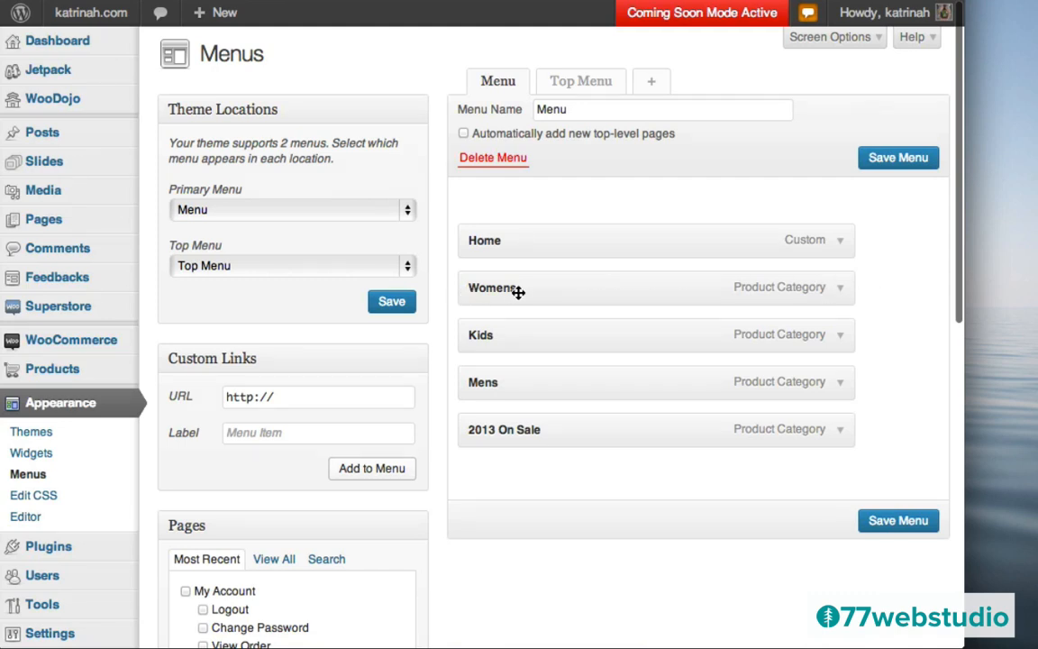
- Relabel the Womens, Kids and Mens items as Shop Womens, Shop Kids and Shop Mens
click(839, 287)
click(473, 346)
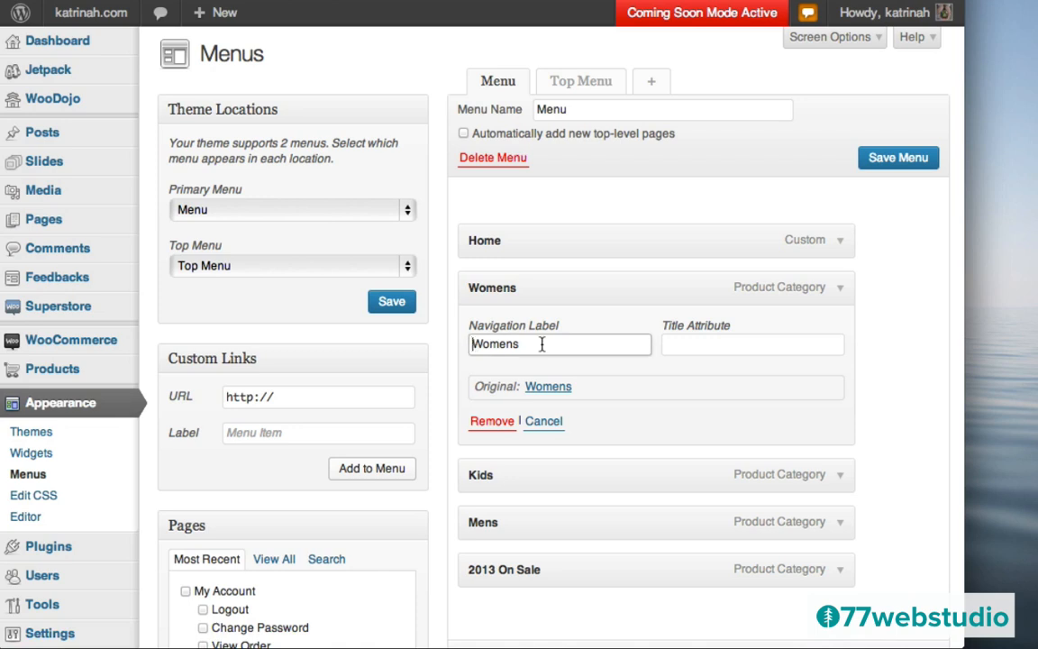
text(Shop)
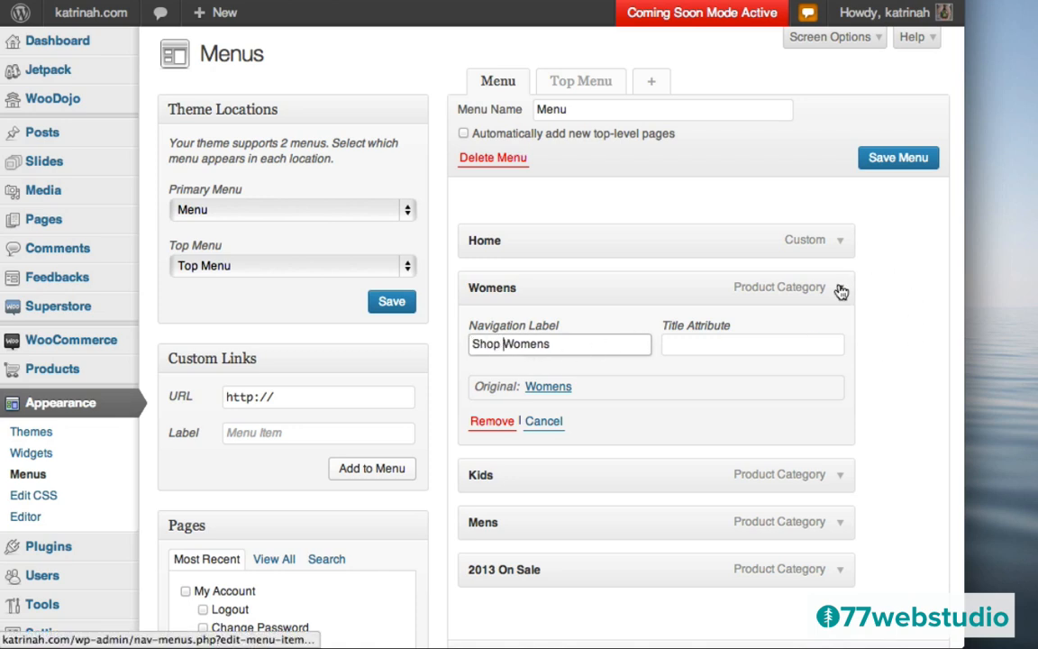
scroll(882, 331, down, 4)
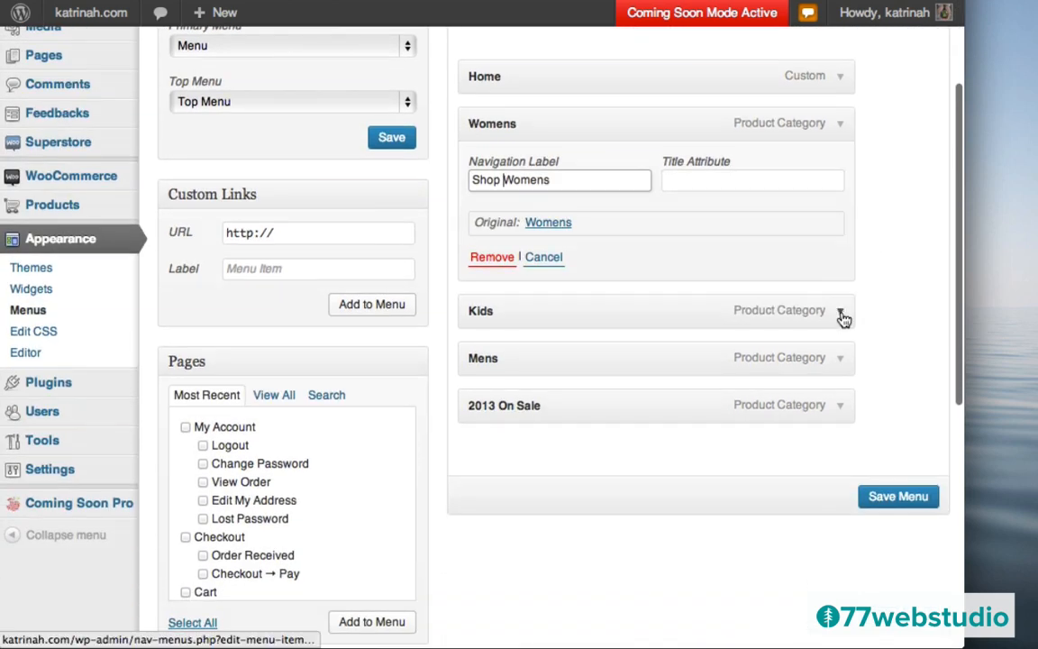
click(840, 312)
click(473, 367)
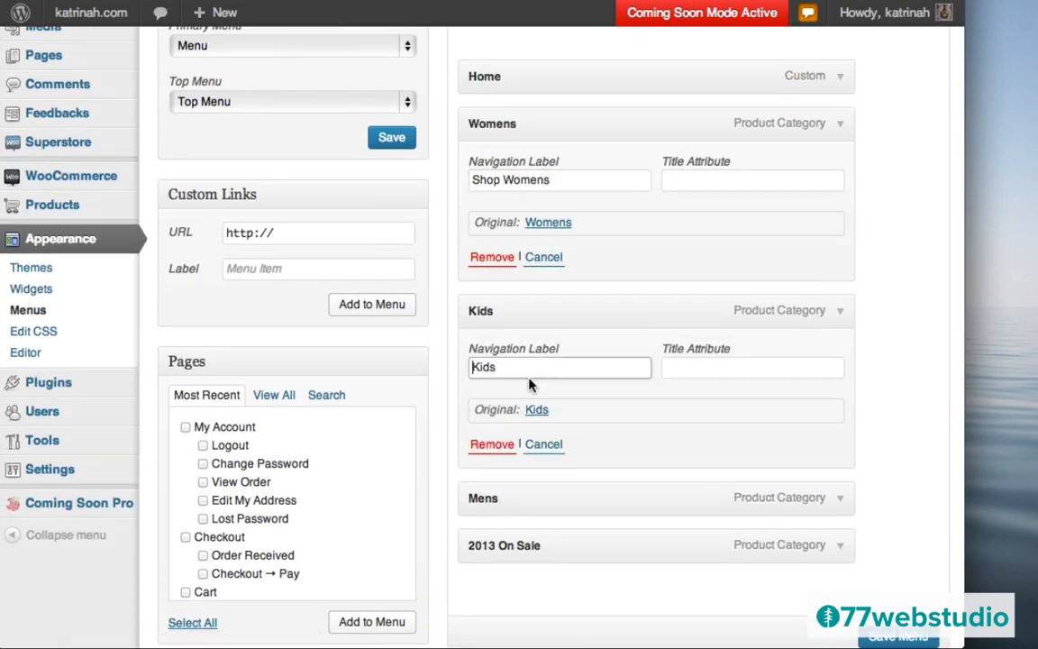
text(Shop)
click(840, 499)
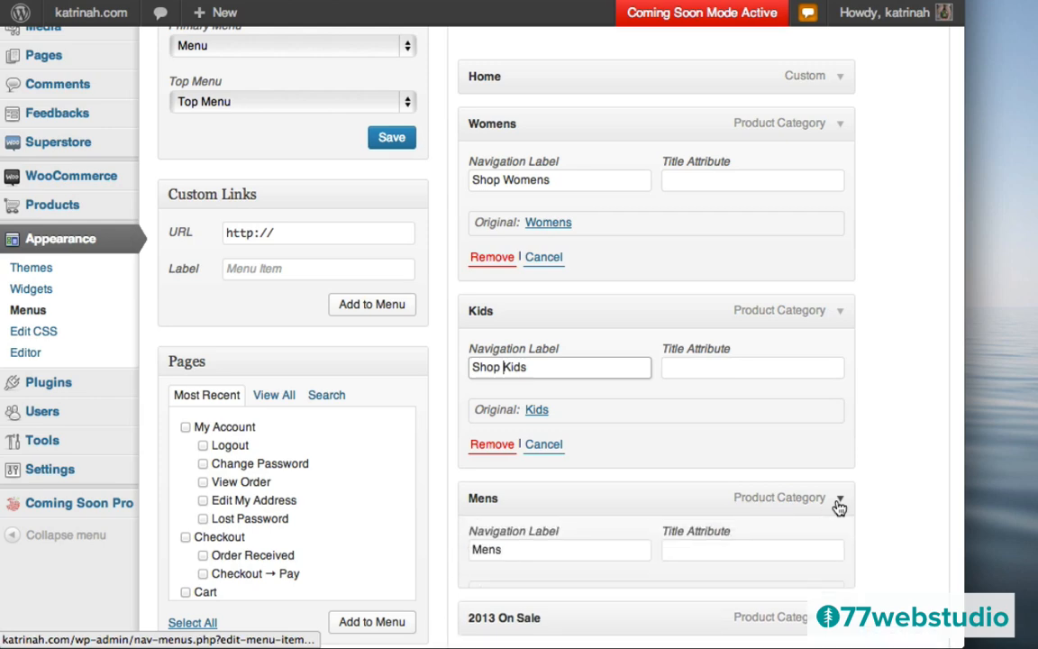
click(472, 555)
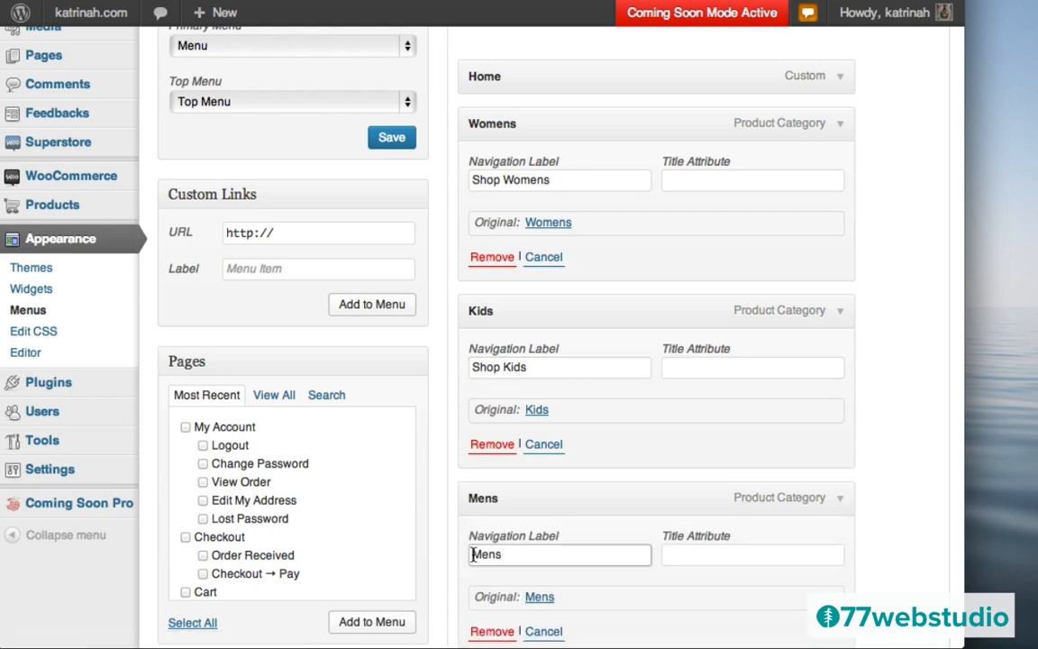
text(Shop)
- Change the 2013 On Sale item's navigation label to On Sale
scroll(883, 452, down, 5)
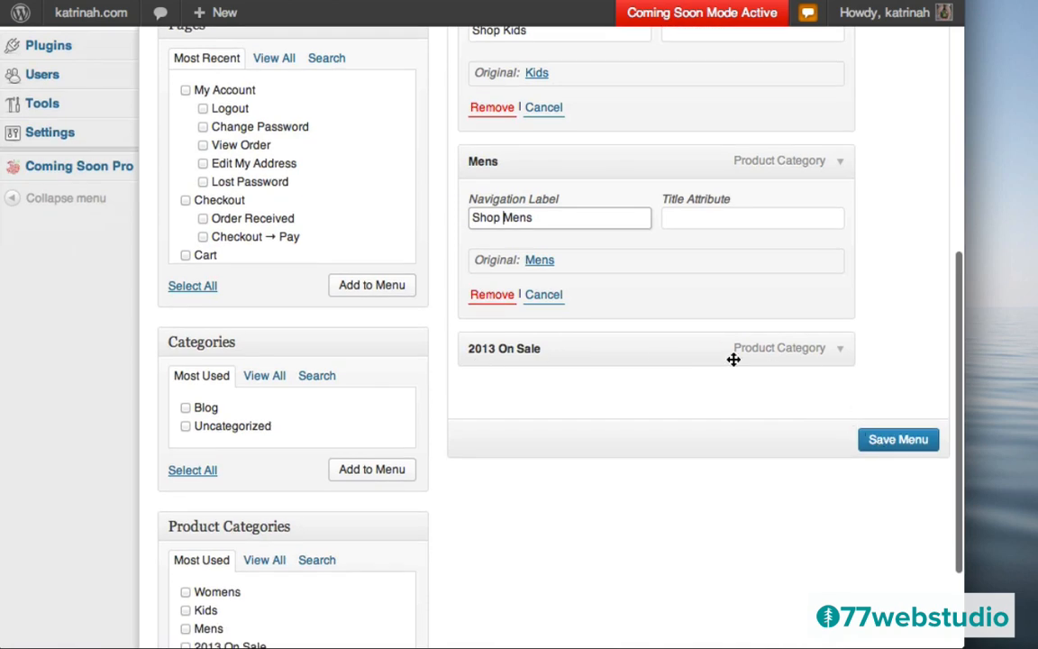
click(837, 361)
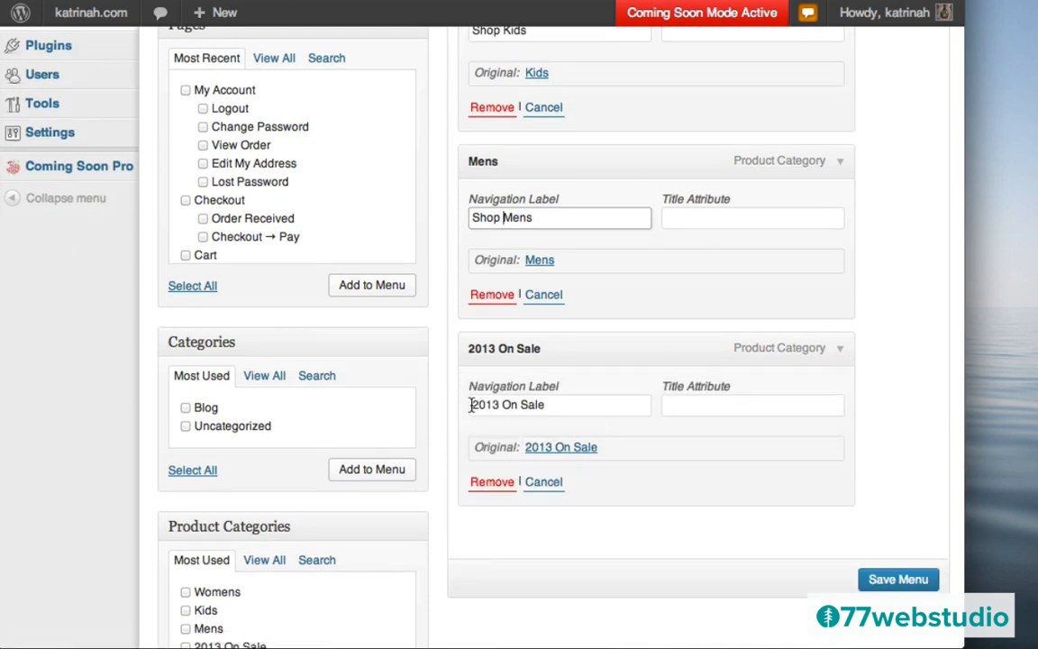
click(469, 406)
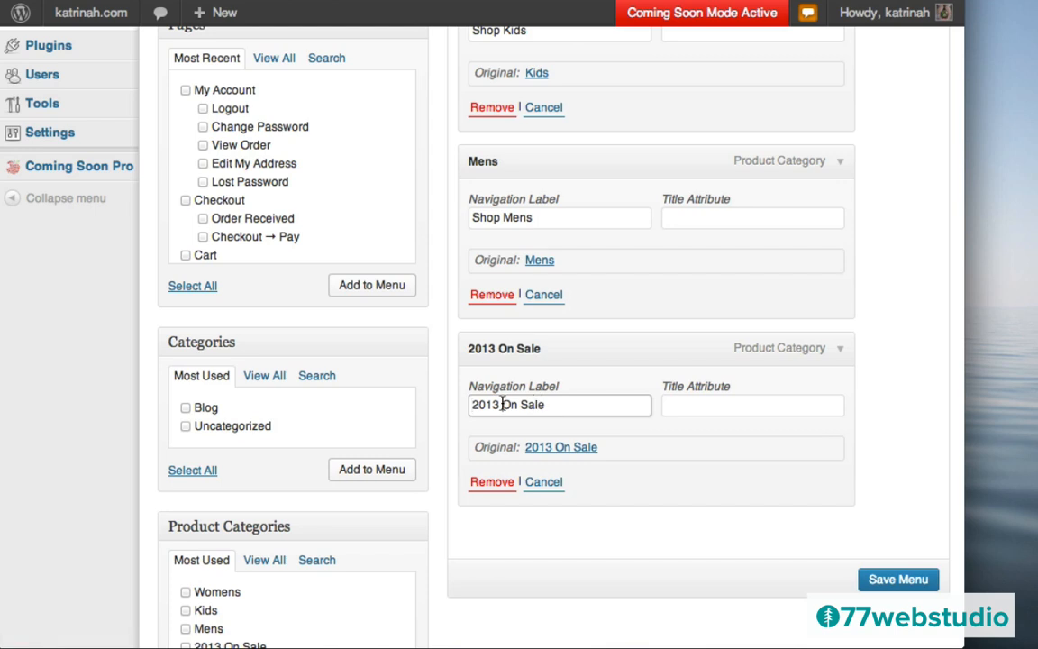
shift+click(502, 405)
key(BackSpace)
text(Shop Our)
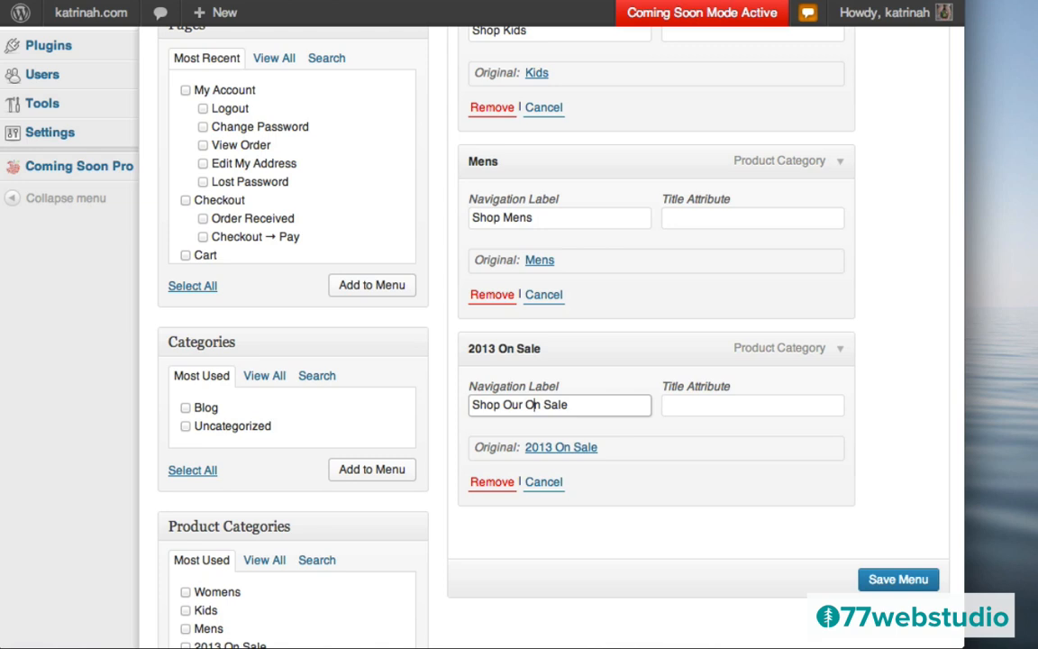
key(BackSpace)
key(BackSpace)
key(BackSpace)
key(BackSpace)
key(BackSpace)
key(BackSpace)
key(BackSpace)
key(BackSpace)
key(BackSpace)
key(BackSpace)
key(BackSpace)
key(BackSpace)
text(On)
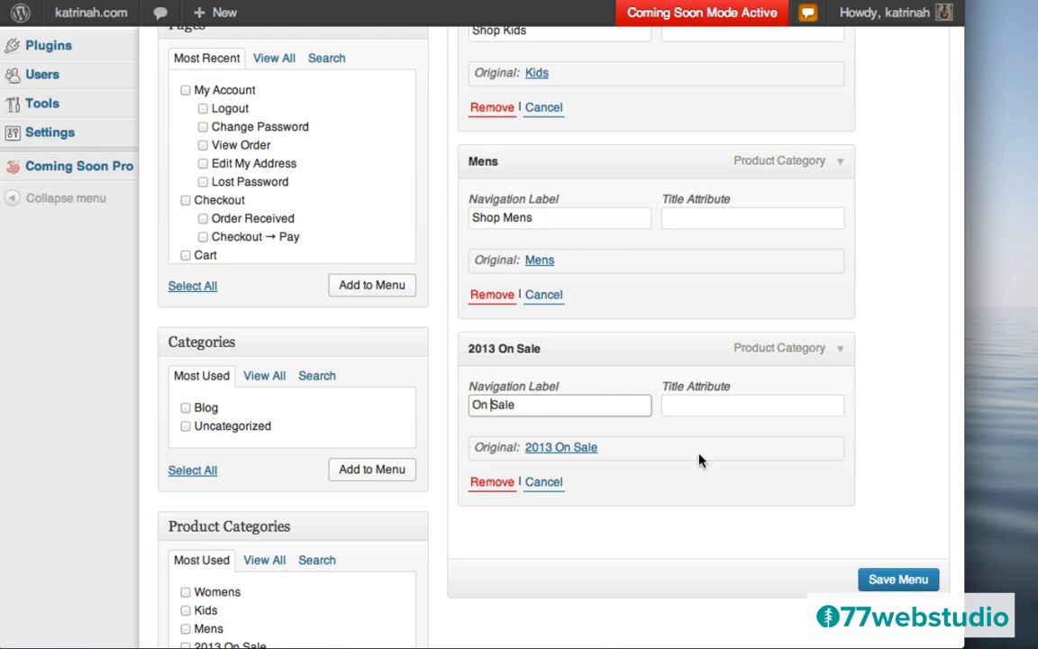
scroll(881, 361, down, 5)
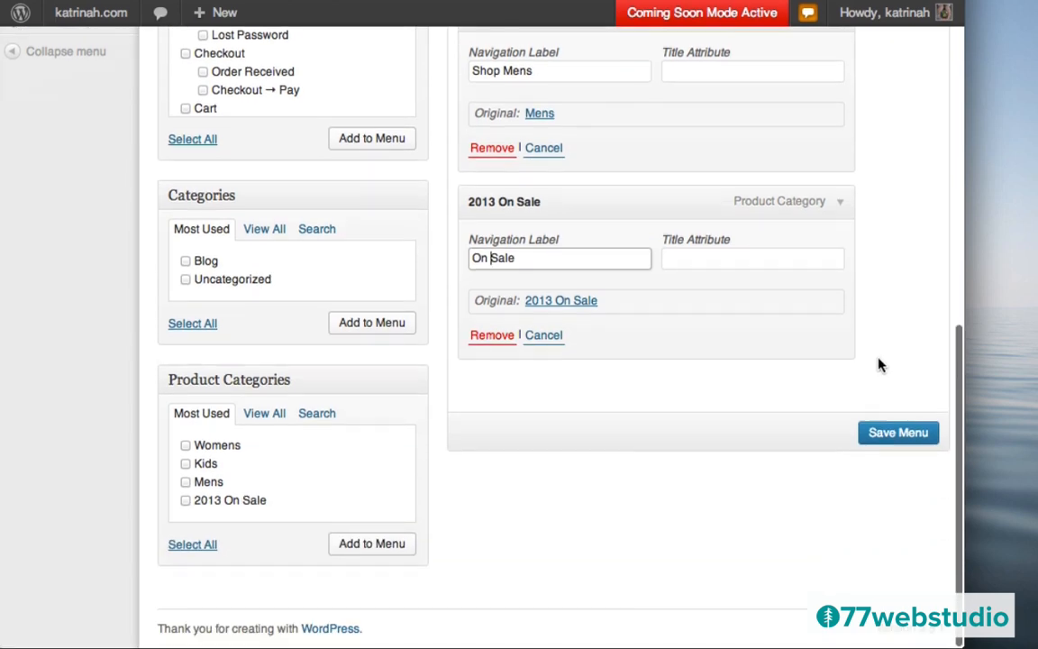
- Move Shop Kids back to the main menu's top level above Shop Mens, save, and open Top Menu
click(896, 435)
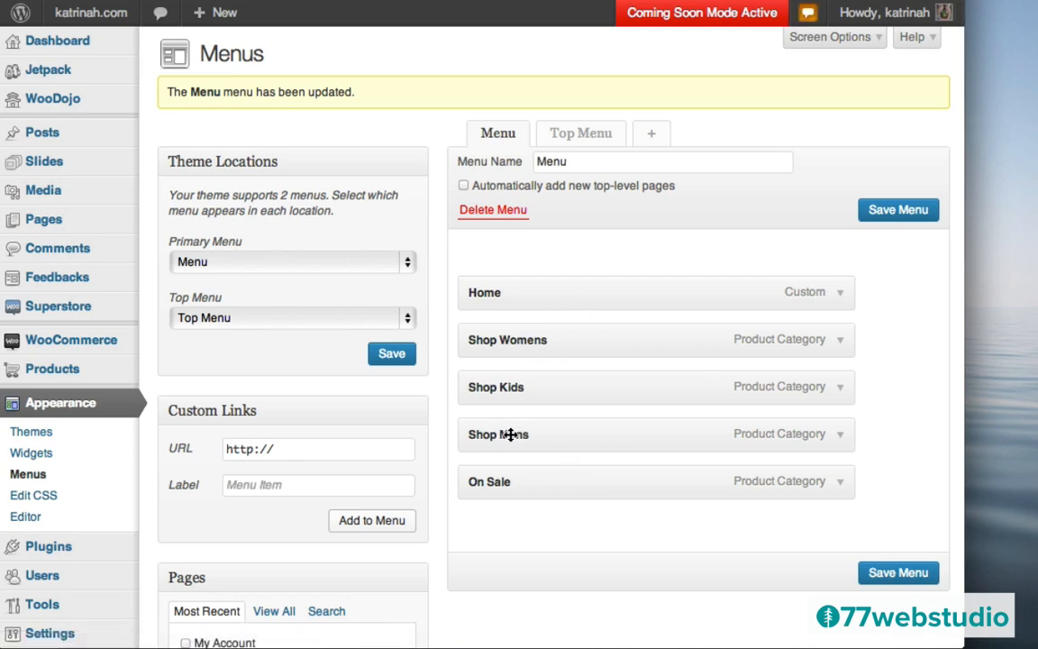
drag(510, 434, 510, 382)
drag(500, 438, 524, 387)
drag(627, 383, 601, 382)
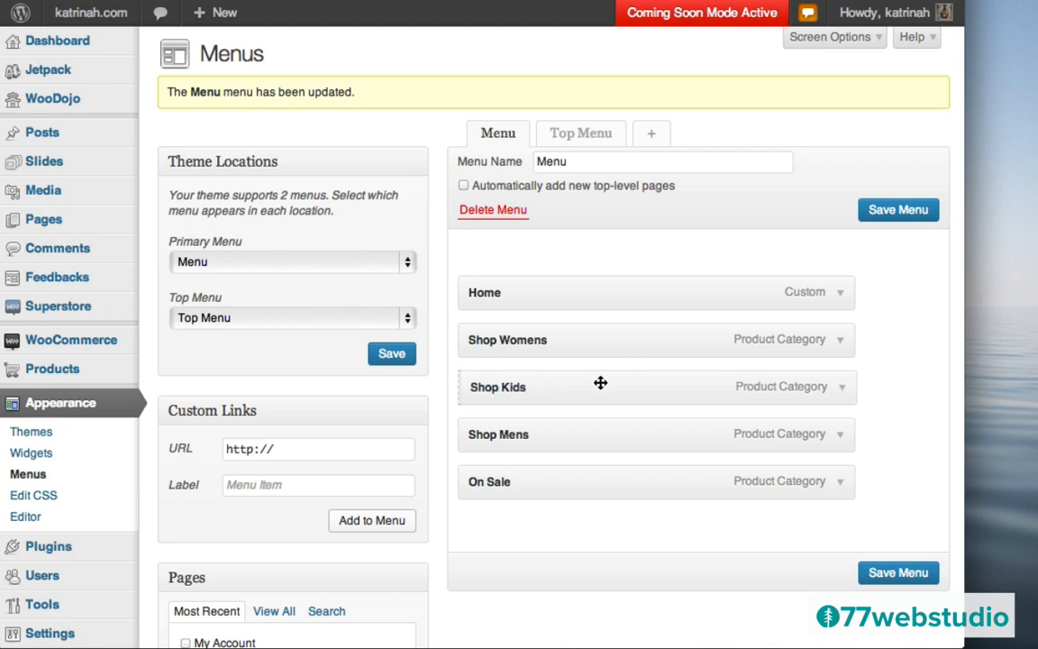
mouse_move(524, 432)
mouse_down()
mouse_move(528, 370)
mouse_move(529, 450)
mouse_move(523, 435)
mouse_up()
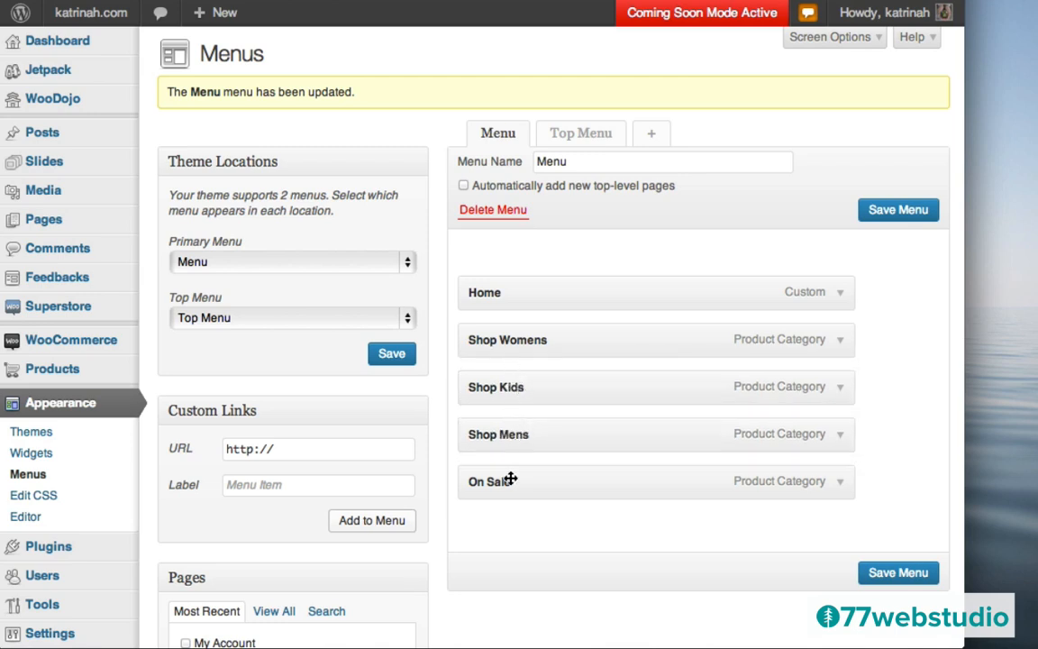
click(898, 575)
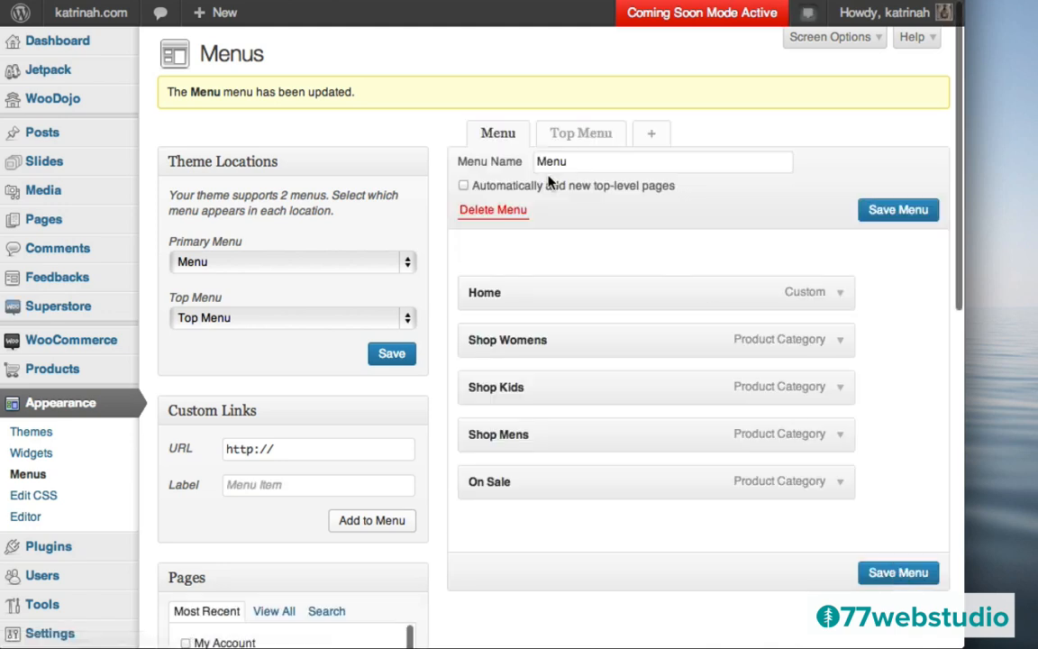
click(590, 135)
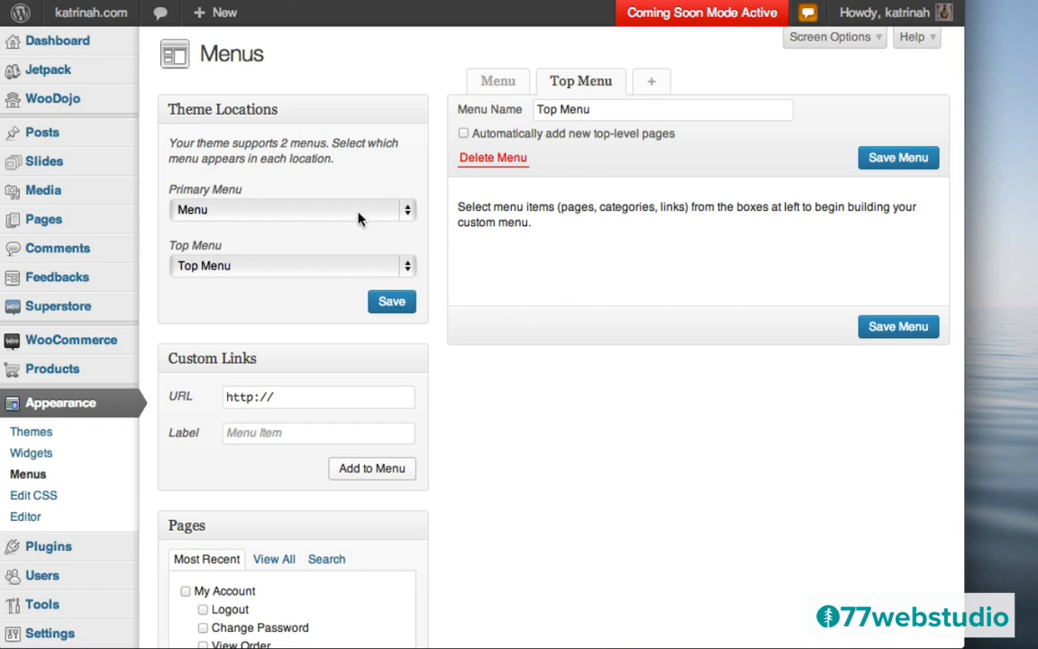
- Visit the live katrinah.com site, browse Shop Womens, and return Home to check the menu
mouse_move(71, 24)
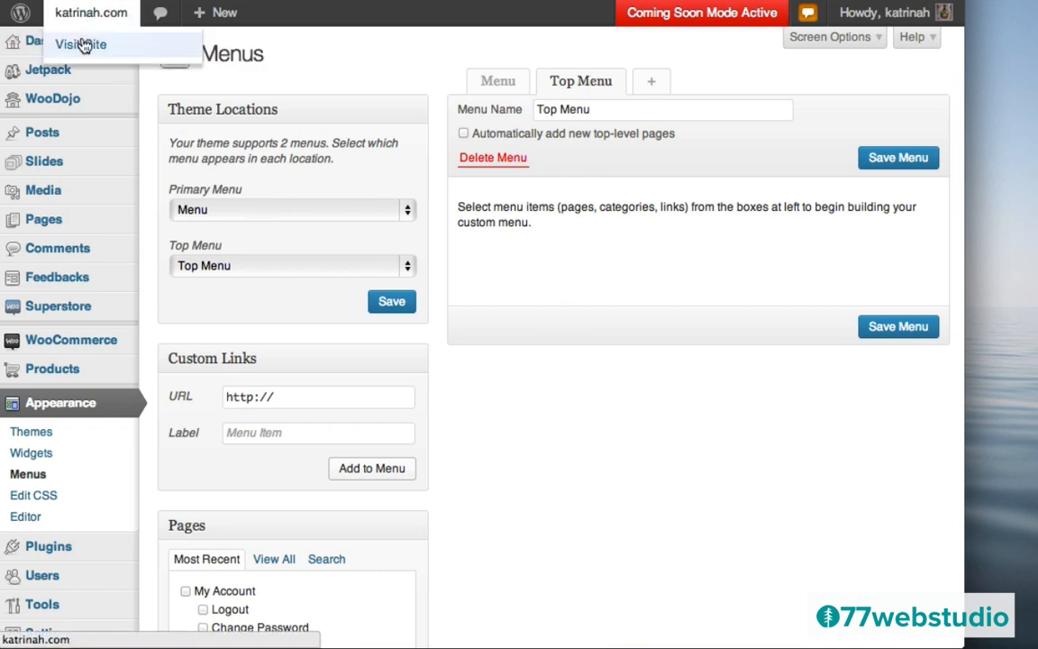
click(81, 44)
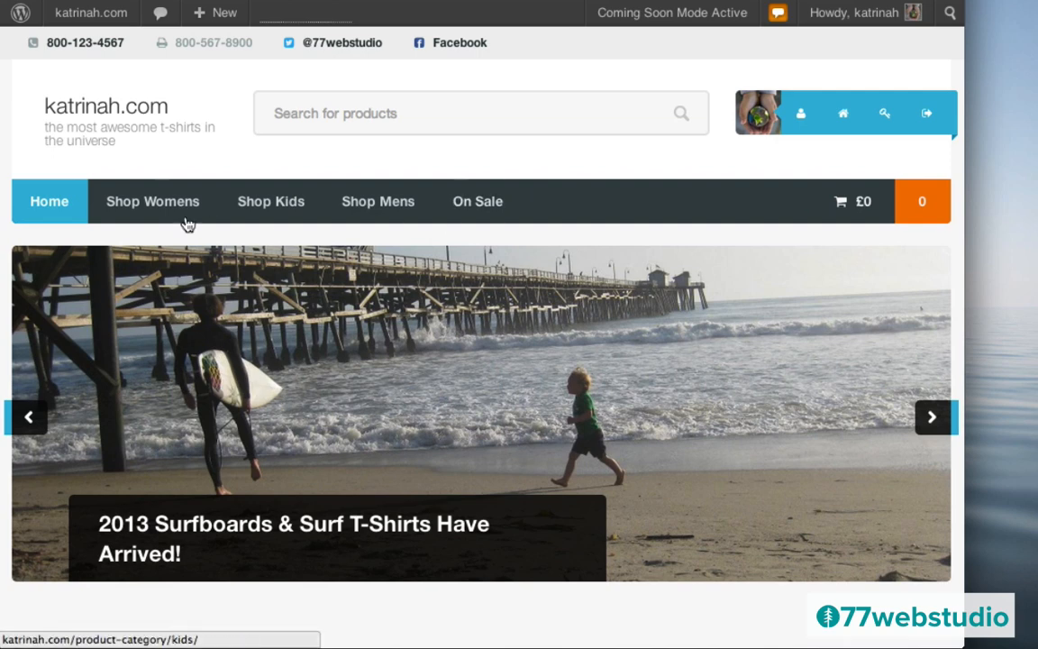
click(153, 201)
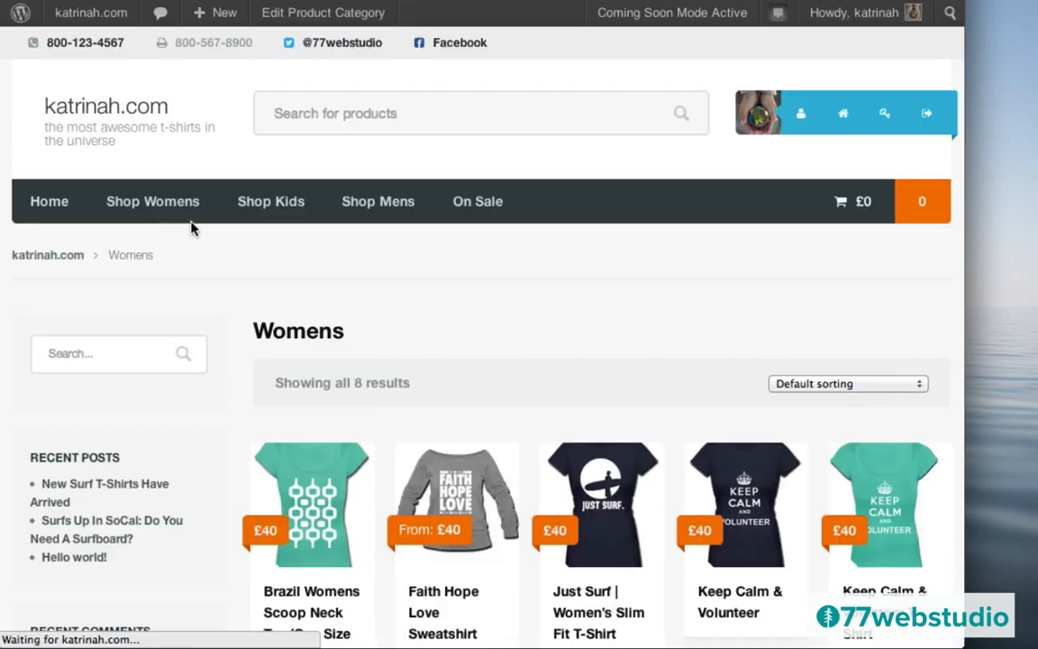
click(49, 201)
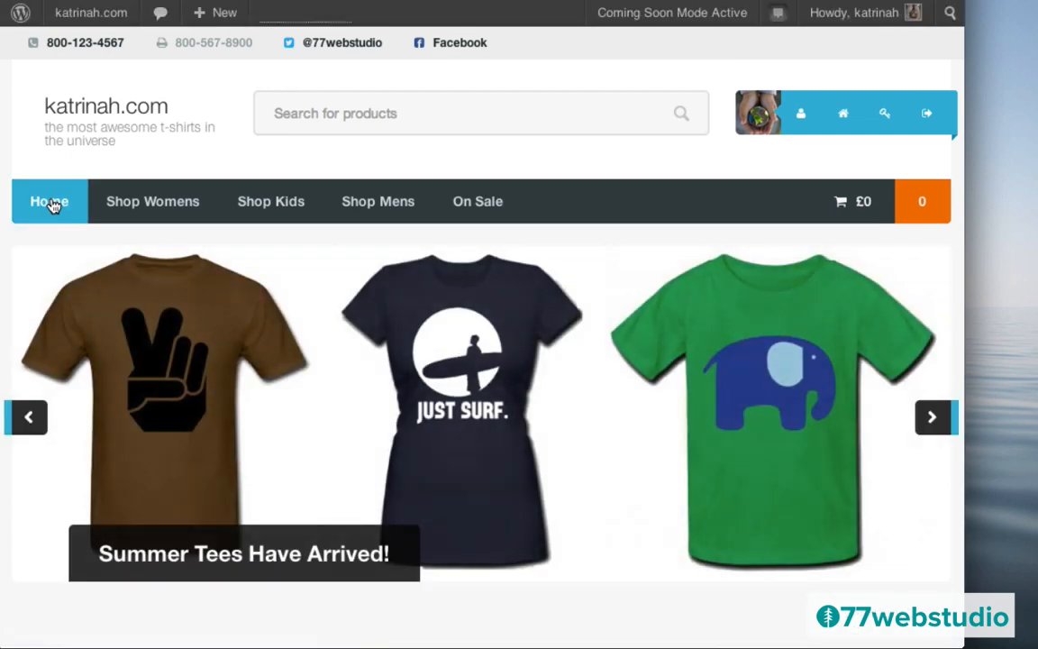
- From the dashboard, start a new page titled About
mouse_move(77, 19)
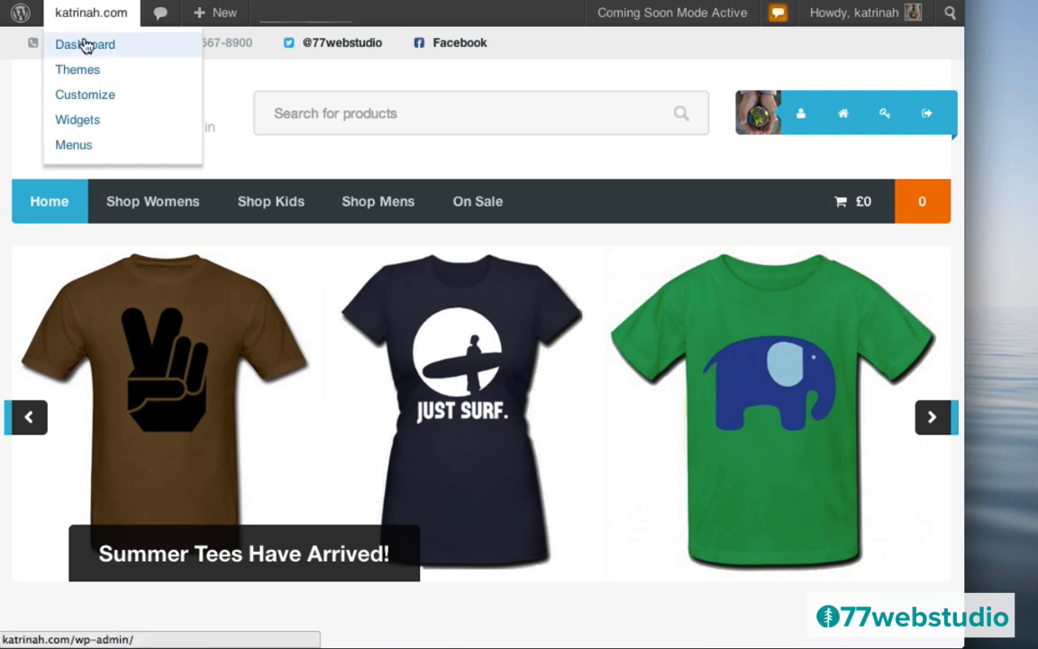
click(86, 45)
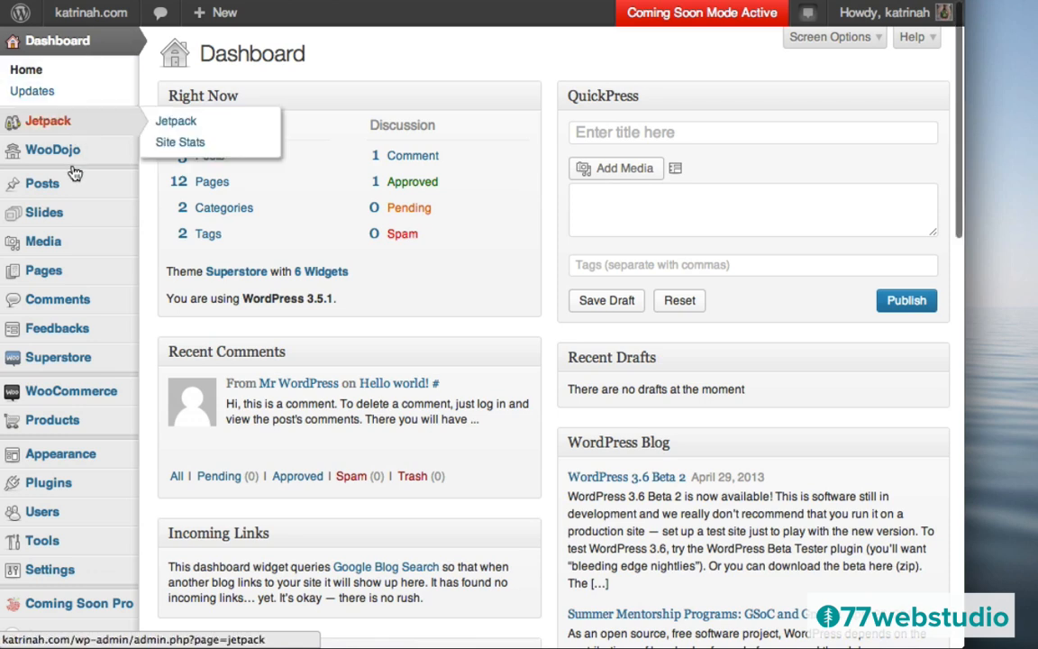
mouse_move(52, 269)
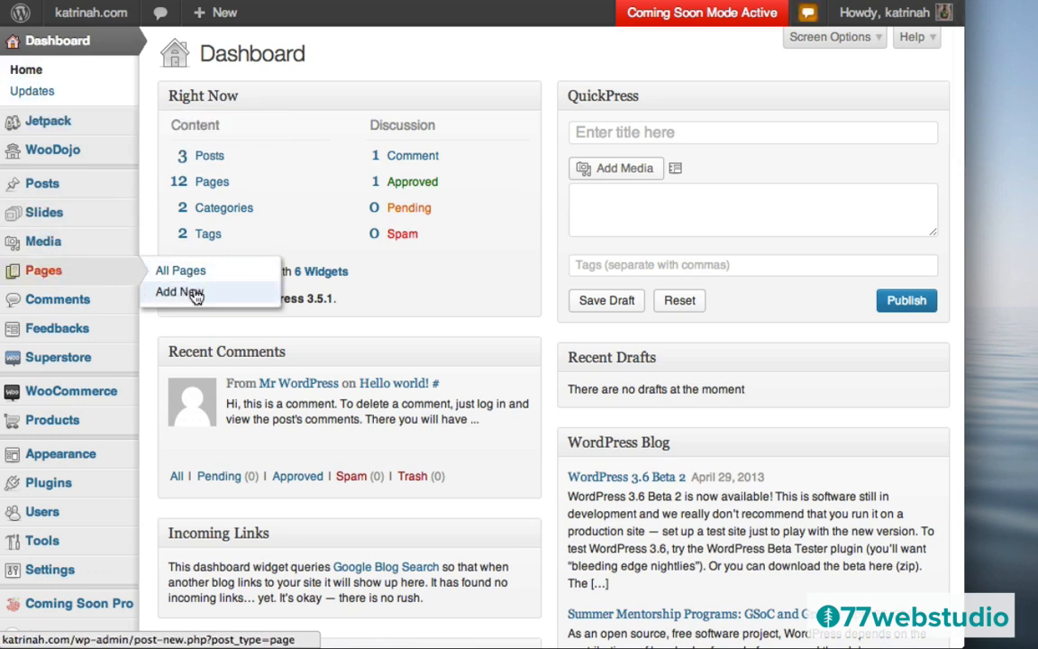
click(195, 293)
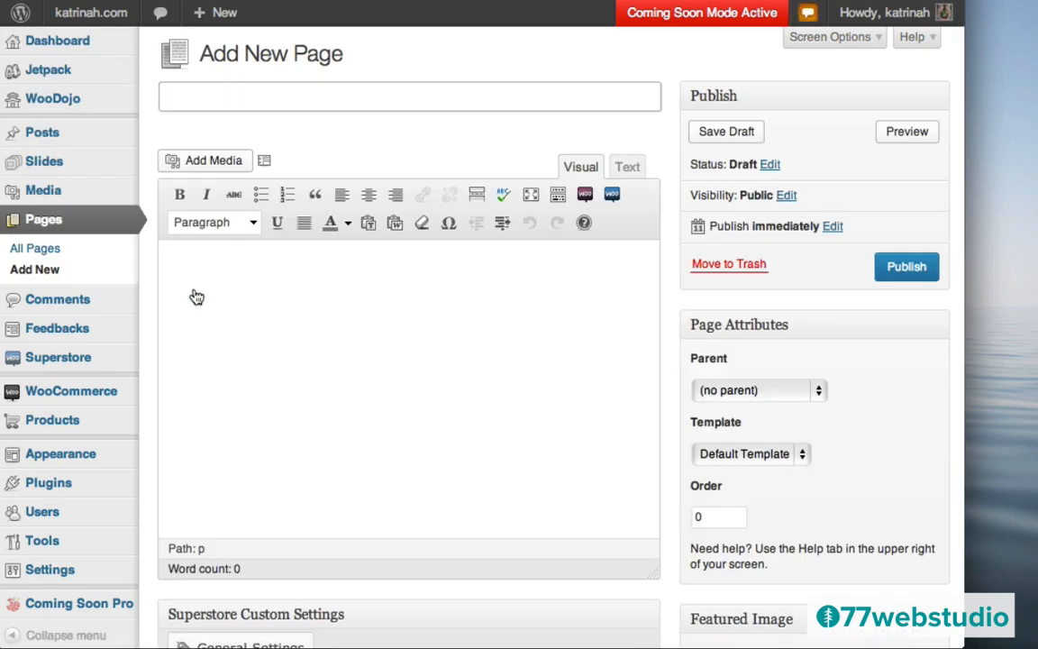
text(About)
- Paste a lorem ipsum paragraph into the About page body and bring up Add Media
click(542, 410)
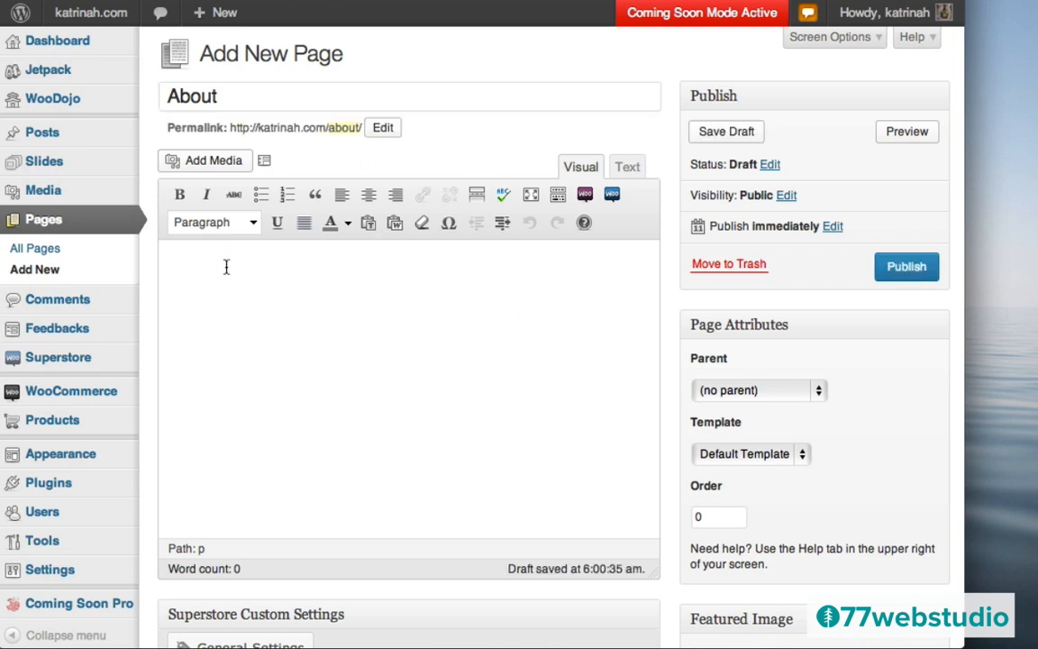
text(Lorem ipsum dolor sit amet, consectetur adipisicing elit, sed do eiusmod tempor incididunt ut labore et dolore magna aliqua. Ut enim ad minim veniam, quis nostrud exercitation ullamco laboris nisi ut aliquip ex ea commodo consequat. Duis aute irure dolor in reprehenderit in voluptate velit esse cillum dolore eu fugiat nulla pariatur. Excepteur sint occaecat cupidatat non proident, sunt in culpa qui officia deserunt mollit anim id est laborum.)
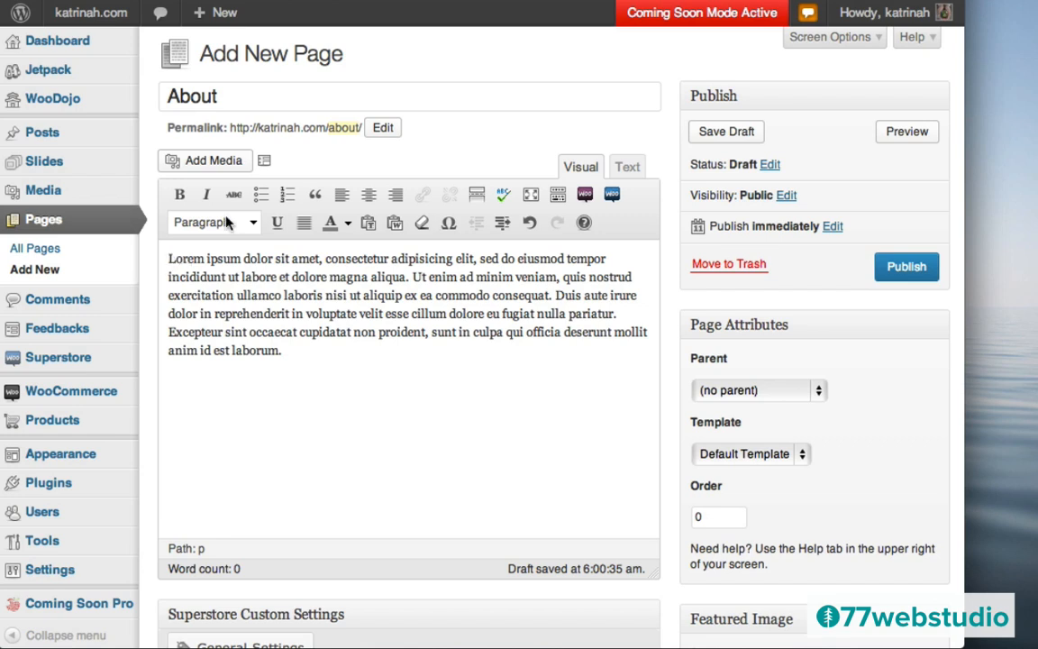
click(211, 161)
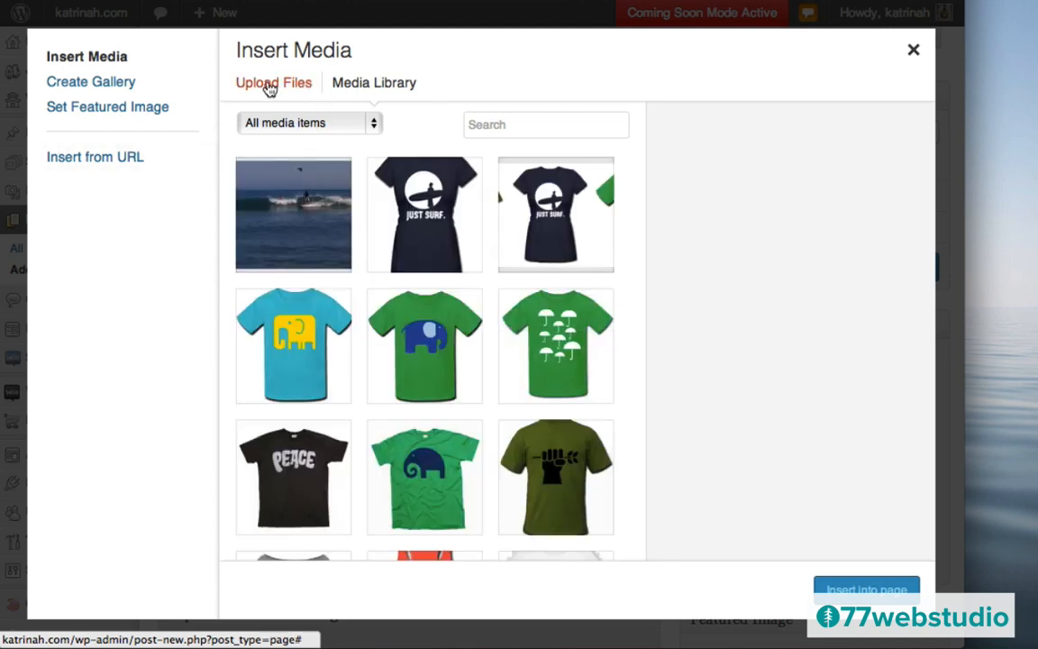
- Upload pic2.jpg from the t-shirt images folder to the media library
click(270, 87)
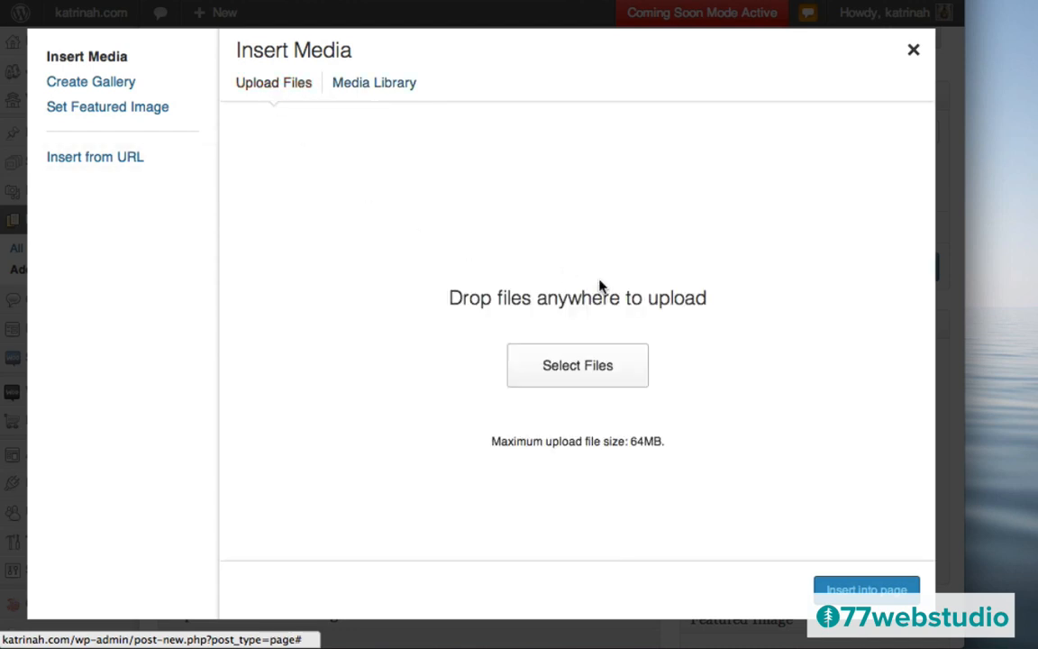
click(584, 376)
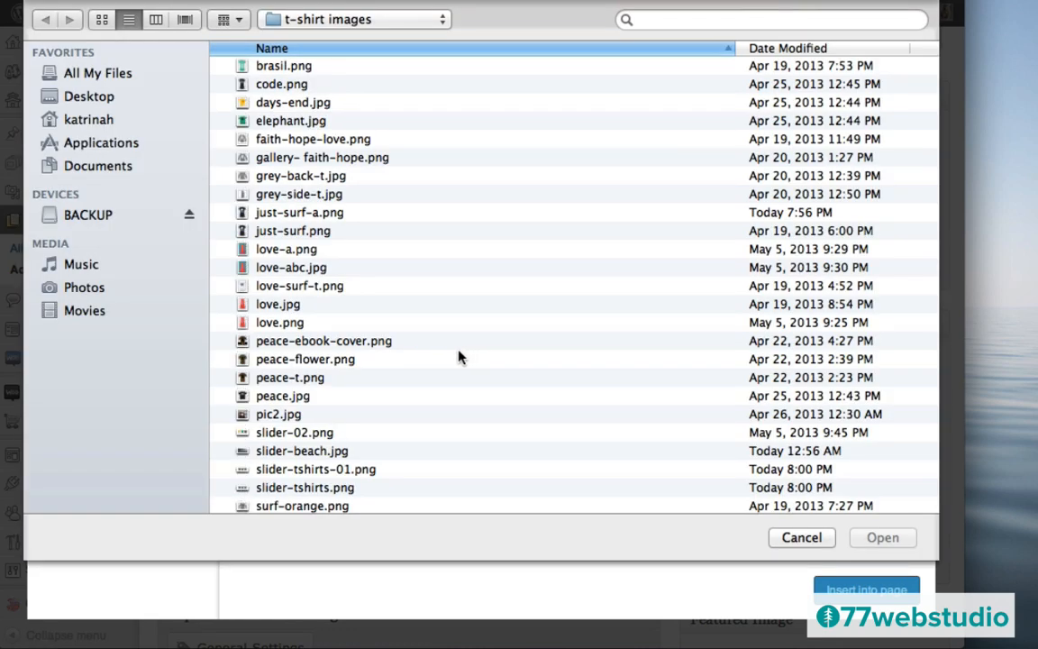
click(268, 414)
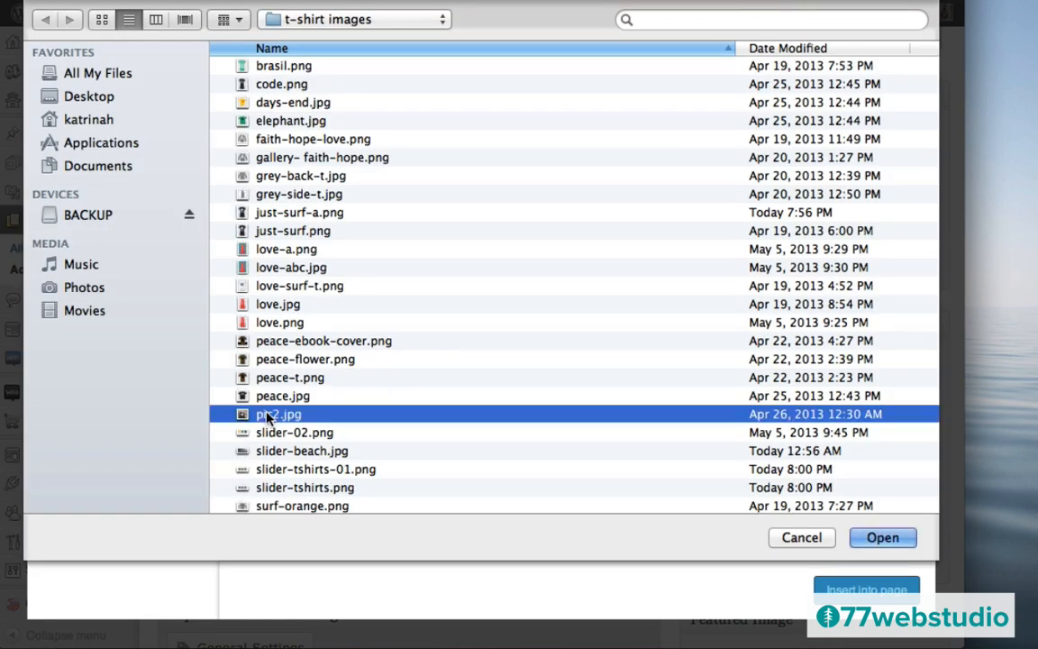
click(883, 538)
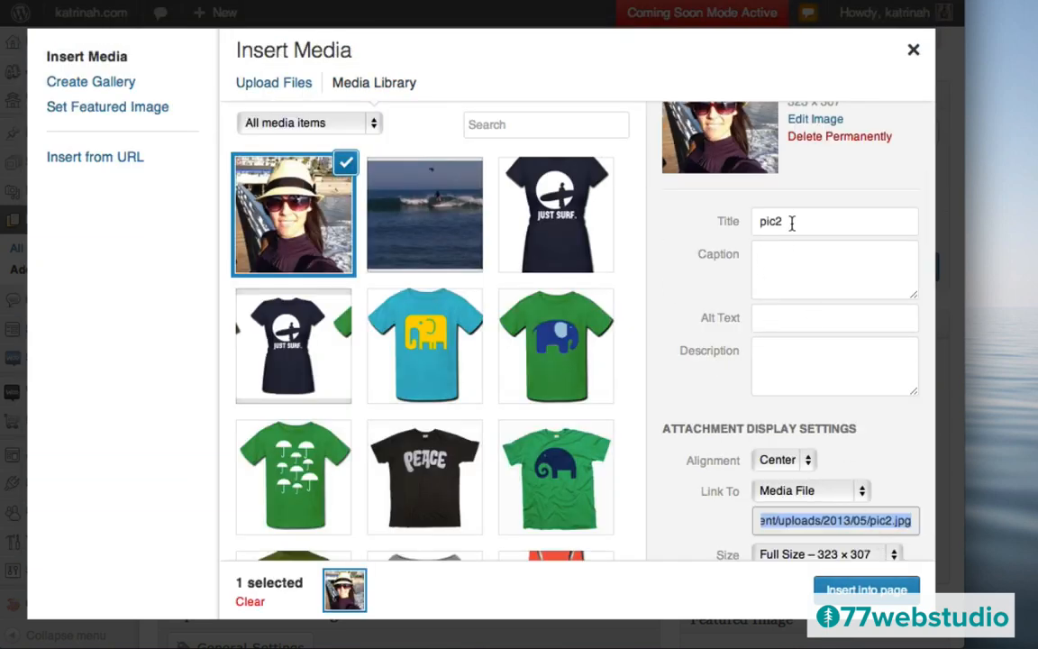
- Set the image's title and alt text both to katrinah.com
click(789, 222)
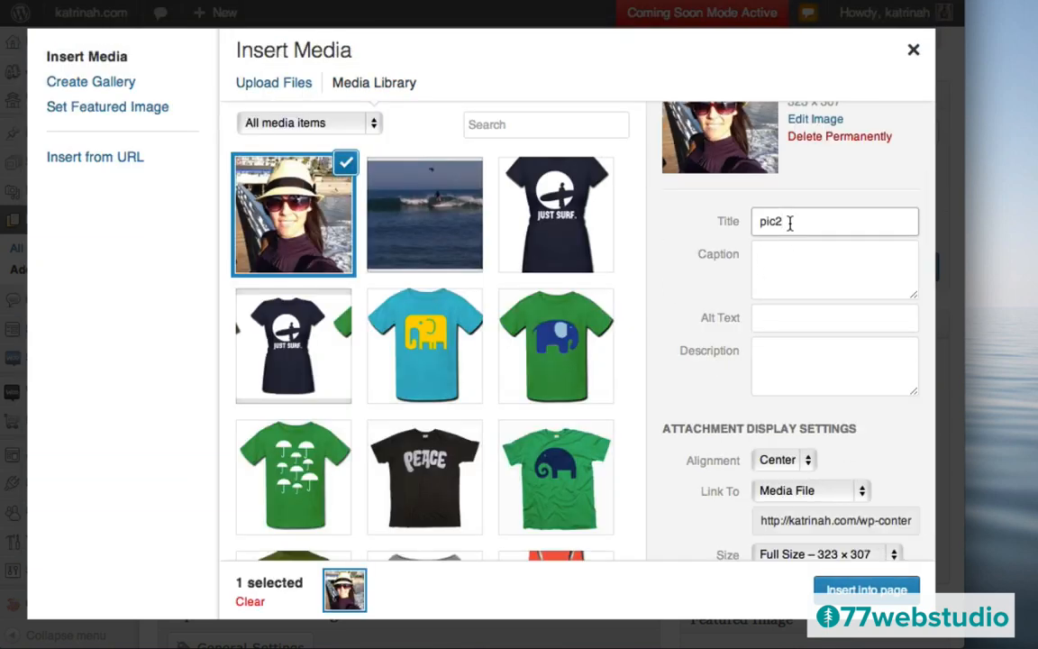
key(BackSpace)
key(BackSpace)
key(BackSpace)
key(BackSpace)
text(katrinah.com)
key(super+a)
key(super+c)
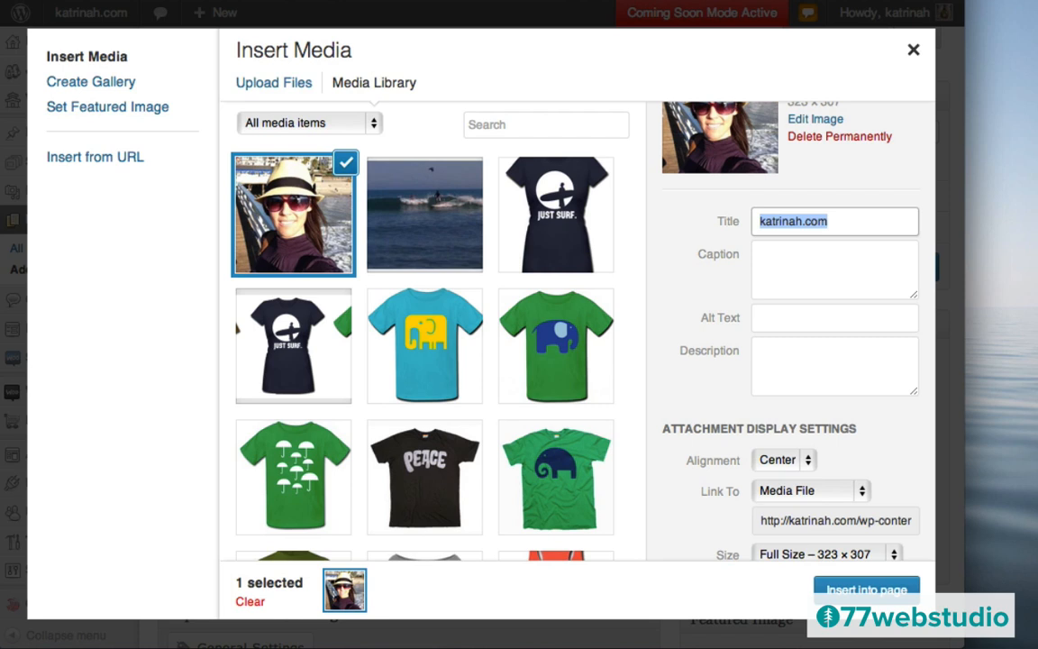
click(774, 320)
key(super+v)
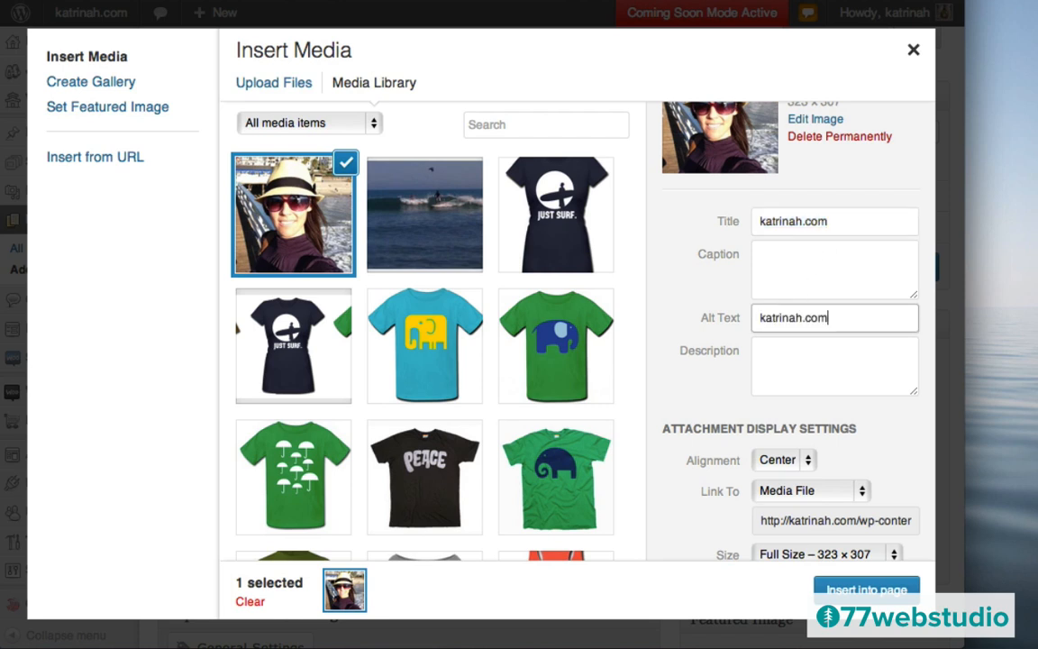
- Insert the image into the page left-aligned, linked to None, at Medium 300 × 285 size
scroll(714, 403, down, 2)
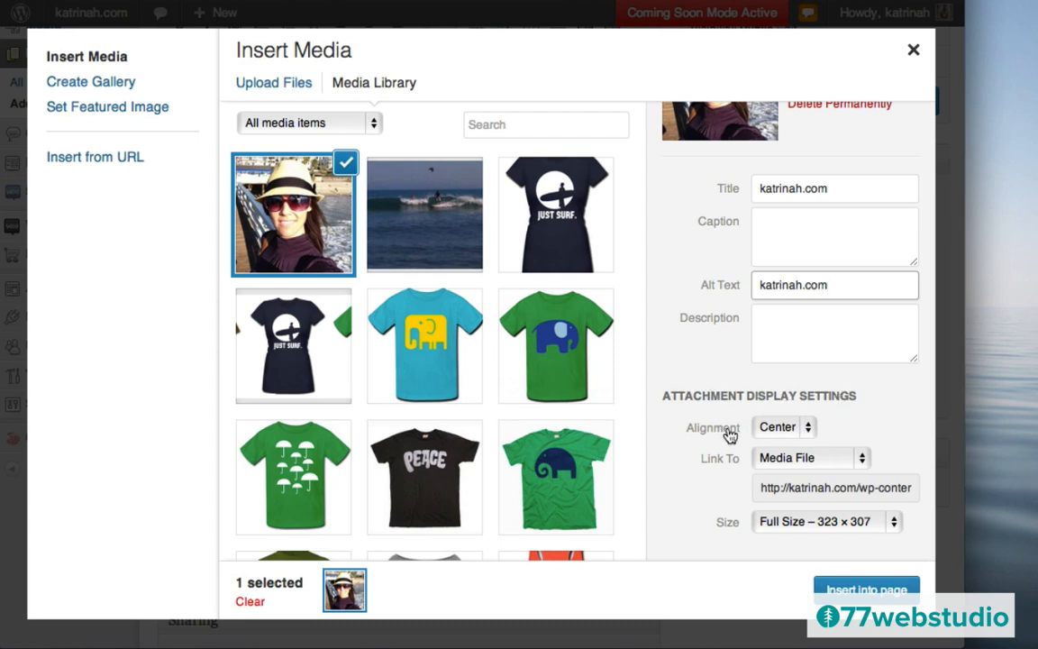
click(780, 431)
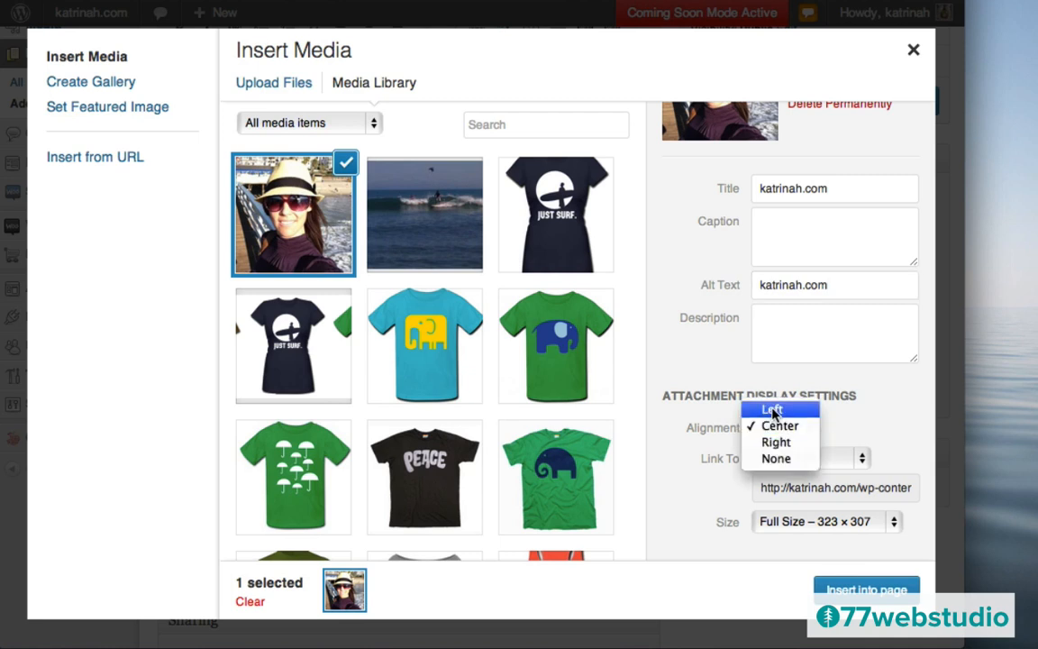
click(772, 411)
click(771, 459)
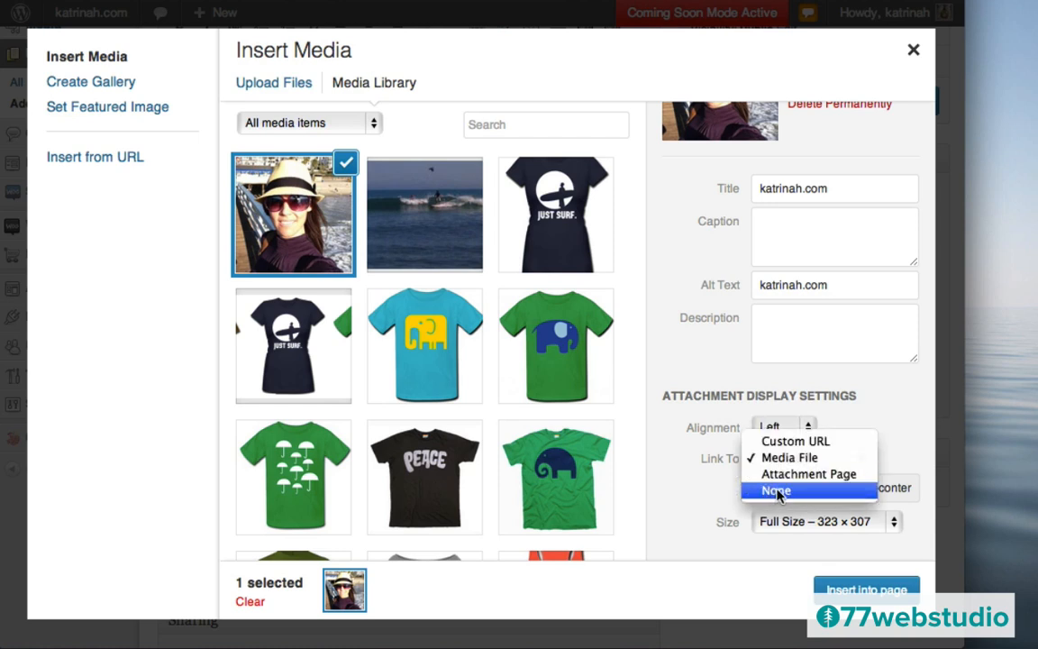
click(777, 492)
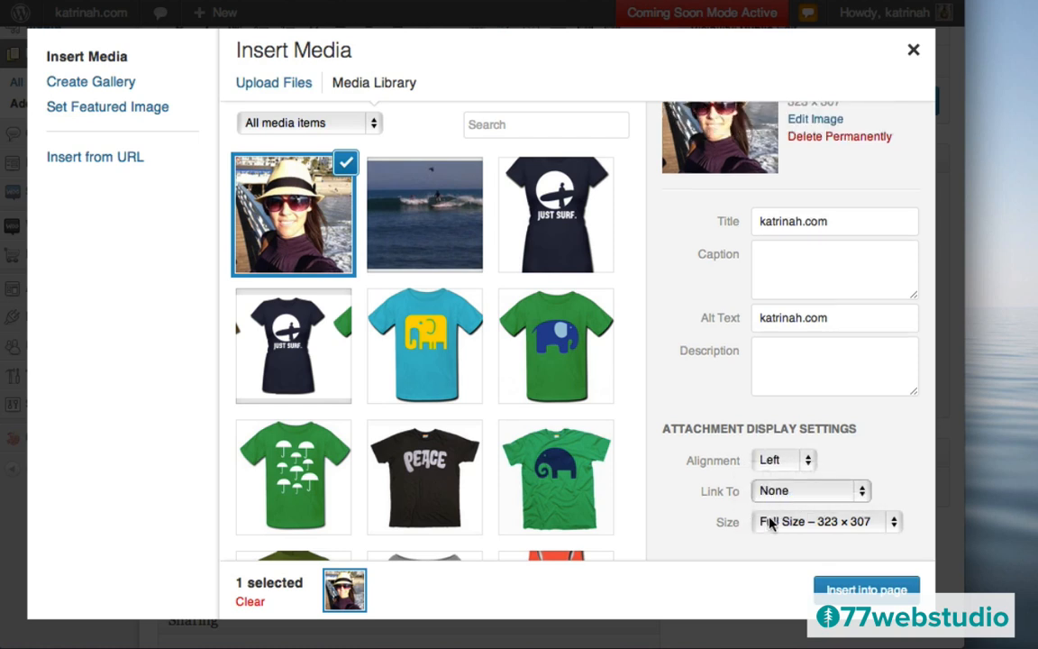
click(783, 527)
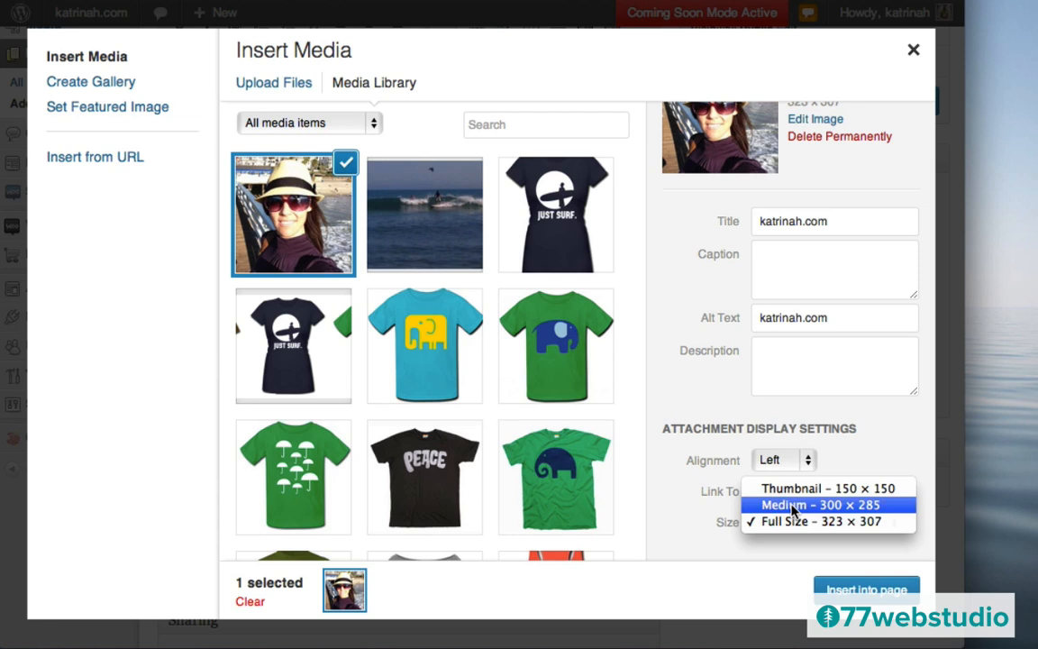
click(793, 507)
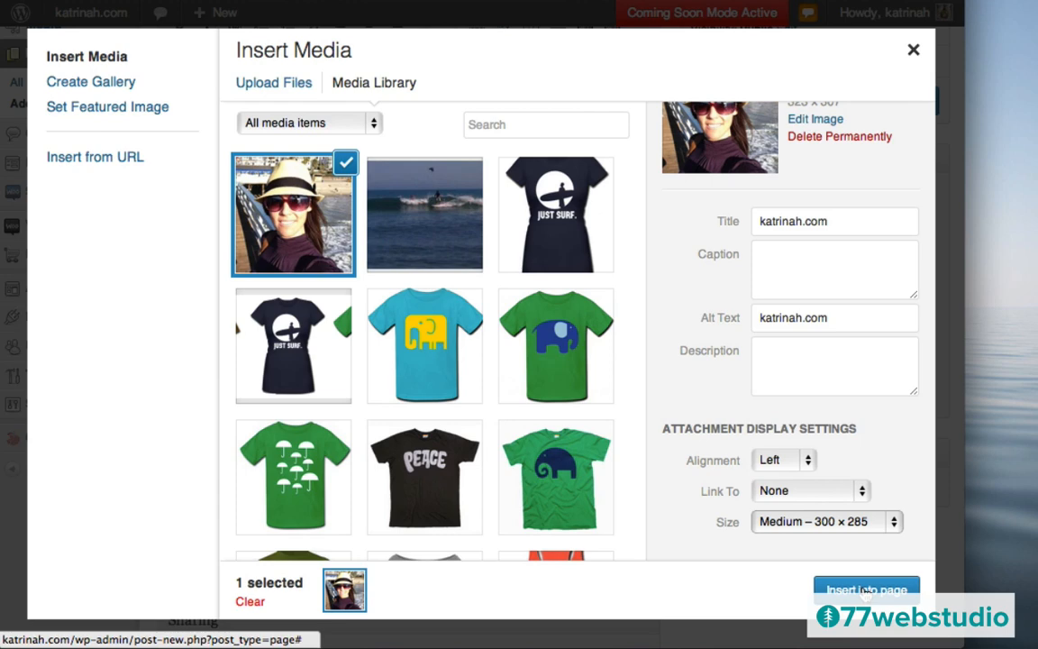
click(866, 592)
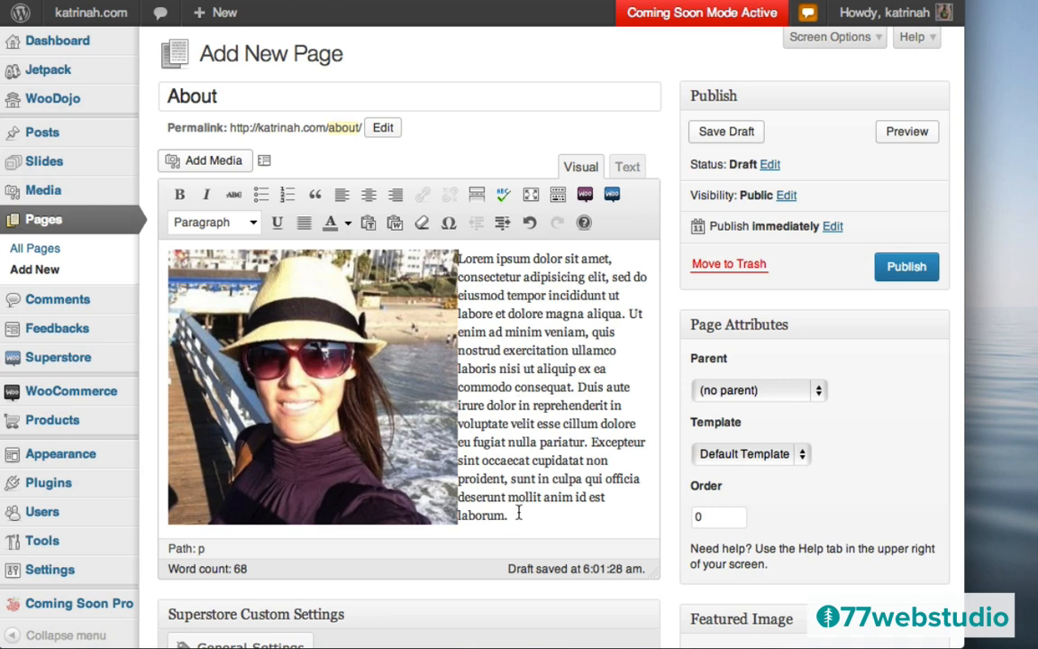
- Paste the Lorem ipsum paragraph a second time after 'laborum.'
drag(518, 513, 457, 258)
key(ctrl+c)
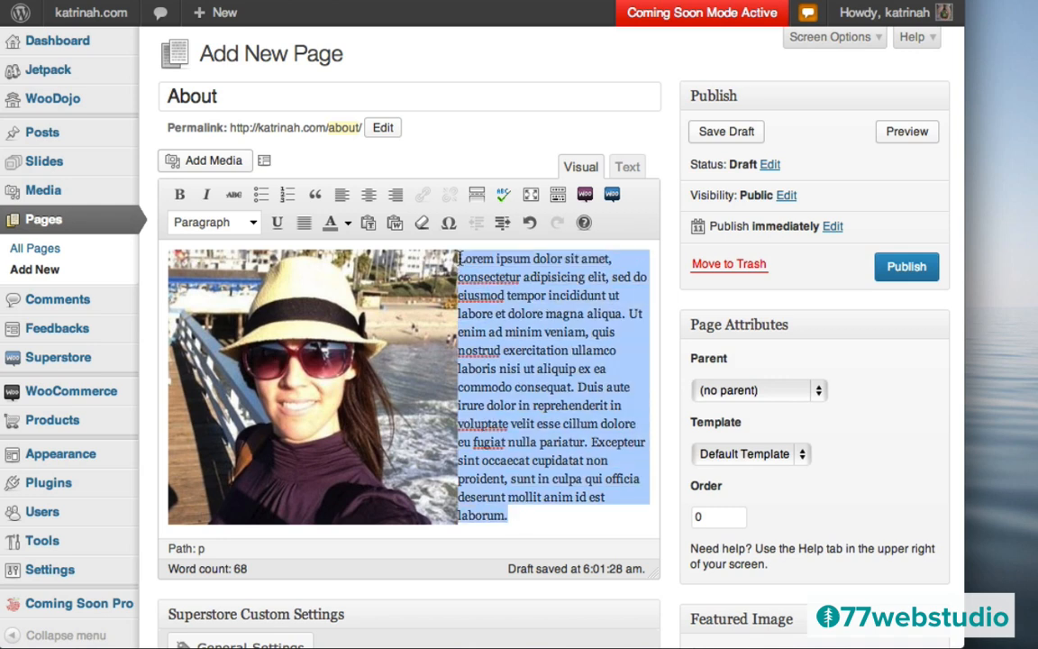
click(537, 520)
key(ctrl+v)
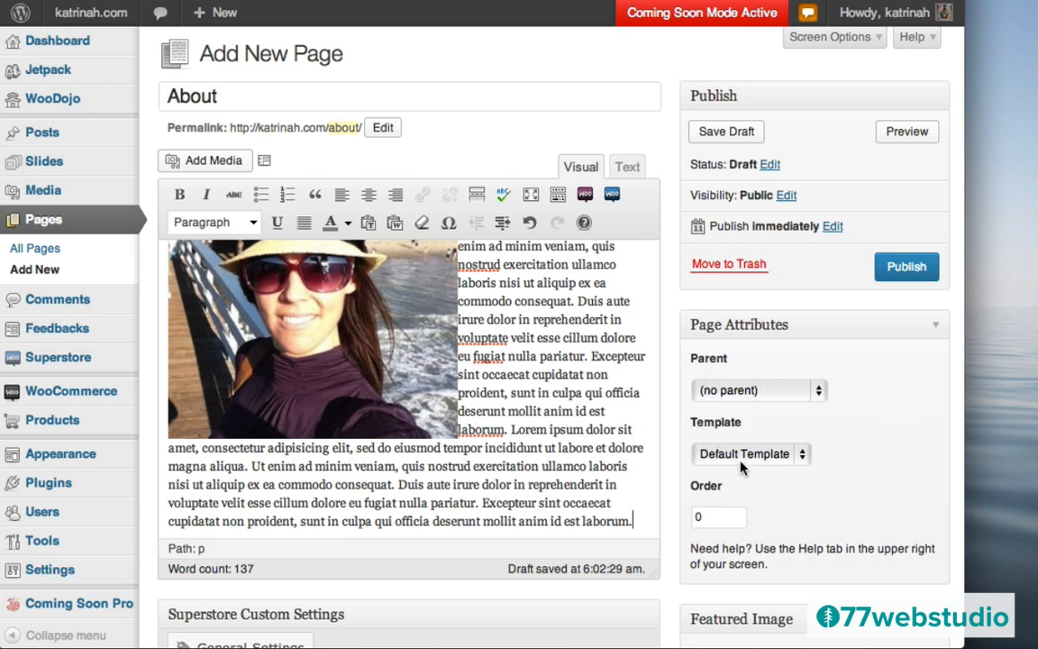
- Give the About page the Full Width template and publish it
click(717, 458)
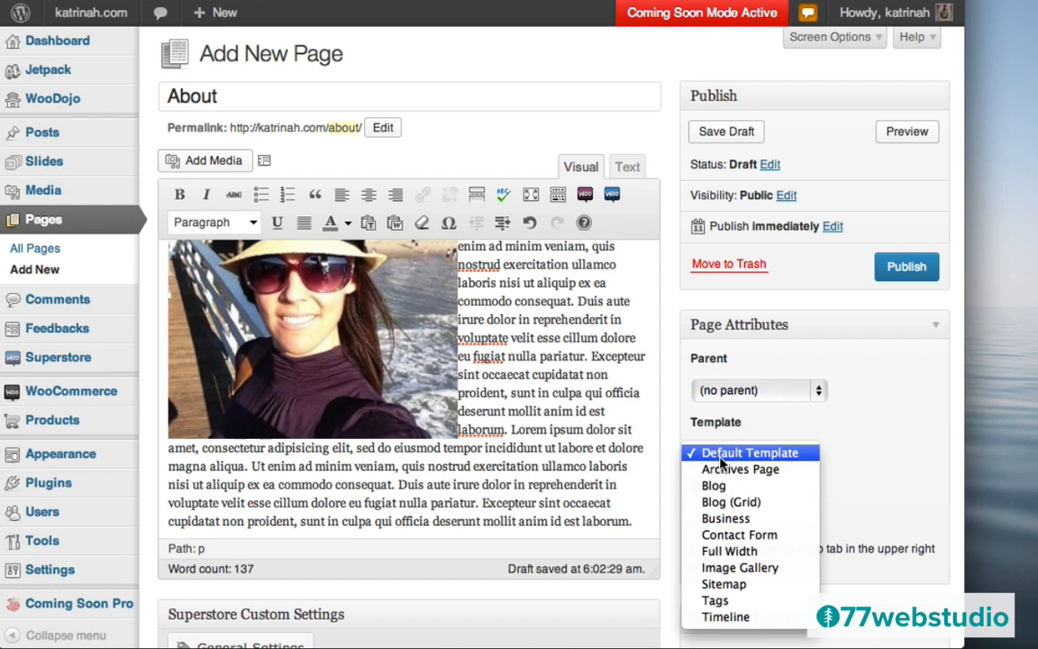
click(726, 552)
scroll(830, 504, down, 5)
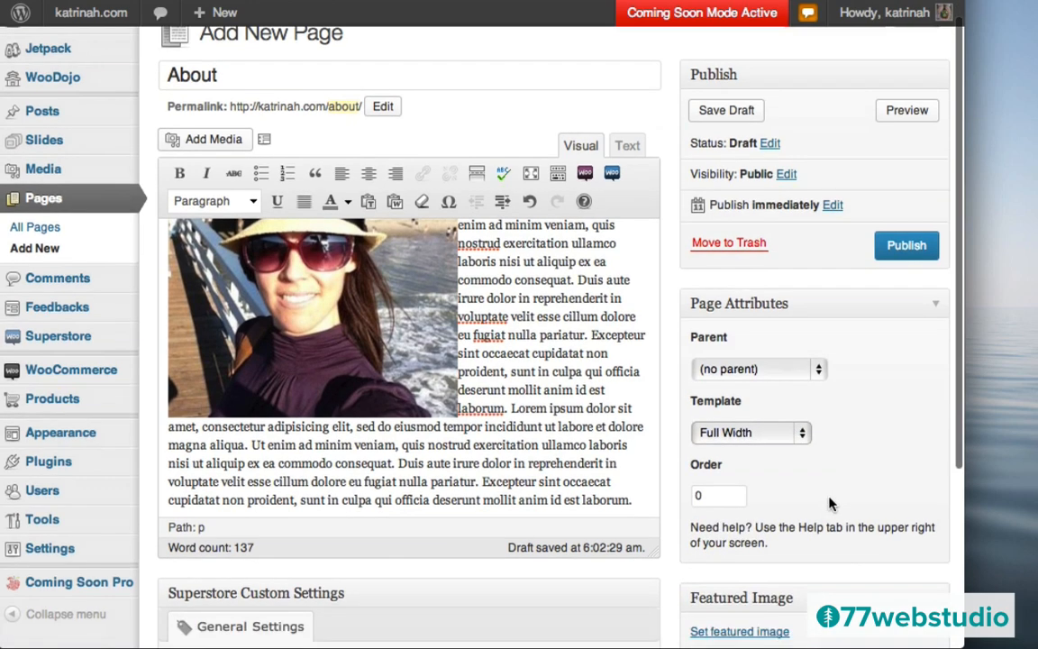
scroll(830, 504, down, 1)
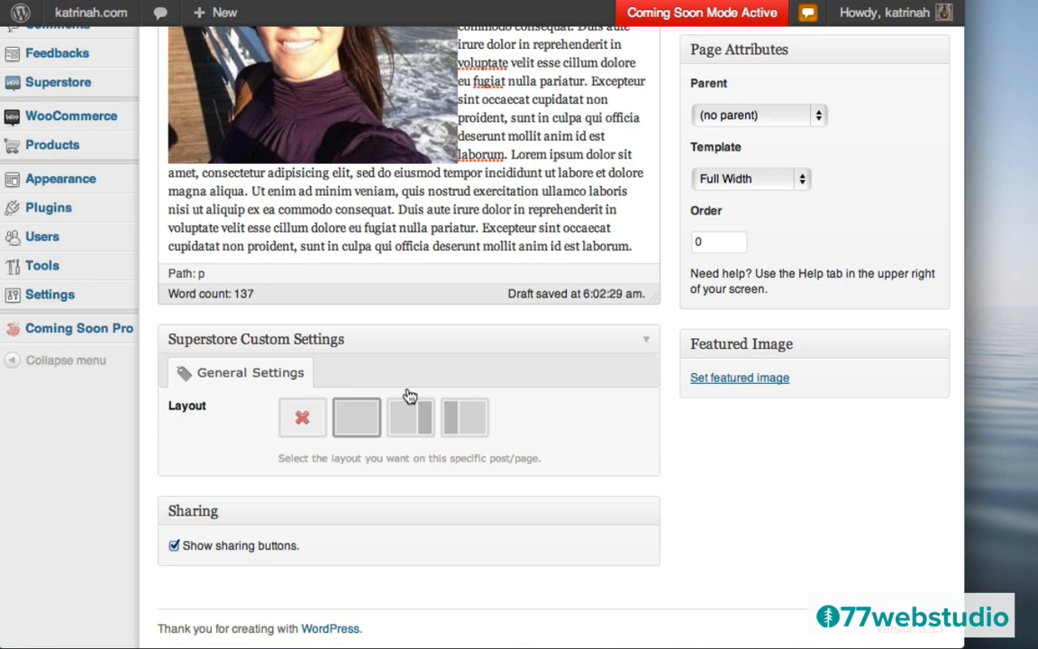
scroll(636, 345, up, 5)
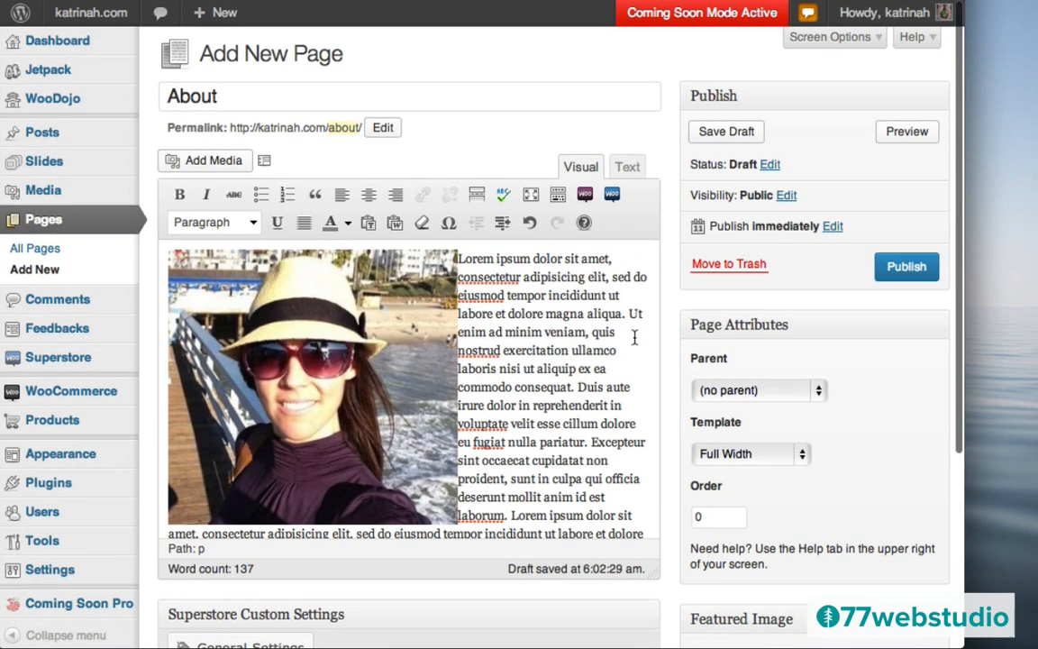
click(905, 267)
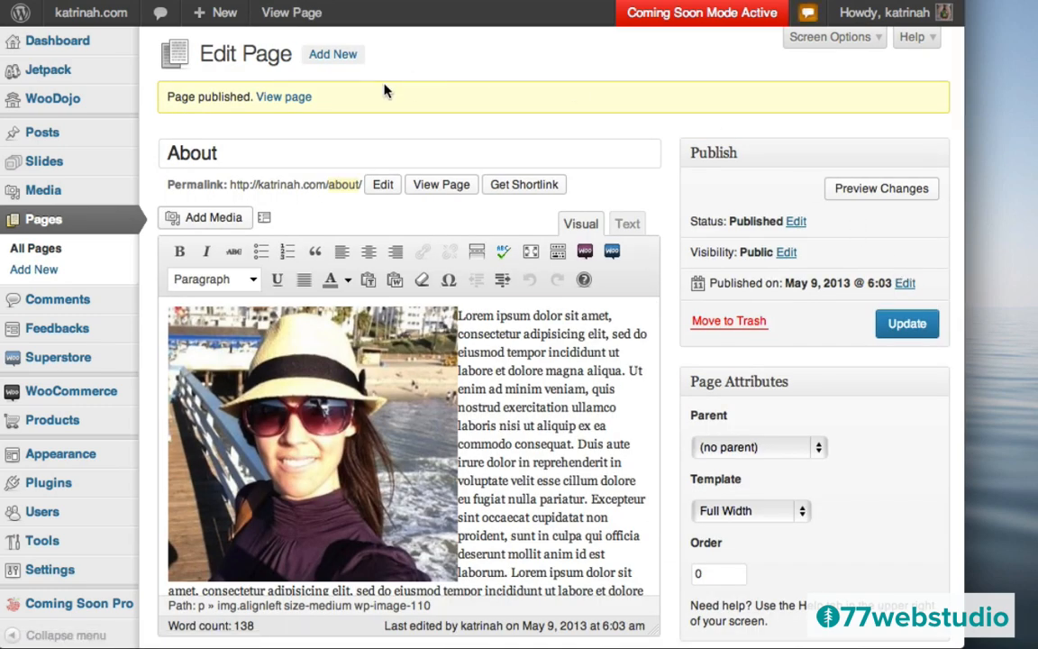
- Open the published About page on the live site and scroll through it
click(283, 102)
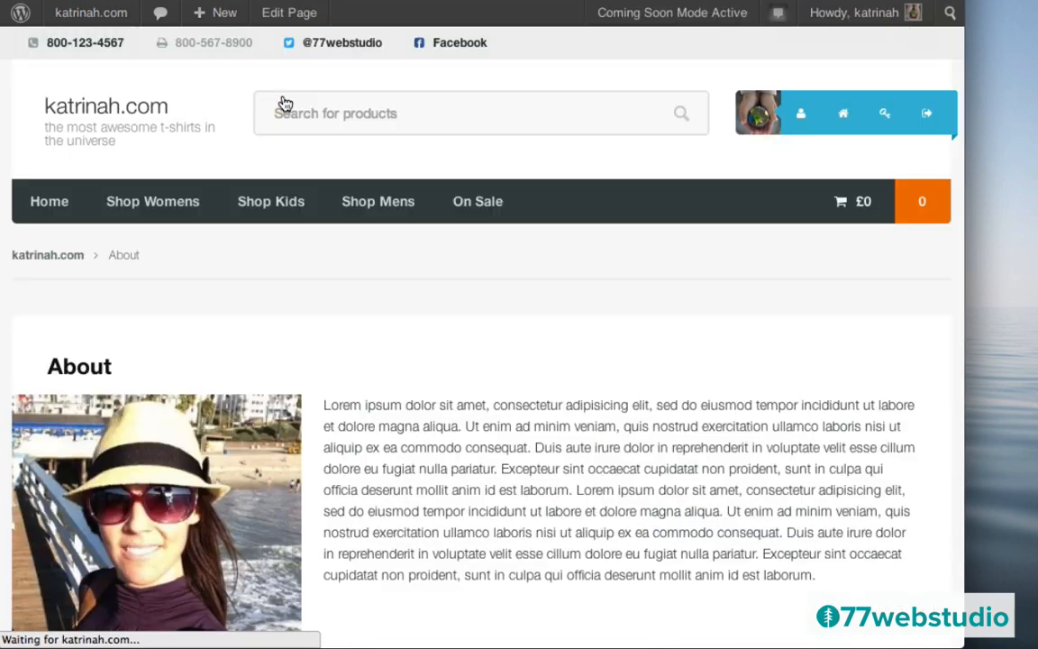
scroll(459, 399, down, 5)
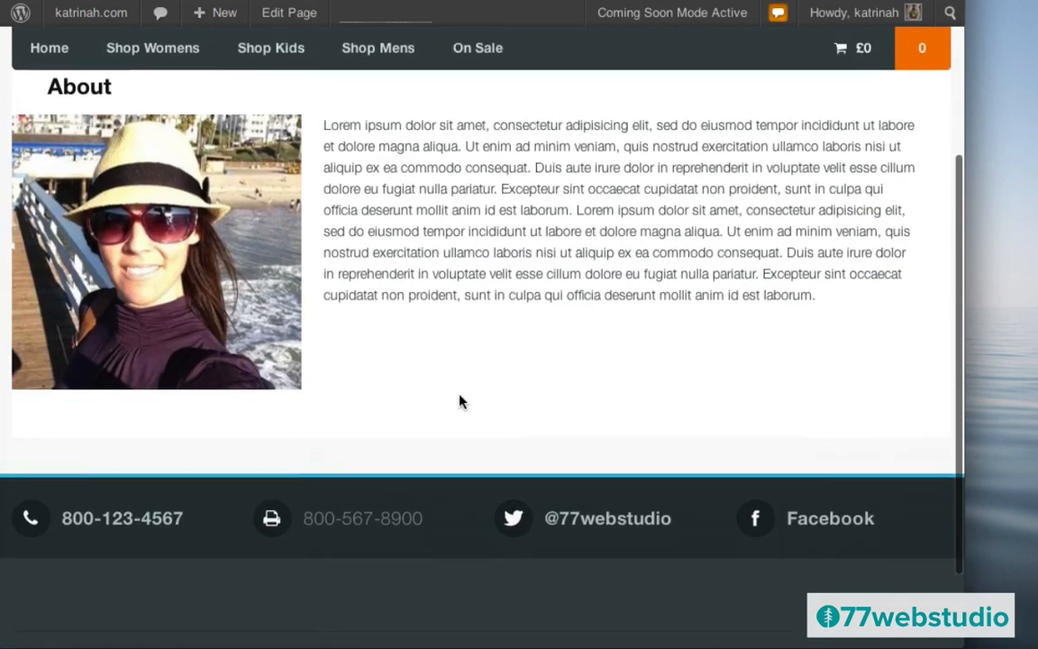
scroll(458, 401, up, 5)
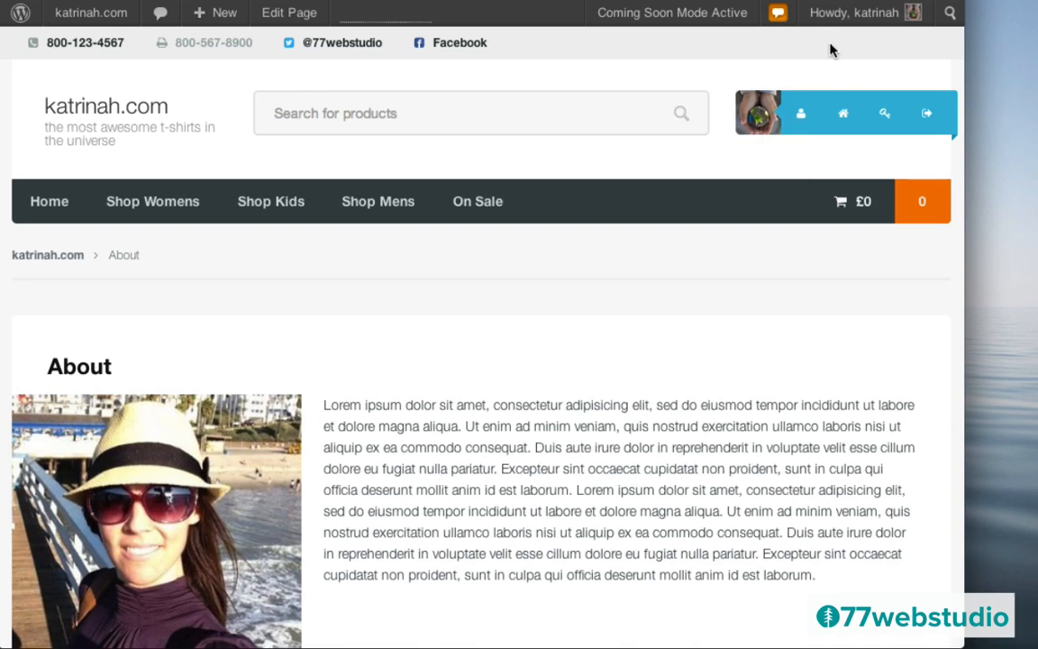
mouse_move(206, 14)
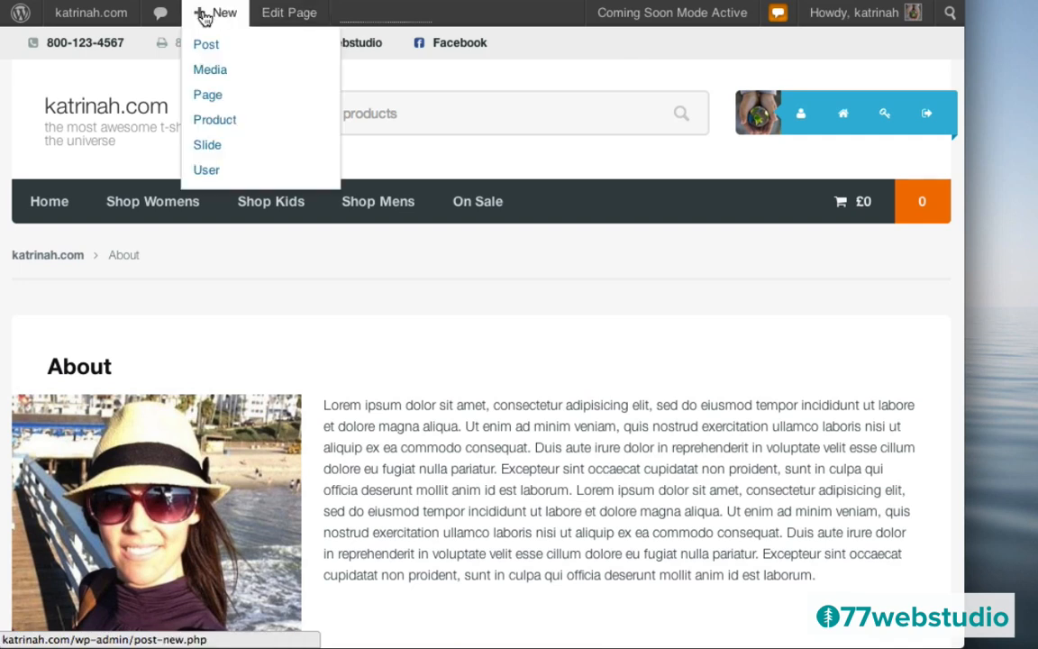
- Create a new page titled Blog, assign it the Blog template, and publish it
click(210, 105)
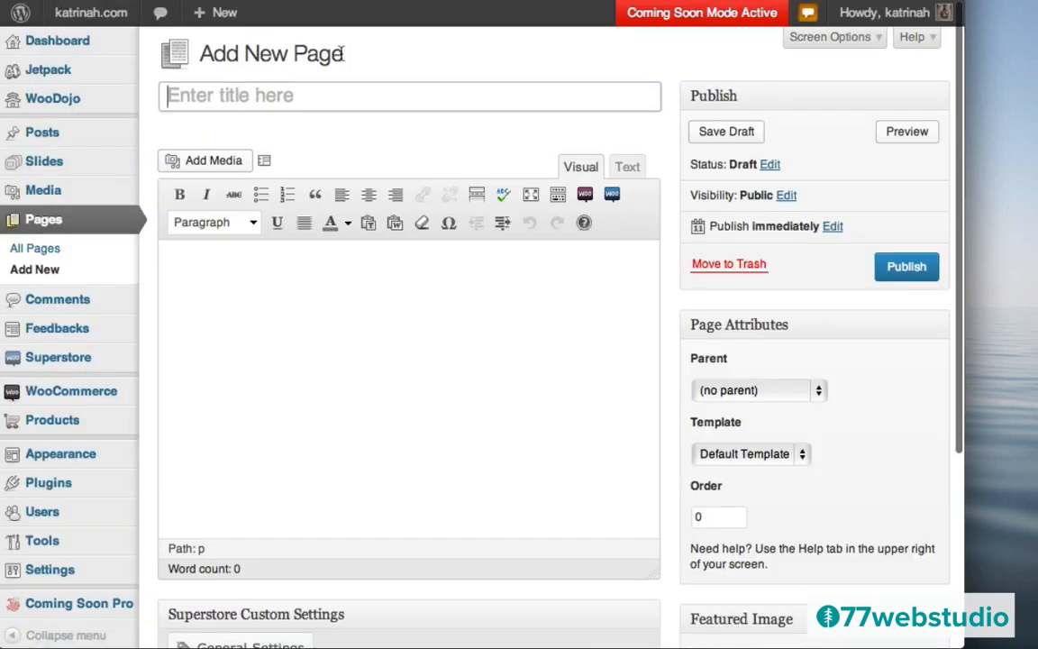
click(292, 97)
text(Blog)
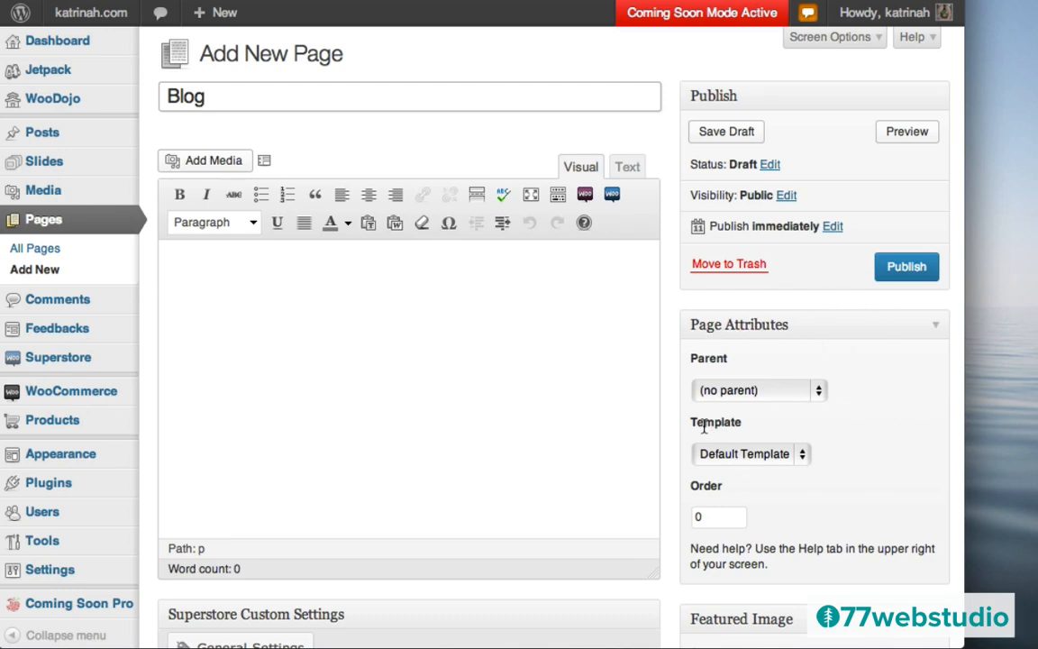
click(732, 455)
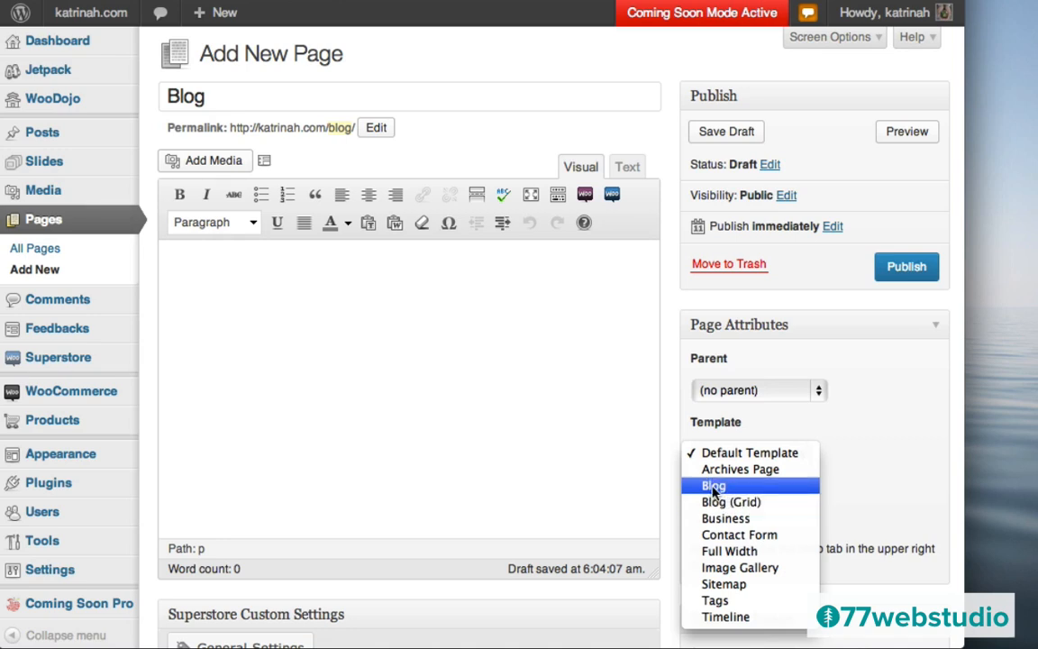
click(714, 488)
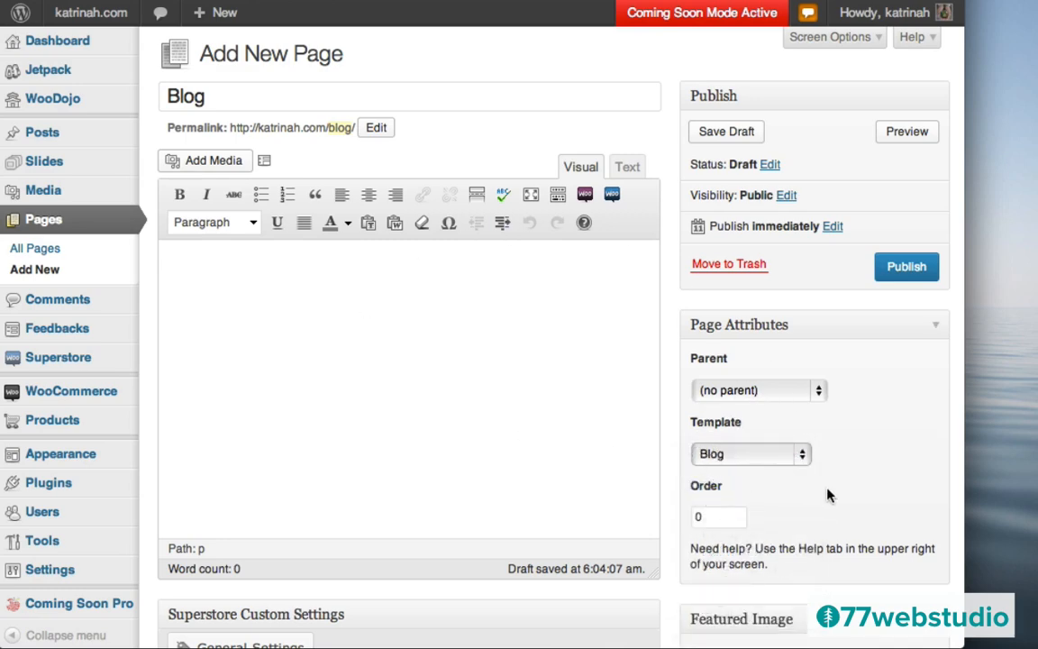
scroll(798, 460, down, 5)
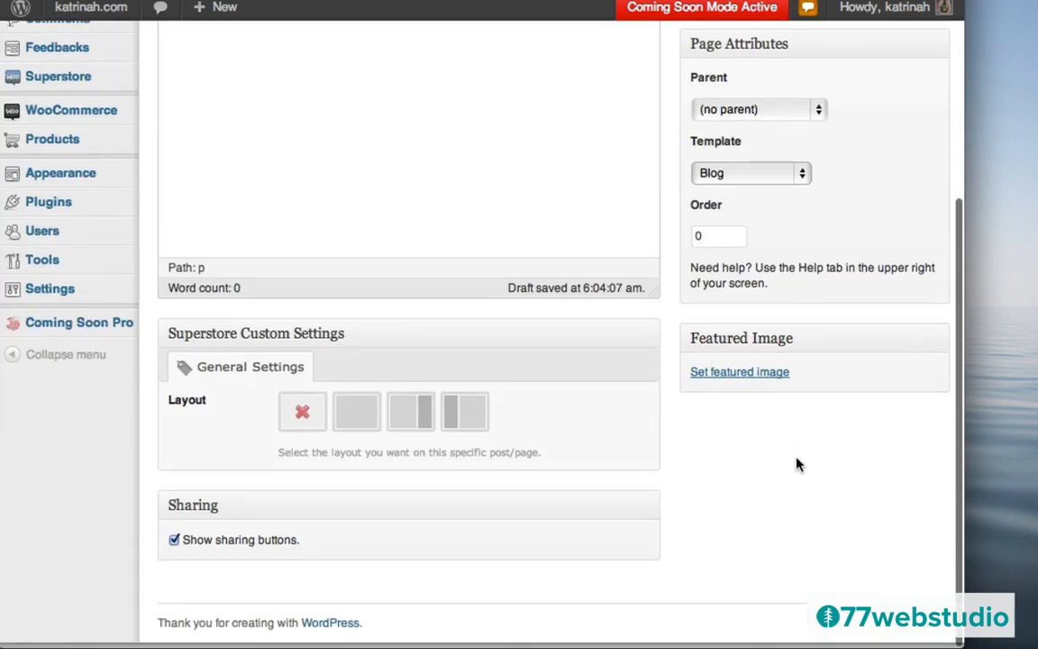
scroll(798, 463, up, 5)
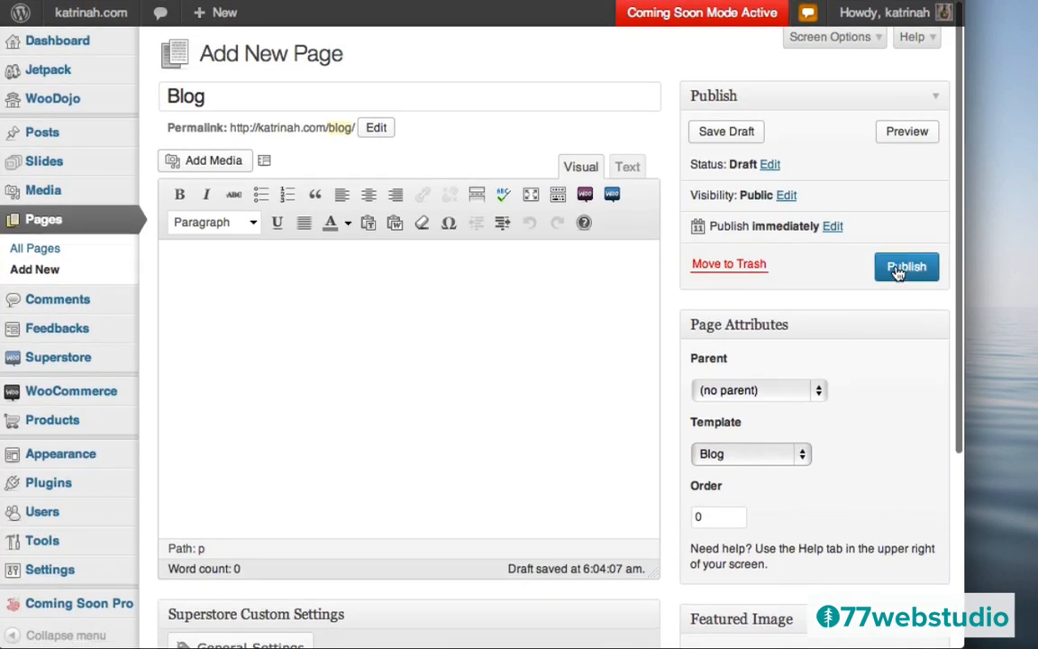
click(899, 269)
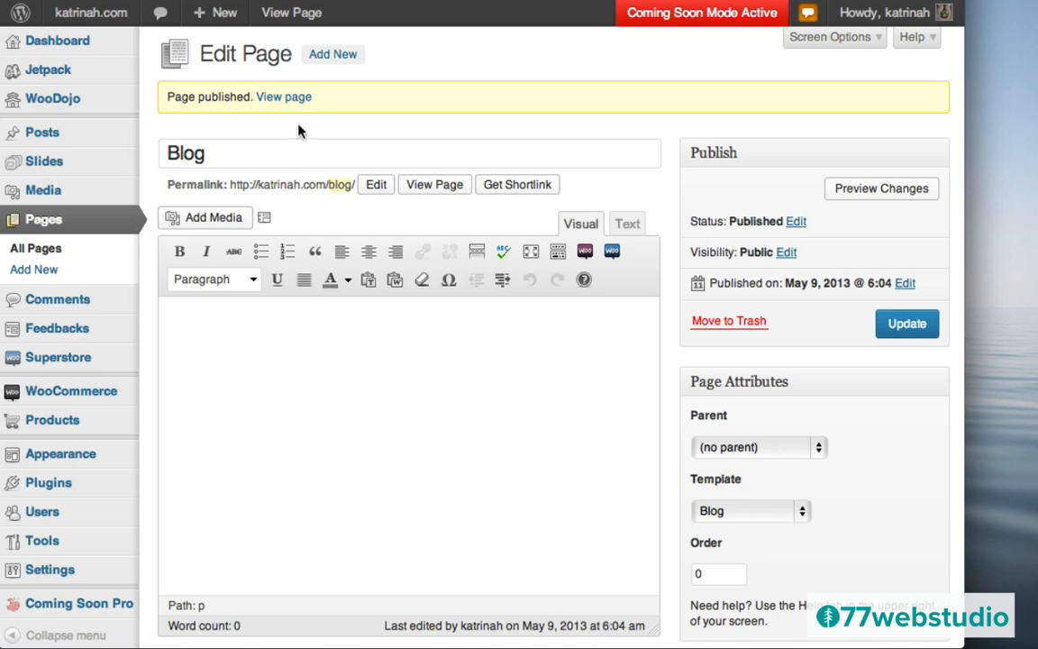
mouse_move(212, 18)
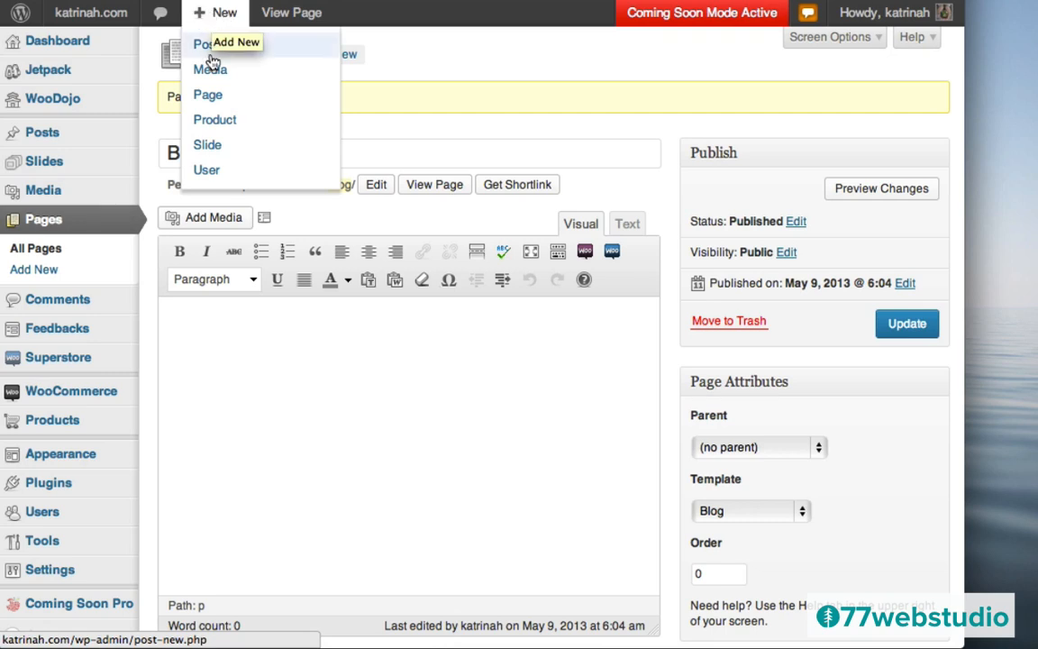
- Create a page titled Contact with the Contact Form template and publish it
click(214, 104)
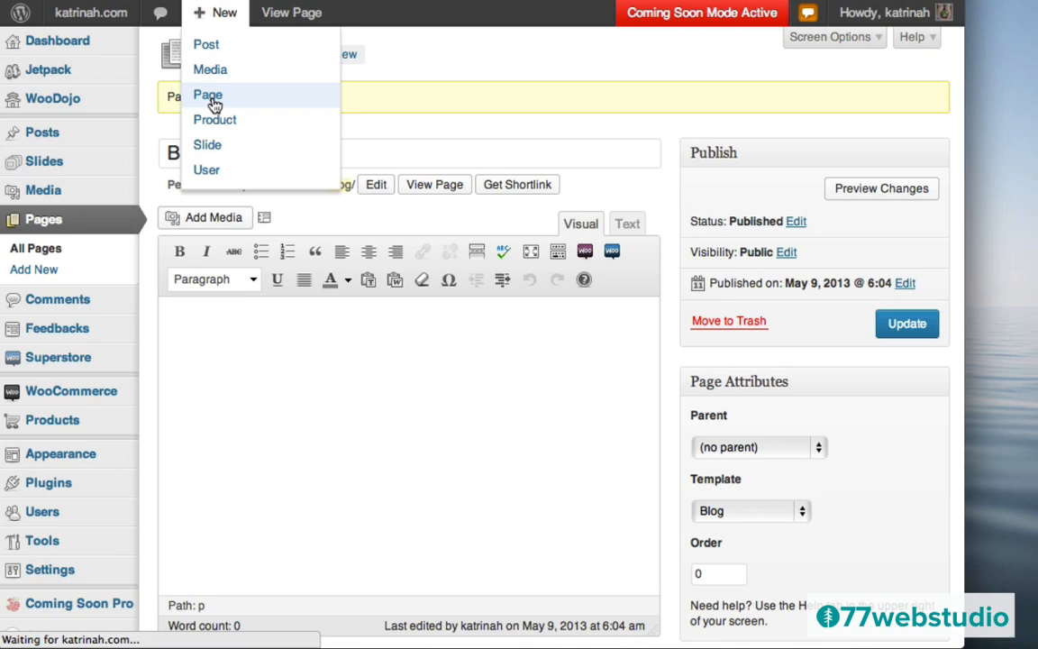
text(C)
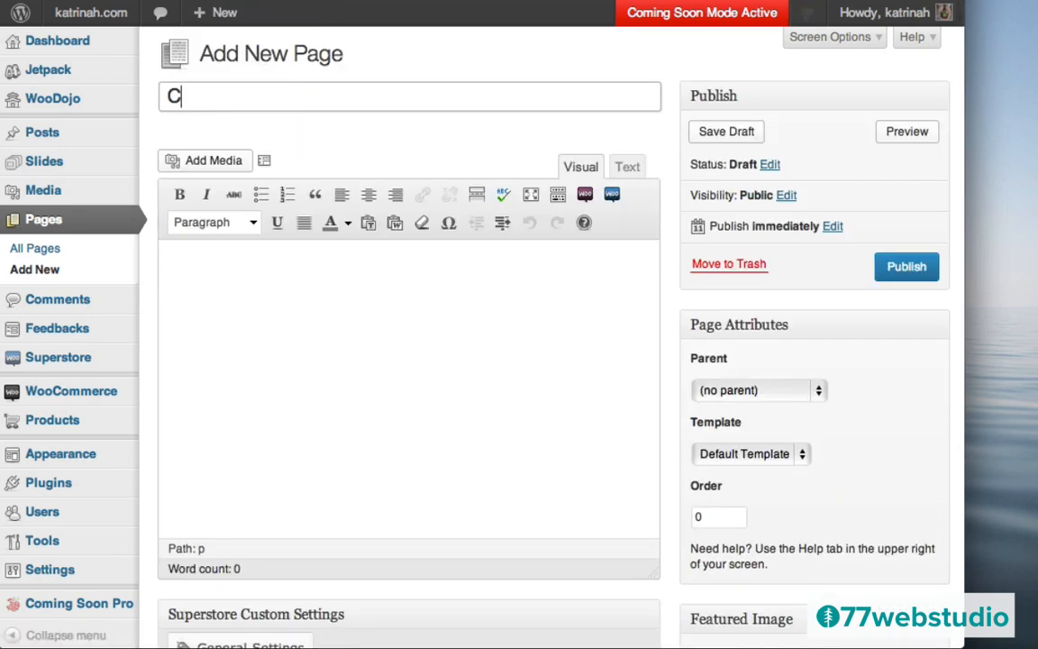
text(ontact)
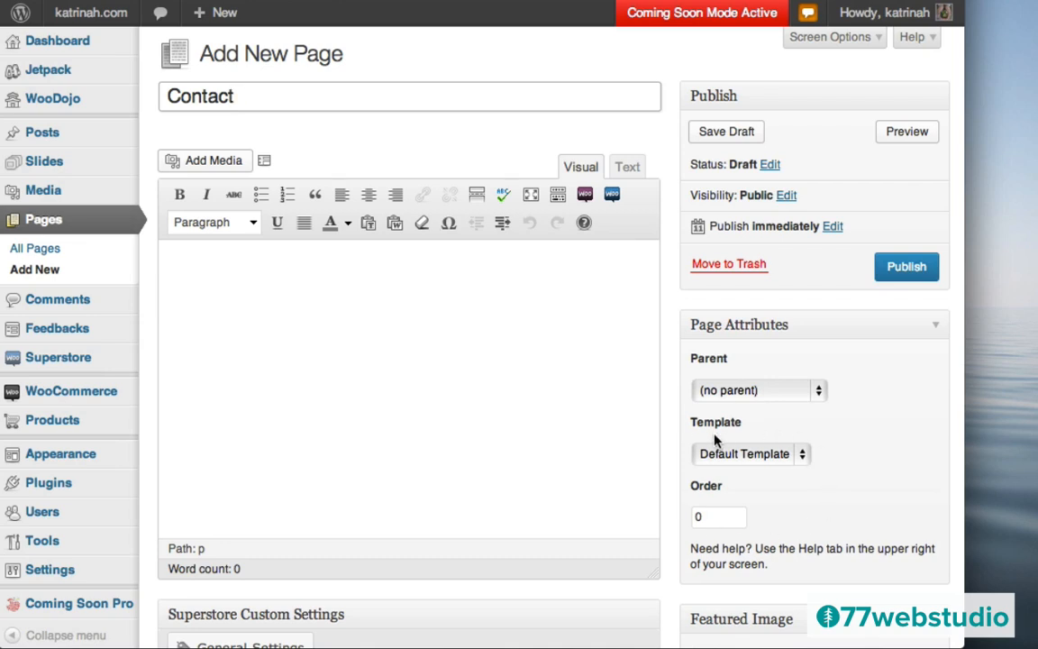
click(712, 455)
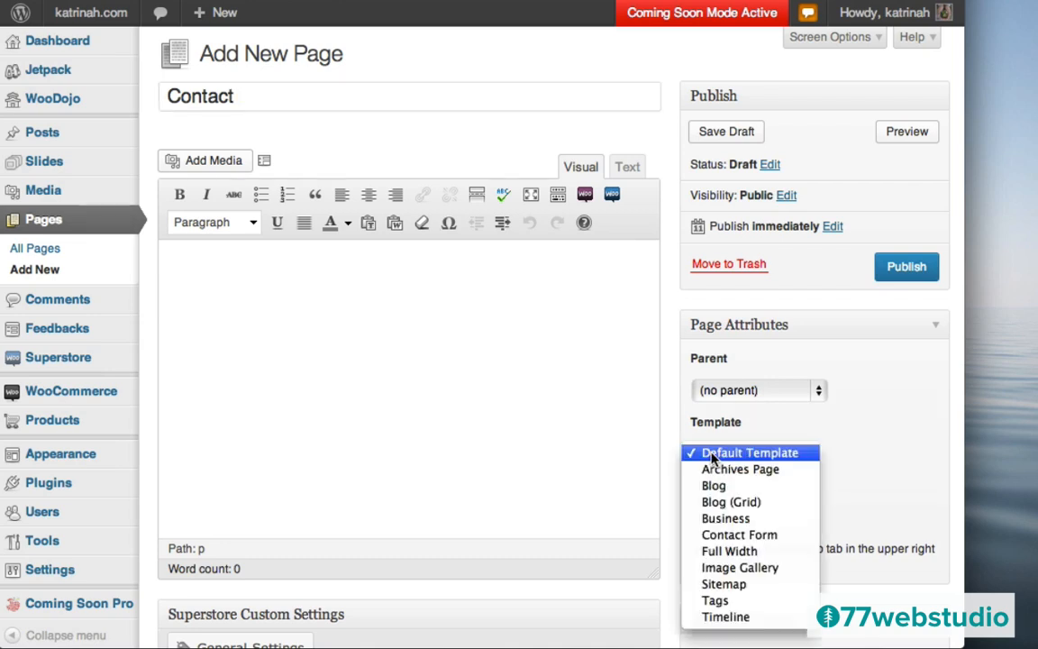
click(740, 537)
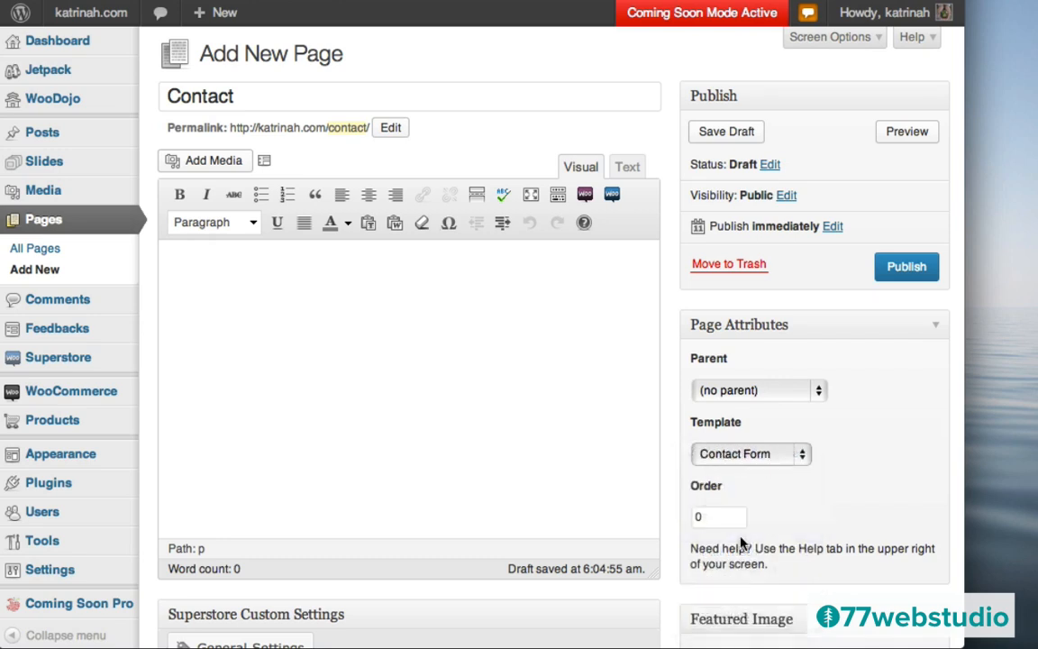
click(905, 266)
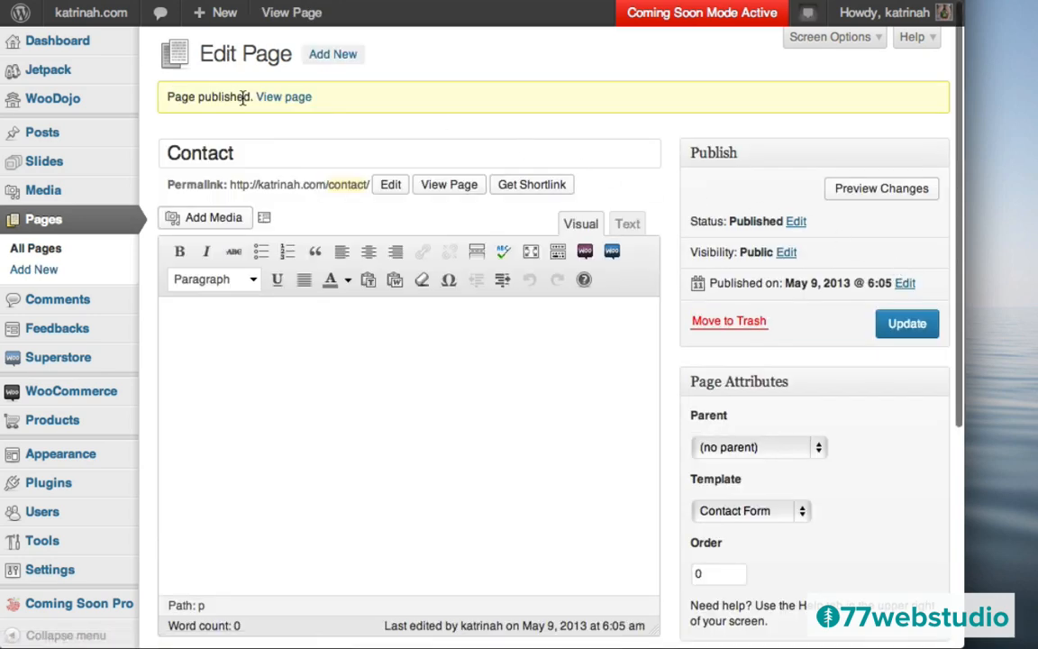
- View the live Contact page, try submitting its contact form, then scroll back to the top
click(285, 99)
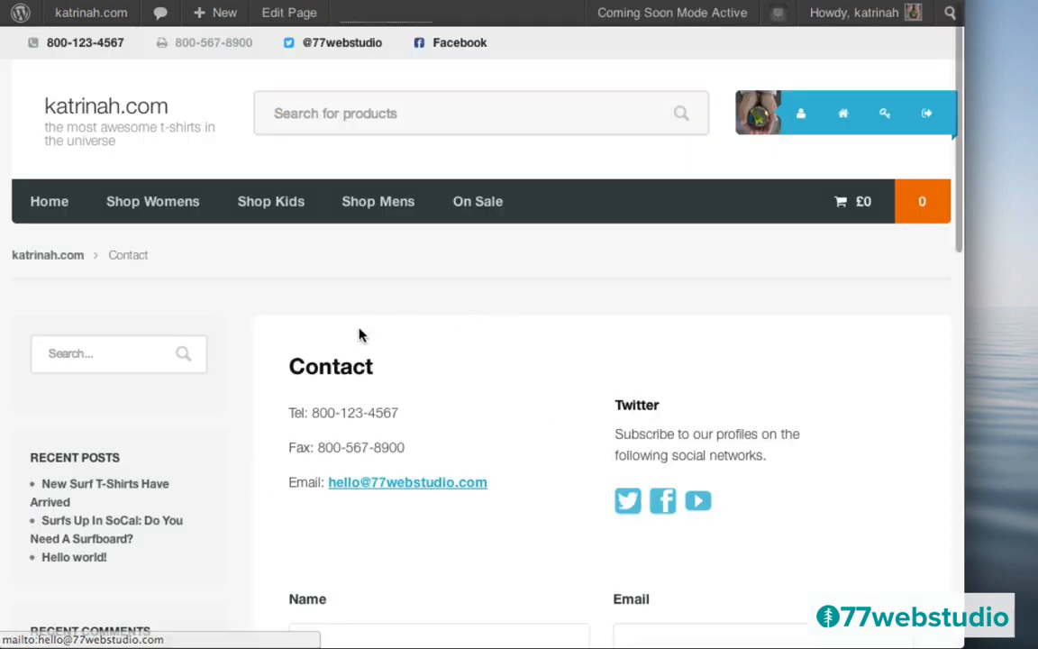
scroll(553, 372, down, 3)
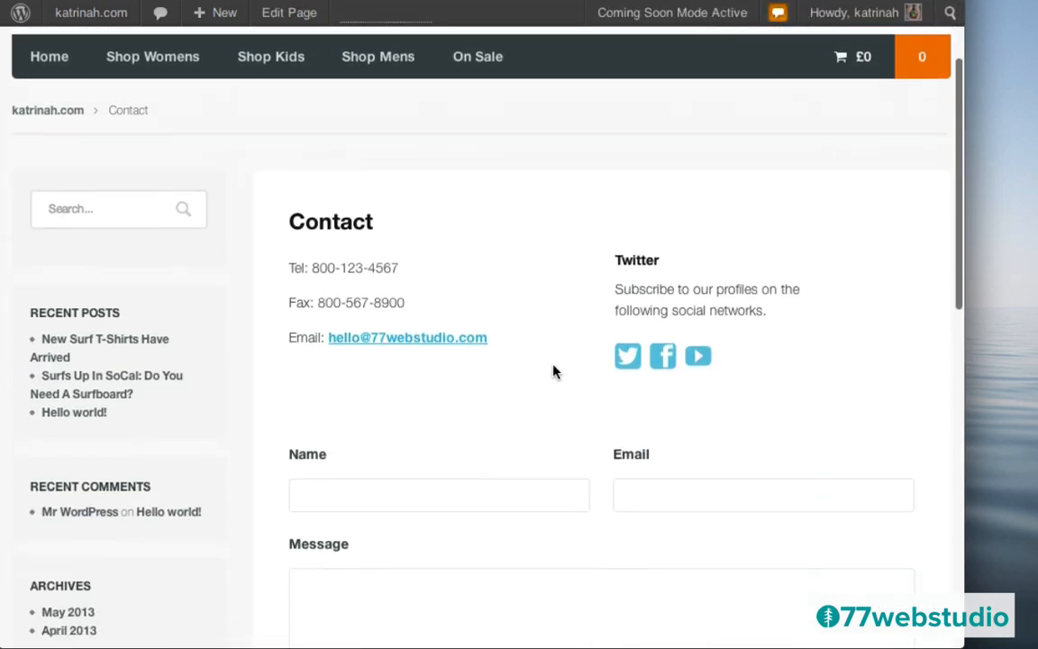
scroll(553, 371, down, 1)
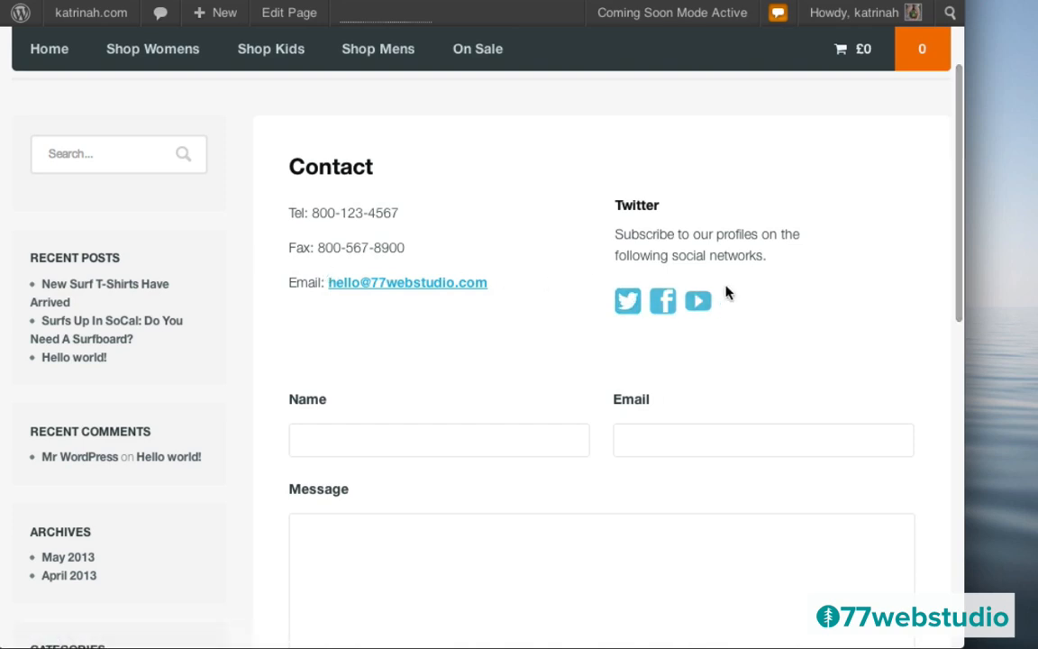
scroll(468, 387, down, 5)
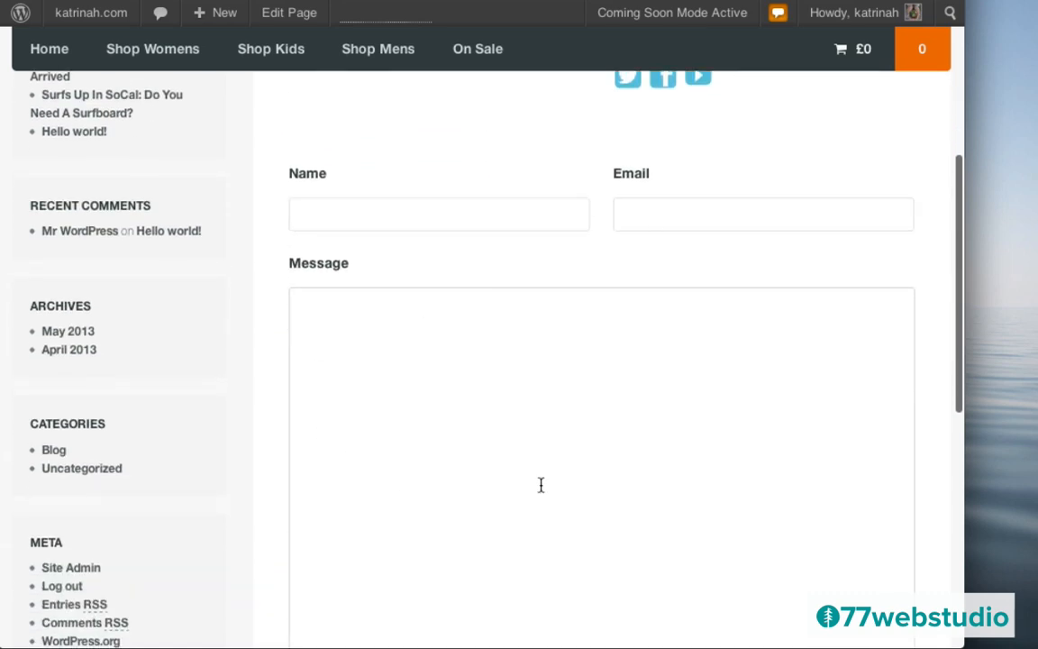
scroll(598, 387, down, 6)
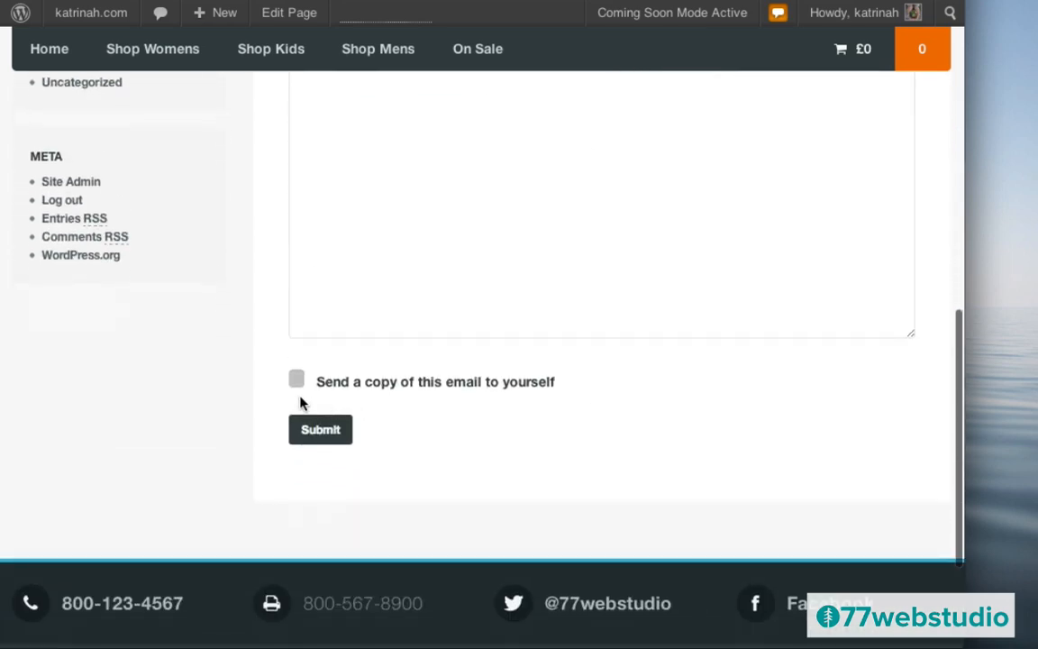
click(337, 429)
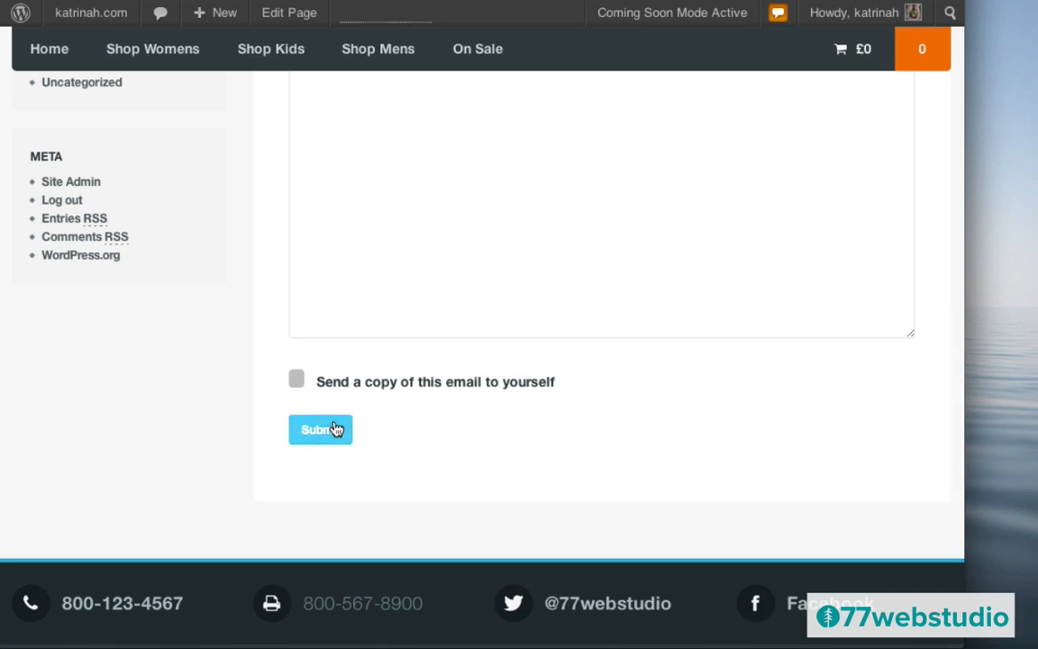
scroll(611, 264, up, 15)
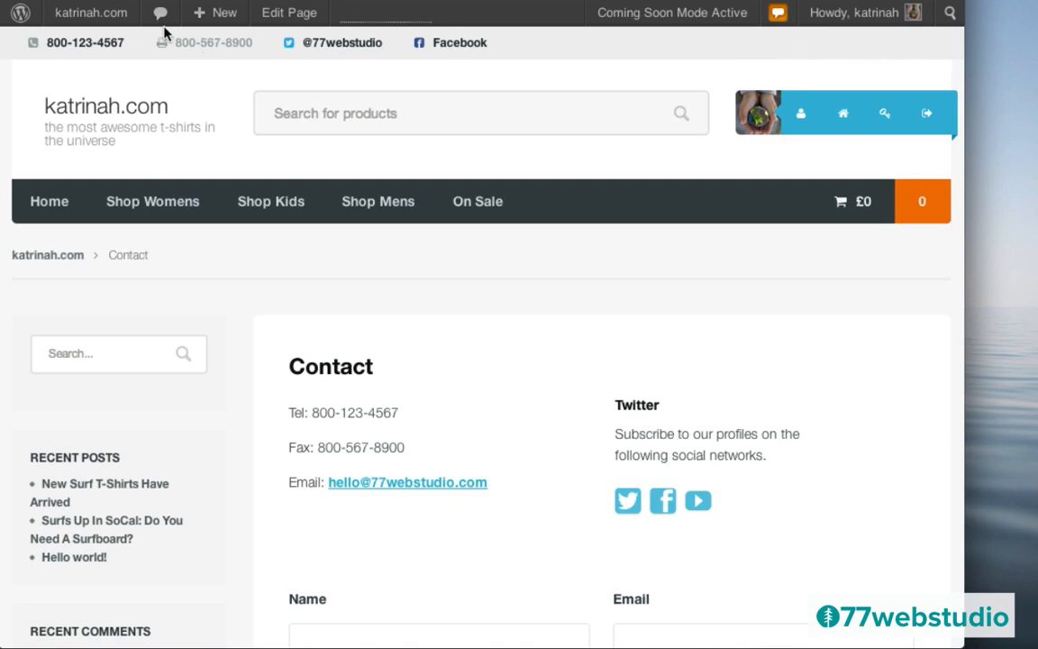
mouse_move(68, 13)
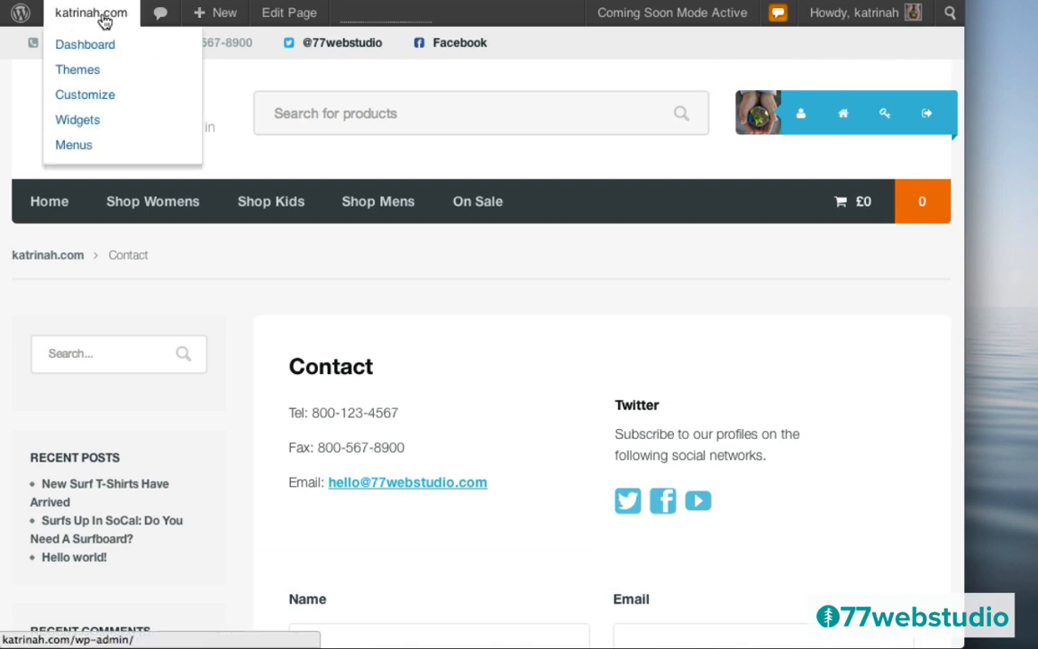
- Add the Contact, Blog and About pages to the Top Menu
click(75, 145)
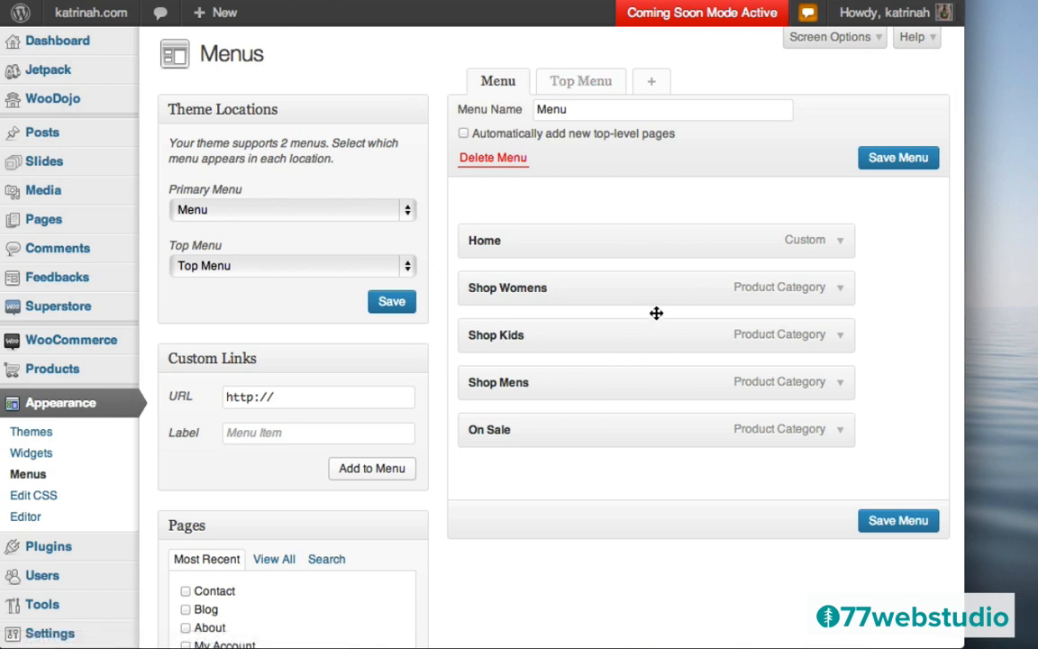
click(581, 83)
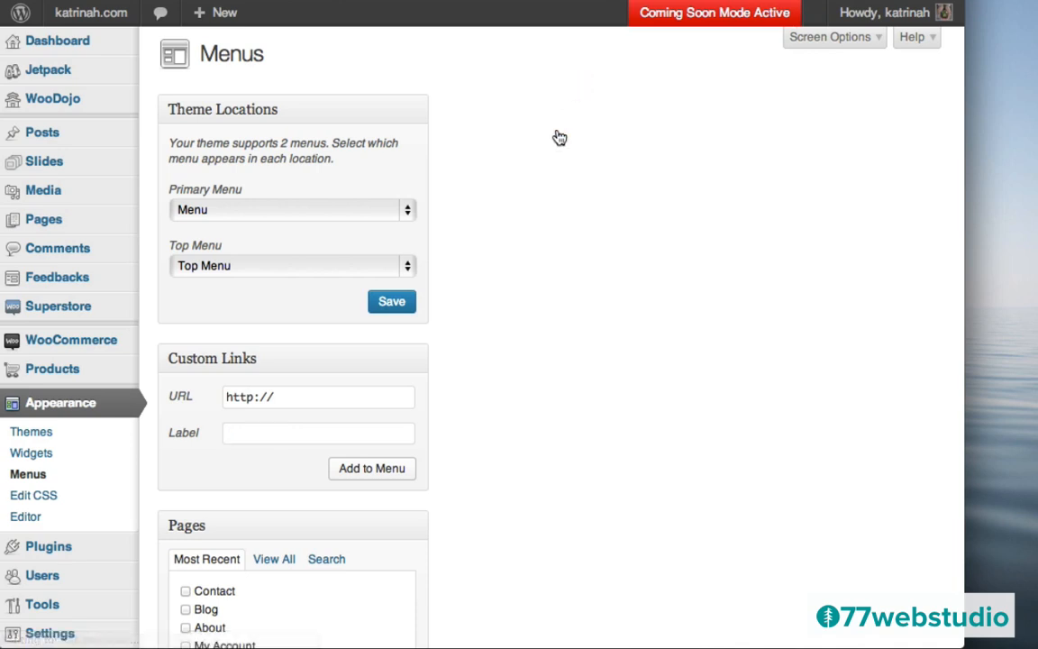
scroll(524, 367, down, 3)
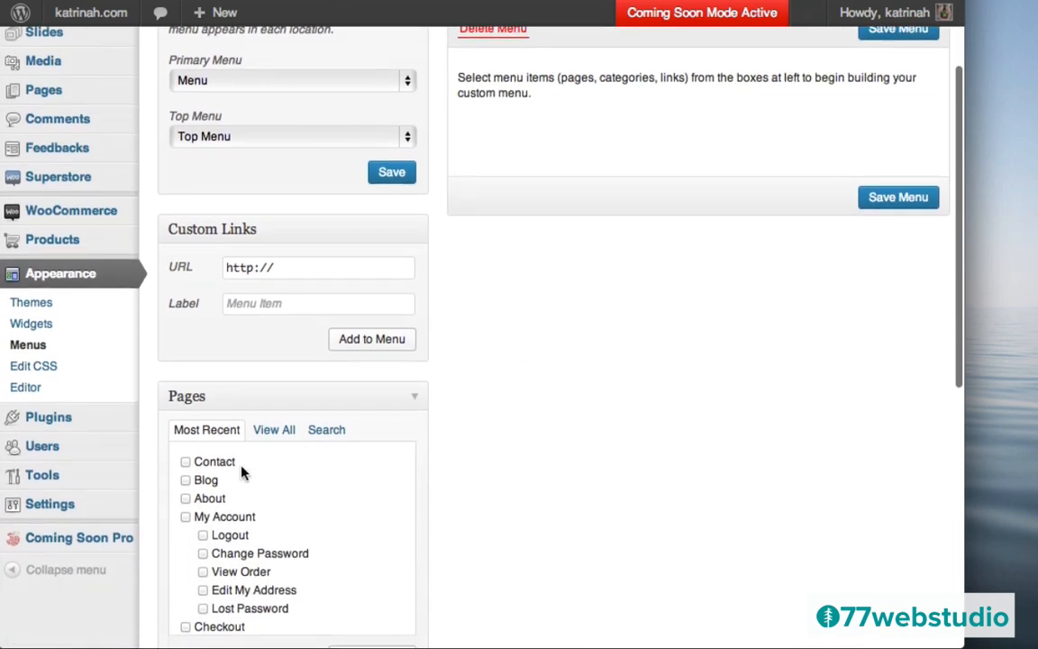
click(187, 462)
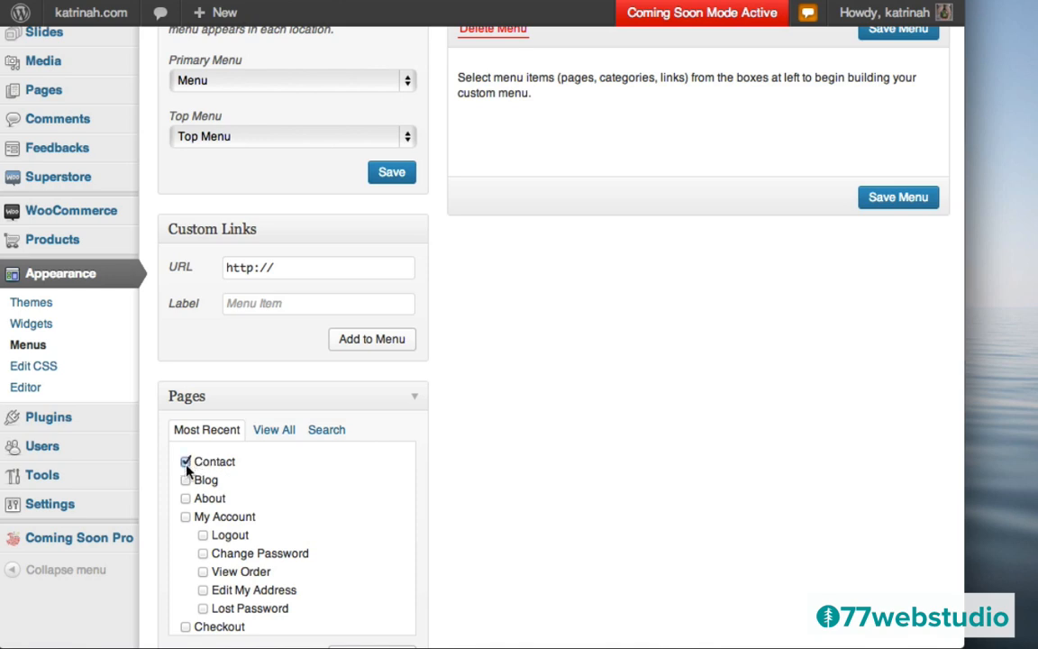
click(186, 481)
click(185, 498)
scroll(612, 460, down, 3)
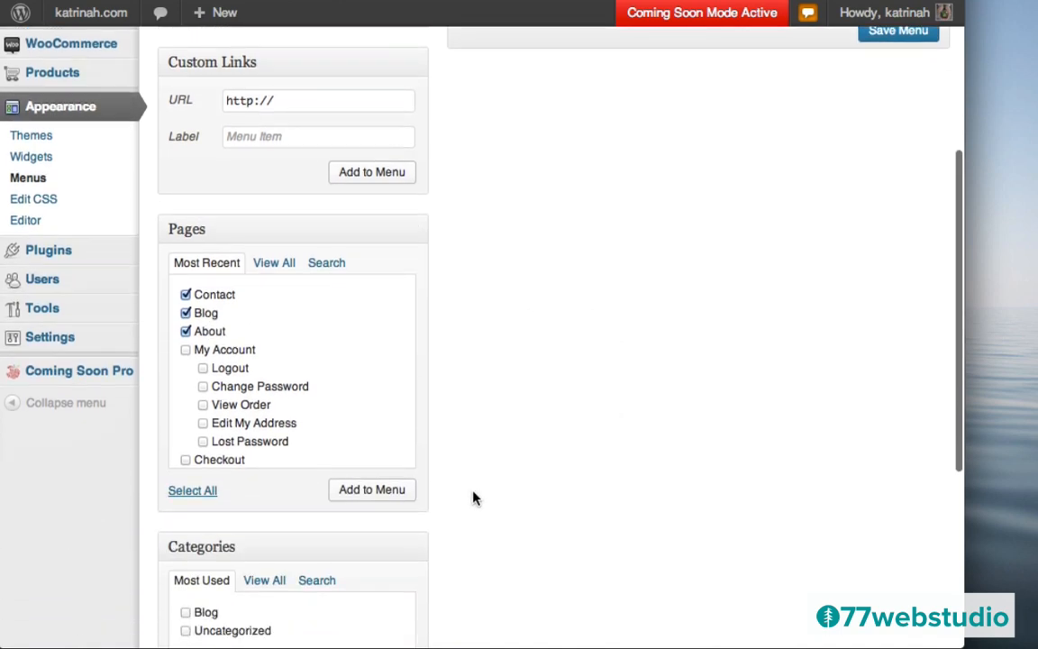
click(368, 492)
- Reorder the Top Menu items to About, Blog, Contact and save the menu
scroll(667, 245, up, 6)
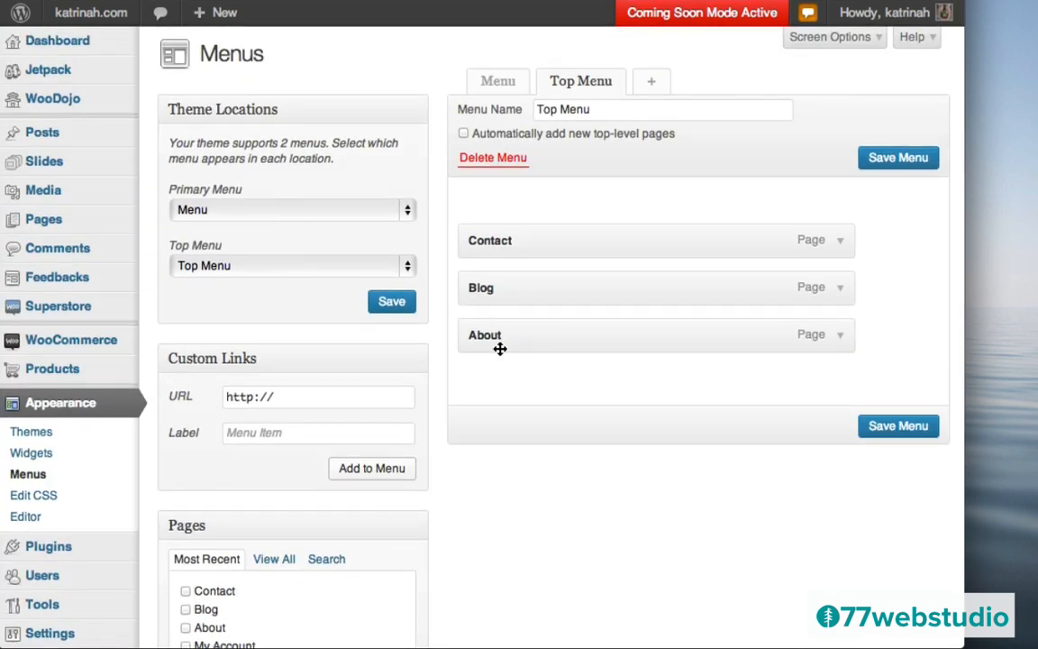
drag(498, 331, 486, 236)
drag(486, 335, 487, 286)
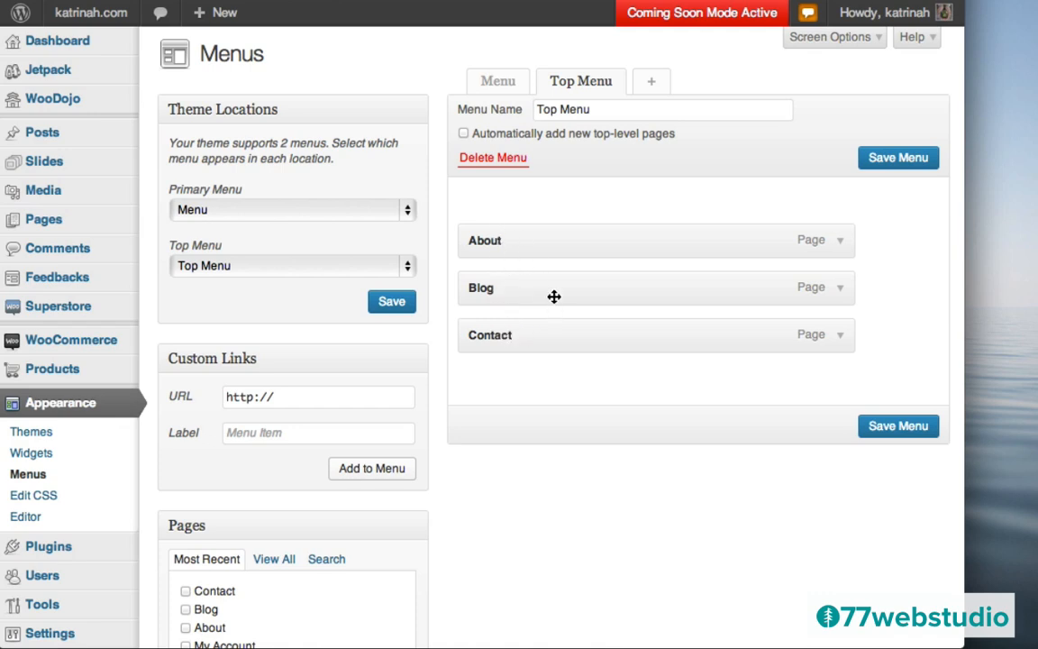
click(891, 427)
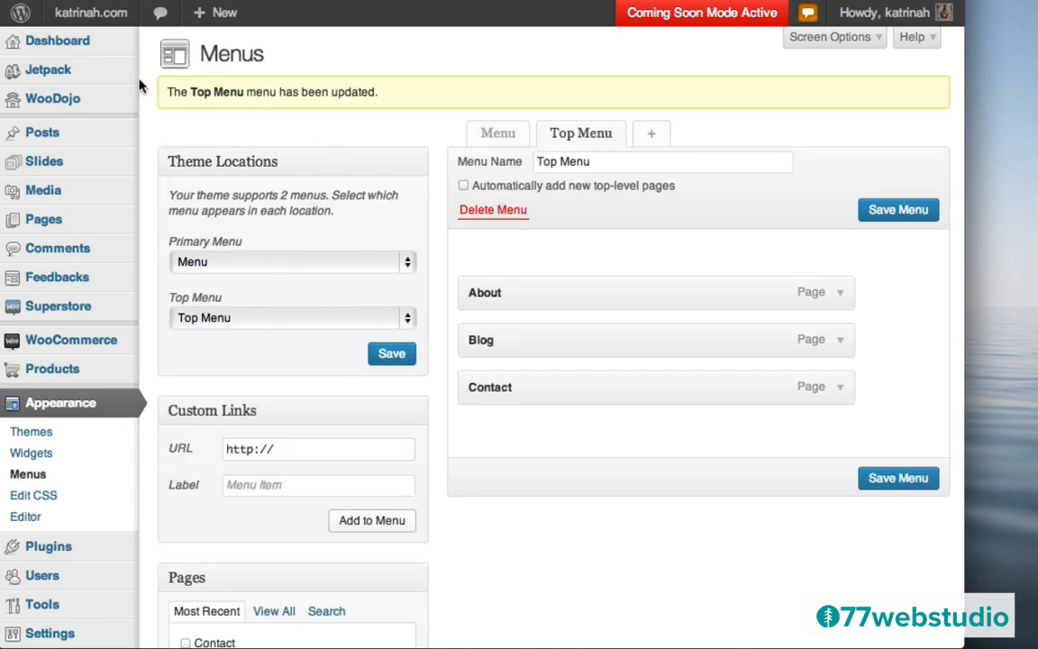
- Visit the live katrinah.com site and scroll through the homepage post listing and sidebar widgets
mouse_move(79, 16)
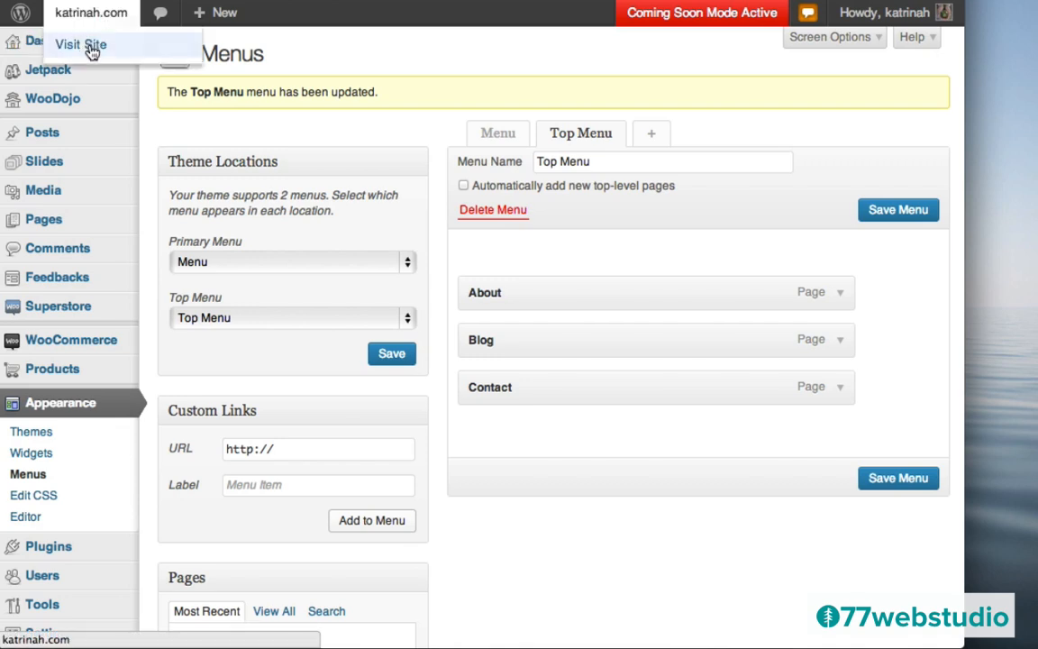
click(91, 48)
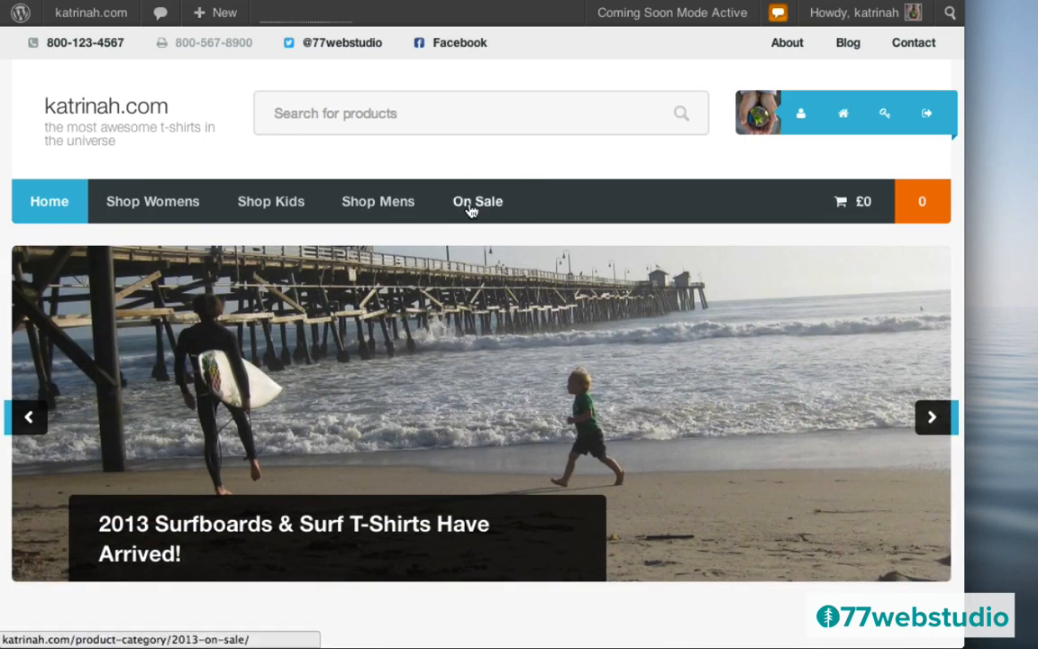
scroll(498, 315, down, 7)
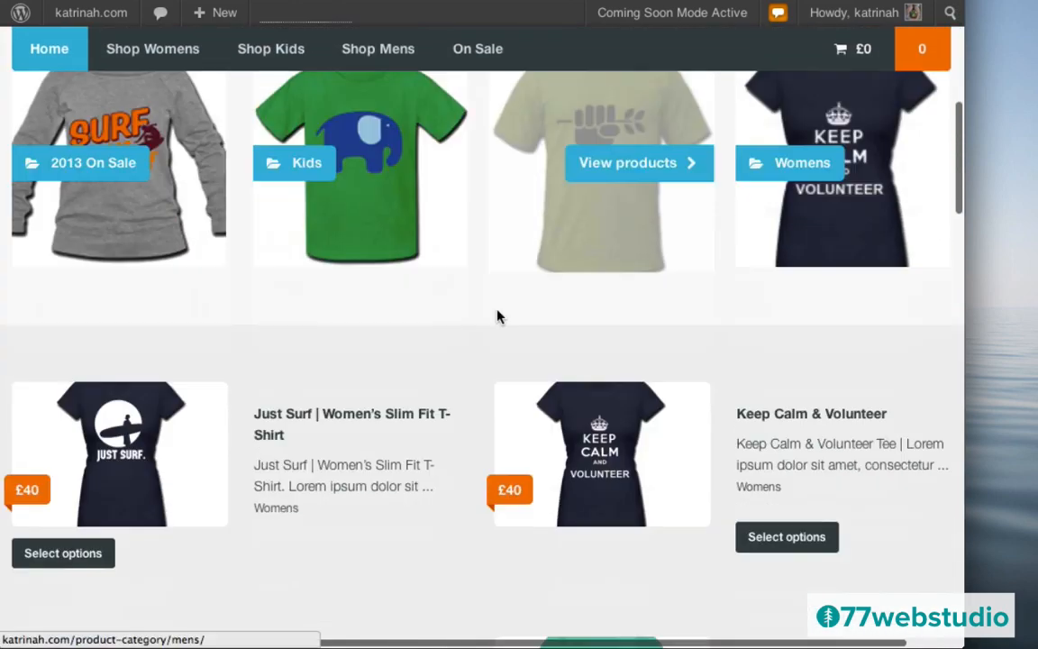
scroll(499, 316, down, 12)
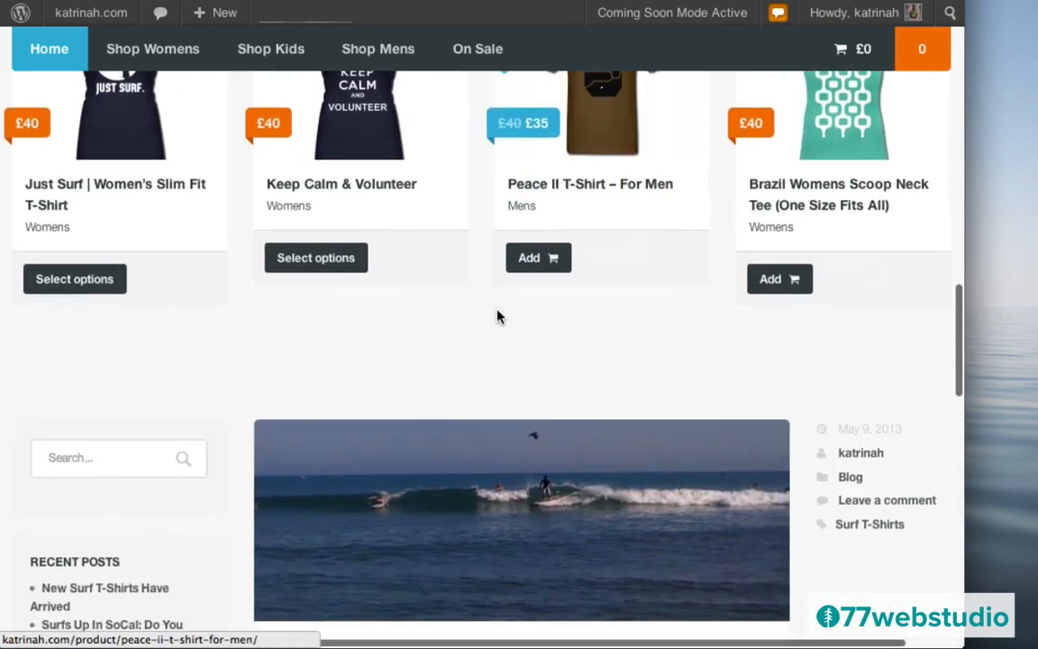
scroll(498, 316, down, 5)
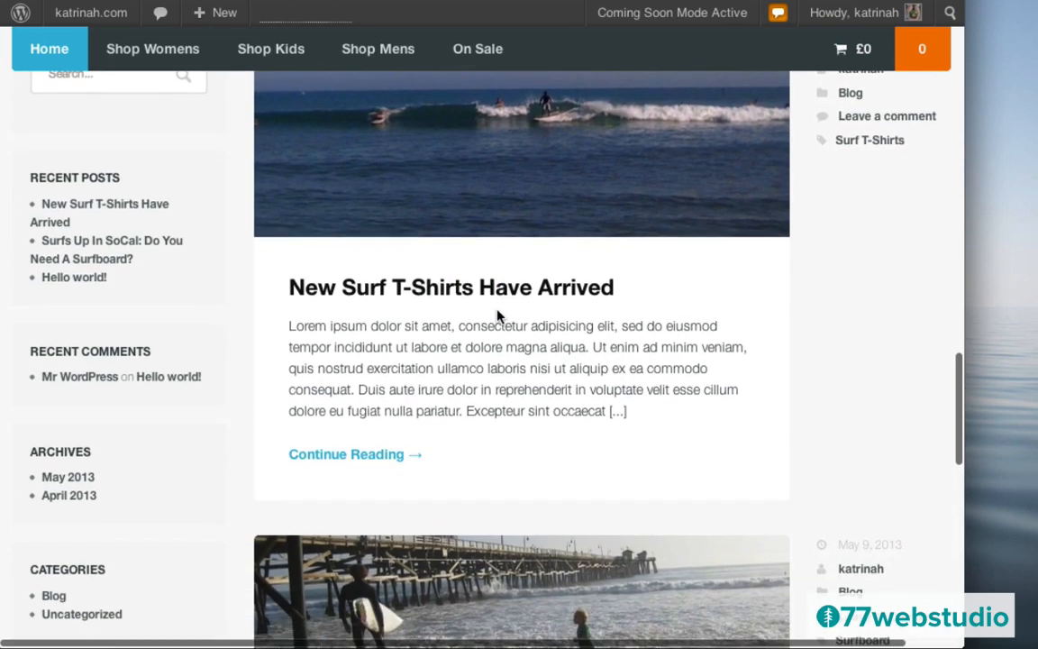
scroll(501, 315, down, 1)
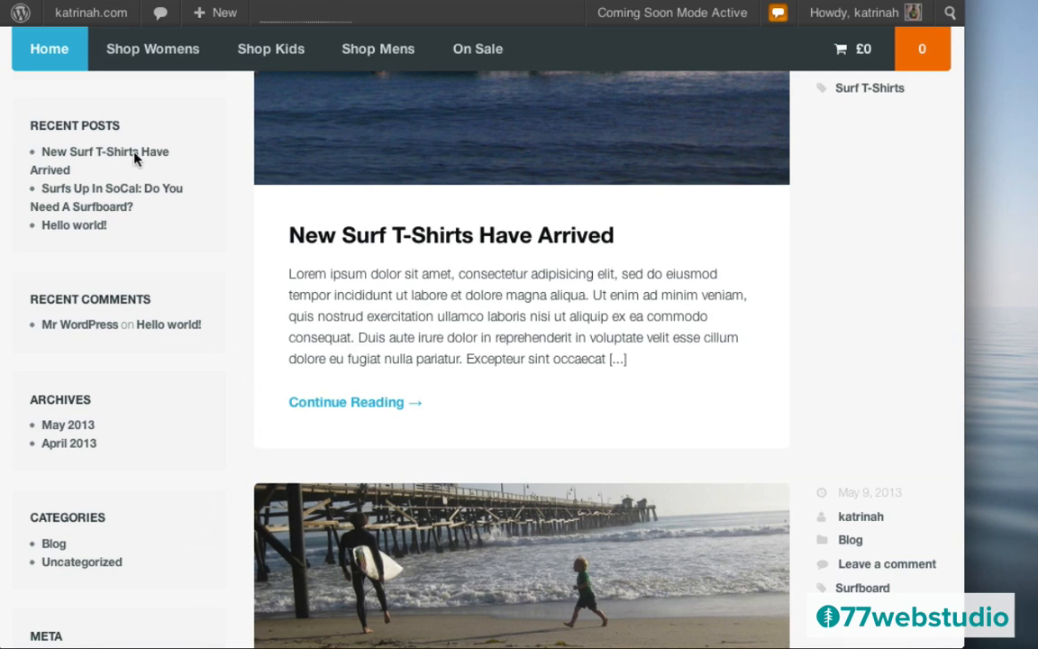
mouse_move(67, 12)
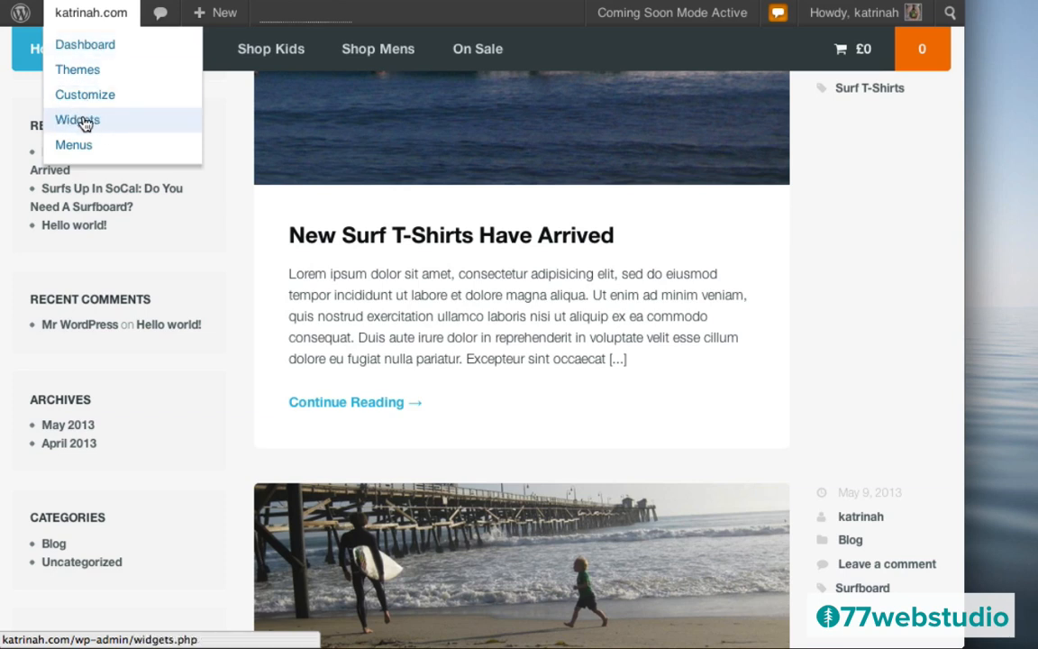
- Return to the Dashboard and go to the Widgets page under Appearance
click(80, 45)
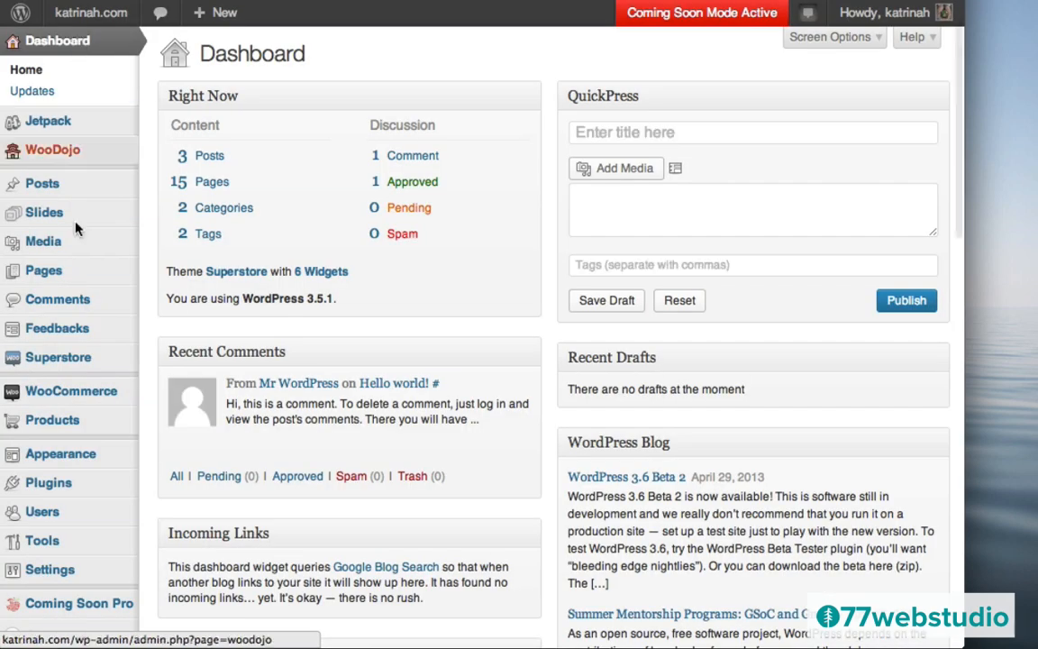
mouse_move(56, 457)
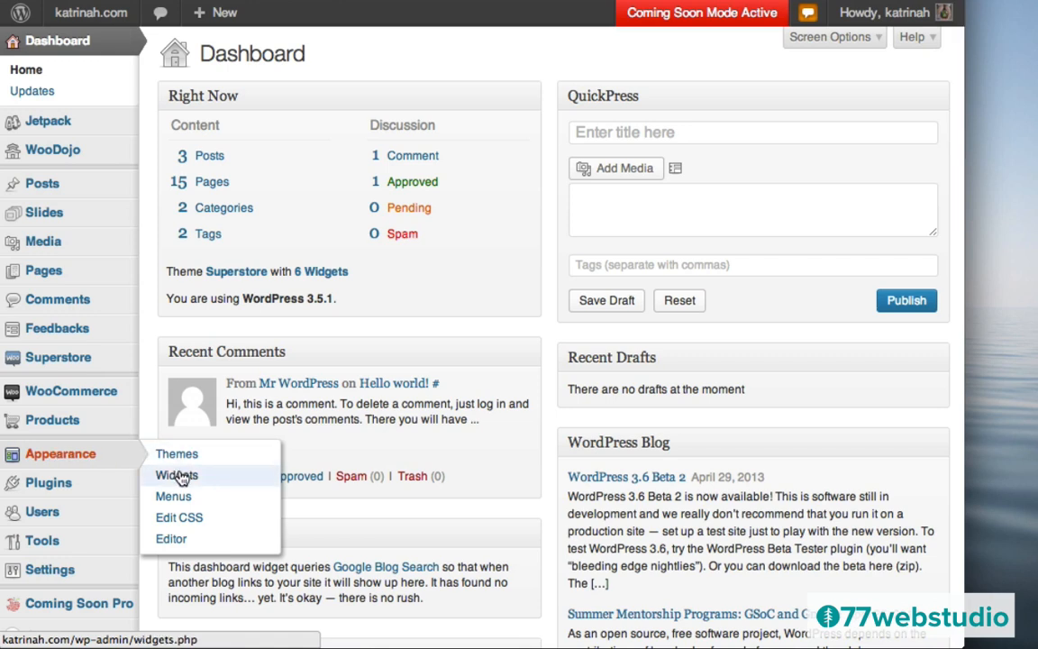
click(180, 477)
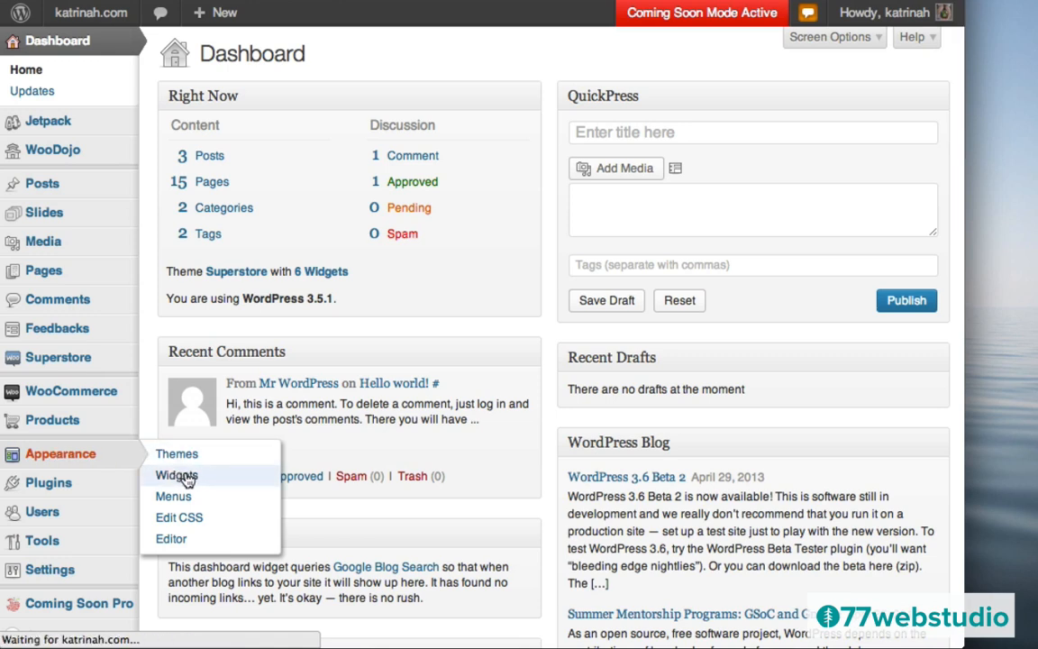
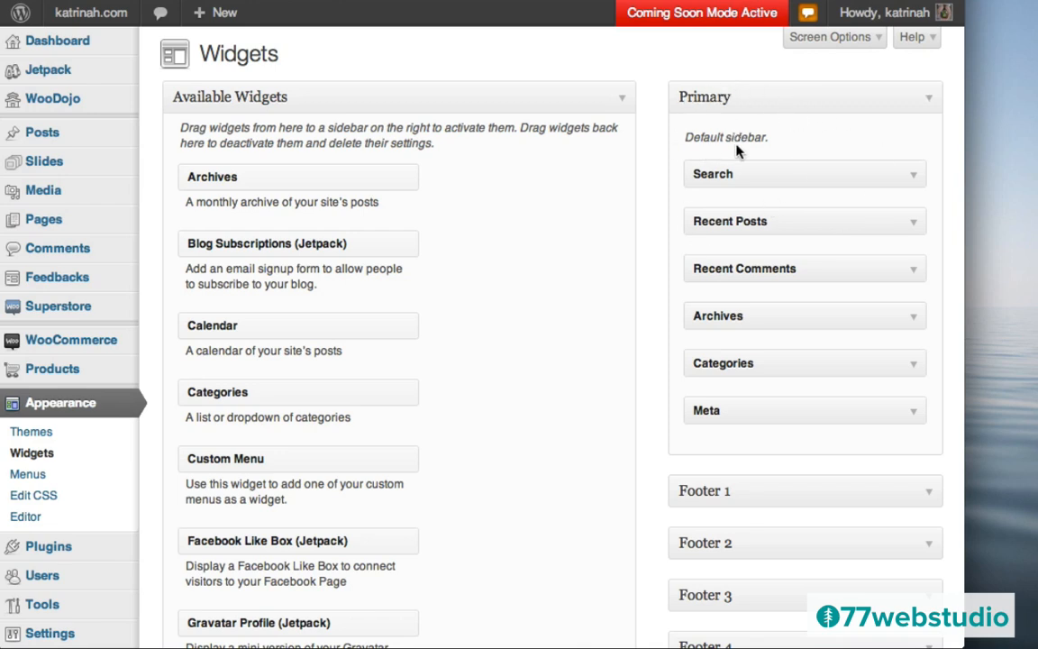
- Expand the Homepage widget area to read its description, then return to the top of Widgets
scroll(748, 279, down, 5)
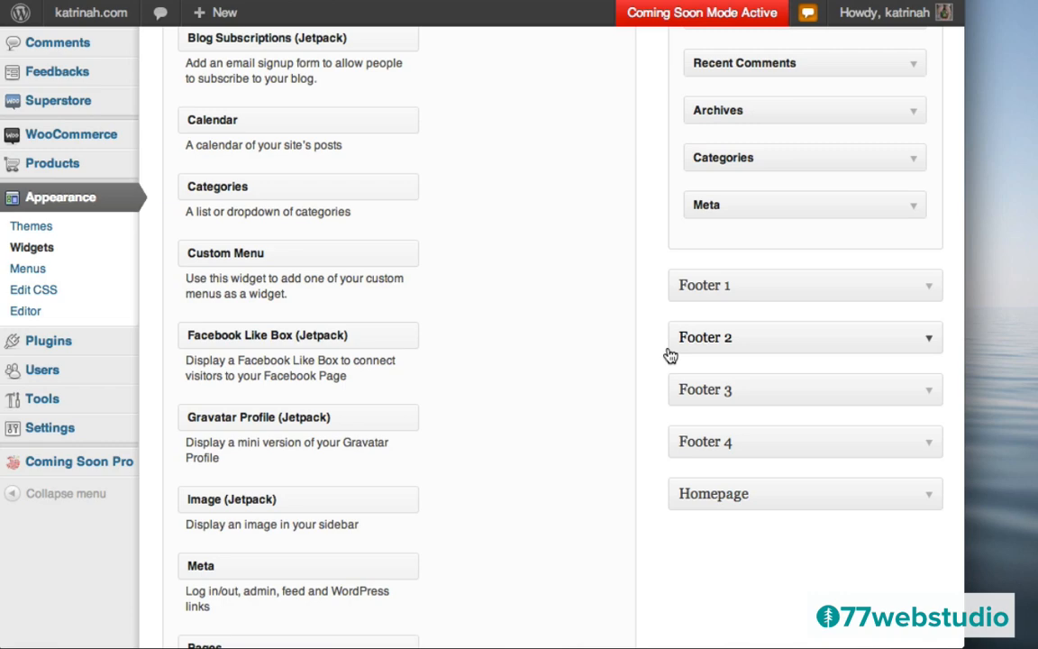
scroll(584, 269, up, 5)
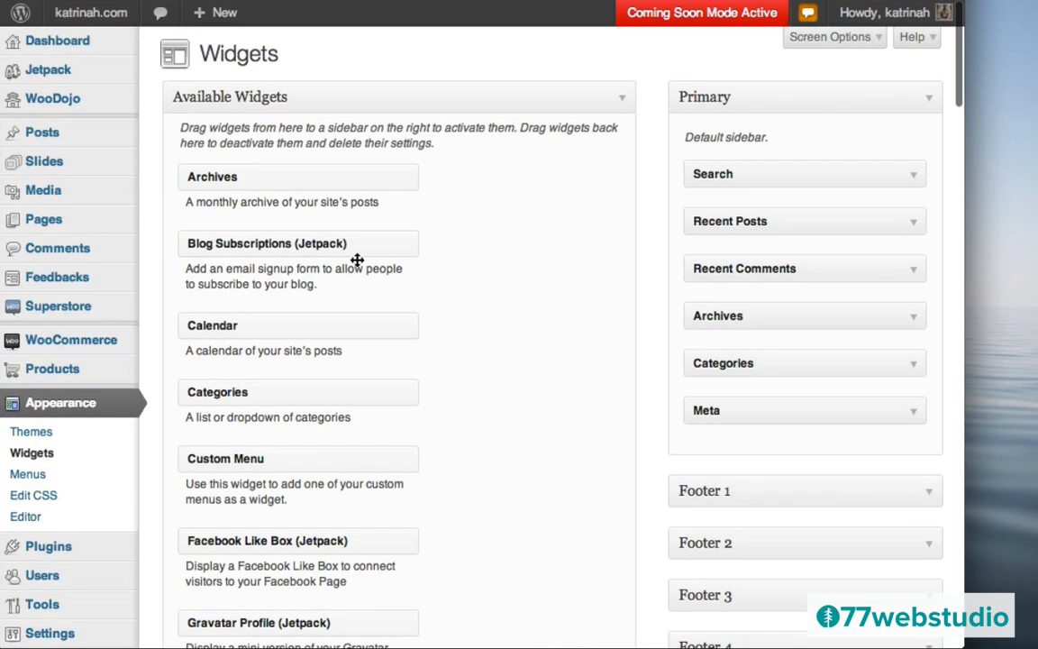
mouse_move(18, 309)
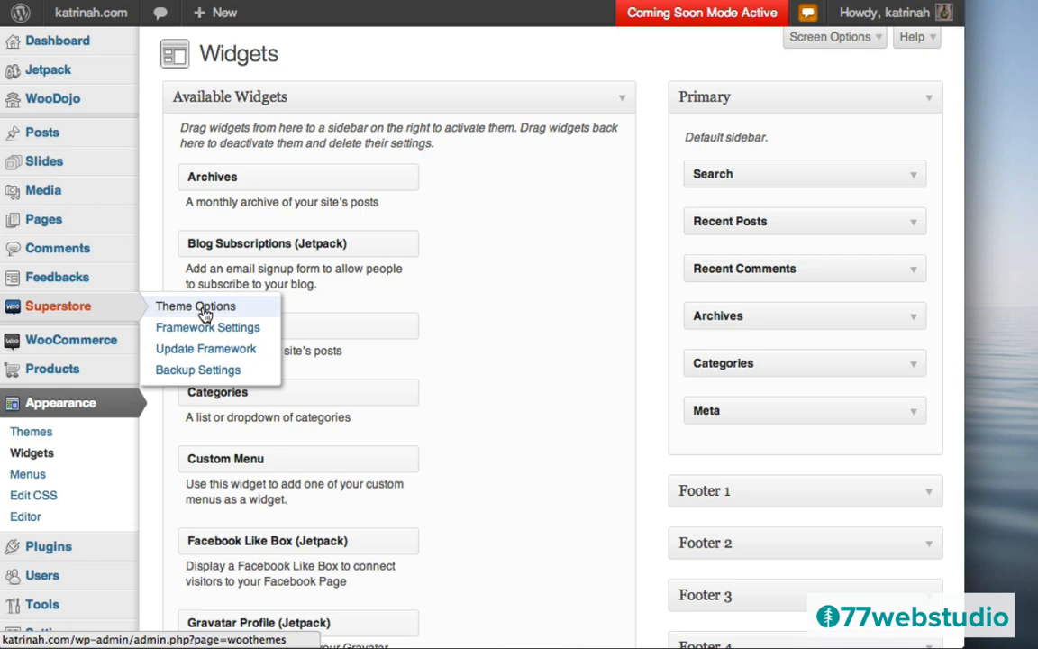
scroll(636, 406, down, 5)
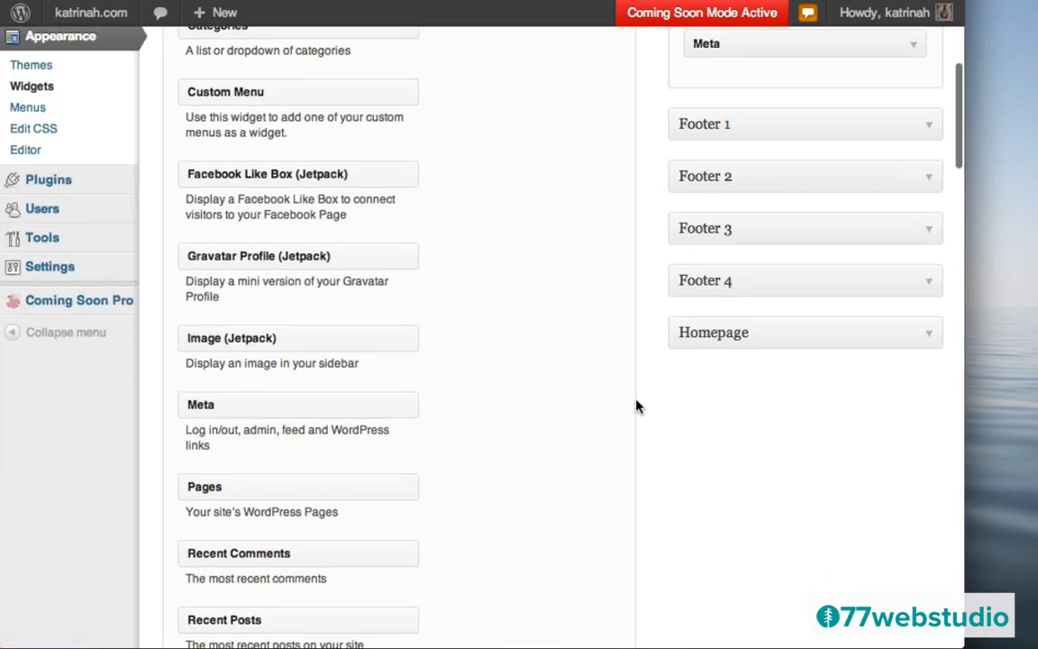
click(924, 342)
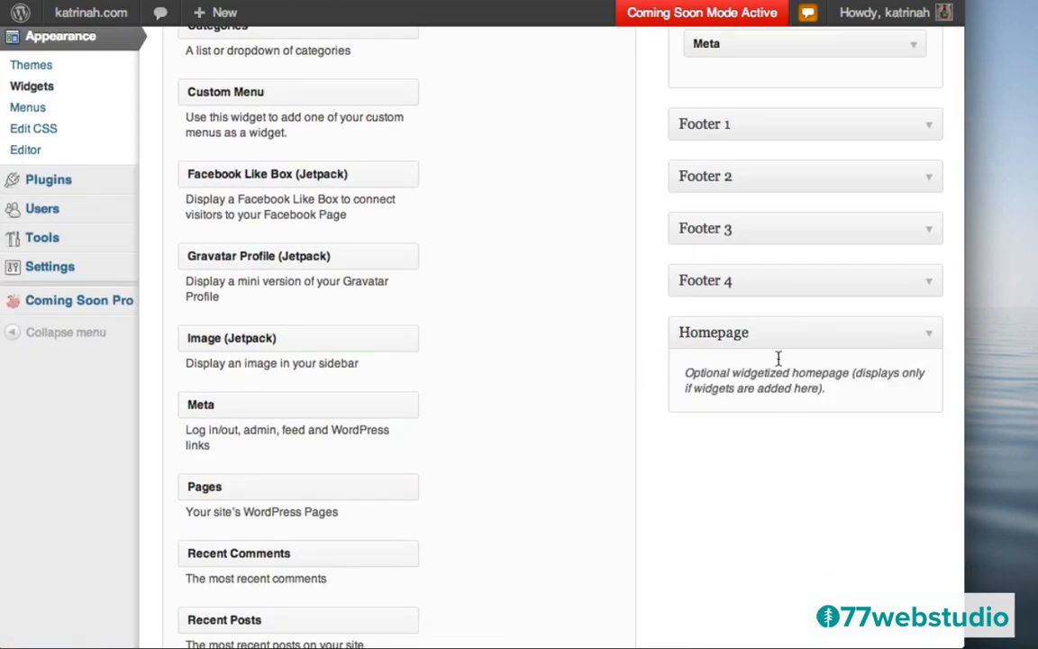
scroll(755, 333, up, 5)
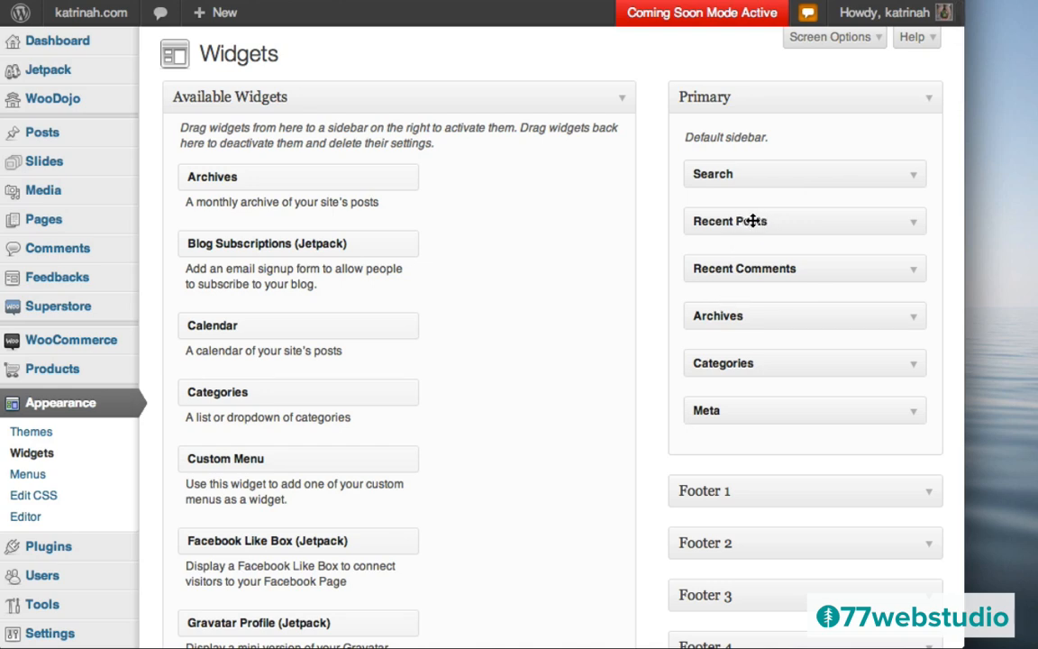
- Drag Recent Posts, Recent Comments, Archives, Categories, Meta and Search out of the Primary sidebar
drag(752, 221, 330, 234)
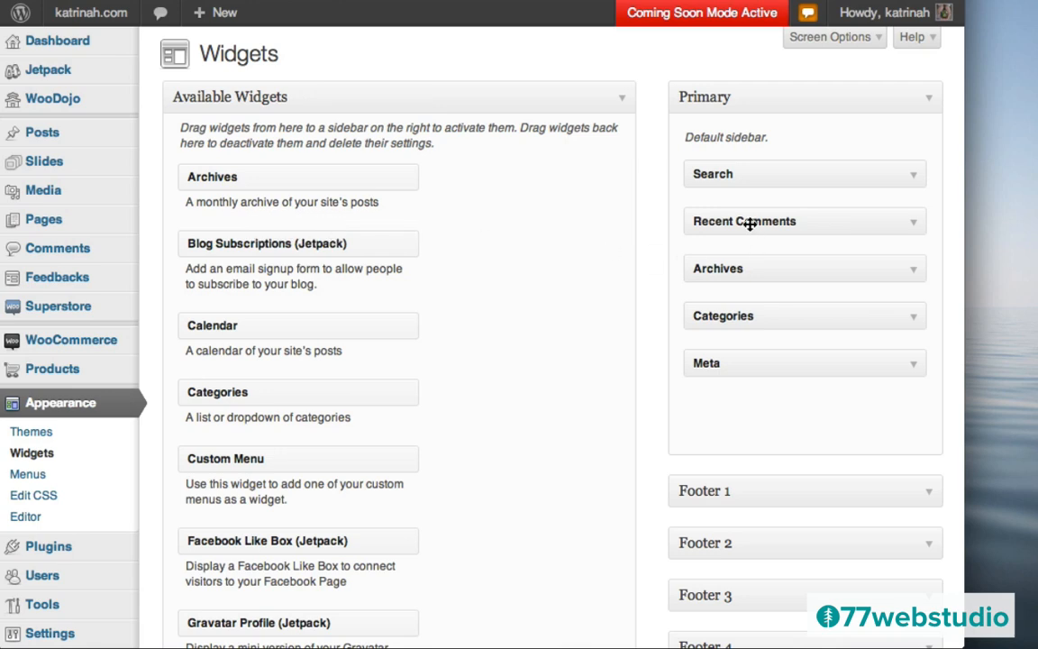
drag(746, 220, 419, 221)
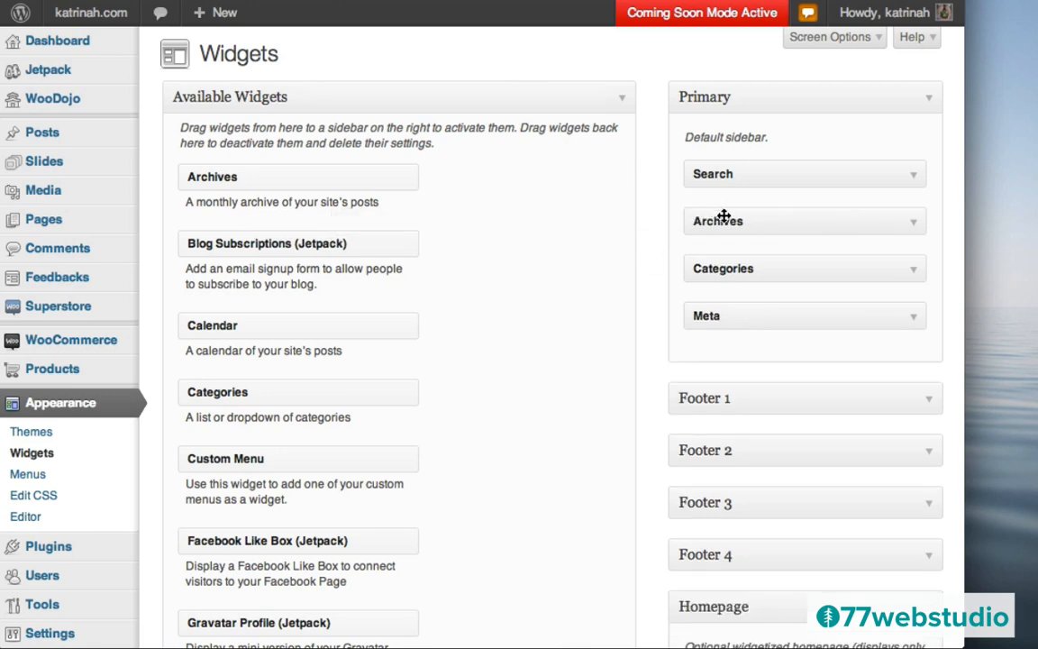
drag(719, 220, 439, 219)
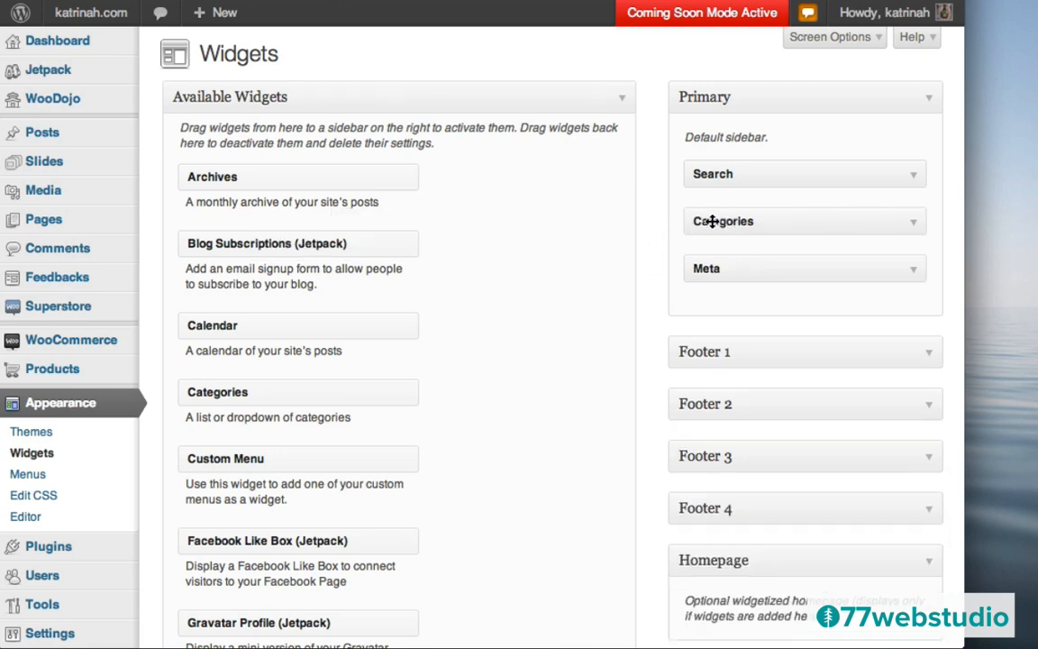
drag(711, 220, 379, 220)
drag(755, 225, 290, 236)
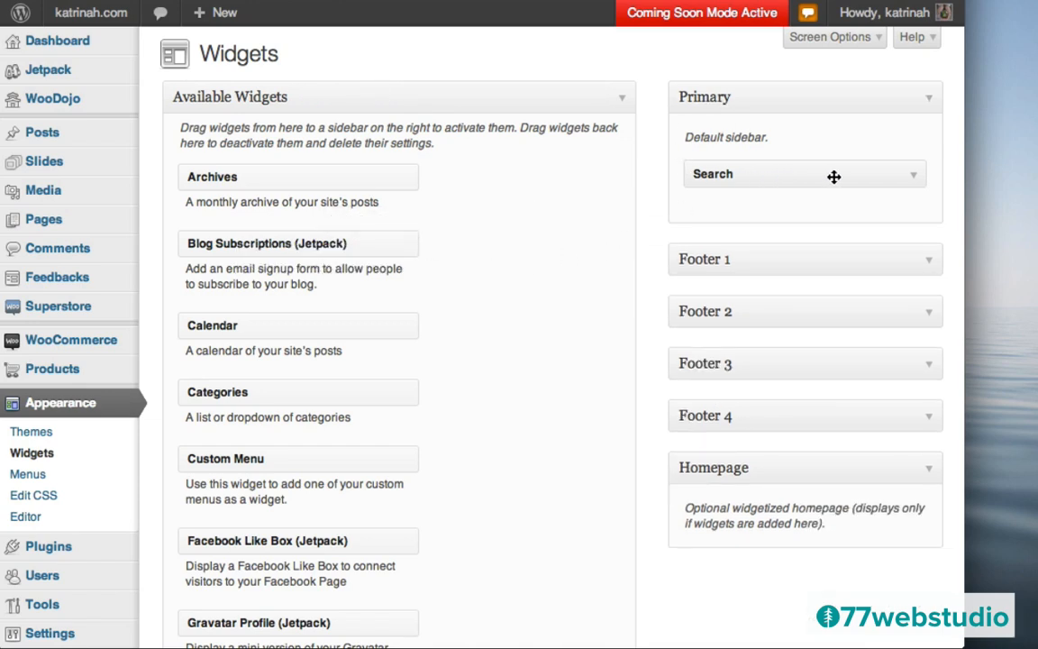
click(897, 178)
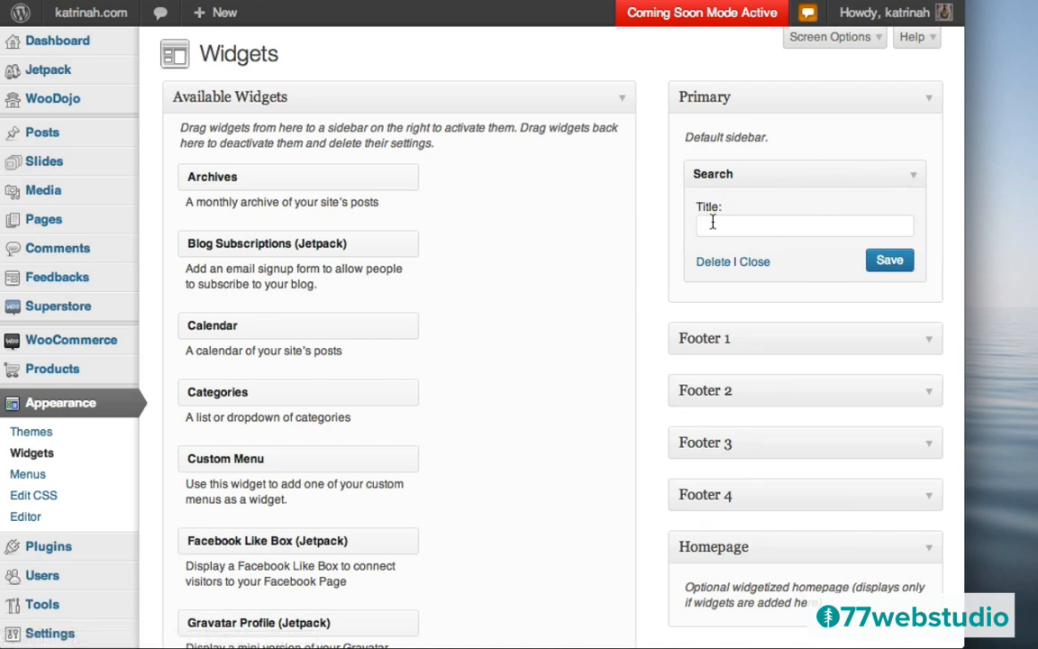
click(908, 184)
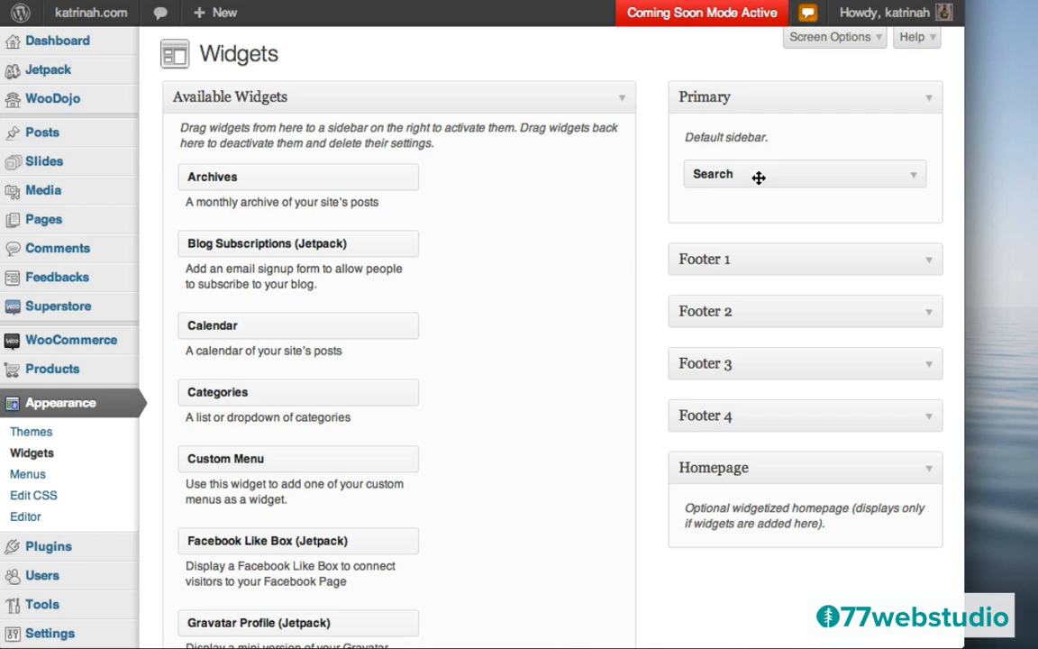
drag(766, 177, 339, 203)
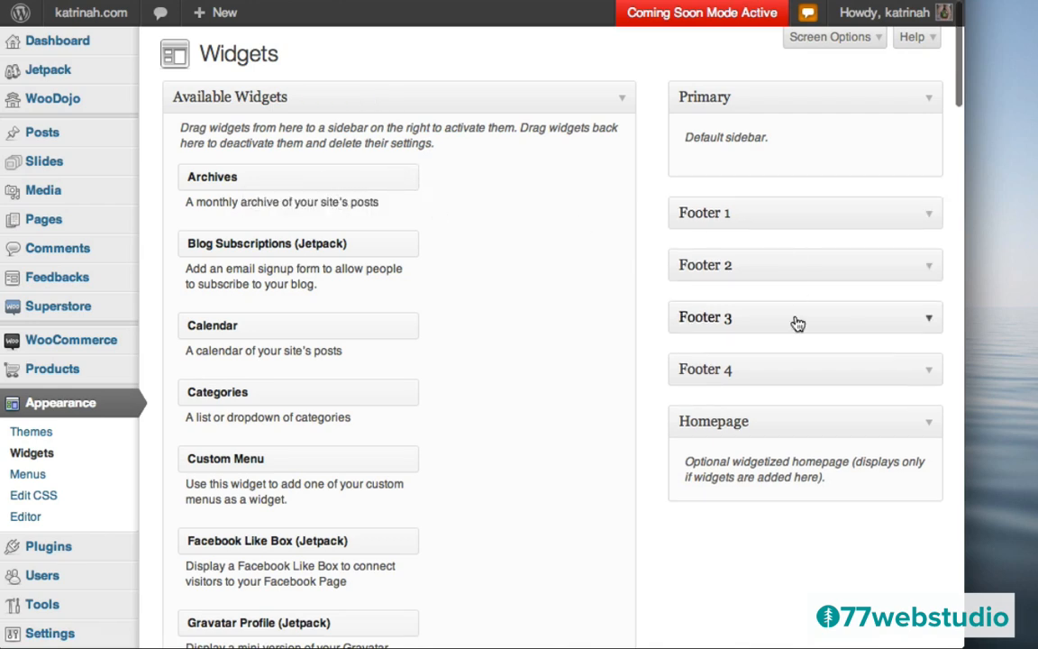
- Drop WooCommerce Product Search into the Primary sidebar and save it titled 'Search for Products'
scroll(795, 324, down, 5)
scroll(795, 322, down, 10)
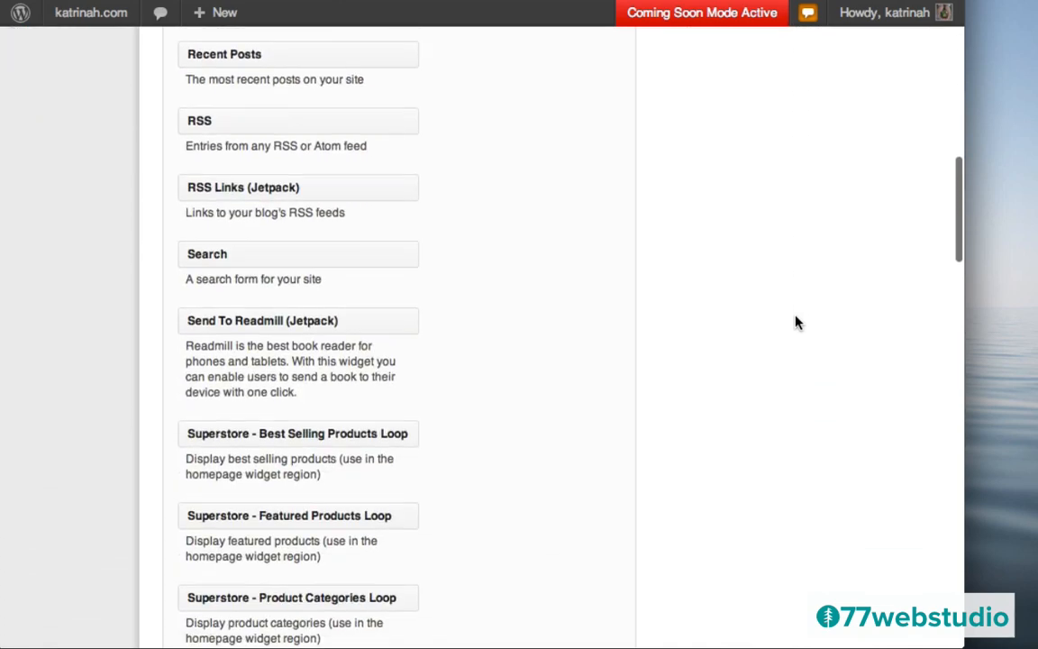
scroll(794, 322, down, 3)
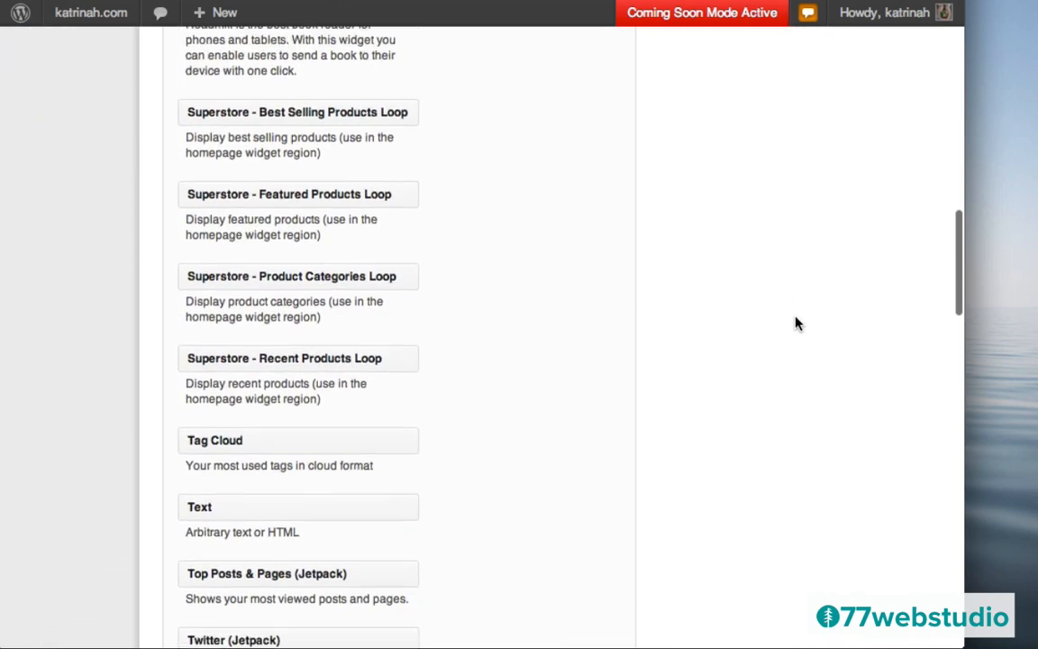
scroll(796, 323, down, 9)
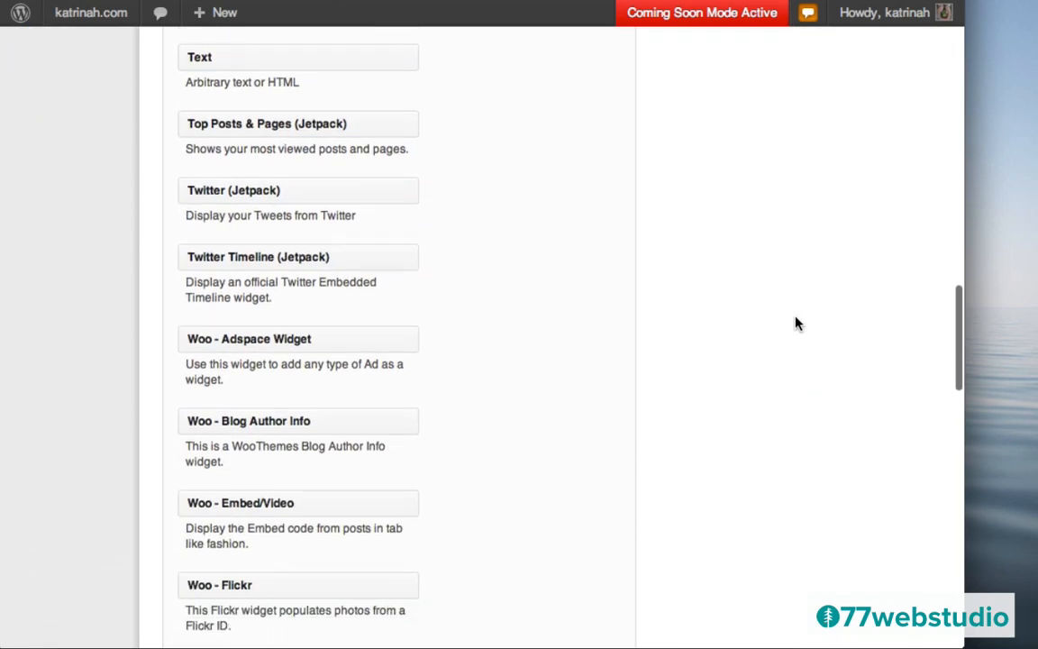
scroll(795, 323, down, 8)
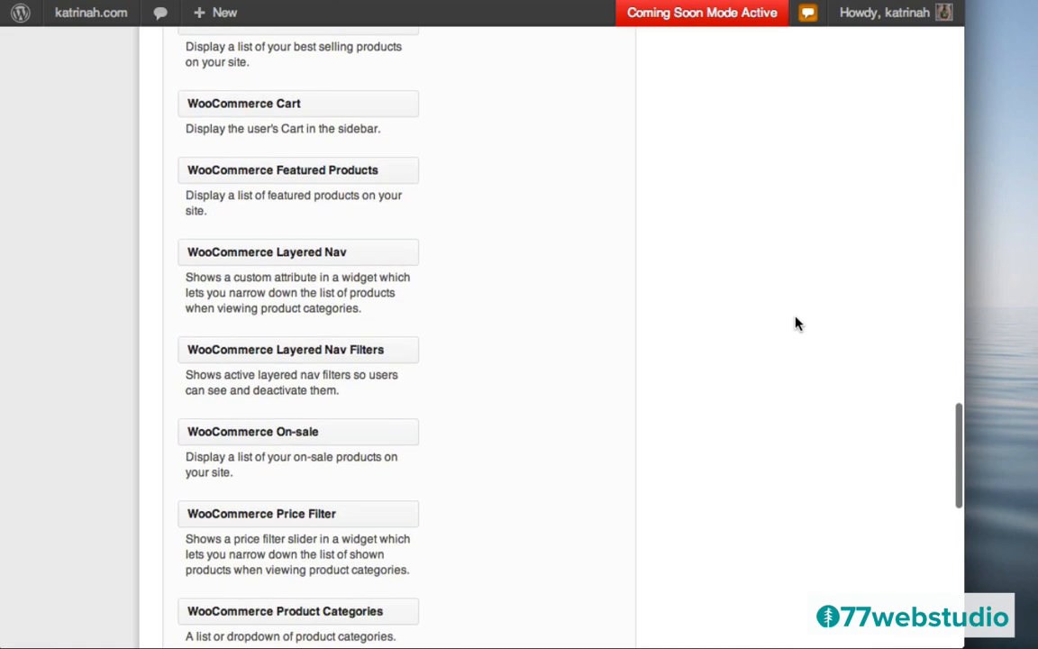
scroll(796, 323, down, 8)
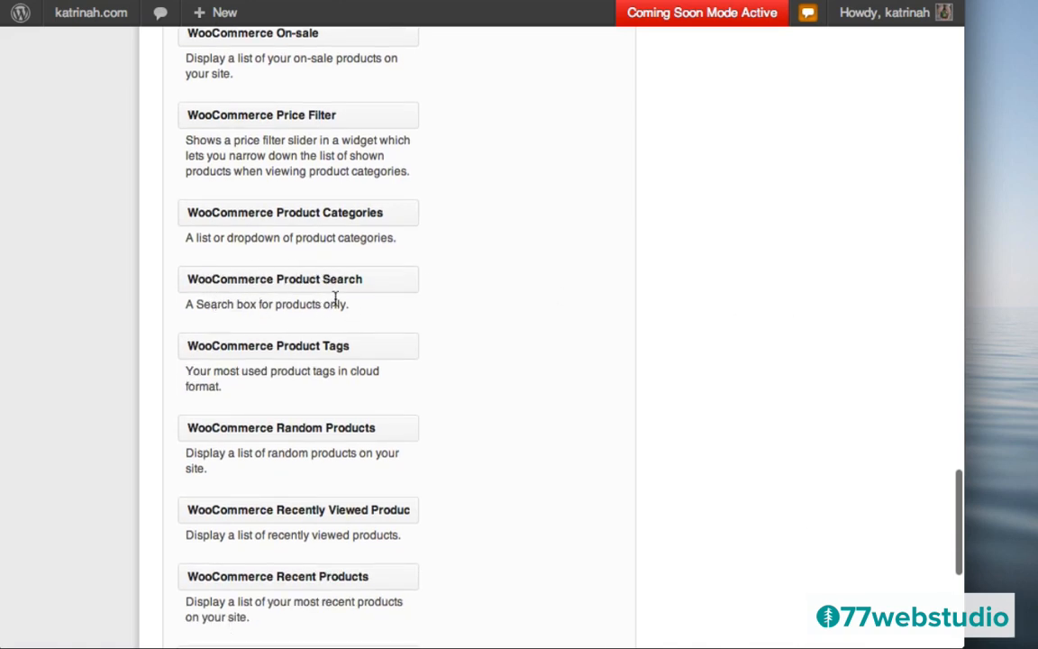
drag(273, 280, 785, 165)
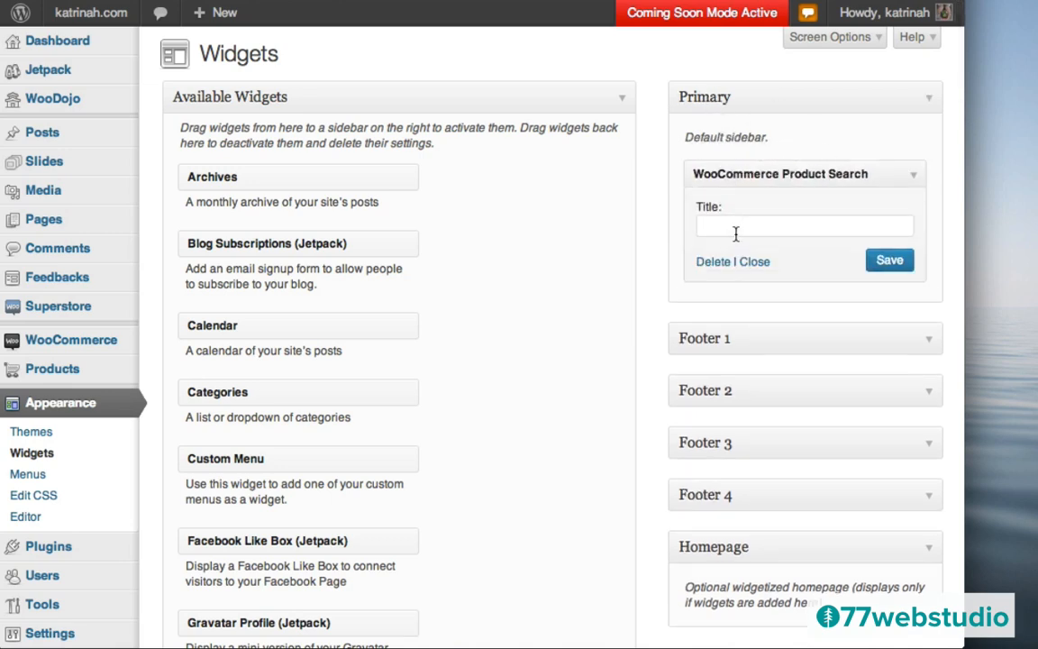
click(734, 227)
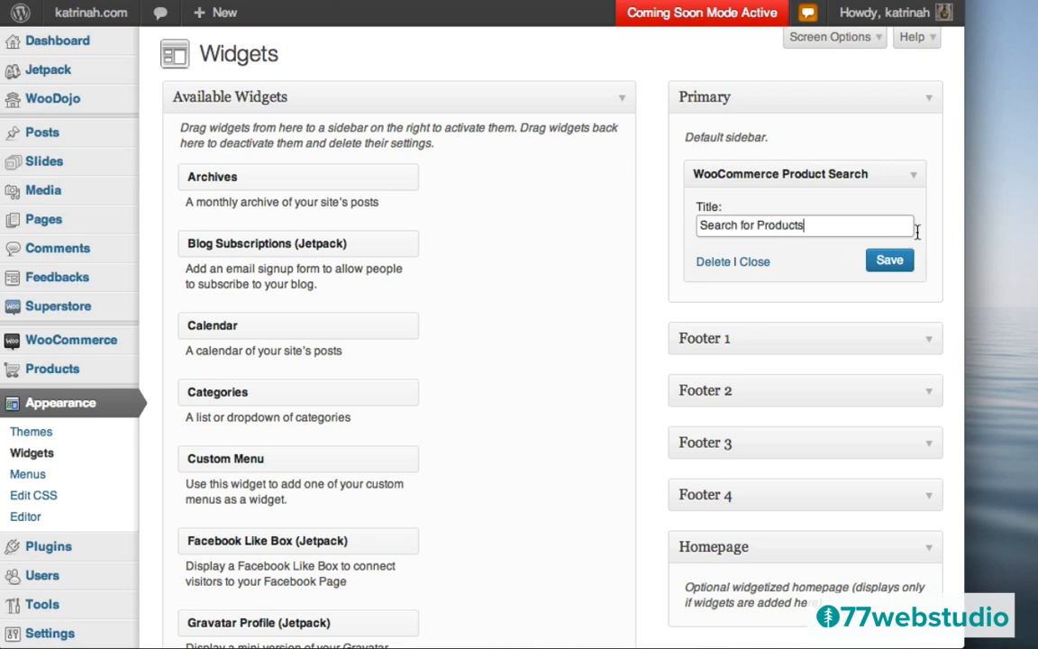
click(874, 267)
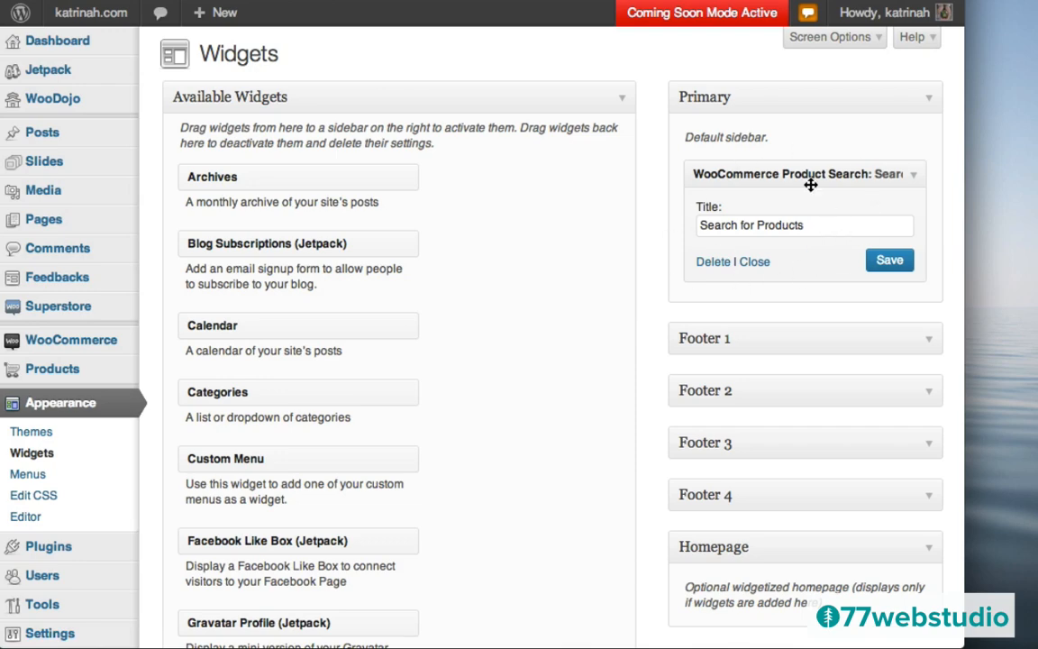
- Place the WooCommerce Cart widget below Search for Products and save it titled 'Cart'
scroll(623, 436, down, 6)
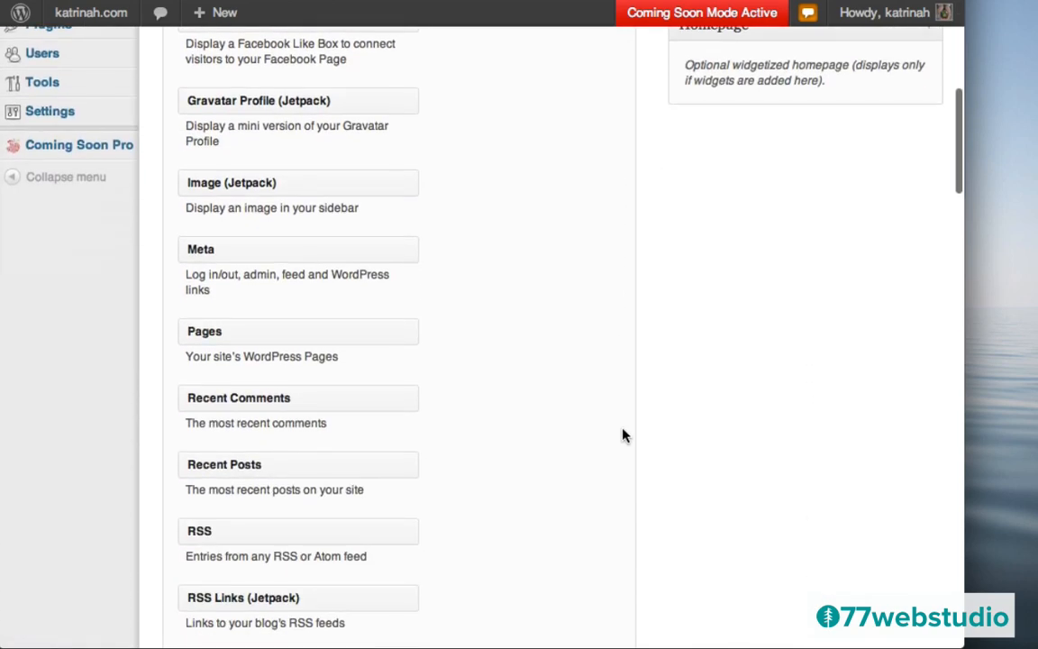
scroll(623, 435, down, 1)
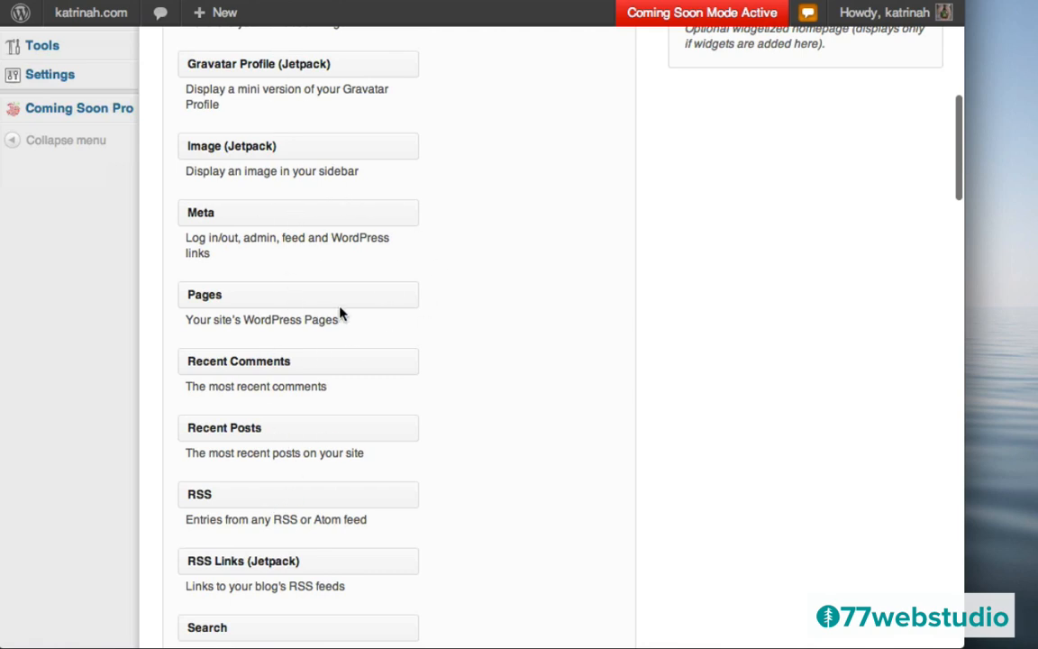
scroll(507, 389, down, 5)
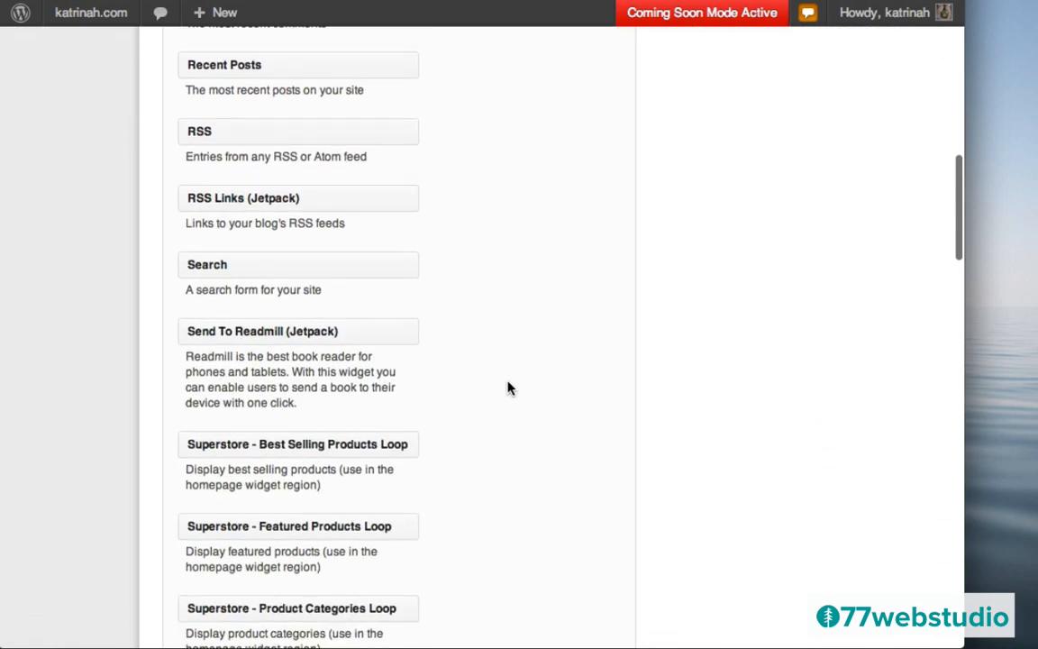
scroll(508, 388, down, 6)
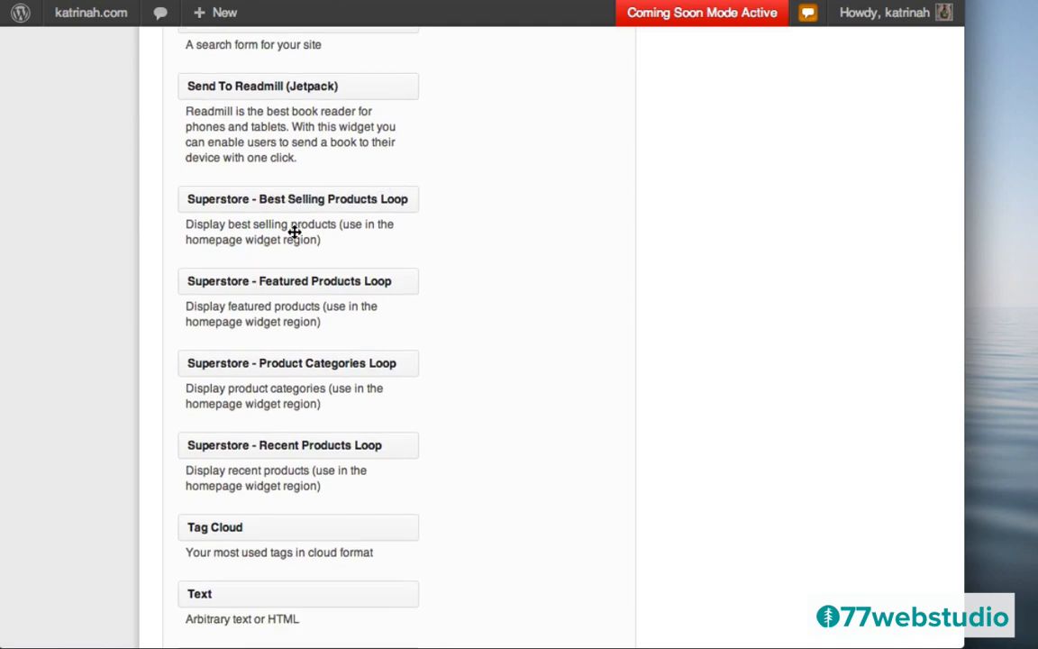
scroll(359, 401, down, 3)
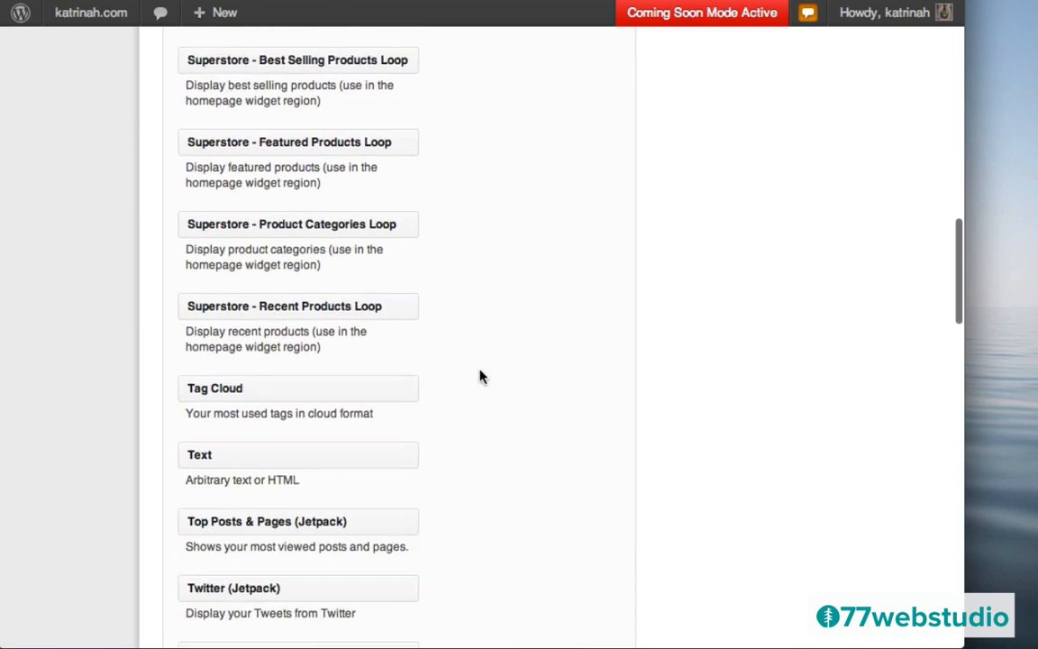
scroll(480, 377, down, 12)
scroll(480, 377, down, 8)
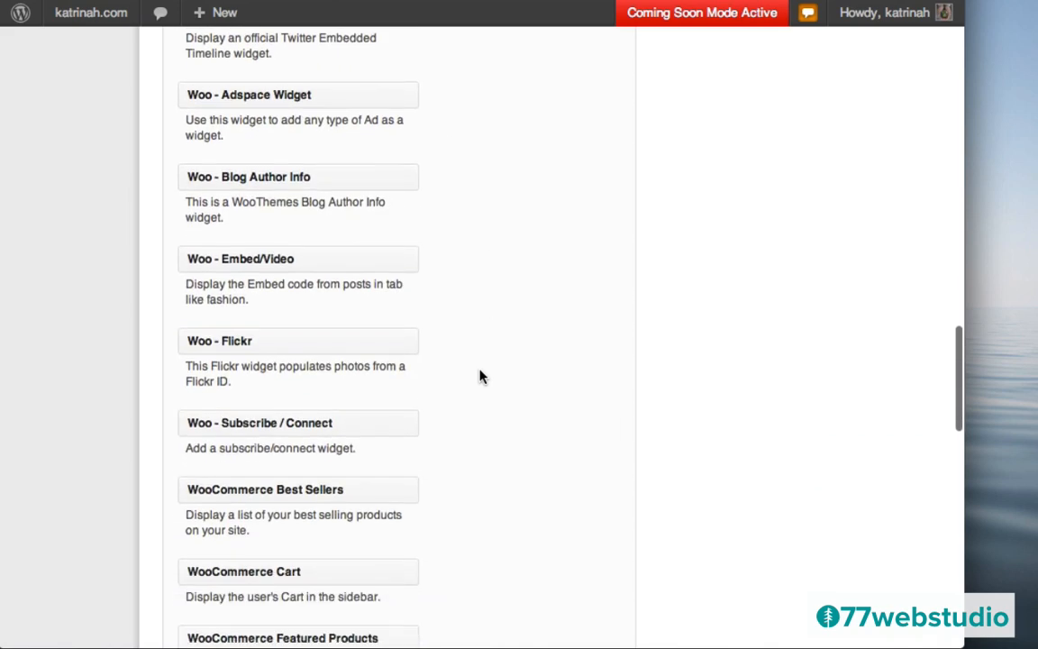
scroll(480, 377, down, 1)
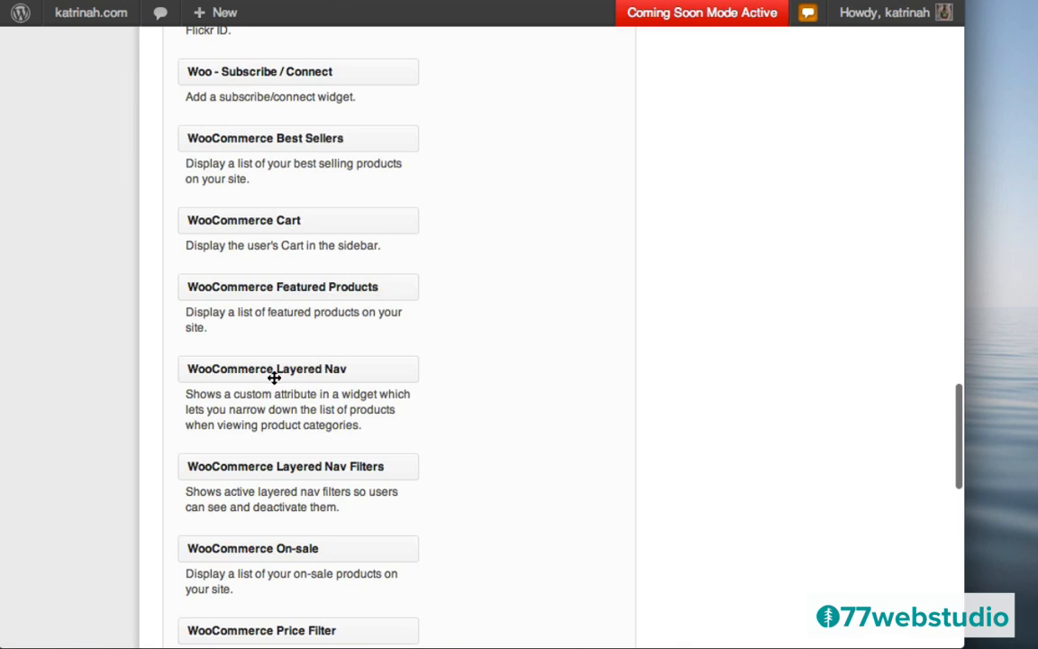
scroll(519, 382, down, 3)
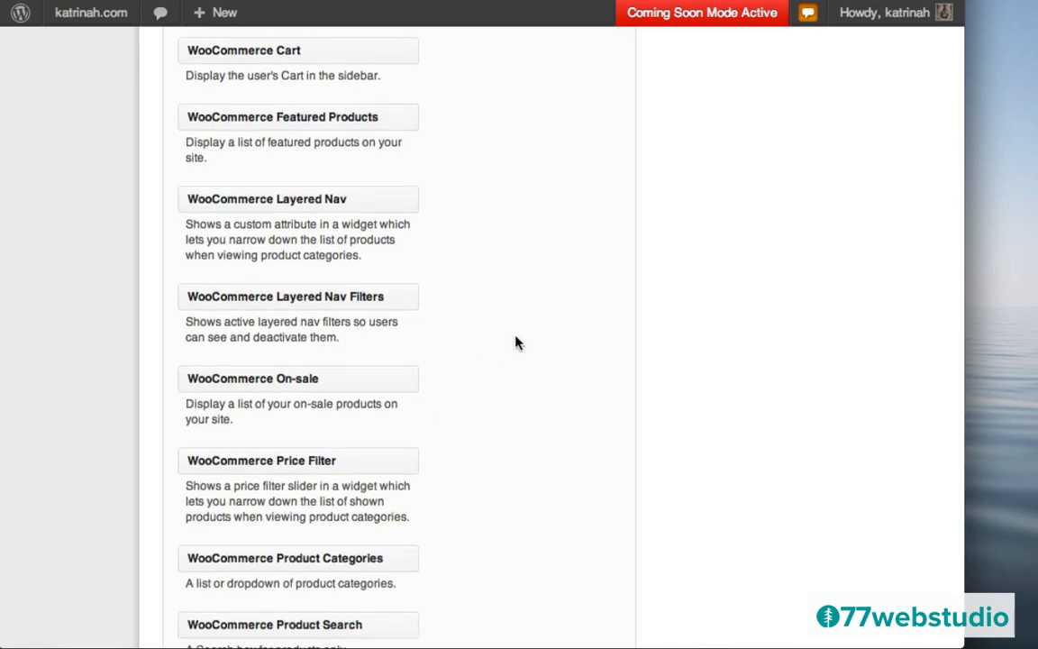
scroll(517, 342, up, 4)
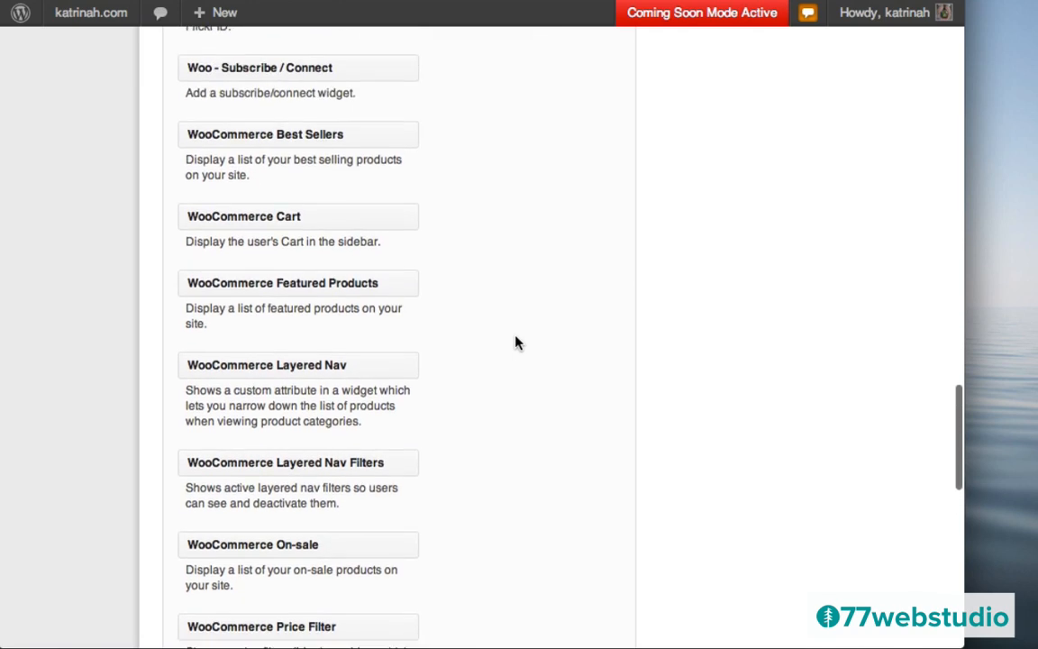
scroll(518, 342, up, 1)
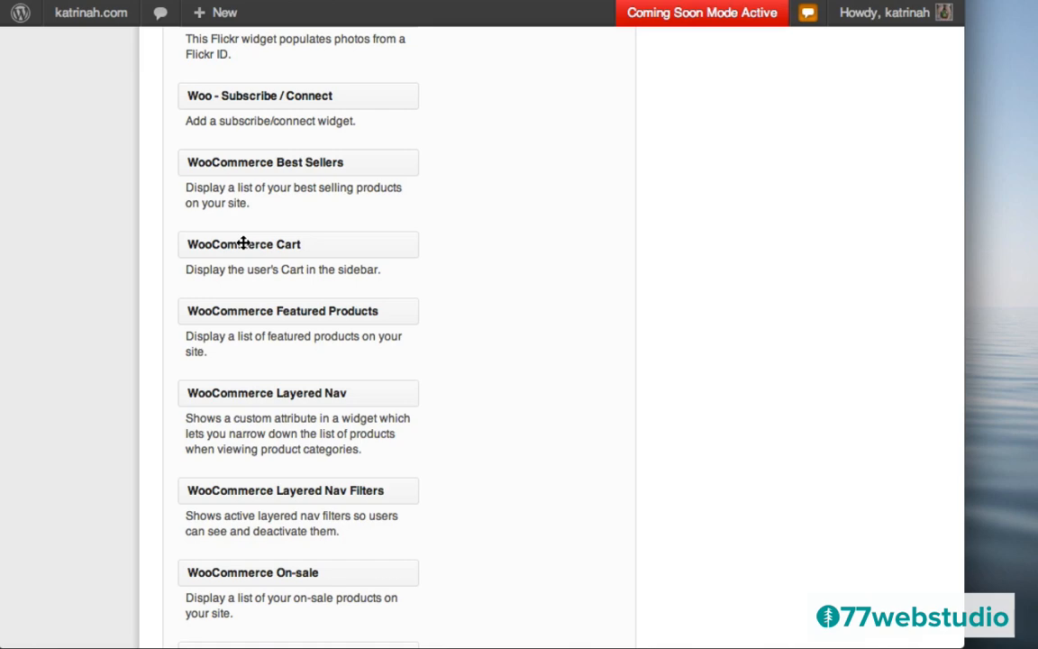
drag(243, 244, 758, 280)
click(761, 351)
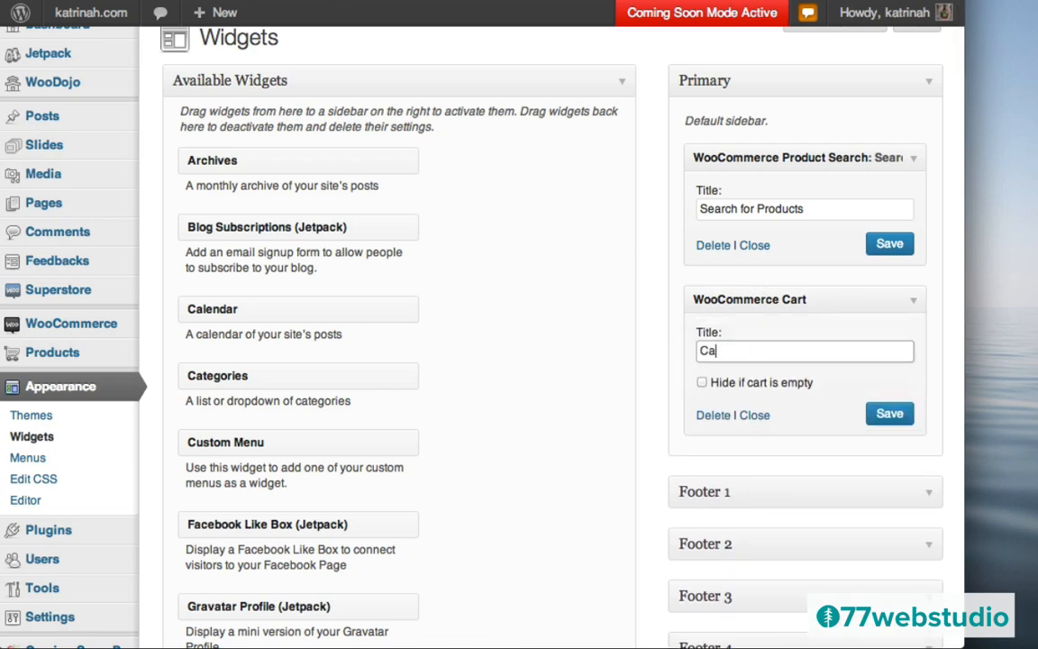
text(Cart)
click(888, 415)
- Add WooCommerce Featured Products under the Cart widget, showing 4 products, and save it
scroll(634, 472, down, 20)
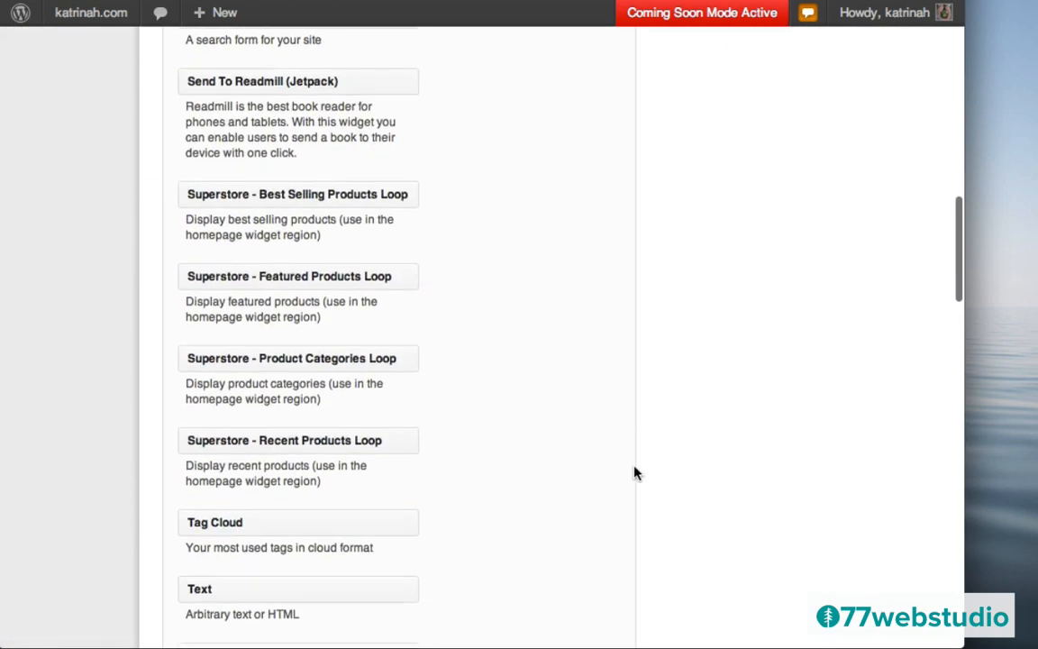
scroll(634, 472, down, 8)
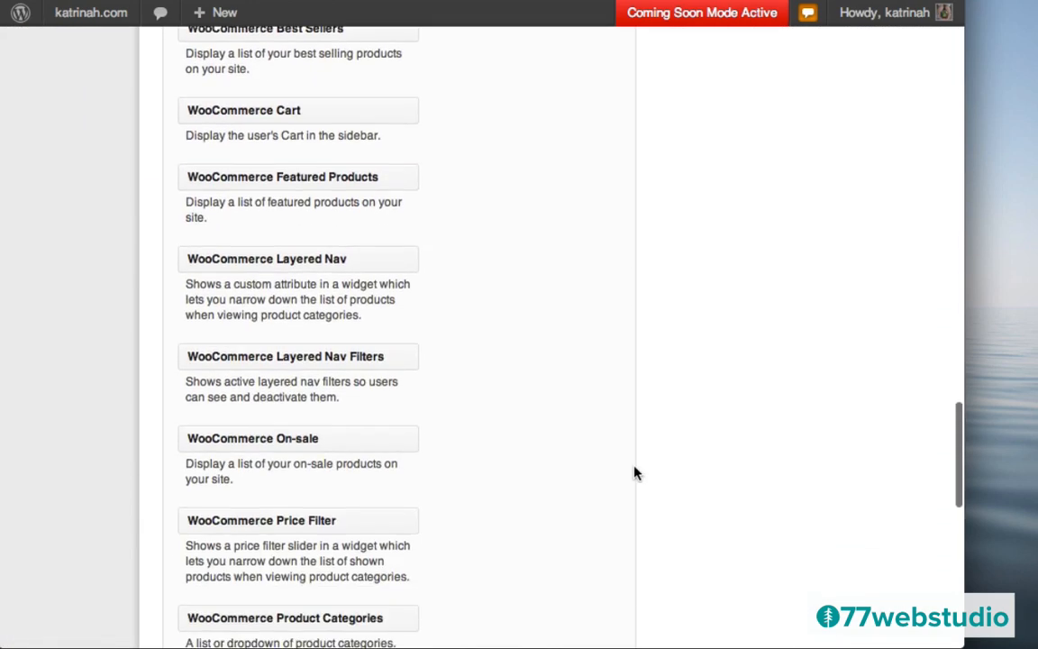
scroll(634, 465, up, 5)
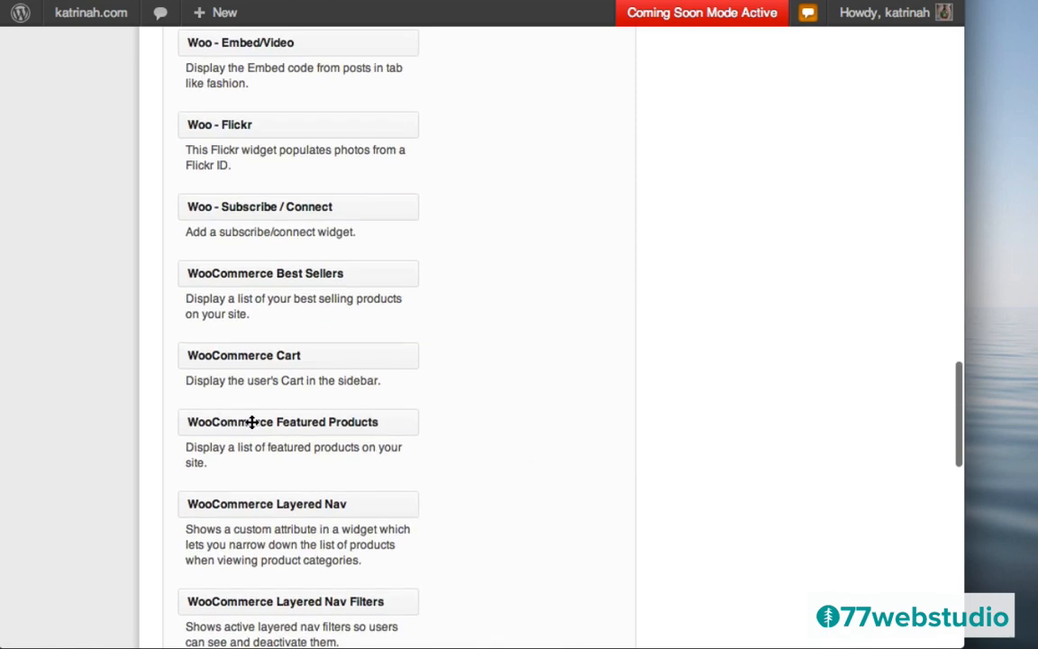
drag(252, 422, 764, 380)
click(717, 439)
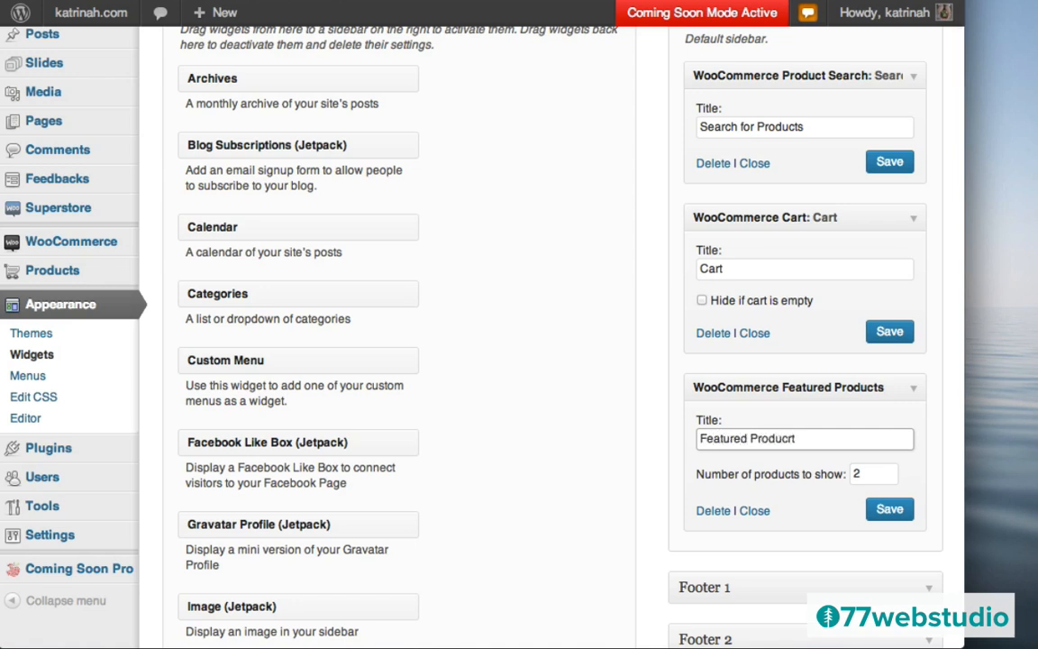
click(862, 472)
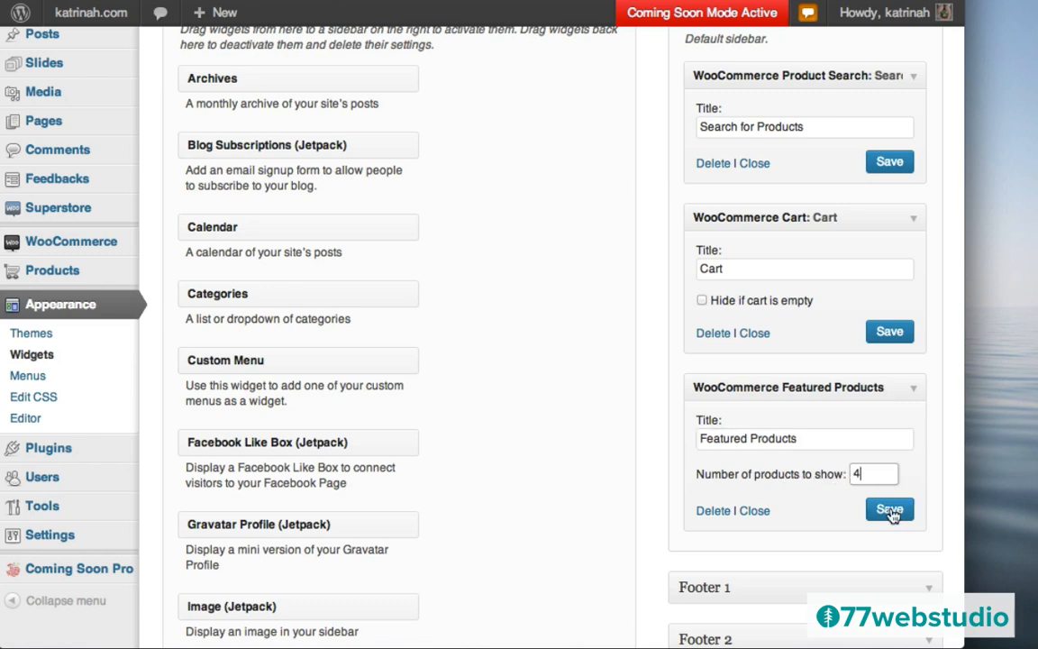
click(889, 510)
scroll(661, 371, up, 3)
- Check the live store's product search, cart and featured products sidebar, then go back to the Dashboard
mouse_move(72, 12)
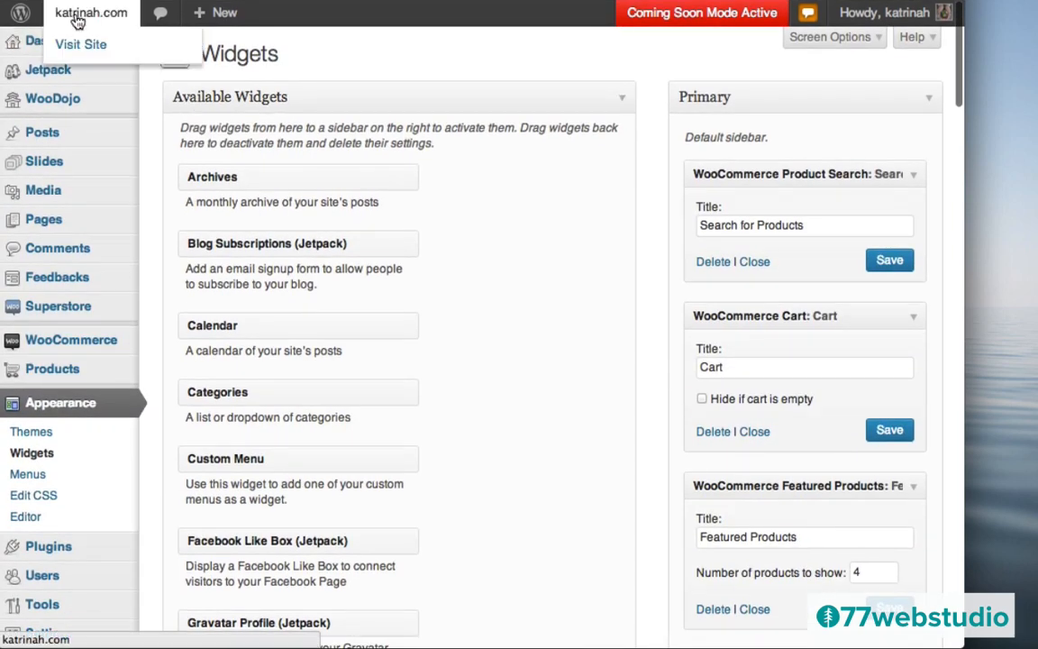
click(80, 44)
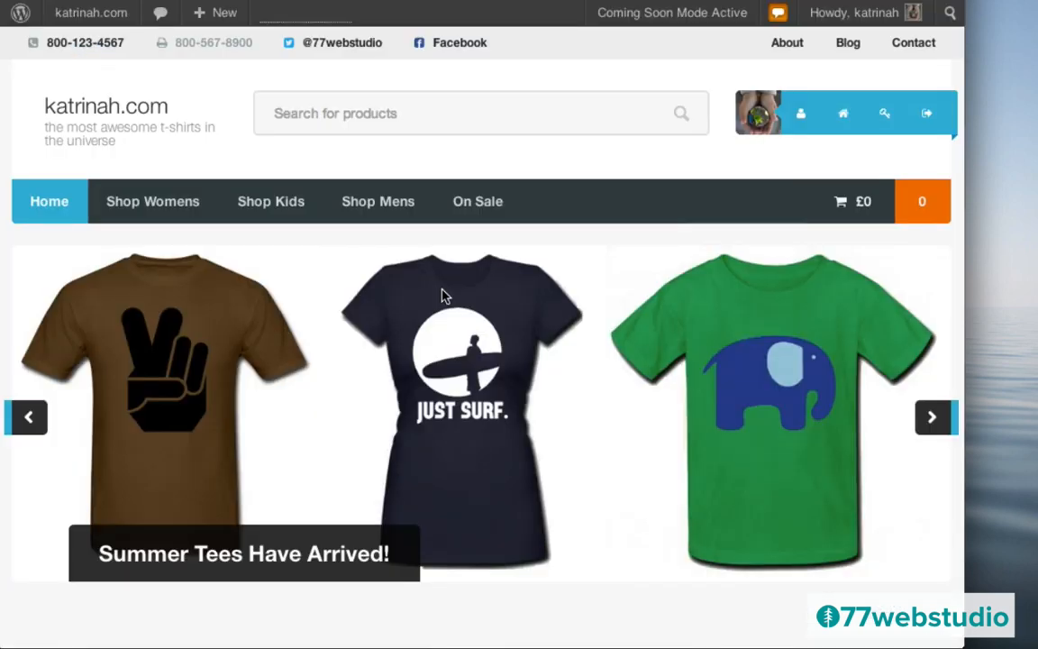
scroll(441, 296, down, 15)
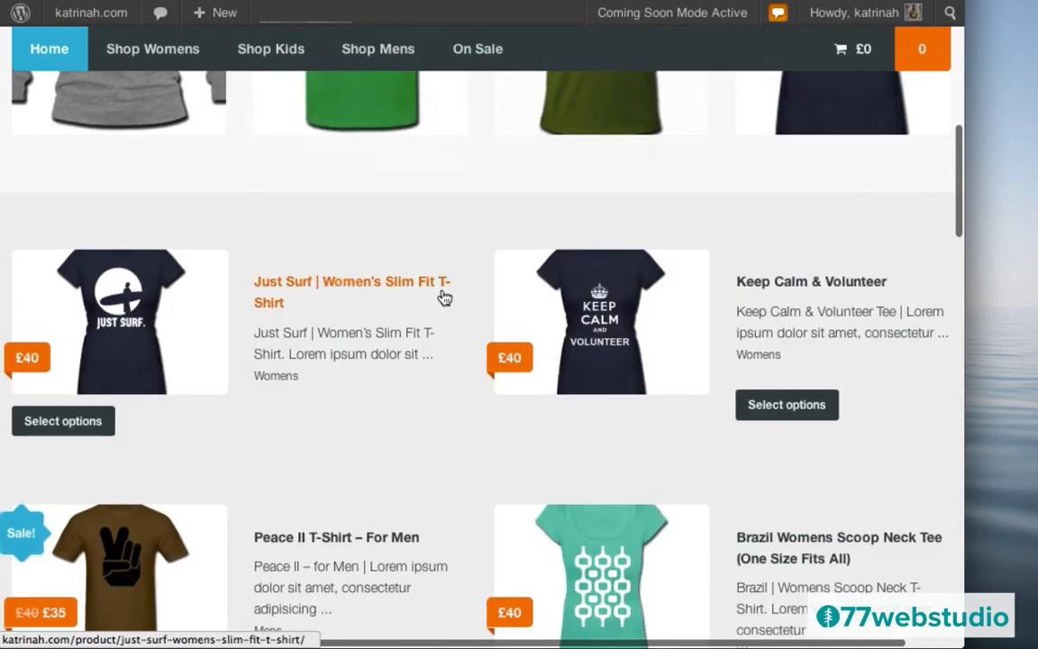
scroll(442, 296, down, 3)
scroll(442, 295, up, 5)
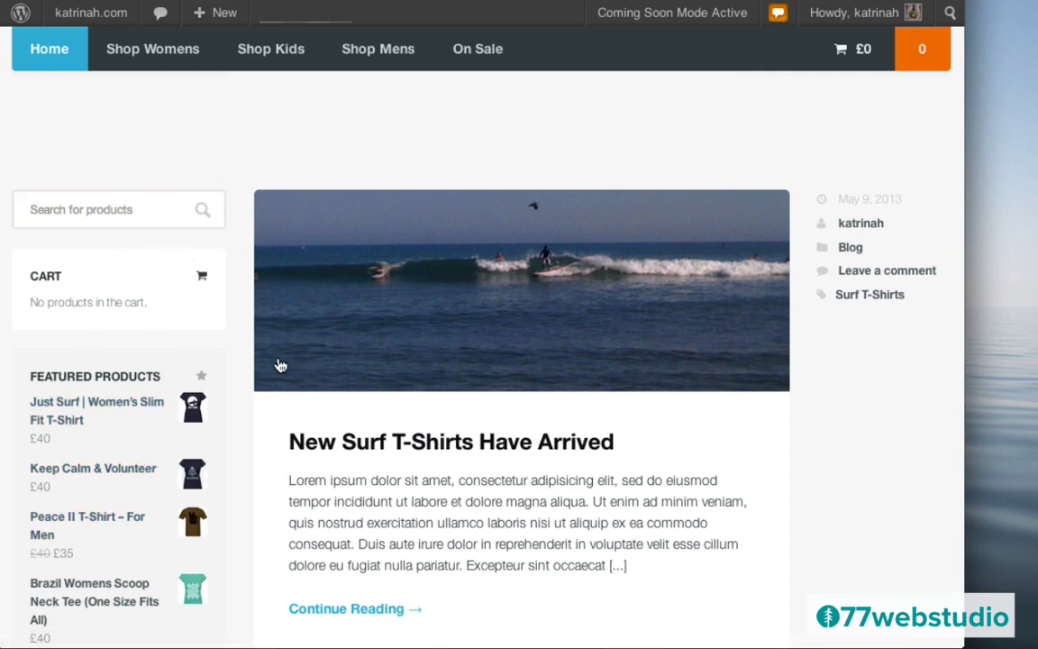
scroll(256, 447, down, 1)
scroll(256, 444, down, 2)
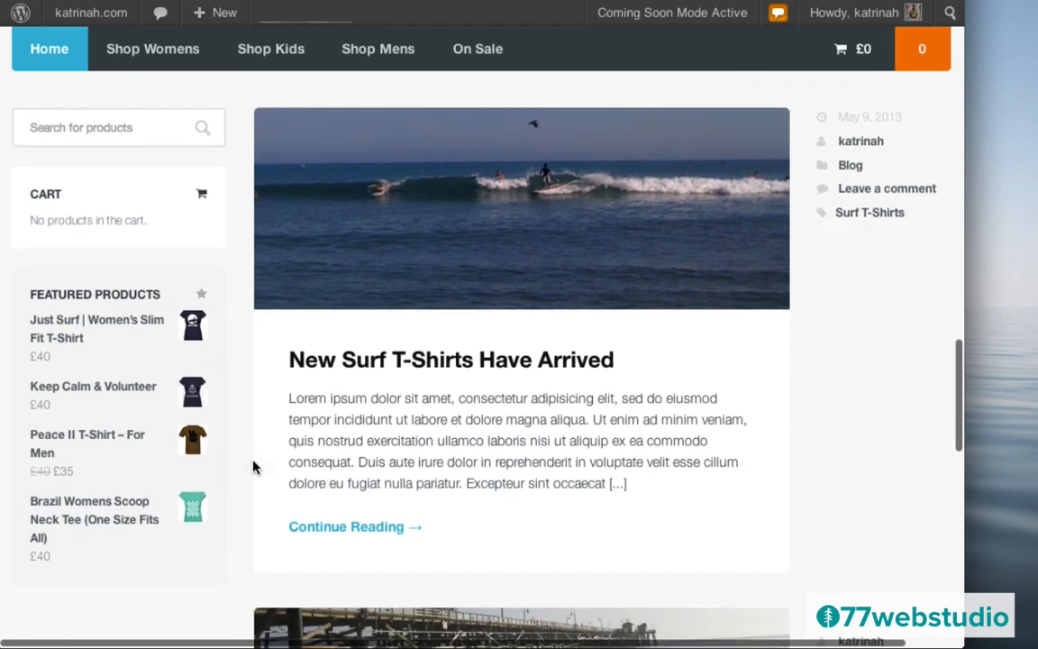
scroll(591, 429, down, 10)
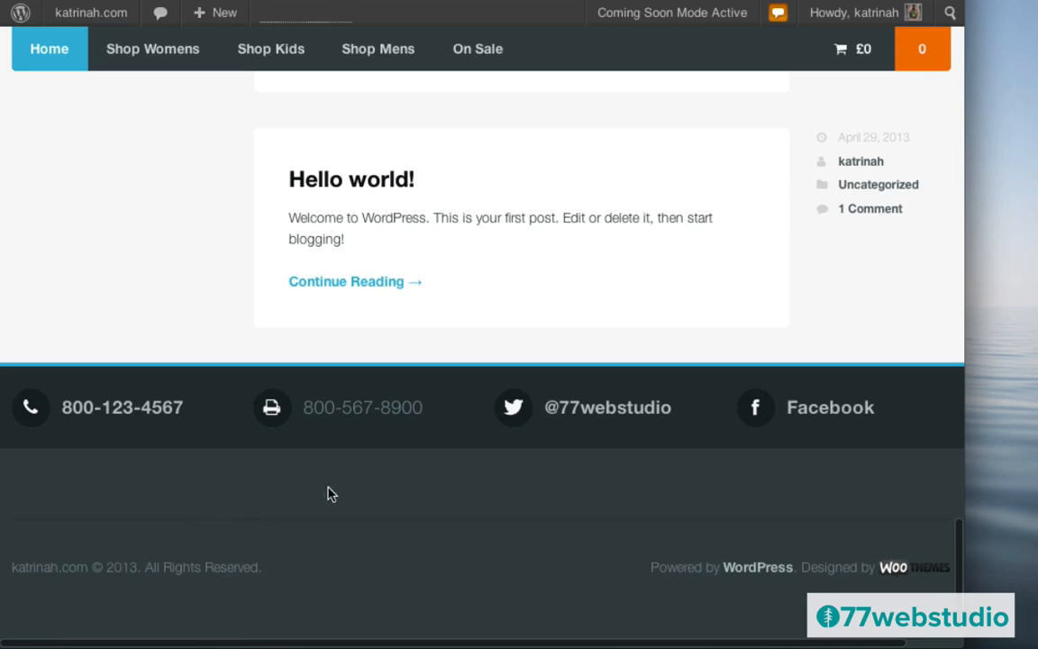
scroll(335, 312, up, 10)
scroll(336, 313, up, 5)
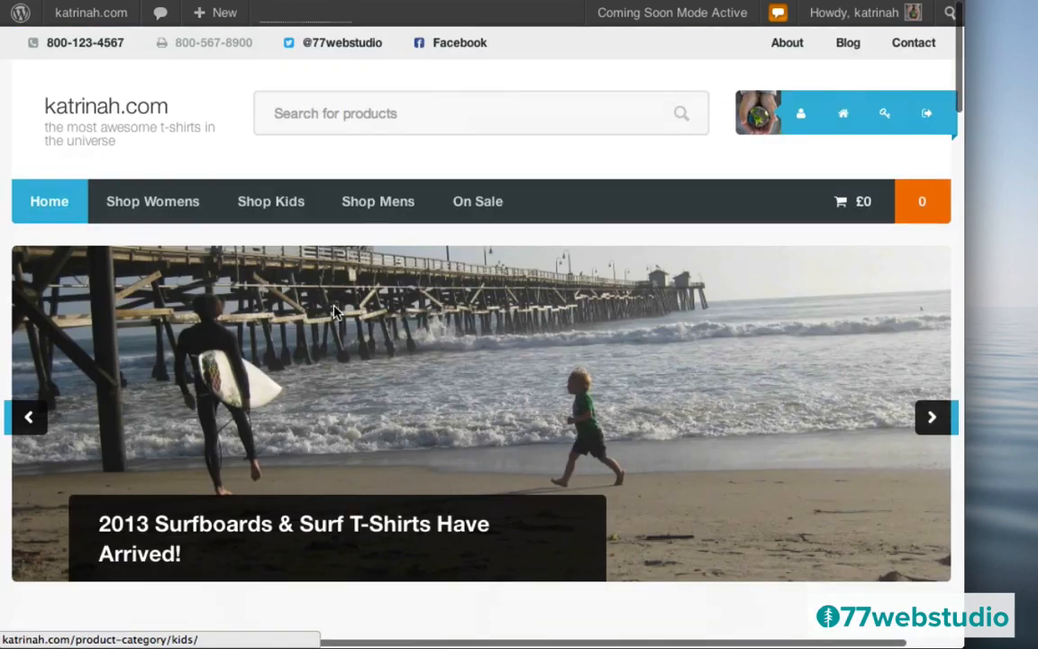
mouse_move(74, 16)
click(77, 47)
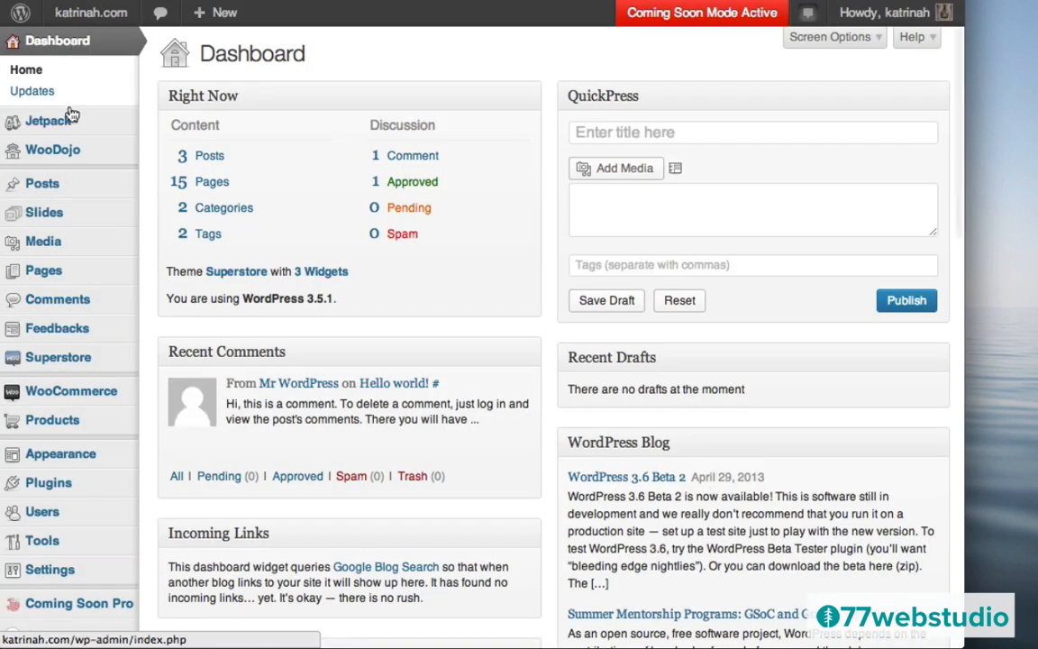
- In Superstore Theme Options, choose the 3-column Footer Widget Areas layout and save all changes
click(49, 365)
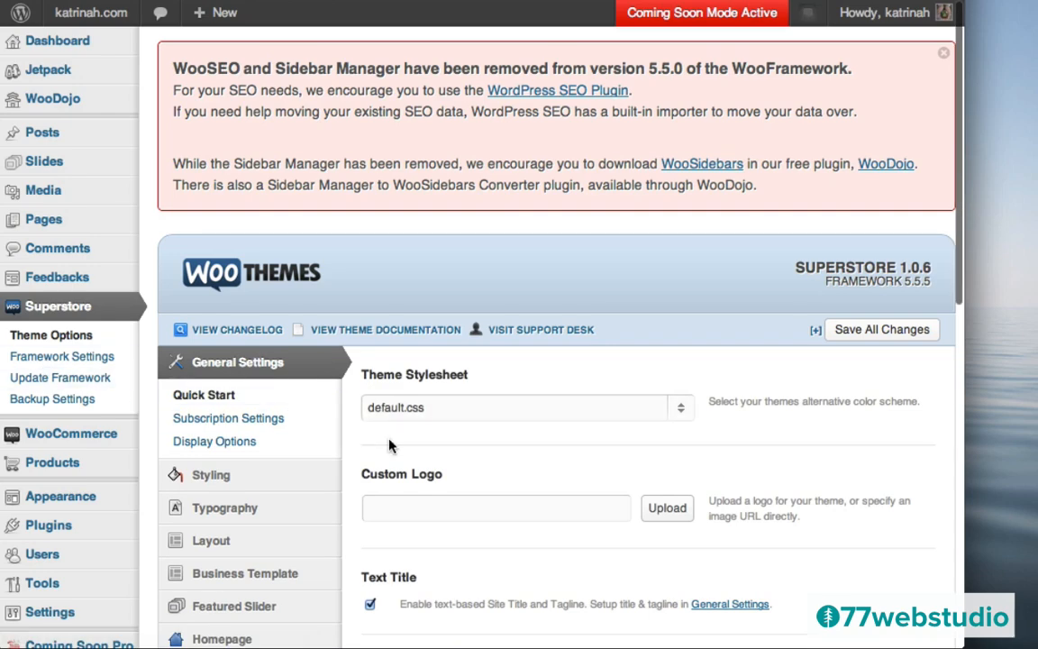
scroll(389, 444, down, 5)
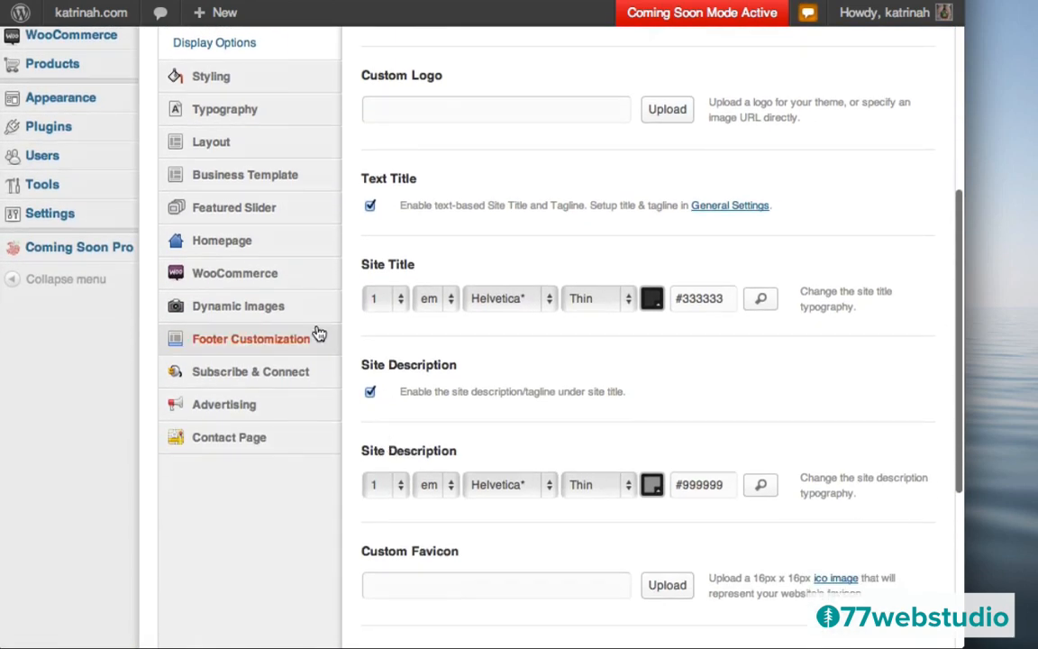
click(227, 342)
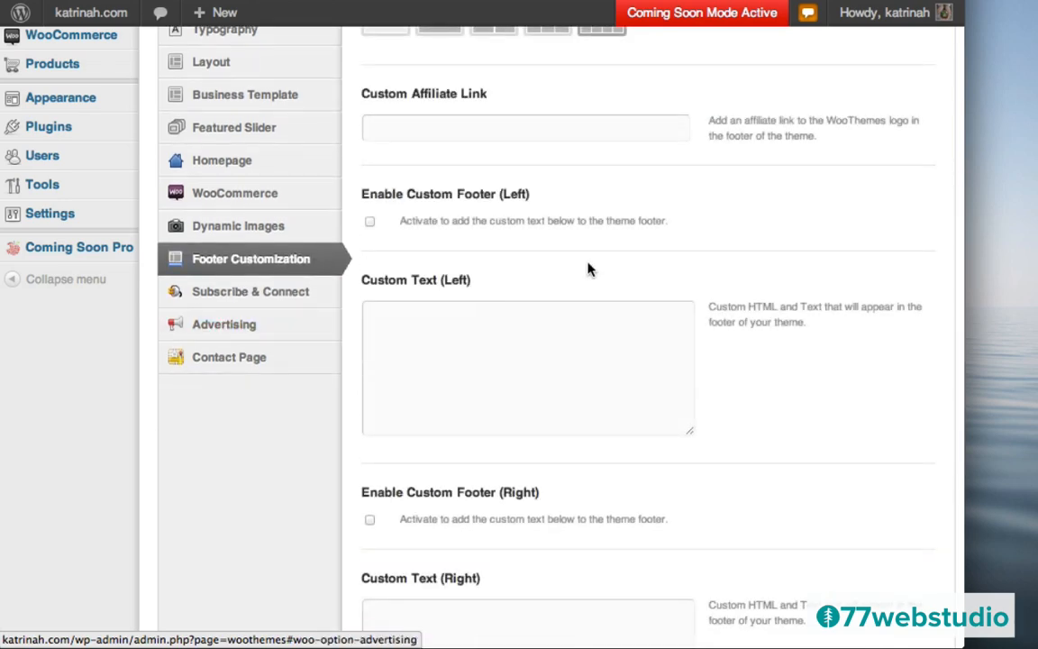
scroll(587, 268, up, 3)
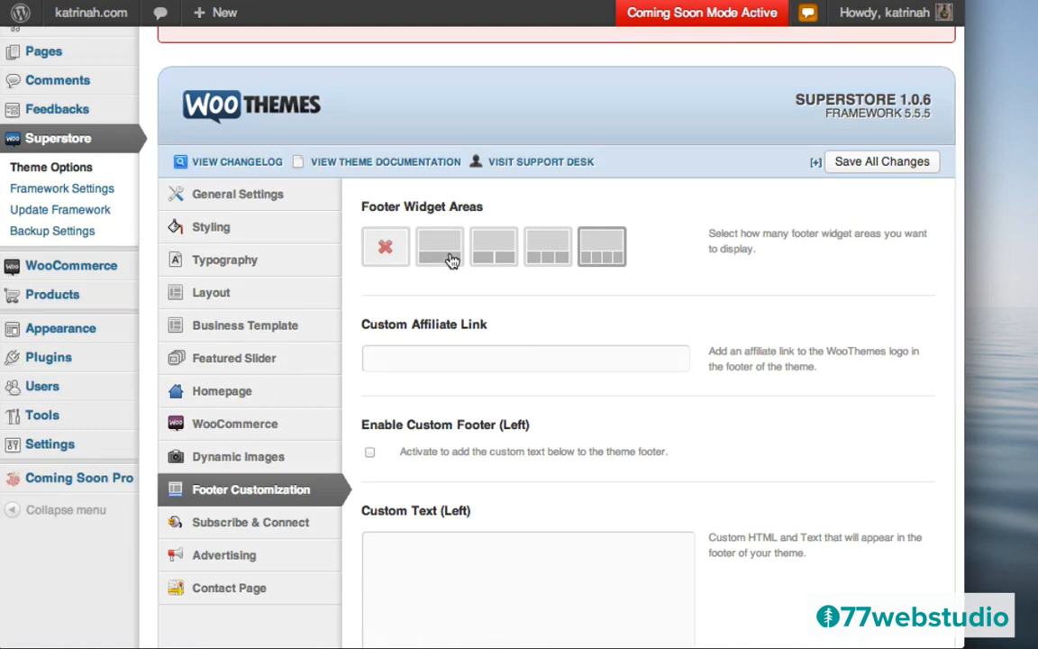
click(546, 246)
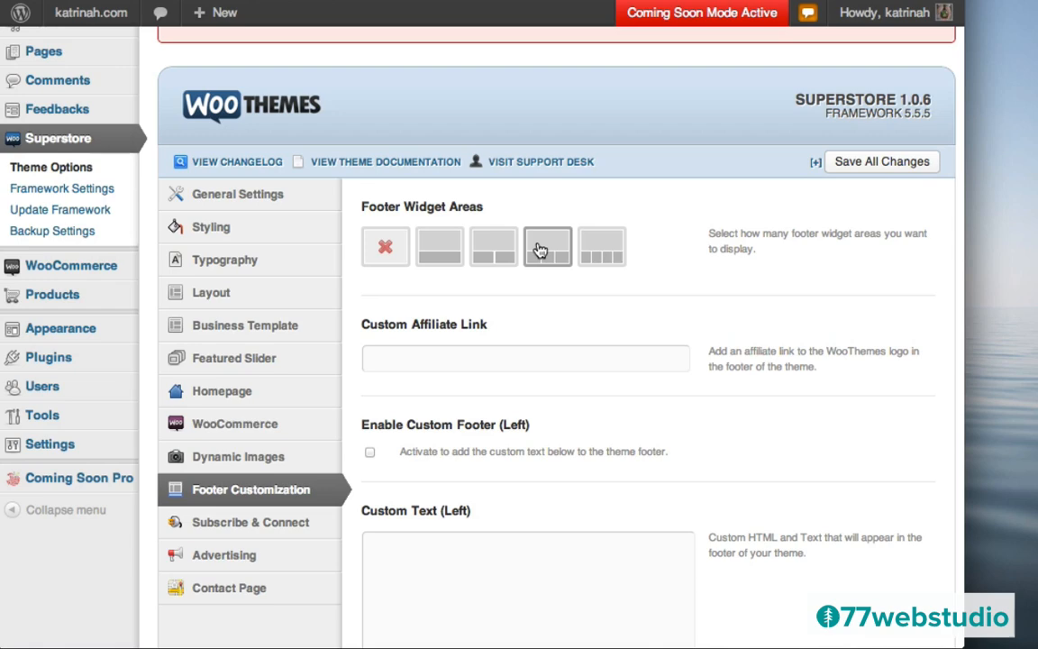
scroll(811, 388, down, 5)
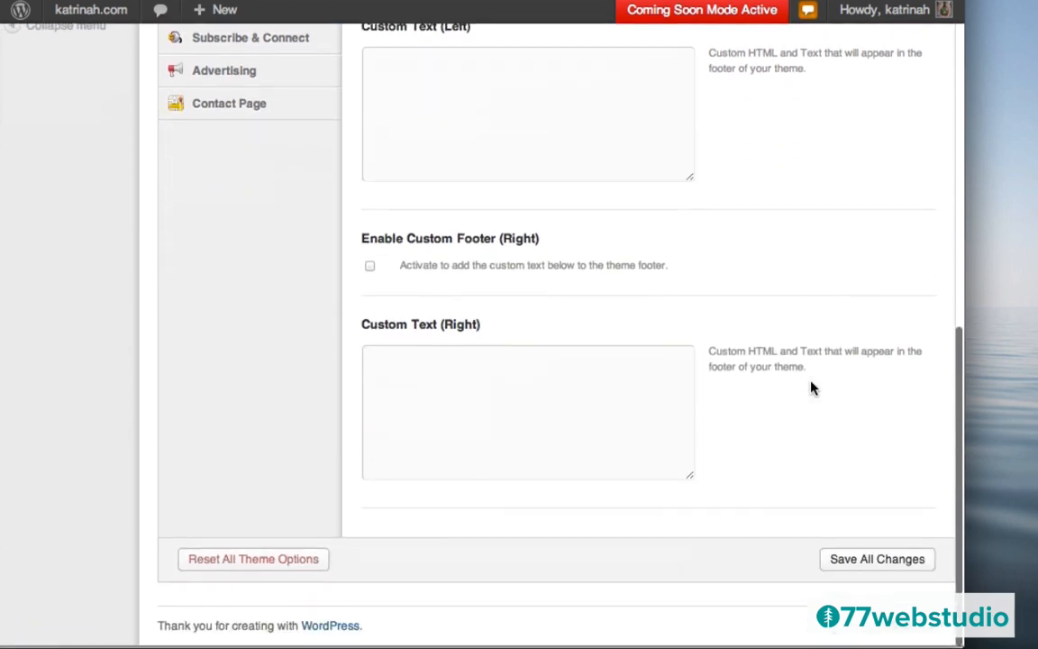
scroll(812, 388, up, 10)
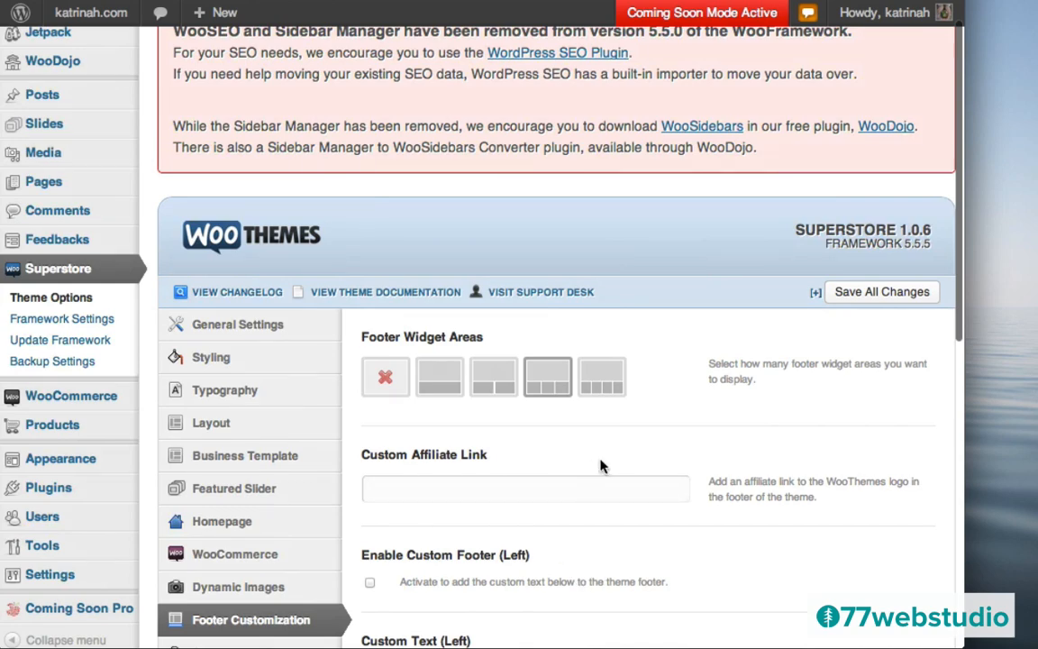
scroll(600, 466, down, 3)
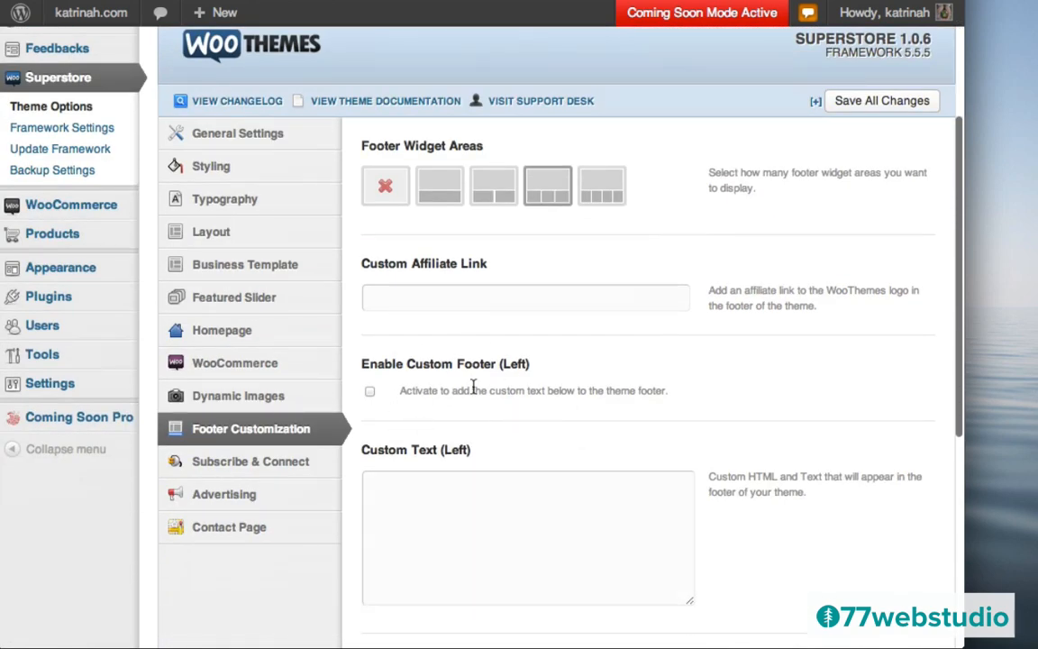
scroll(519, 342, up, 3)
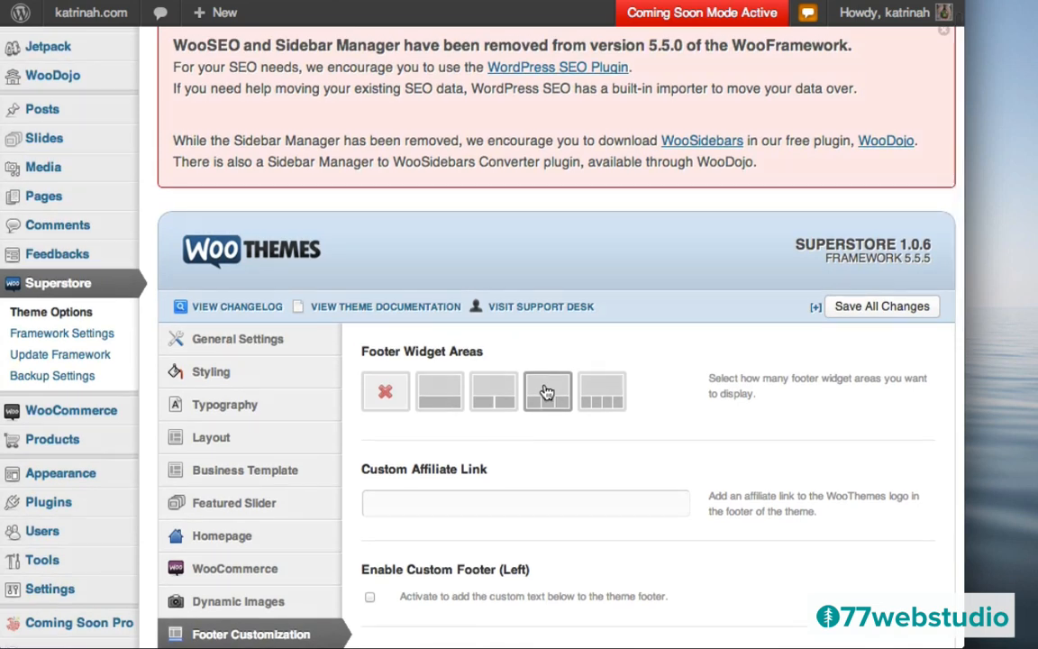
click(872, 309)
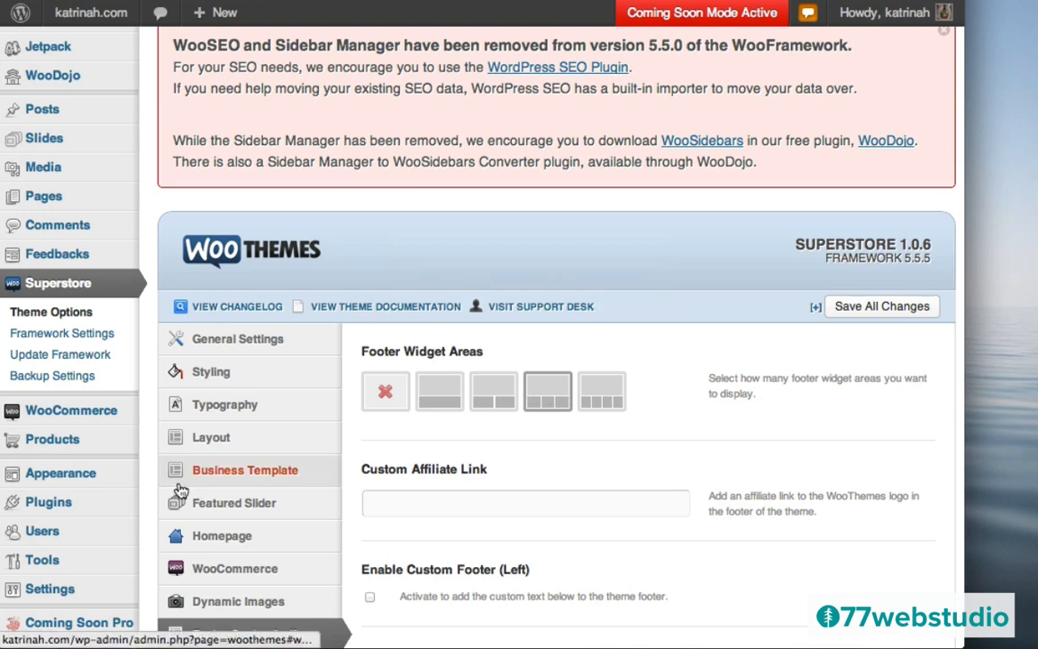
mouse_move(36, 476)
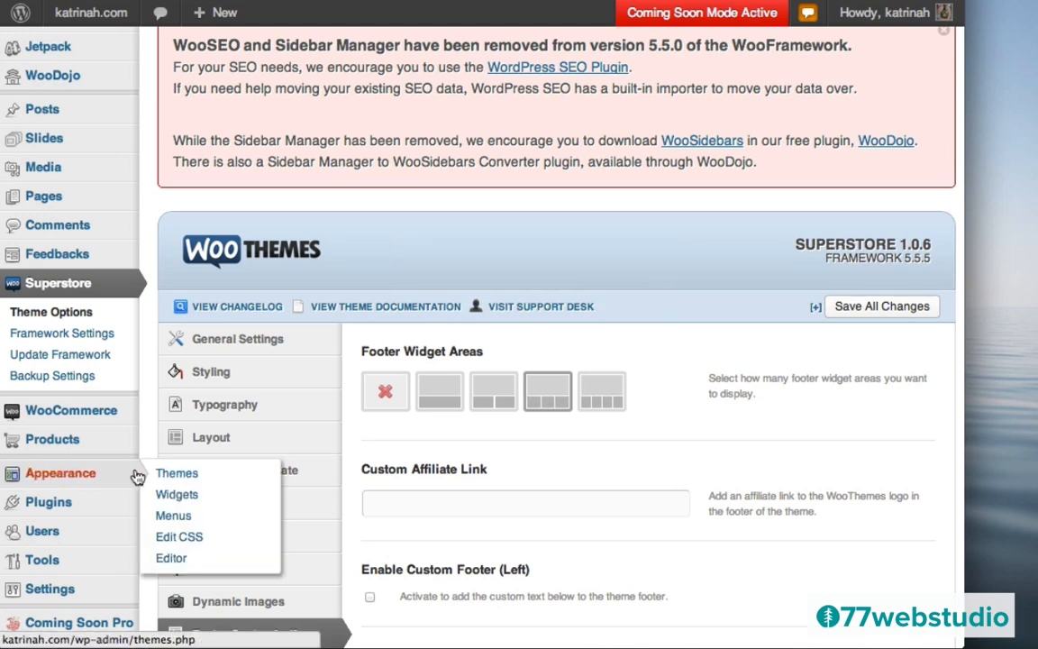
- Expand the Footer 1 widget area and drag a Text widget into it
click(177, 495)
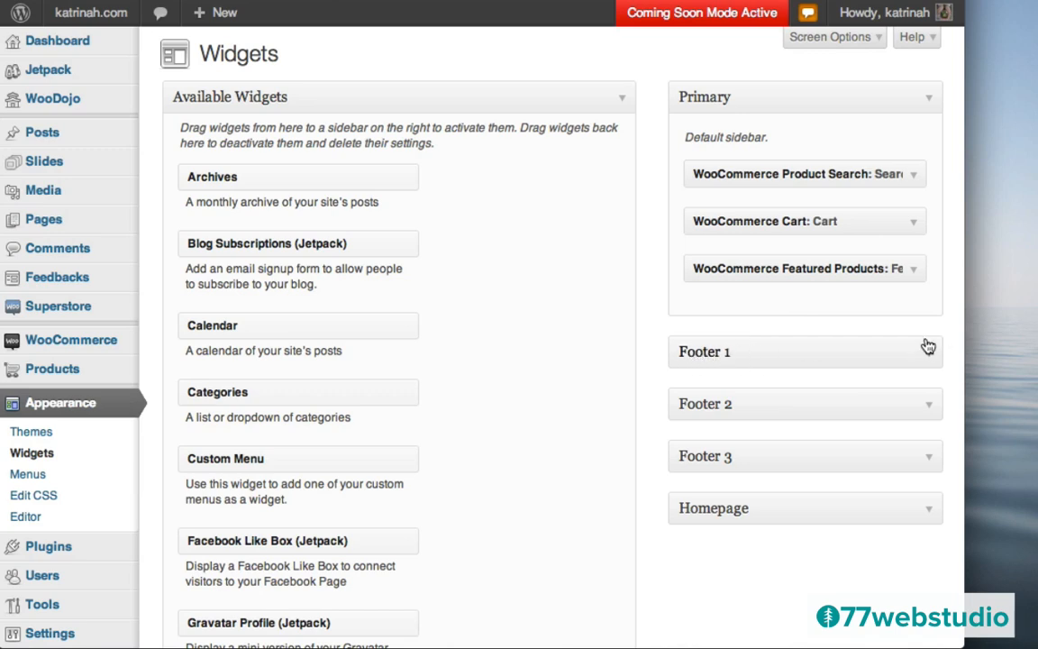
click(929, 356)
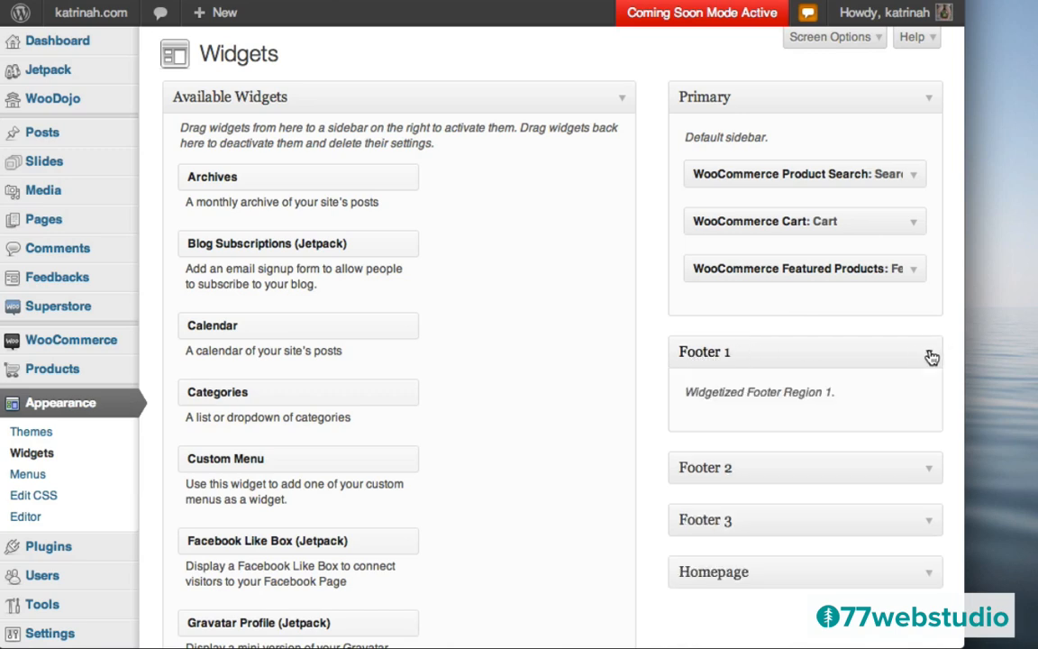
scroll(567, 438, down, 15)
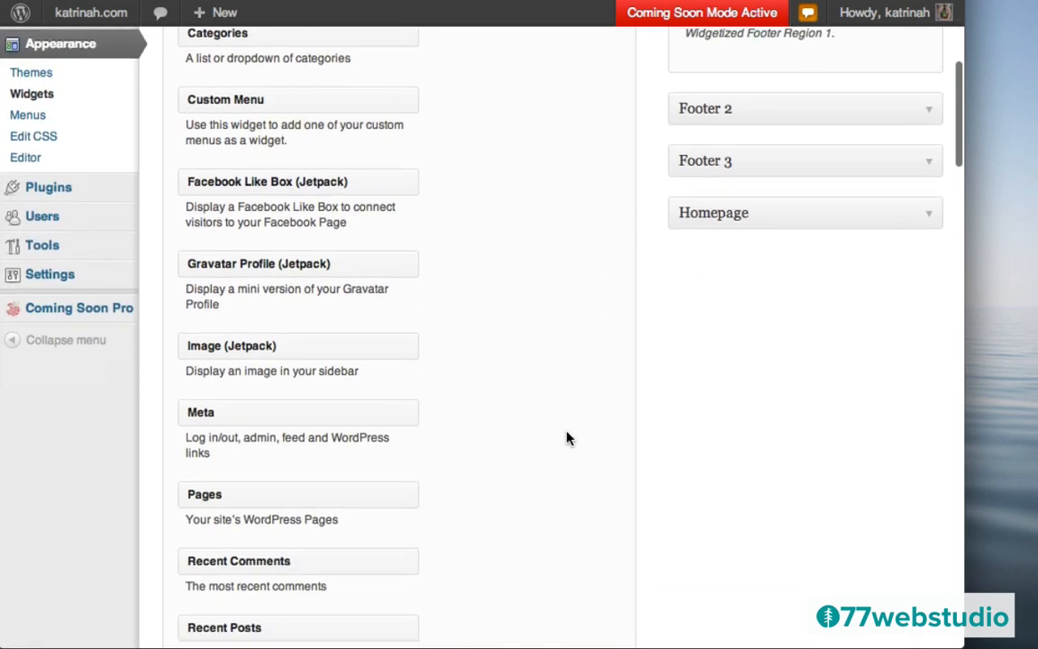
scroll(568, 438, down, 14)
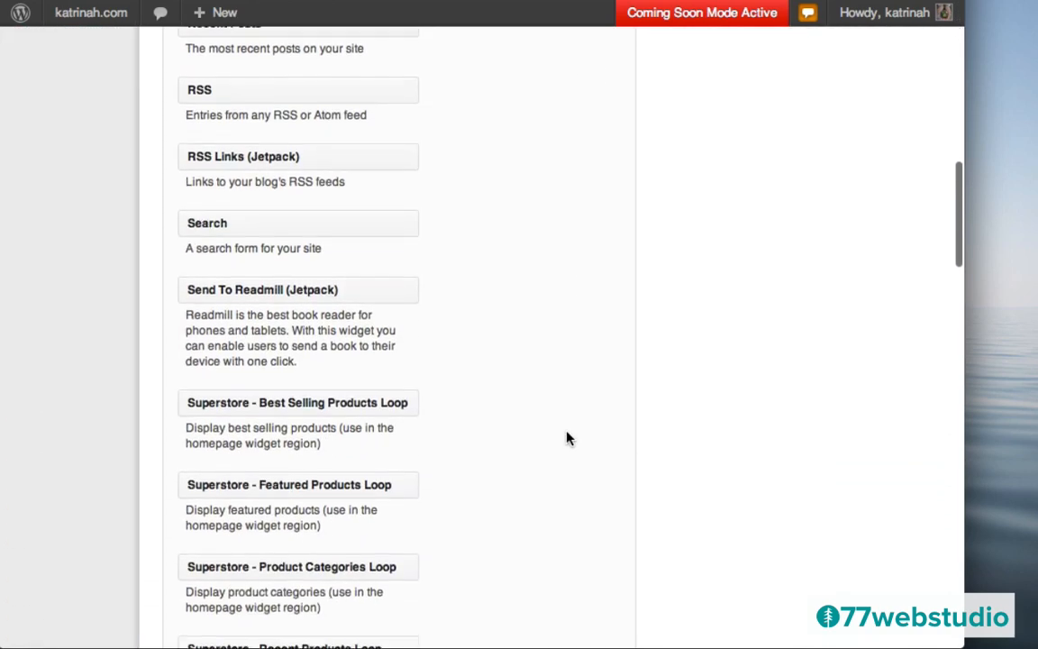
scroll(568, 438, down, 2)
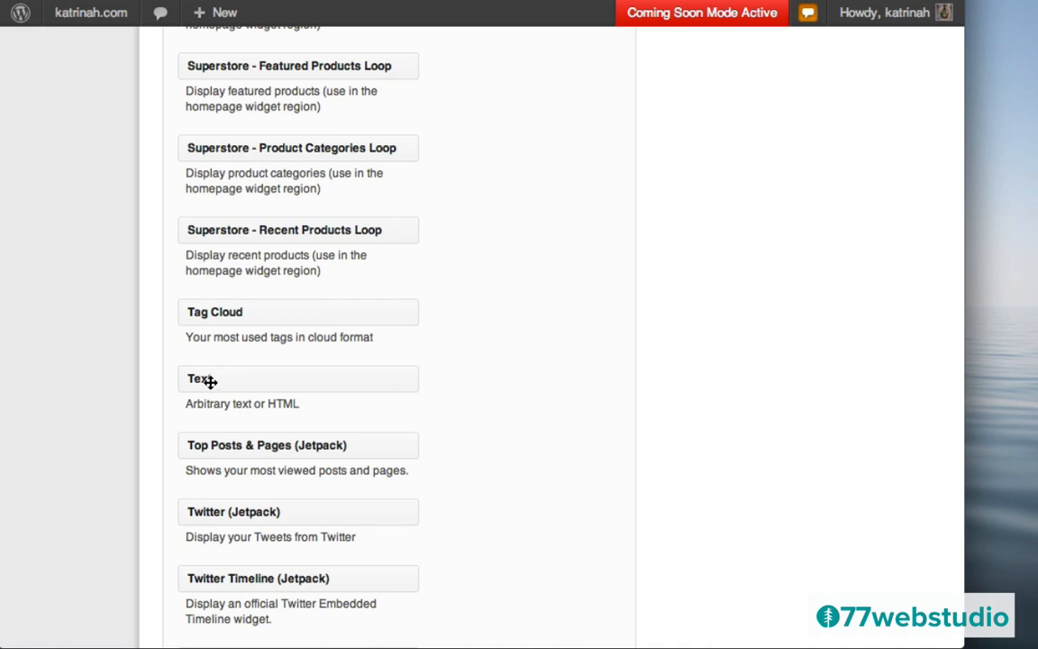
drag(213, 382, 726, 329)
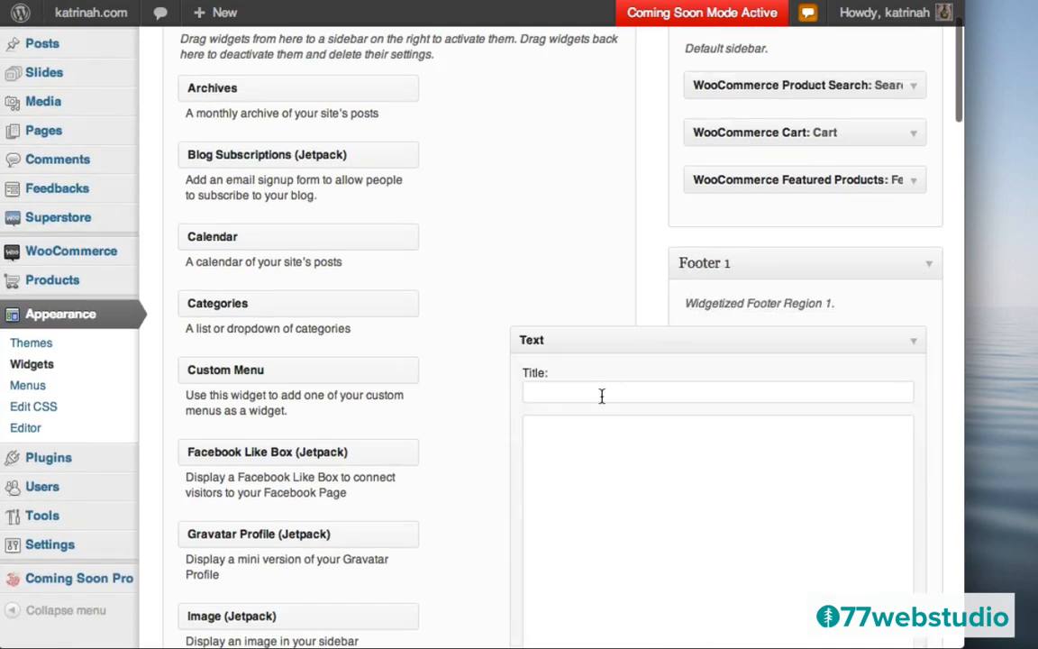
- Title the Text widget 'About Our Store', paste the store description, save and close it
click(602, 397)
text(About Our Store)
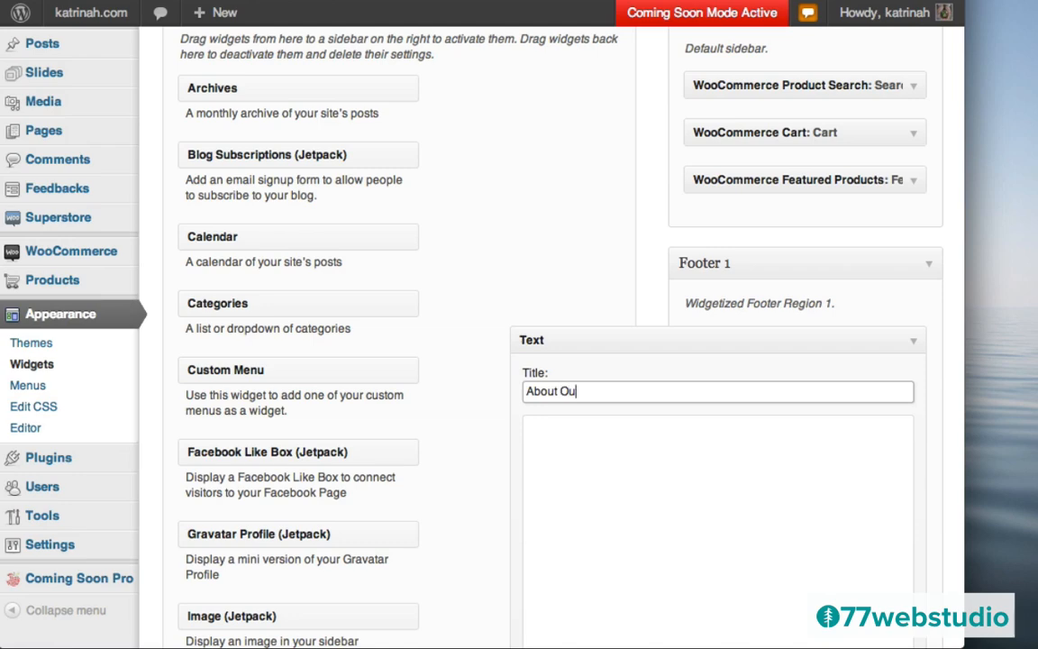
click(583, 448)
text(This is a short description of our online store, what we sell and why we got started doing this. There may be a call to action here to check out products or contact us.  This is a short description of our online store, what we sell and why we got started doing this. There may be a call to action here to check out products or contact us.)
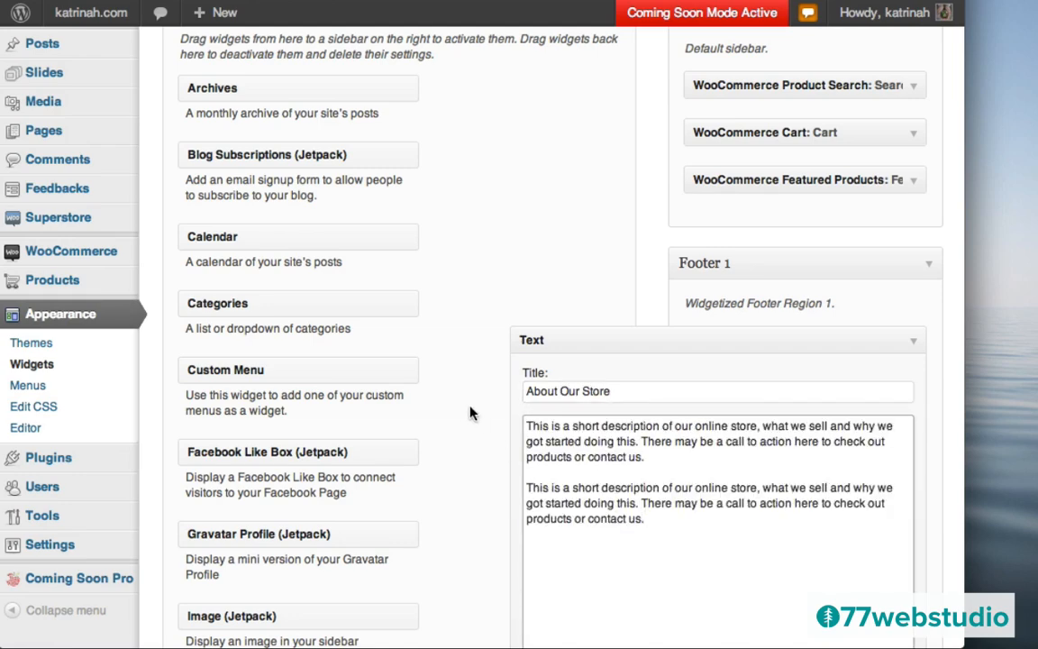
scroll(470, 412, down, 4)
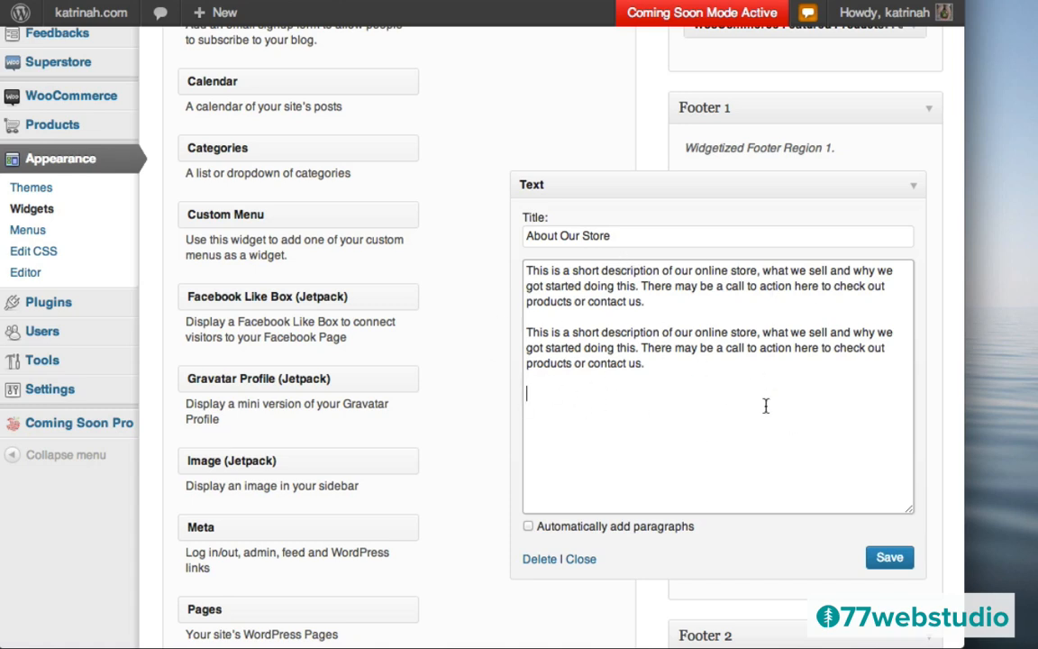
click(886, 558)
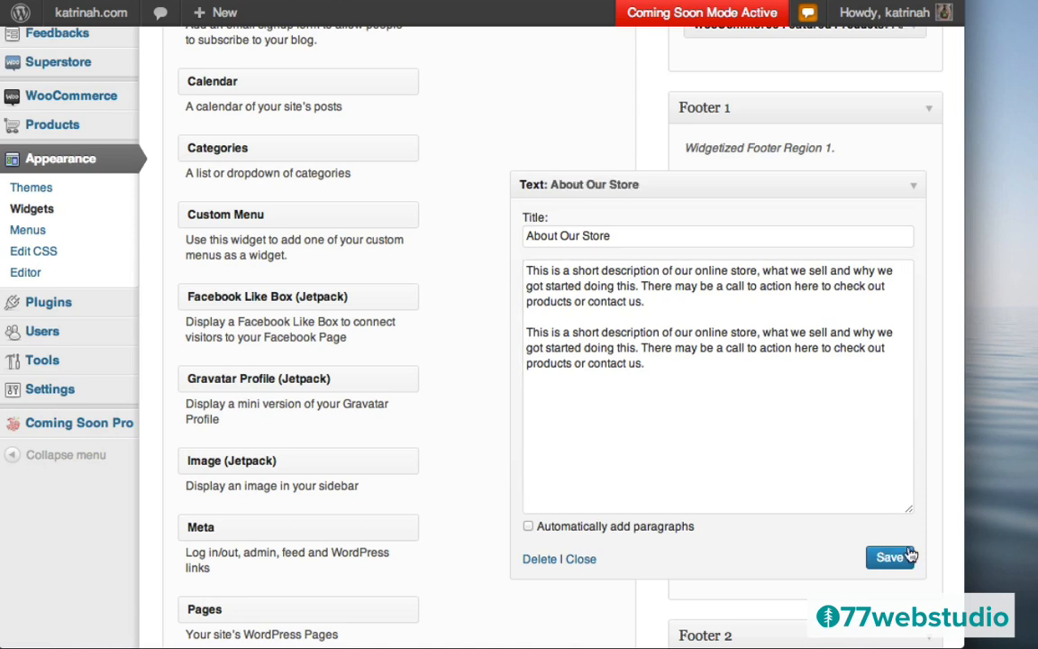
click(581, 560)
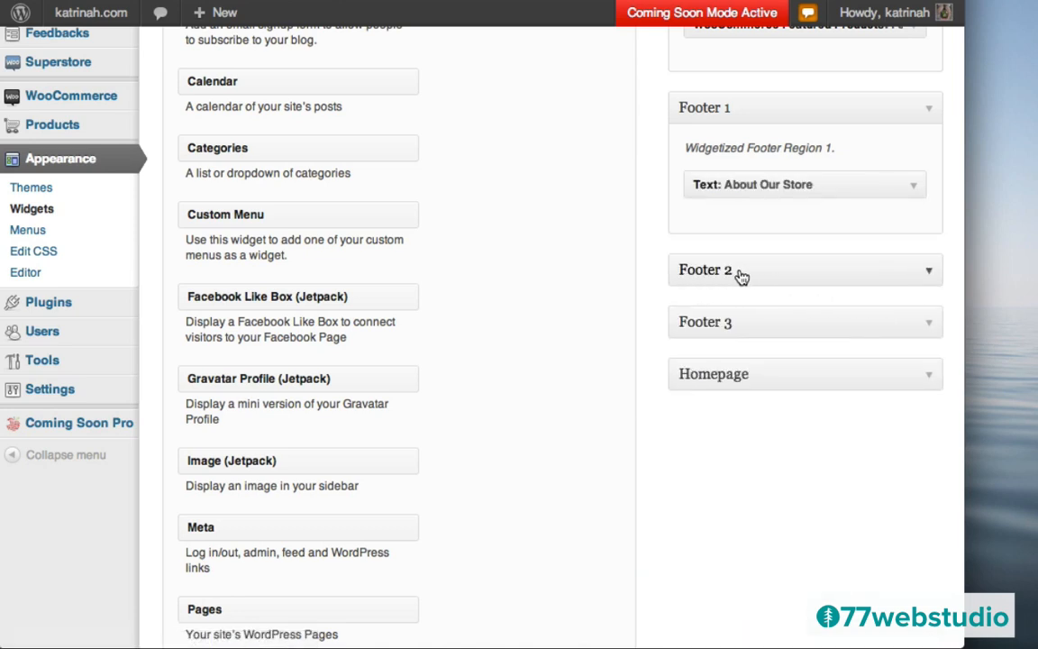
- Expand Footer 2 and drag the Woo - Flickr widget into it
click(929, 273)
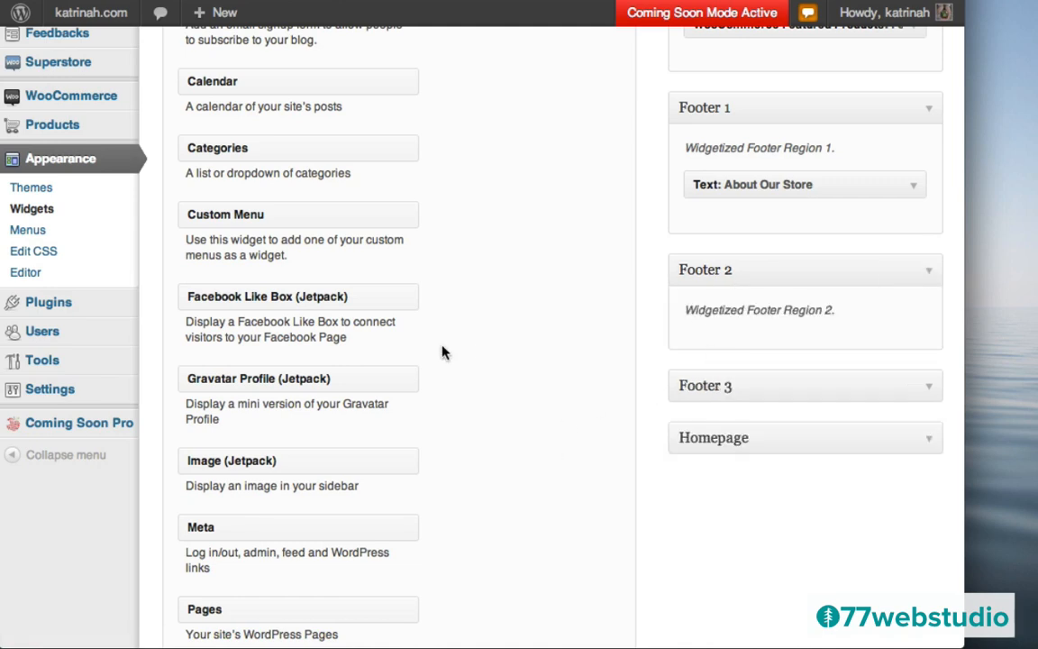
scroll(527, 417, down, 15)
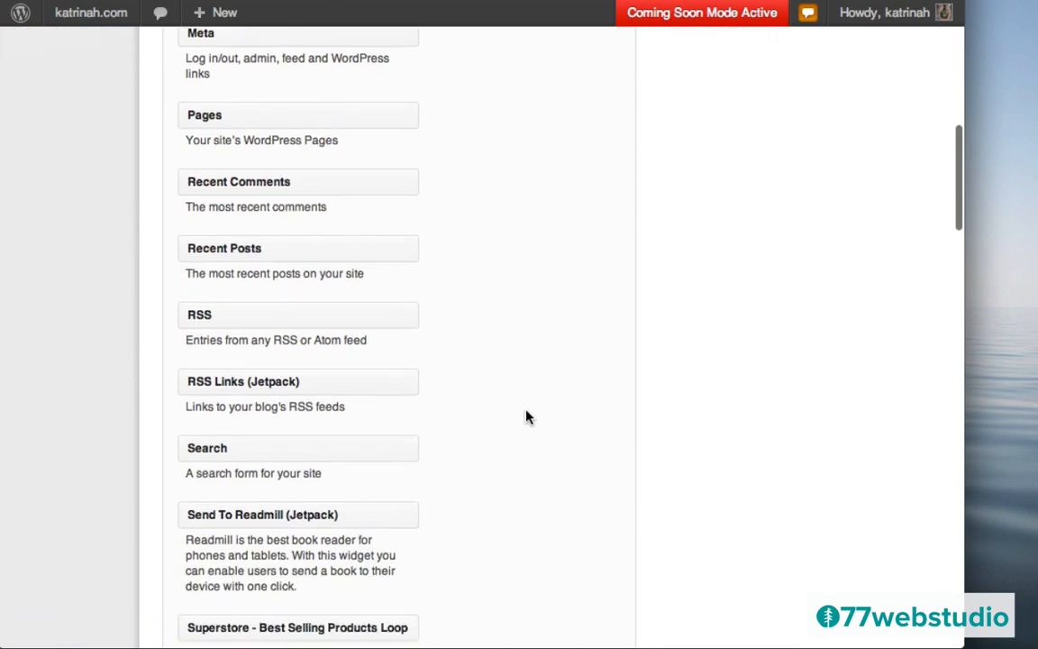
scroll(527, 417, down, 6)
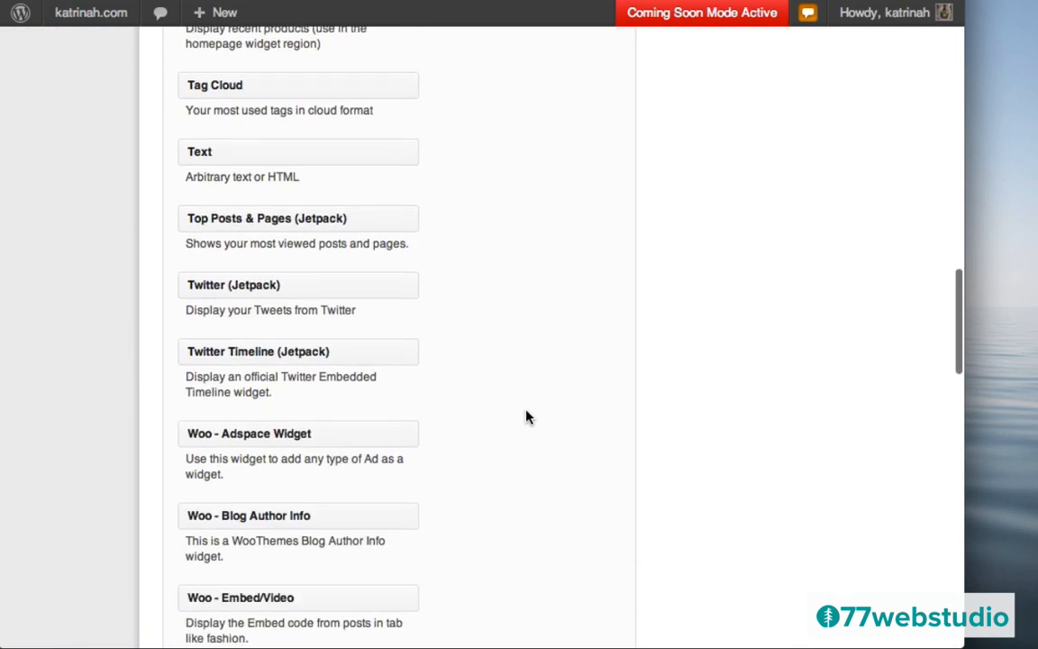
scroll(528, 417, down, 5)
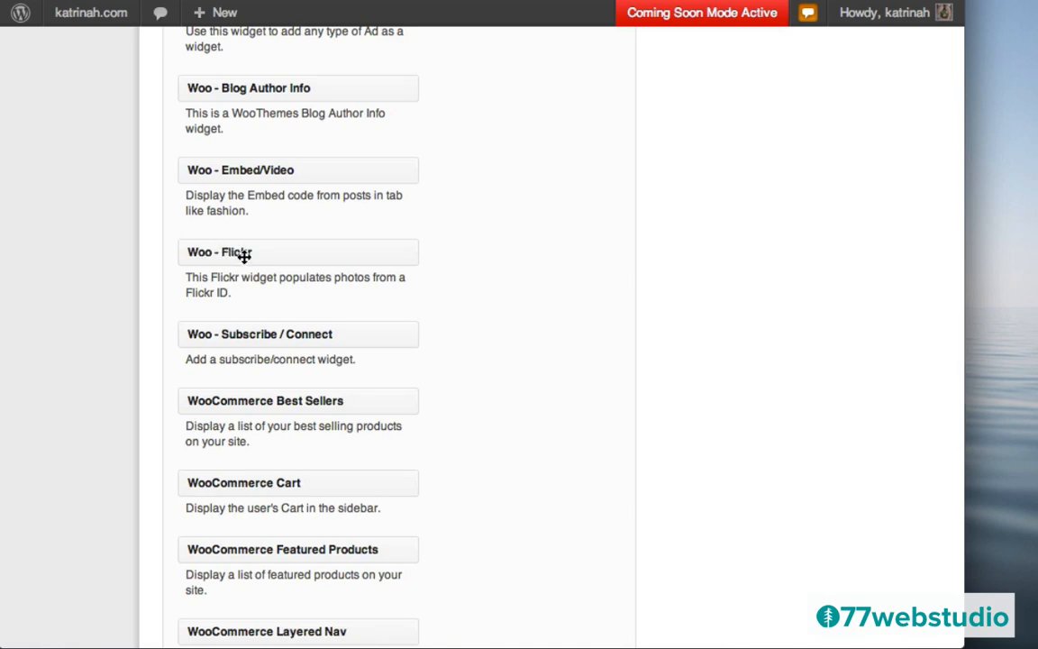
drag(232, 253, 621, 109)
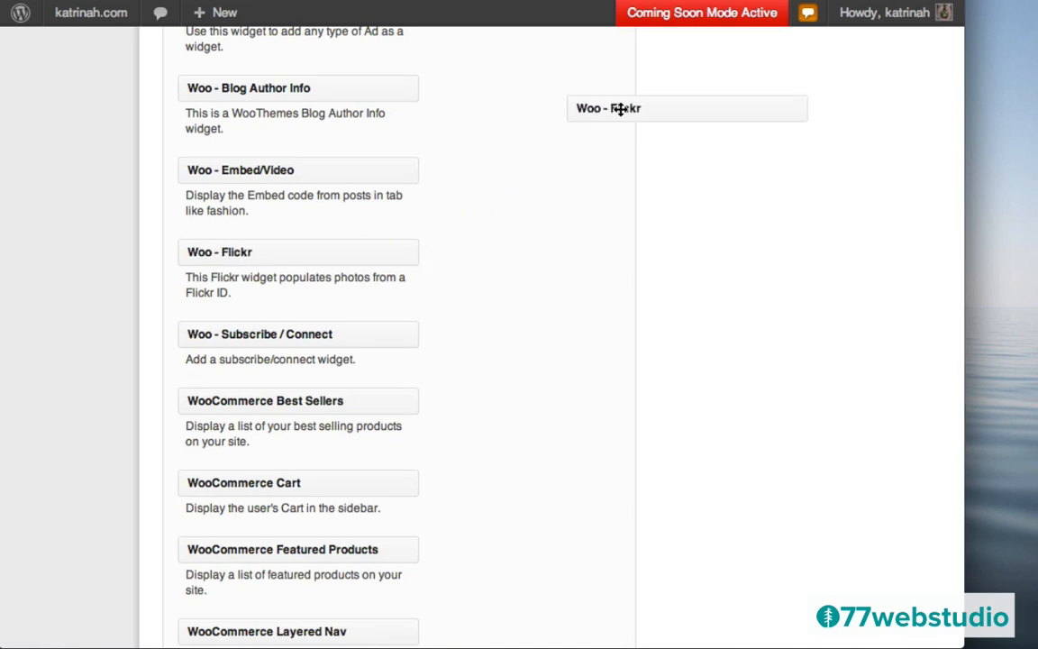
scroll(387, 333, up, 8)
scroll(387, 334, up, 15)
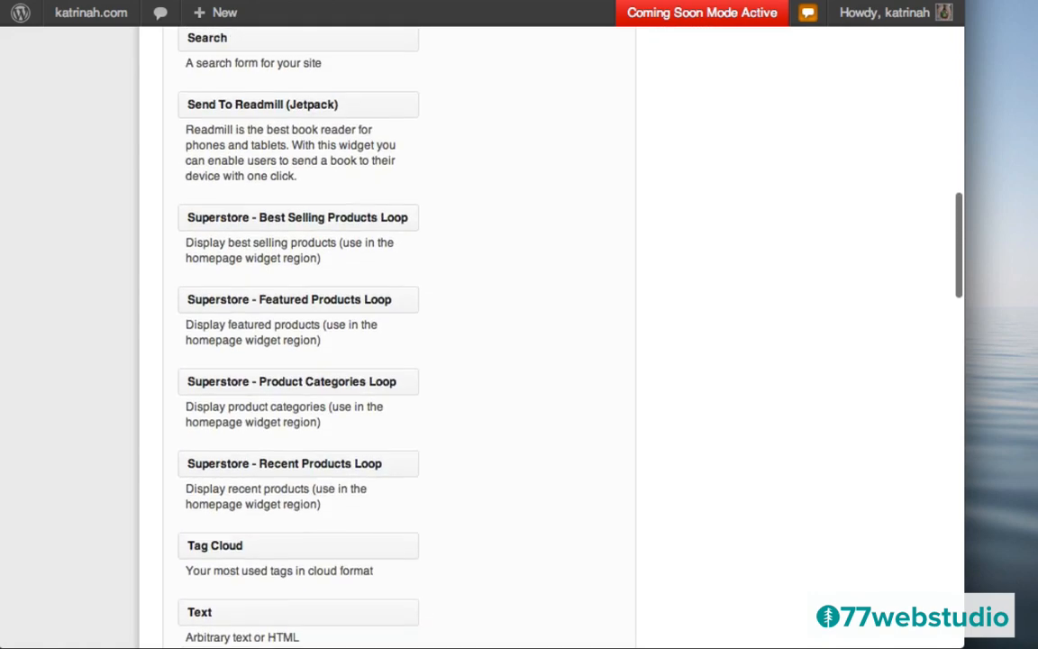
drag(723, 27, 739, 415)
scroll(626, 409, down, 4)
scroll(622, 326, down, 5)
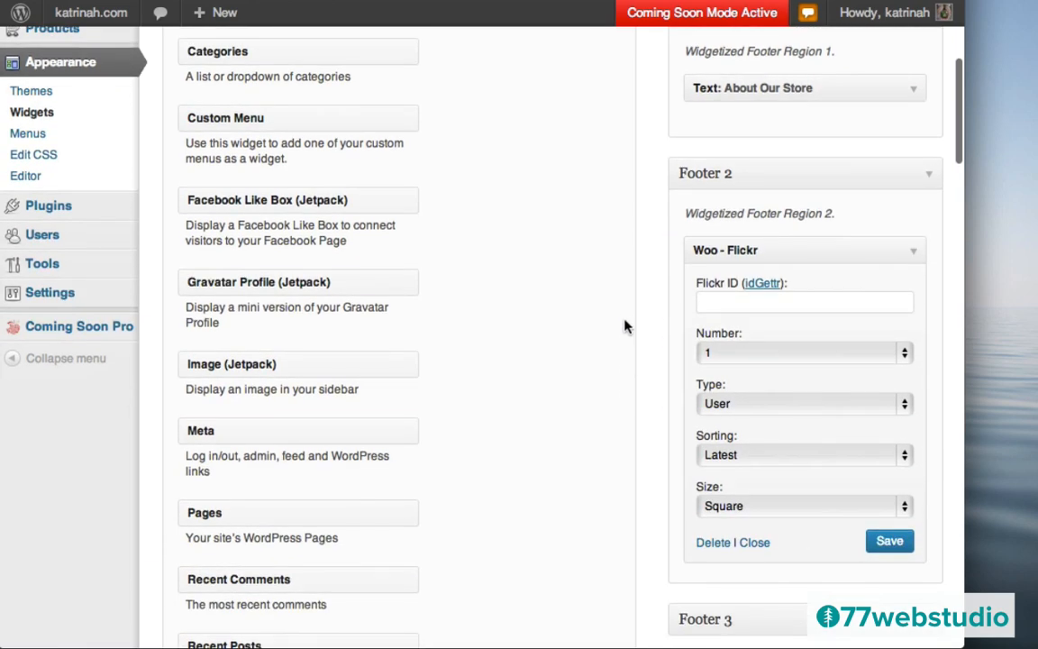
scroll(622, 326, up, 2)
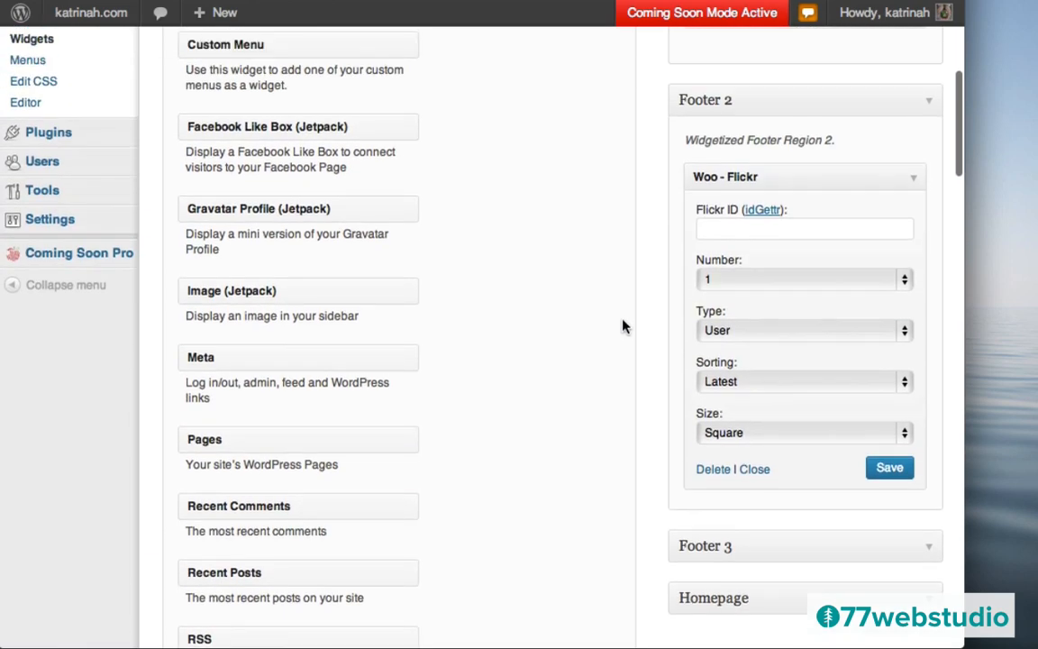
- Look up the store's Flickr user ID on idGettr from its photostream address and copy it
click(763, 211)
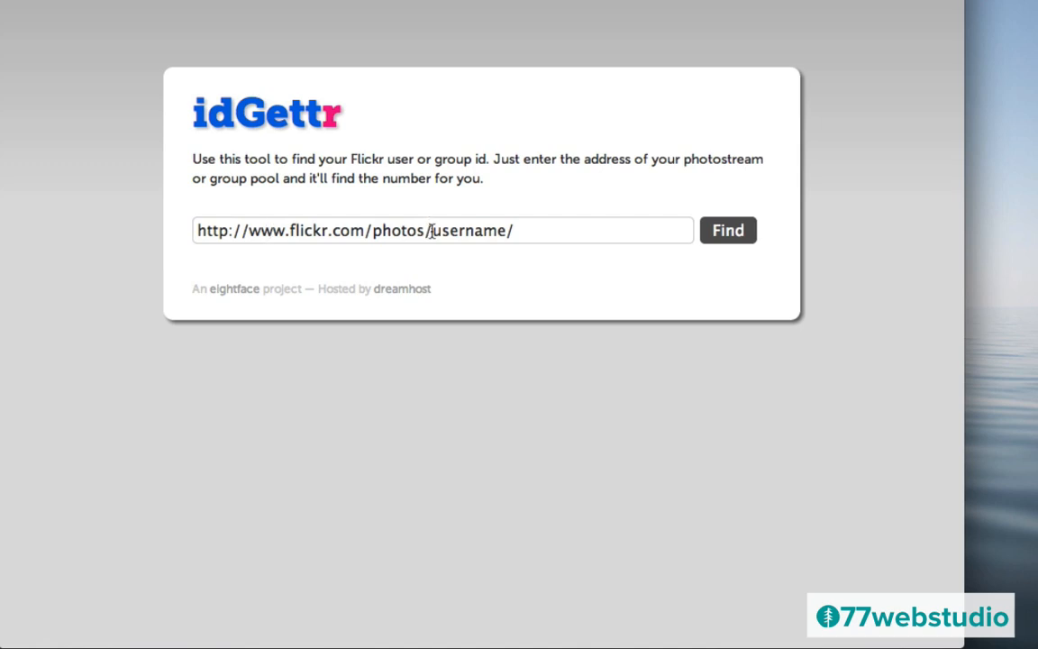
drag(431, 230, 528, 230)
text(katrina)
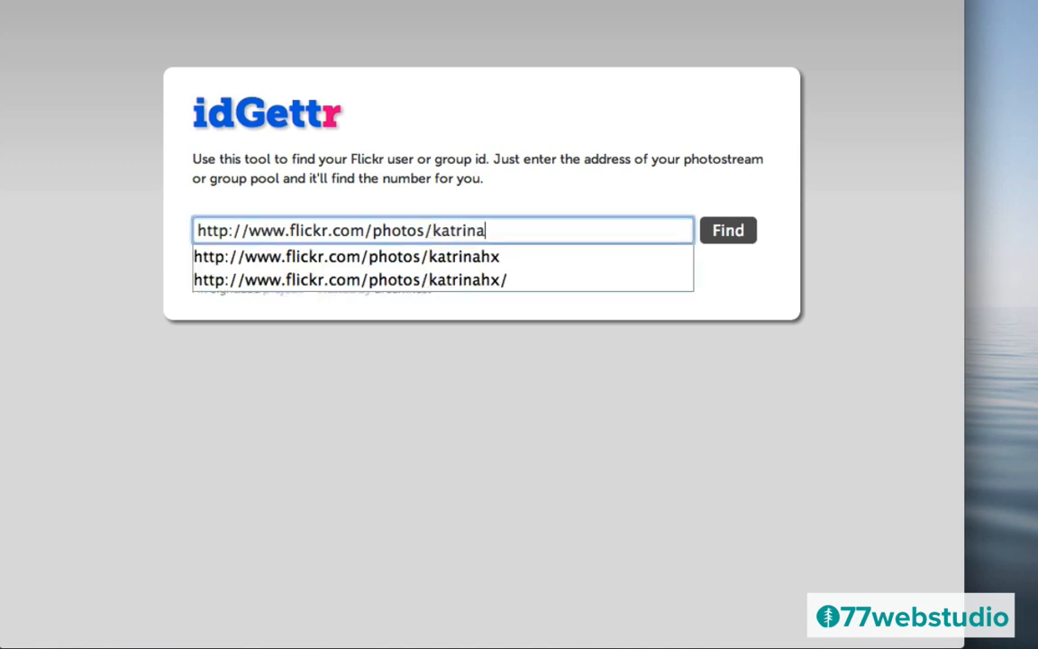
text(hx)
click(631, 198)
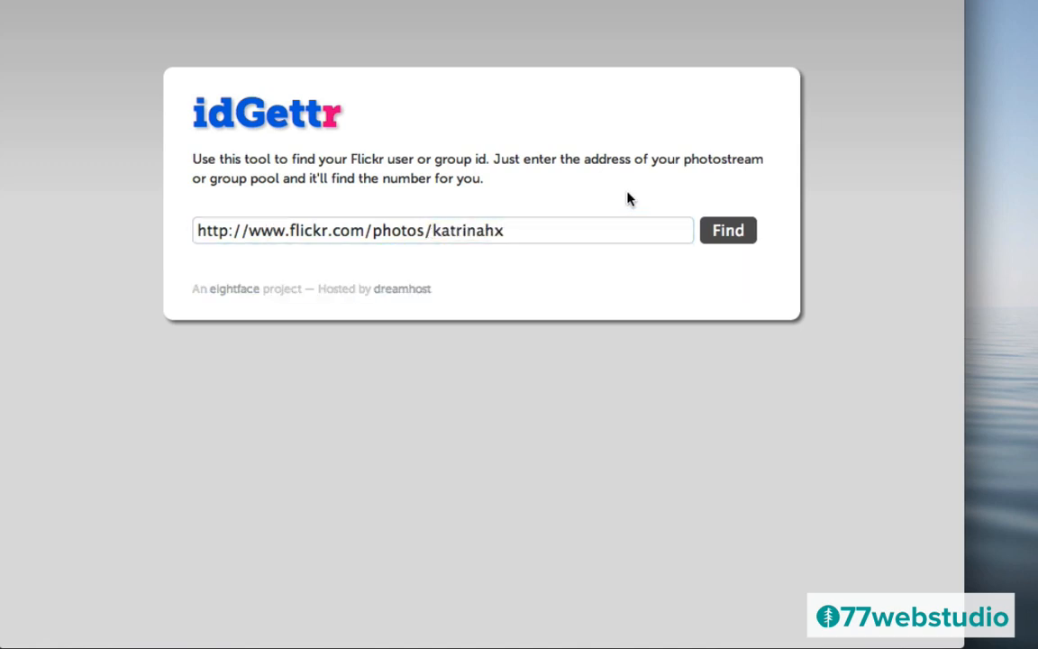
click(728, 232)
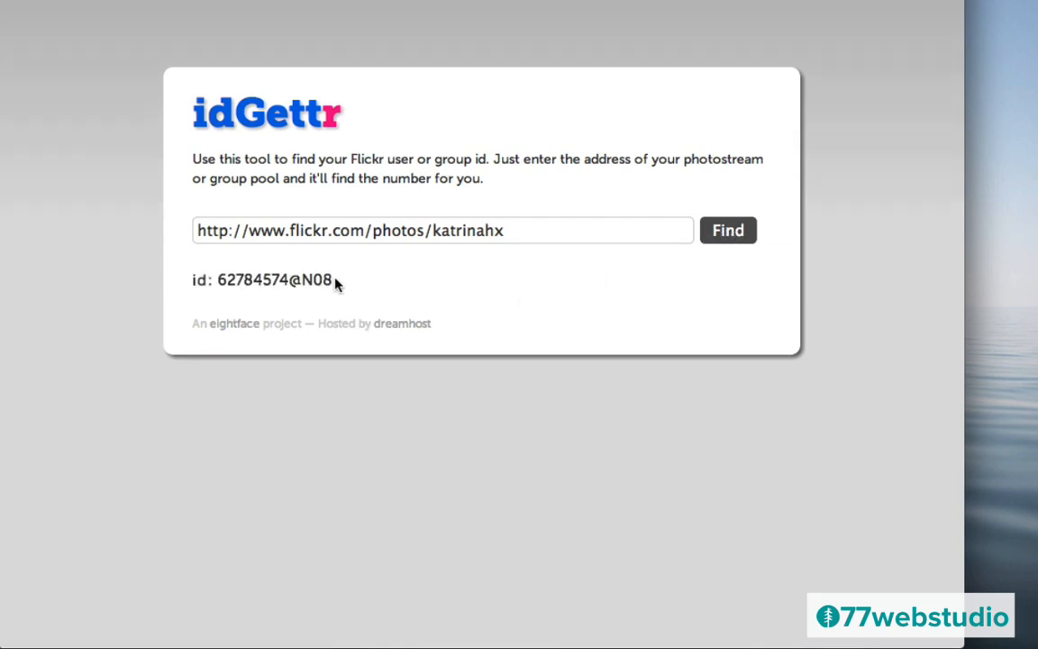
drag(338, 285, 303, 280)
click(436, 230)
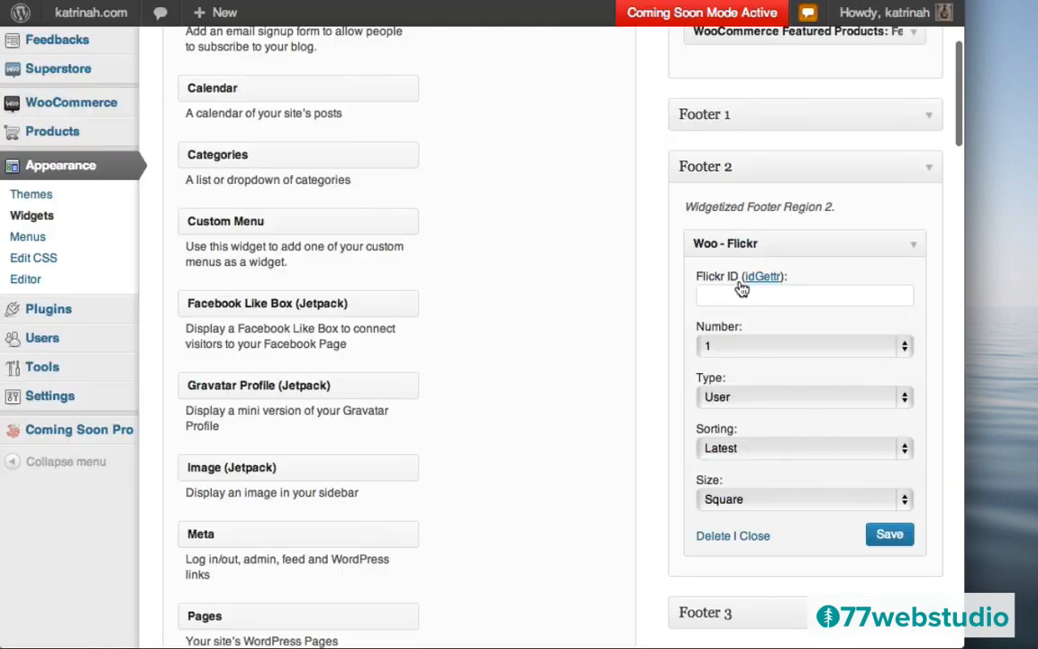
- Paste the copied id into the Flickr widget's Flickr ID and save the widget
click(711, 296)
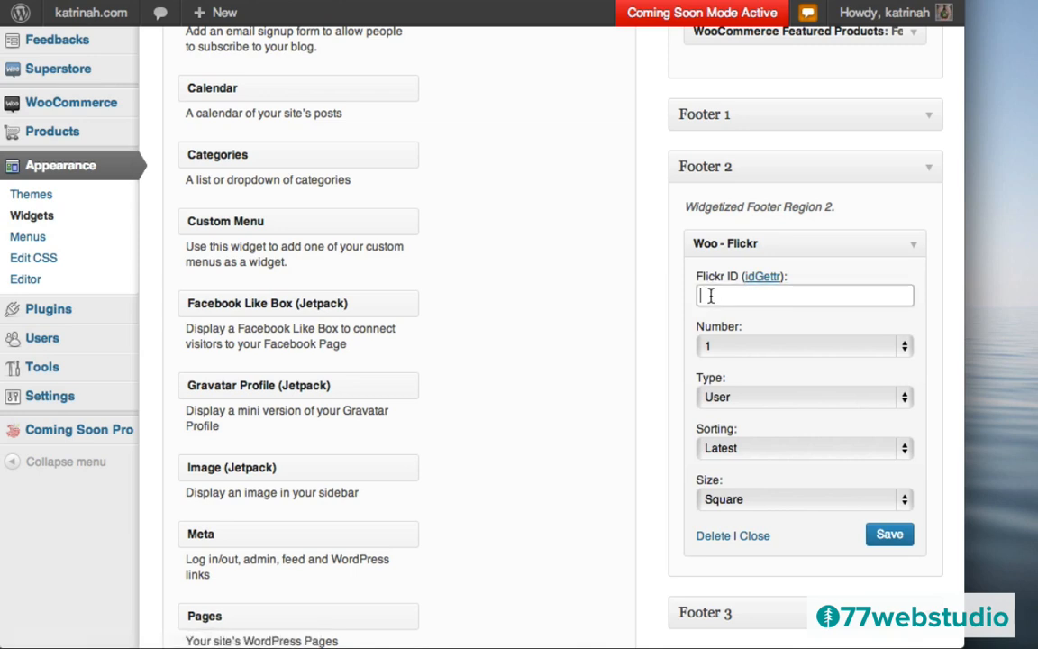
text(62784574@N08)
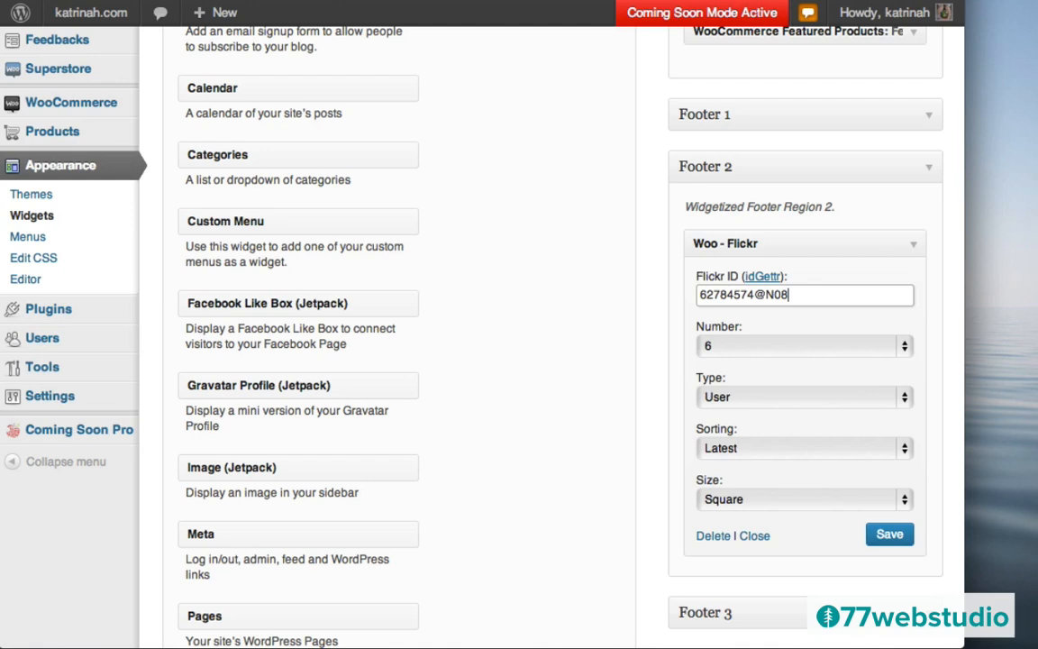
click(890, 535)
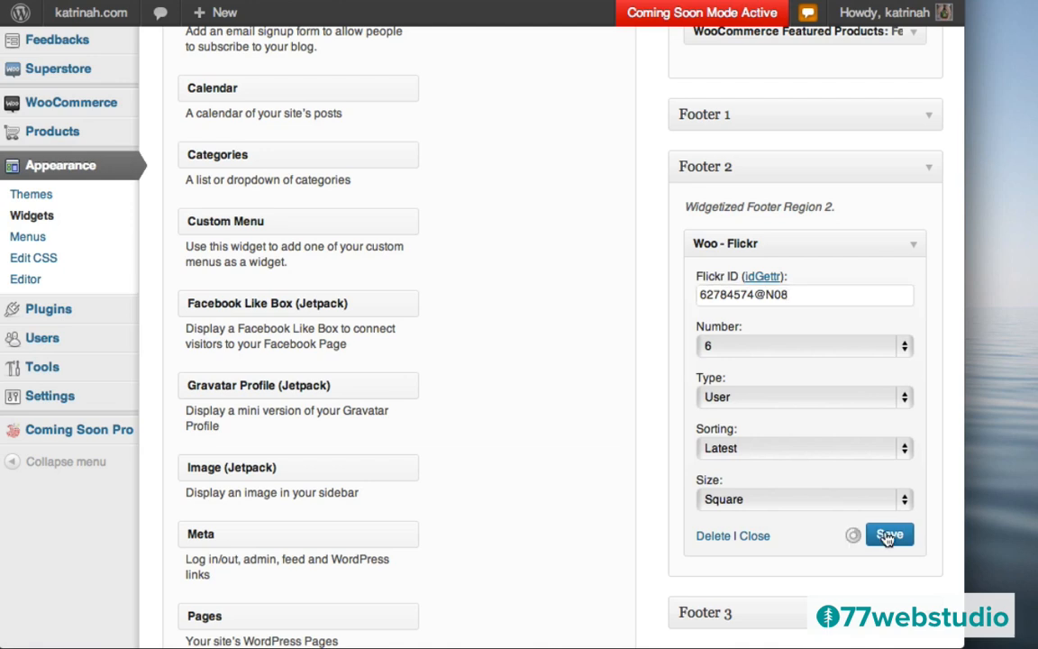
click(755, 535)
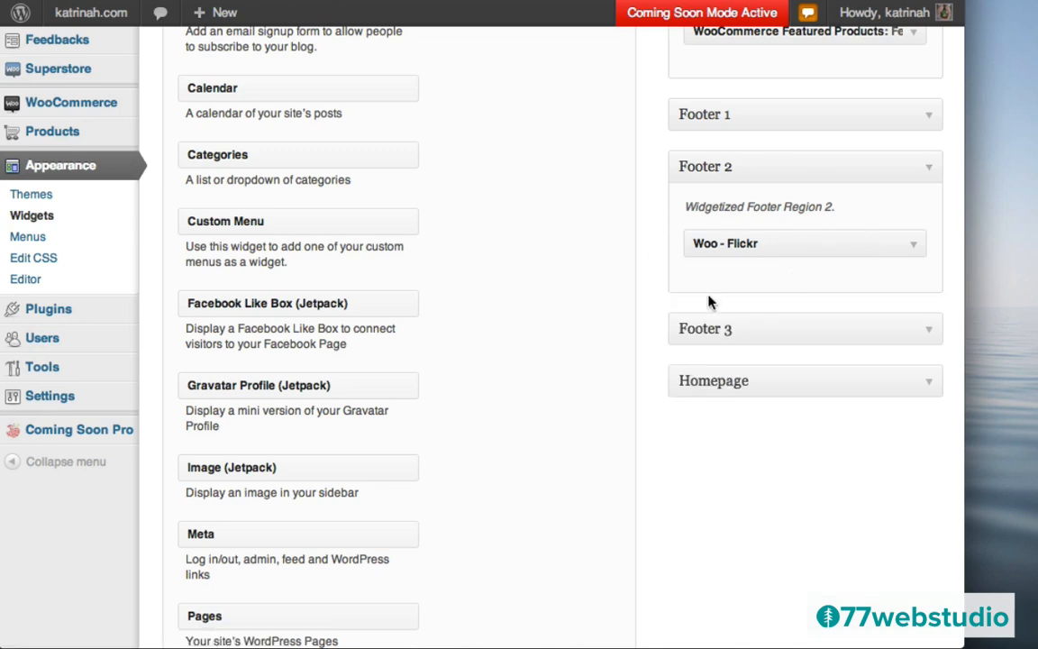
- Add a WooCommerce Featured Products widget to the Footer 3 area
click(923, 329)
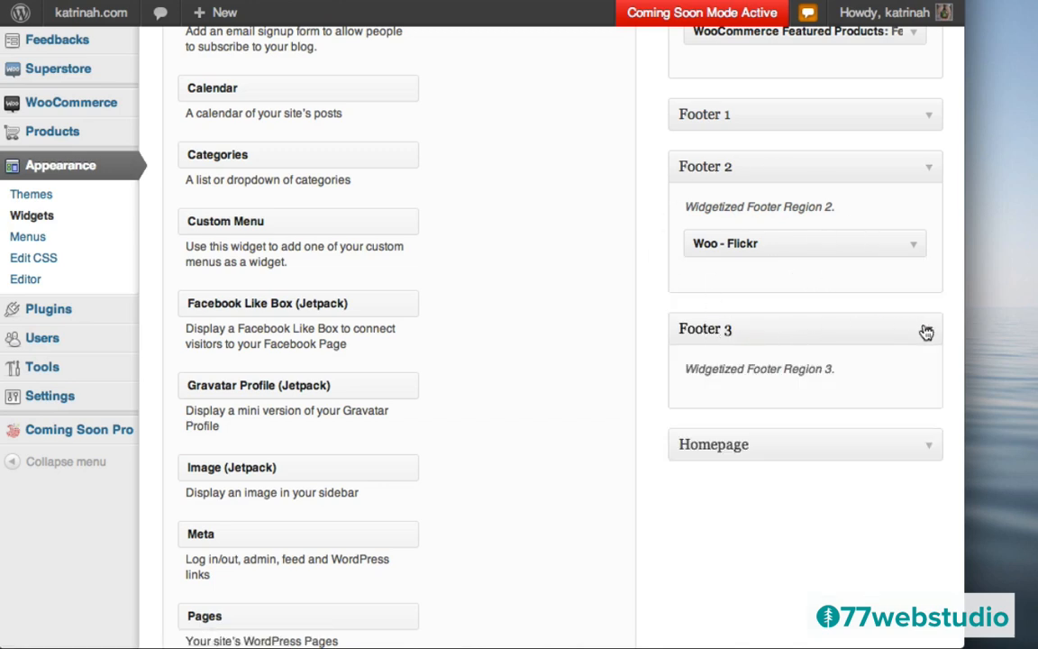
scroll(490, 434, down, 10)
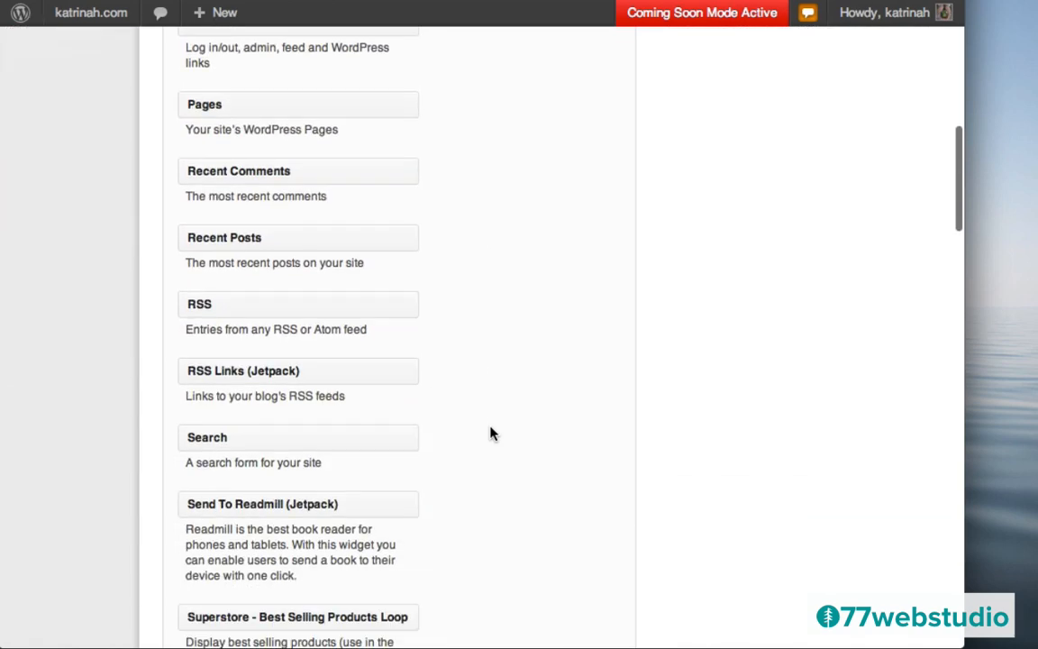
scroll(491, 433, down, 10)
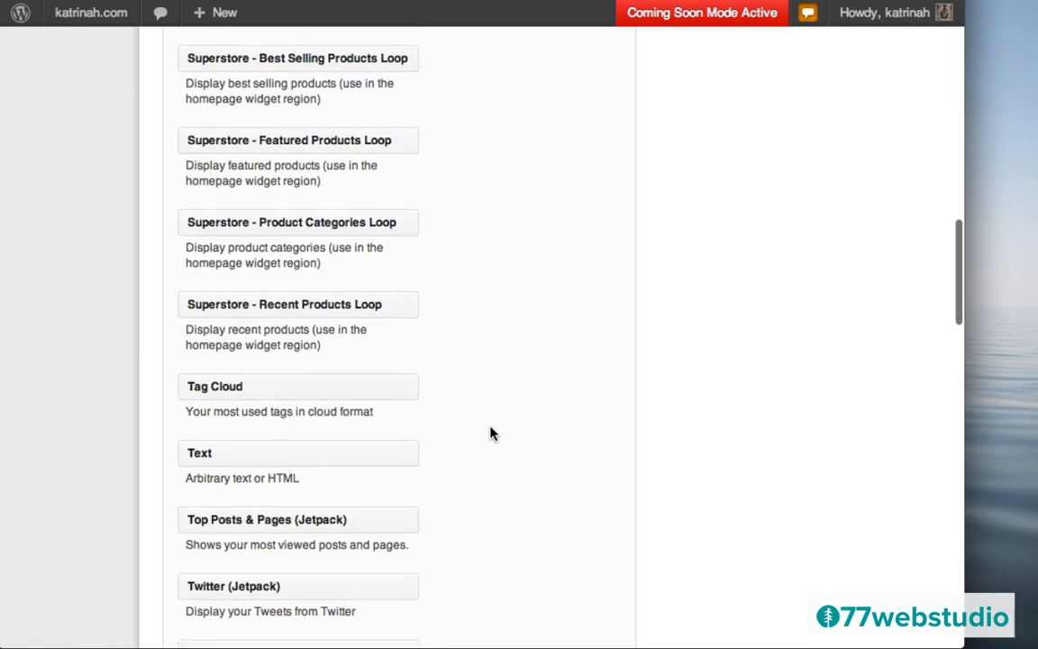
scroll(490, 433, down, 8)
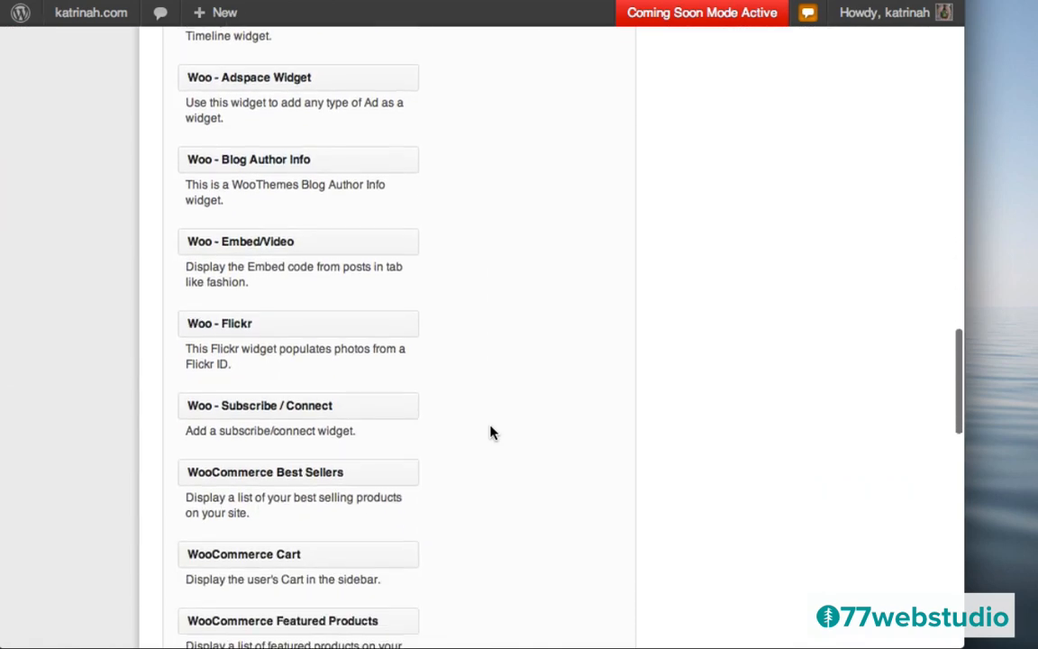
scroll(490, 430, down, 5)
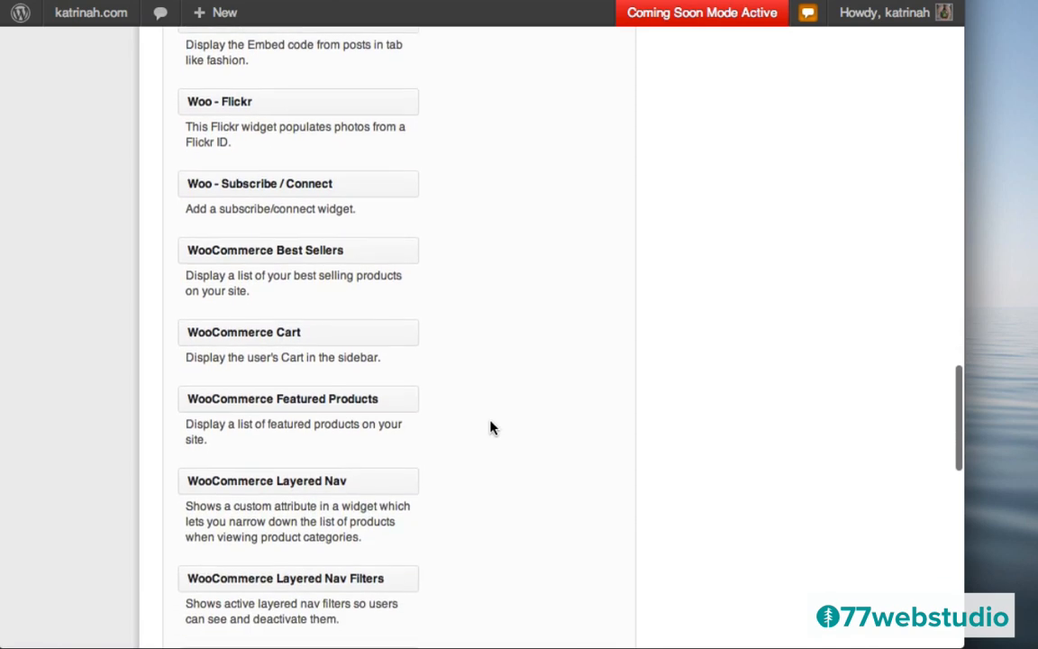
scroll(490, 427, up, 3)
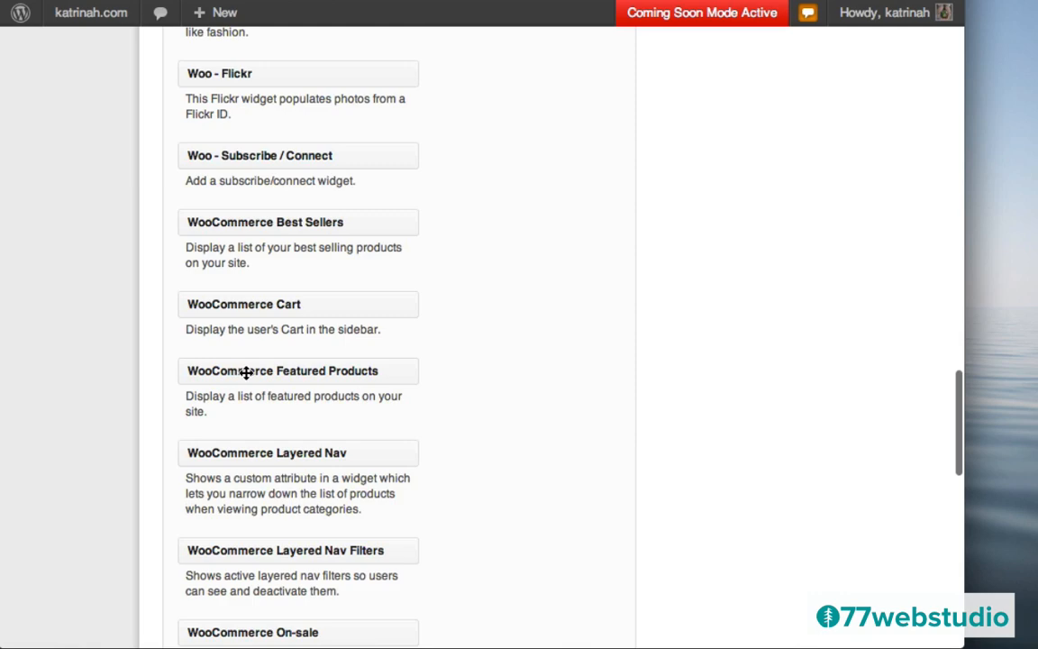
drag(246, 372, 758, 465)
- Title the widget 'Featured Products', set it to show 5 products, and save
click(720, 524)
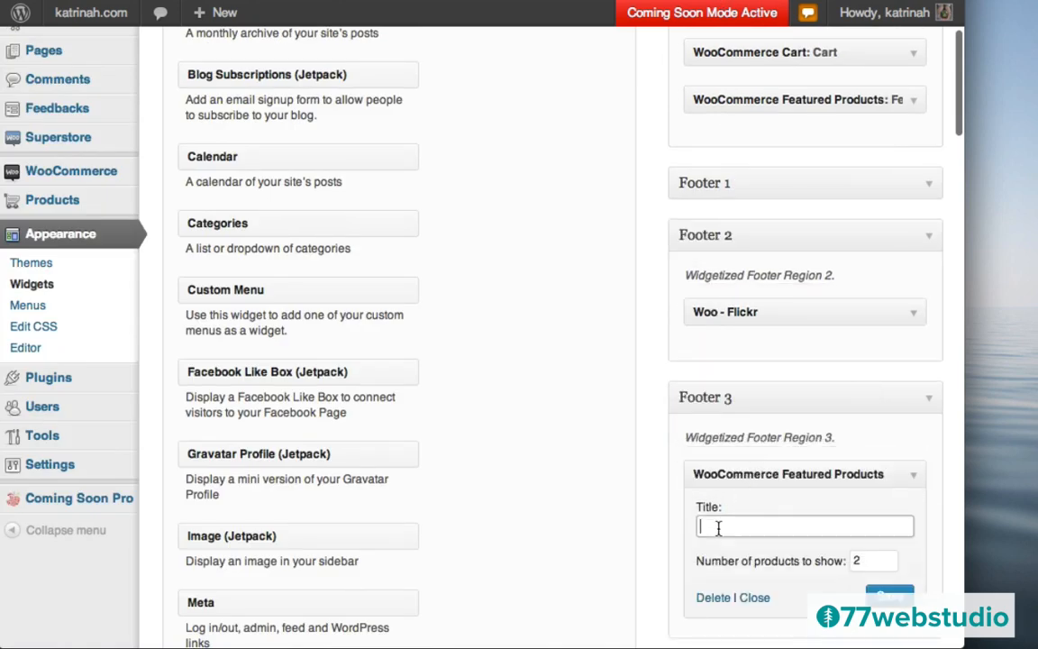
text(Featured Products)
double_click(883, 560)
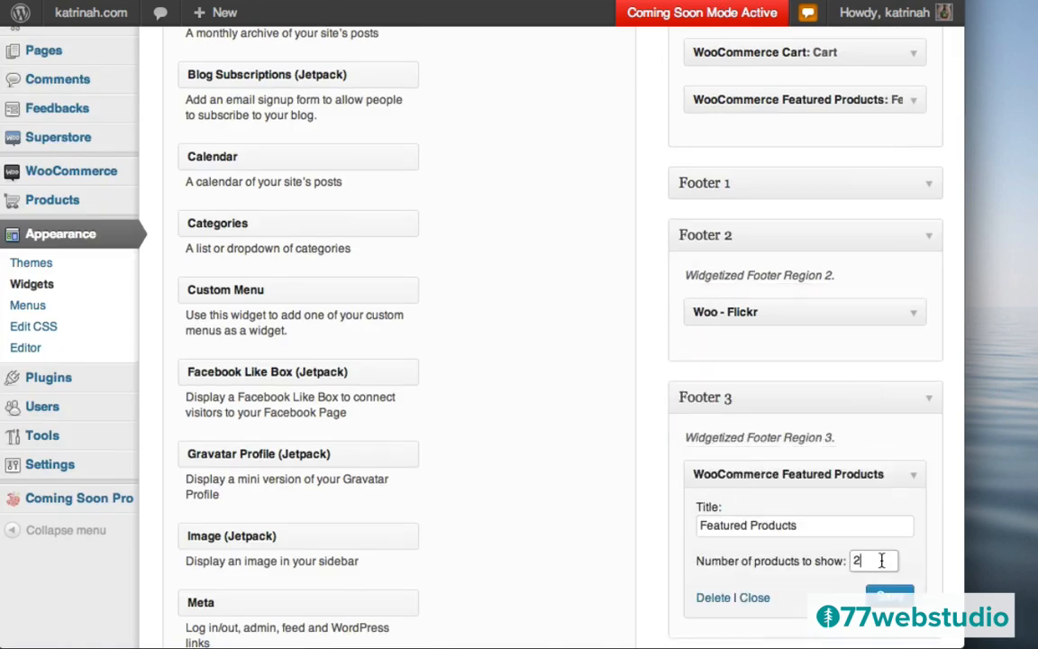
key(BackSpace)
text(5)
scroll(645, 503, down, 3)
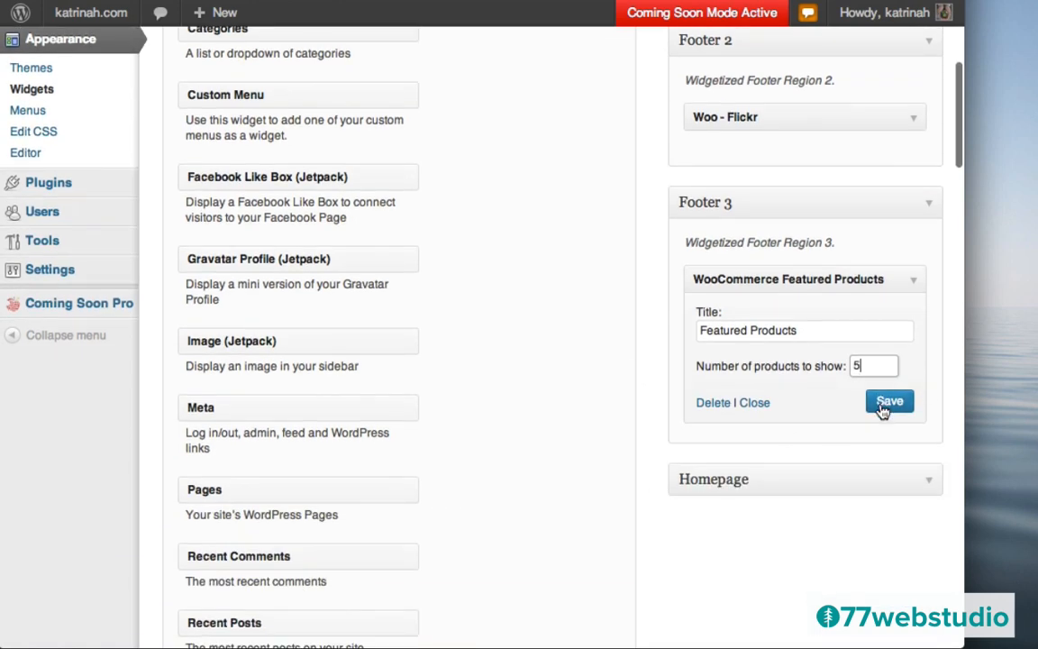
click(883, 407)
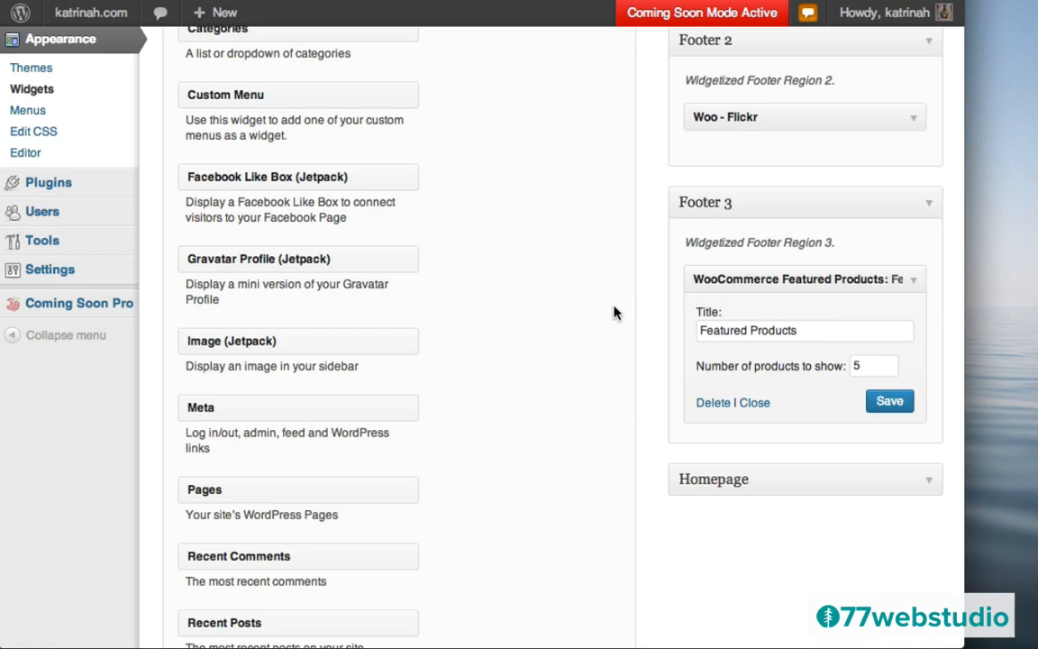
scroll(613, 313, up, 5)
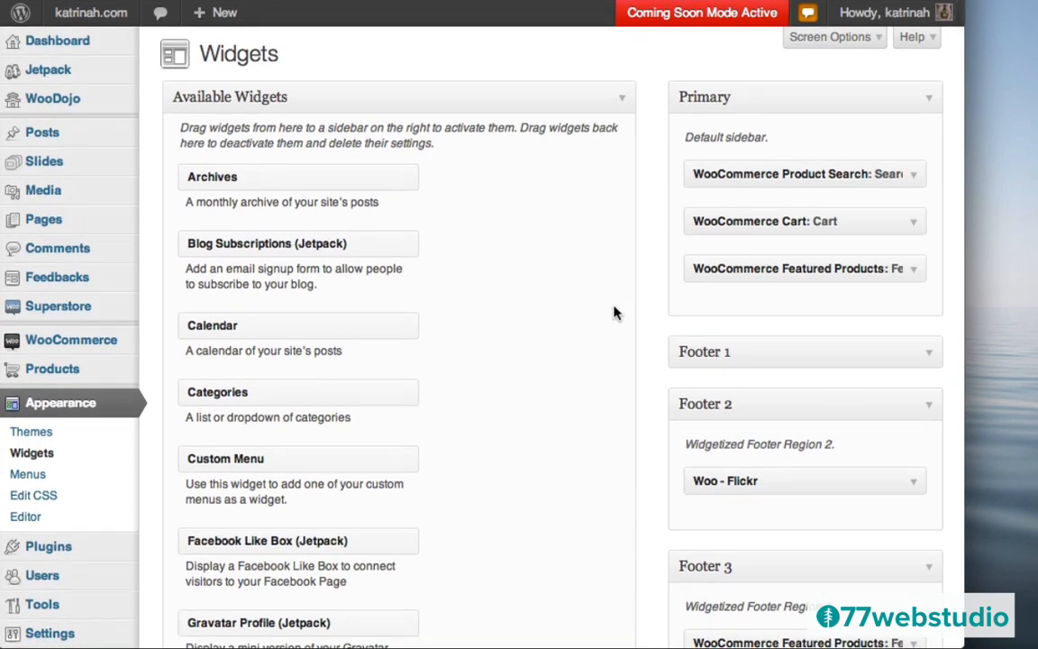
- Open the live storefront, scroll through its home page, then go to the About page
mouse_move(81, 14)
click(98, 47)
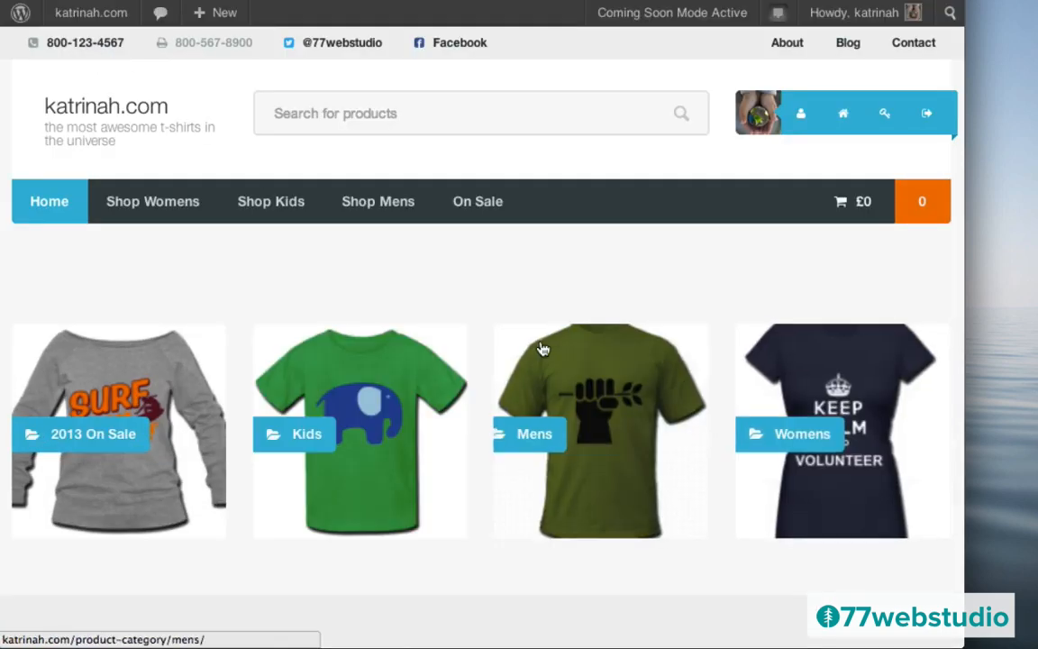
scroll(541, 349, down, 10)
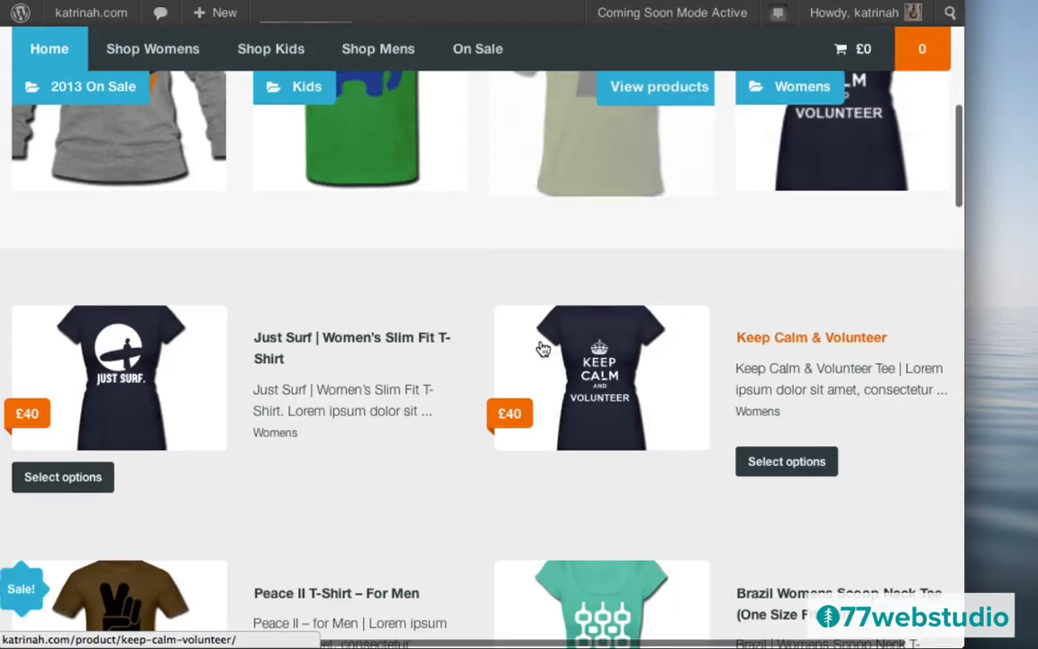
scroll(541, 349, down, 10)
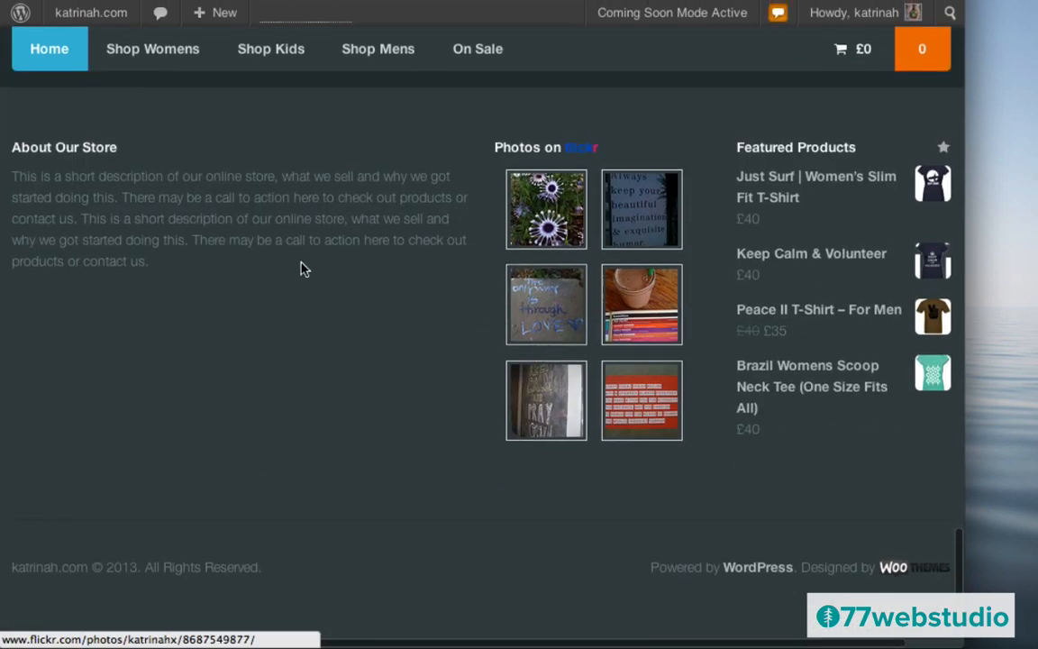
scroll(306, 329, up, 3)
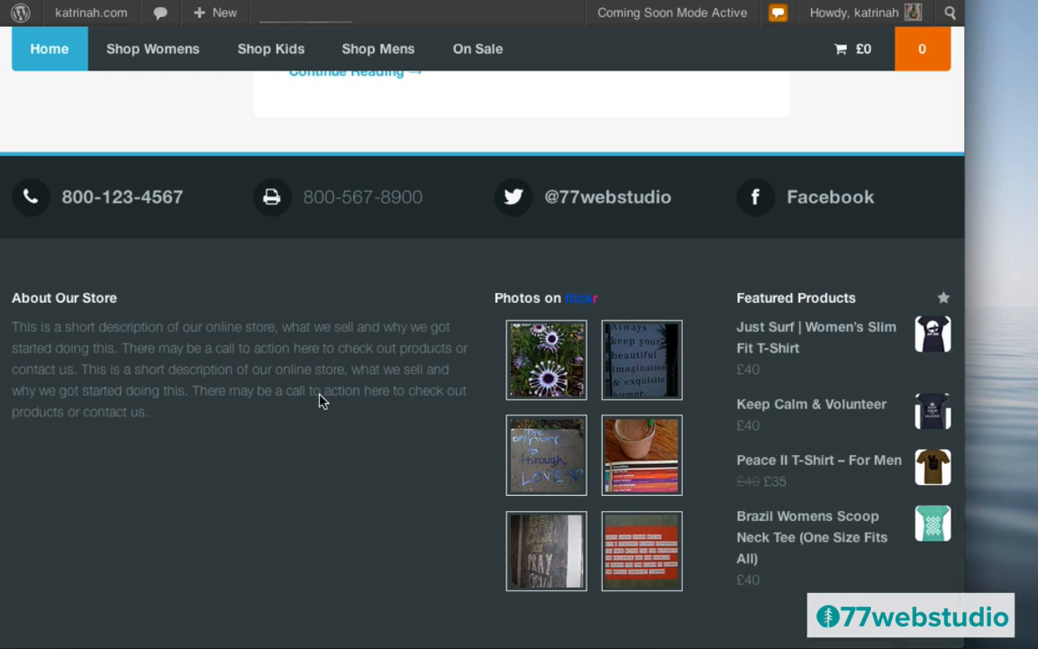
scroll(320, 399, up, 10)
scroll(322, 402, up, 10)
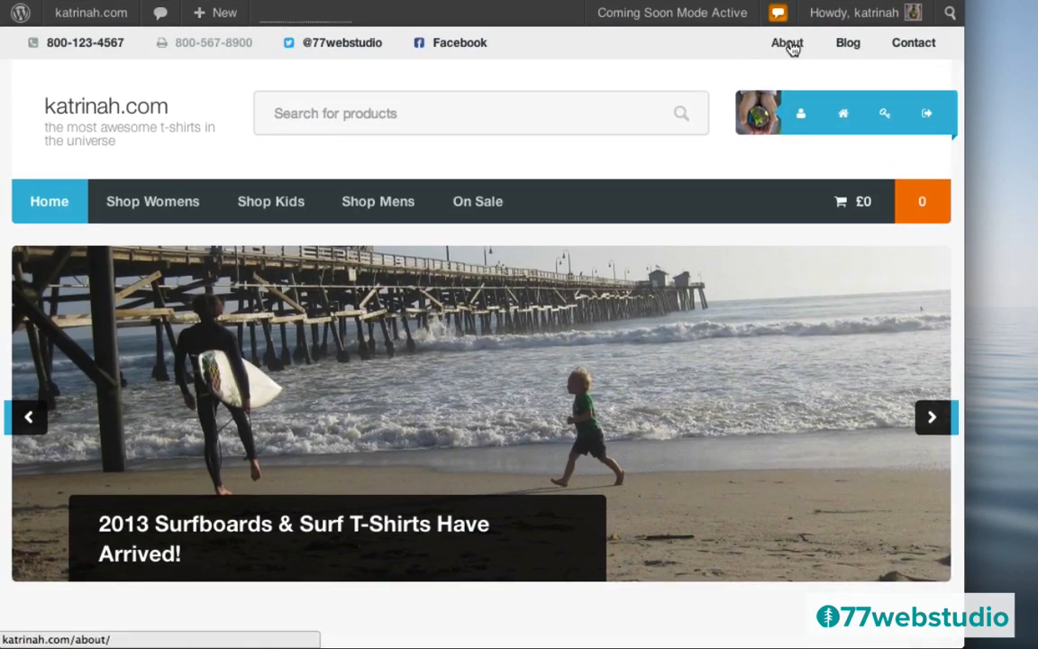
click(789, 45)
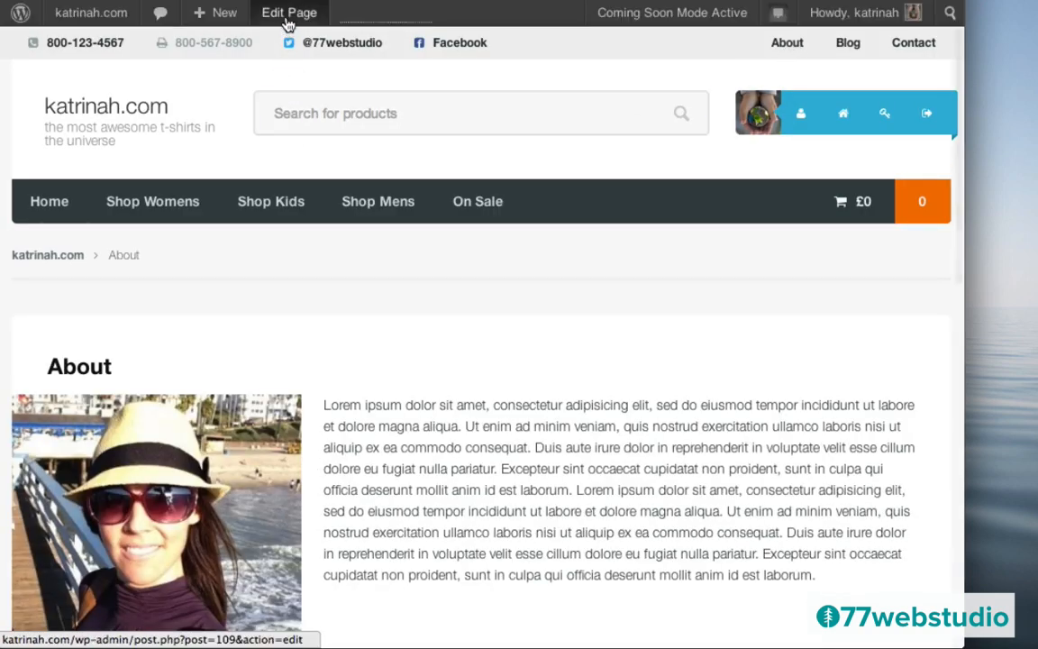
- Edit the About page, add an empty paragraph after the last one, and bring up the theme shortcodes
click(288, 22)
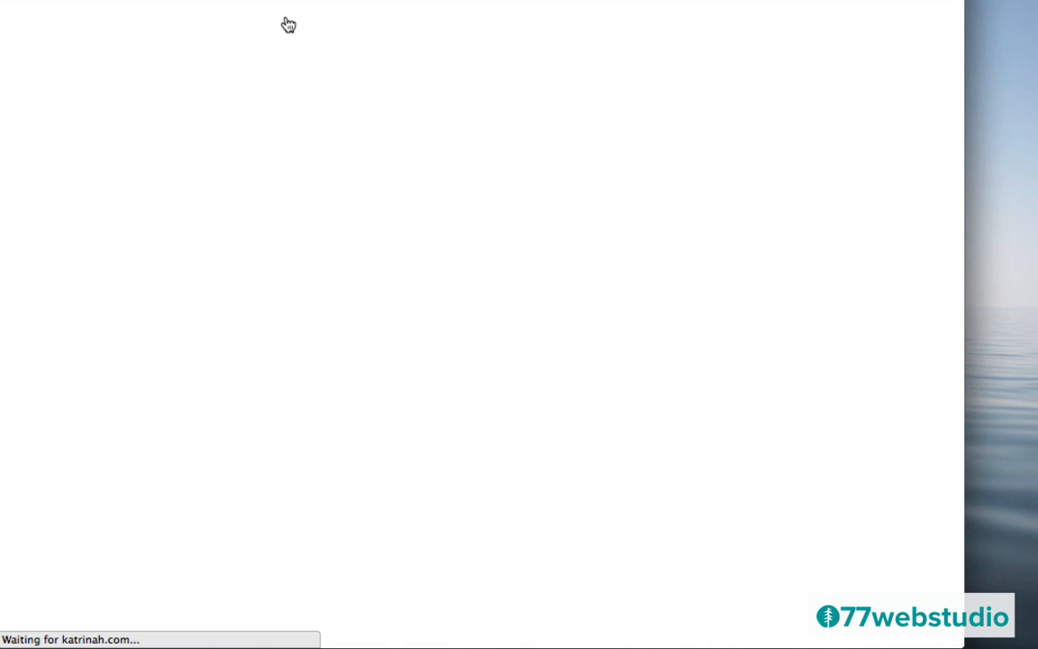
scroll(557, 351, down, 5)
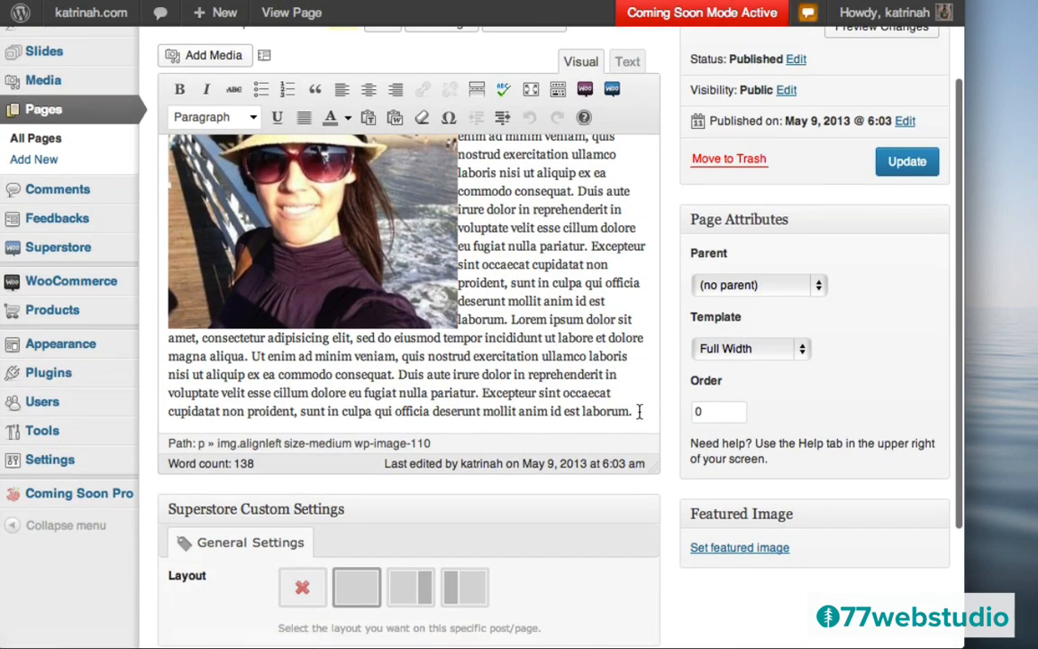
click(639, 411)
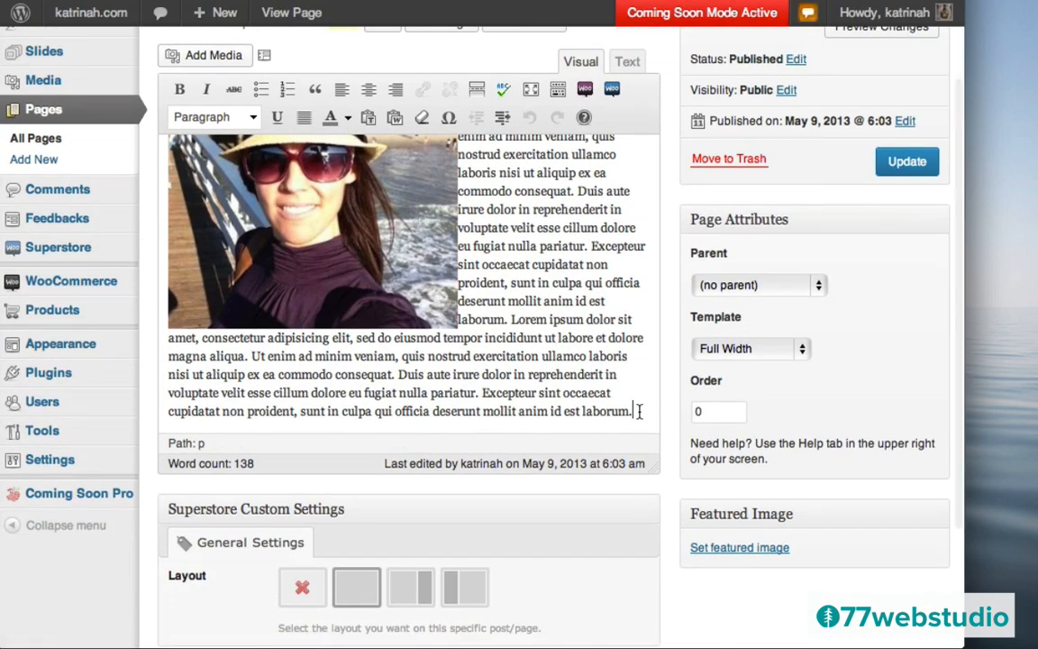
key(Return)
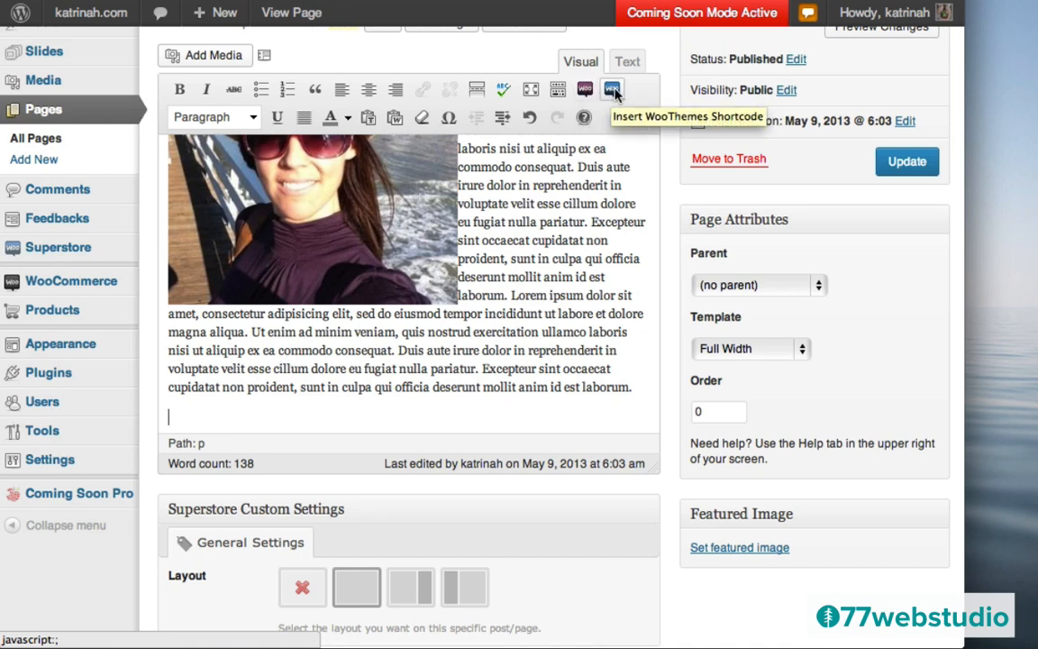
click(612, 93)
click(628, 115)
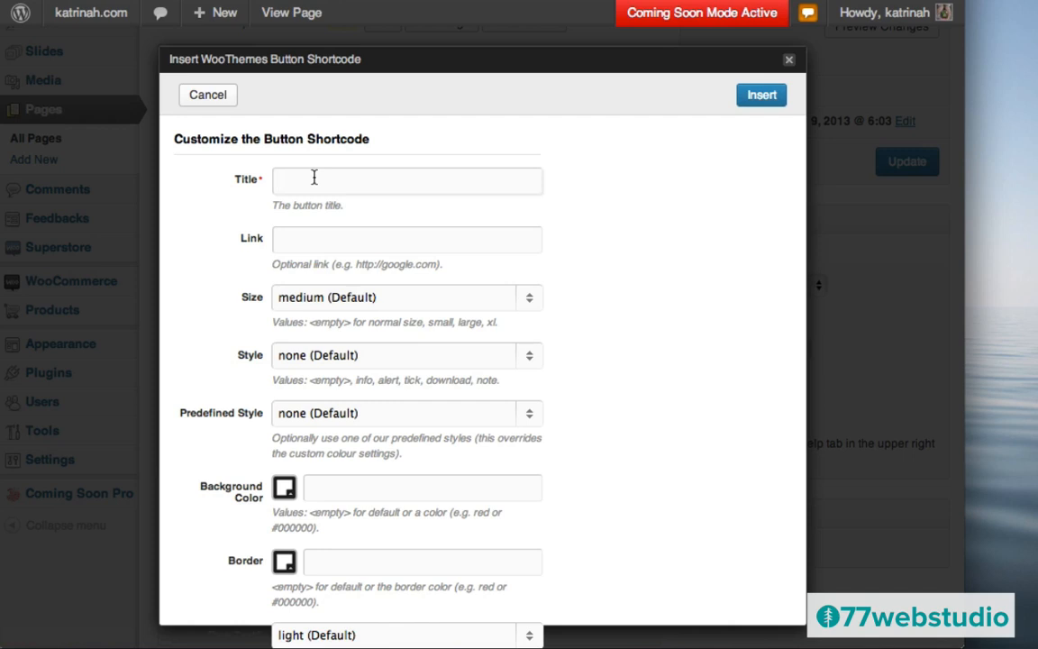
text(Contact Me)
key(BackSpace)
key(BackSpace)
text(Us)
key(BackSpace)
key(BackSpace)
text(me)
click(289, 242)
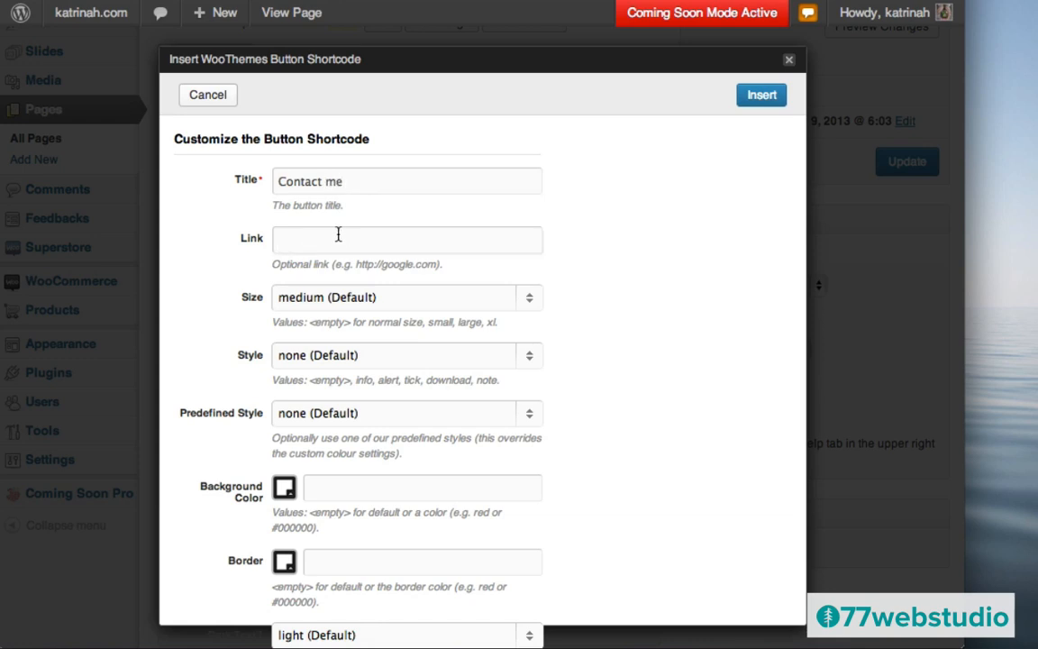
text(http)
text(://katir)
text(rina)
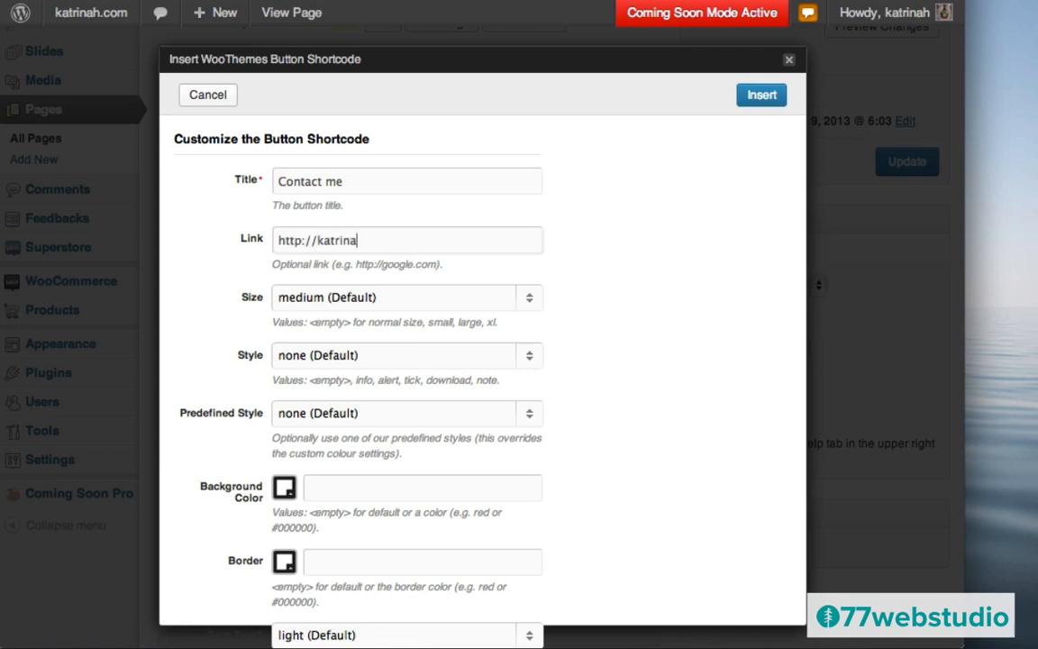
text(h.com/)
text(contact)
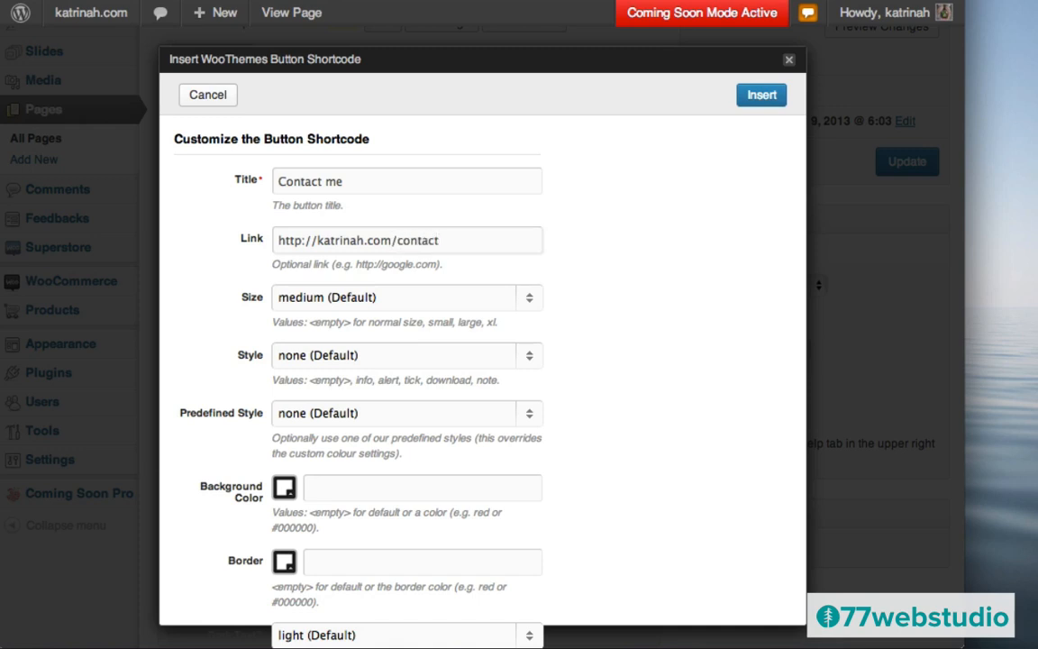
- Make the button large with #2ab6d6 background and border colours, and insert it
click(311, 298)
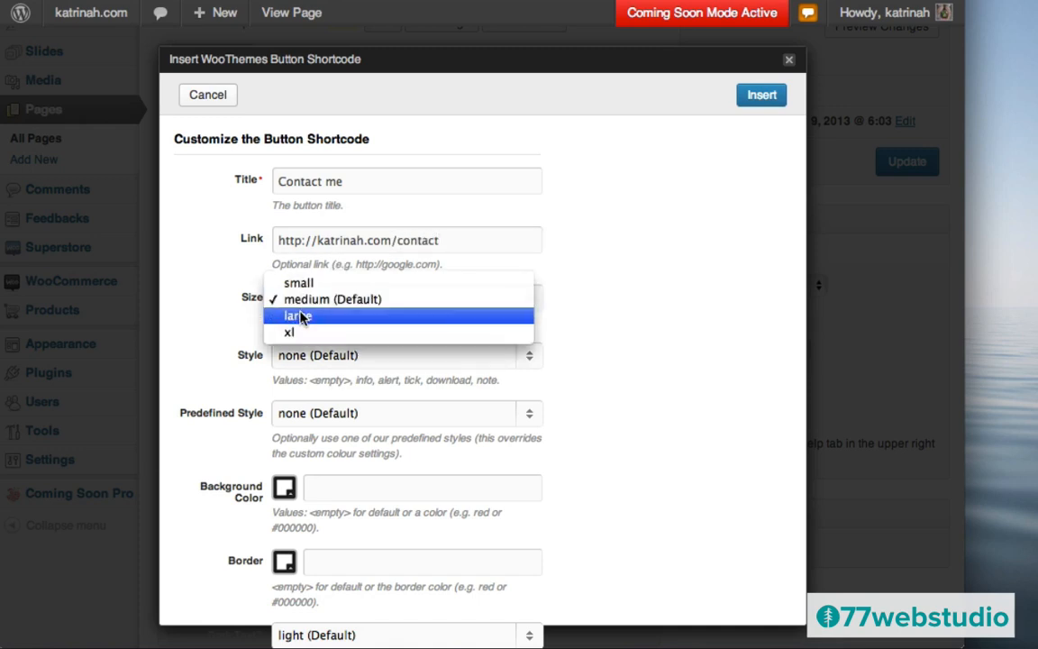
click(302, 317)
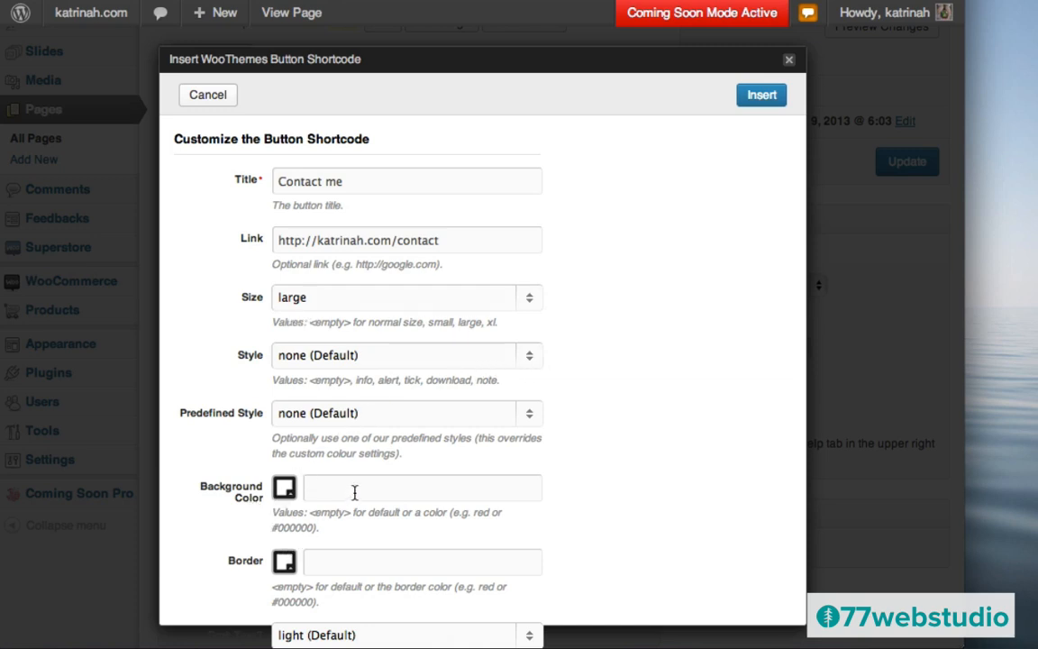
click(330, 488)
text(#2ab6d6)
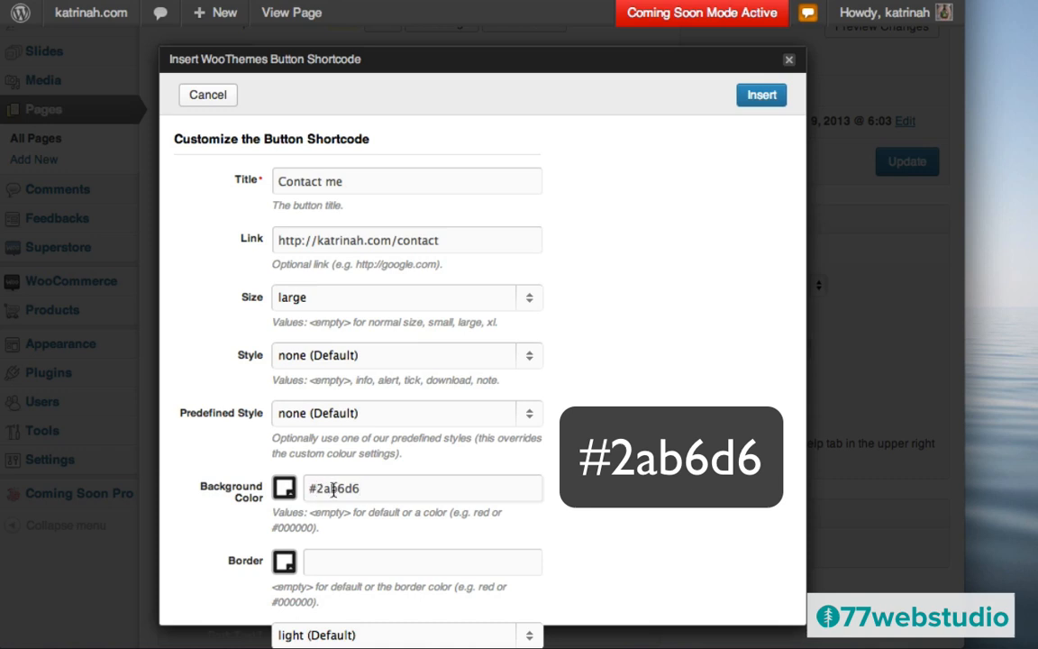
click(329, 562)
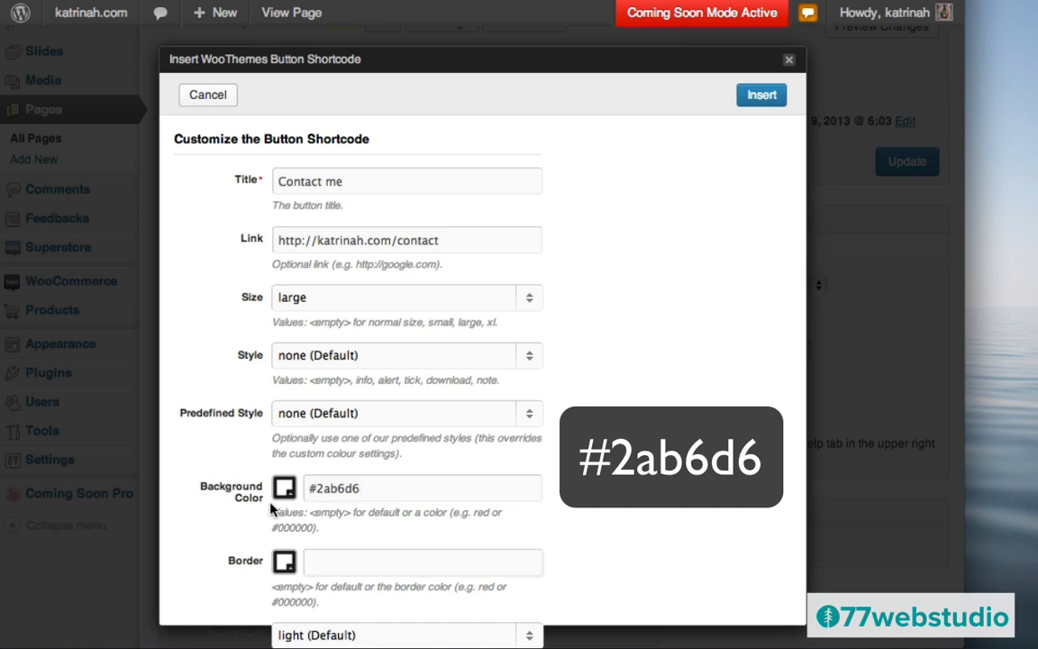
text(#2ab6d6)
click(762, 98)
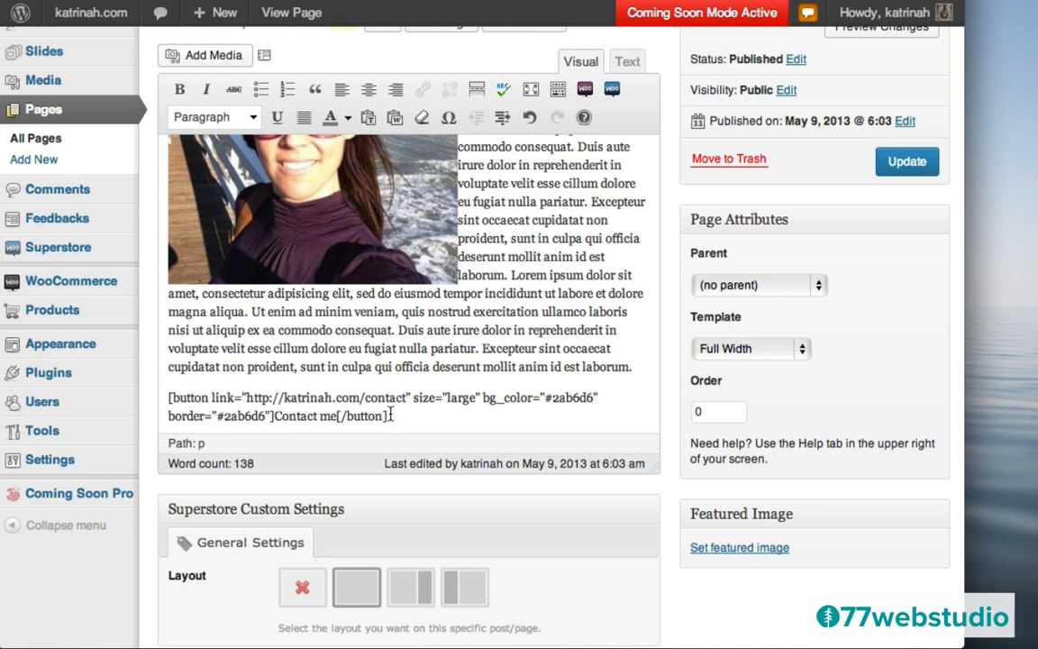
- Select the inserted button shortcode and update the About page
drag(387, 416, 152, 395)
key(ctrl+c)
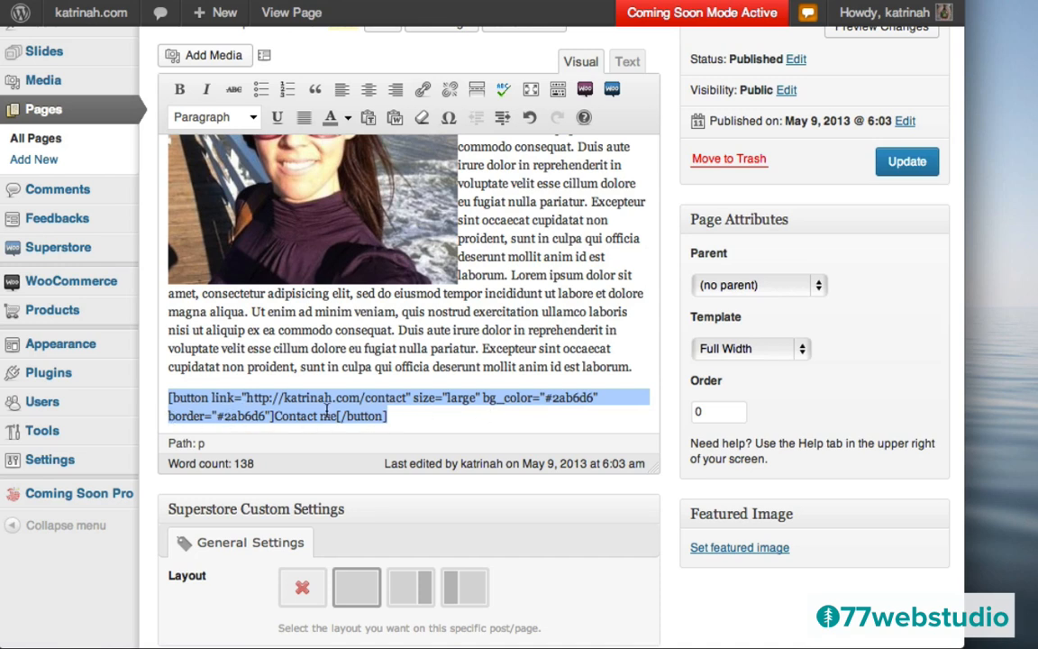
click(906, 164)
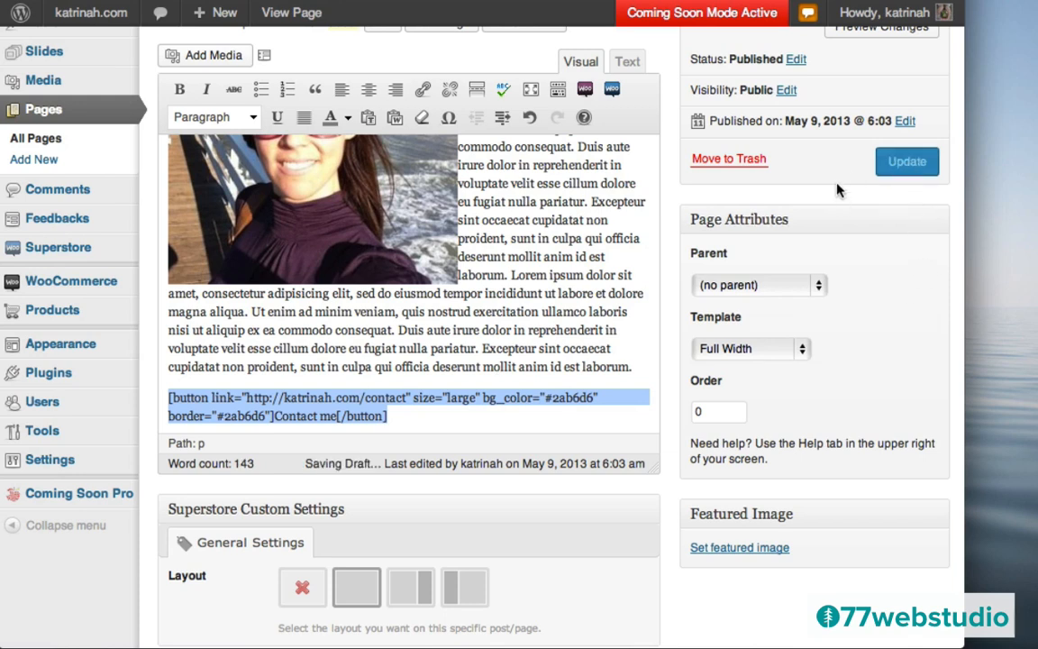
click(901, 164)
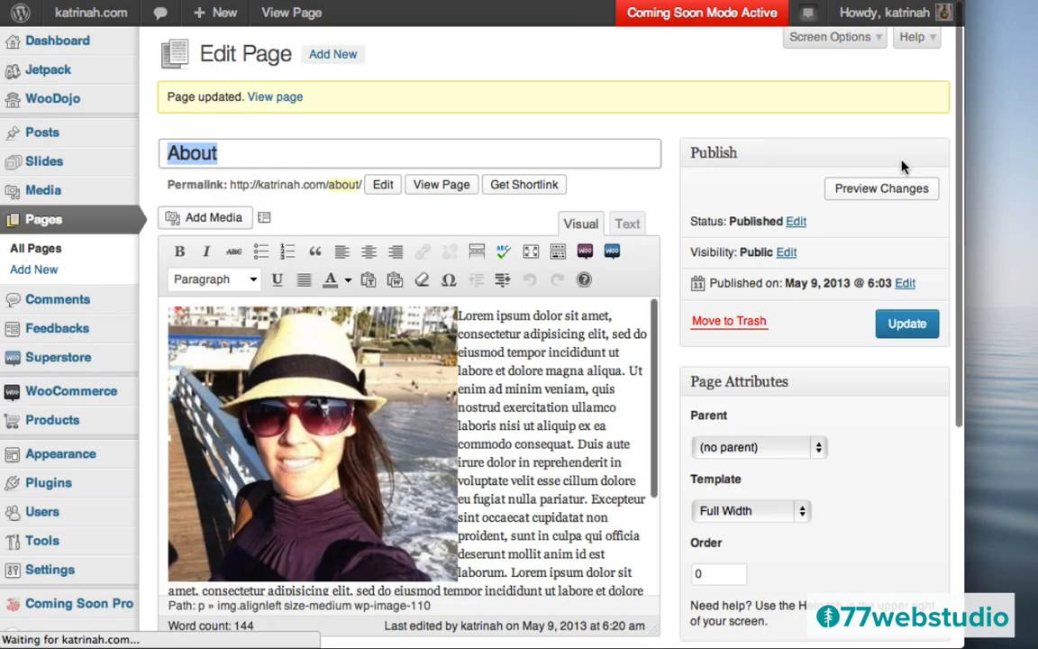
- View the live About page and follow its Contact me button to the Contact page
click(278, 104)
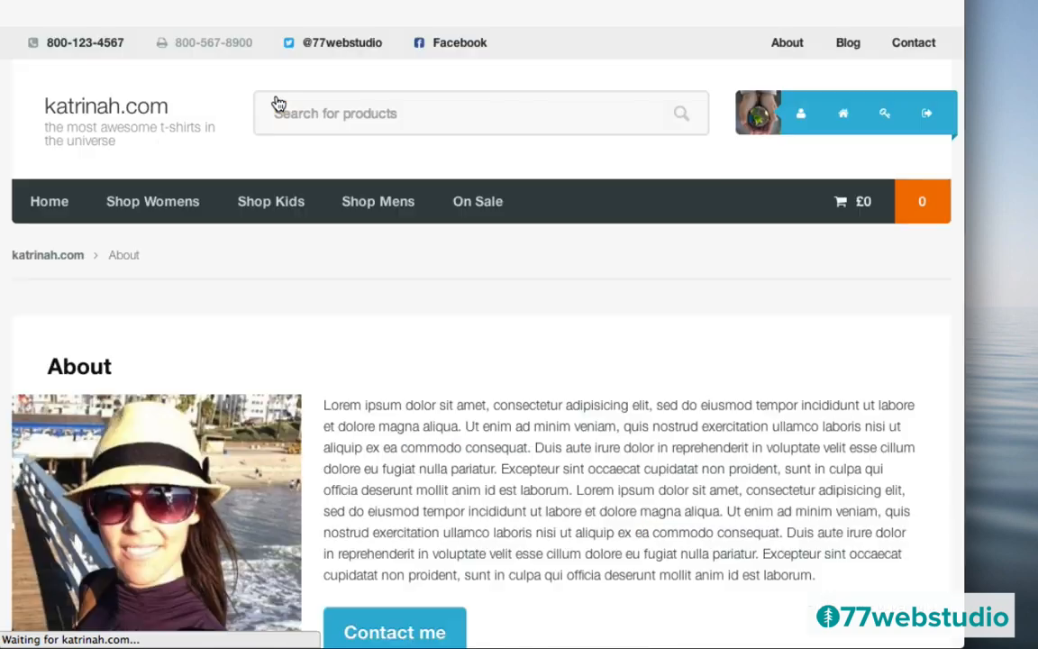
scroll(669, 372, down, 3)
scroll(670, 371, down, 3)
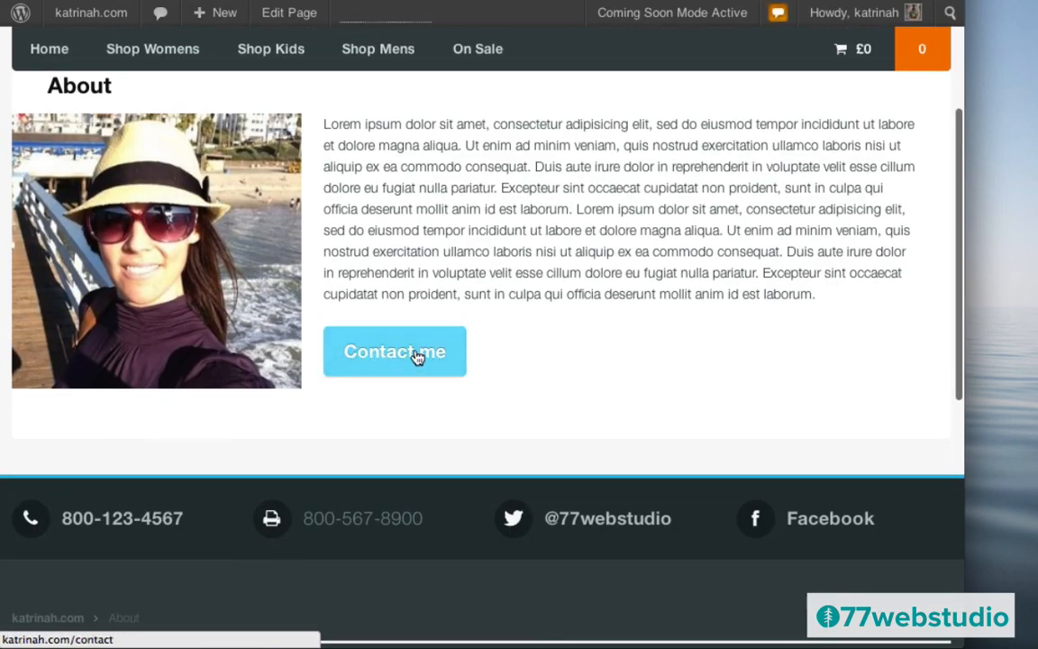
scroll(548, 316, up, 6)
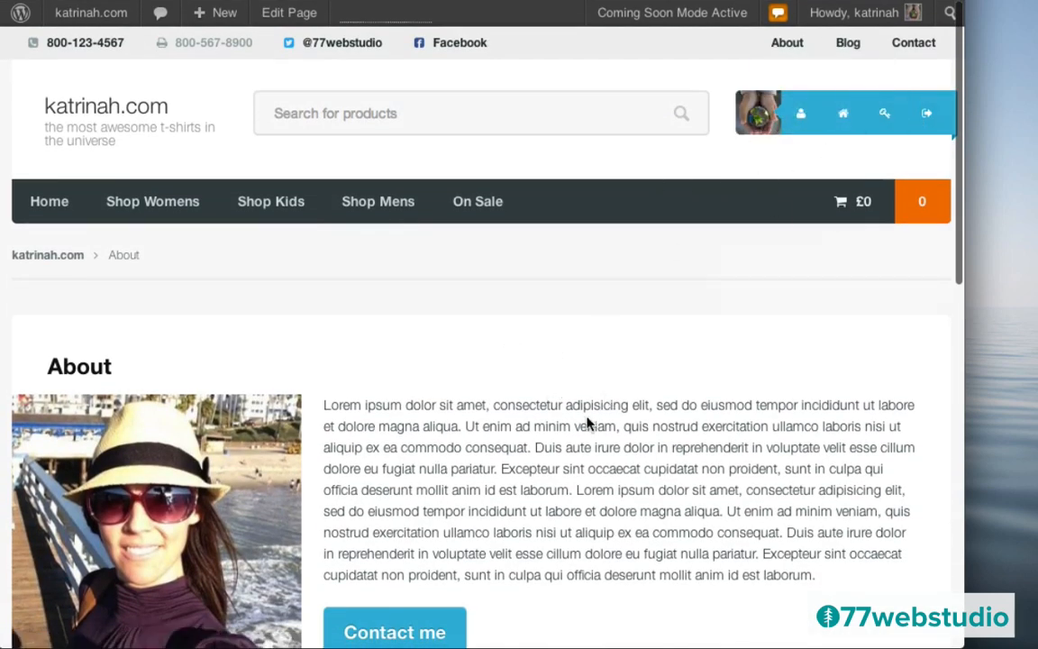
scroll(585, 428, down, 5)
click(393, 434)
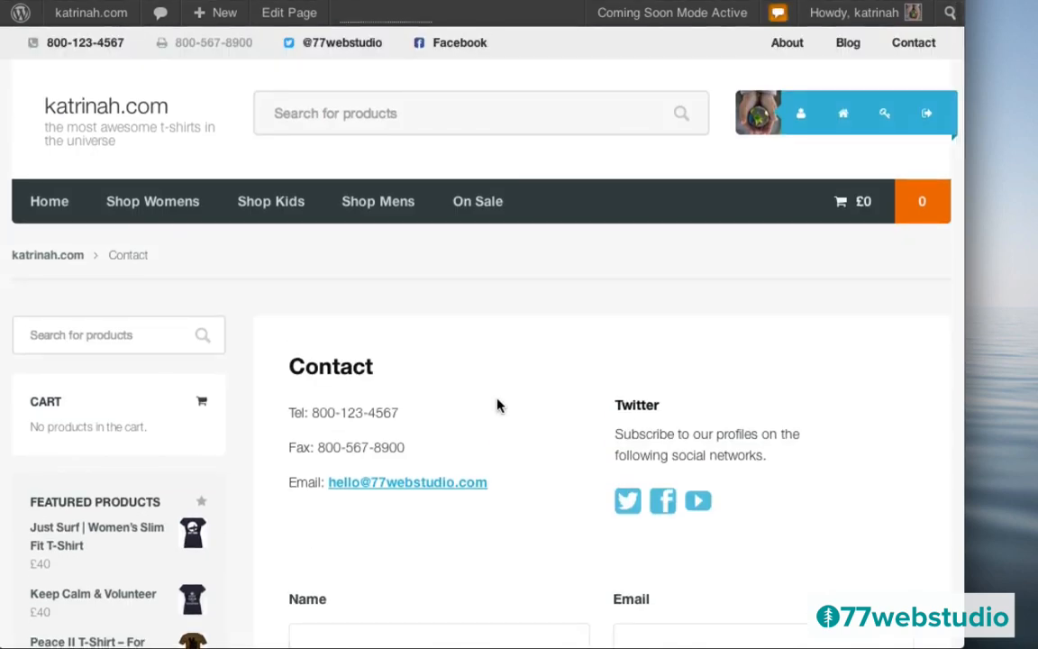
scroll(497, 405, down, 15)
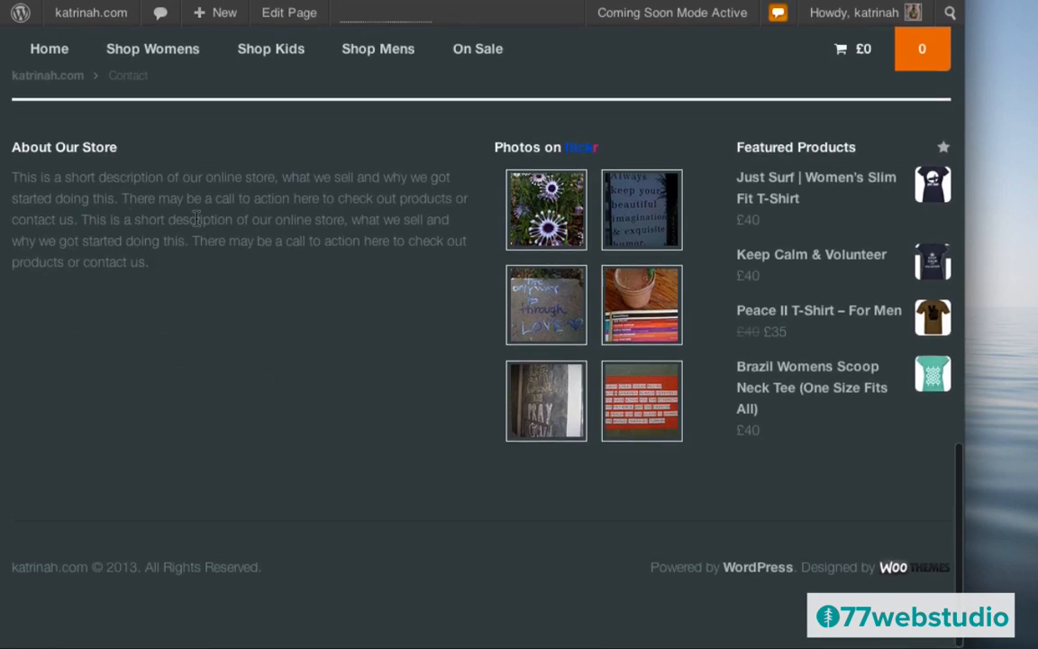
scroll(177, 196, up, 15)
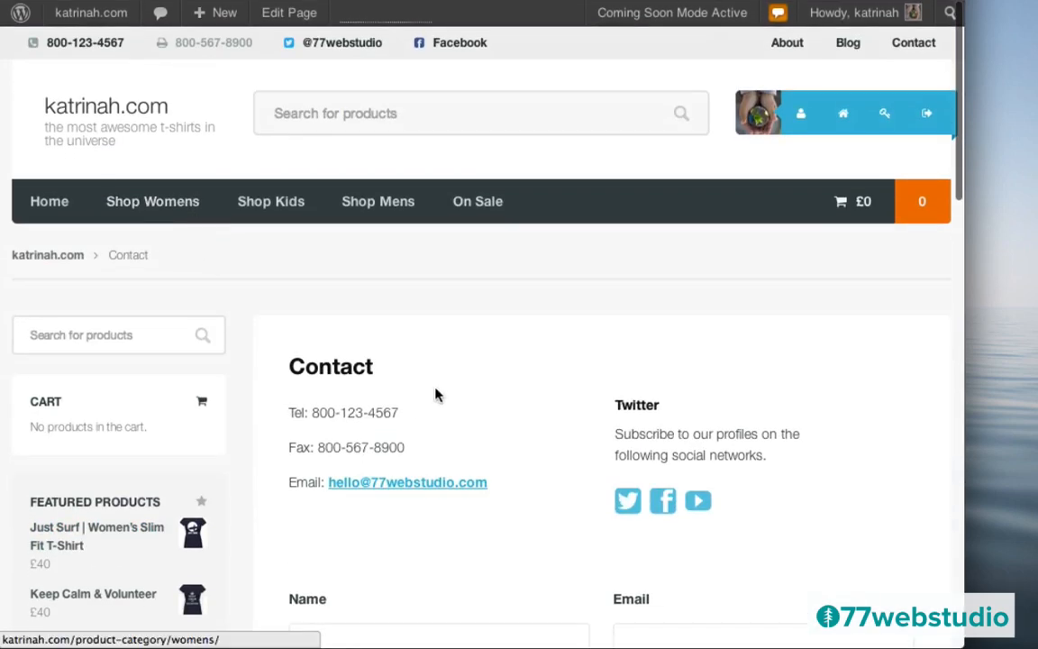
mouse_move(72, 18)
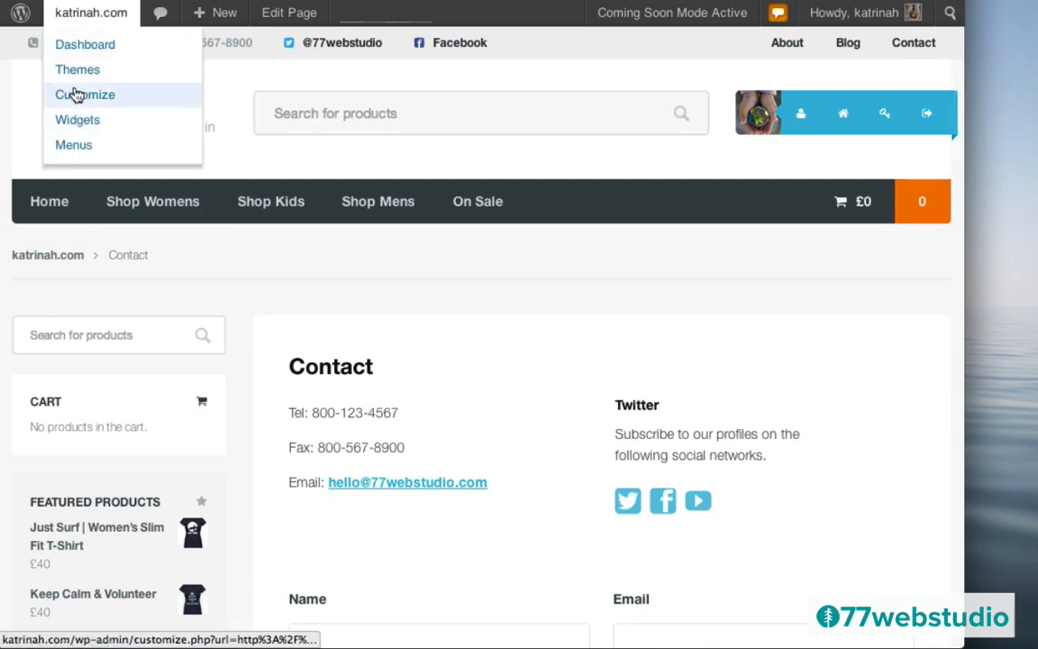
- Open the Widgets screen and expand the About Our Store text widget in Footer 1
click(77, 121)
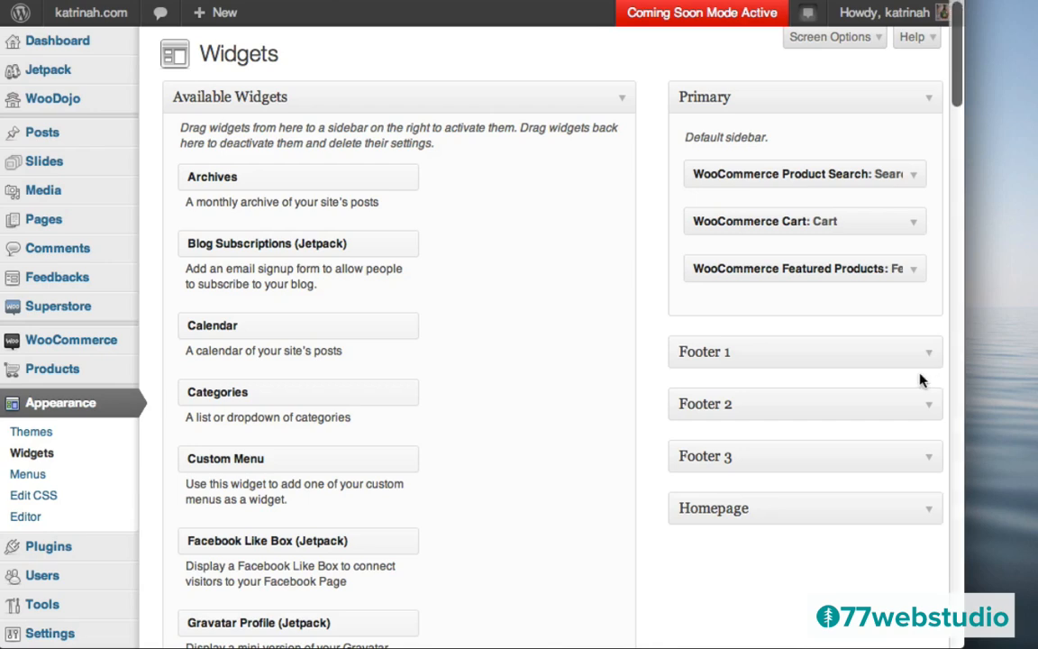
click(926, 356)
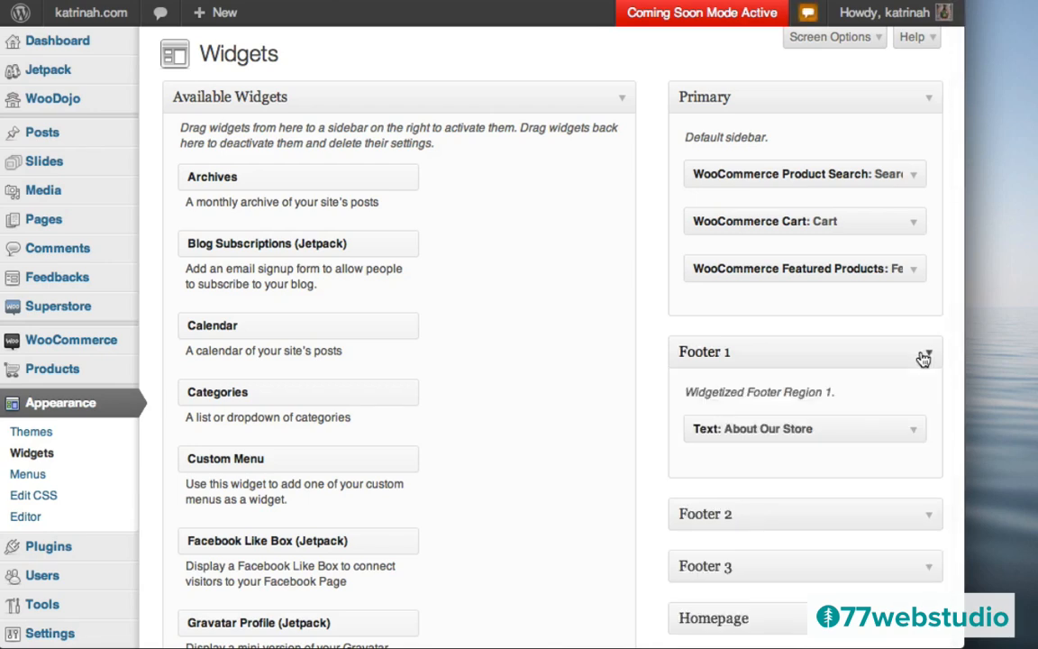
click(912, 435)
scroll(613, 405, down, 3)
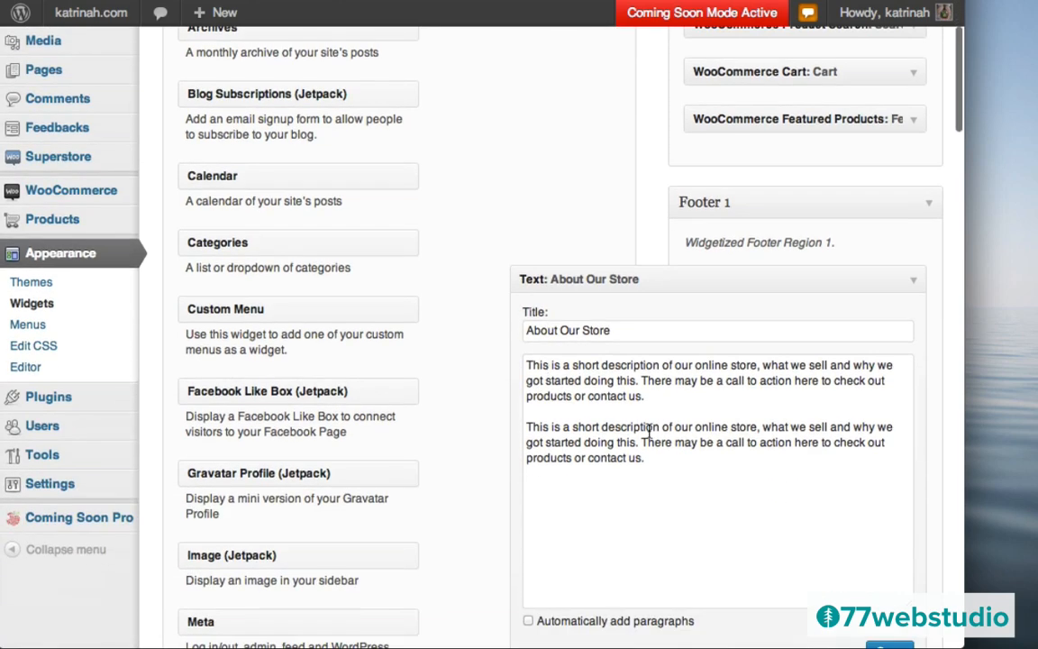
- Paste the Contact me [button] shortcode on a new line of the widget text and save it
click(653, 466)
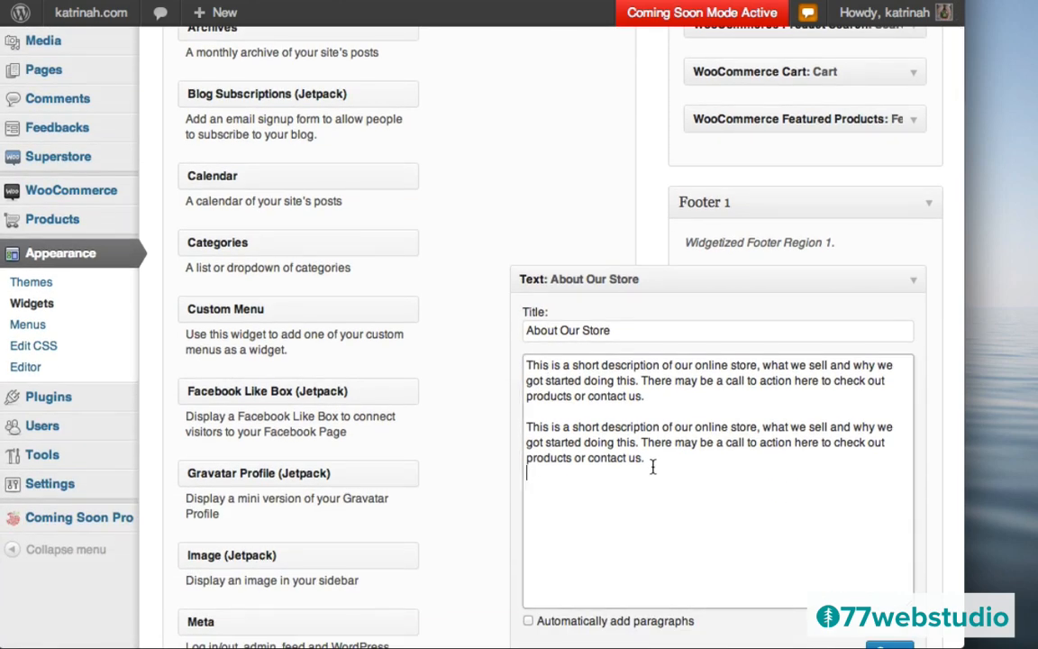
key(Return)
key(ctrl+v)
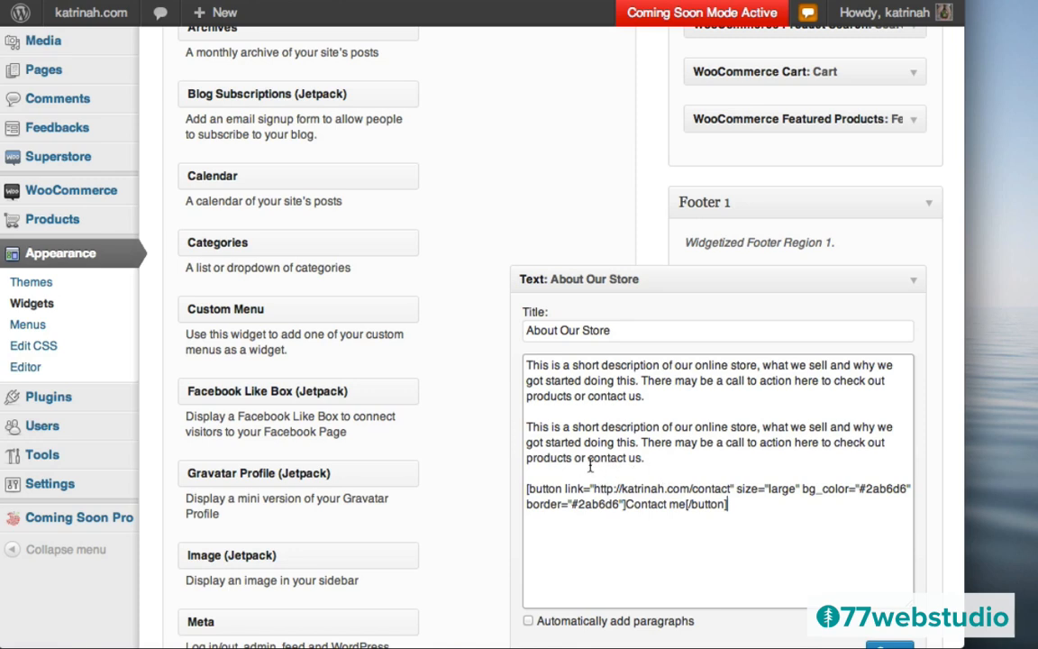
scroll(495, 436, down, 2)
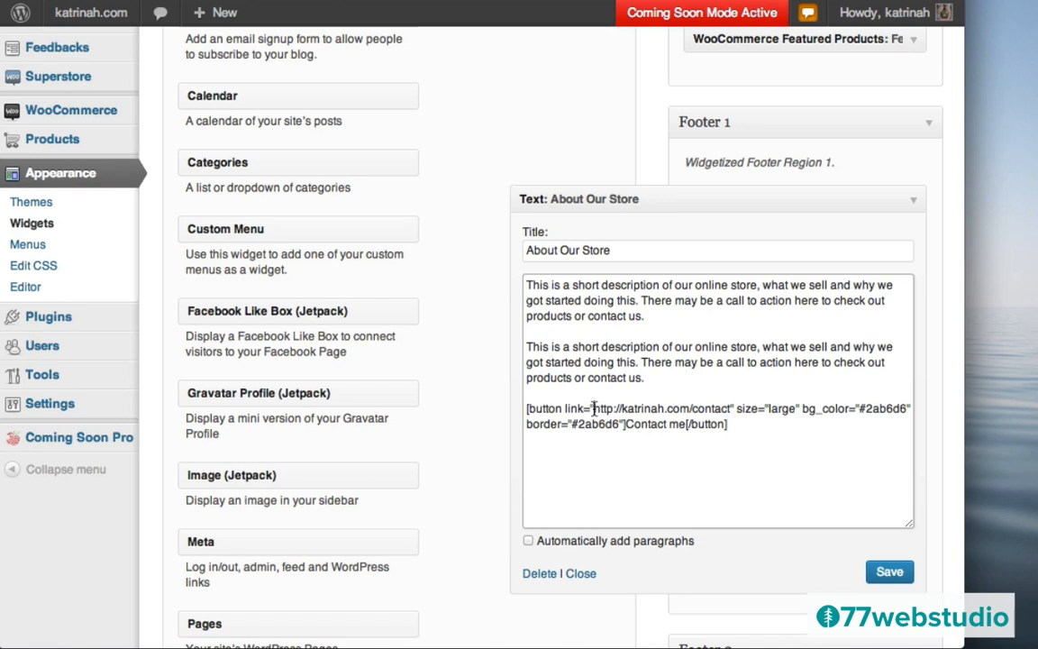
drag(594, 408, 735, 409)
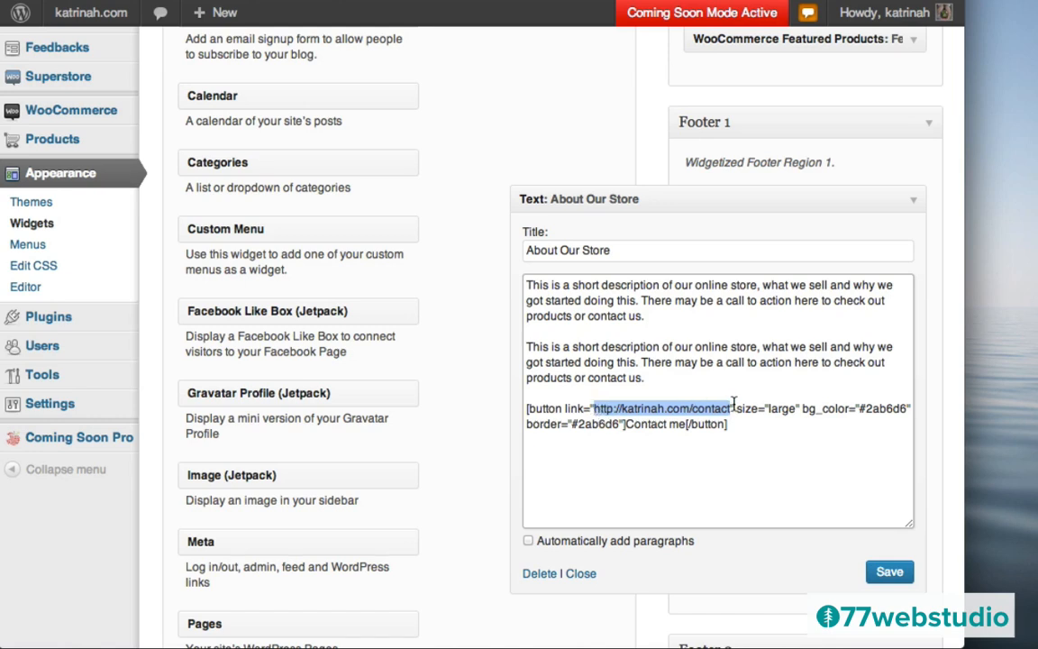
click(714, 430)
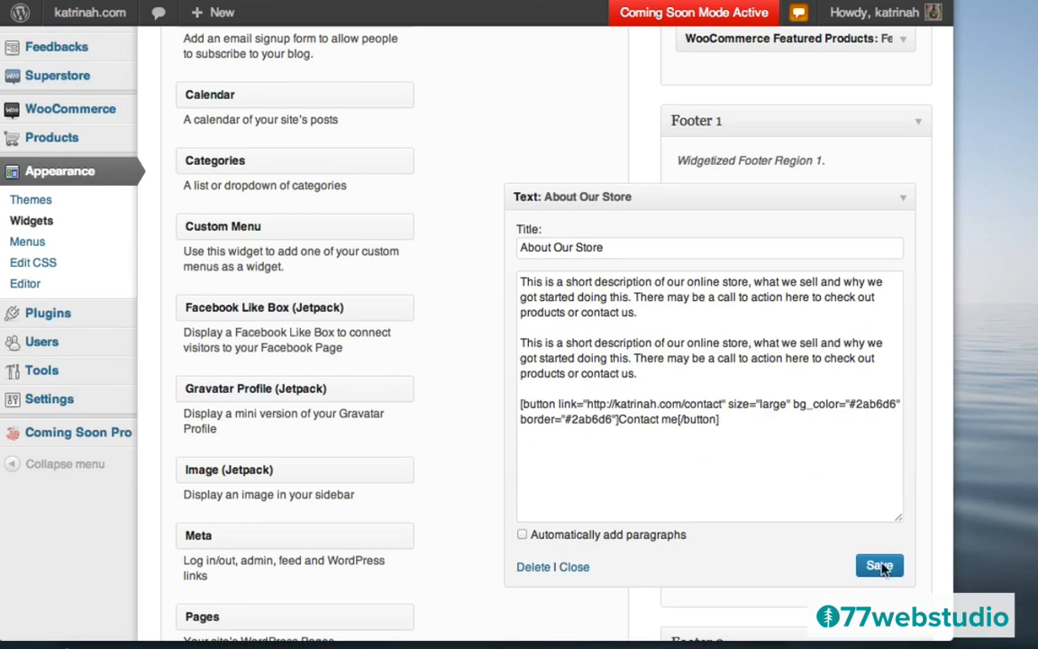
click(878, 568)
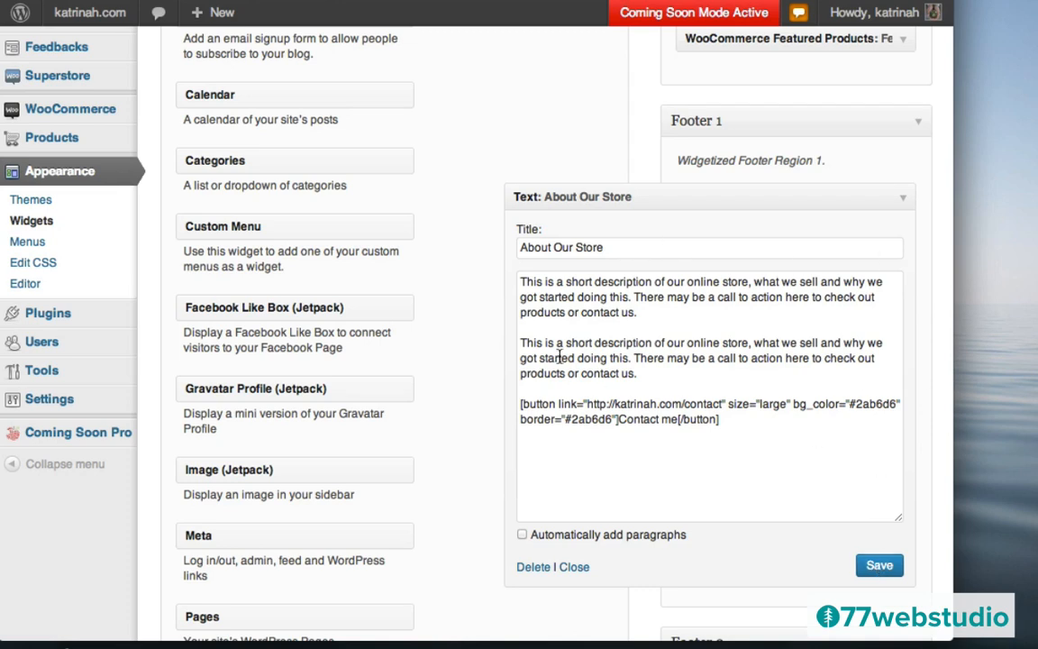
click(902, 200)
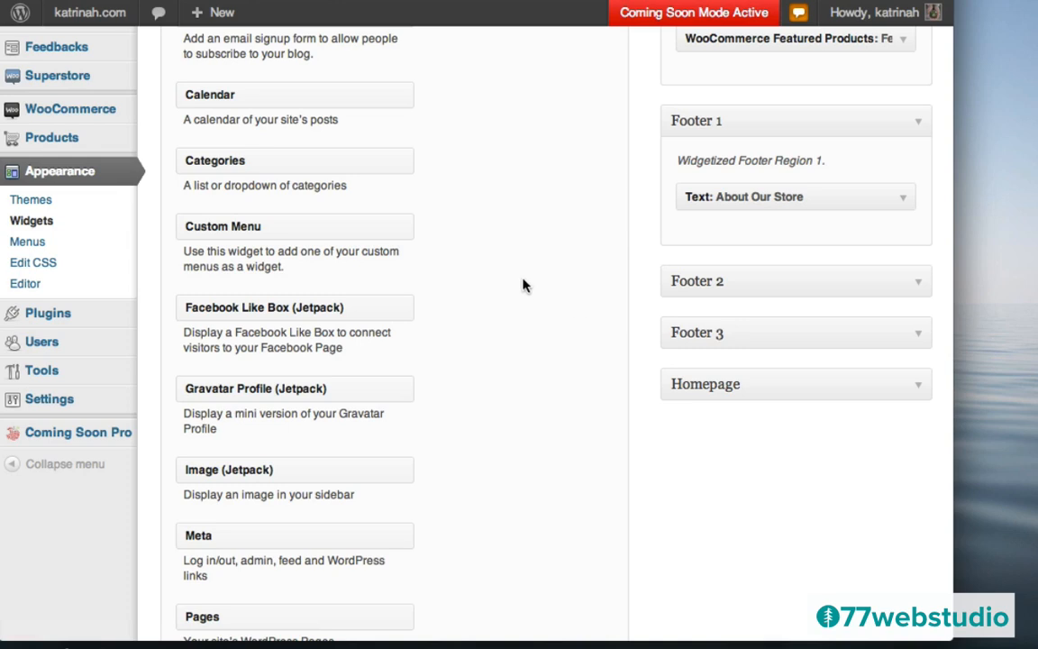
scroll(480, 309, up, 3)
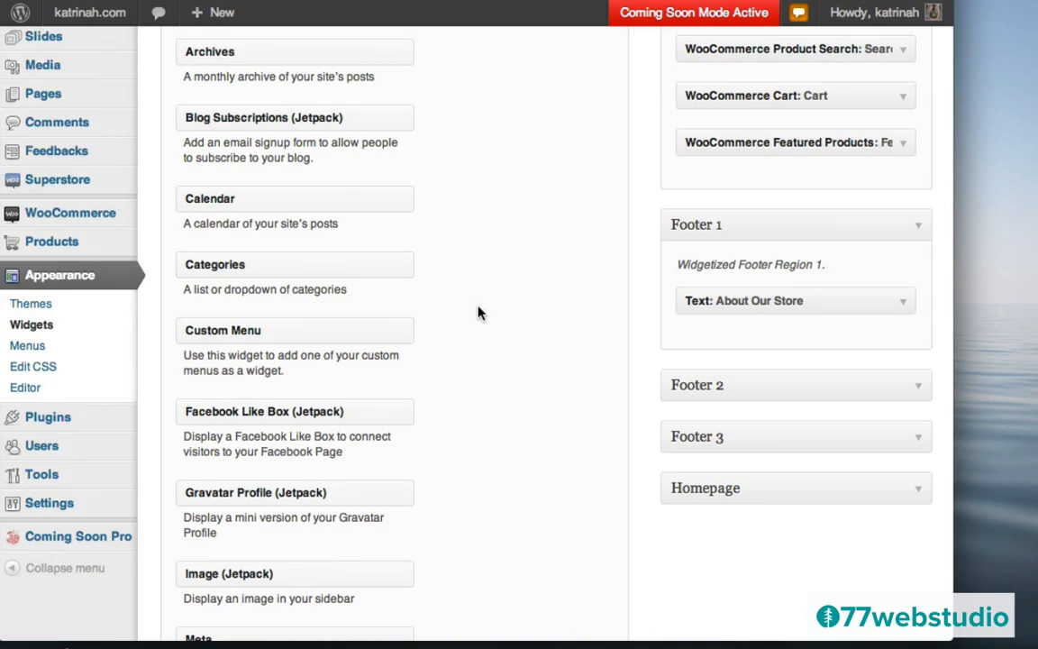
mouse_move(118, 214)
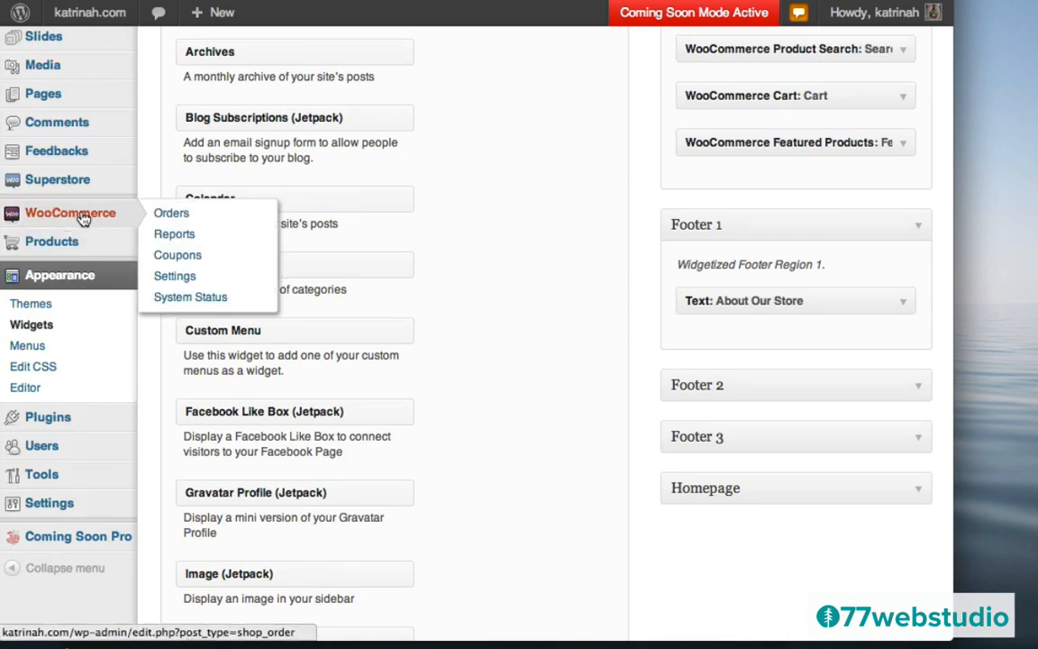
- Go through WooCommerce Orders to the General settings and open the Base Location country list
click(77, 221)
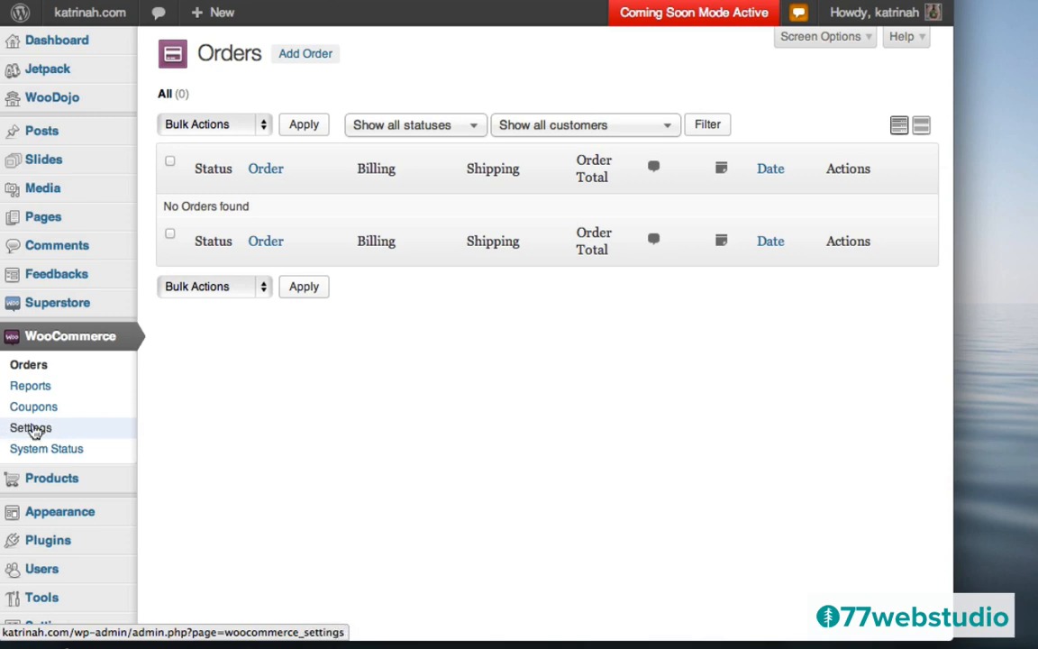
click(38, 434)
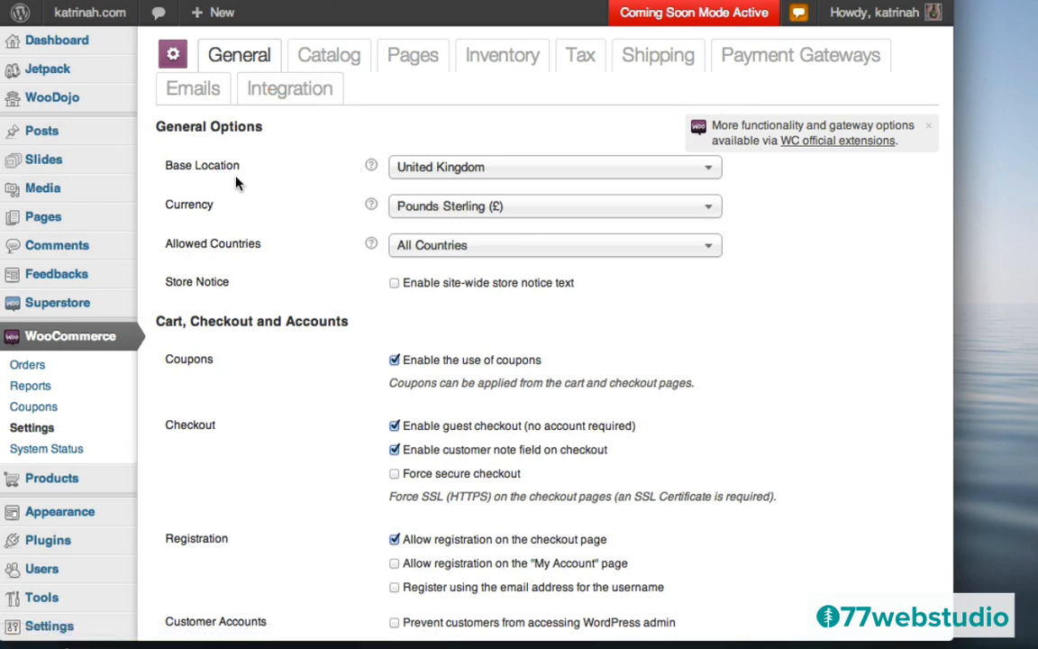
click(439, 168)
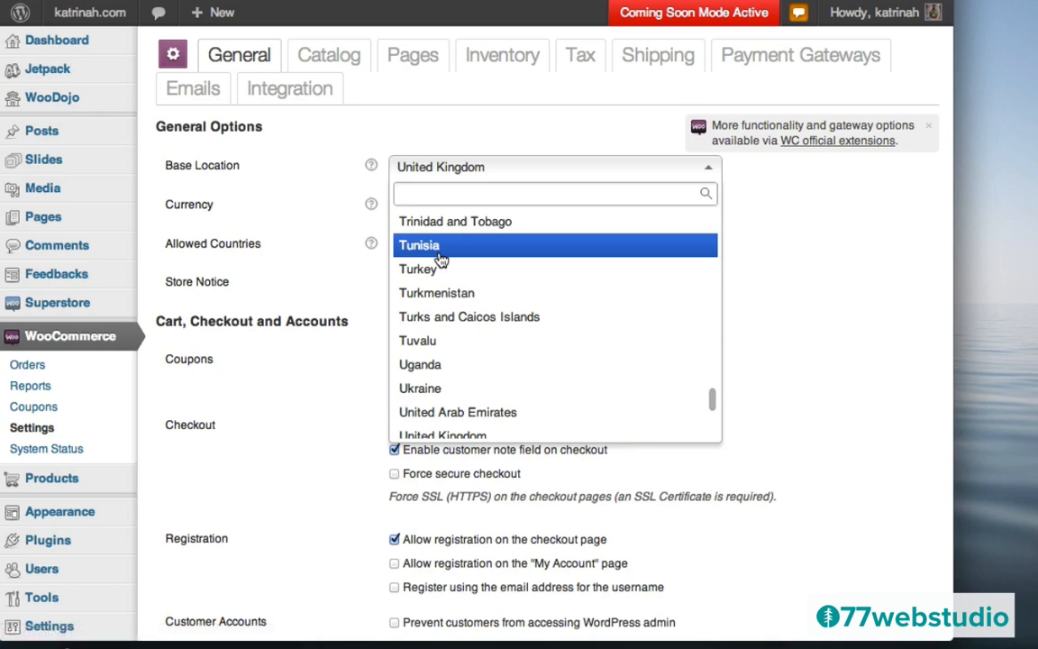
scroll(440, 260, up, 6)
scroll(440, 260, down, 5)
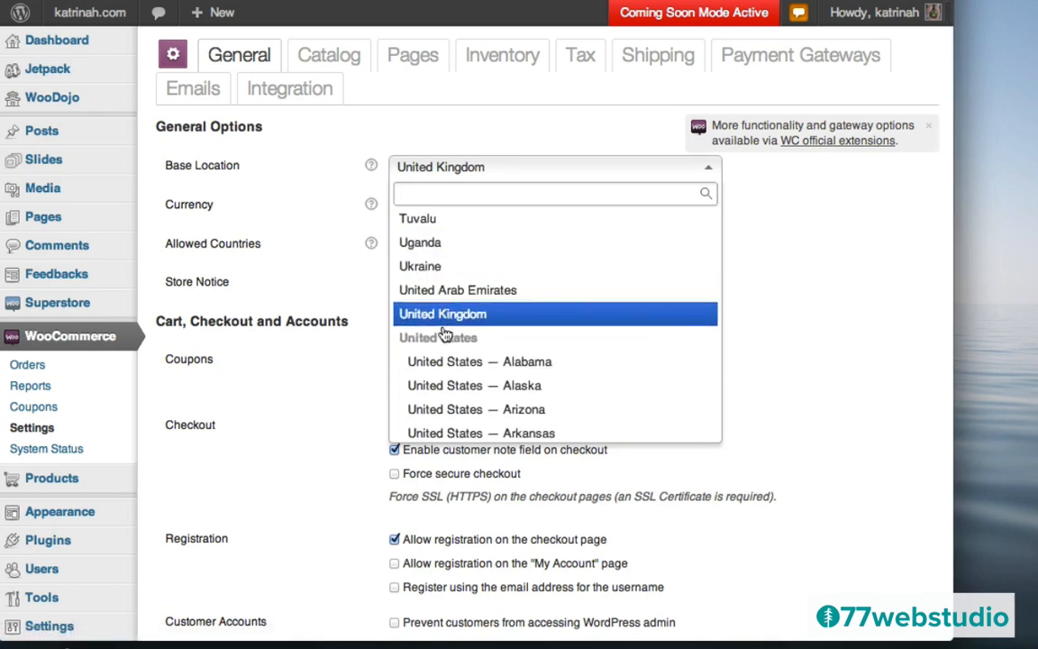
scroll(456, 352, down, 3)
scroll(456, 353, down, 2)
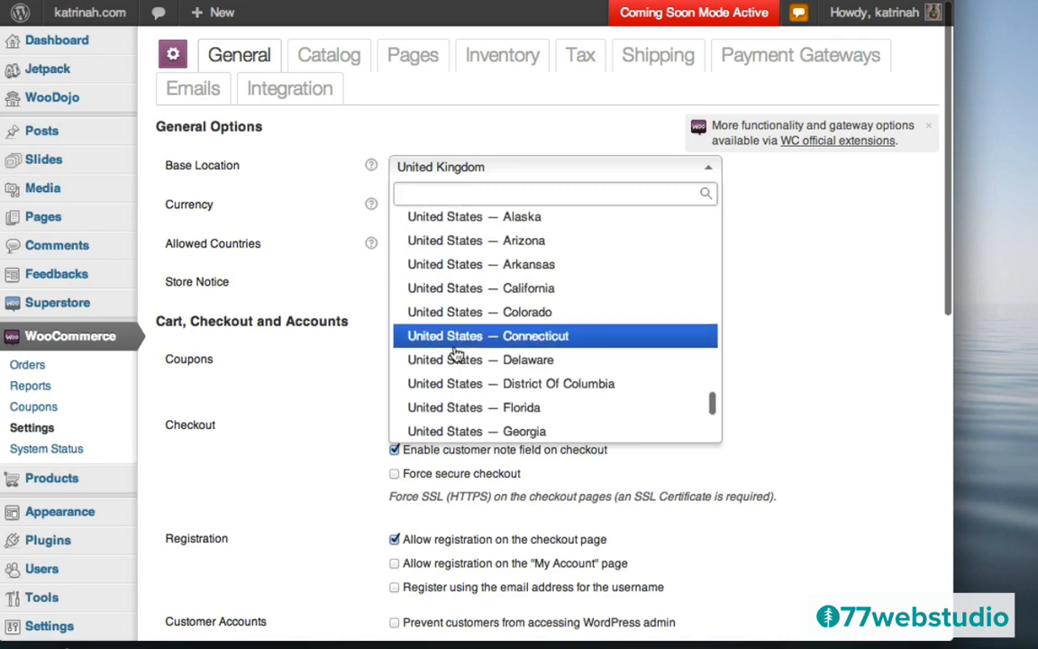
- Choose United States — California as Base Location and US Dollars ($) as currency, then save
click(455, 289)
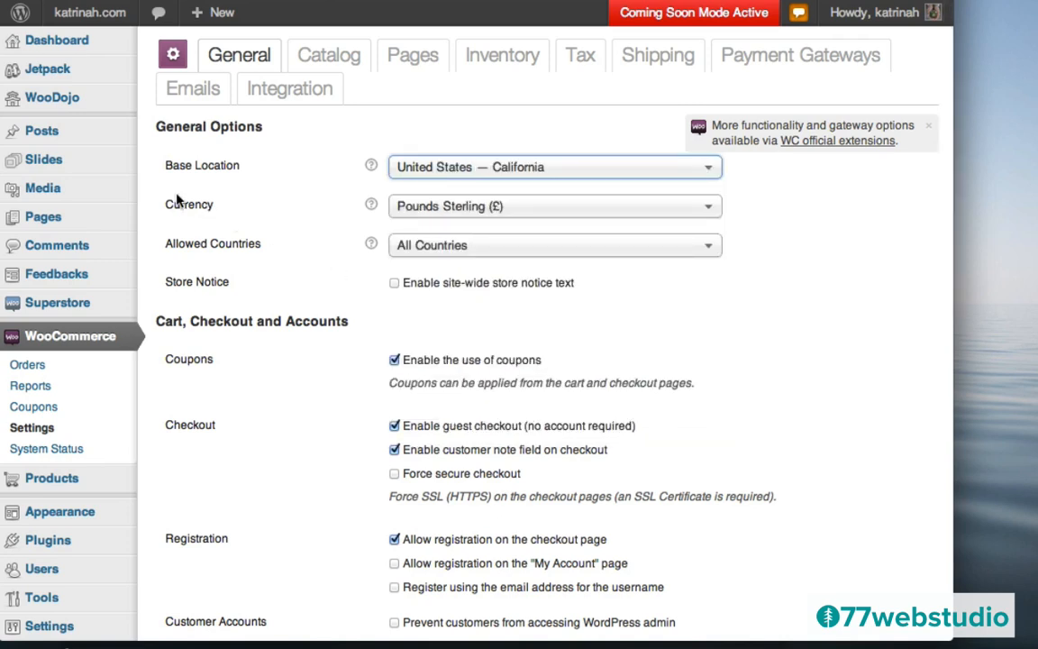
click(445, 208)
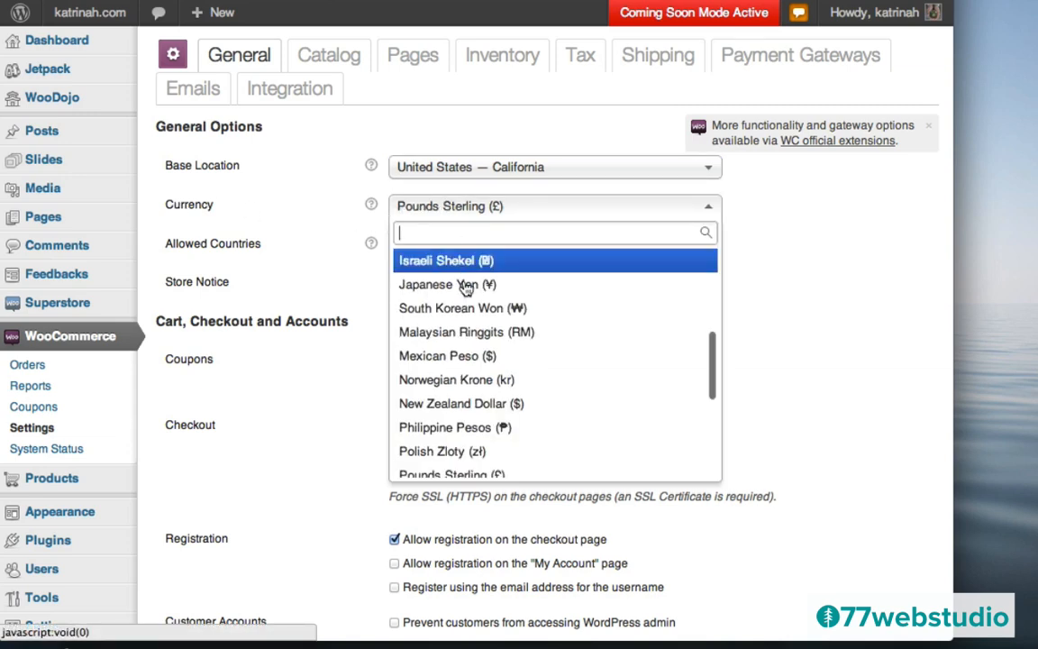
scroll(468, 358, down, 10)
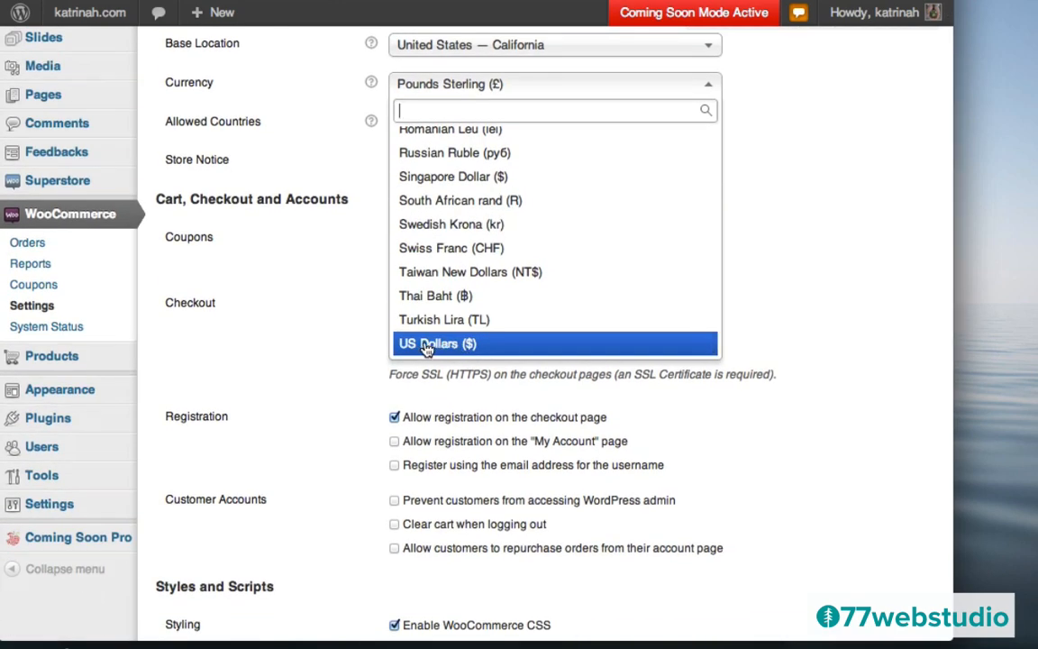
click(427, 346)
scroll(370, 332, up, 3)
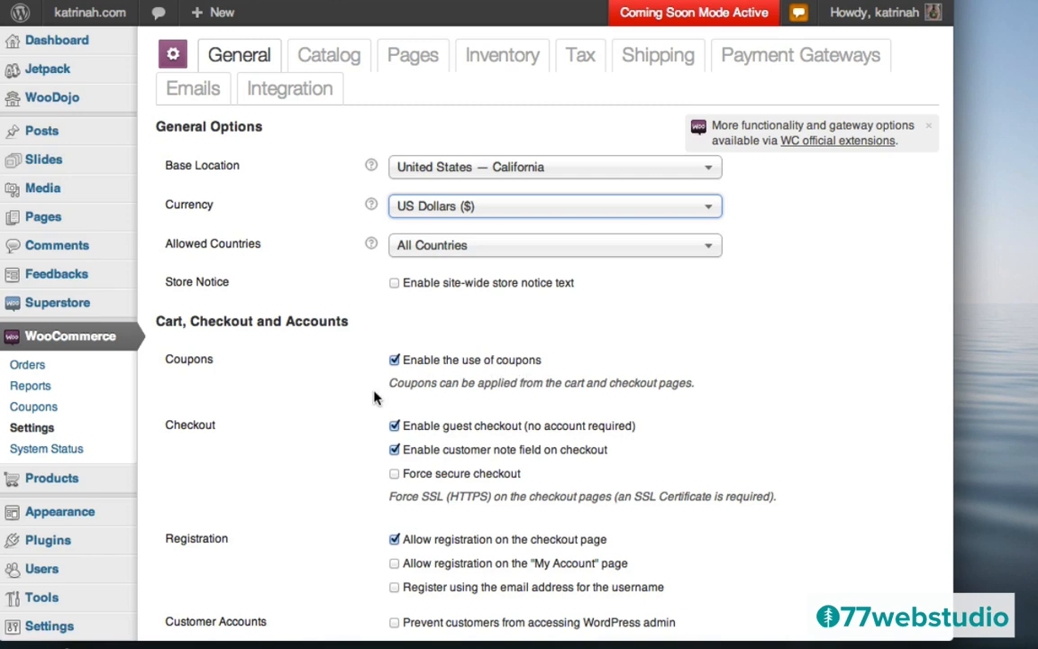
scroll(357, 406, down, 4)
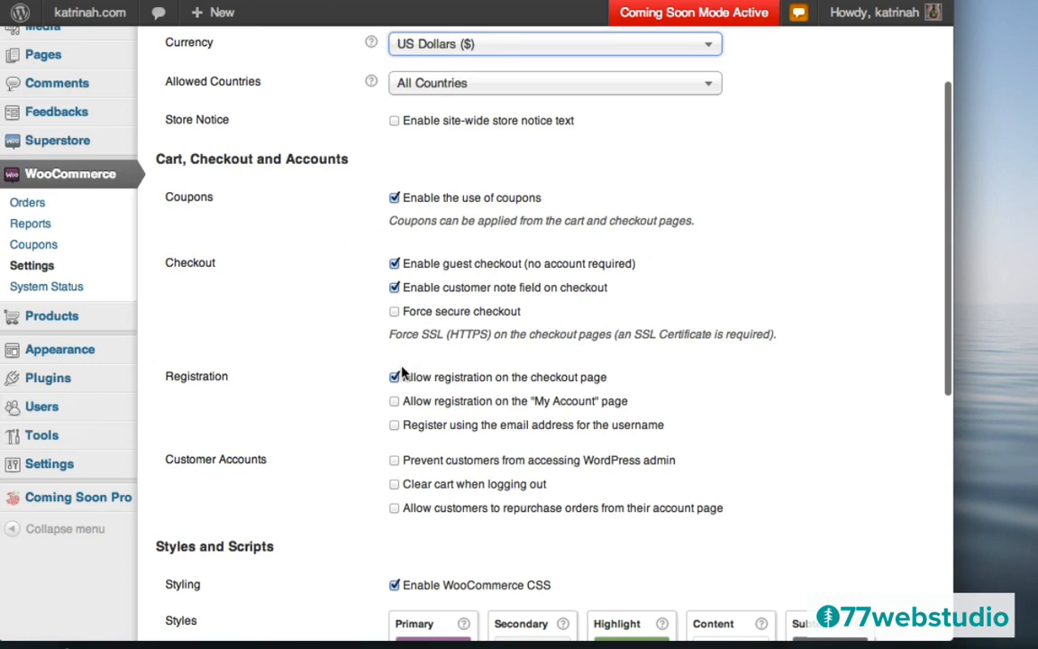
scroll(358, 408, down, 7)
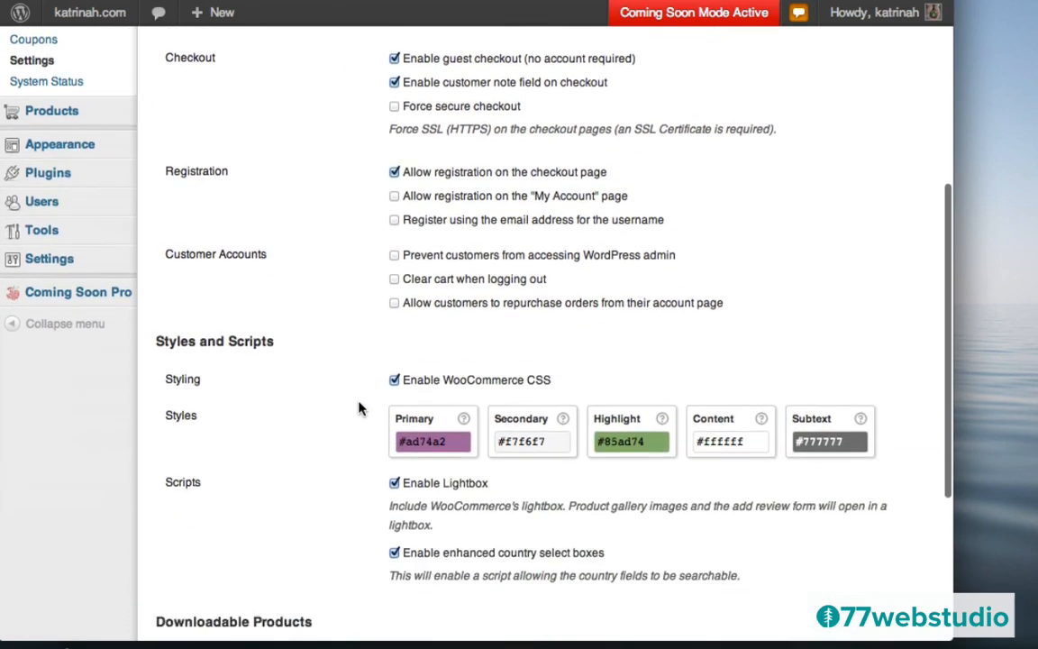
scroll(358, 408, down, 5)
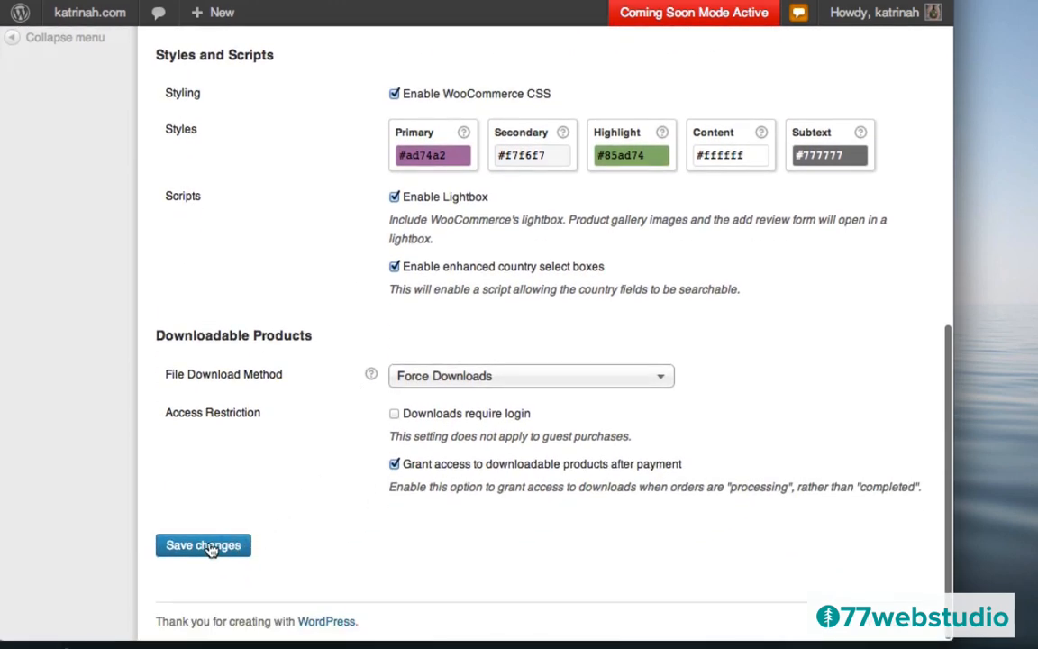
click(203, 546)
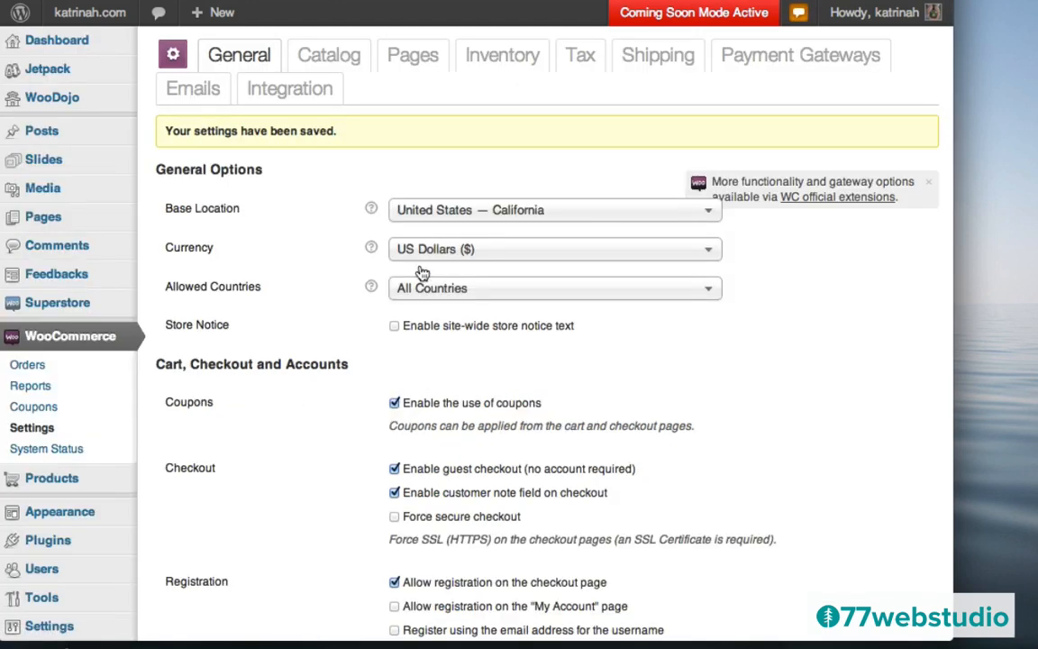
- In Shipping settings, disable the cart shipping calculator, default to Free Shipping, and save
click(658, 57)
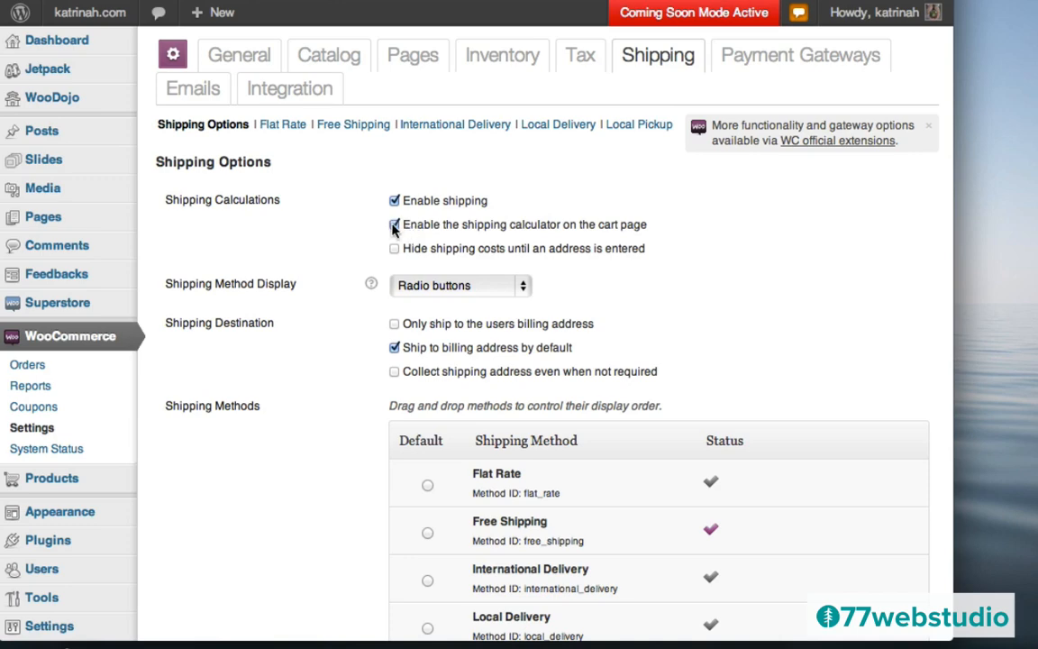
click(394, 226)
scroll(338, 345, down, 3)
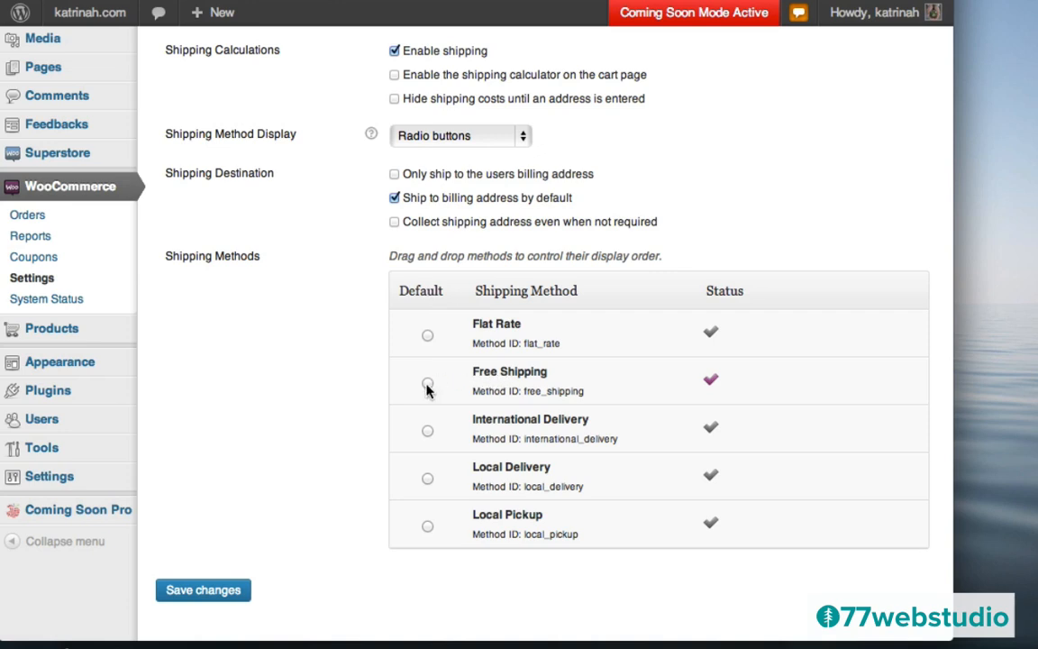
click(429, 384)
click(206, 592)
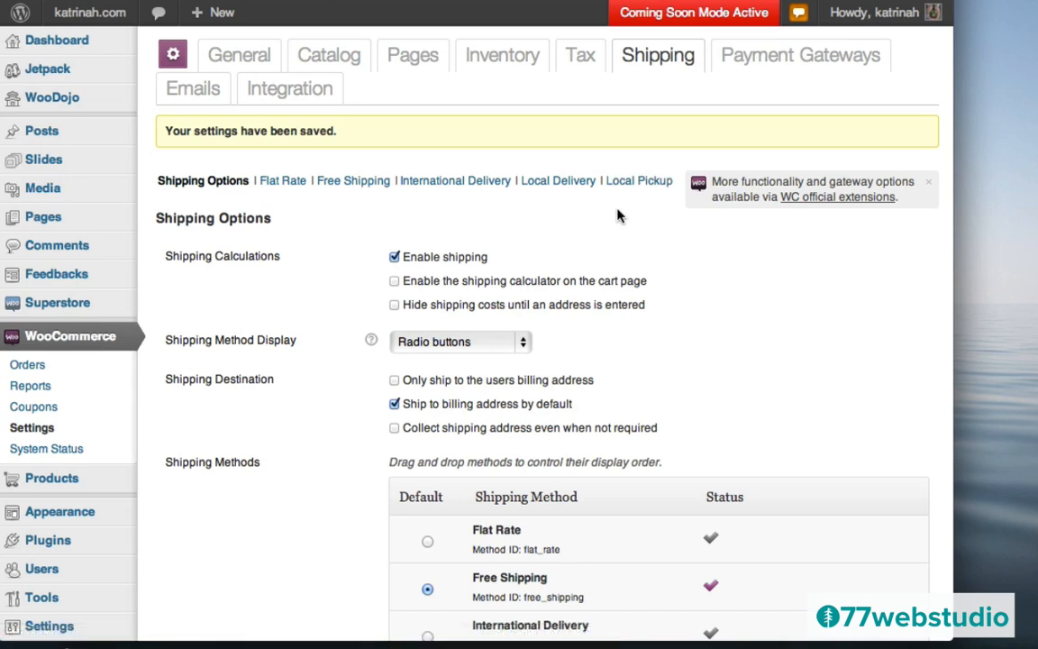
- Set the Flat Rate shipping cost per order to 10 and save
click(280, 183)
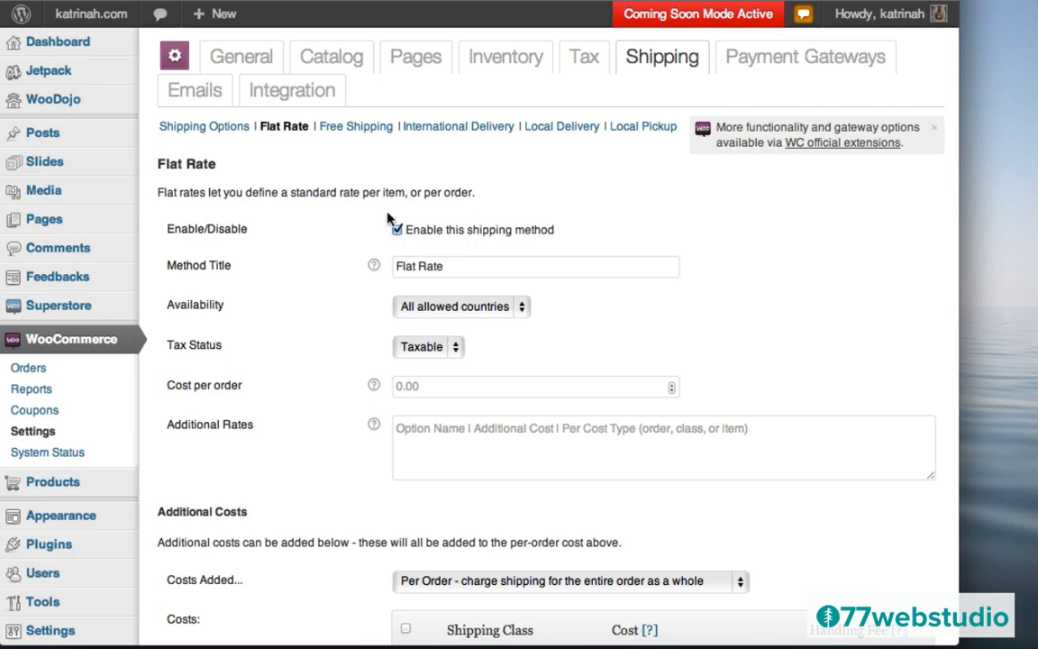
scroll(354, 277, down, 5)
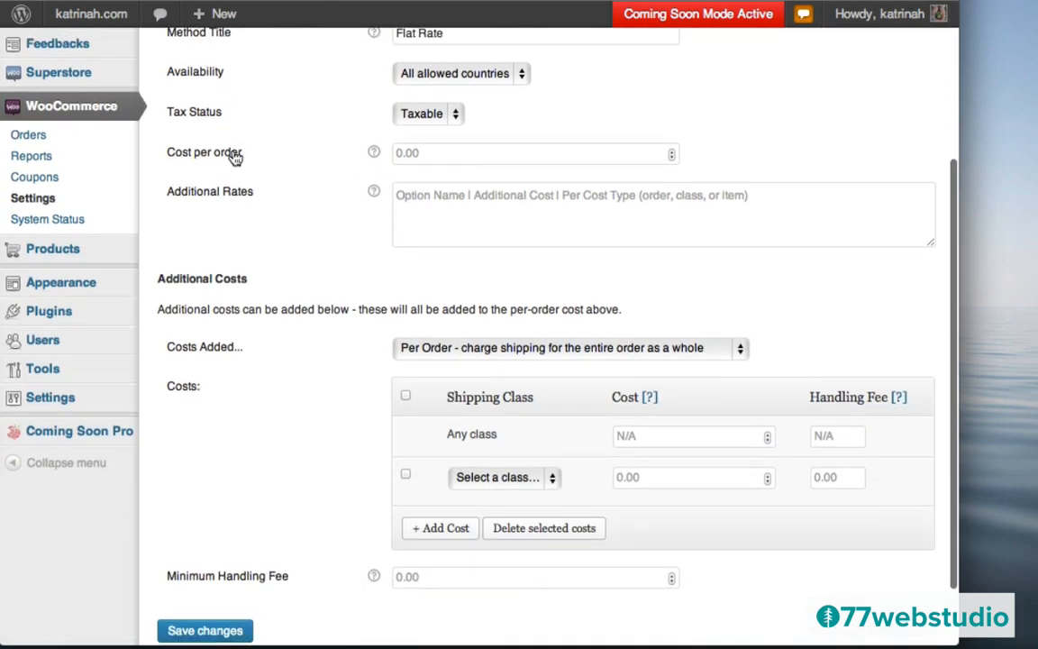
scroll(234, 157, up, 3)
click(430, 282)
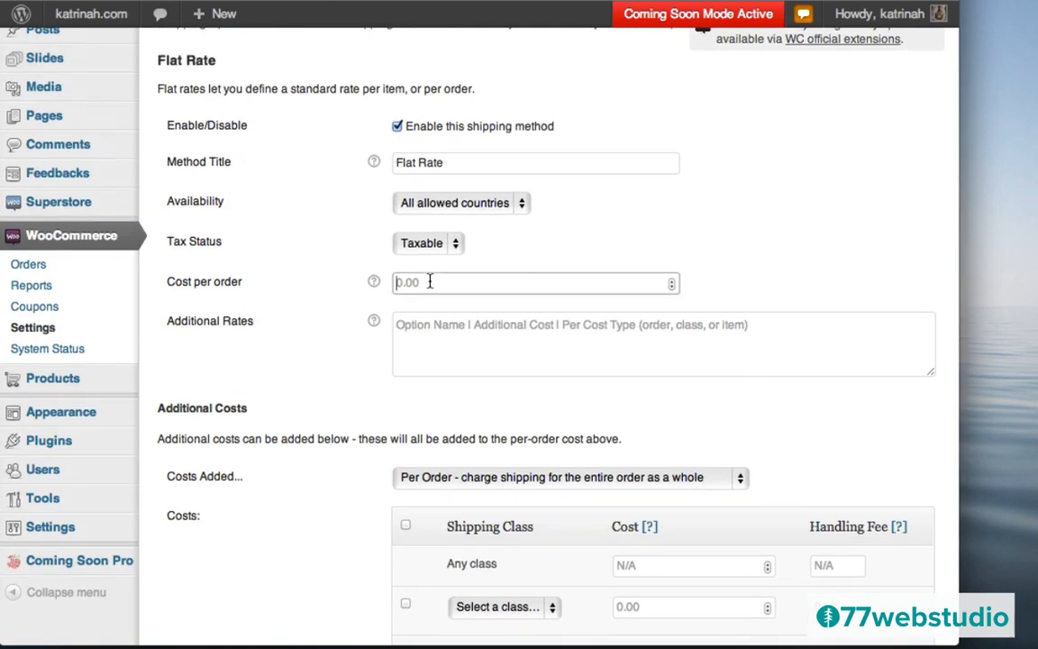
text(10)
scroll(350, 393, down, 3)
scroll(351, 393, down, 2)
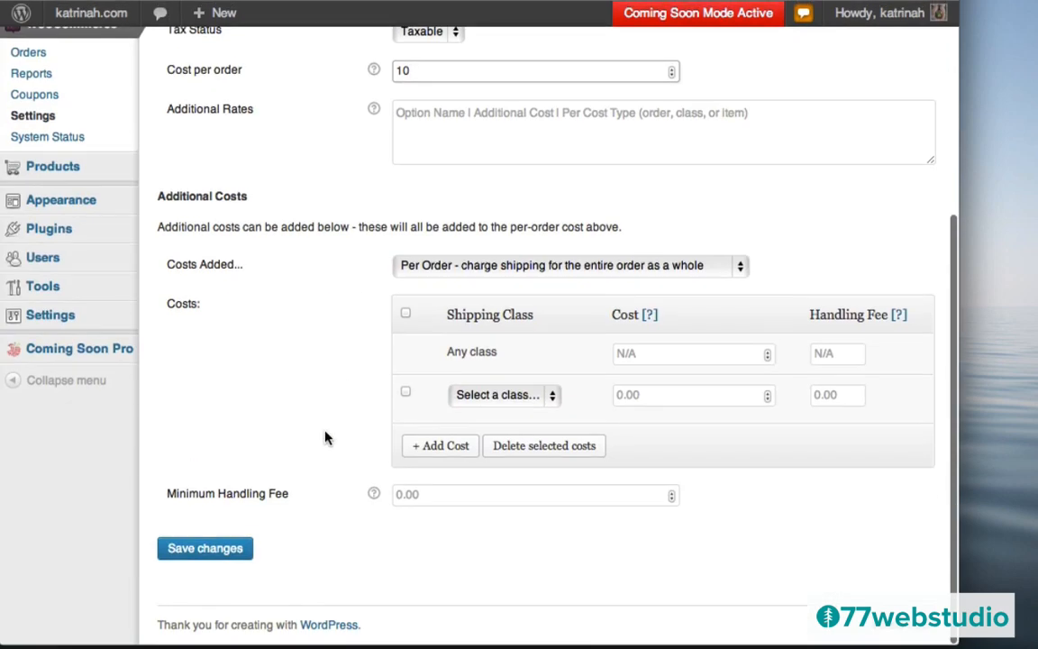
click(208, 552)
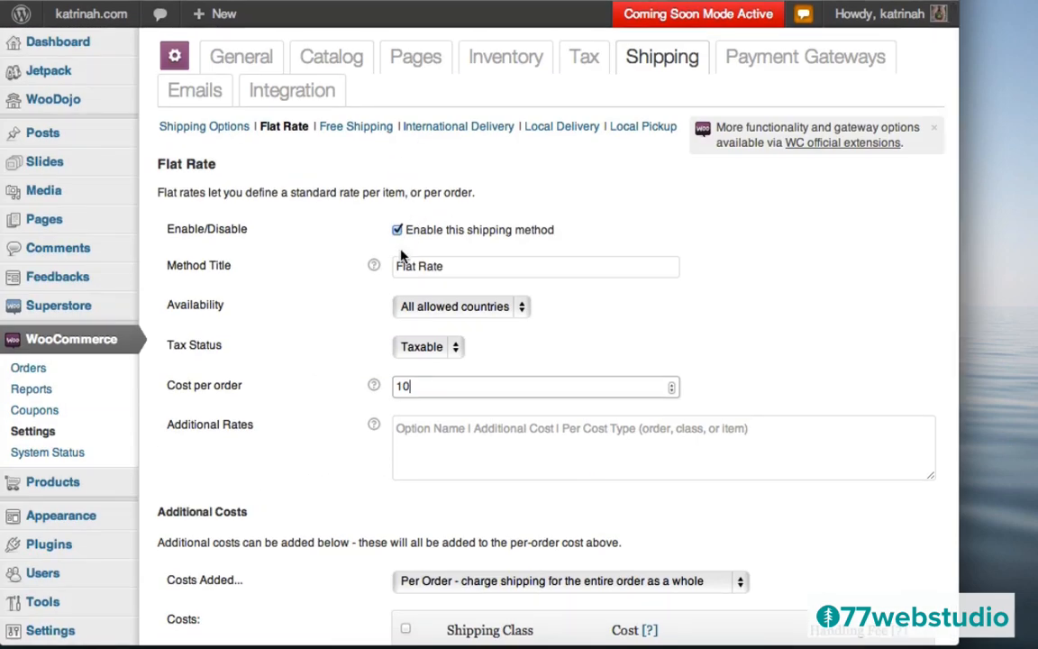
- Check the saved Flat Rate settings and save them again
mouse_move(373, 265)
mouse_move(373, 386)
mouse_move(374, 425)
scroll(320, 373, down, 5)
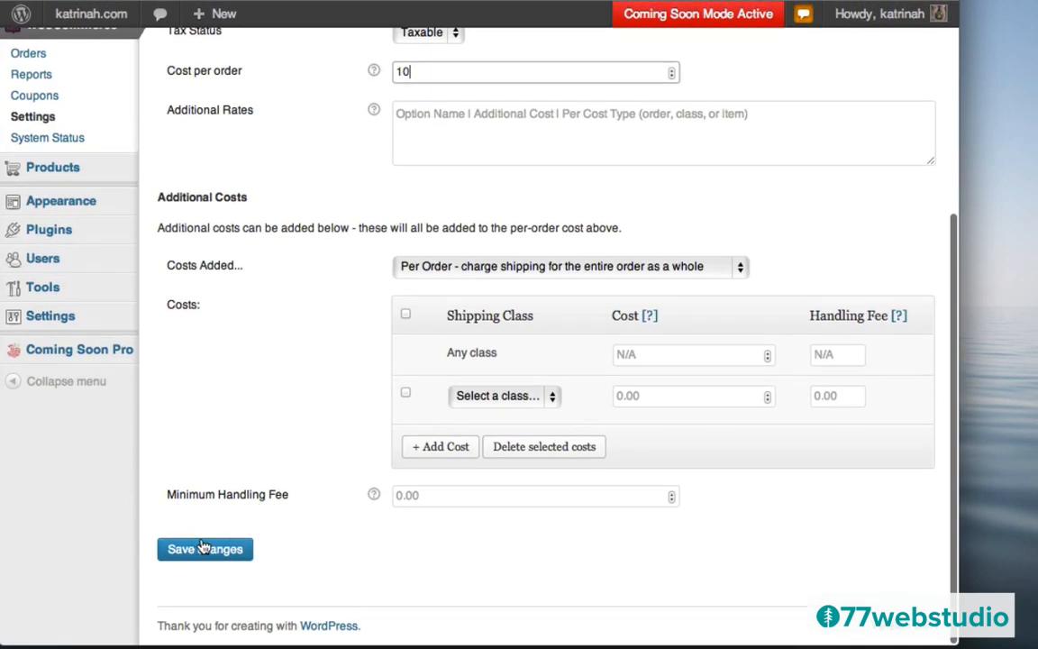
click(202, 551)
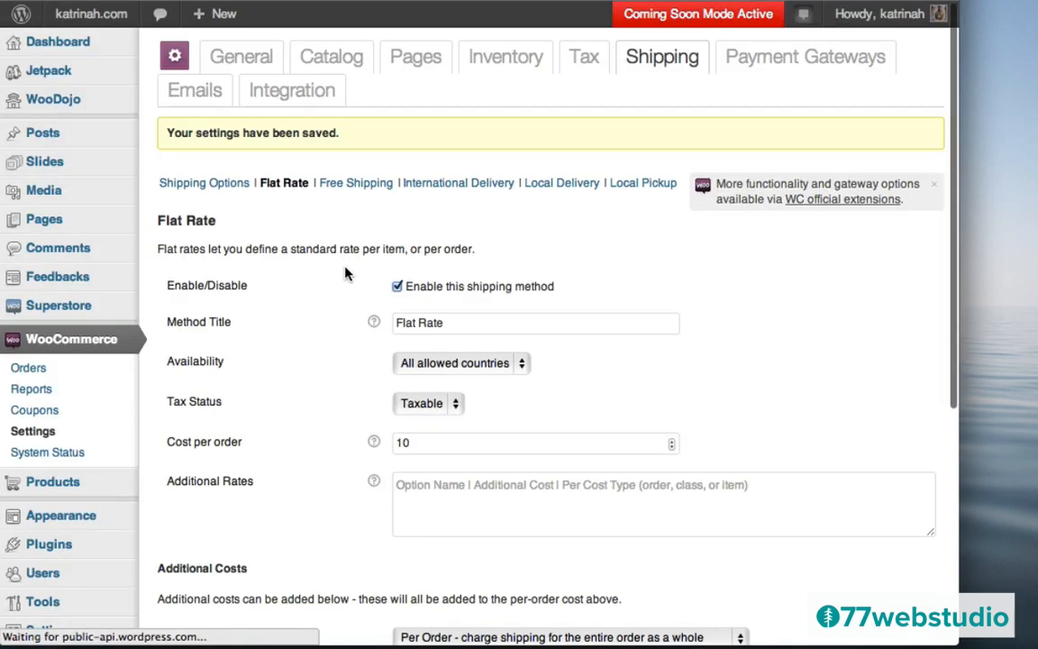
- Make Flat Rate the default shipping method on Shipping Options and save
click(194, 185)
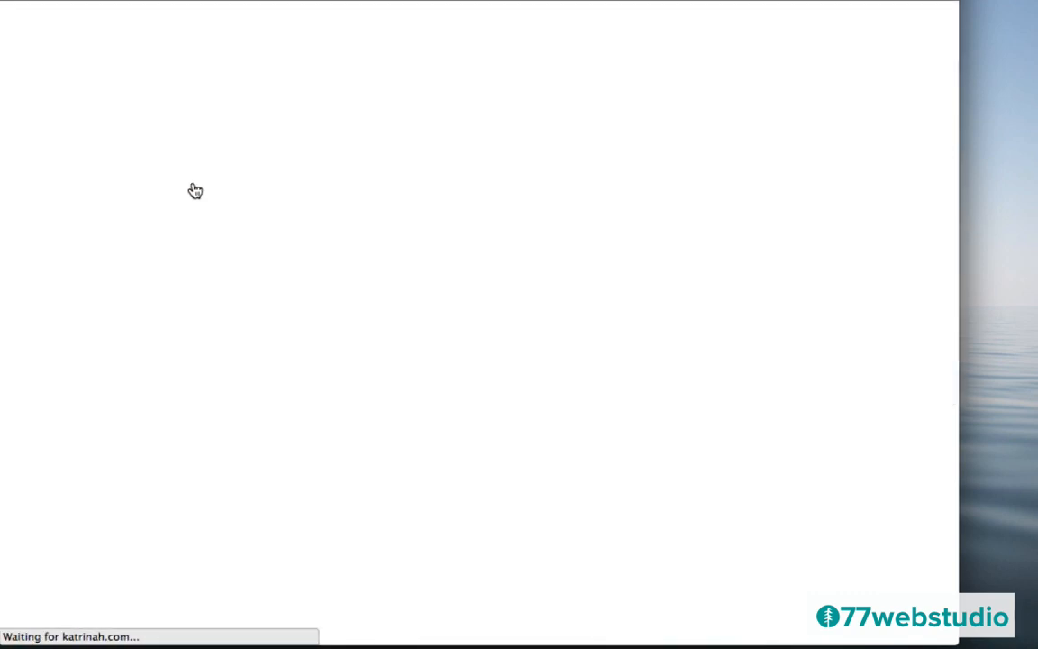
scroll(342, 406, down, 4)
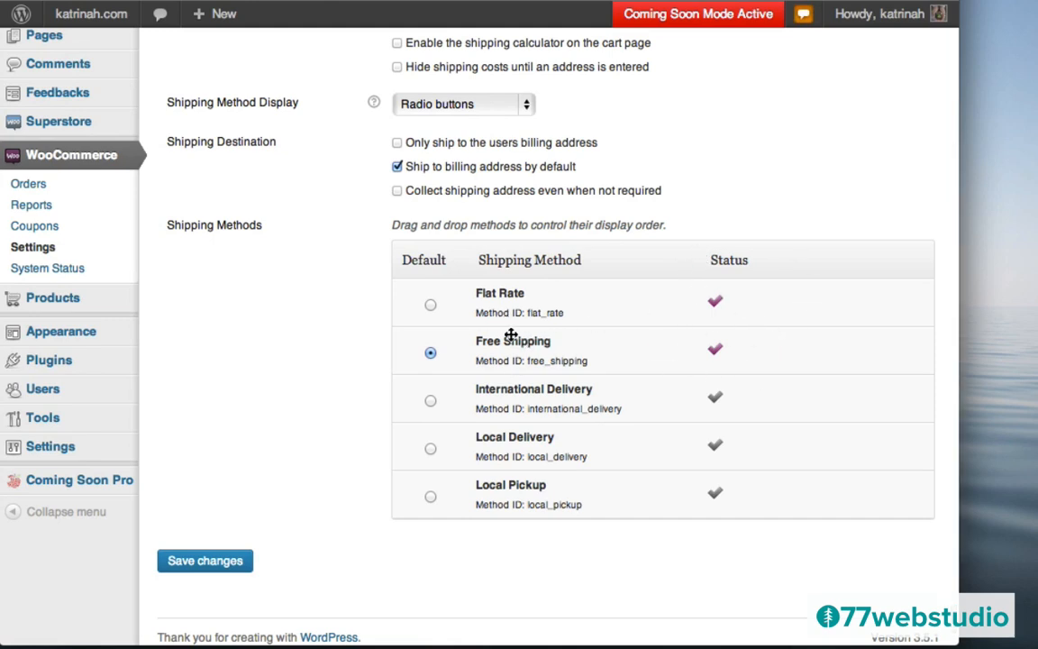
click(431, 306)
click(203, 561)
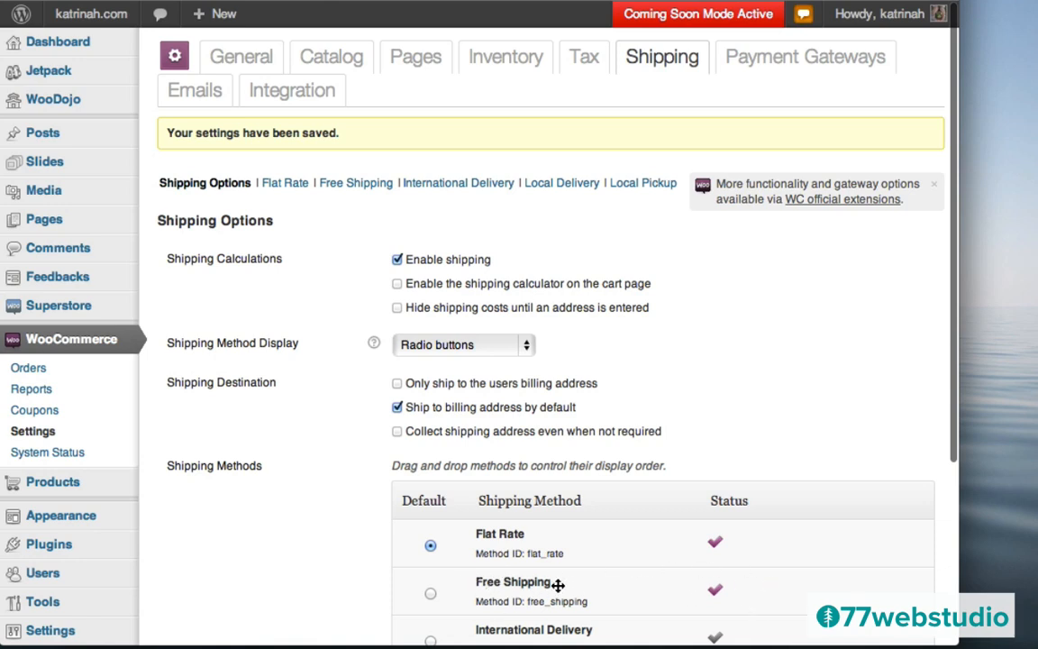
- Disable Free Shipping, save, and return to Shipping Options
click(356, 187)
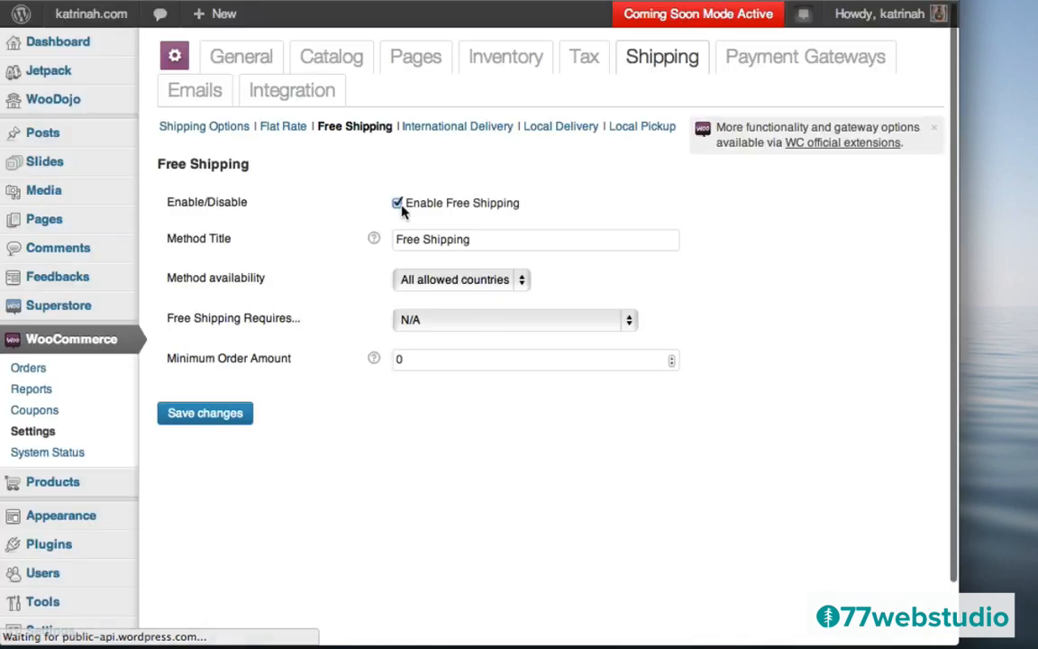
click(399, 204)
click(397, 203)
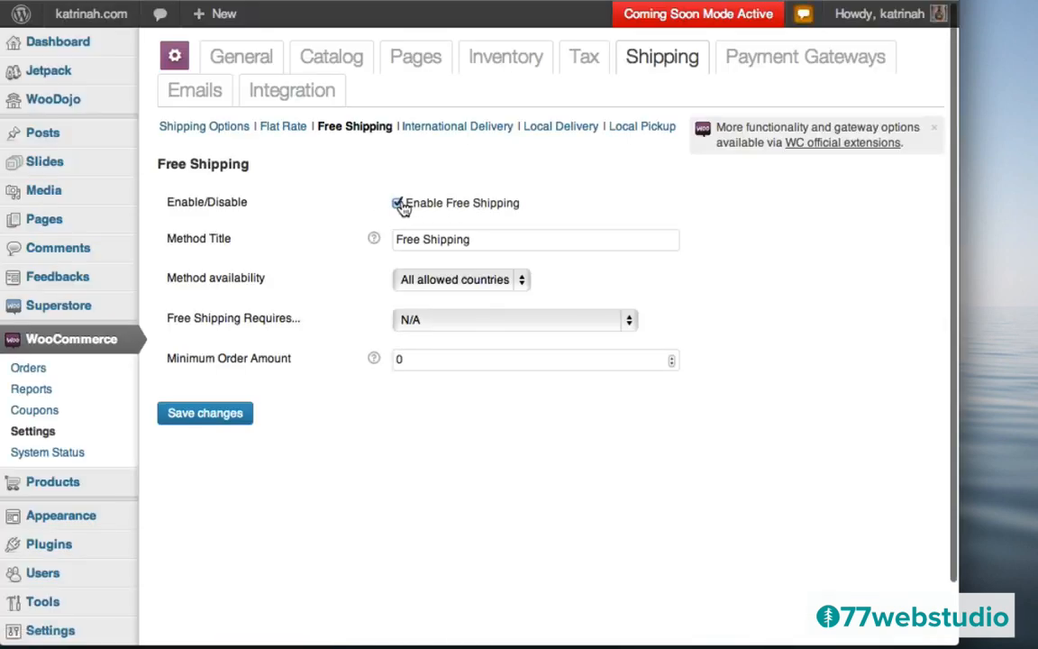
click(199, 420)
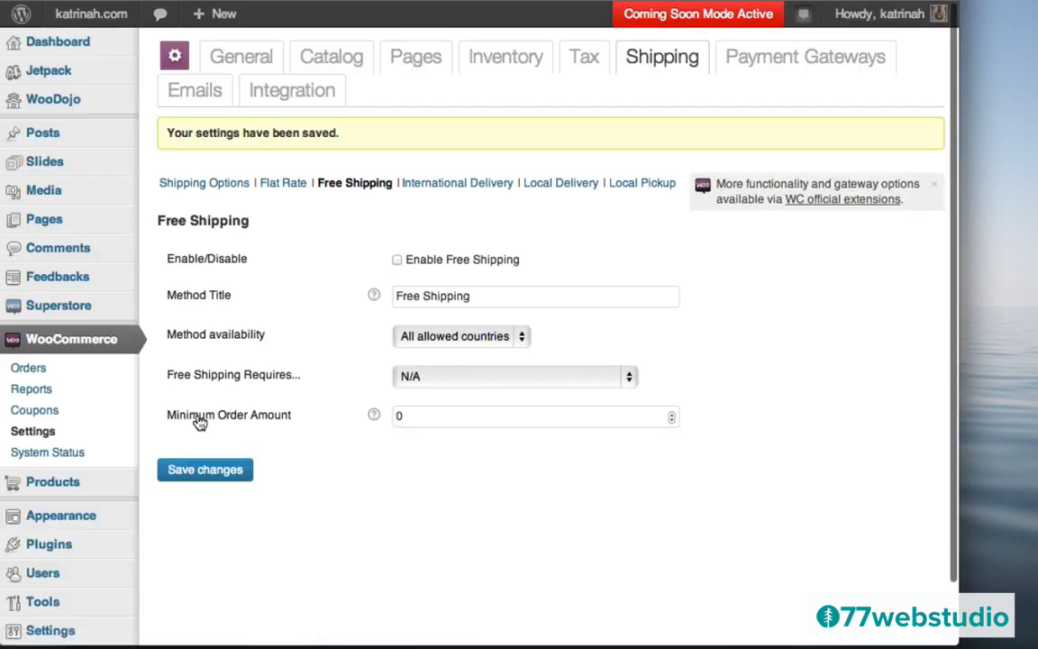
click(196, 187)
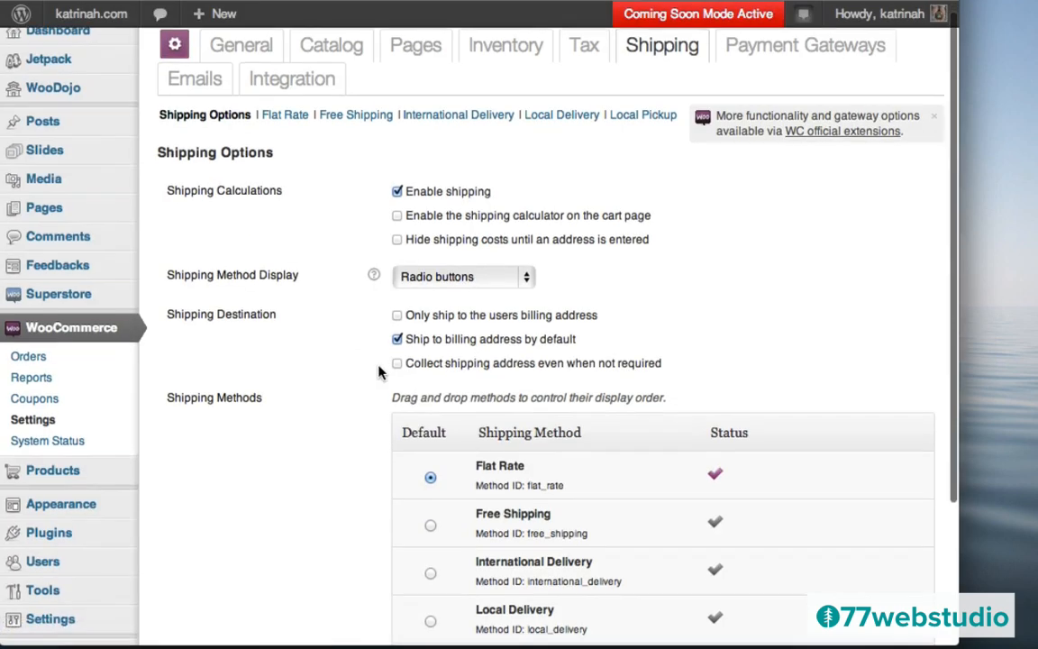
- Make Free Shipping the default shipping method and re-enable it, saving both
scroll(613, 401, down, 3)
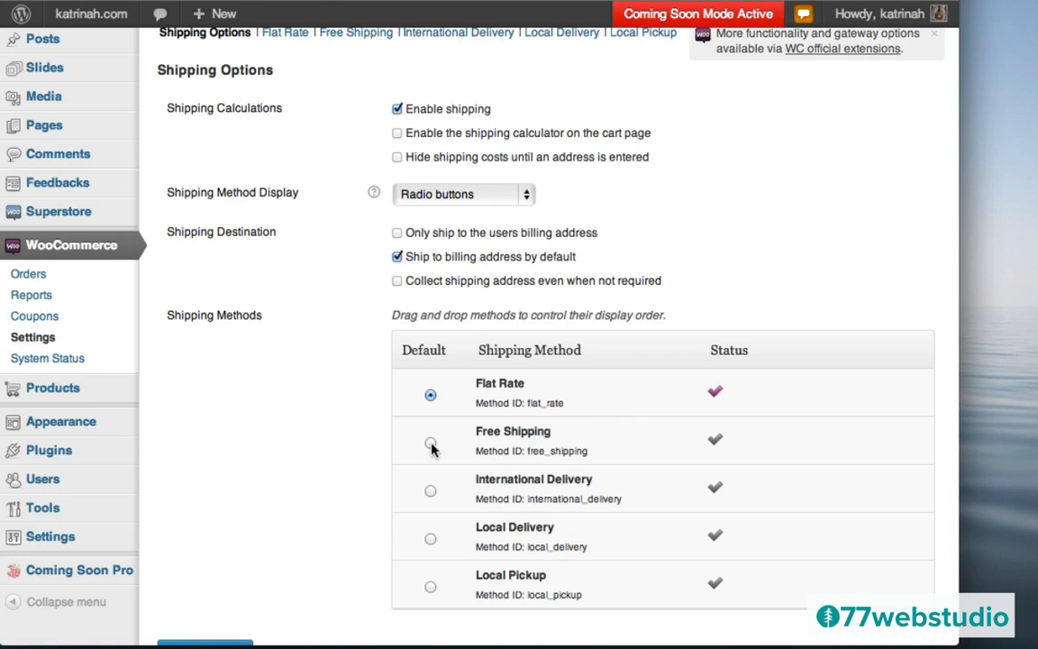
click(431, 444)
scroll(320, 448, down, 3)
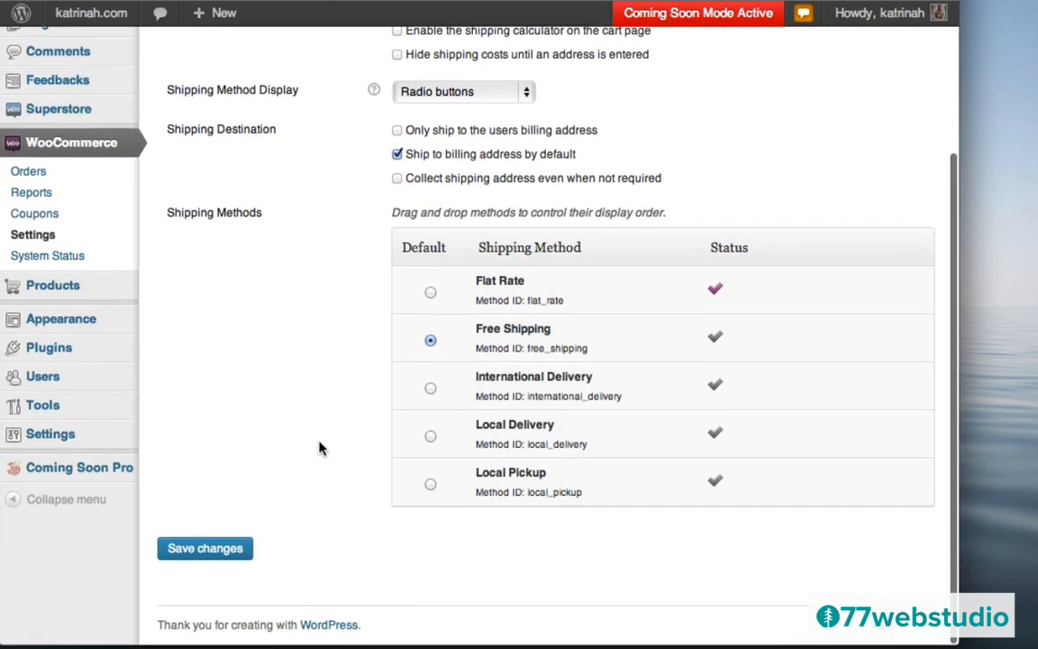
click(206, 553)
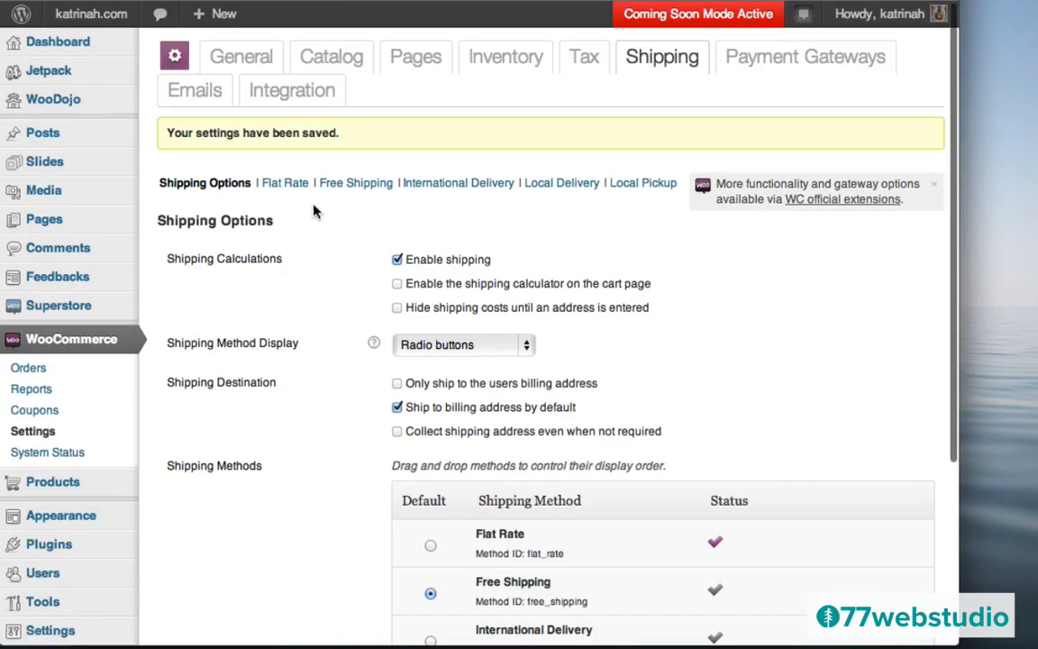
click(359, 184)
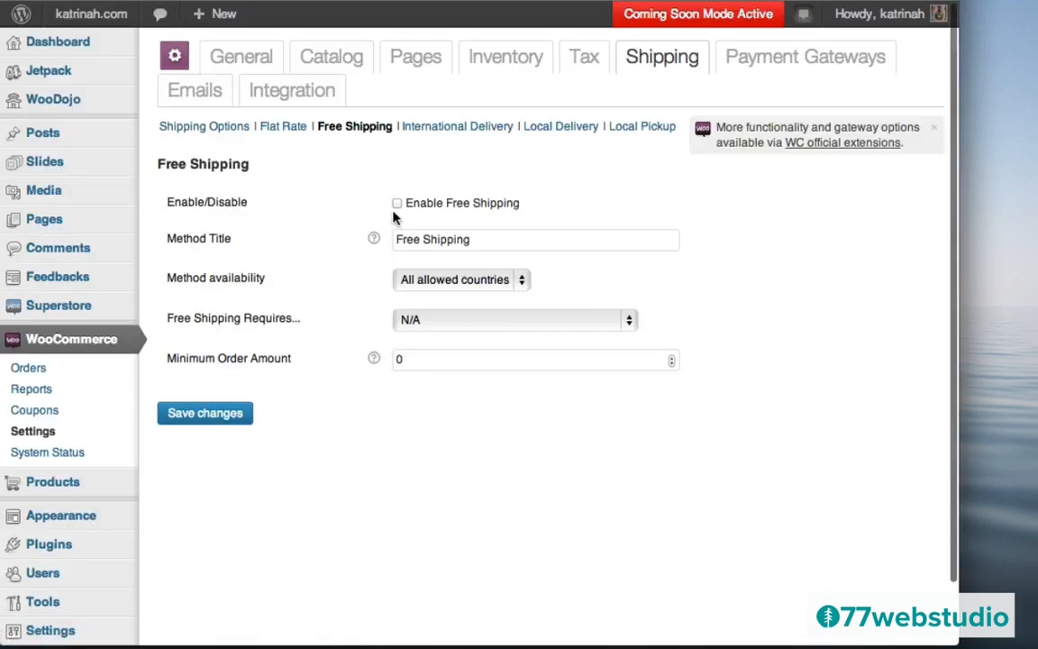
click(397, 204)
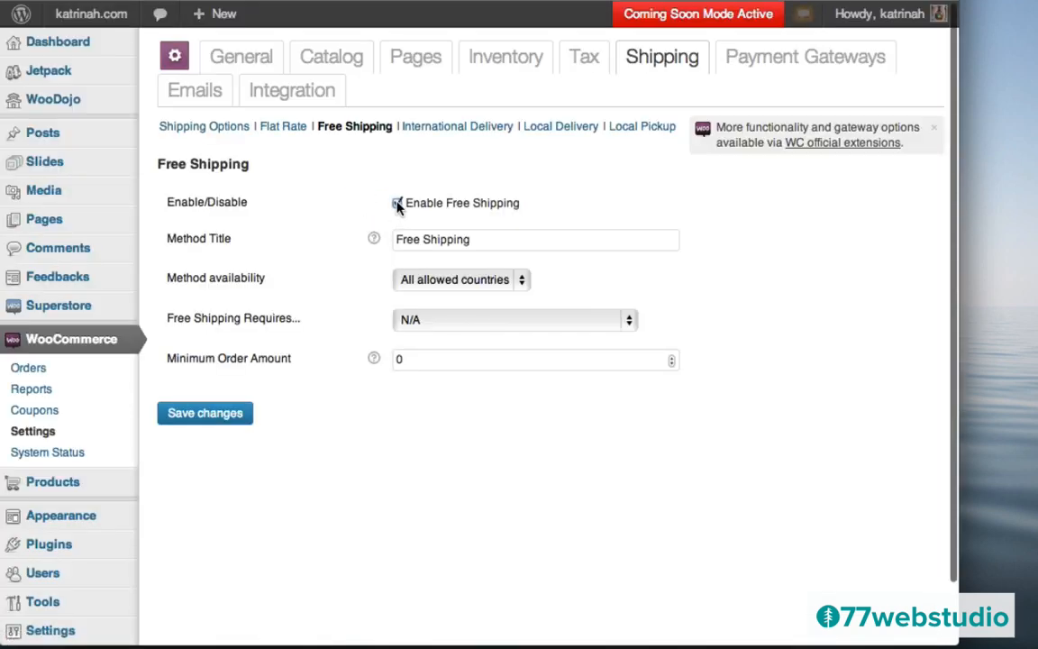
click(208, 416)
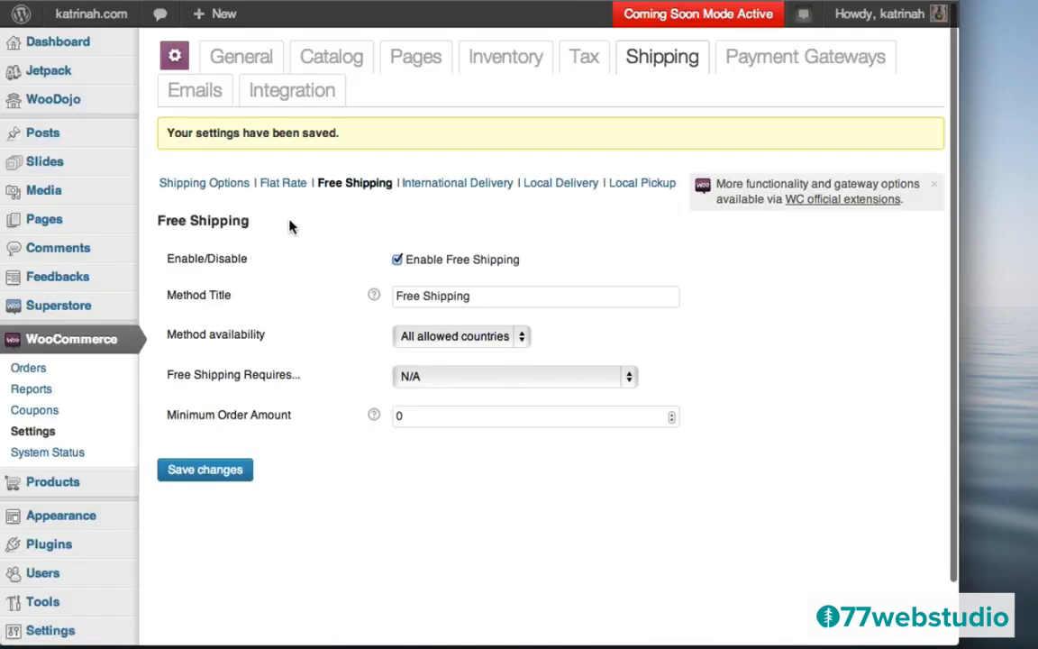
- Disable Flat Rate, clear its 10 per-order cost, save, and return to Shipping Options
click(276, 185)
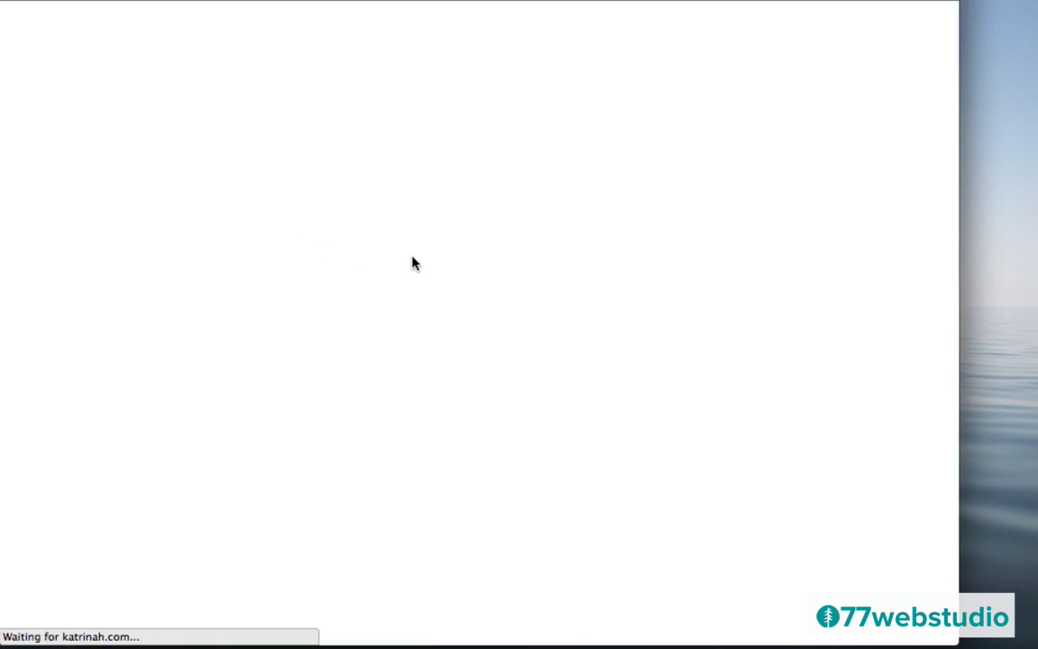
click(396, 229)
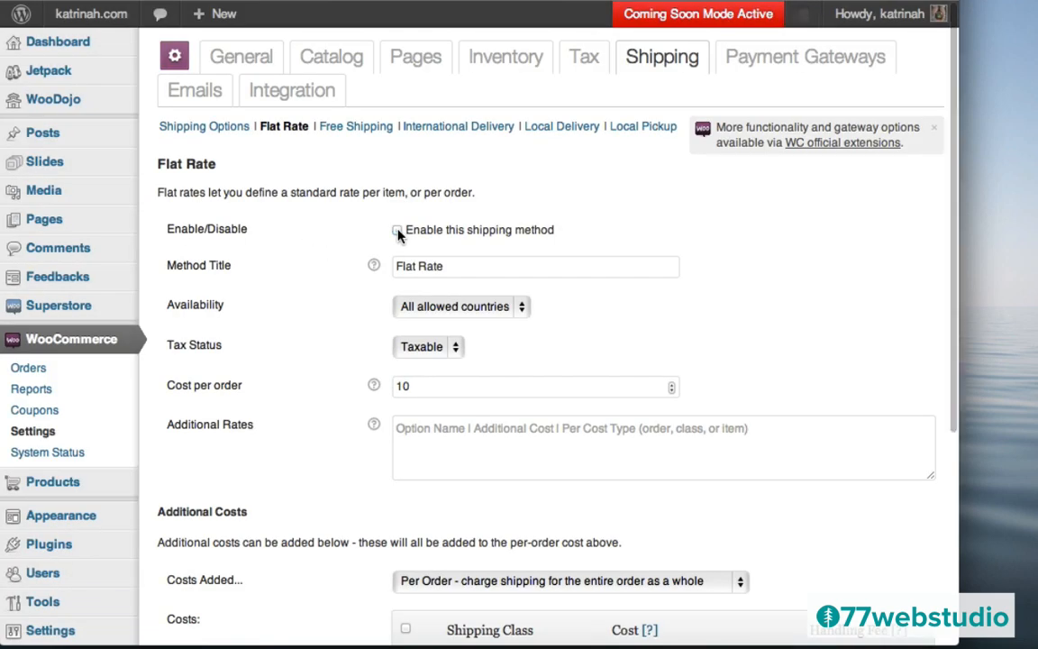
double_click(416, 387)
key(BackSpace)
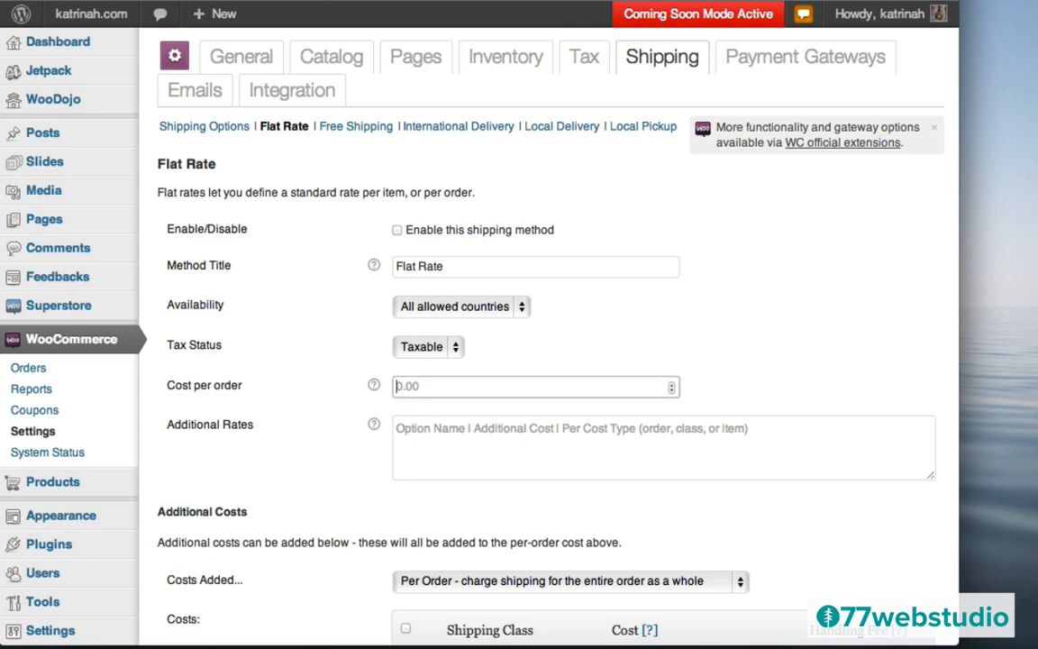
scroll(336, 408, down, 5)
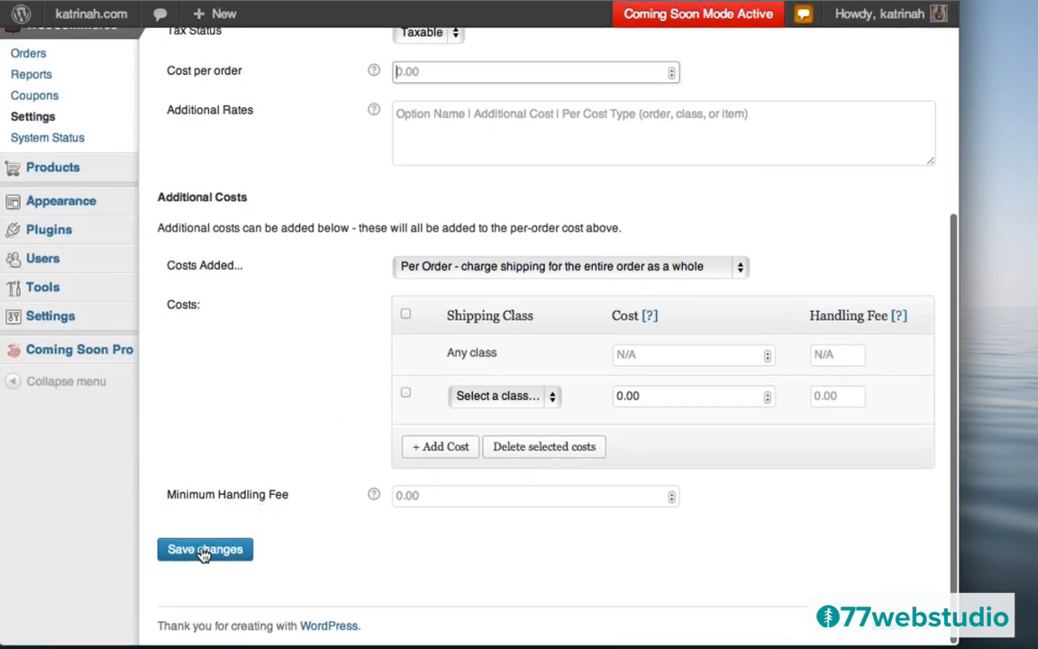
click(204, 552)
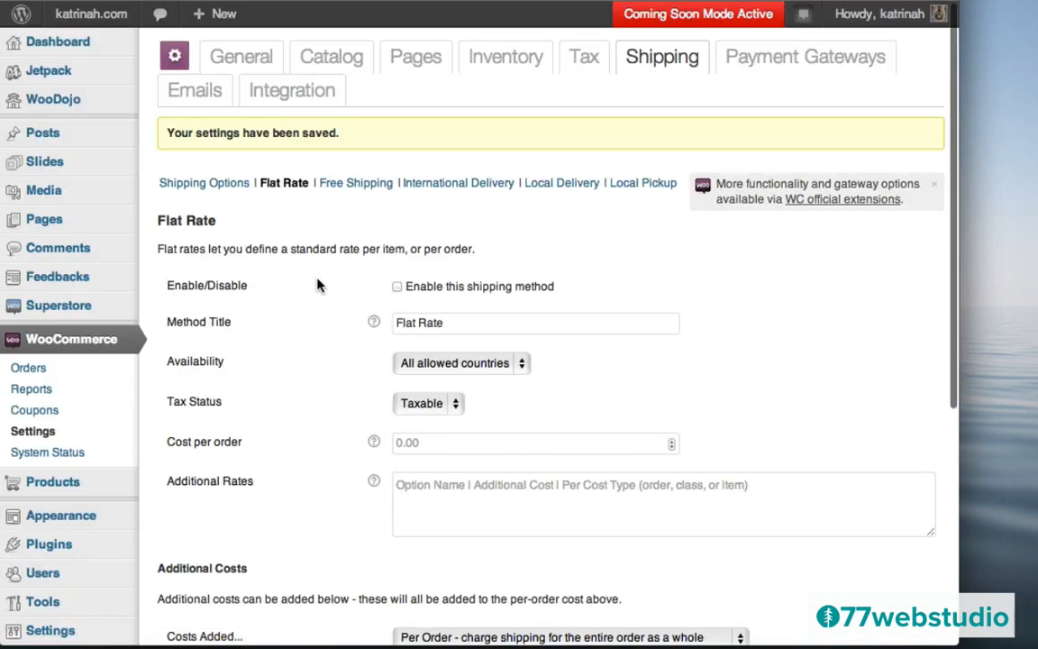
click(194, 192)
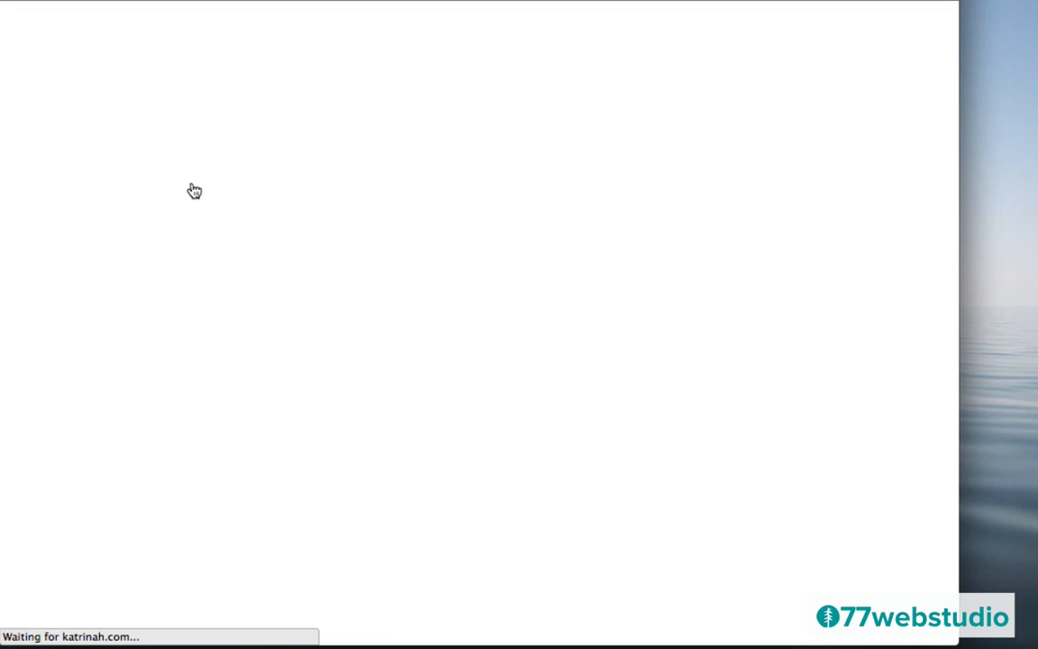
scroll(312, 327, down, 5)
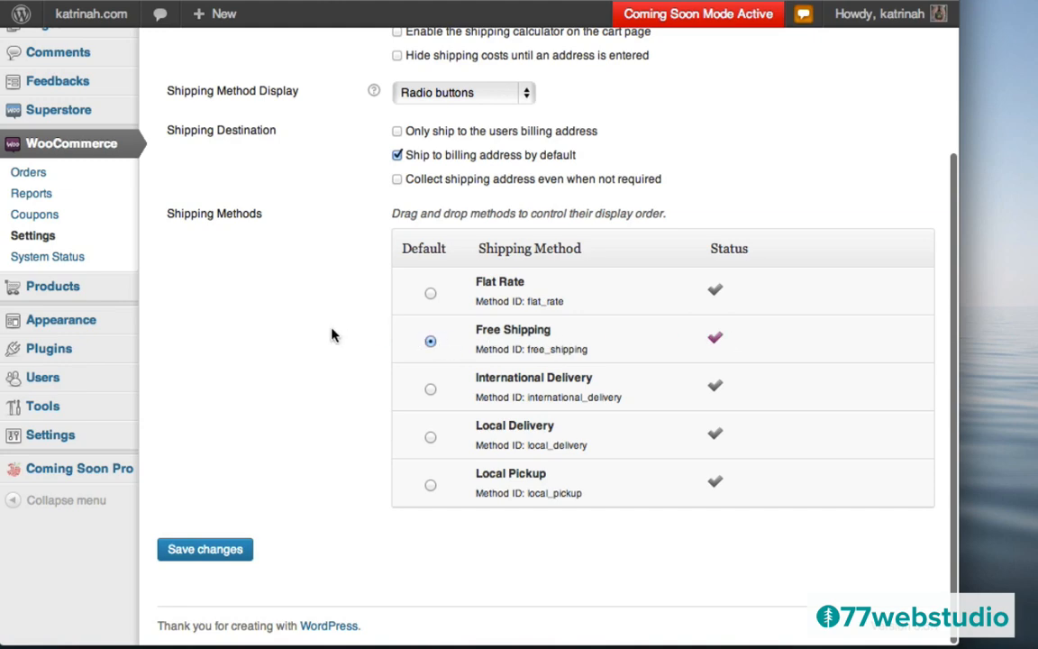
scroll(302, 314, up, 5)
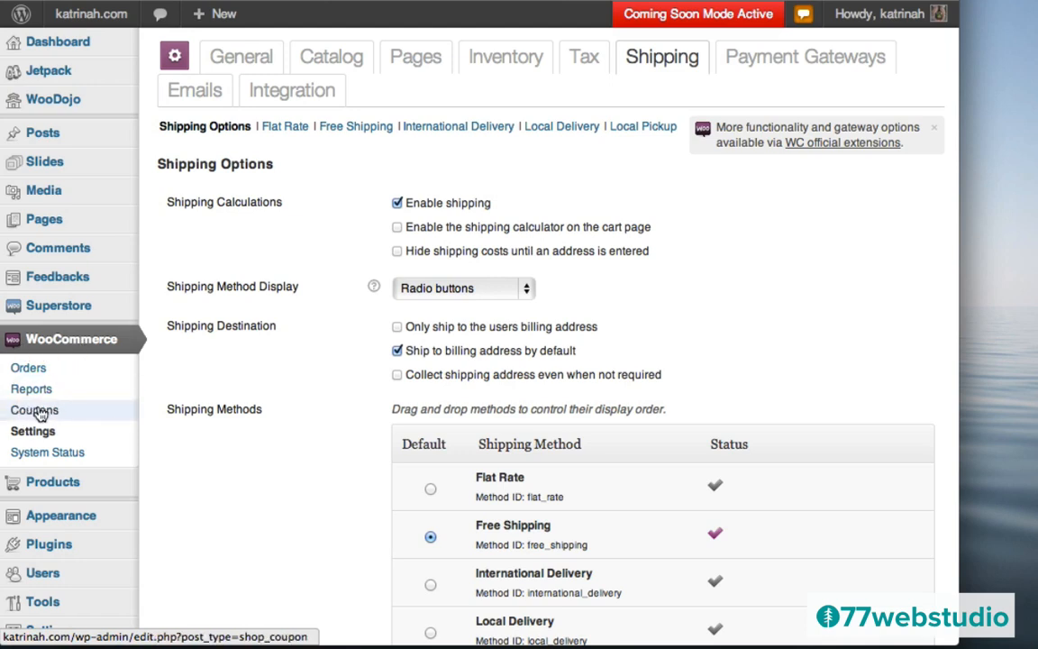
- Start a new coupon with the code 'summerfun'
click(39, 416)
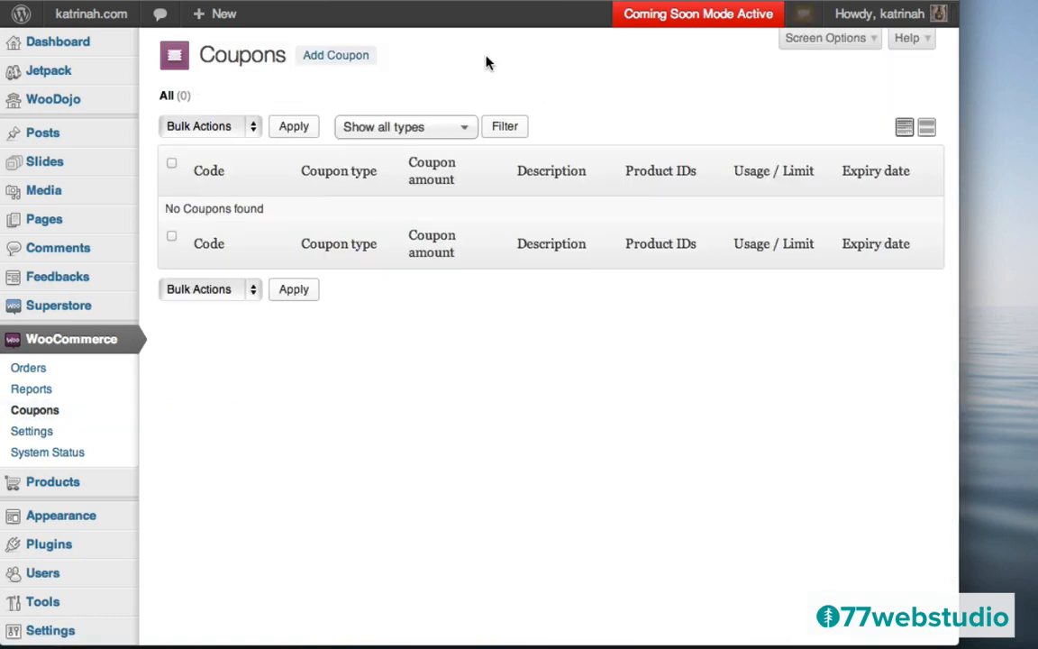
click(332, 61)
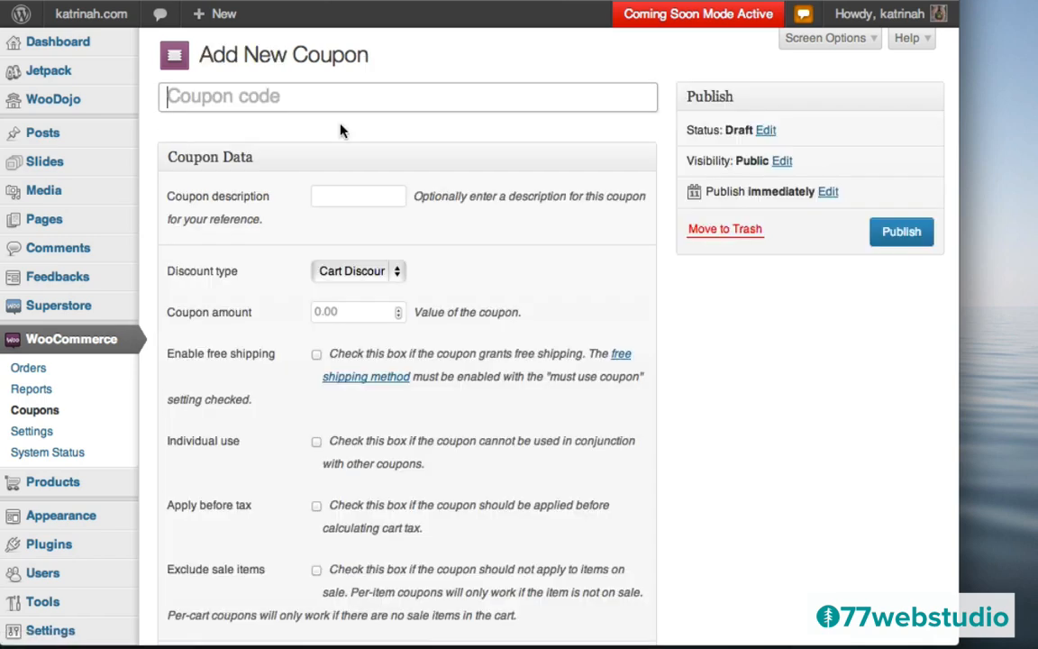
click(238, 94)
text(summ)
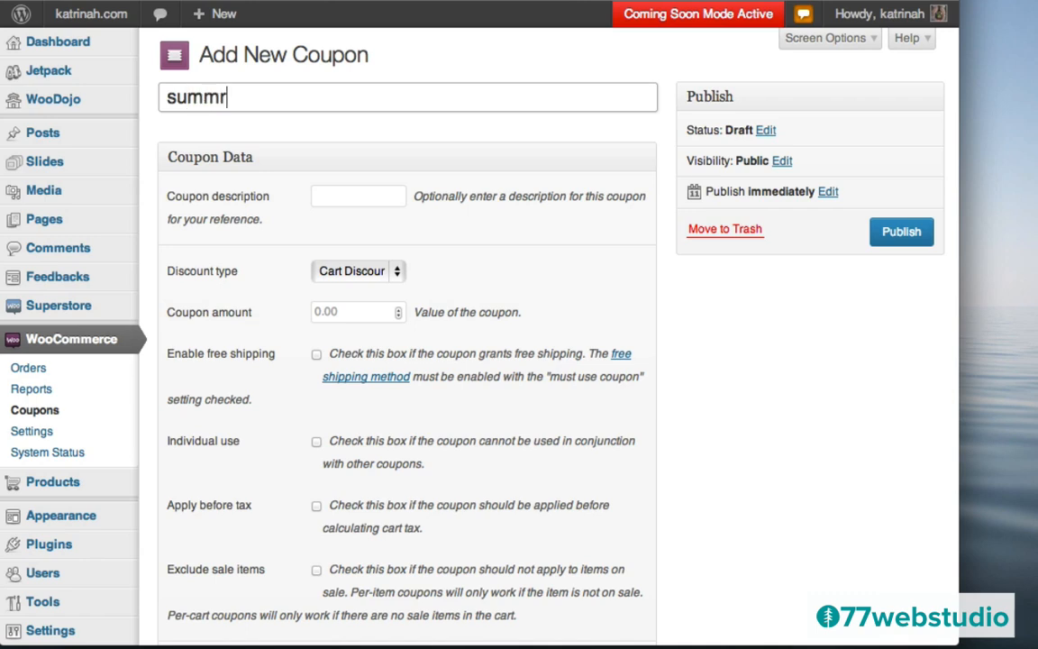
text(erfun)
- Give the coupon Cart Discount type with amount 5 and publish it
click(355, 270)
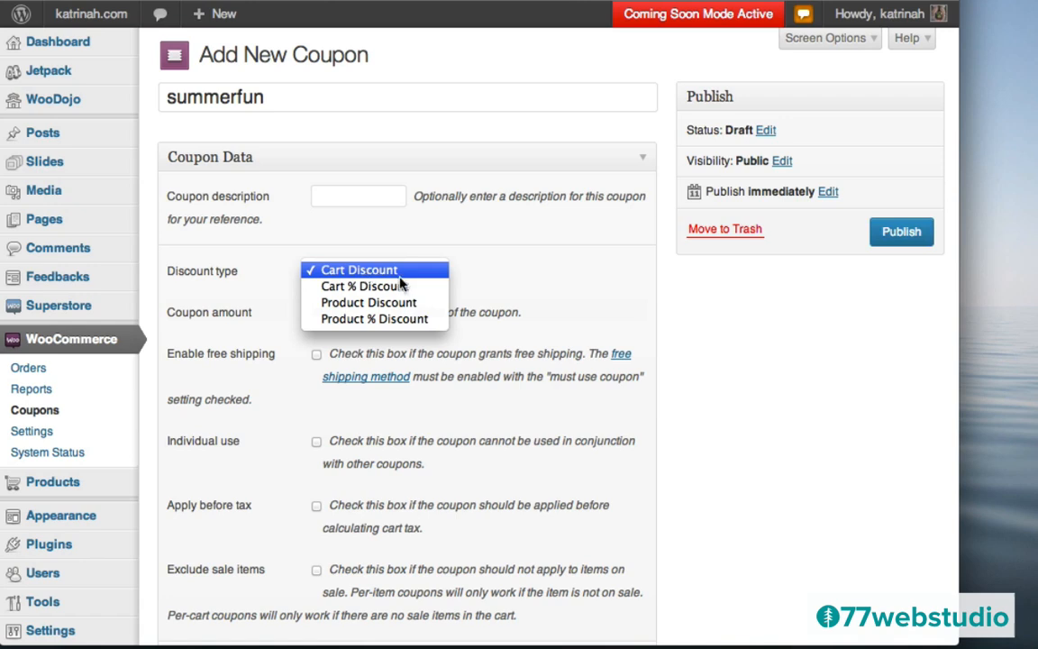
click(494, 281)
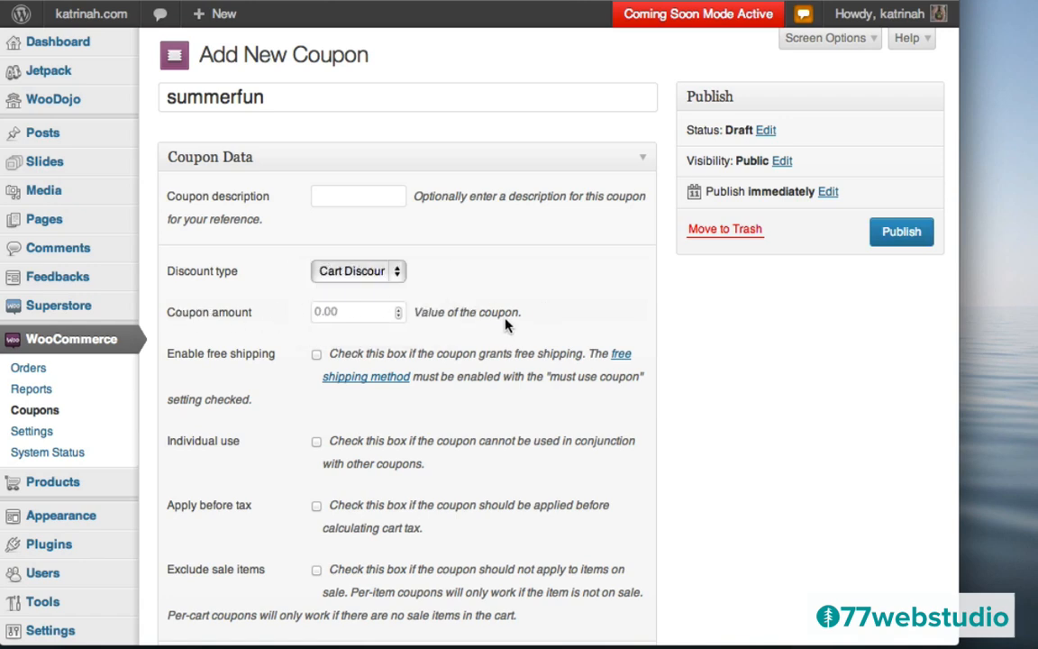
click(342, 313)
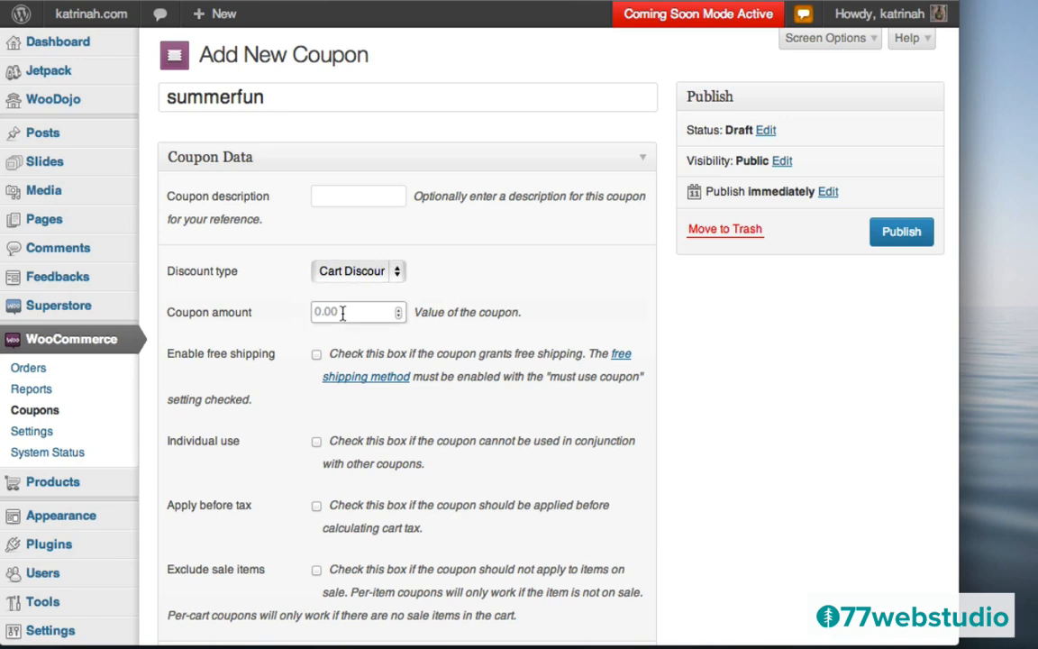
text(5)
click(478, 330)
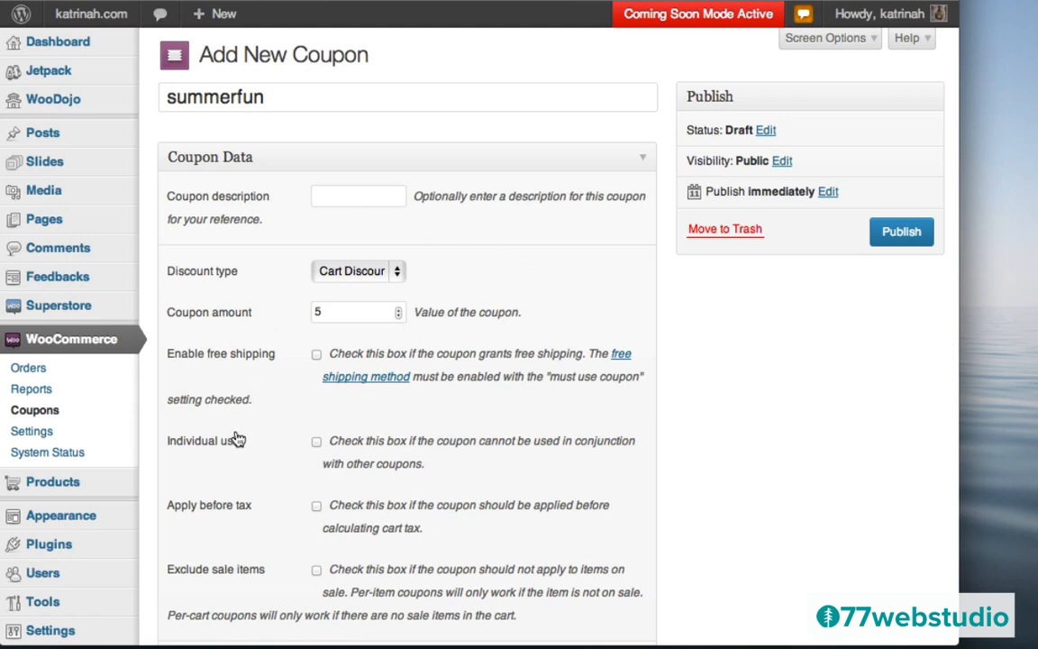
scroll(261, 466, down, 5)
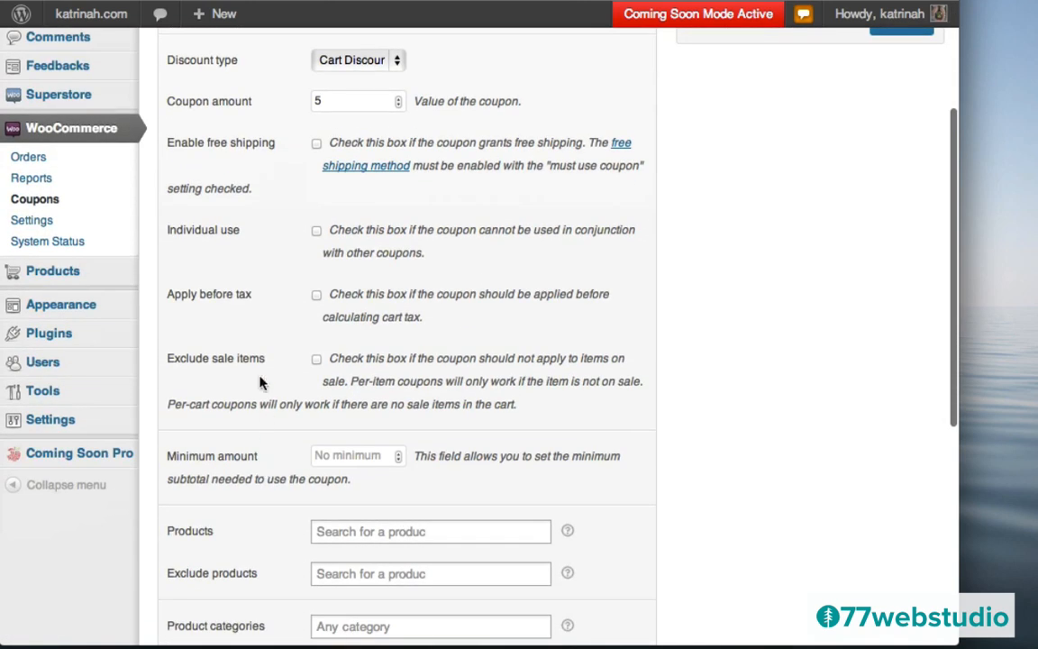
scroll(596, 380, down, 10)
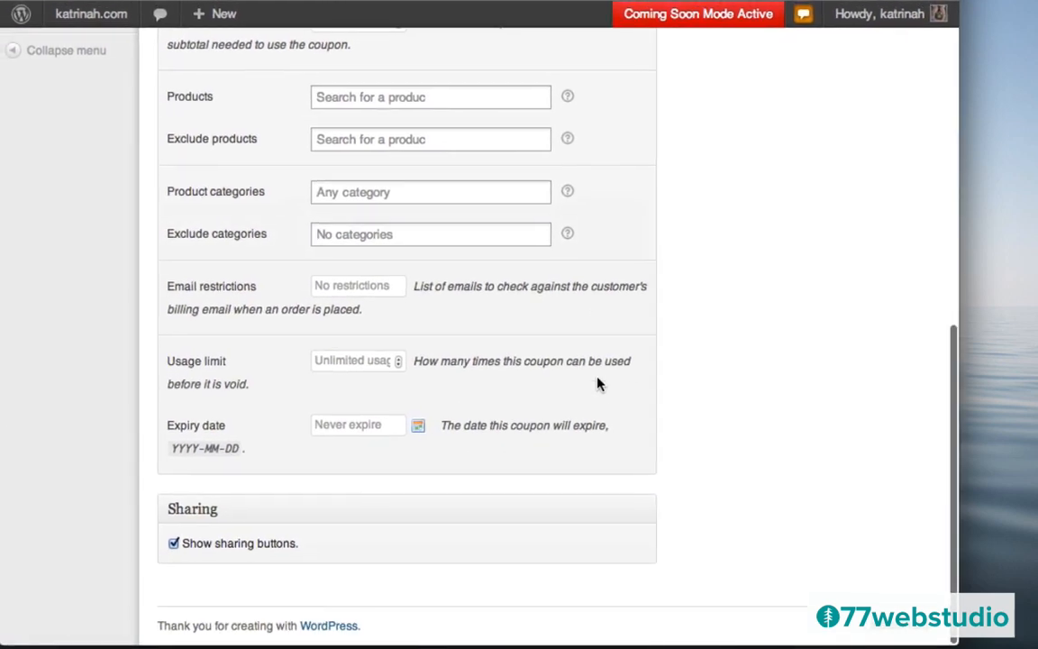
scroll(591, 118, up, 4)
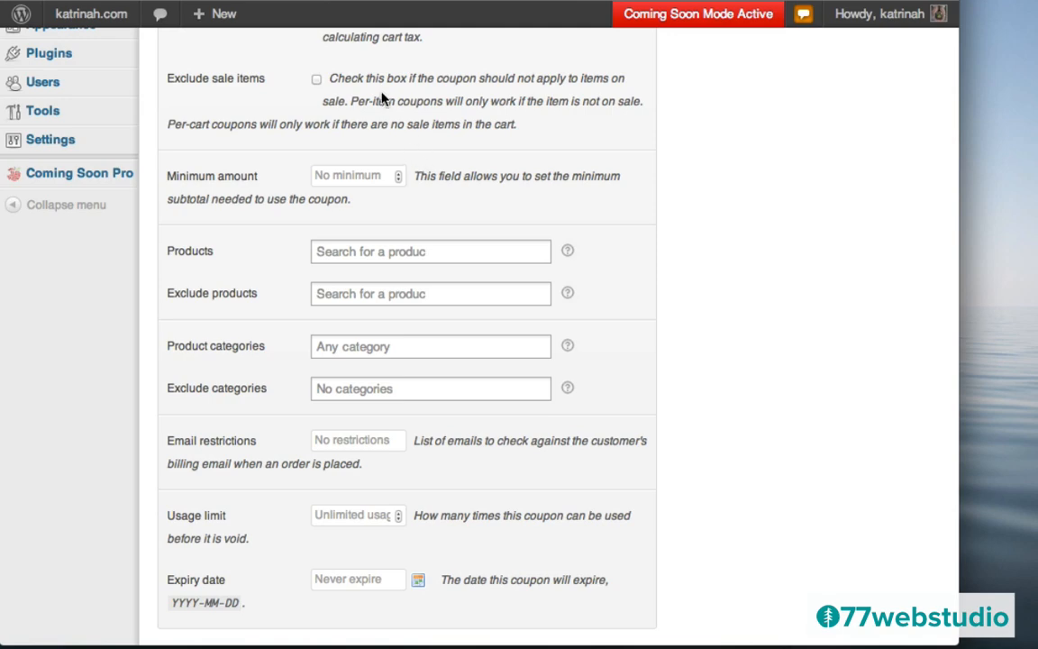
scroll(586, 224, up, 10)
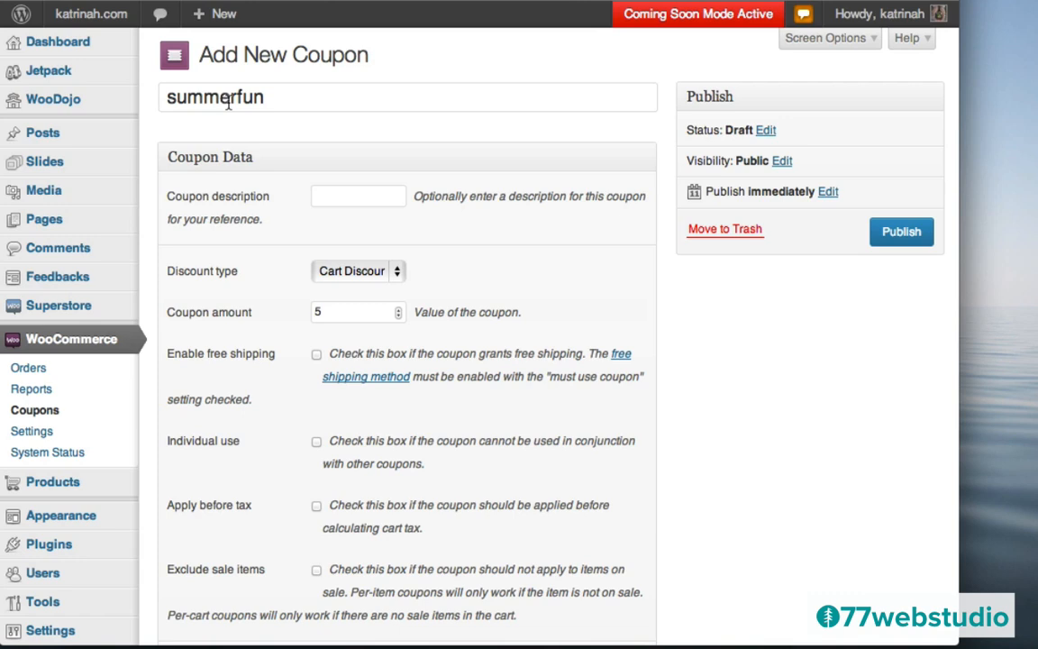
click(902, 233)
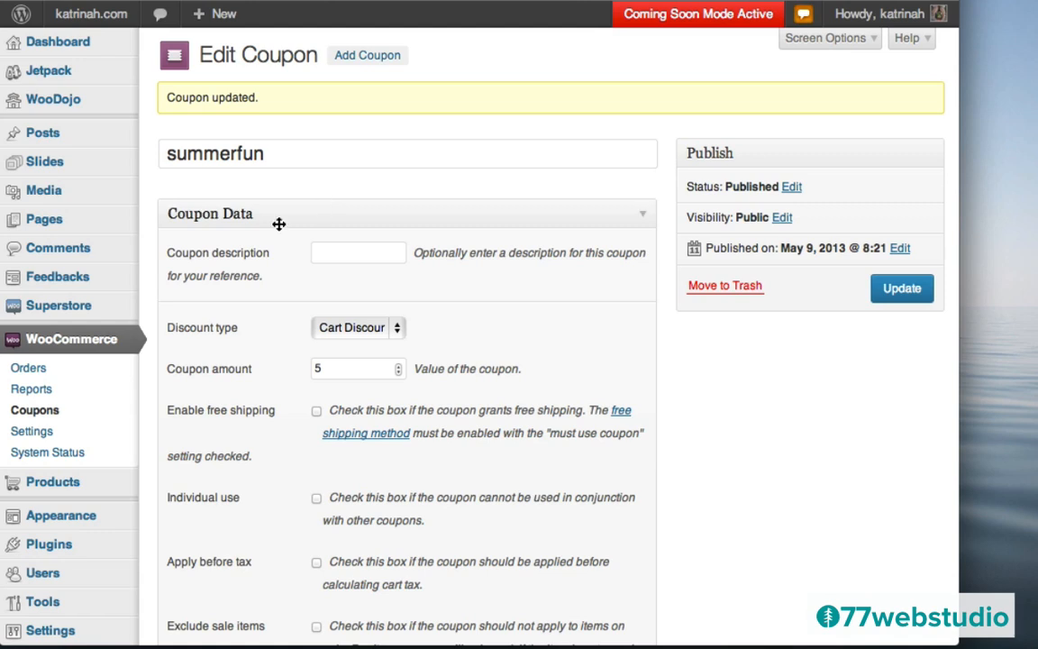
- Disable the Direct Bank Transfer gateway in Payment Gateways settings and save
click(31, 432)
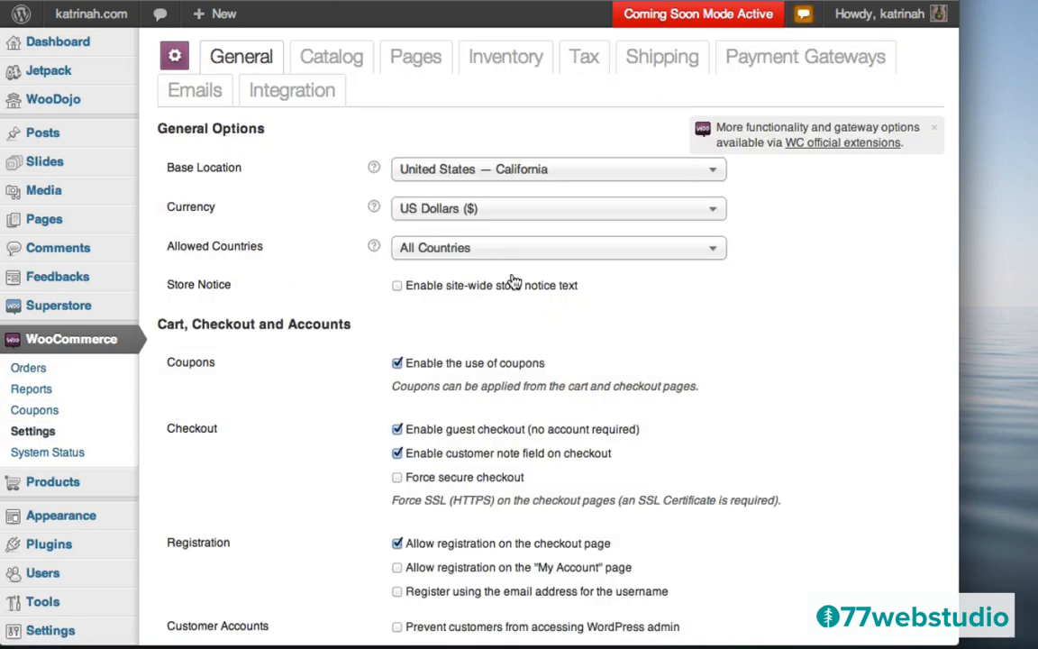
click(809, 57)
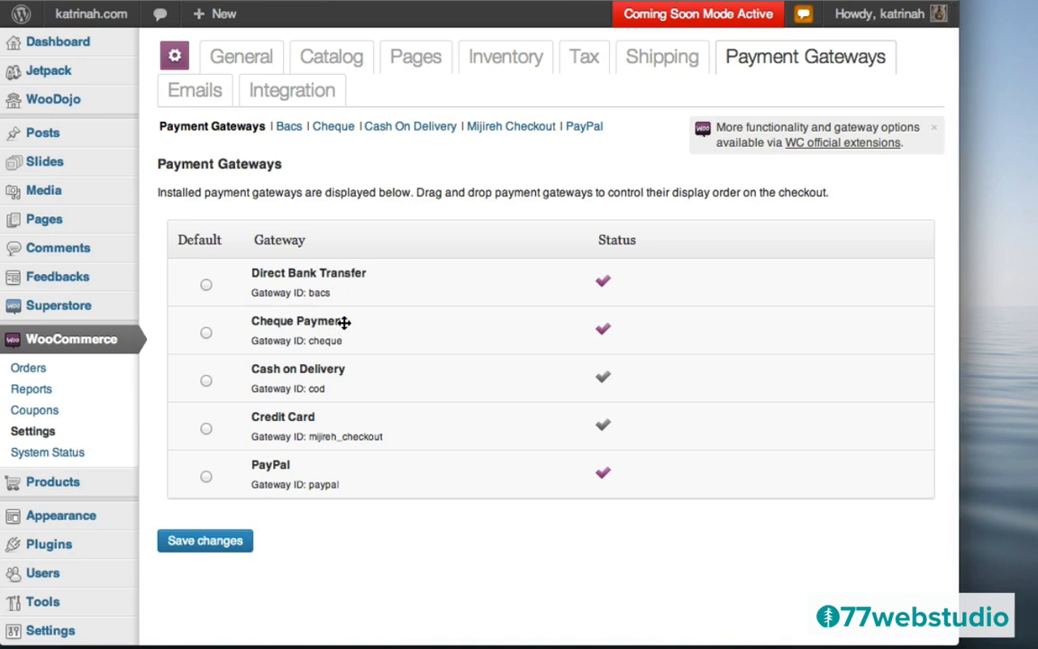
click(287, 131)
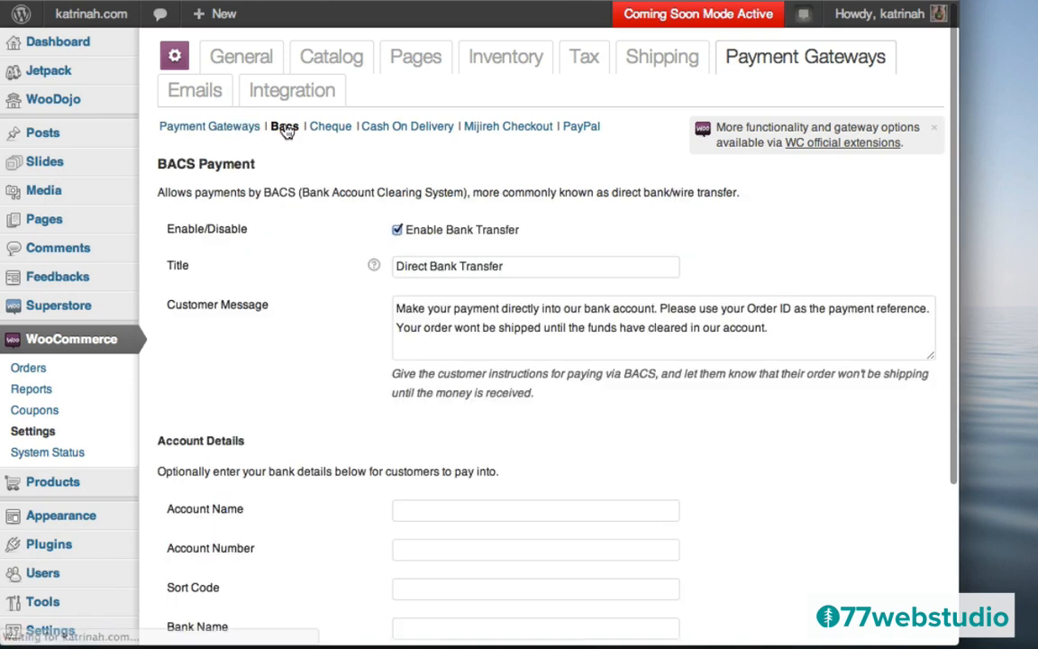
click(397, 230)
scroll(332, 352, down, 5)
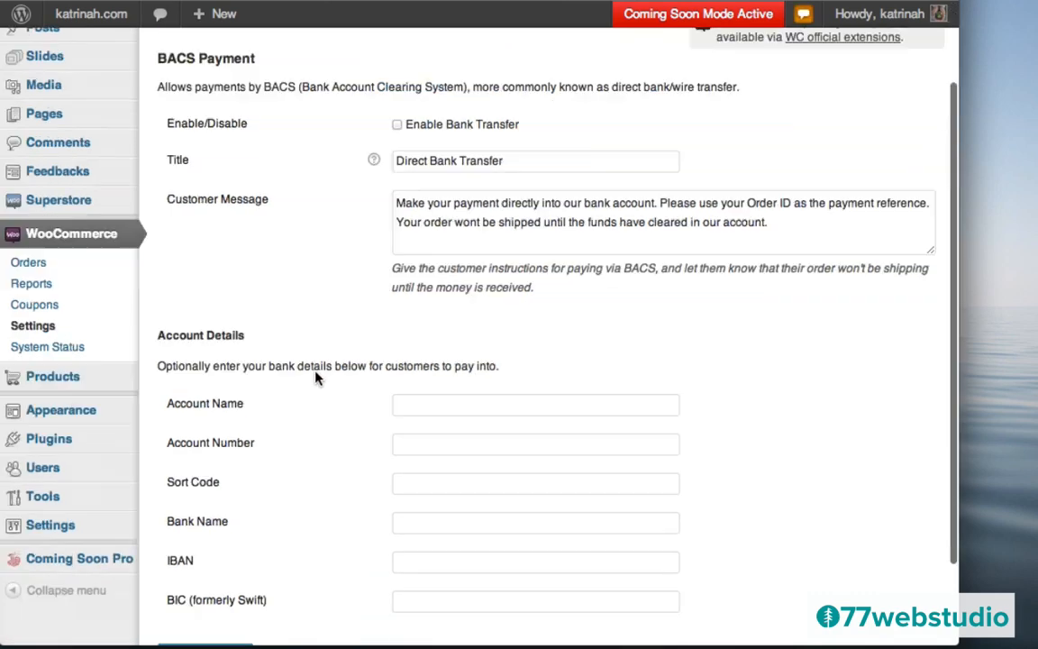
click(201, 557)
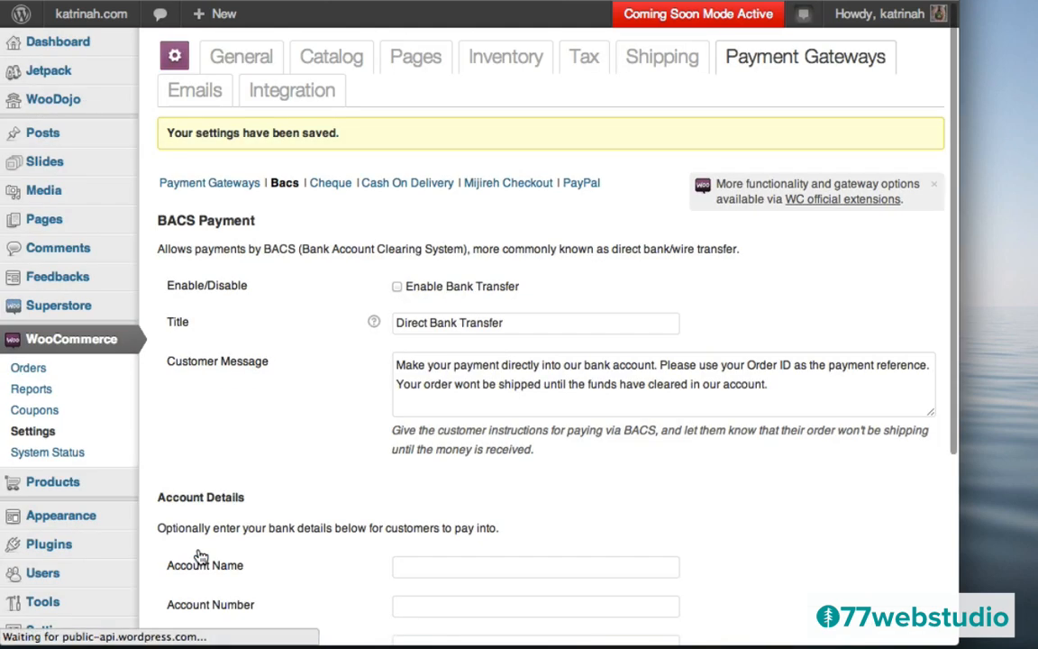
- Disable Cheque Payment, save, and return to the Payment Gateways overview
click(332, 183)
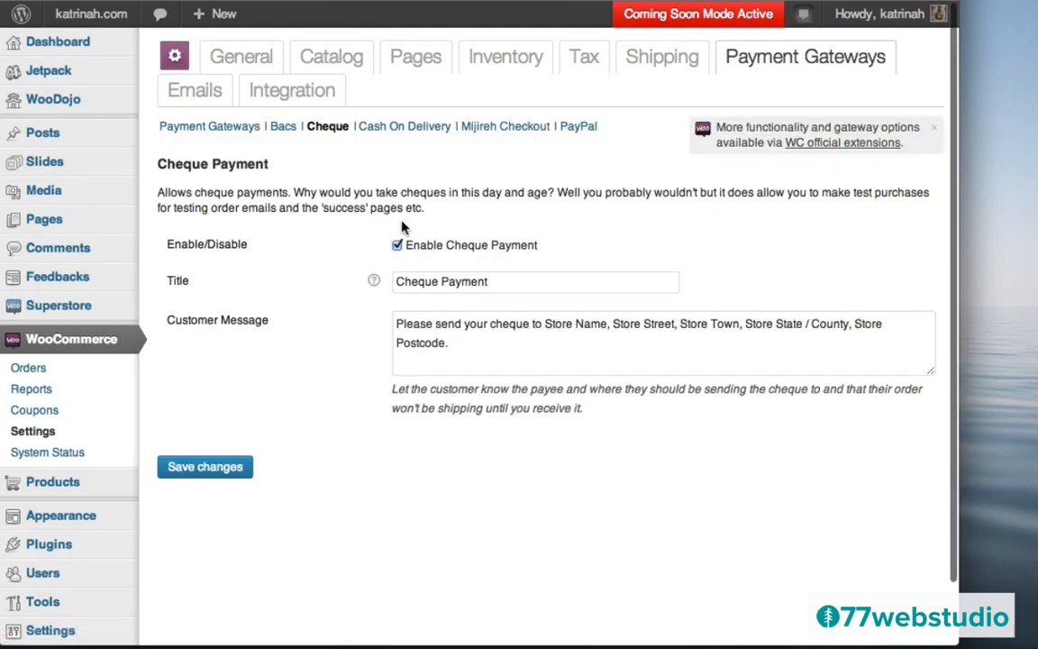
click(398, 246)
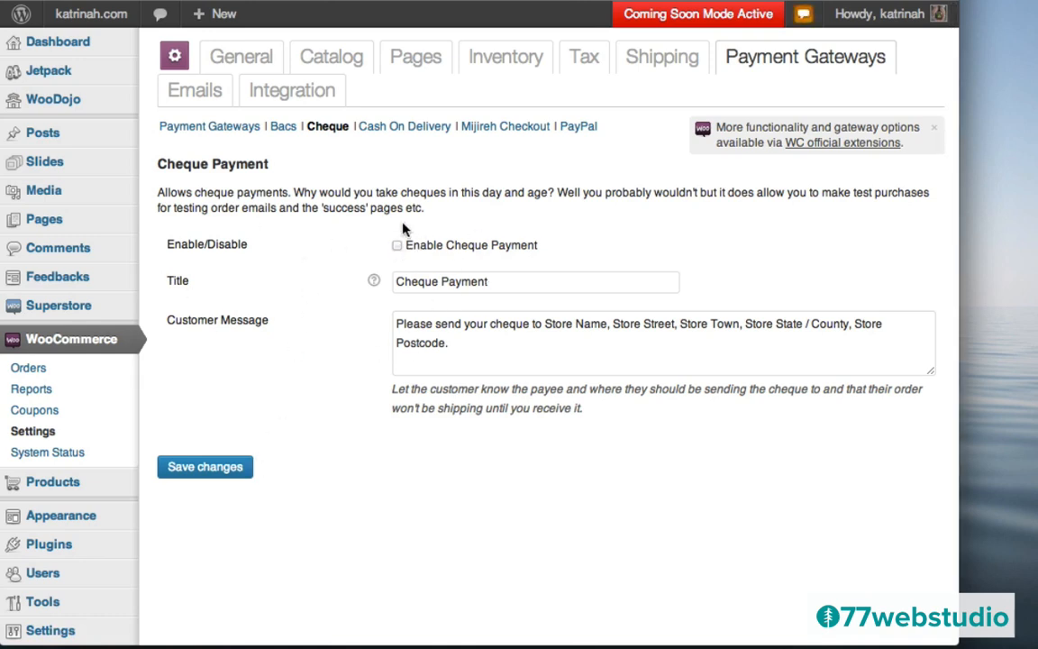
click(217, 474)
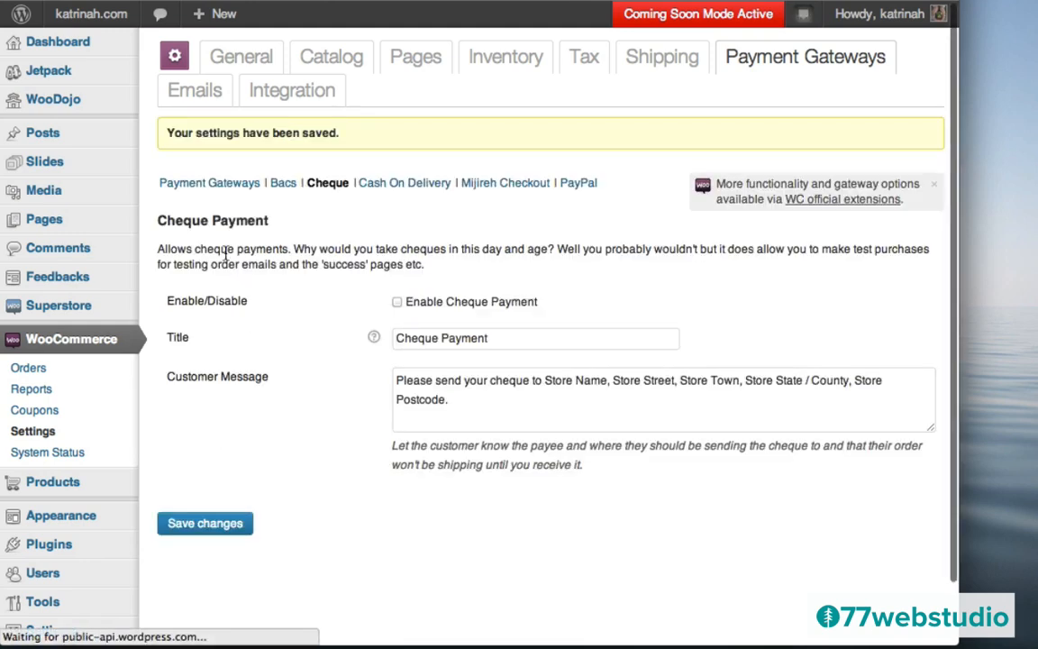
click(205, 184)
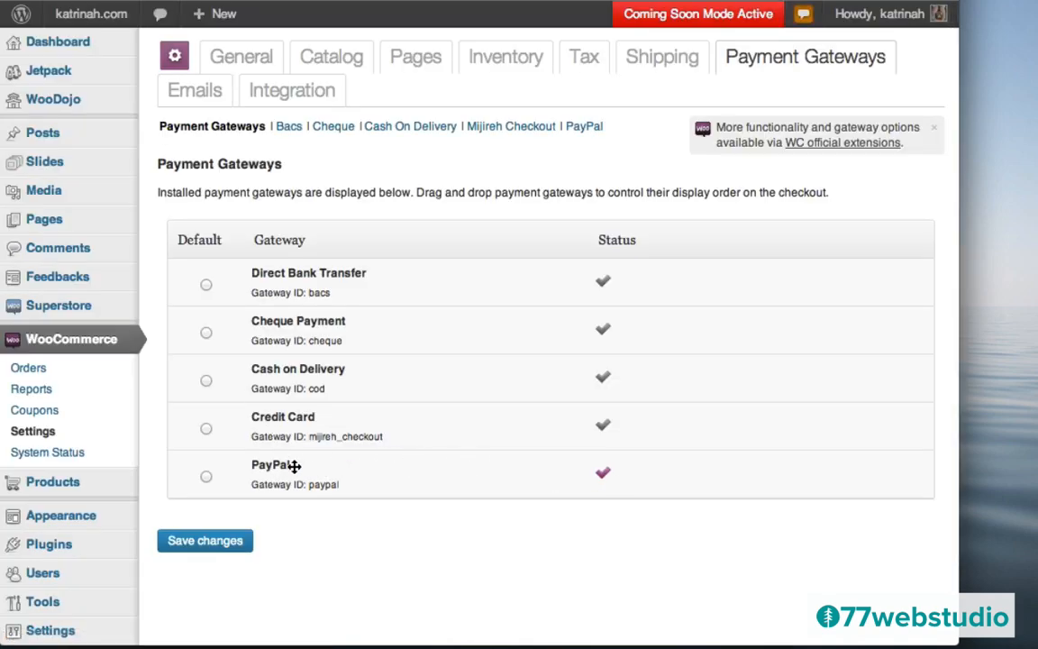
- Save PayPal as the default payment gateway and bring up the PayPal gateway settings
click(207, 478)
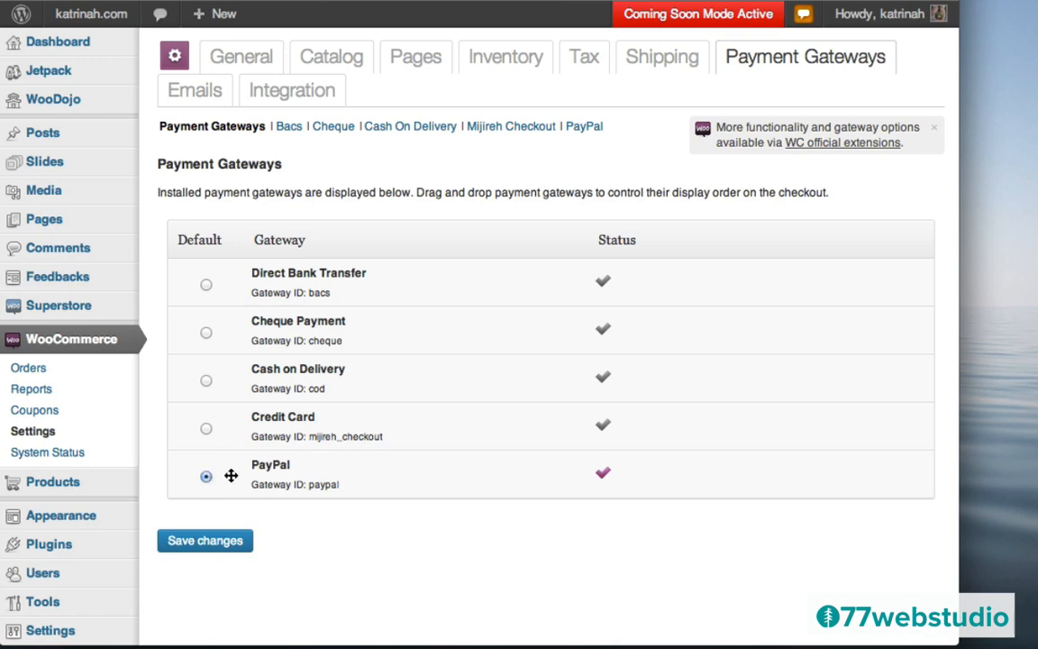
click(206, 541)
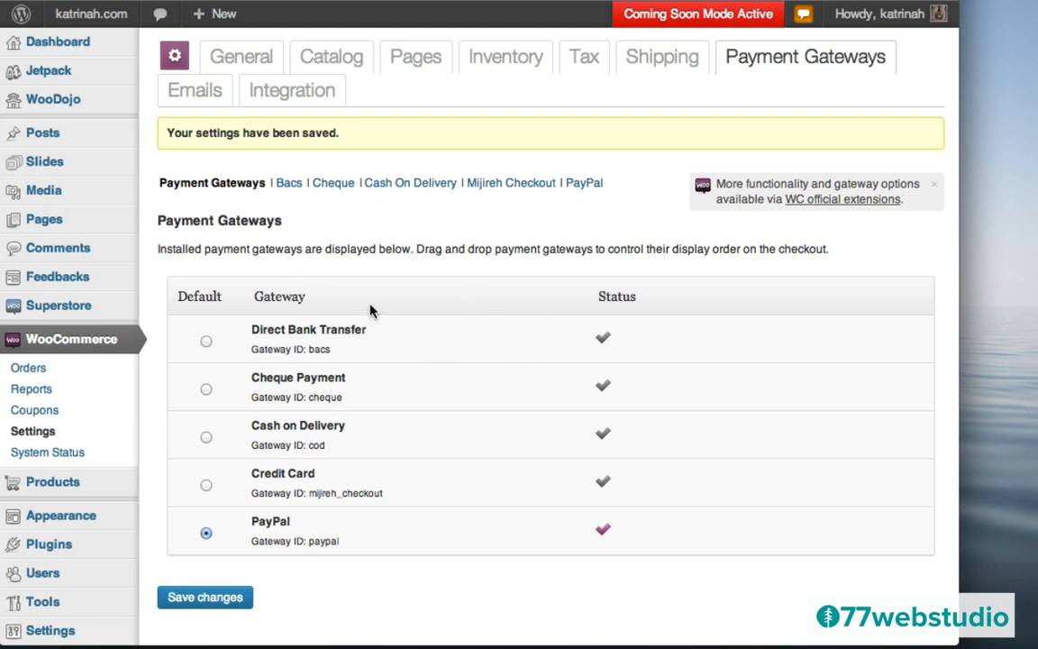
click(581, 185)
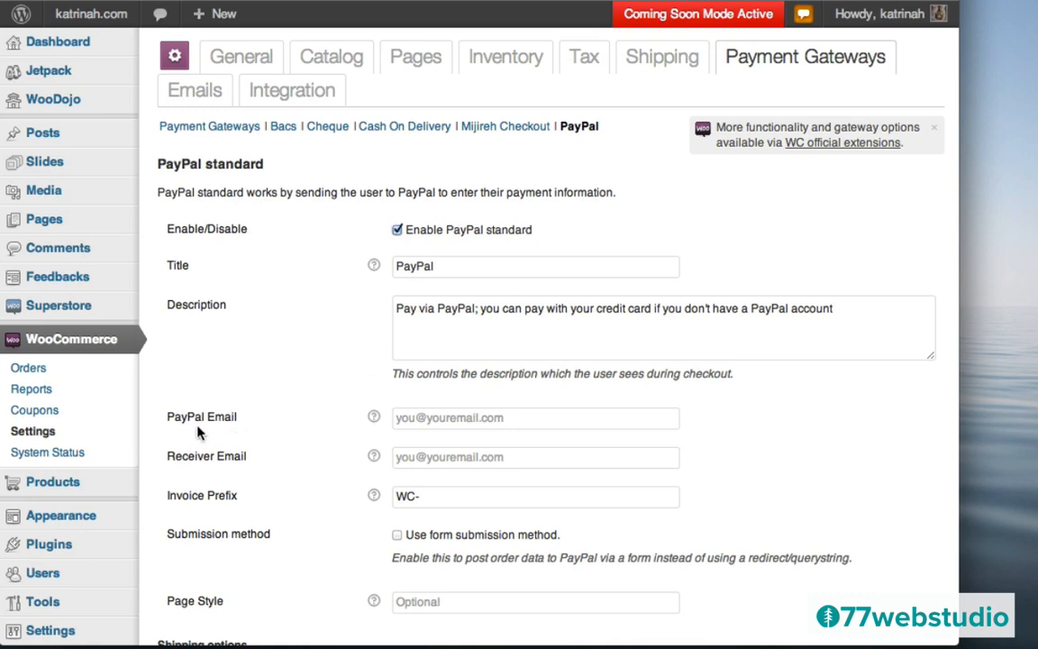
- Fill in the store's business e-mail as both PayPal Email and Receiver Email
click(437, 412)
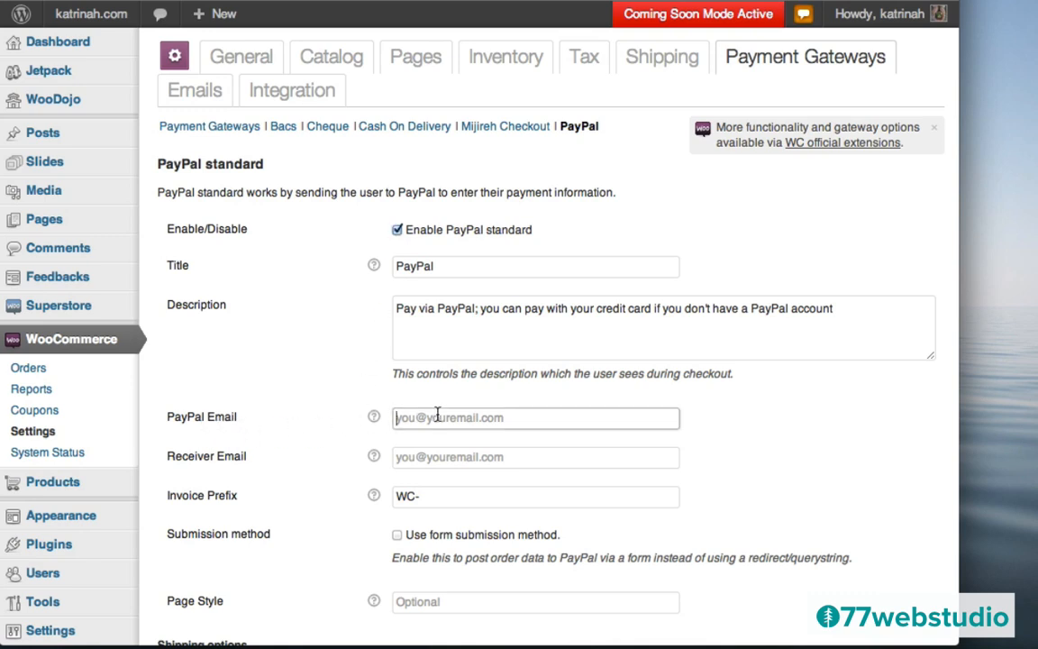
text(h)
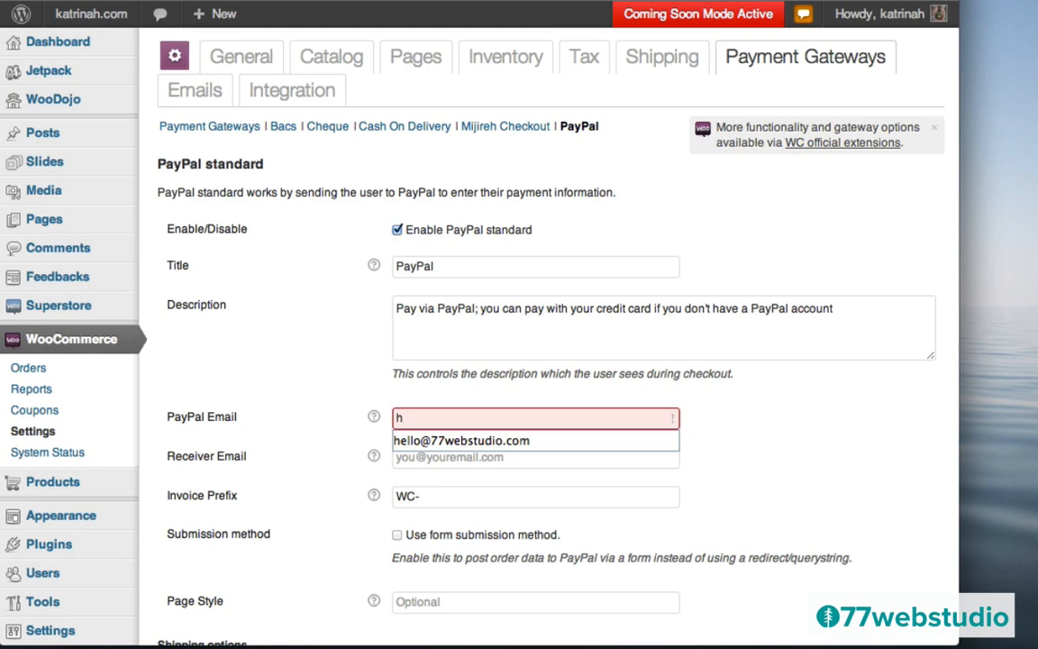
key(Down)
key(Tab)
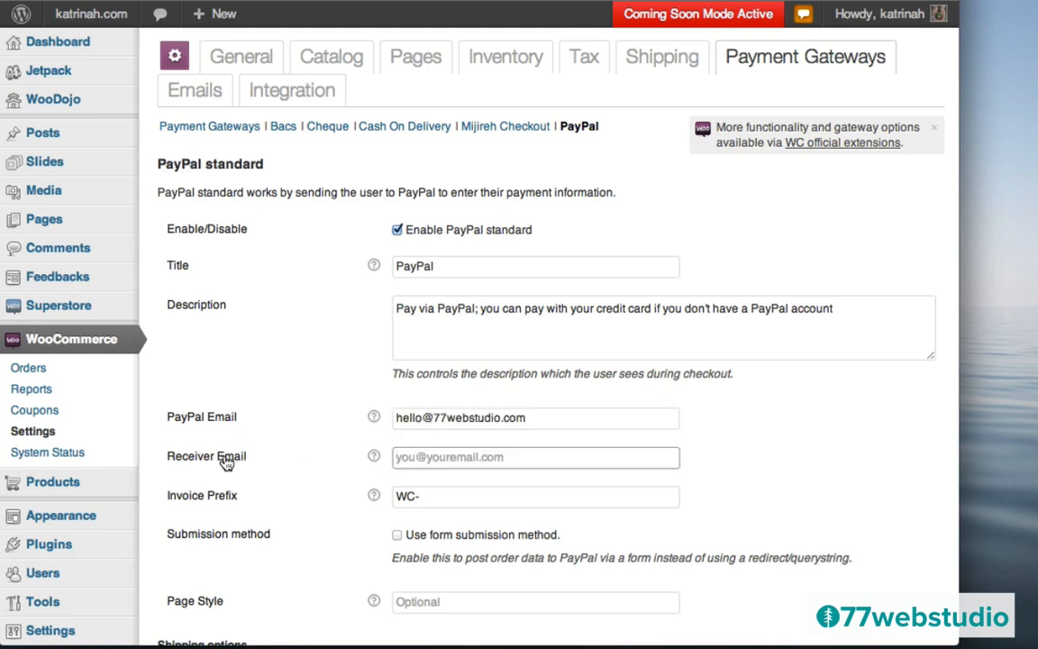
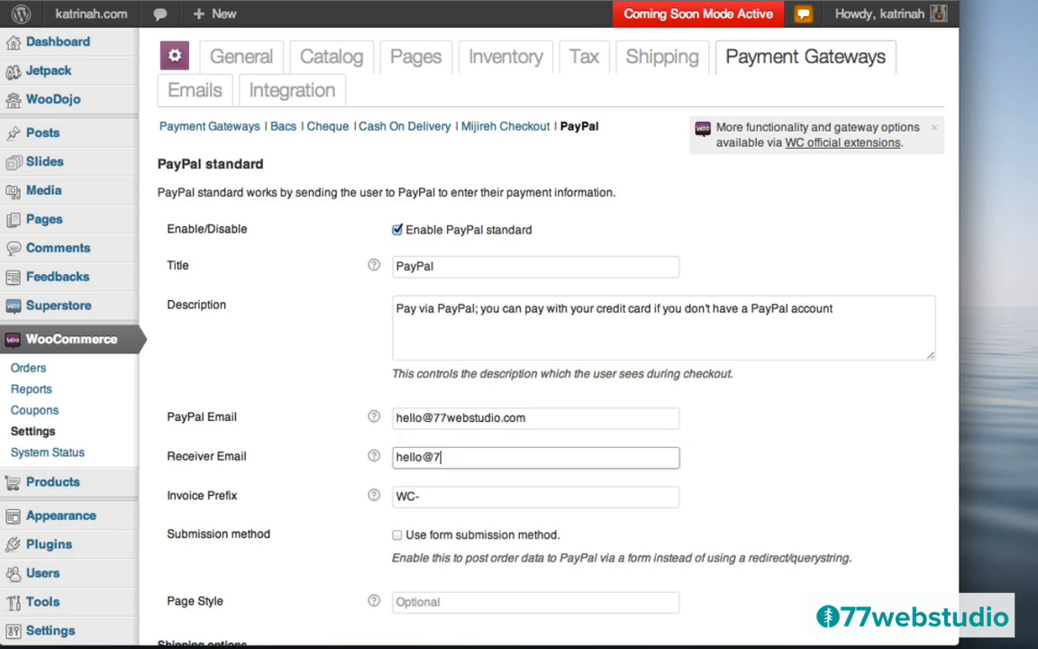
click(302, 484)
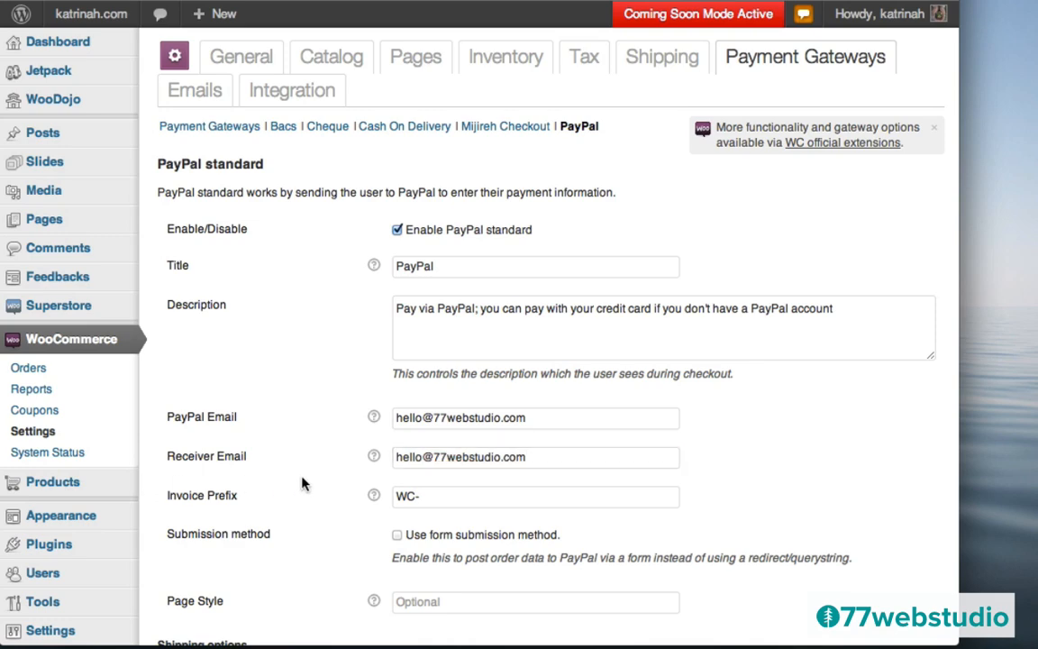
- Turn off the PayPal sandbox and save the PayPal settings
scroll(343, 488, down, 10)
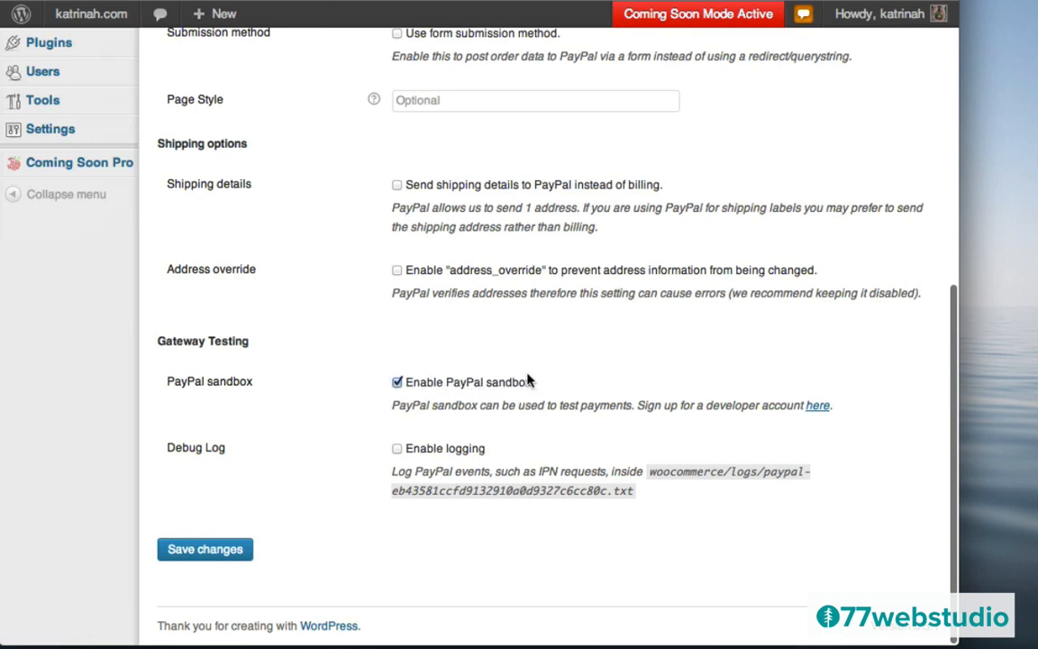
click(396, 383)
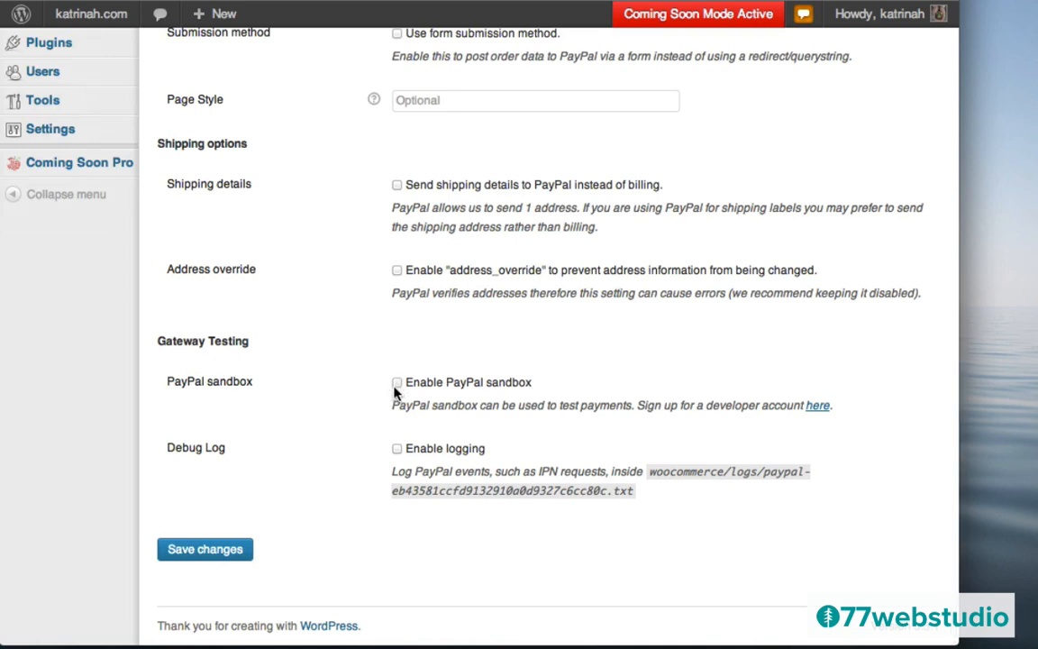
click(203, 551)
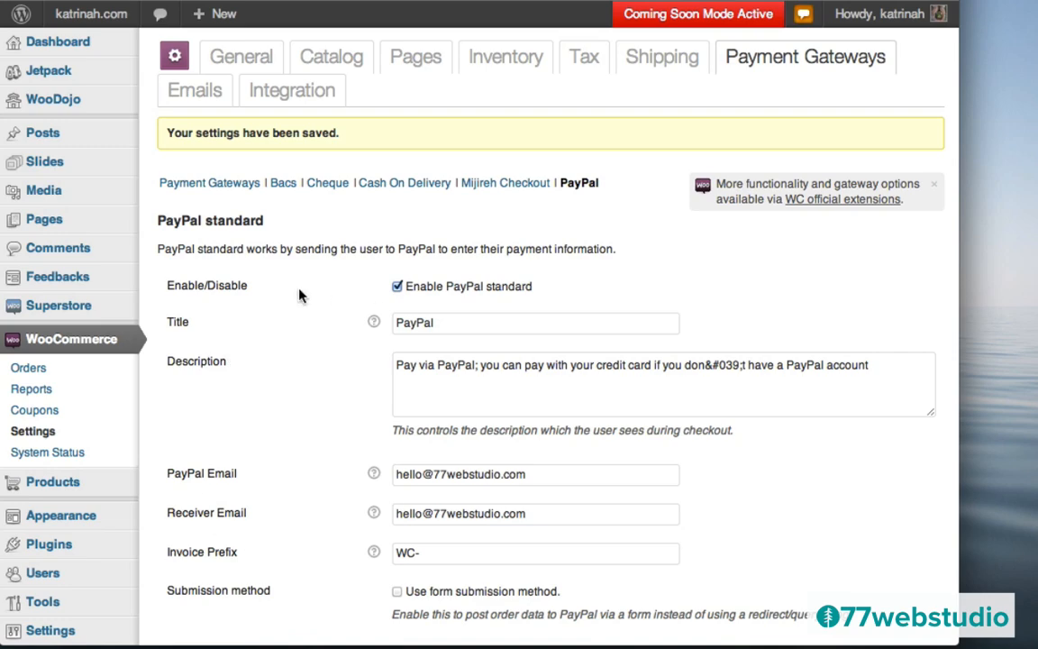
scroll(302, 428, down, 5)
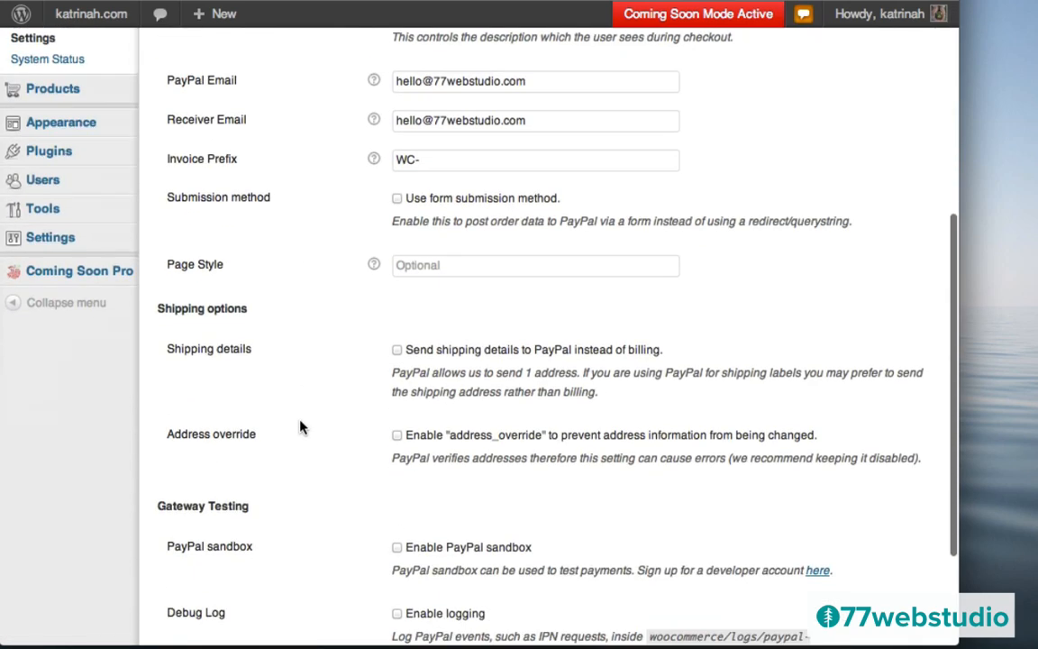
scroll(302, 428, up, 5)
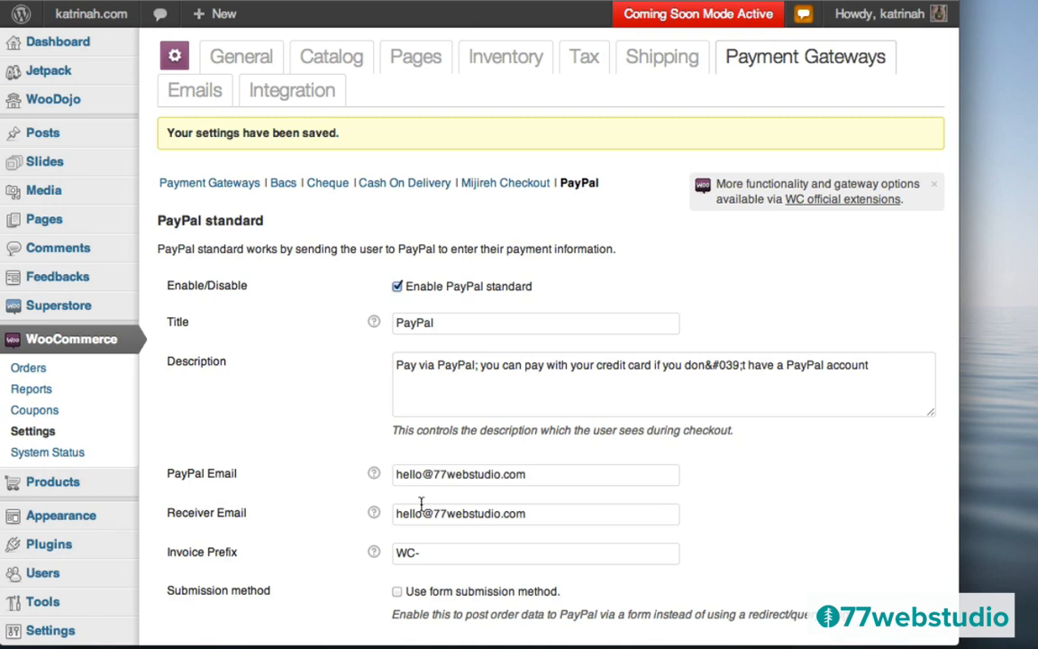
- Scroll through the Emails sender and template options, then open the Google Analytics Integration settings
click(193, 96)
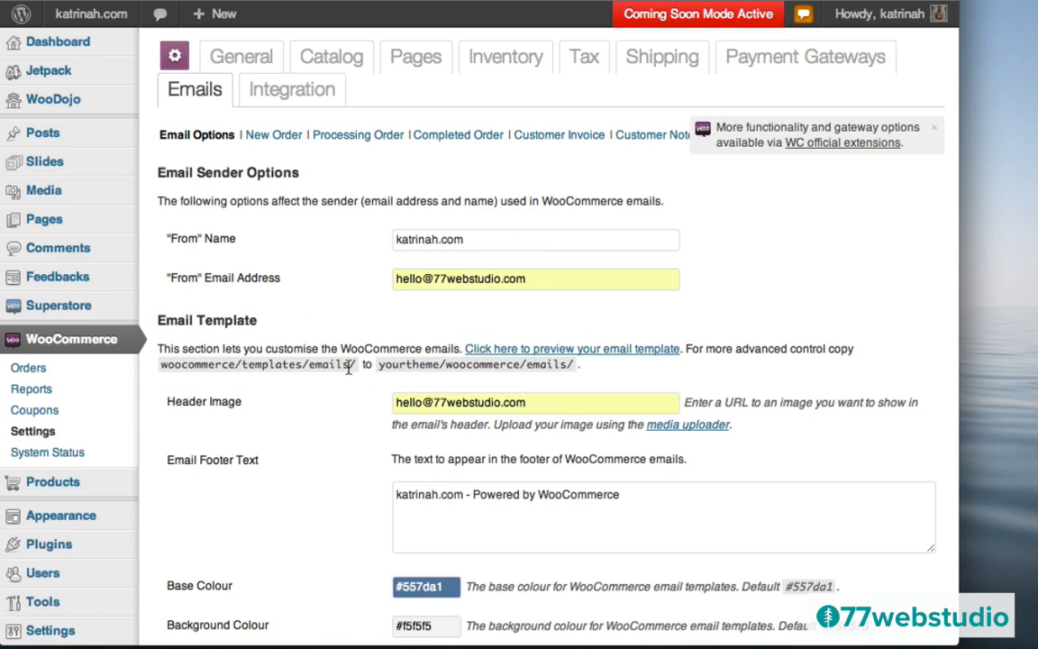
scroll(355, 343, down, 3)
scroll(356, 343, down, 3)
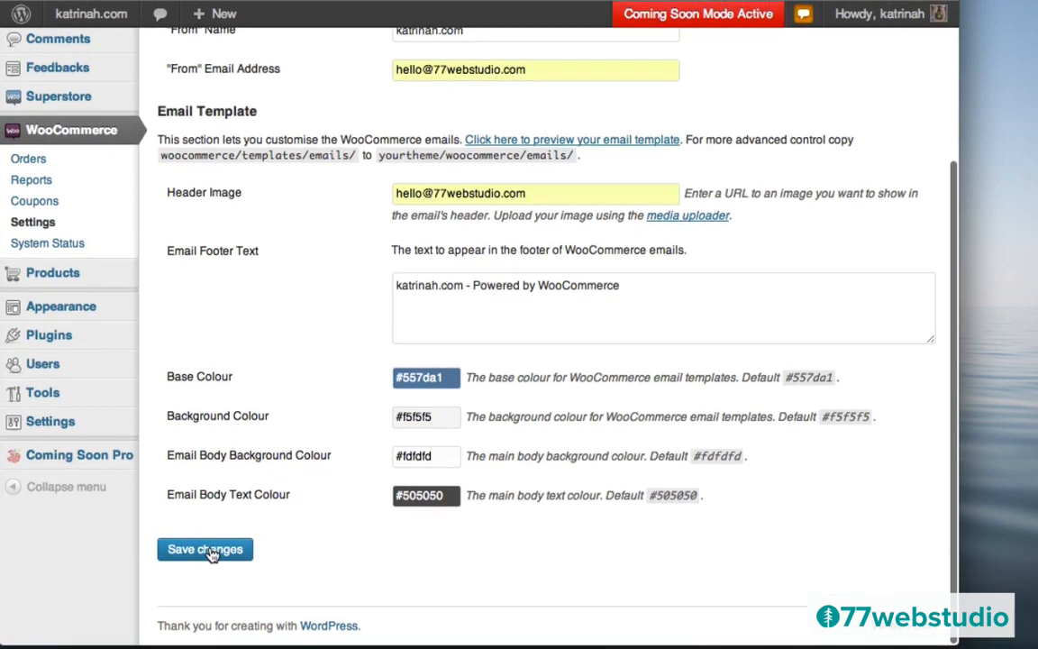
scroll(339, 287, up, 6)
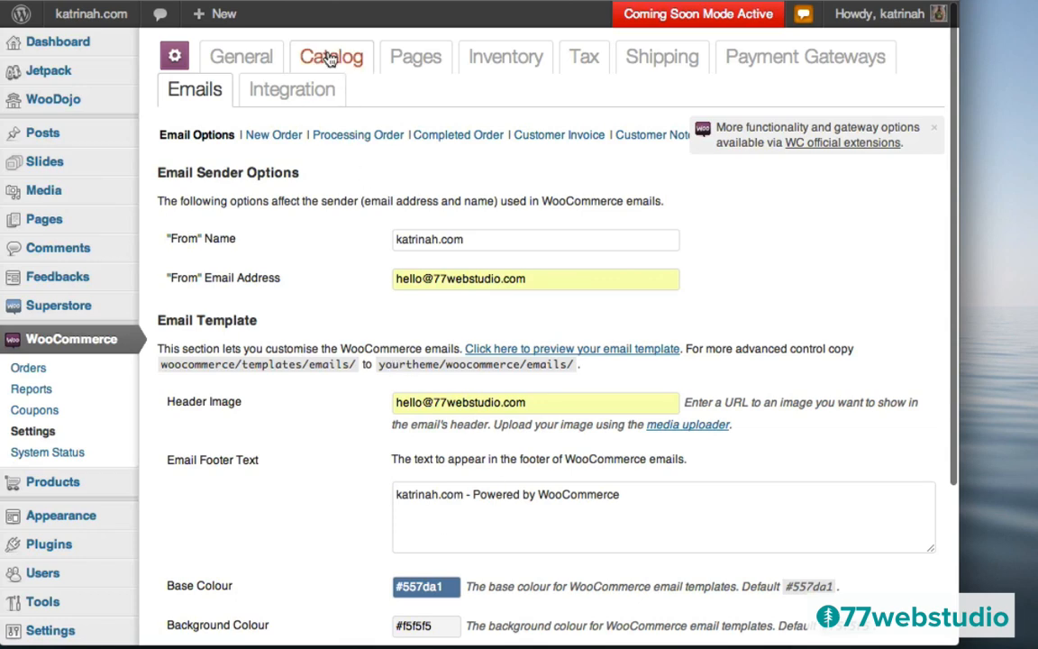
click(290, 96)
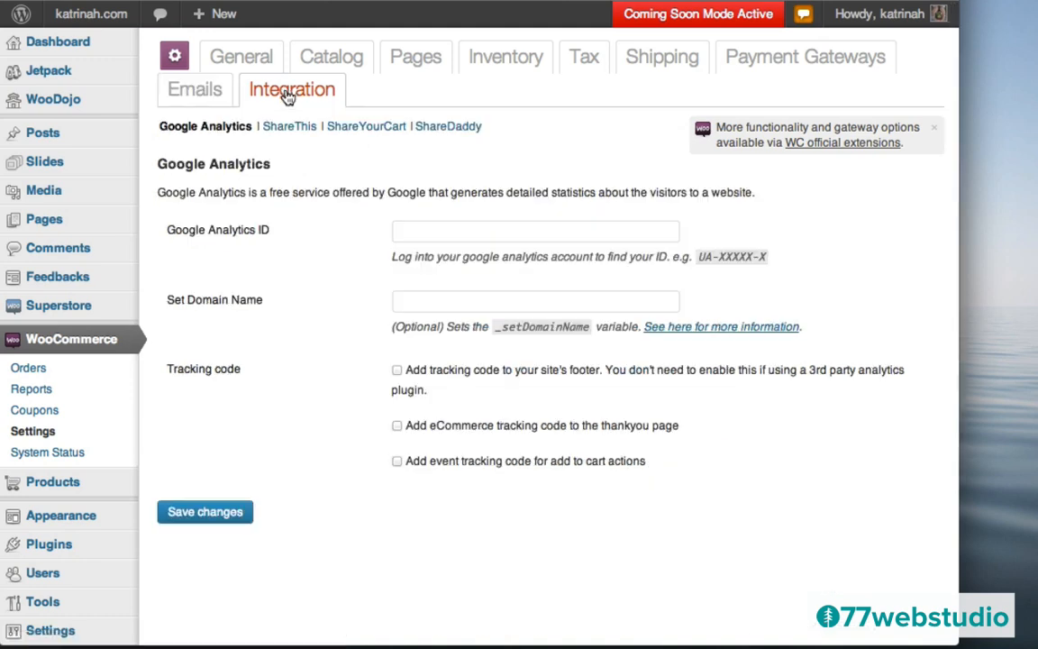
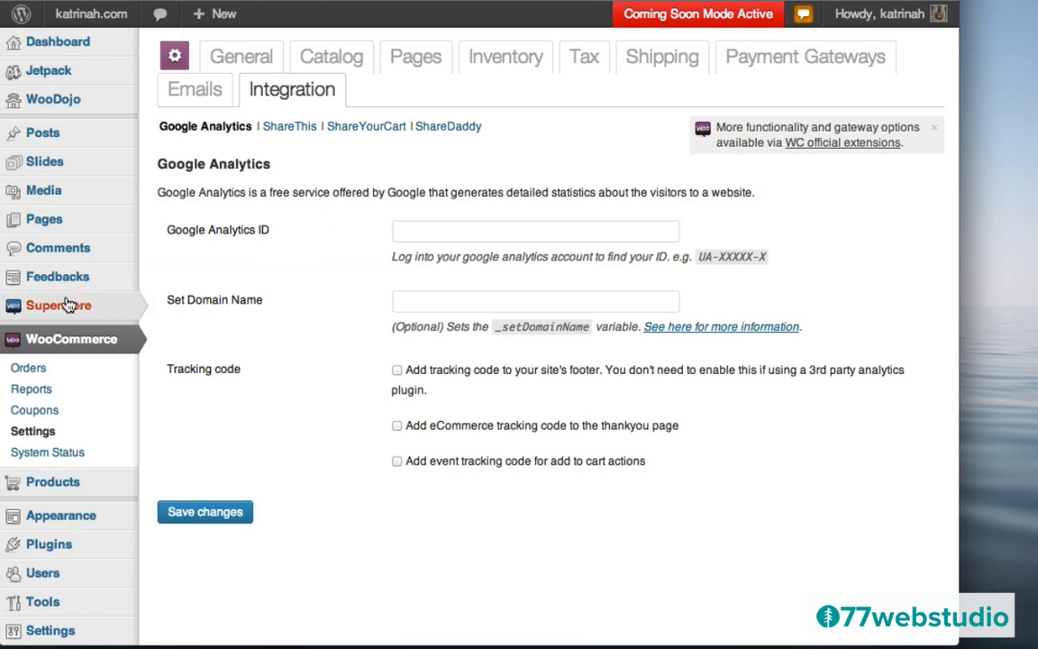
- Open the Superstore Theme Options and look through its General Settings
mouse_move(68, 306)
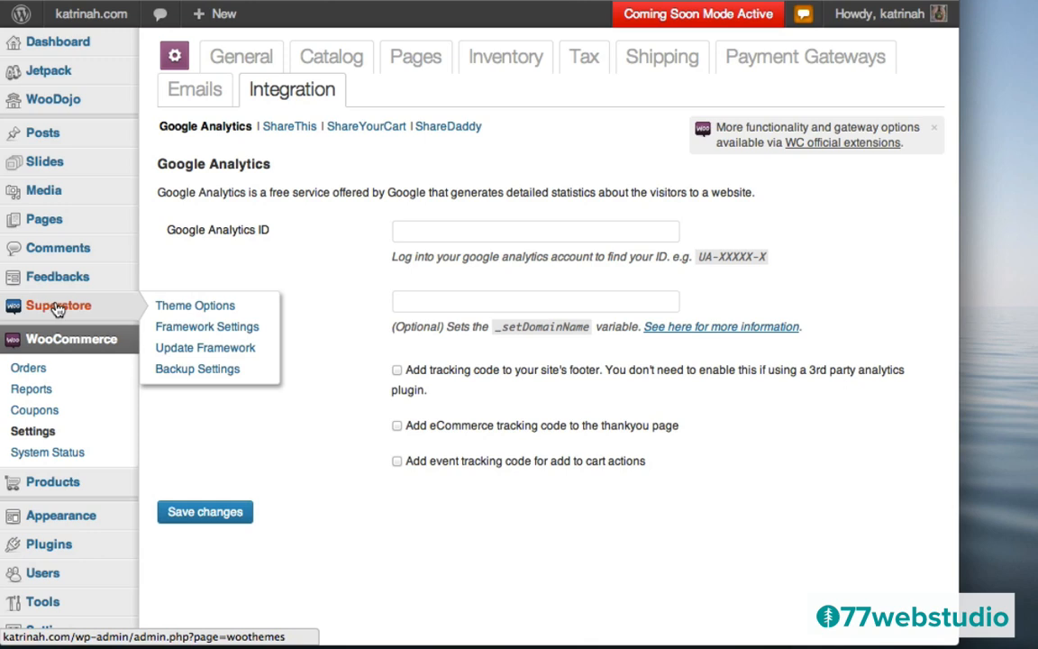
click(58, 309)
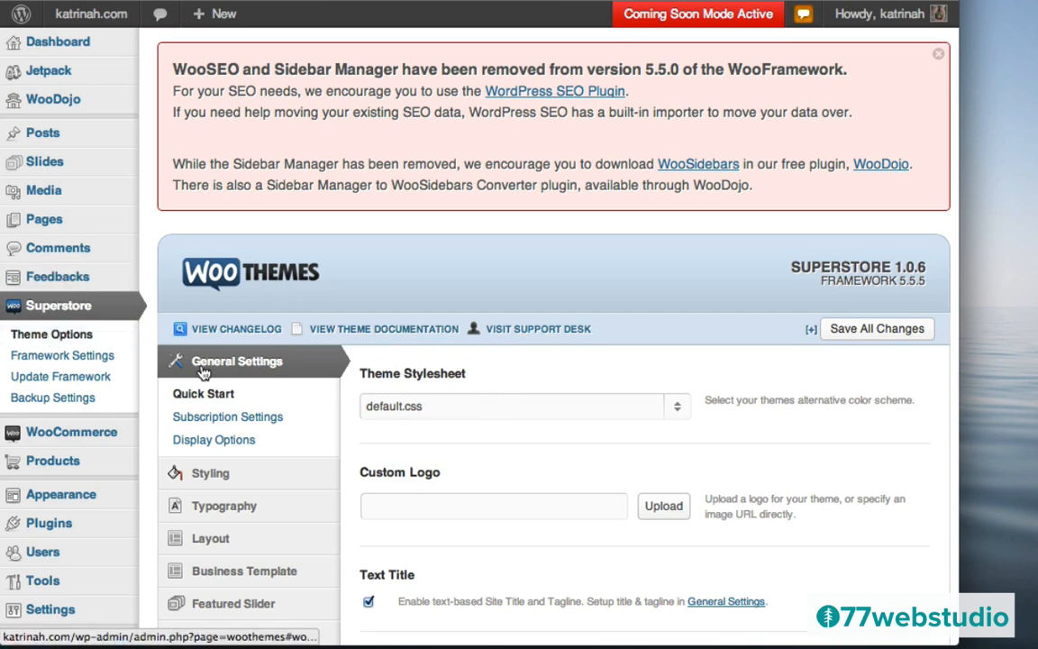
scroll(734, 473, down, 6)
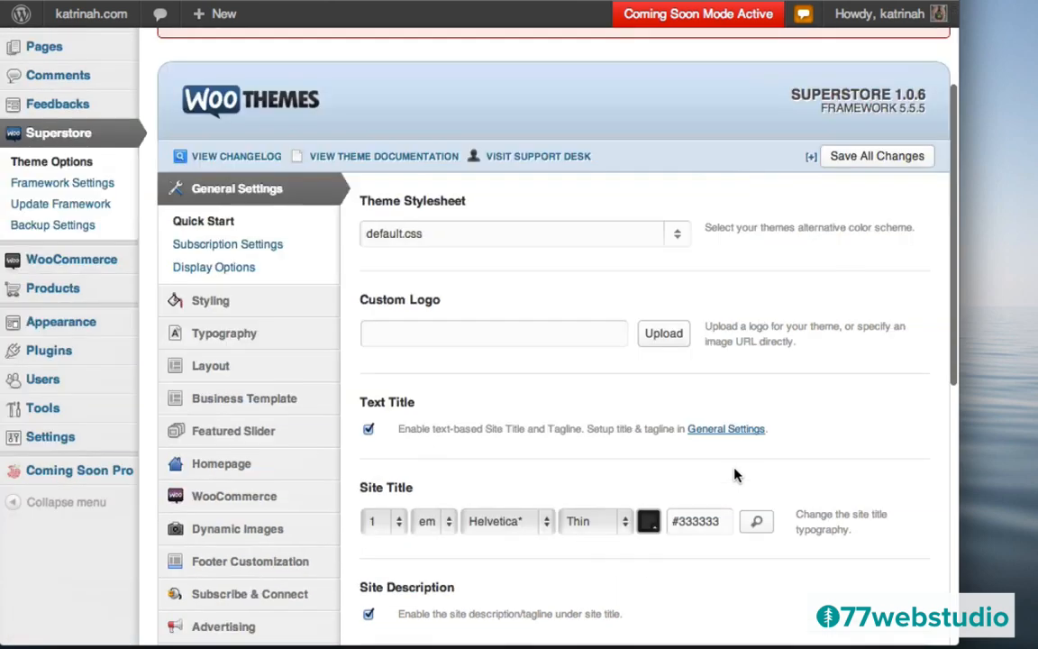
scroll(735, 470, down, 3)
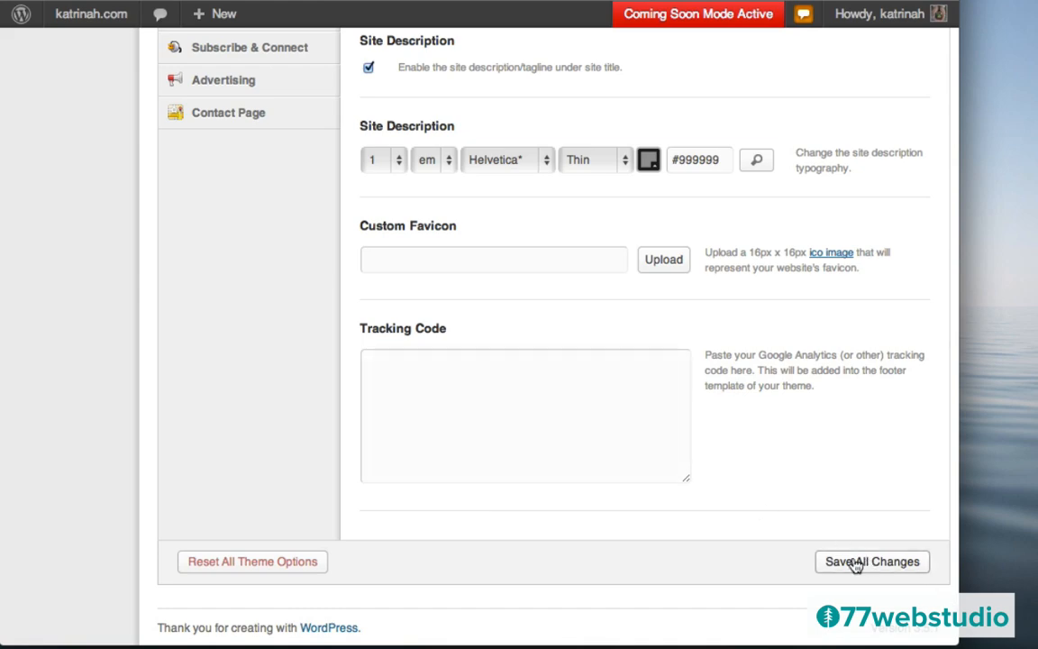
scroll(559, 473, up, 15)
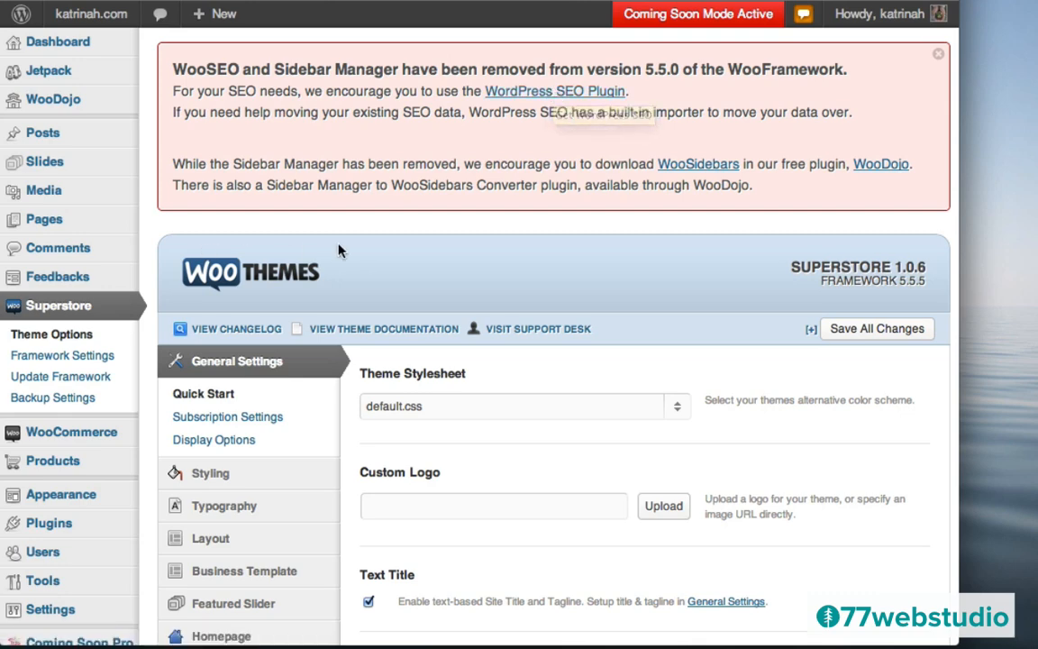
scroll(347, 248, down, 5)
- Search plugins for 'wordpress seo yoast', then install and activate WordPress SEO by Yoast
mouse_move(36, 297)
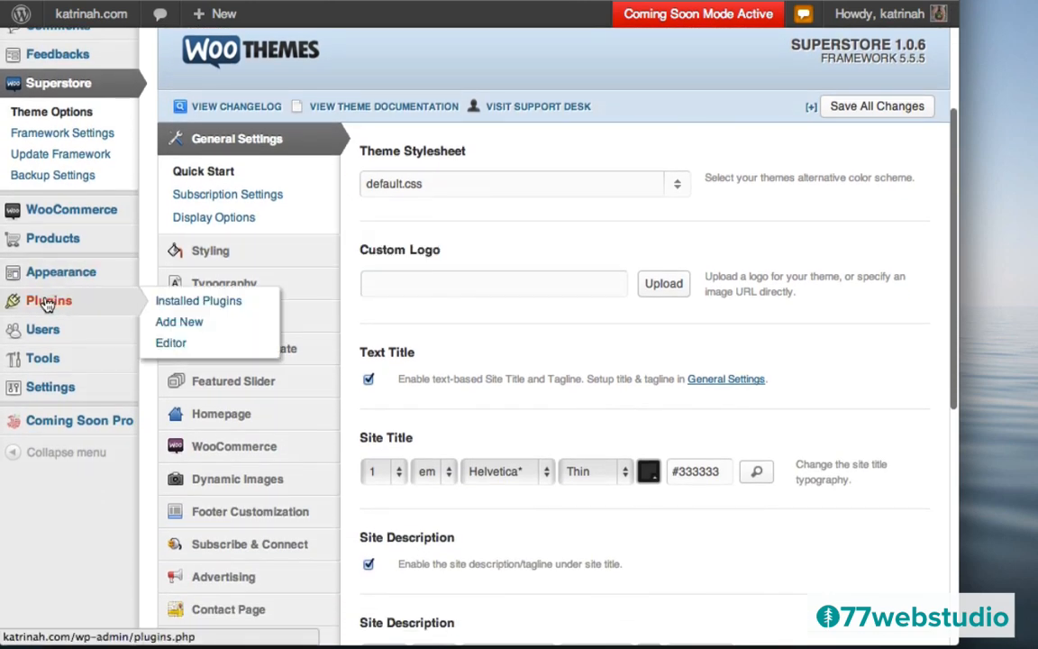
click(187, 325)
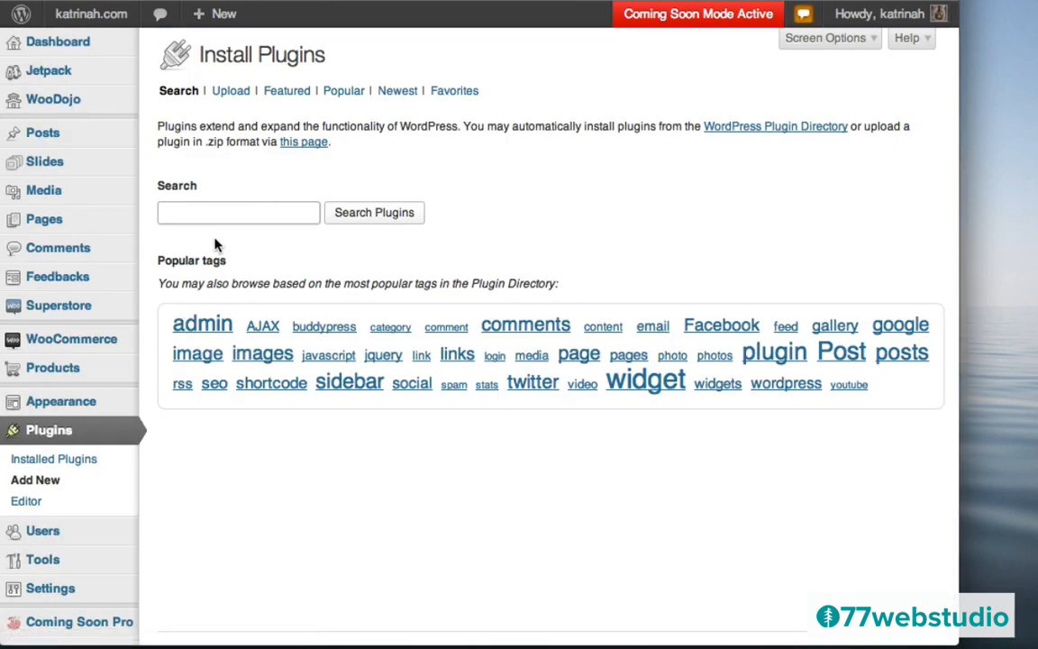
click(195, 214)
text(wordpress)
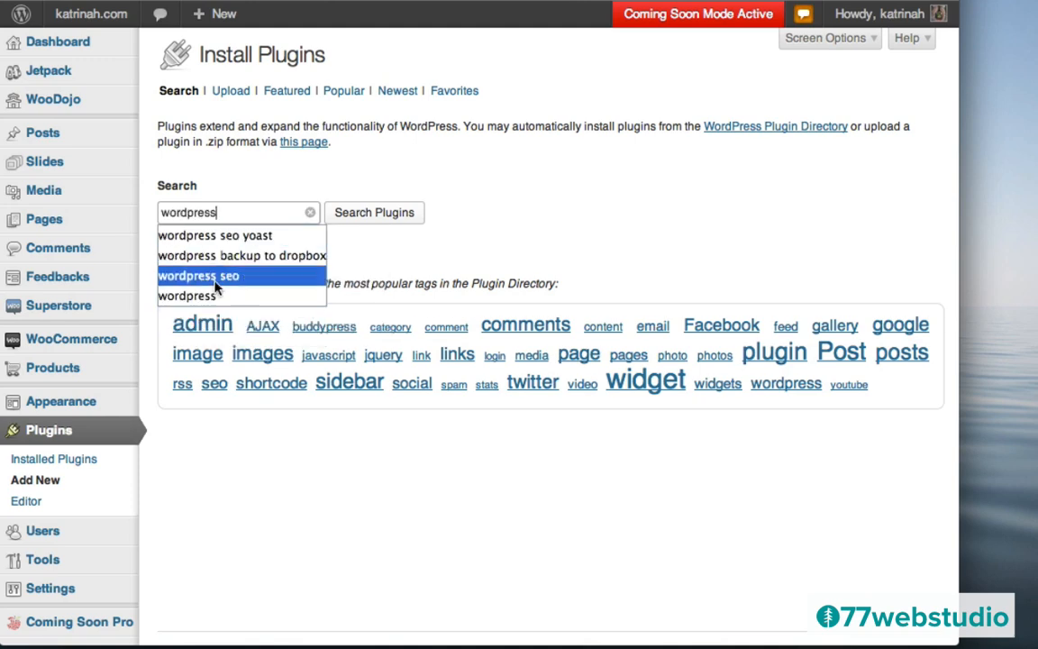
click(216, 235)
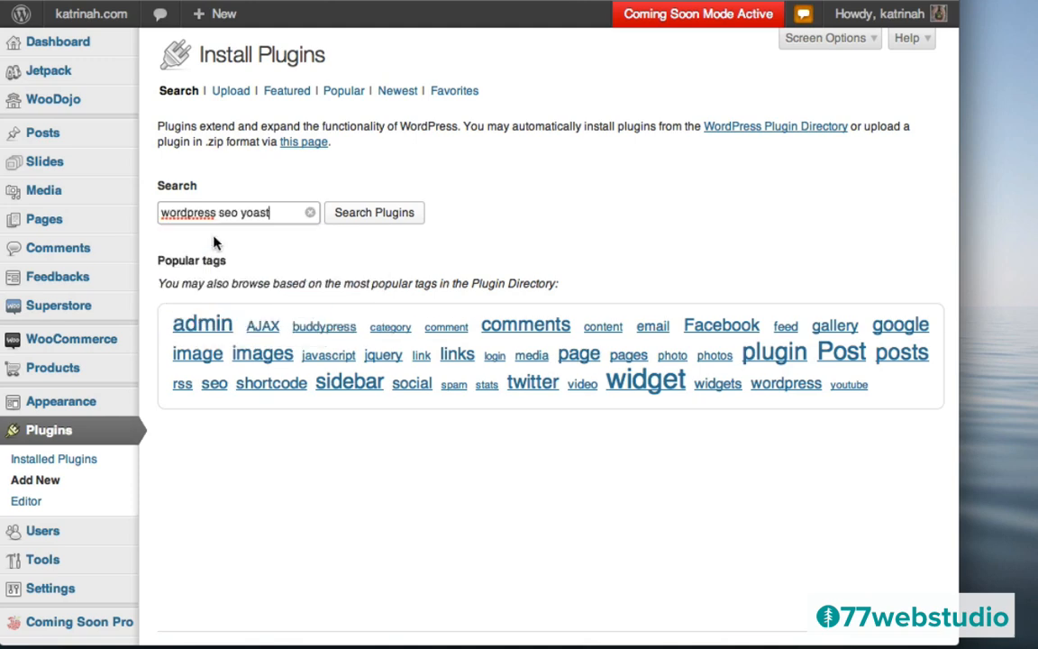
click(377, 220)
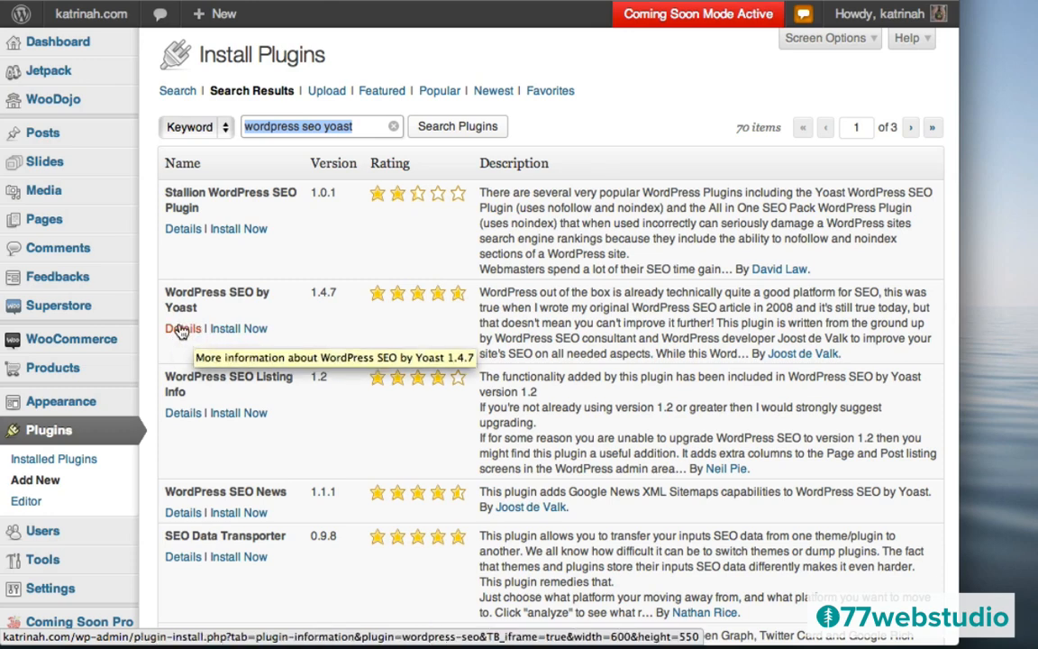
click(181, 330)
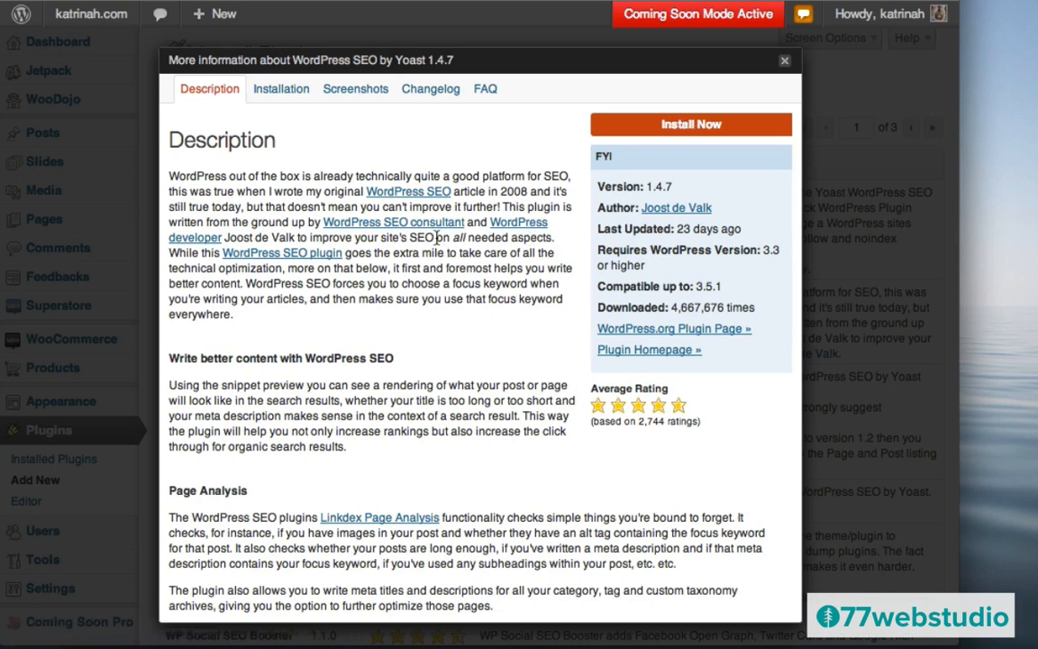
click(681, 129)
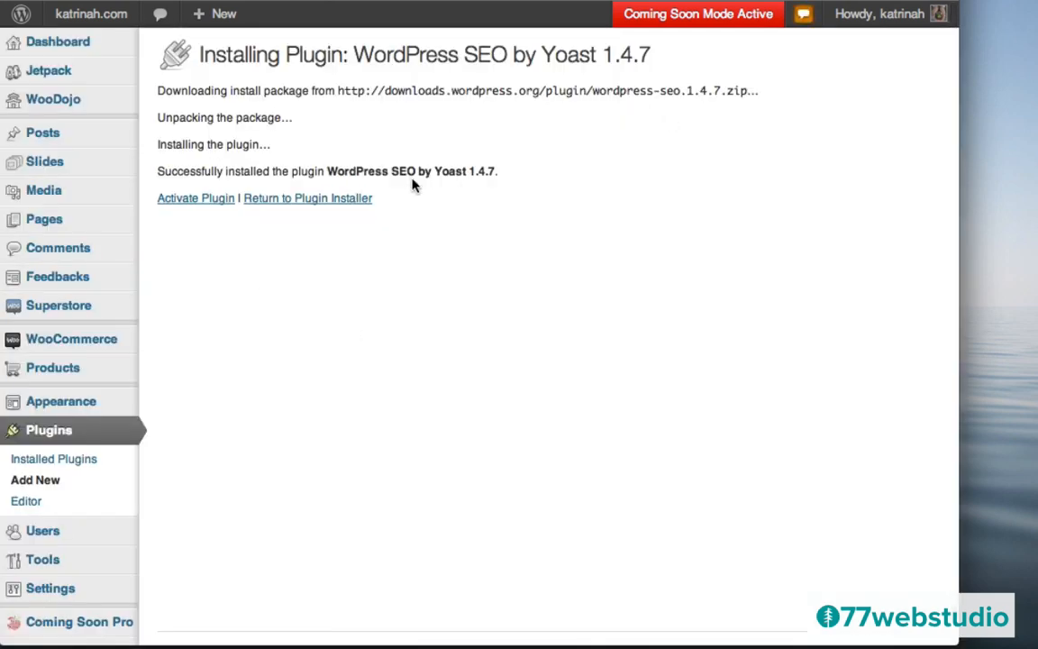
click(184, 200)
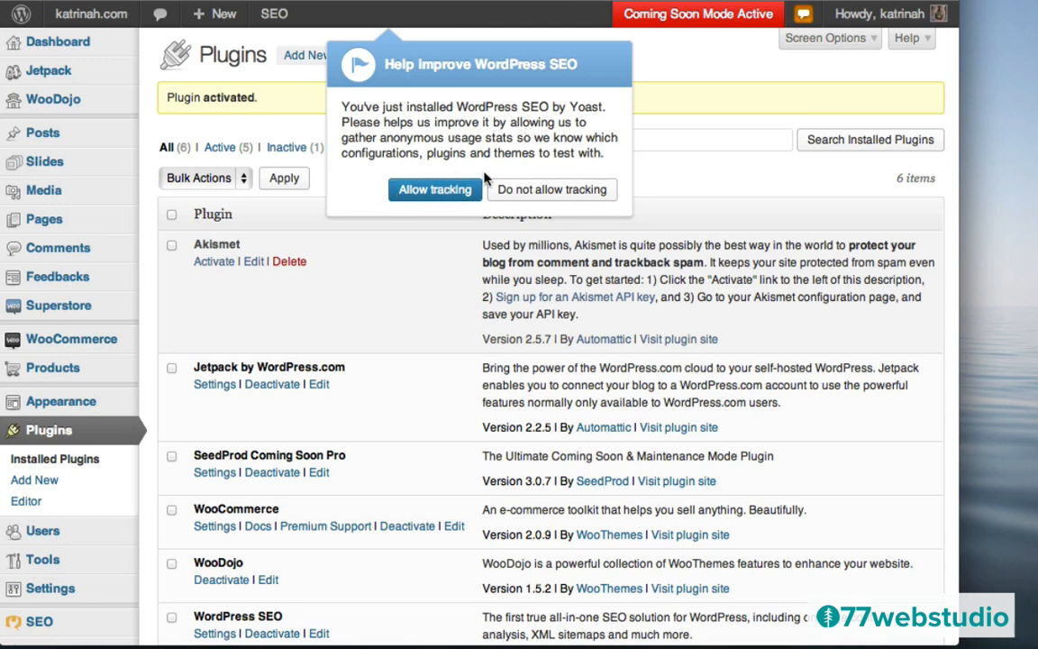
- Decline anonymous usage tracking in the WordPress SEO prompt
click(540, 191)
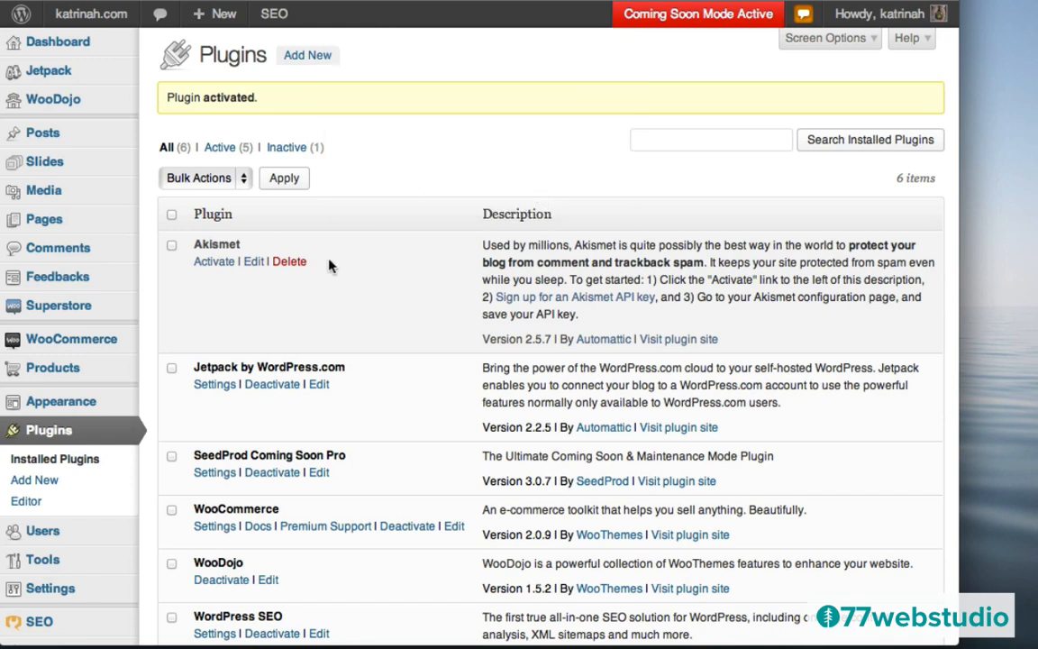
mouse_move(52, 311)
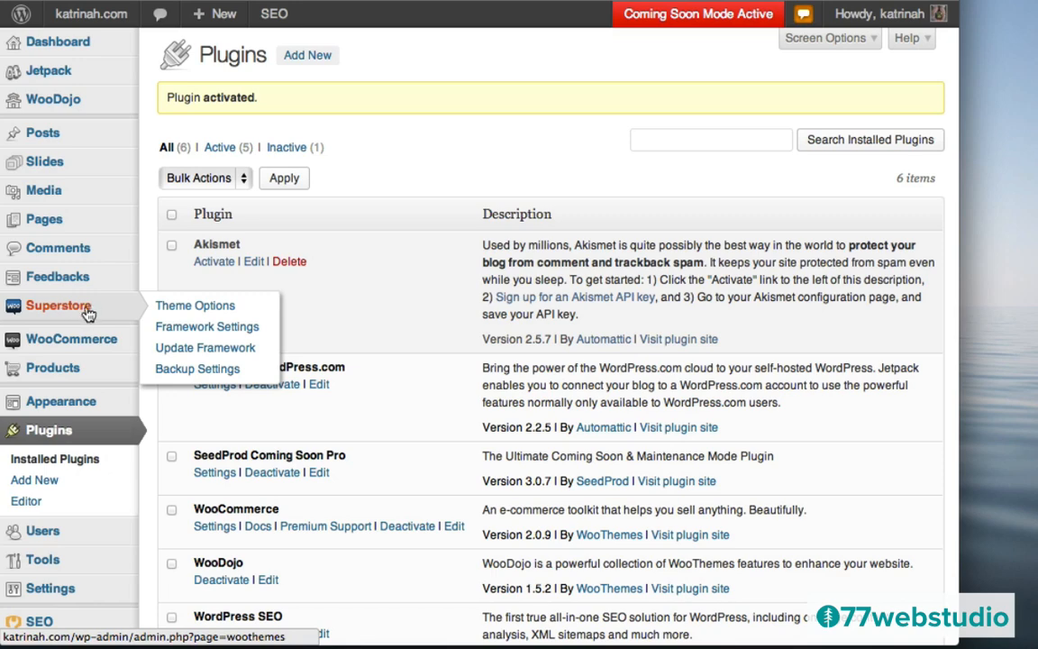
- Reopen Superstore Theme Options and permanently close the WooSEO and Sidebar Manager removal notice
click(76, 309)
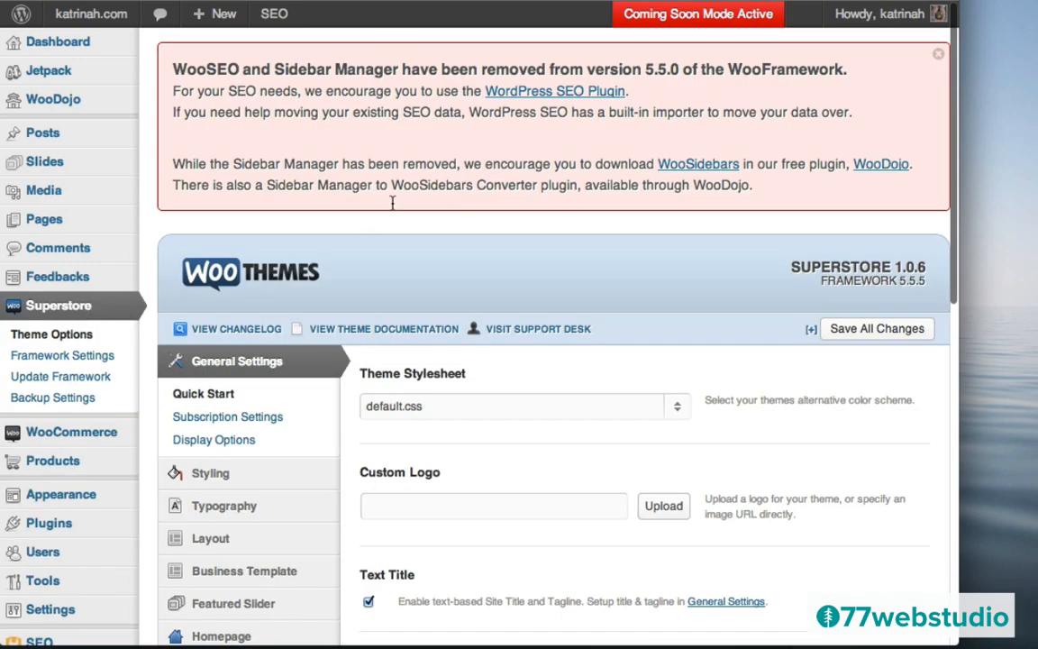
click(939, 57)
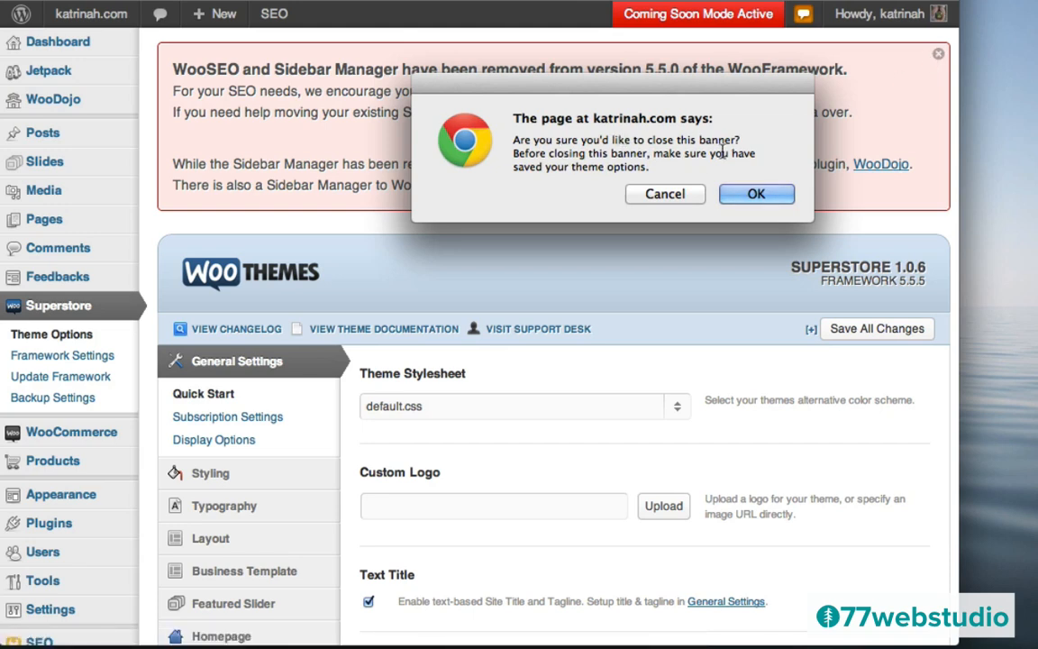
click(756, 196)
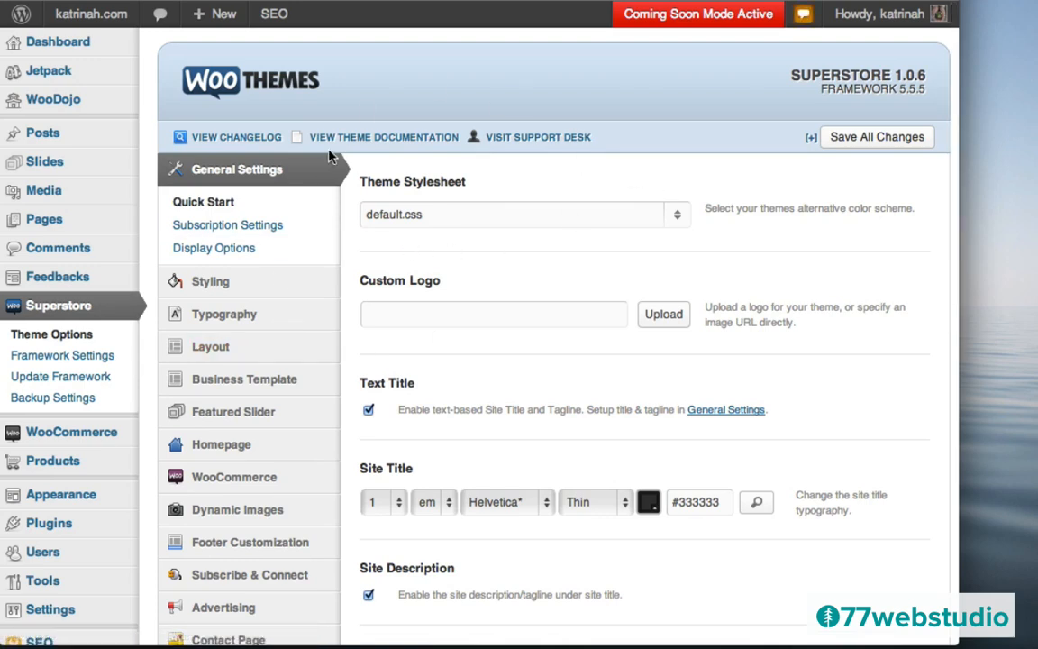
- Visit the live katrinah.com storefront and scroll its home page down and back up
mouse_move(90, 14)
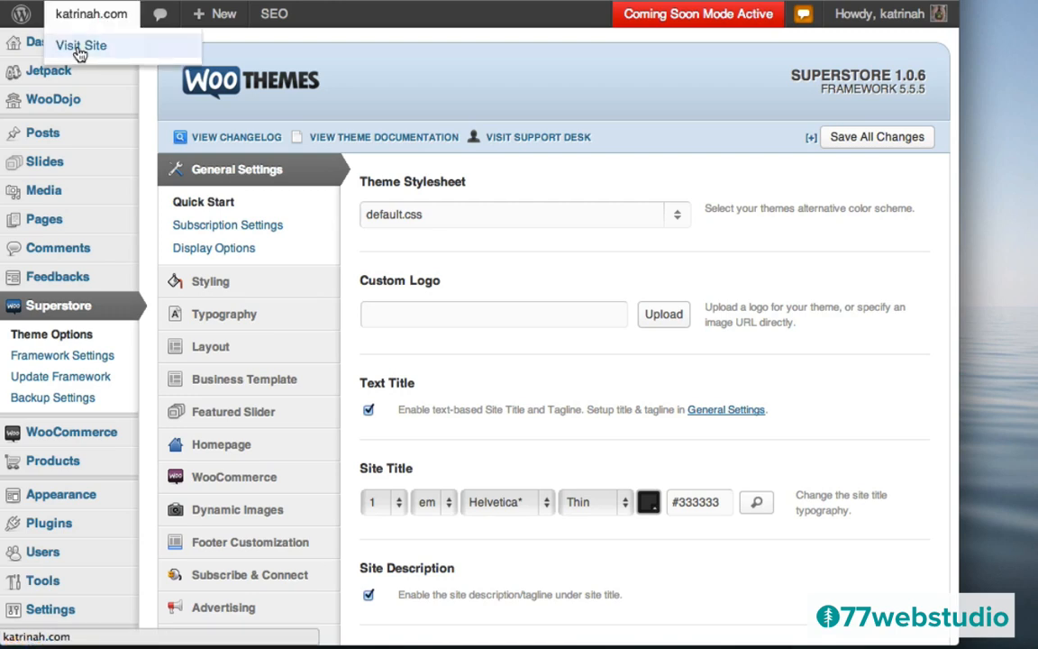
click(79, 53)
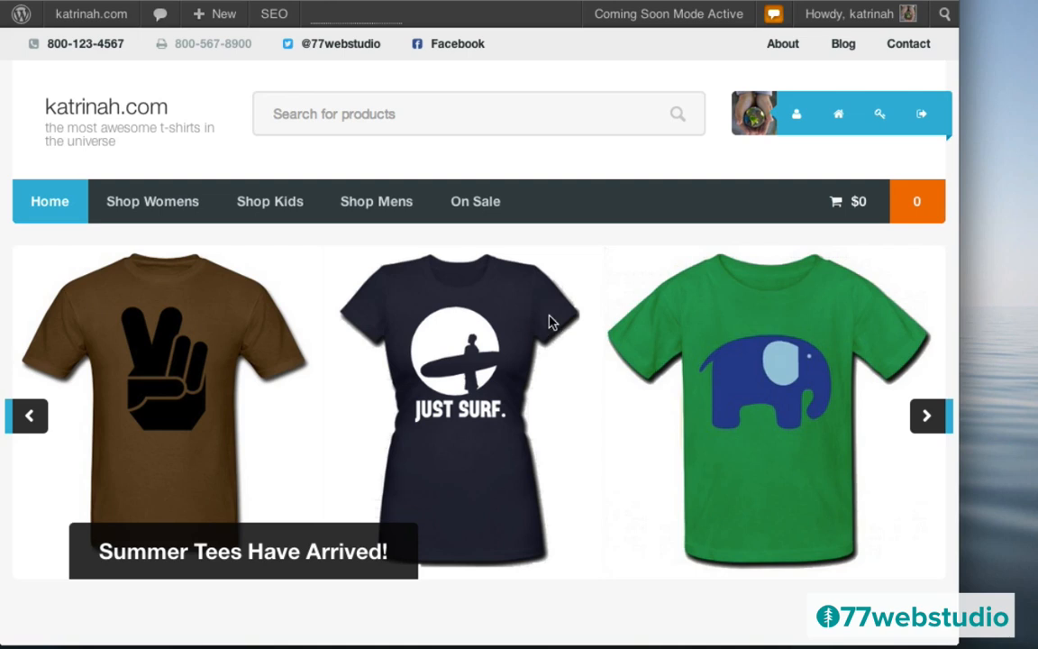
scroll(550, 321, down, 5)
scroll(552, 325, down, 10)
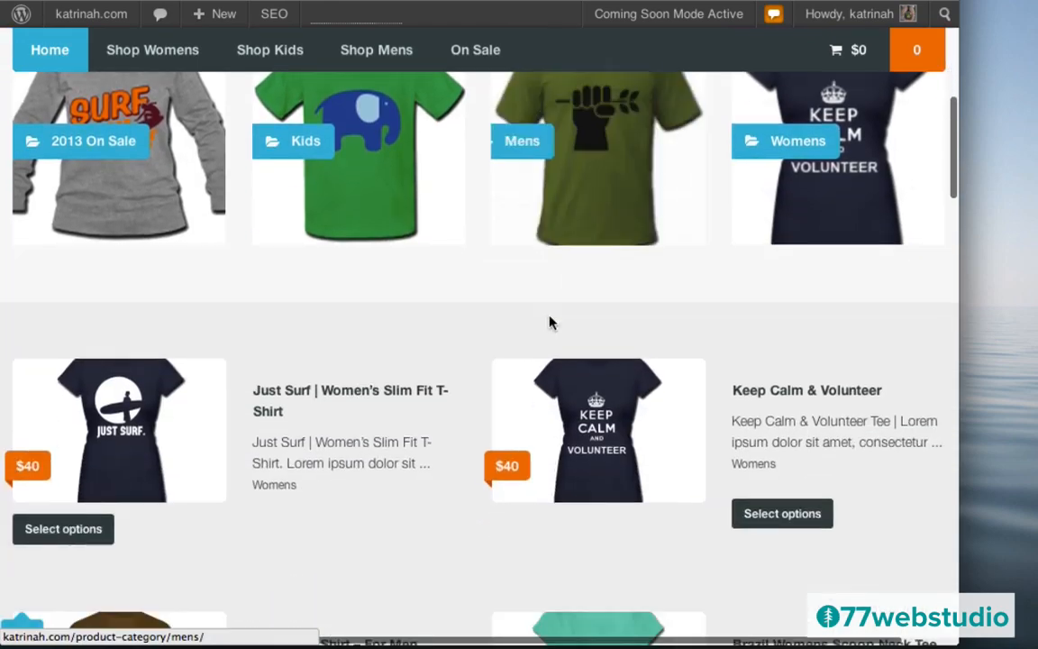
scroll(551, 324, down, 20)
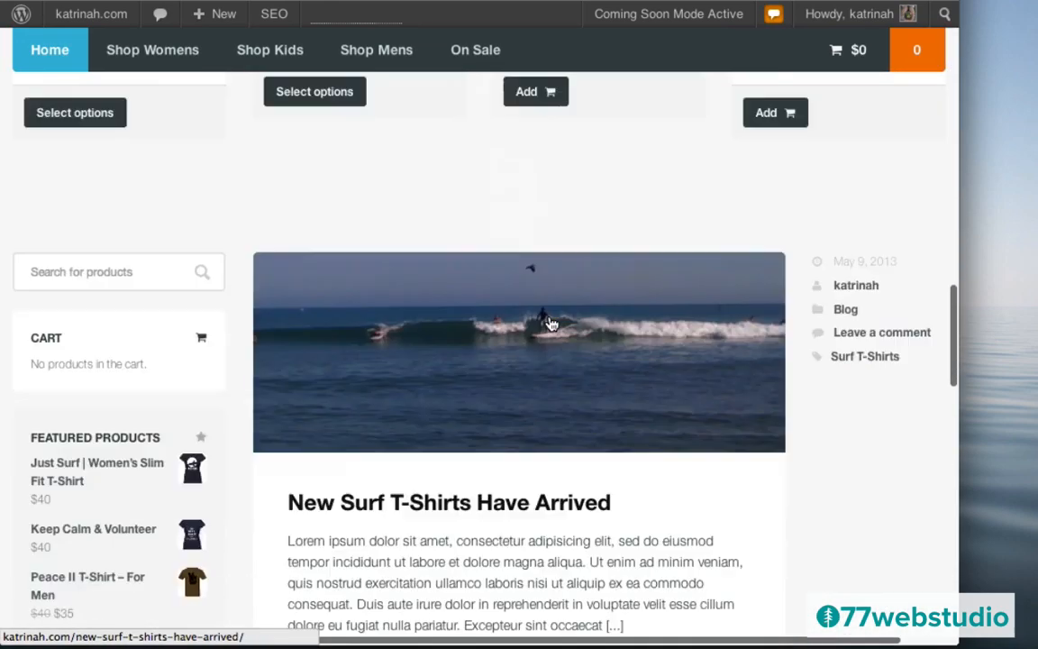
scroll(550, 317, down, 5)
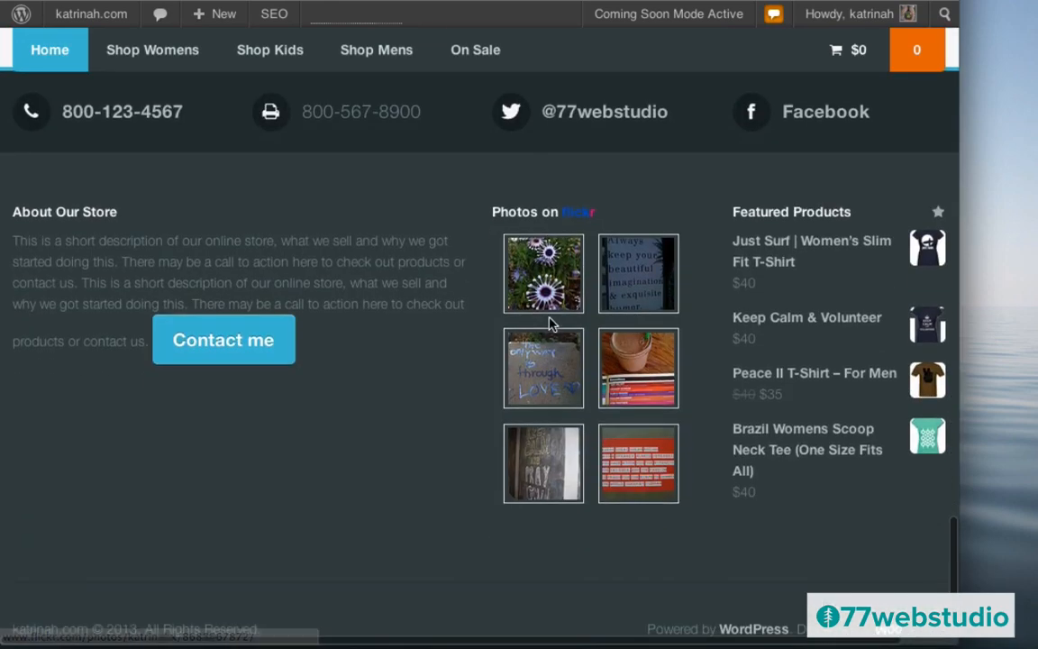
scroll(549, 324, up, 5)
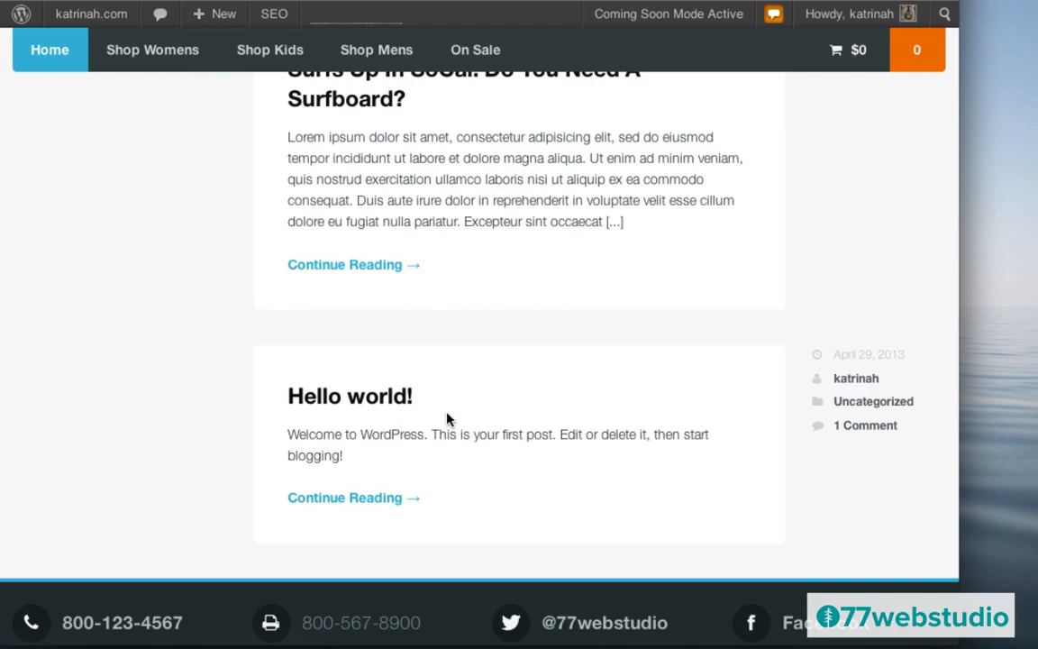
scroll(447, 420, up, 15)
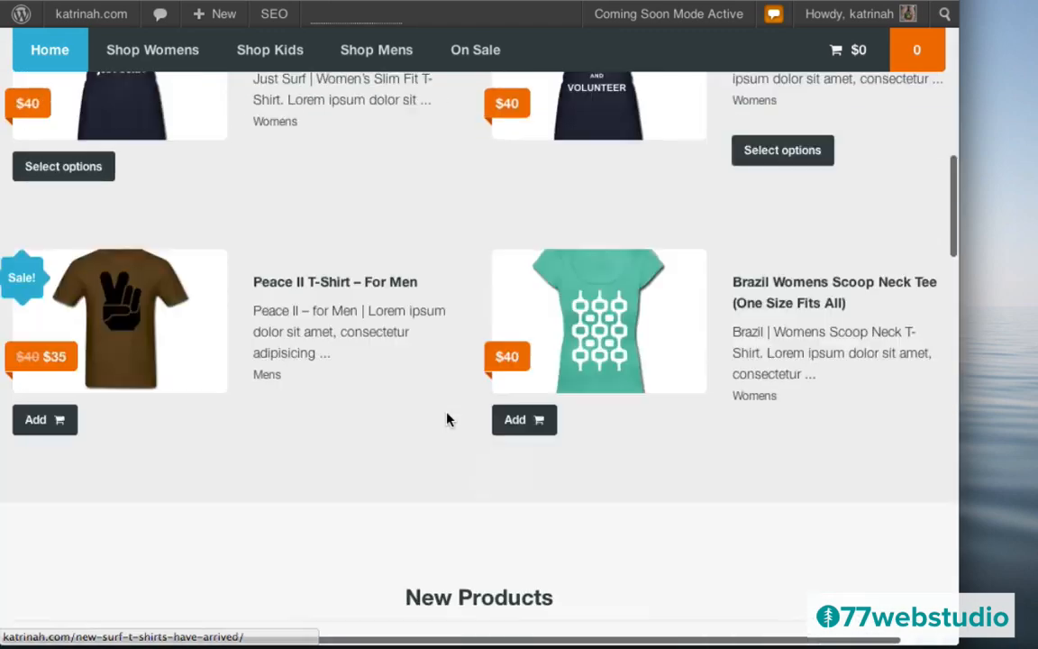
scroll(447, 419, up, 10)
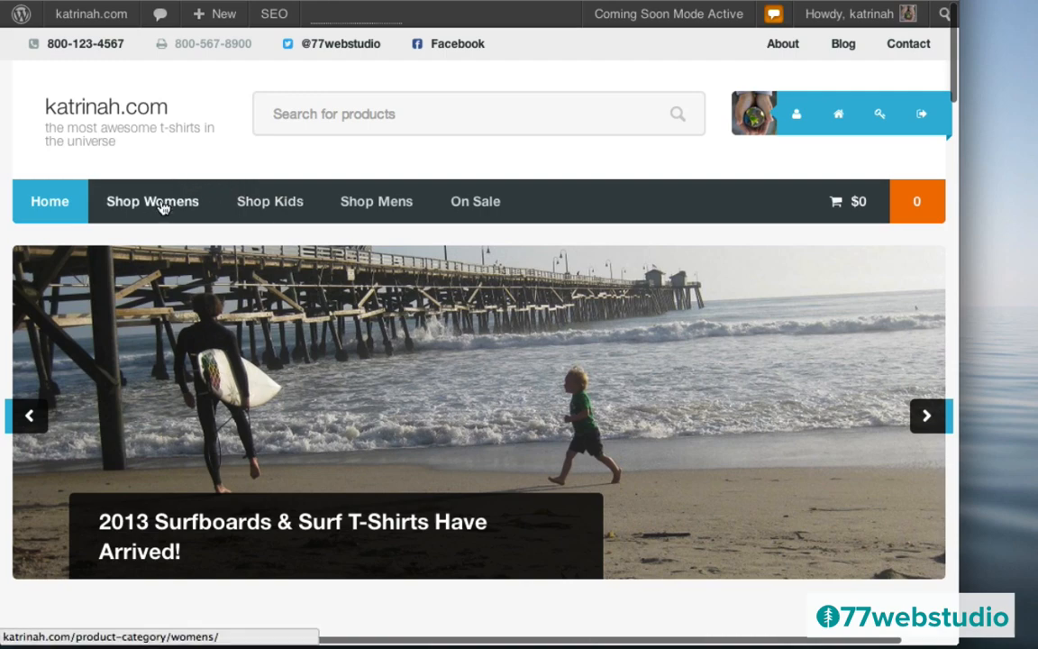
- From the Womens category, add the Surf Sweatshirt Wideneck (For Women) to the cart for $50
click(162, 218)
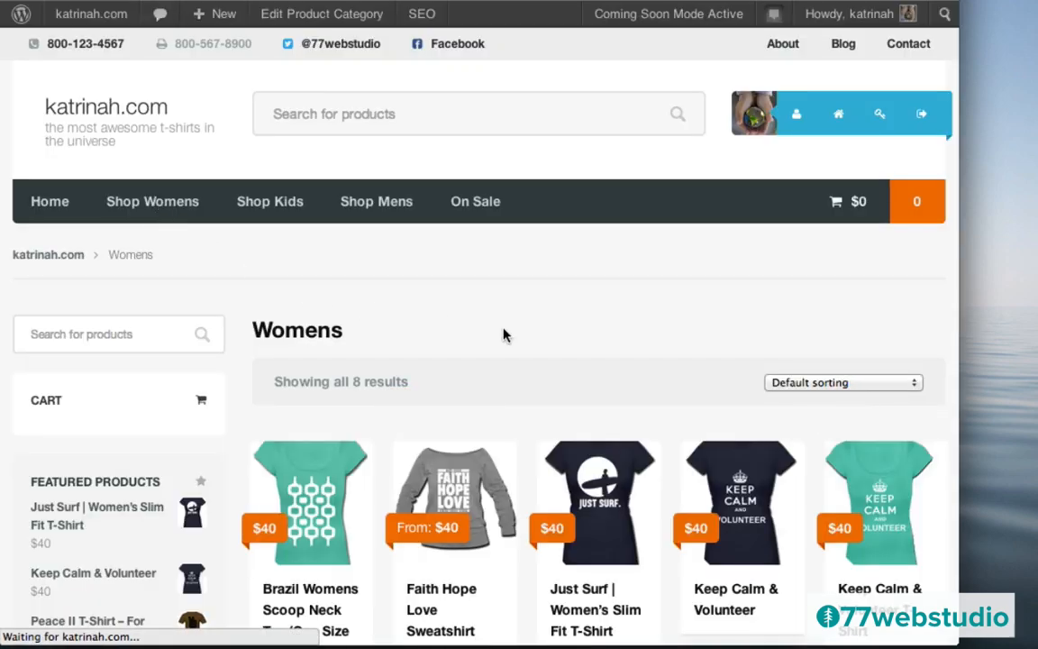
scroll(503, 334, down, 5)
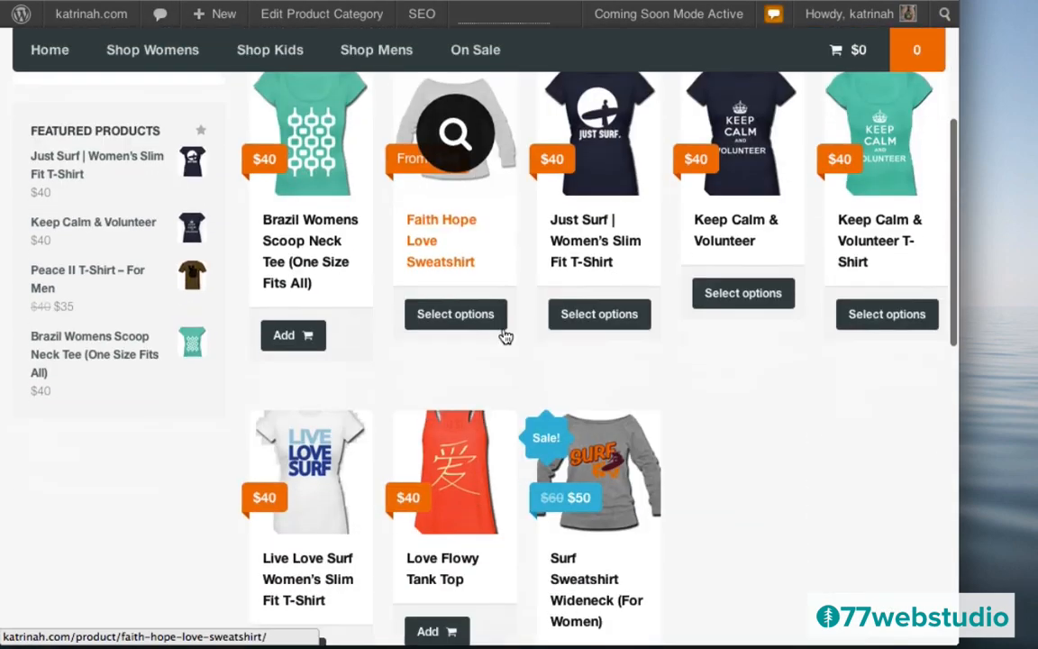
scroll(506, 336, down, 2)
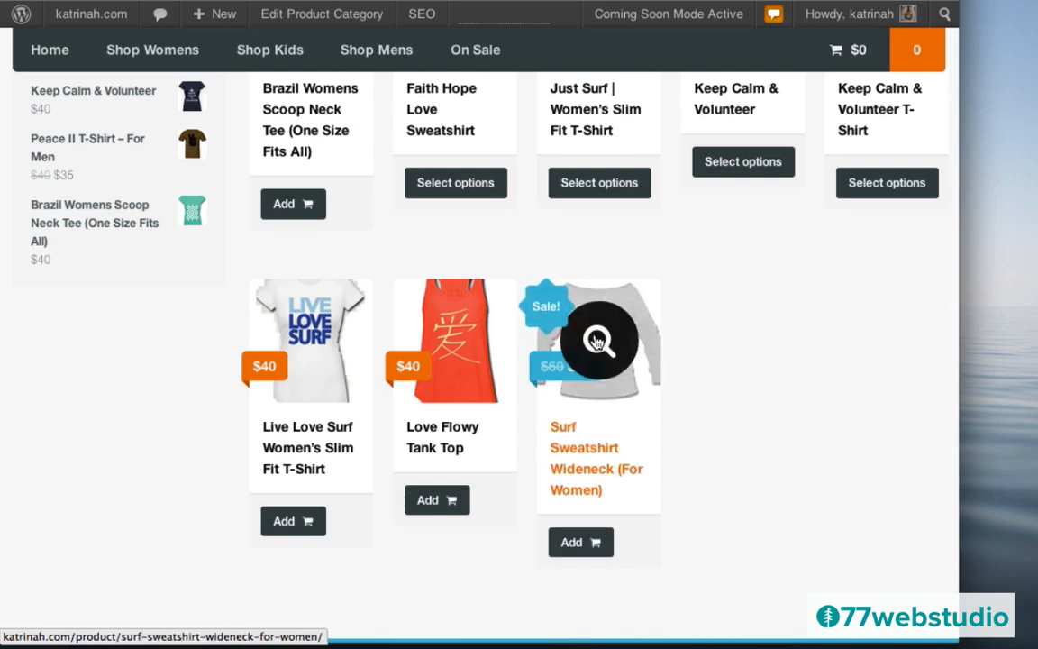
click(596, 339)
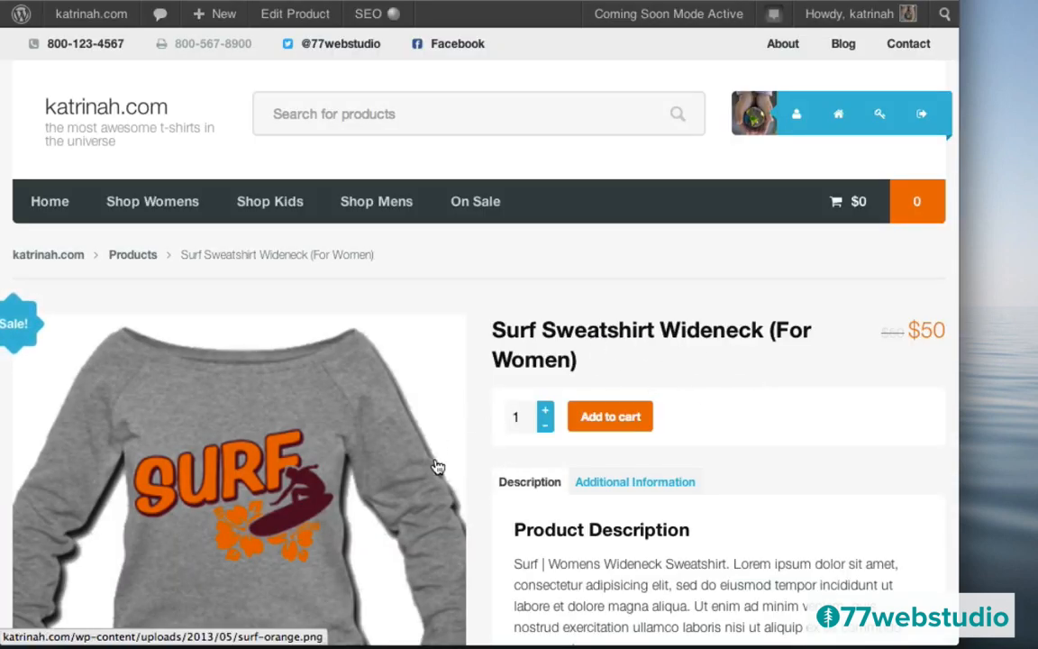
scroll(757, 399, down, 2)
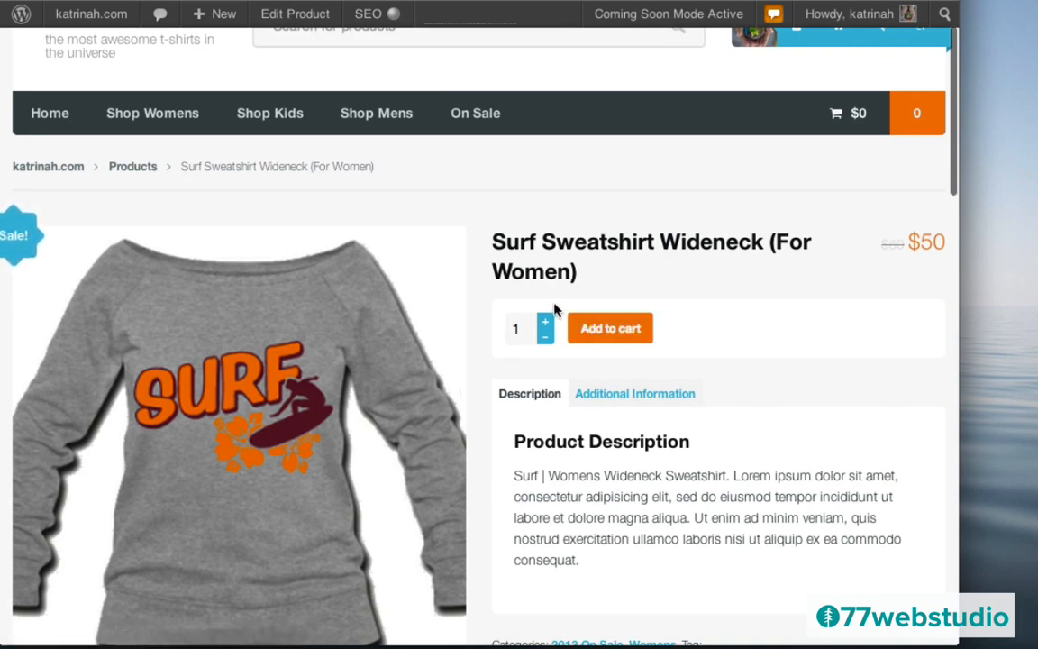
click(607, 396)
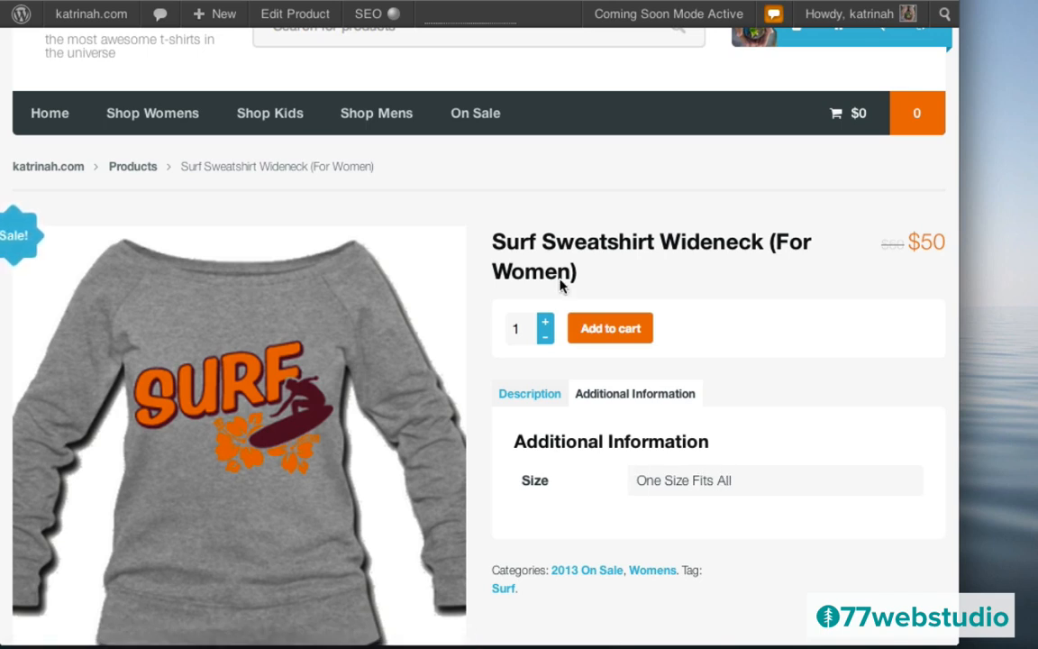
click(631, 331)
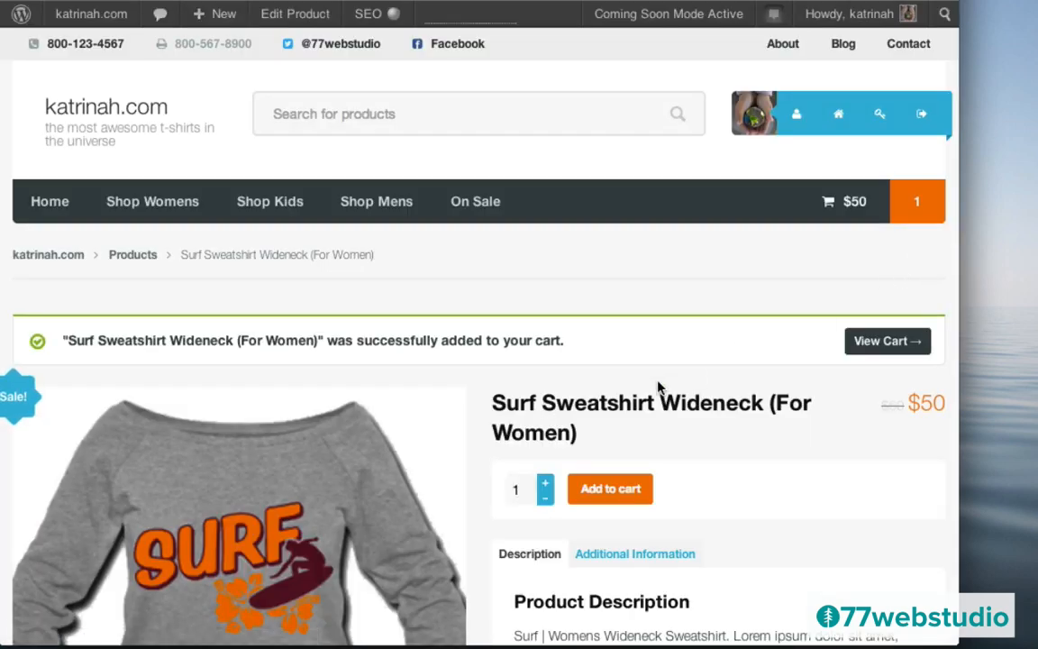
scroll(658, 389, down, 4)
scroll(658, 388, down, 10)
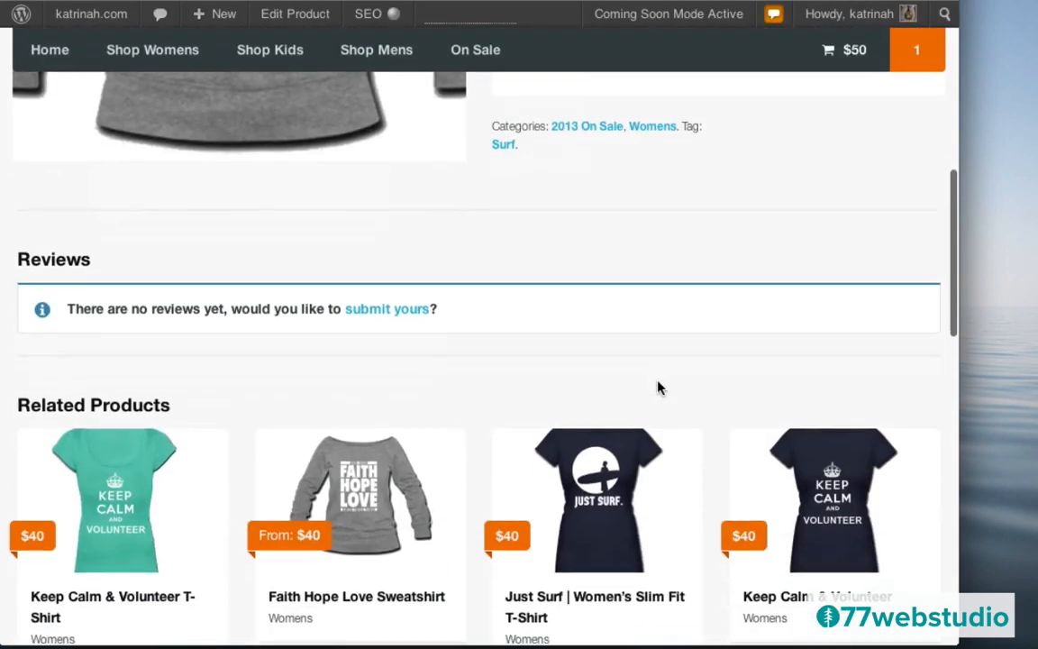
scroll(657, 387, up, 1)
scroll(658, 388, up, 1)
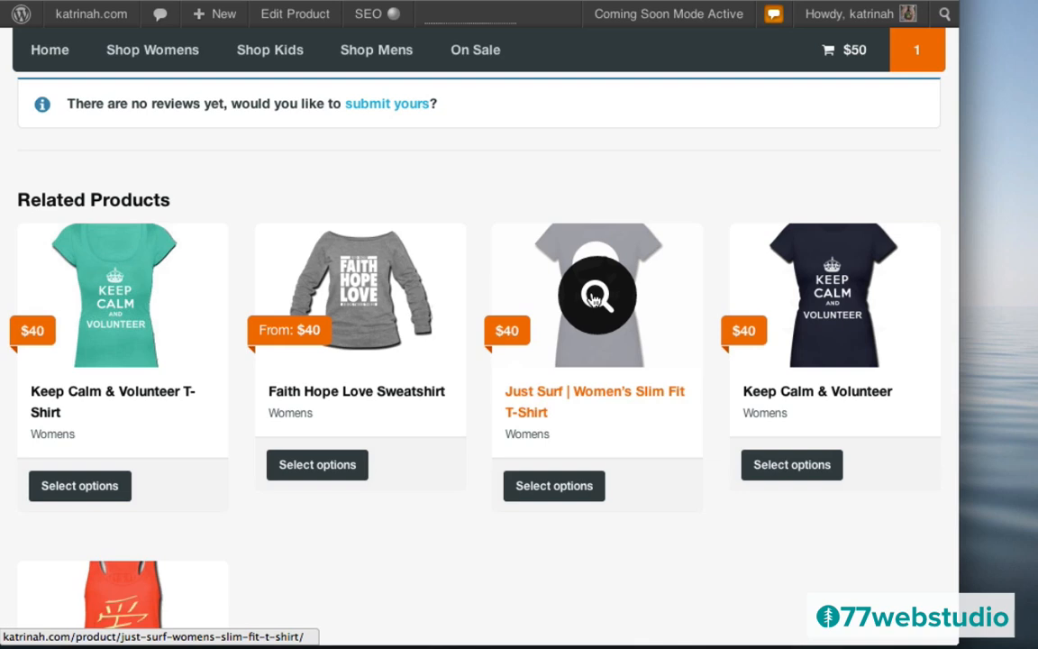
- Add the Just Surf women's slim fit T-shirt in size Medium, colour Navy, to the cart
click(594, 300)
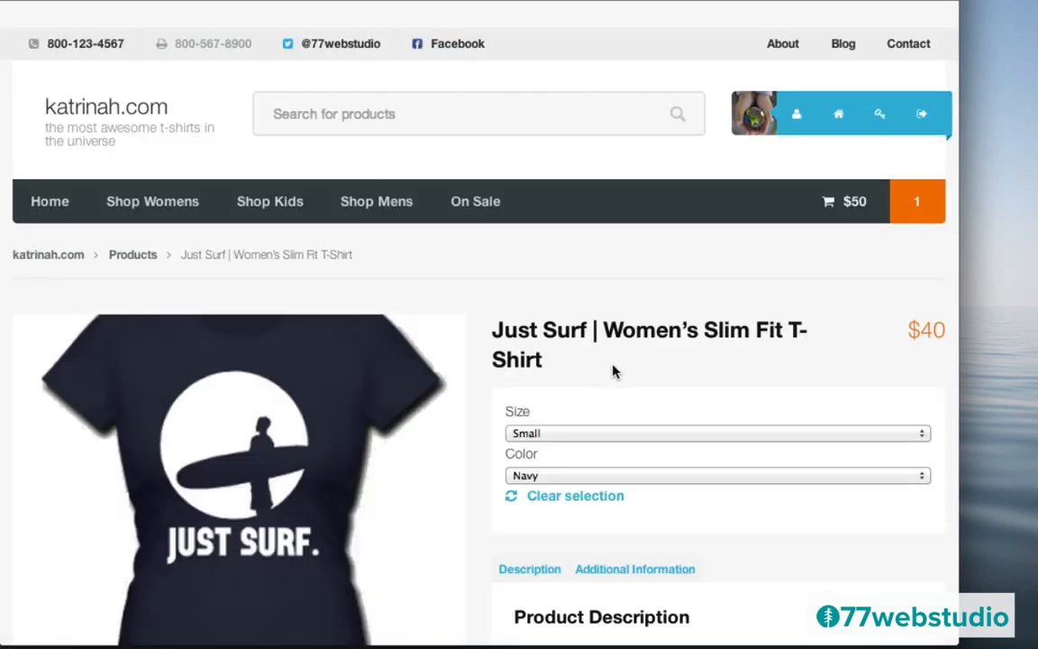
scroll(617, 371, down, 5)
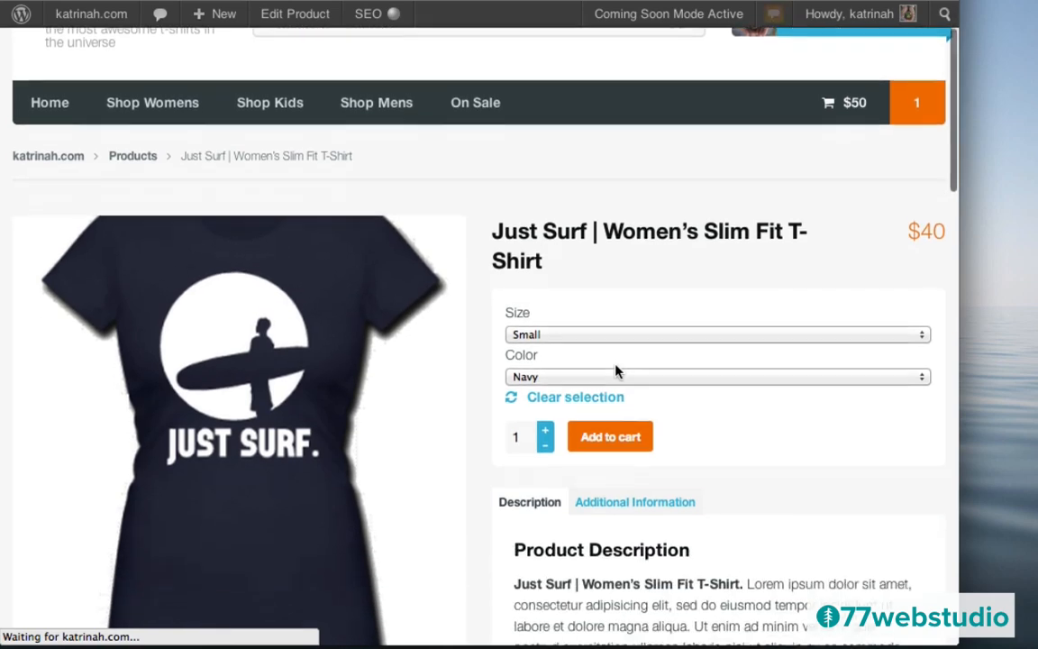
scroll(616, 372, up, 3)
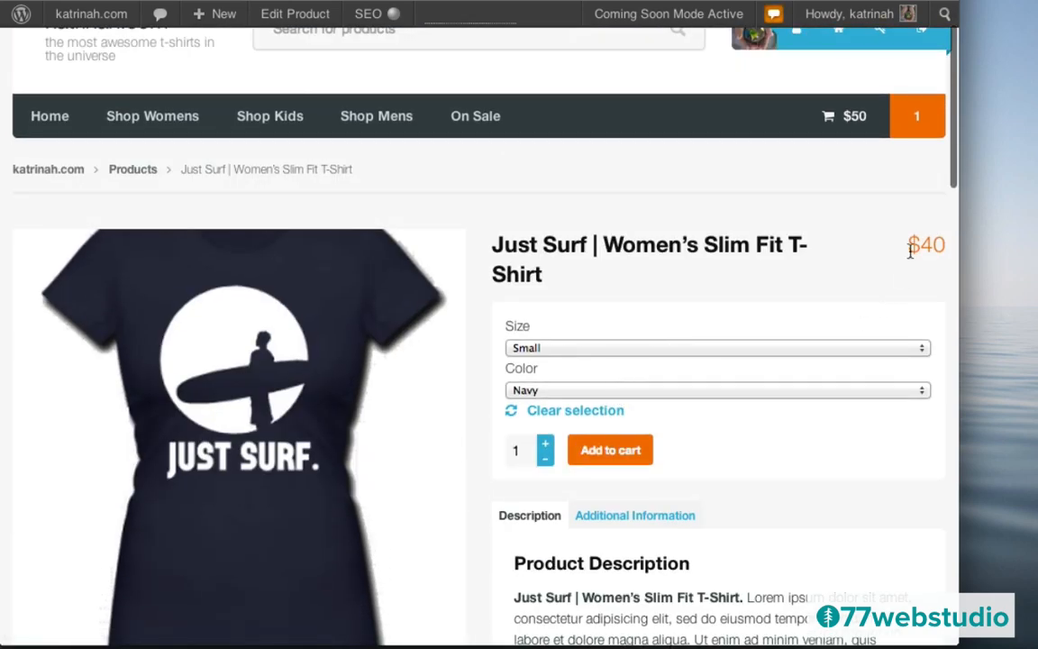
click(535, 353)
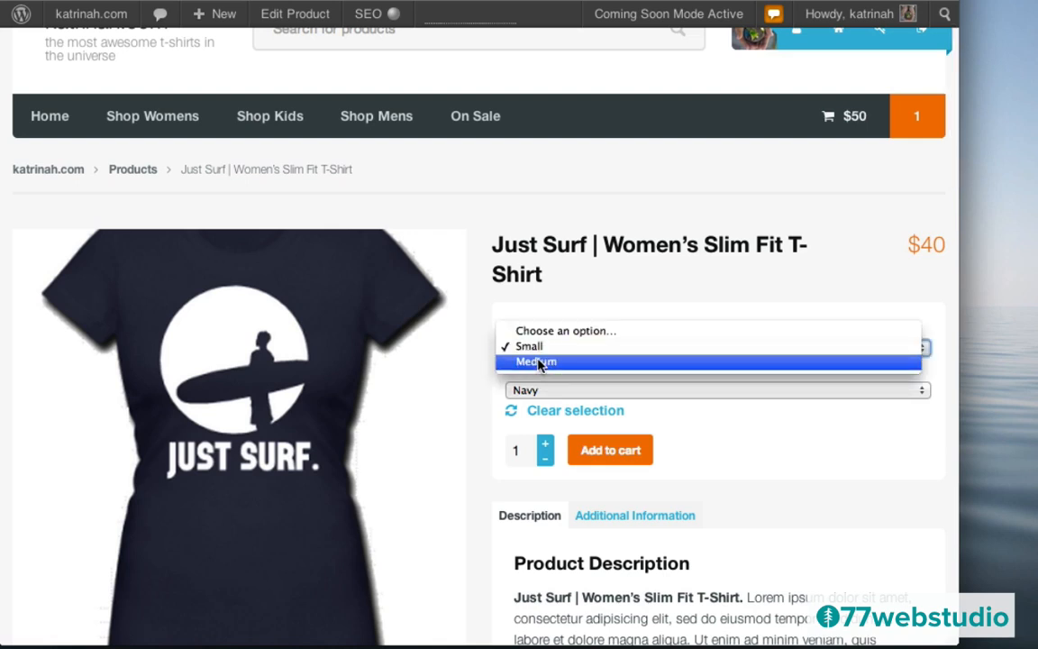
click(540, 362)
click(526, 389)
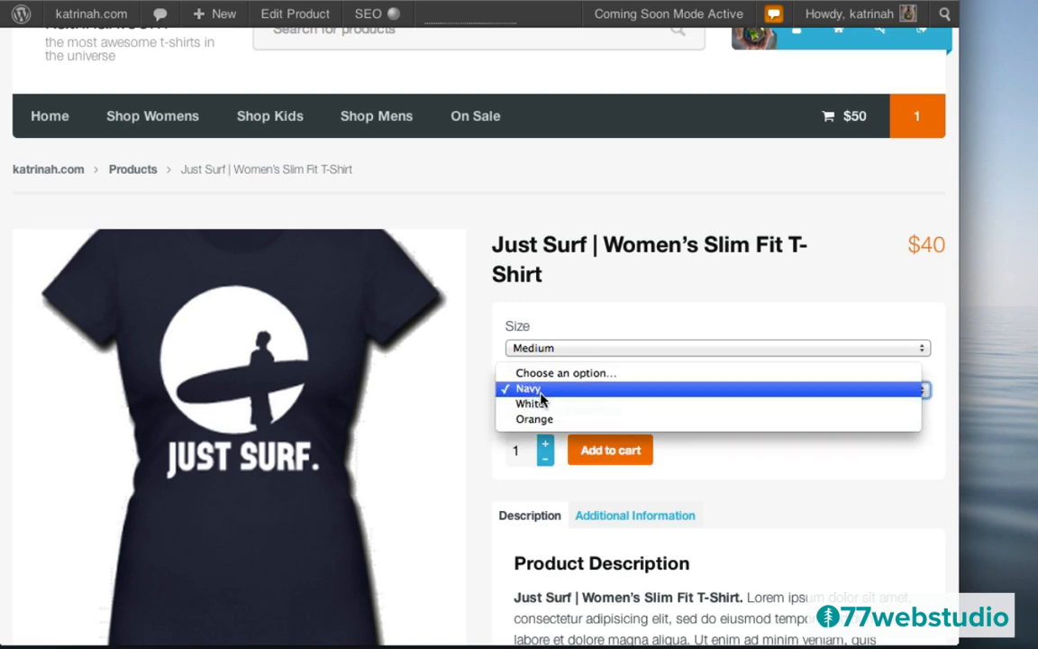
click(538, 391)
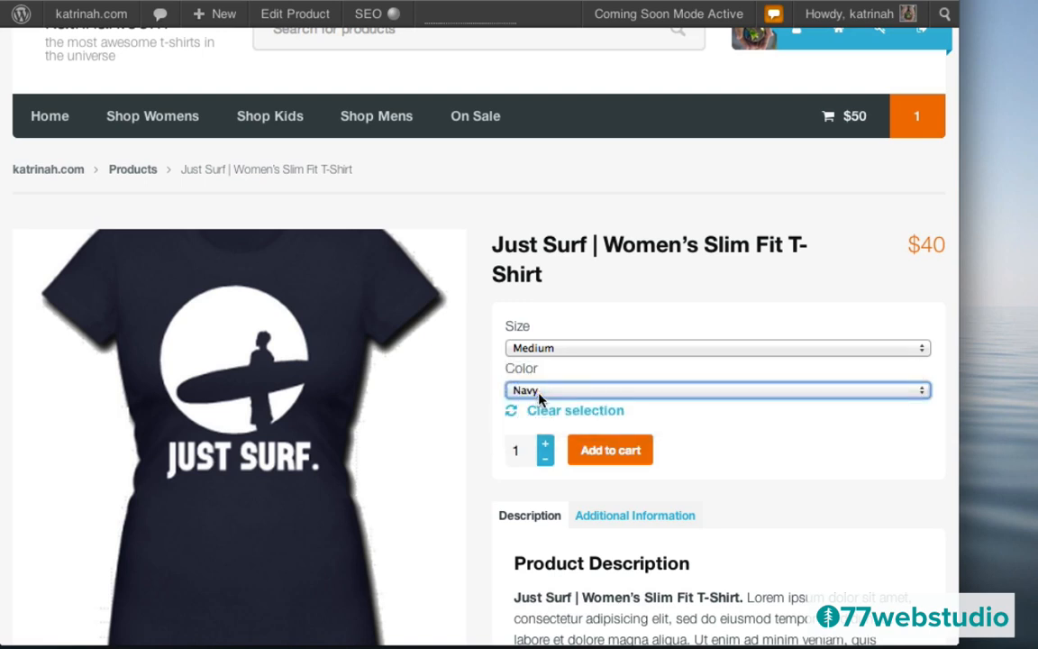
click(606, 452)
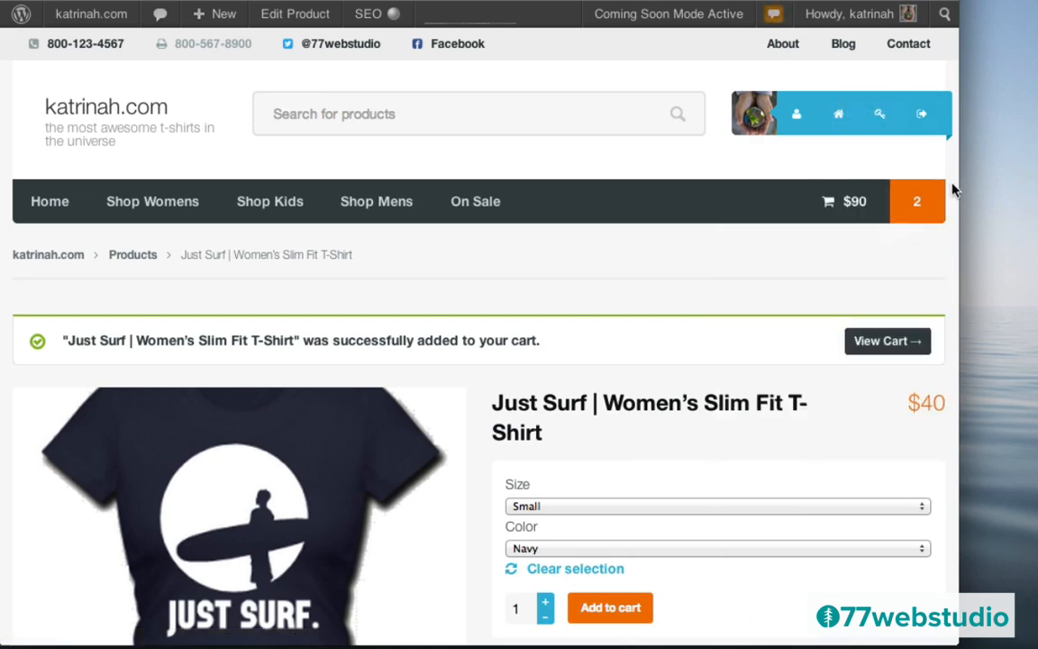
- Open the full cart page and review both items totalling $90
mouse_move(928, 197)
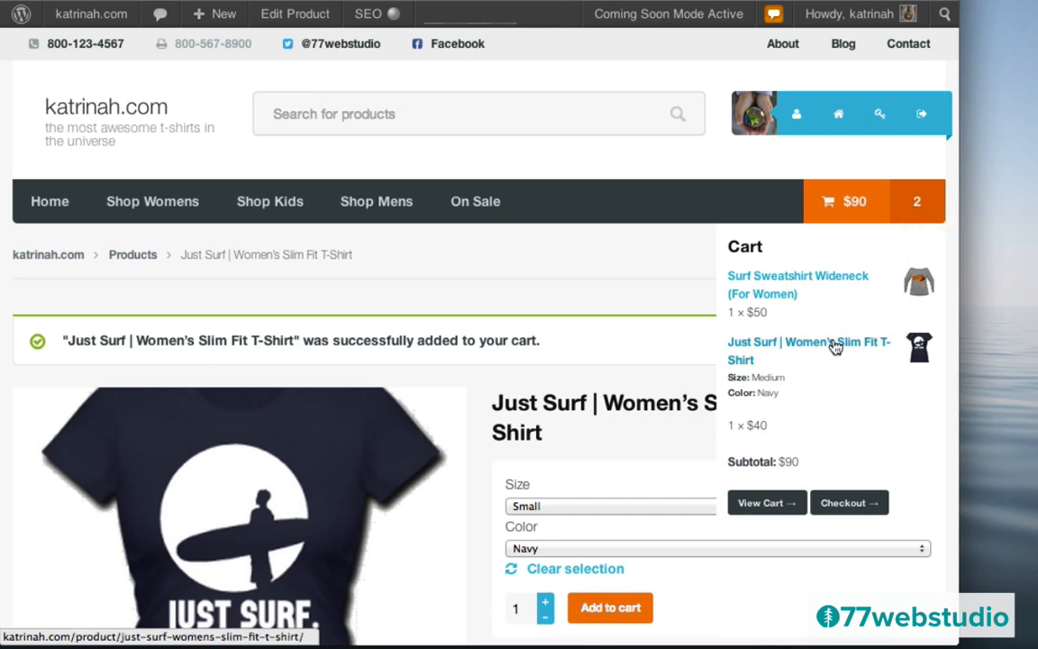
click(759, 507)
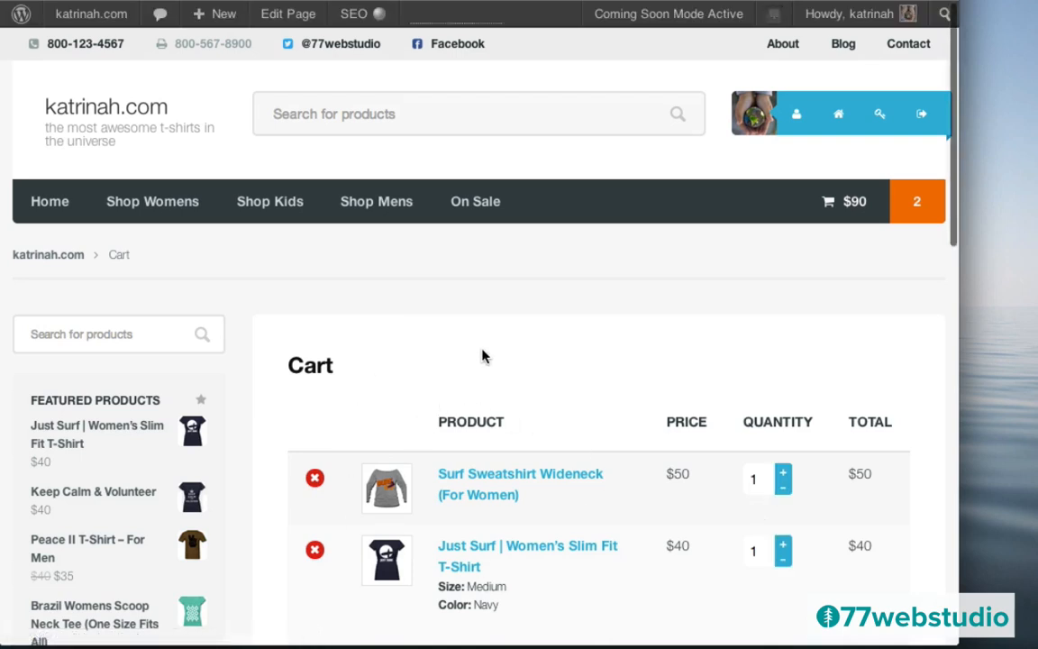
scroll(484, 352, down, 5)
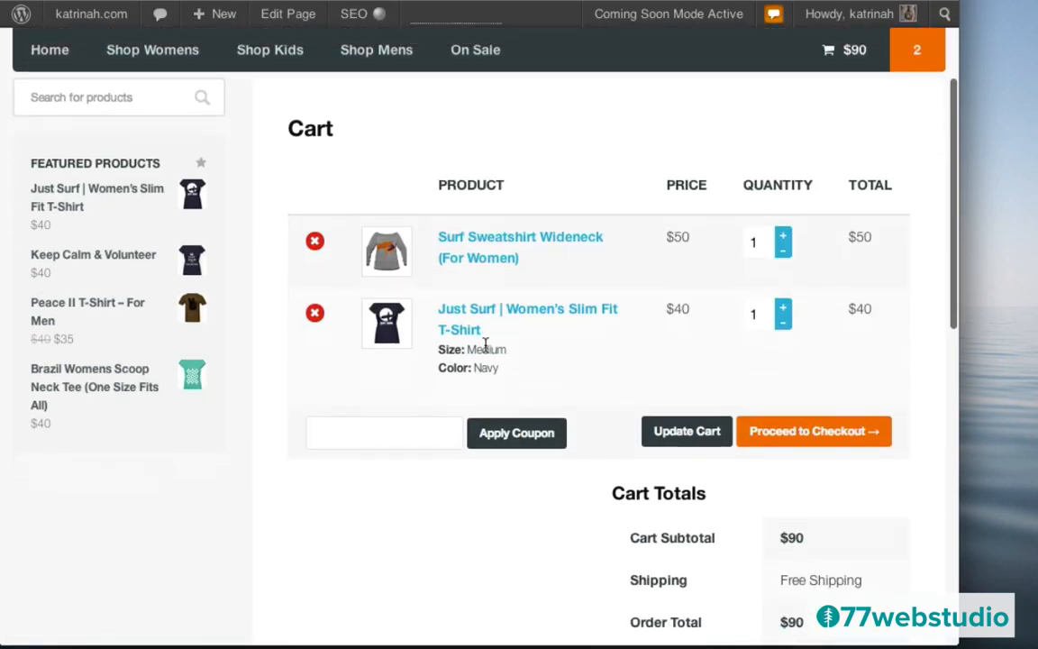
scroll(484, 352, up, 5)
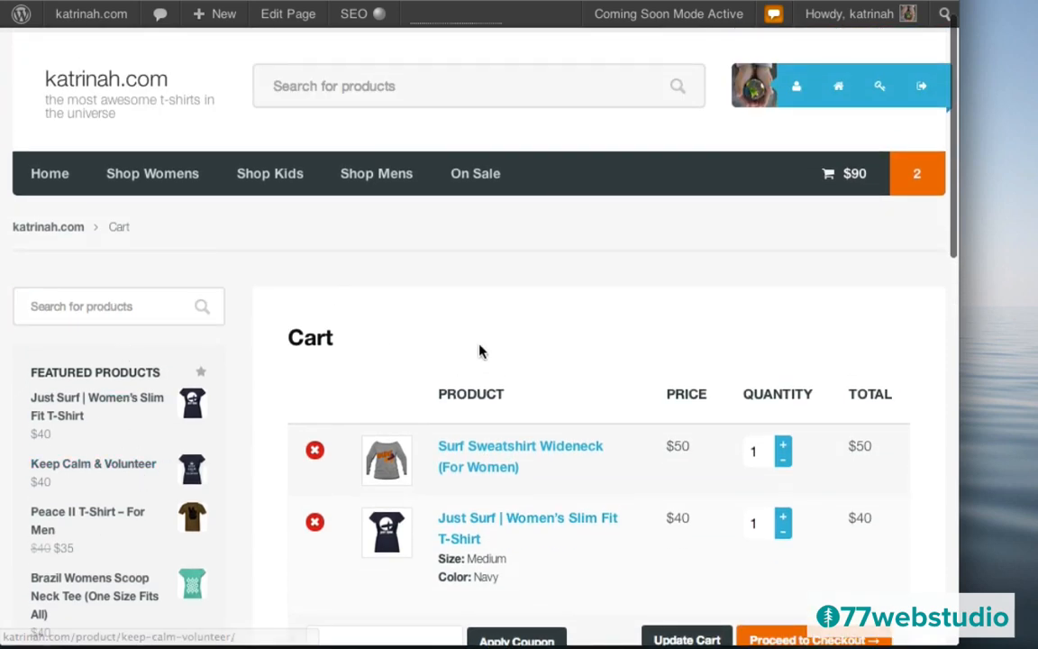
scroll(490, 340, down, 3)
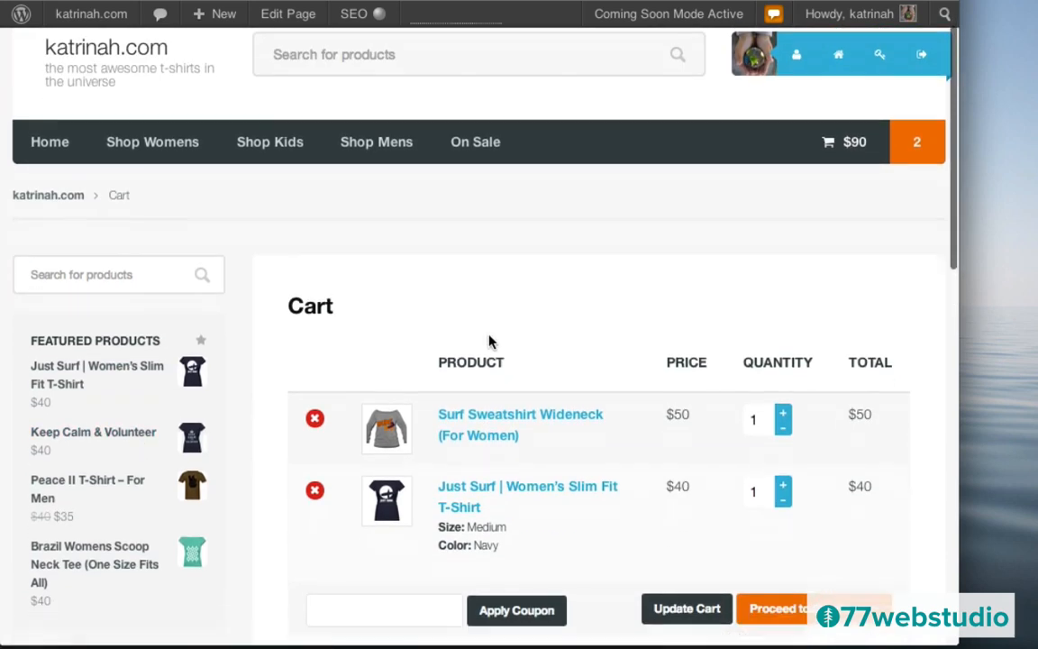
scroll(489, 341, up, 2)
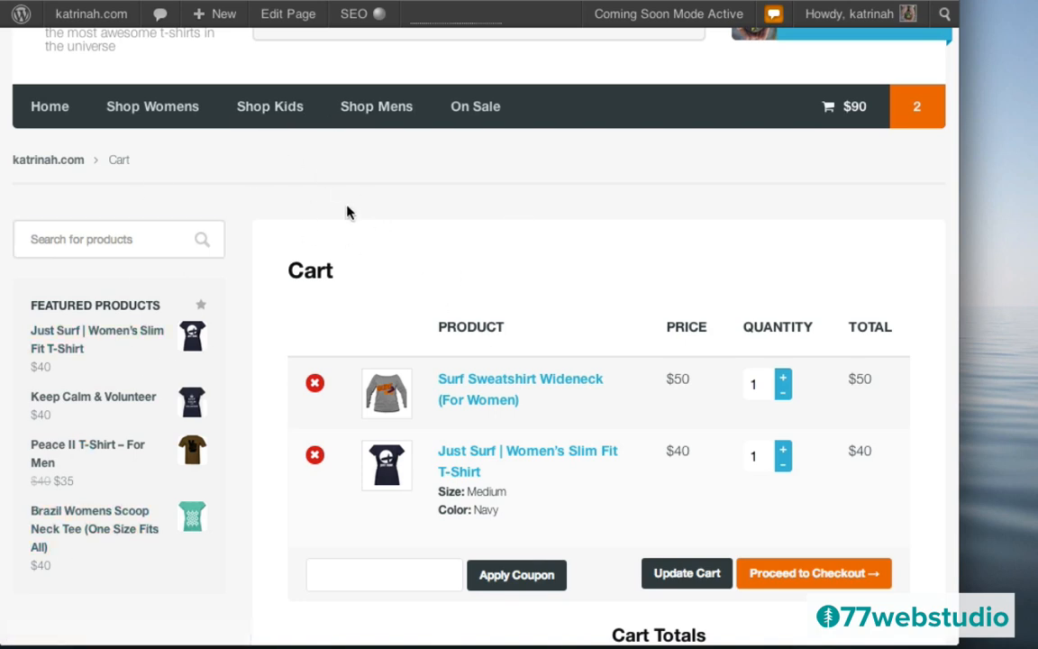
- Set the Cart page to the full-width Superstore layout, update it, and view the page
click(280, 18)
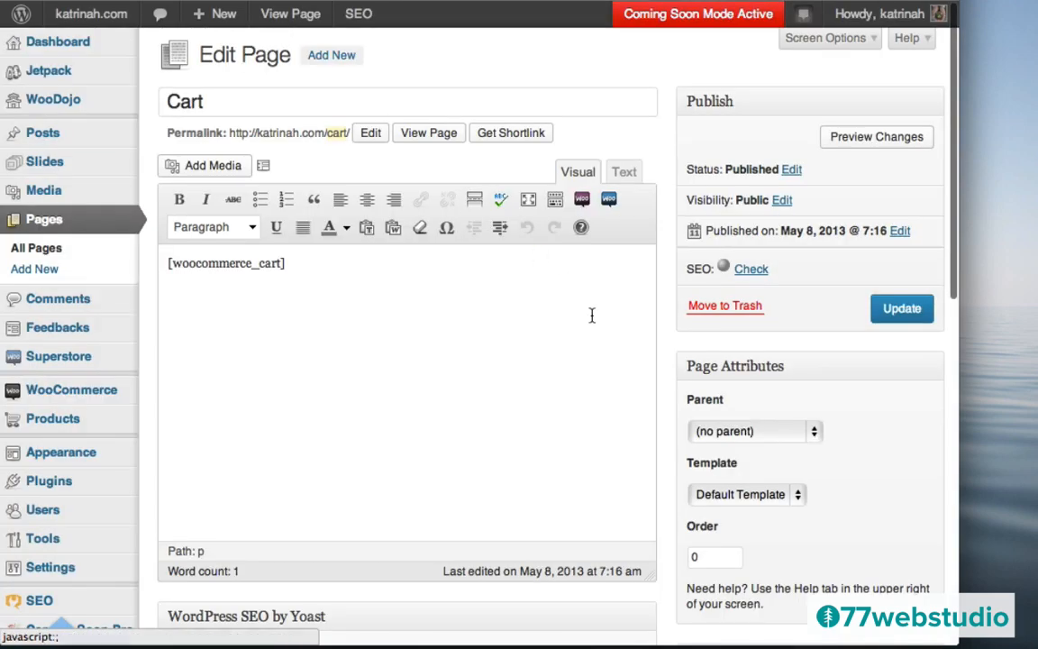
scroll(687, 396, down, 10)
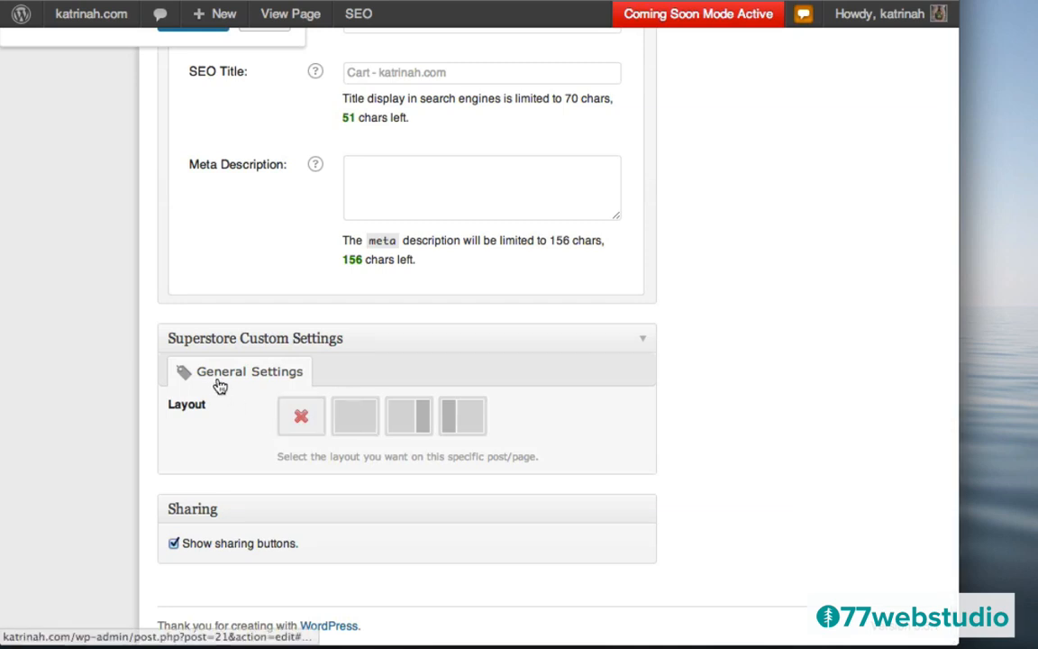
click(357, 421)
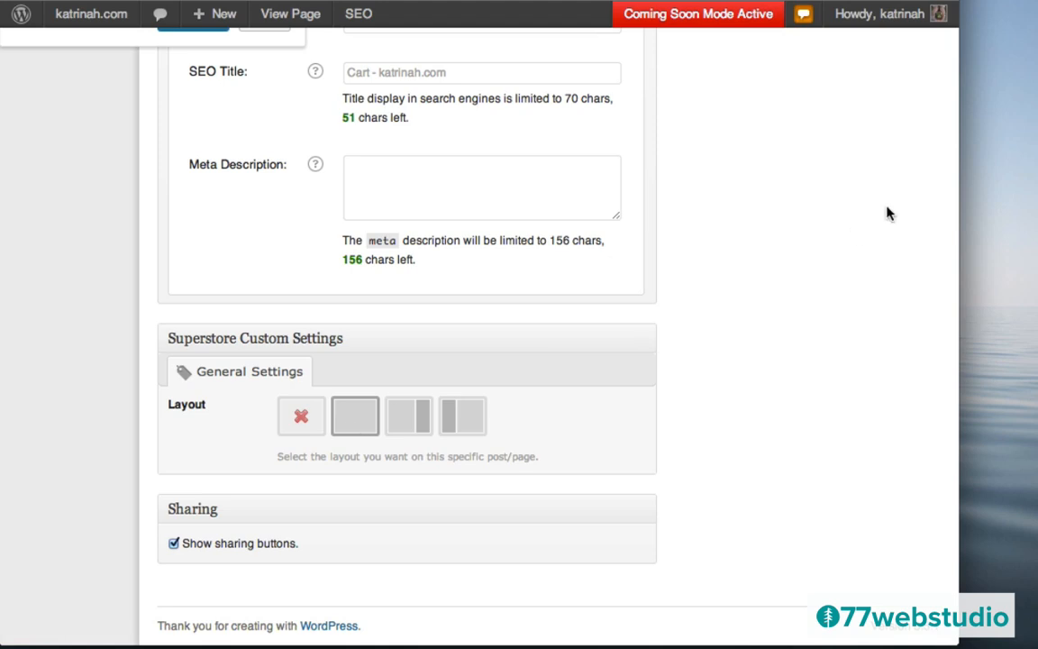
scroll(887, 214, up, 15)
click(902, 310)
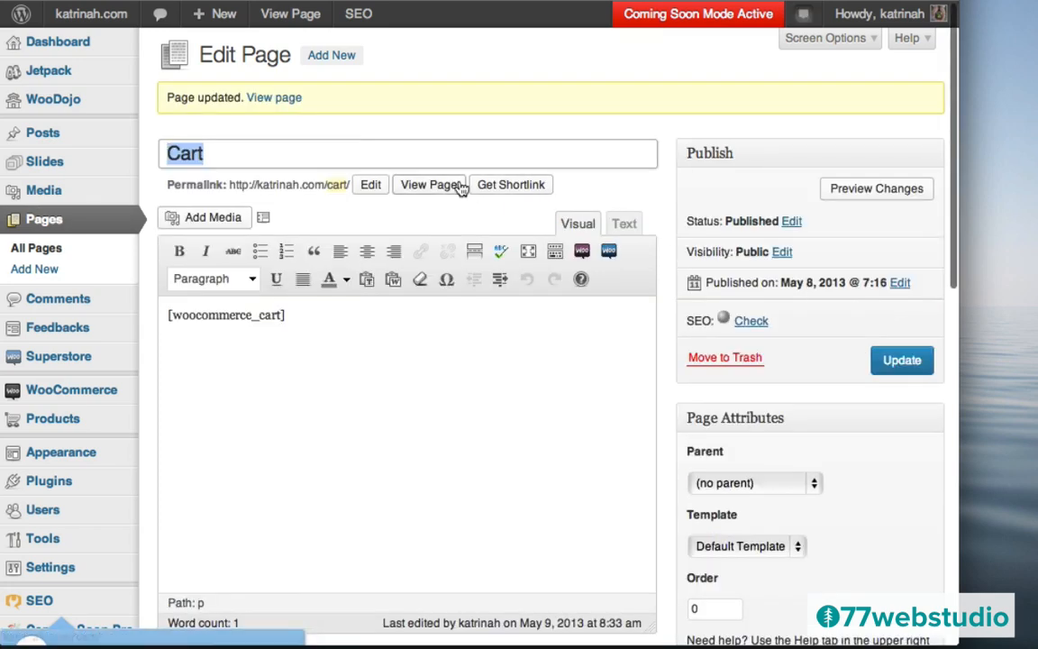
click(266, 101)
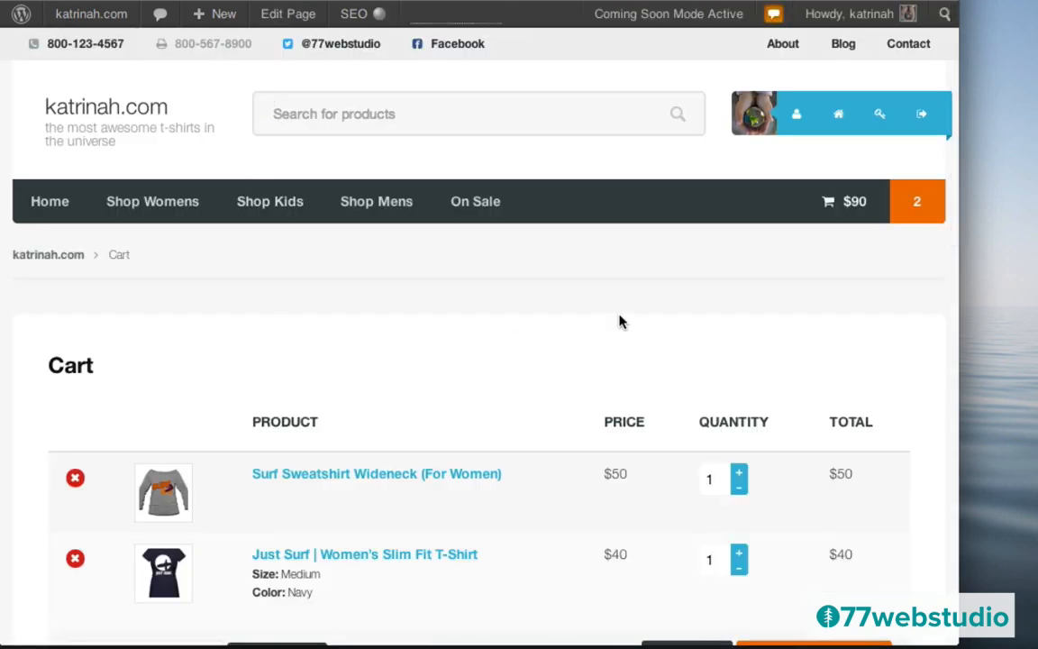
- Apply coupon 'summerfun' for a -$5 order discount, bringing the total to $85
scroll(619, 322, down, 3)
scroll(619, 322, up, 3)
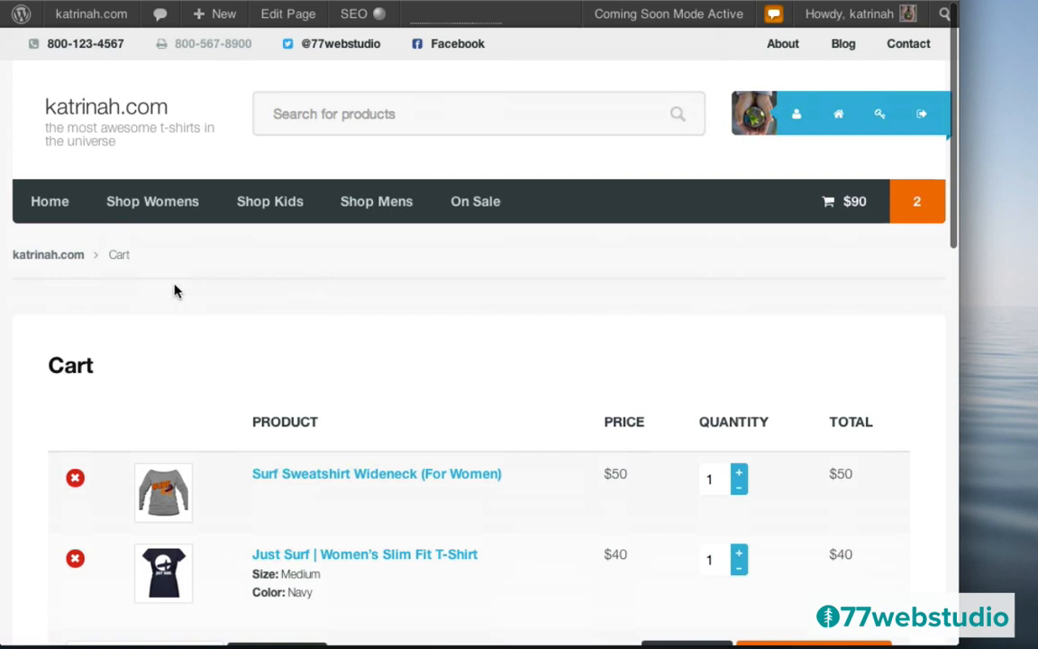
scroll(176, 290, down, 3)
scroll(176, 291, up, 1)
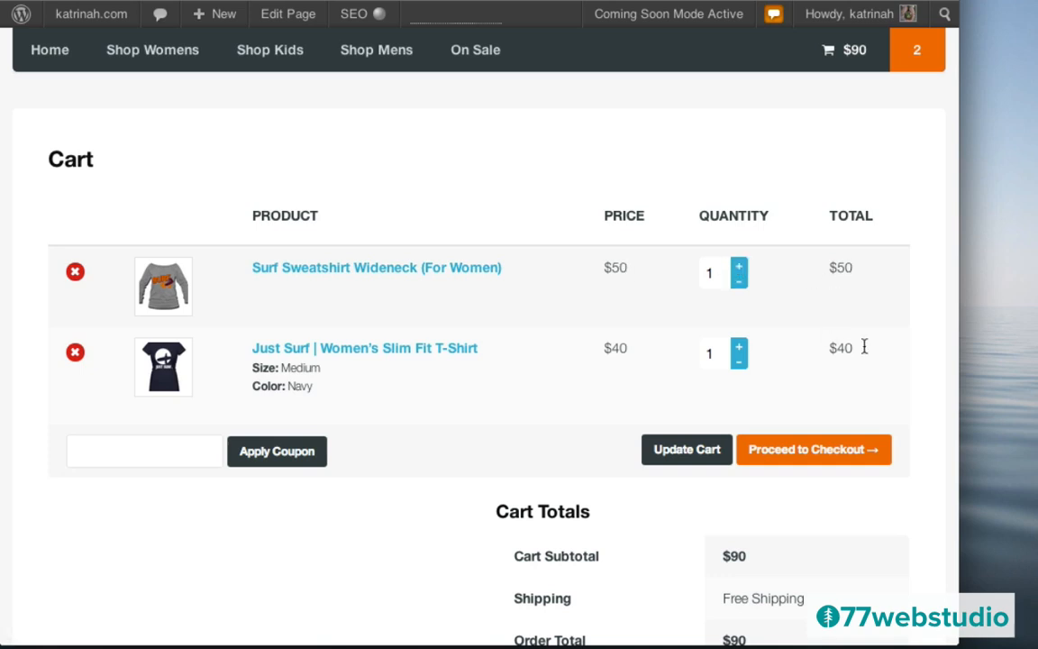
scroll(919, 354, down, 3)
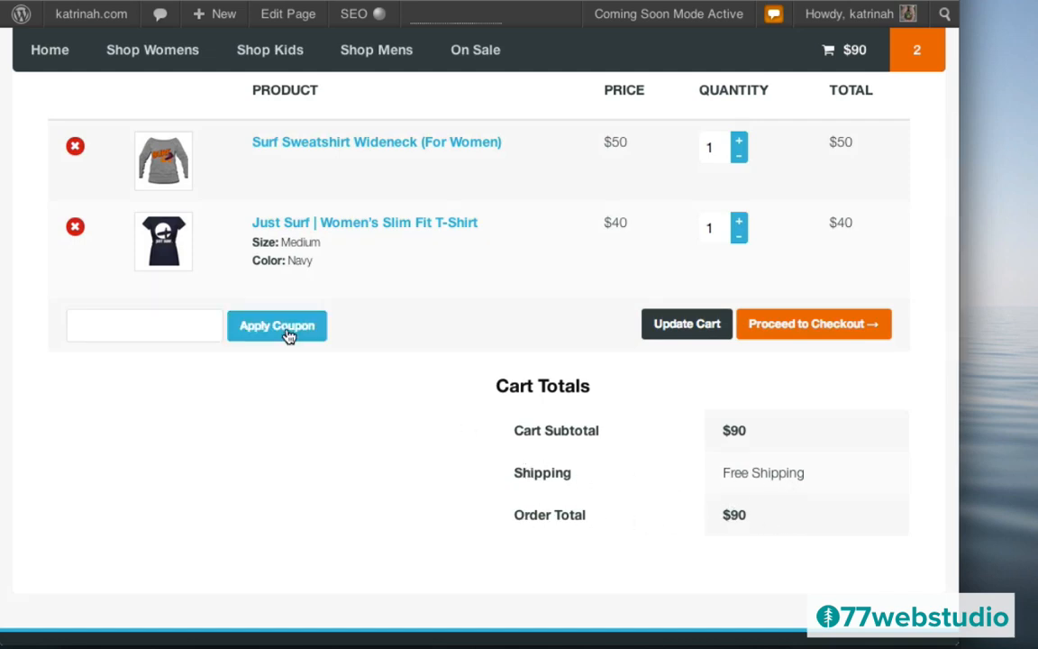
click(136, 327)
text(su)
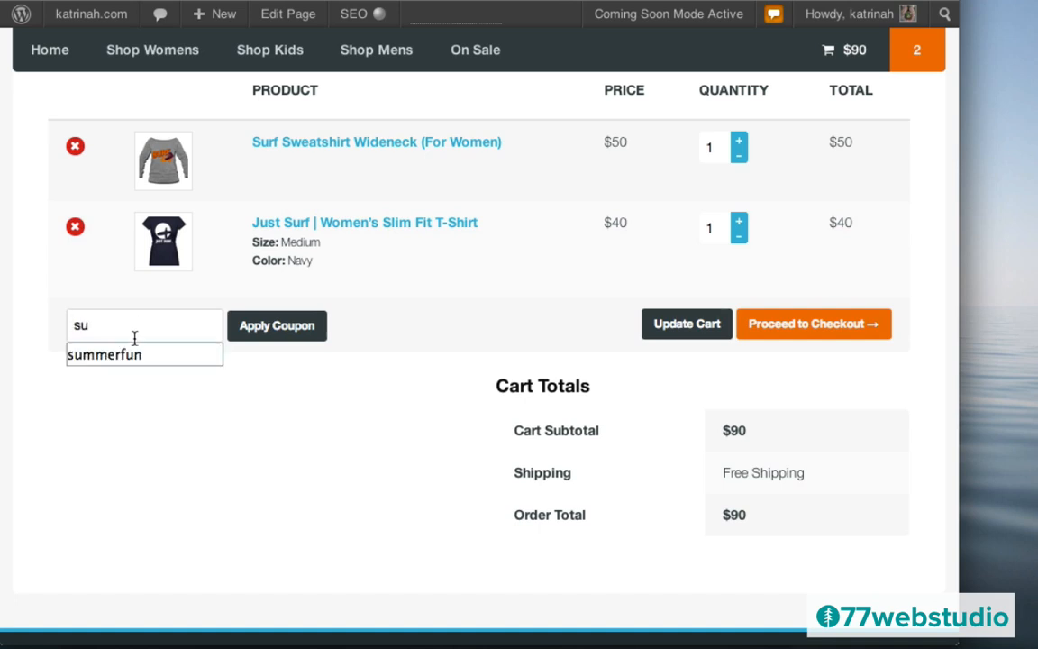
click(129, 357)
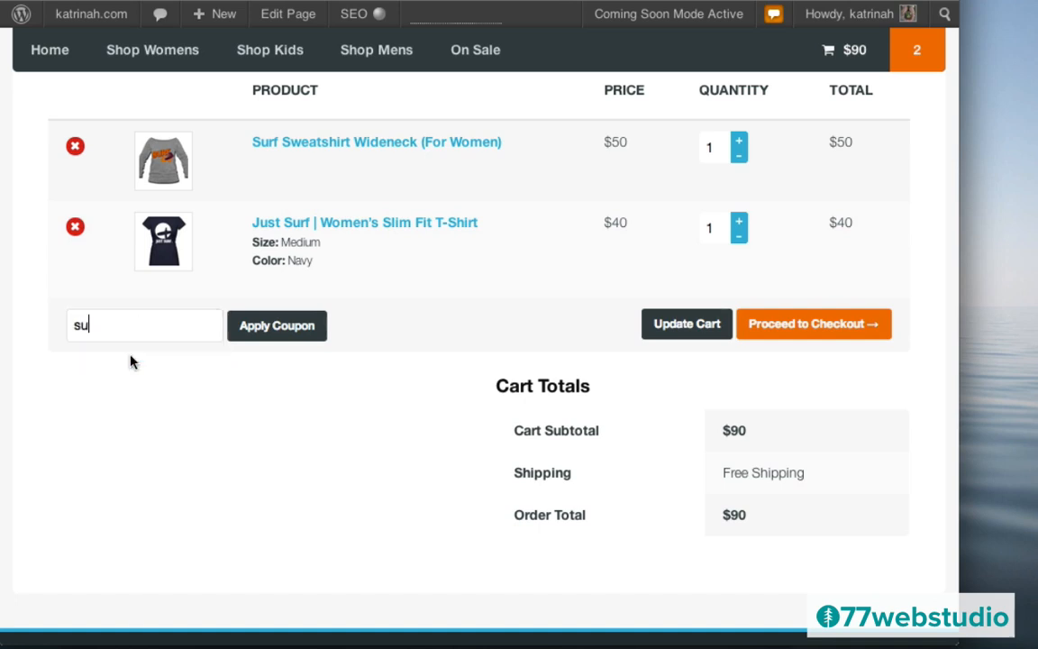
click(280, 326)
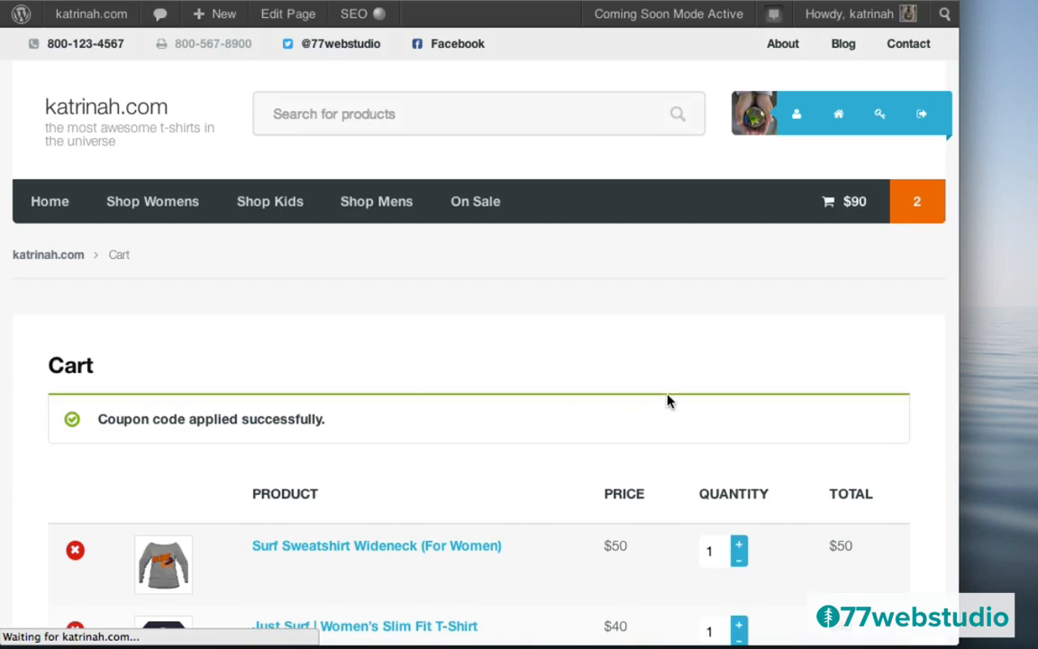
scroll(668, 401, down, 5)
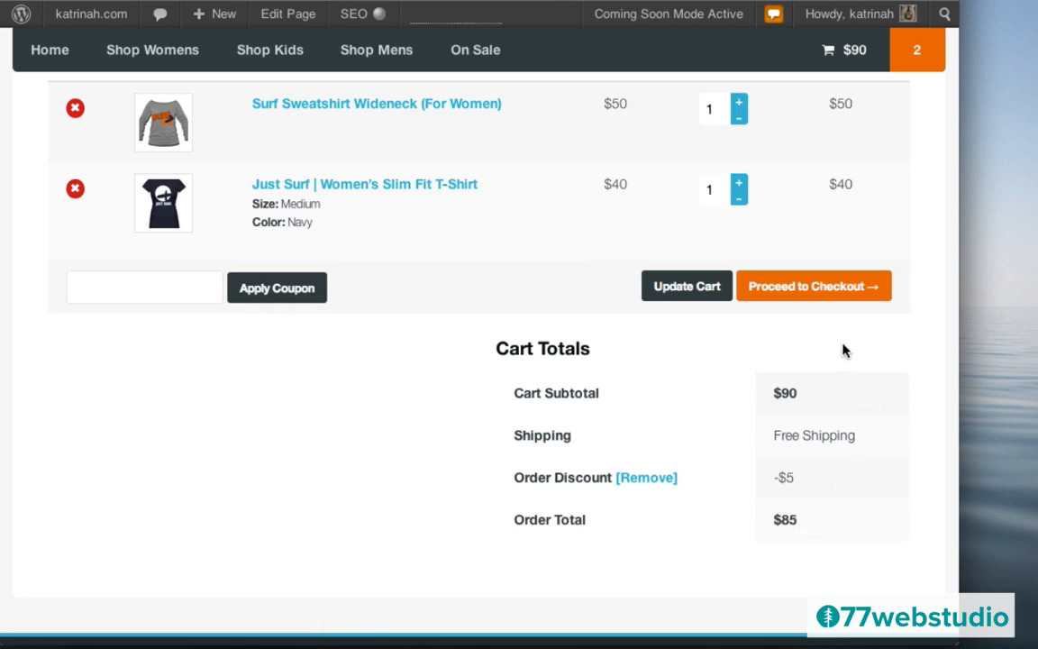
- Go to checkout, then switch the Checkout page to the full-width layout and update it
click(815, 289)
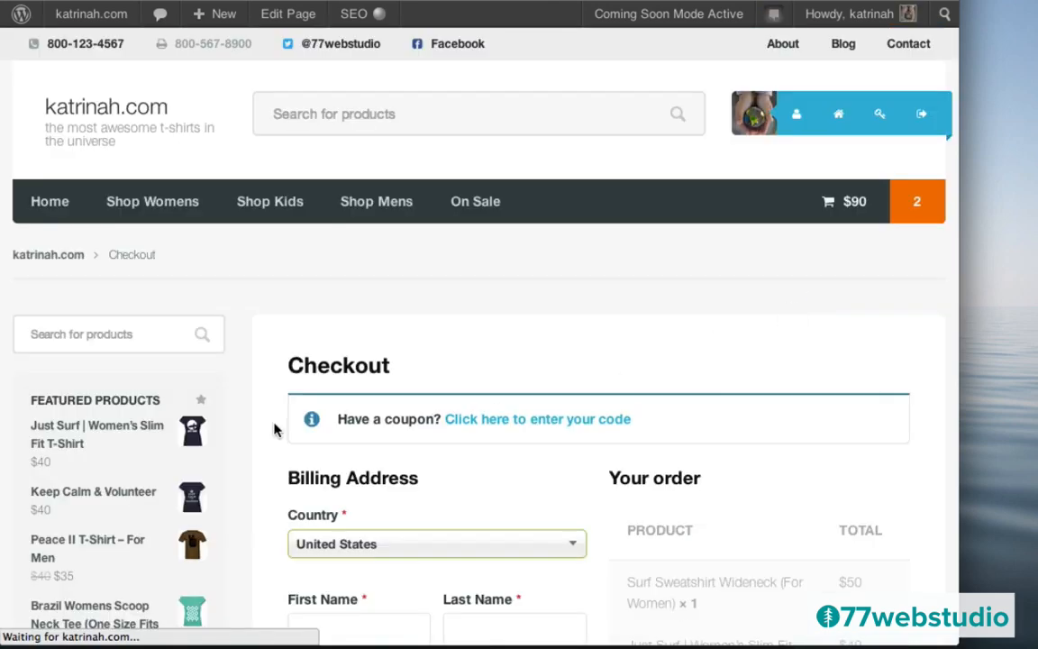
scroll(278, 375, down, 5)
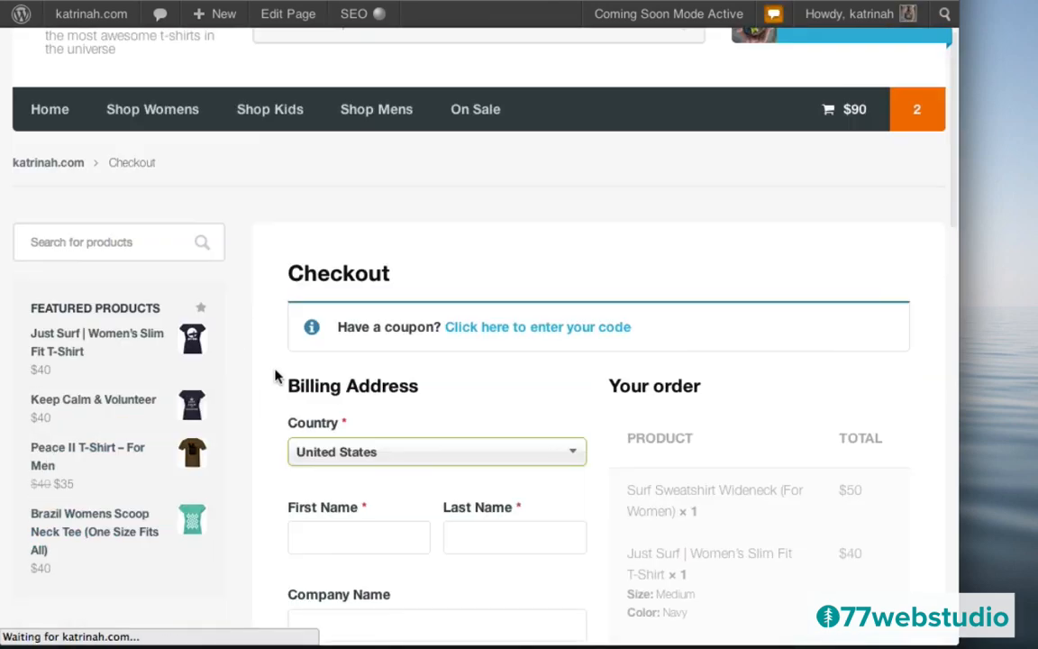
scroll(275, 377, up, 5)
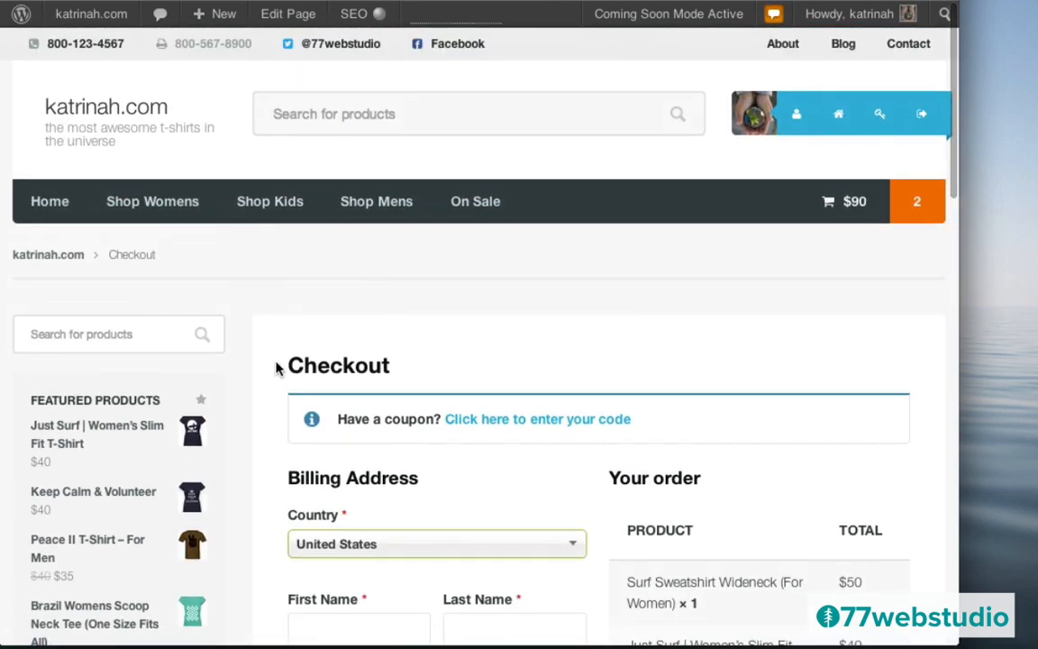
click(280, 17)
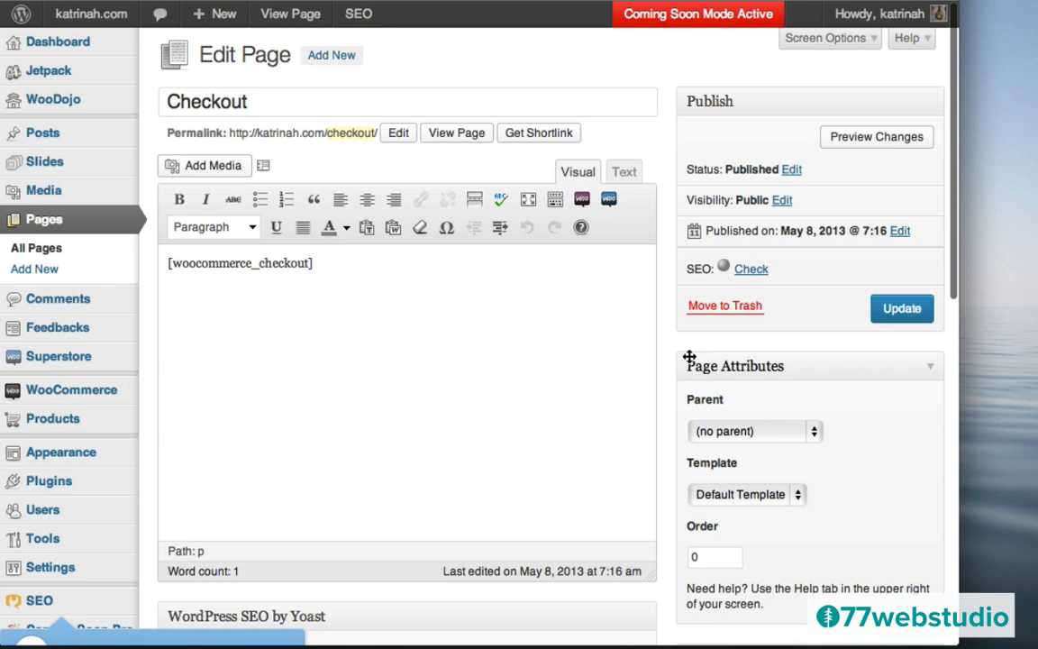
scroll(689, 360, down, 10)
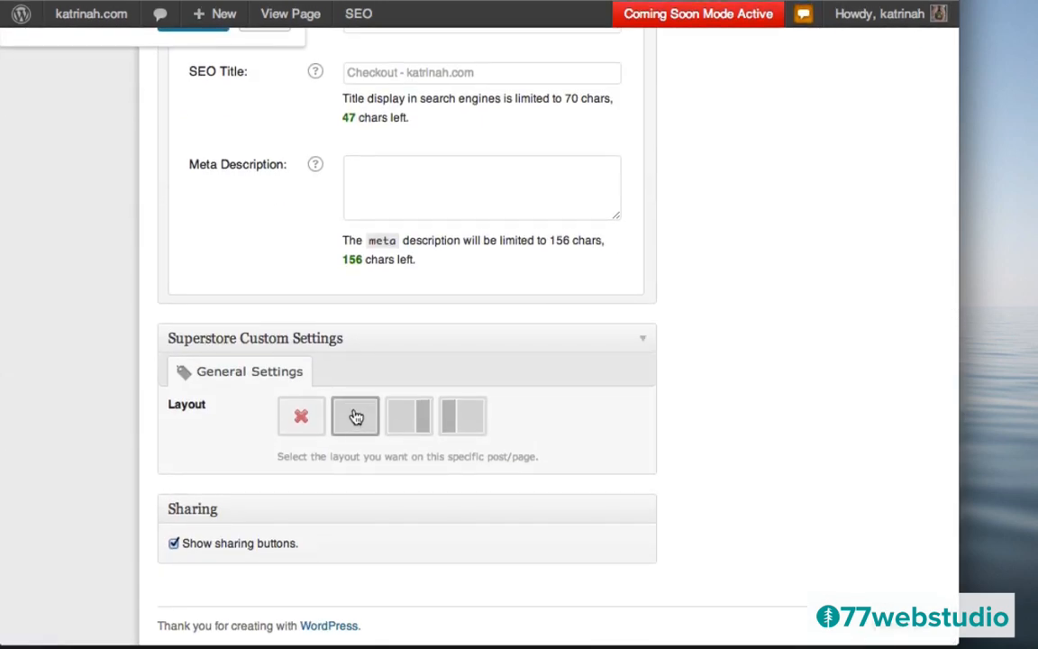
scroll(712, 262, up, 10)
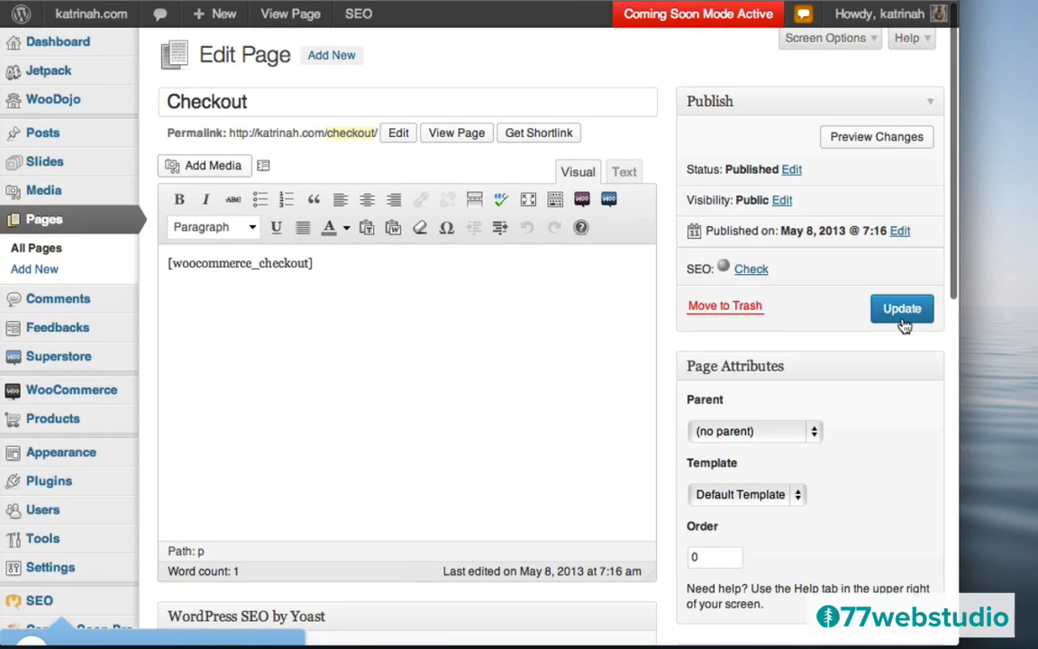
click(903, 311)
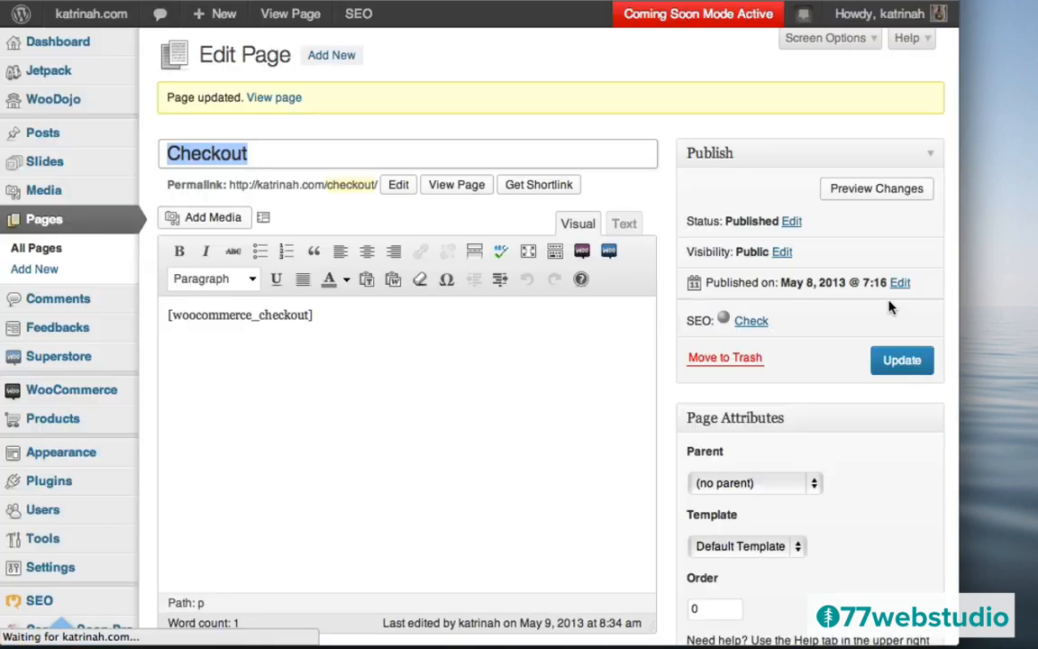
- Open the updated full-width Checkout page and scroll down through the billing details
click(275, 99)
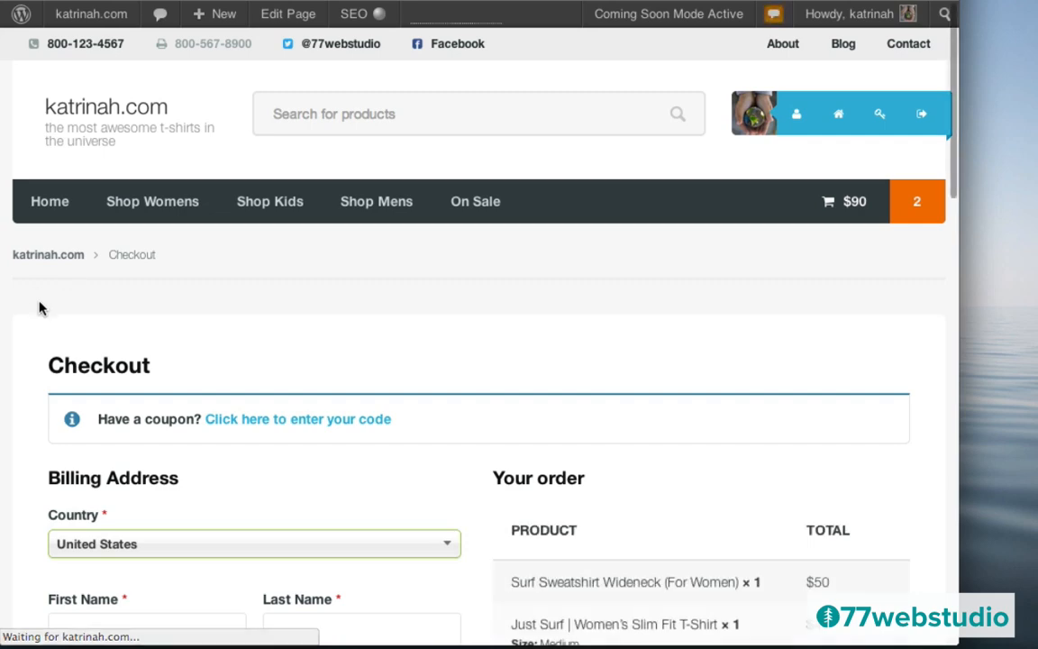
scroll(33, 364, down, 5)
scroll(32, 364, down, 7)
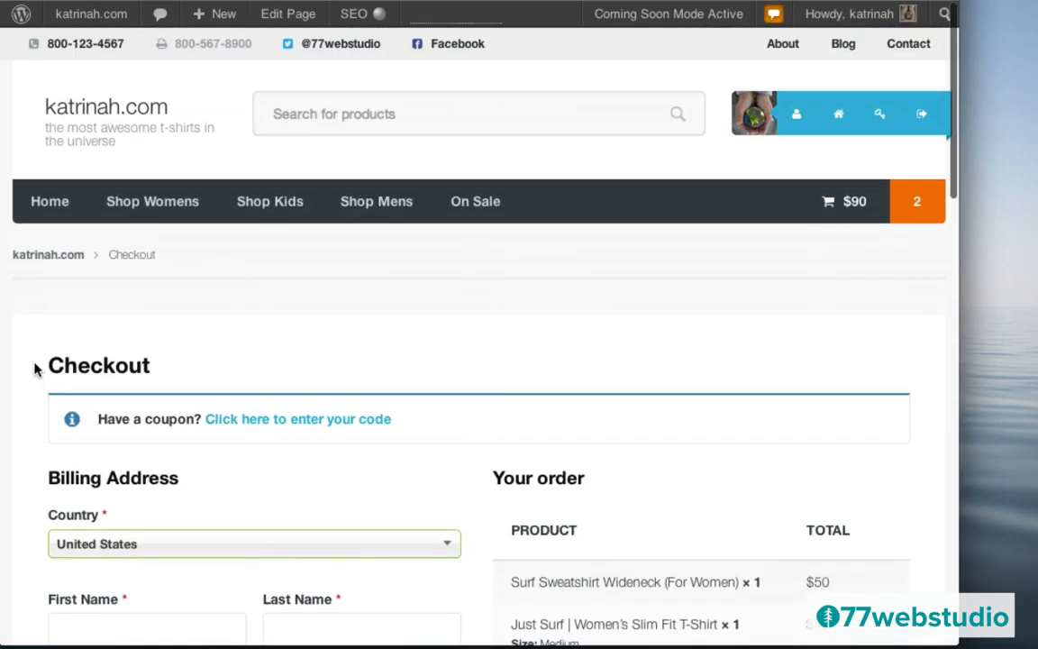
scroll(34, 364, down, 4)
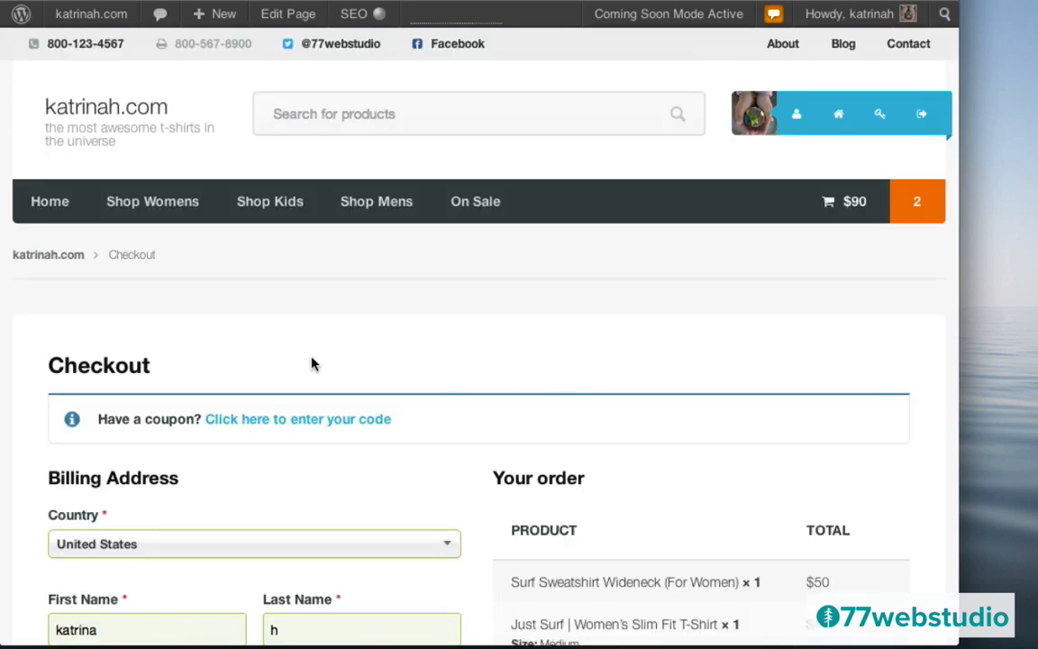
scroll(491, 366, down, 3)
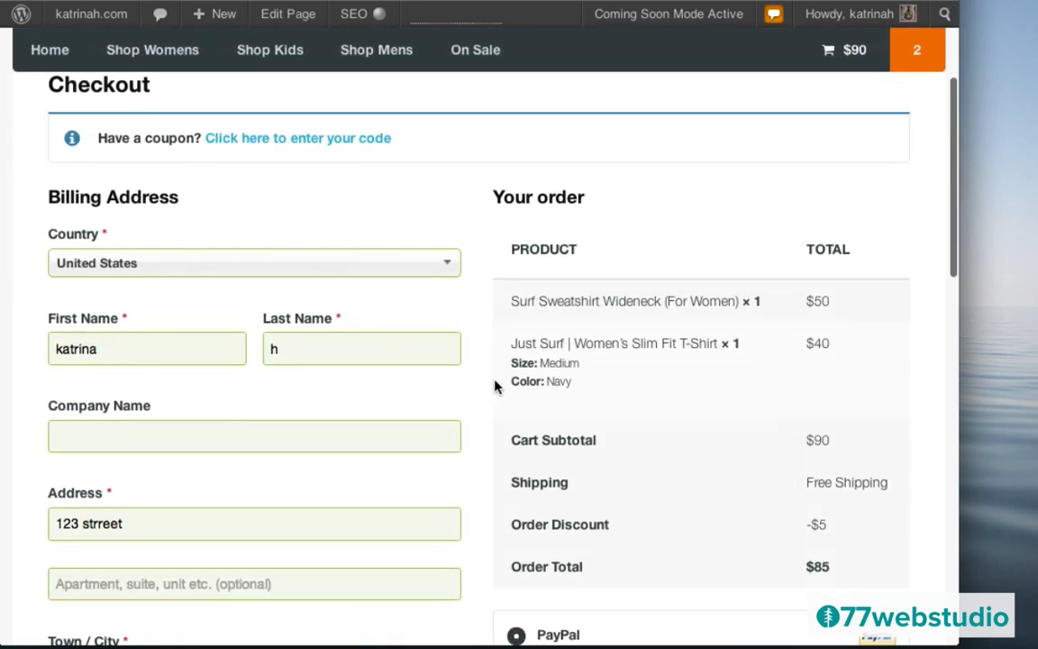
scroll(494, 387, down, 5)
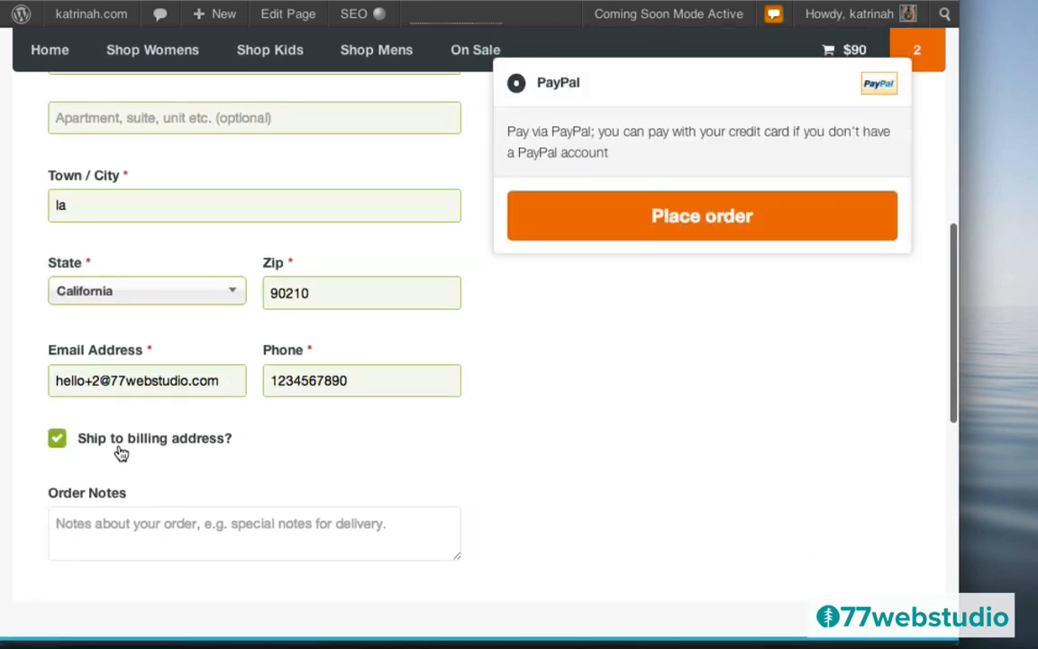
- Toggle shipping to the billing address off and back on, then place the $85 PayPal order
click(57, 440)
scroll(581, 455, down, 5)
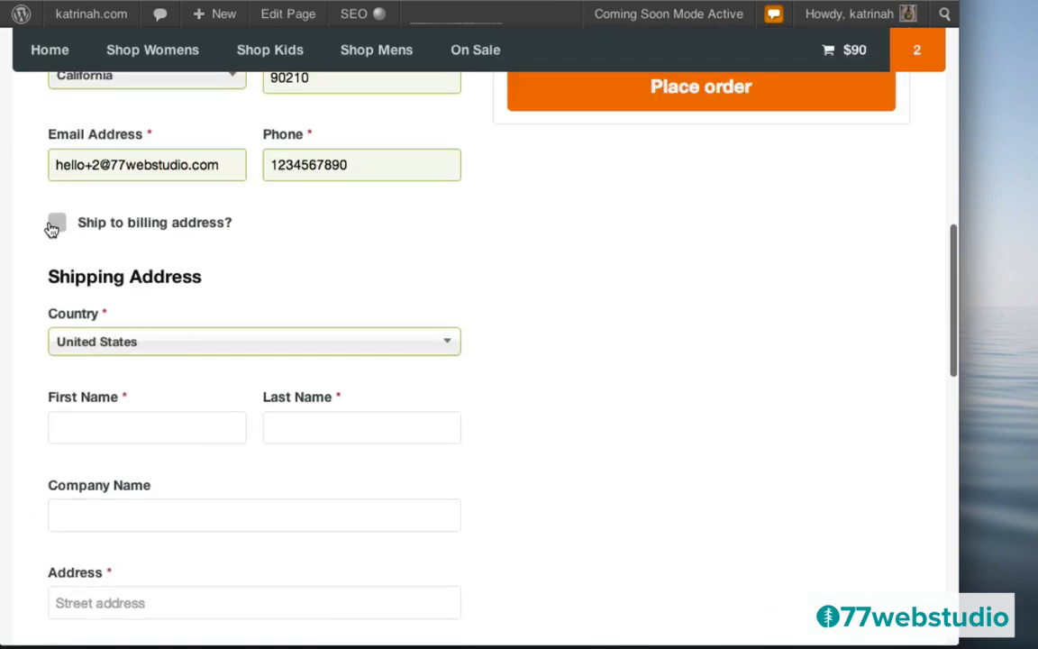
click(57, 223)
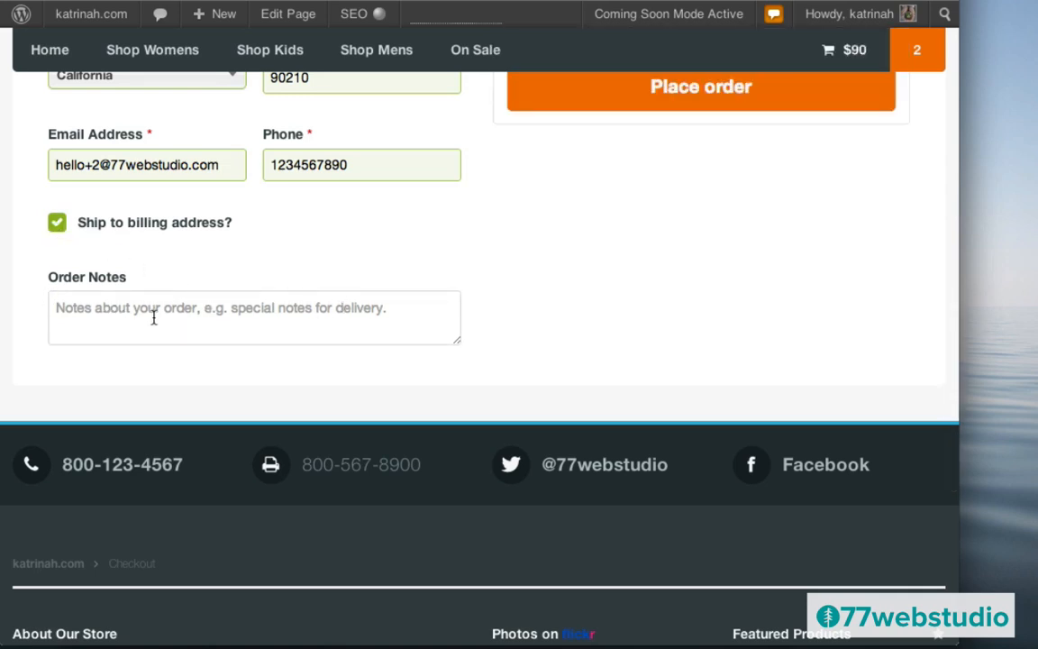
scroll(730, 277, up, 10)
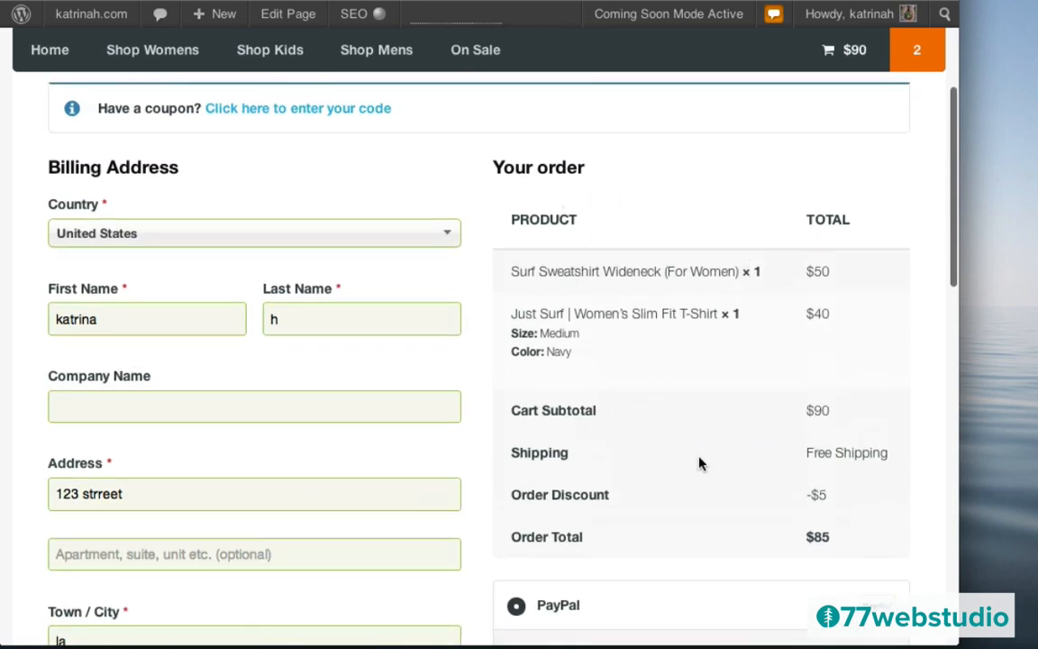
scroll(700, 461, down, 4)
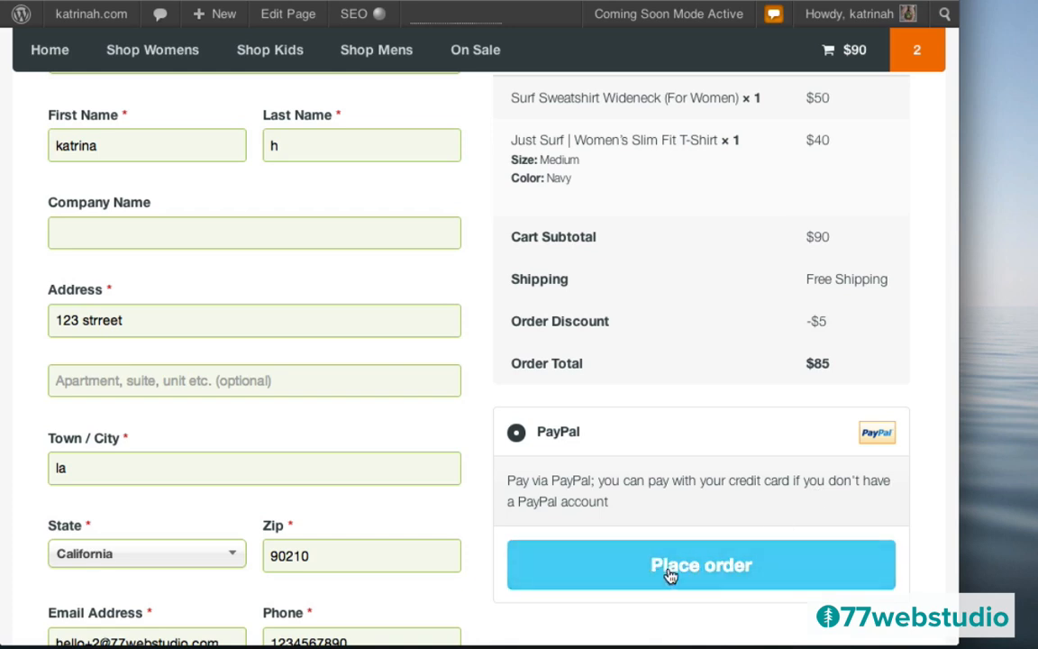
click(710, 566)
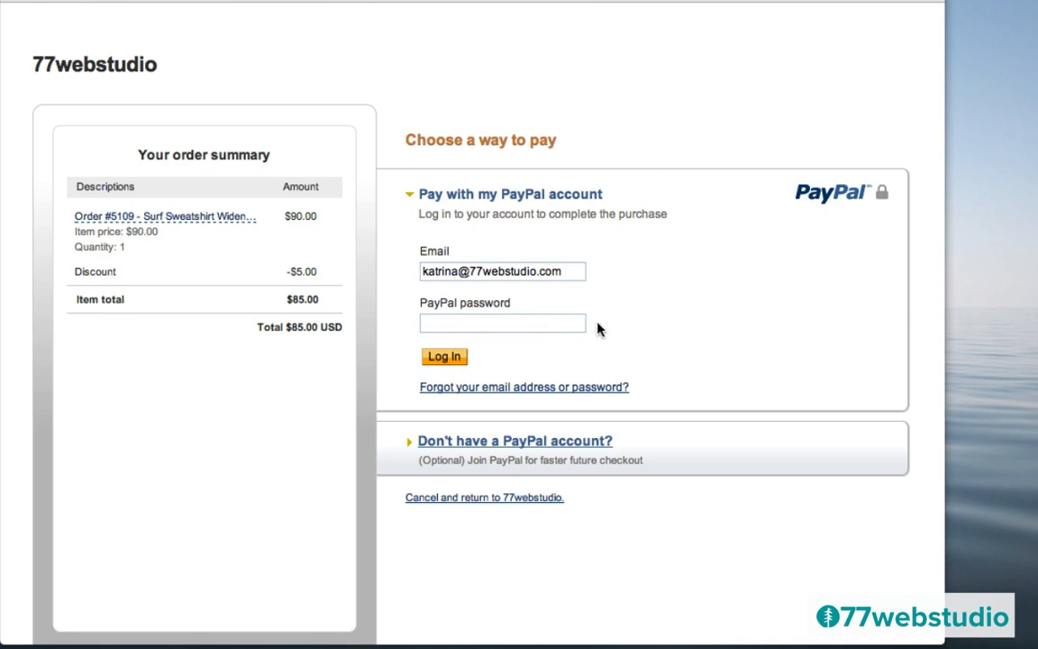
- Choose PayPal's debit or credit card option for the $85.00 payment and review the card form
click(472, 446)
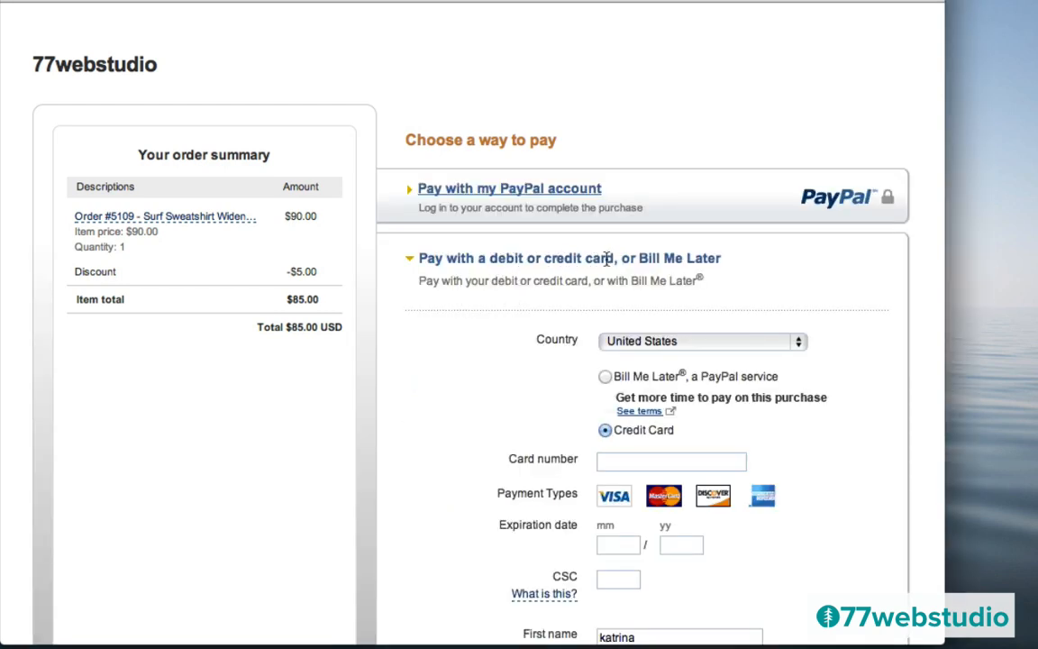
scroll(448, 445, down, 4)
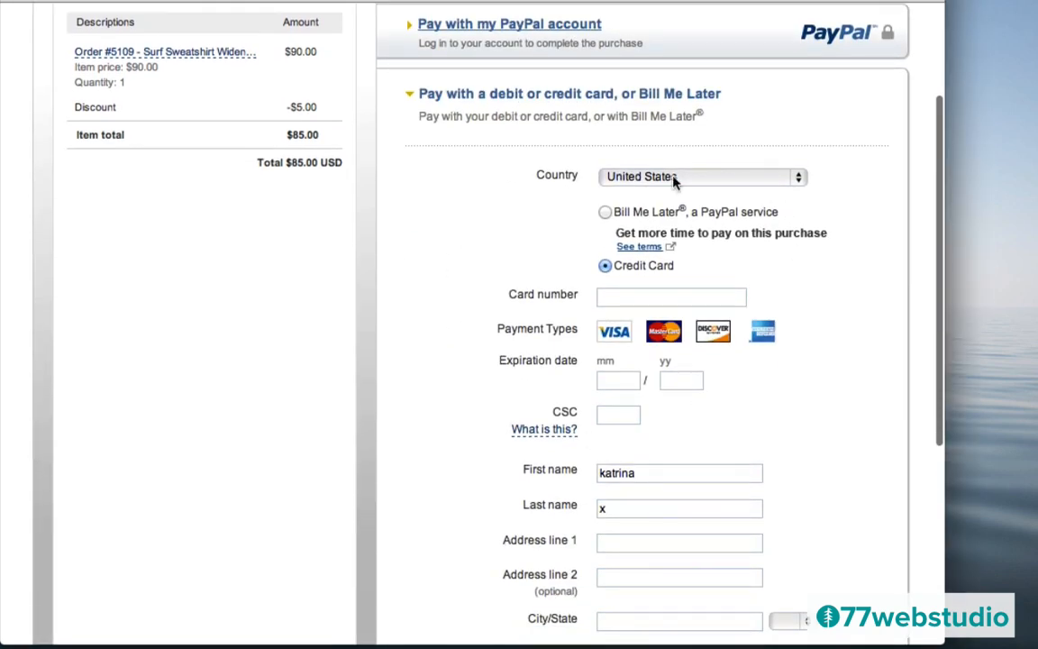
scroll(454, 445, down, 8)
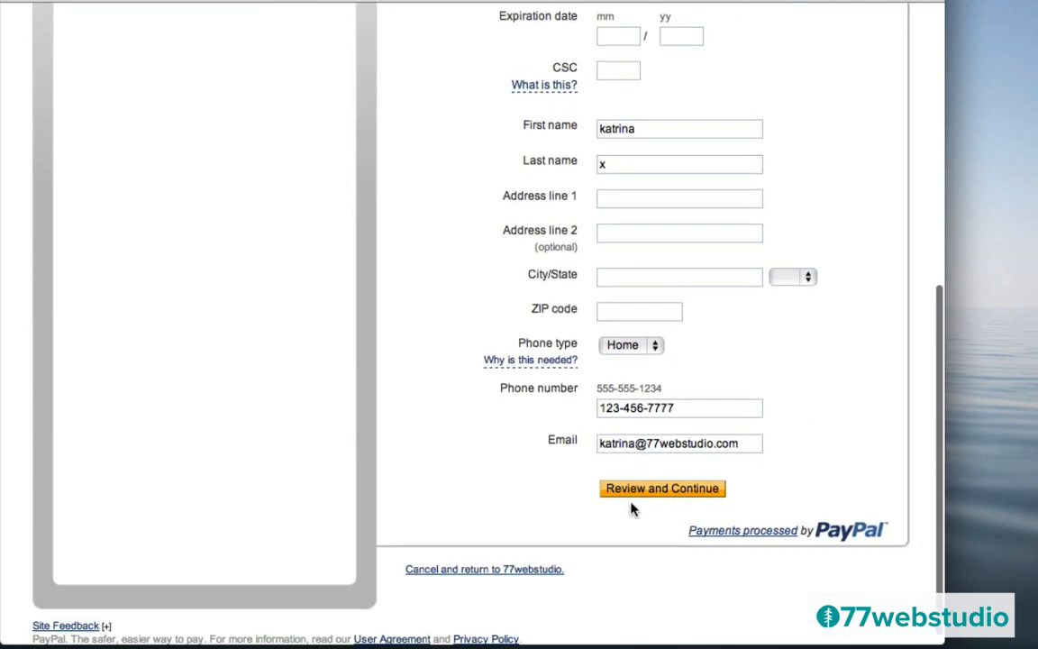
mouse_move(503, 360)
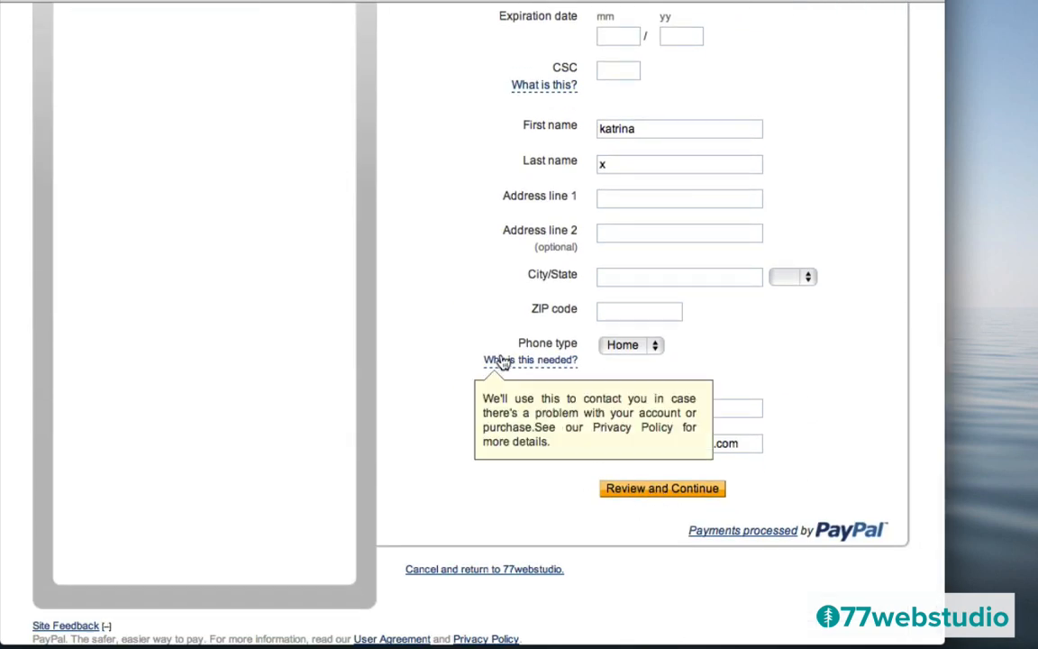
scroll(408, 252, up, 12)
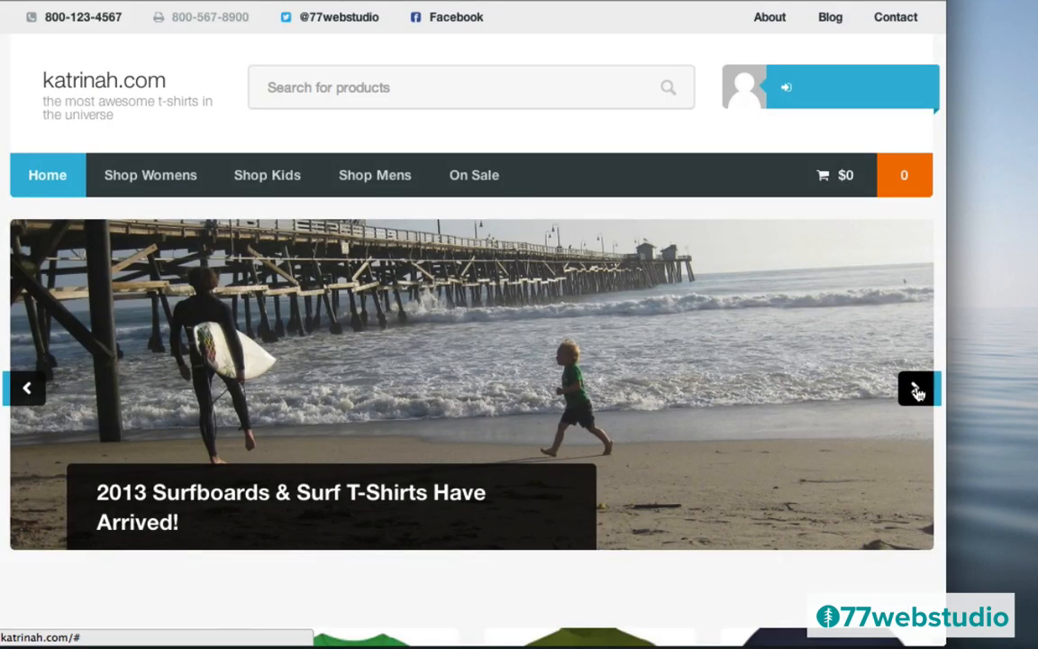
- Advance the katrinah.com homepage slider twice and scroll through the product listings
click(917, 390)
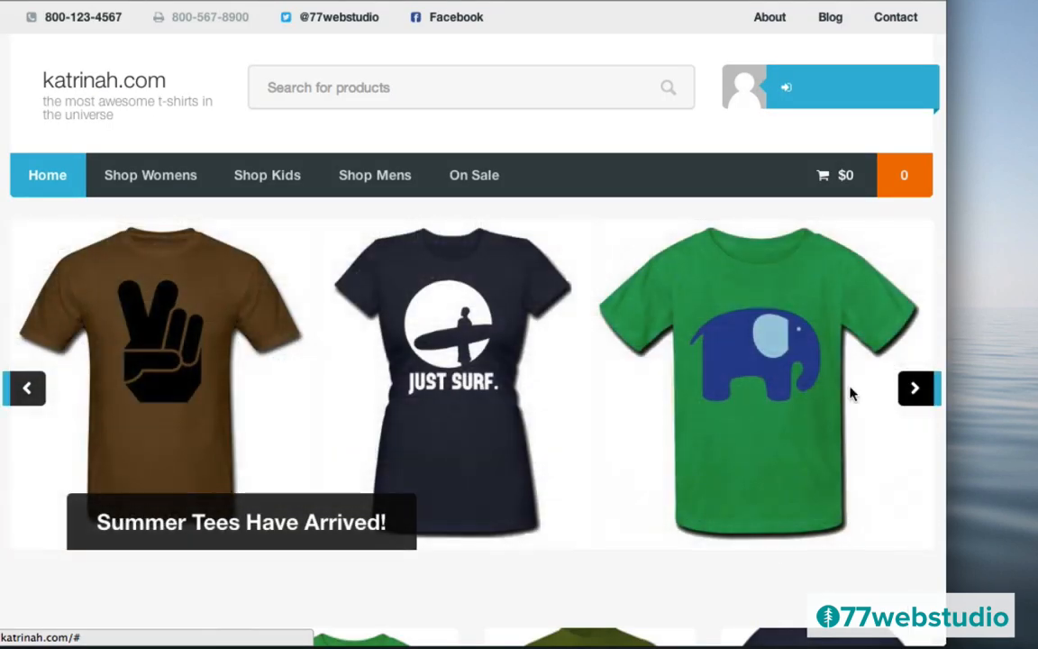
scroll(645, 437, down, 1)
scroll(644, 438, down, 5)
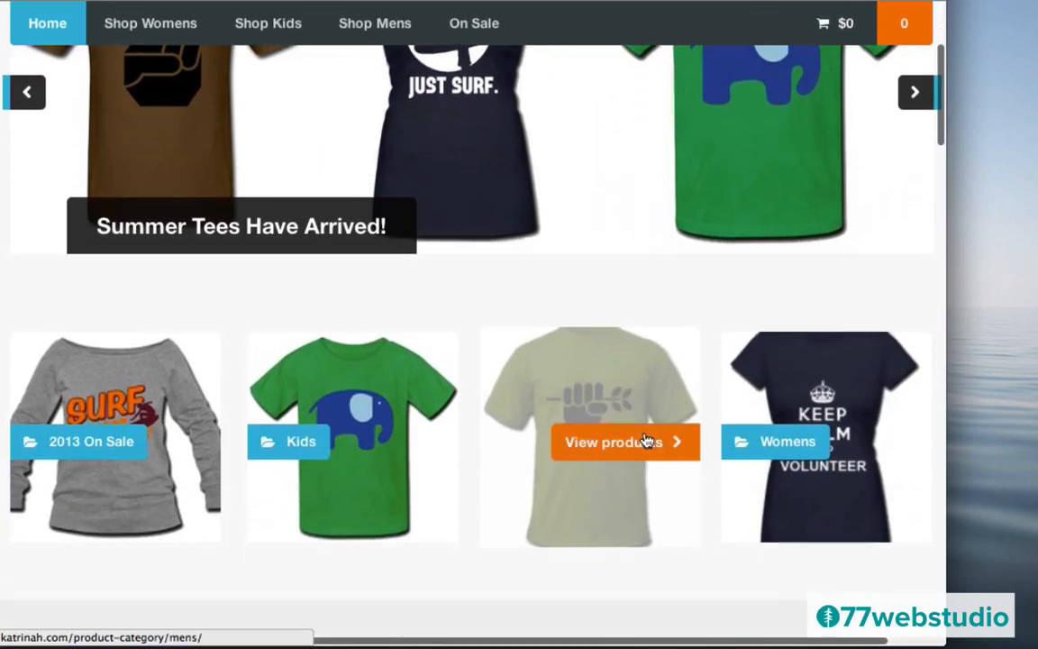
scroll(644, 438, down, 1)
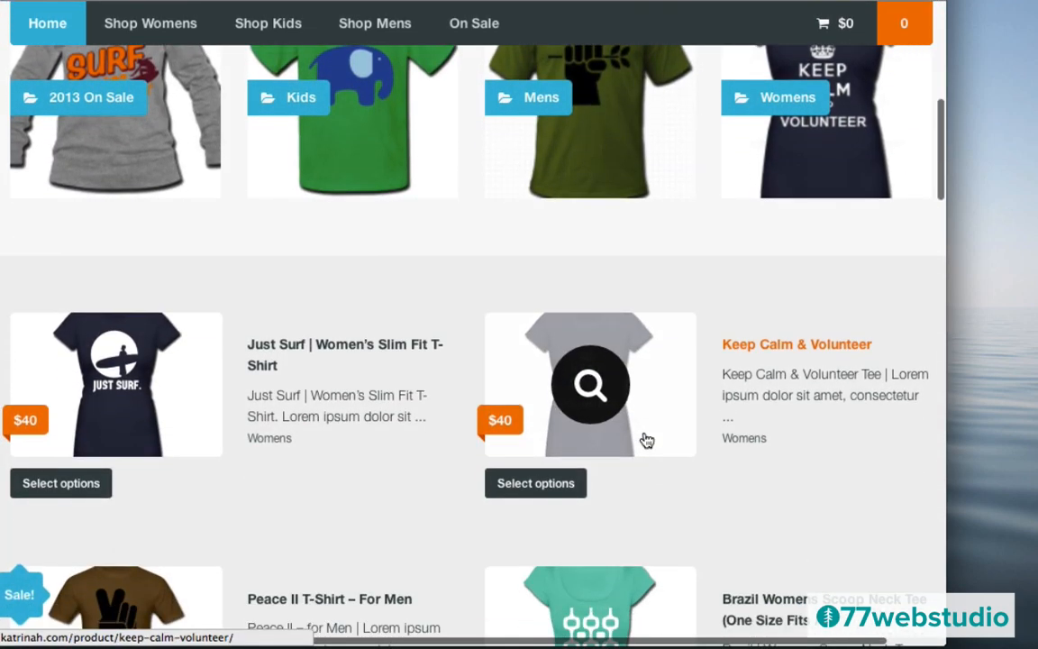
scroll(646, 440, up, 3)
scroll(646, 440, up, 4)
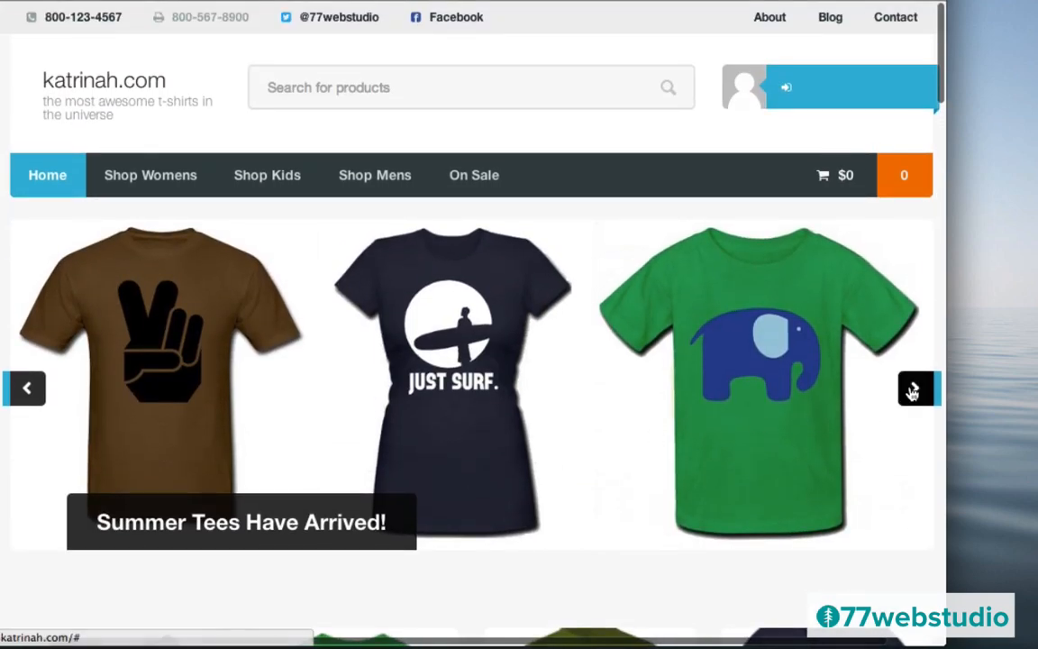
click(913, 390)
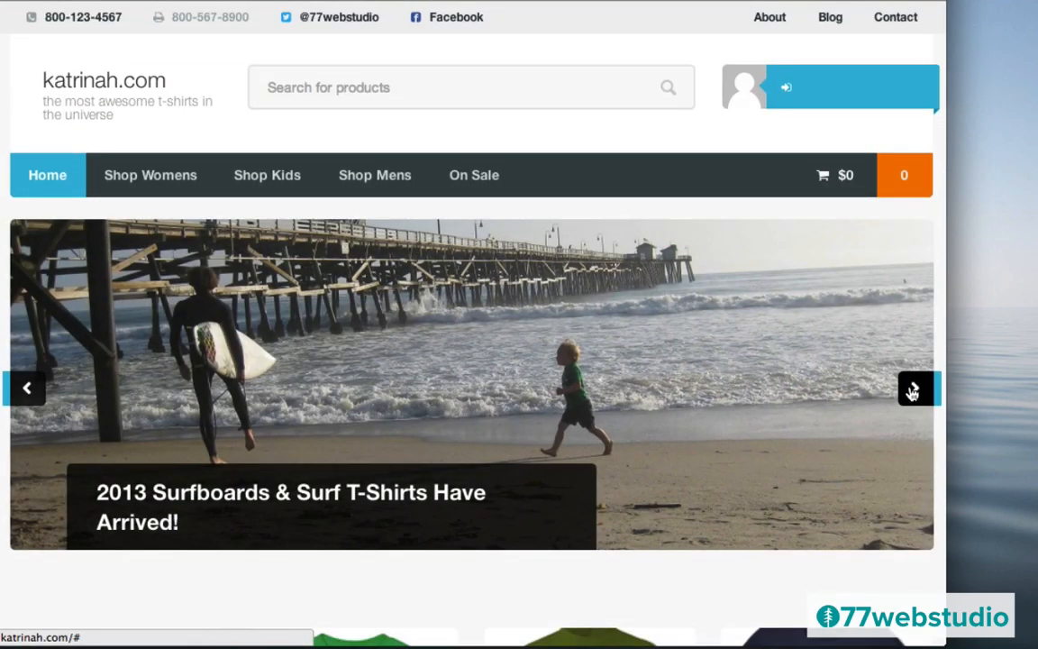